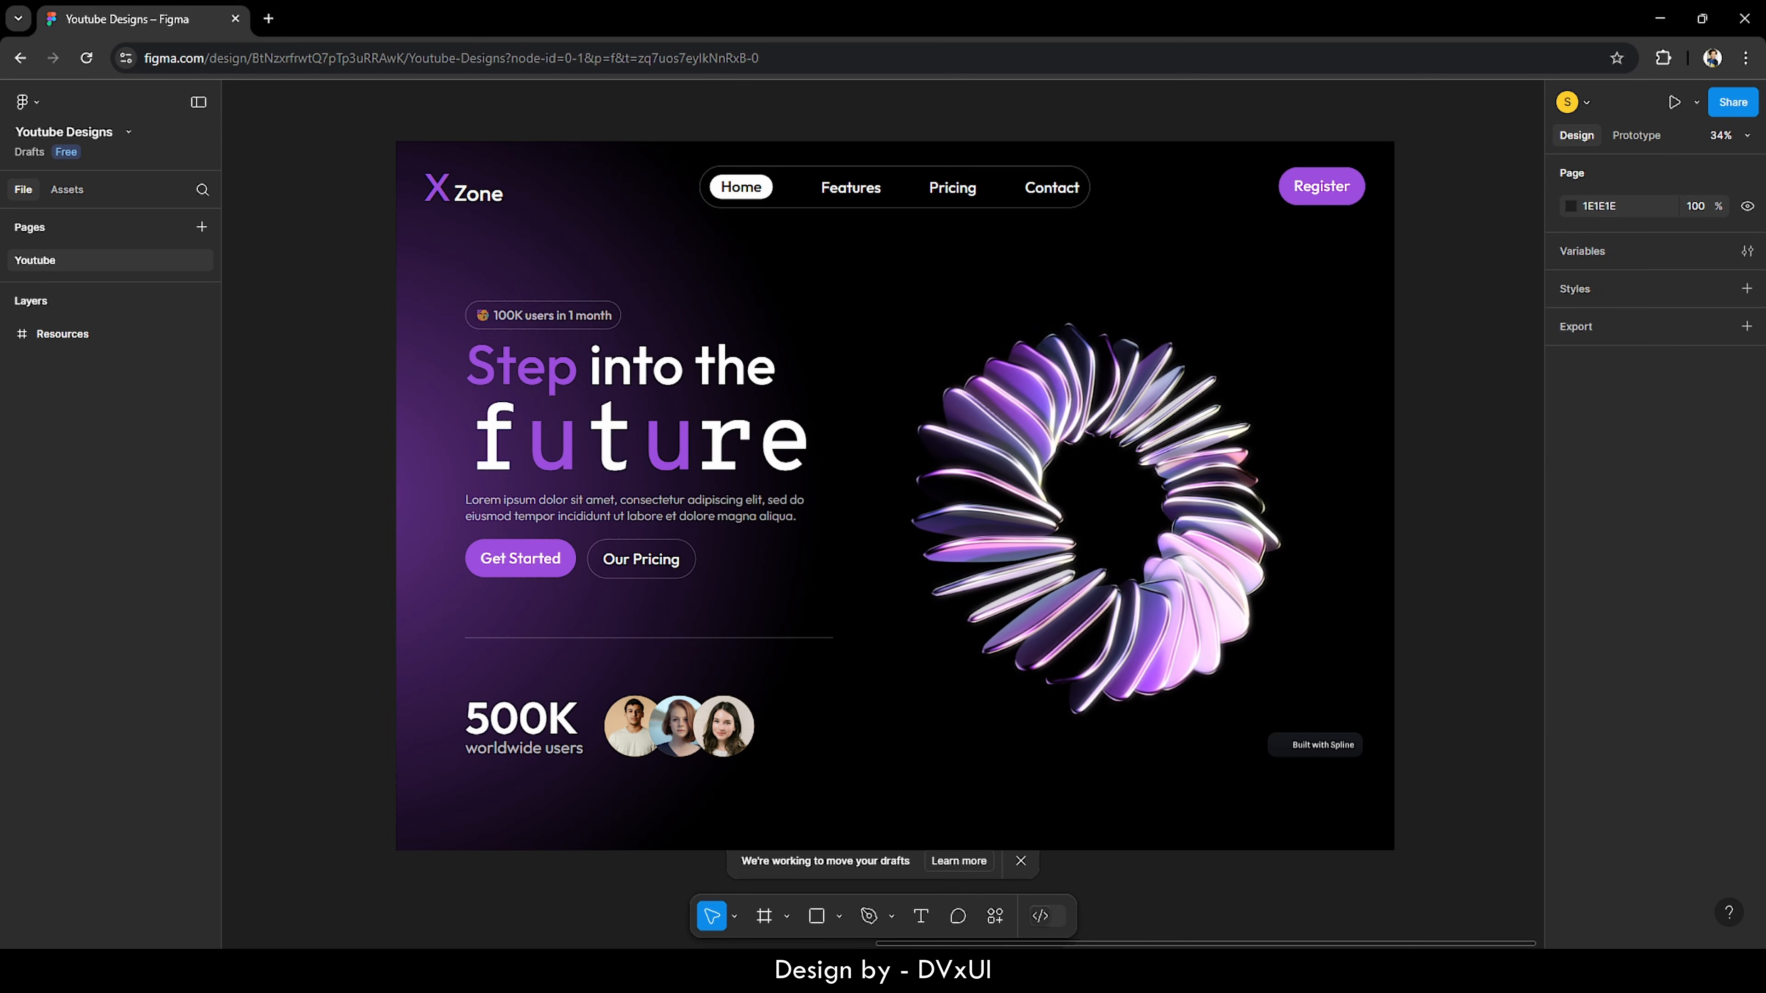
Step: Add a second page to the file and accept its default name
key(ctrl+plus)
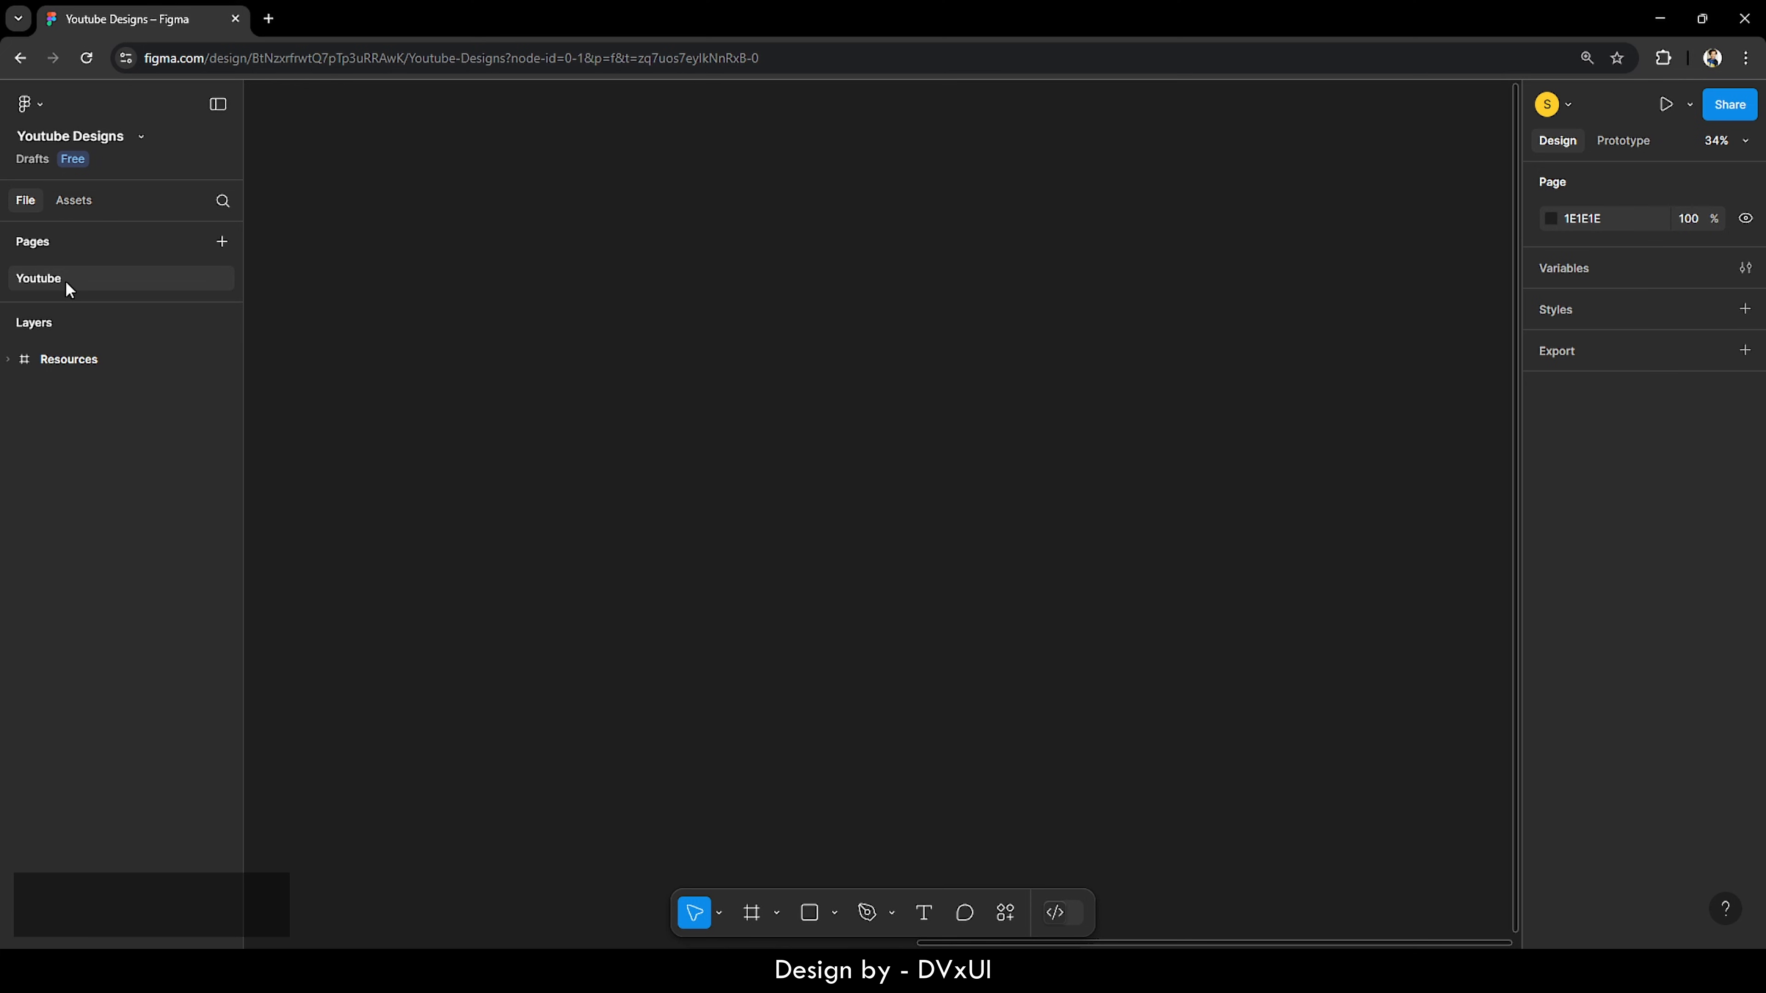
click(221, 243)
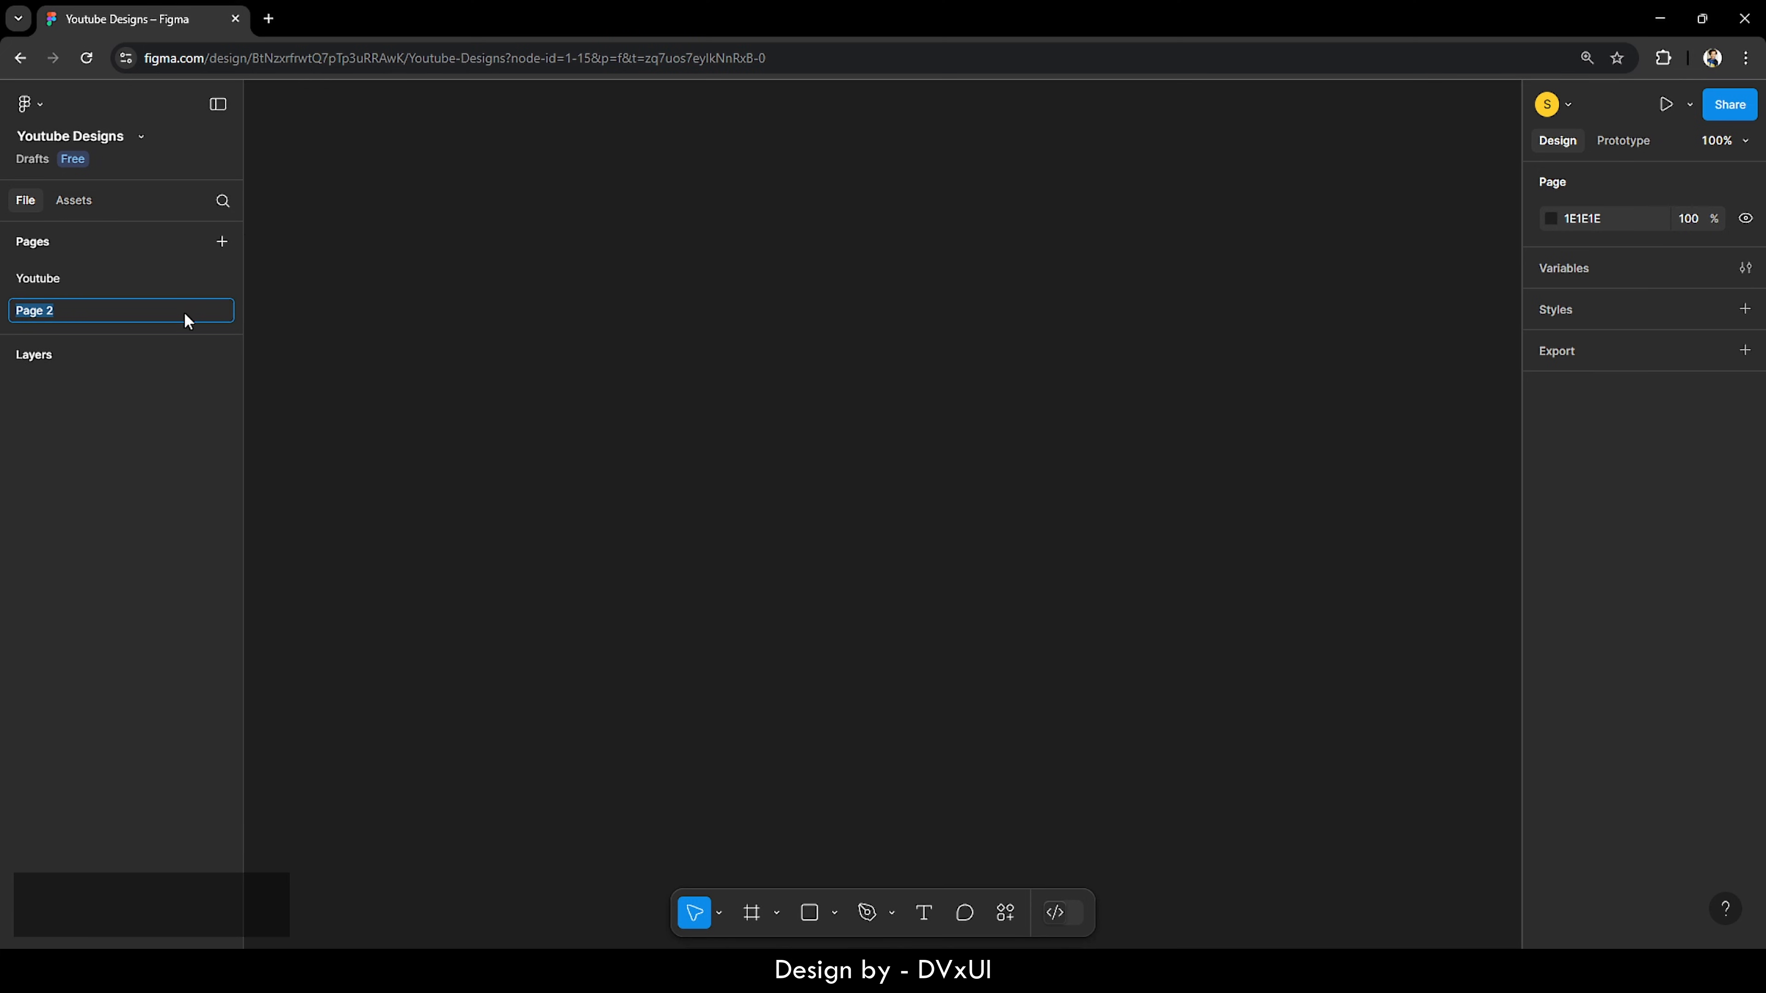
key(Return)
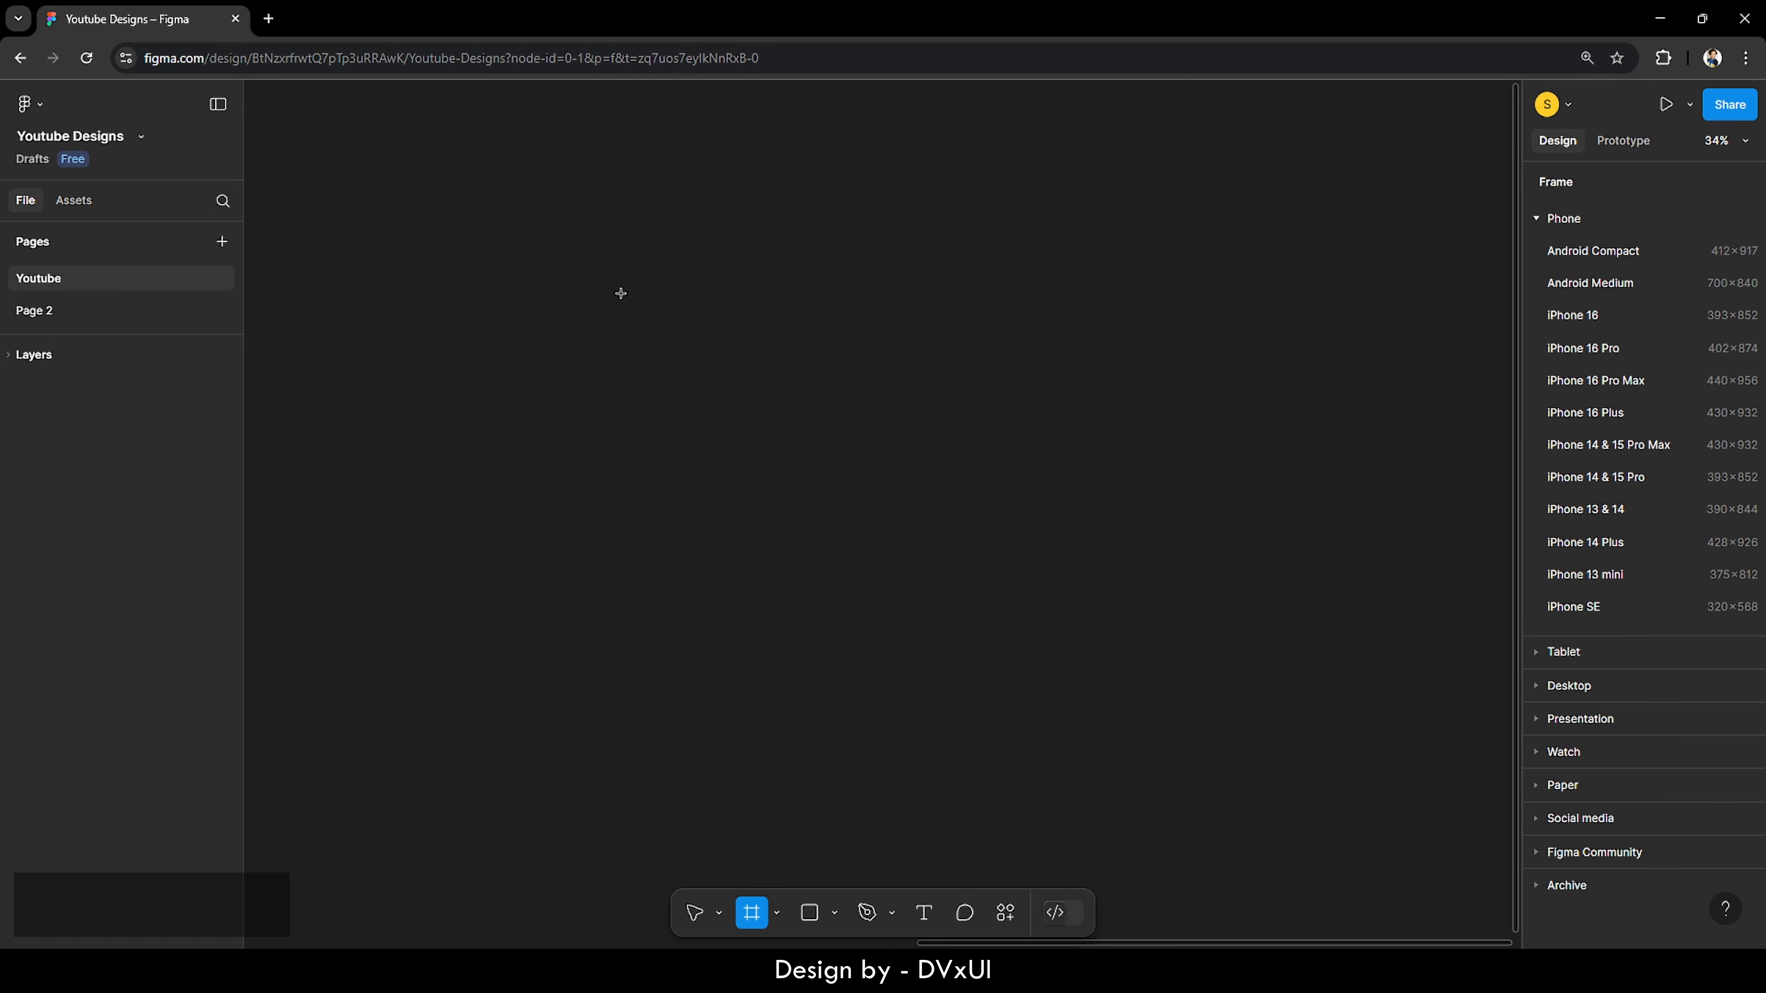
Step: Place a default 100 × 100 frame on the empty canvas of the Youtube page and delete it
click(621, 293)
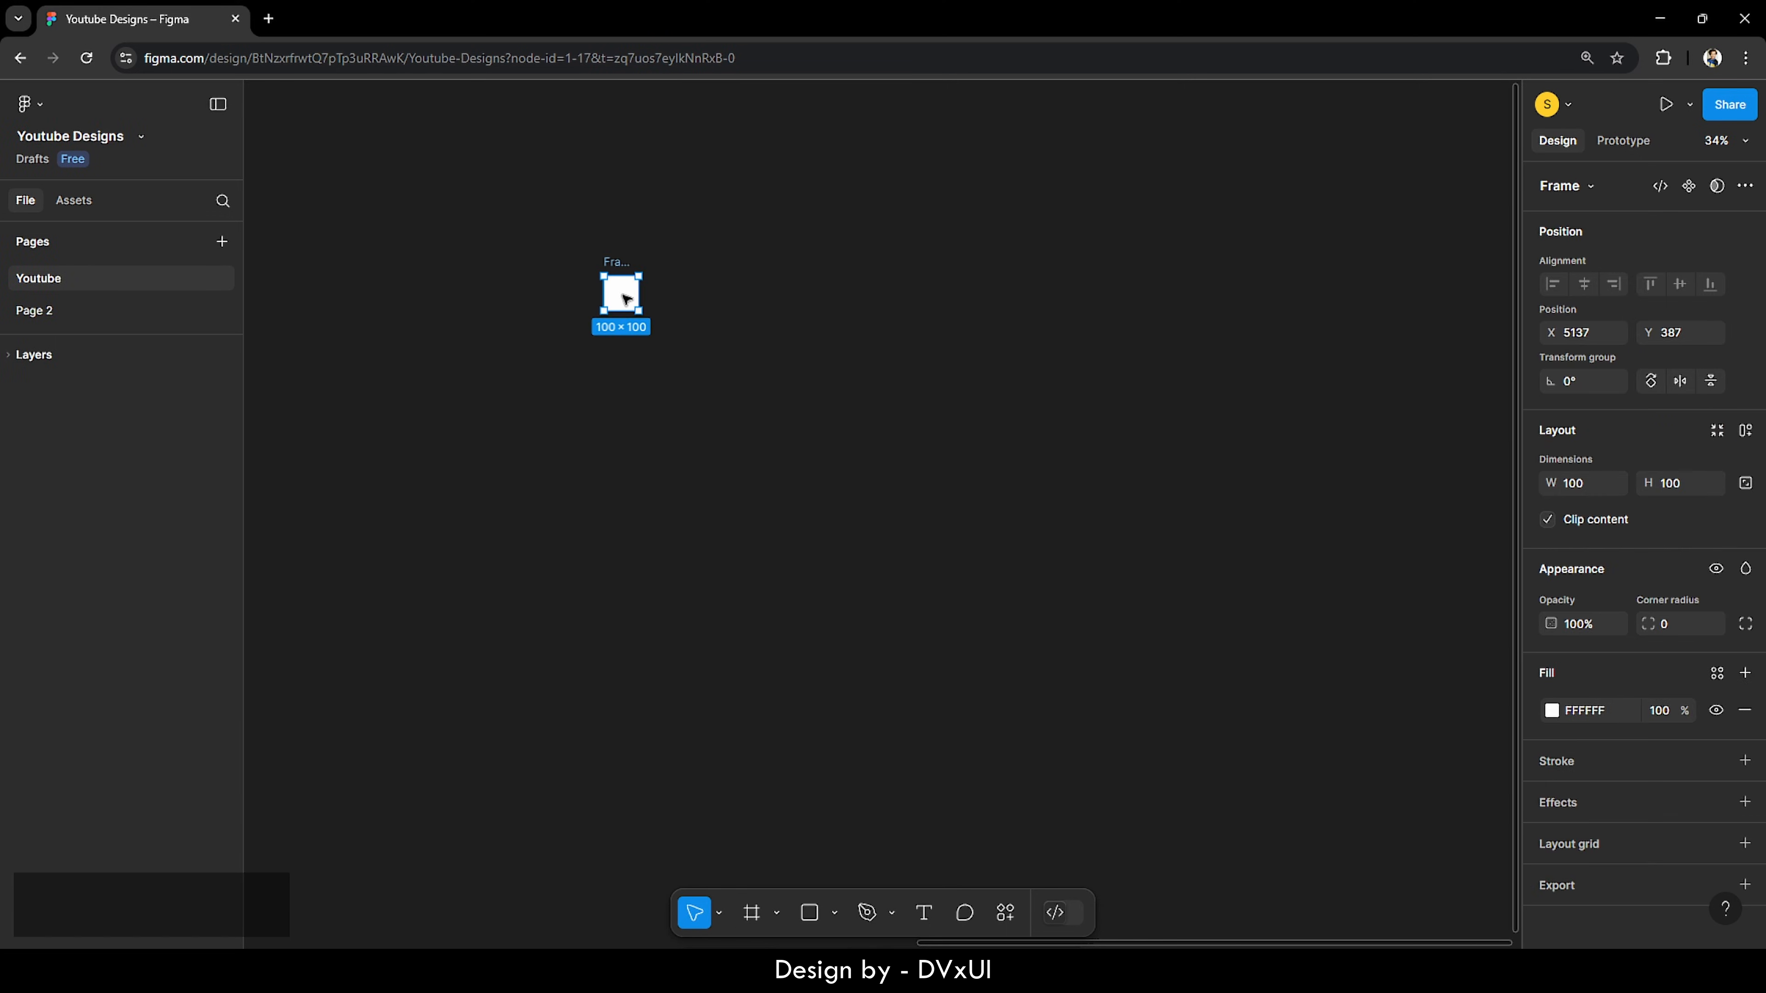
click(18, 354)
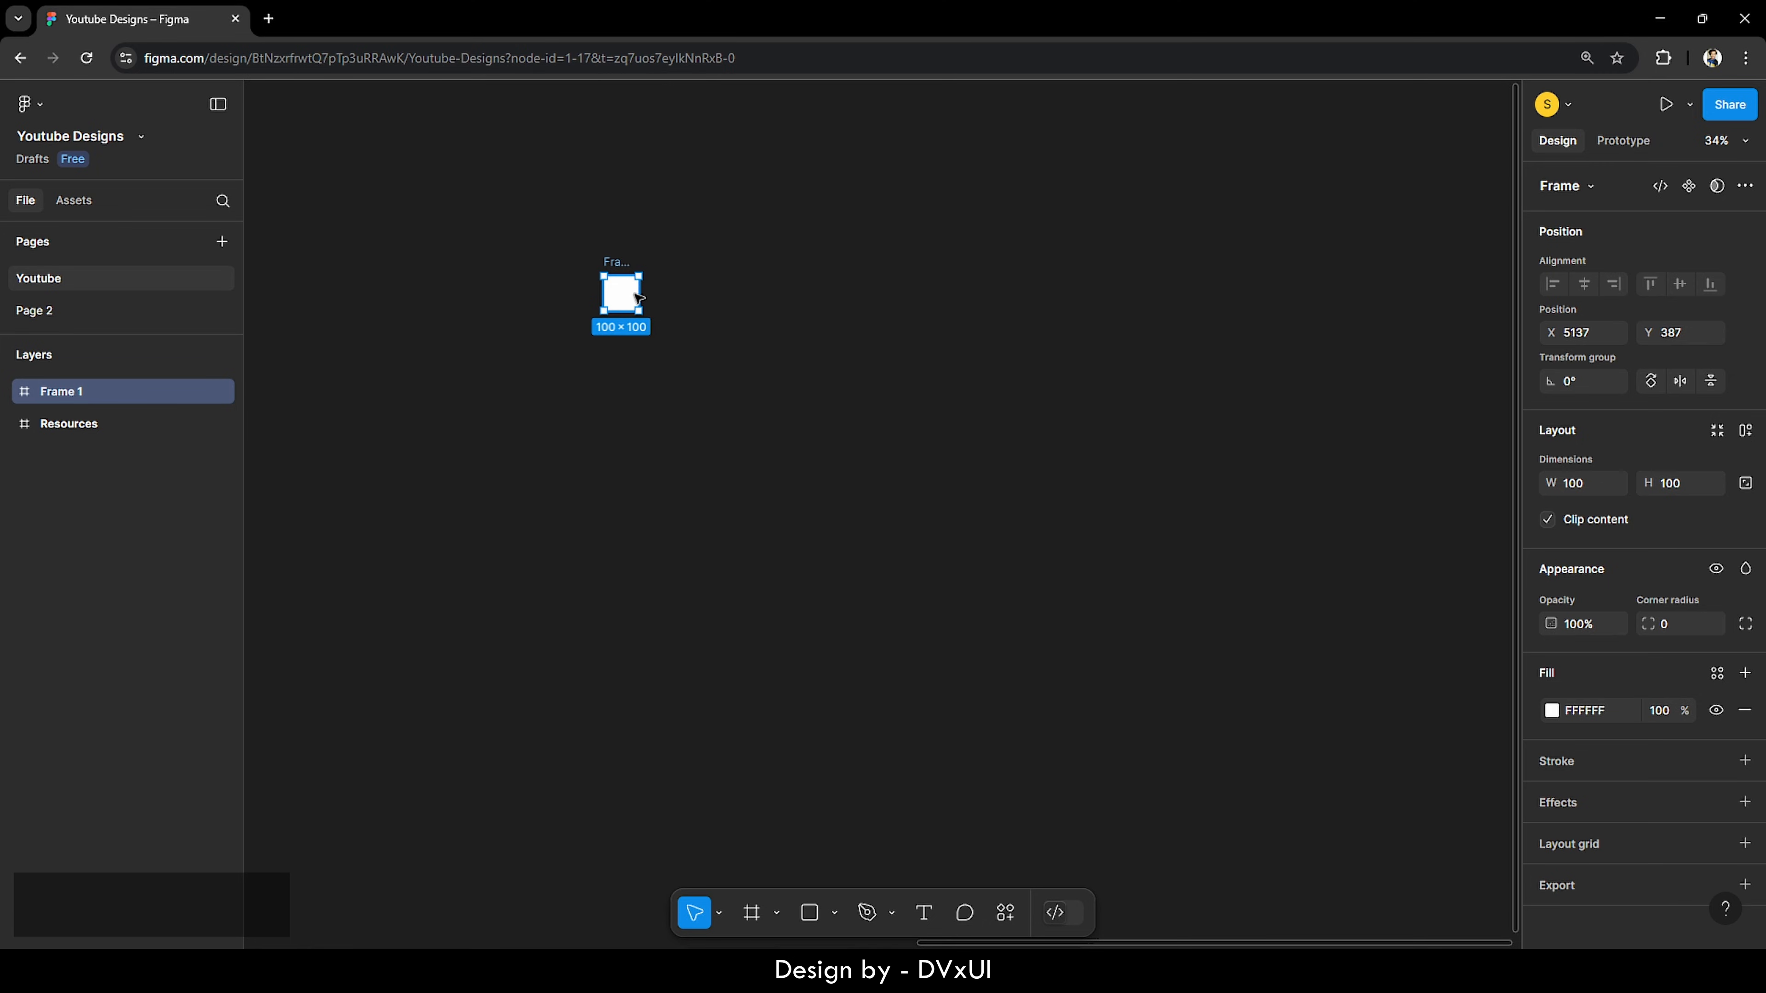
key(Delete)
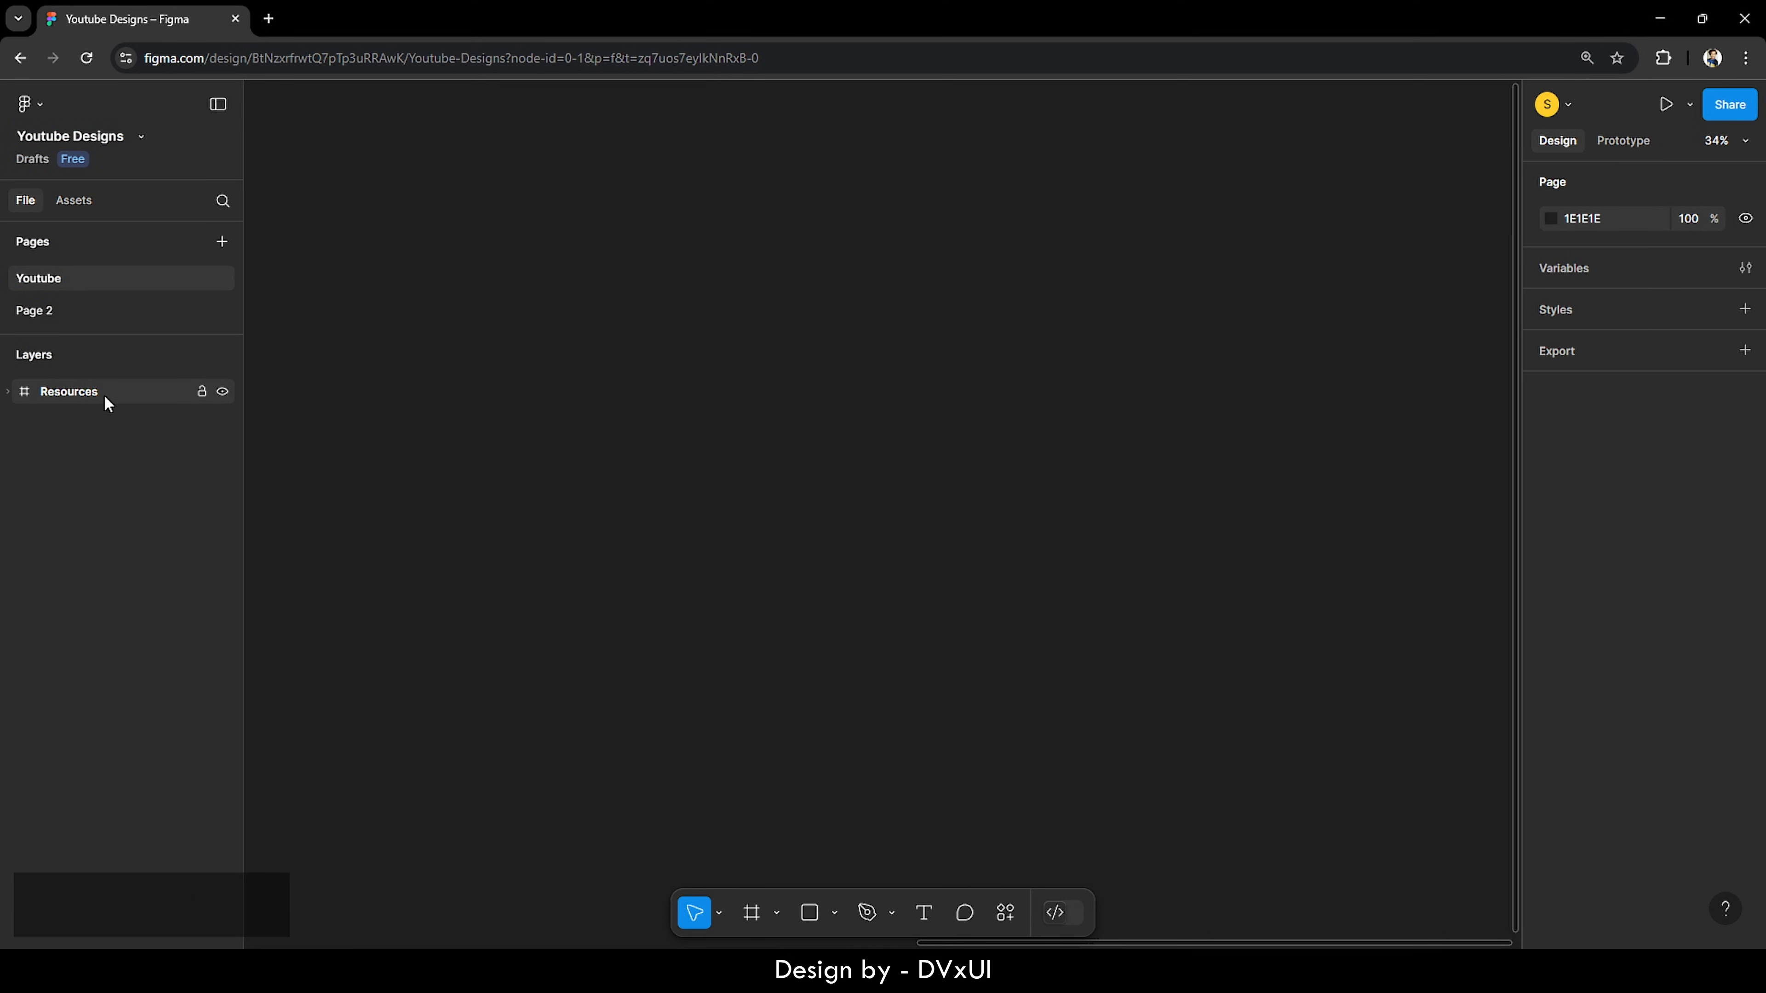
Step: Examine the portraits and color swatches in the Resources frame
double_click(26, 393)
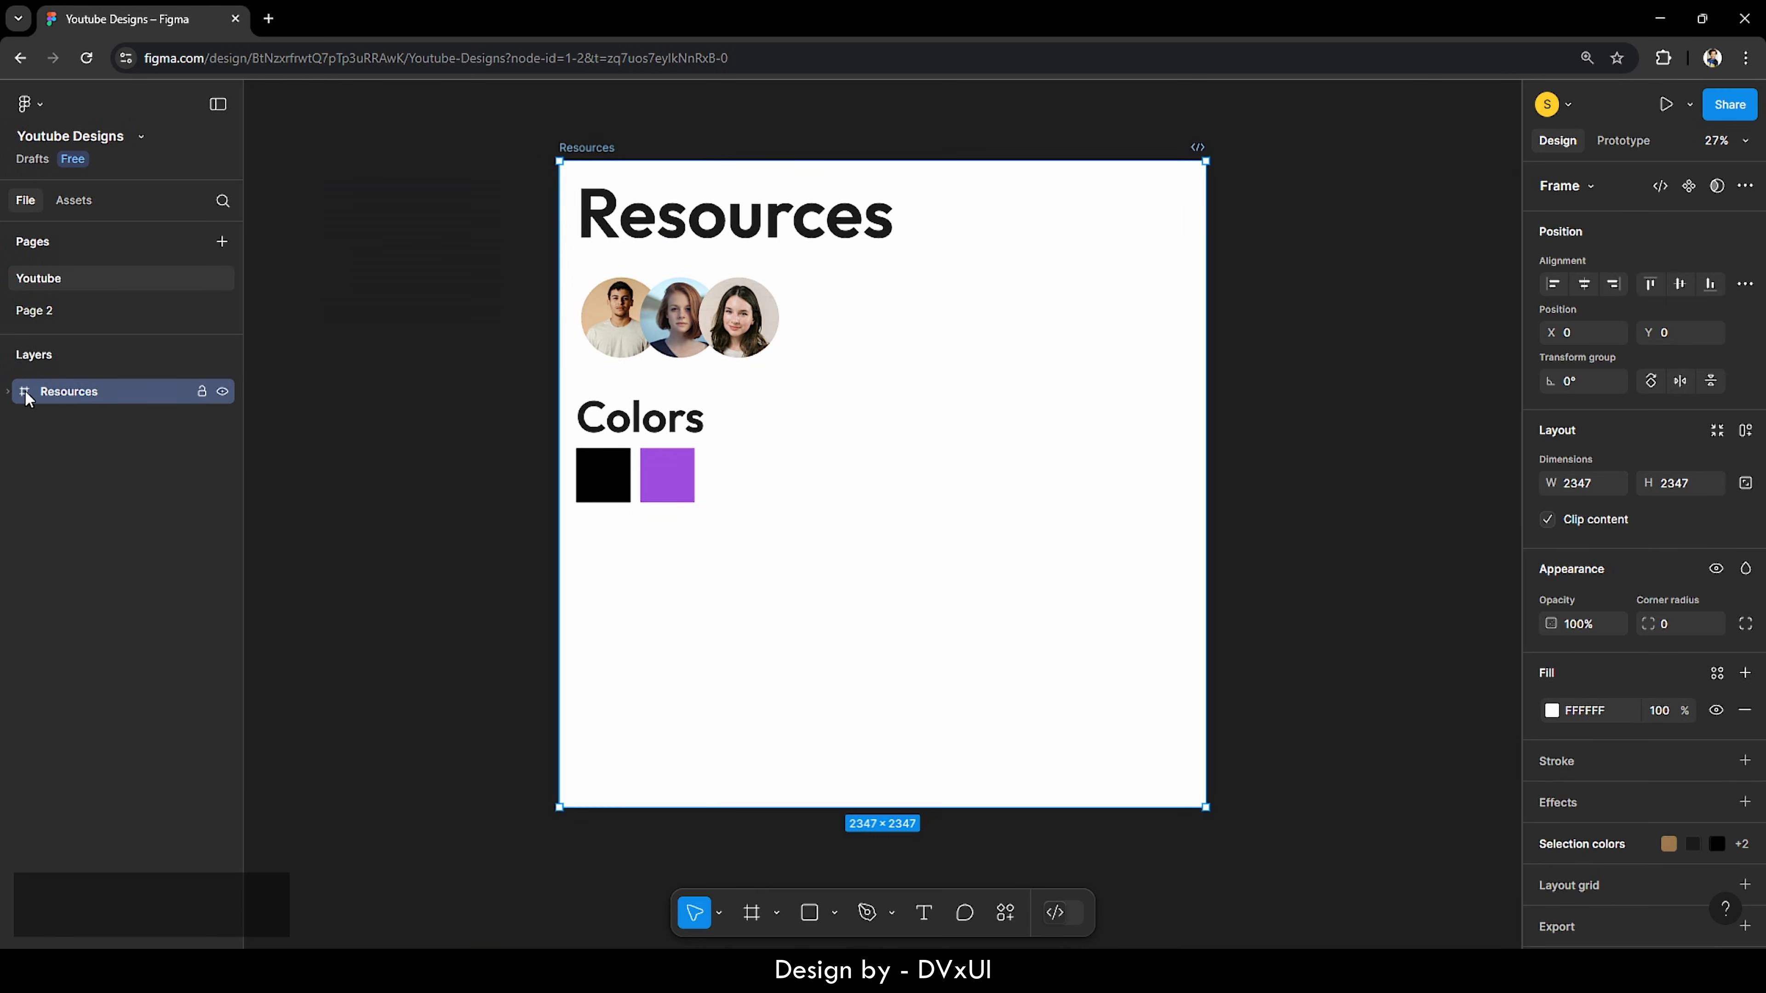
click(460, 425)
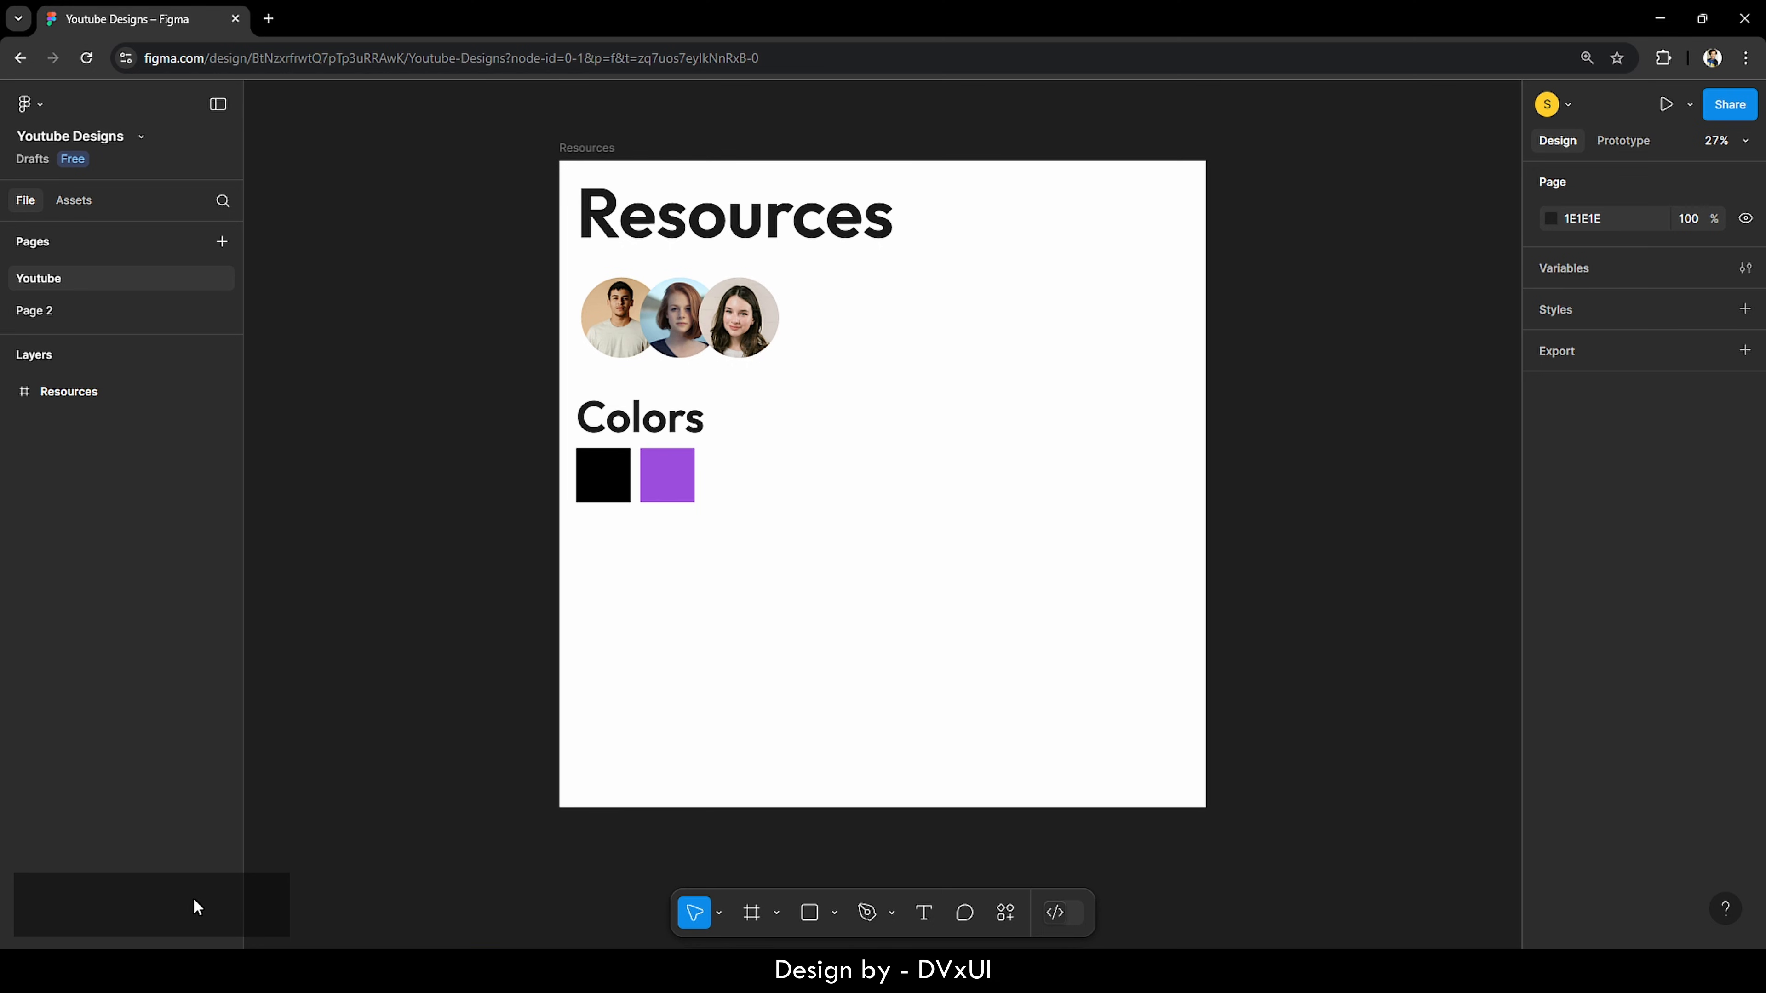
key(ctrl+a)
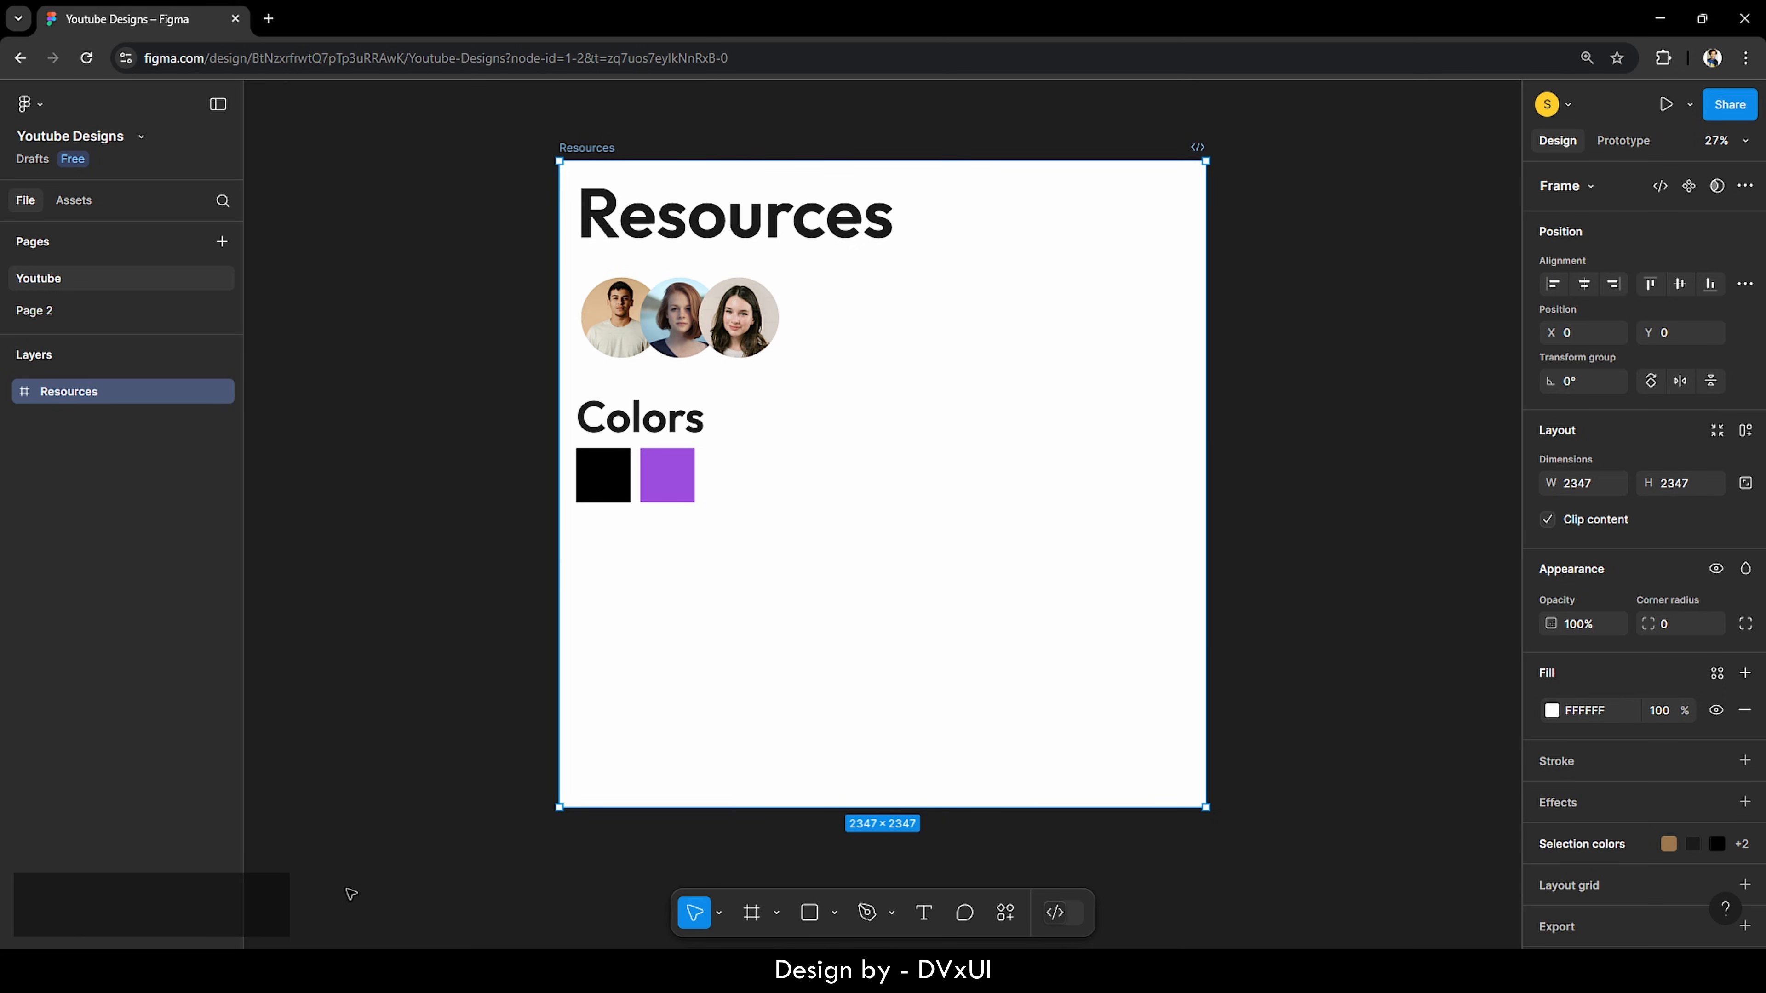
scroll(351, 894, right, 10)
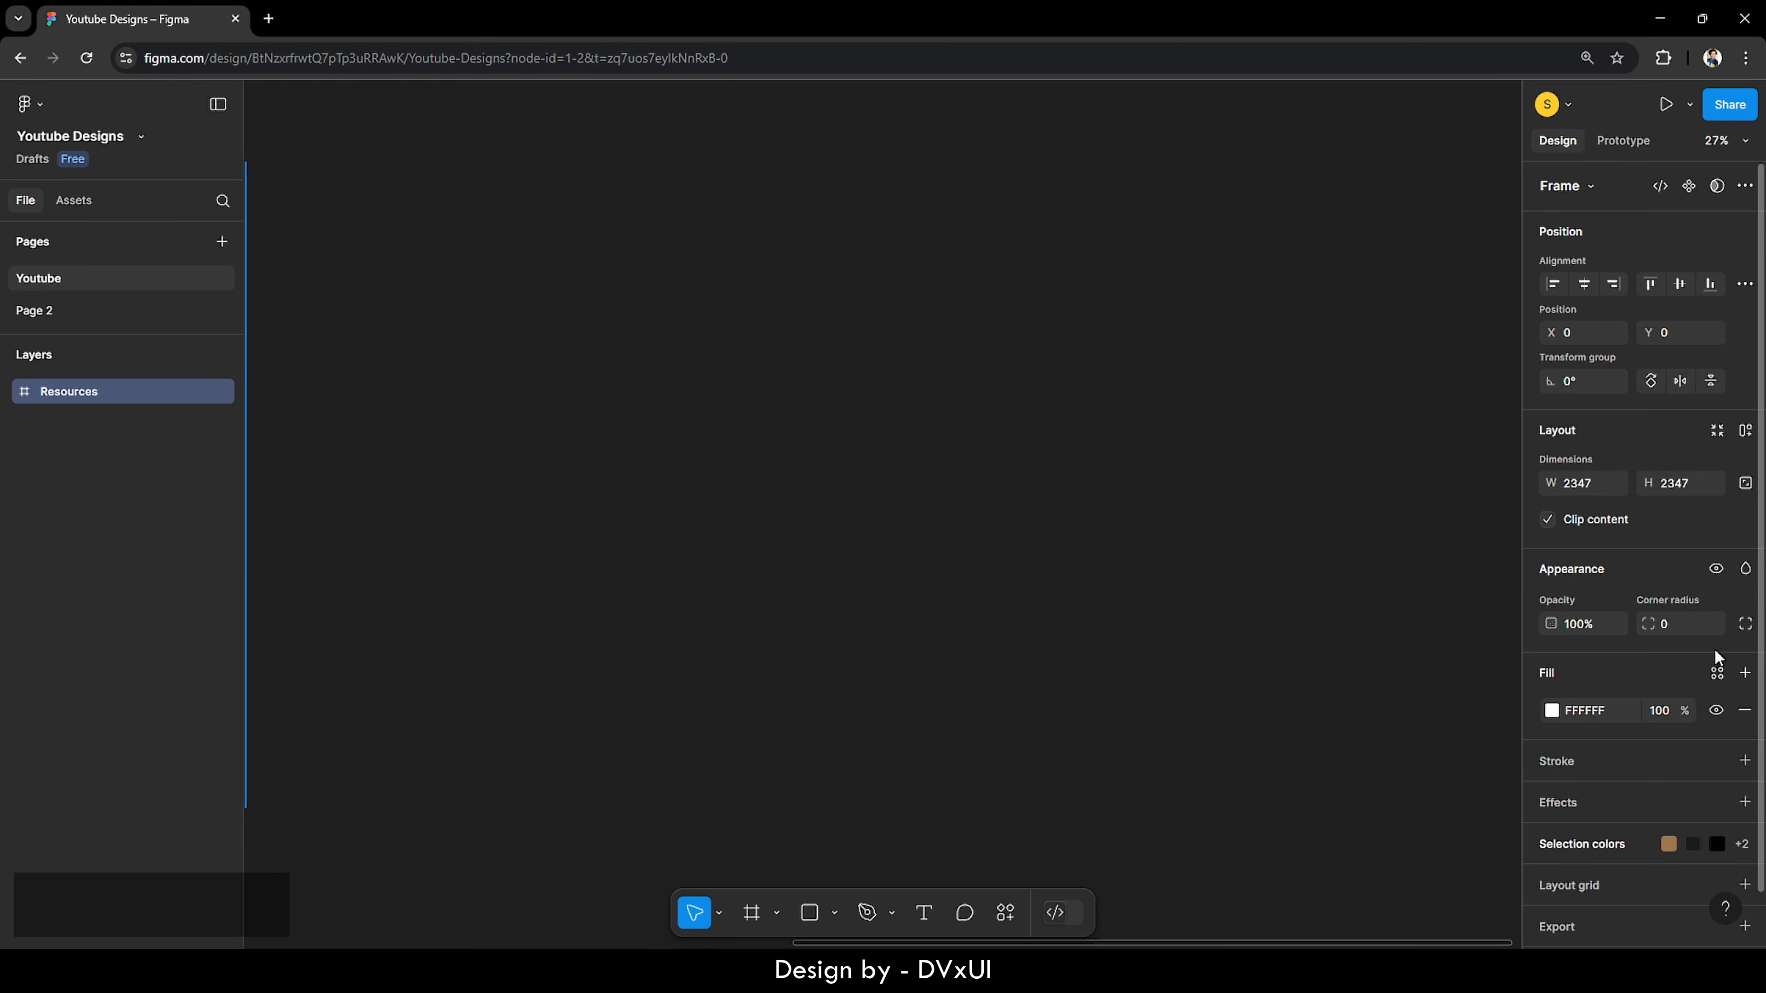
click(1291, 444)
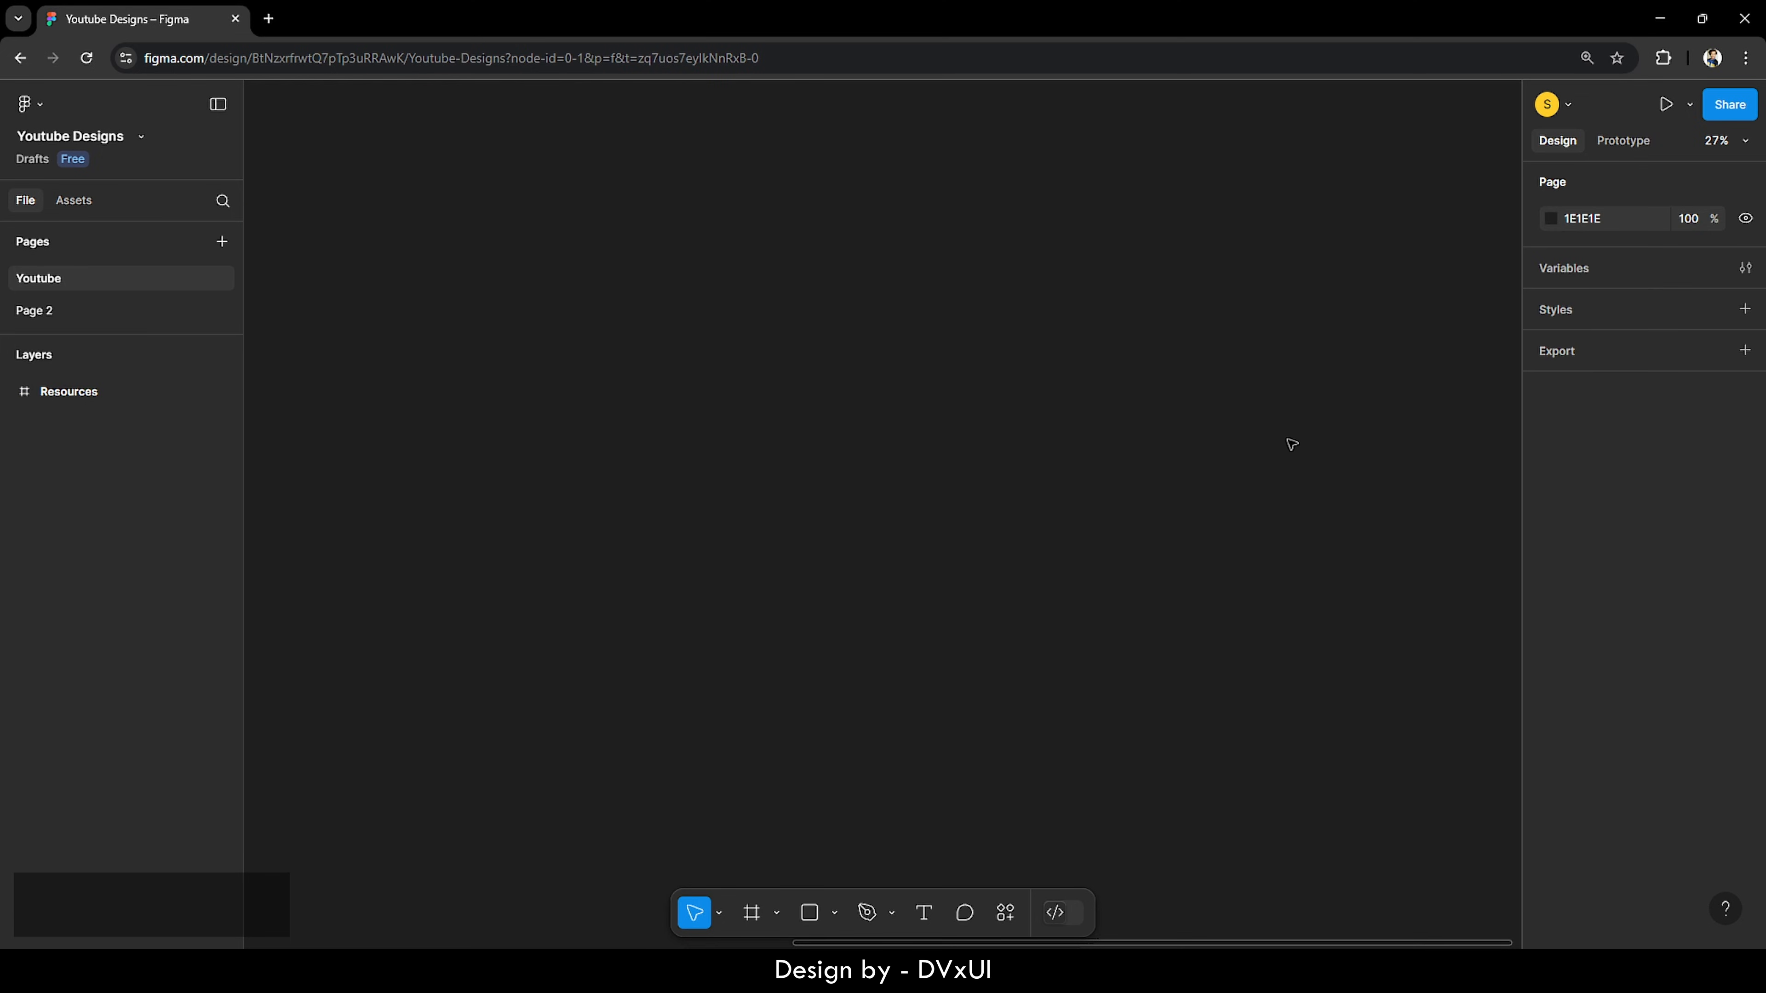
Step: Draw a square on the empty canvas and enlarge it to about 880 × 880
click(814, 917)
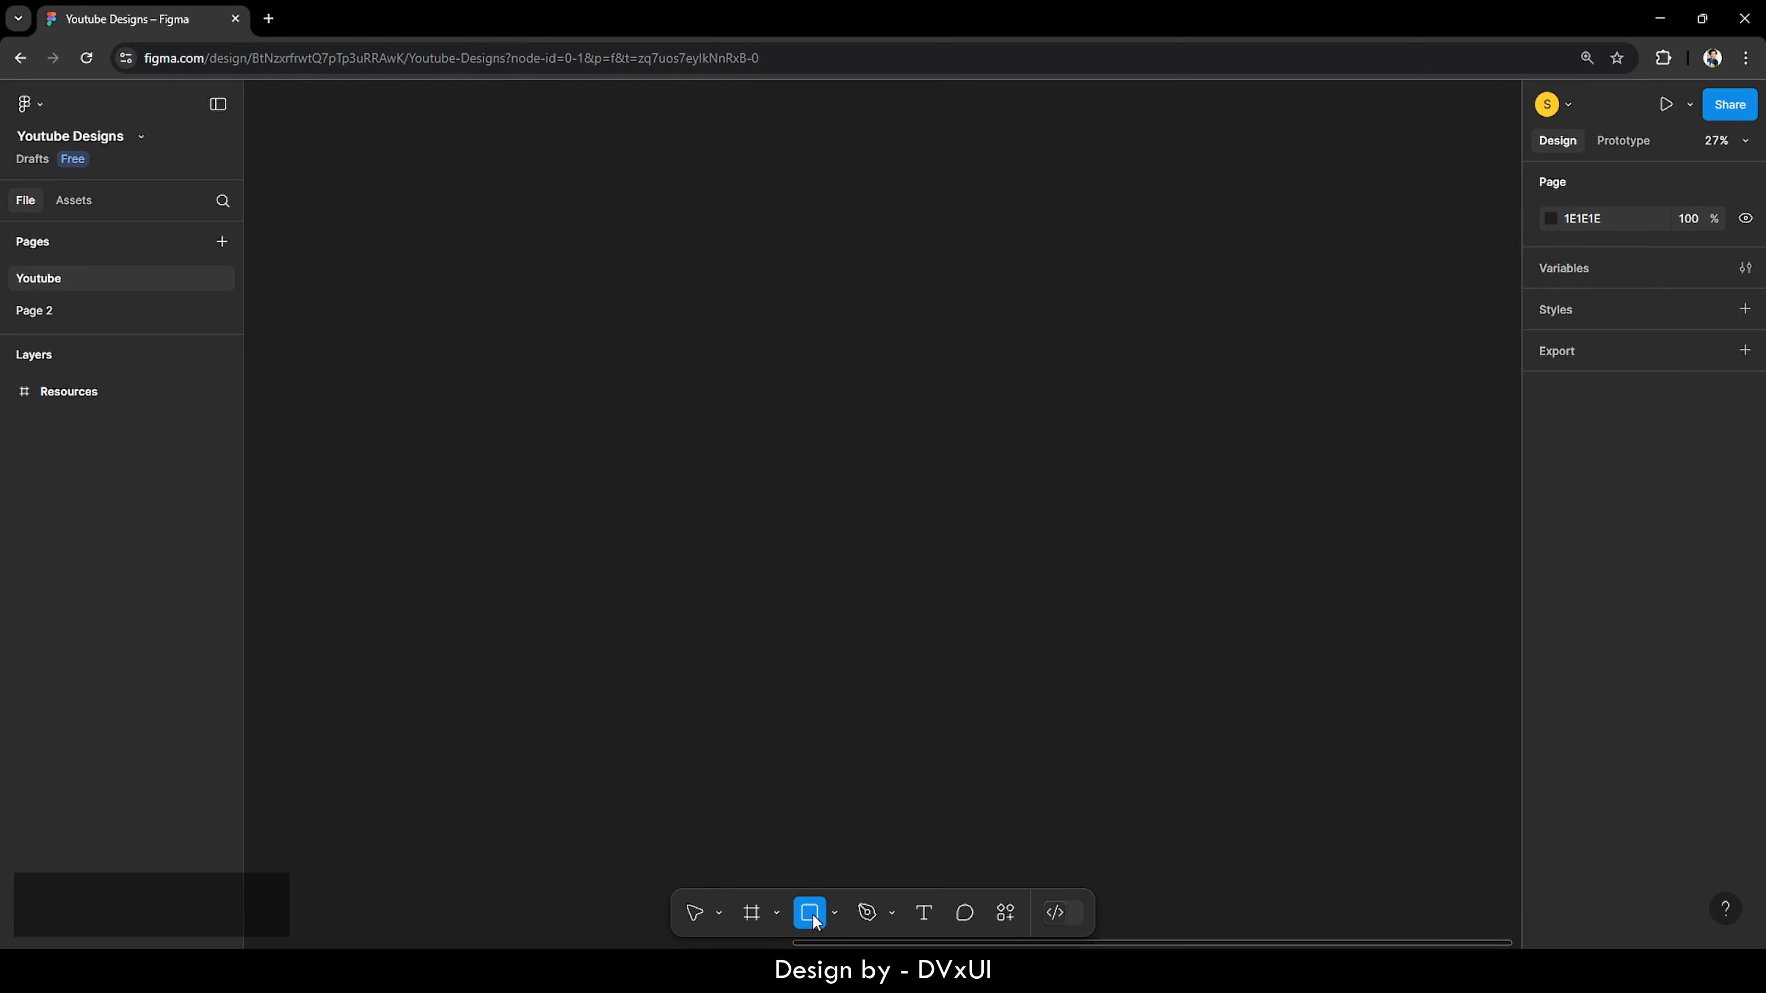
click(764, 394)
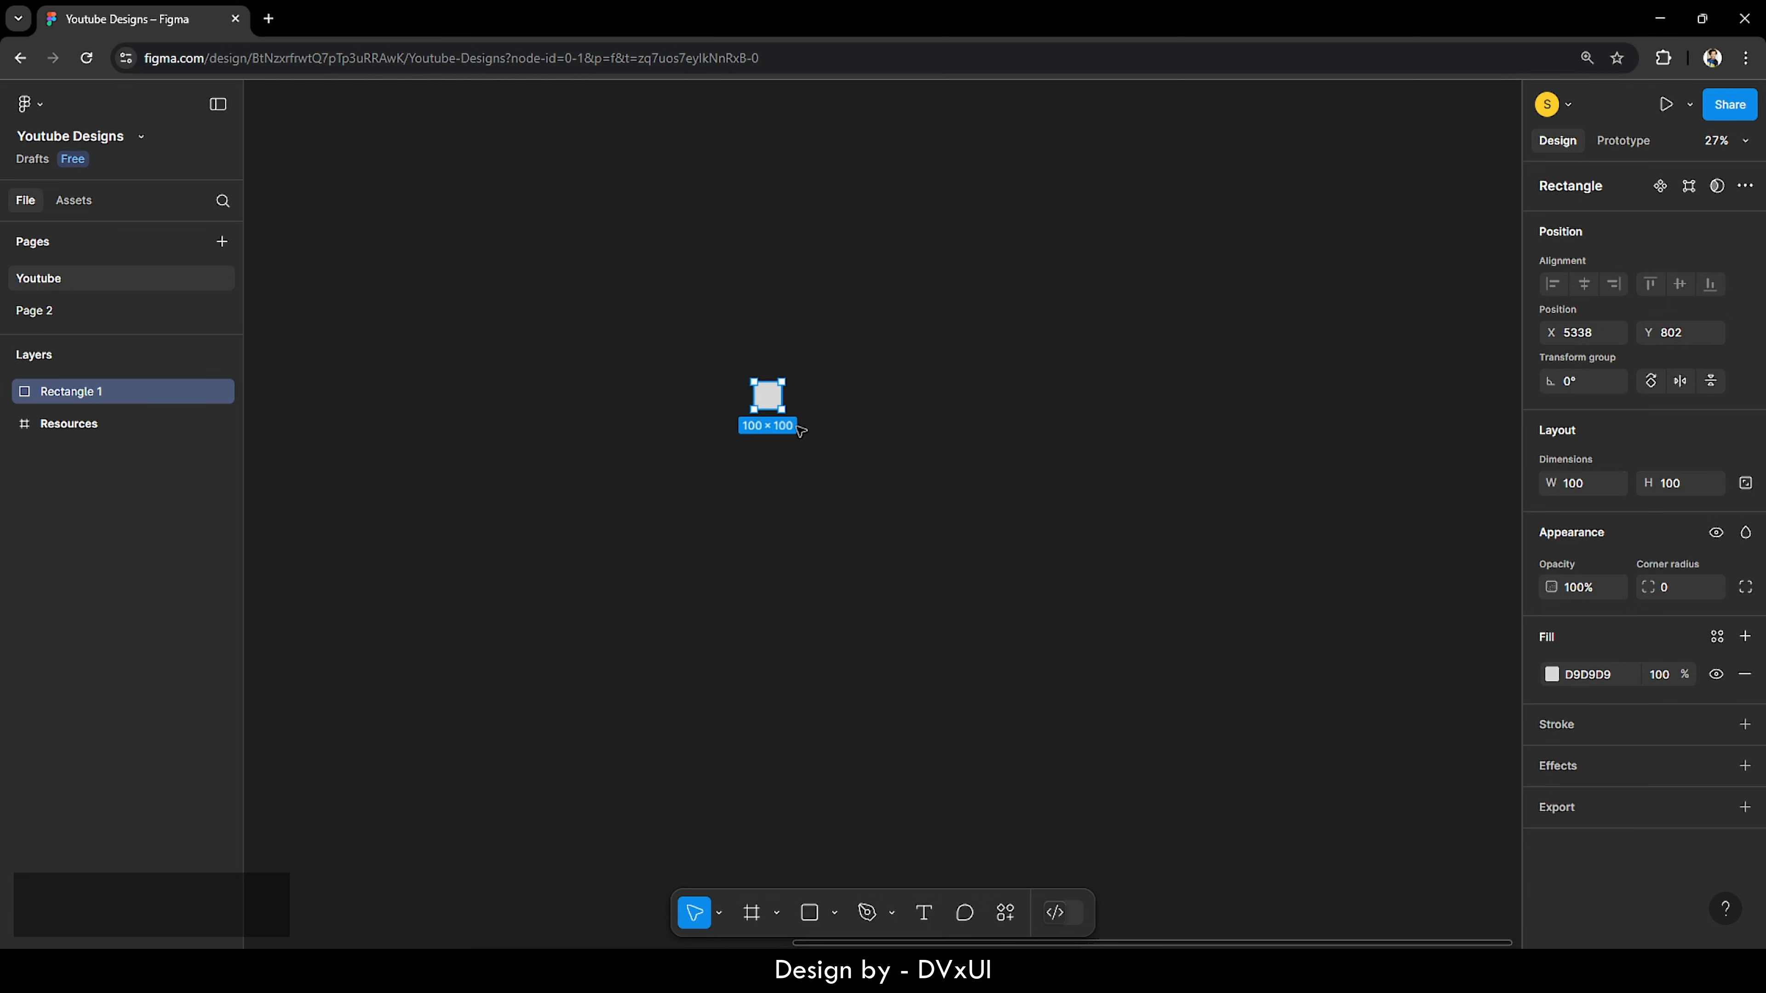
drag(783, 410, 995, 623)
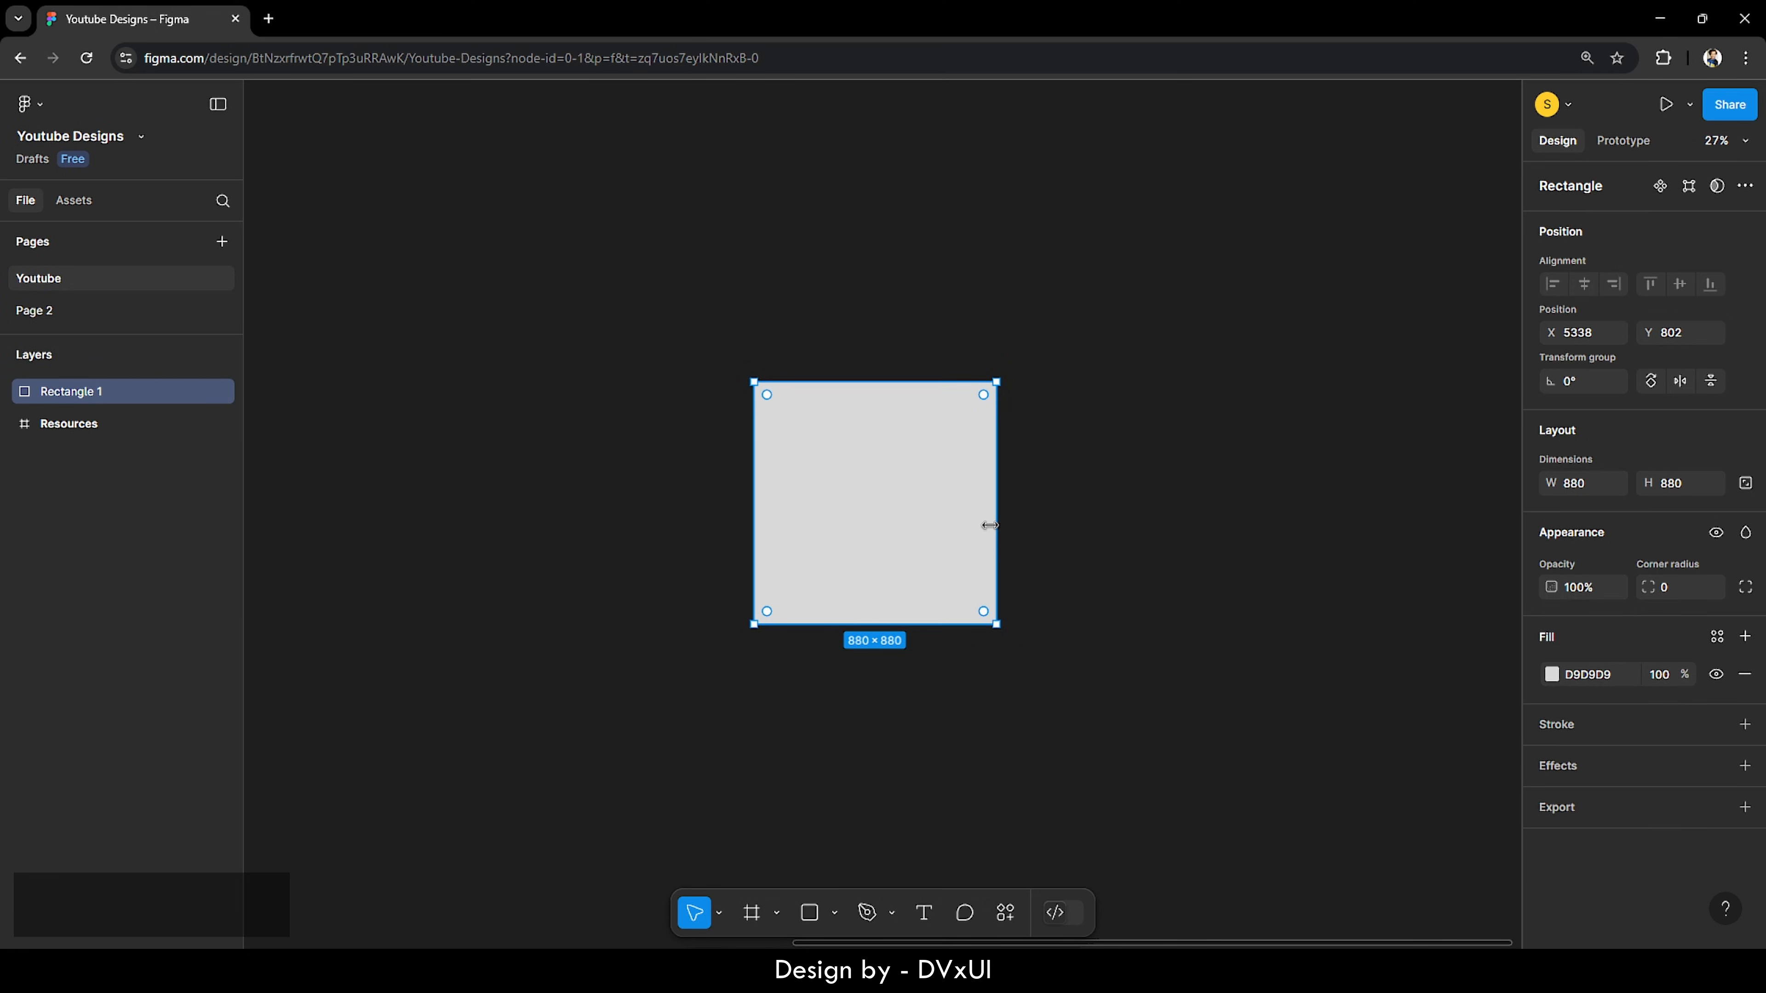
click(1128, 477)
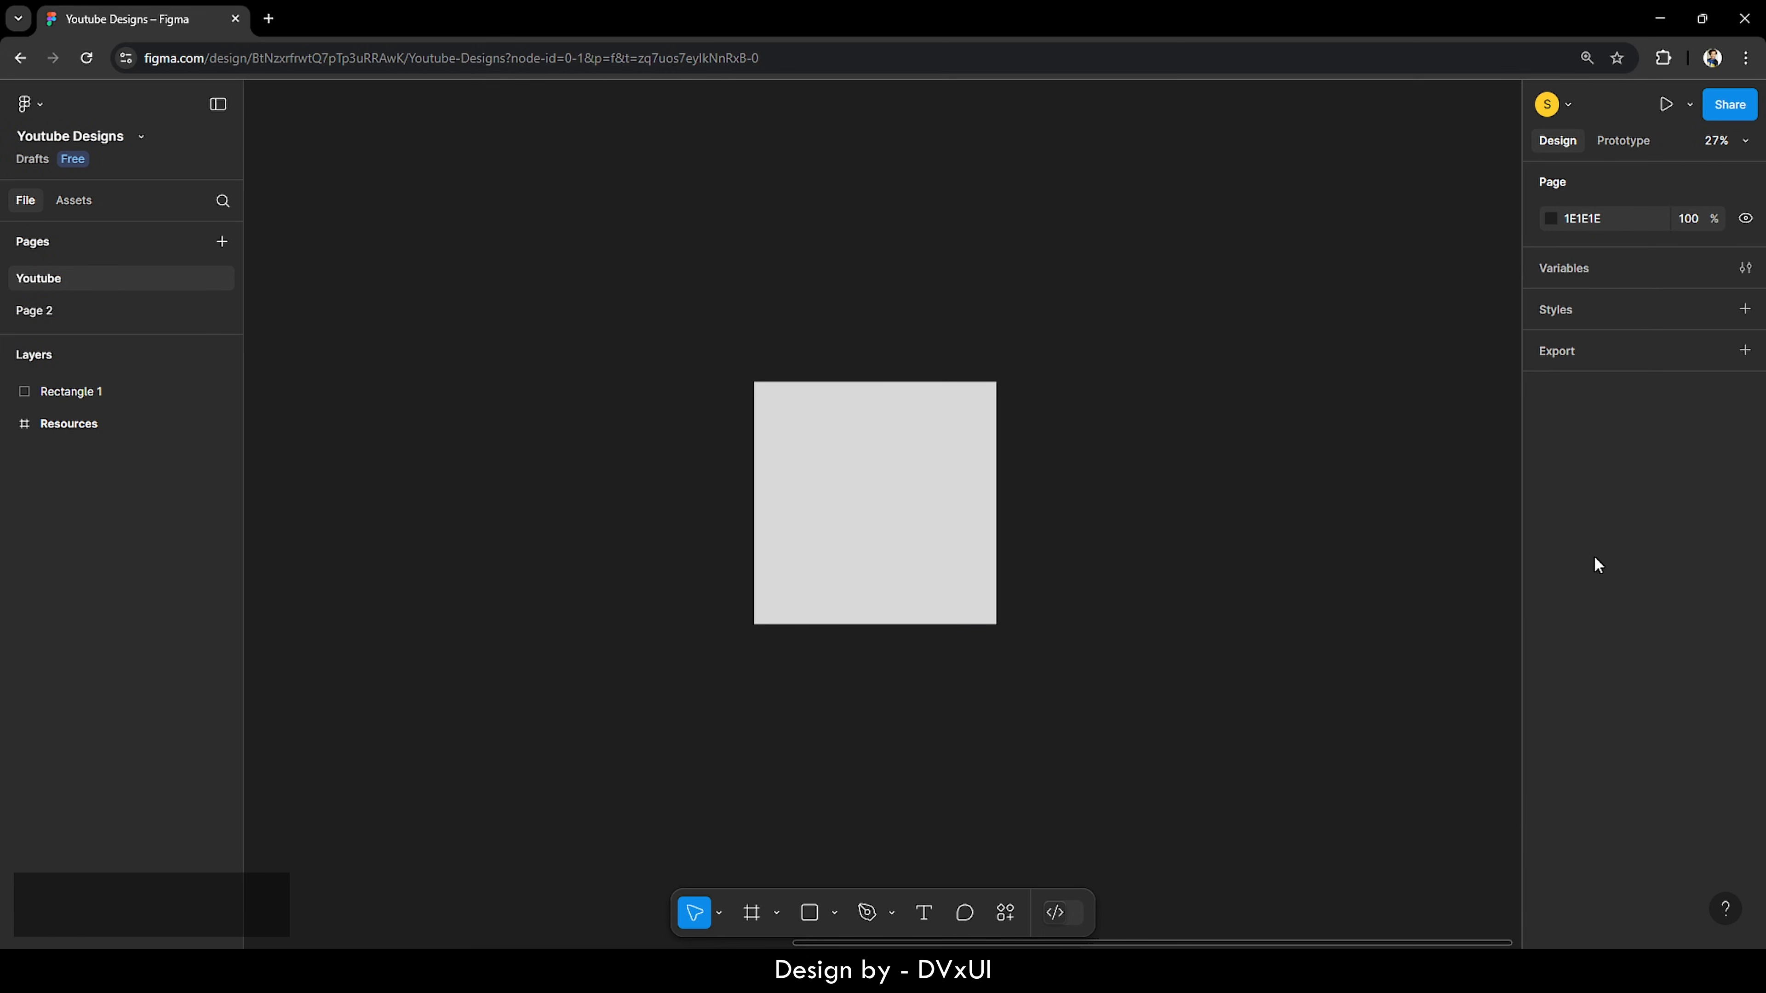
Step: Try a corner radius of 1200 on the 880 × 880 square and delete the shape
click(889, 468)
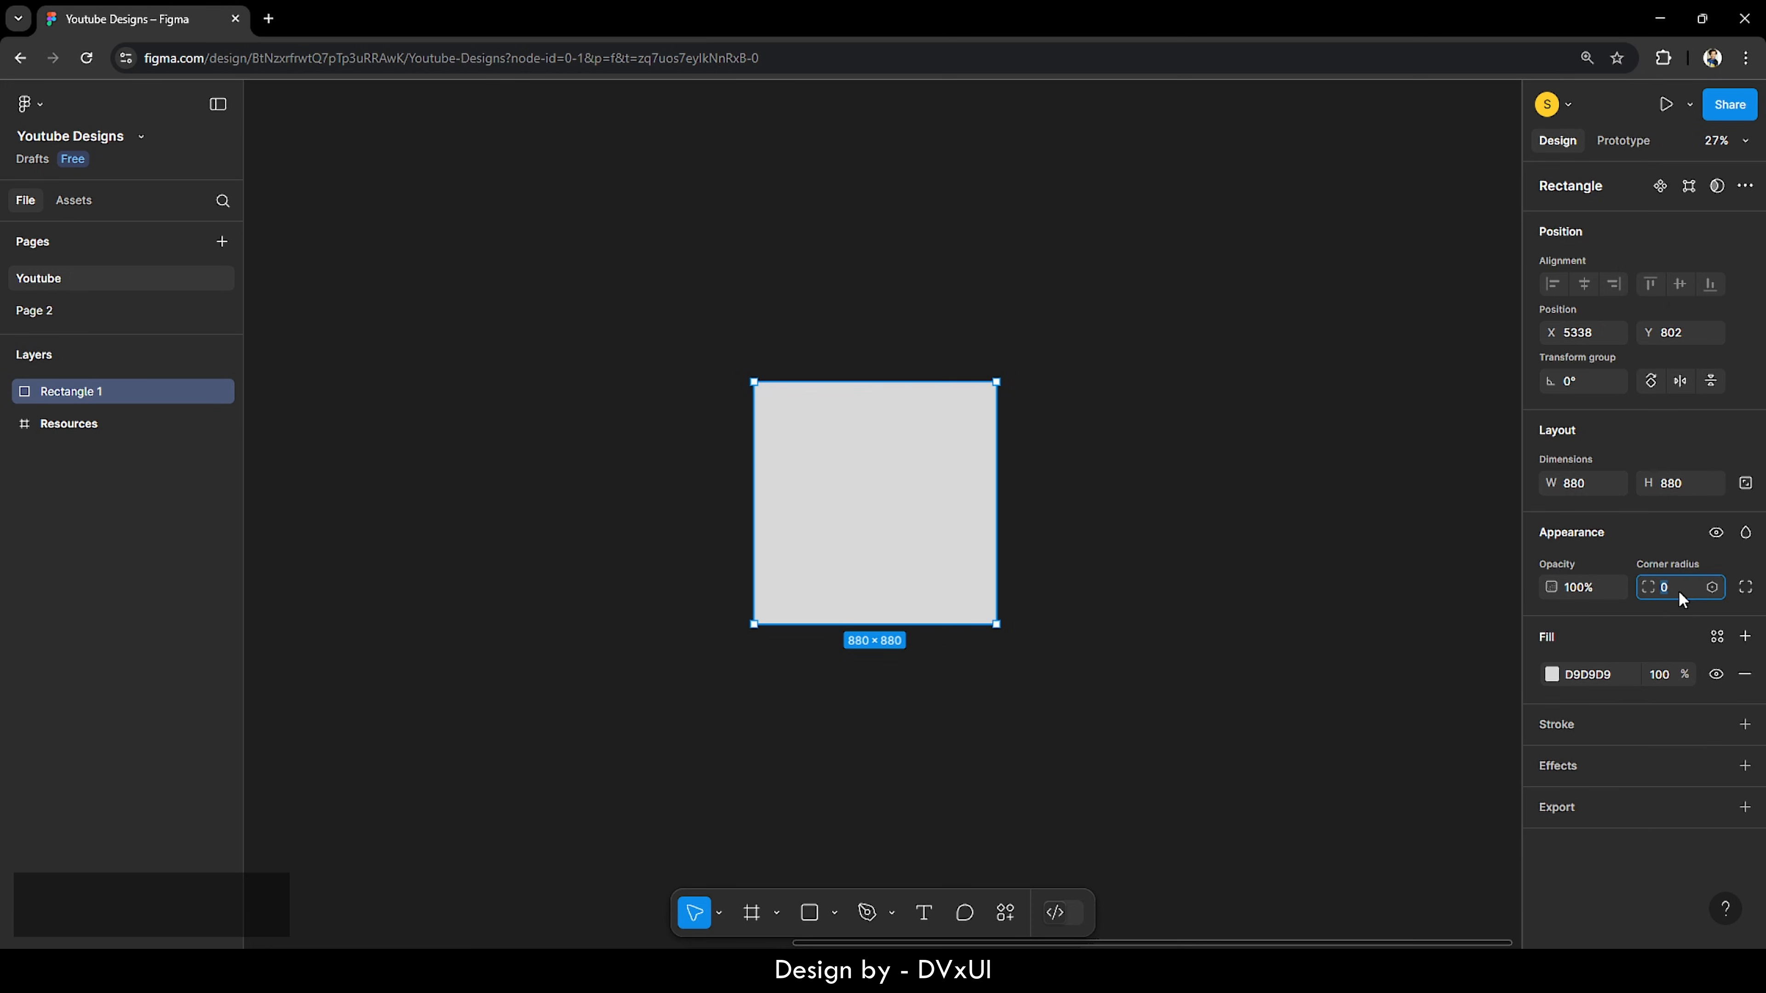
text(1200)
key(Return)
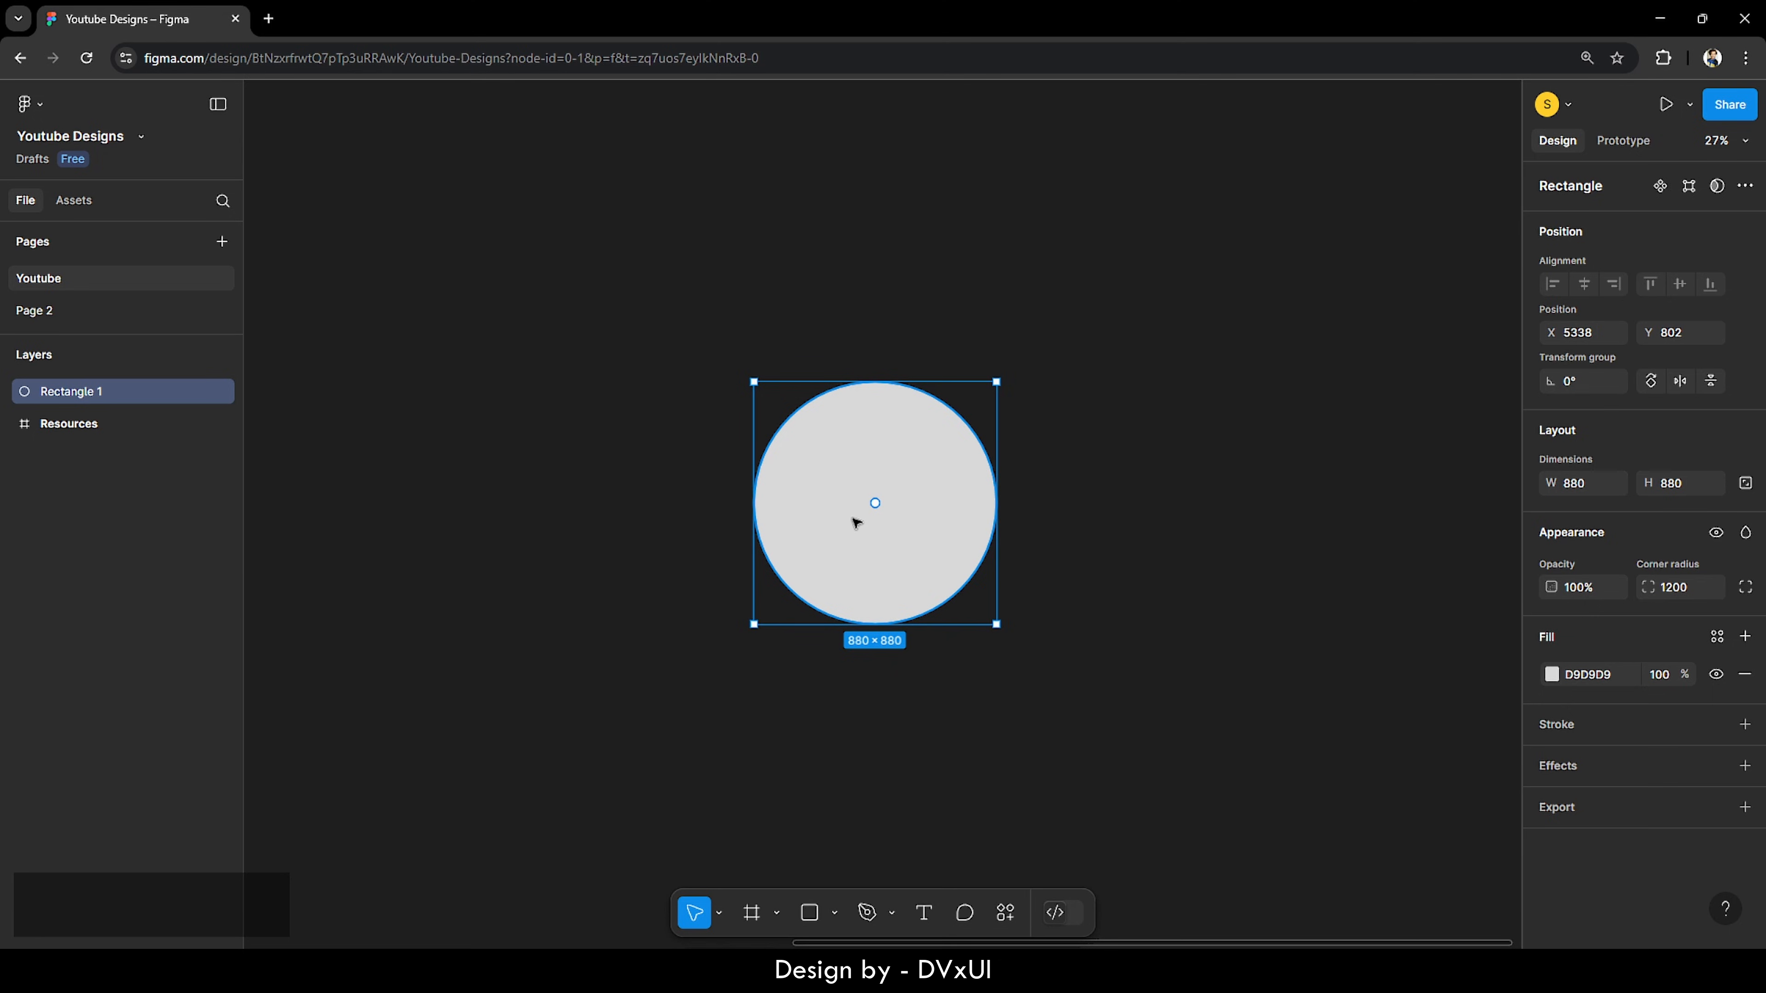
key(Delete)
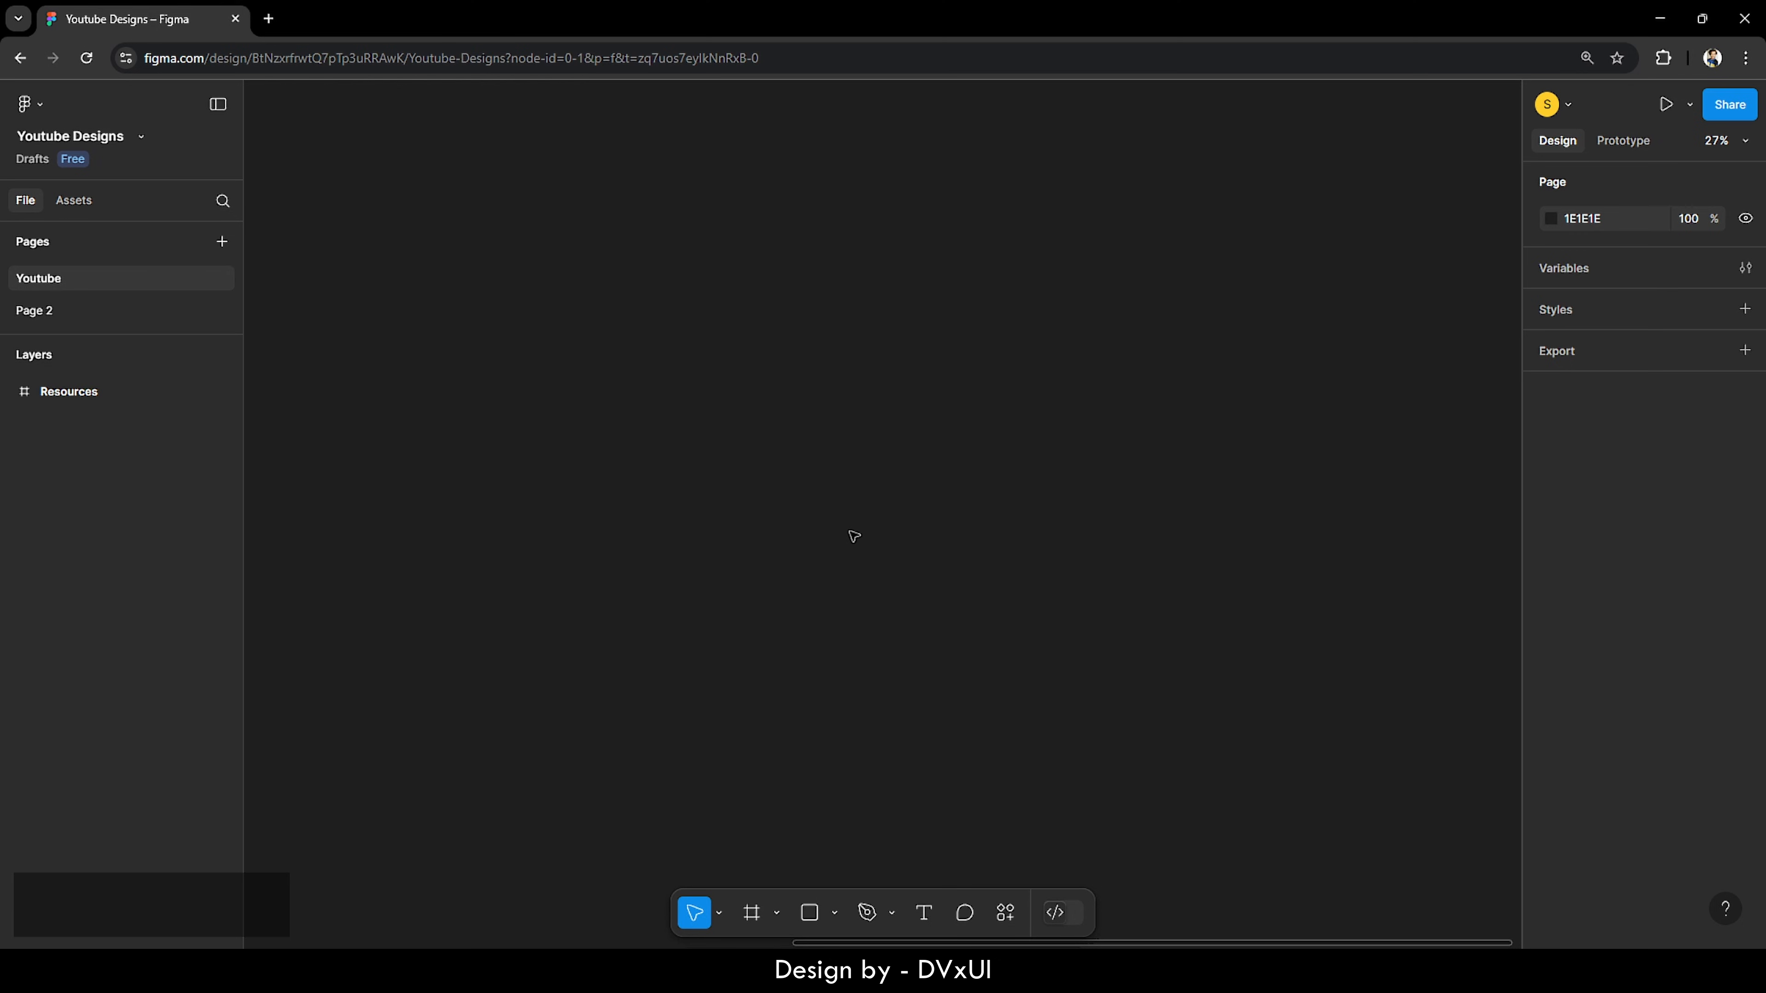
Step: Create a 1440 × 1024 frame on the Youtube page from the Desktop preset
click(752, 914)
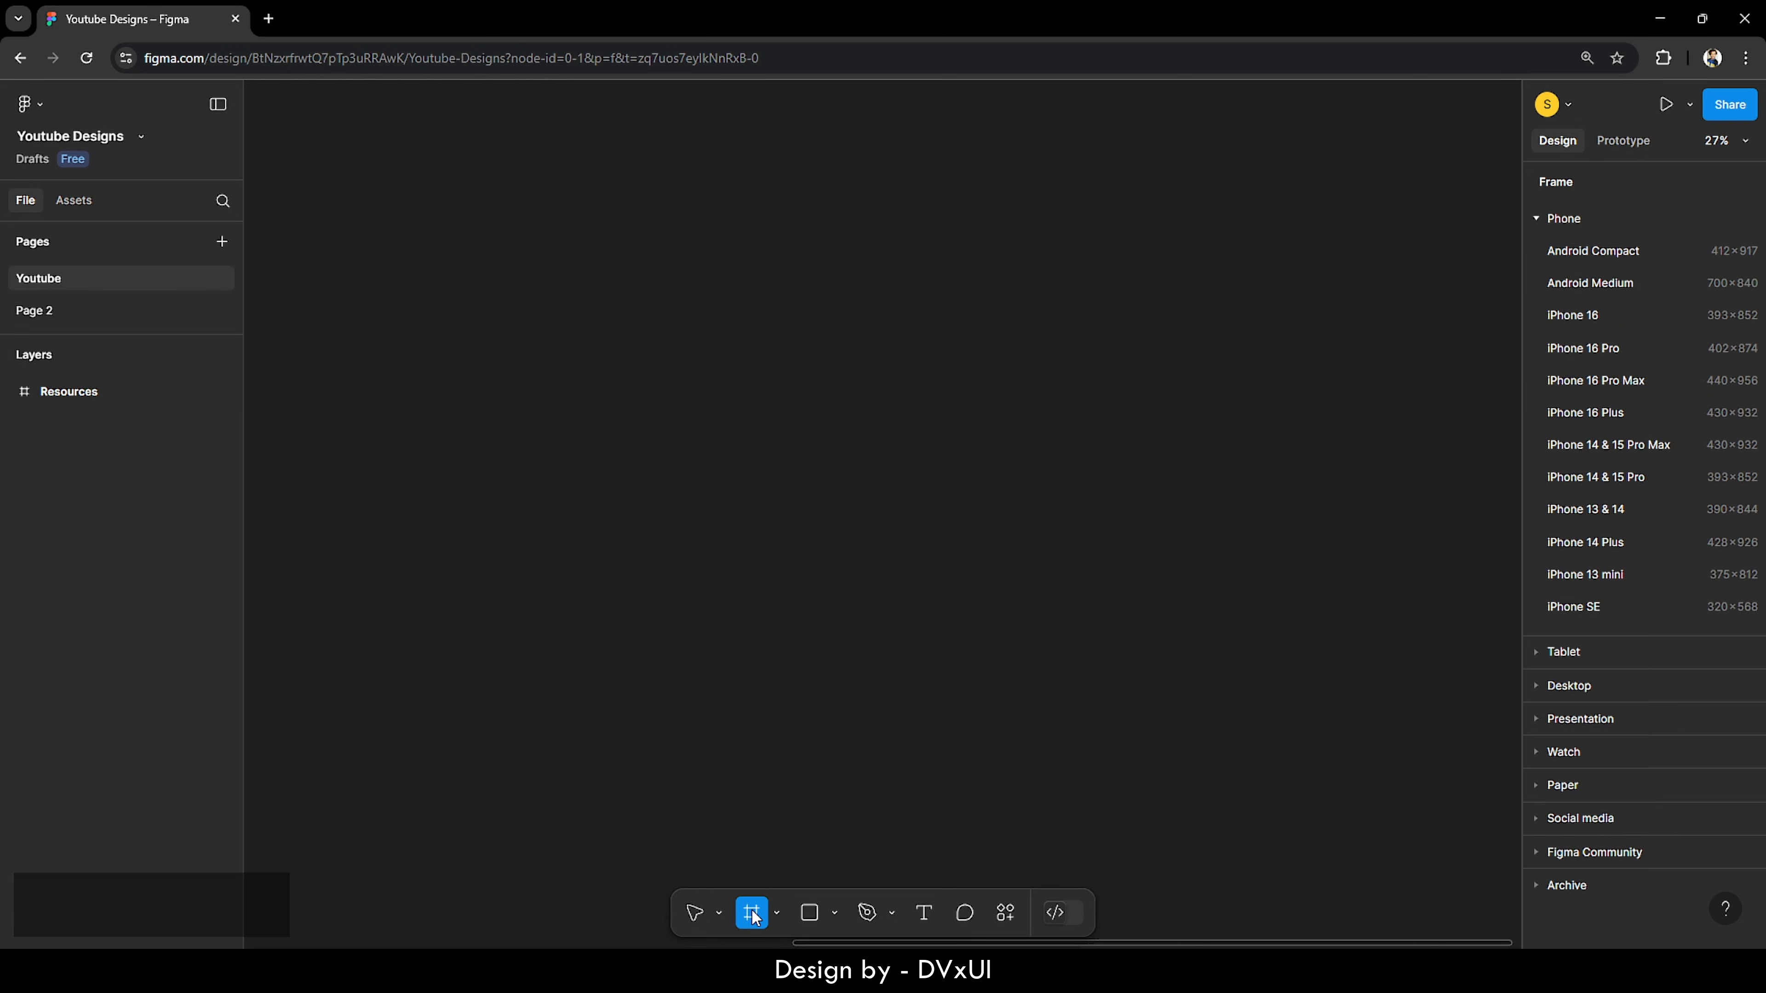
click(1563, 218)
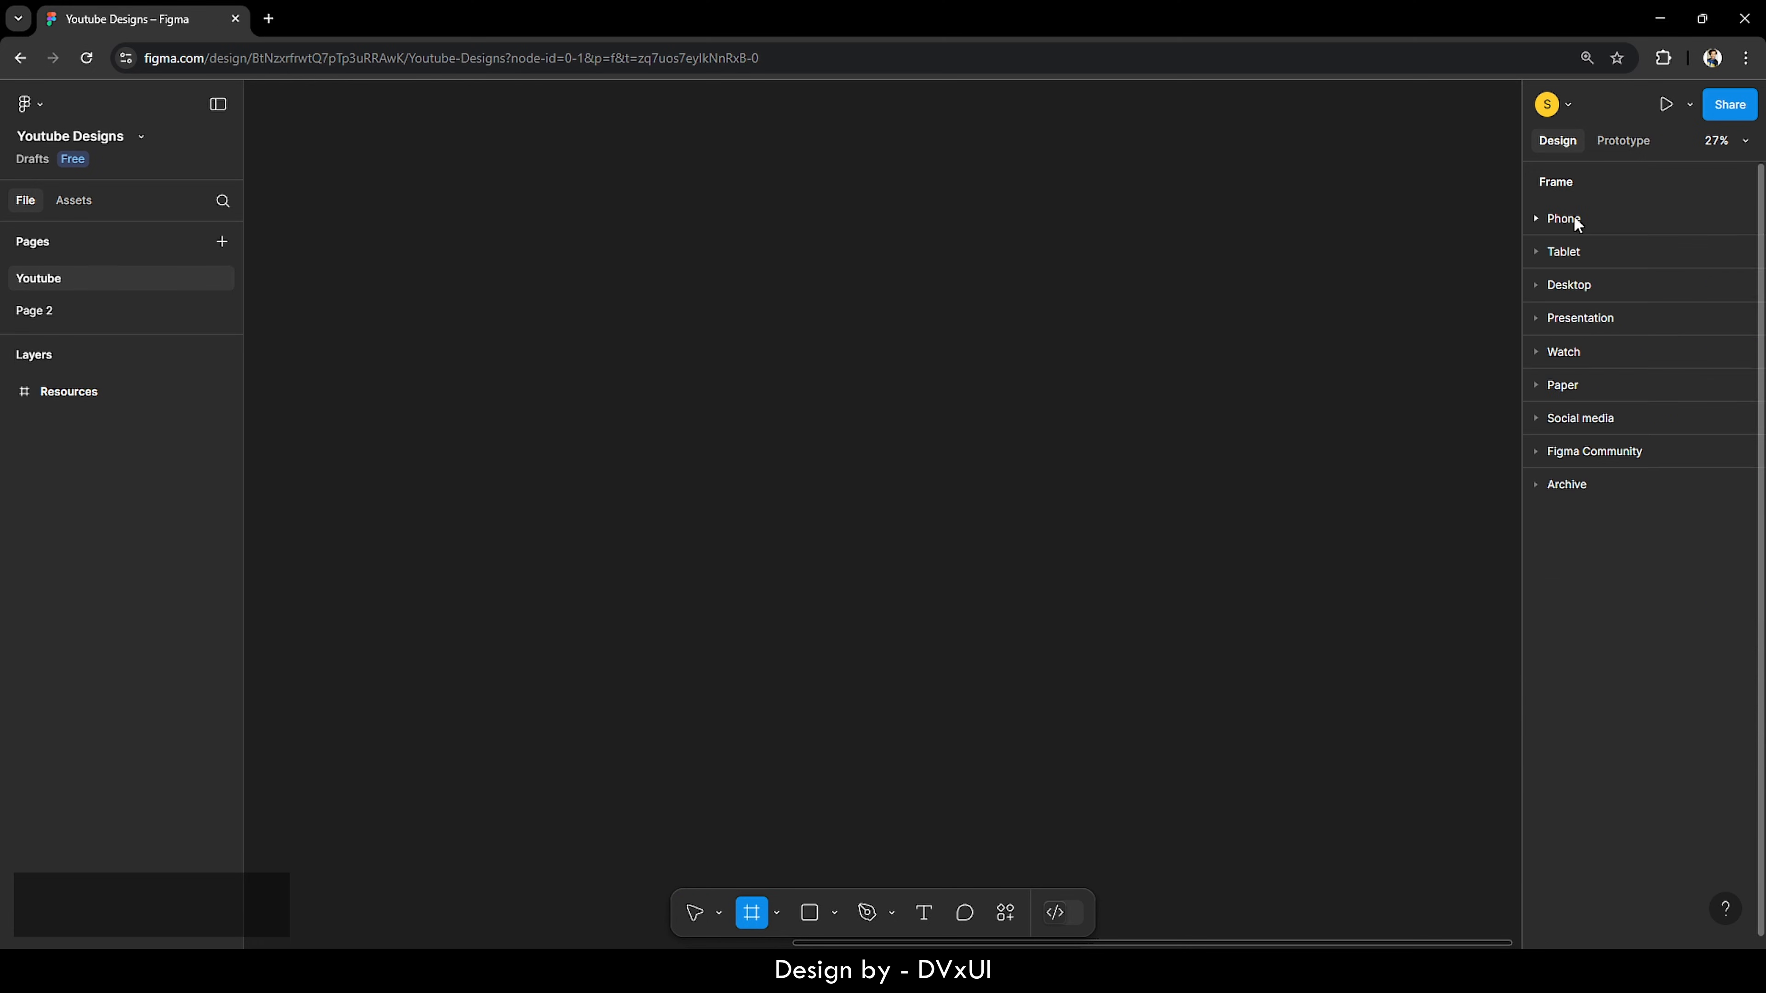
click(1546, 287)
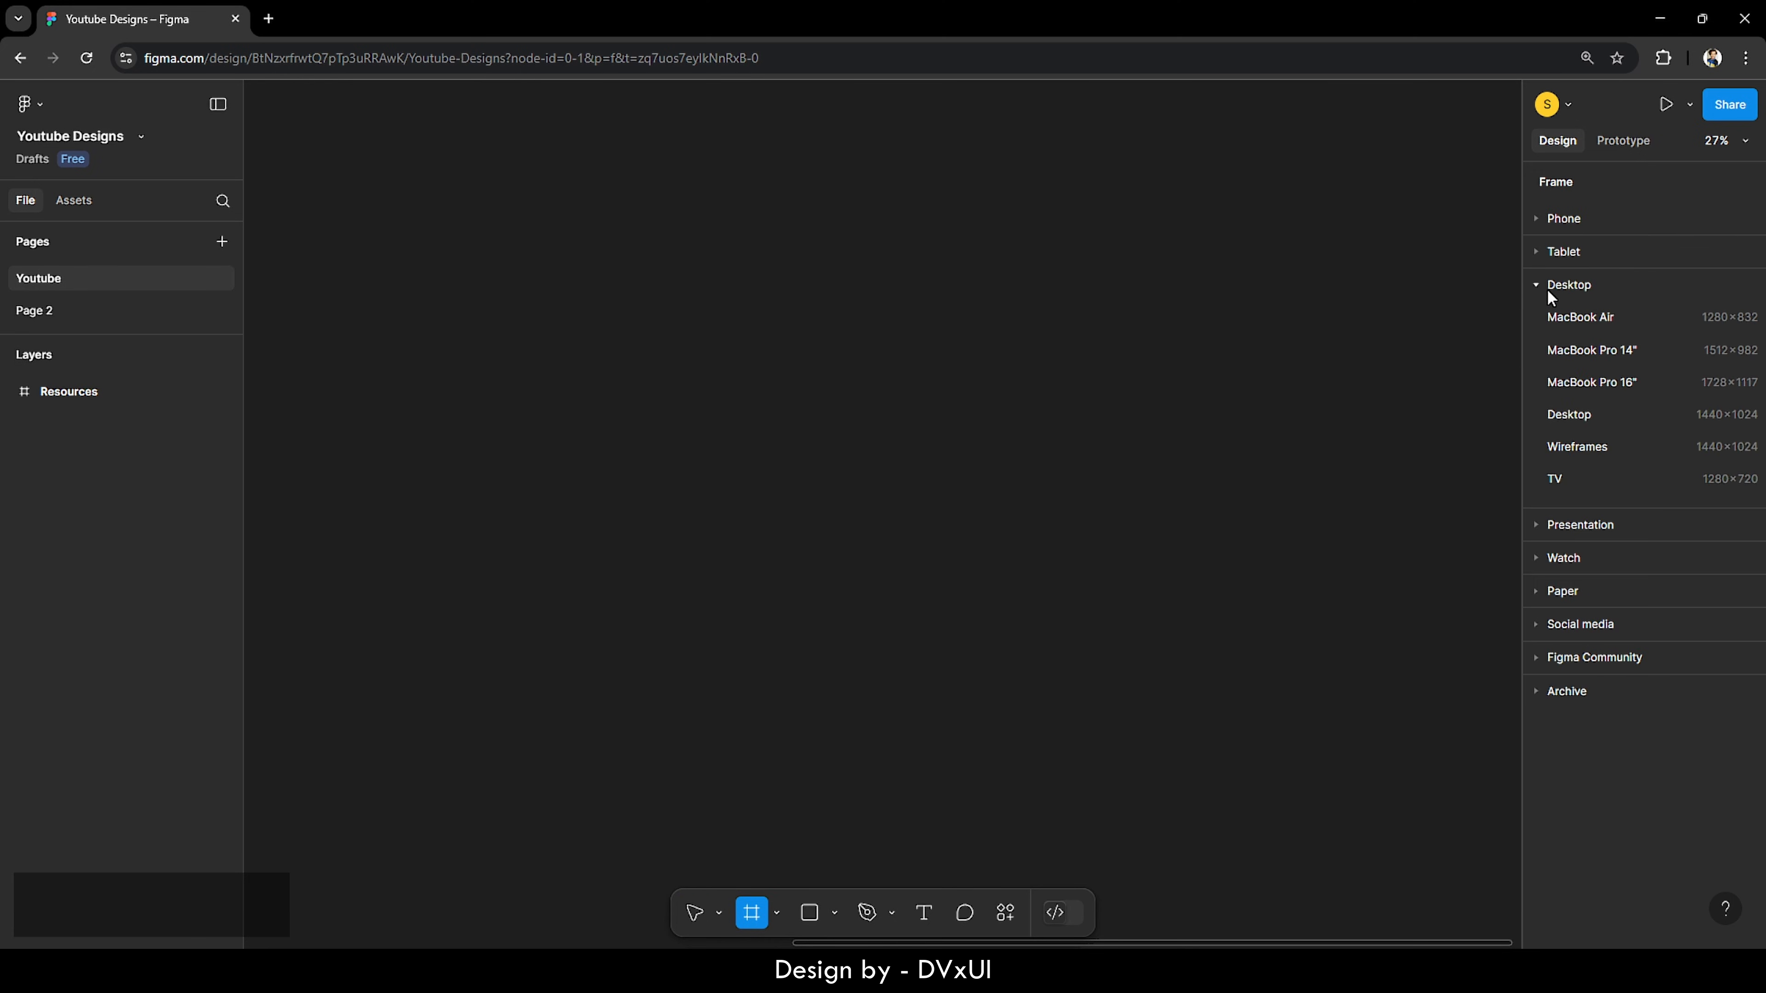
click(1577, 414)
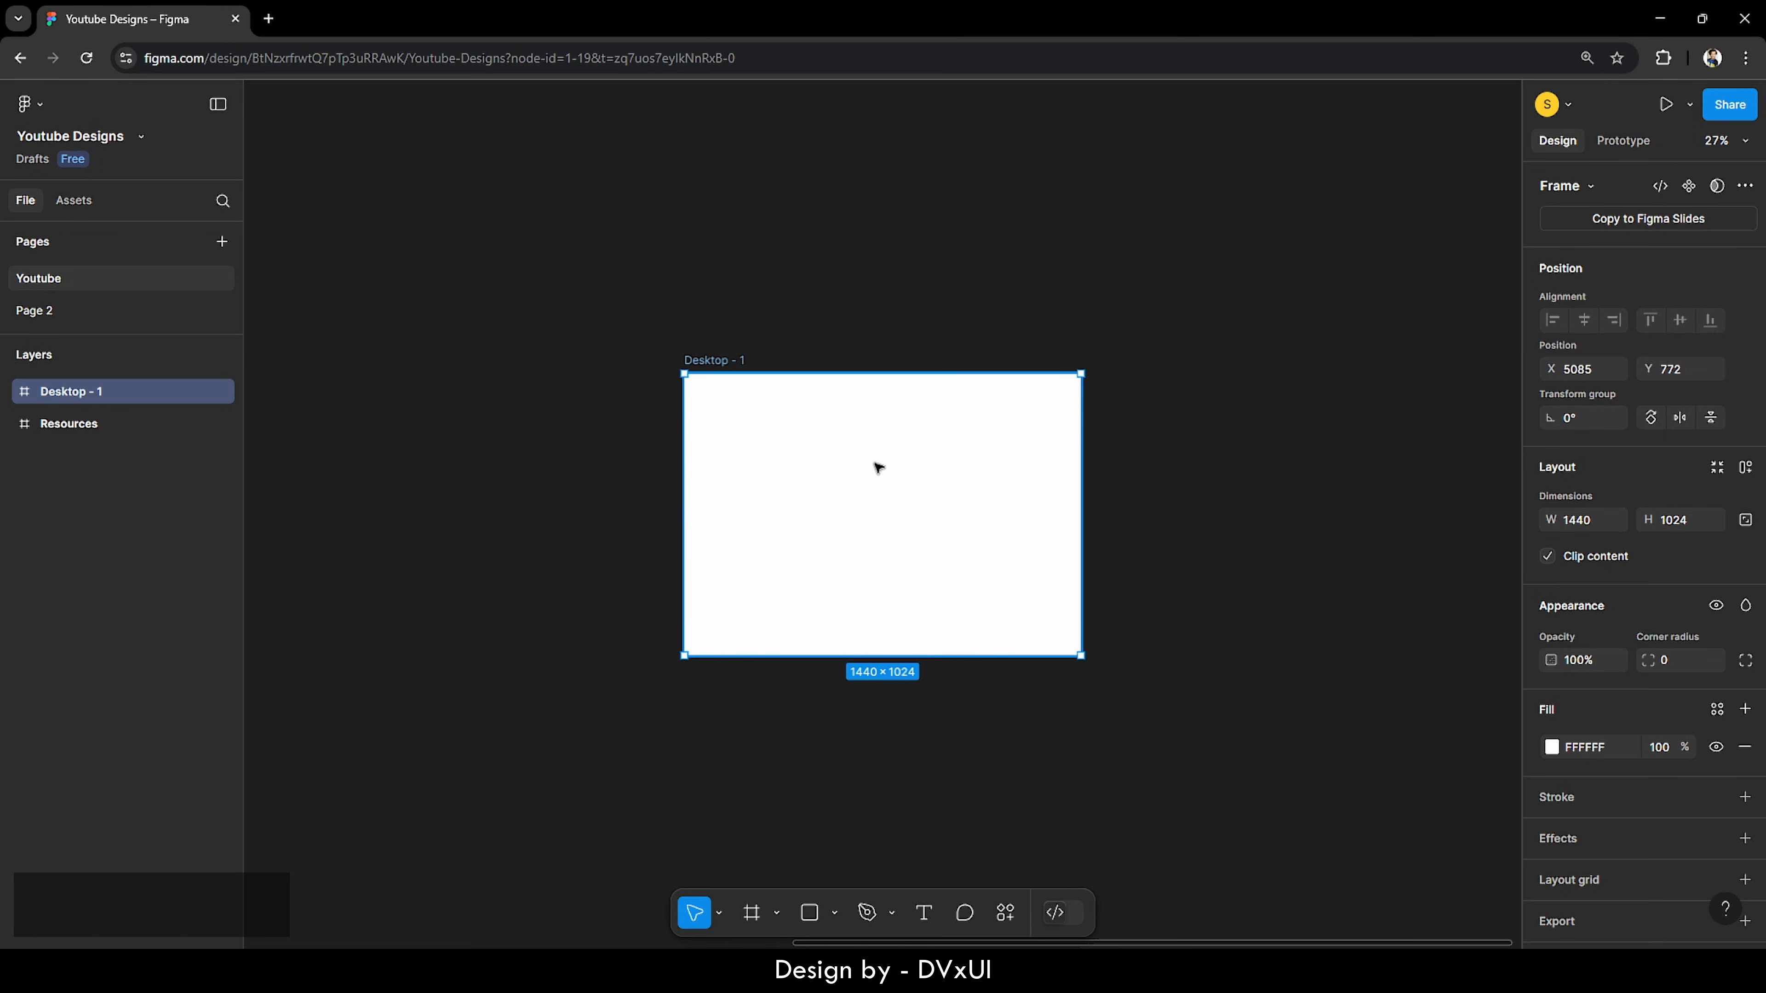
Step: Try enlarging the desktop frame proportionally to about 1651 × 1174 and undo the resize
drag(1080, 653, 1138, 687)
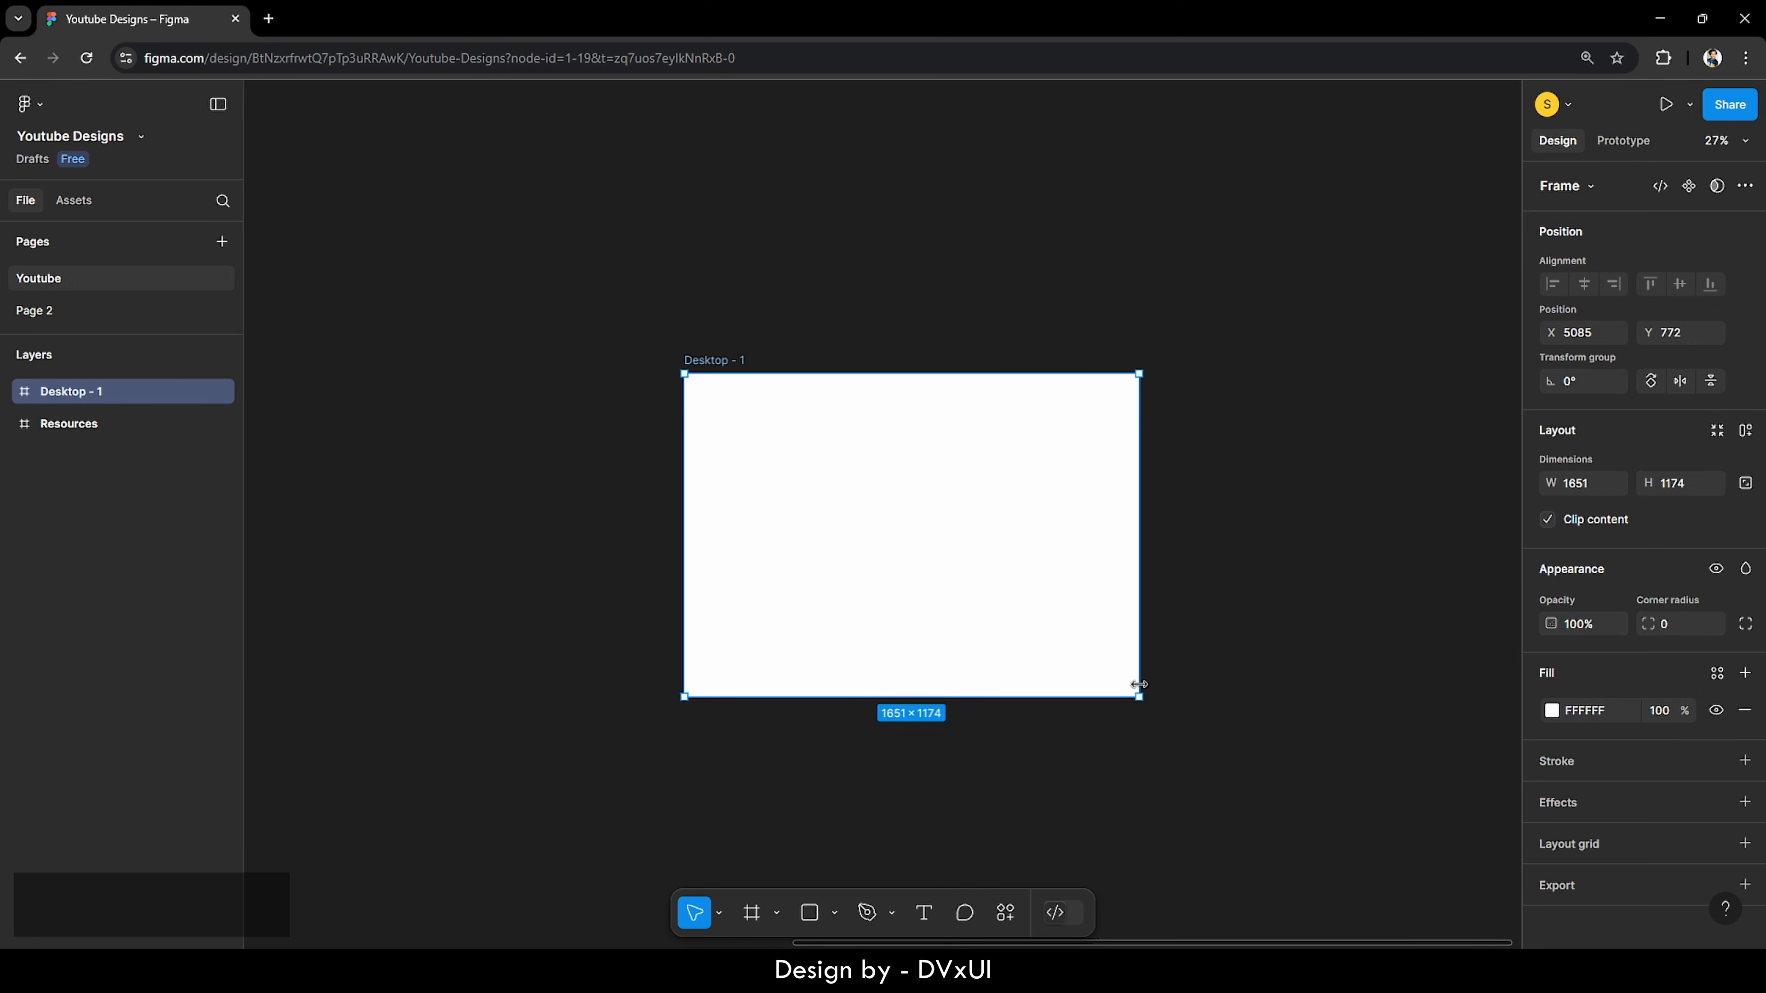
key(ctrl+z)
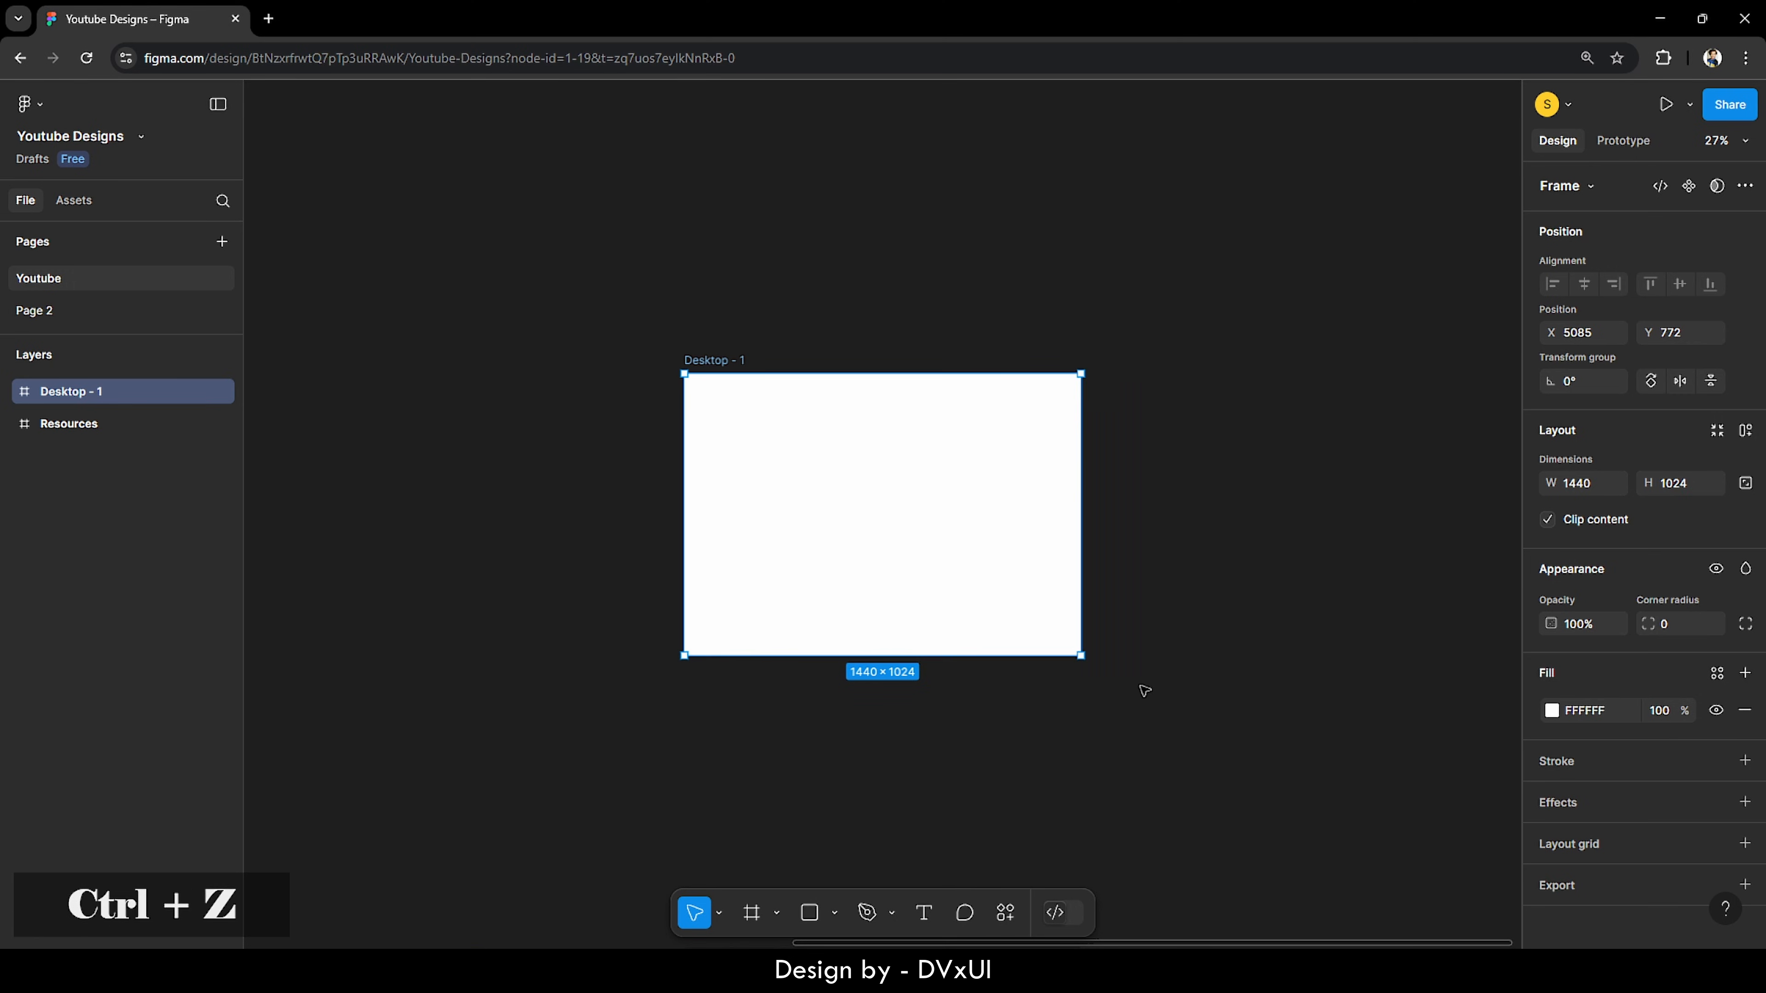
Step: Fill the desktop frame with black (000000) using the page's existing colors
double_click(25, 392)
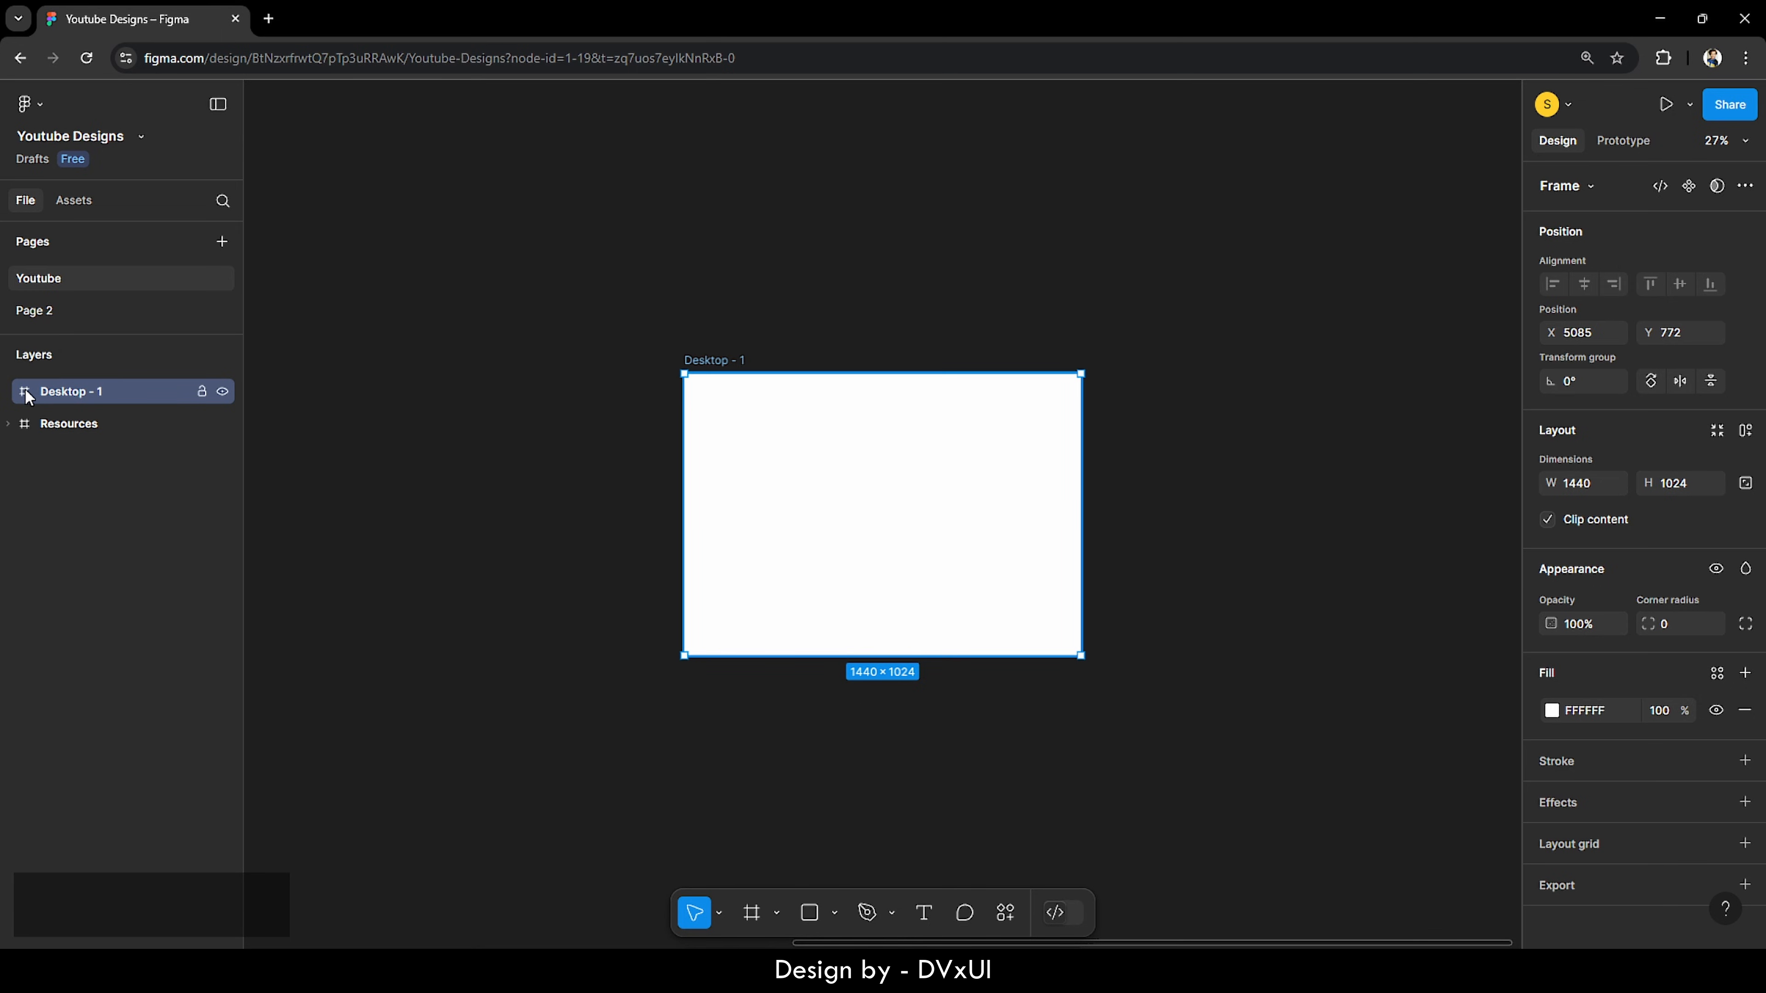
click(310, 363)
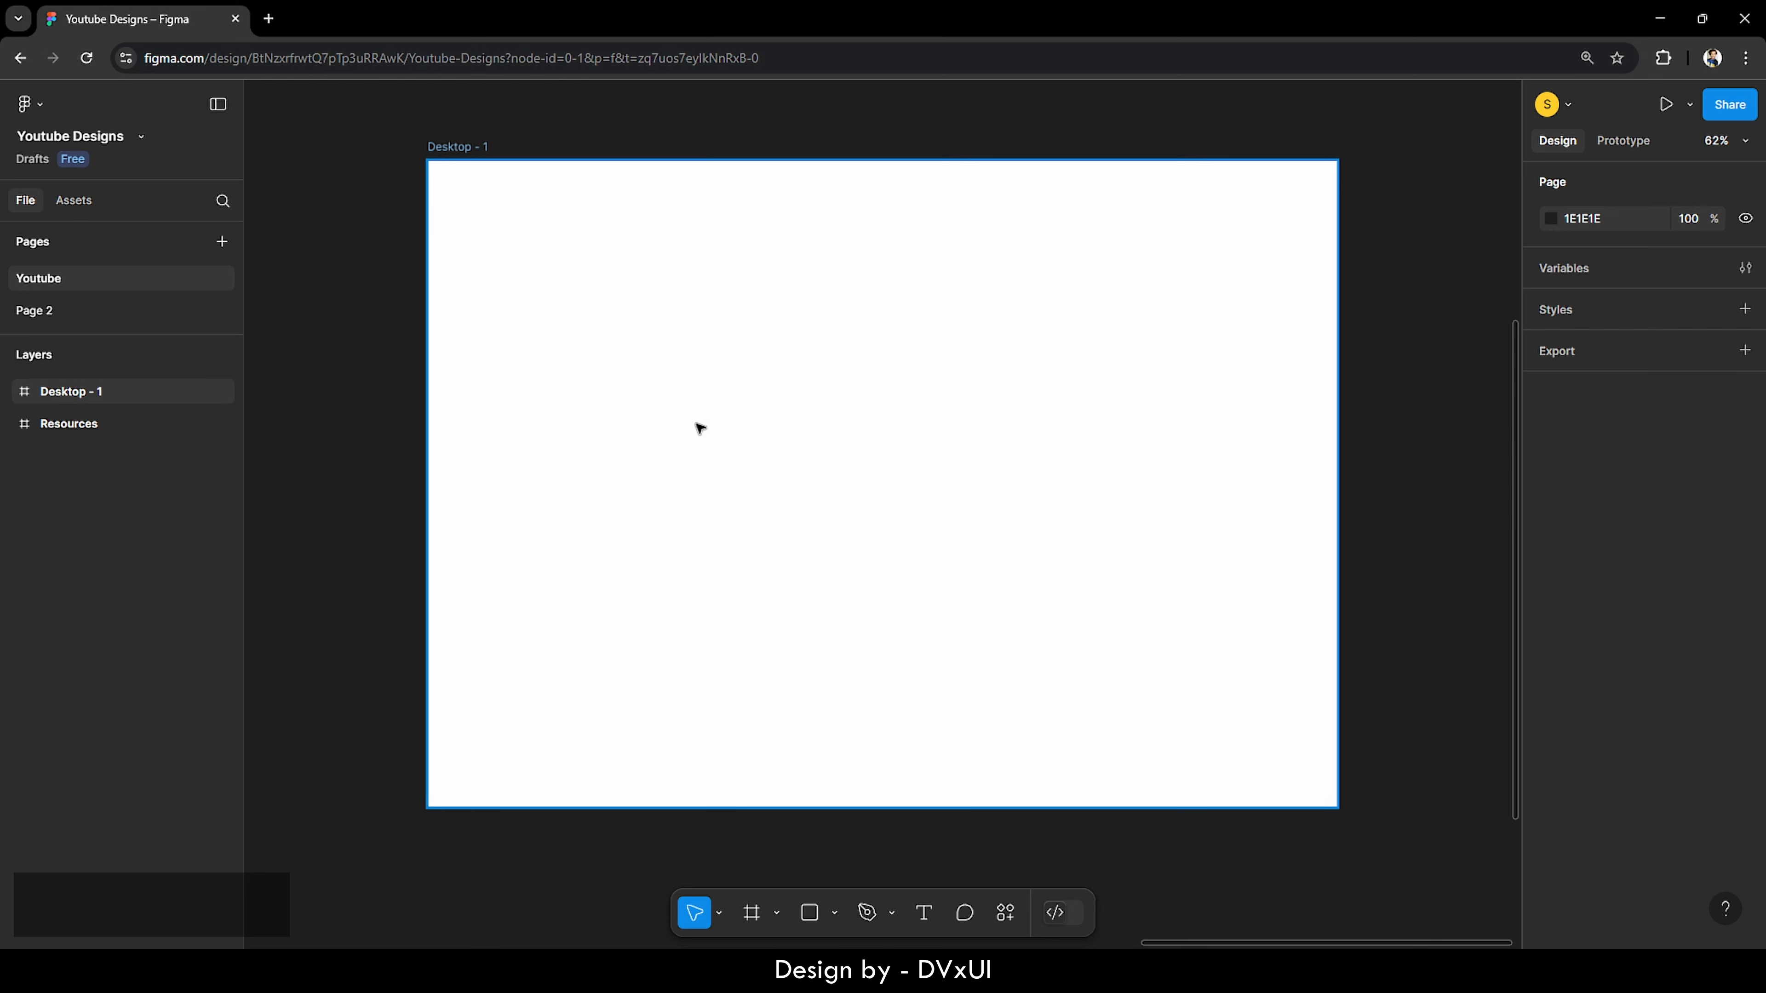
click(559, 300)
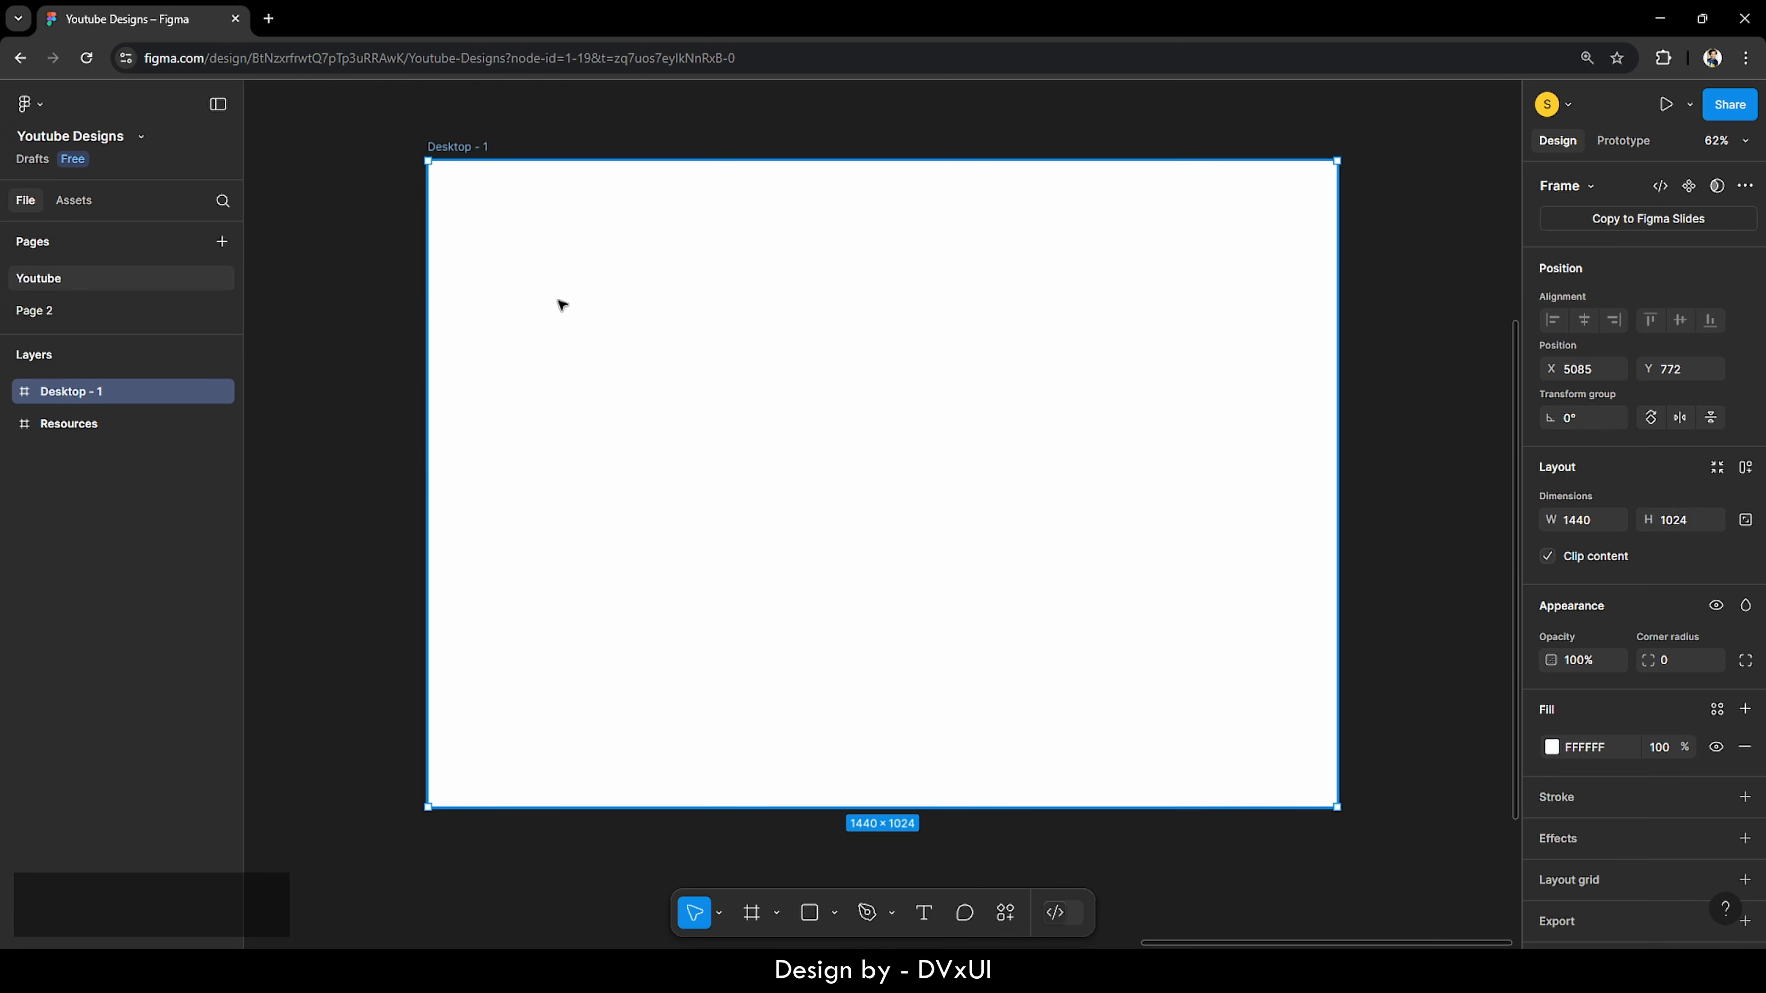
click(1552, 748)
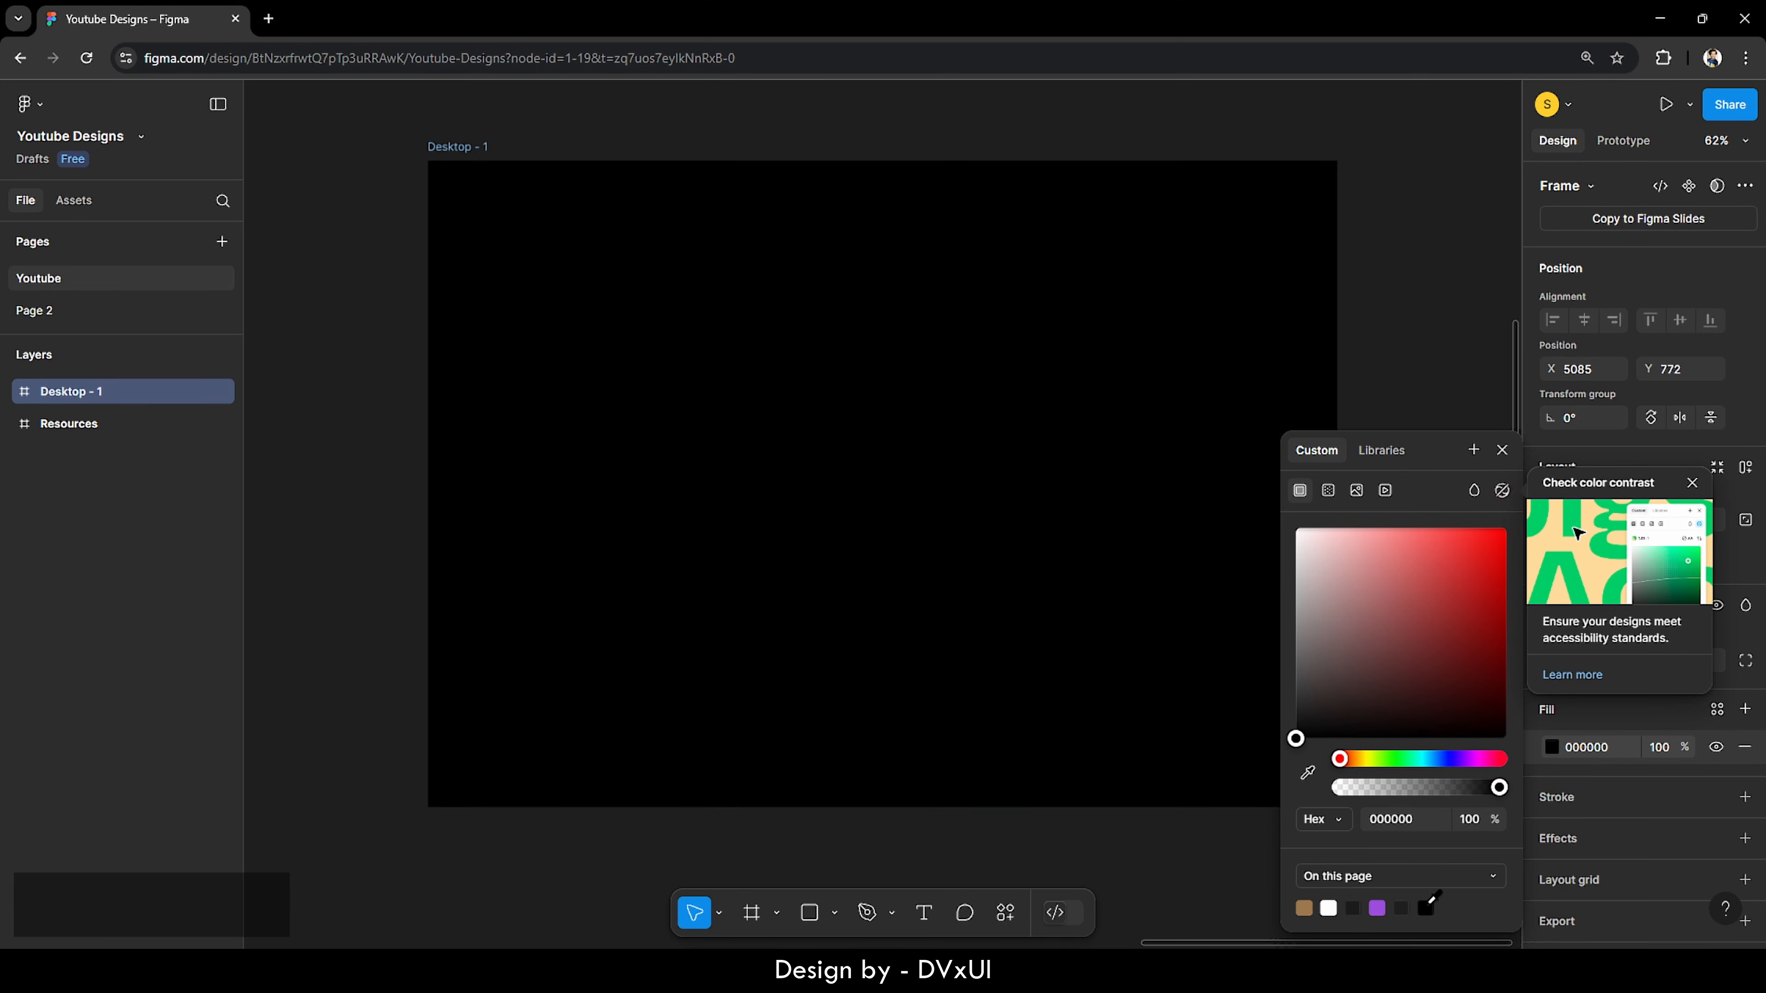
click(1425, 908)
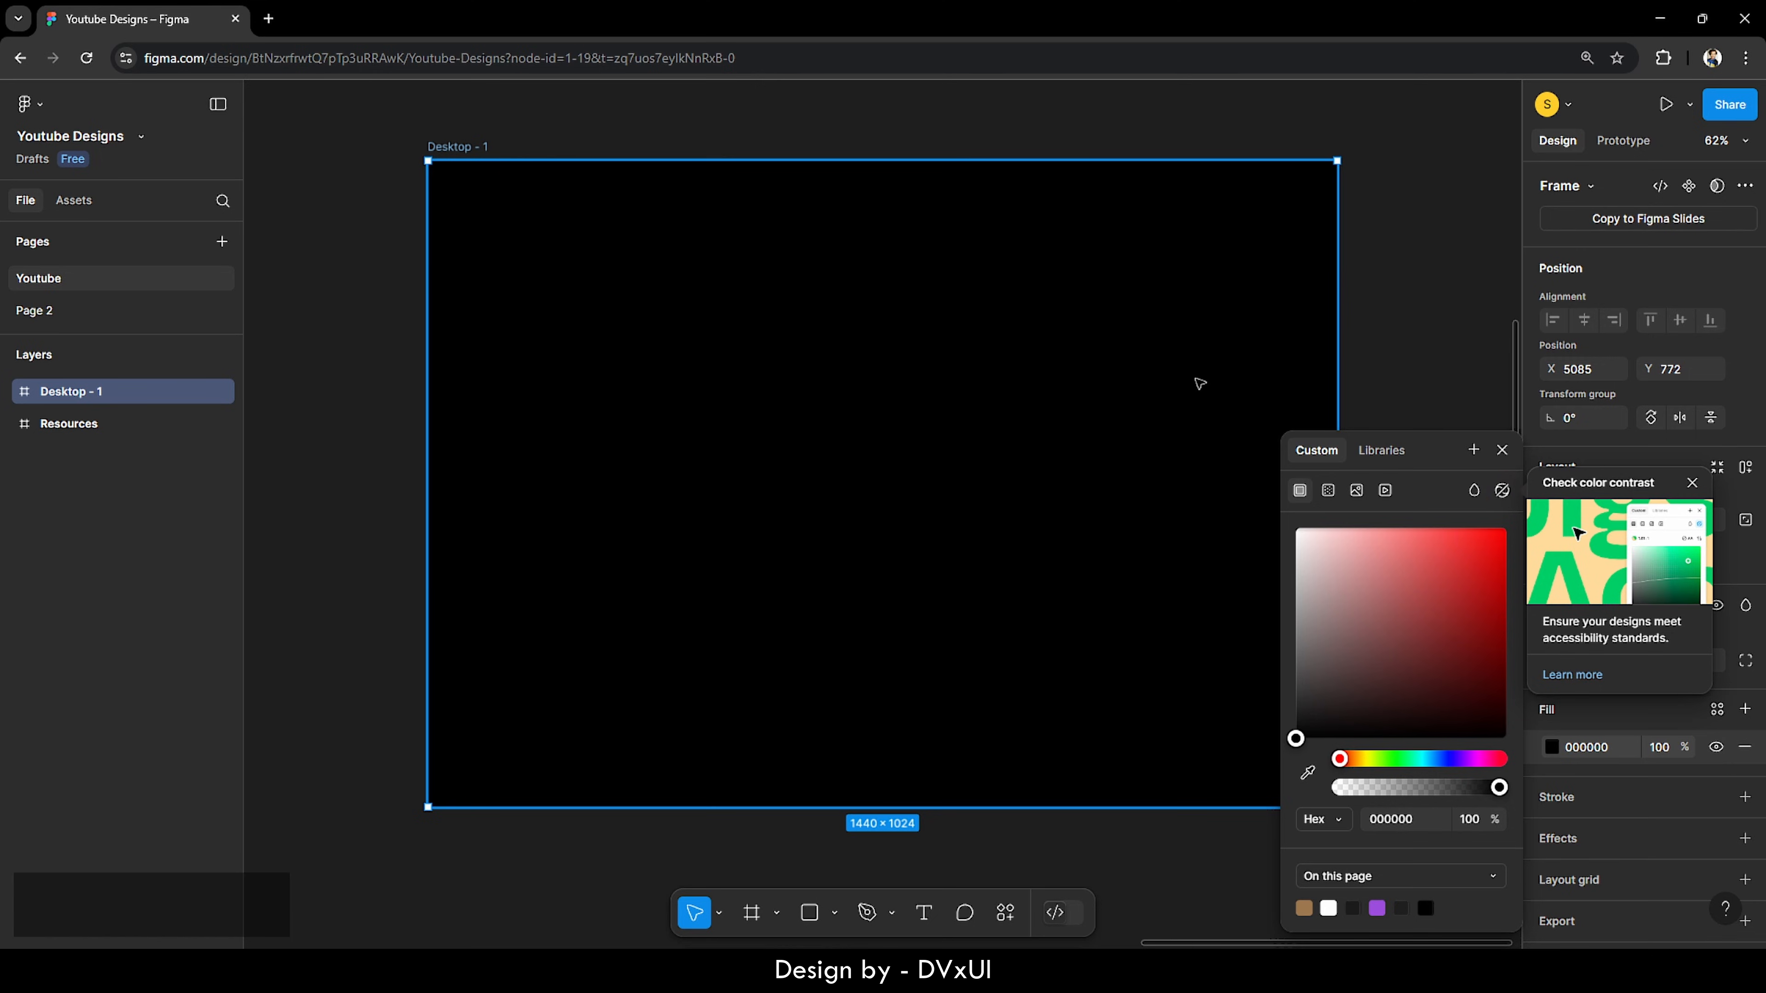
click(1358, 357)
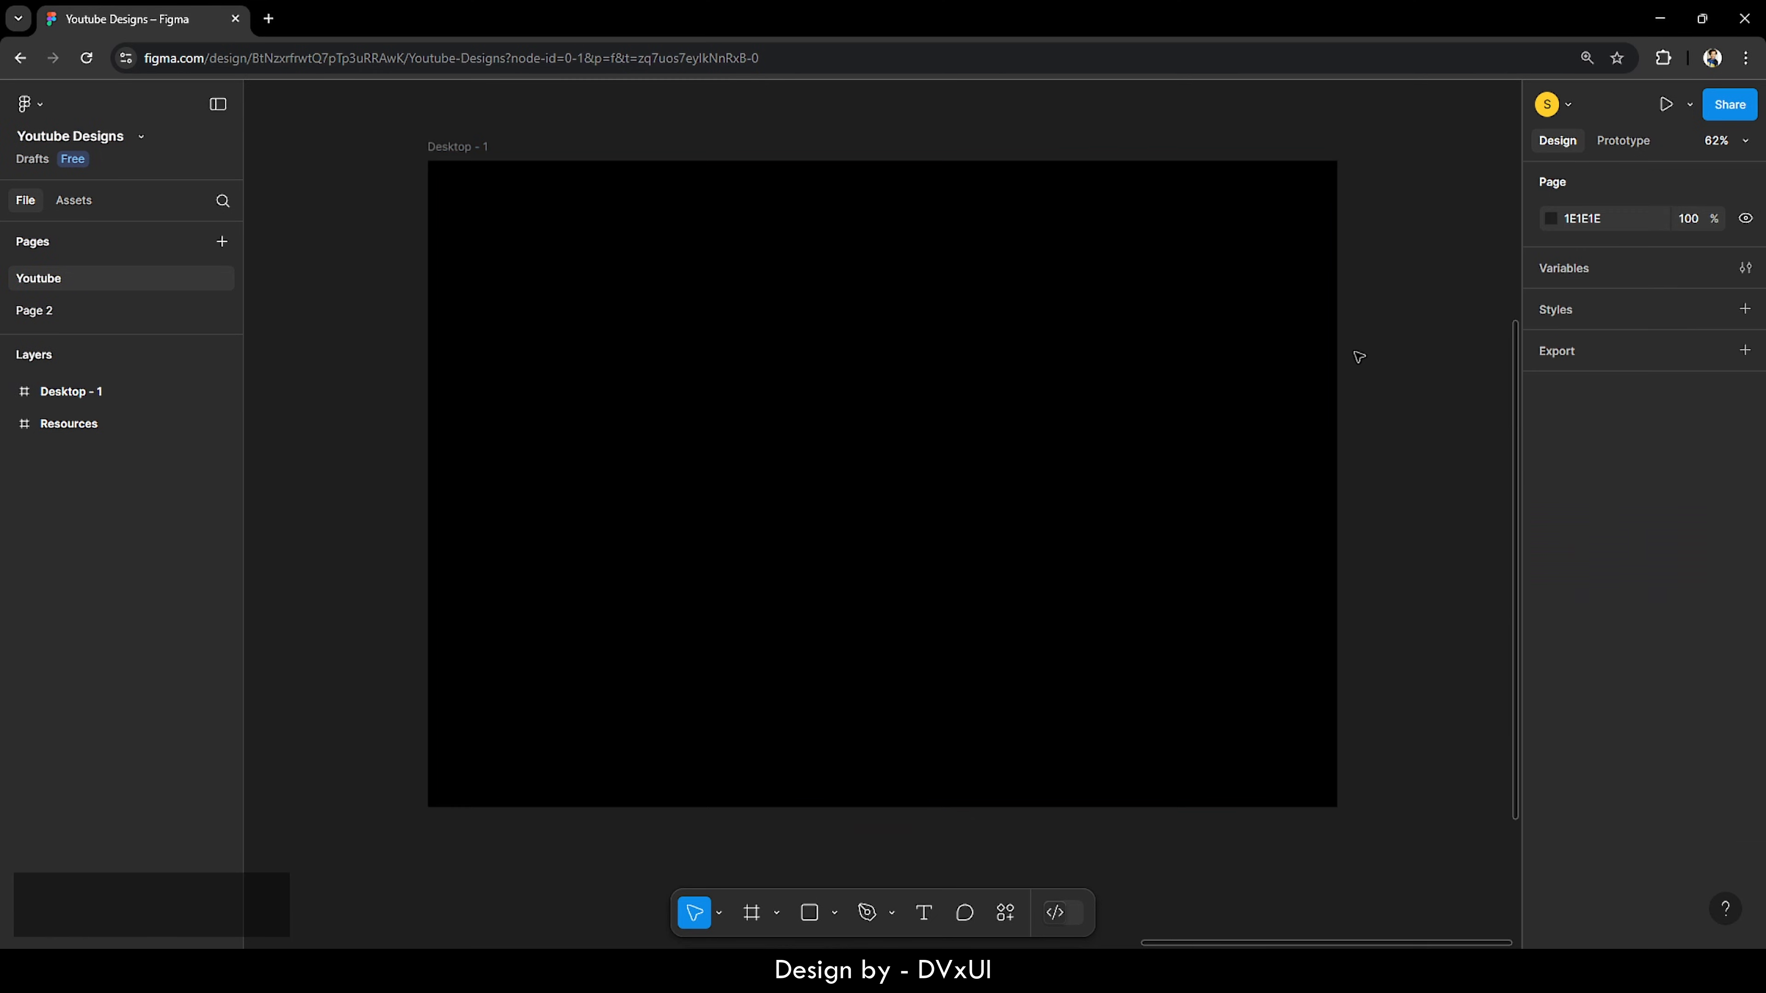
click(1211, 364)
click(1410, 488)
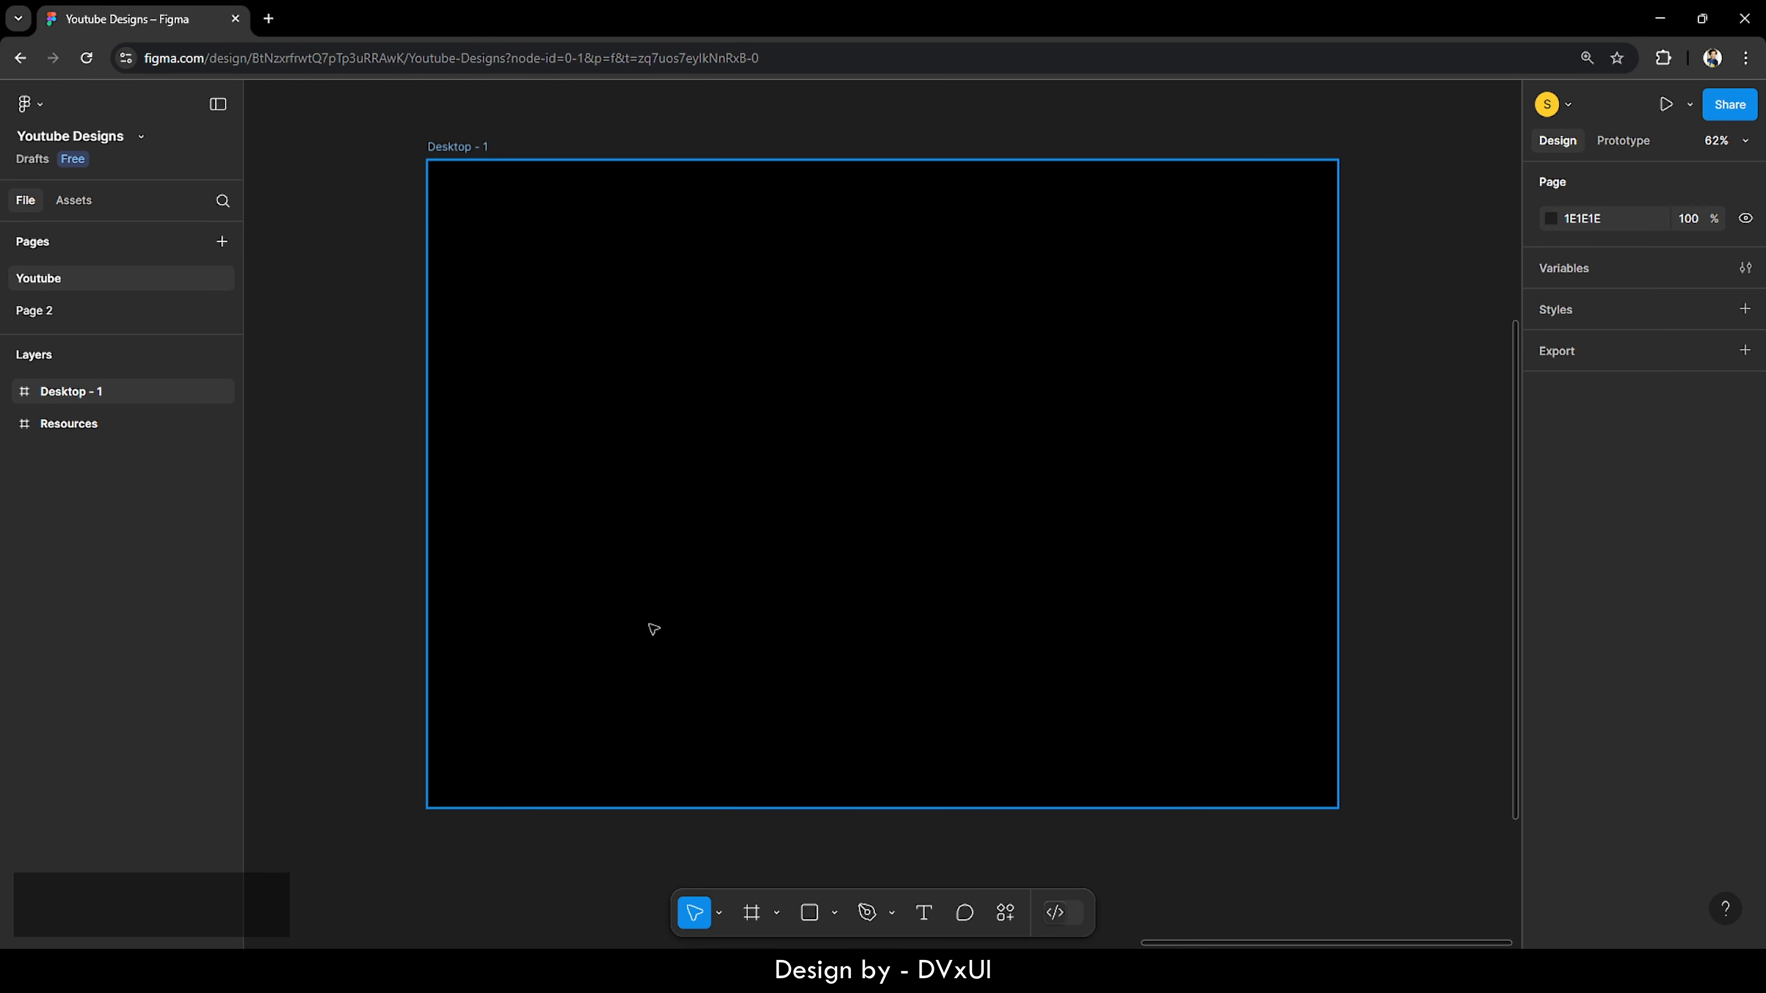
Step: Add an ellipse inside the black desktop frame, lock its aspect ratio and set its size to 1360 × 1360
key(o)
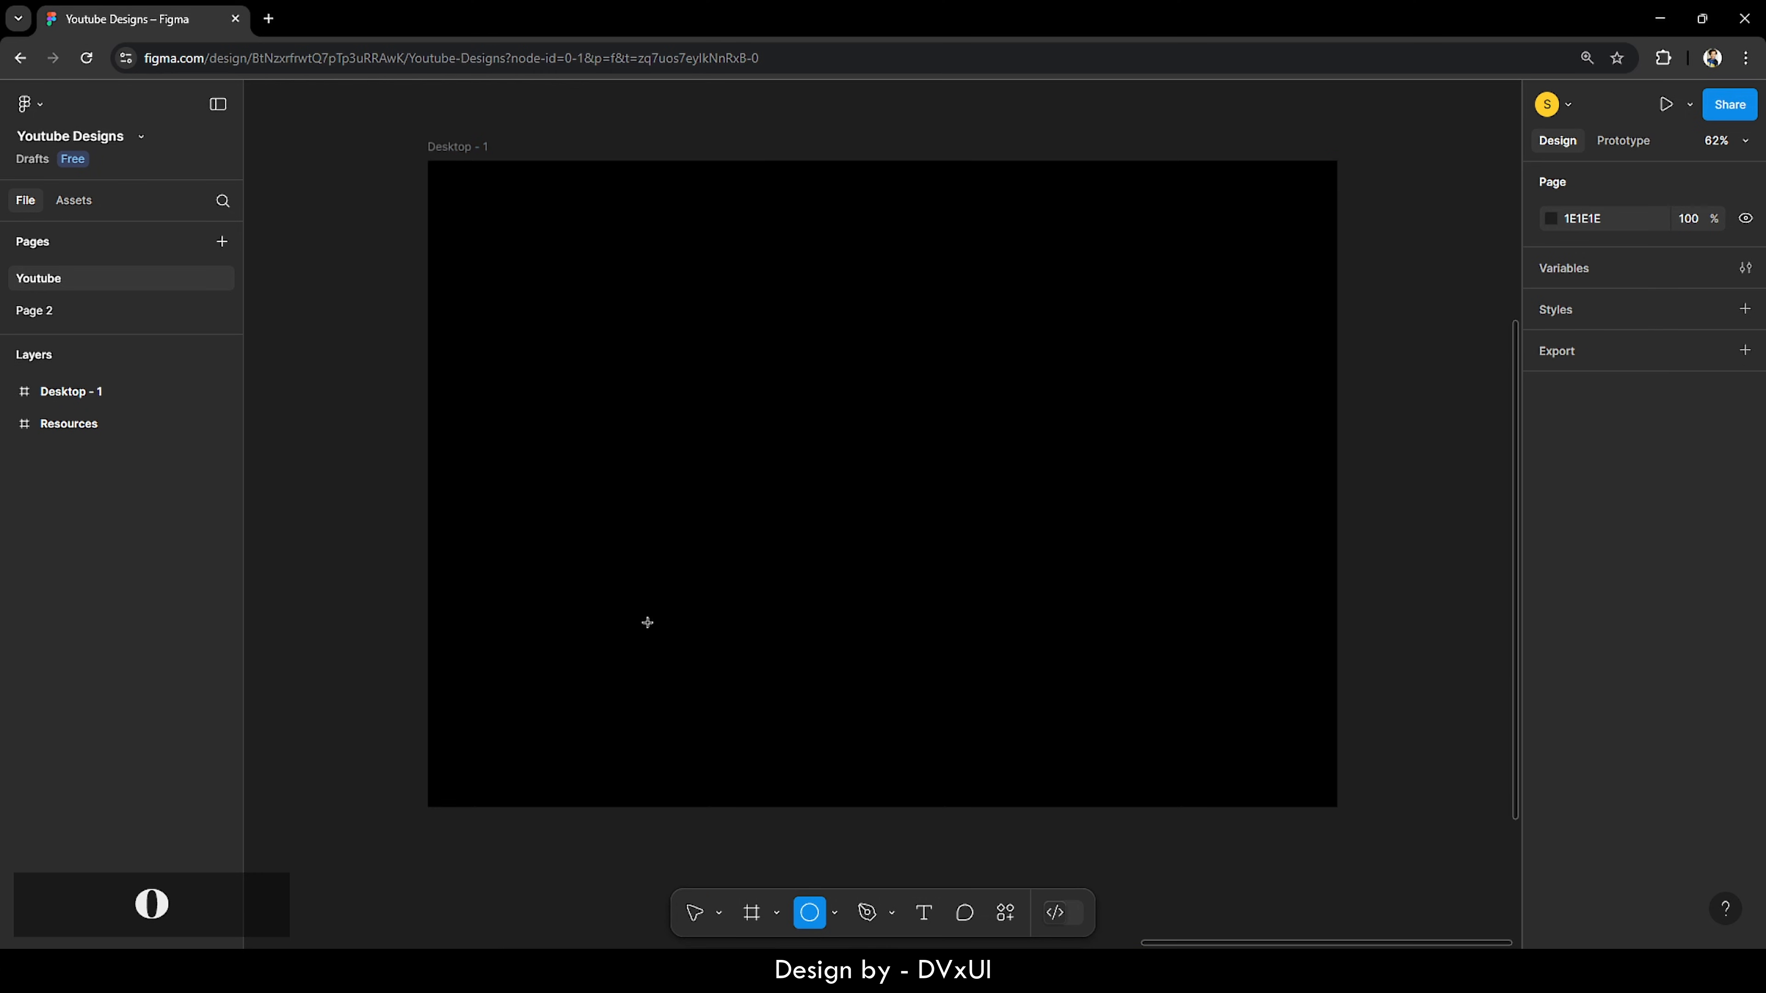
click(671, 470)
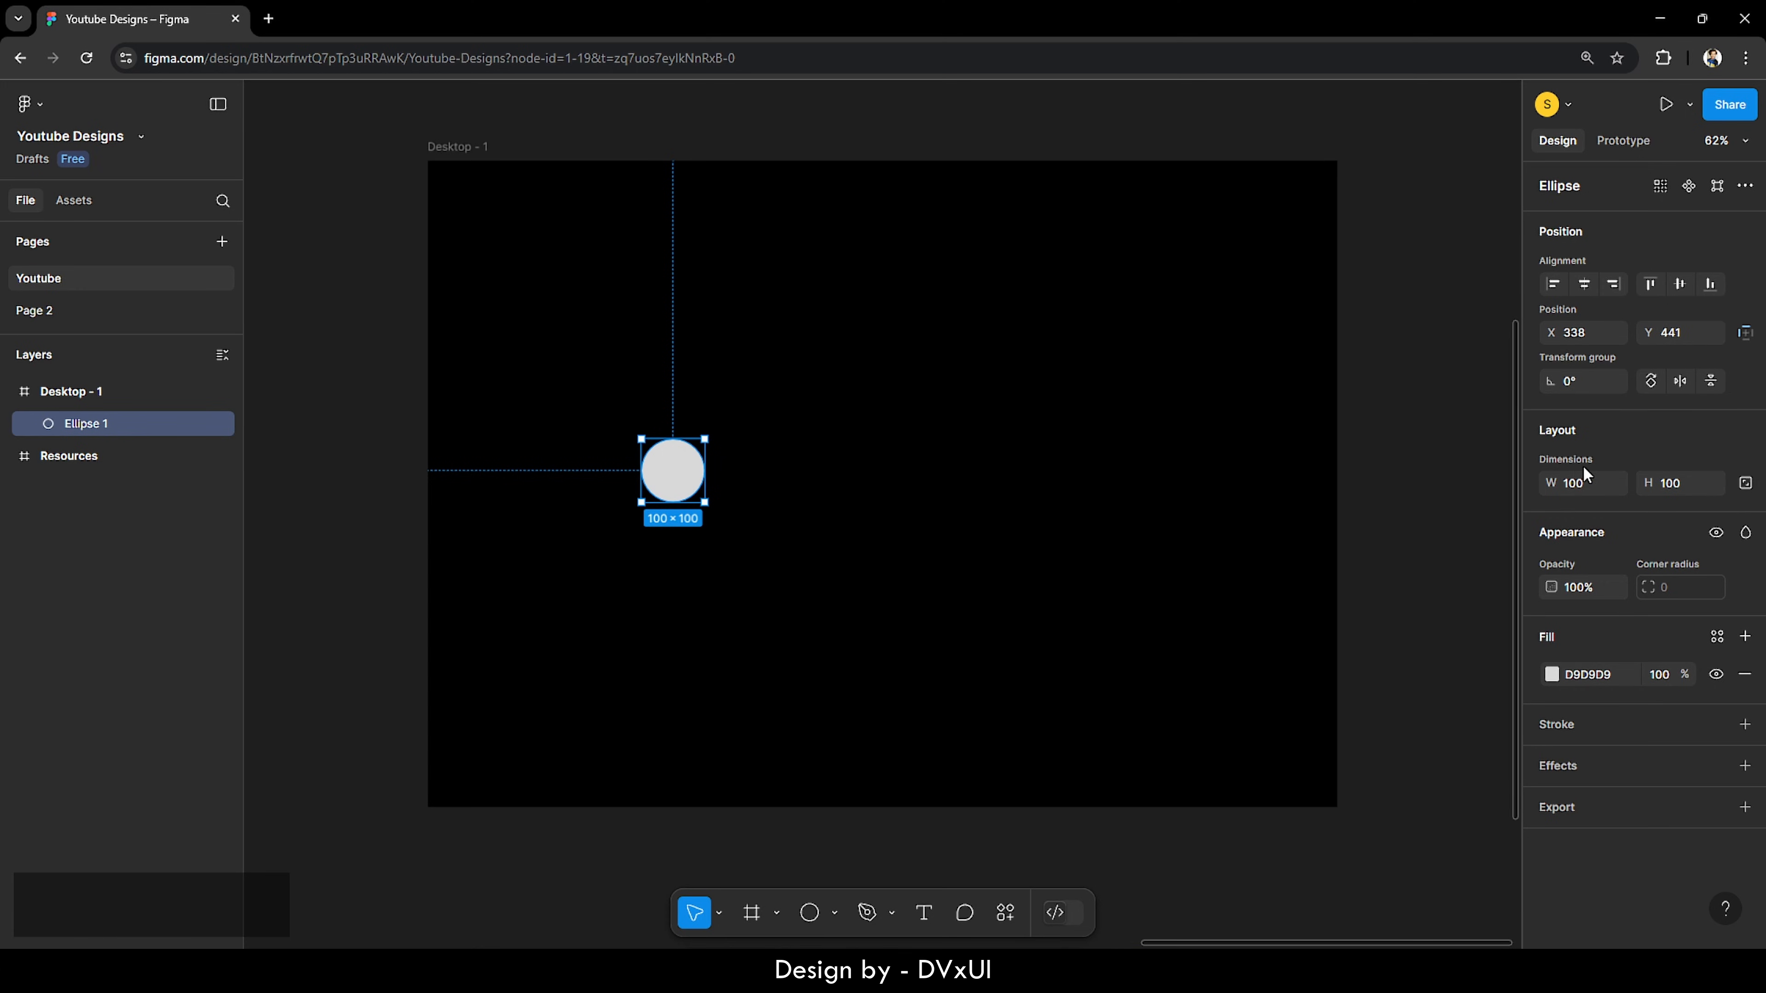
click(1746, 483)
key(BackSpace)
text(1)
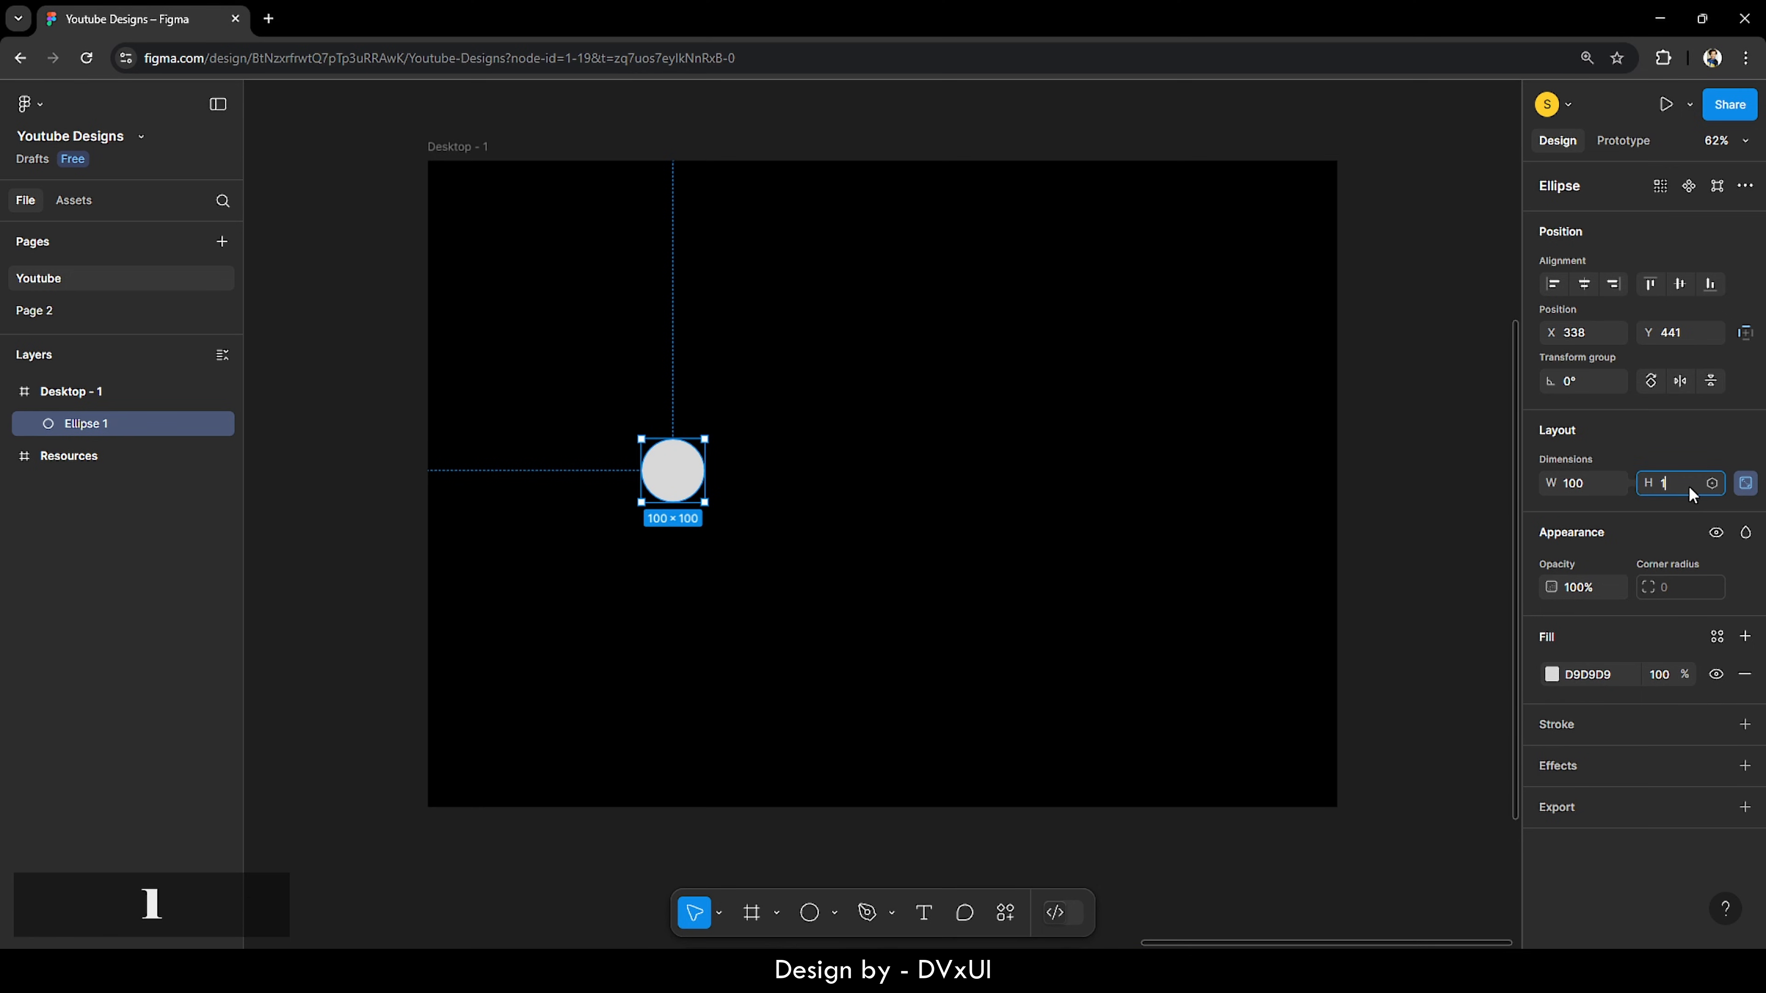
text(360)
key(Return)
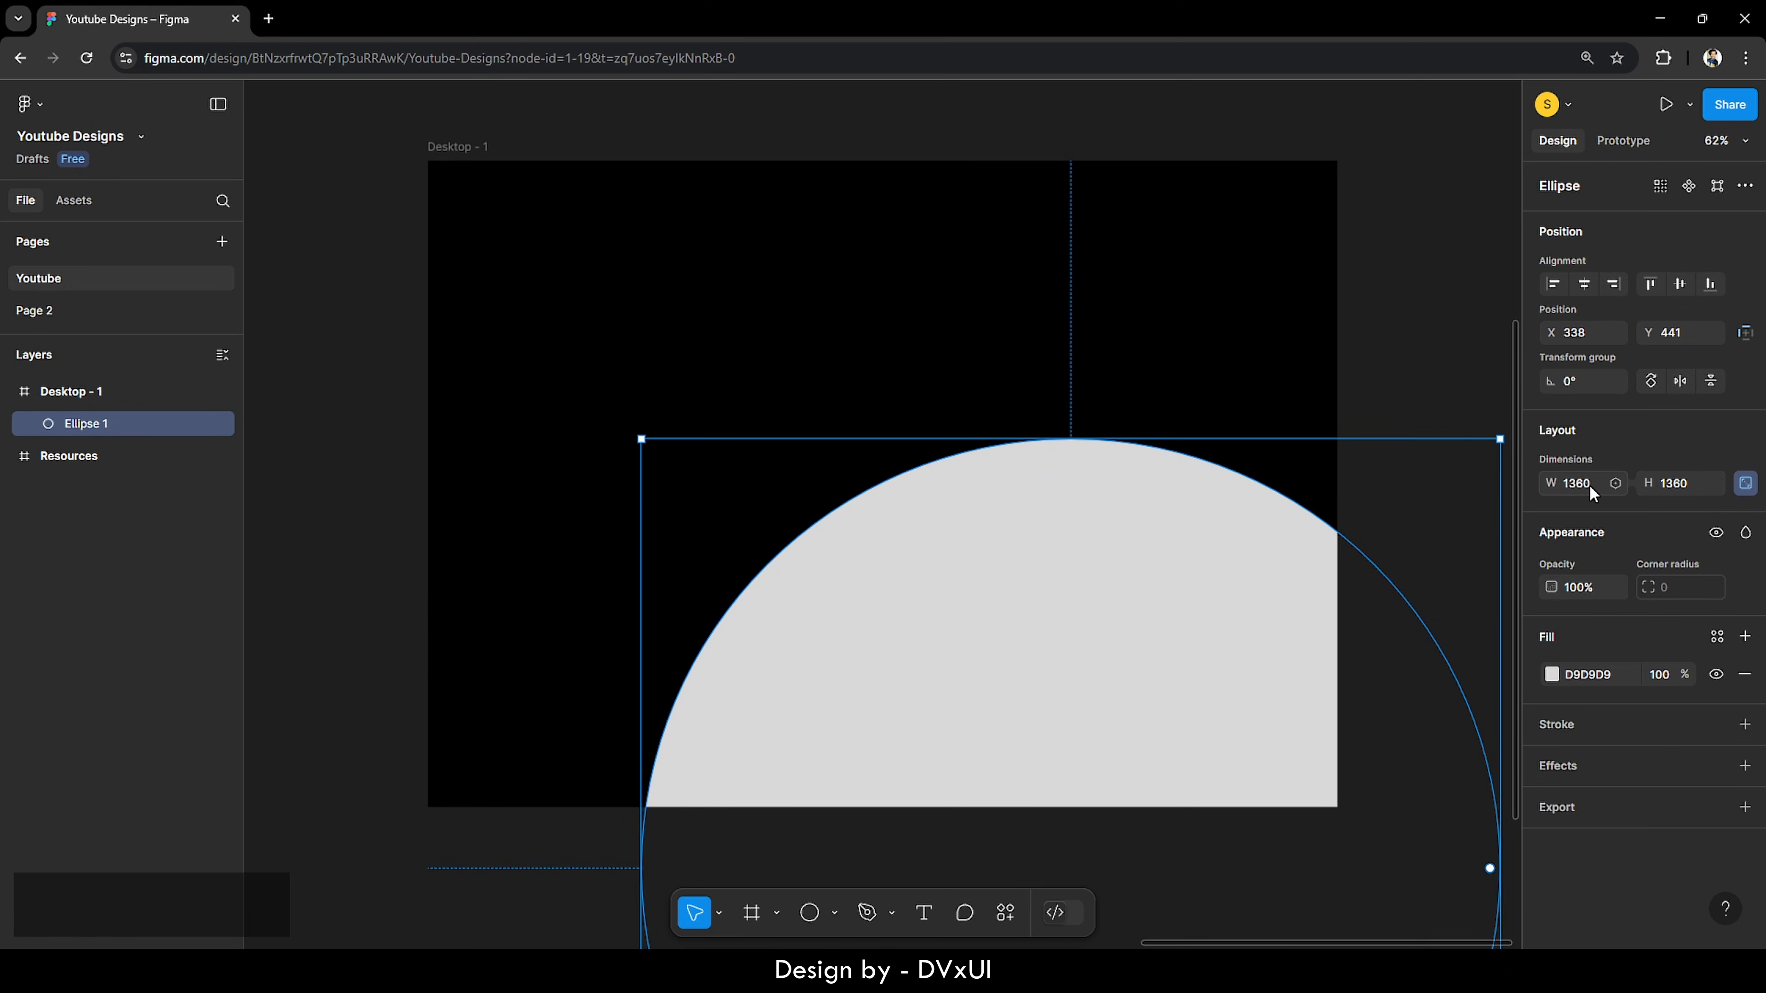
Step: Center the ellipse vertically in the desktop frame, align it to the frame's left edge and shift it left to X -750
click(1680, 285)
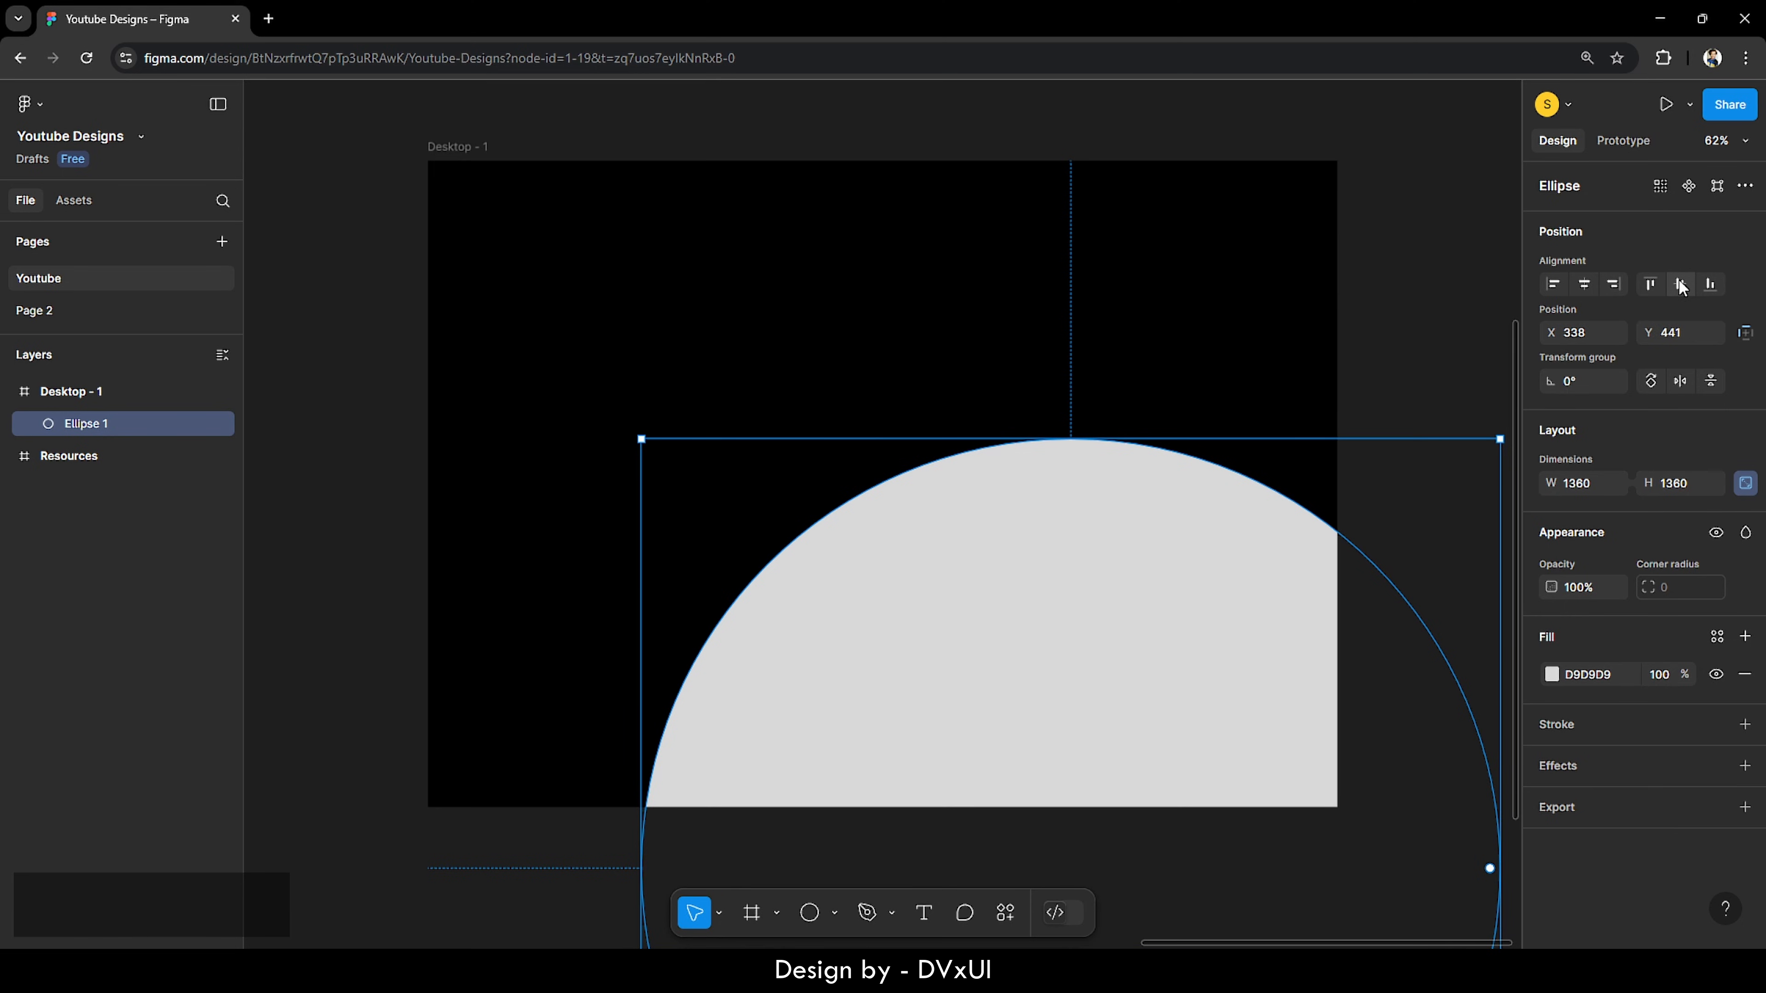
click(1553, 286)
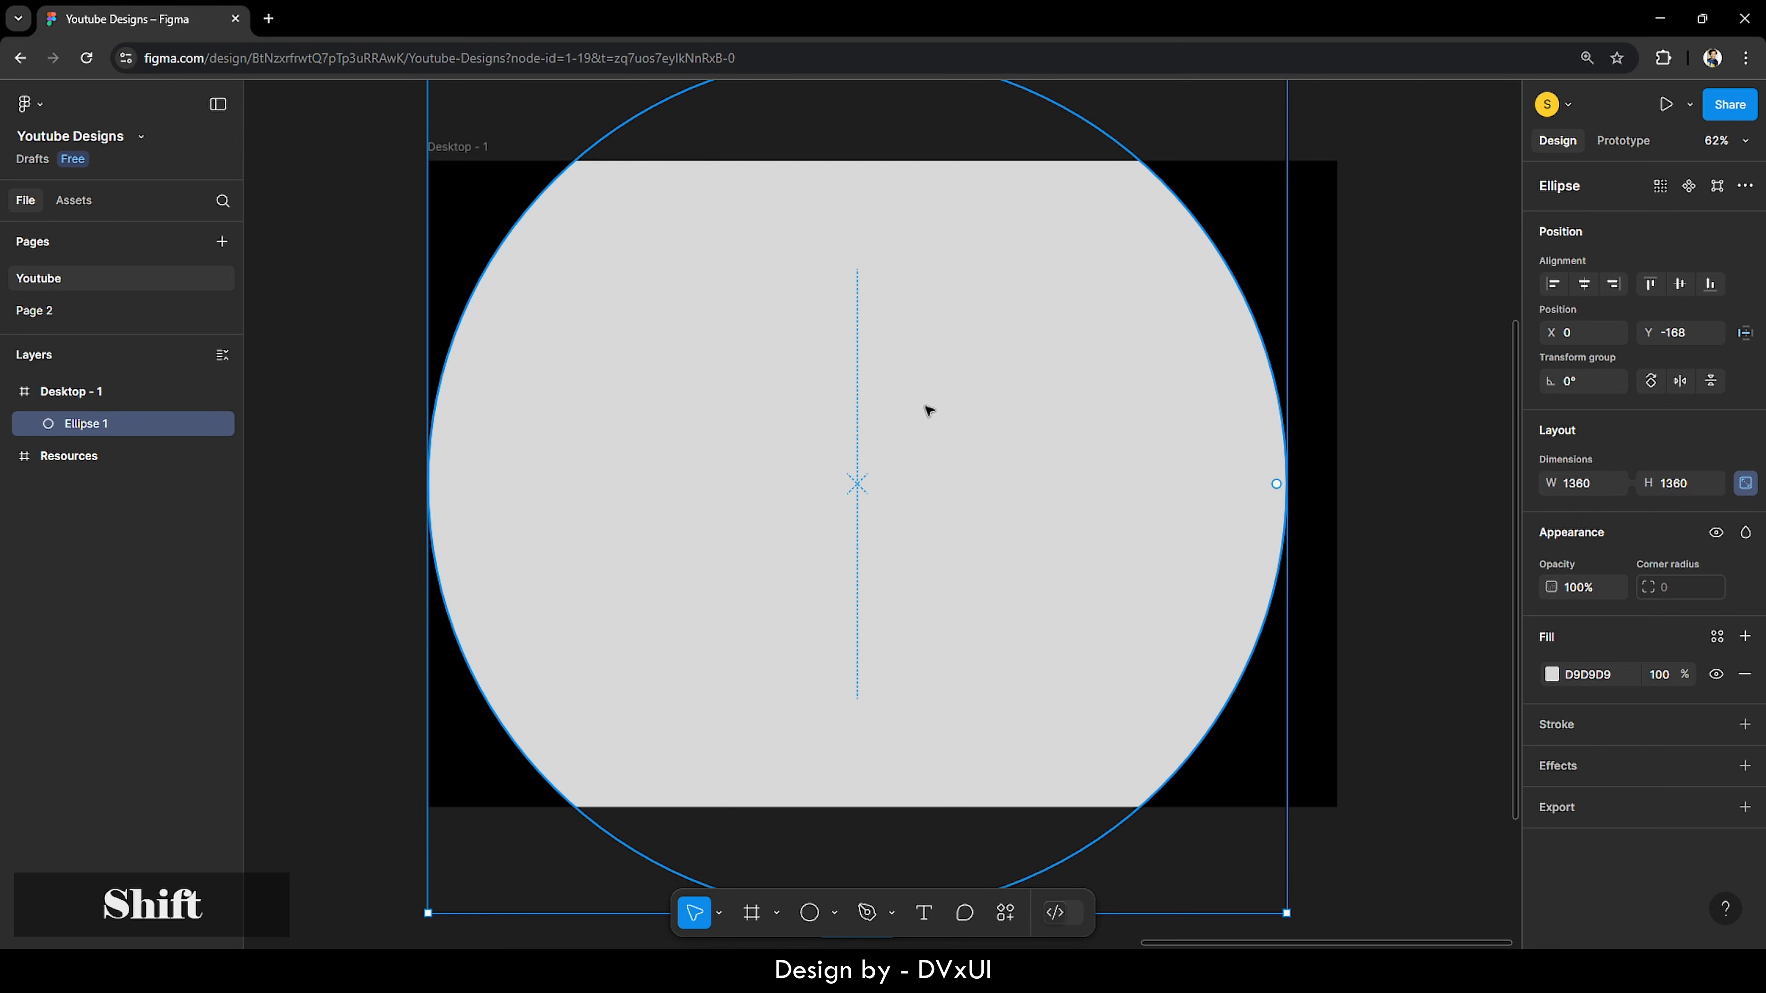
key(shift+Left)
key(shift+Left)
key(shift+Left)
key(shift+Left)
key(shift+Left)
key(shift+Left)
key(shift+Left)
key(shift+Left)
key(shift+Left)
key(shift+Left)
key(shift+Left)
key(shift+Left)
key(shift+Left)
key(shift+Left)
key(shift+Left)
key(shift+Left)
key(shift+Left)
key(shift+Left)
key(shift+Left)
key(shift+Left)
key(shift+Left)
key(shift+Left)
key(shift+Left)
key(shift+Left)
key(shift+Left)
key(shift+Left)
key(shift+Left)
key(shift+Left)
key(shift+Left)
key(shift+Left)
key(shift+Left)
key(shift+Left)
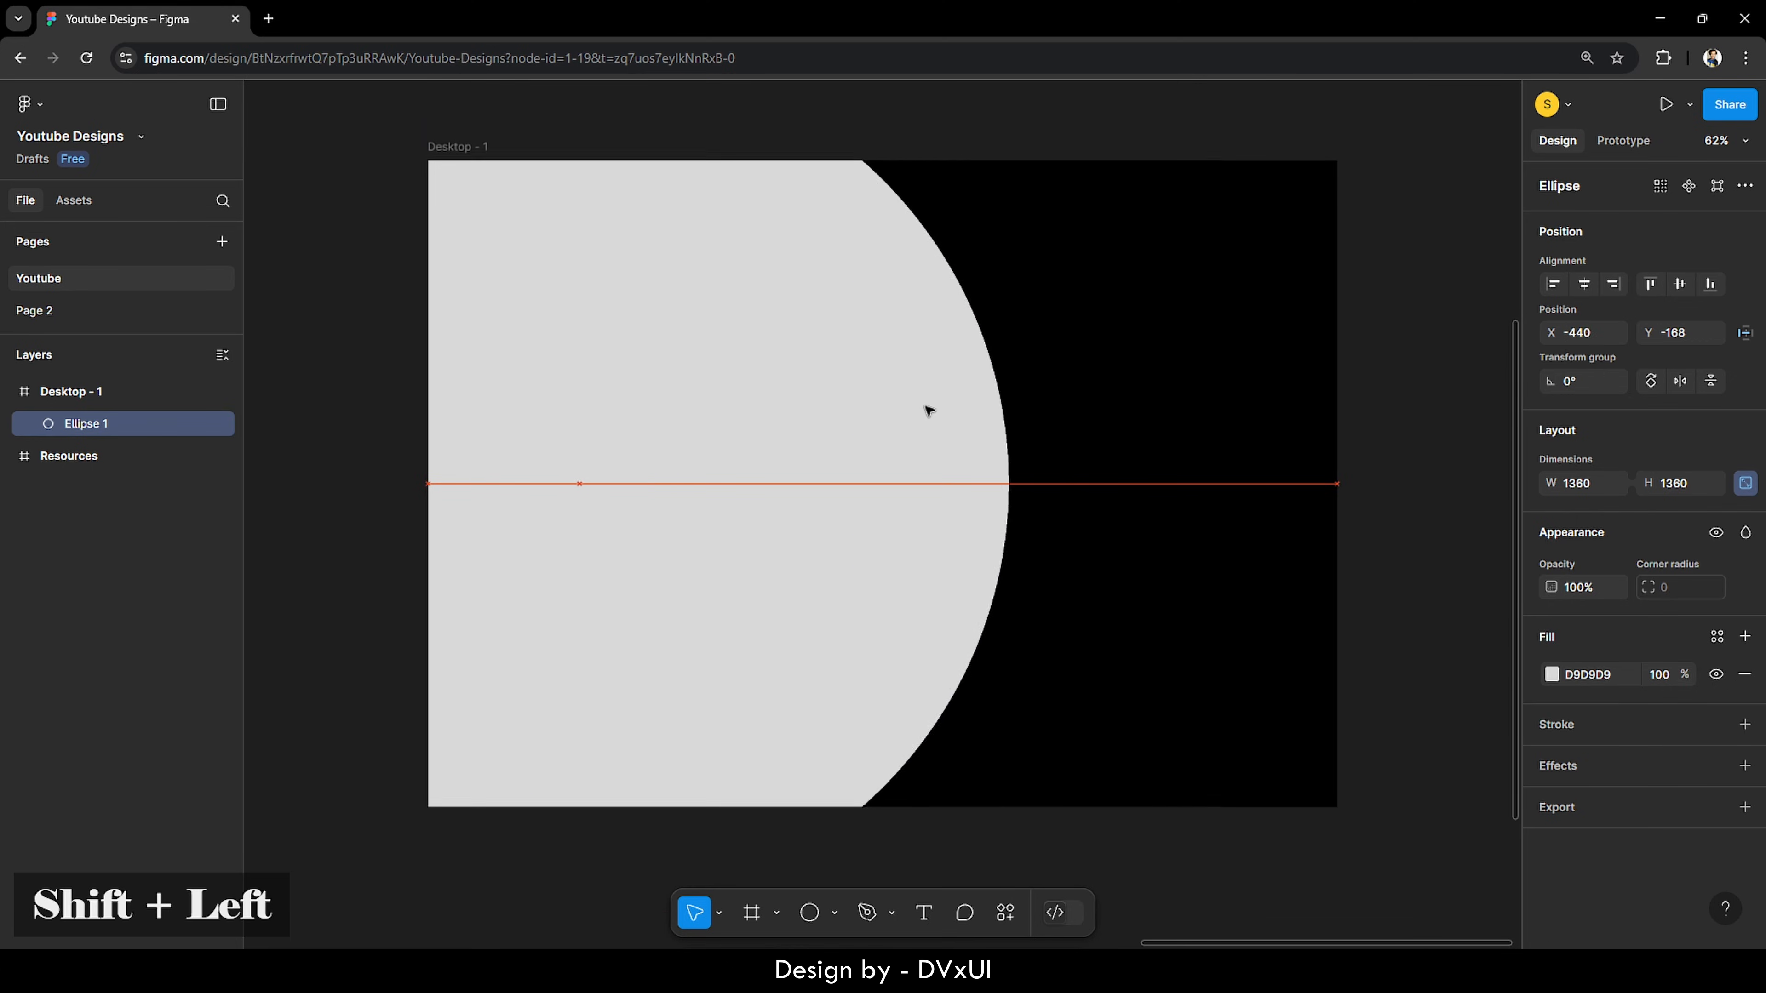
key(shift+Left)
key(shift+Left)
key(shift+Left)
key(shift+Left)
key(shift+Left)
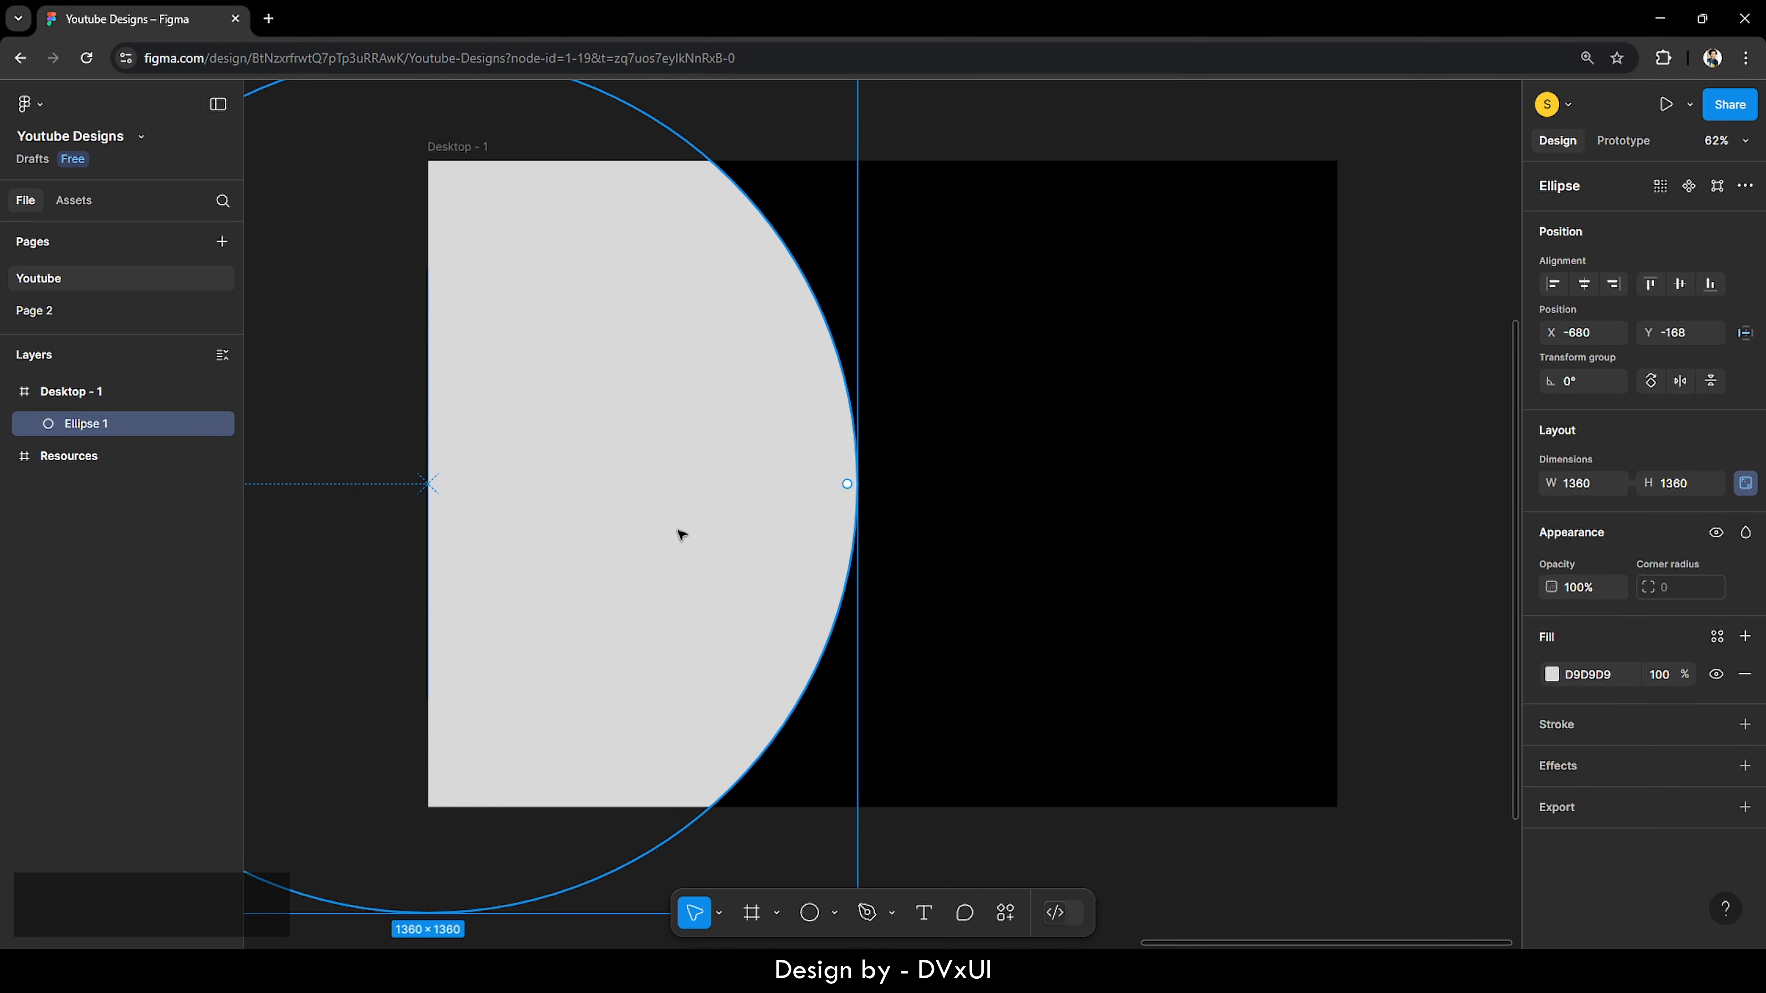
key(shift)
key(shift+Left)
key(shift+Left)
key(shift+Left)
key(shift+Left)
key(shift+Left)
key(shift+Left)
key(shift+Left)
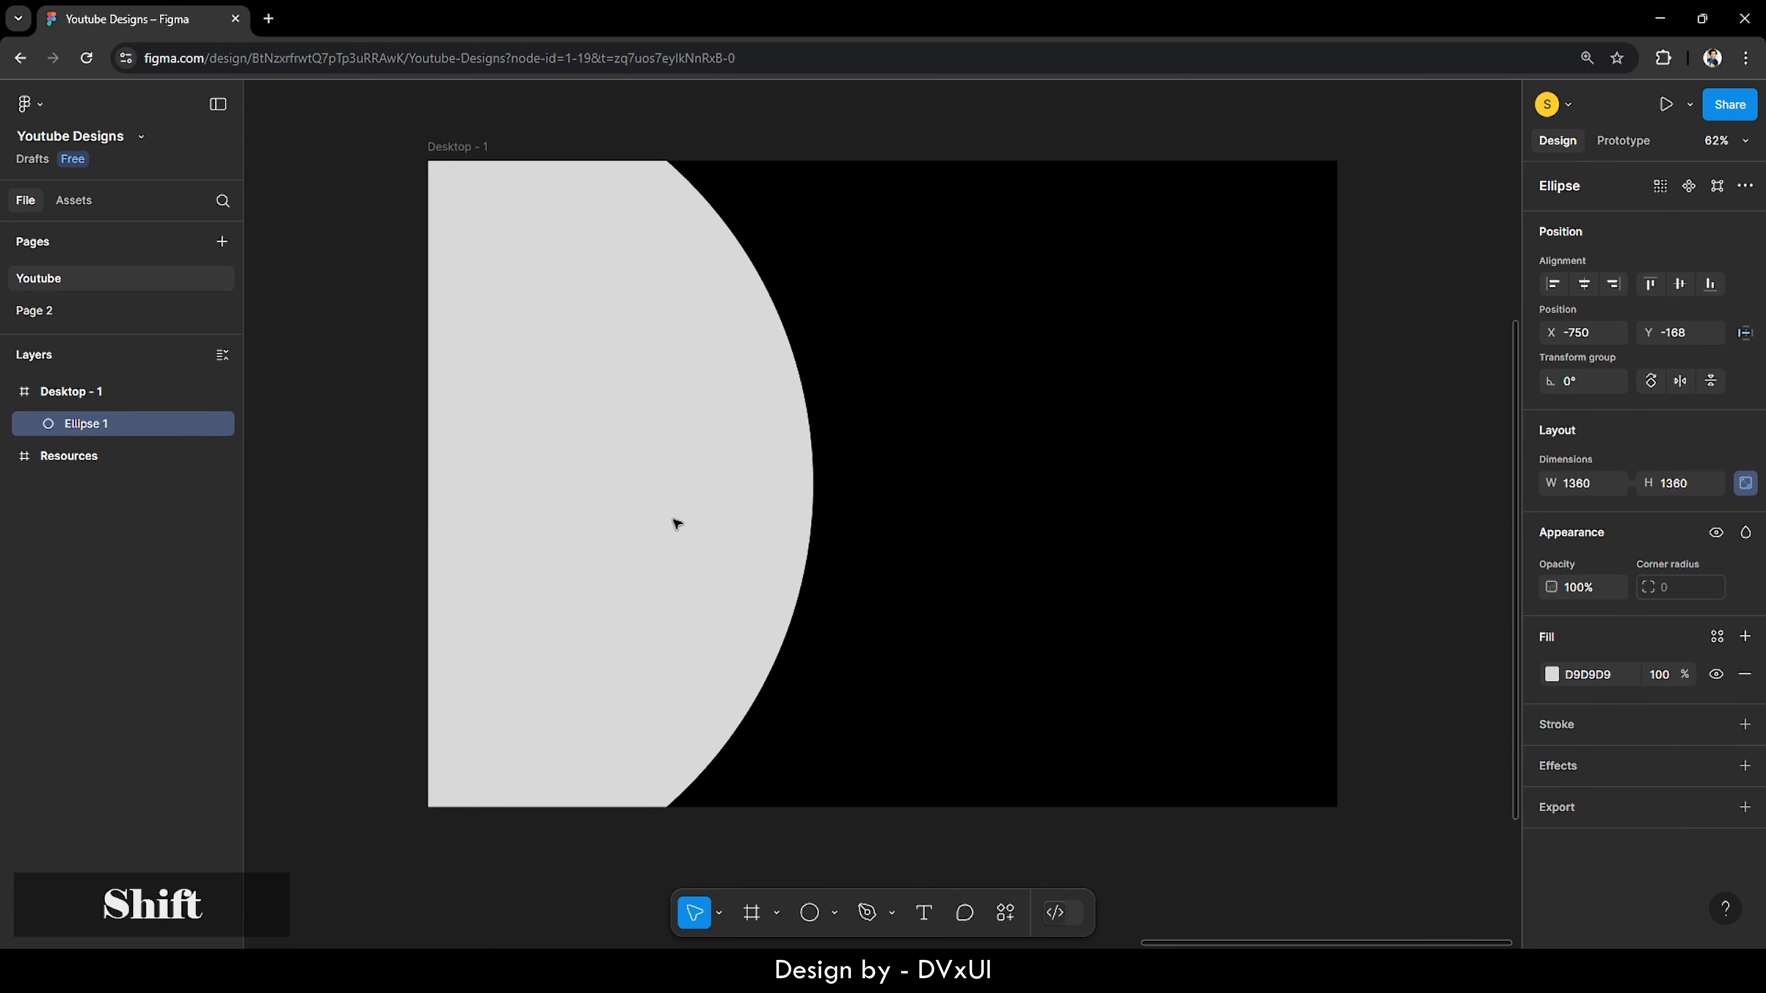
Step: Fill the ellipse with the page's purple (9D4EDD) and convert the fill to a radial gradient
click(958, 508)
click(726, 520)
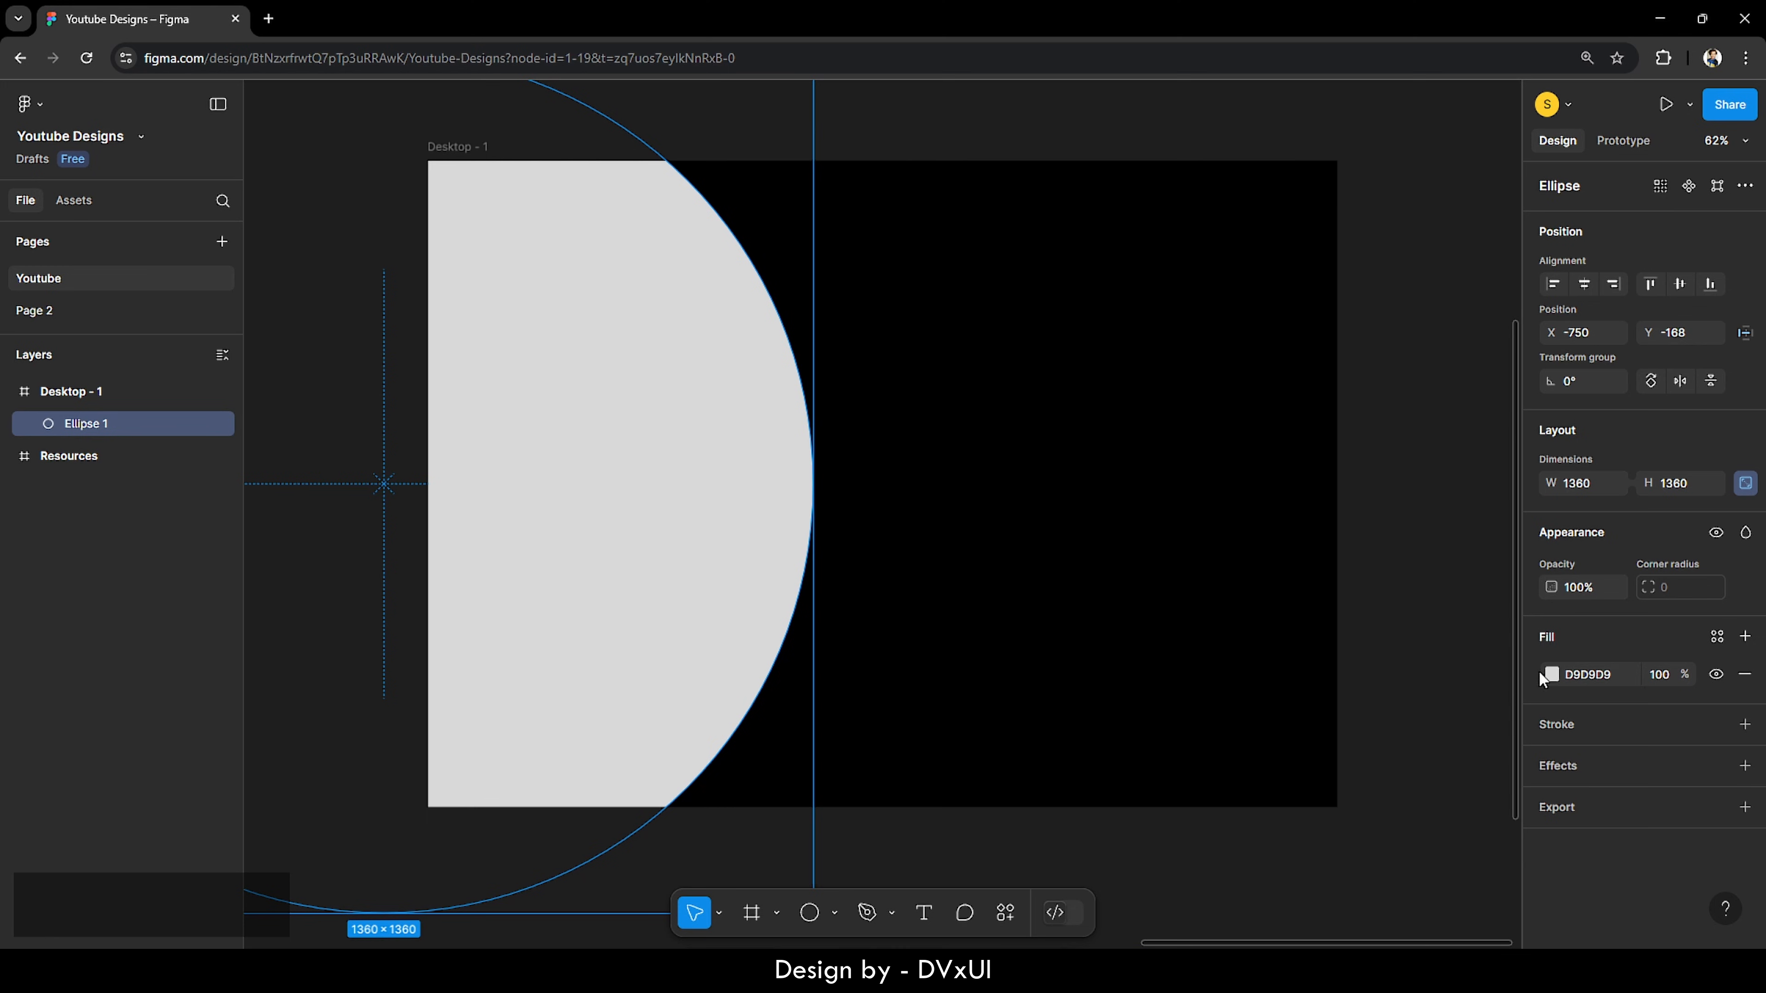
click(1551, 675)
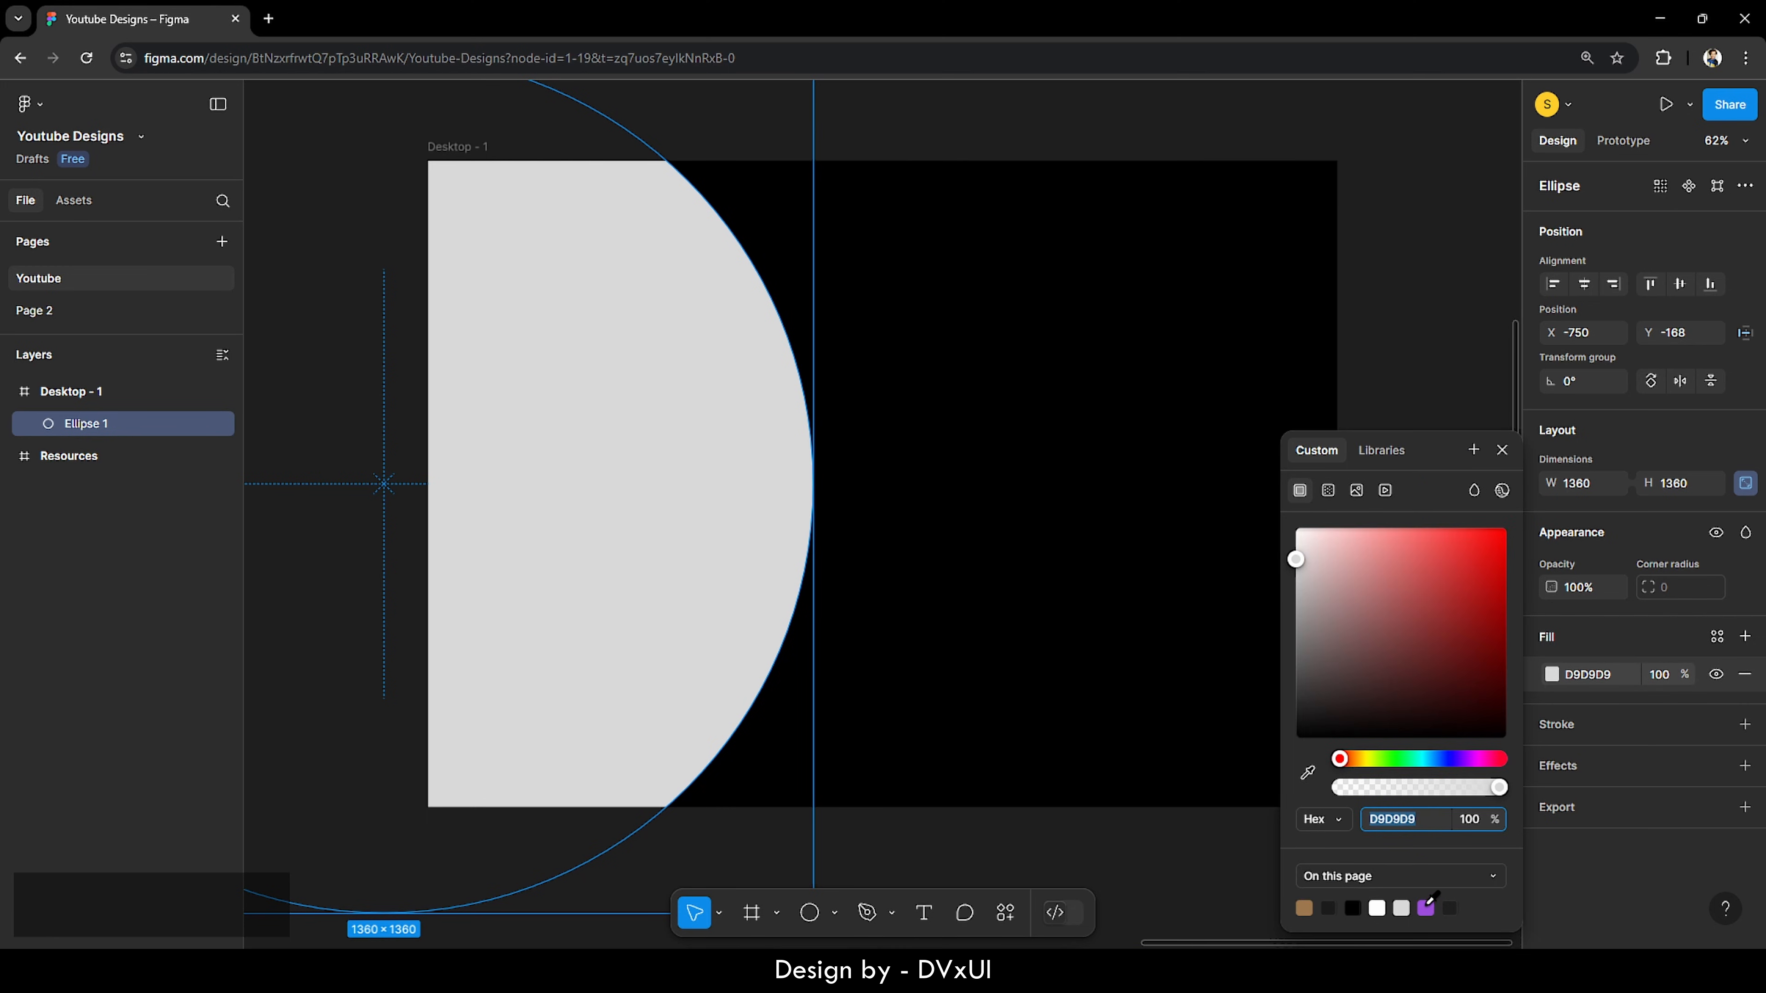
click(1427, 905)
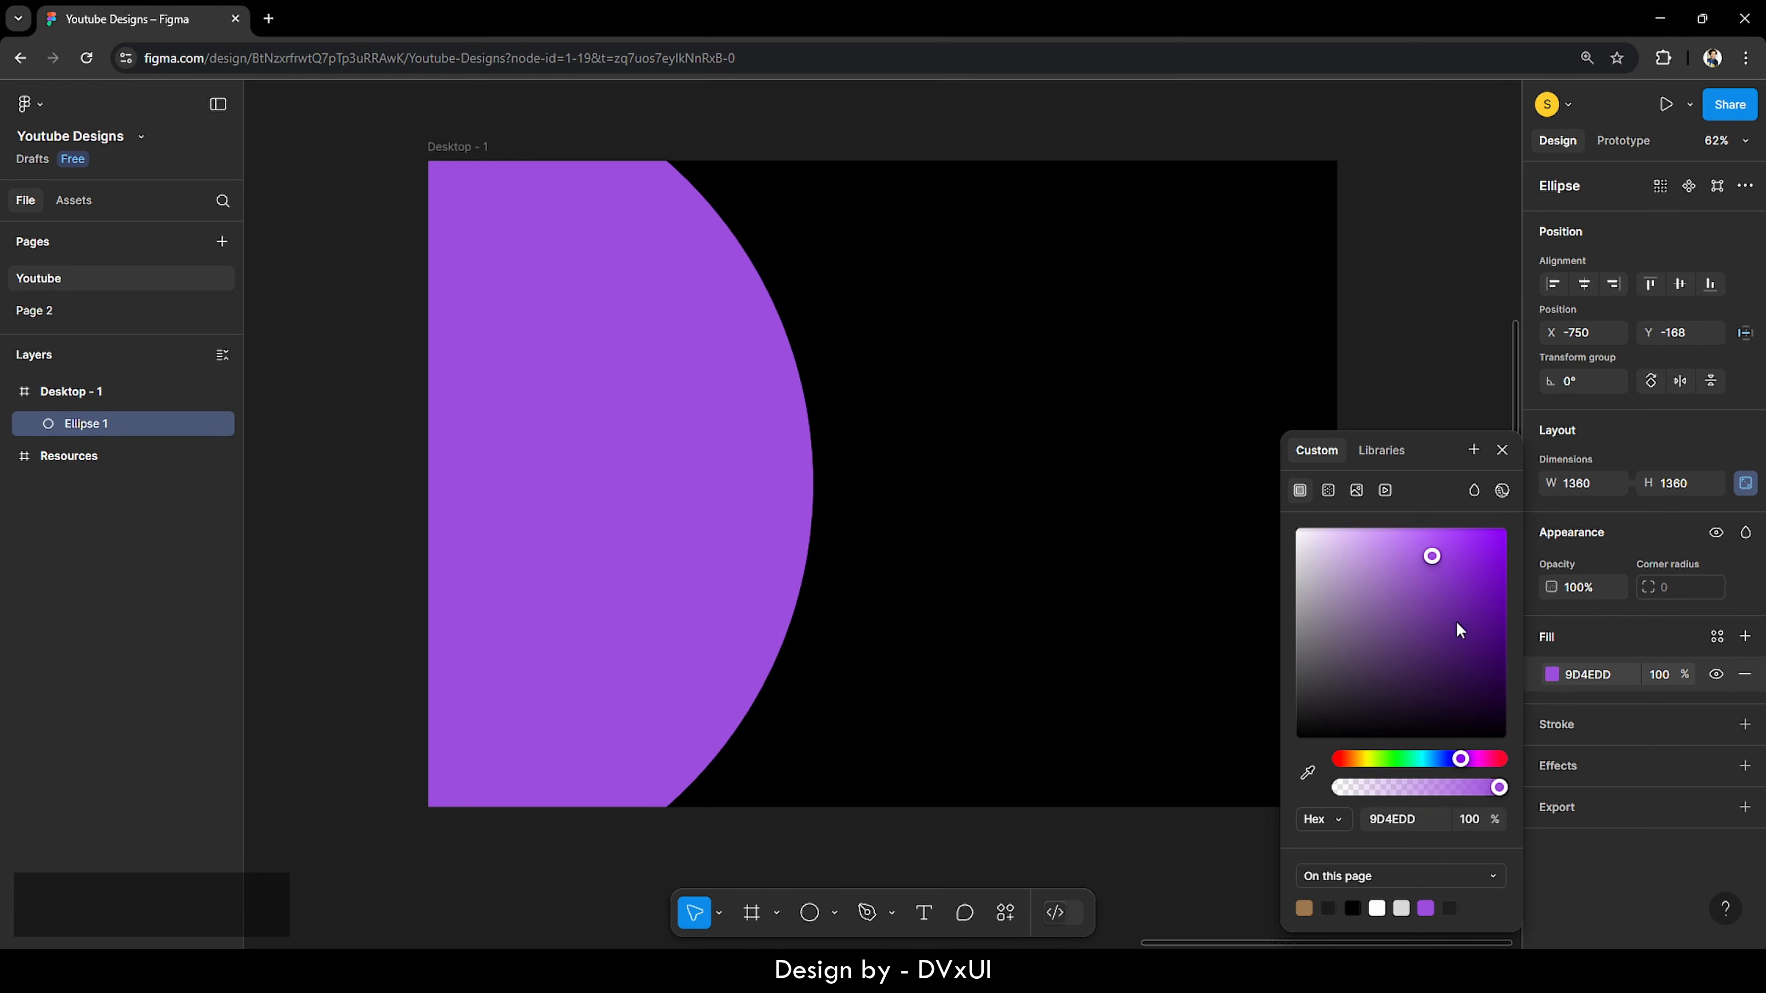
click(1329, 489)
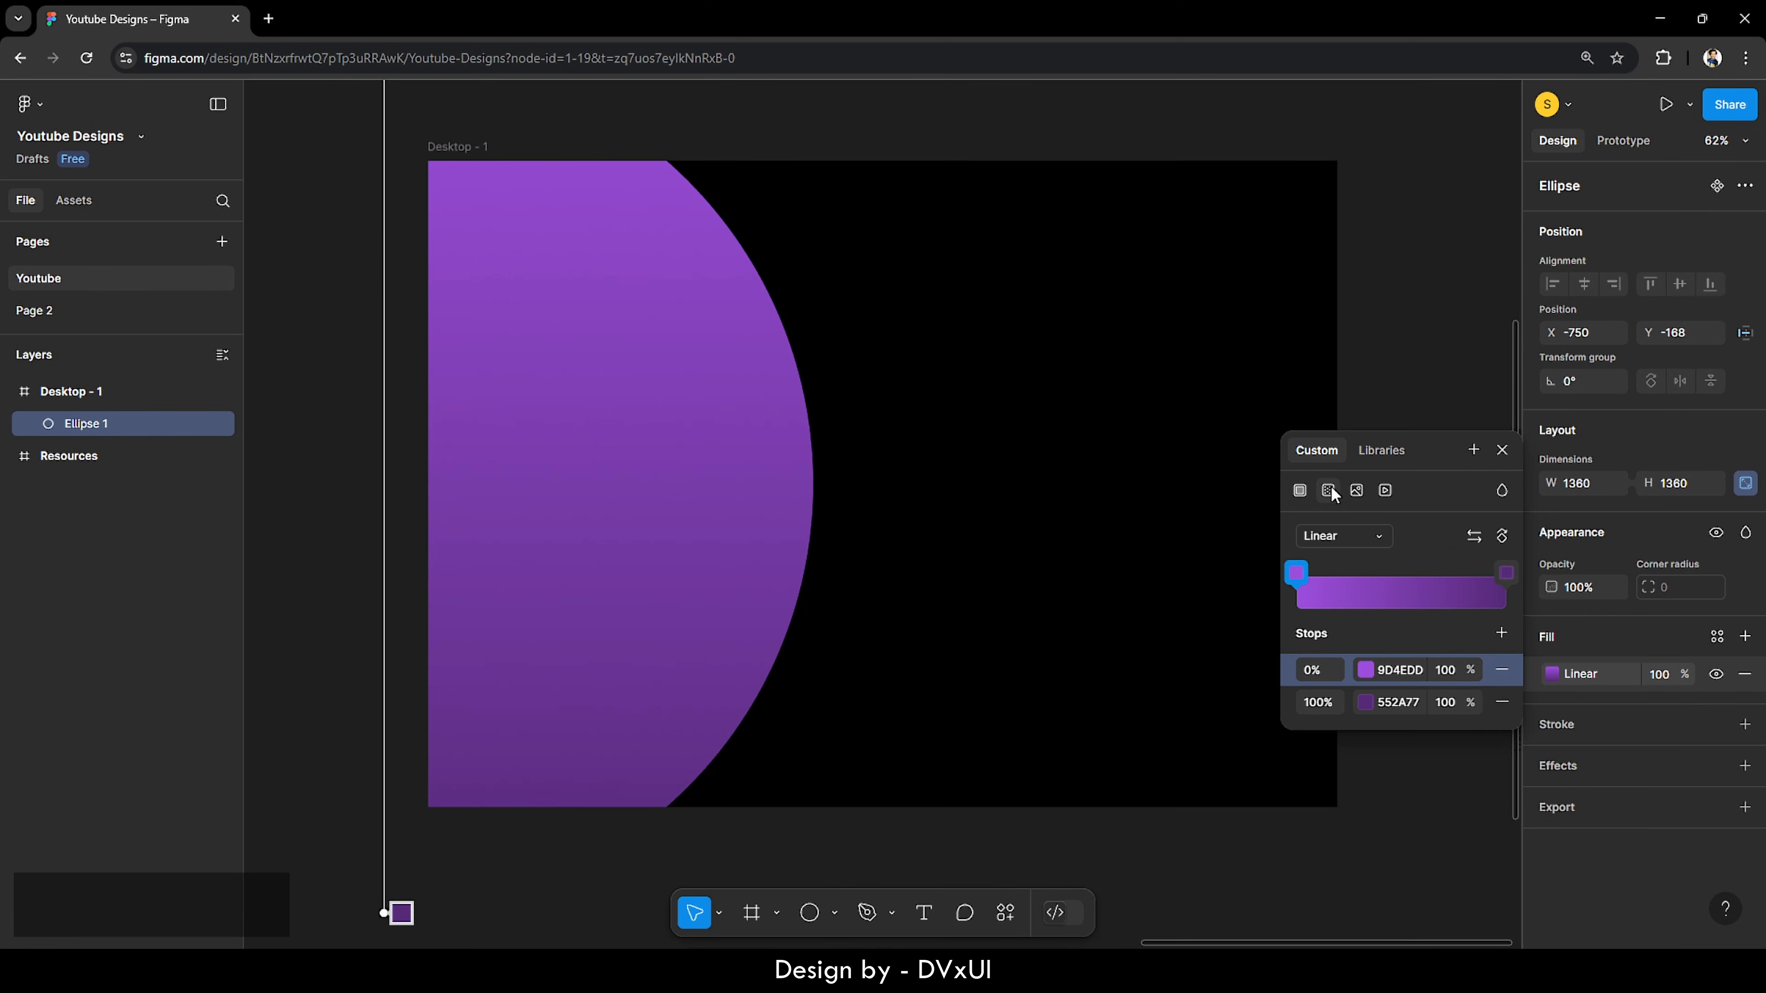
click(1335, 537)
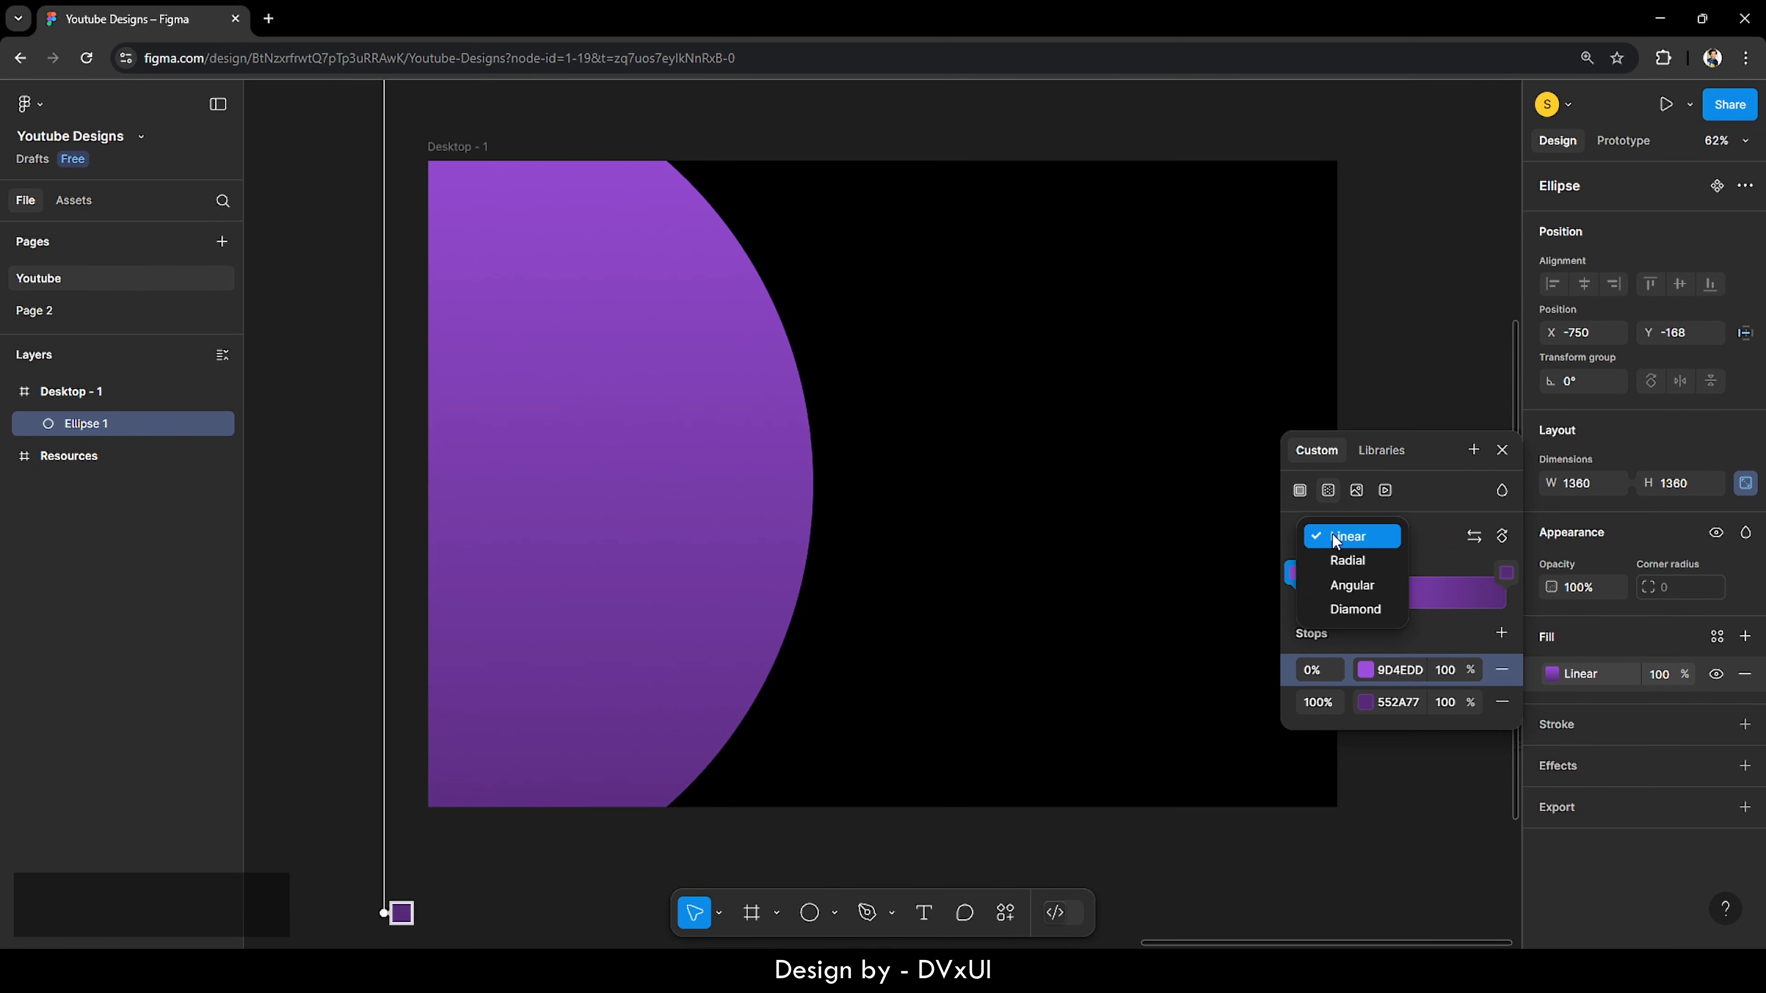
click(1335, 562)
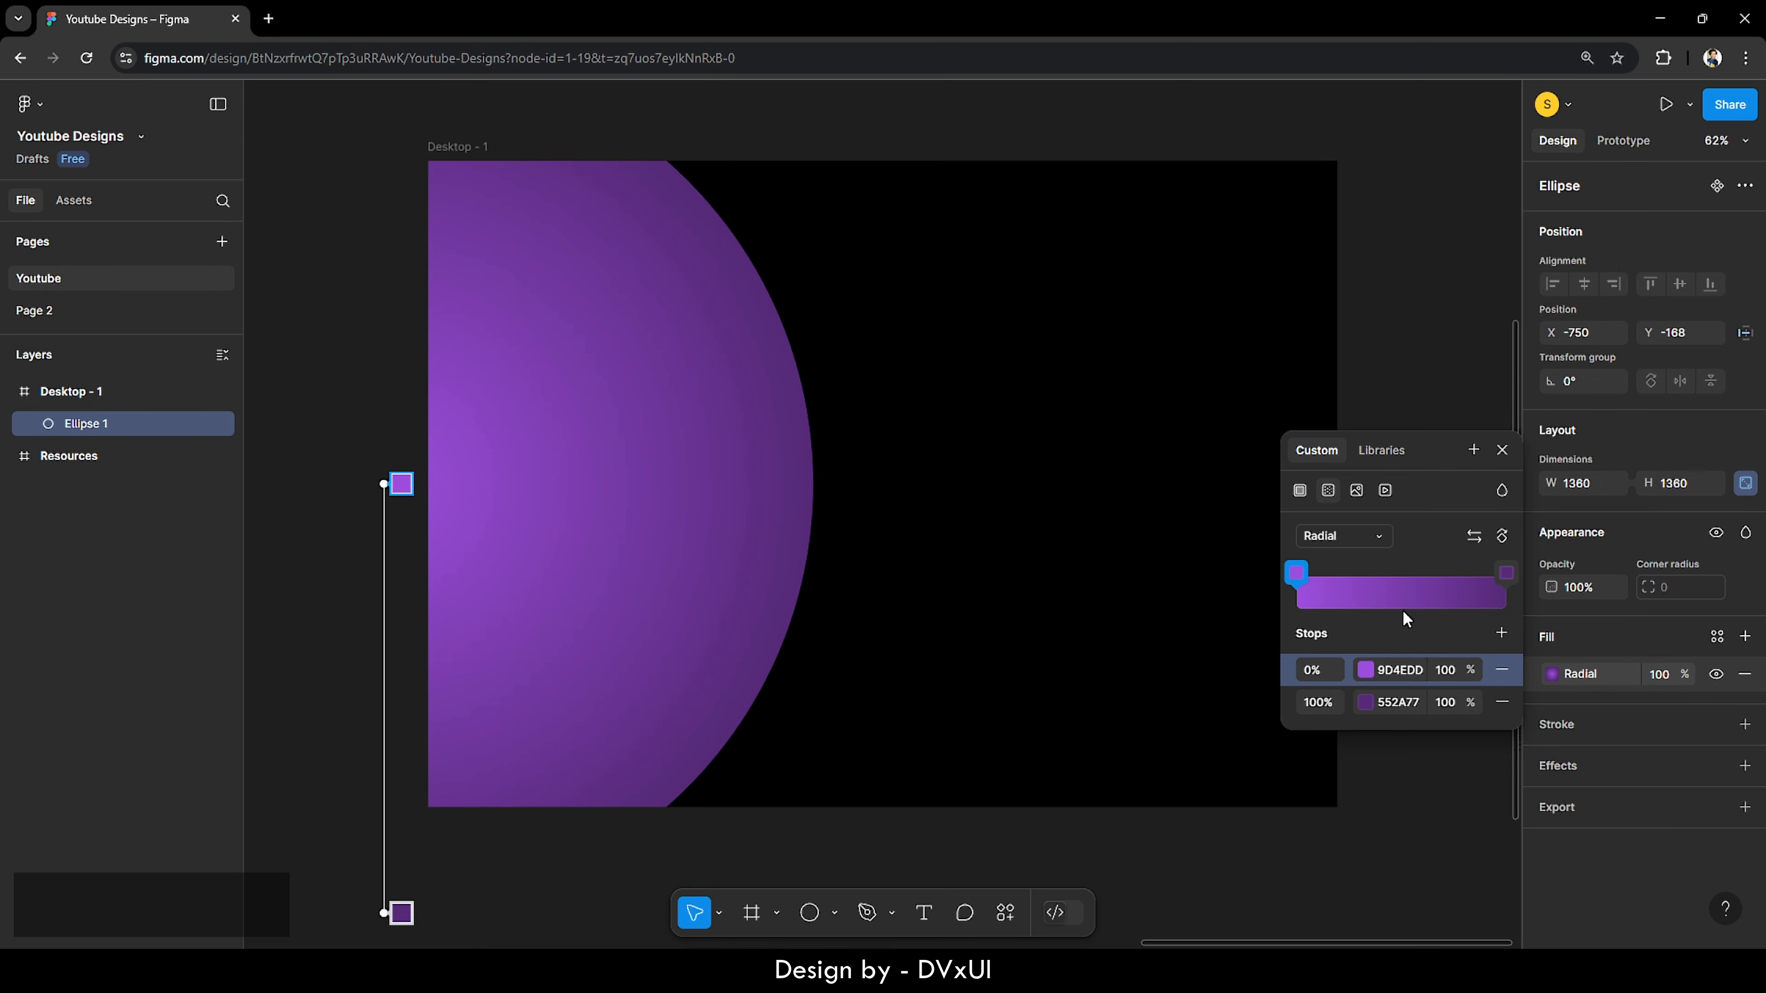
Step: Set the opacity of the ellipse's radial gradient fill to 60%
click(1658, 673)
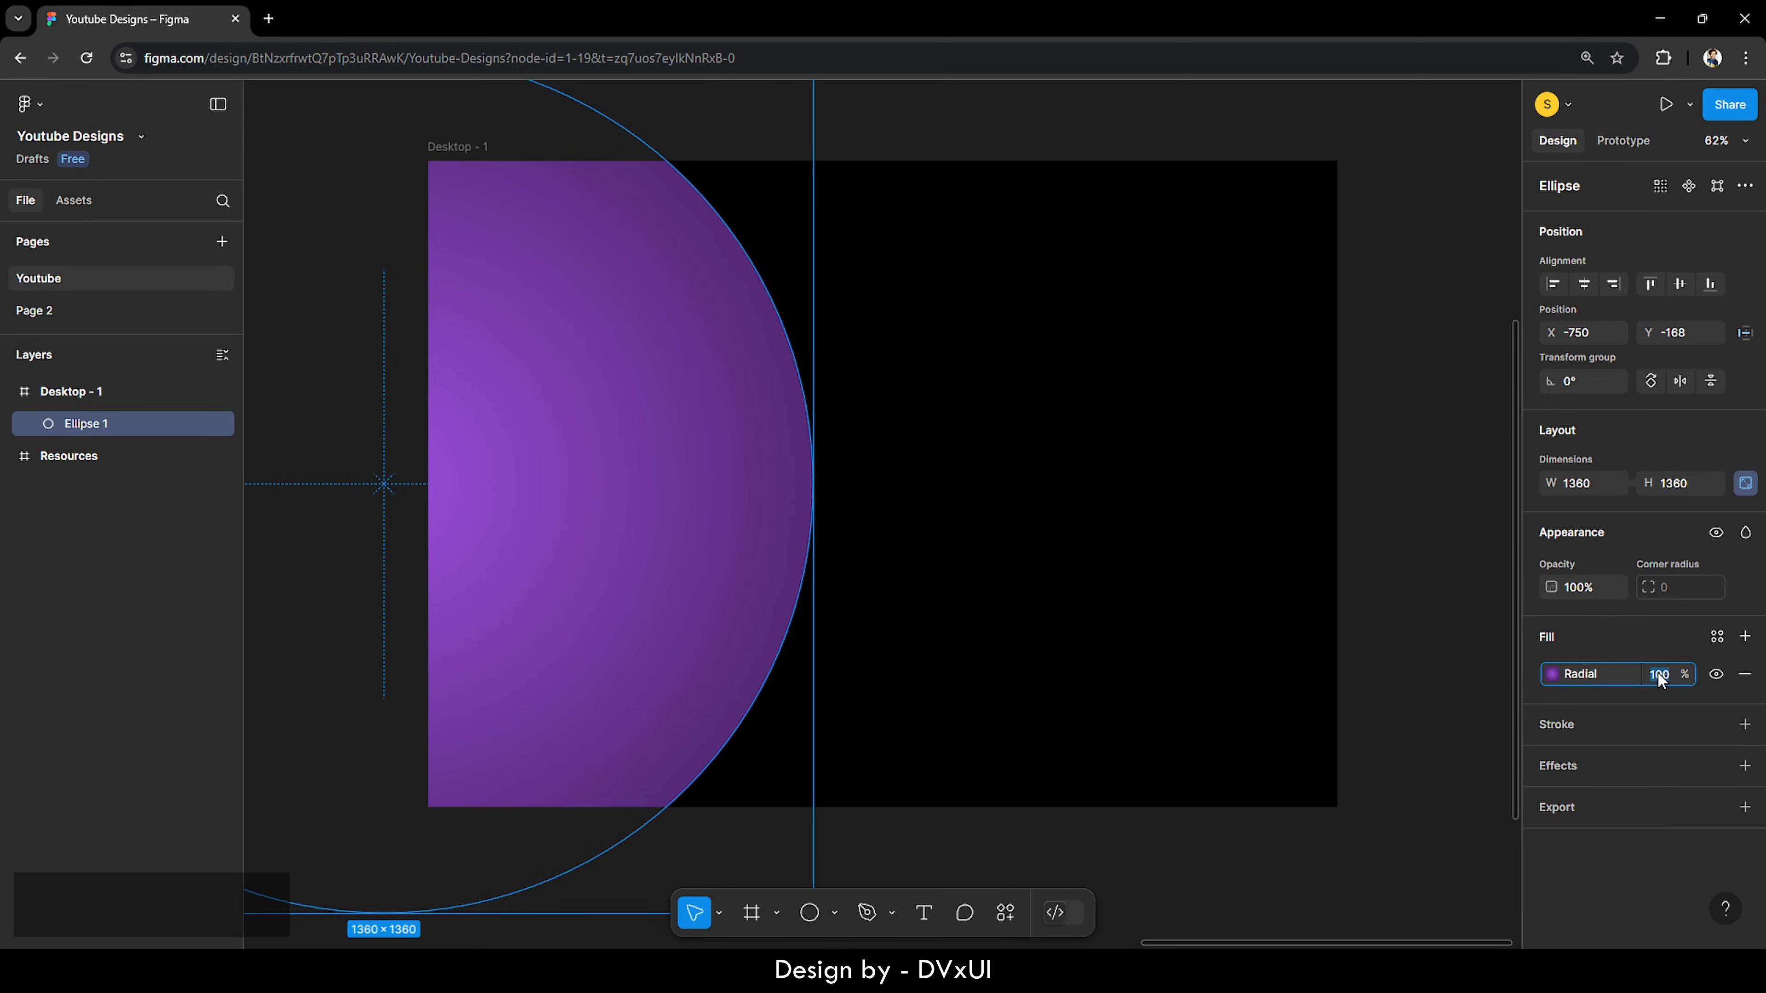
text(60)
key(Return)
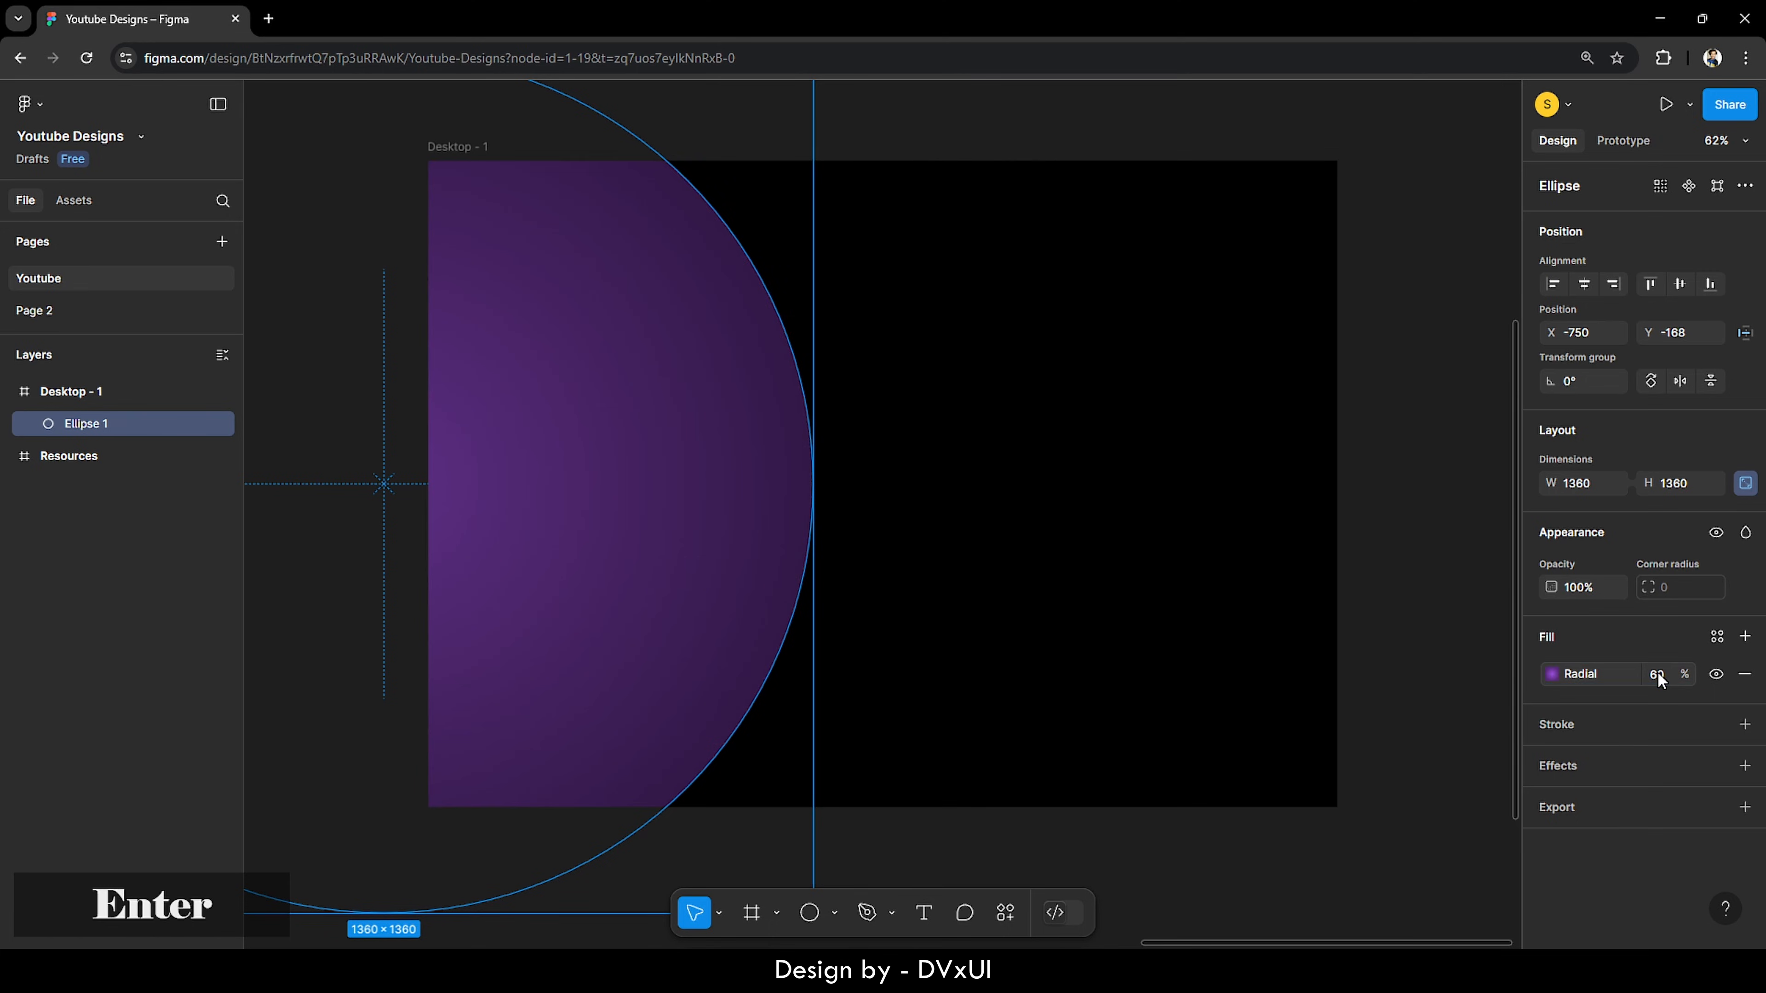
click(1212, 625)
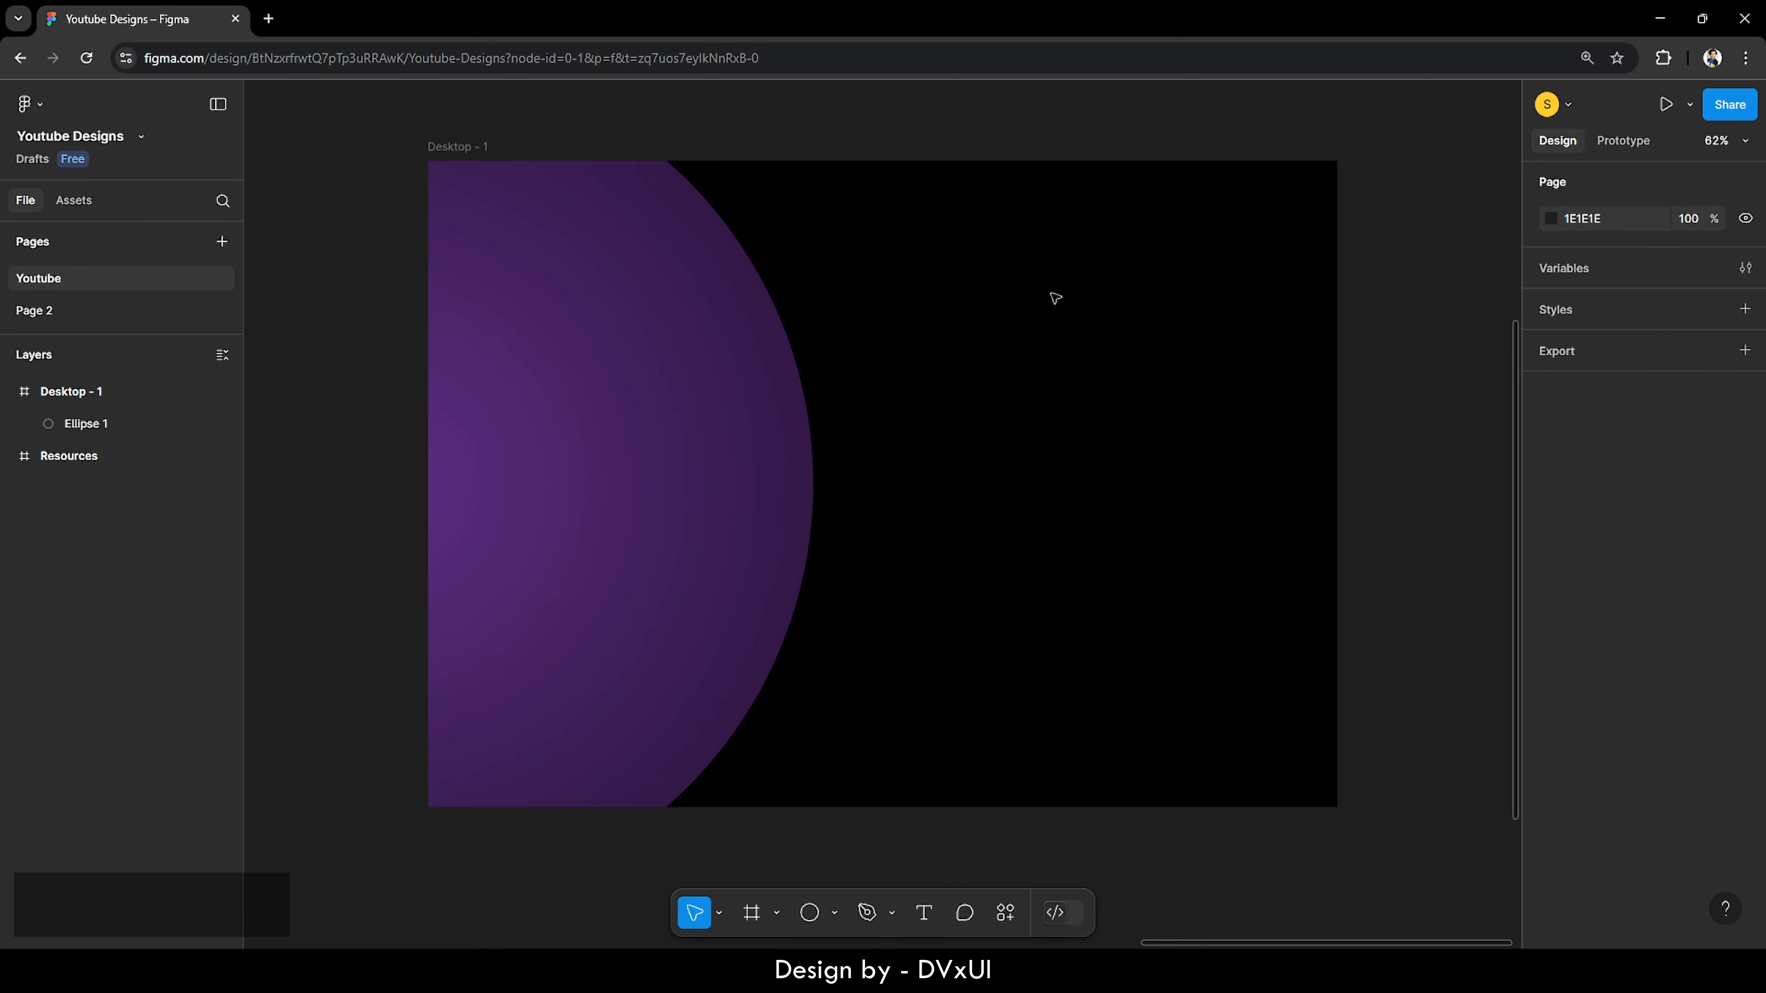
Step: Make the outer stop of the ellipse's radial gradient fully transparent by setting its opacity to 0%
click(690, 374)
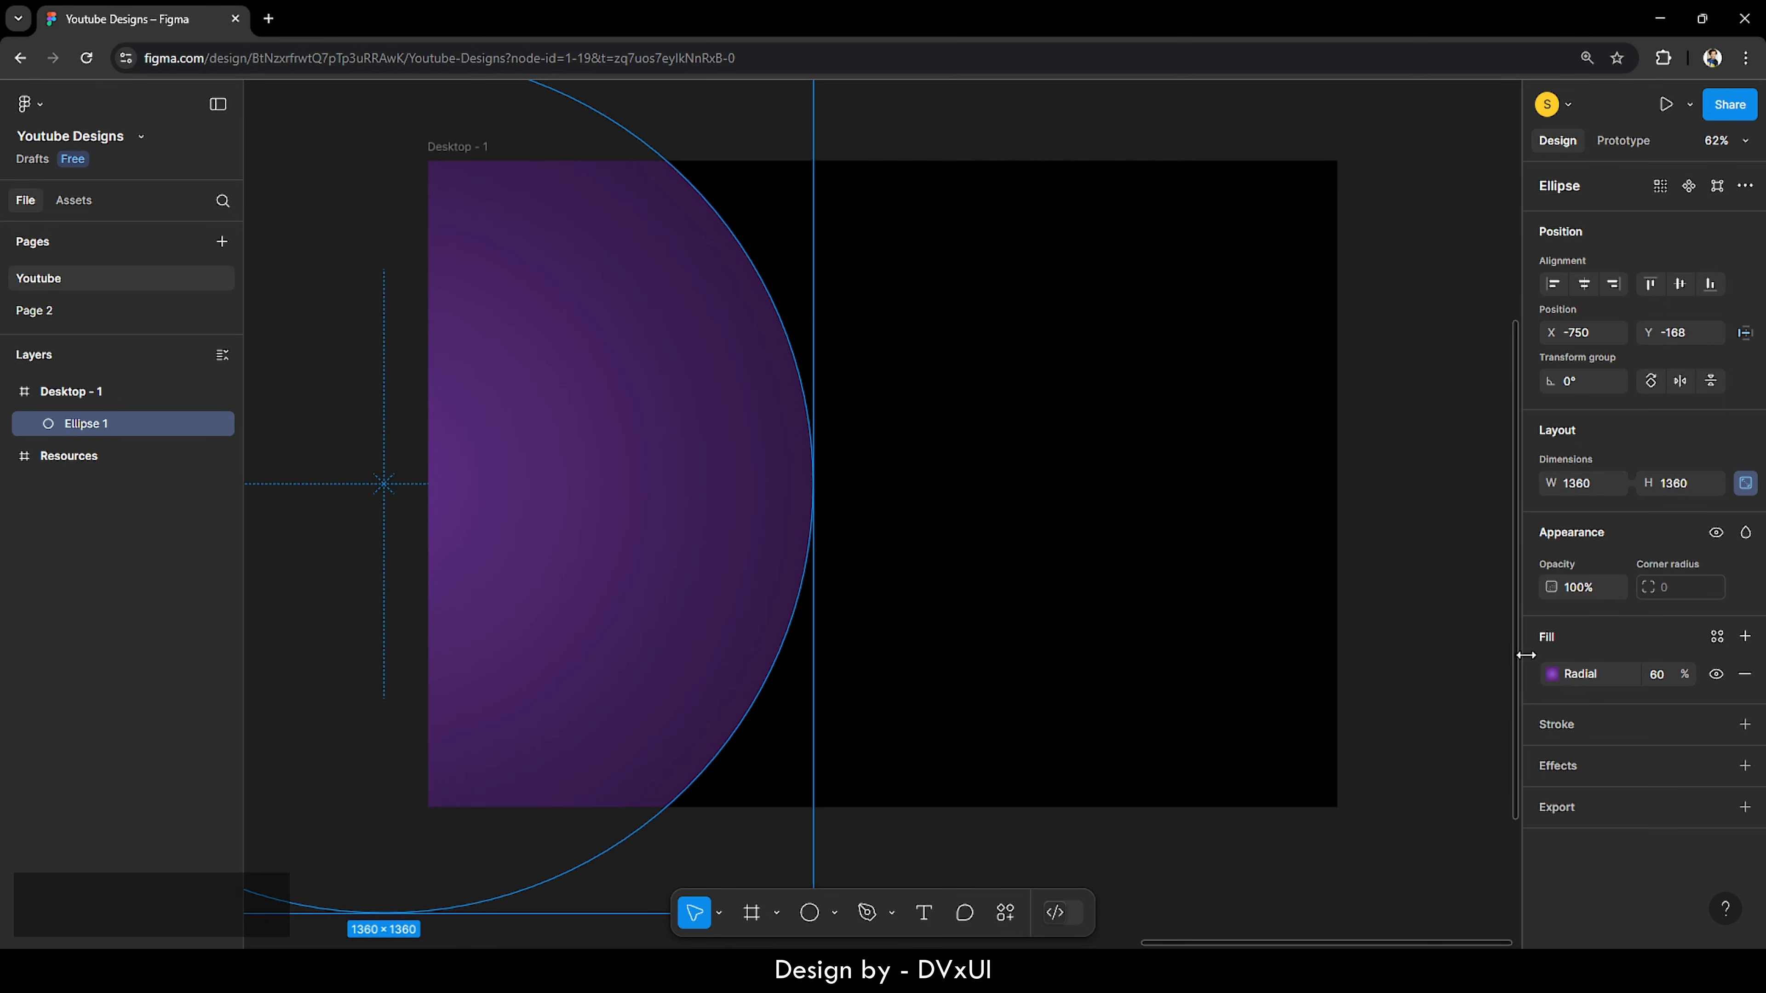
click(1552, 674)
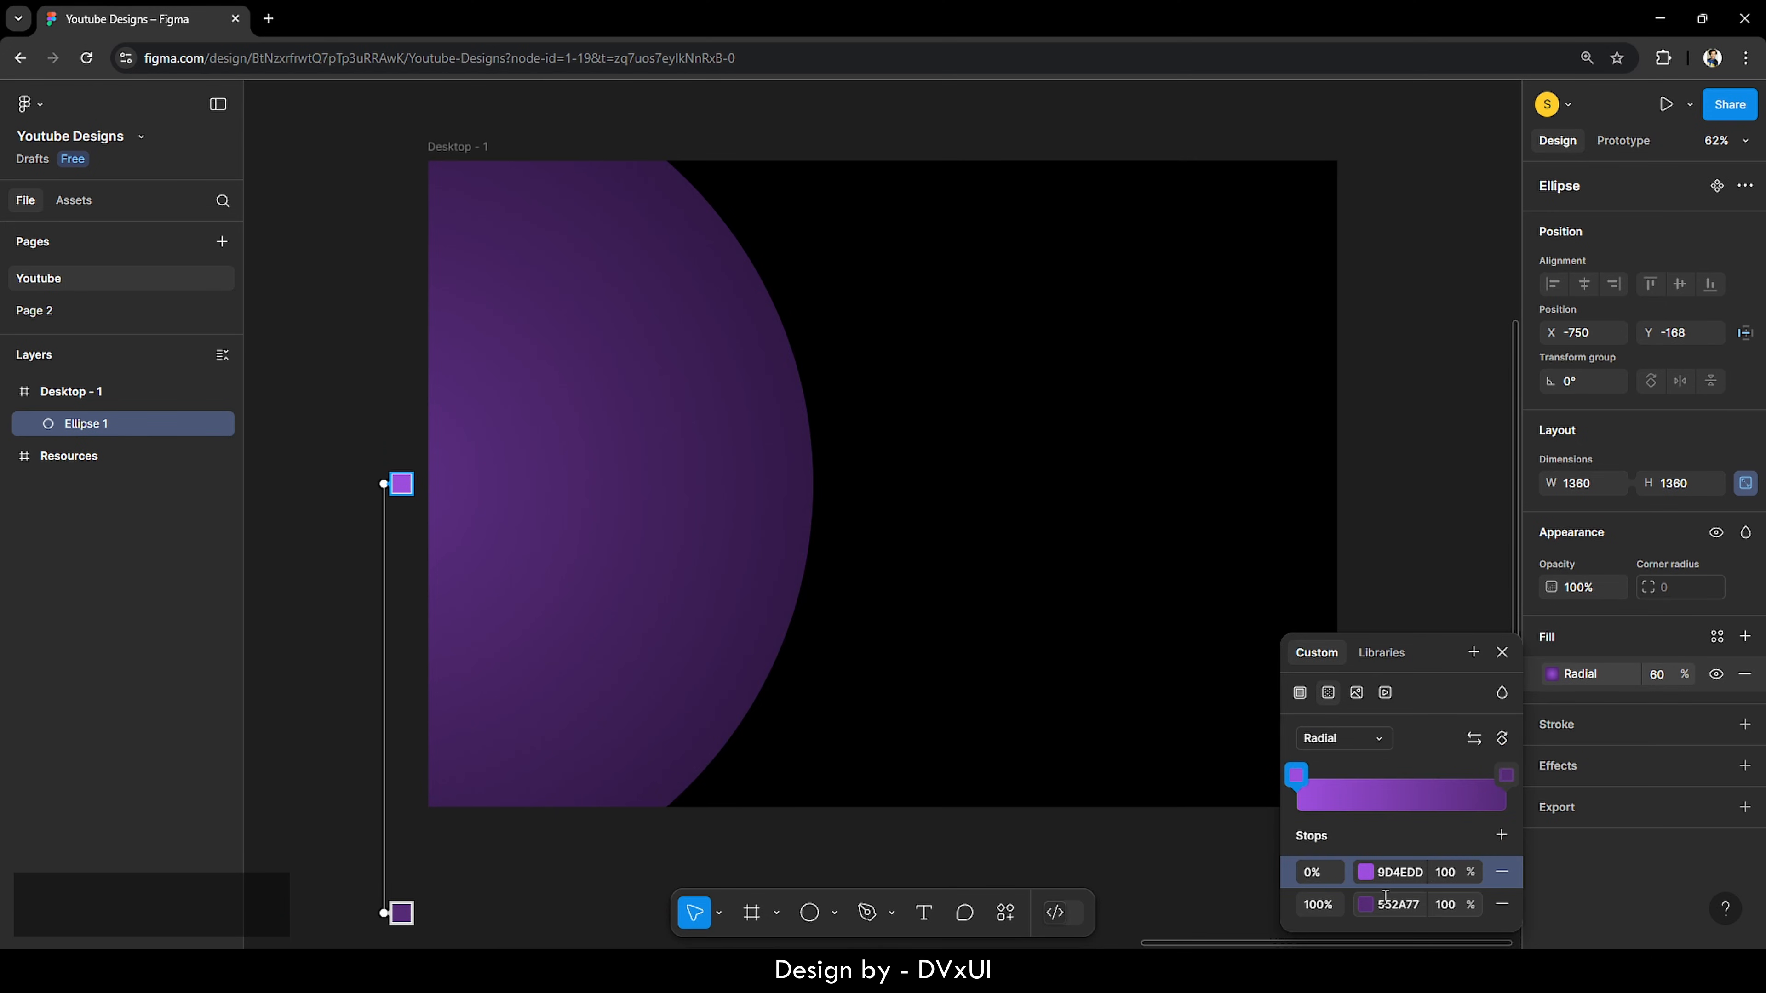
click(1451, 904)
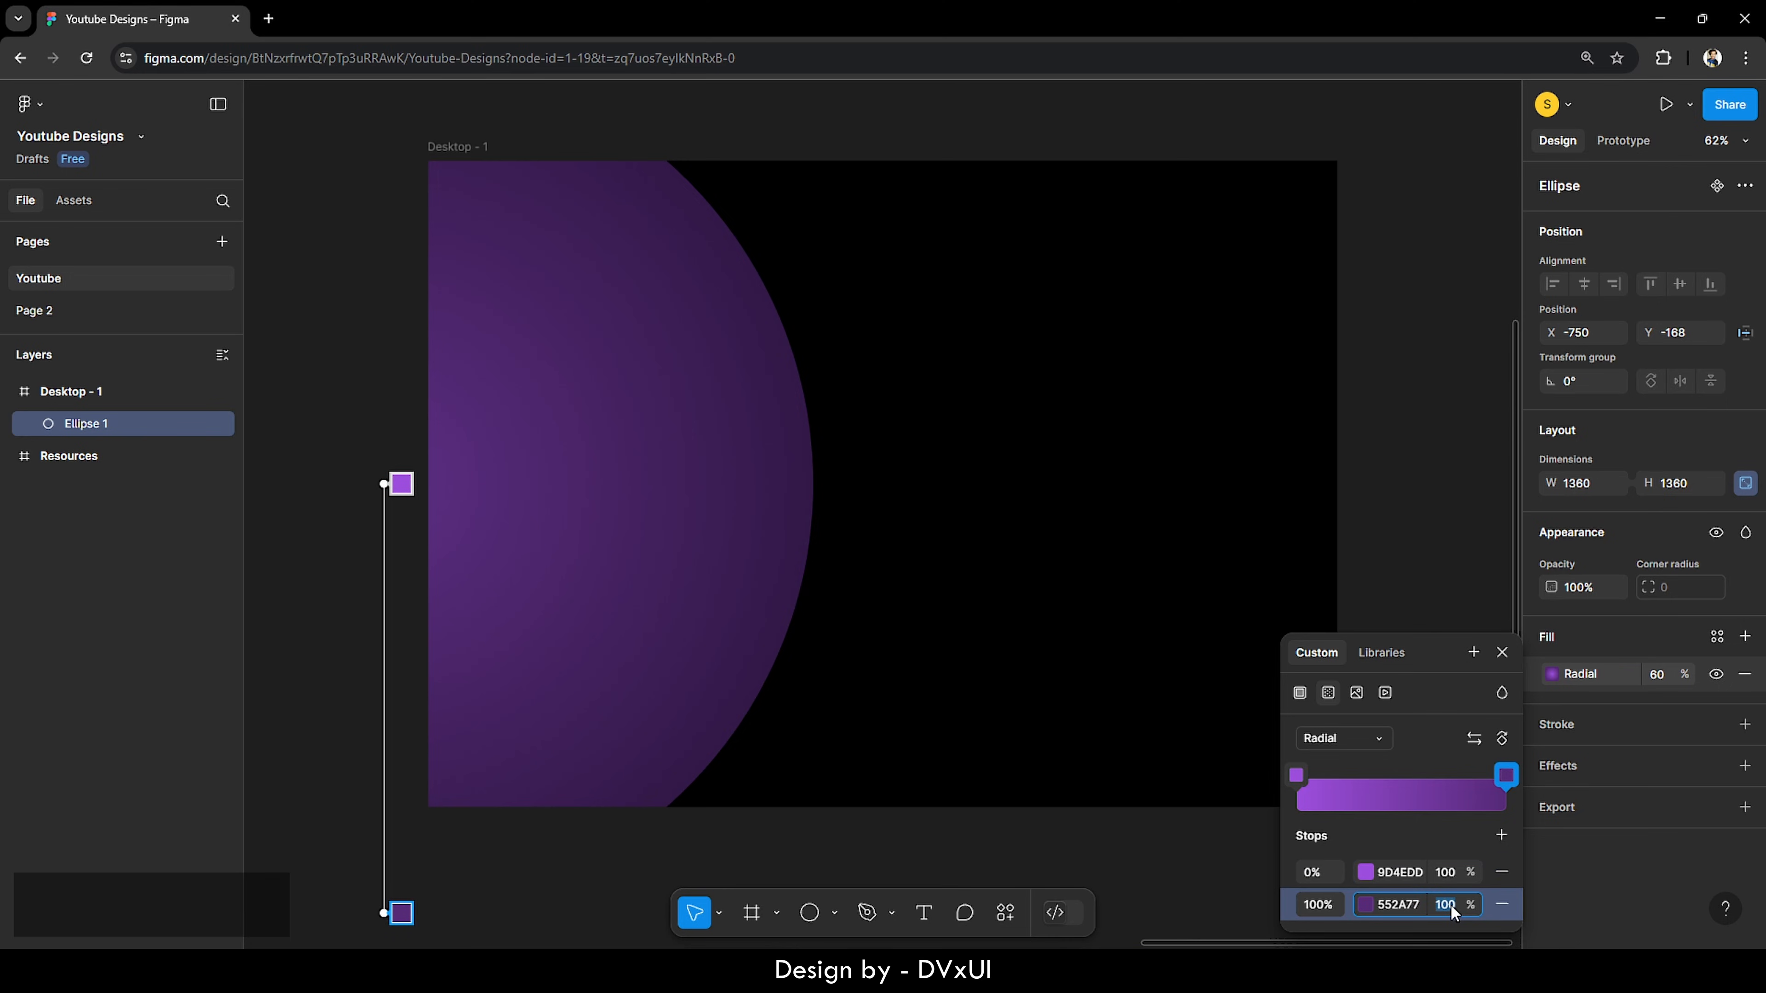
text(0)
key(Return)
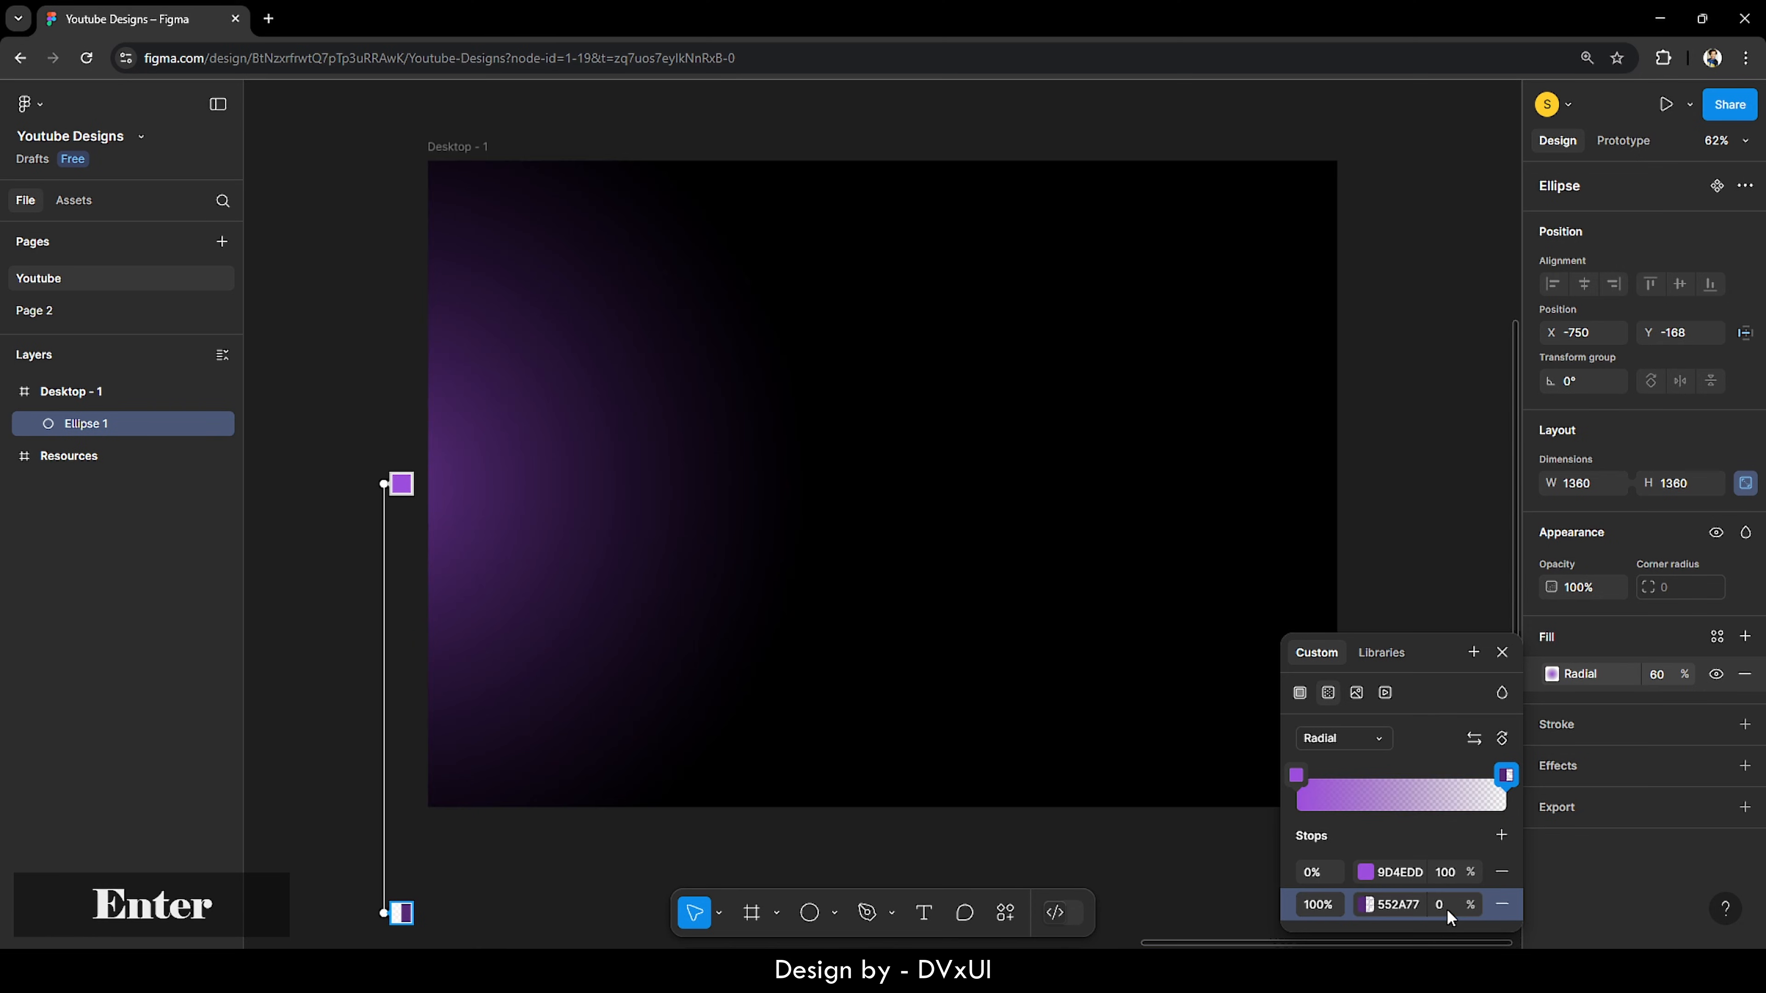
click(1039, 522)
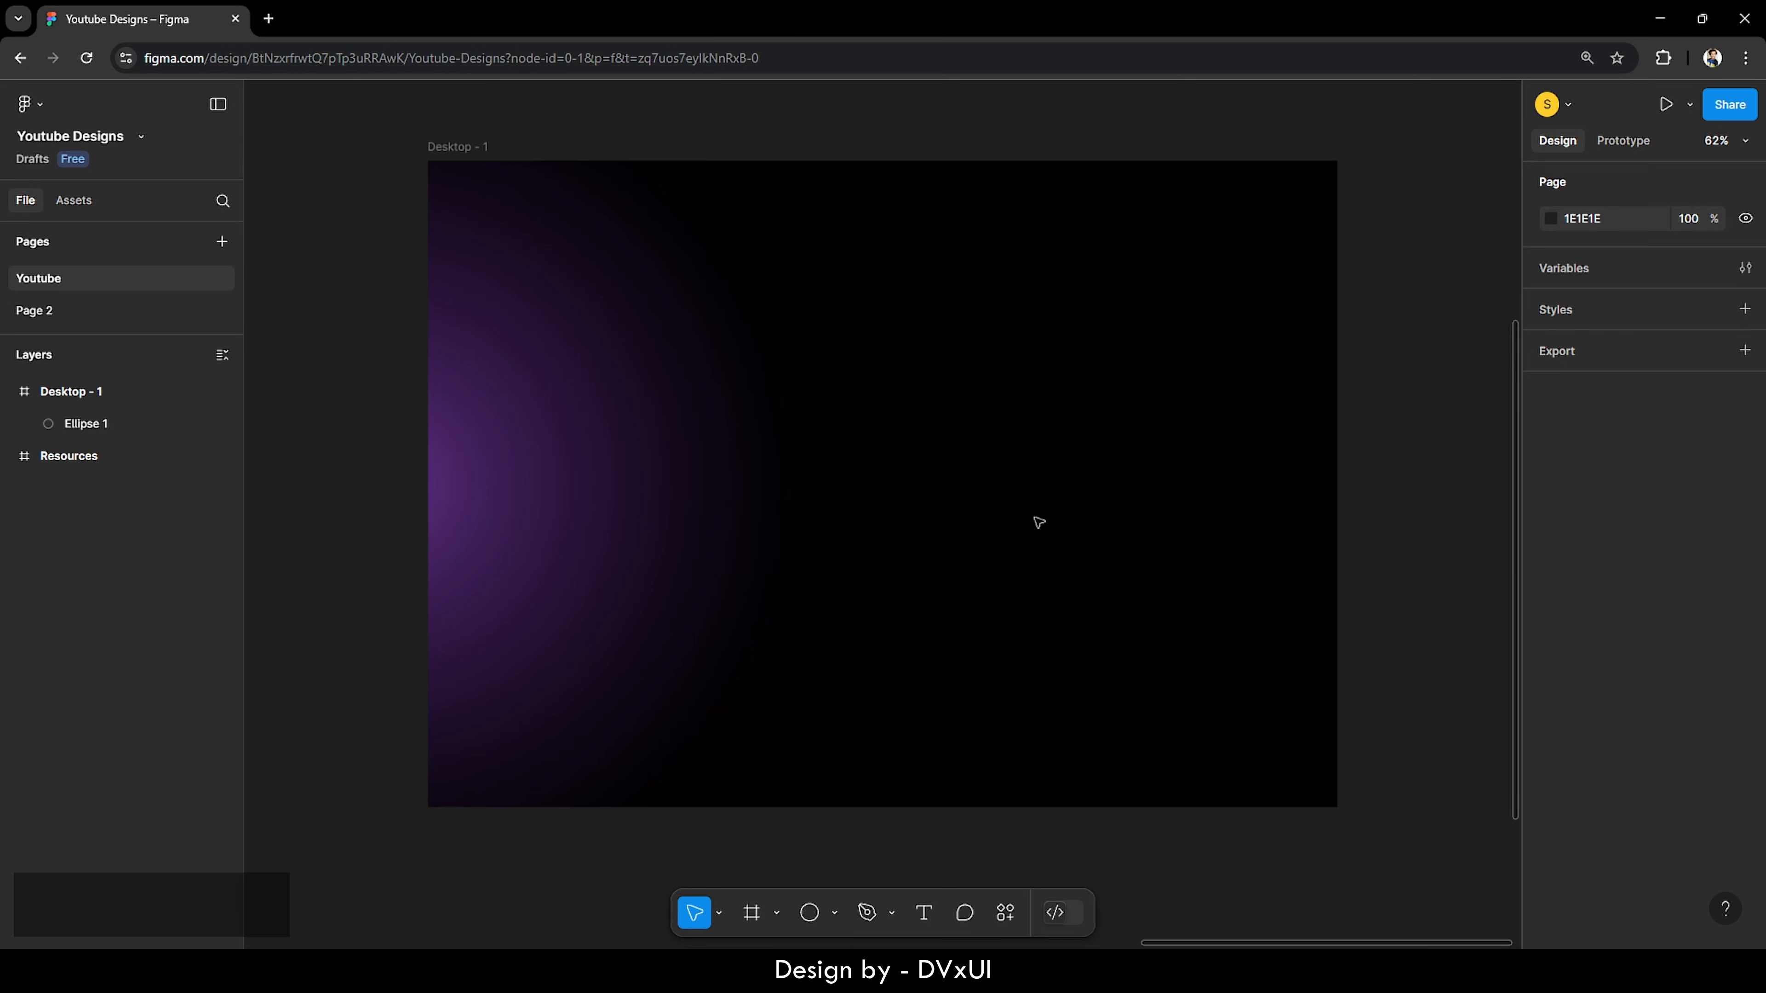
Step: Lock the purple glow ellipse's layer inside the desktop frame
click(597, 383)
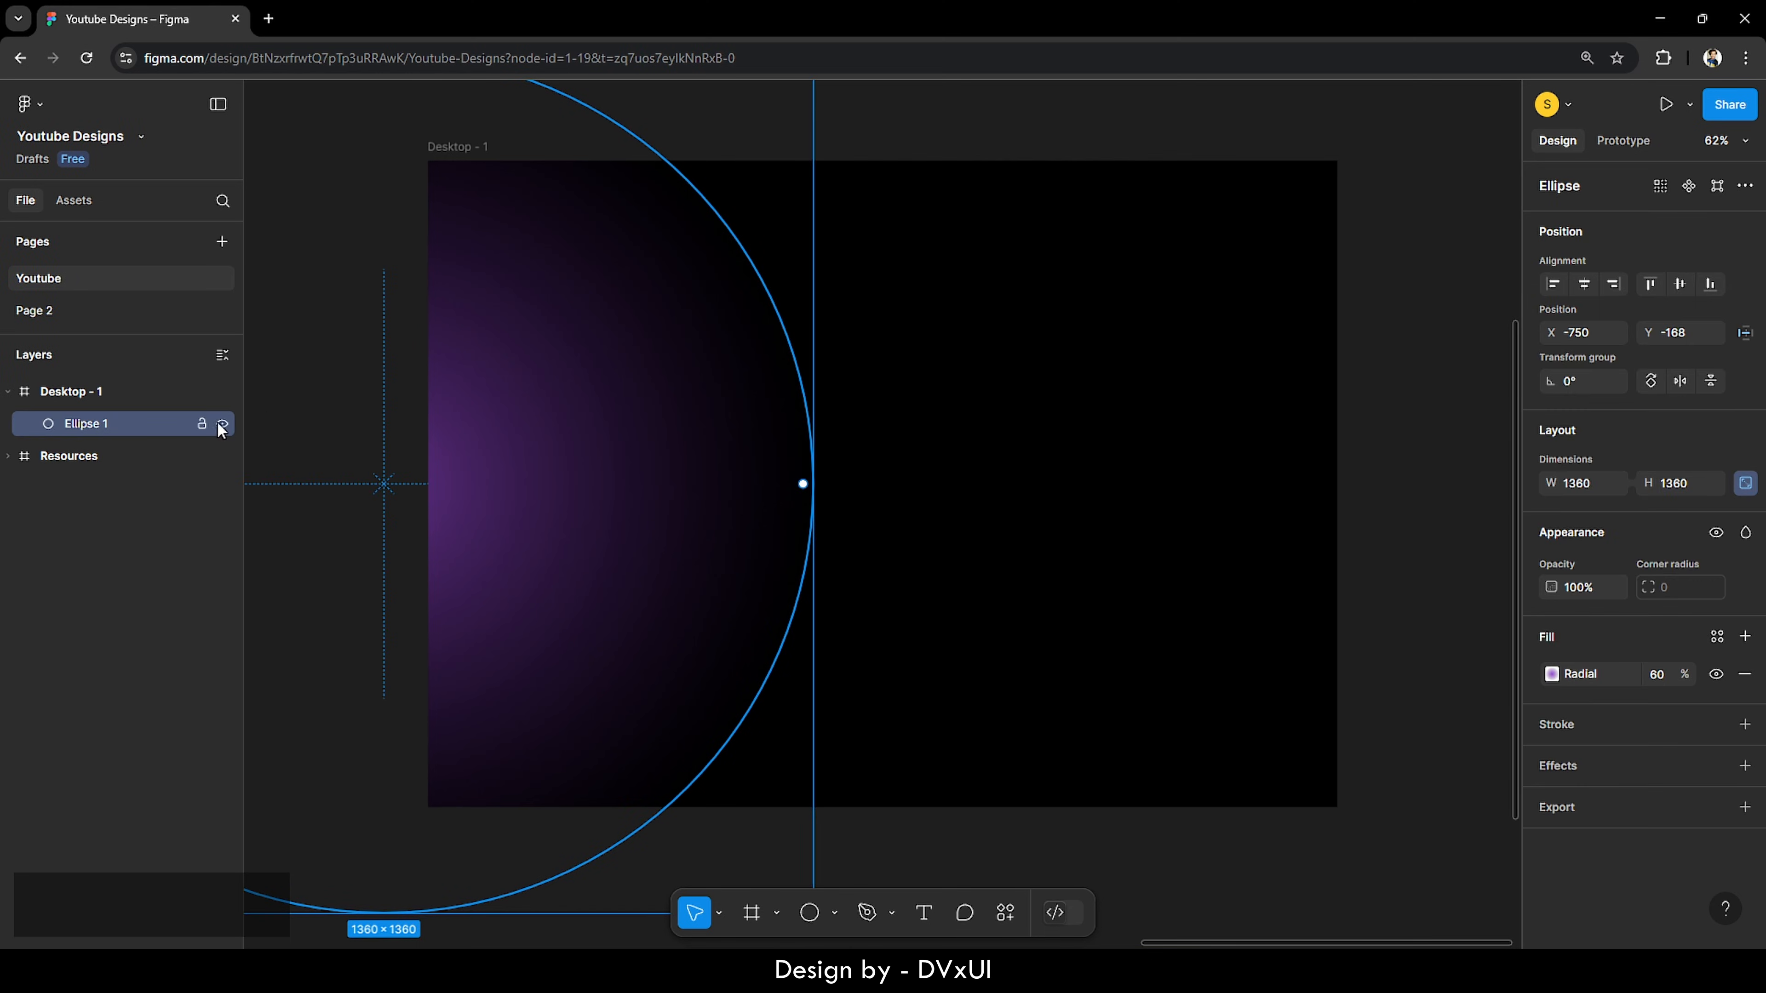
click(201, 424)
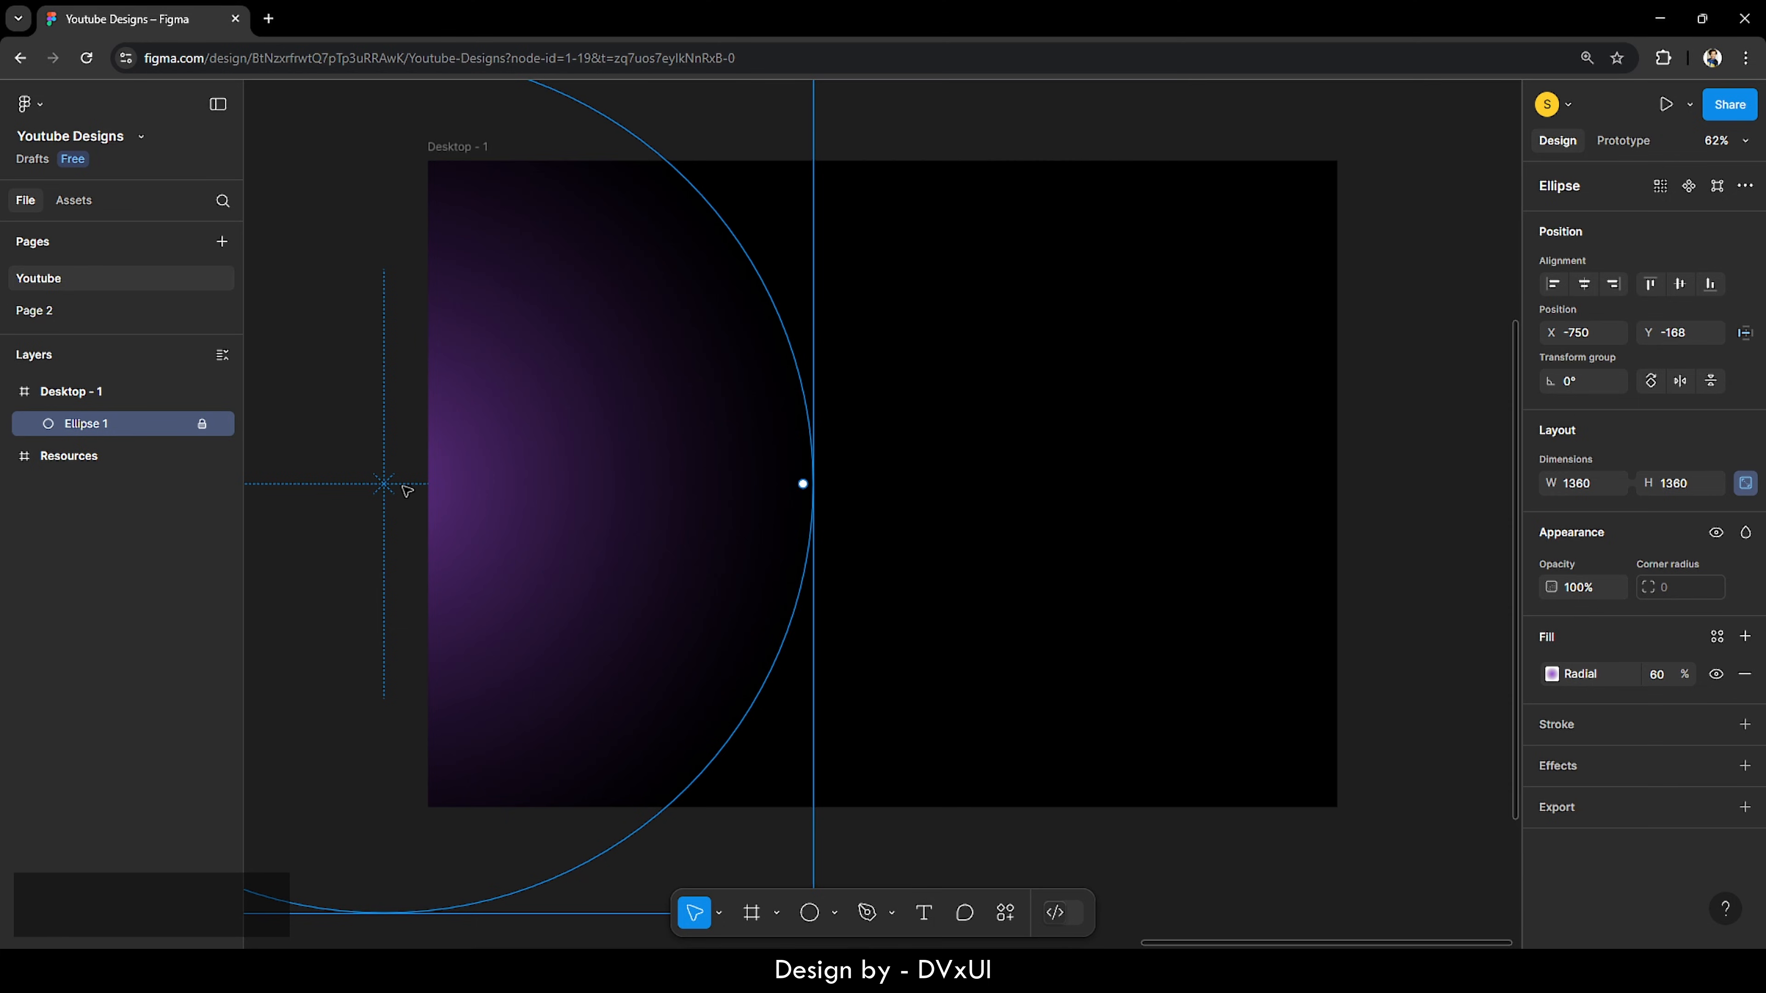
click(914, 491)
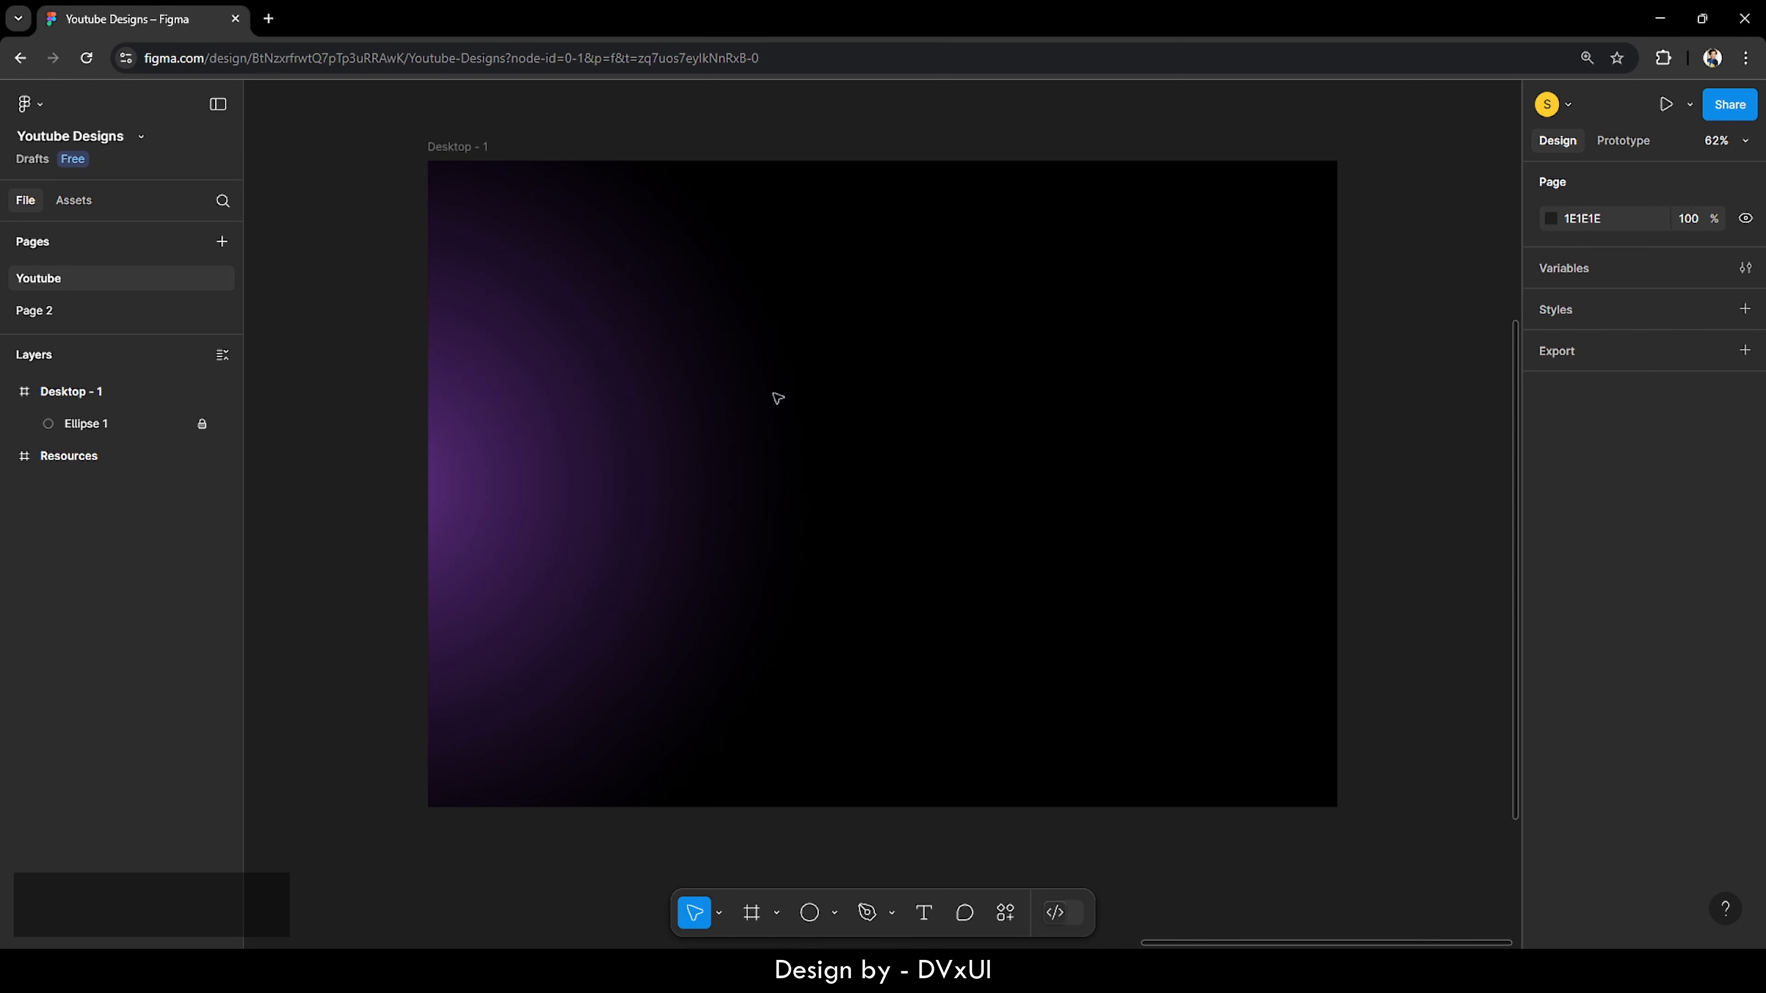
Step: Add a columns layout grid to the desktop frame with a count of 16 and a margin of 100
click(443, 148)
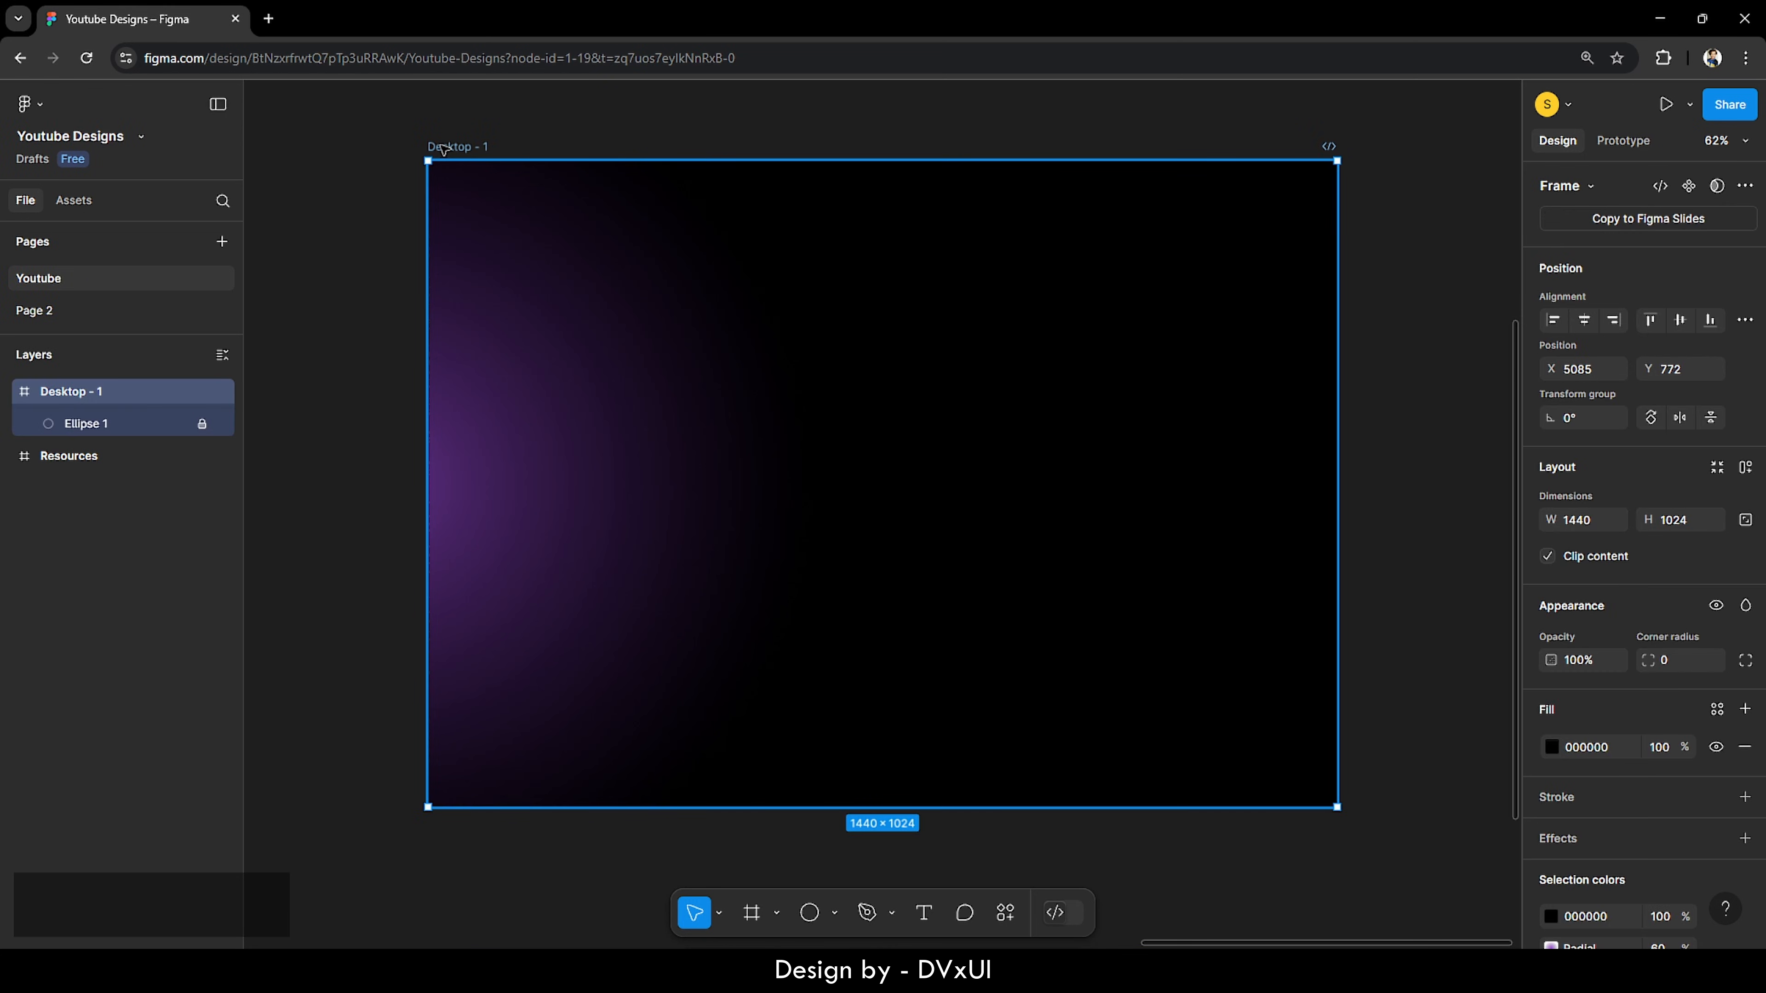
scroll(1565, 765, down, 2)
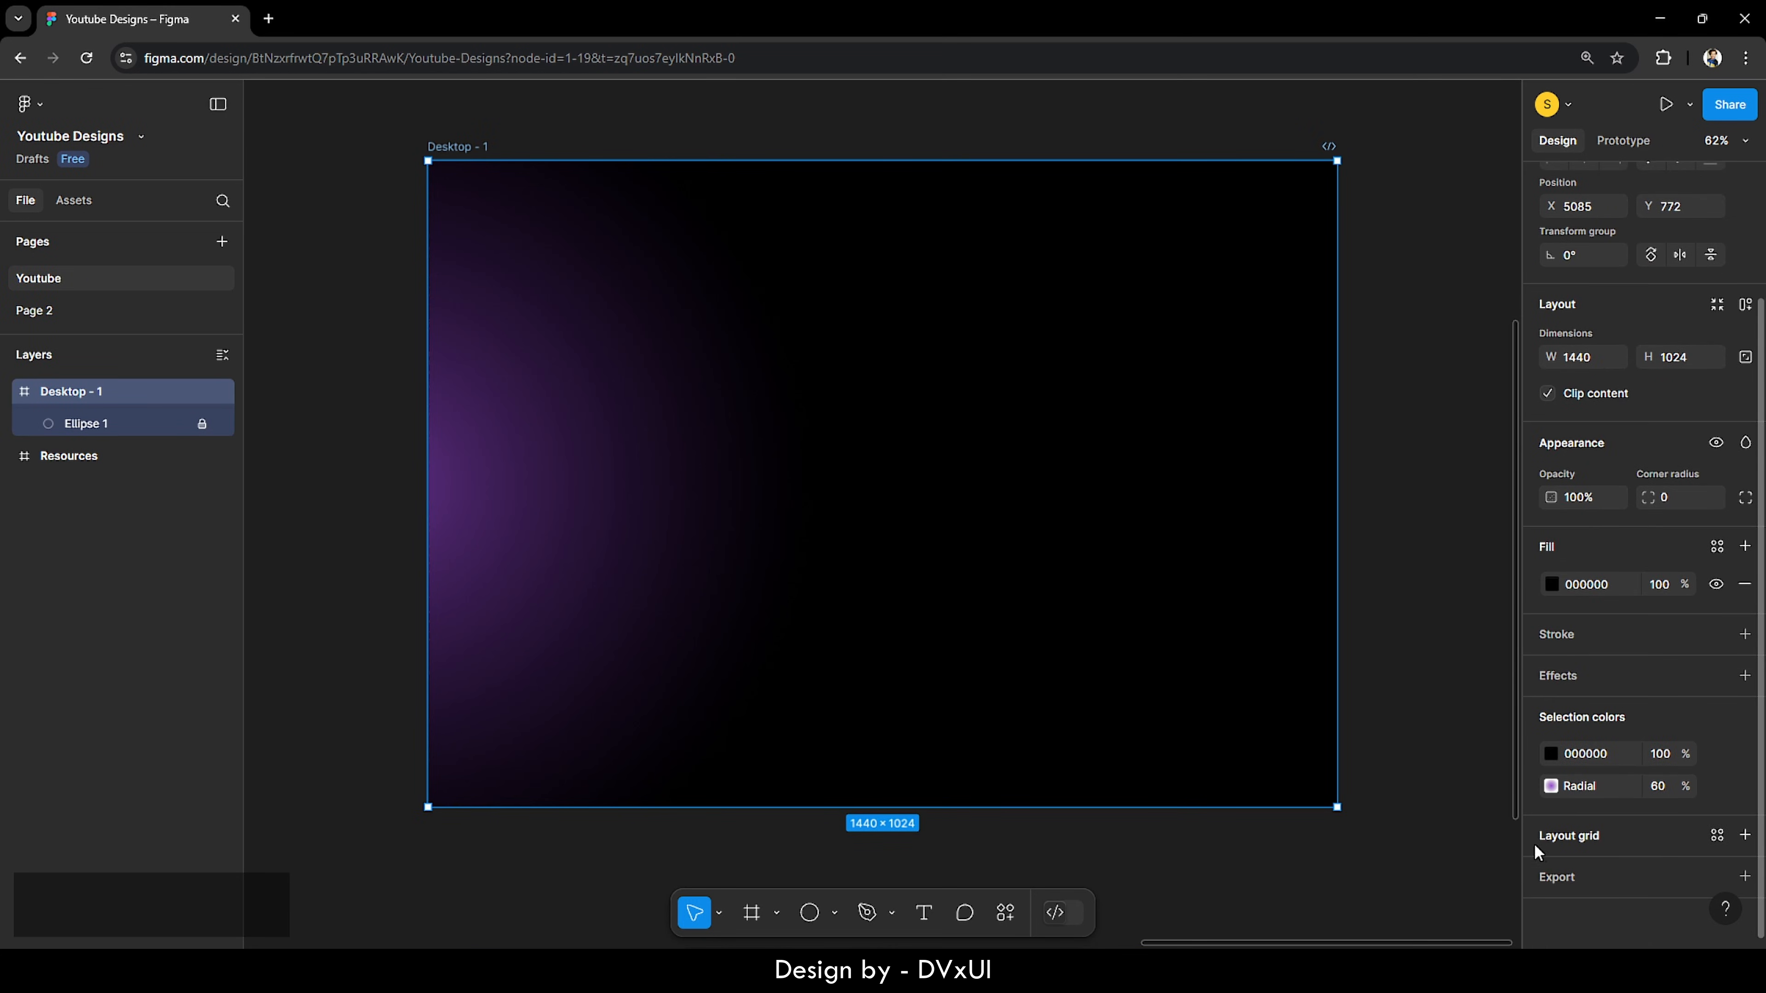
click(1593, 843)
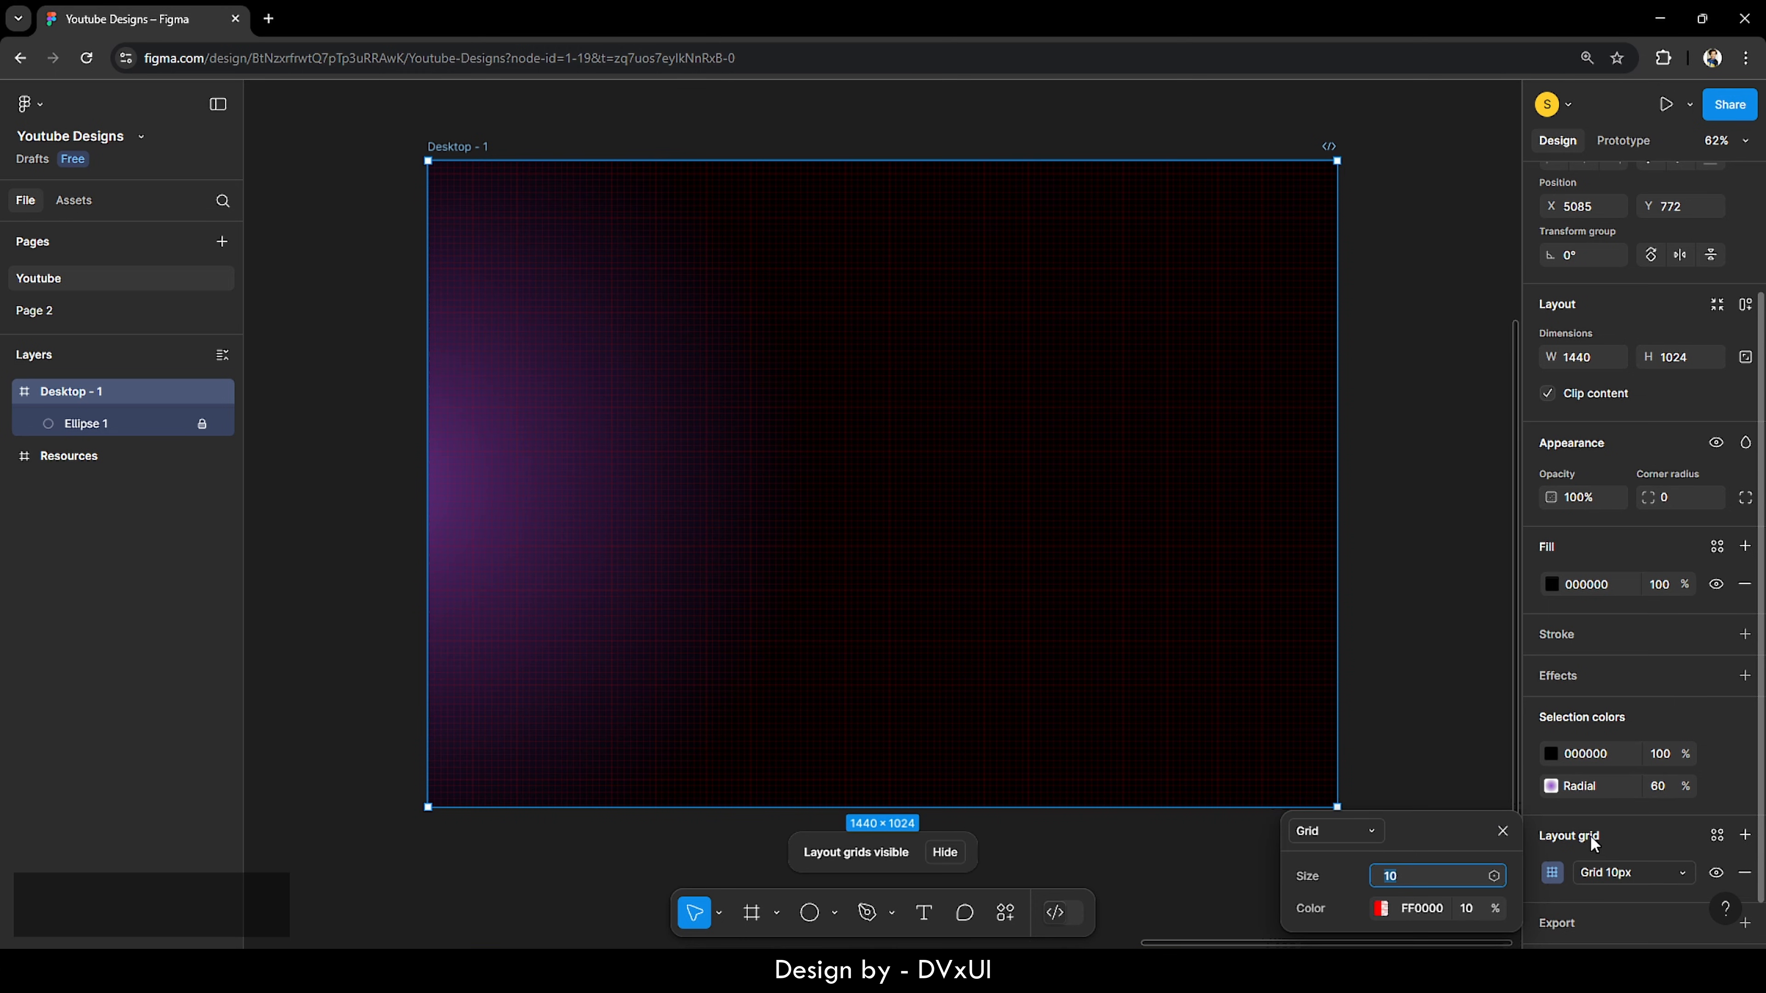
click(1359, 838)
click(1356, 852)
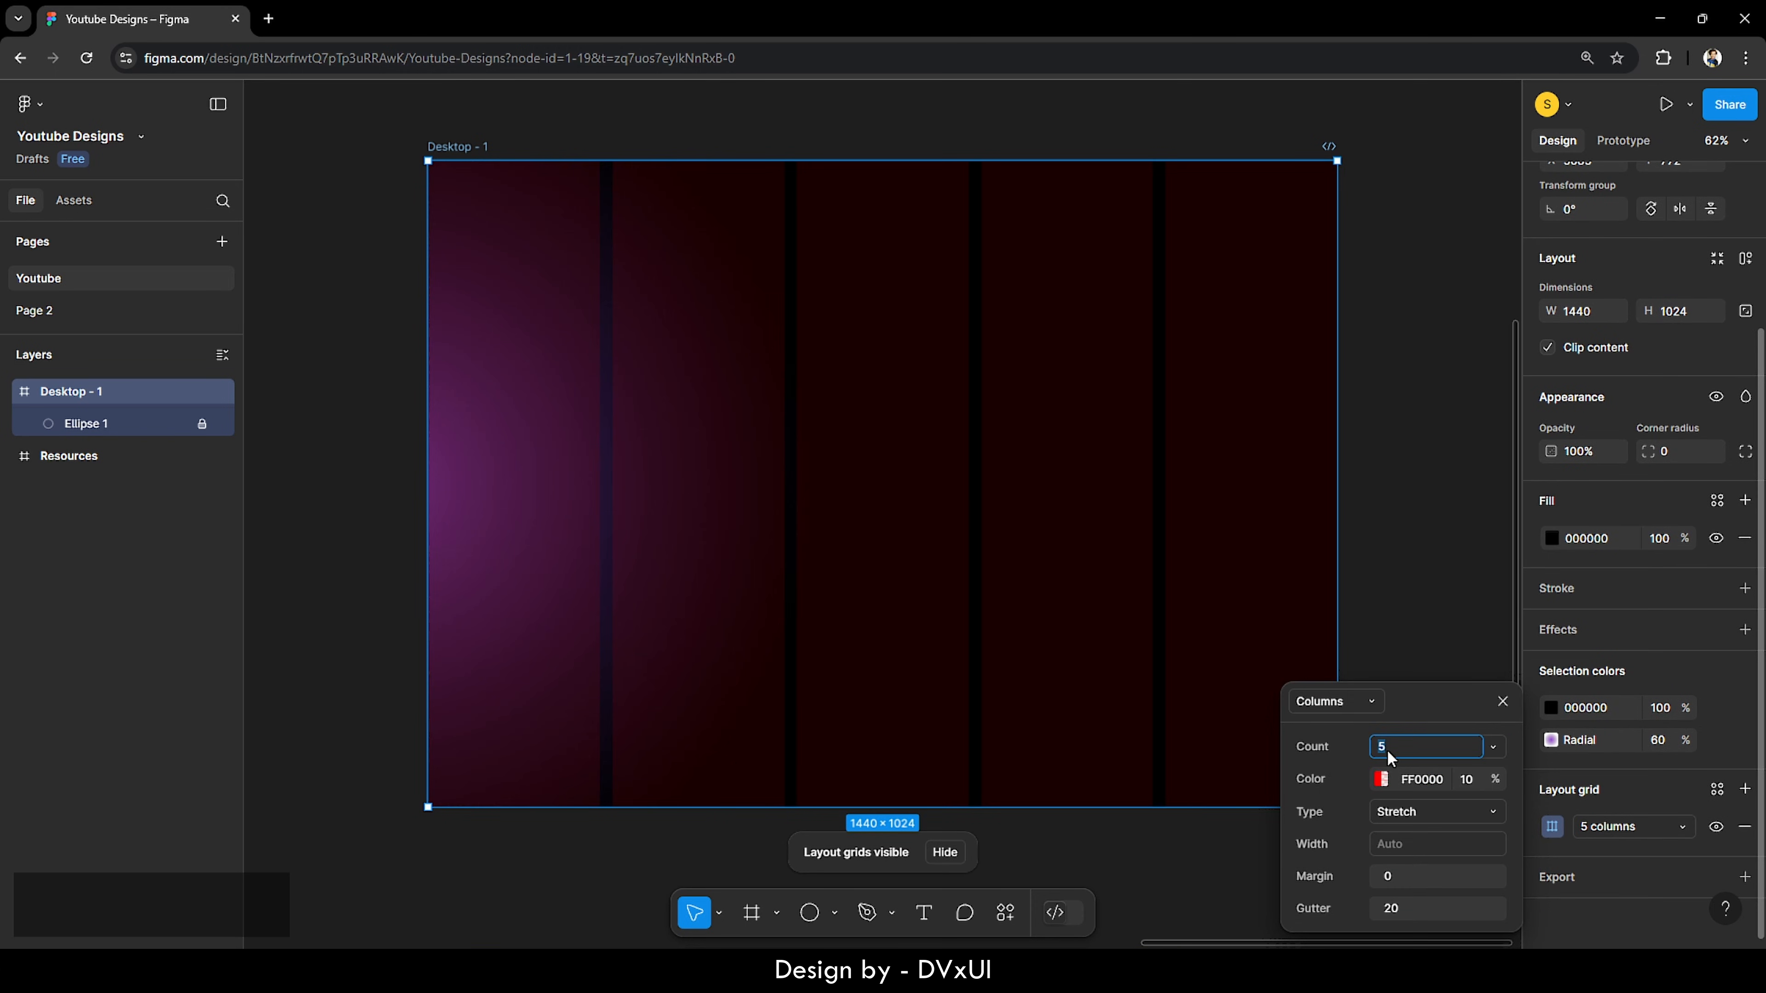
key(BackSpace)
text(16)
key(Return)
click(1401, 878)
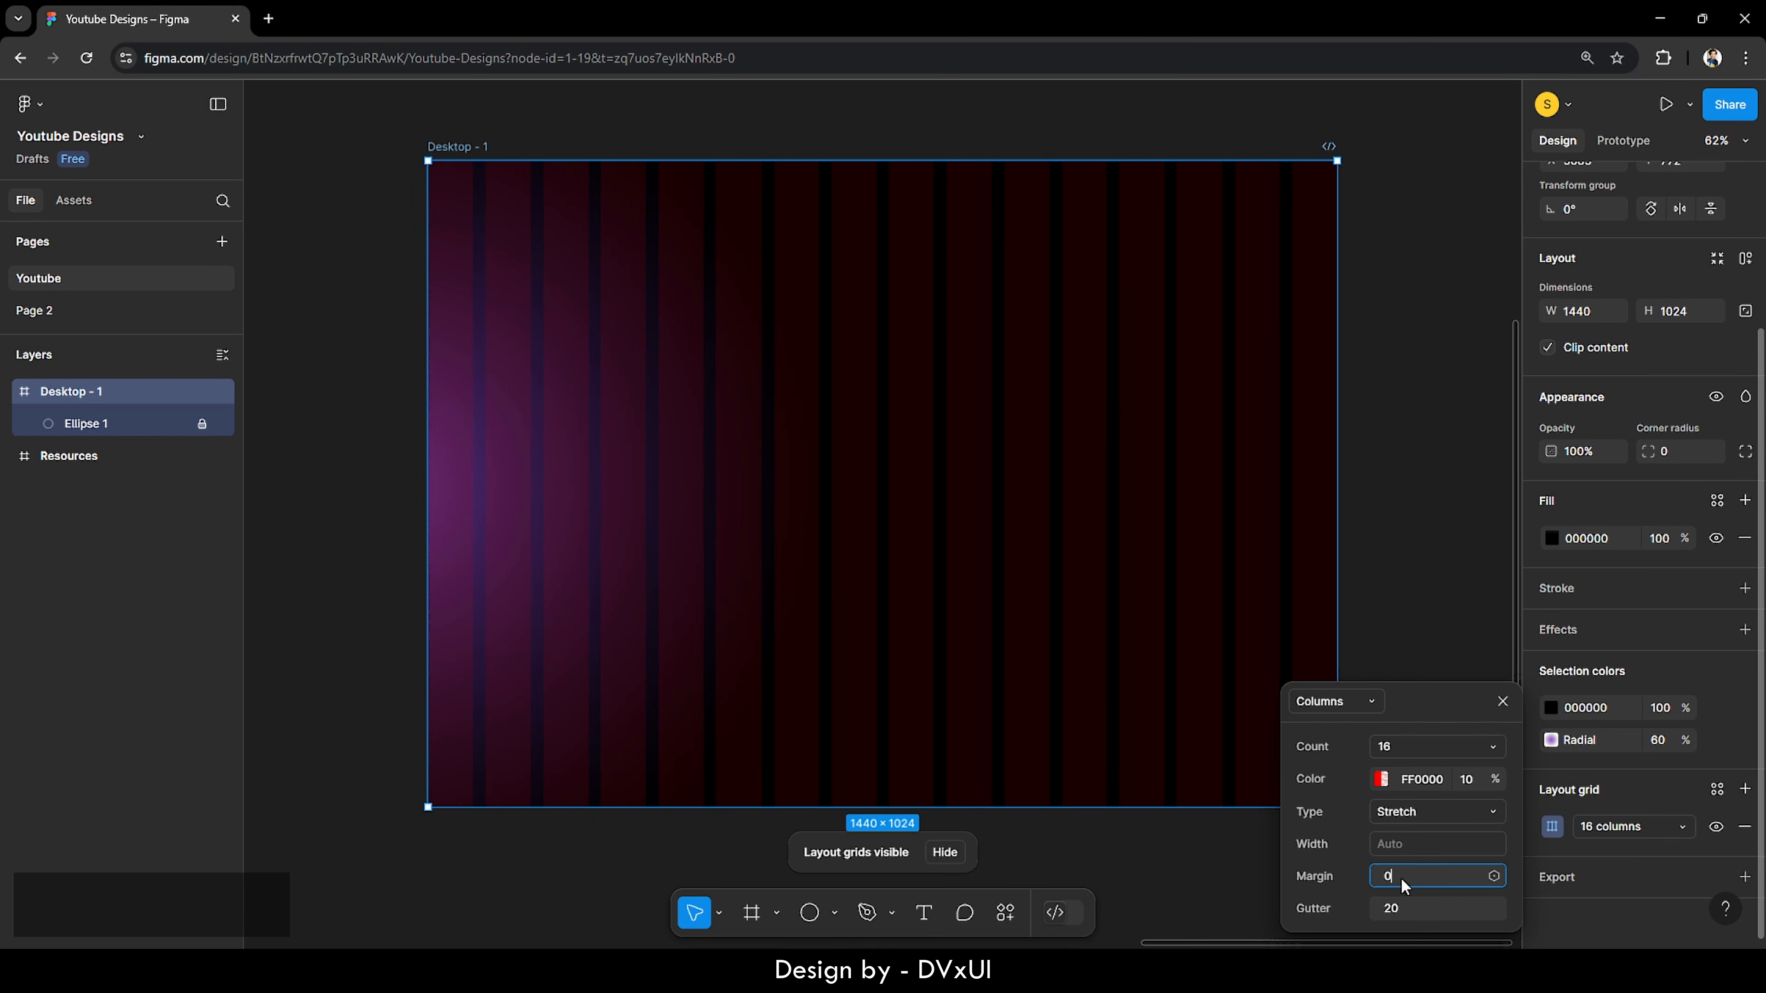
text(100)
key(Return)
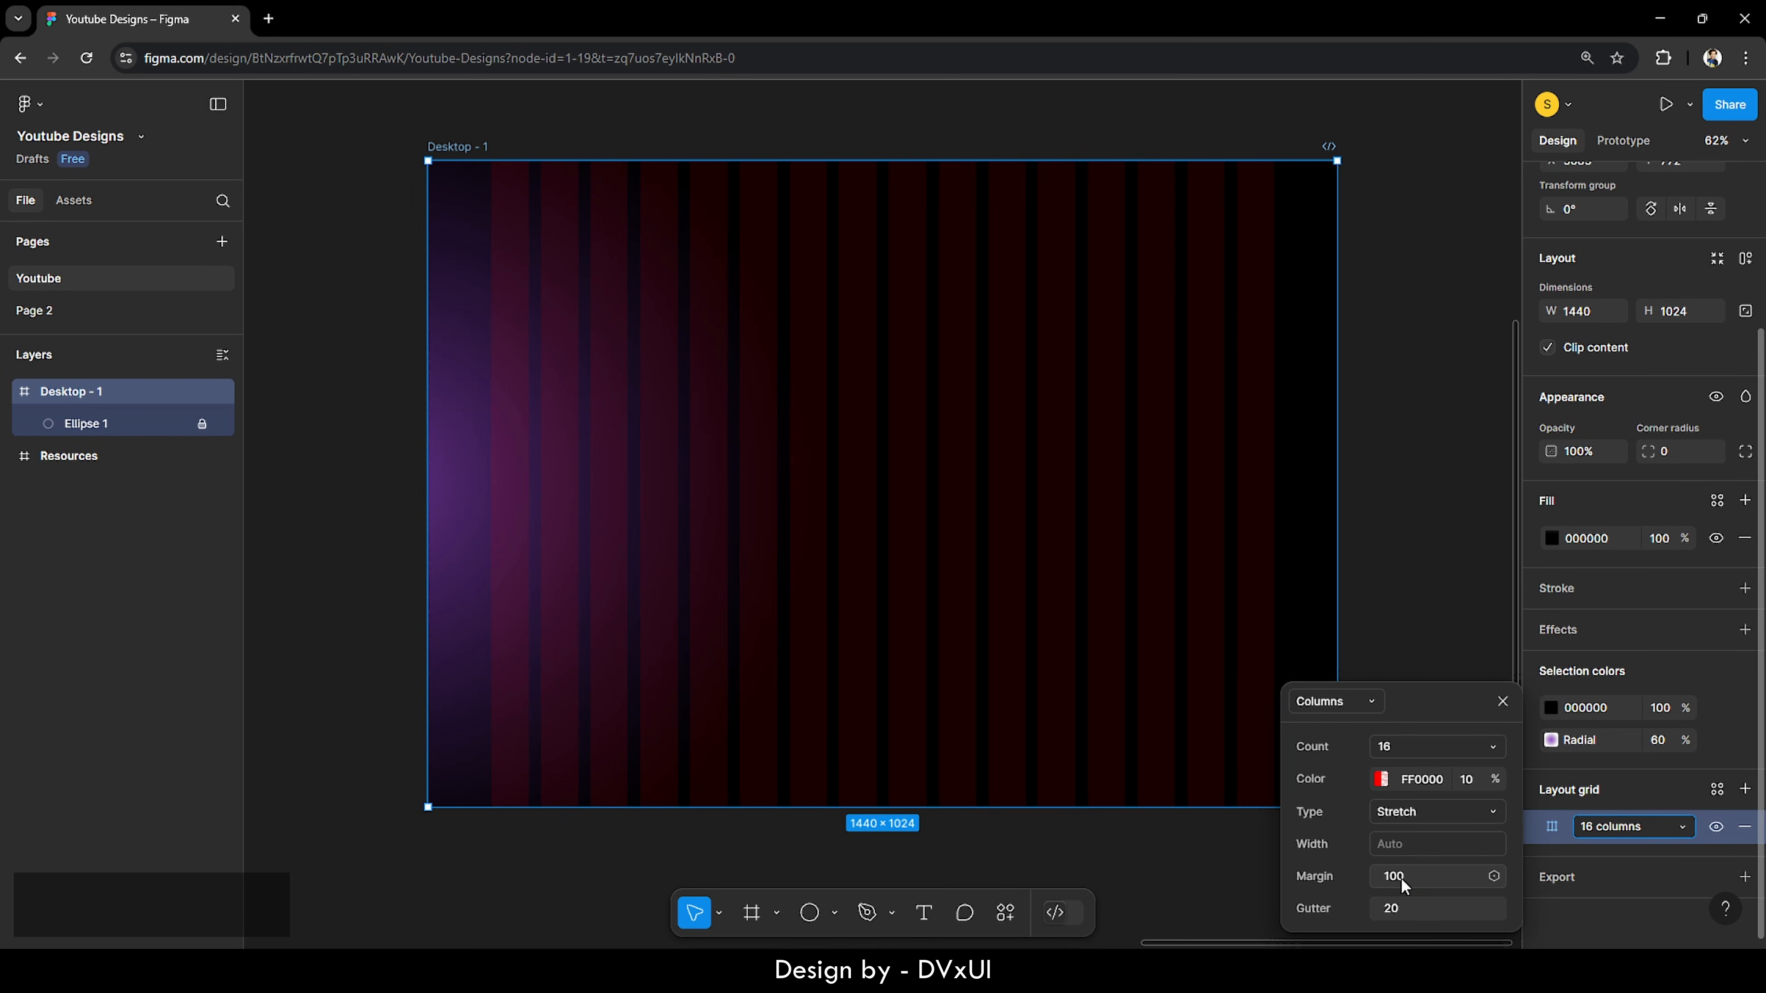
click(1390, 611)
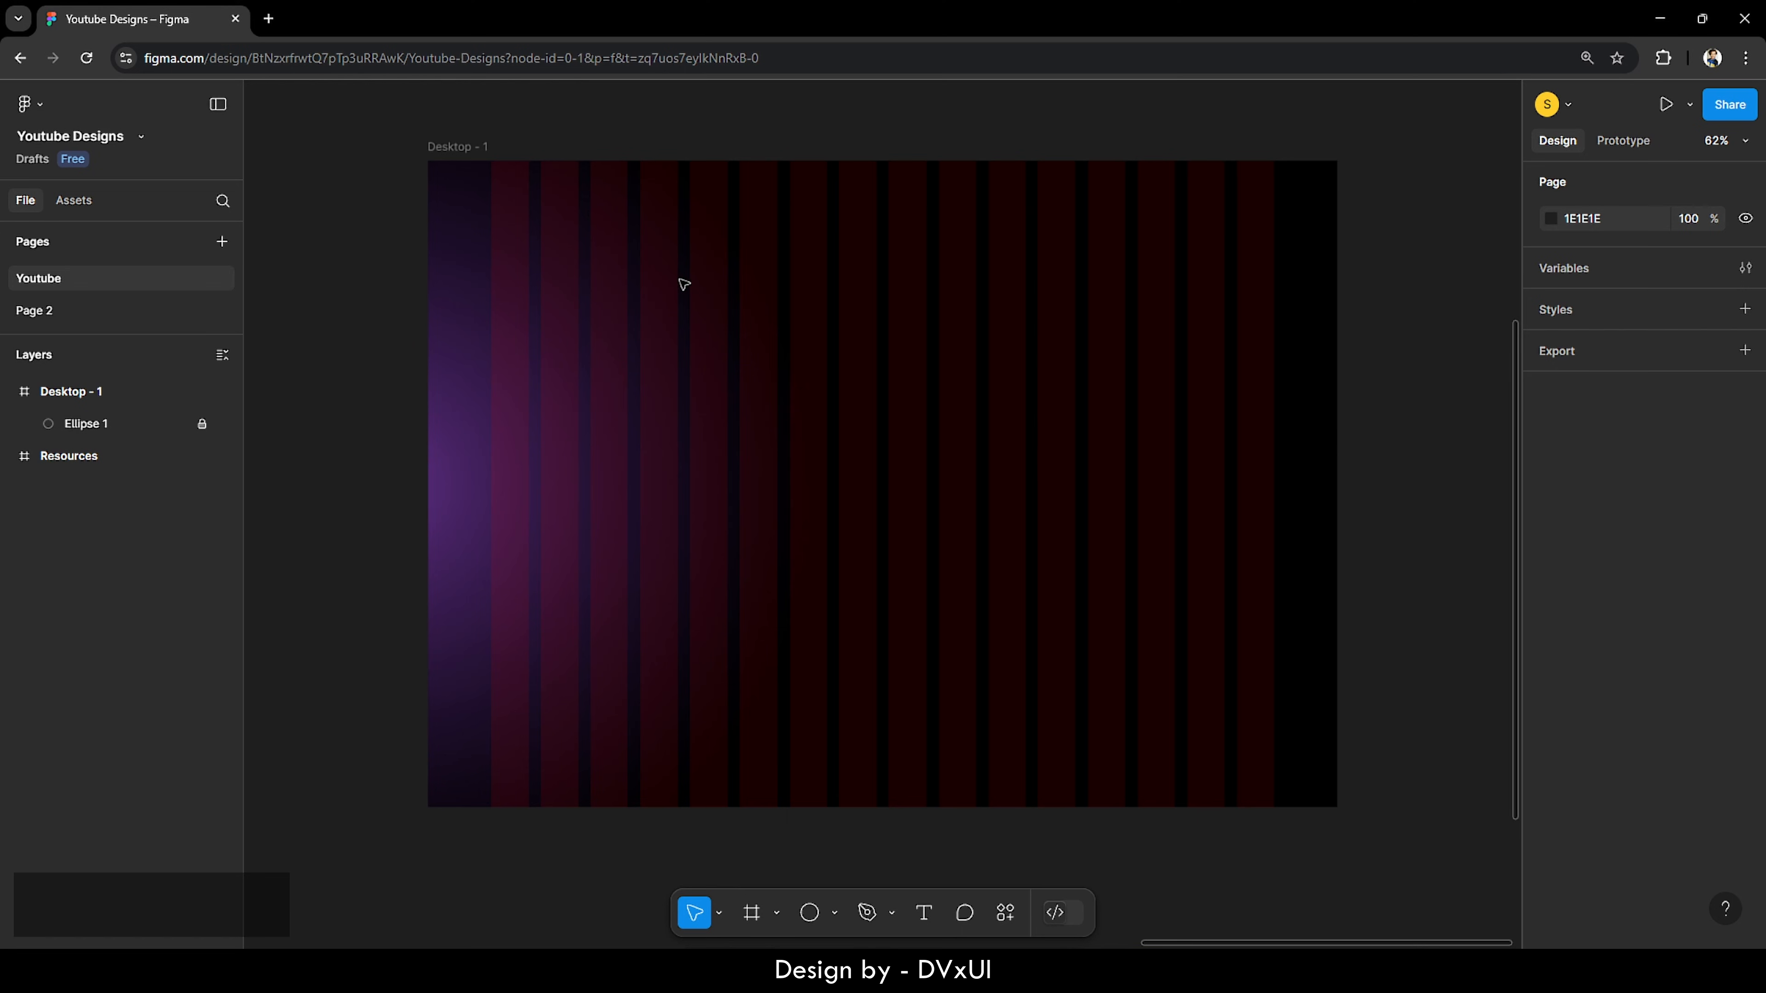
Step: Add the text "X" in the upper middle of the desktop frame and set it to Medium weight at size 56
key(t)
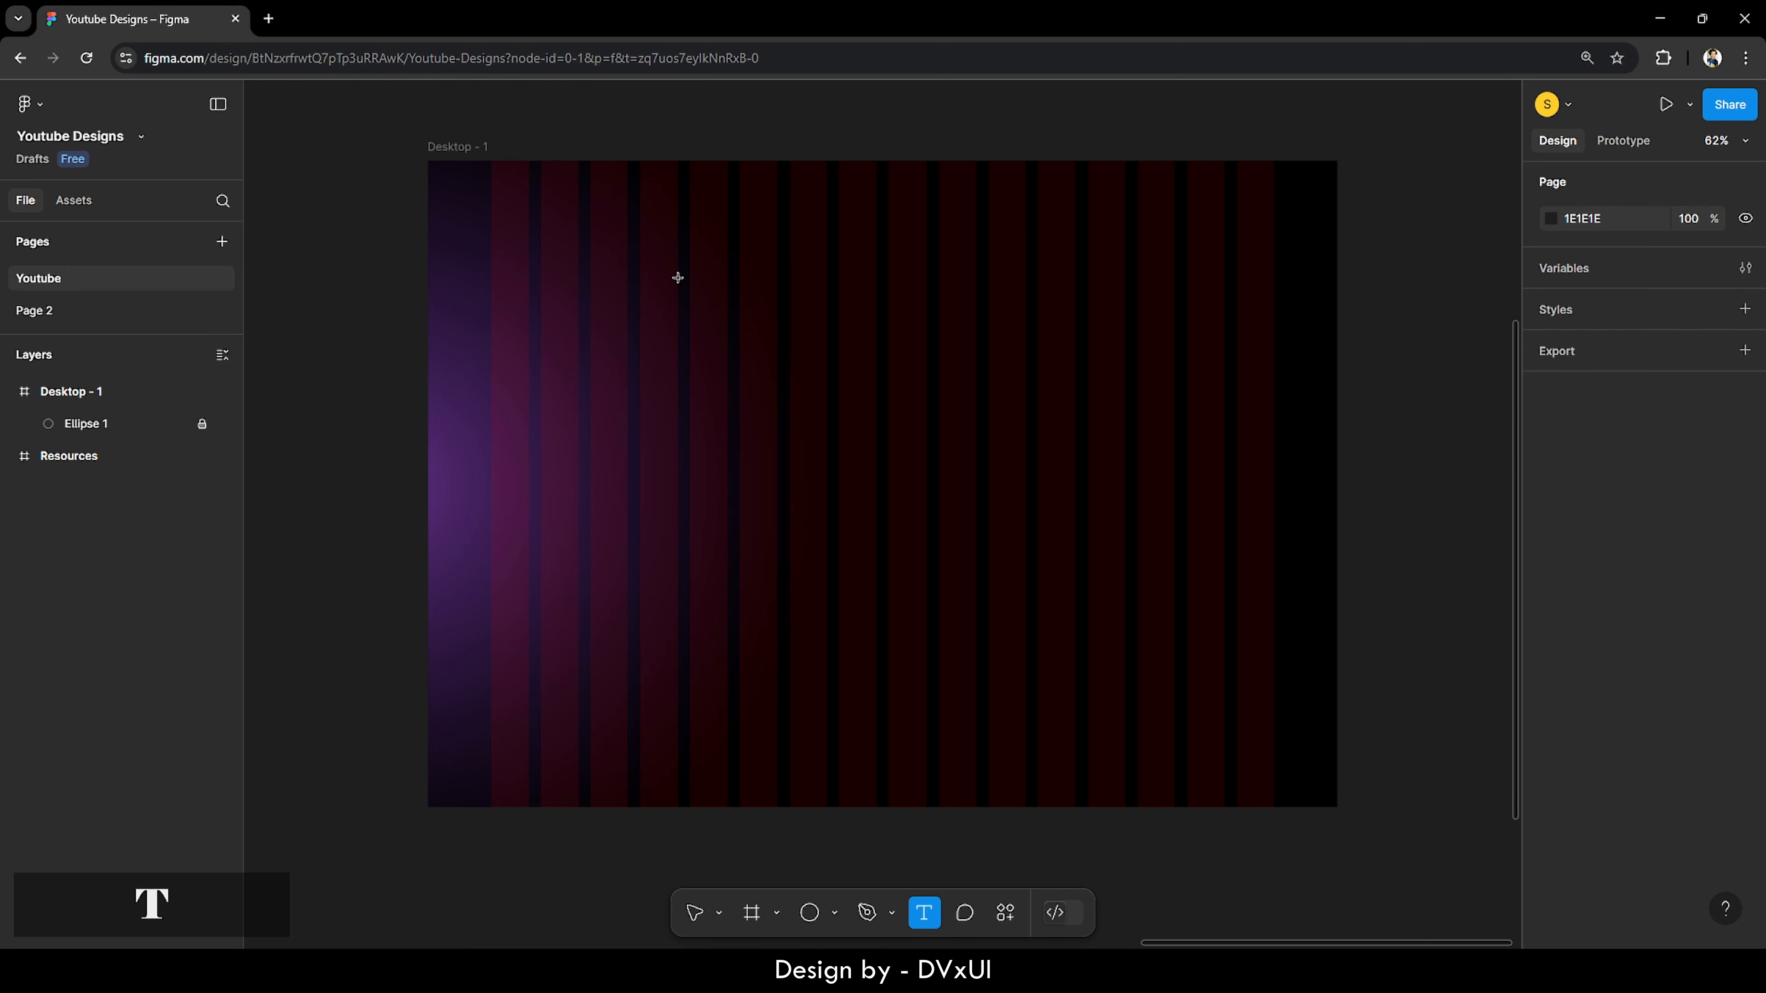
click(773, 377)
text(X)
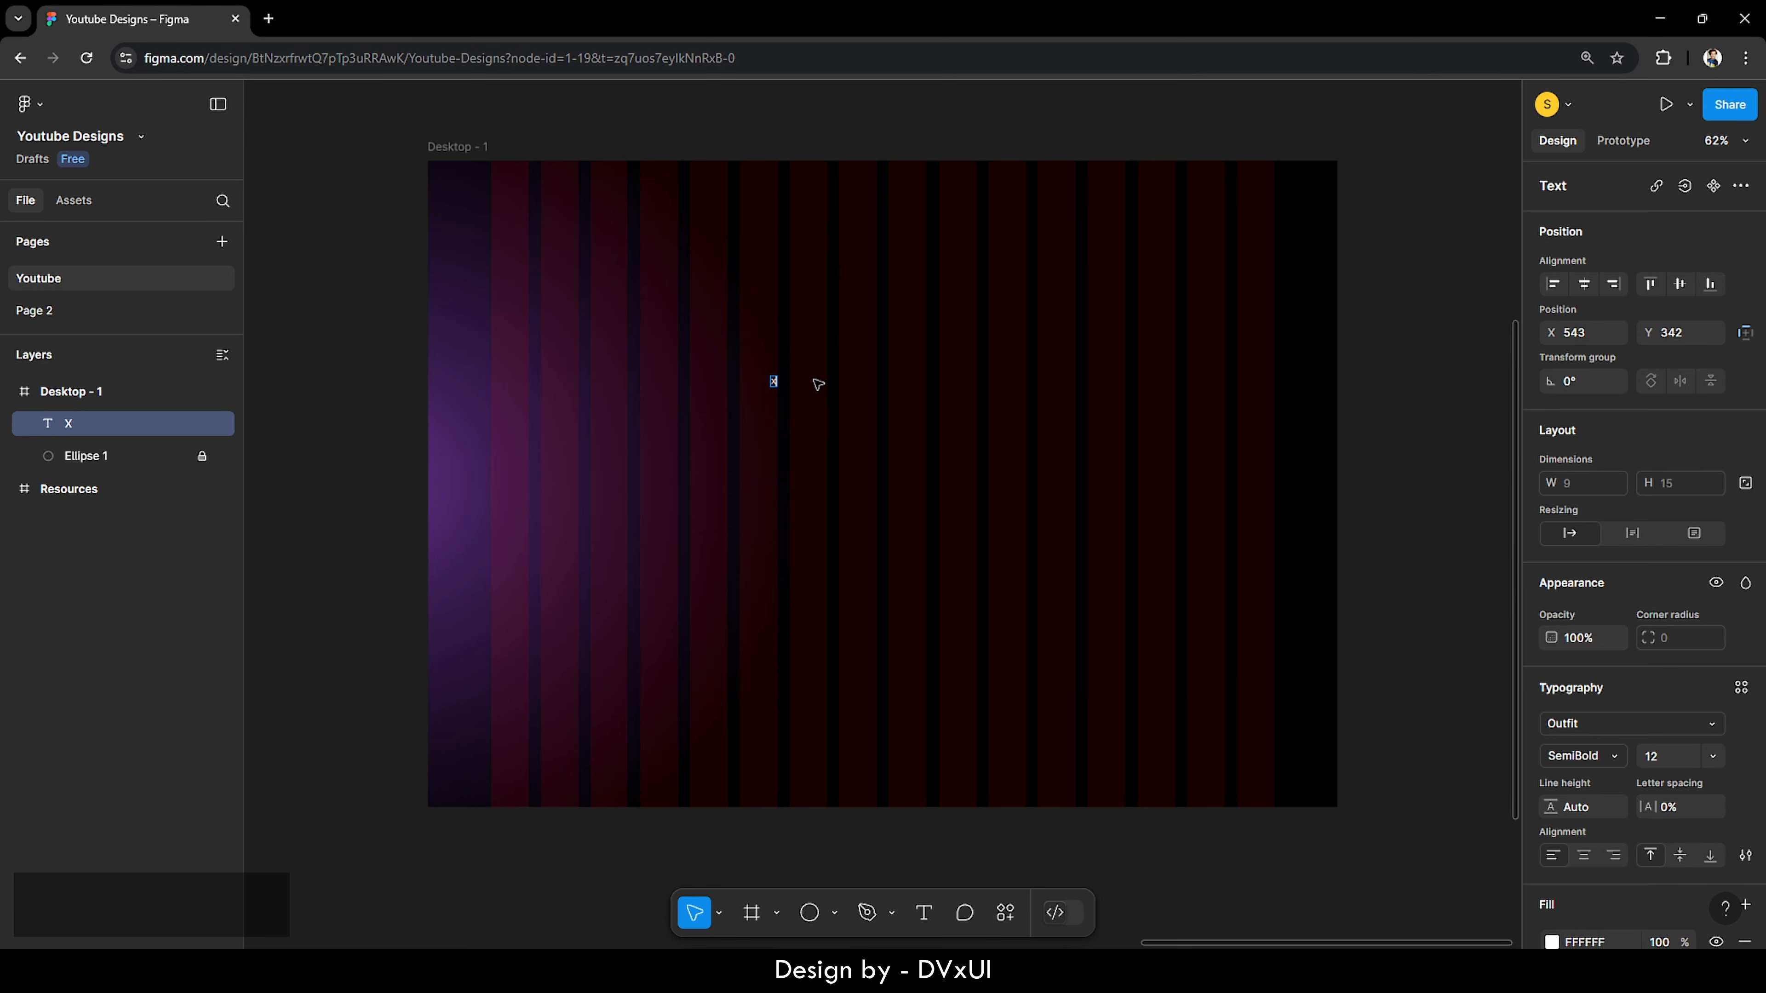
key(ctrl+a)
scroll(1571, 724, down, 1)
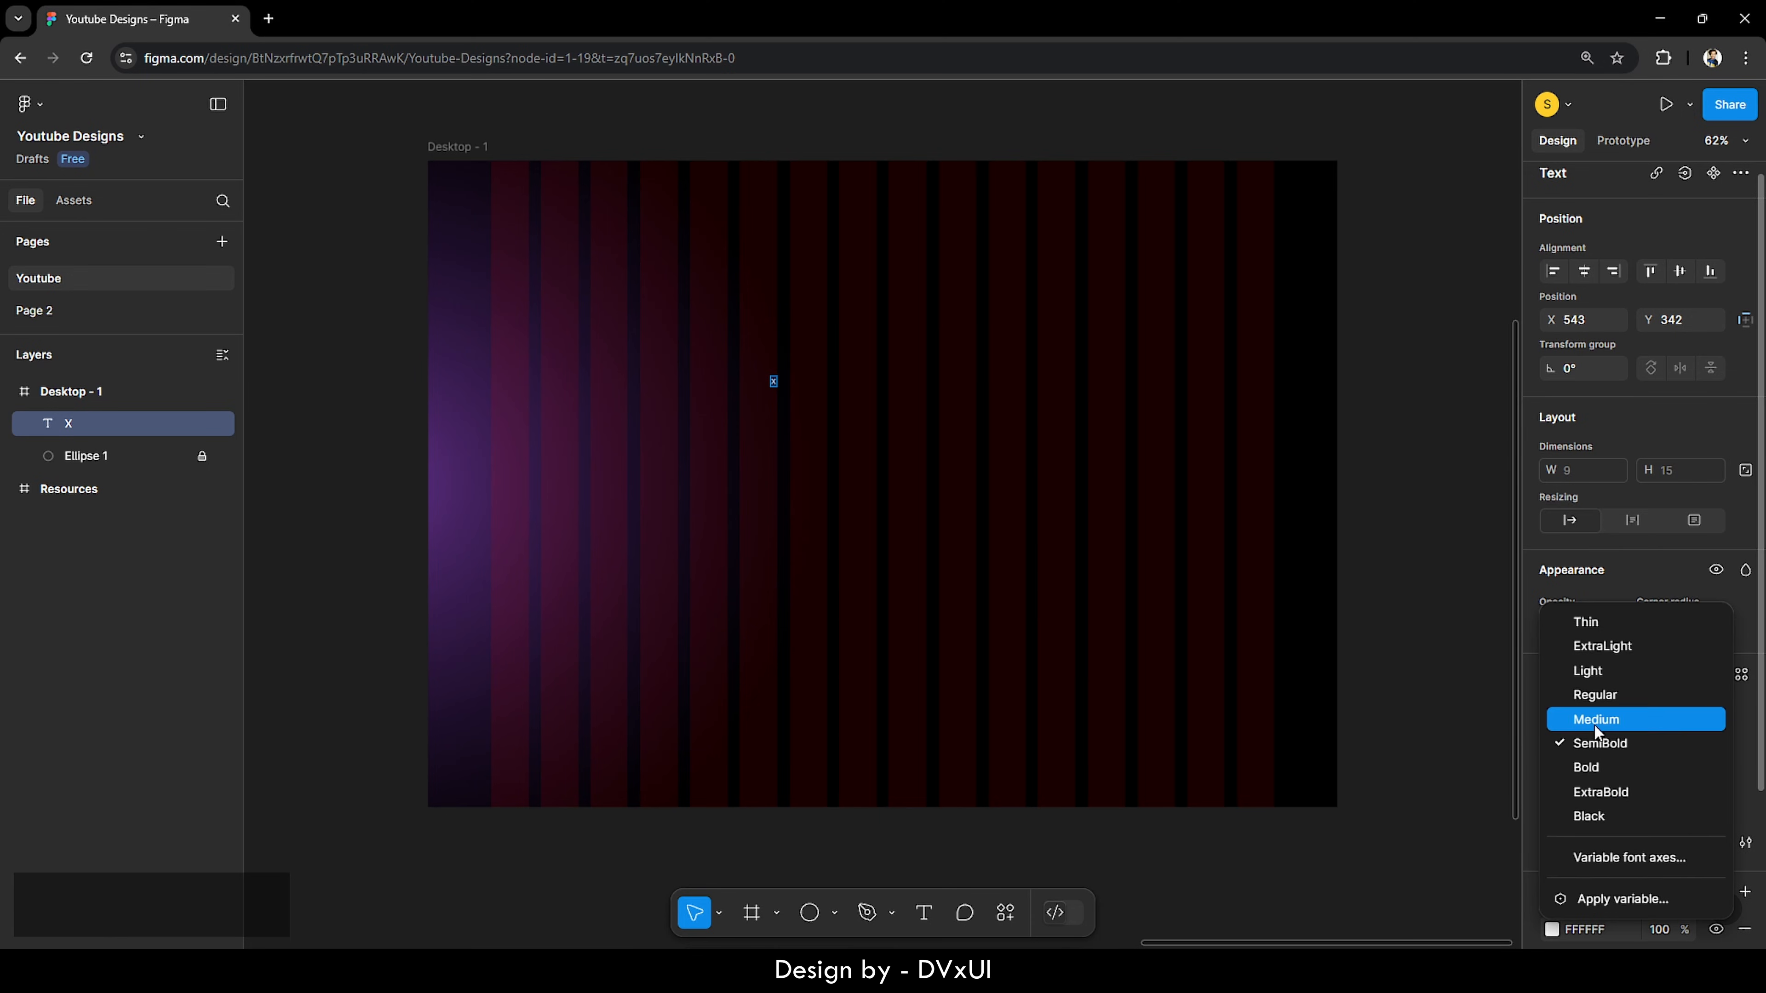
click(1593, 721)
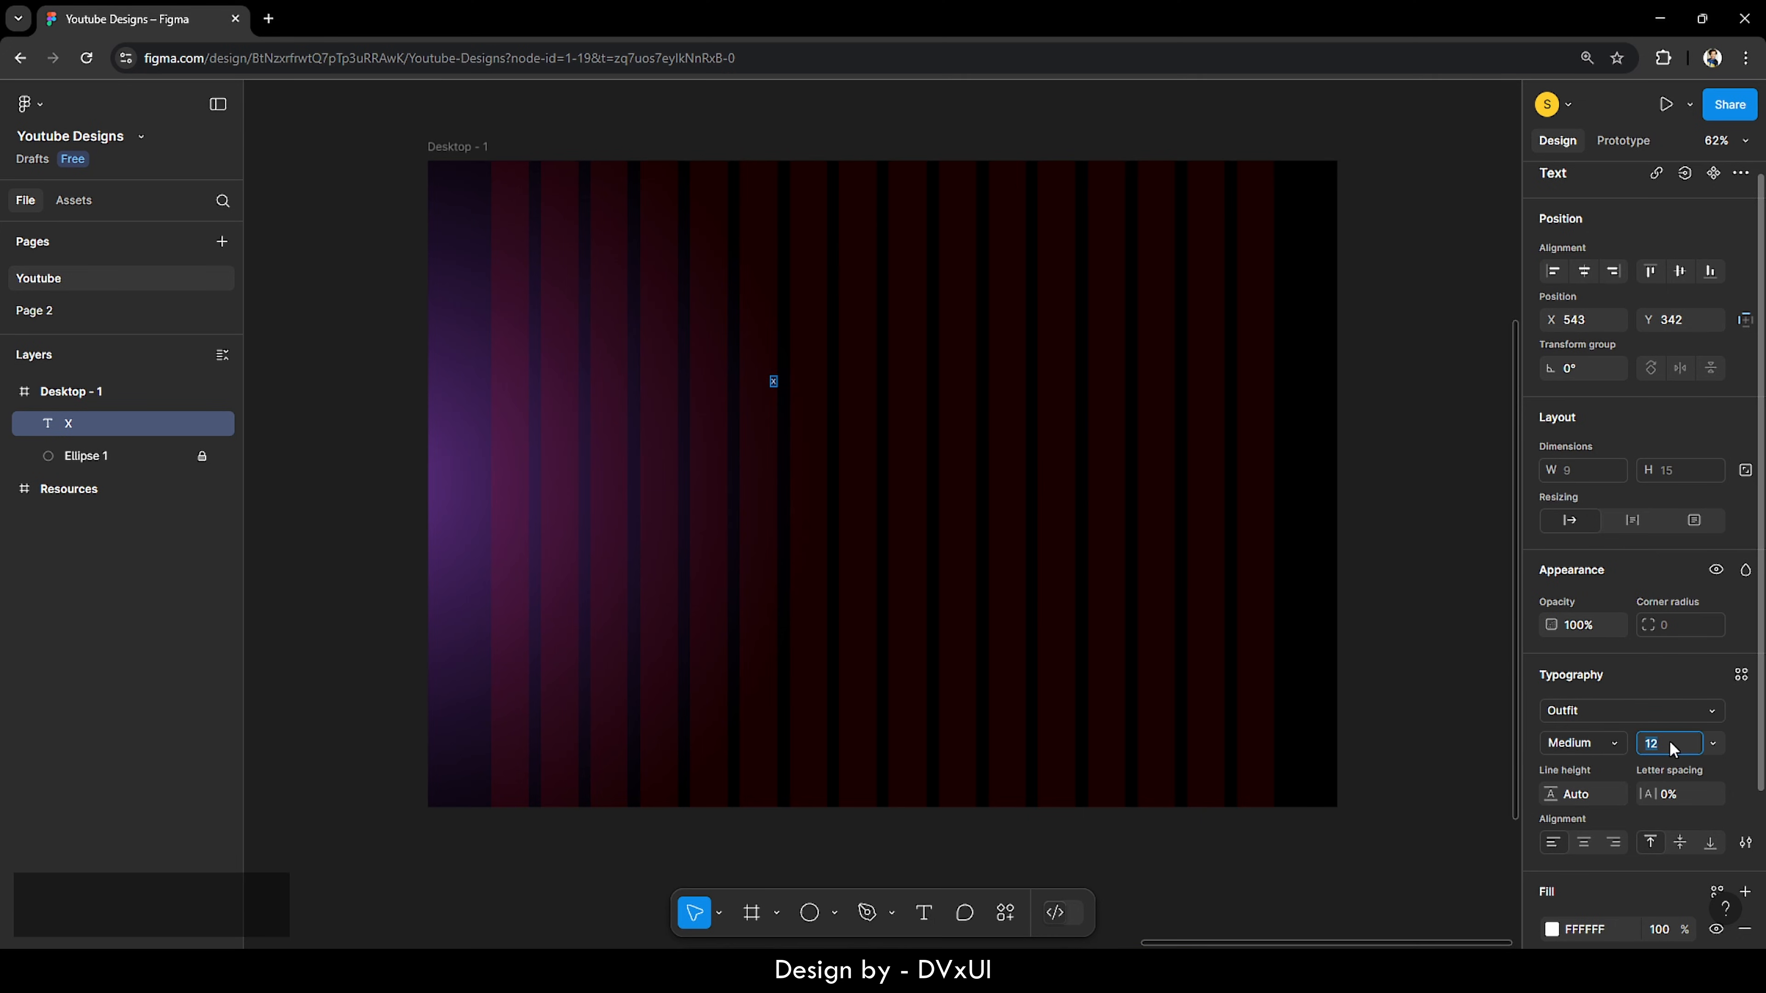
key(BackSpace)
text(56)
key(Return)
Step: Color the "X" text with the page's purple (9D4EDD)
scroll(1612, 854, down, 3)
click(1551, 833)
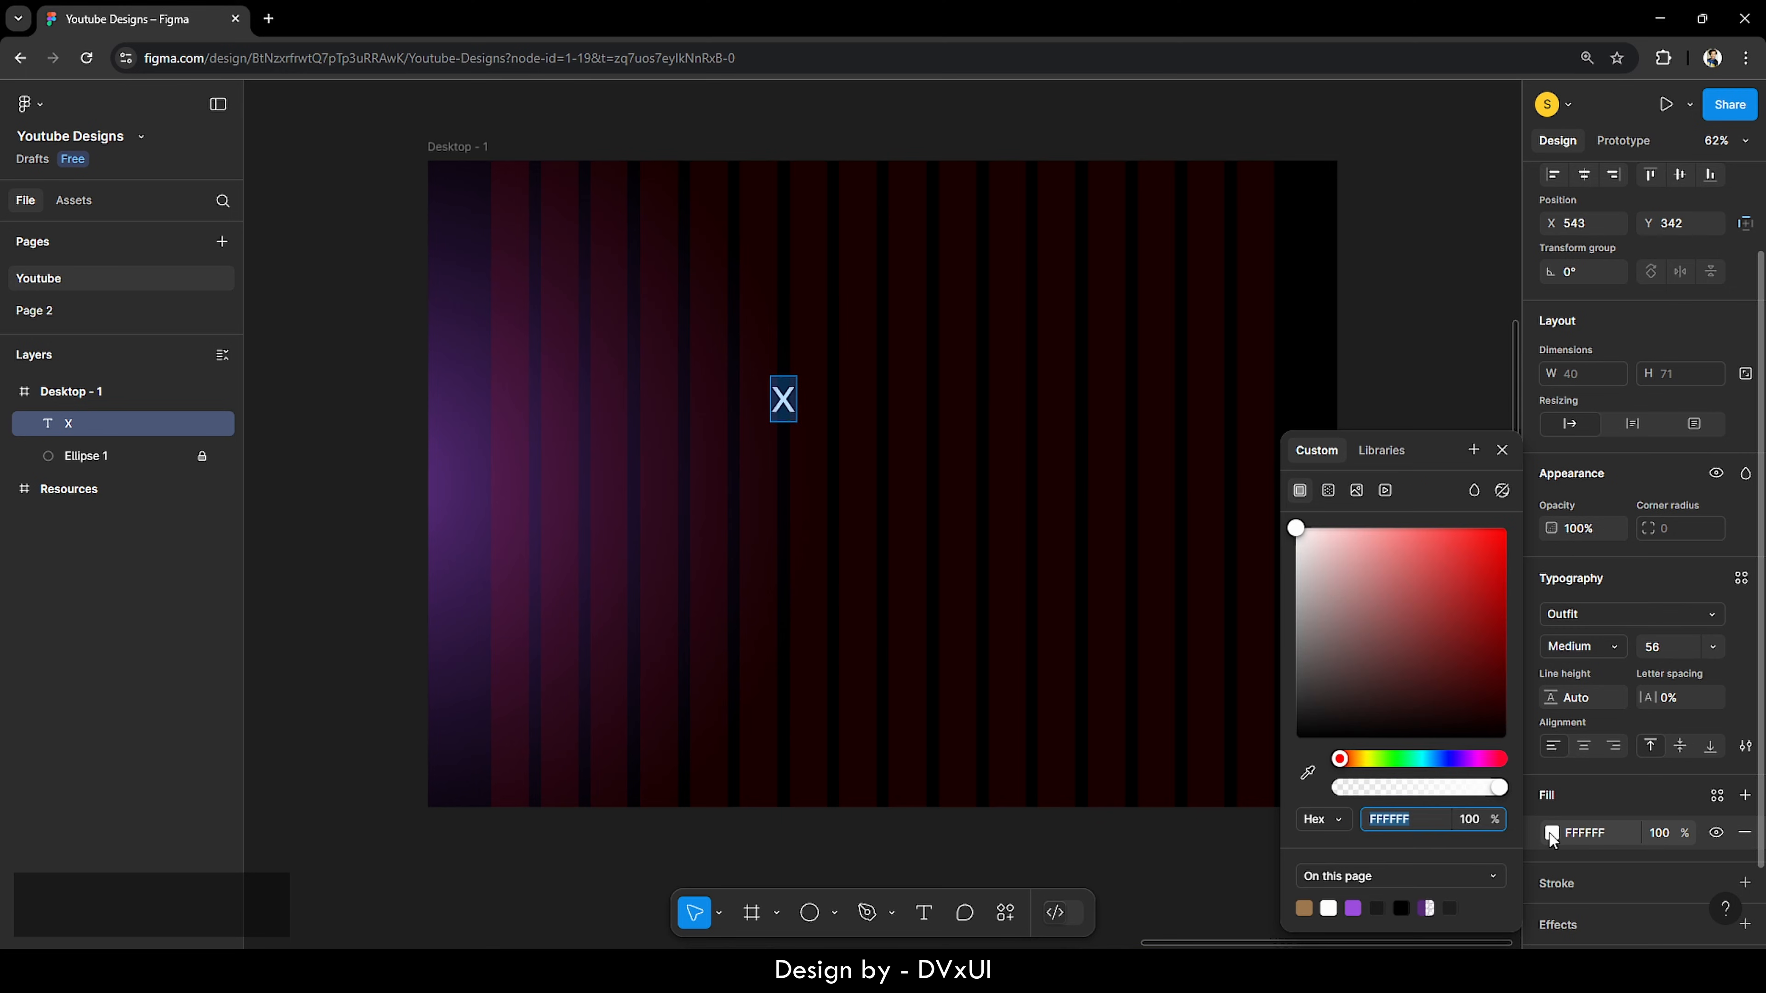
click(1353, 908)
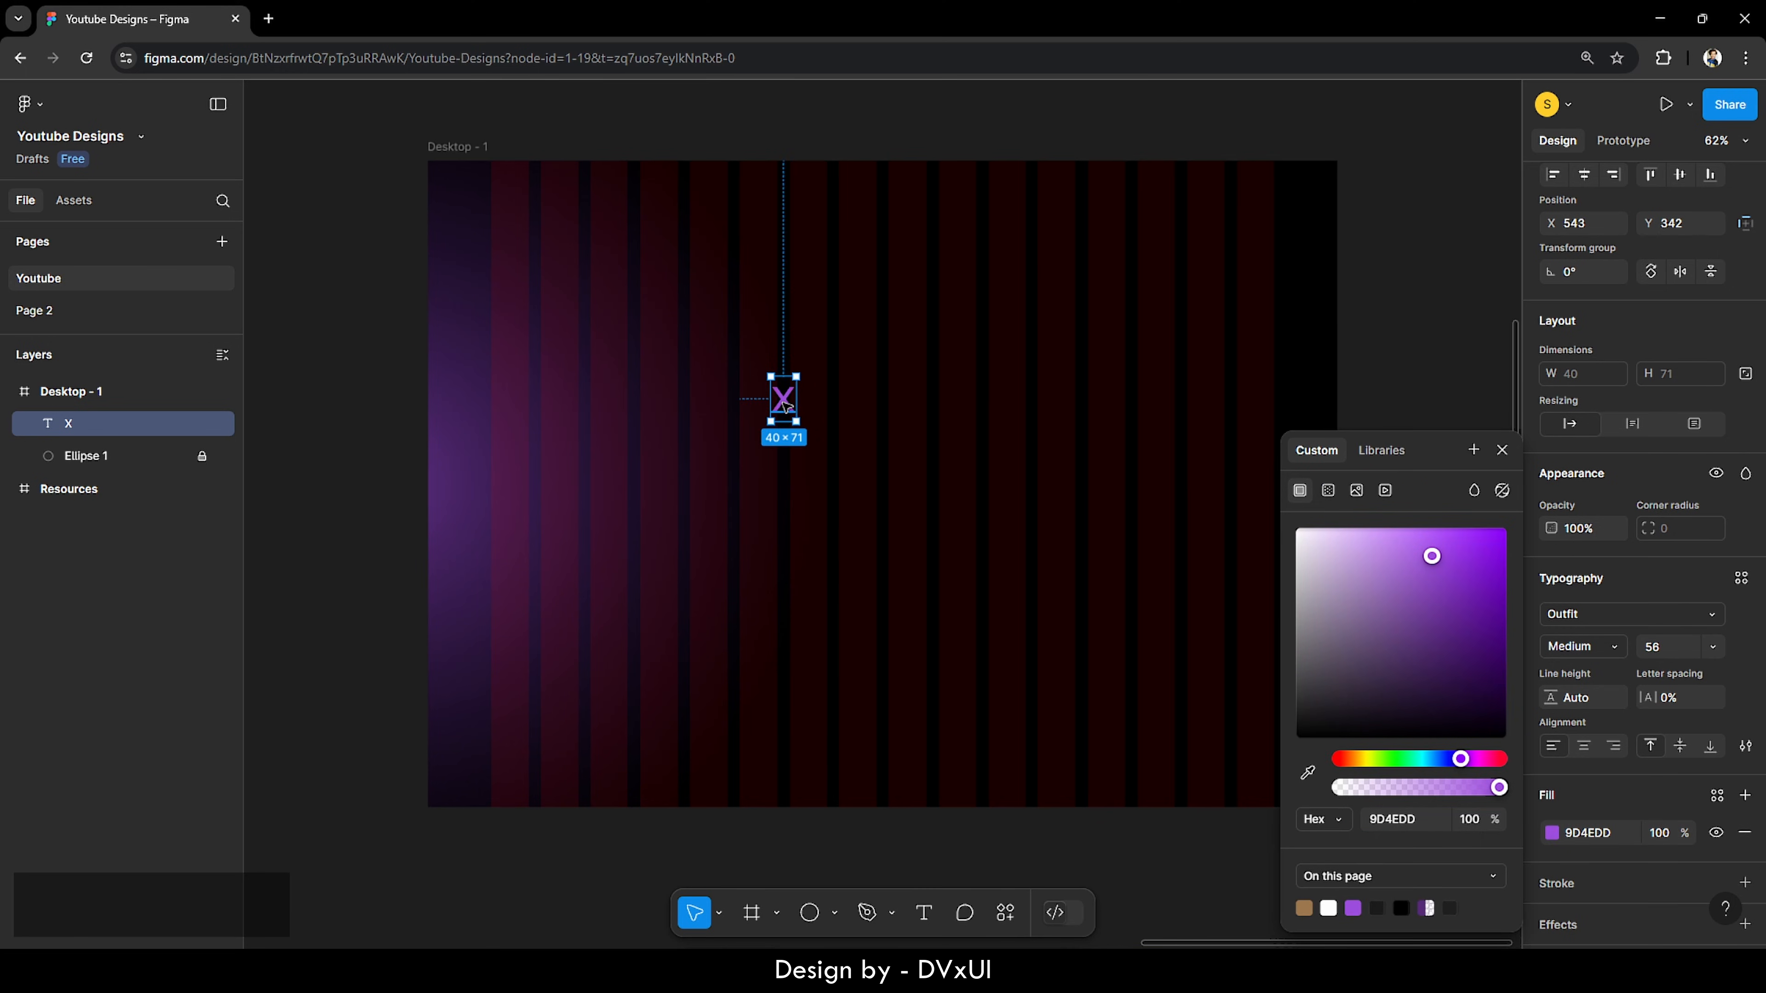
Step: Duplicate the "X" text, place the copy directly to its right and change its wording to "Zone"
key(ctrl+v)
drag(783, 407, 808, 407)
double_click(808, 407)
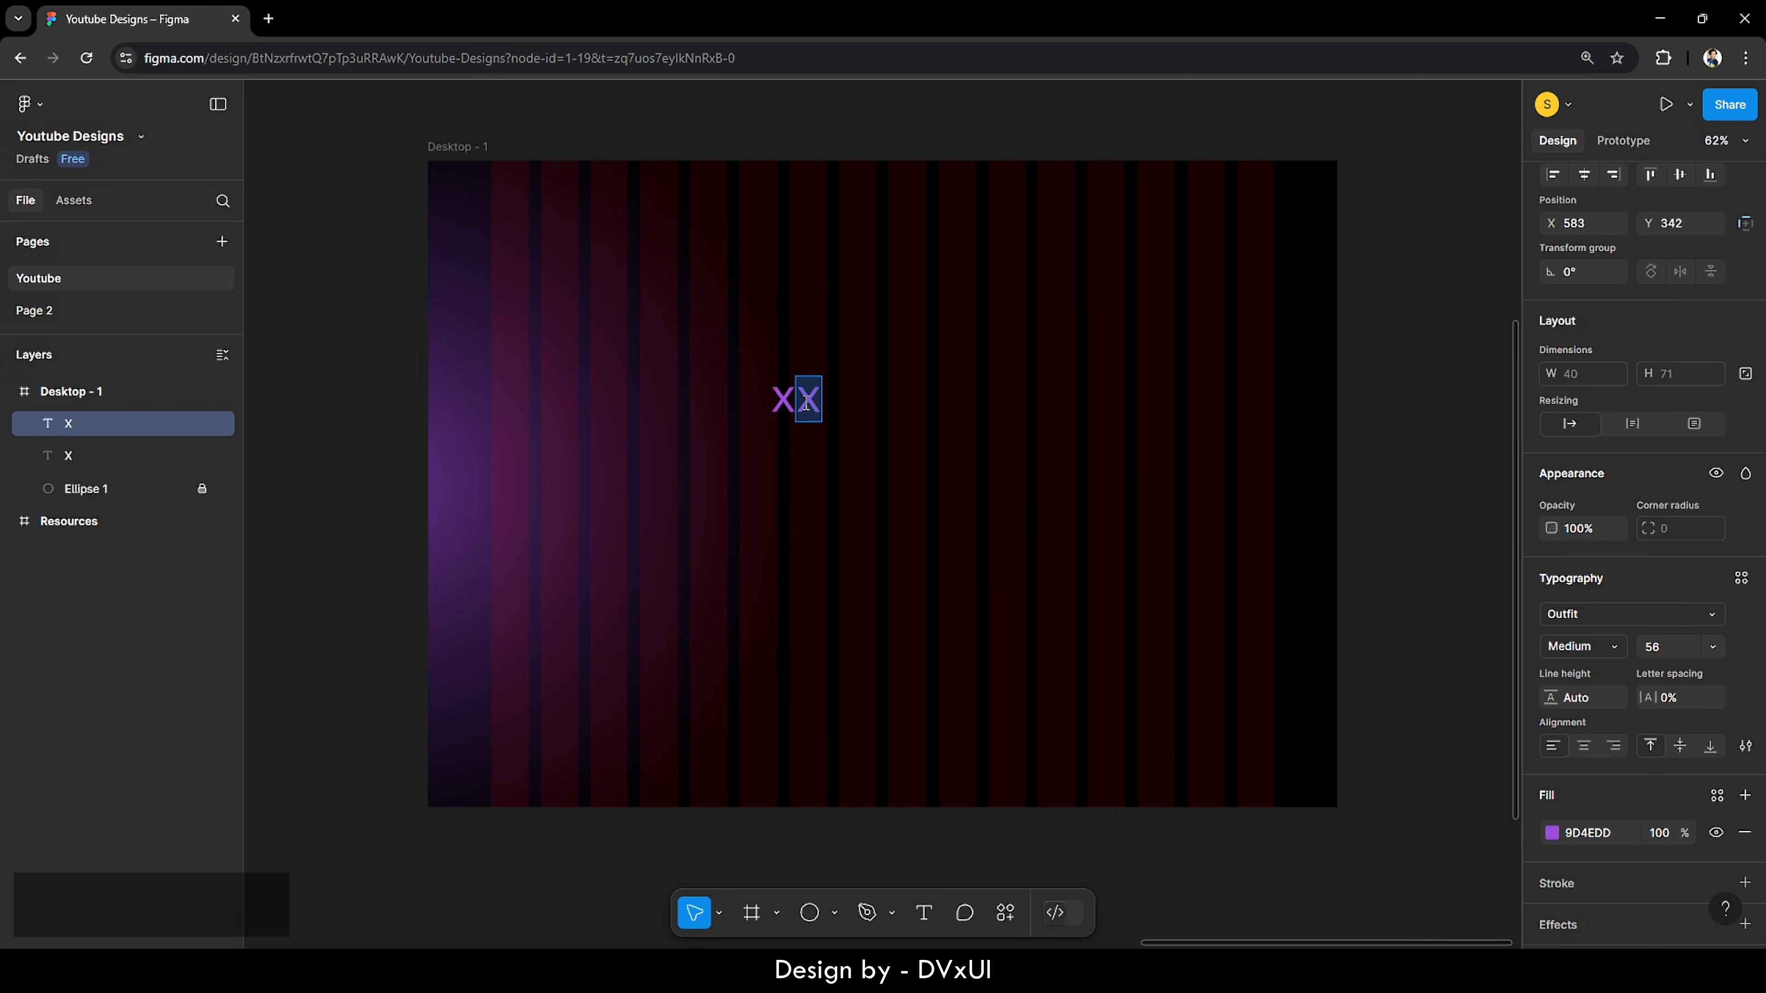
key(BackSpace)
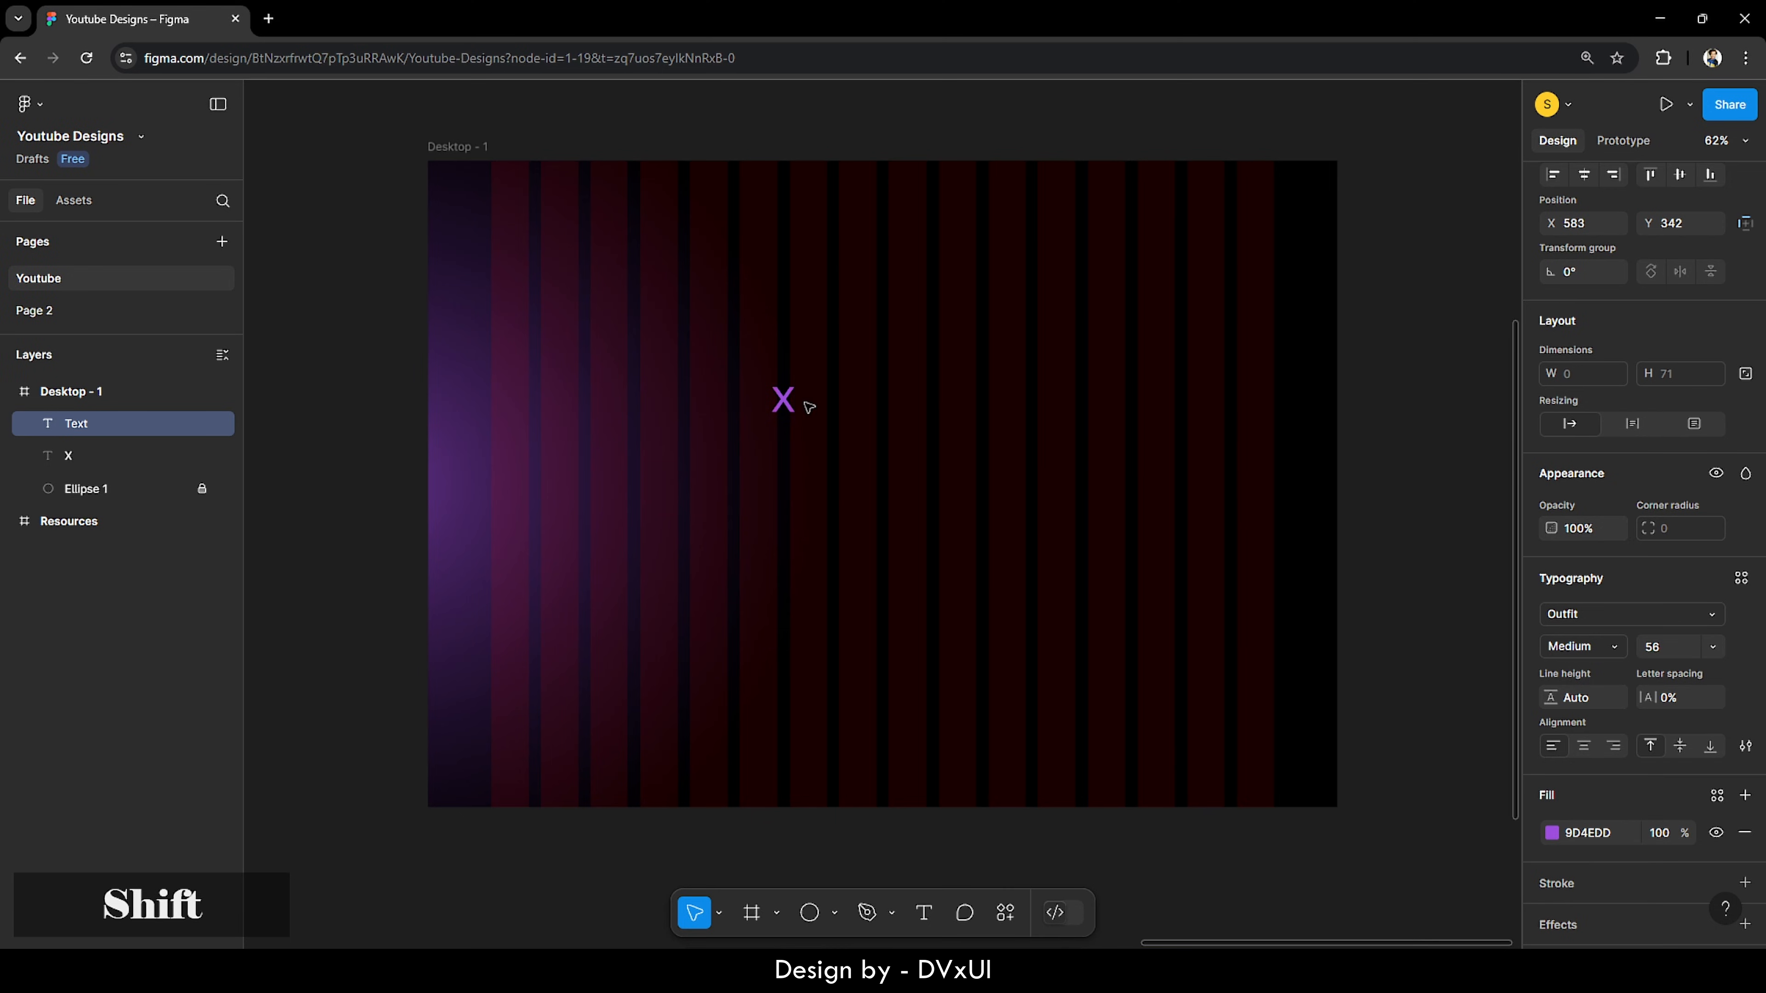
text(Zone)
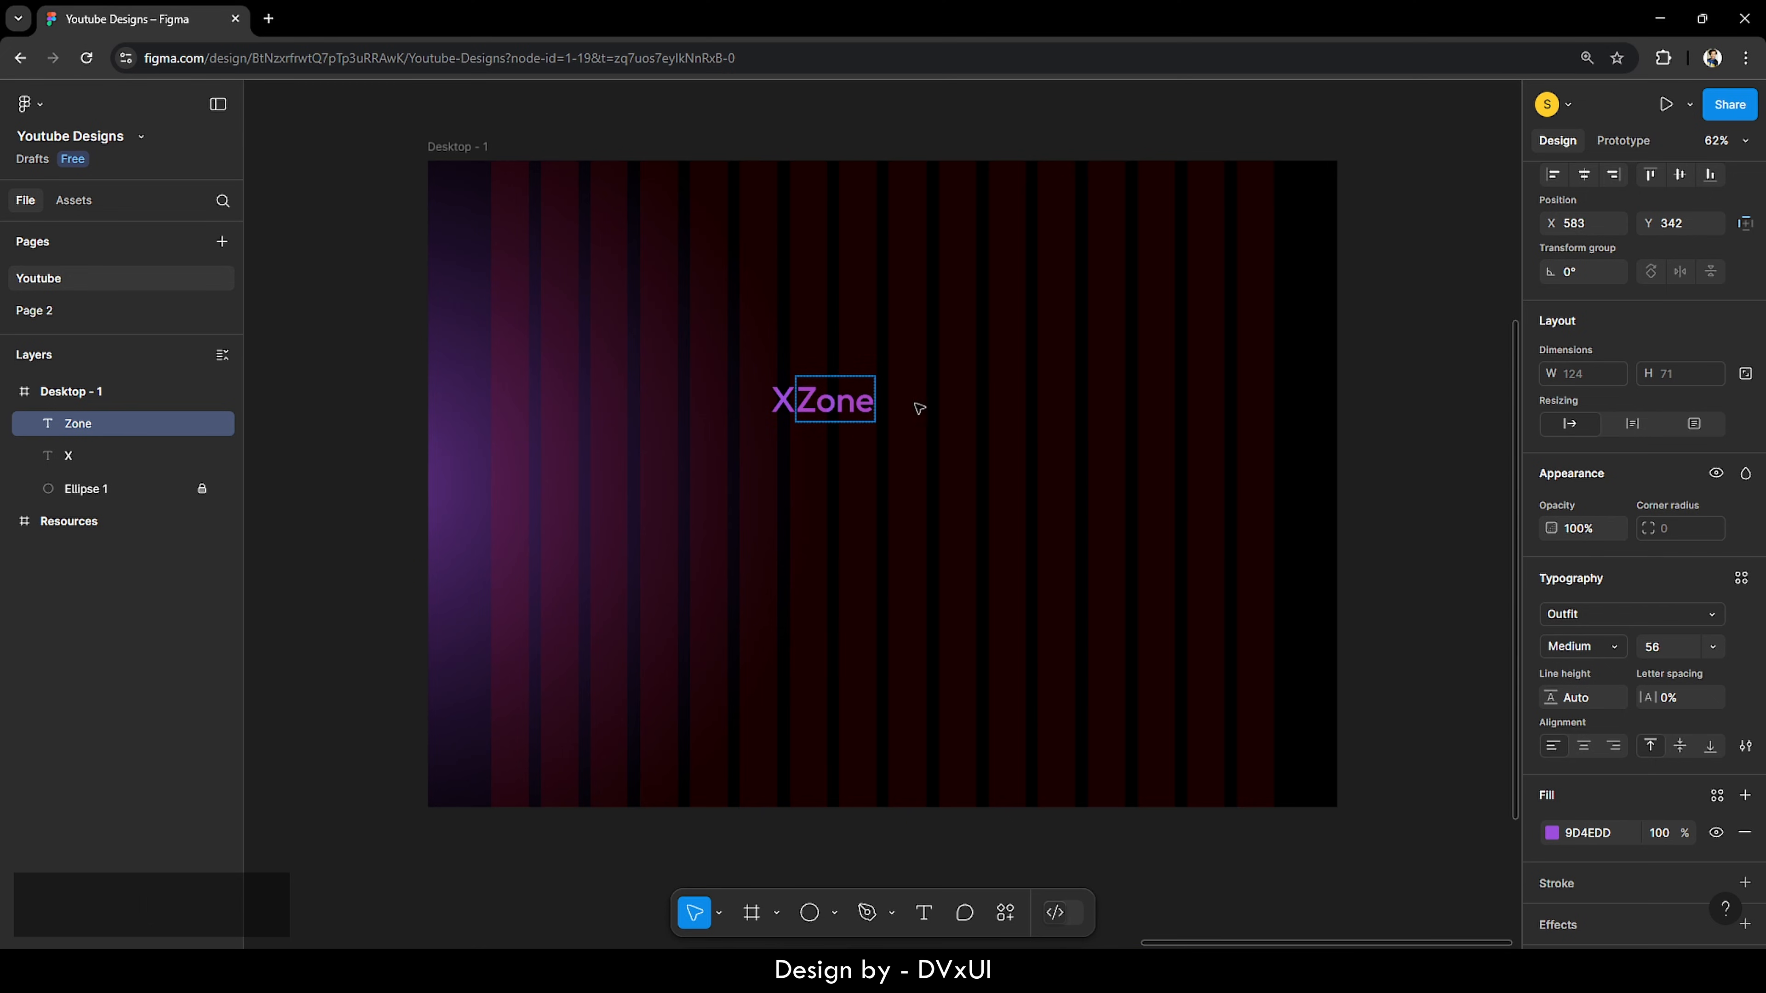
key(Escape)
key(Escape)
Step: Set the font size of the "Zone" text to 32
click(824, 411)
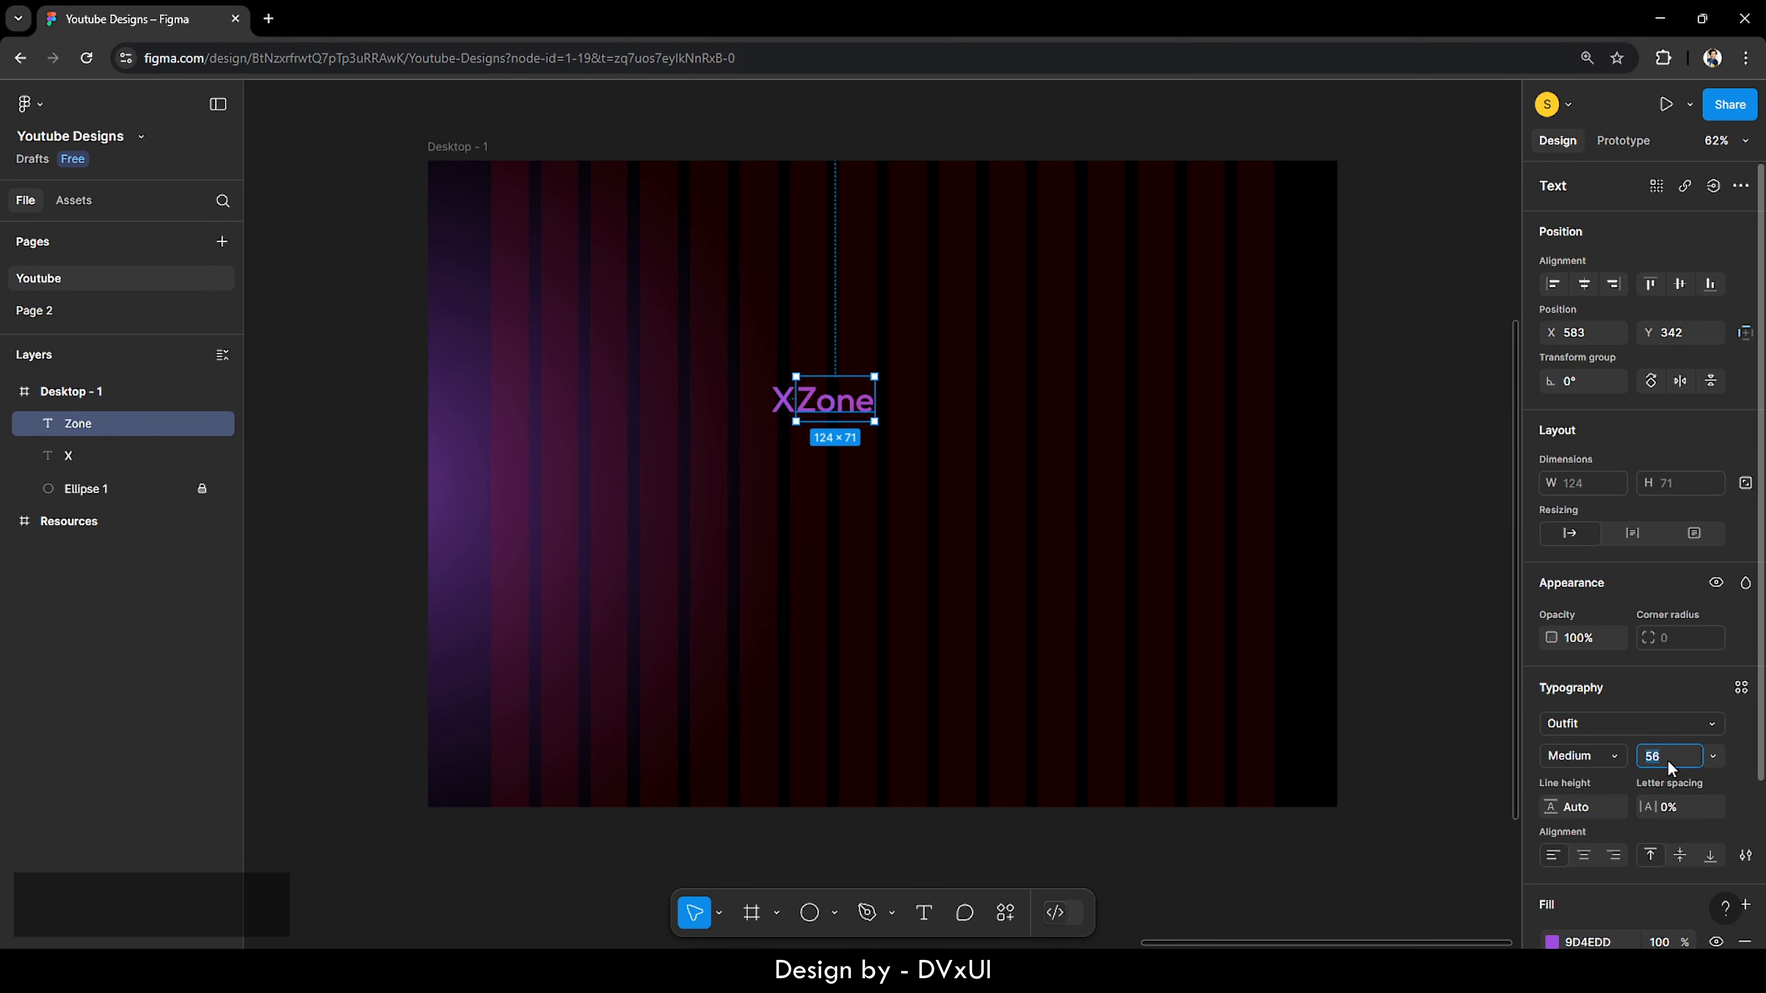
text(32)
key(Return)
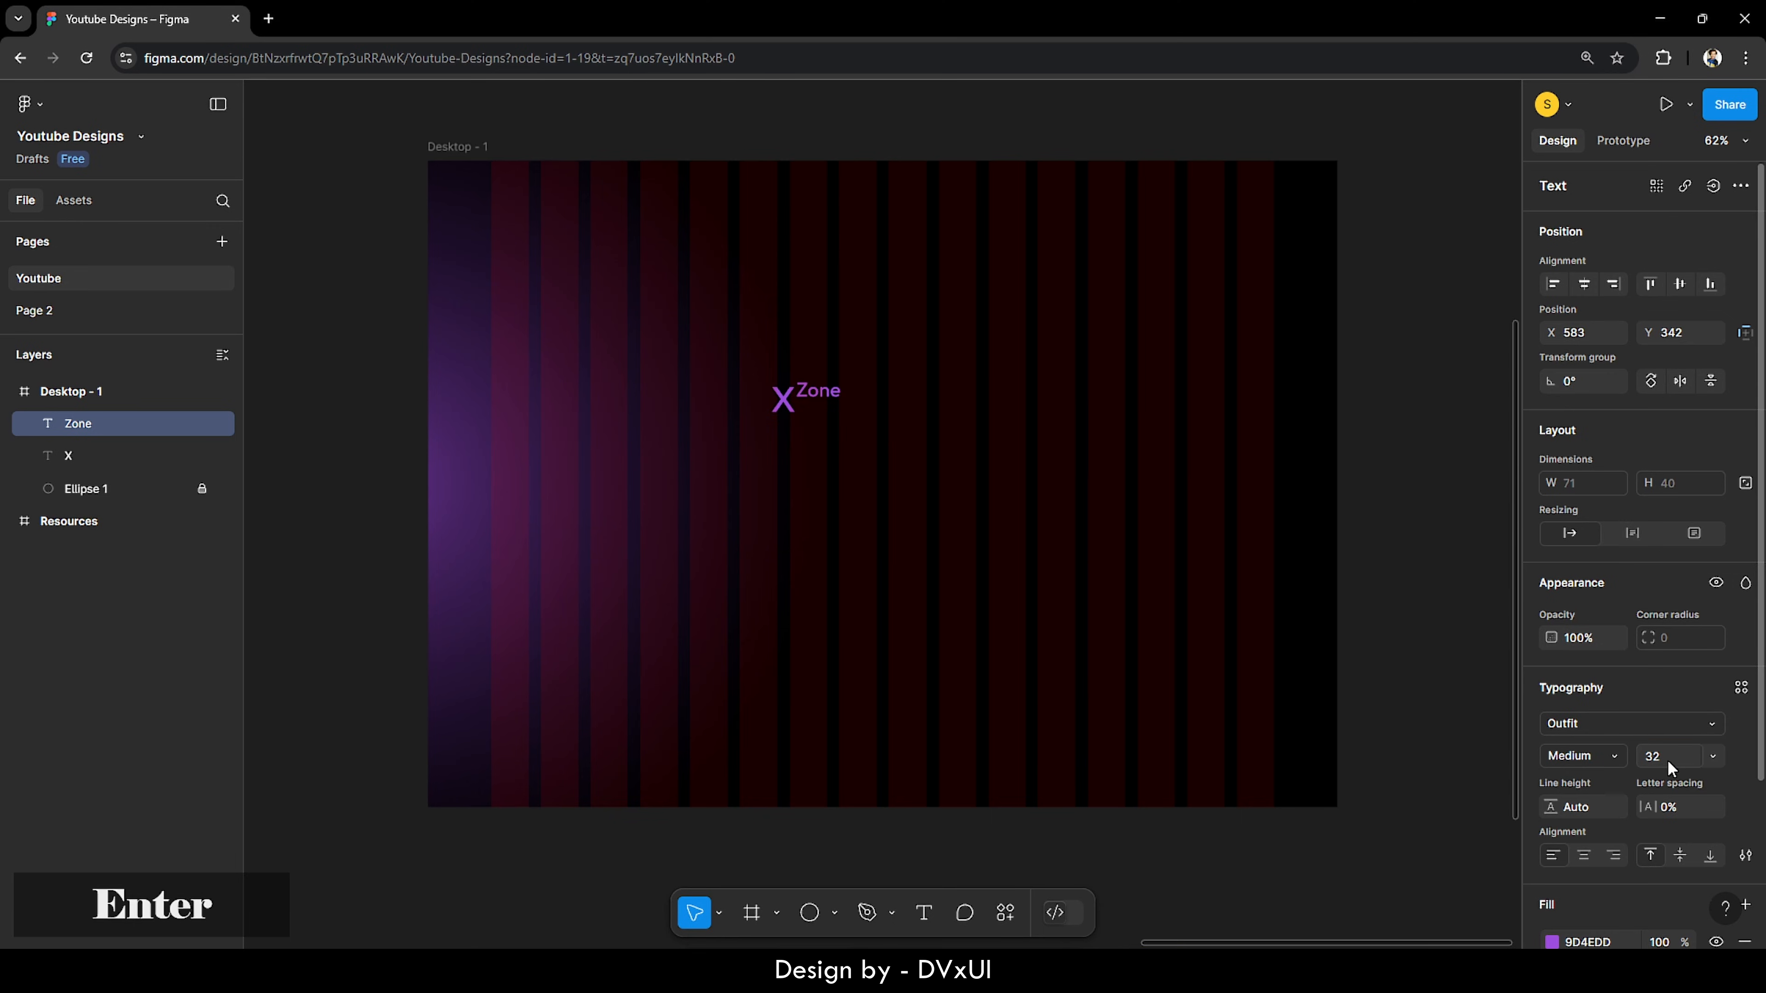
Step: Try to wrap the "X" and "Zone" texts in a horizontal auto layout with bottom-center alignment
shift+click(775, 396)
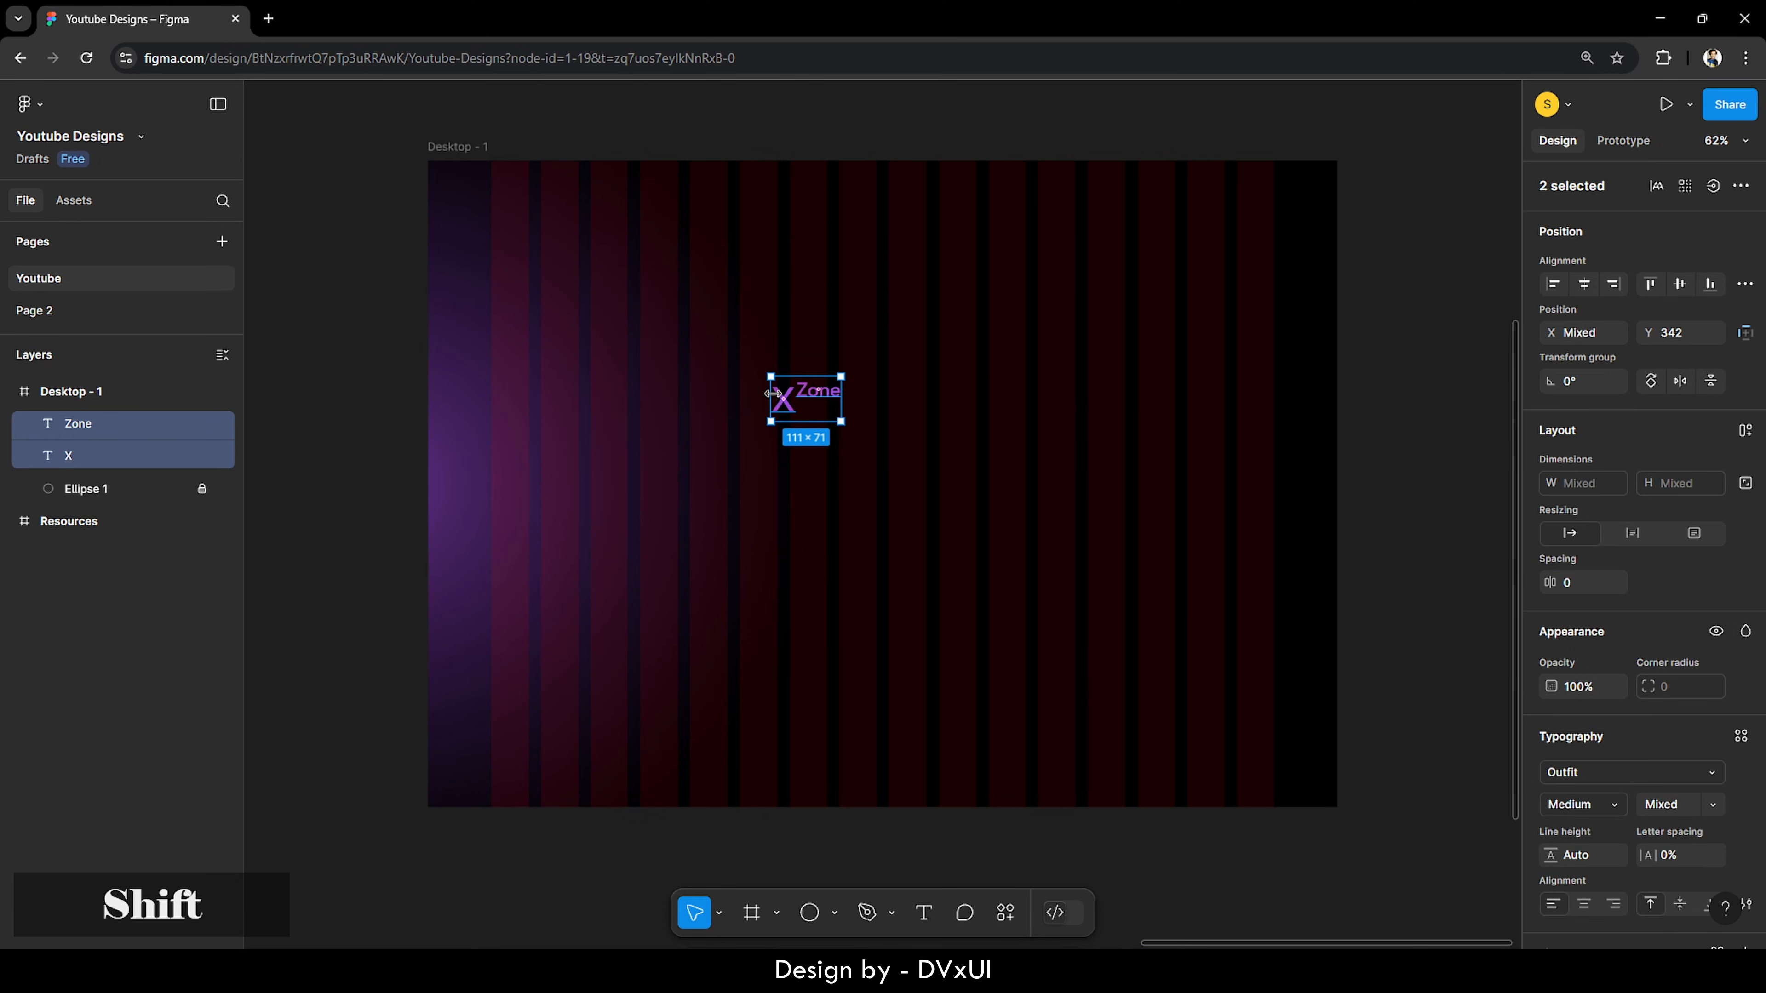
click(1746, 432)
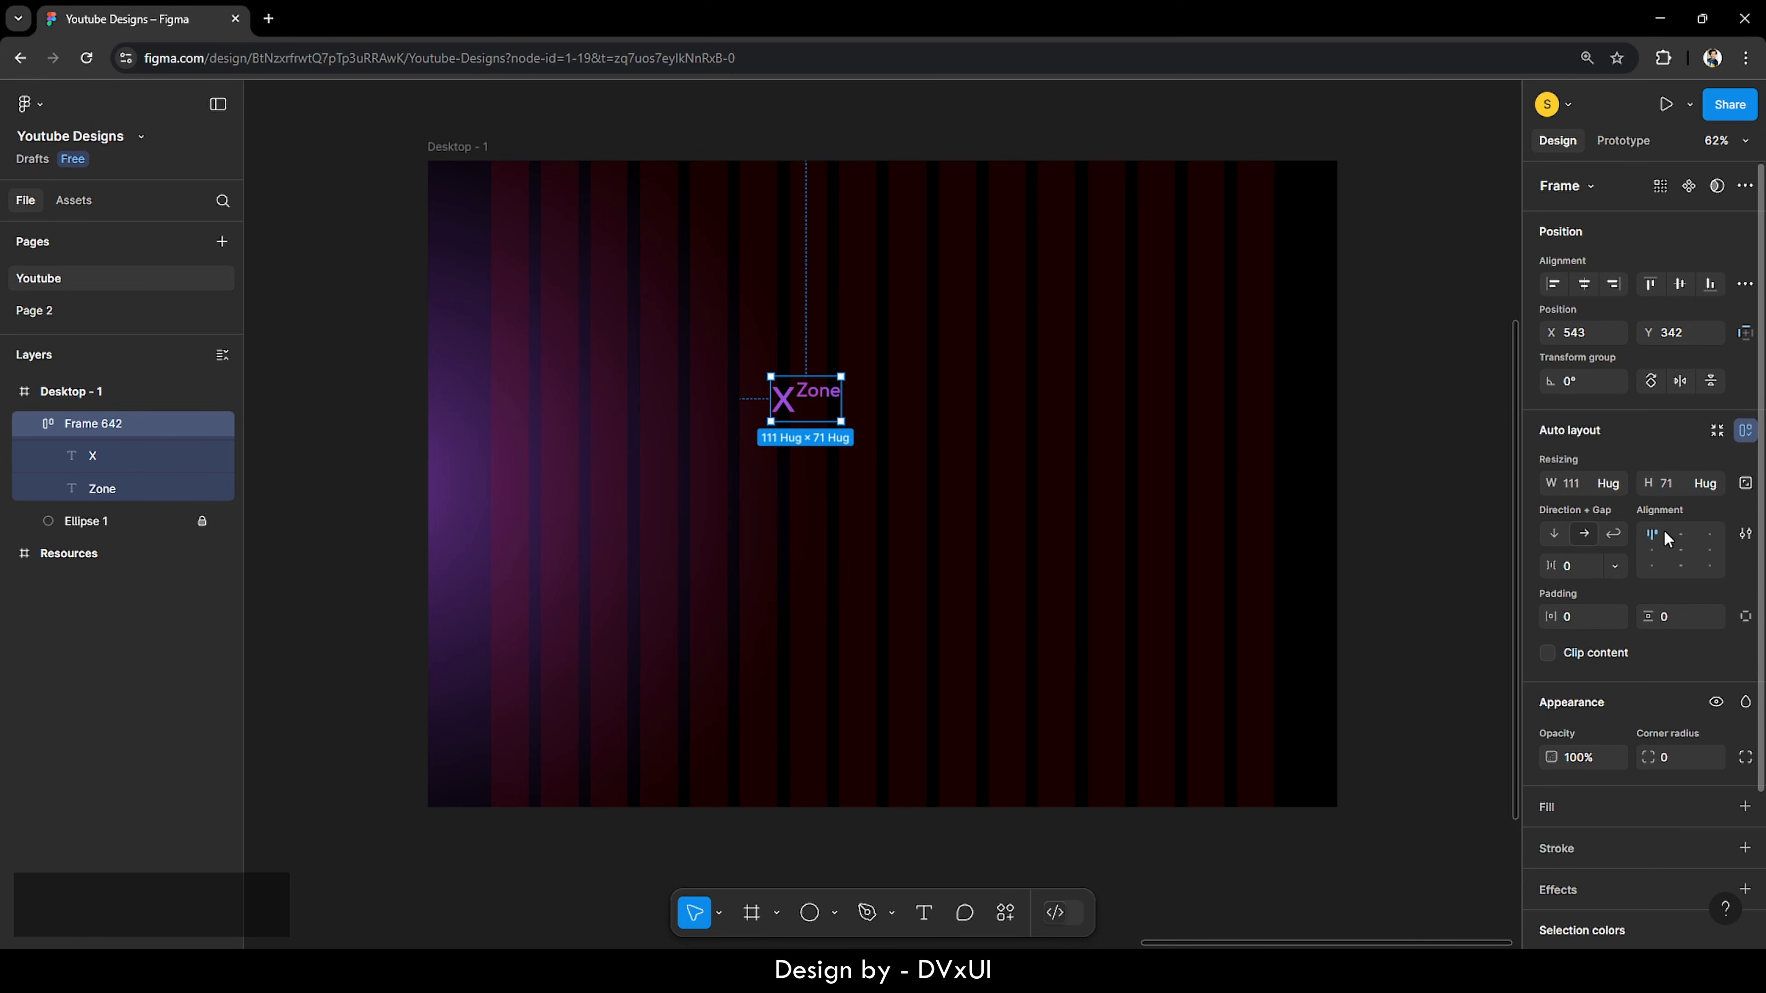
click(1680, 565)
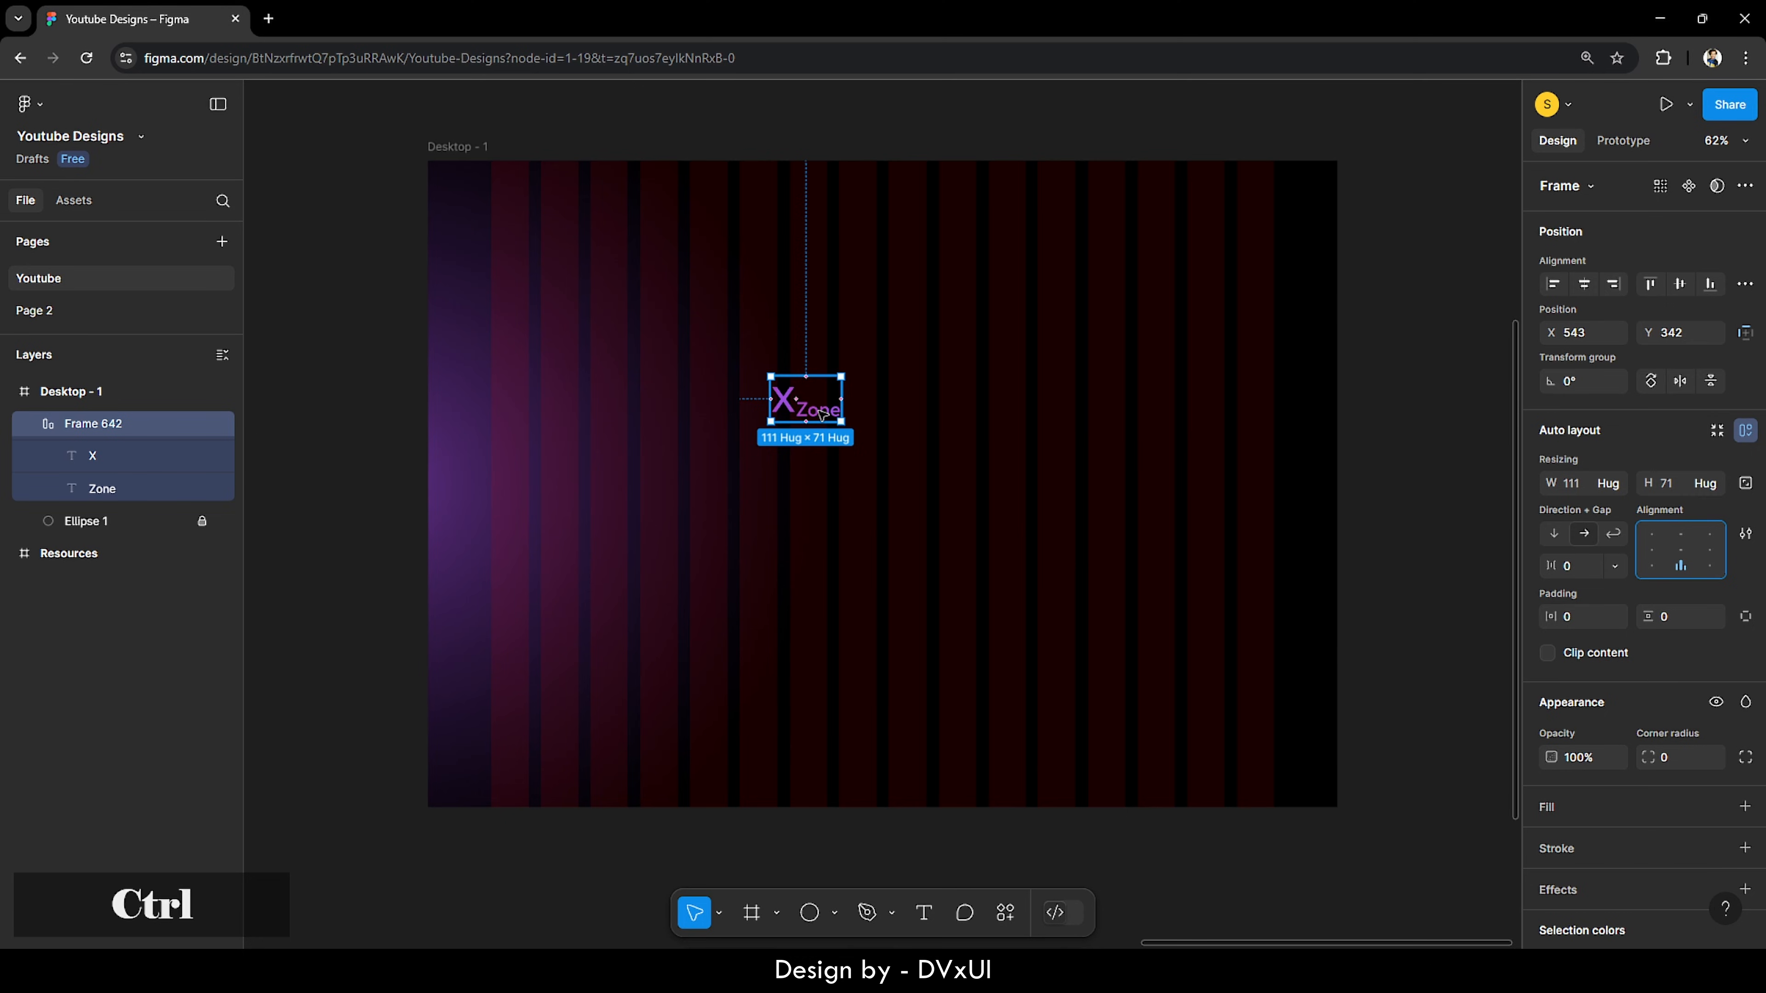
key(ctrl+z)
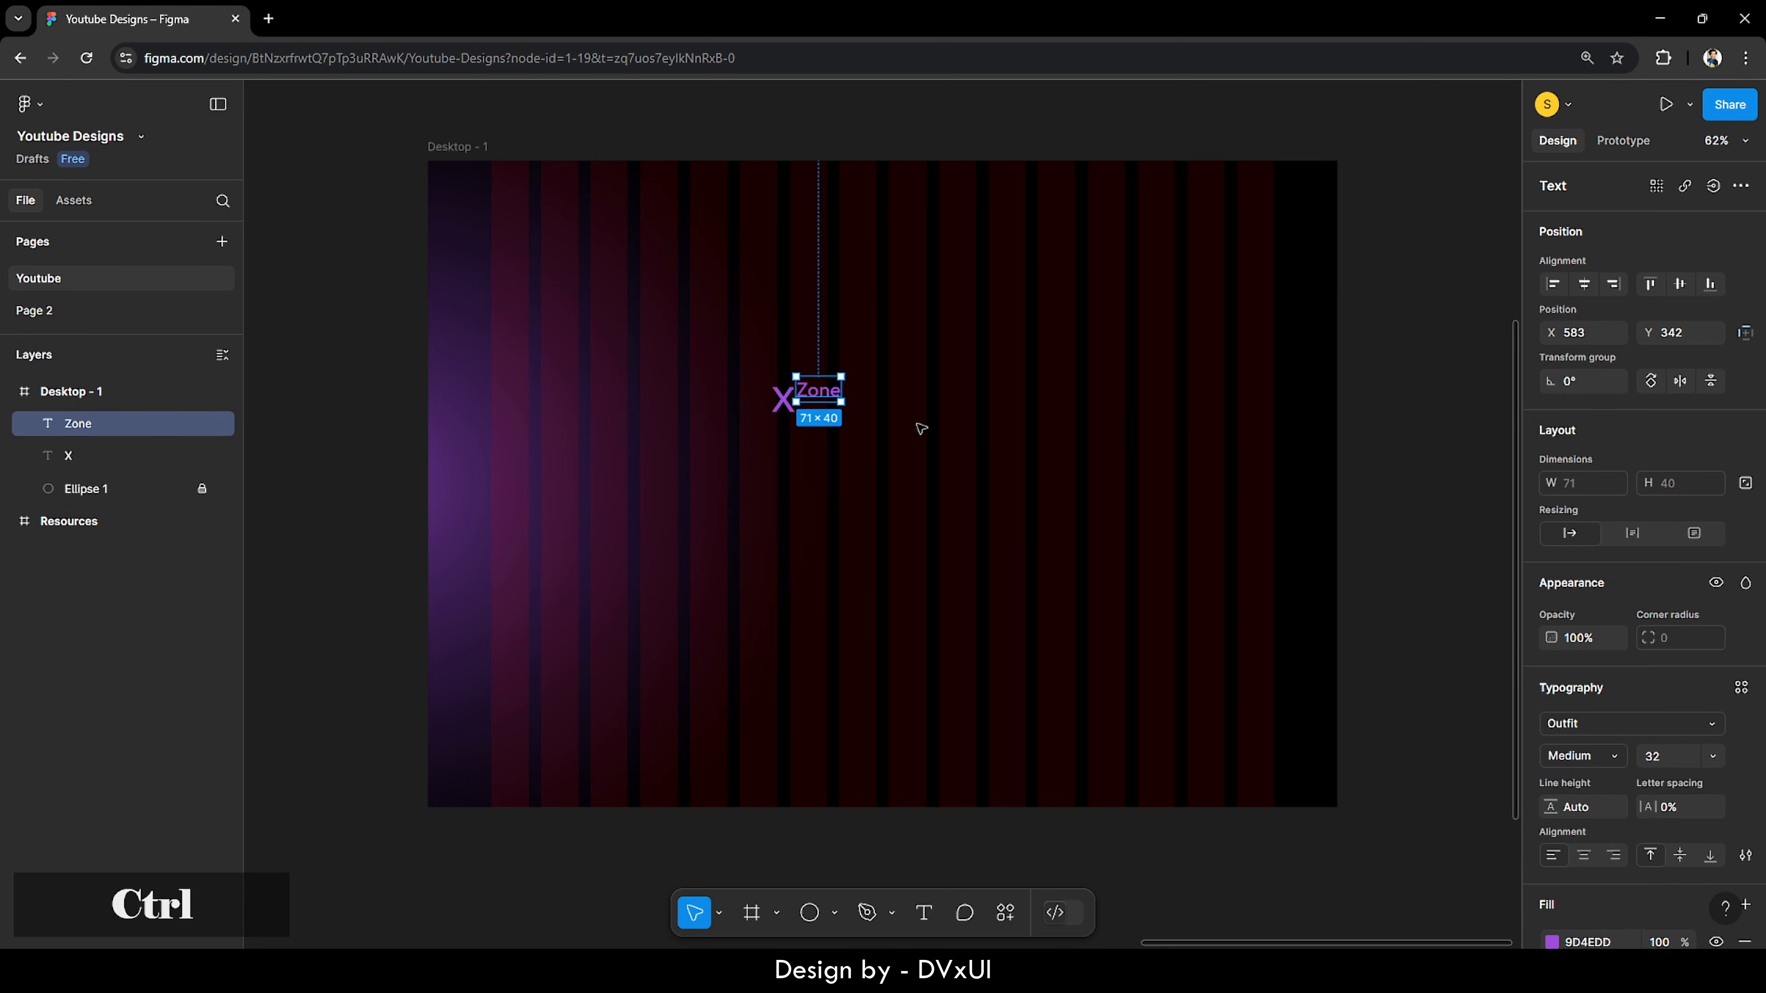
click(921, 429)
Step: Lower the "Zone" text to Y 365 so that it sits level with the foot of the "X"
click(840, 396)
scroll(816, 393, up, 5)
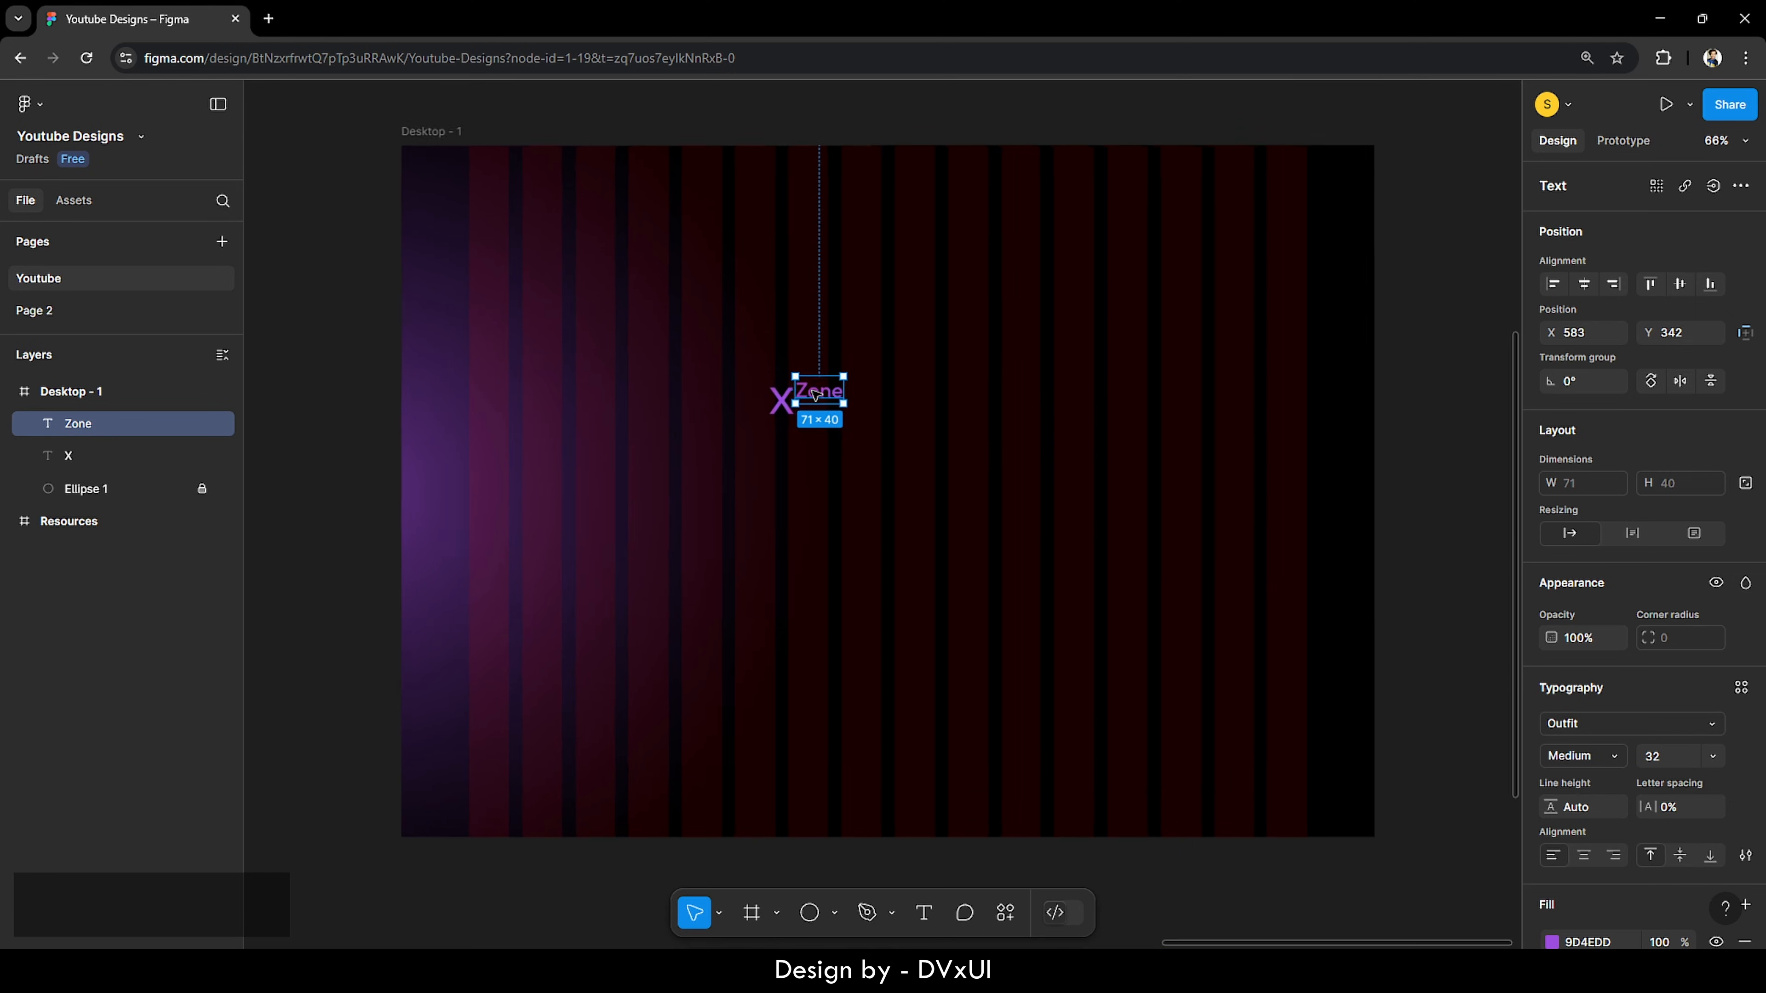
key(shift+Down)
key(shift+Down)
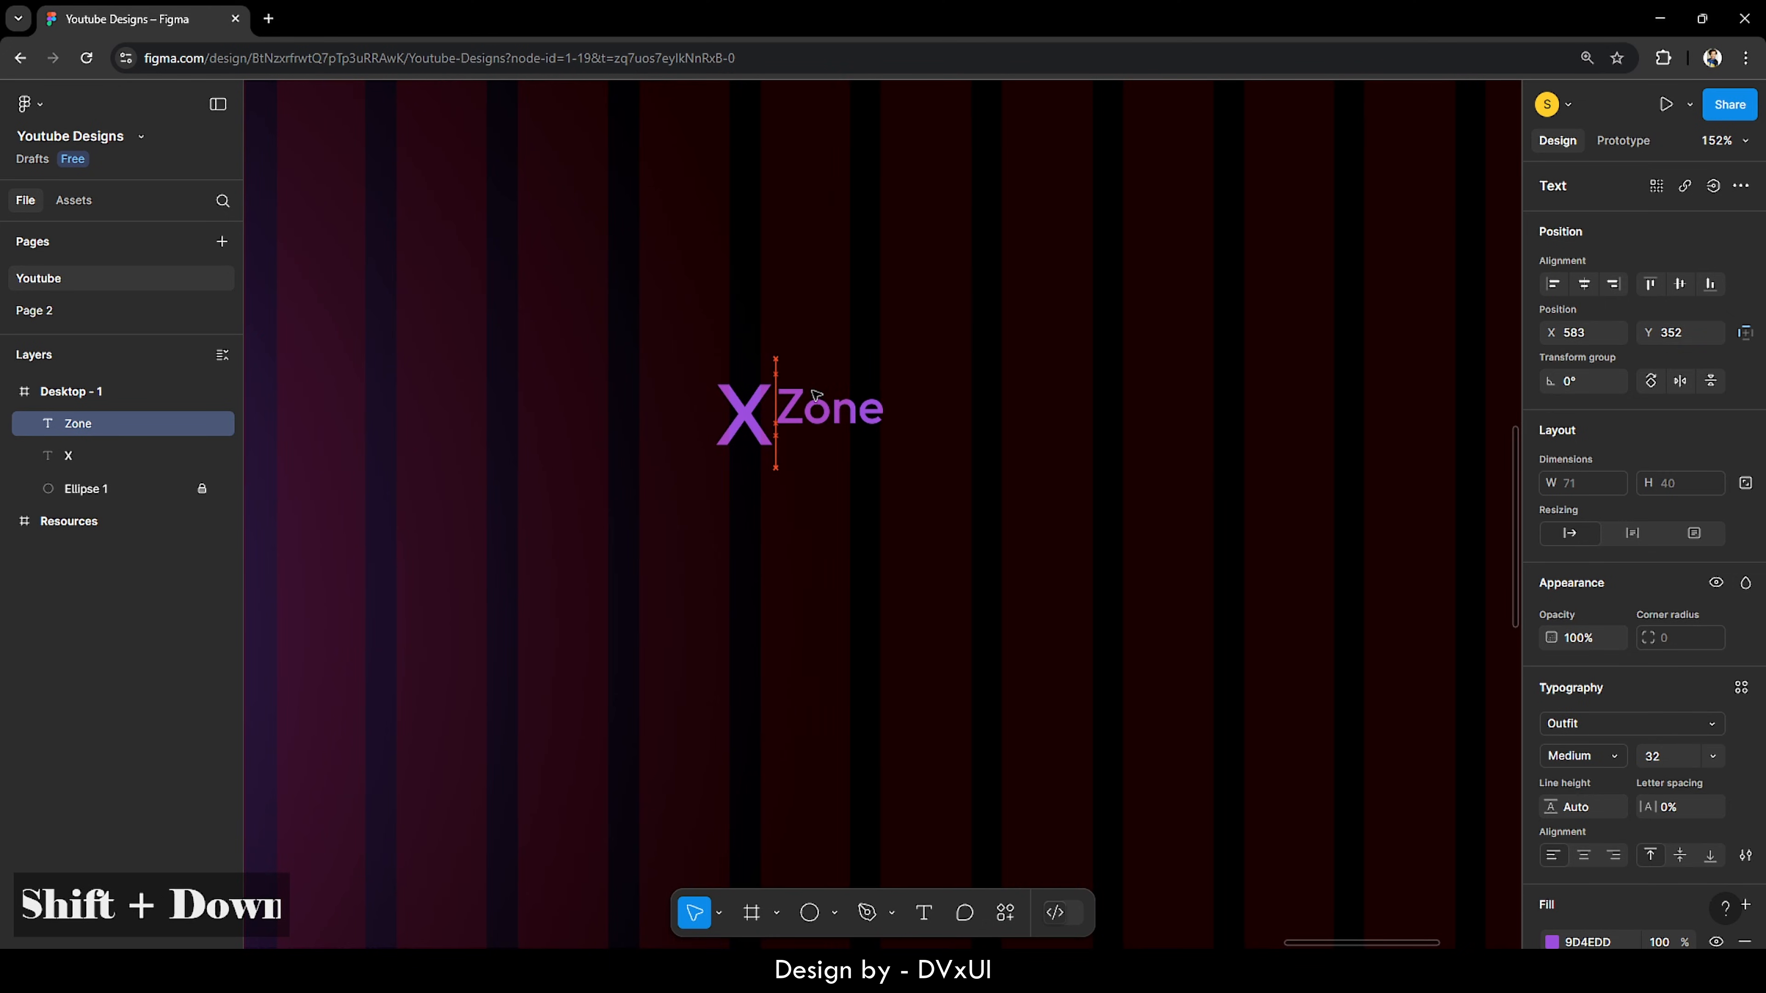
key(Down)
key(Down)
key(Down)
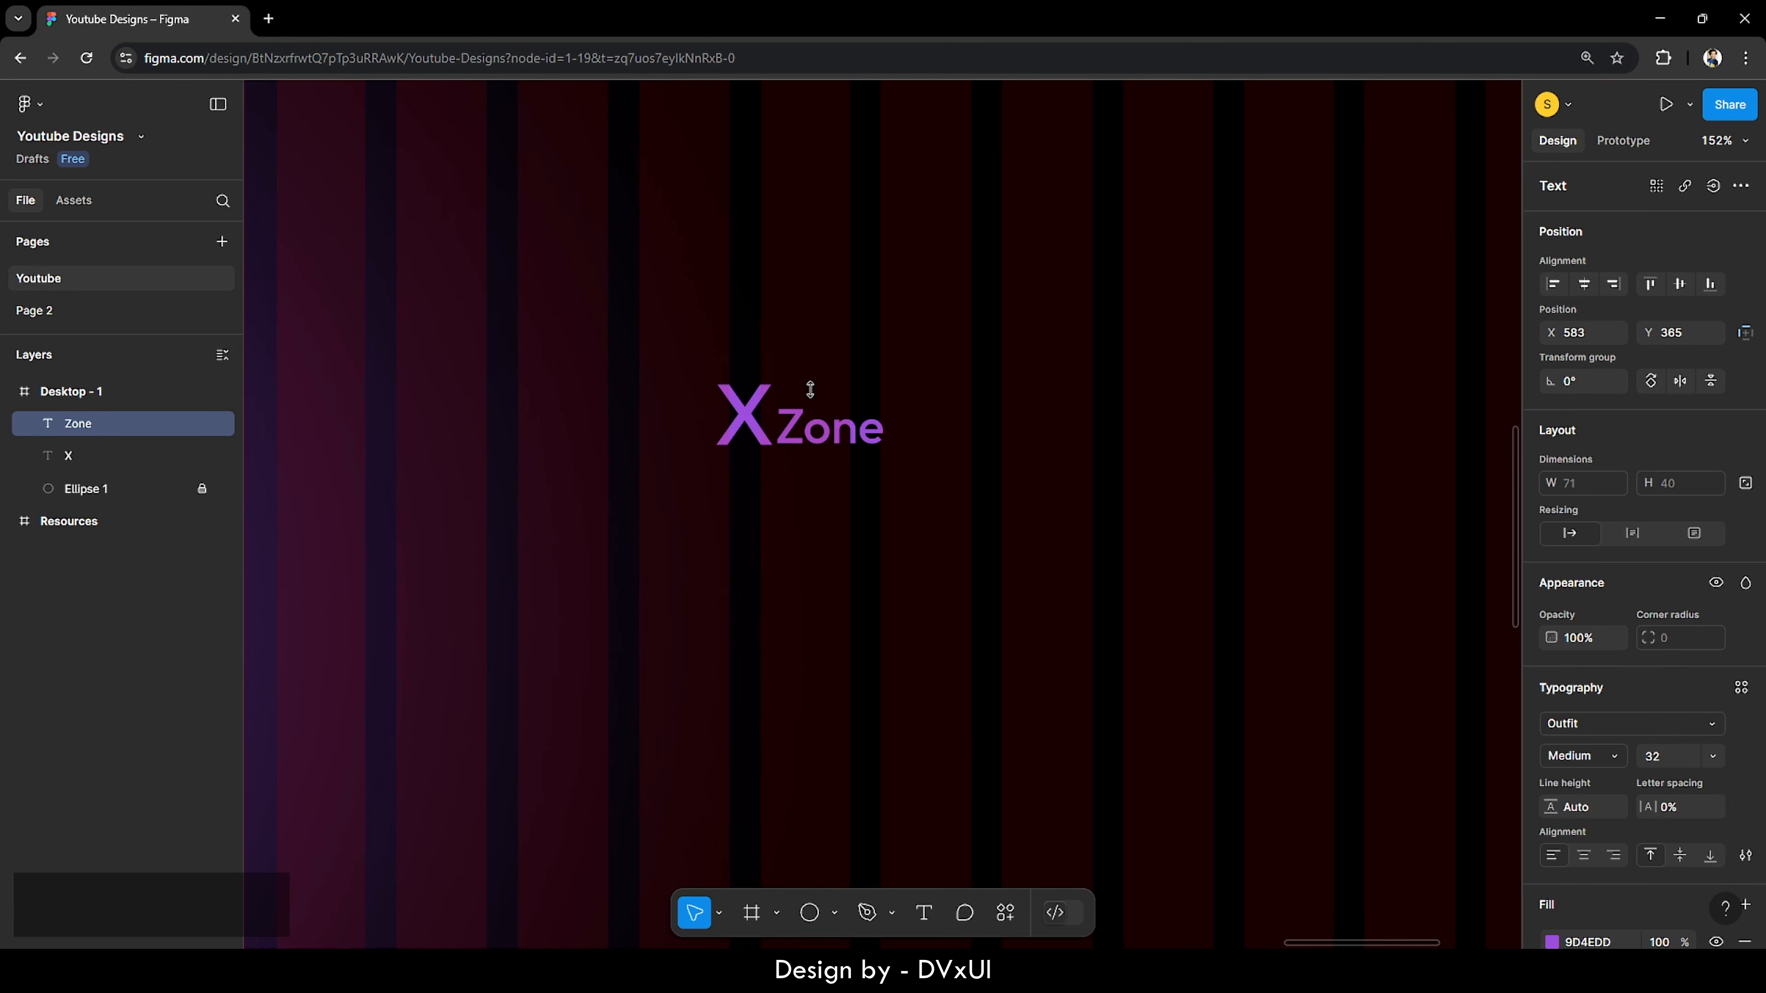
Step: Shift the "Zone" text right to X 589, leaving a small gap after the "X"
key(Right)
key(Right)
key(Right)
key(Right)
key(Right)
key(Right)
key(Right)
key(Right)
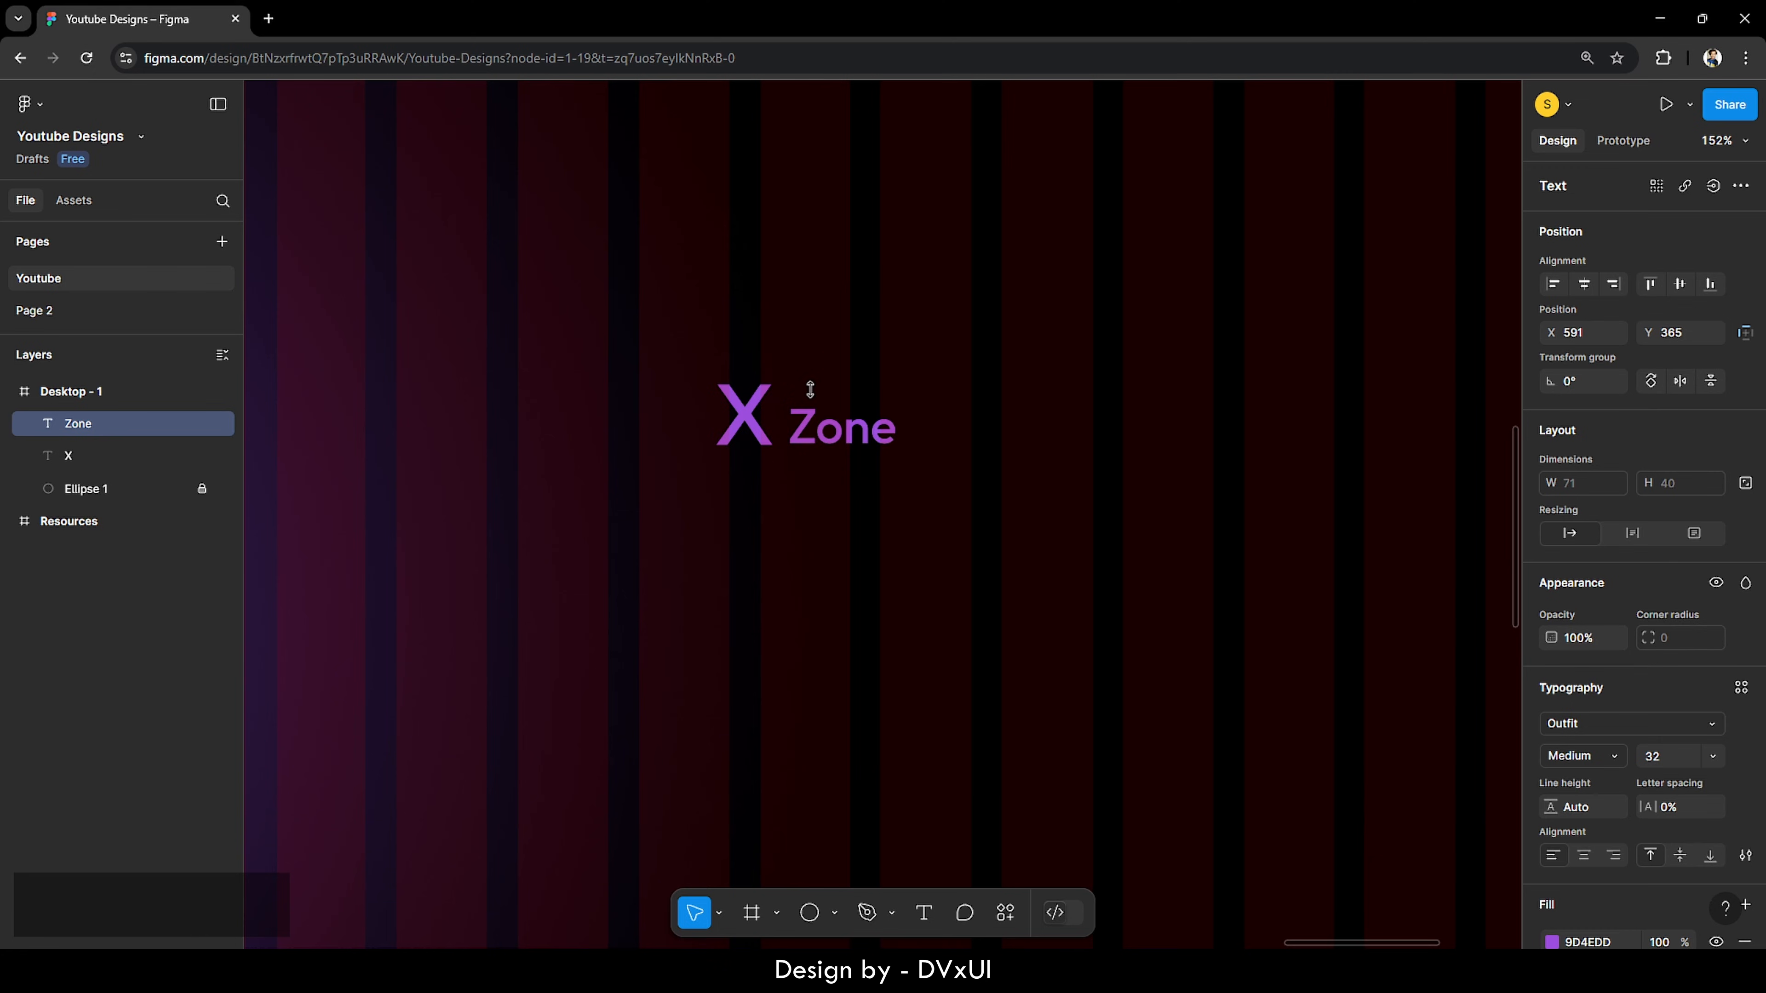
key(Left)
key(Left)
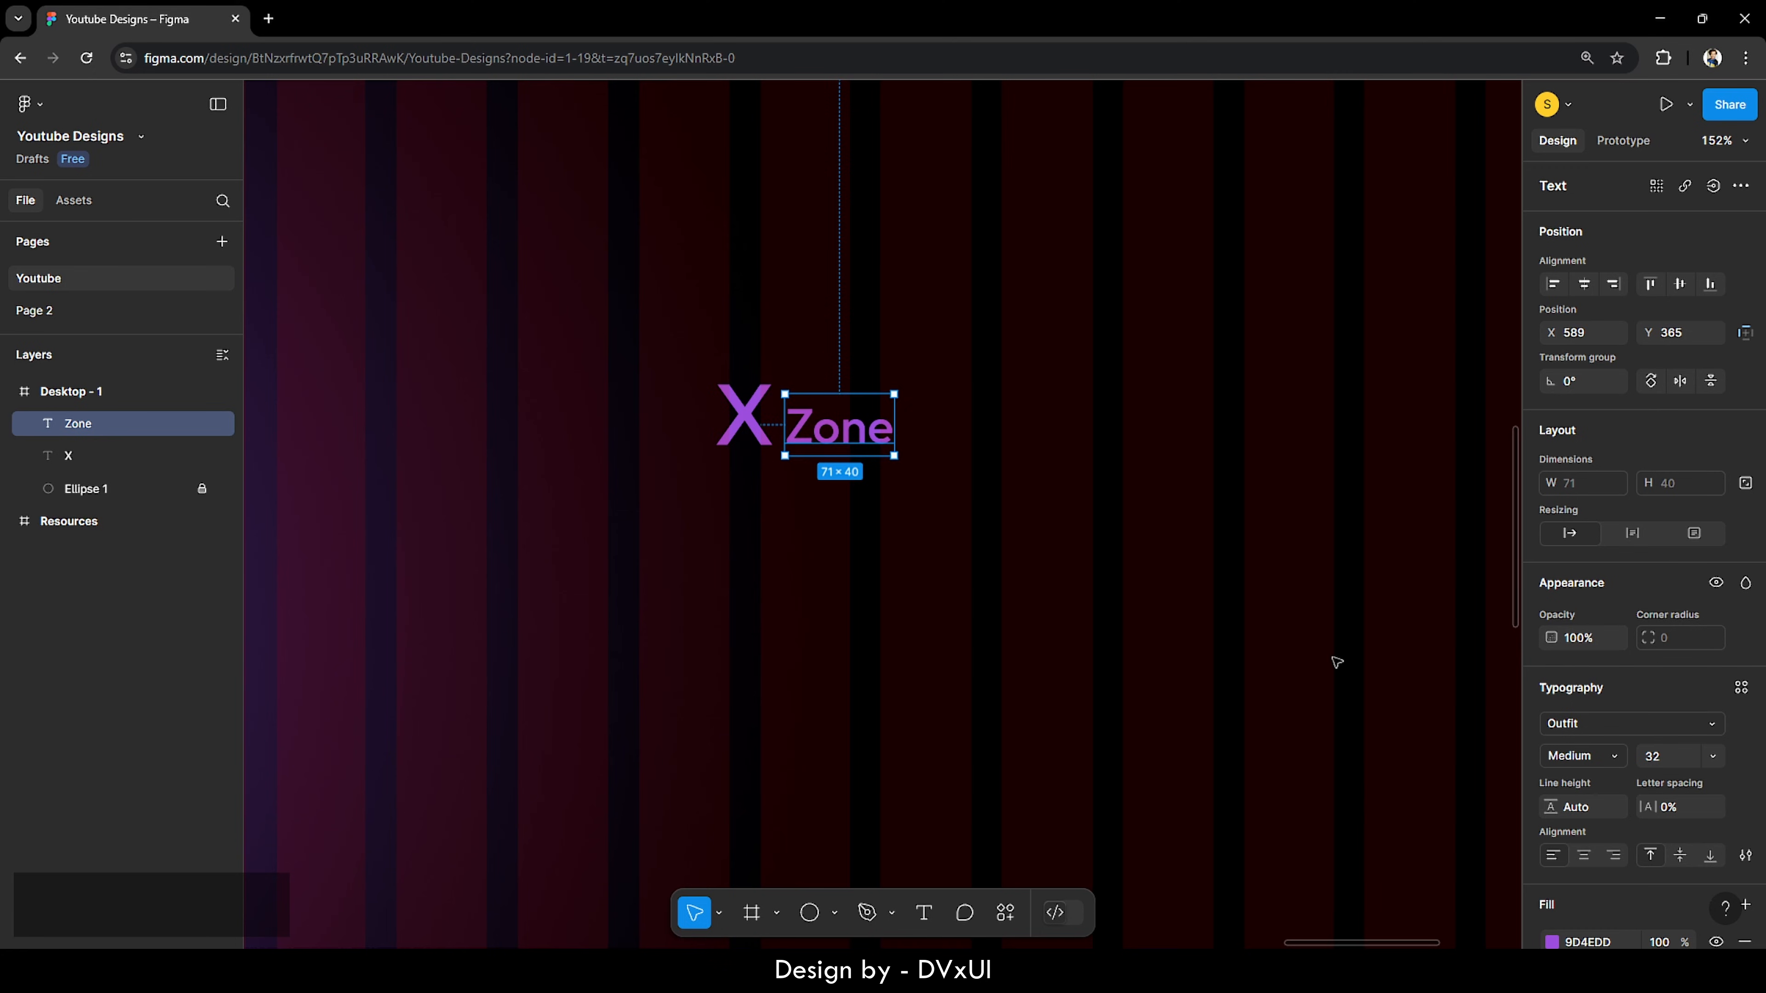
Step: Change the fill of the "Zone" text to white (FFFFFF)
scroll(1603, 869, down, 3)
click(1588, 798)
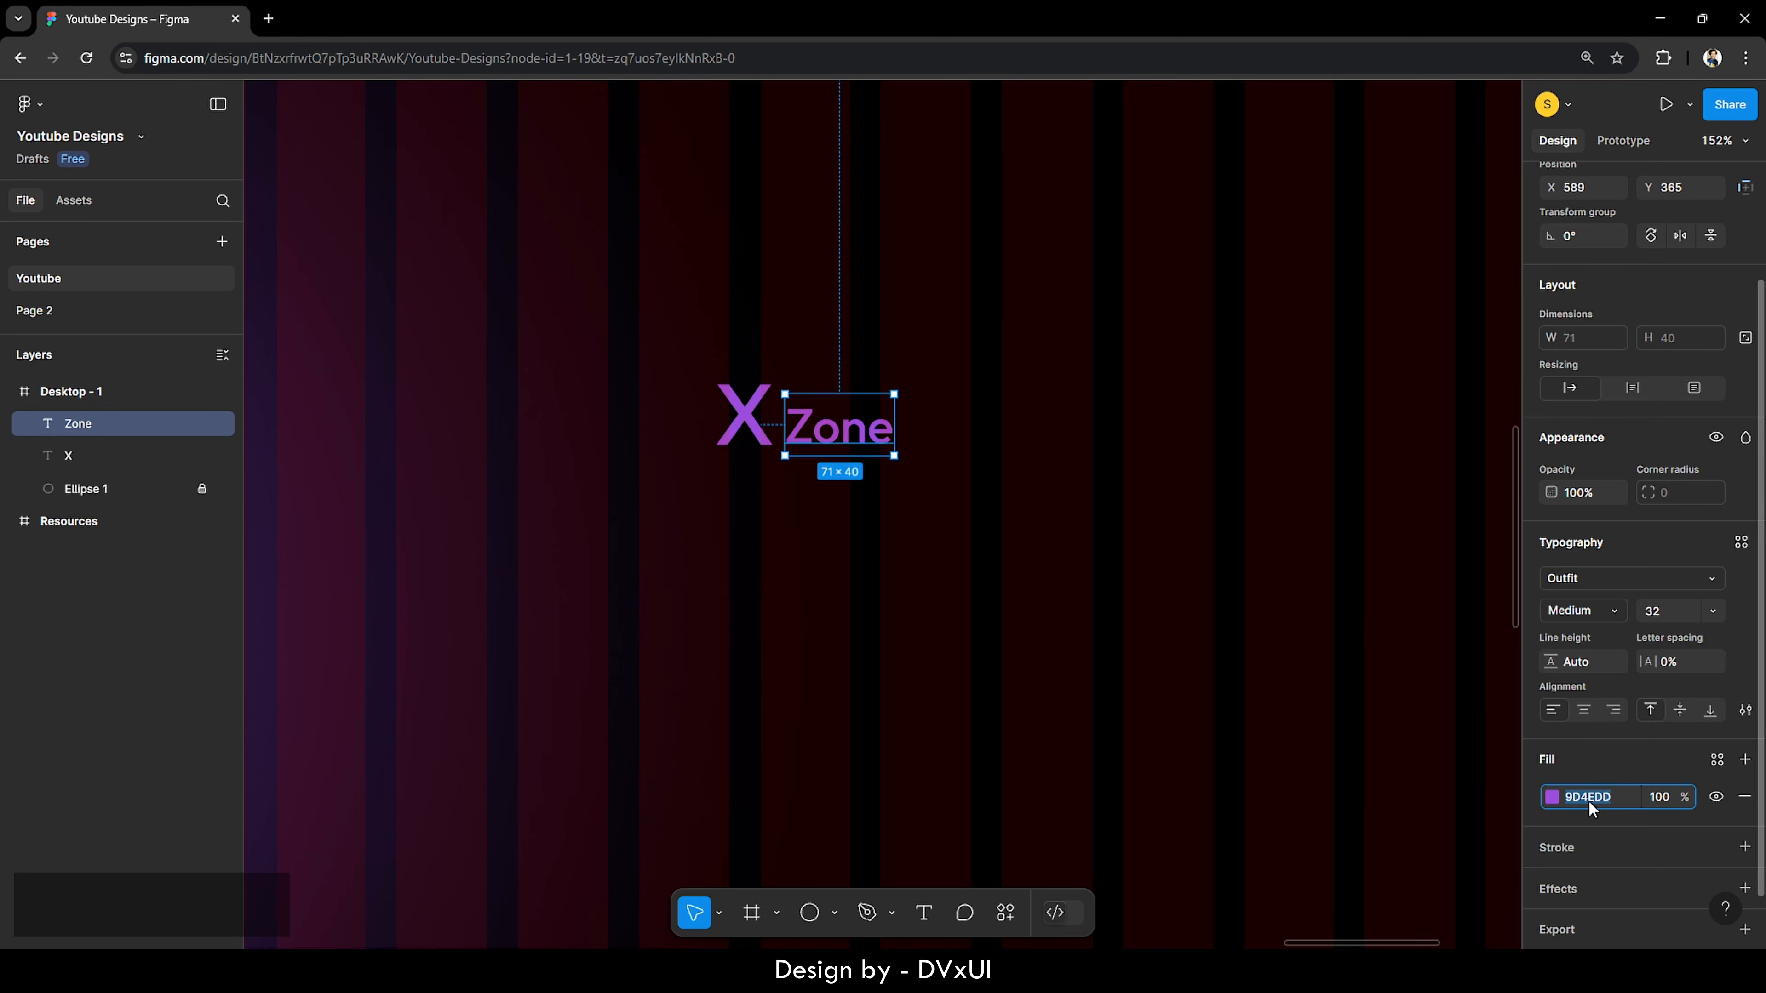
text(ffffff)
key(Return)
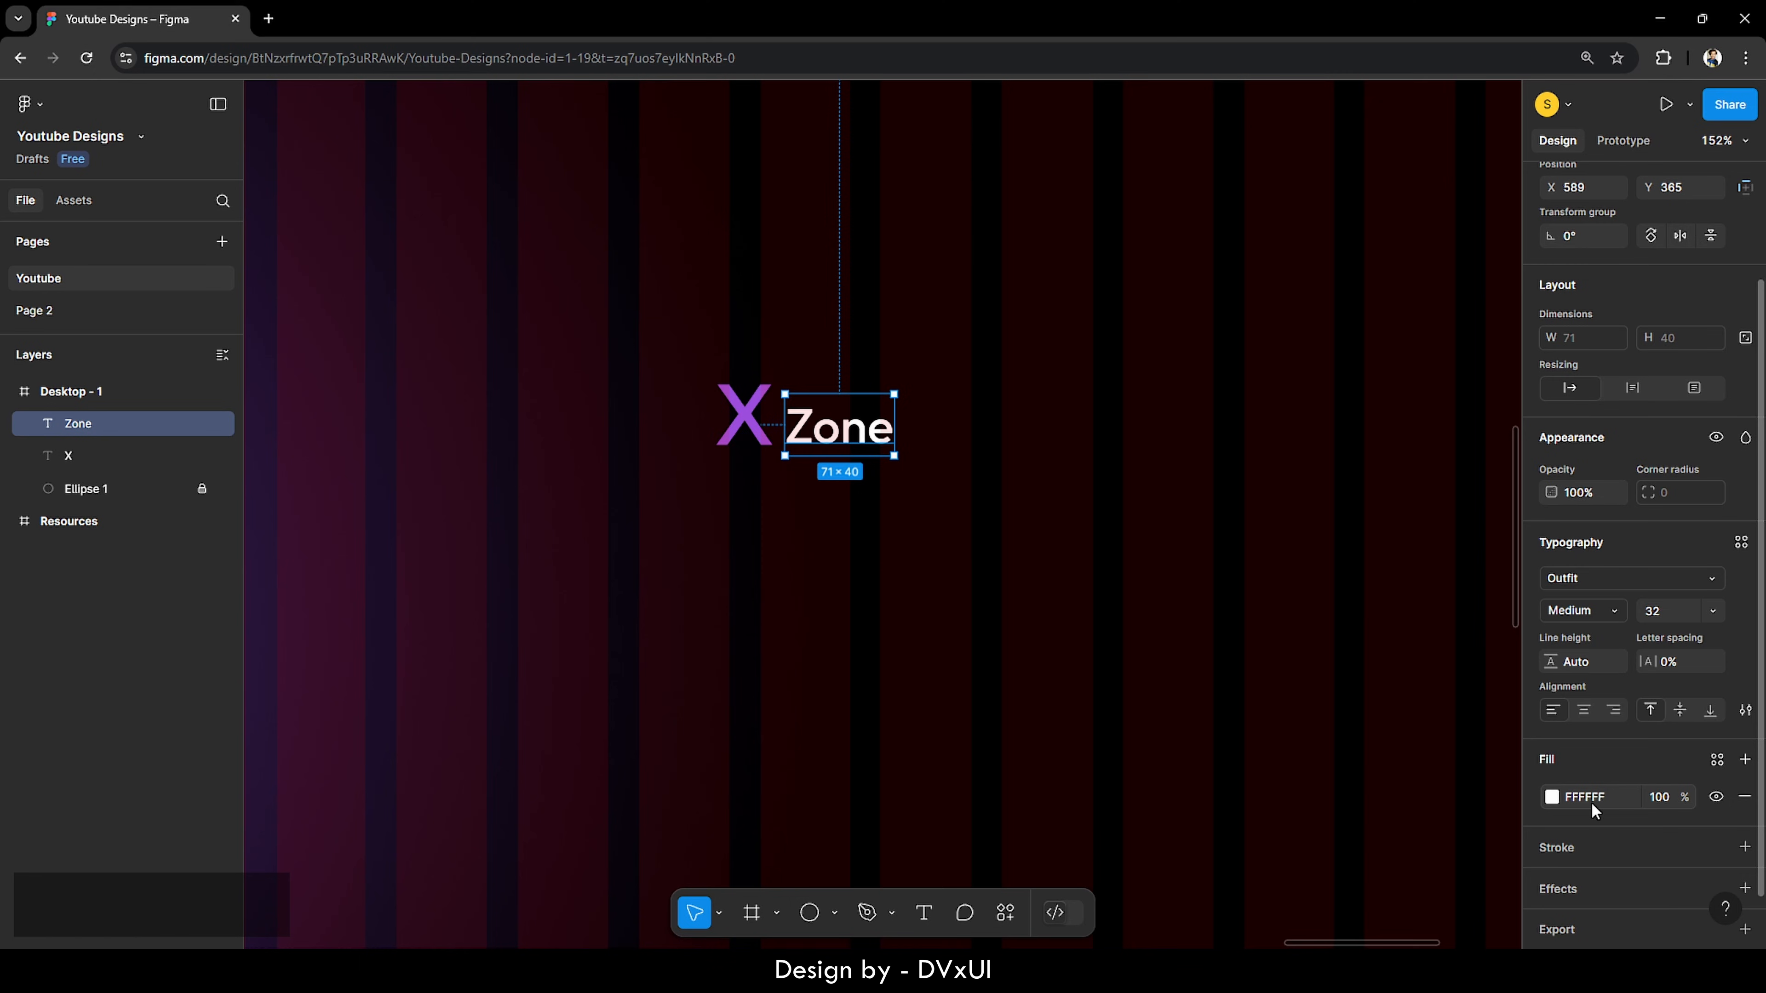
Step: Group the "X" and "Zone" texts into one logo
shift+click(737, 401)
right_click(736, 398)
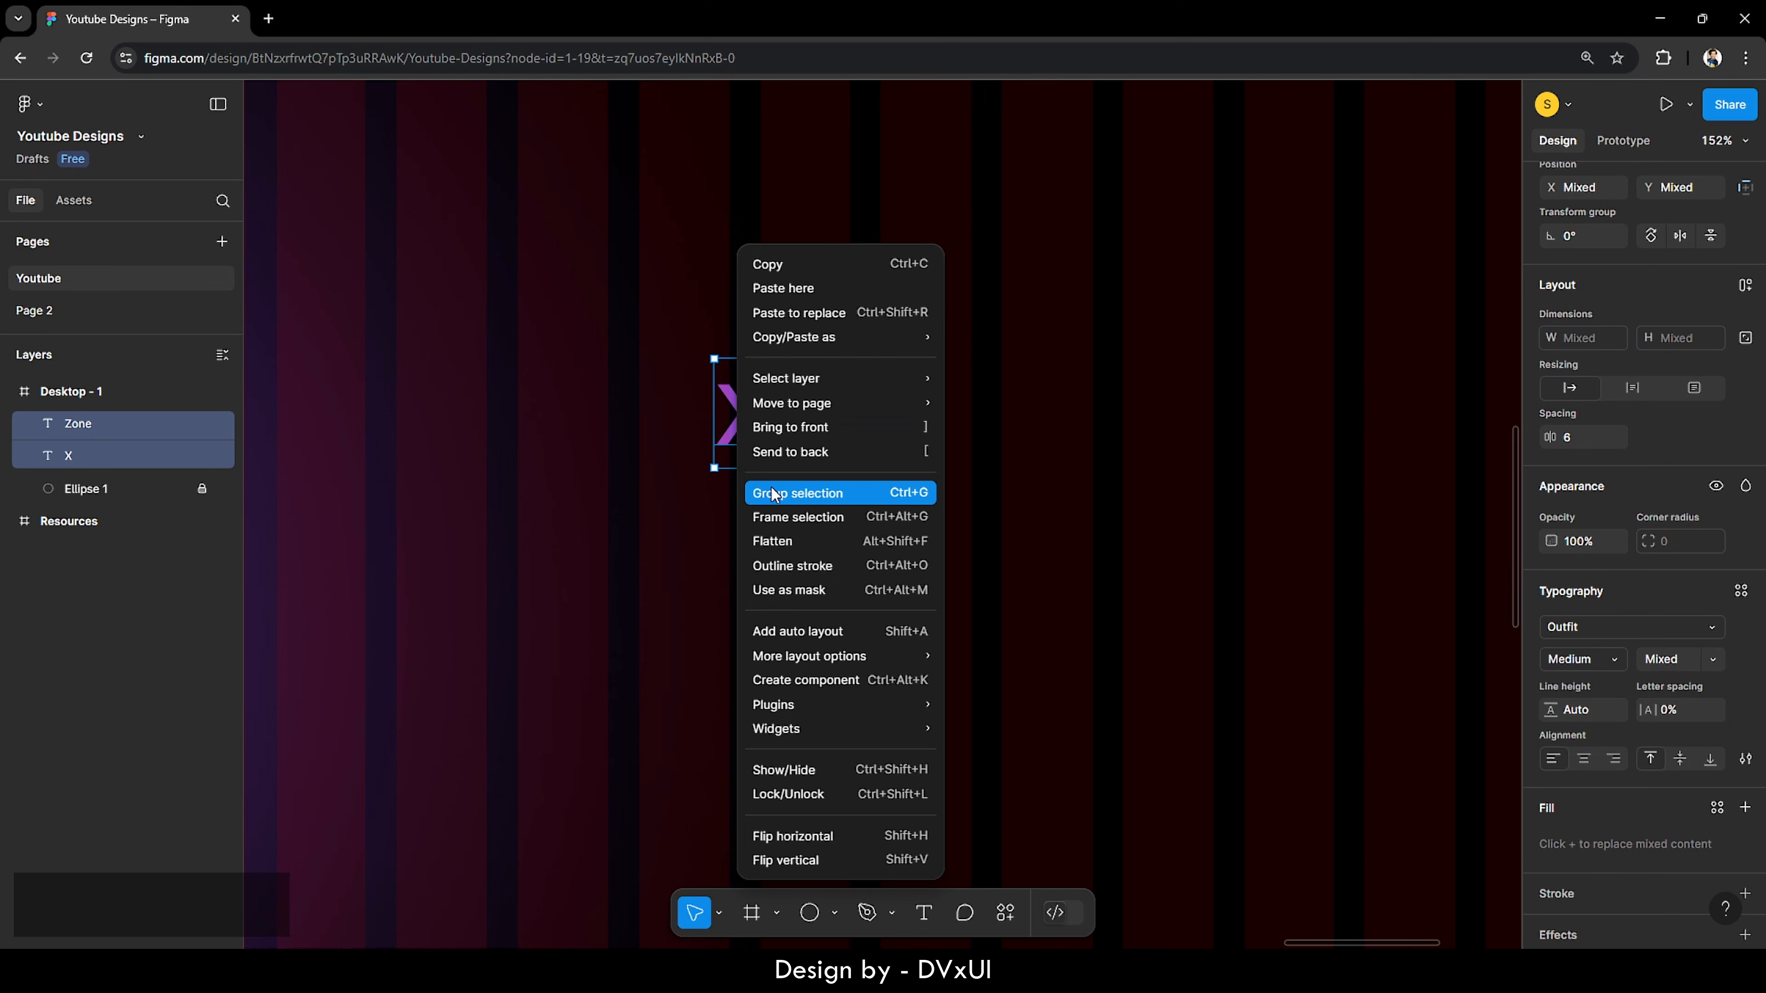
click(788, 493)
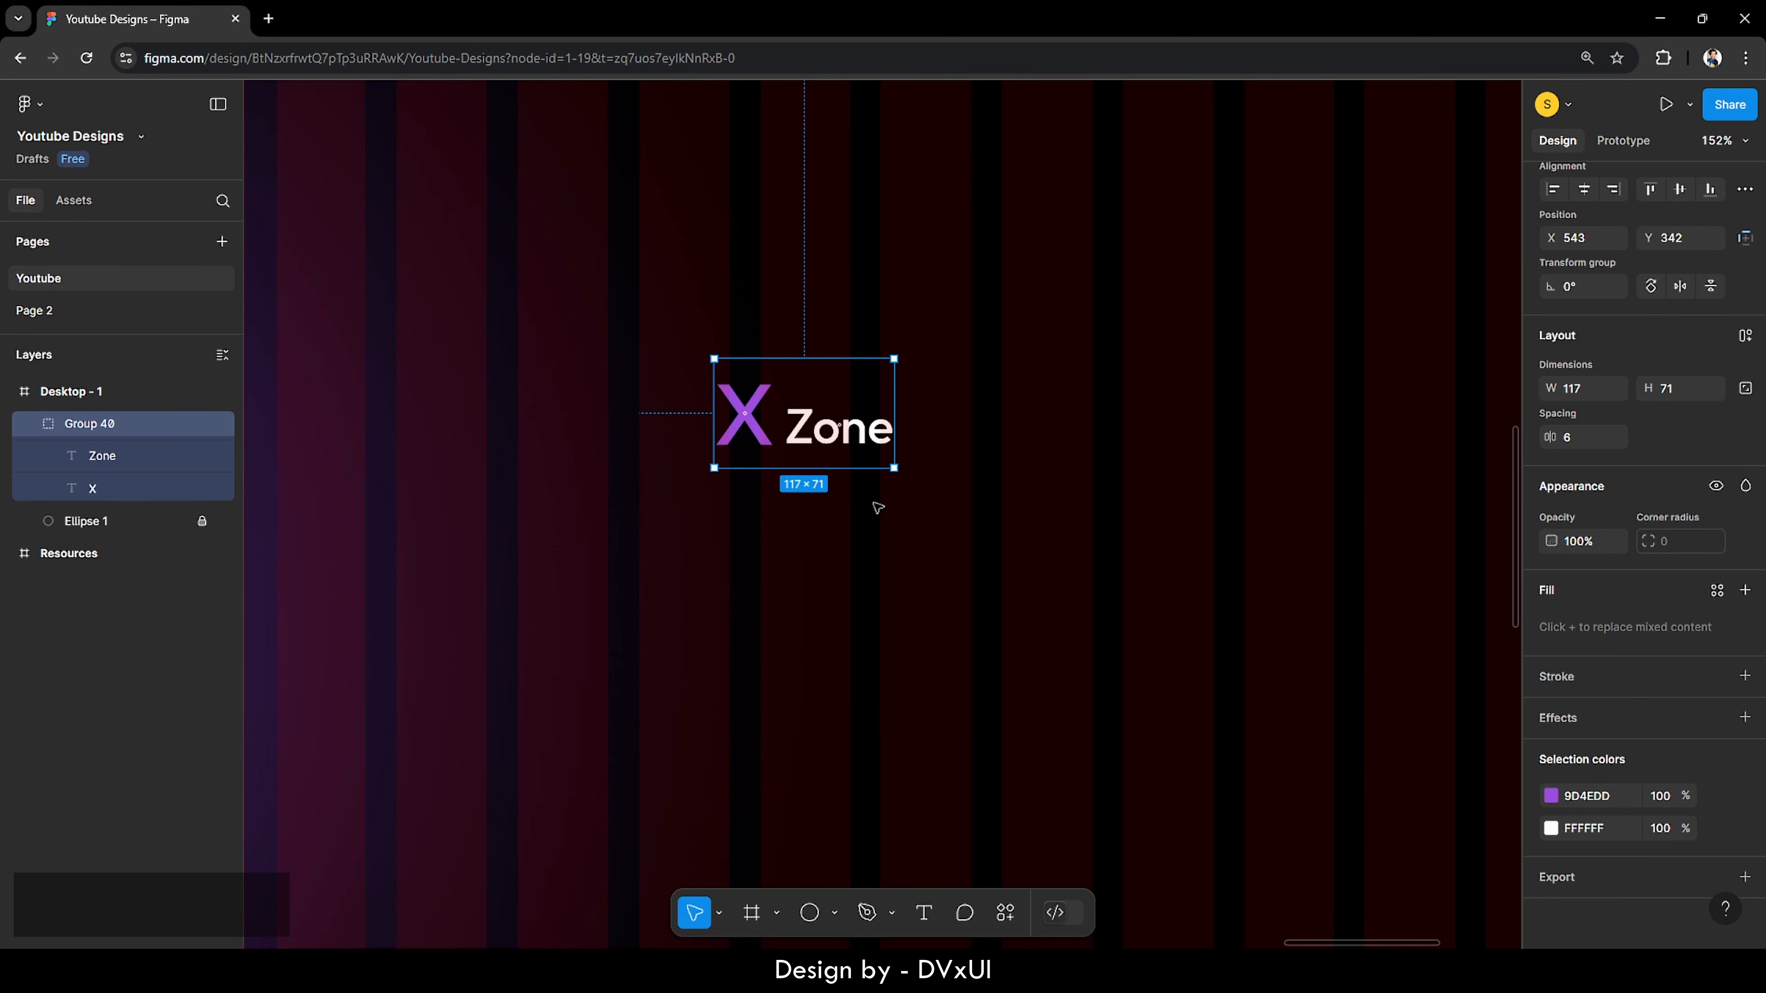
Step: Move the logo group into the desktop frame's upper-left corner at X 50, Y 25
scroll(878, 508, down, 5)
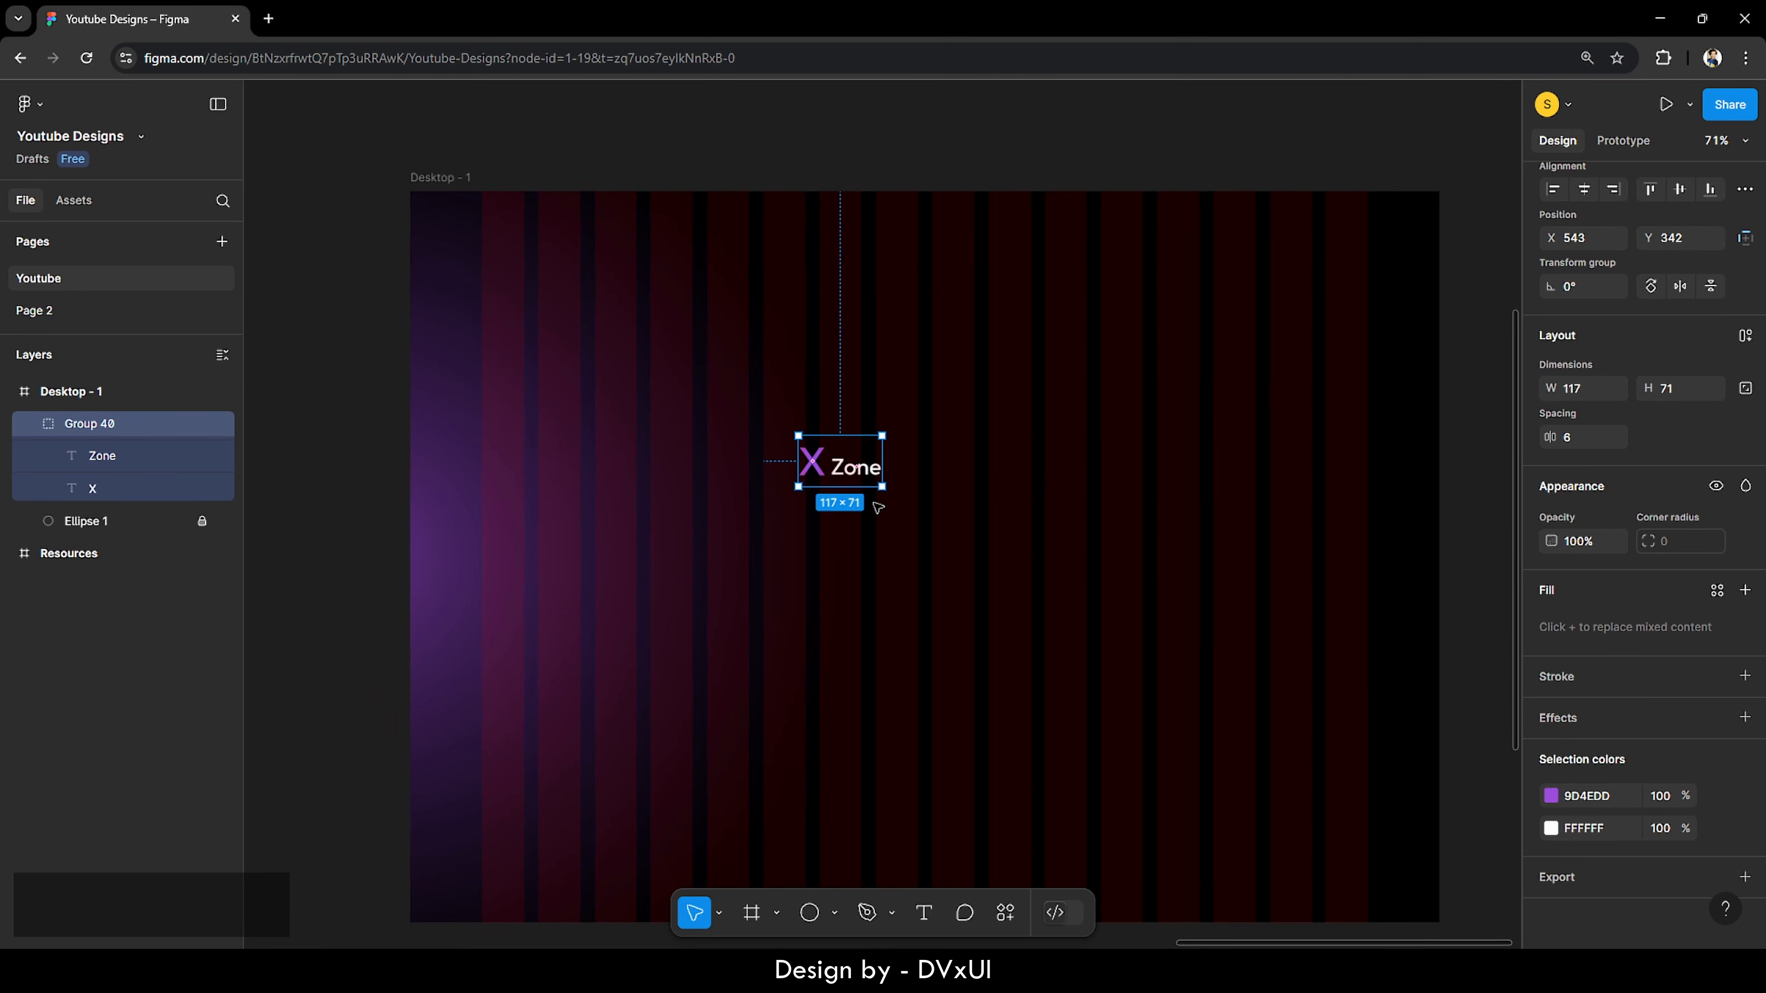
drag(868, 472, 515, 243)
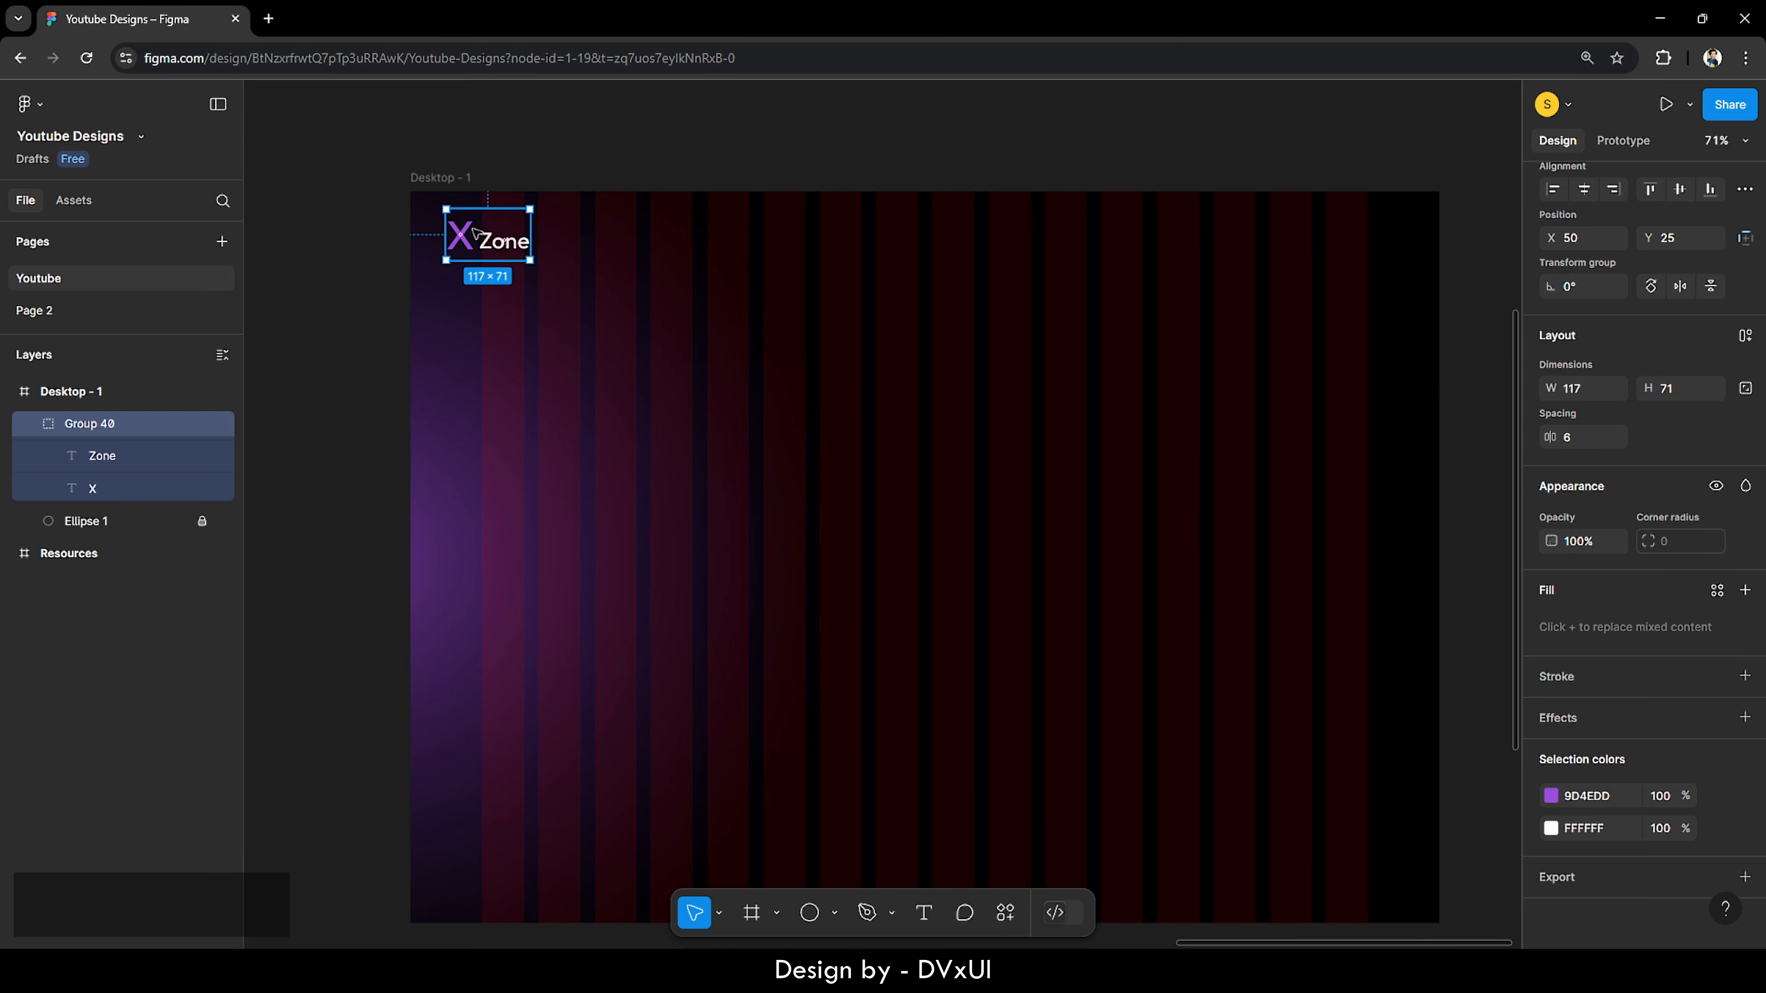
key(alt)
Step: Nudge the logo group left to X 40 and check its distances to the desktop frame's edges
scroll(370, 202, up, 5)
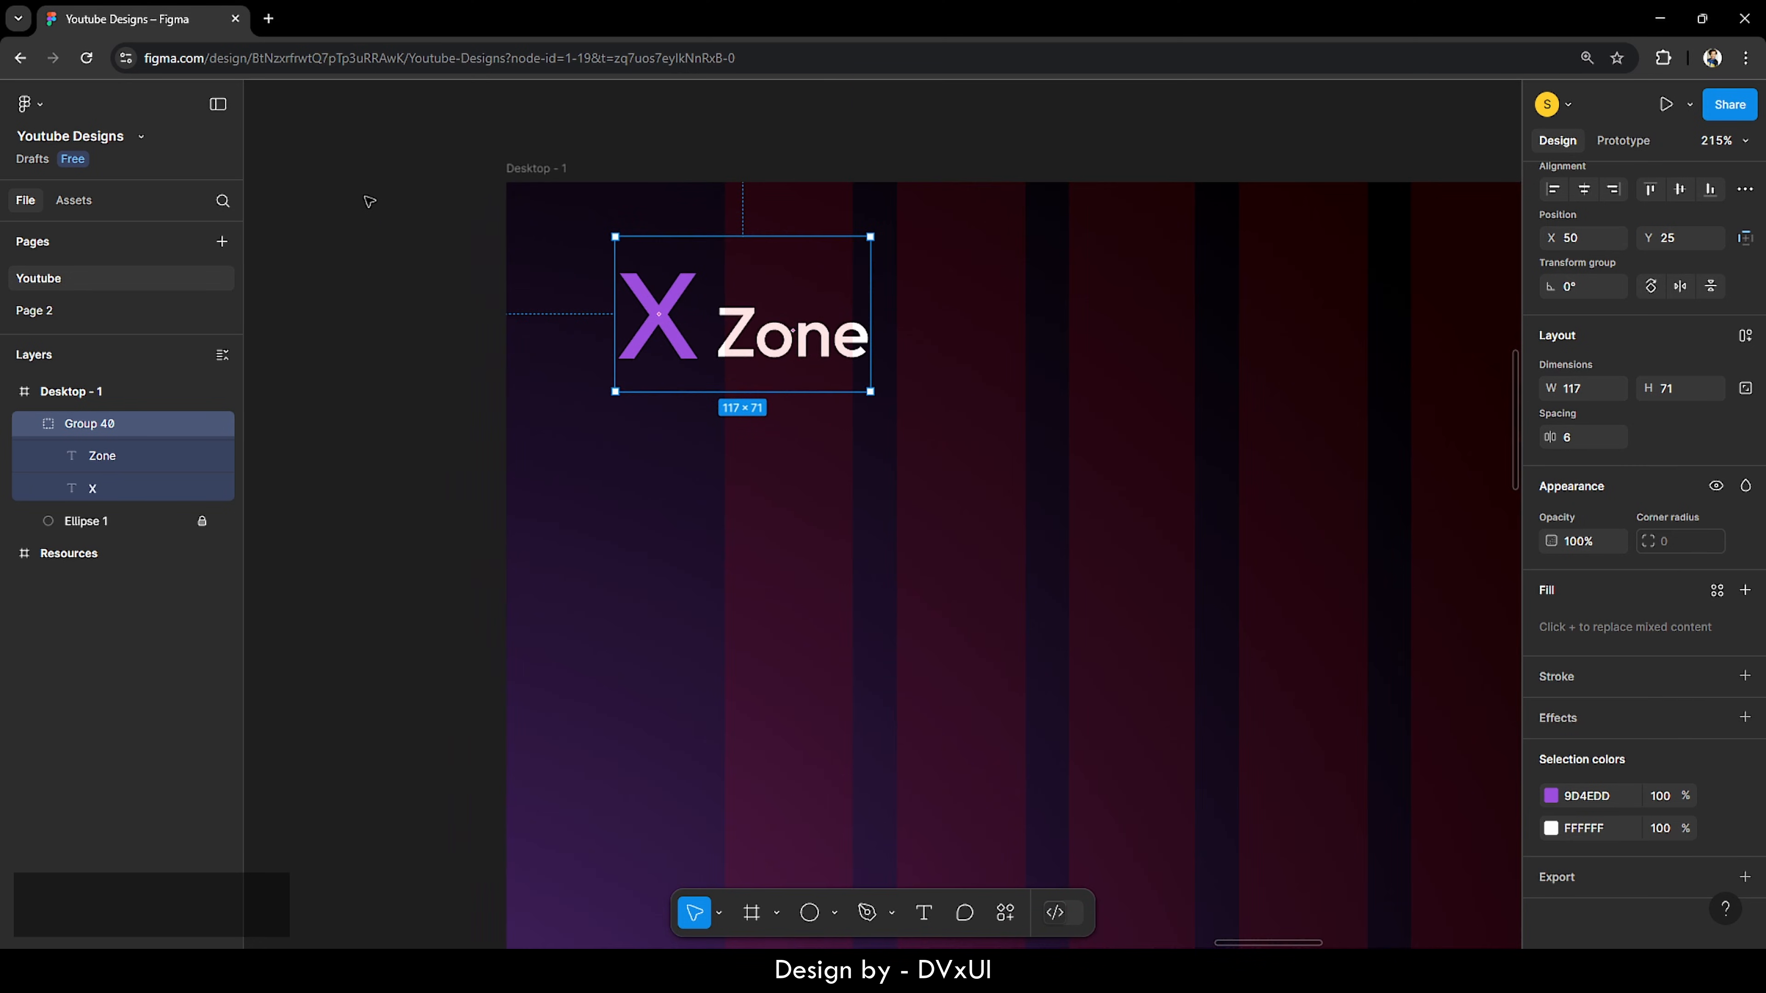
click(821, 494)
click(803, 356)
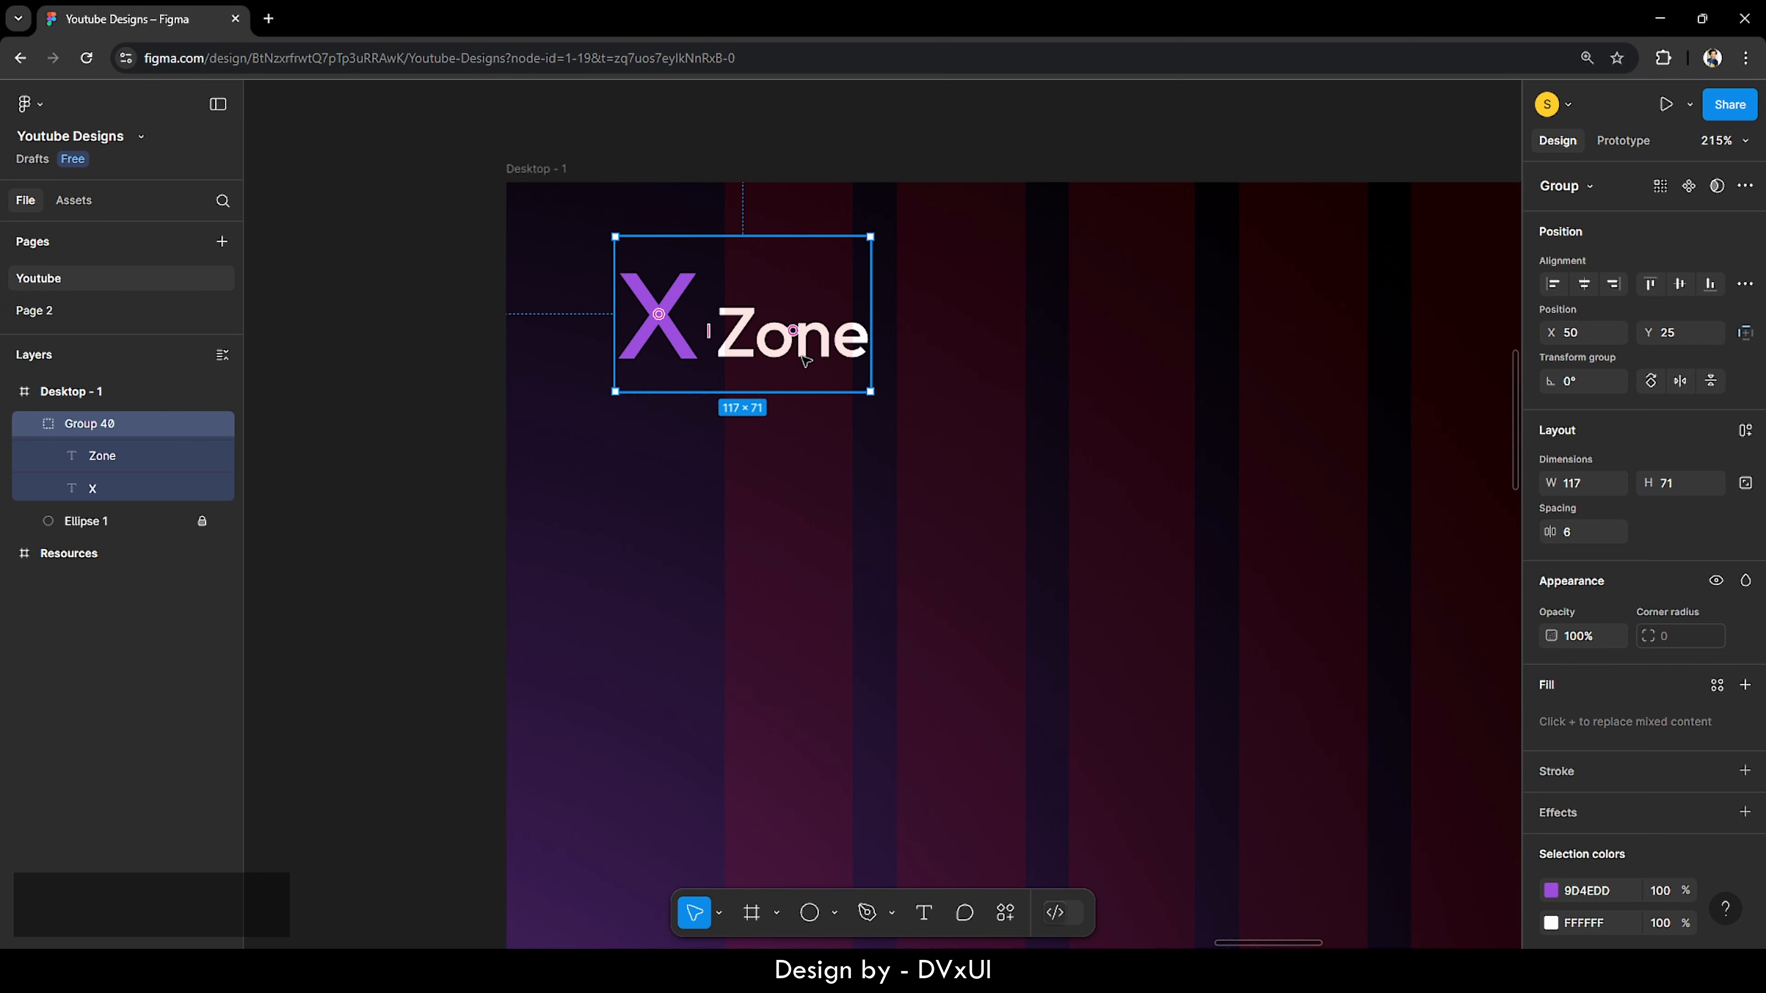
key(alt)
key(shift)
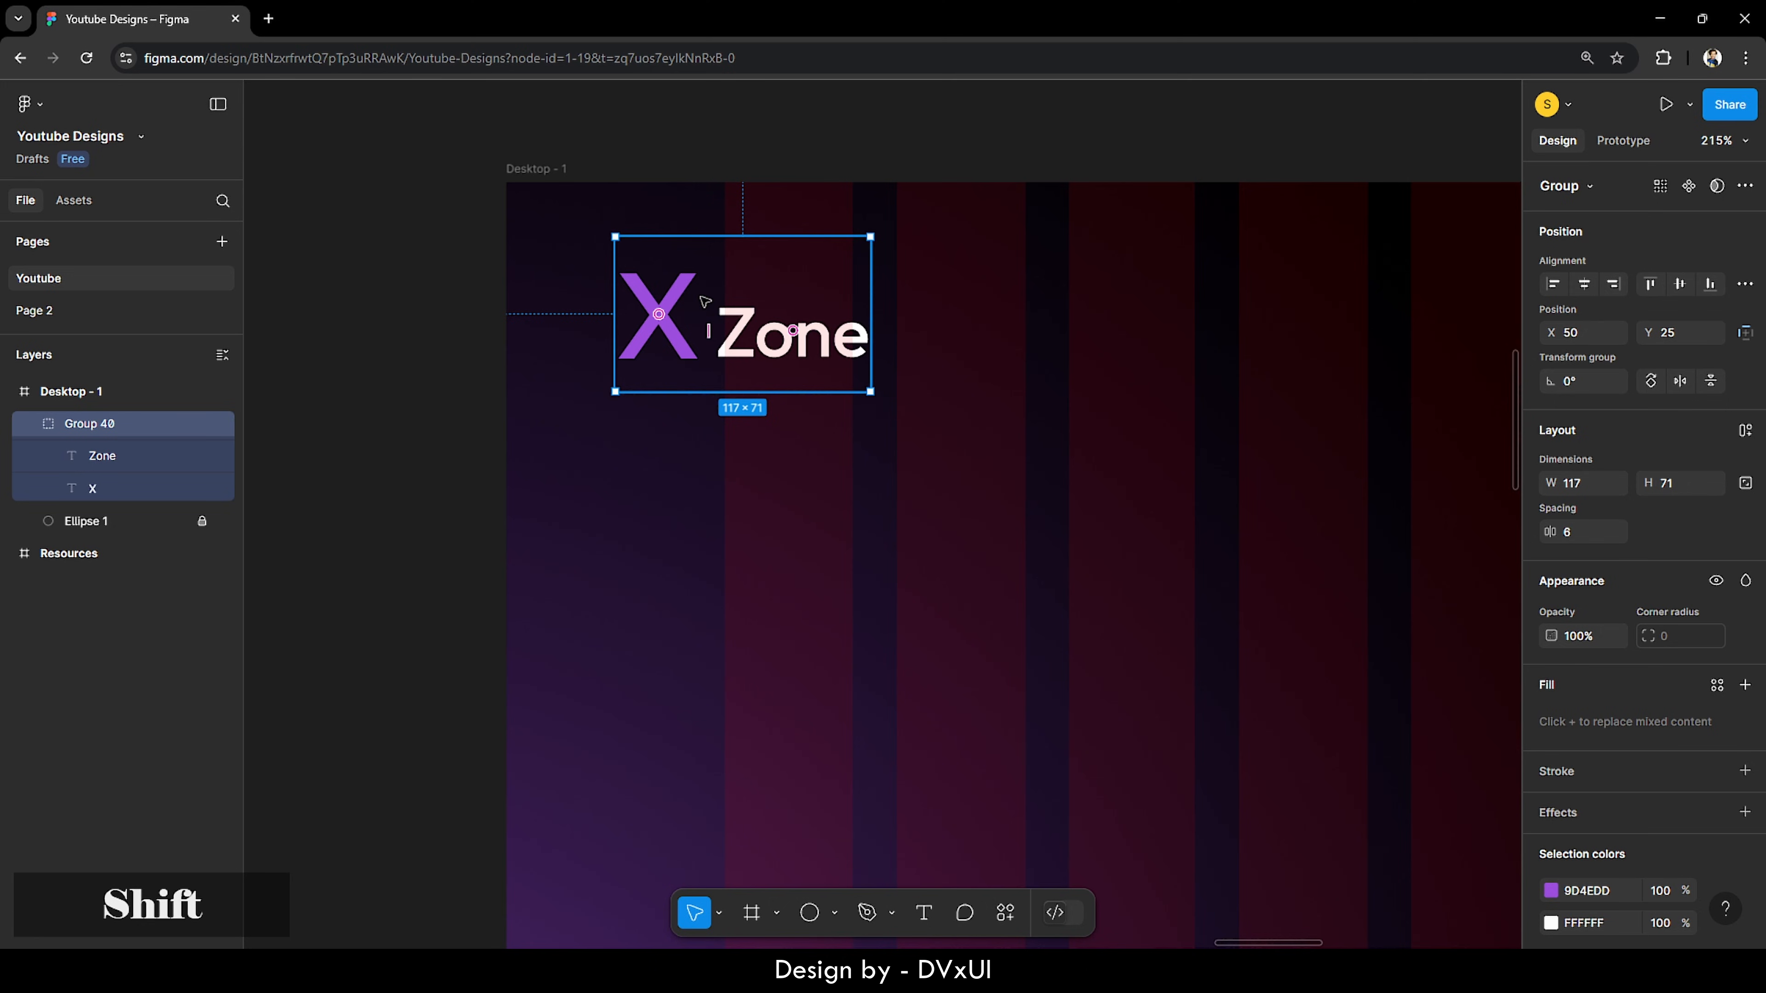
key(shift+Left)
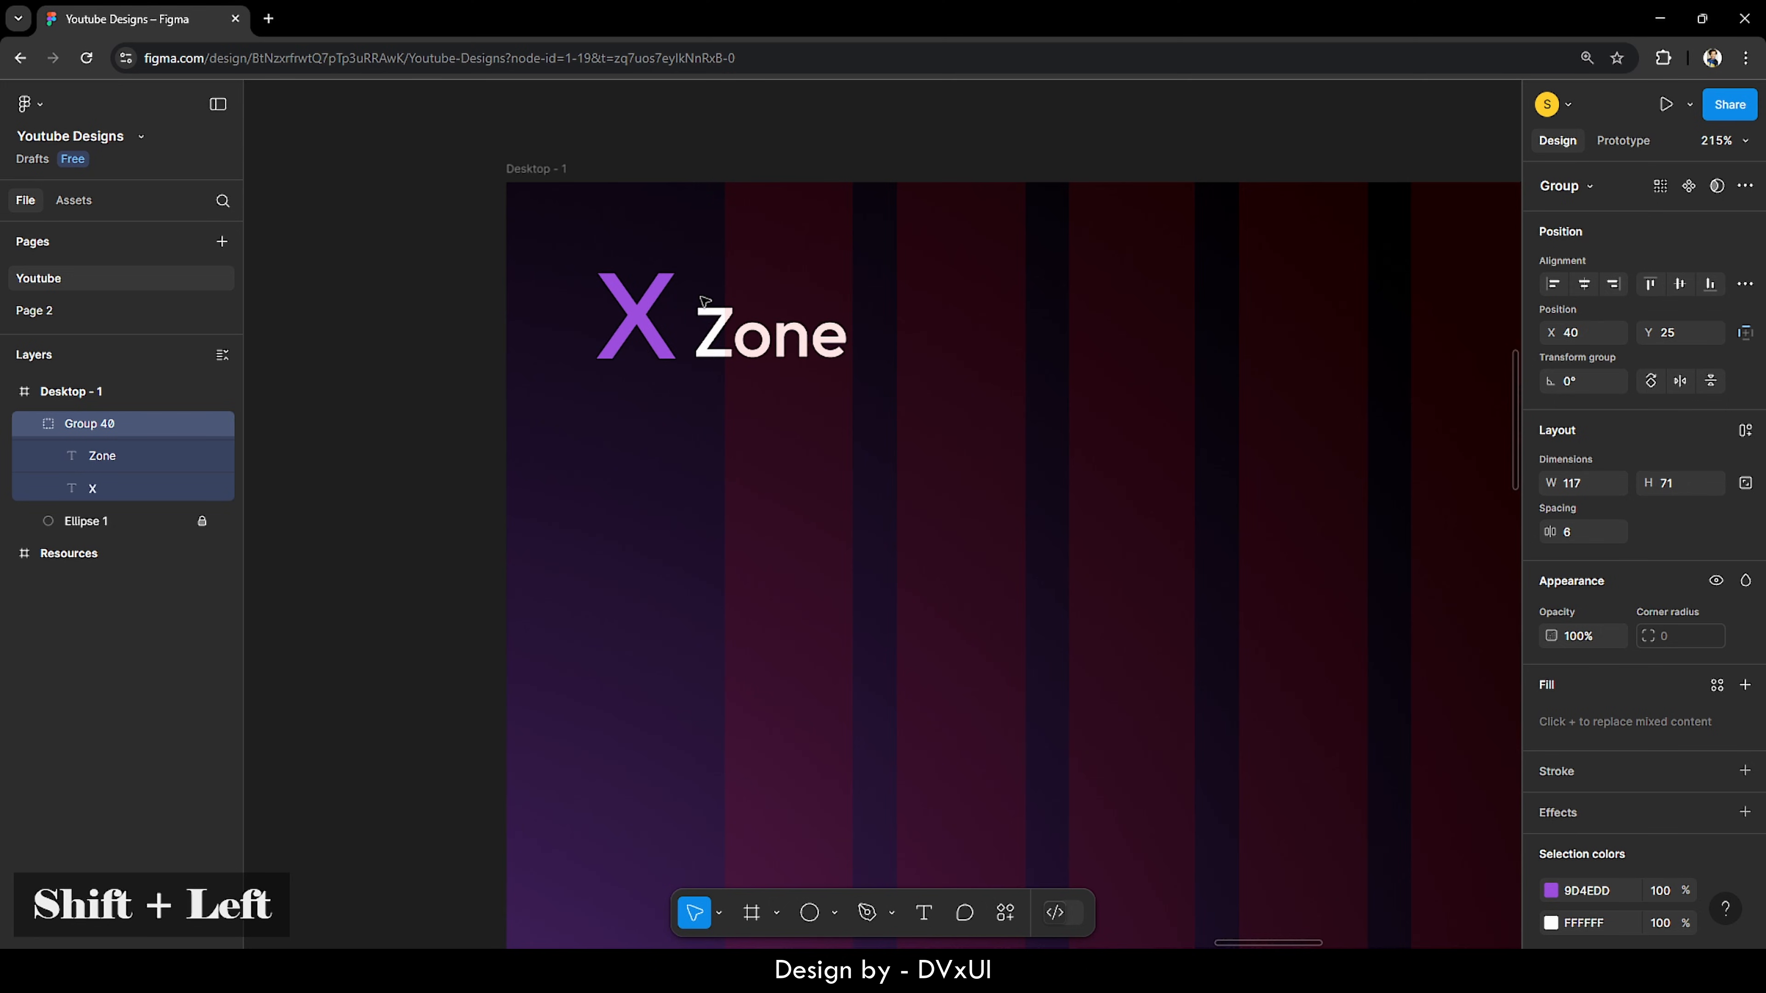
key(alt)
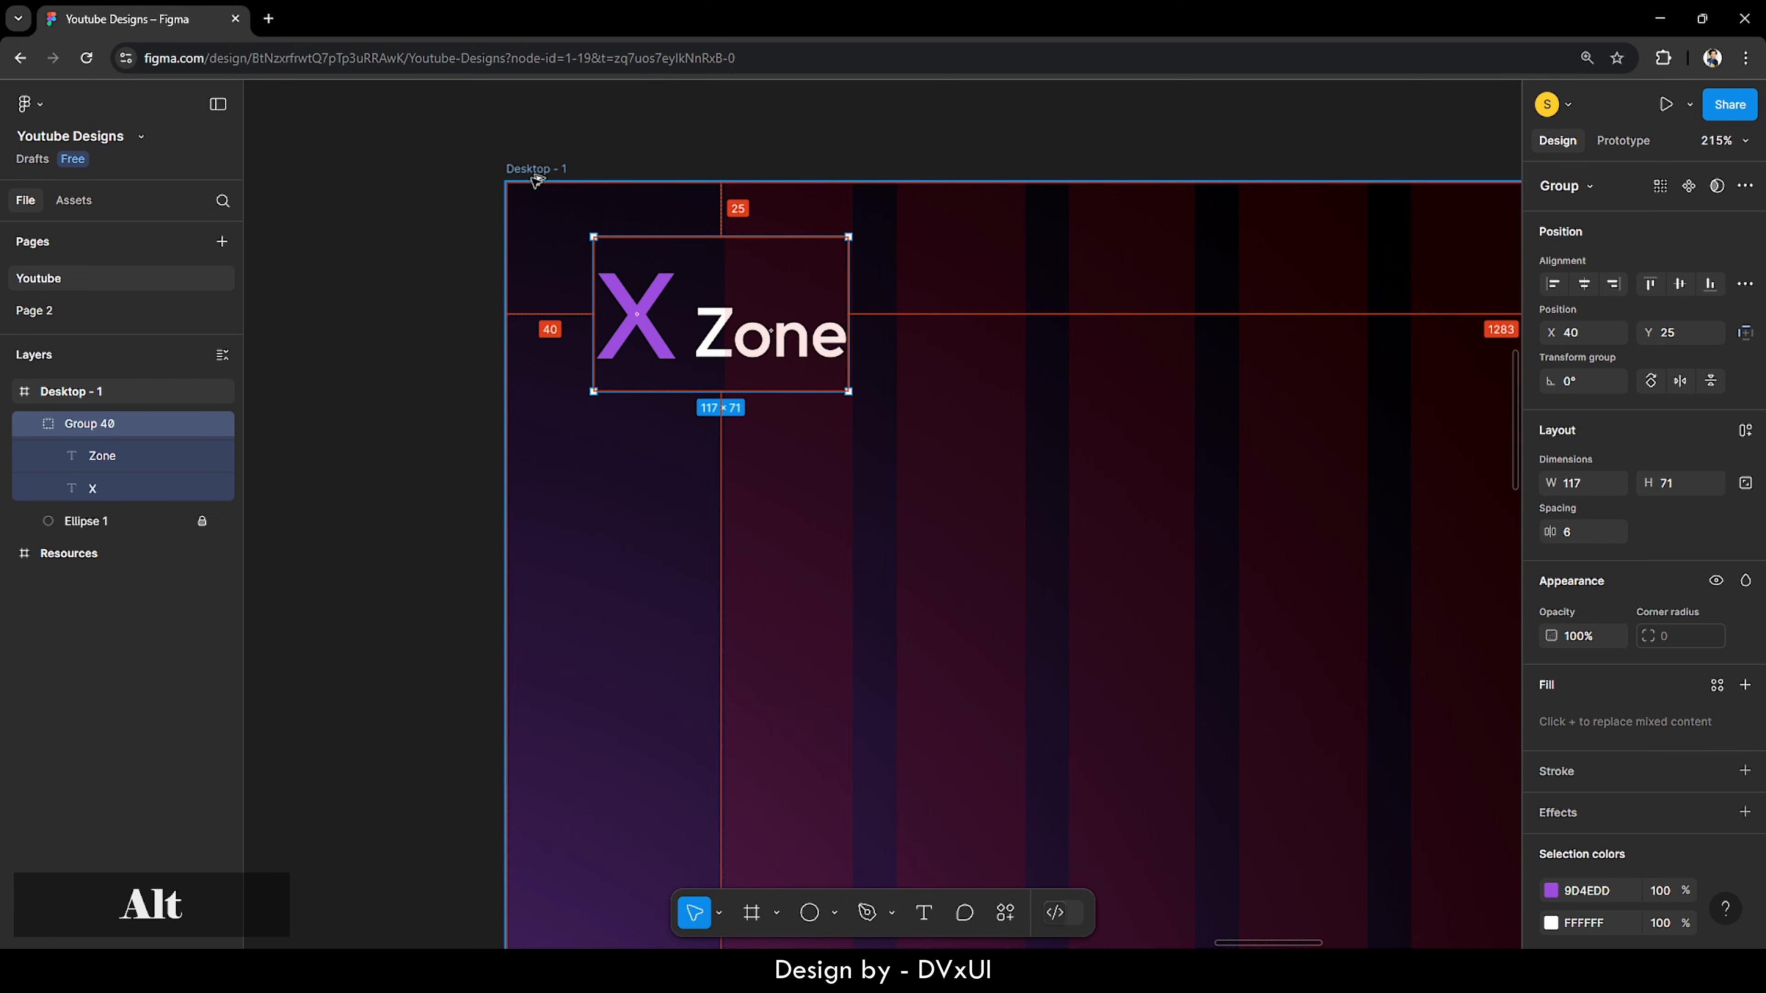
scroll(446, 303, down, 5)
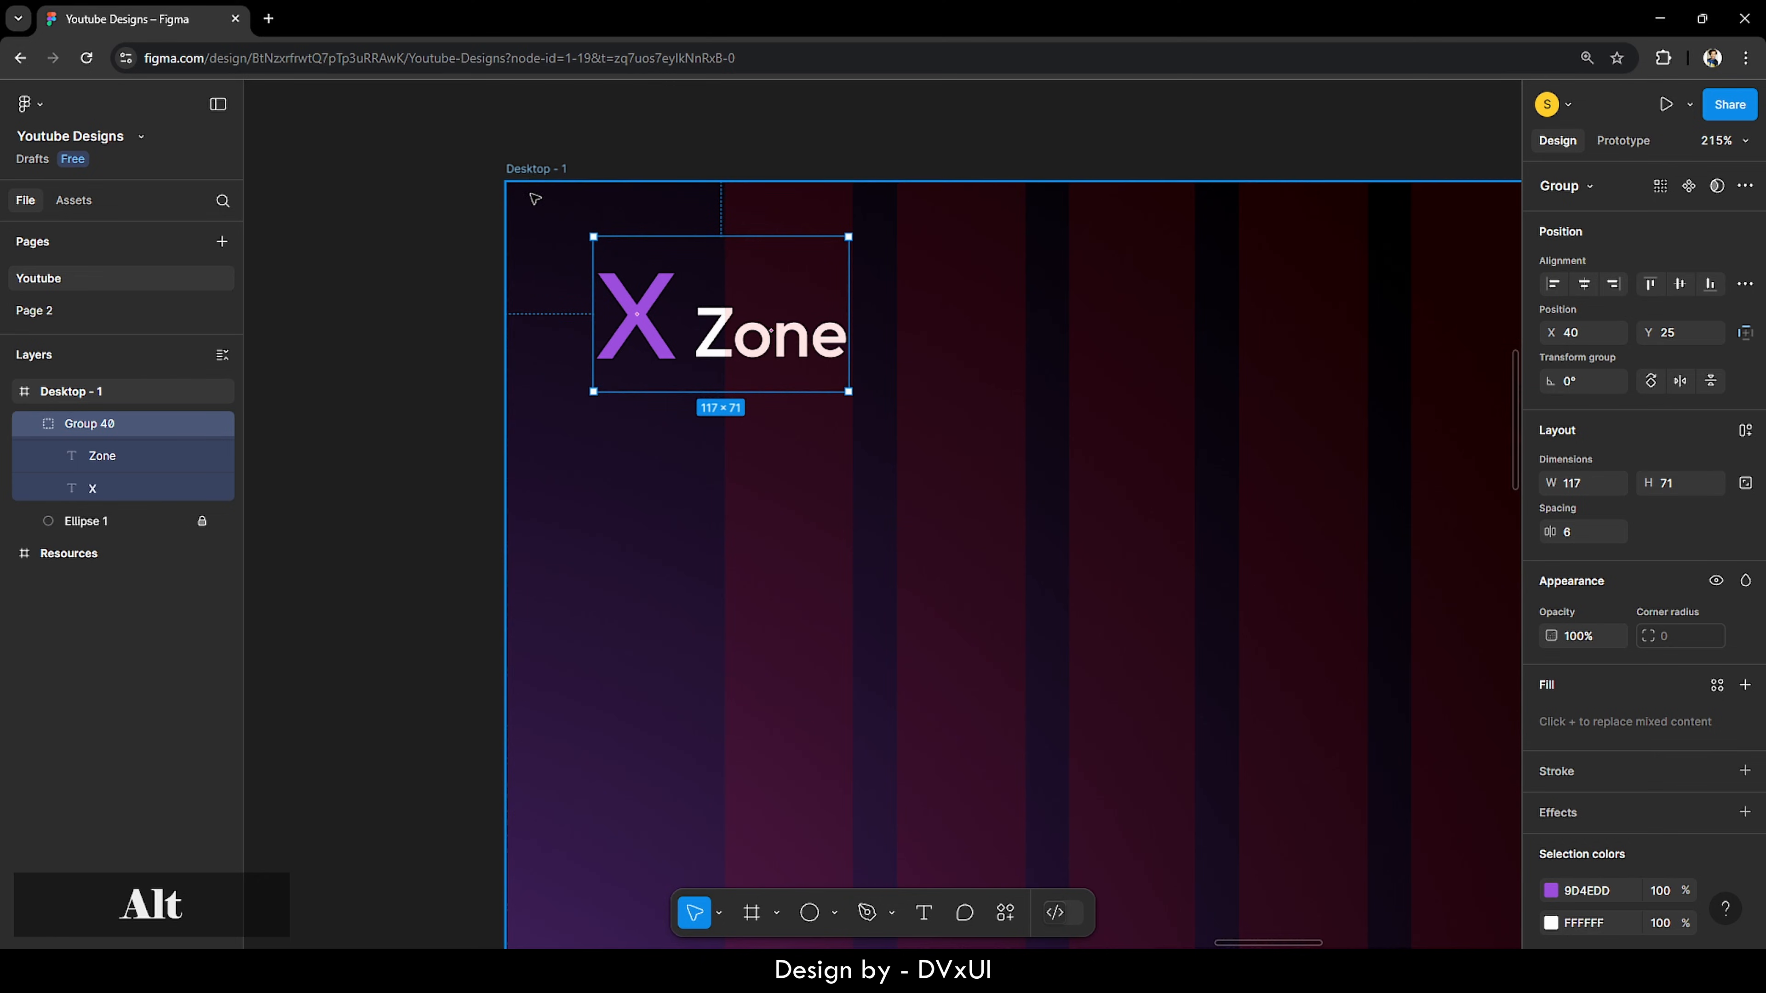
click(445, 303)
Step: Add the text "Home" near the middle of the desktop frame, at about X 577, Y 355
scroll(446, 303, down, 6)
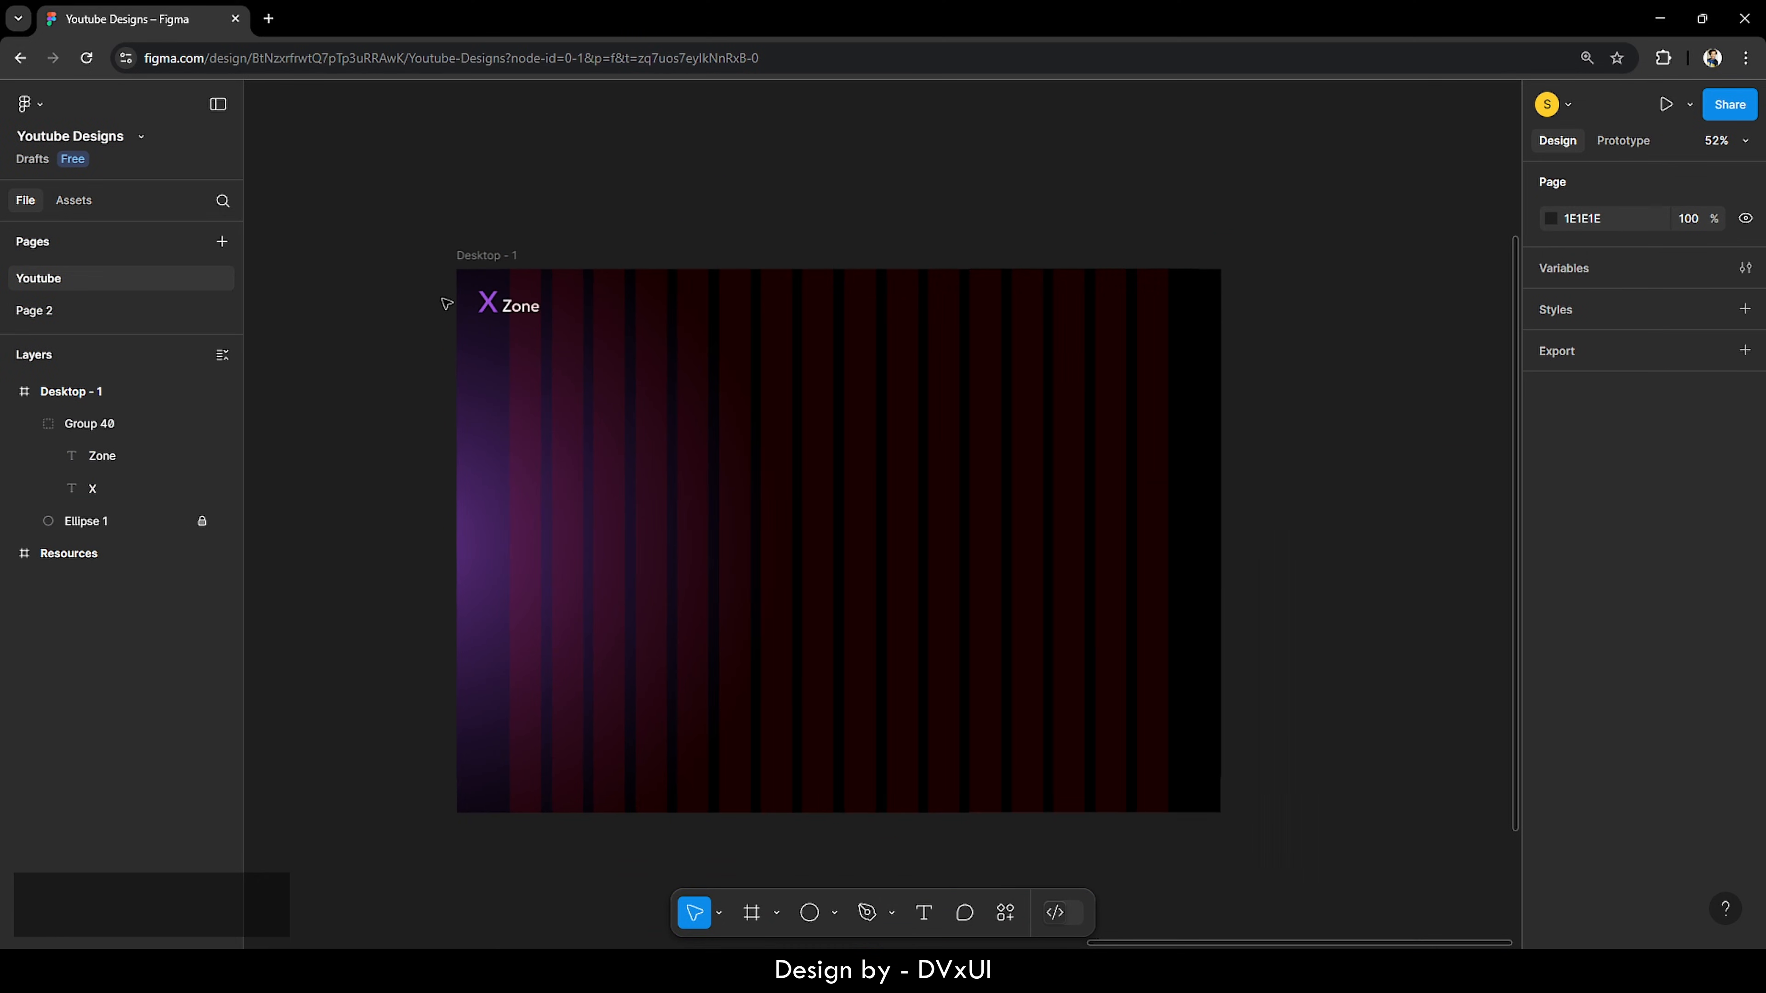
scroll(445, 303, up, 1)
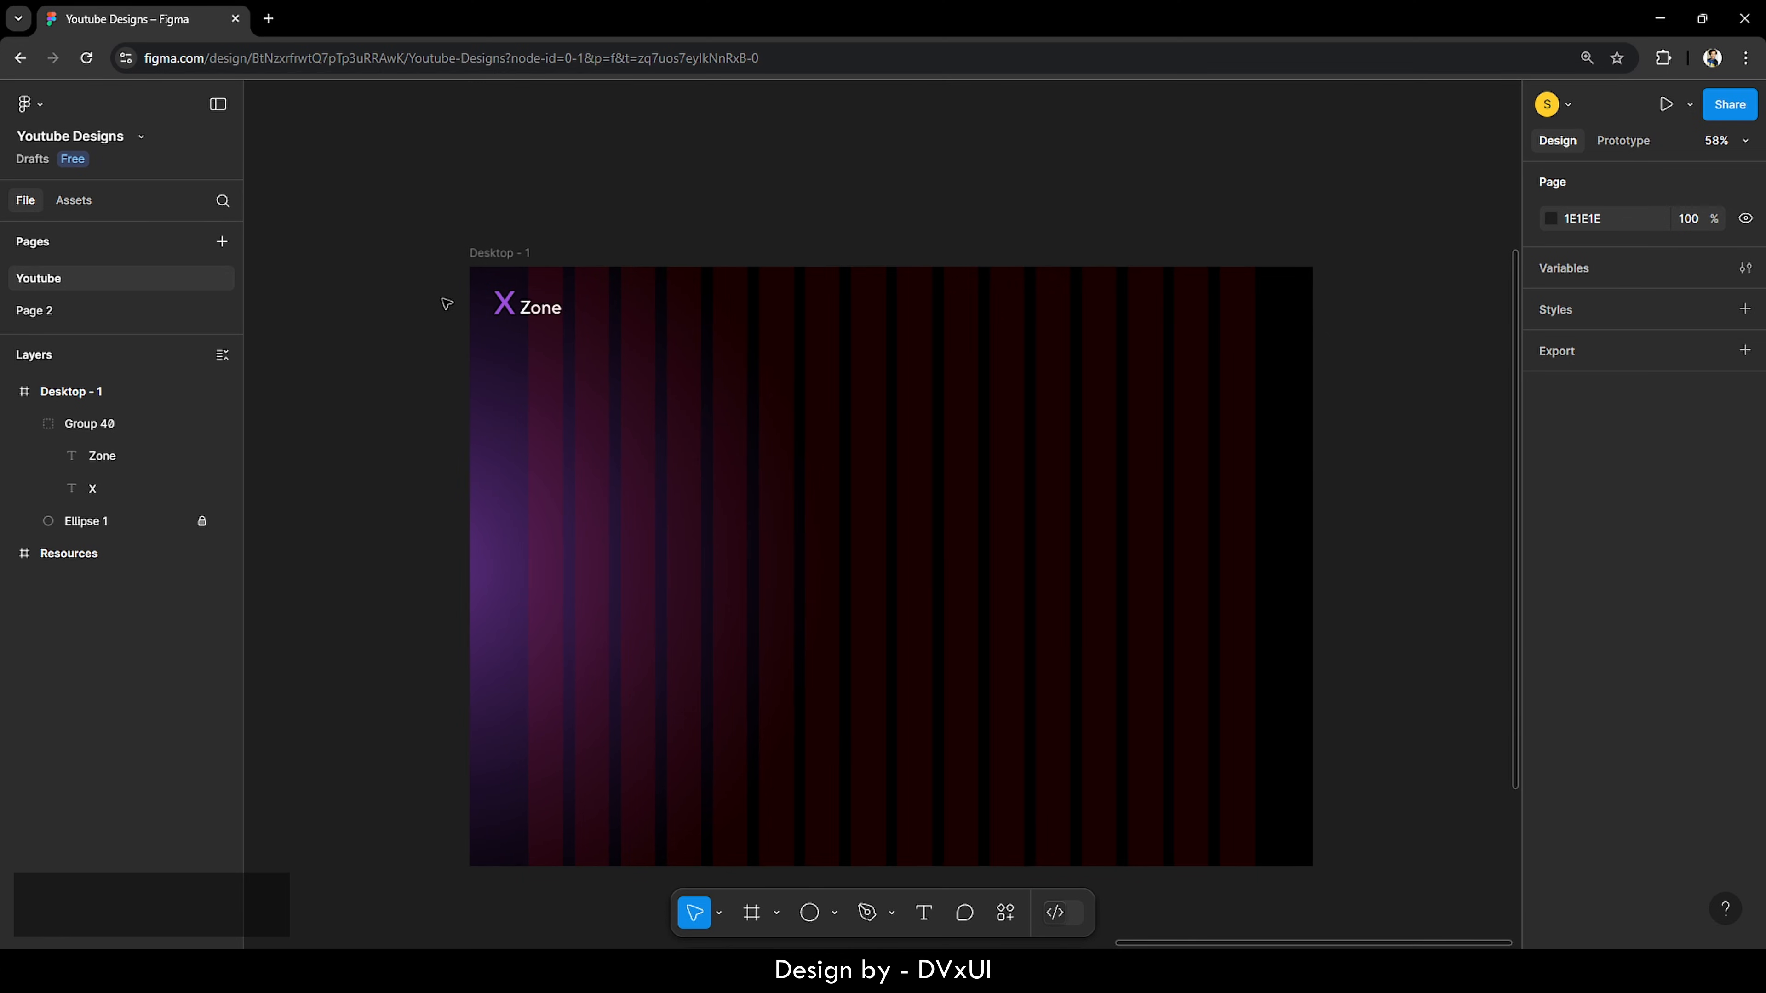
scroll(445, 303, down, 1)
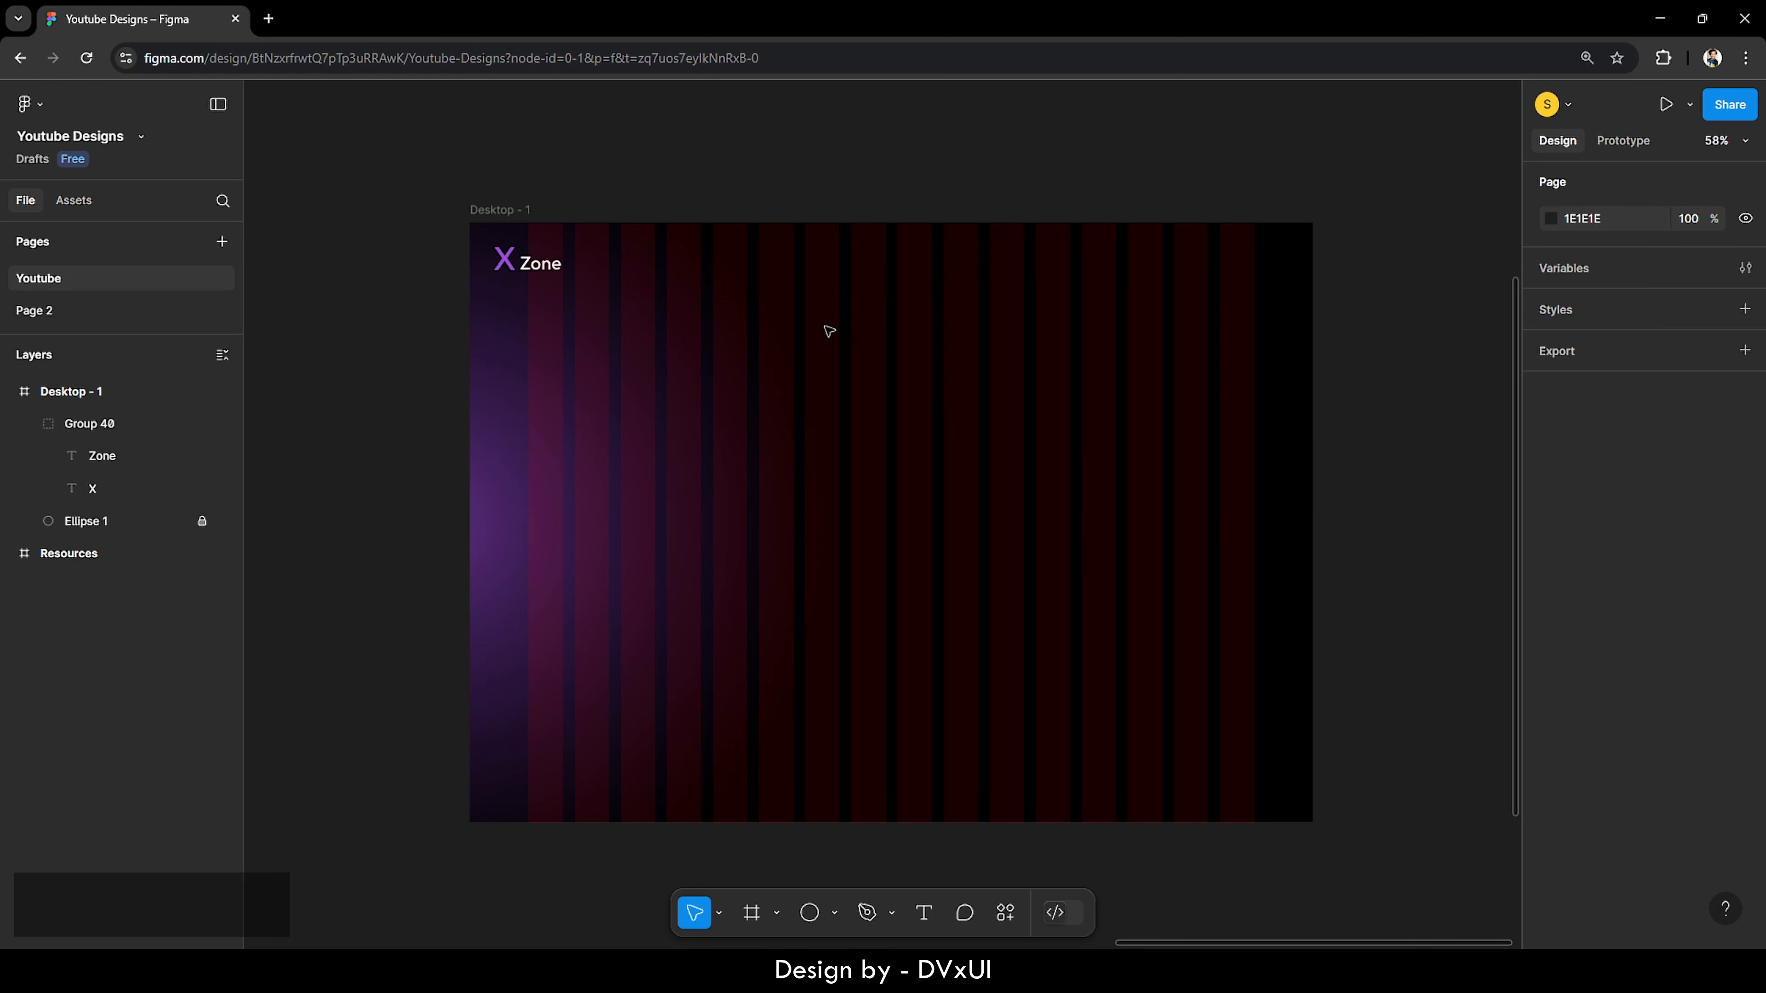
key(t)
click(808, 431)
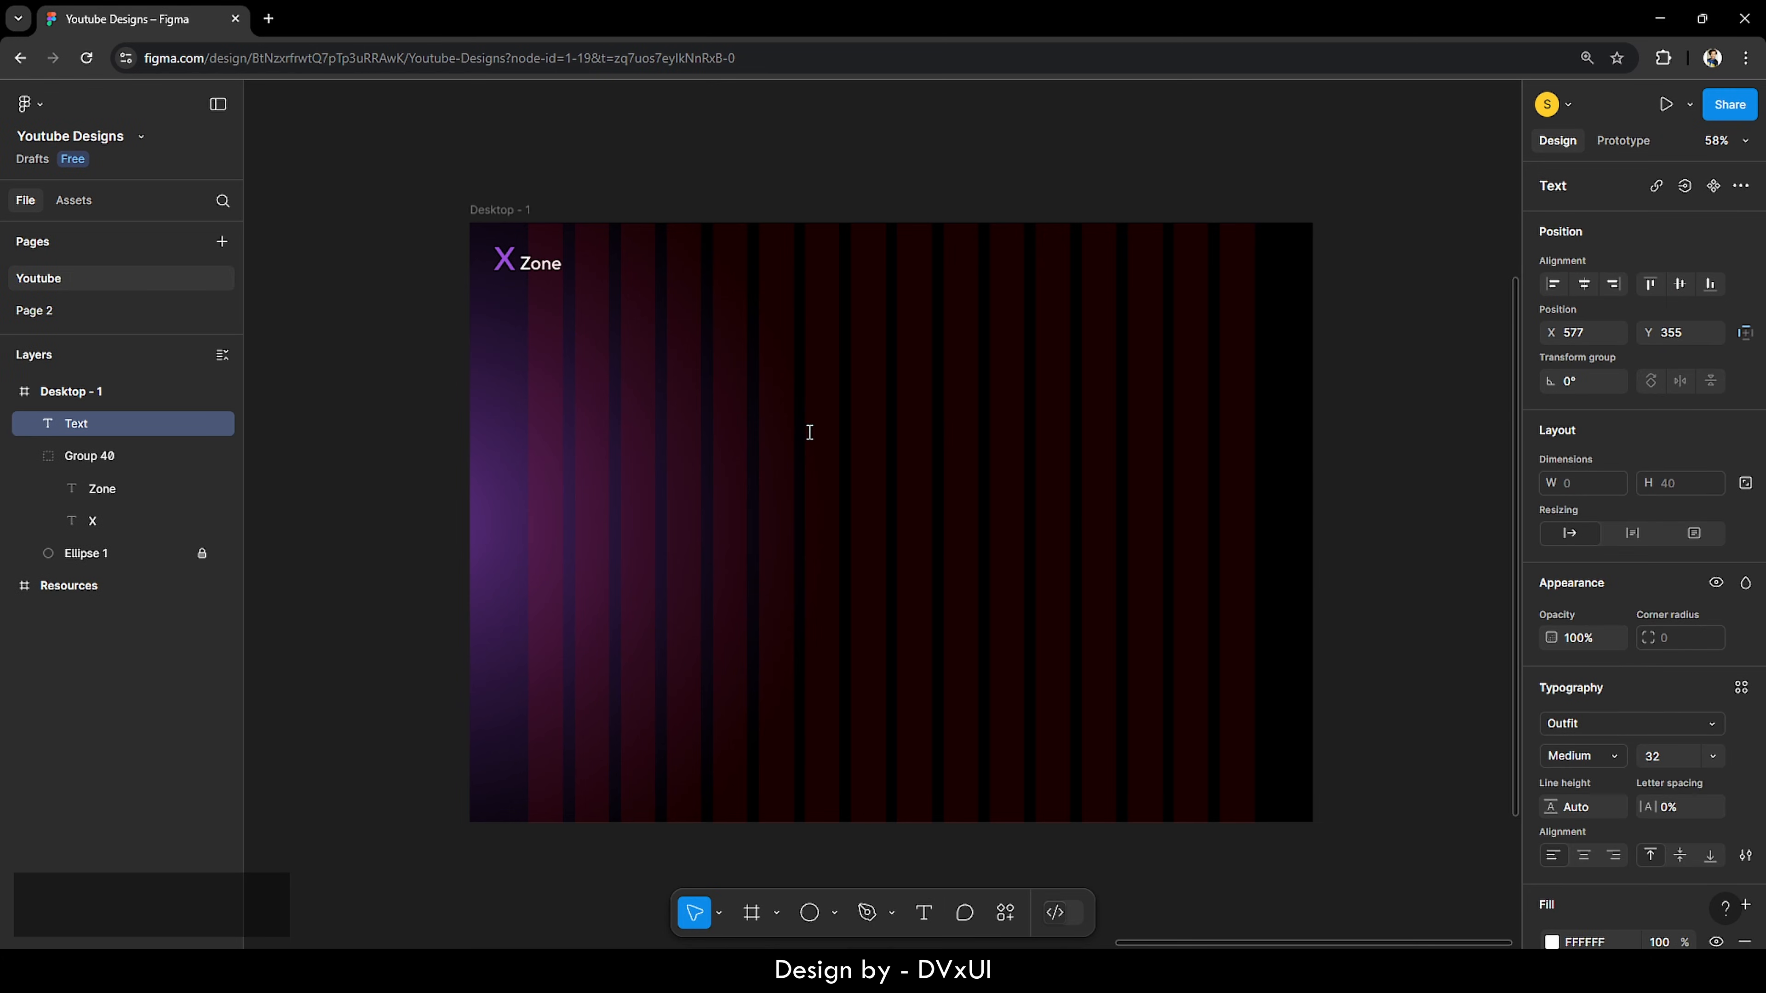
text(home)
key(BackSpace)
key(BackSpace)
key(BackSpace)
key(BackSpace)
text(Home)
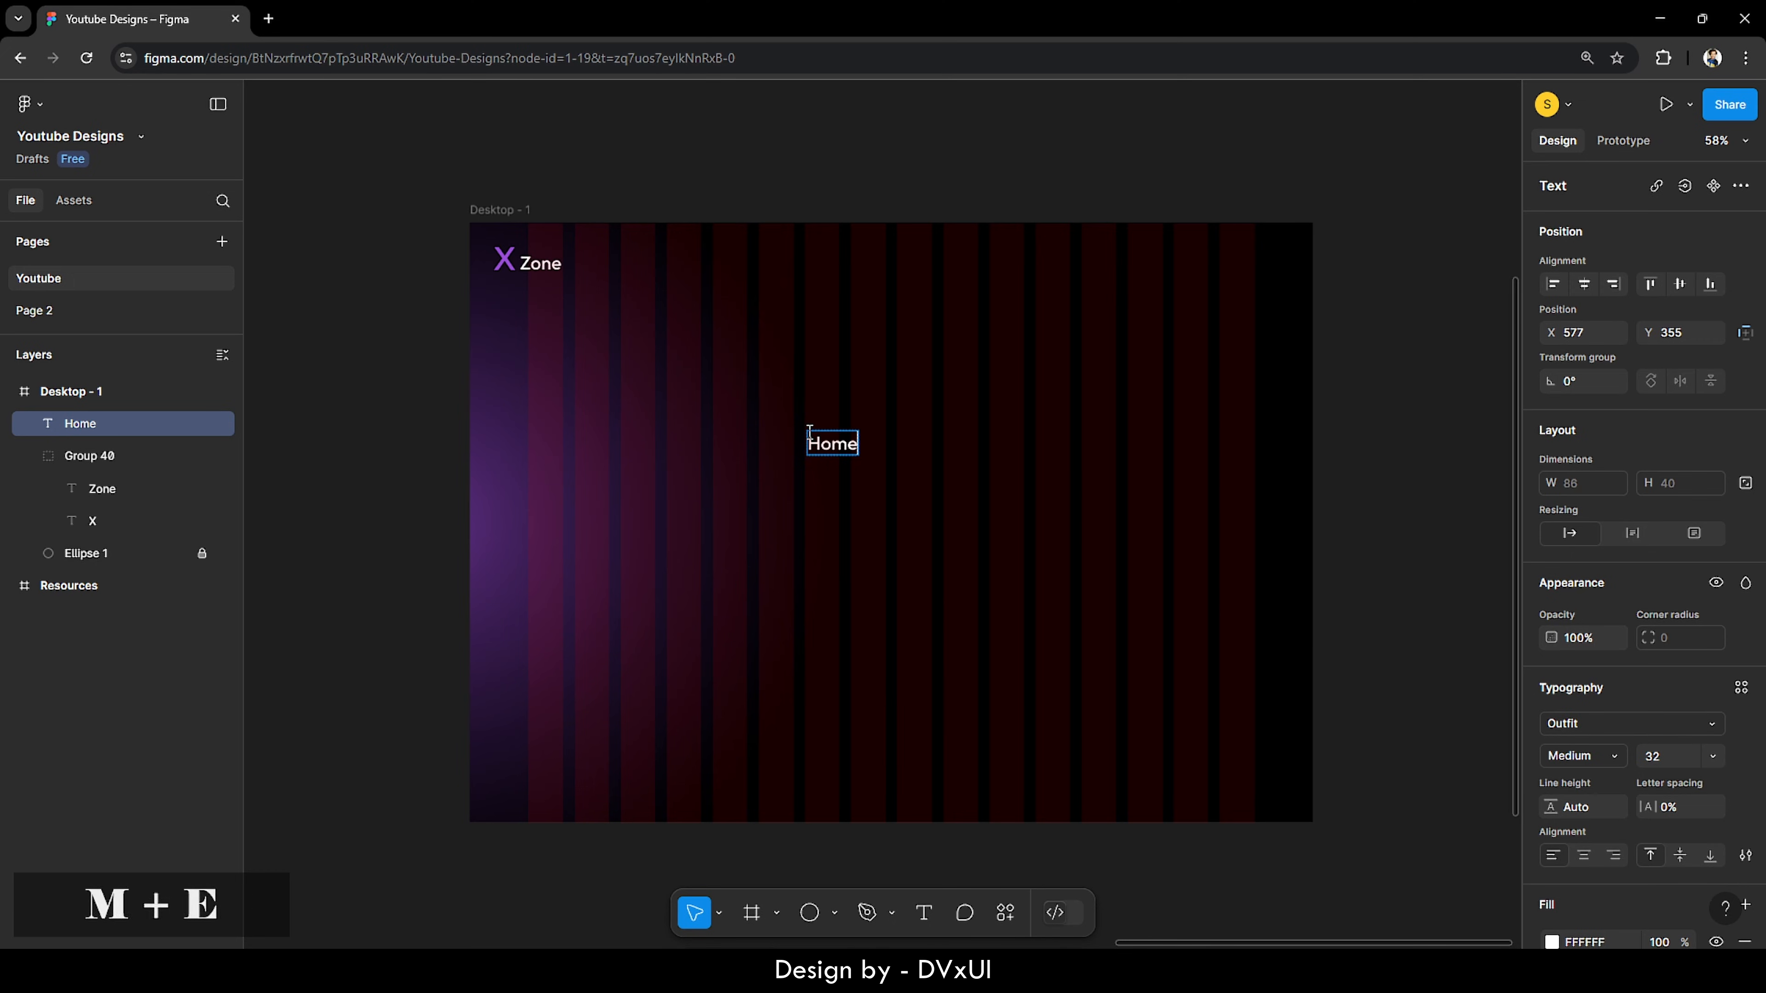
key(Escape)
Step: Duplicate the "Home" text, place the copy to its right at about X 703 and change its wording to "Features"
key(ctrl+c)
key(ctrl+v)
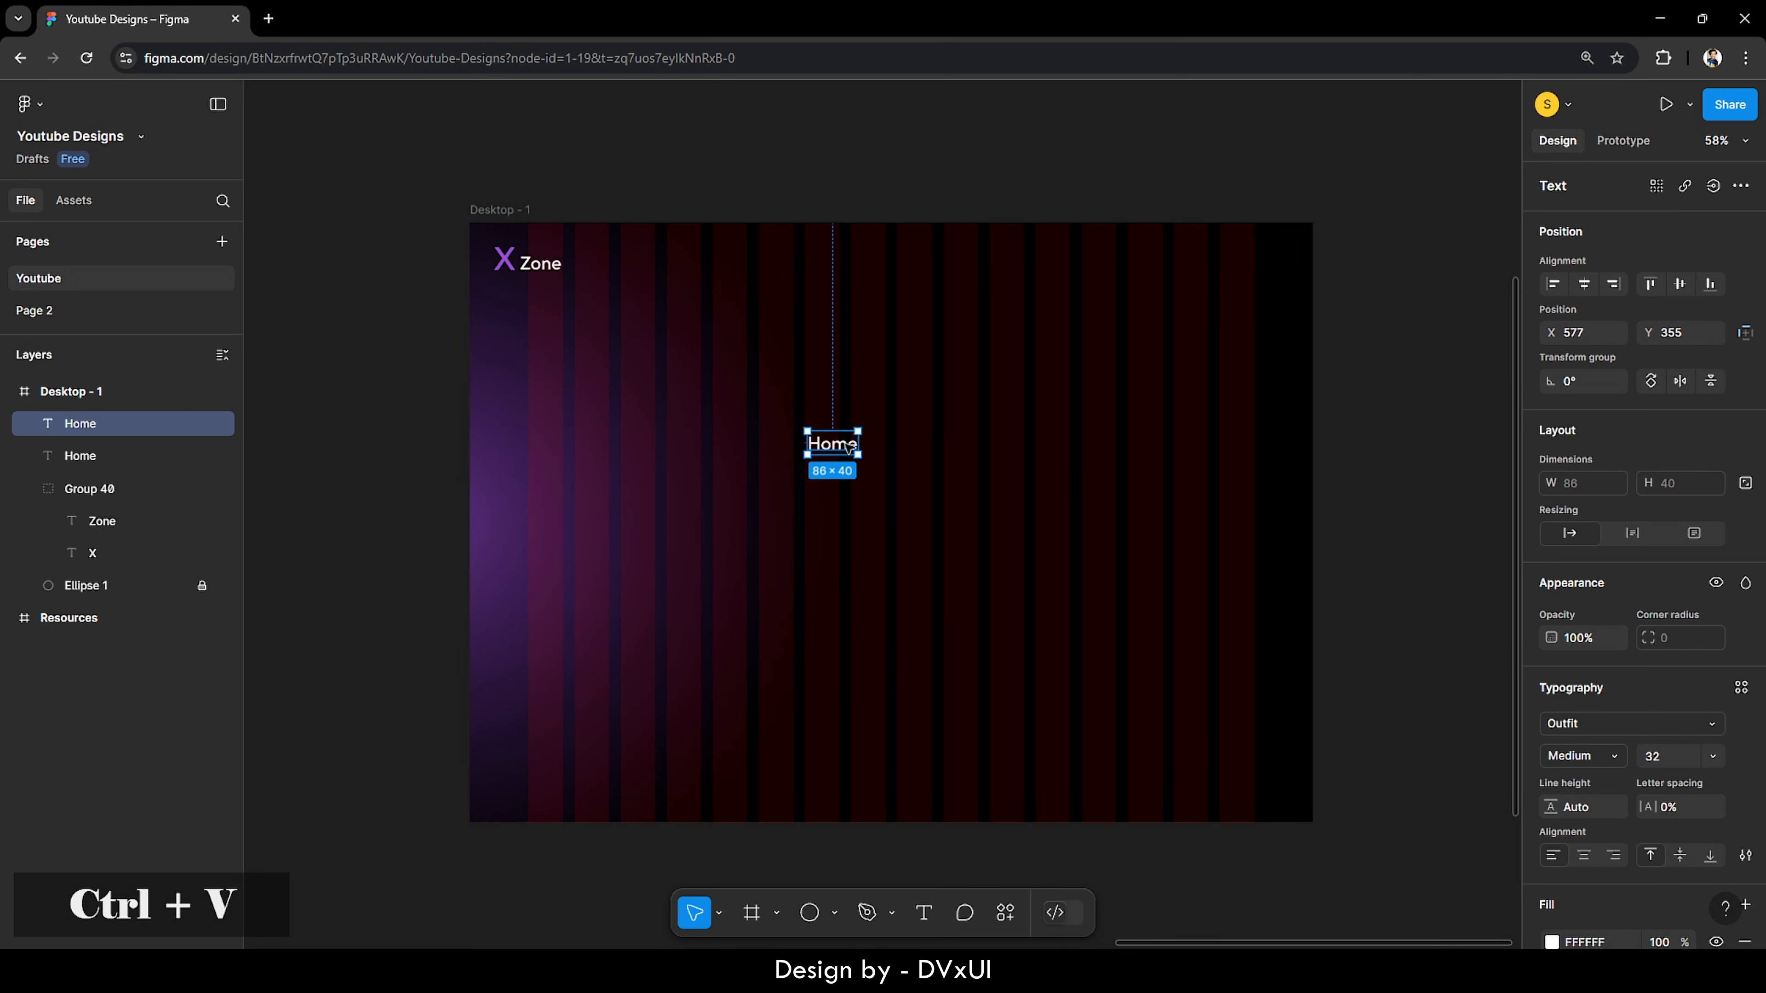
drag(823, 454, 896, 449)
double_click(896, 449)
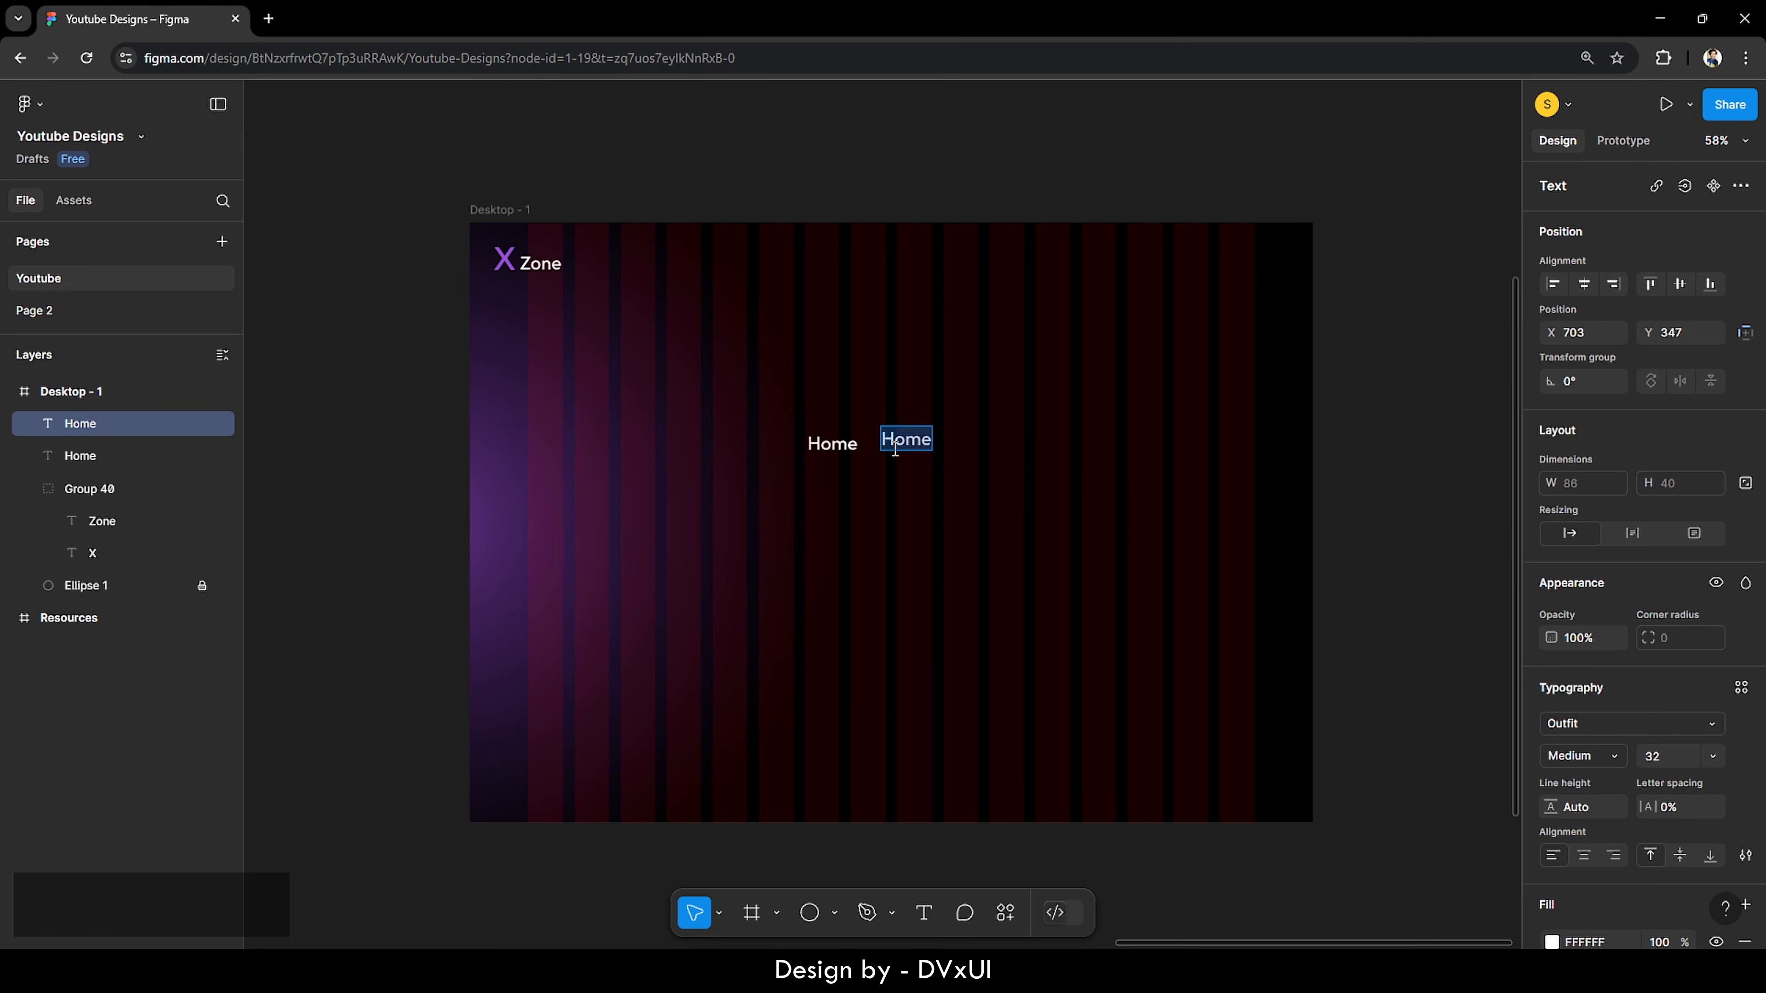
text(Features)
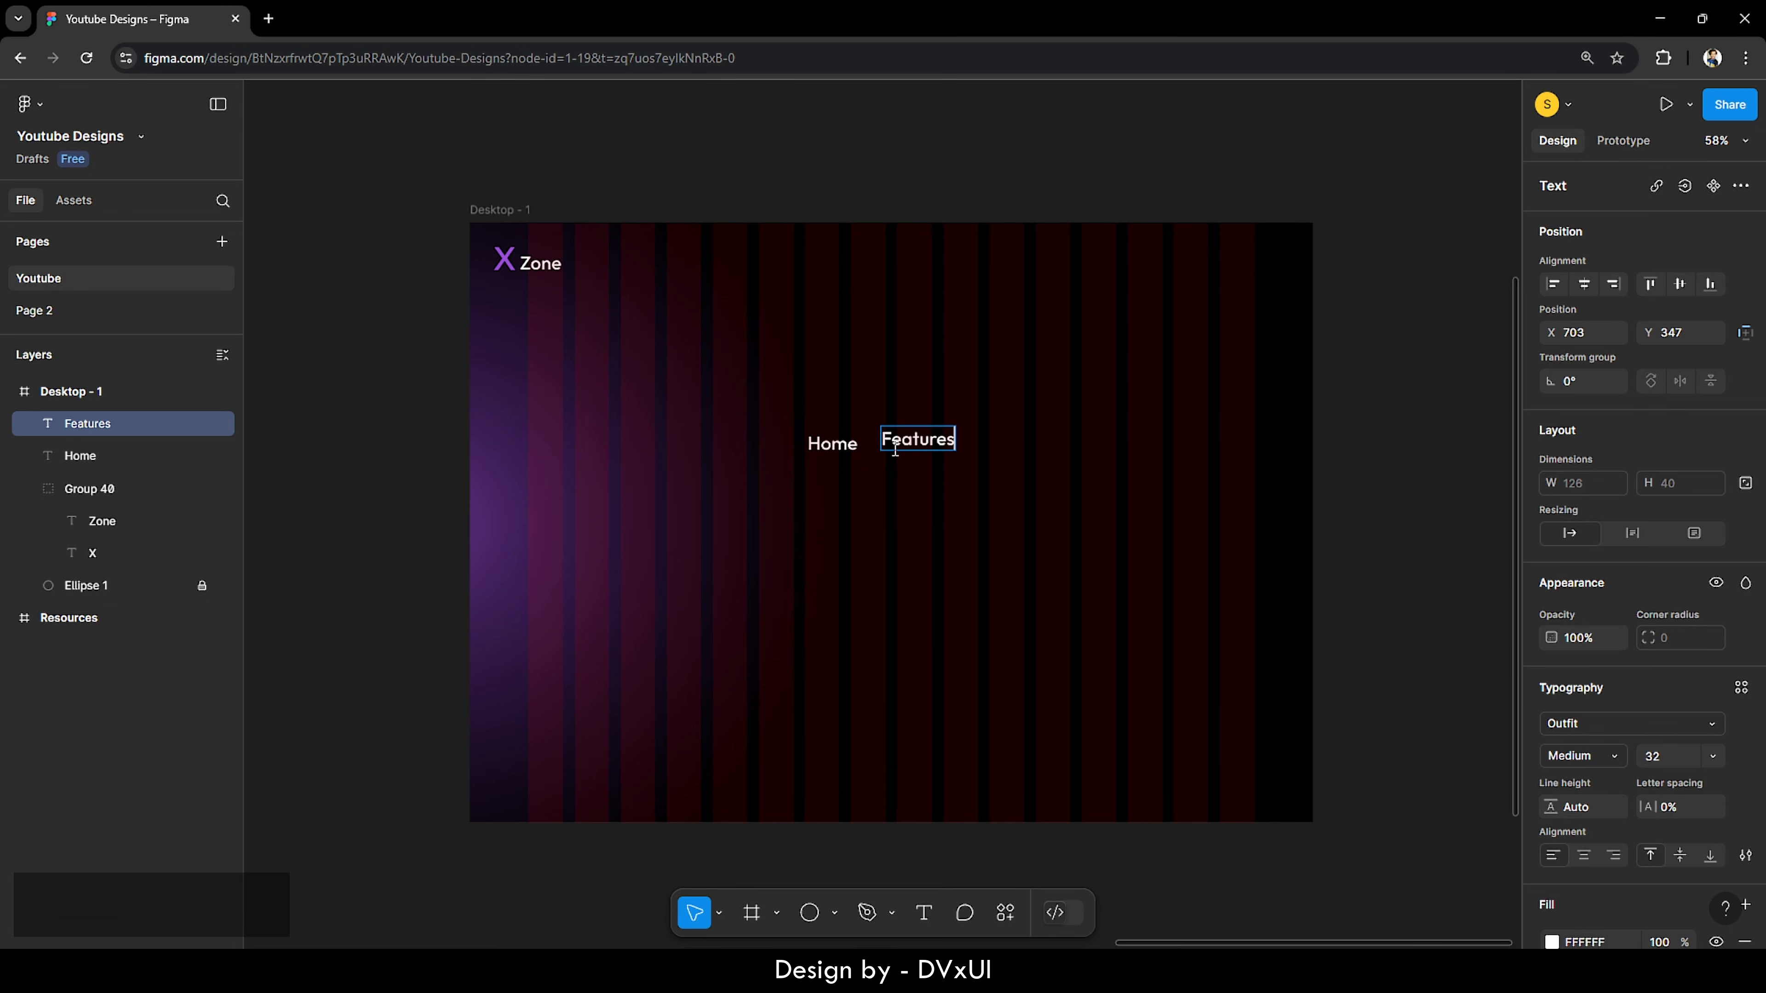
key(Escape)
Step: Duplicate the "Features" text, place the copy lower right at about X 829, Y 395 and change its wording to "Pricing"
key(ctrl+c)
key(ctrl+v)
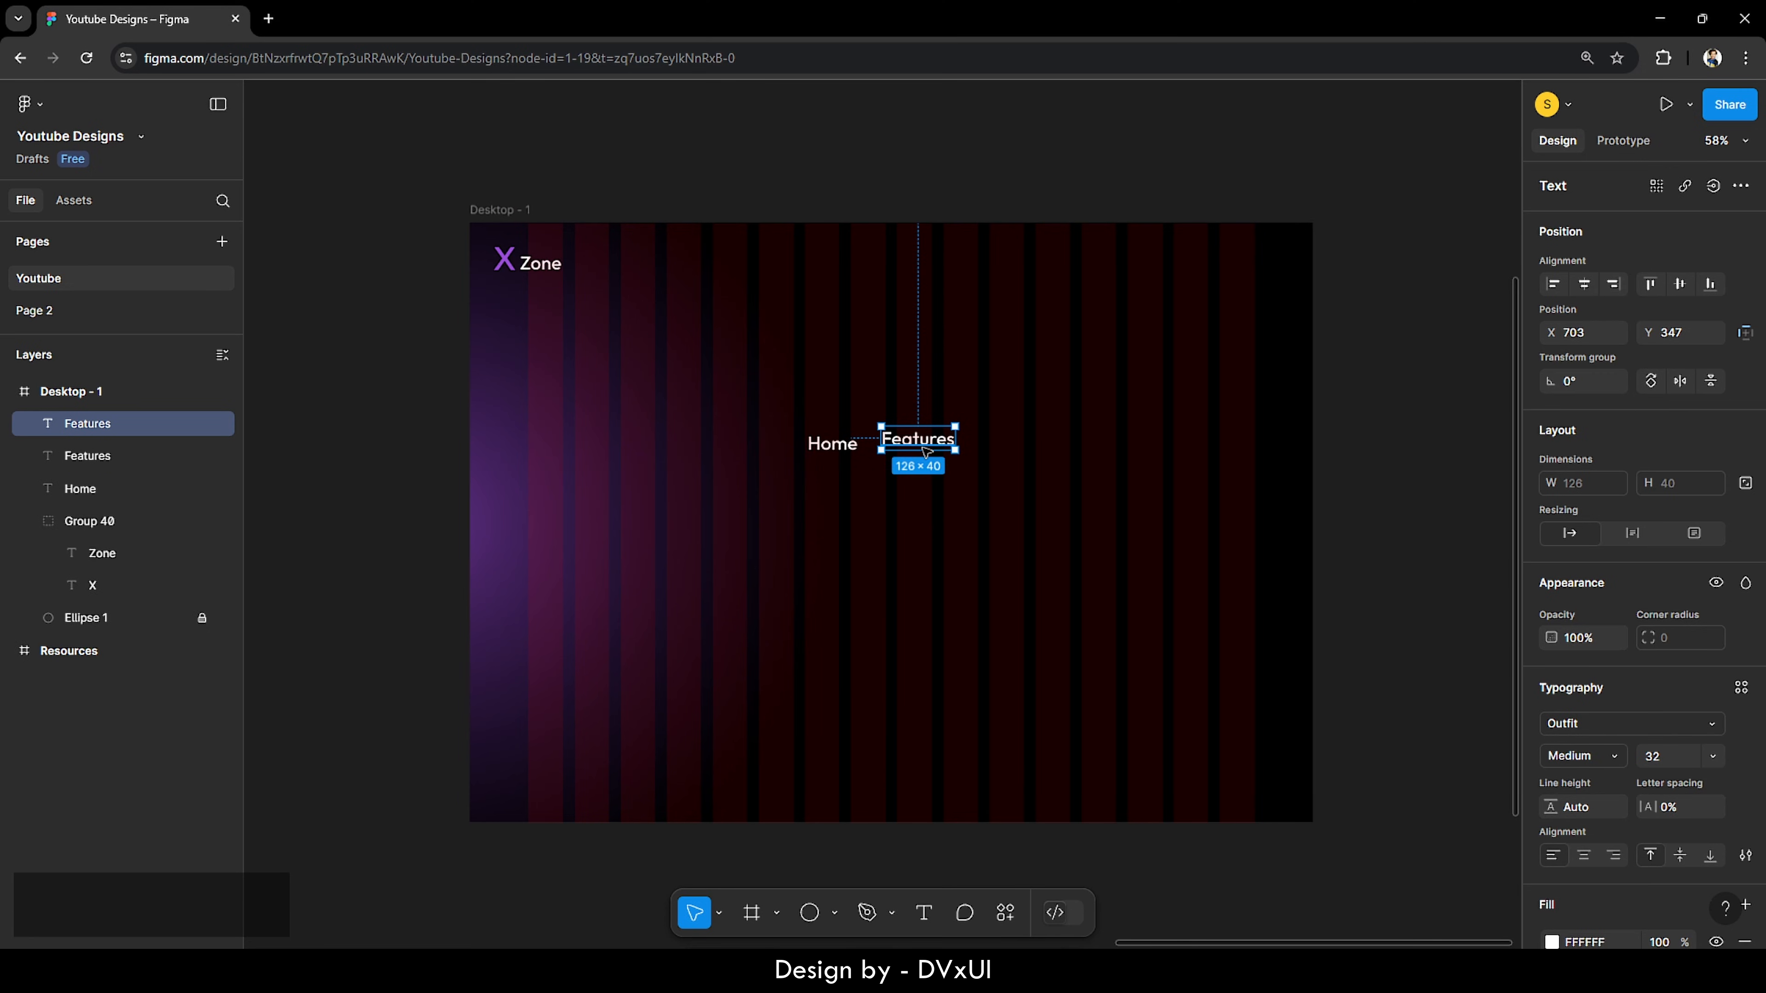
drag(927, 446, 999, 484)
double_click(1000, 483)
key(BackSpace)
text(Pr)
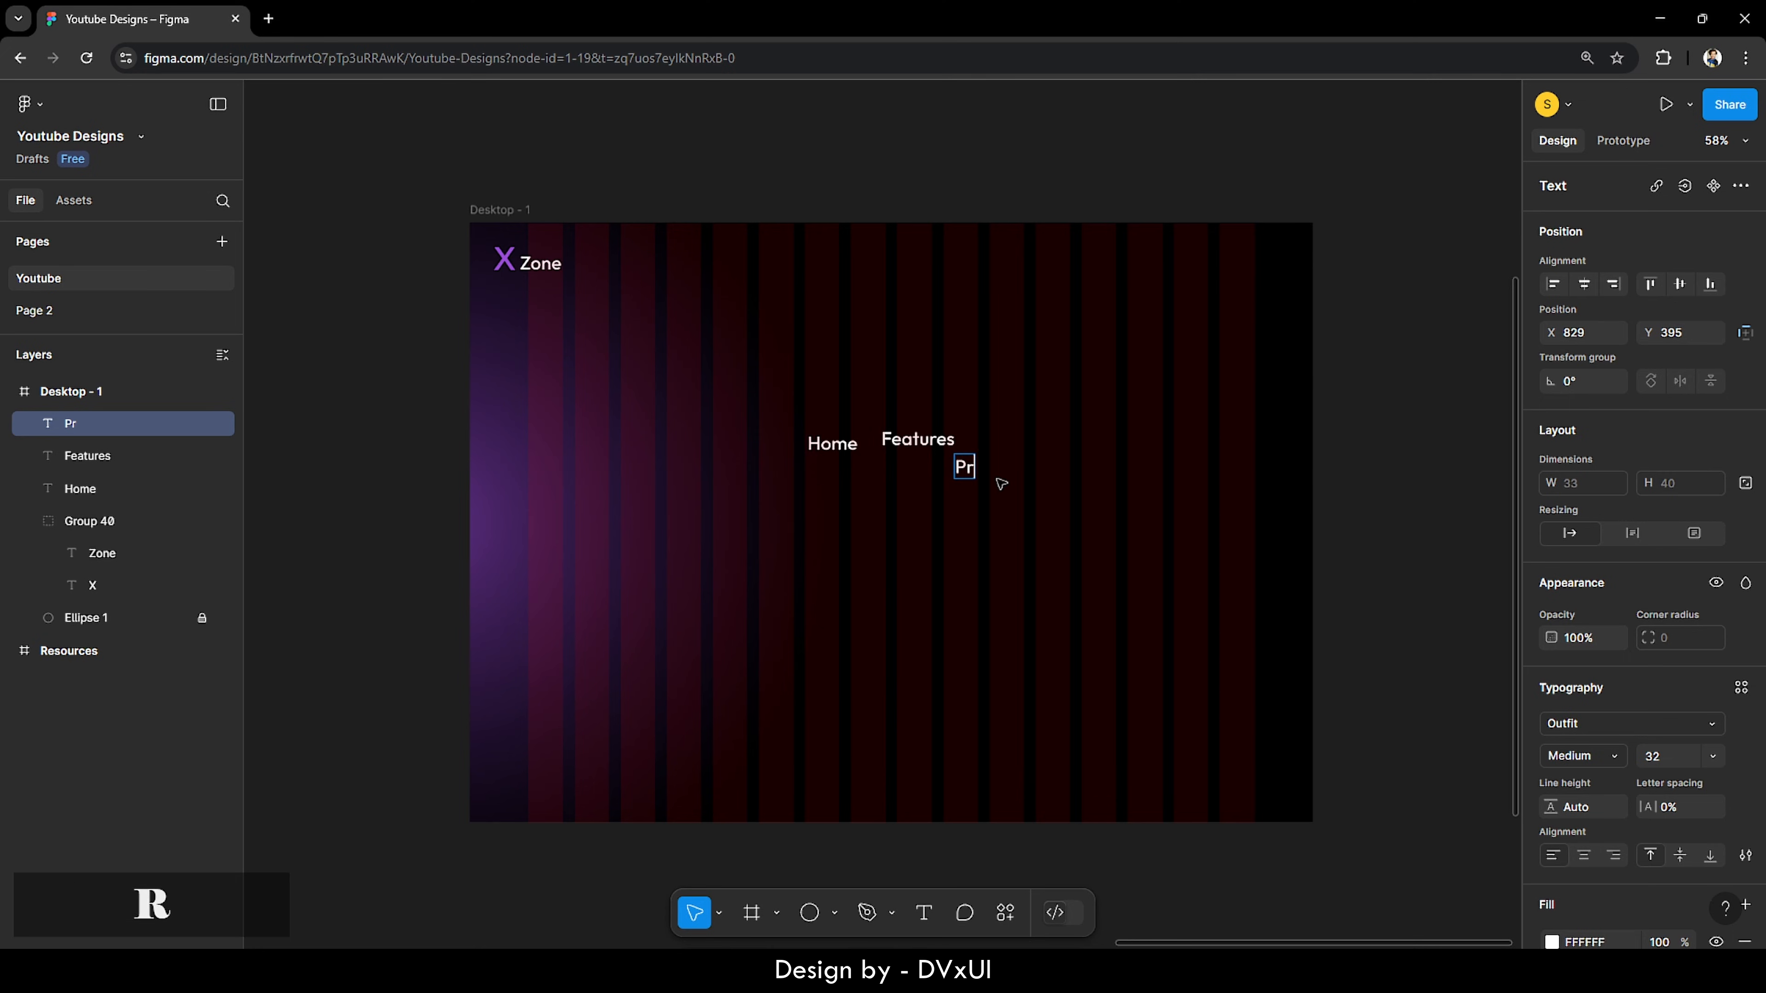
text(icing)
key(Escape)
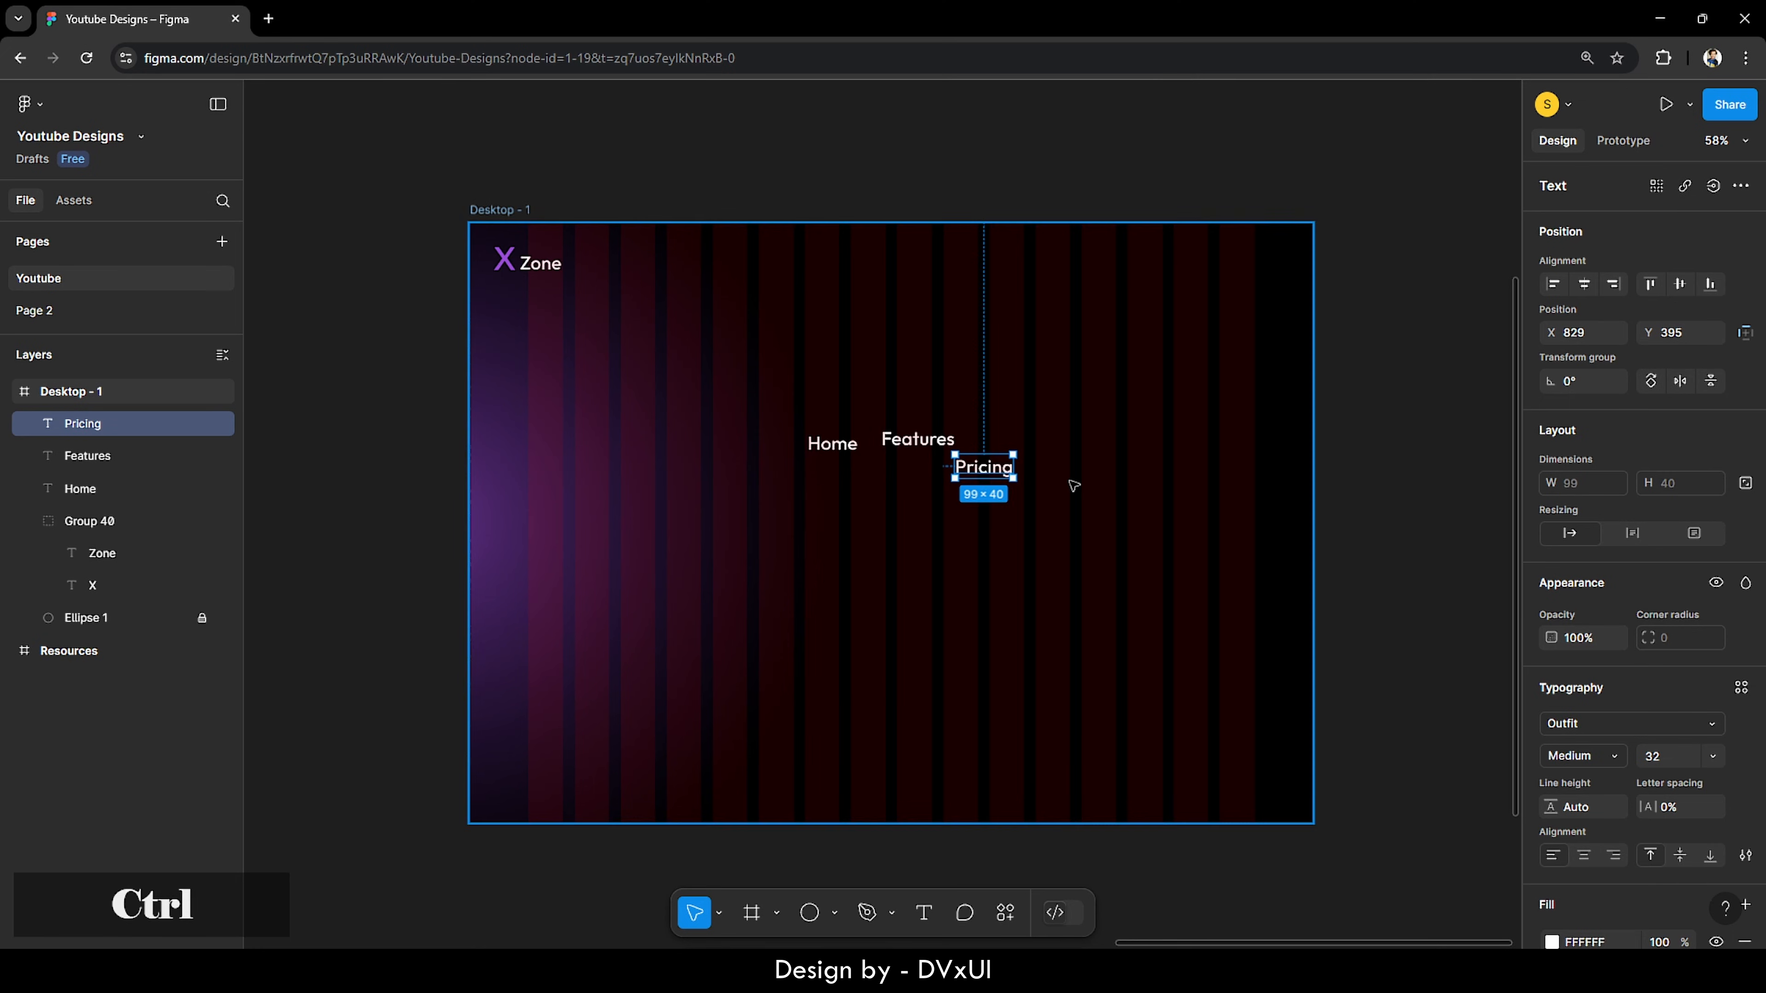
Step: Duplicate the "Pricing" text, place the copy to its right at about X 1005, Y 395 and change its wording to "Contacts"
key(ctrl+c)
key(ctrl+v)
drag(1008, 471, 1110, 471)
double_click(1097, 471)
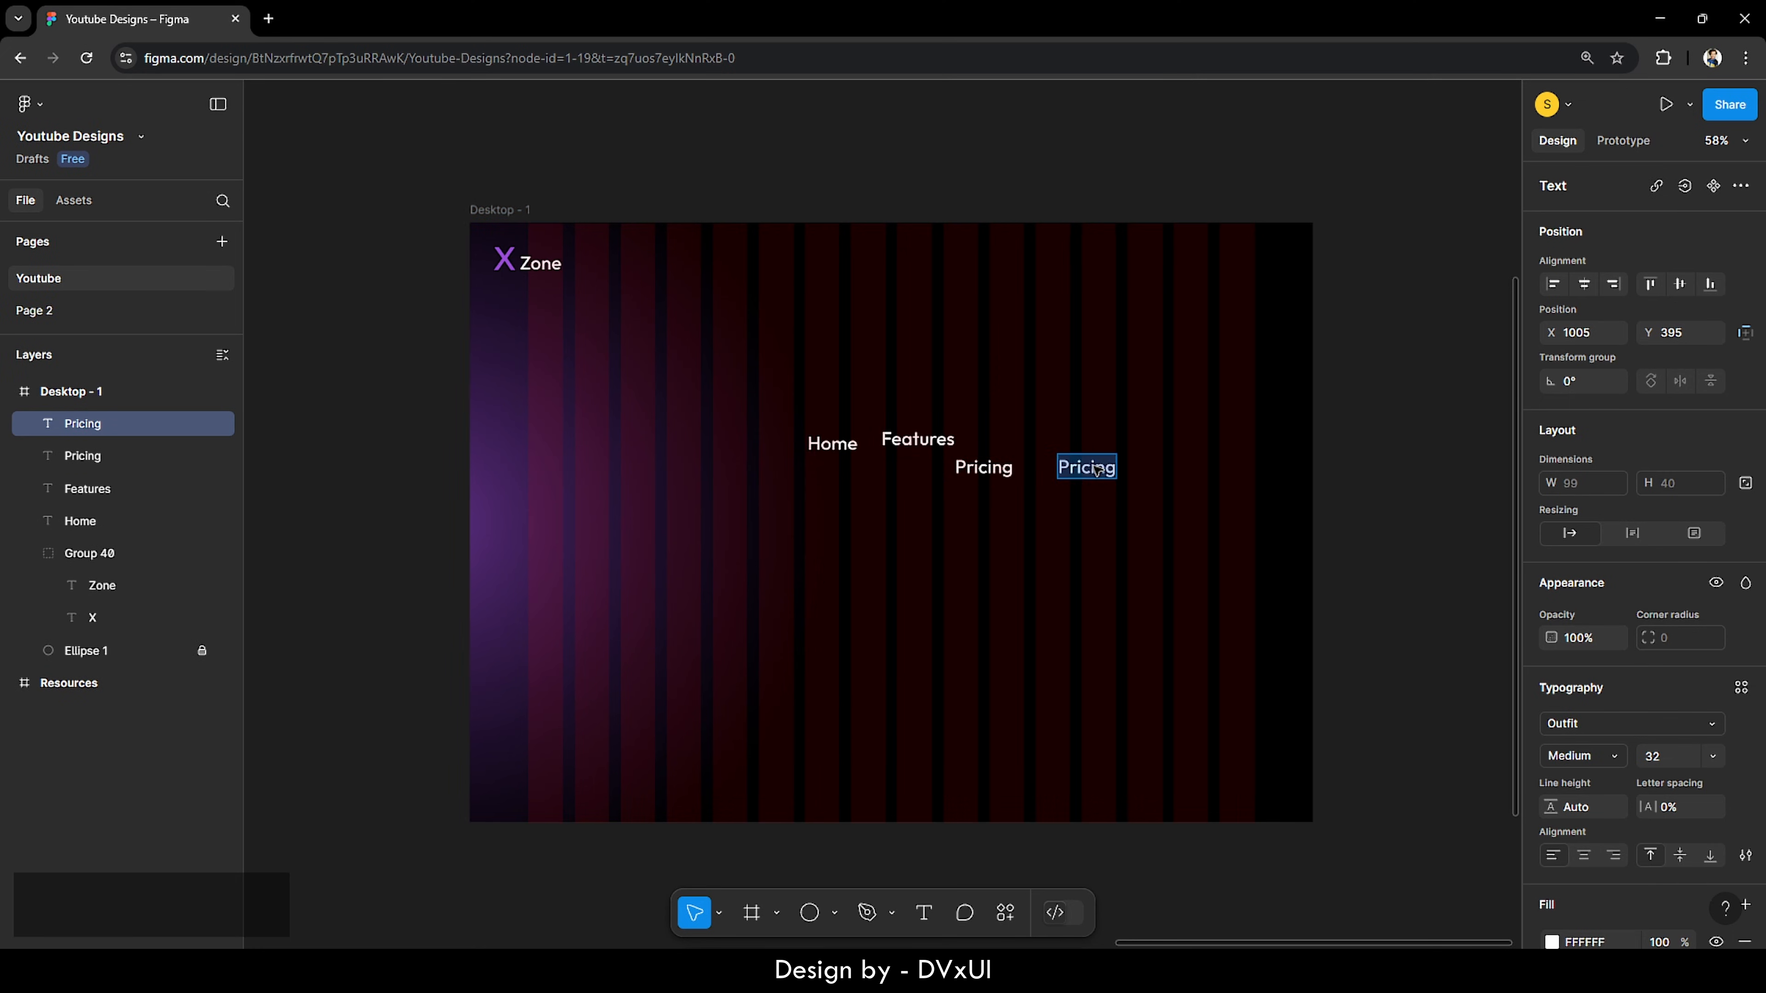
key(BackSpace)
text(Contacts)
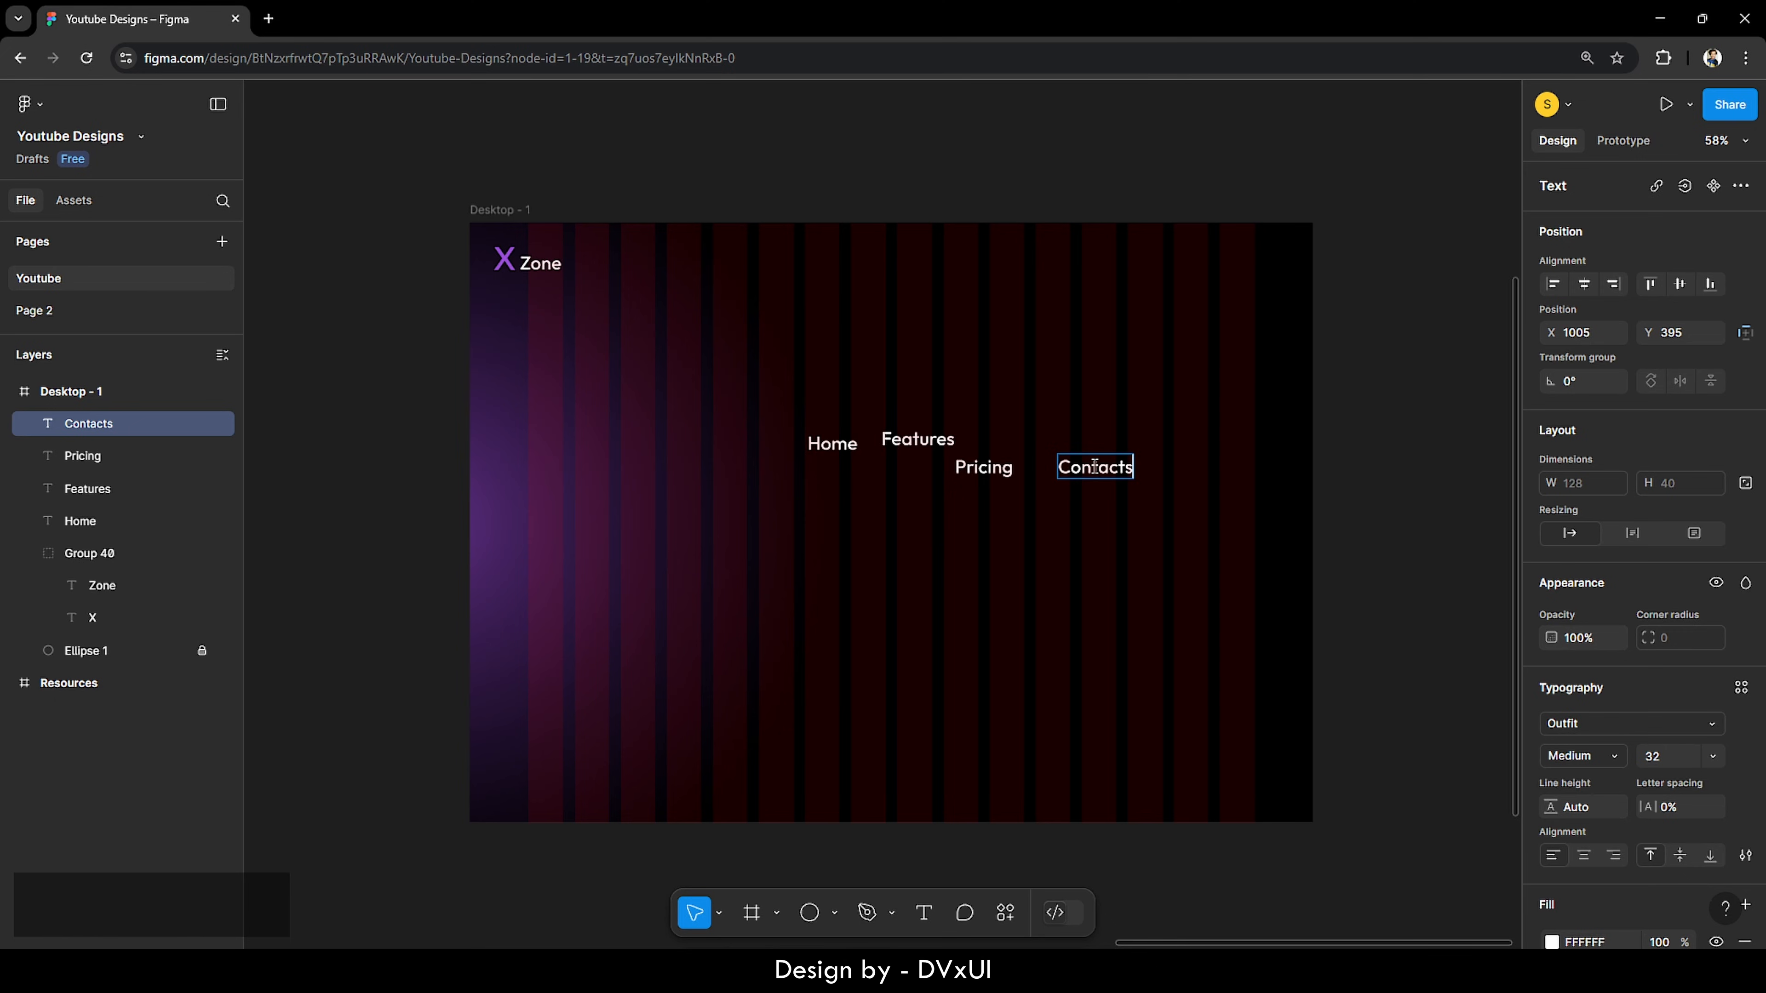
key(Escape)
key(Escape)
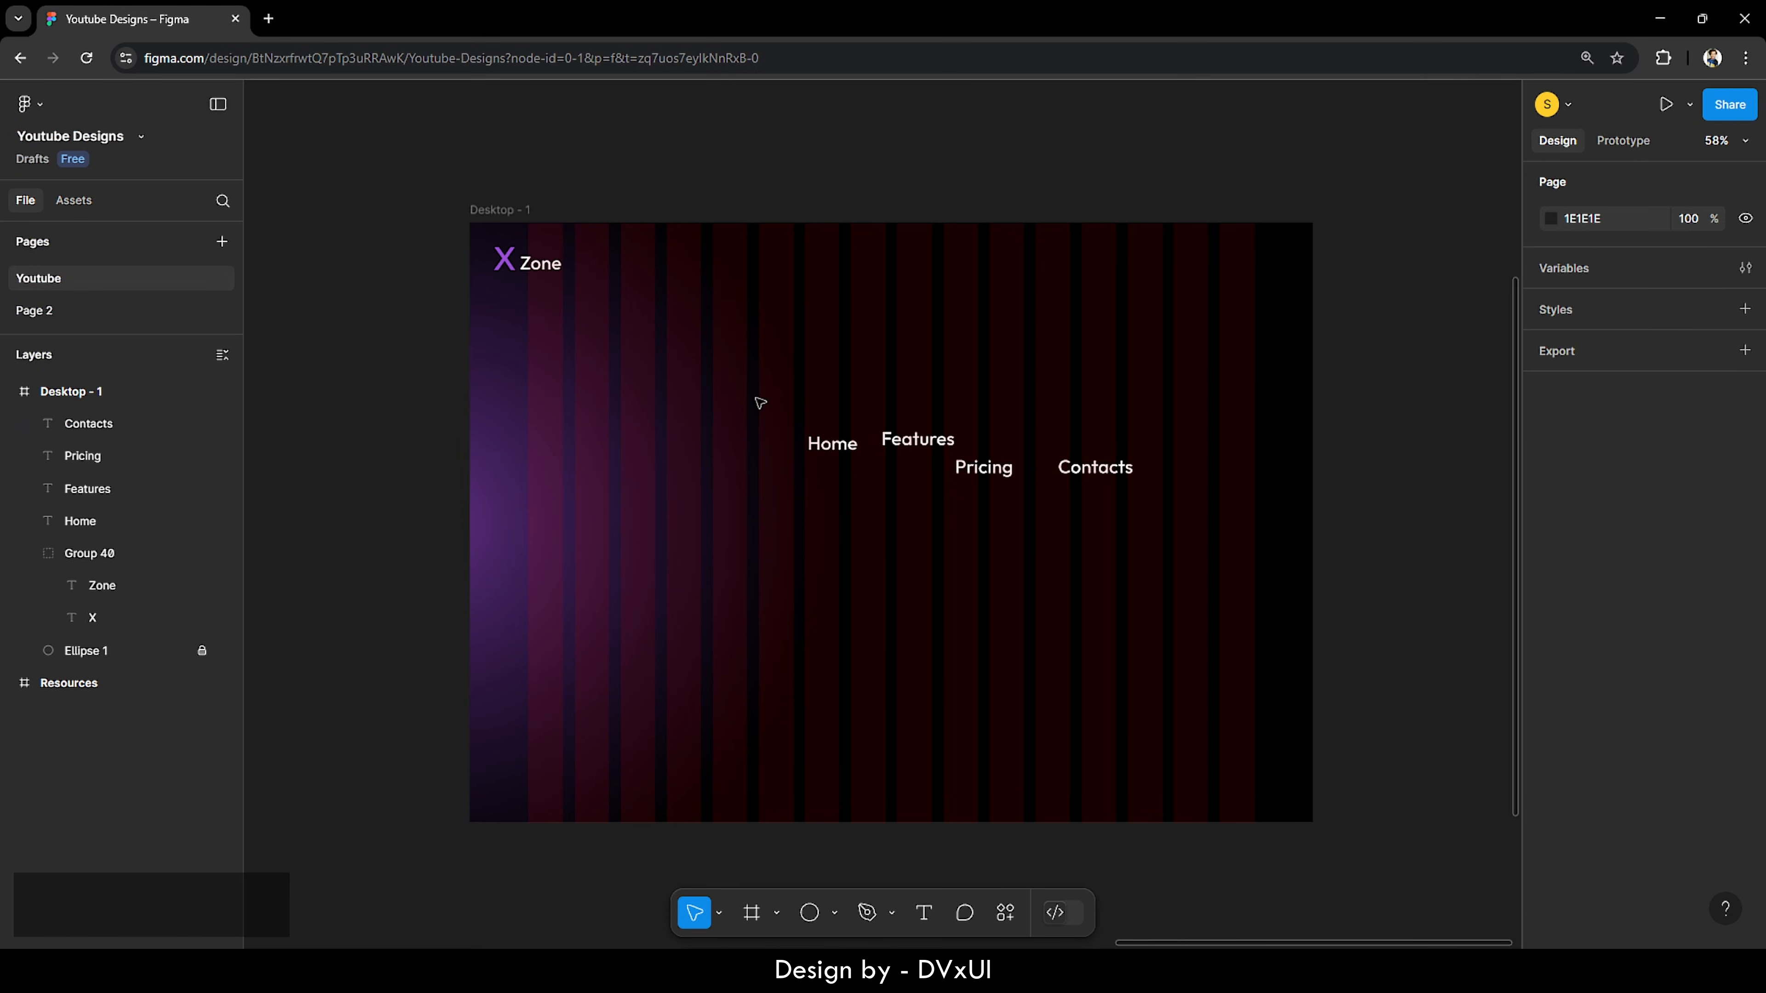
Step: Set the font size of the four navigation texts, Home, Features, Pricing and Contacts, to 22
drag(760, 403, 1103, 522)
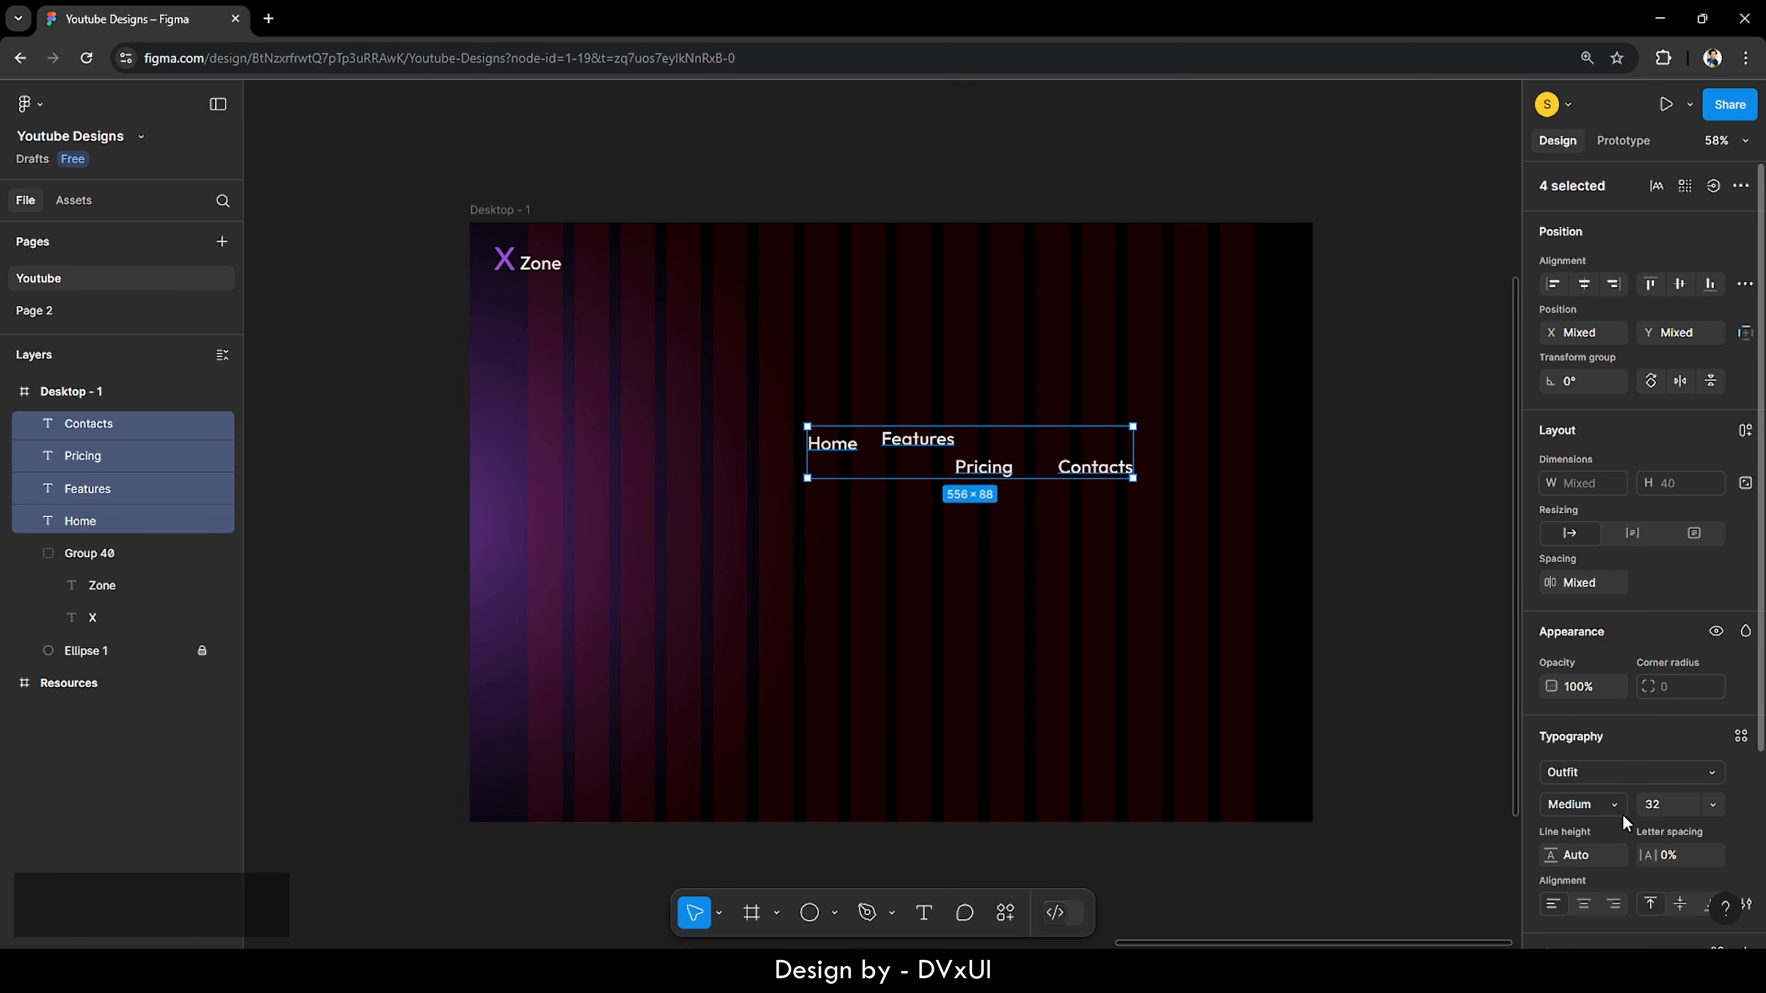
scroll(1624, 823, down, 1)
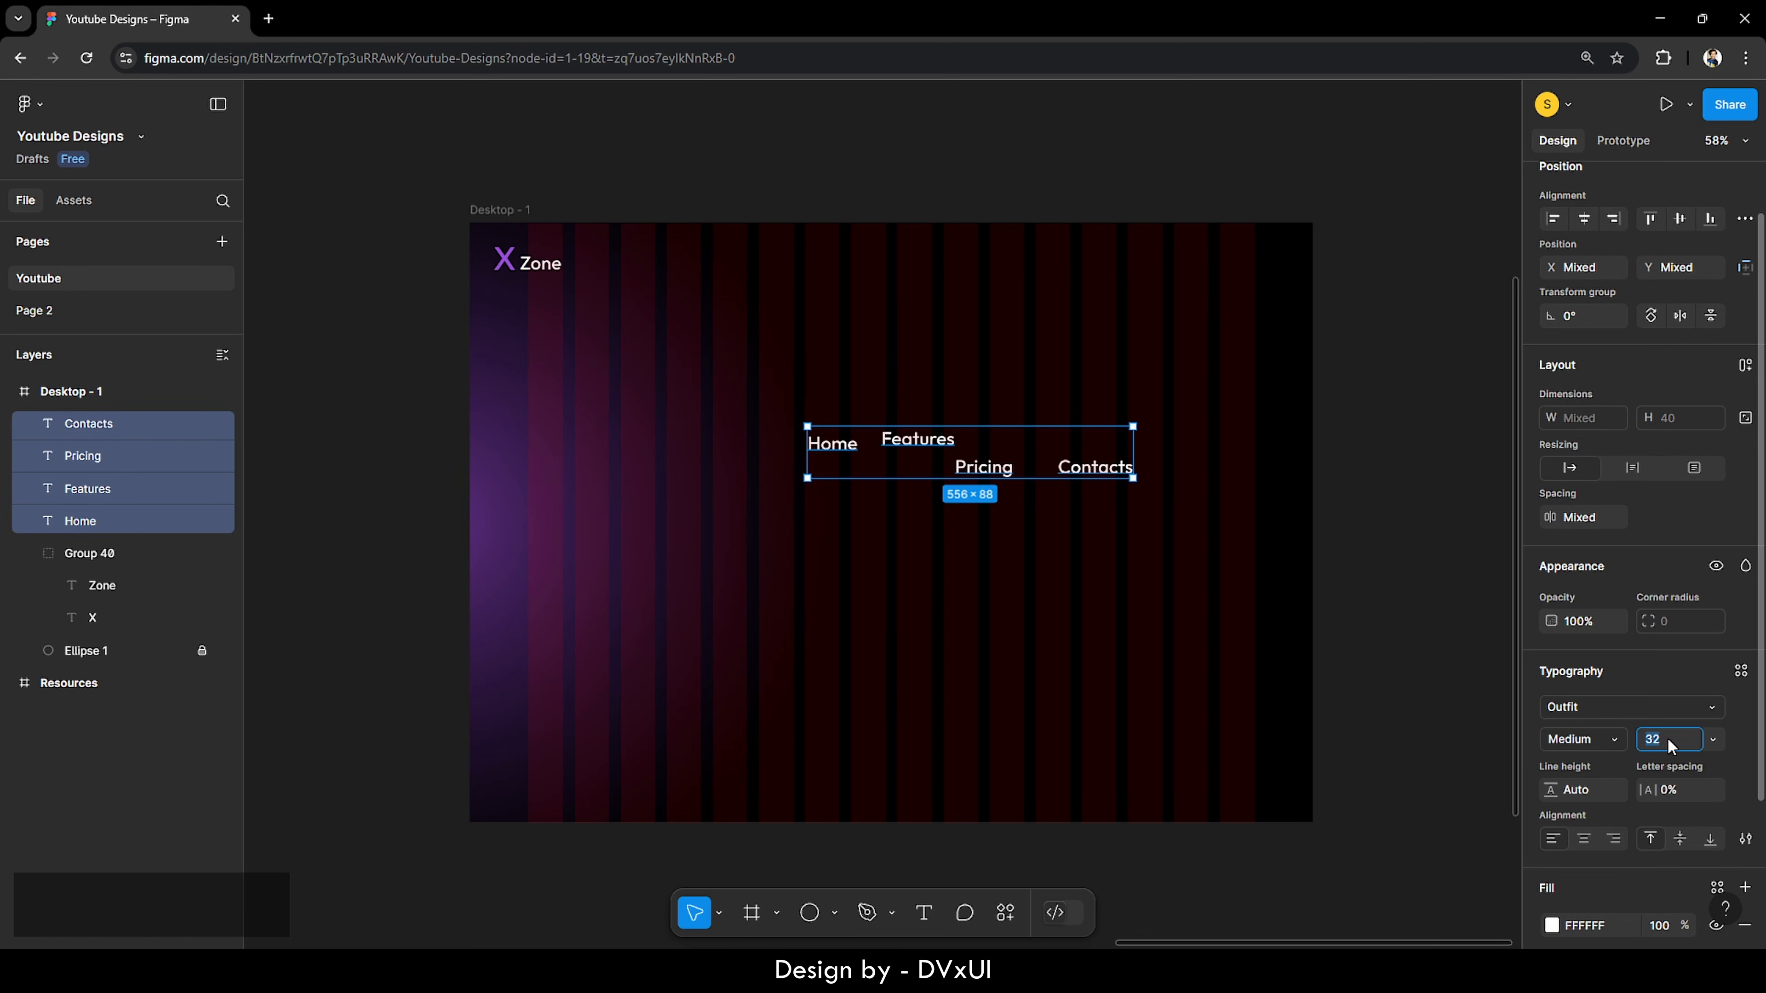
text(22)
key(Return)
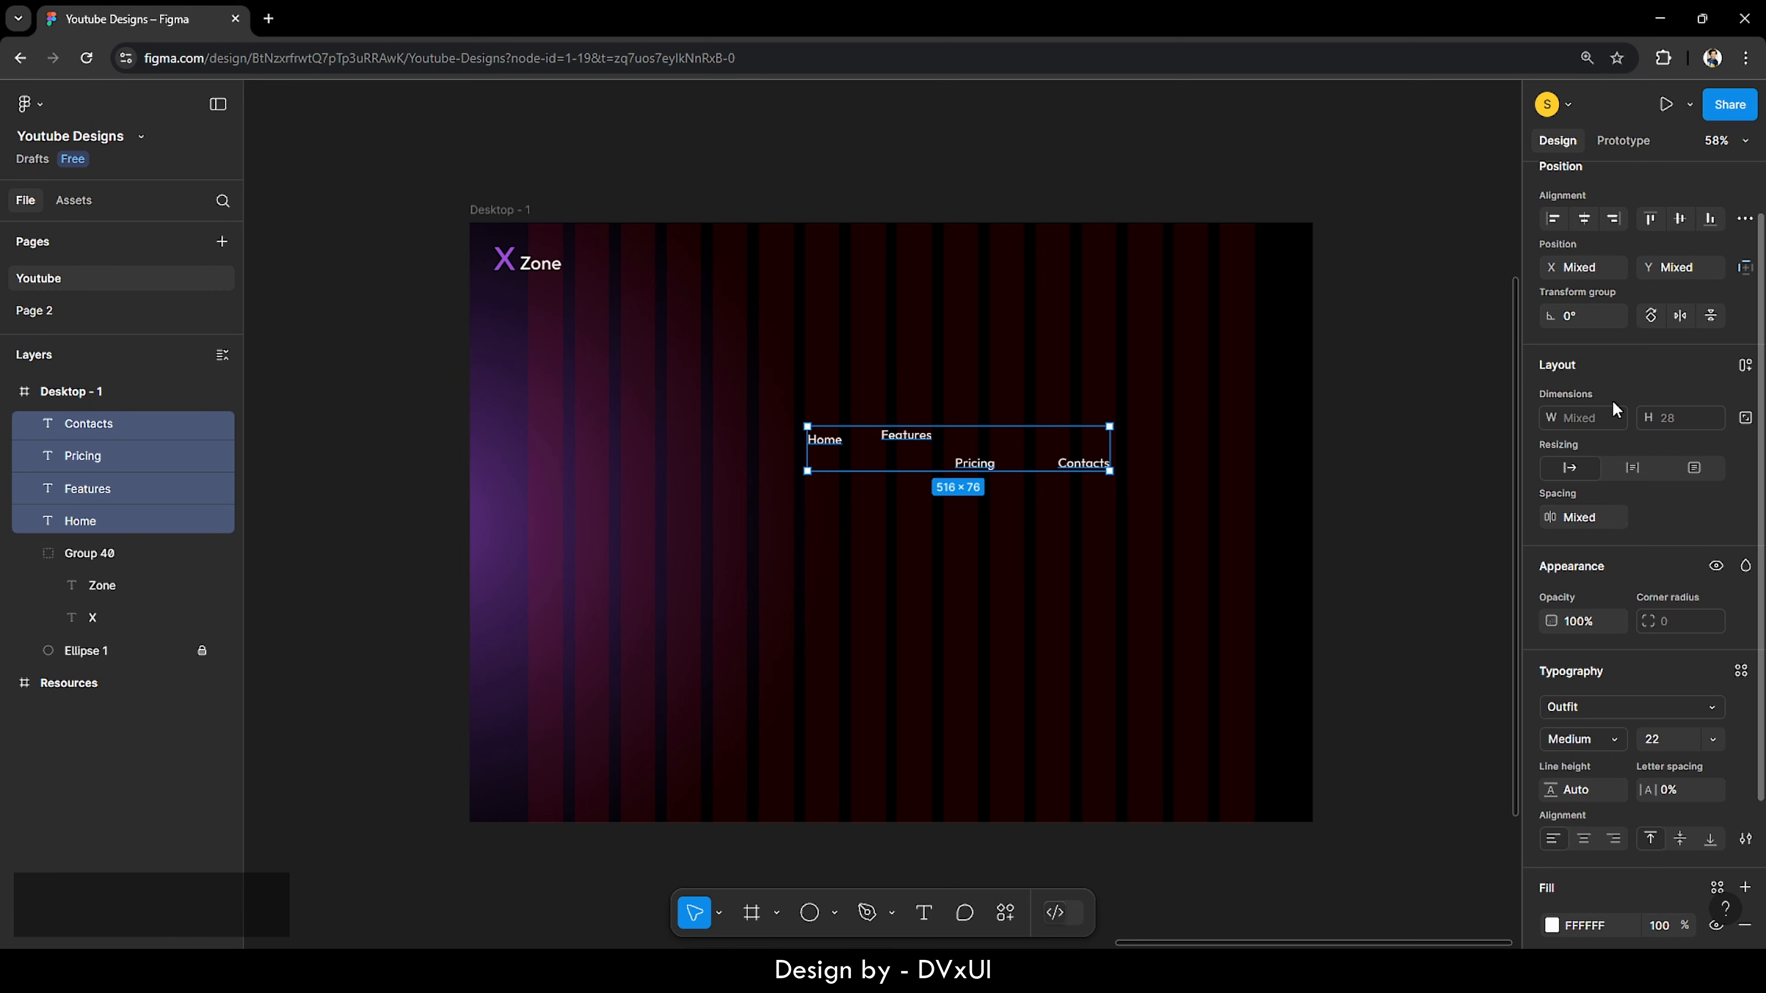
Step: Put the four navigation texts into a horizontal auto layout frame whose width hugs its contents
click(1745, 367)
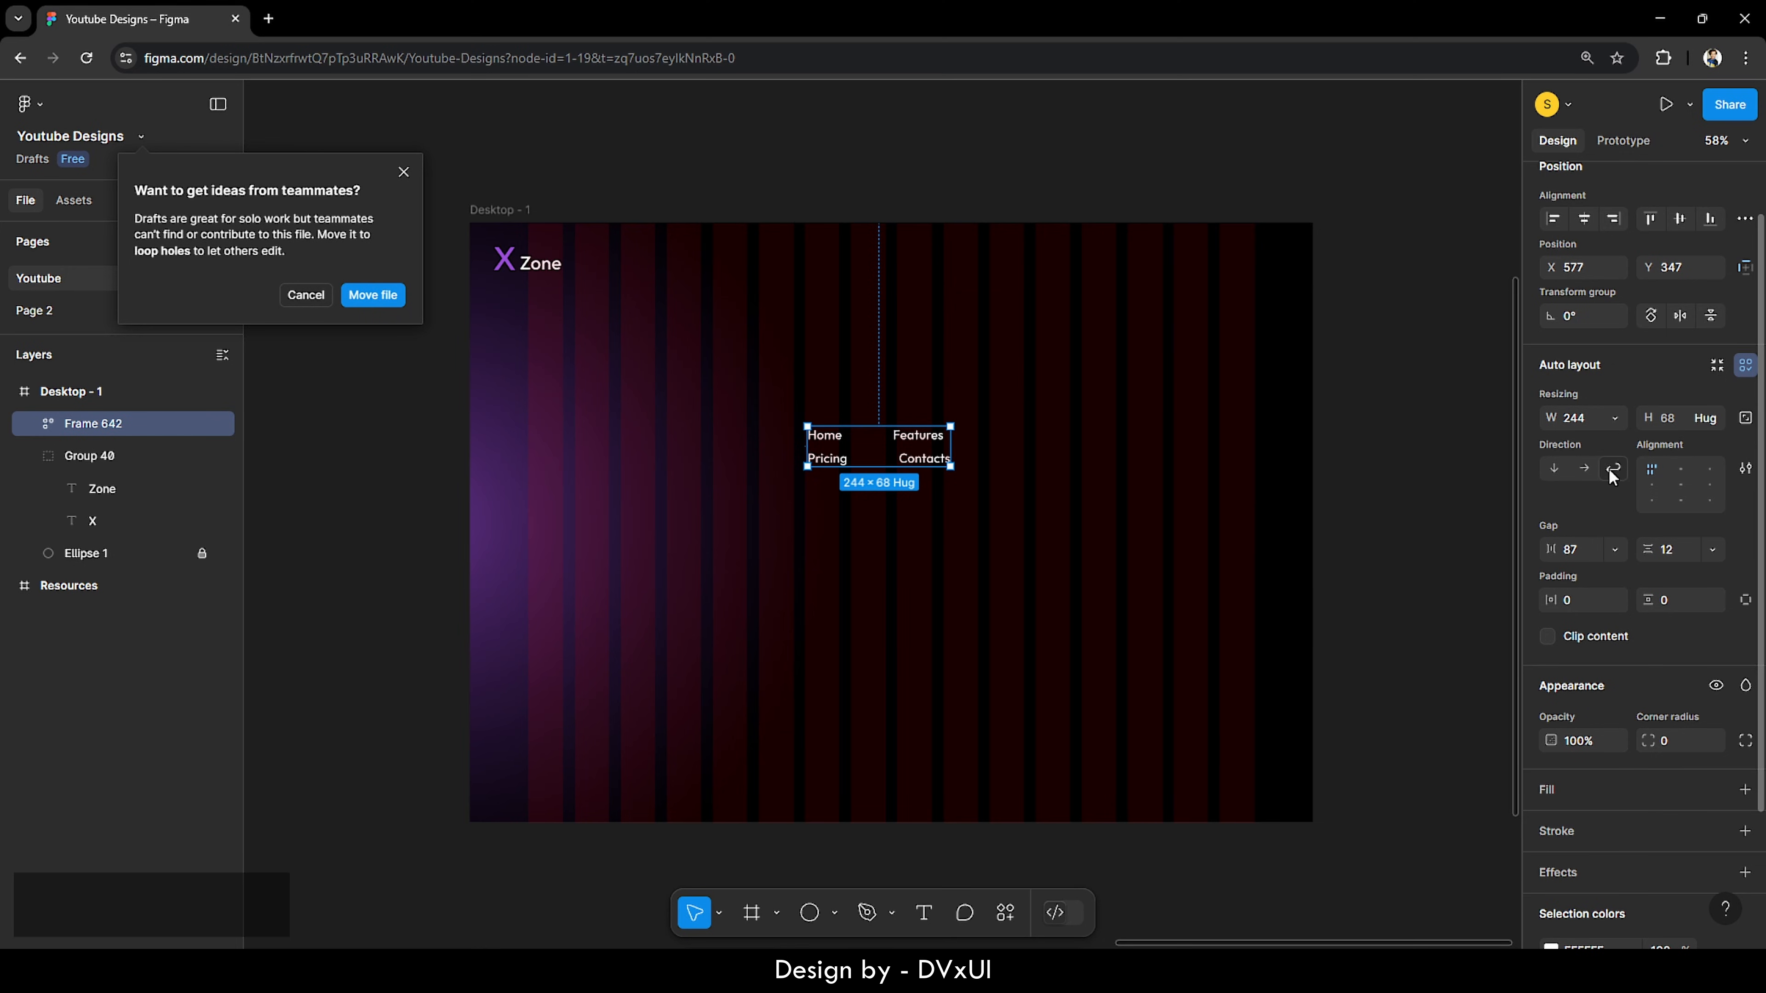
click(1584, 470)
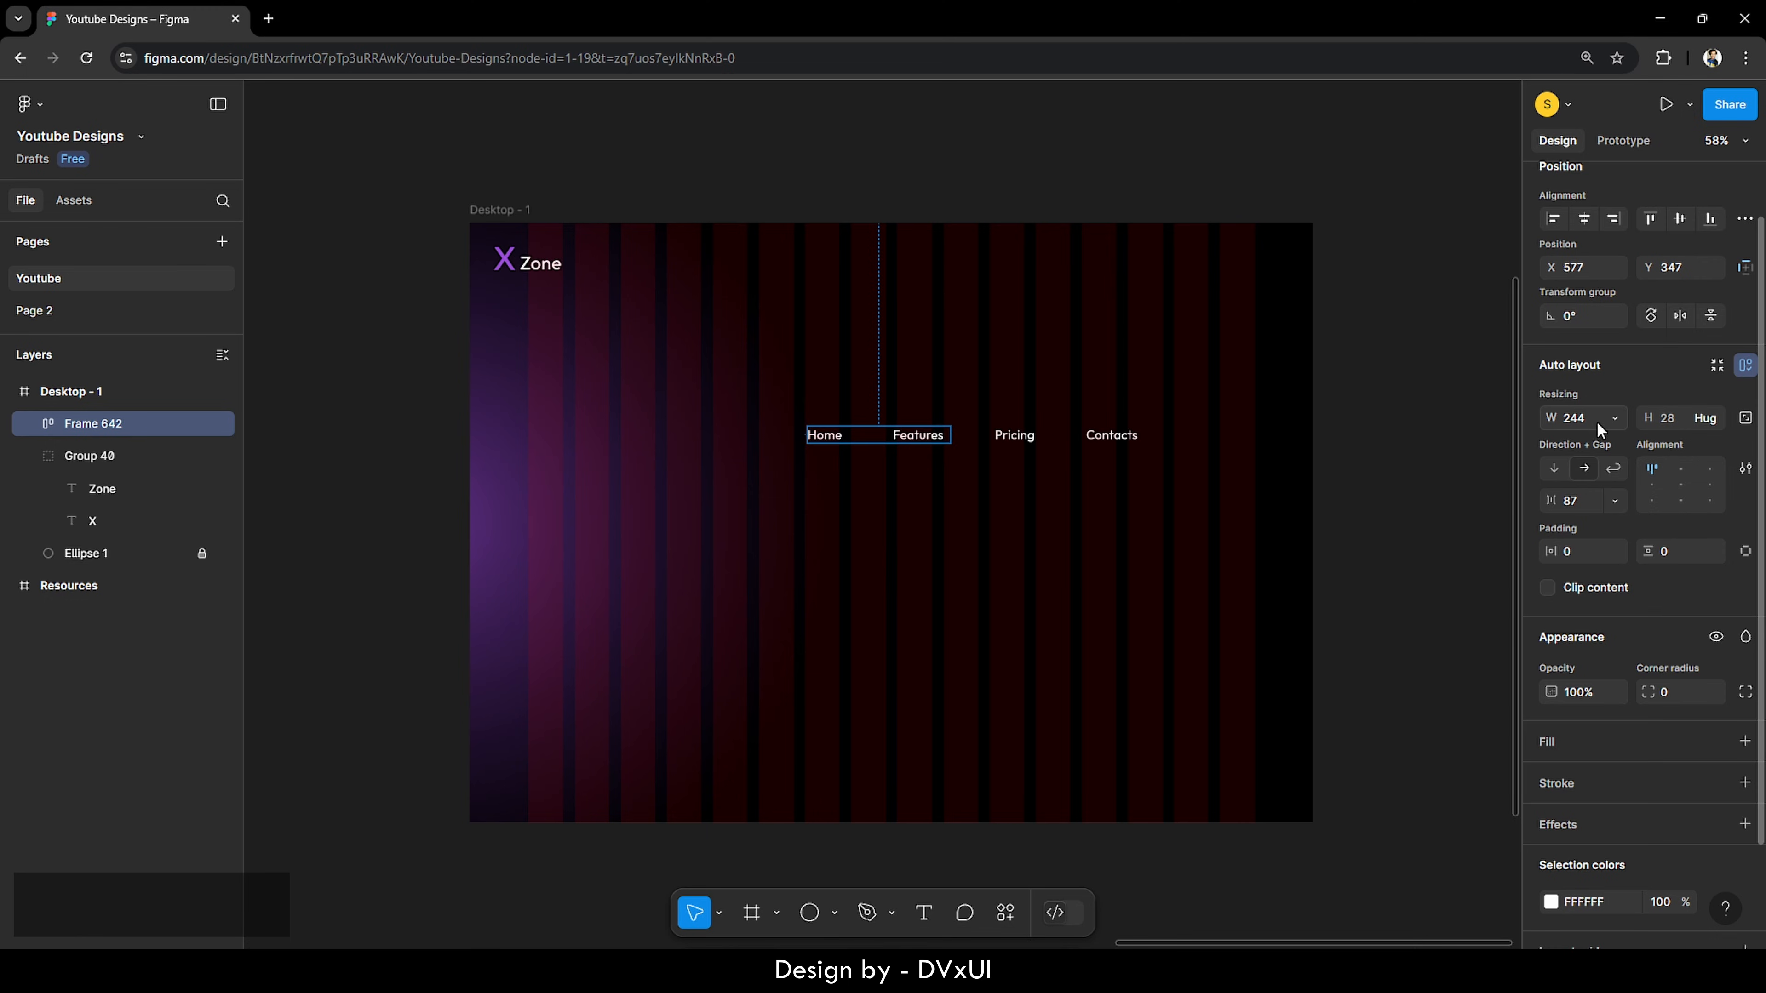
click(1616, 419)
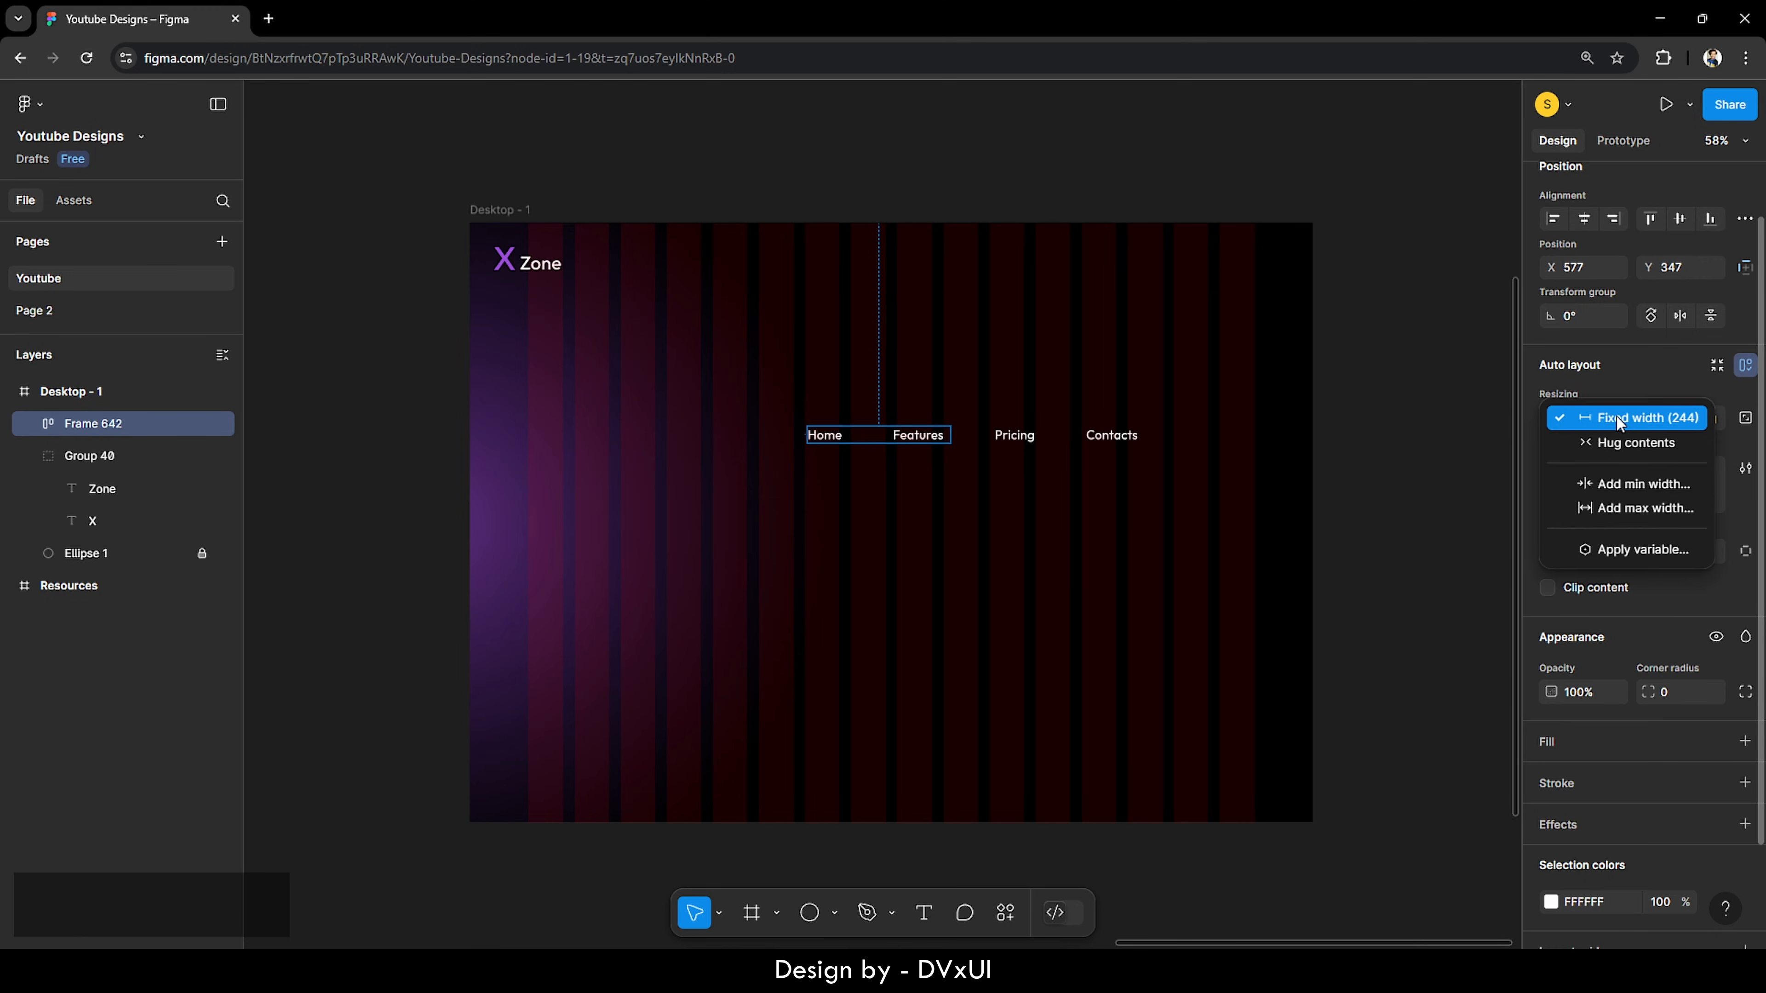
click(1606, 445)
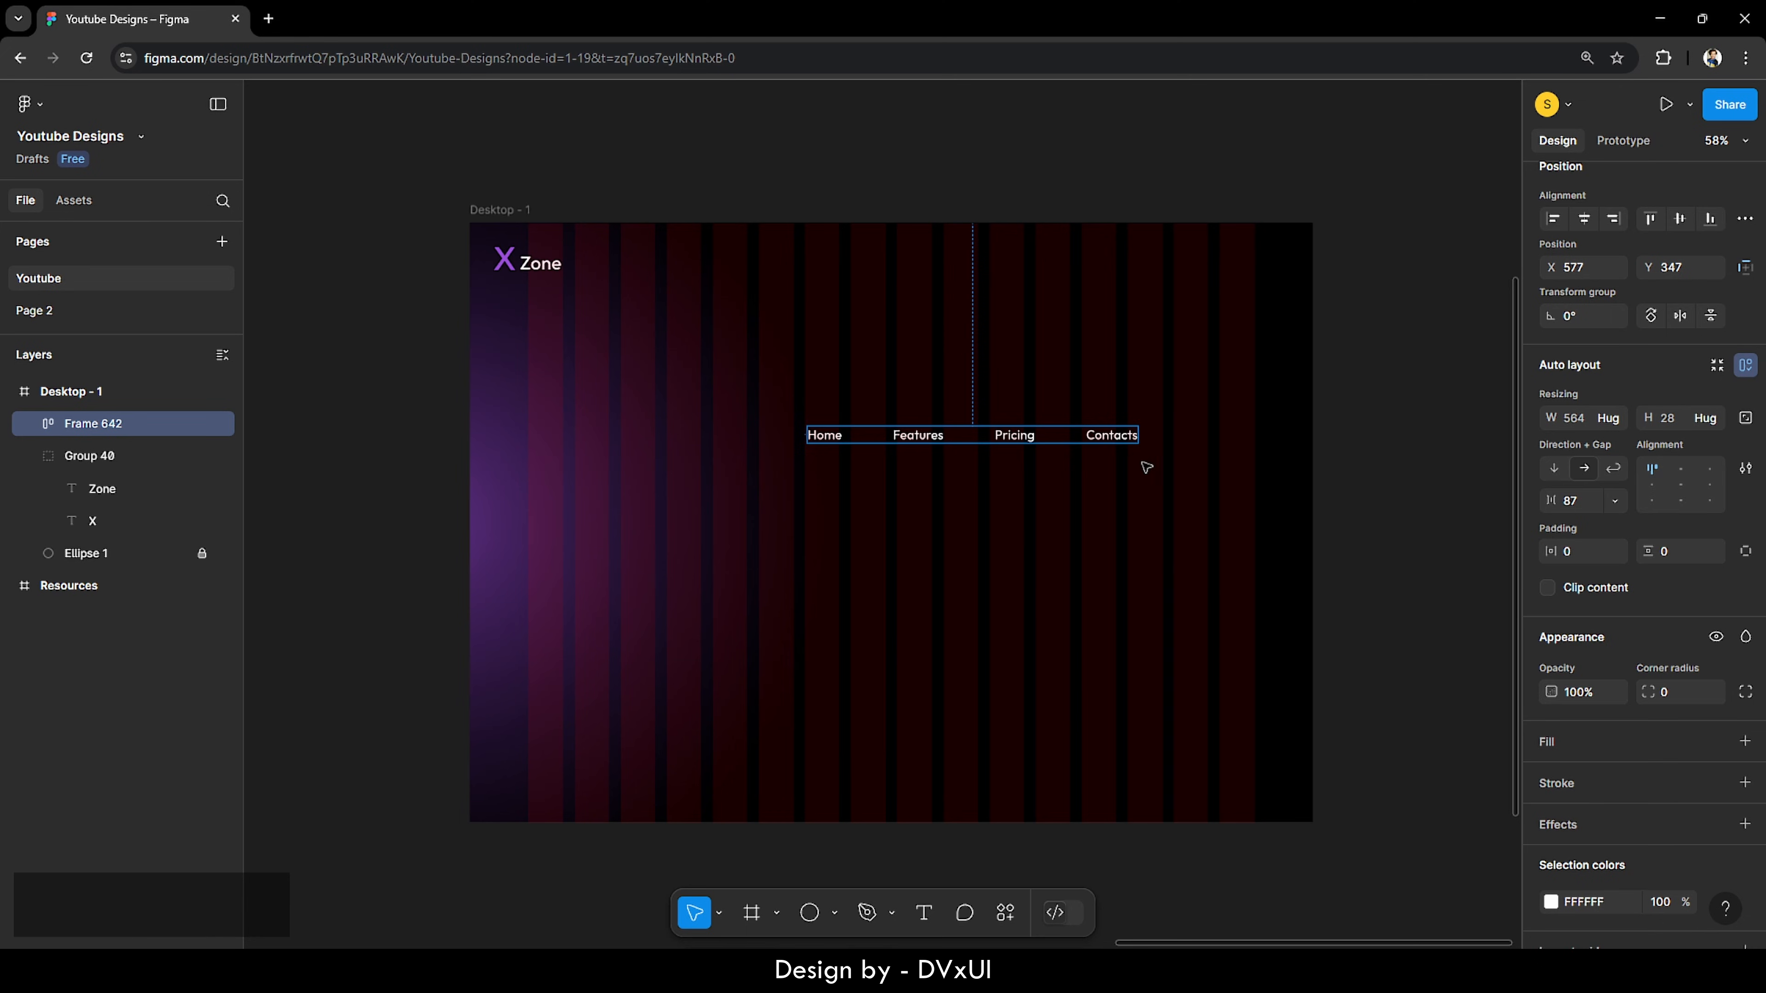
click(1177, 481)
Step: Centre the navigation frame horizontally in the desktop frame and move it up to Y 57, level with the logo
click(1049, 438)
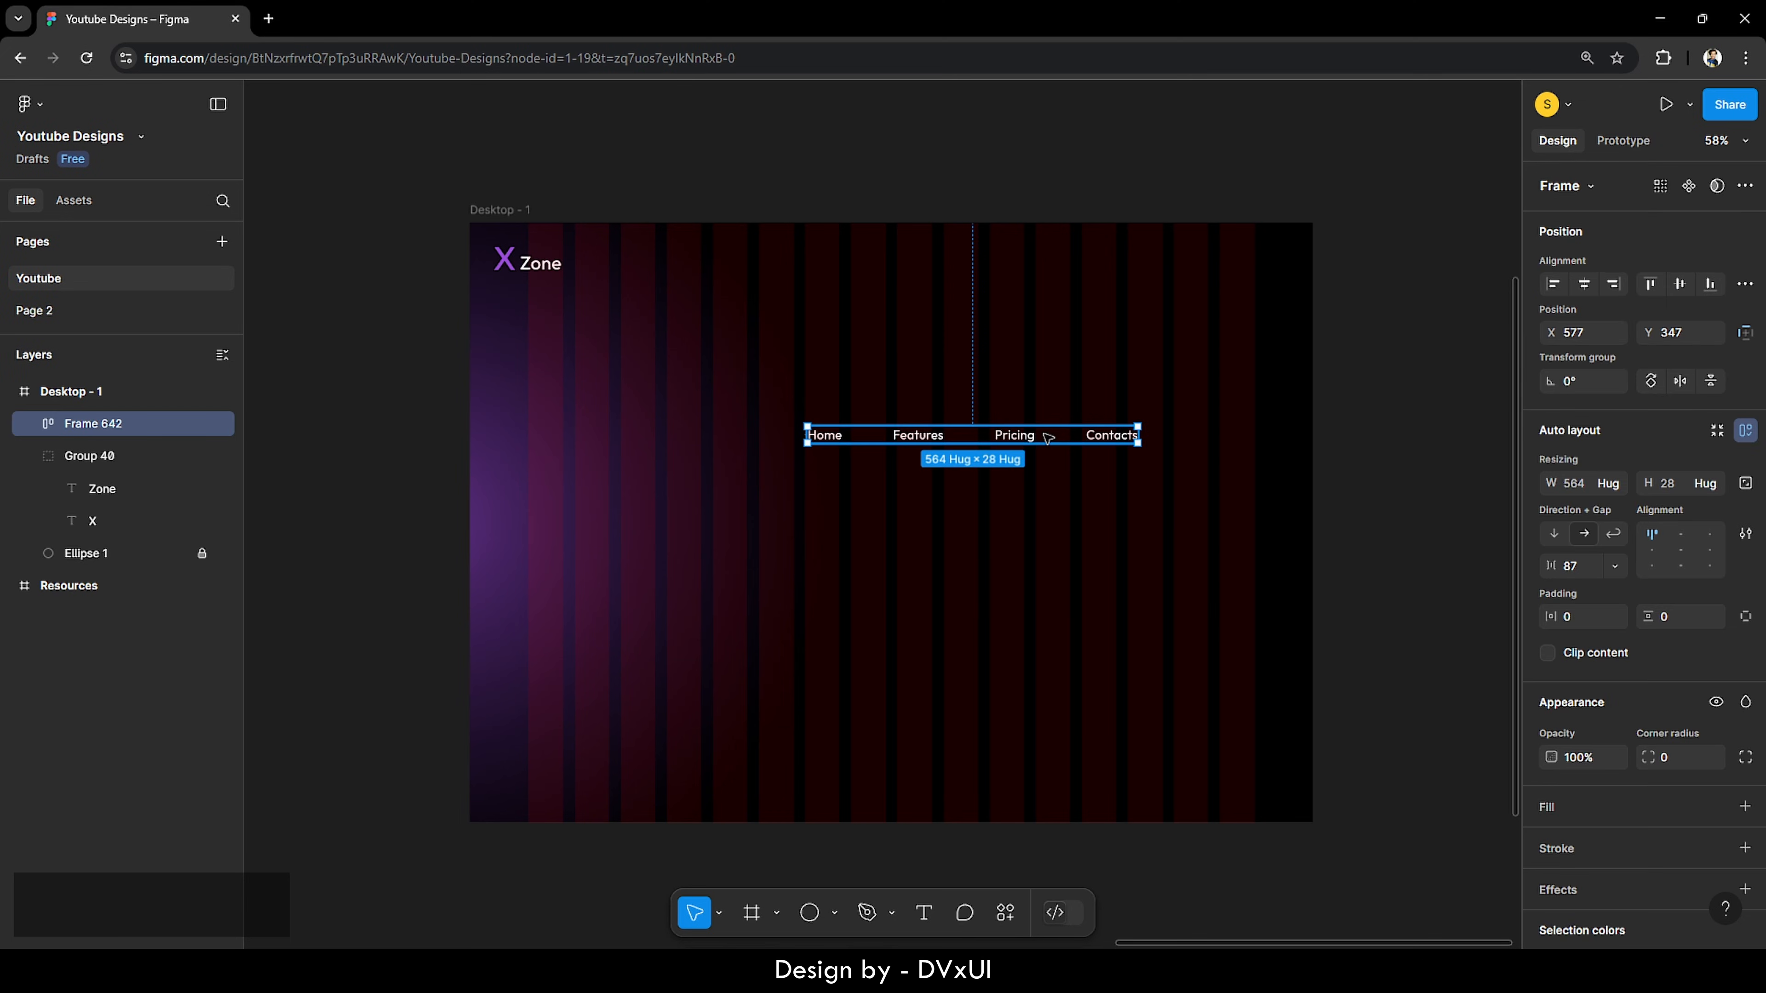
click(1585, 284)
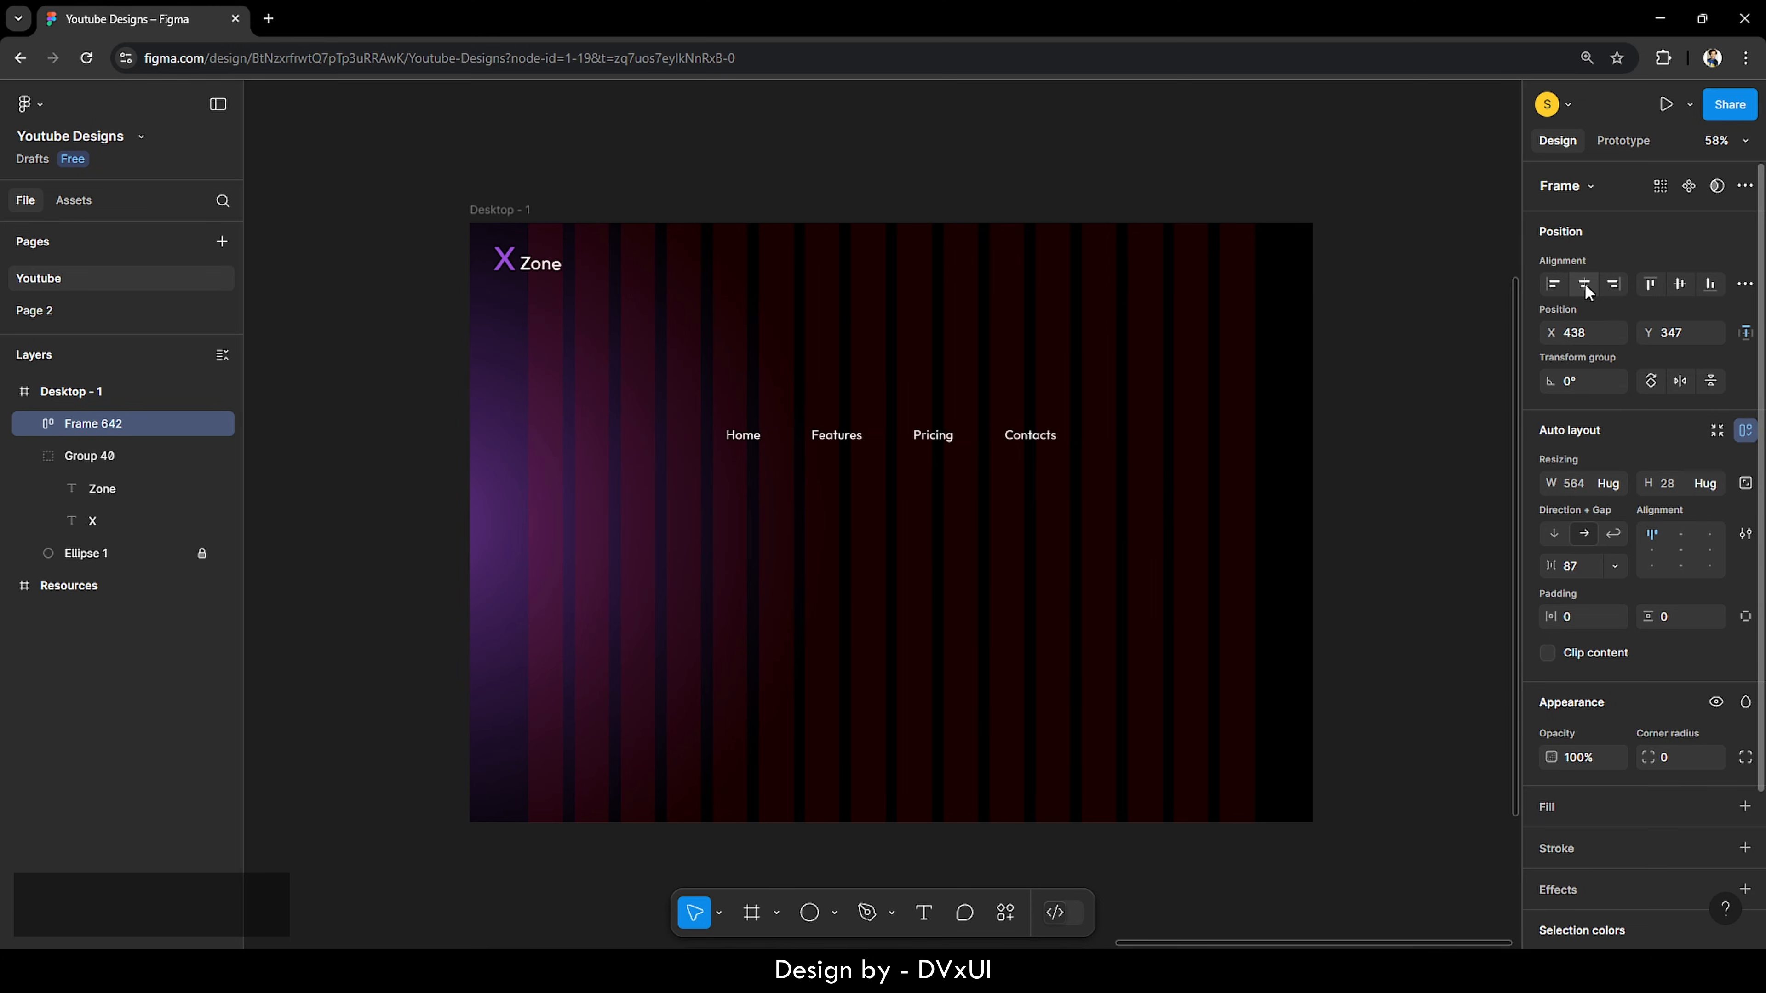
key(shift+Up)
key(shift+Up)
key(shift+Up)
key(shift+Up)
key(shift+Up)
key(shift+Up)
key(shift+Up)
key(shift+Up)
key(shift+Up)
key(shift+Up)
key(shift+Up)
key(shift+Up)
key(shift+Up)
key(shift+Up)
key(shift+Up)
key(shift+Up)
key(shift+Up)
key(shift+Up)
key(shift+Up)
key(shift+Up)
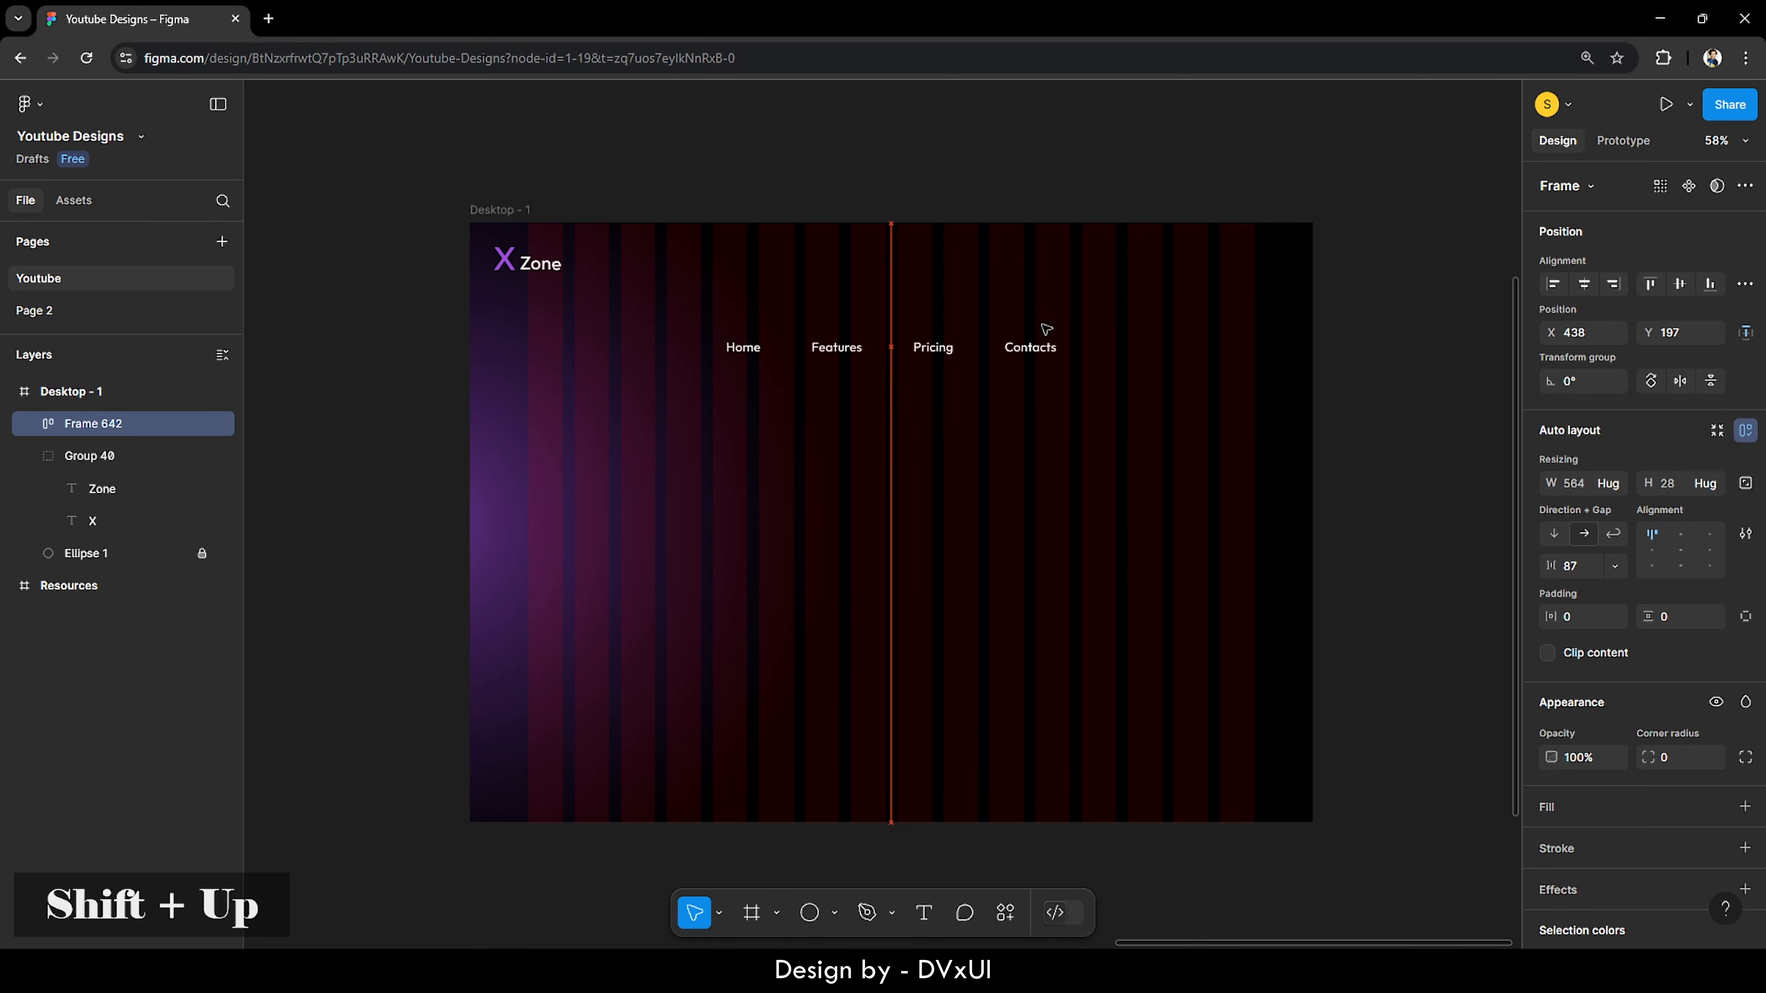
key(shift+Up)
key(shift+Up)
key(shift+Up)
key(shift+Up)
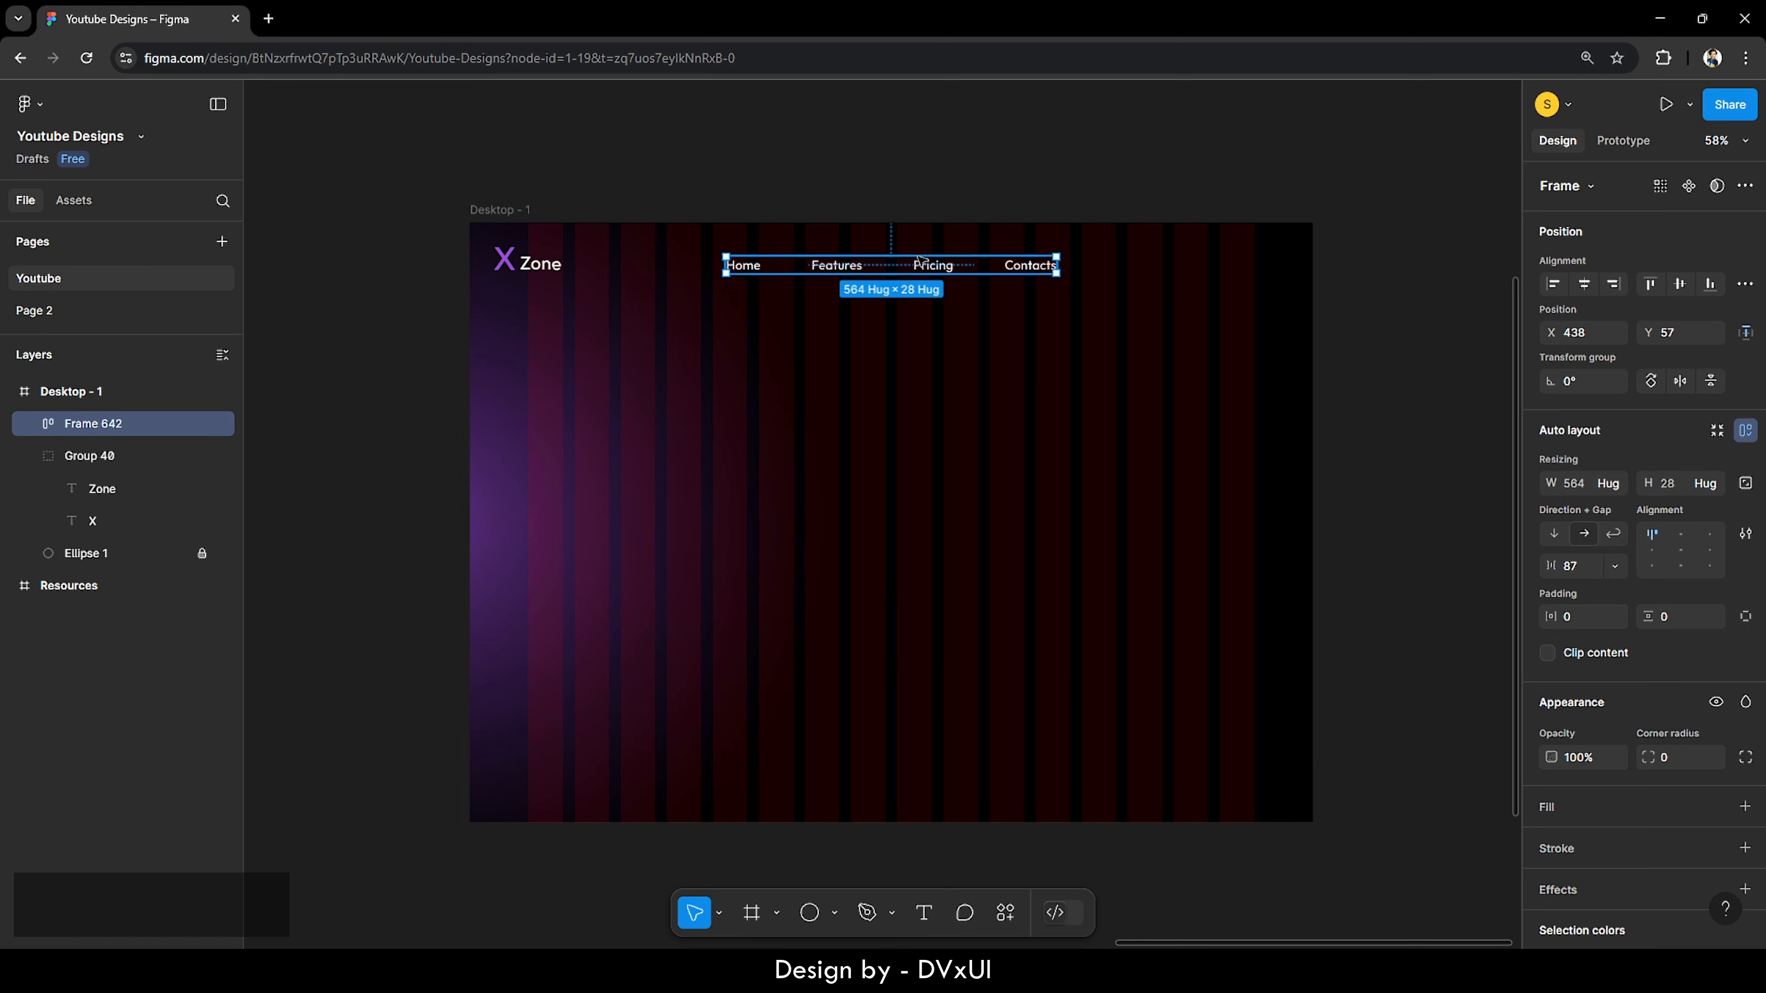
Step: Set the navigation frame's horizontal padding to 14 and its vertical padding to 12
scroll(894, 223, up, 5)
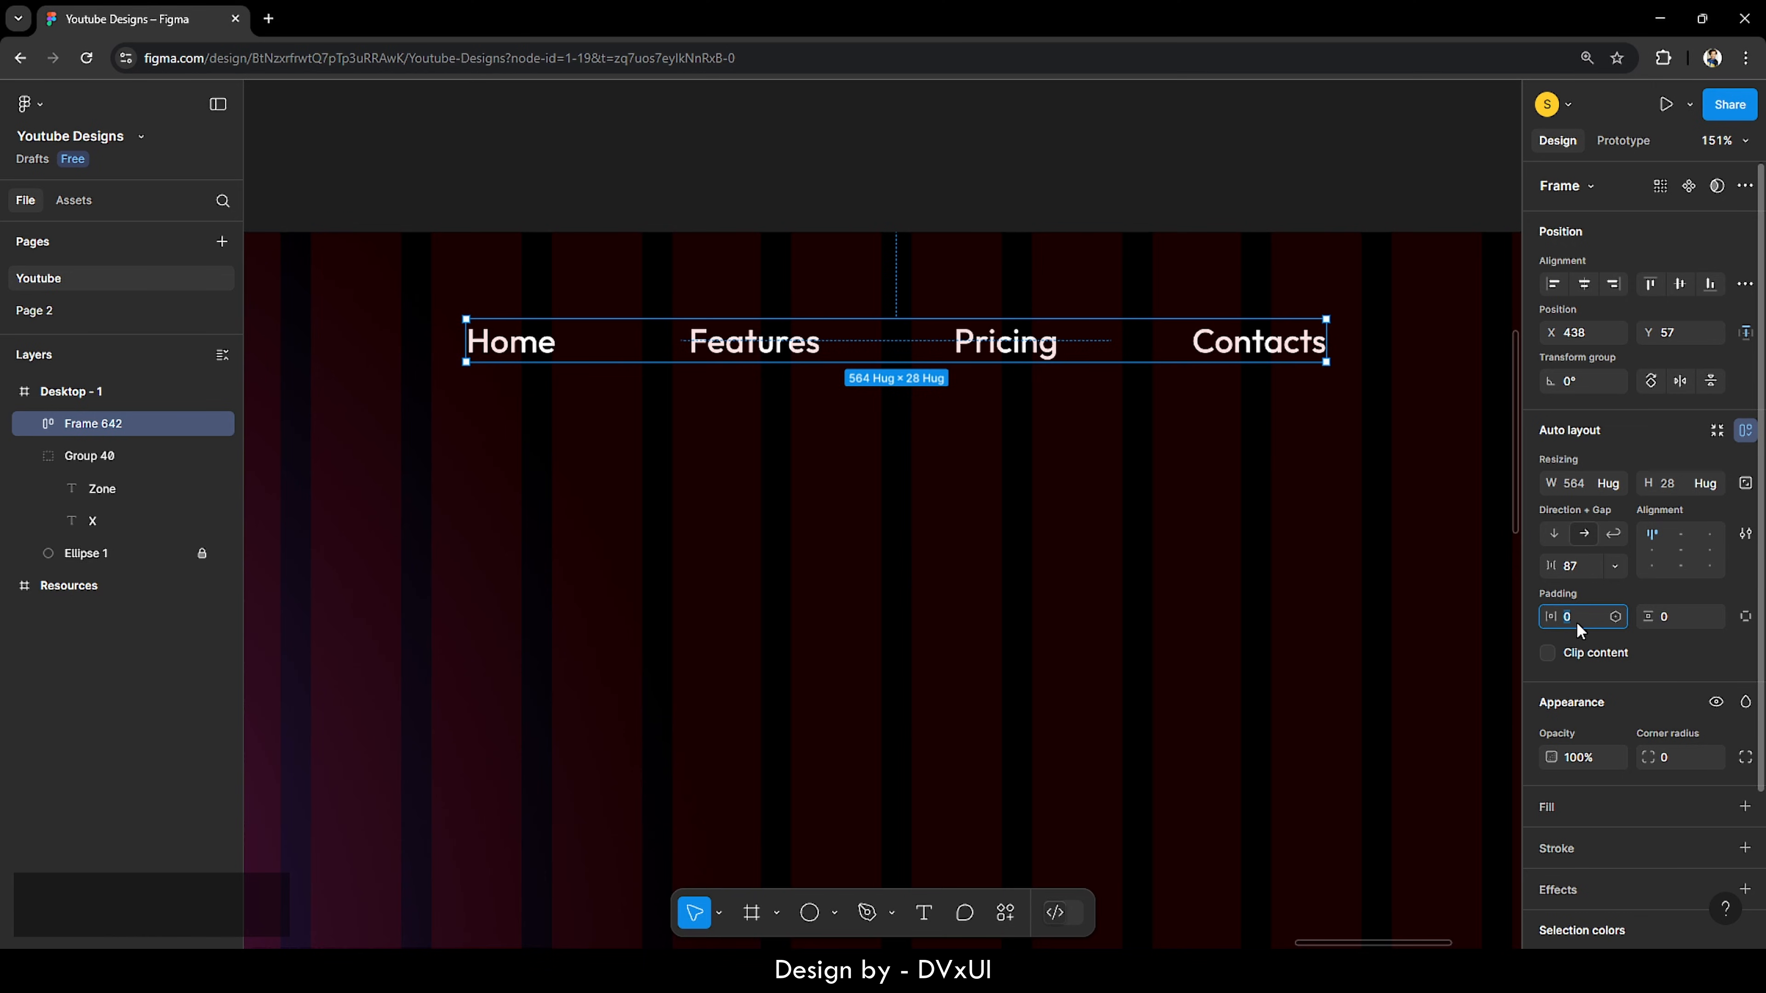
text(14)
key(Return)
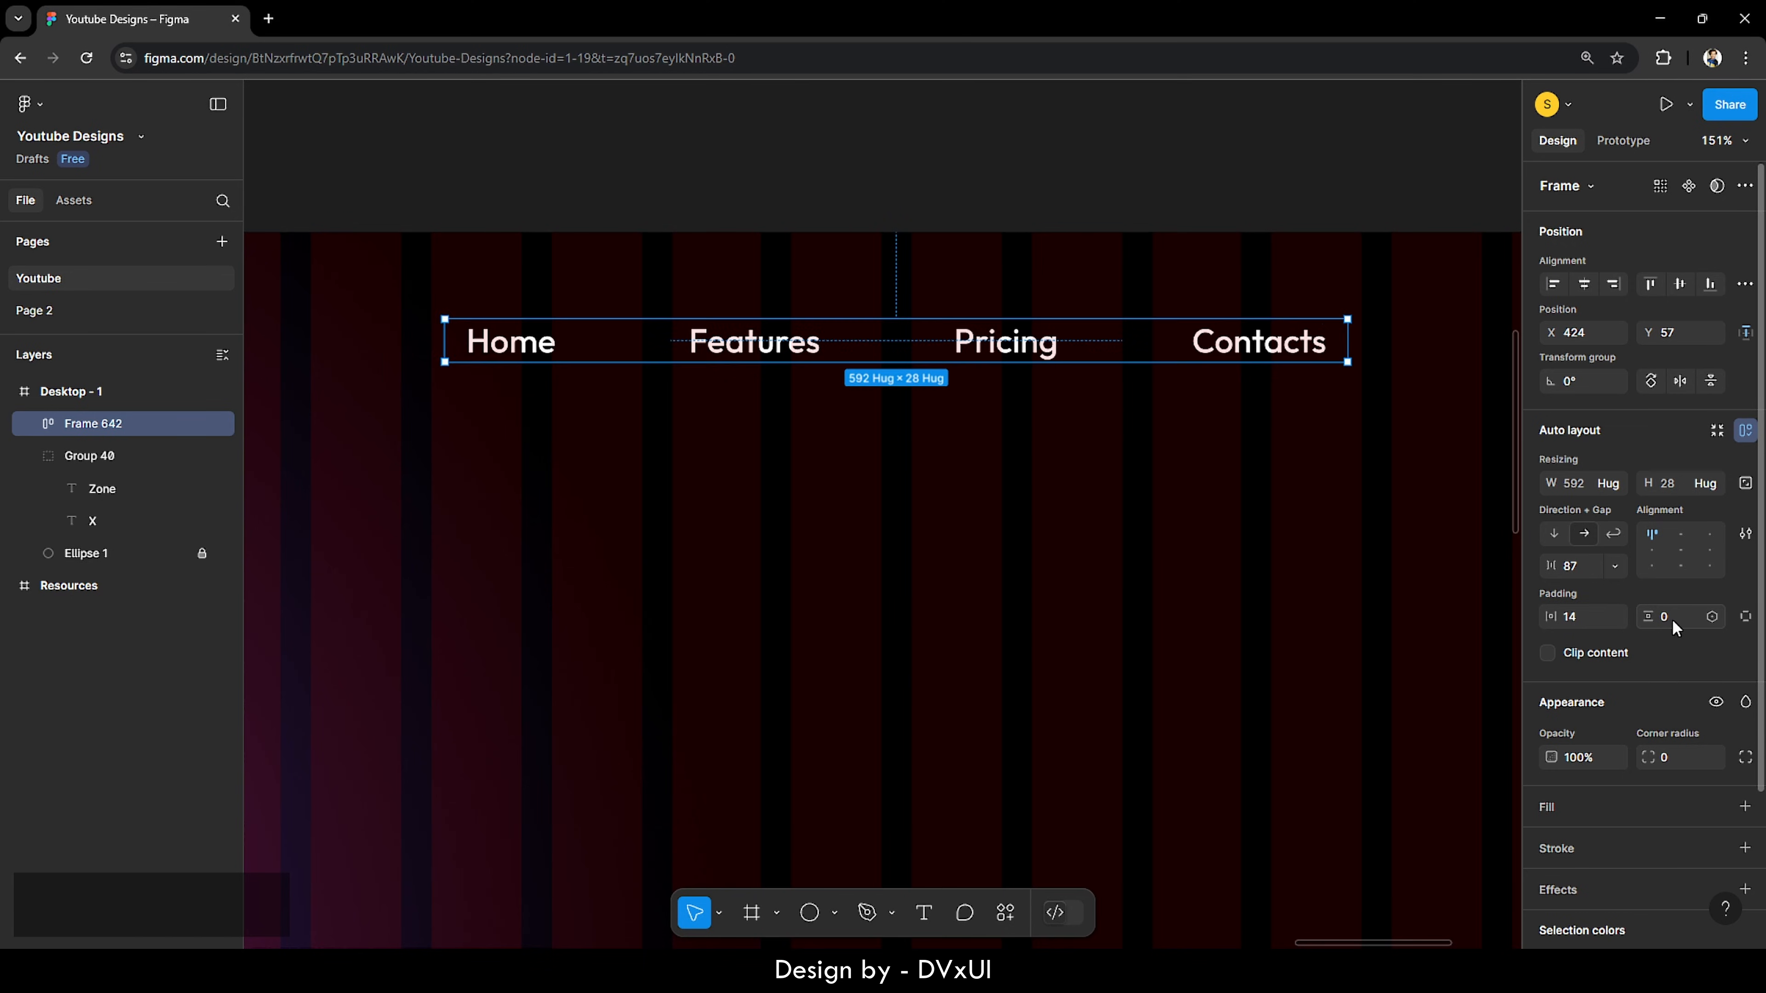
text(12)
key(Return)
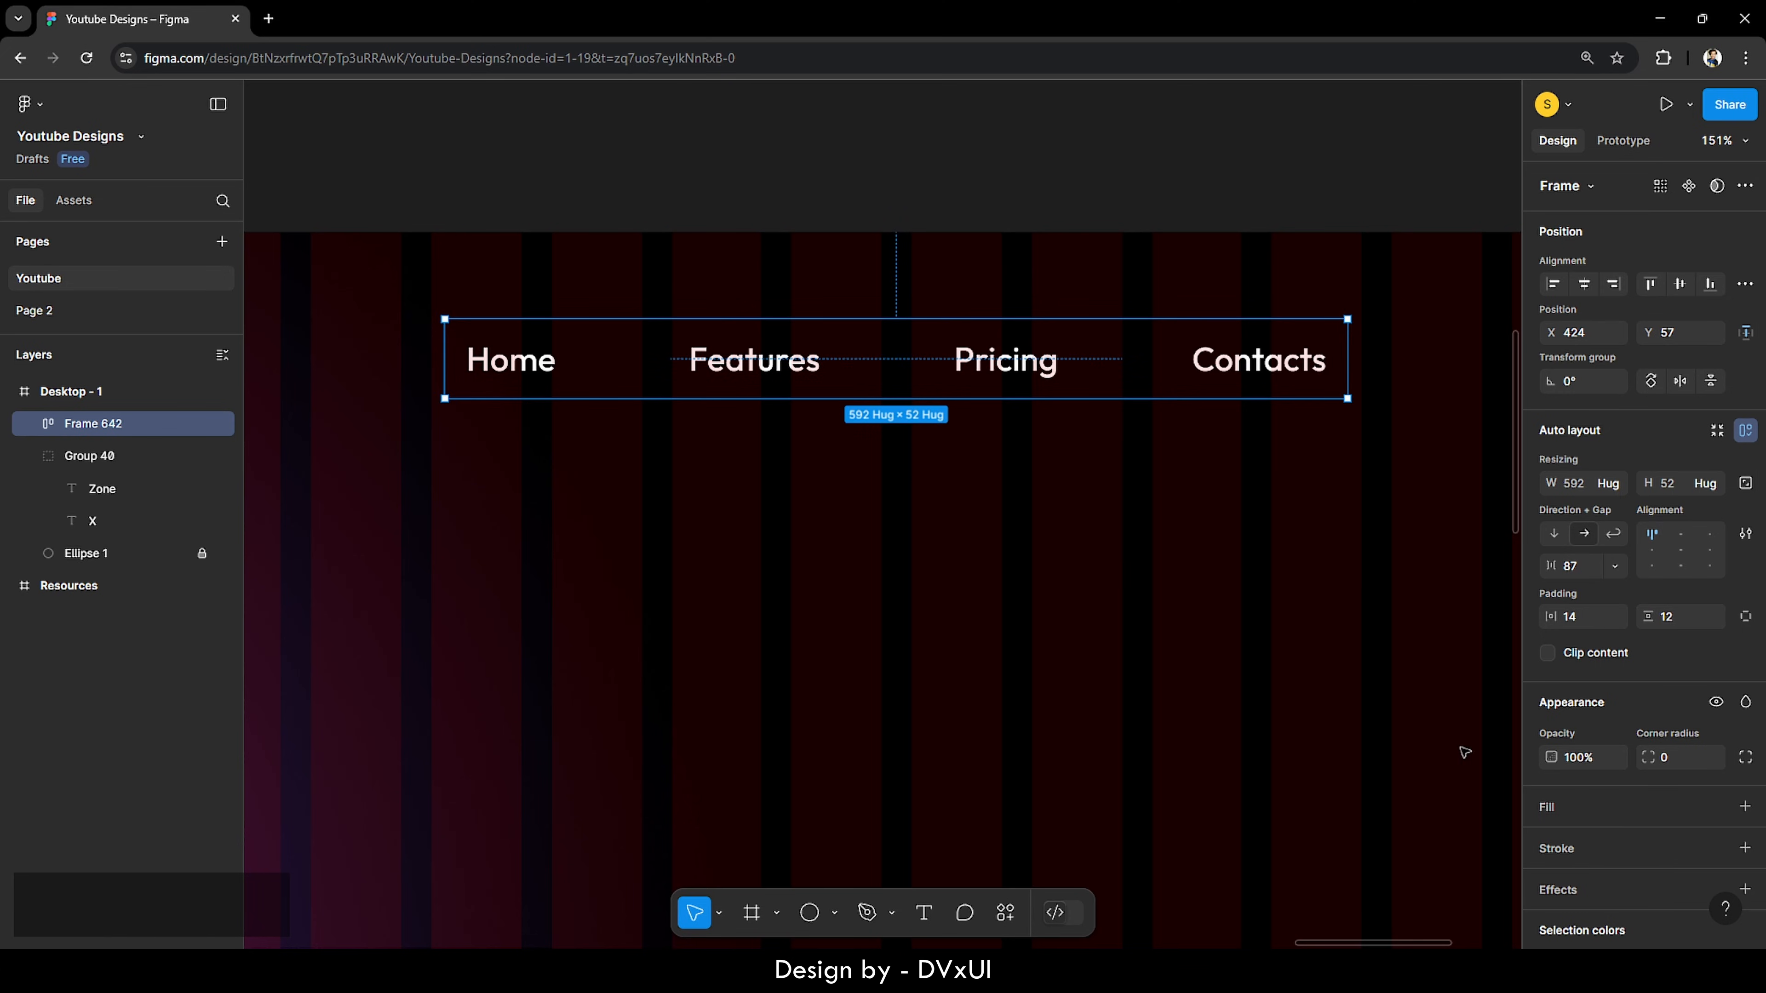
Step: Add an inside stroke of weight 1 to the navigation frame, coloured FFFFFF at 30% opacity
scroll(1581, 811, down, 2)
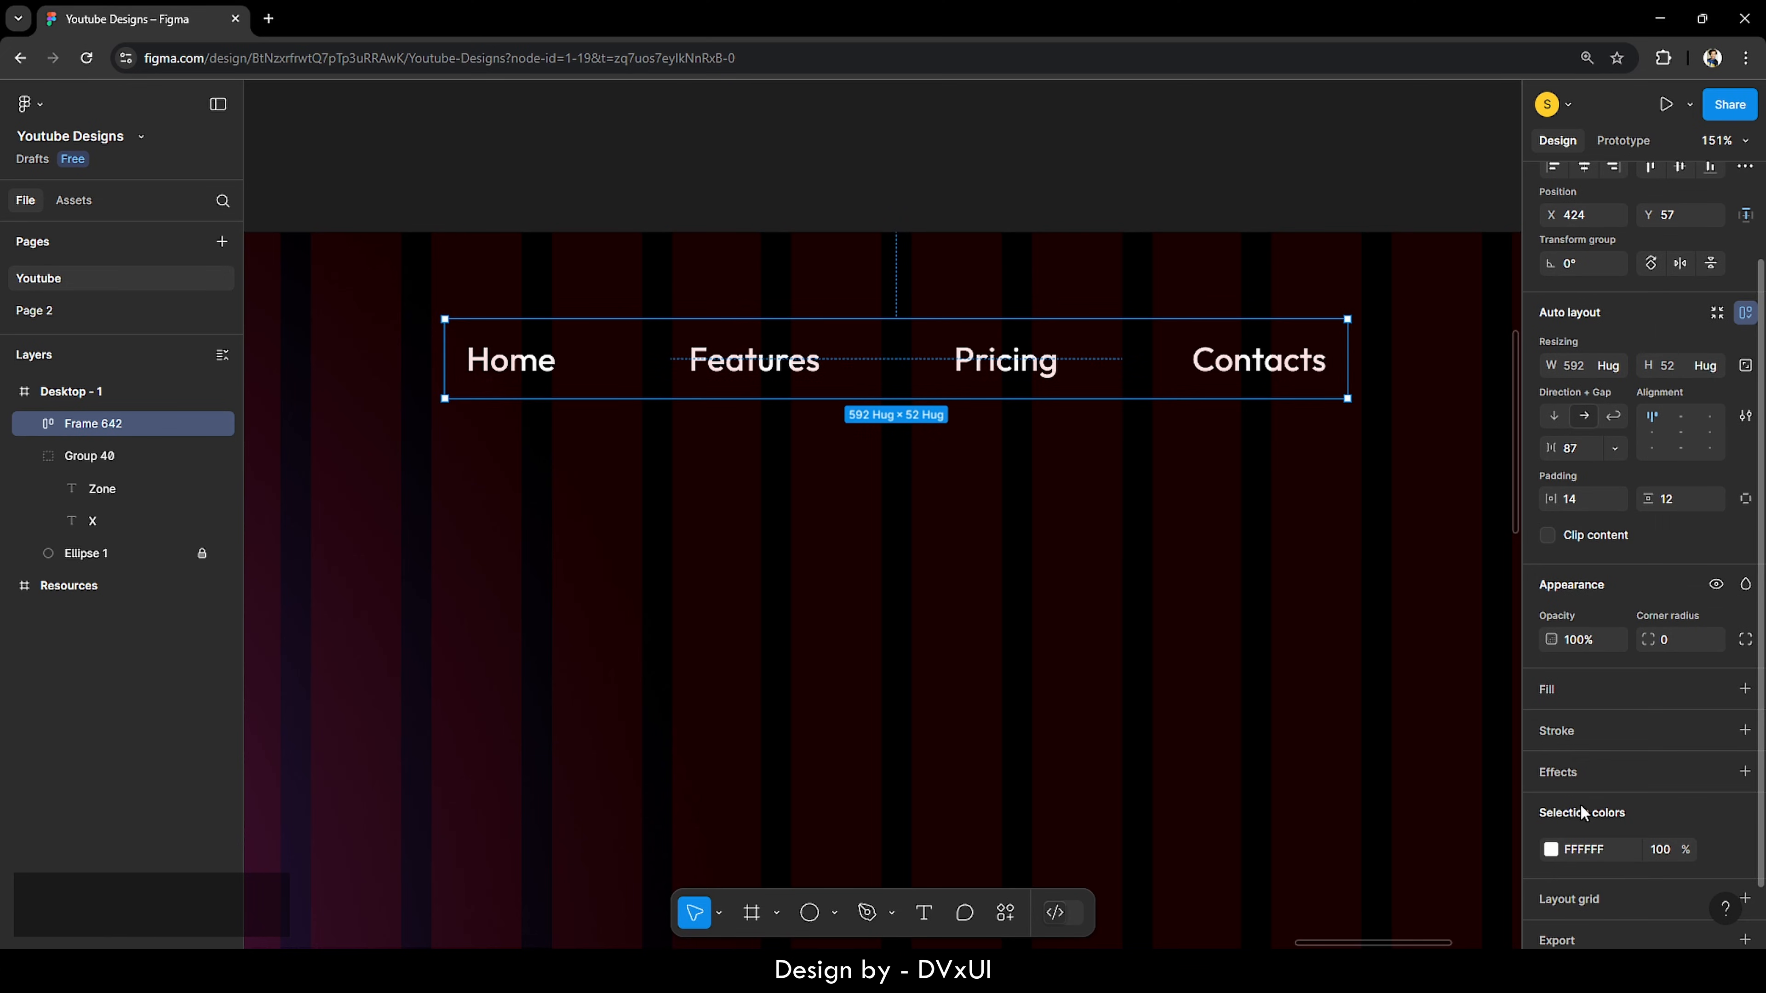
click(1561, 736)
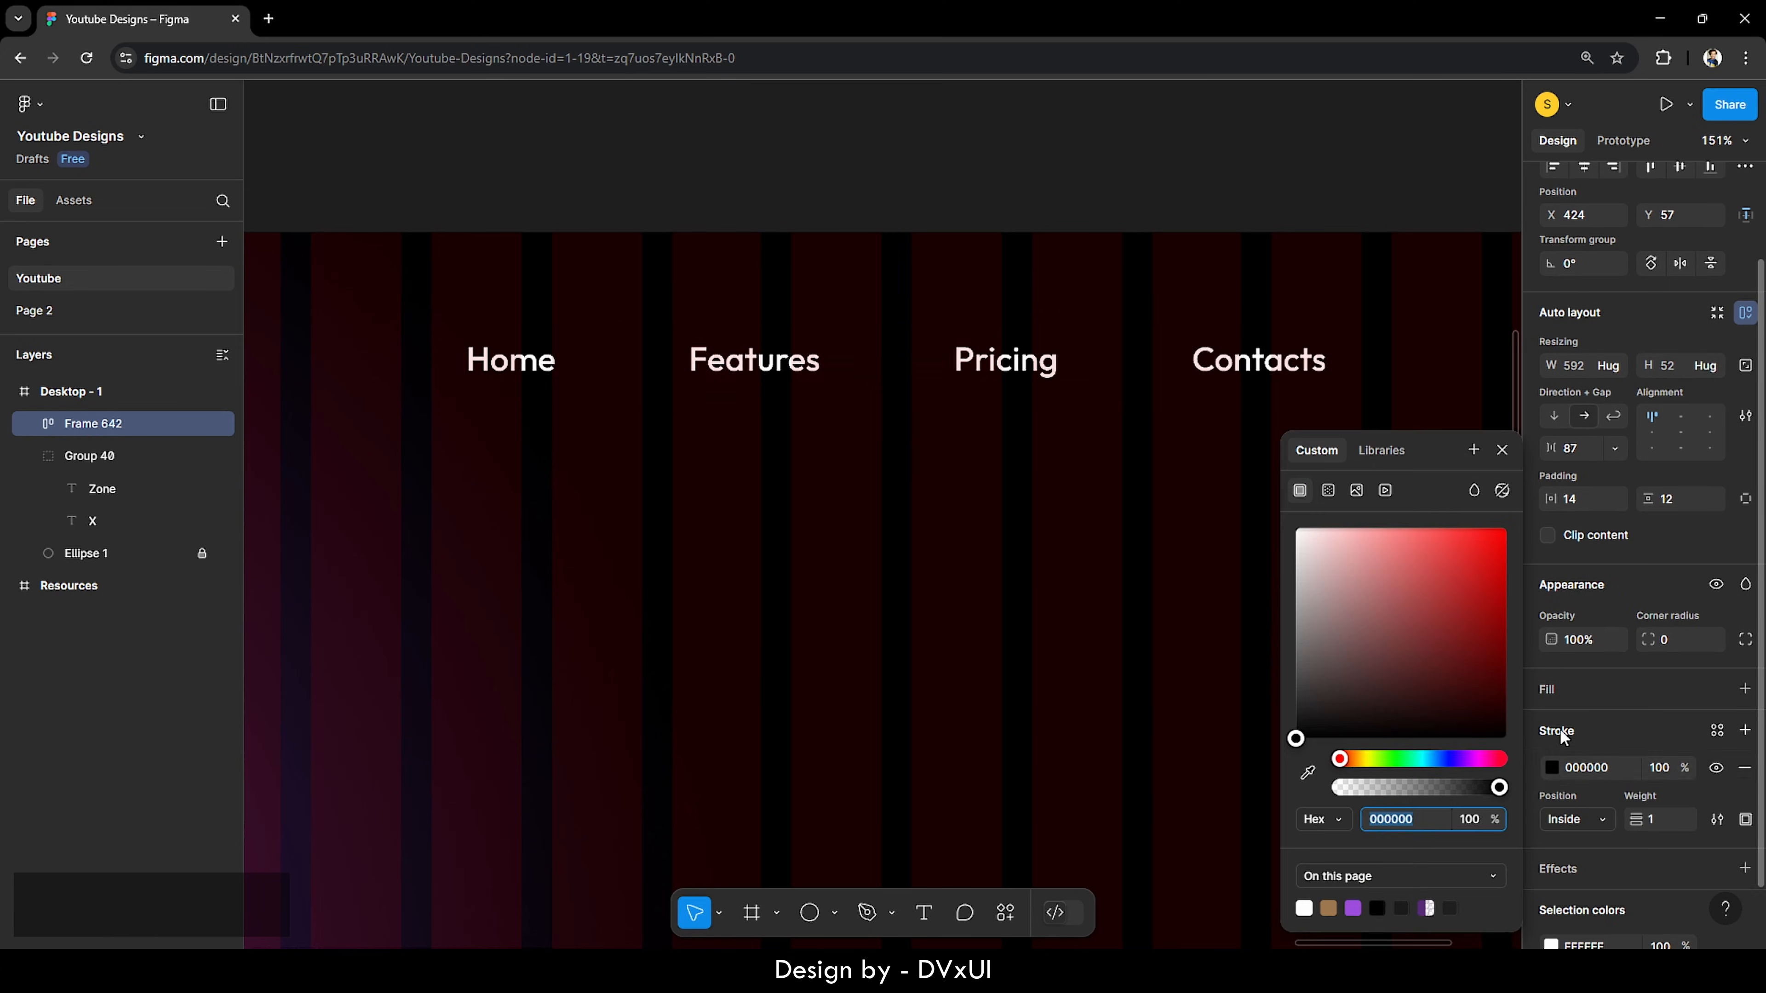
click(1590, 767)
text(F)
key(Return)
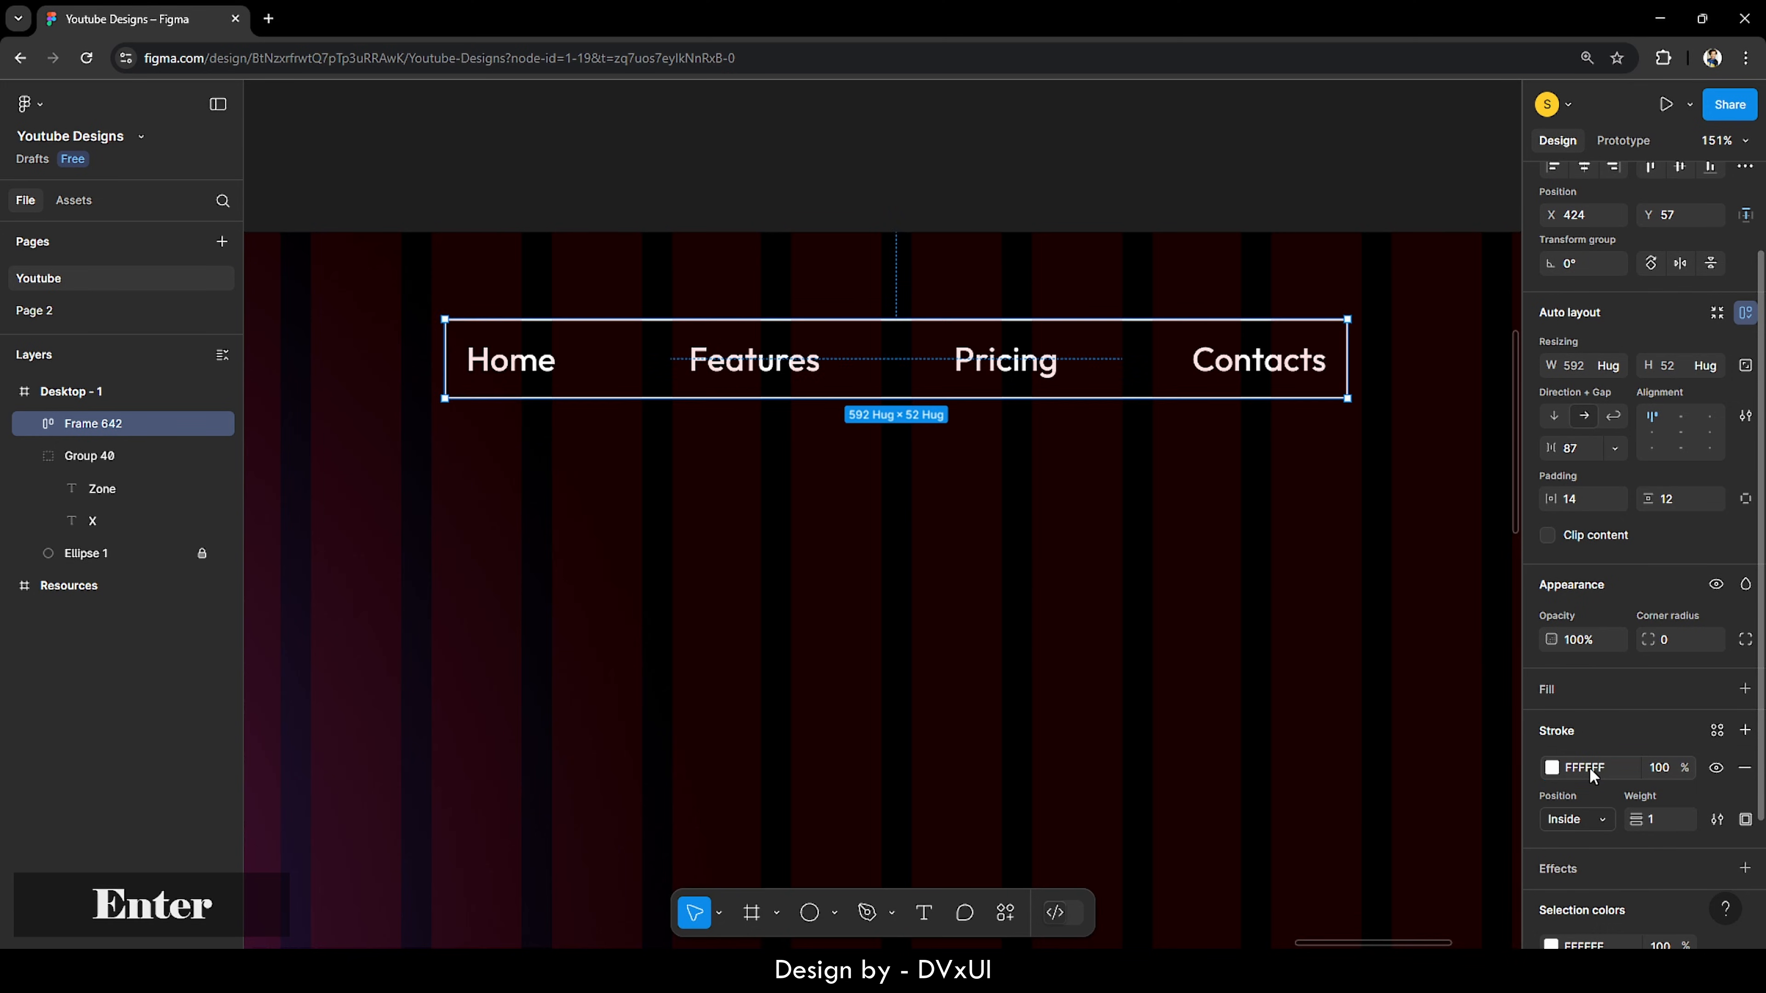
click(1668, 768)
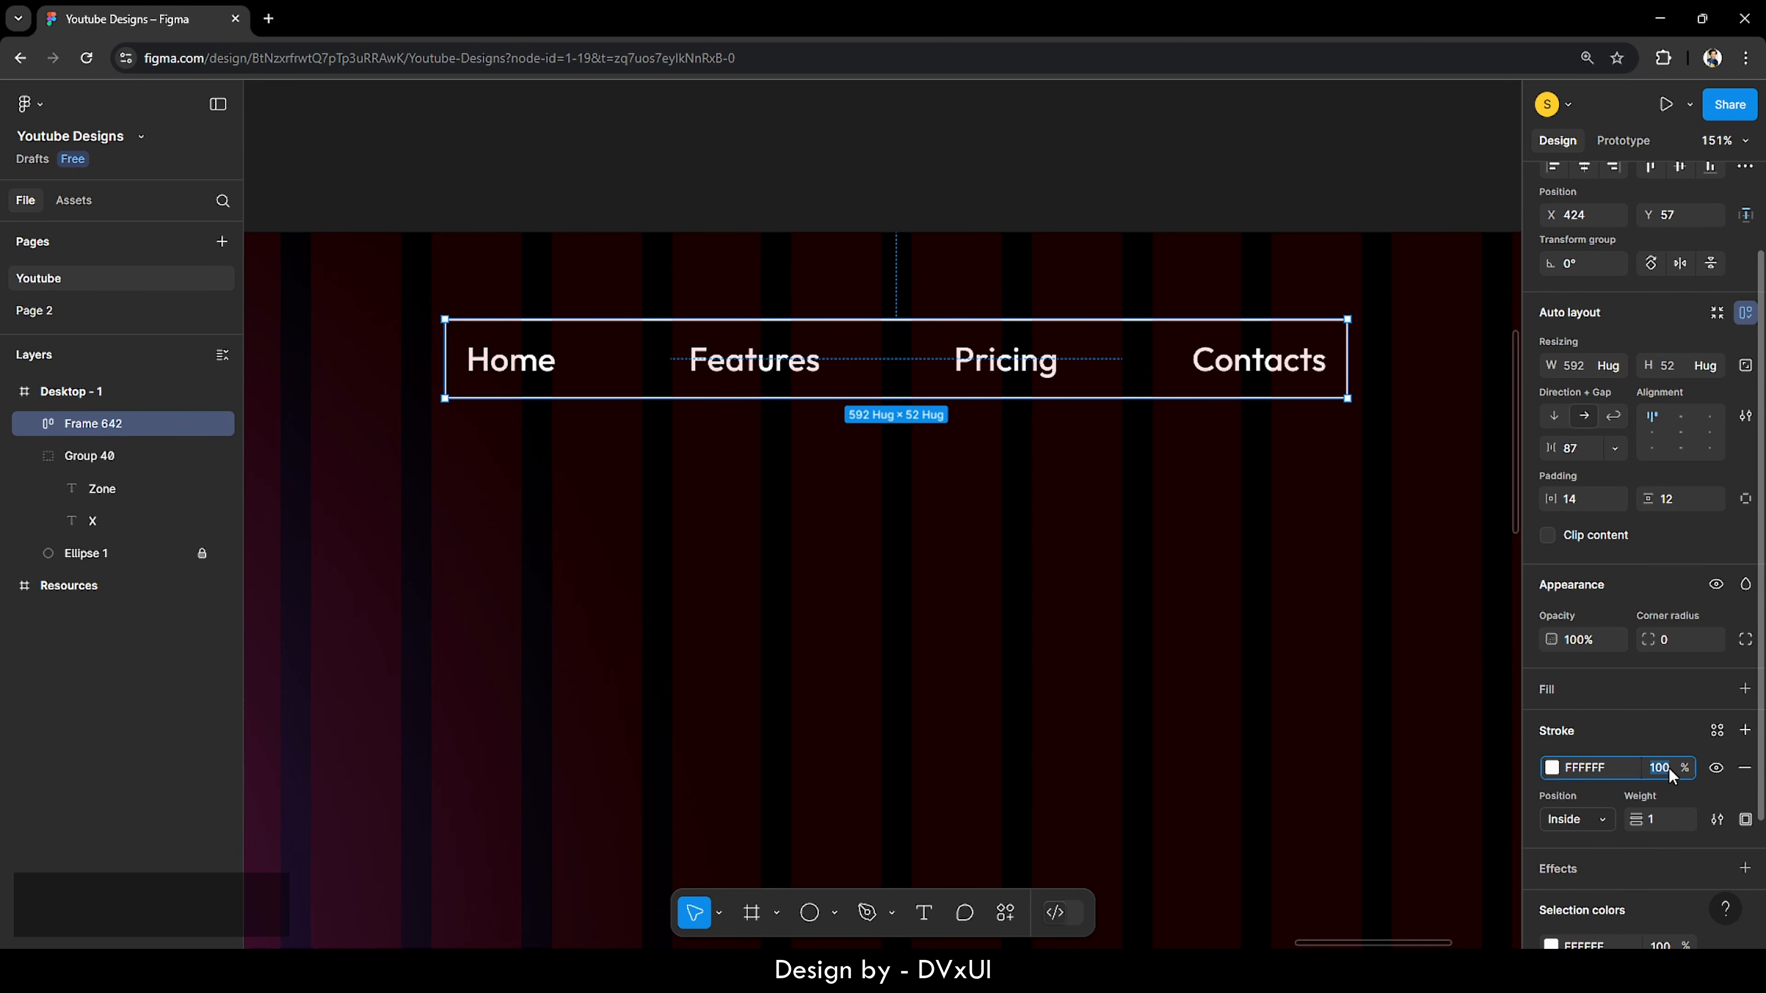
text(30)
key(Return)
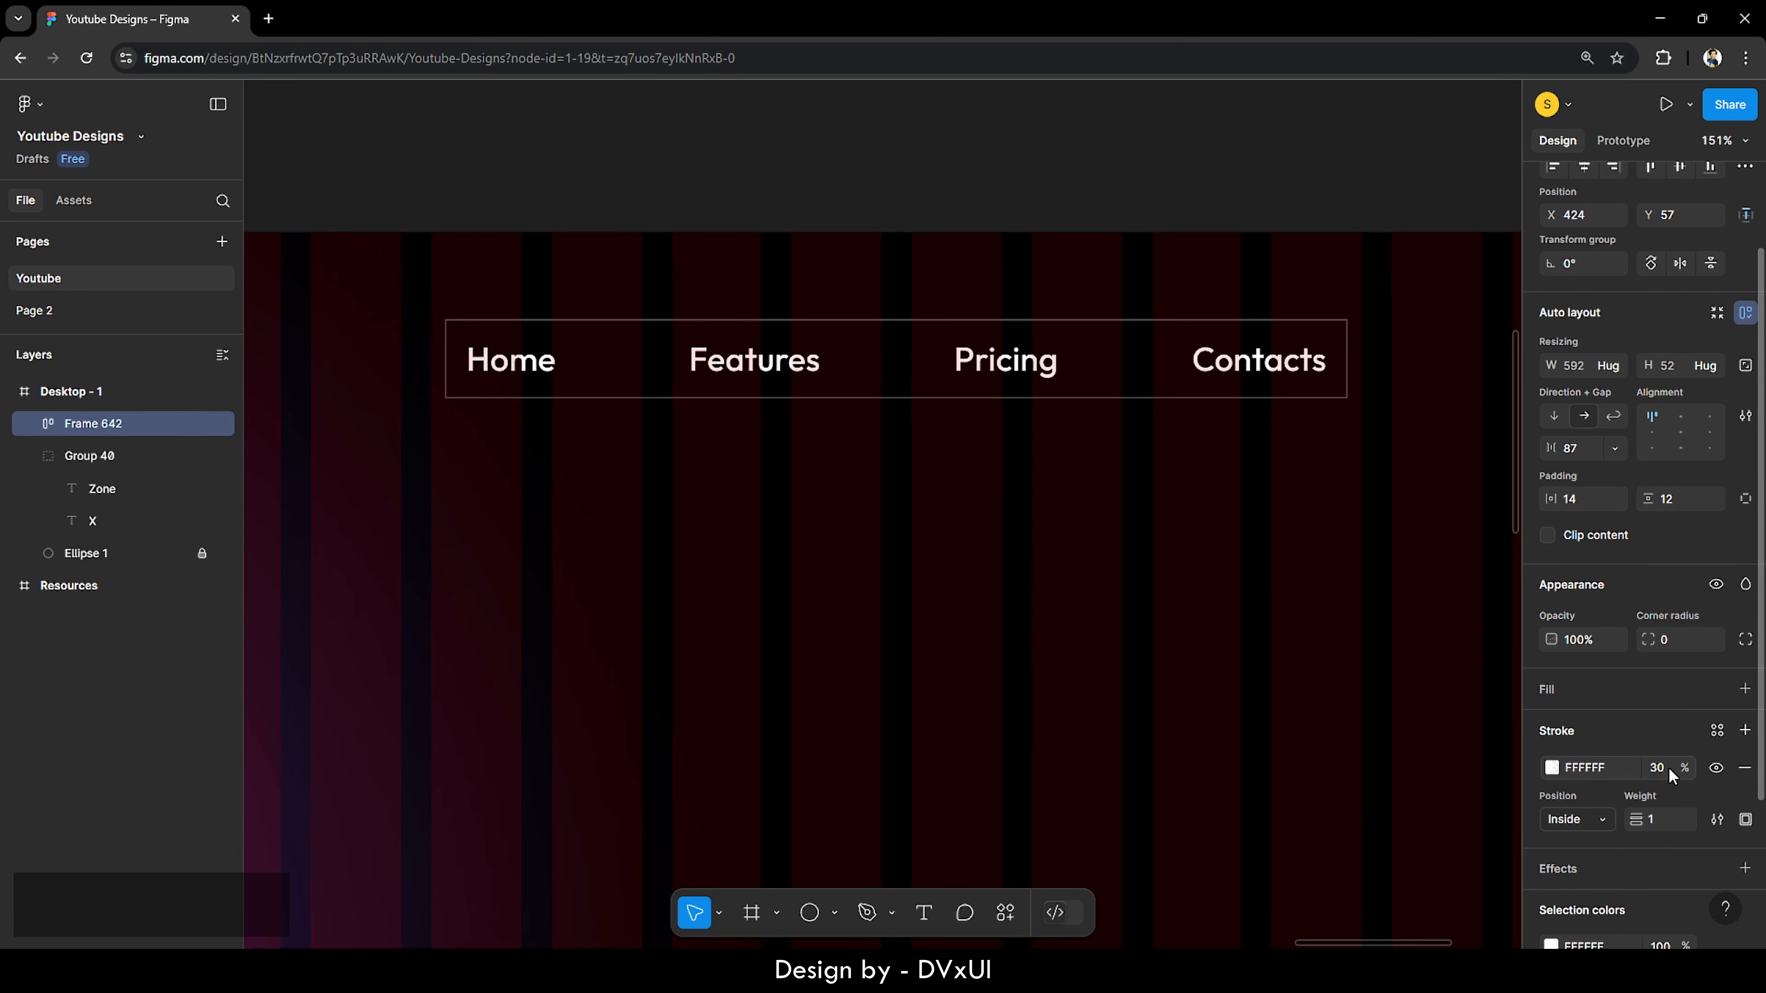
Step: Round the navigation frame into a pill shape with a corner radius of at least 60
click(1678, 642)
key(shift+Up)
key(shift+Up)
key(shift+Up)
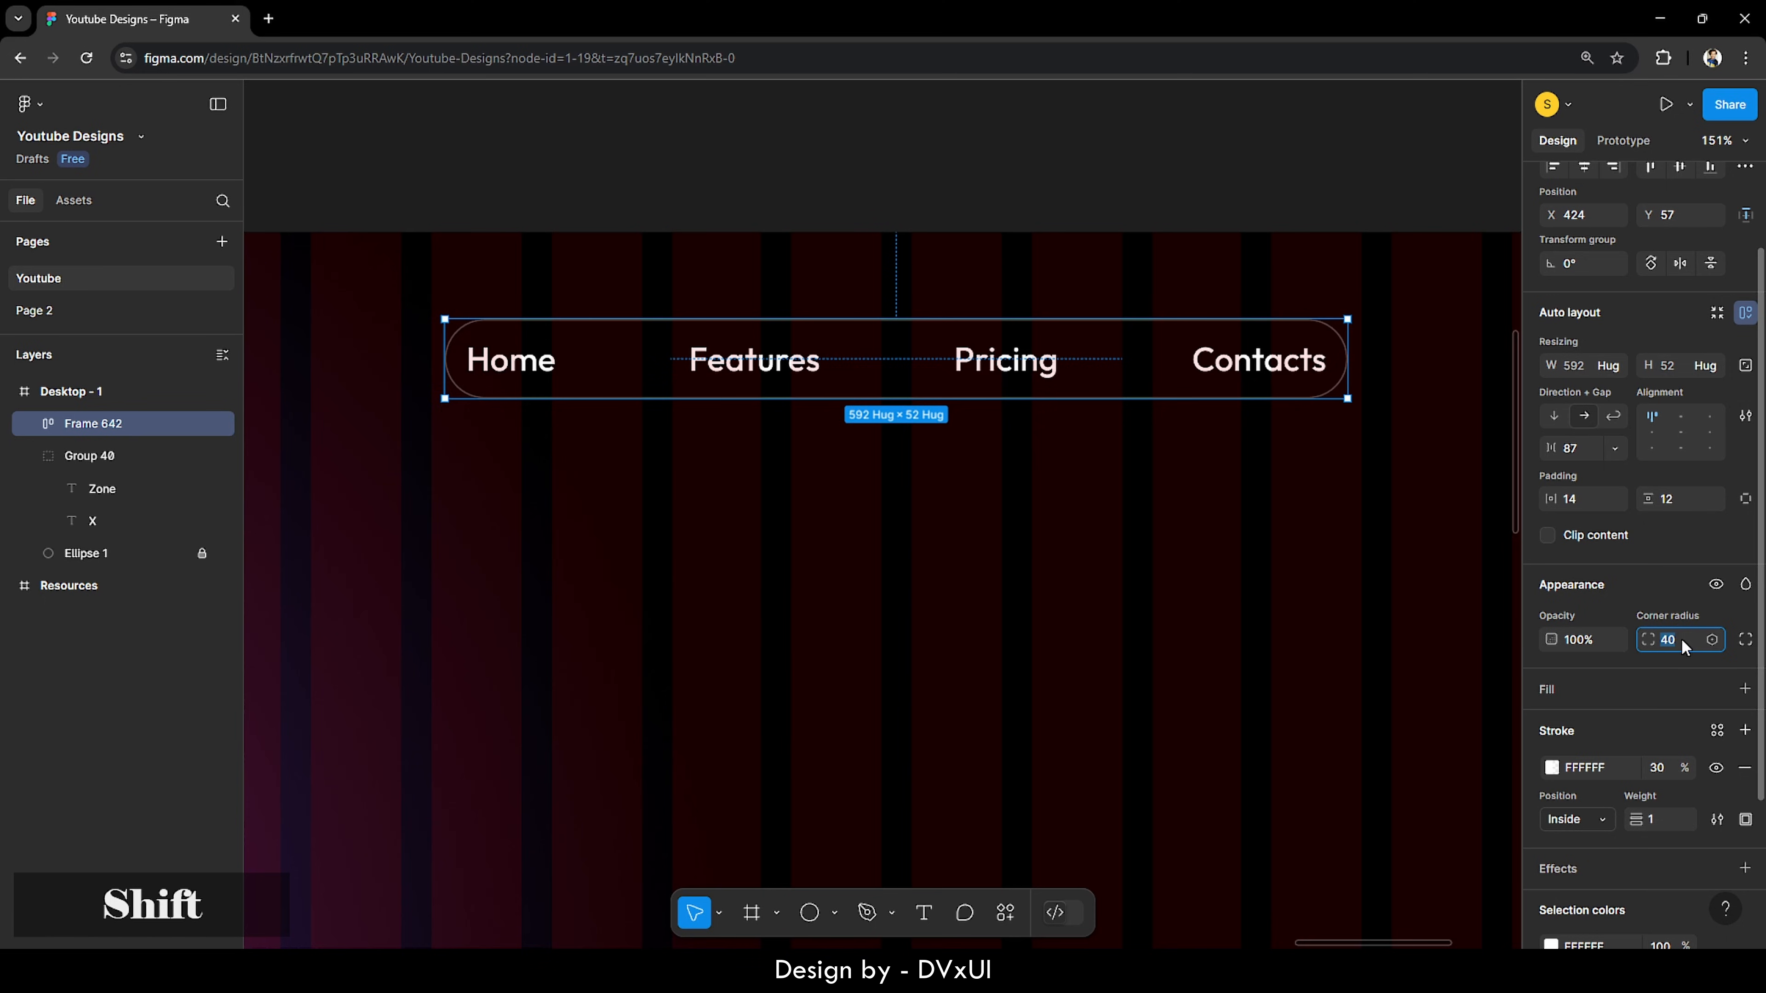
key(shift+Up)
key(shift+Up)
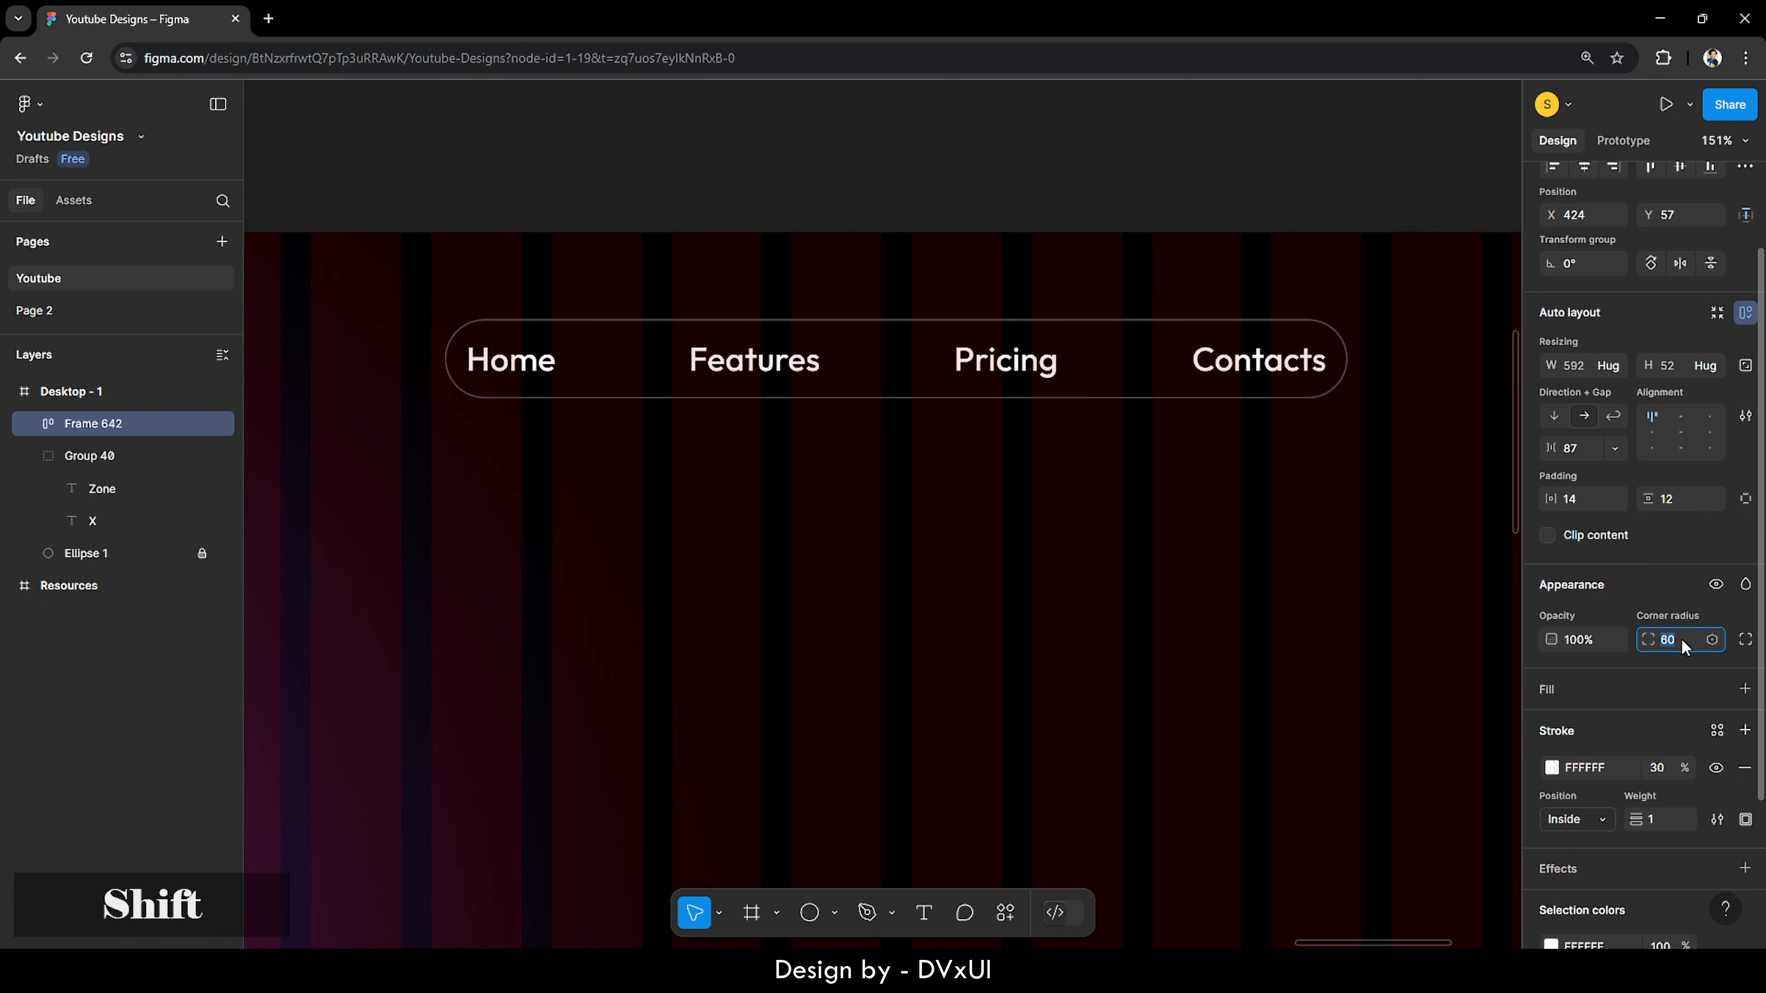
key(shift+Up)
click(1234, 547)
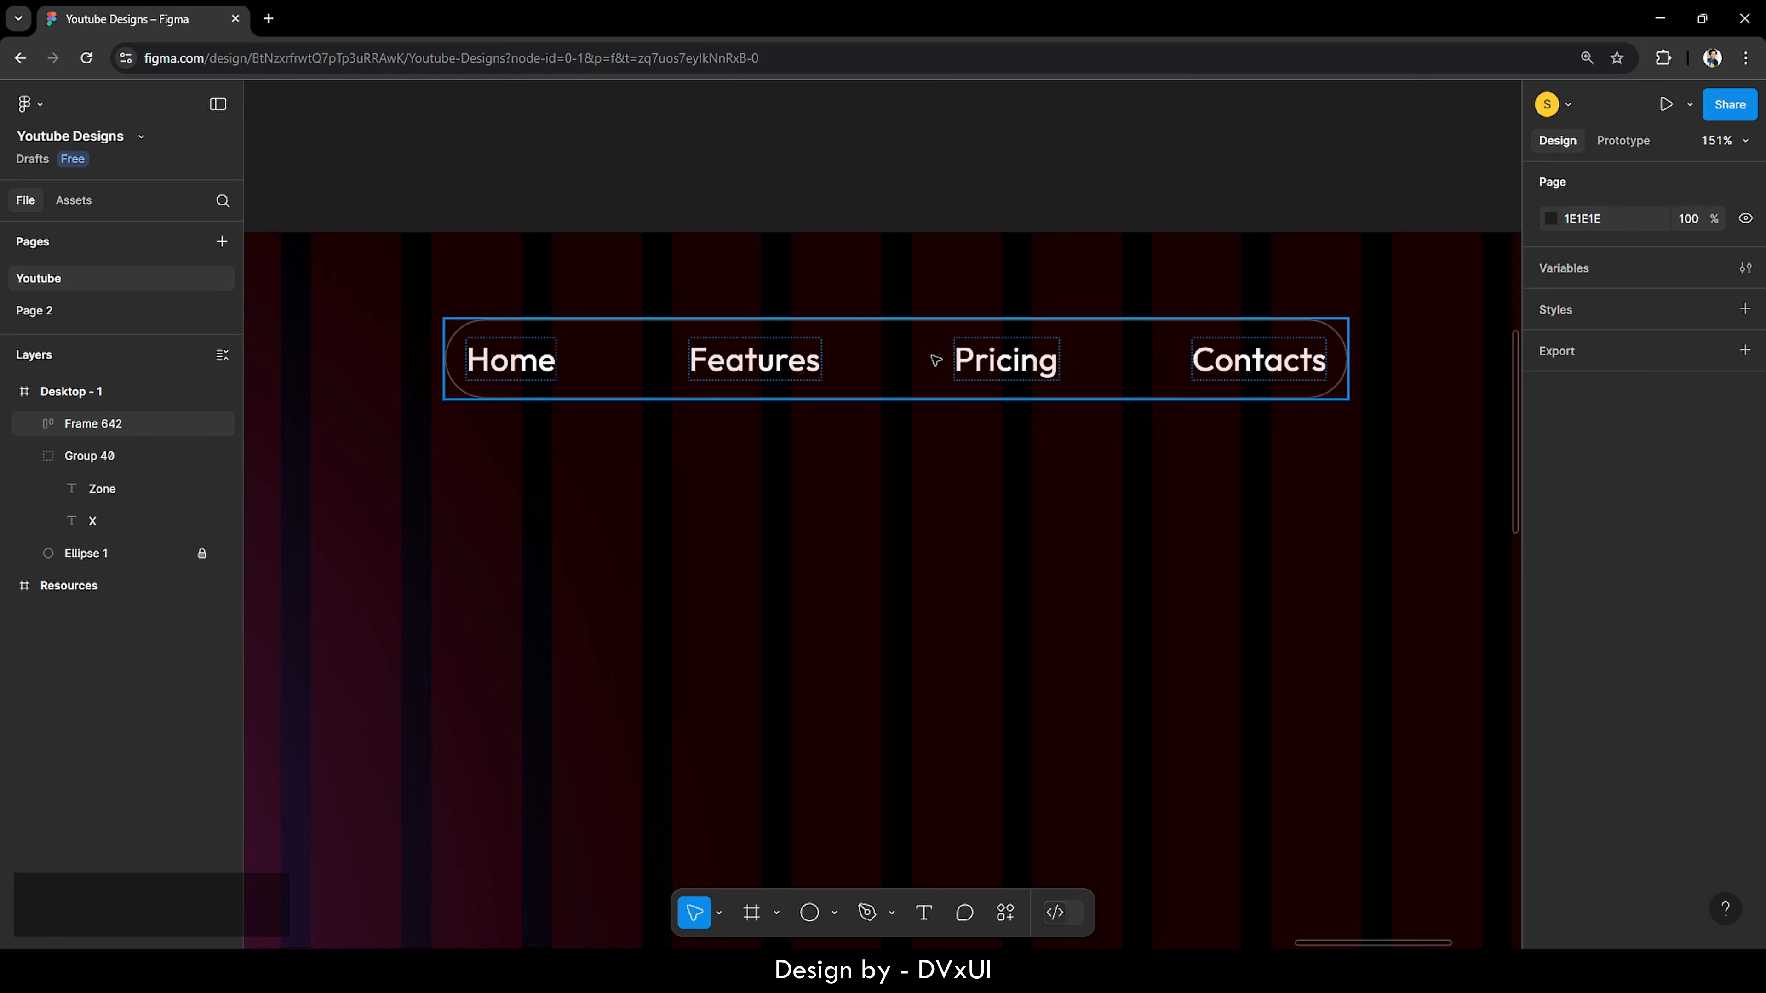
Step: Set the font size of the "Home" text in the navigation frame to 20
double_click(518, 366)
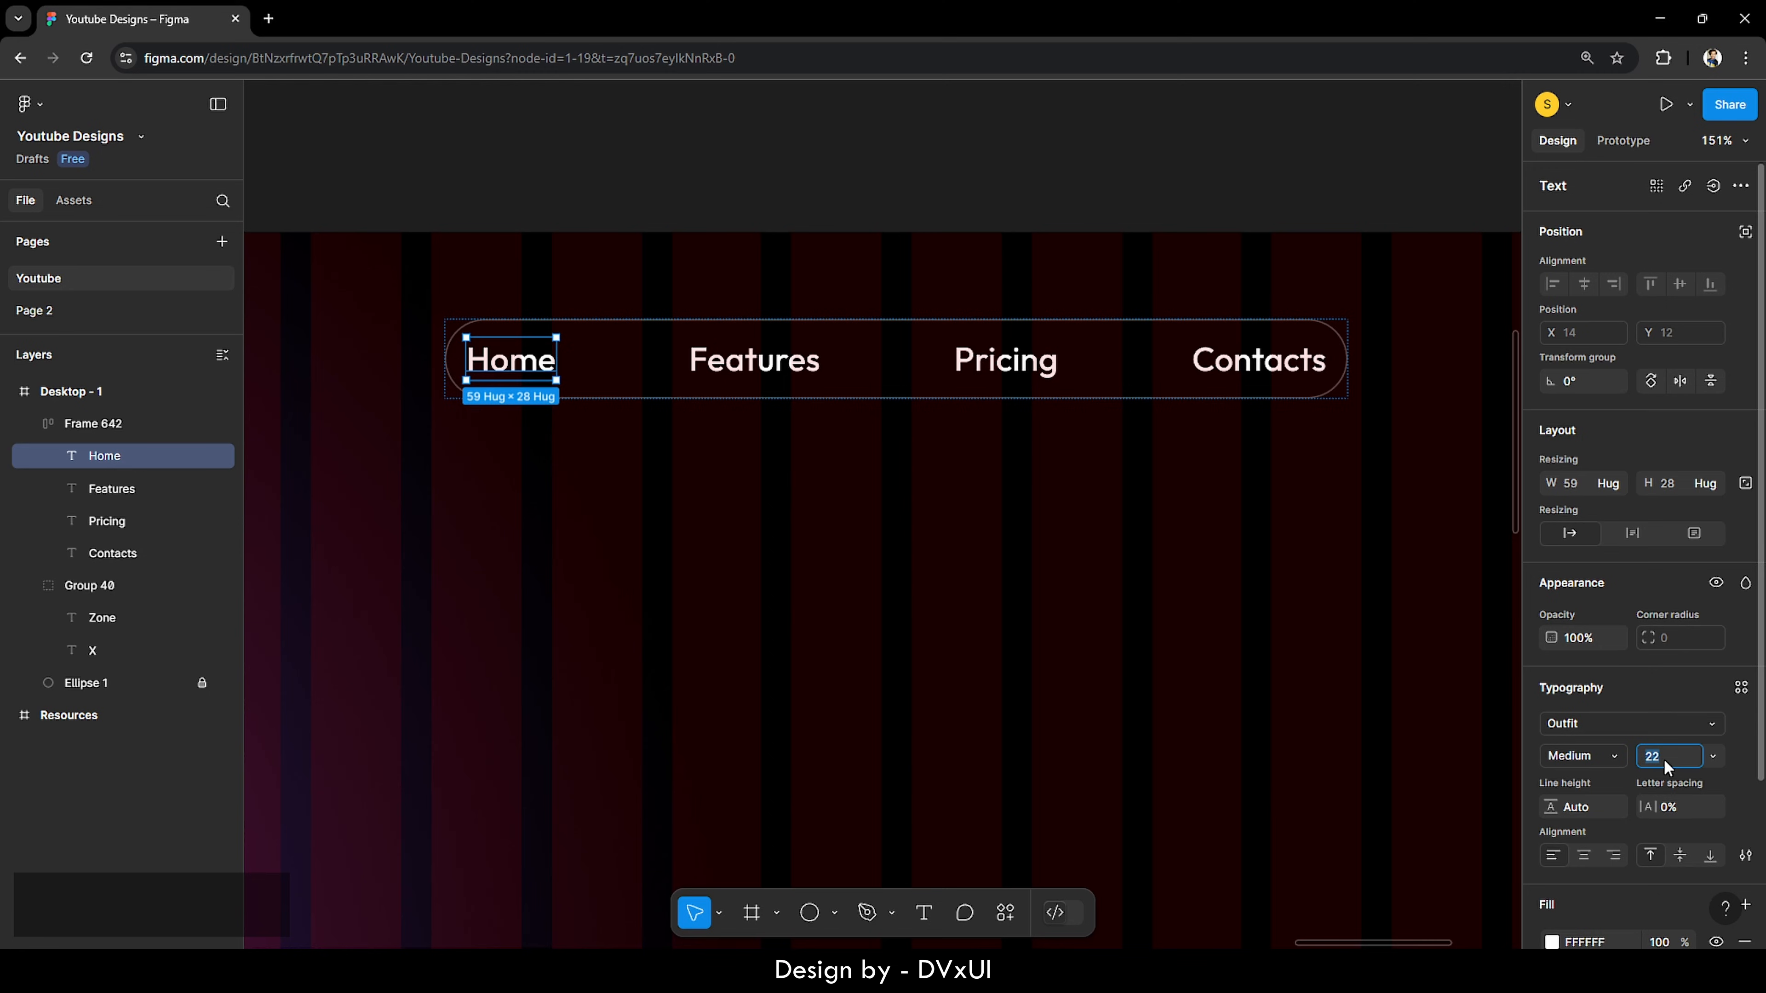
text(20)
key(Return)
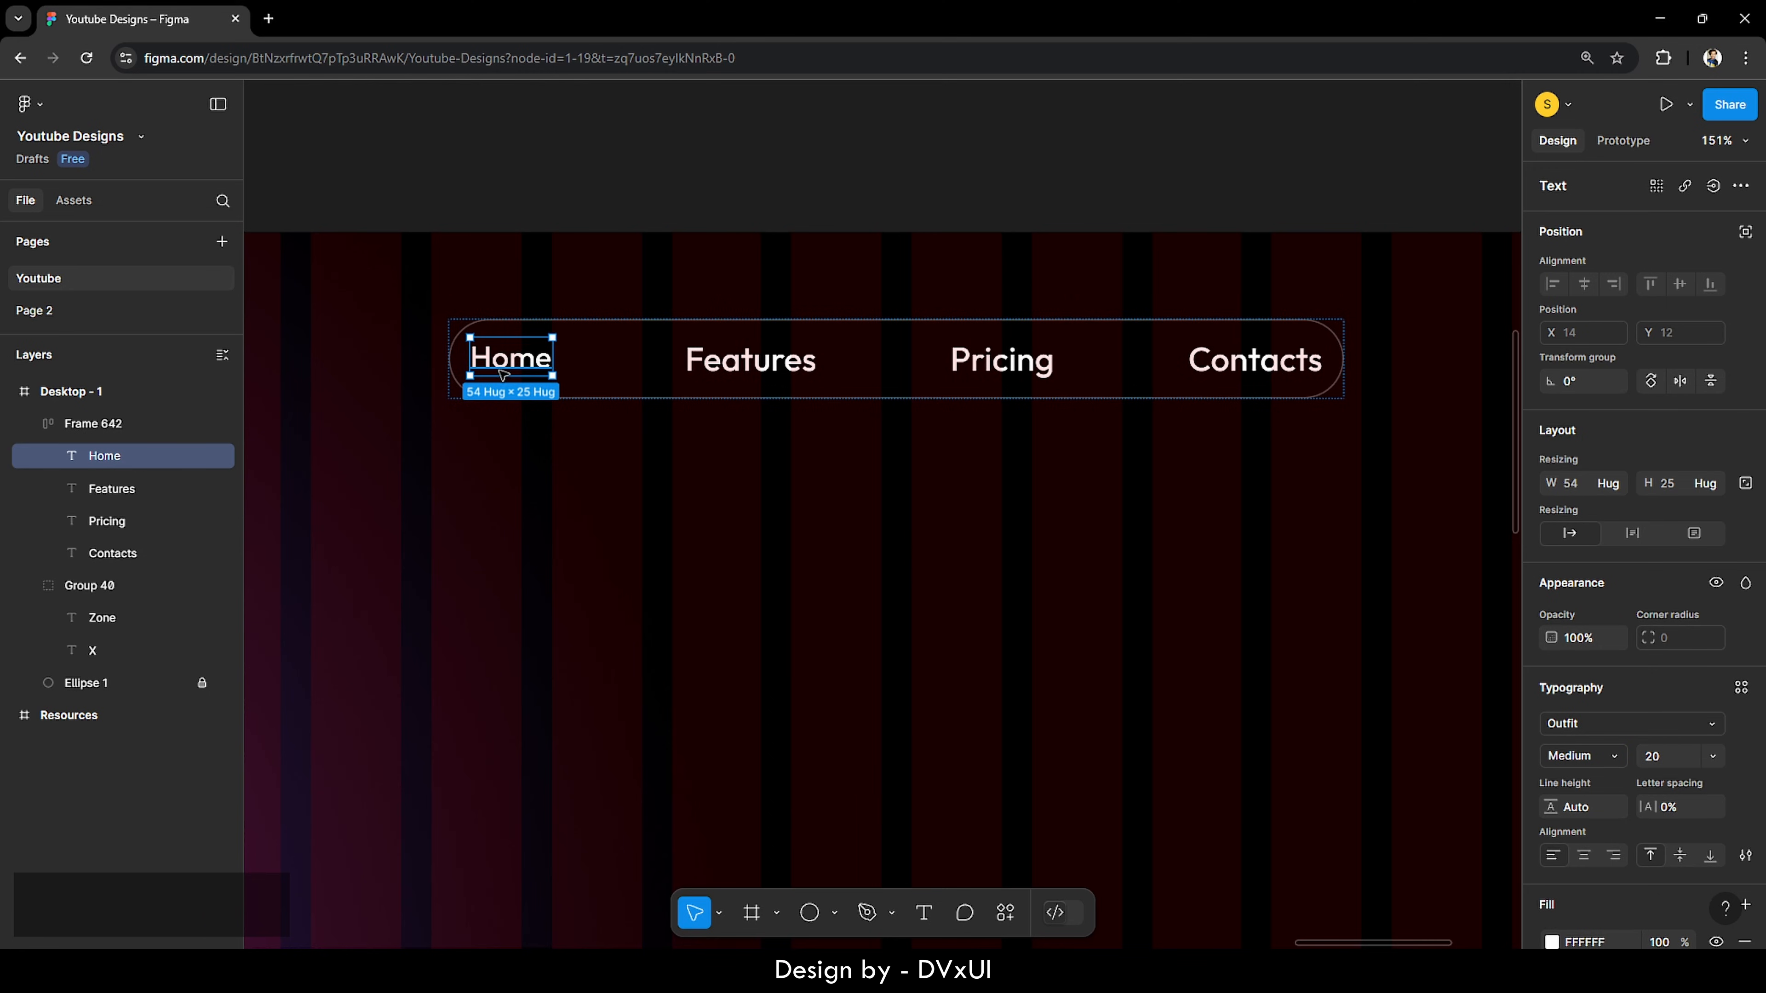
Step: Wrap the "Home" text in its own auto layout frame with horizontal padding 16 and vertical padding 4
right_click(523, 368)
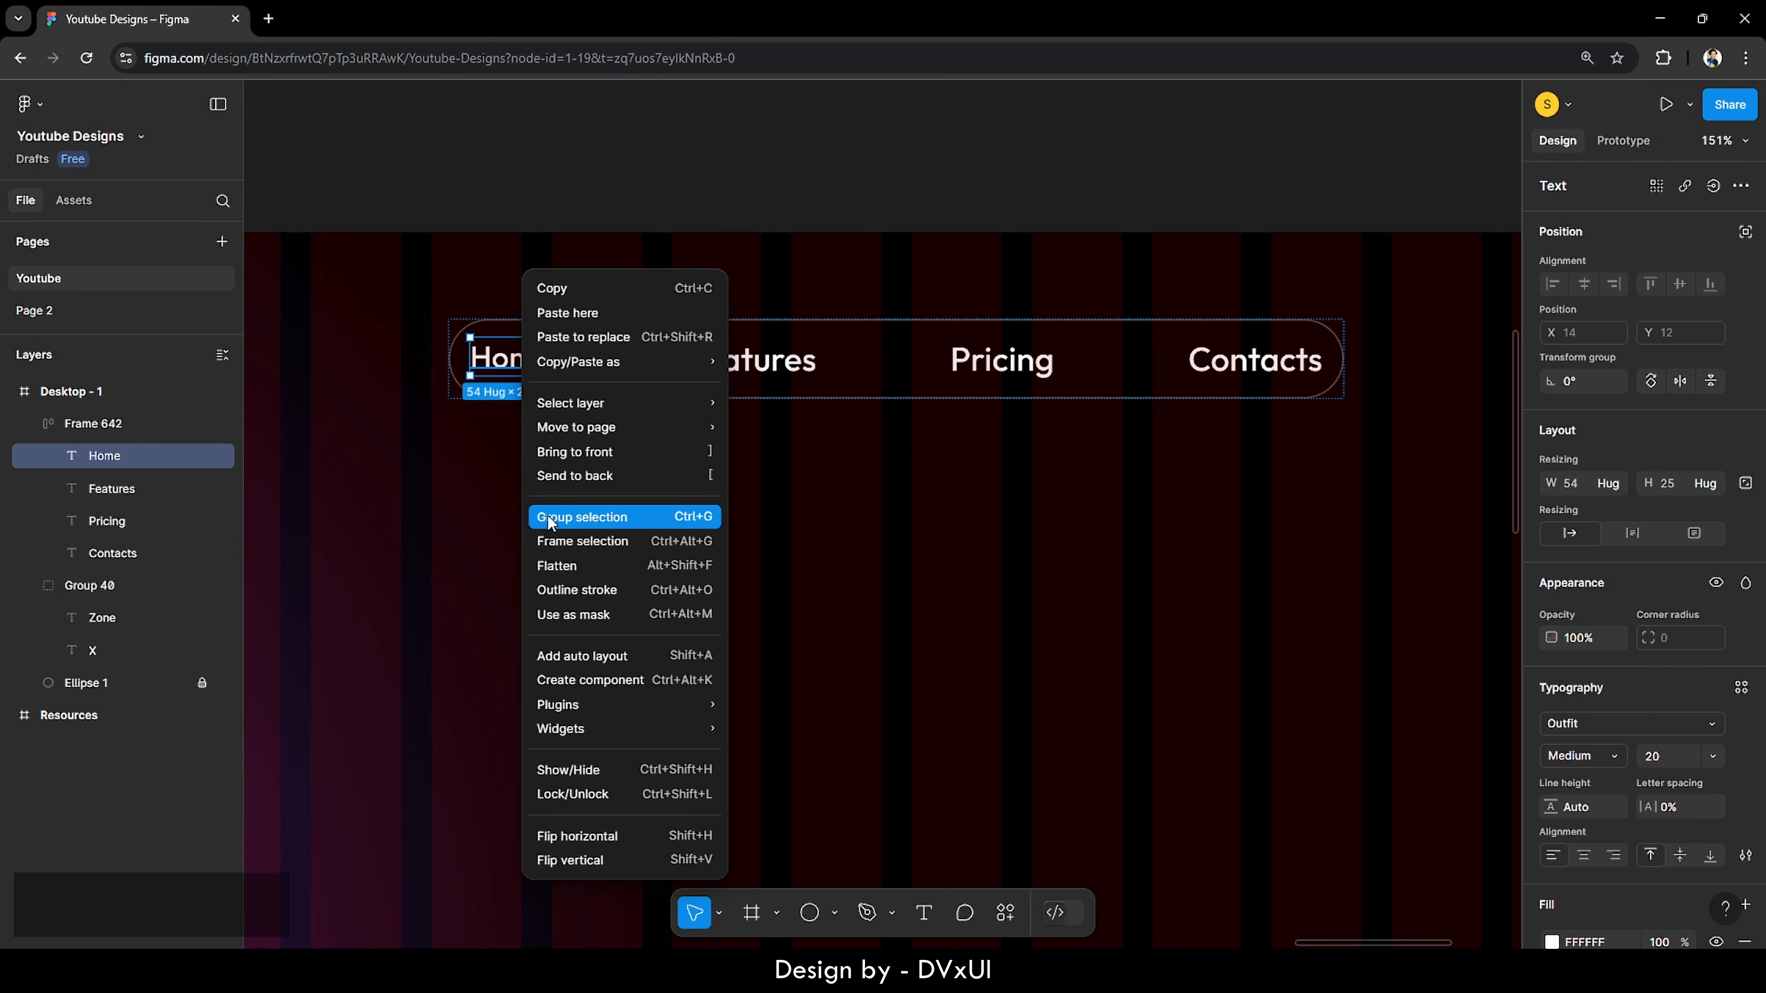
click(573, 667)
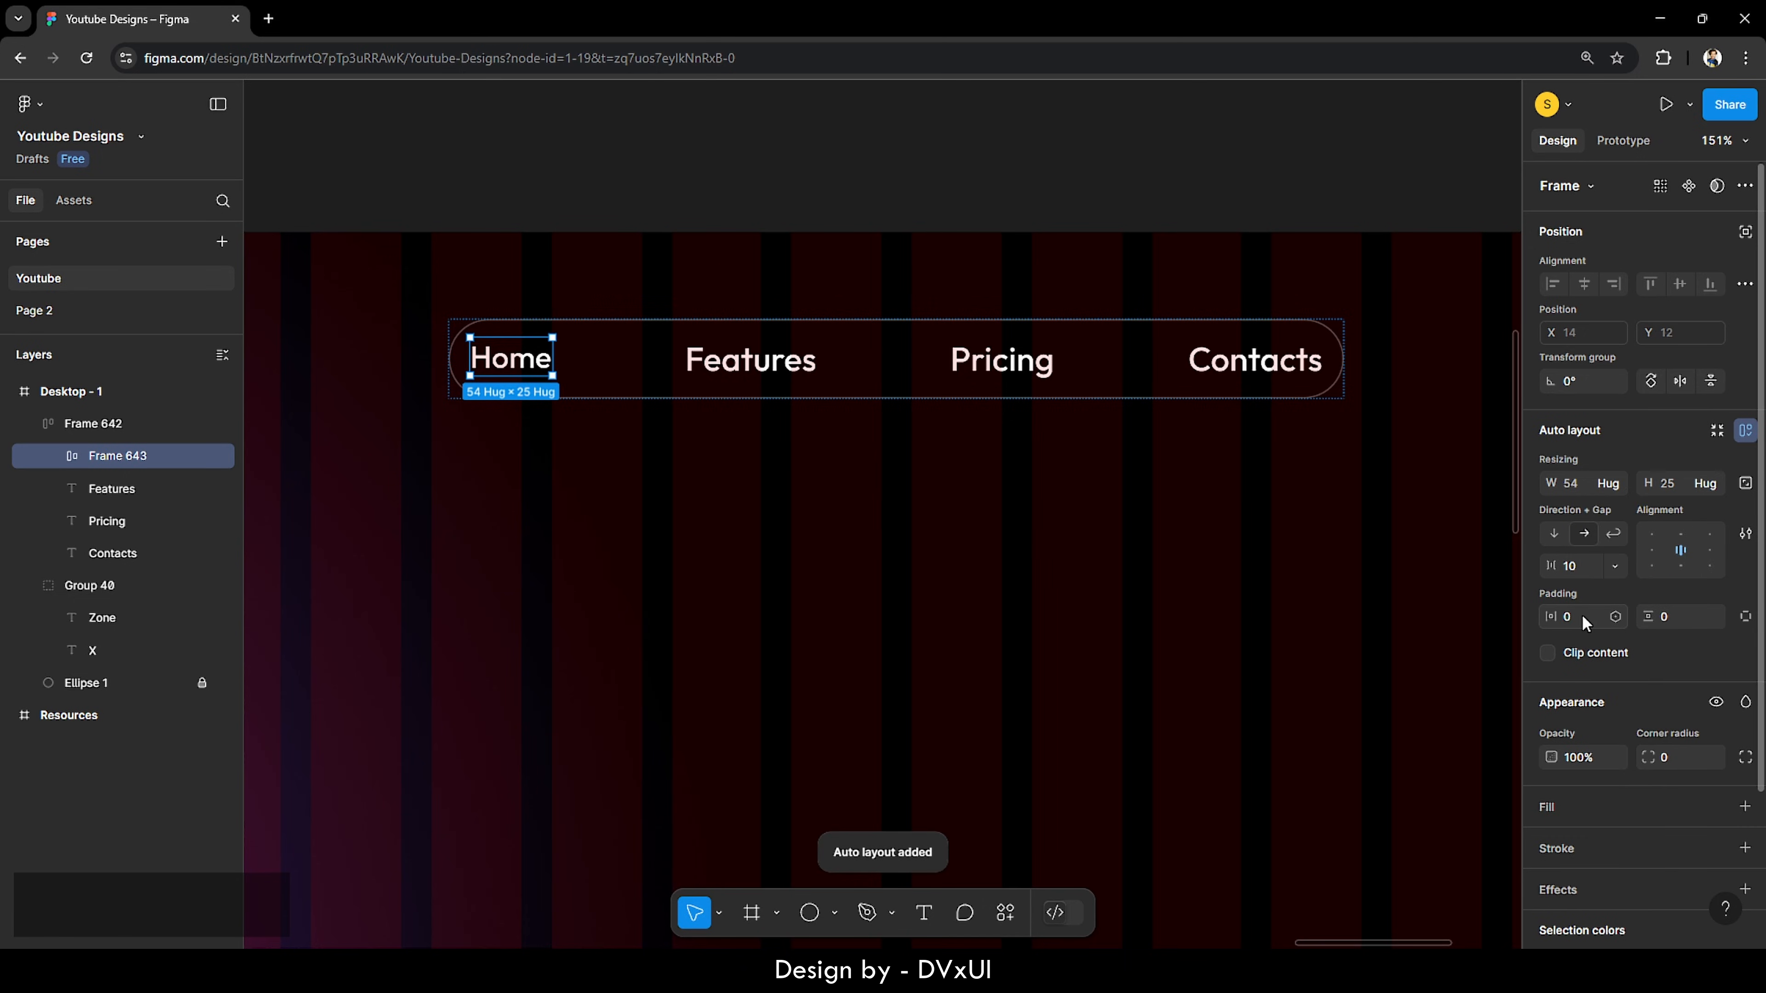
text(16)
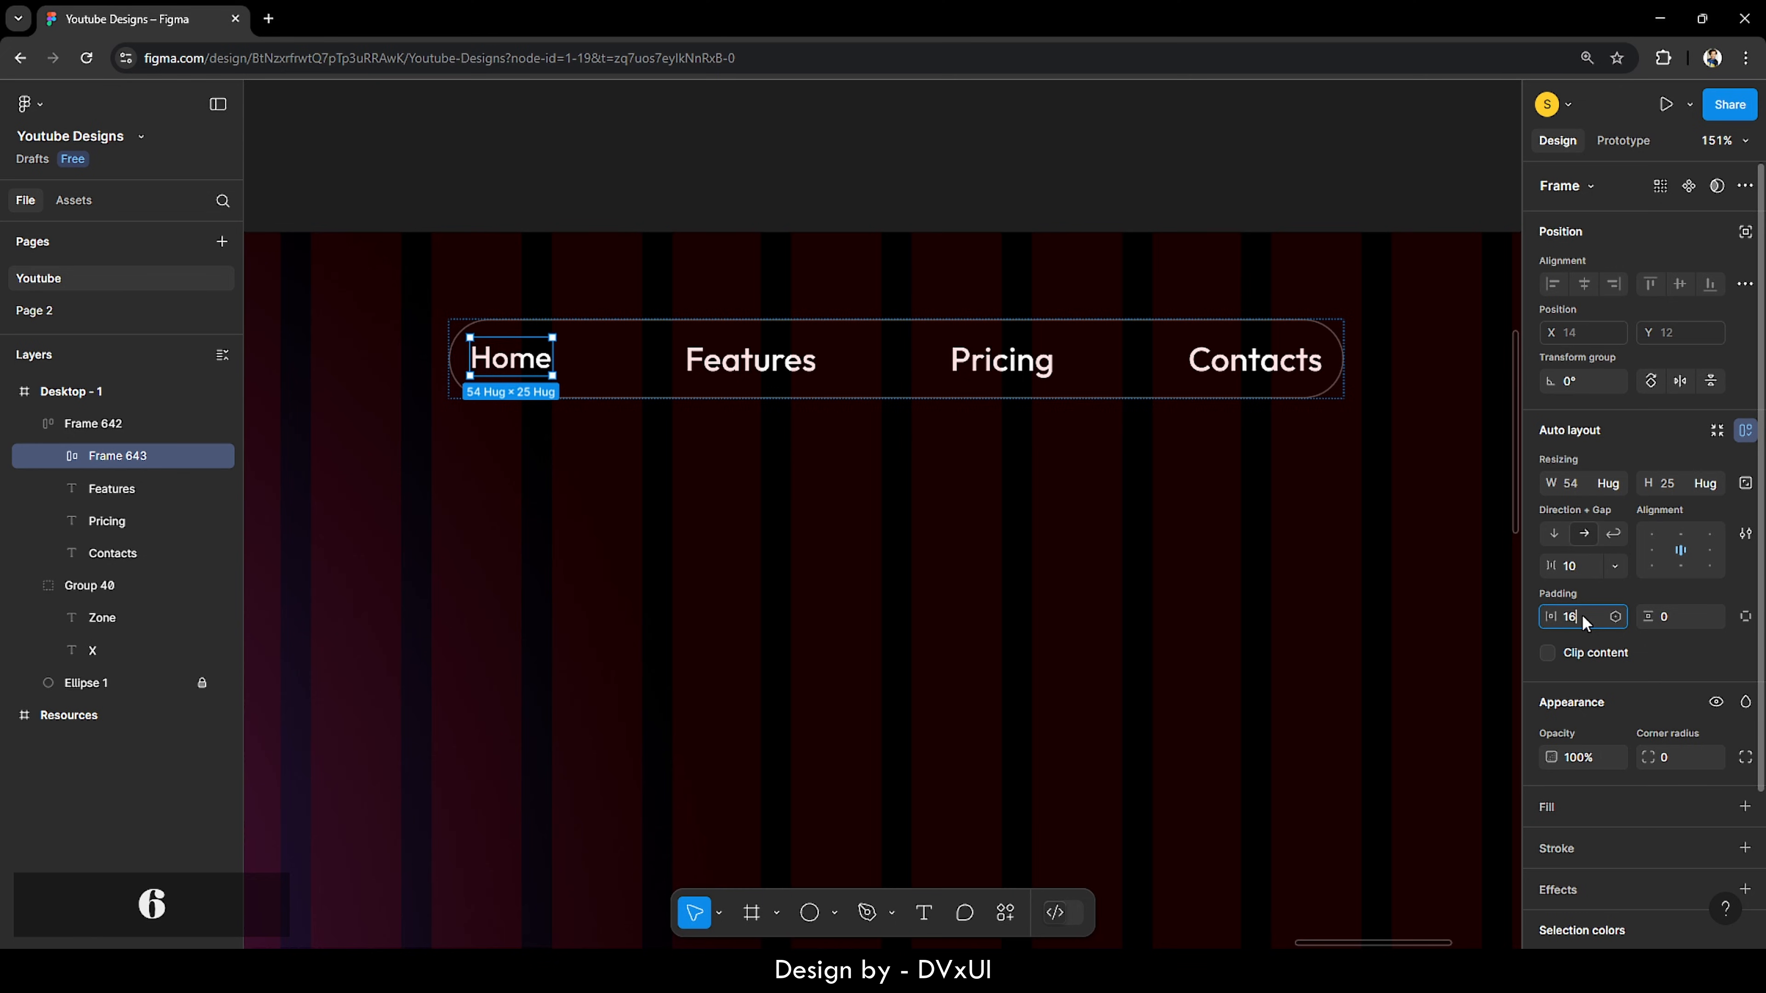
key(Return)
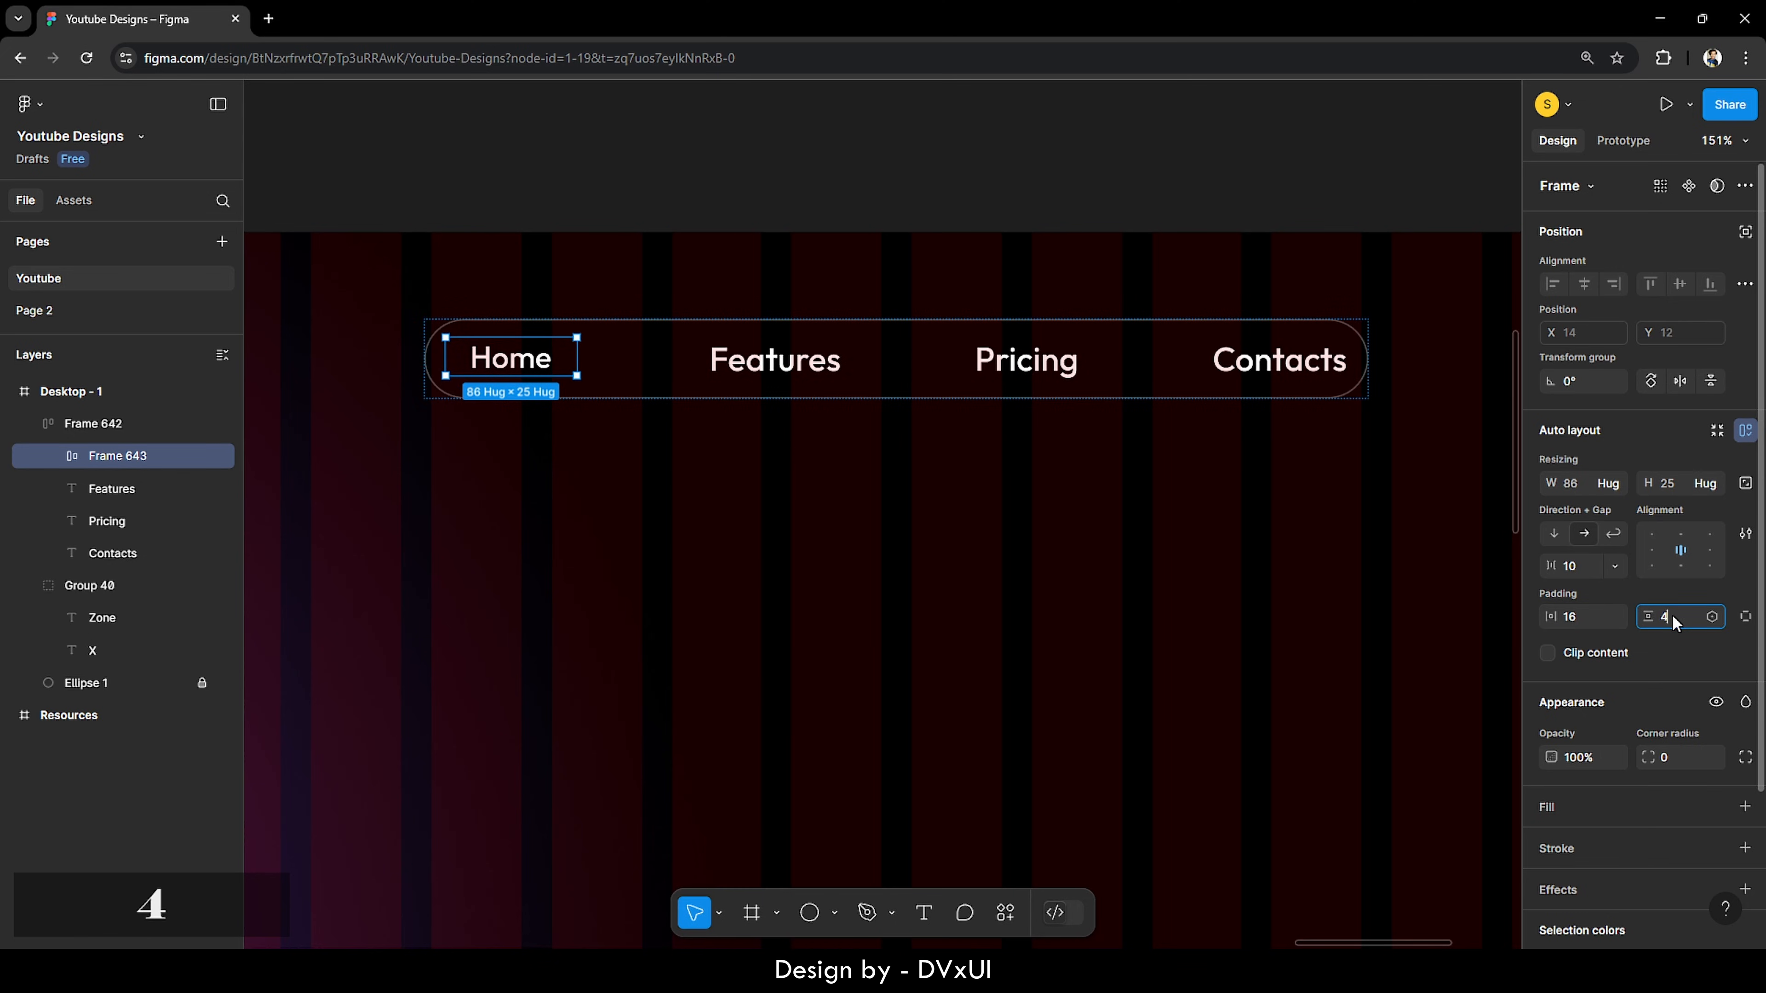
text(4)
key(Return)
Step: Give the frame around "Home" a FFFFFF fill and a corner radius of 20
click(1557, 806)
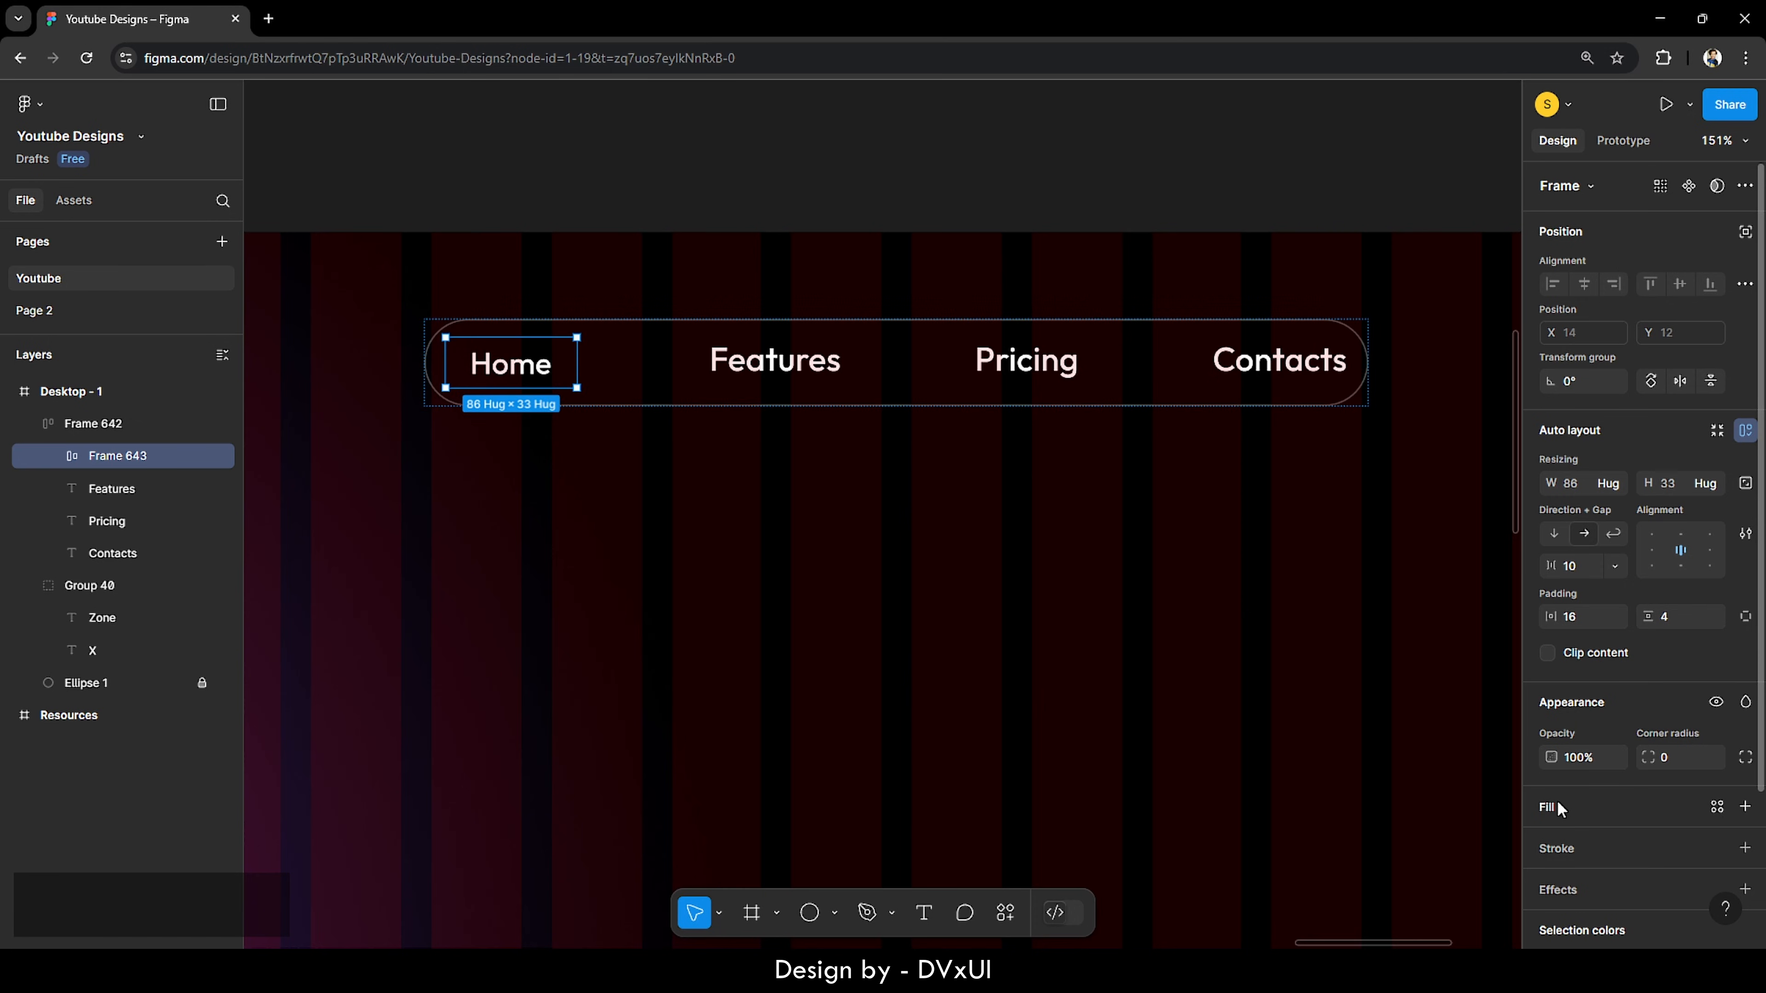
click(1668, 756)
key(shift)
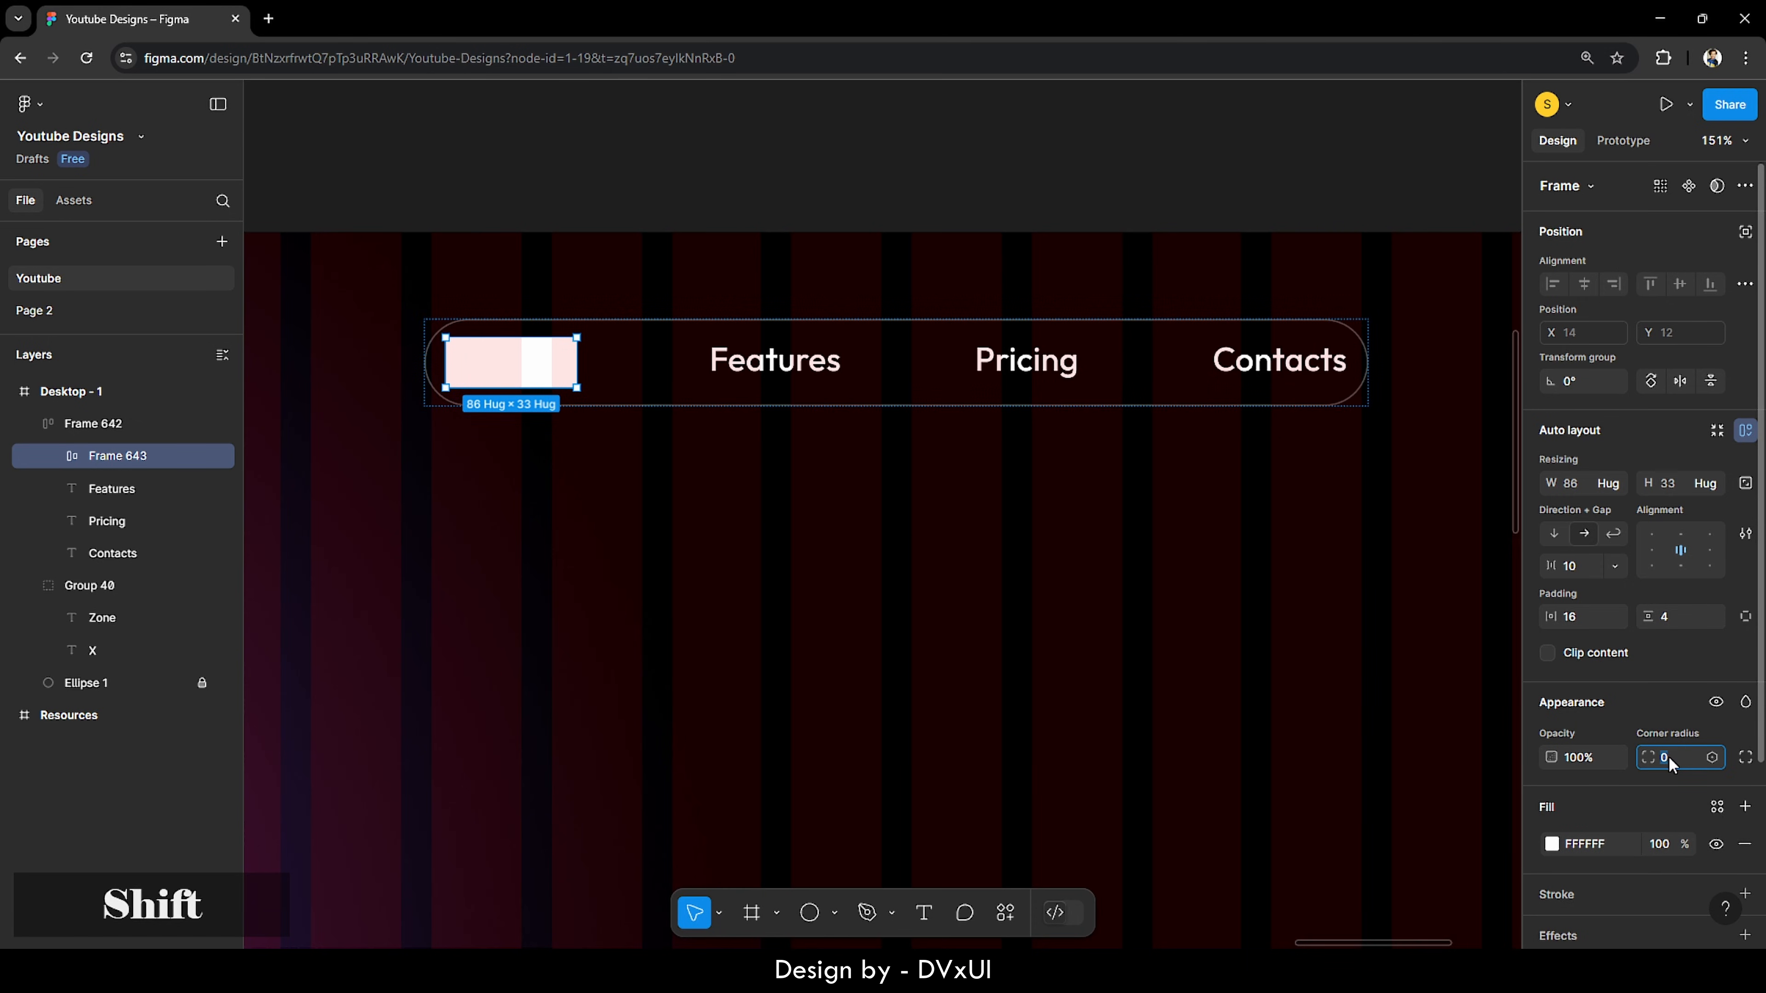
key(shift+Up)
key(shift+Up)
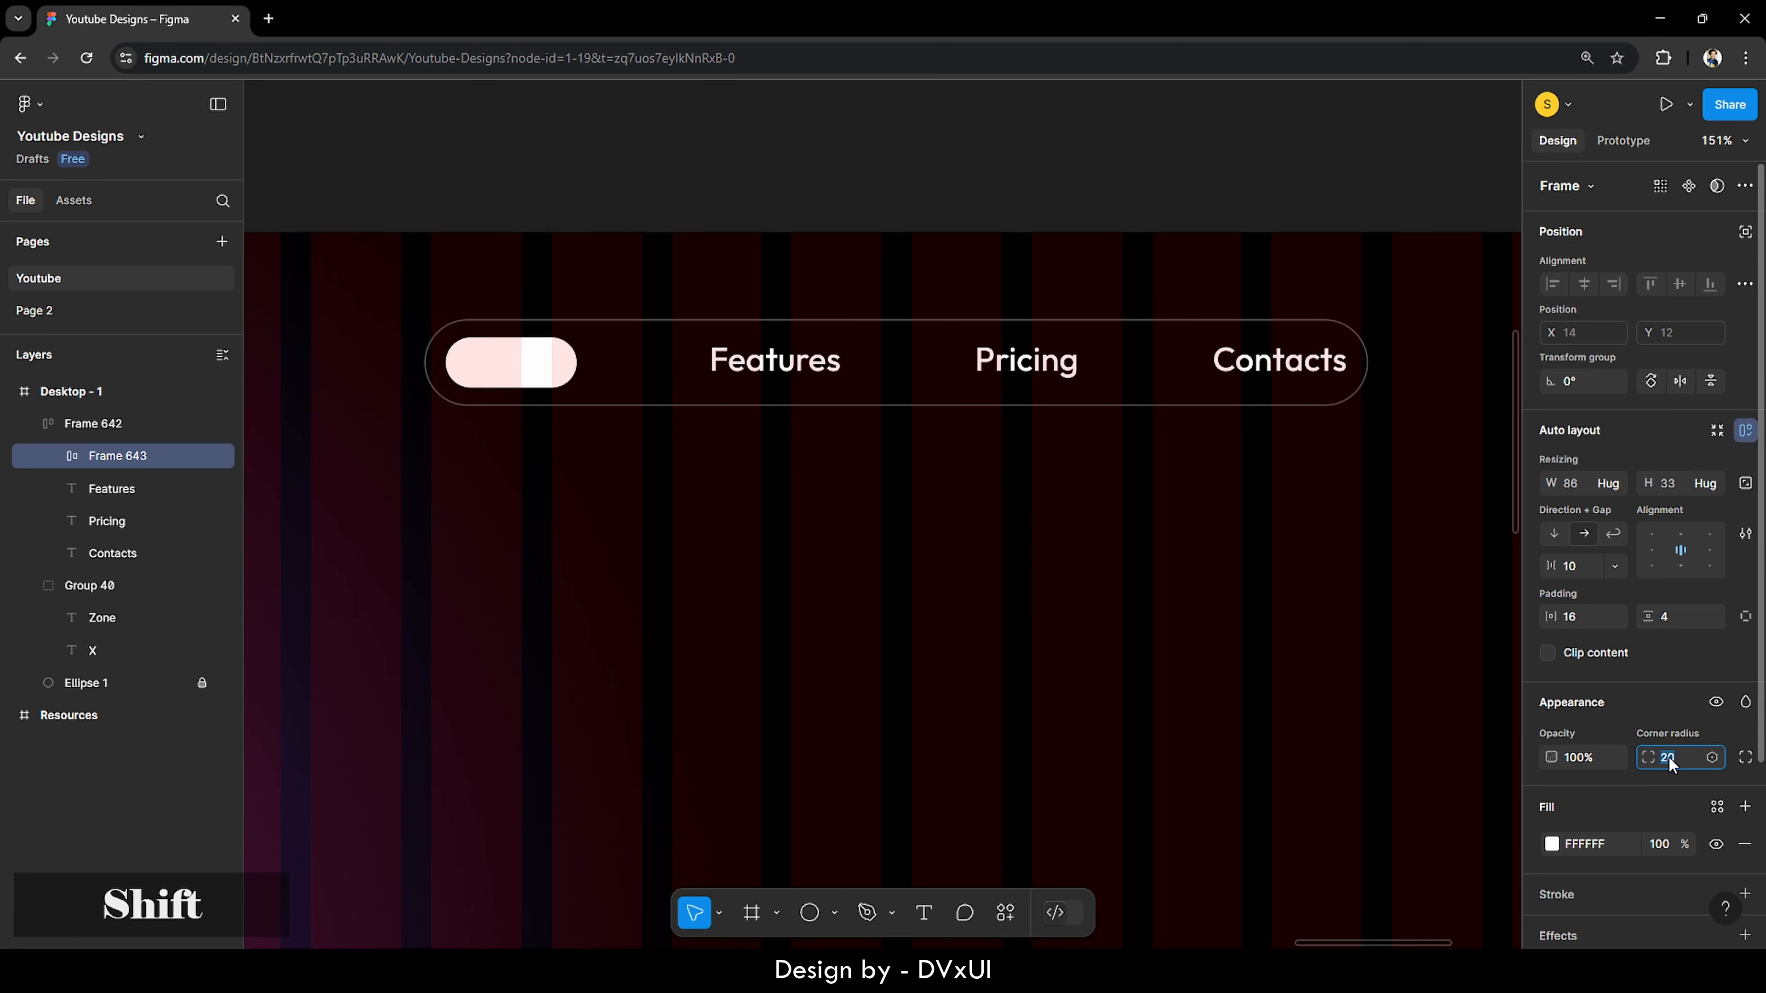
Step: Set the fill colour of the "Home" text inside its pill to black
click(529, 365)
click(528, 365)
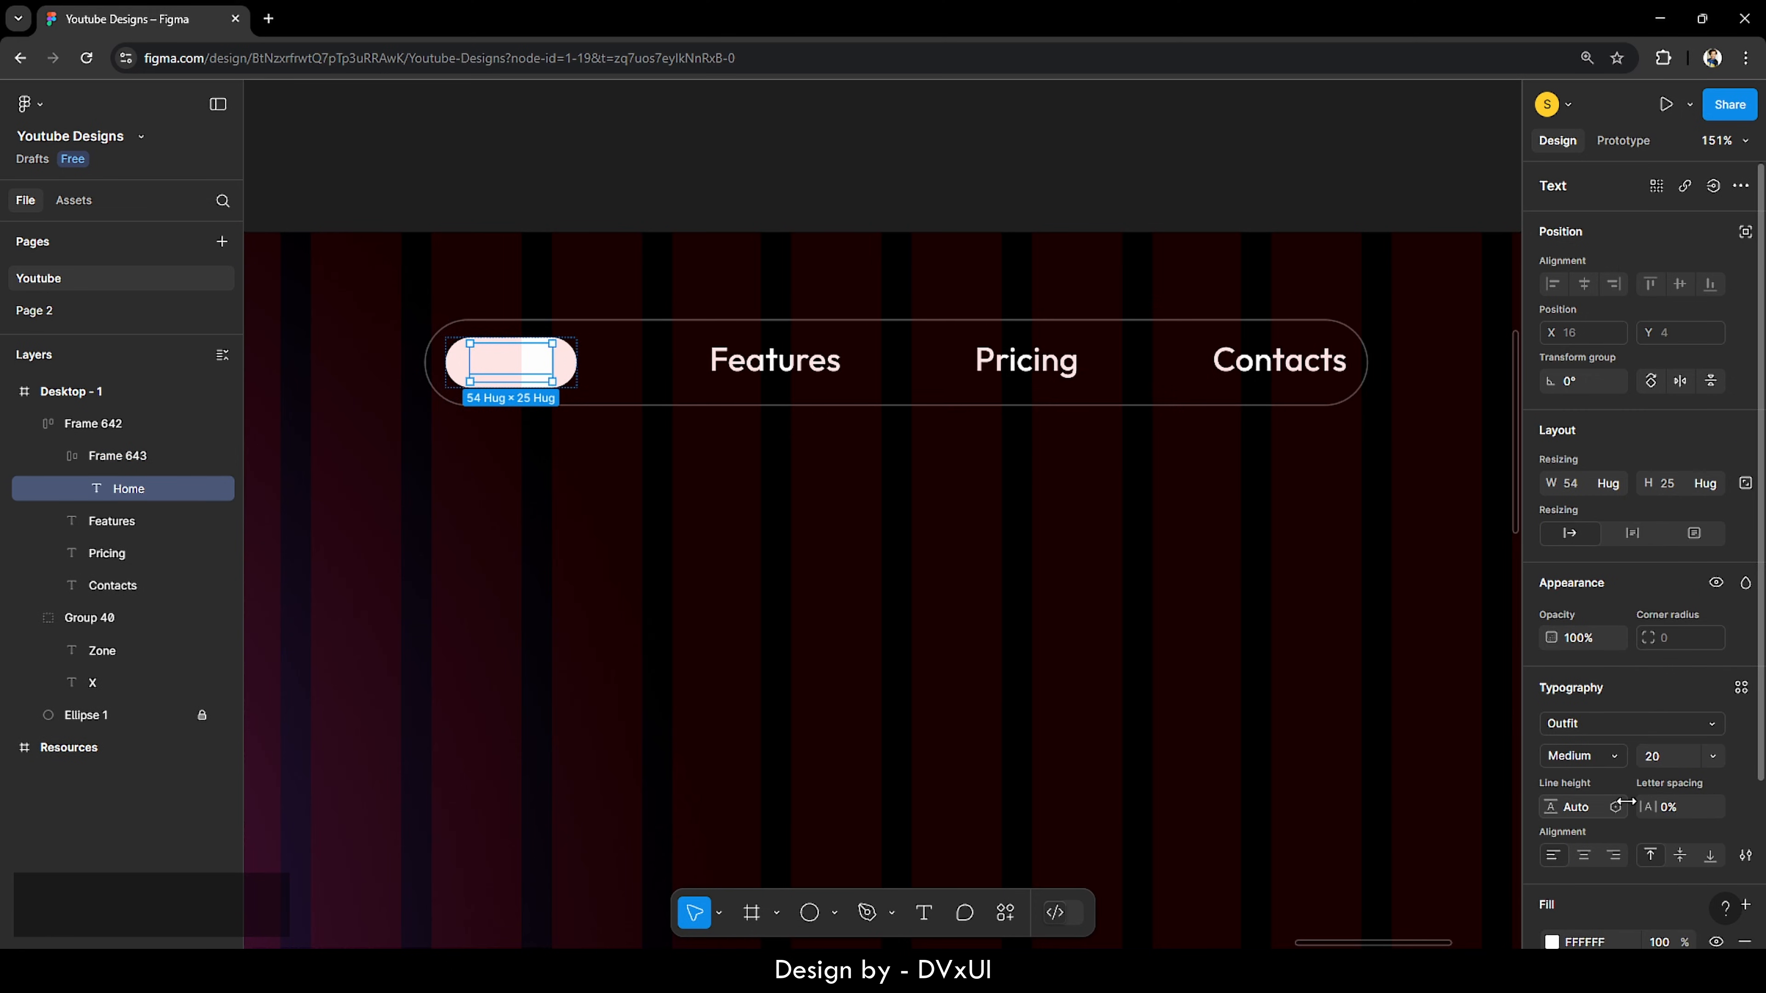
scroll(1629, 807, down, 3)
click(1608, 750)
text(0)
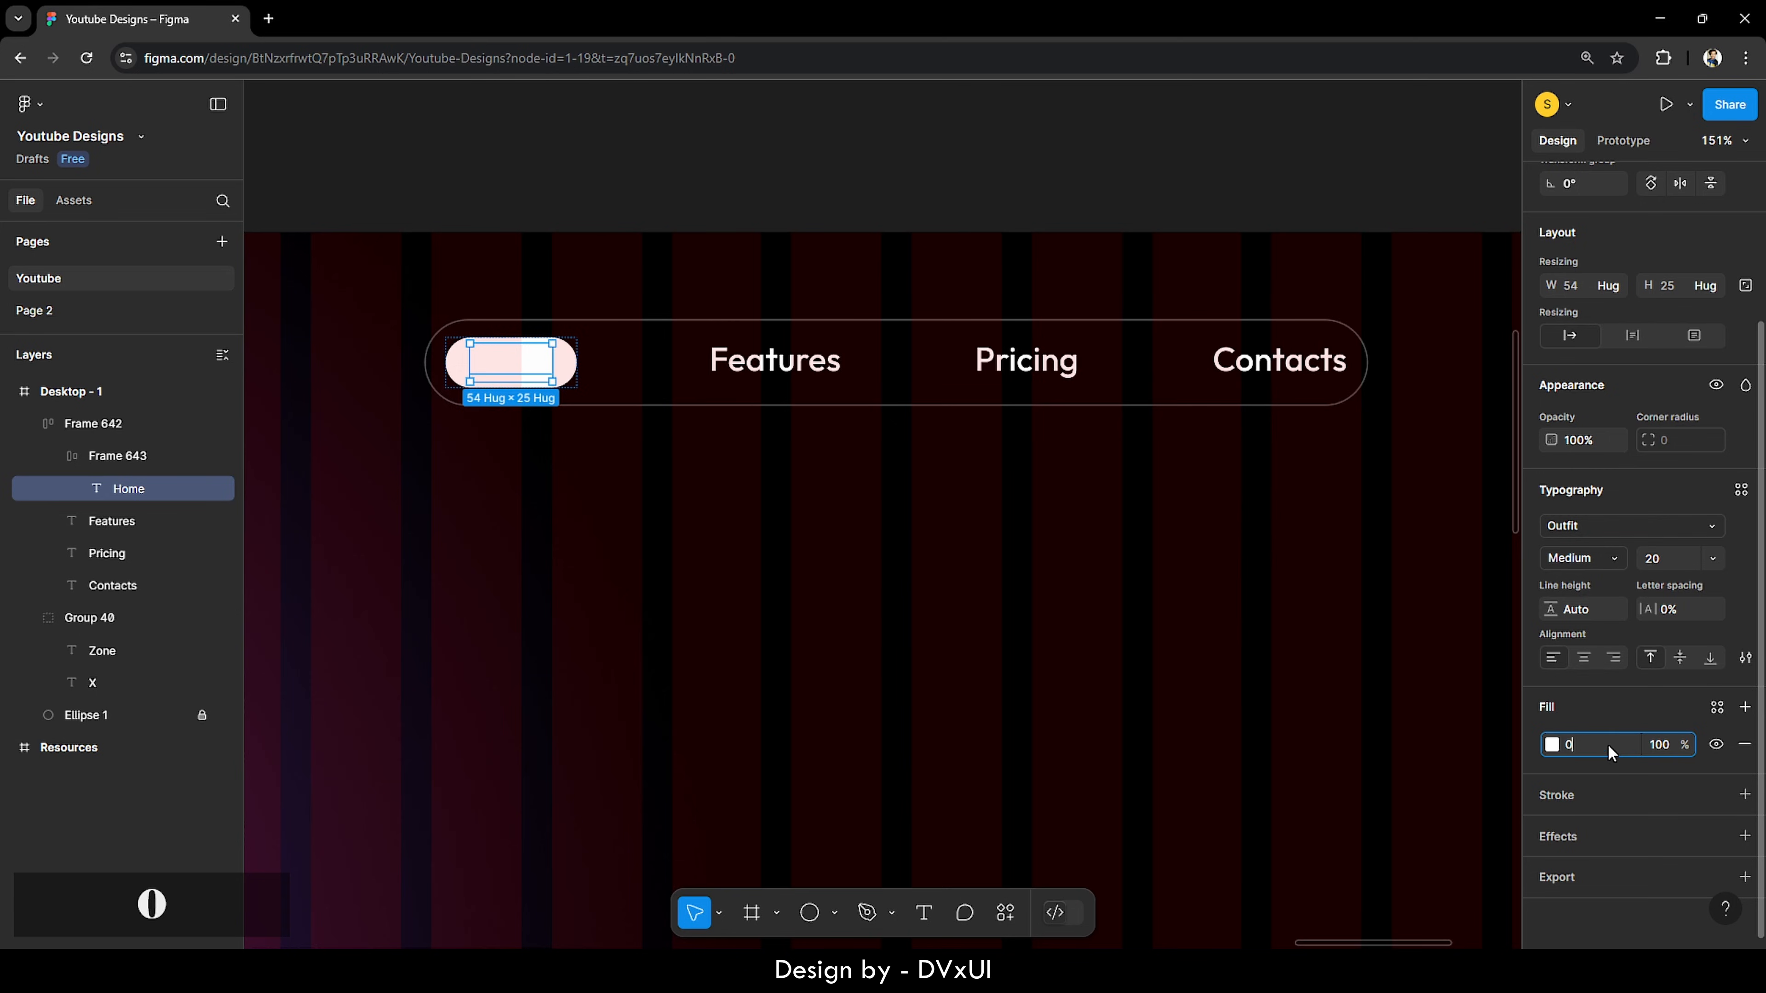
key(Return)
click(1106, 612)
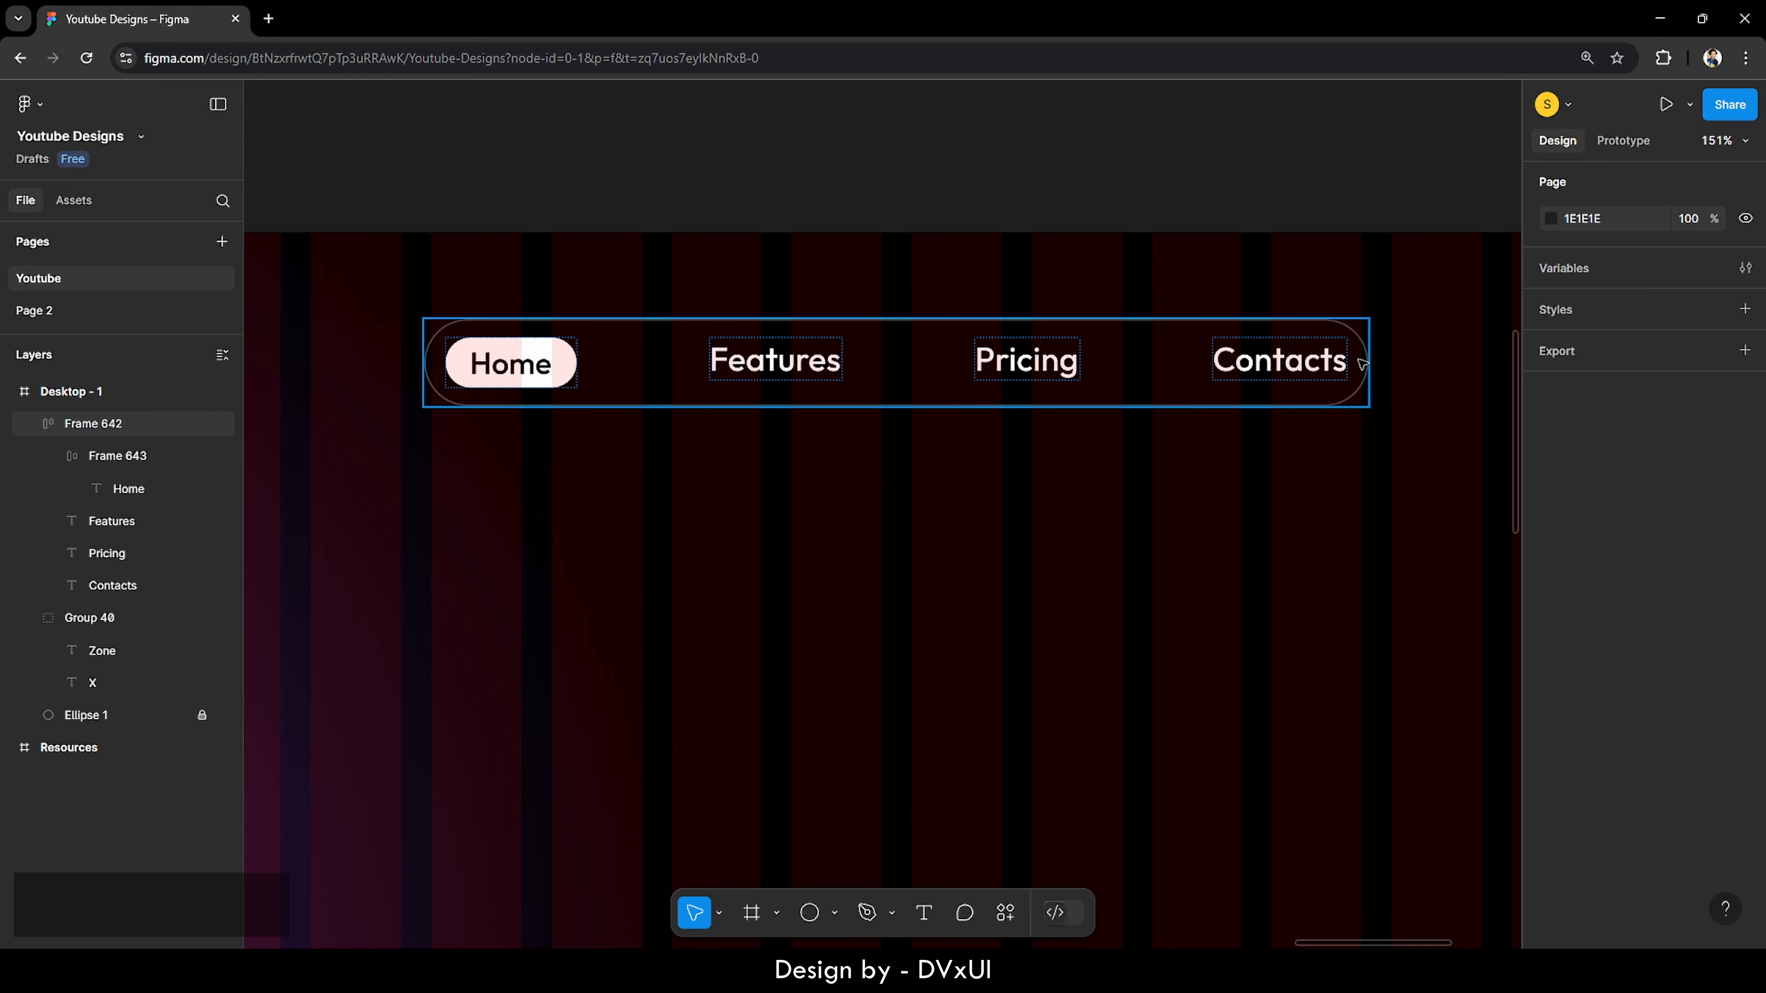
Step: Set the horizontal padding of the whole navigation frame to 18
click(1186, 358)
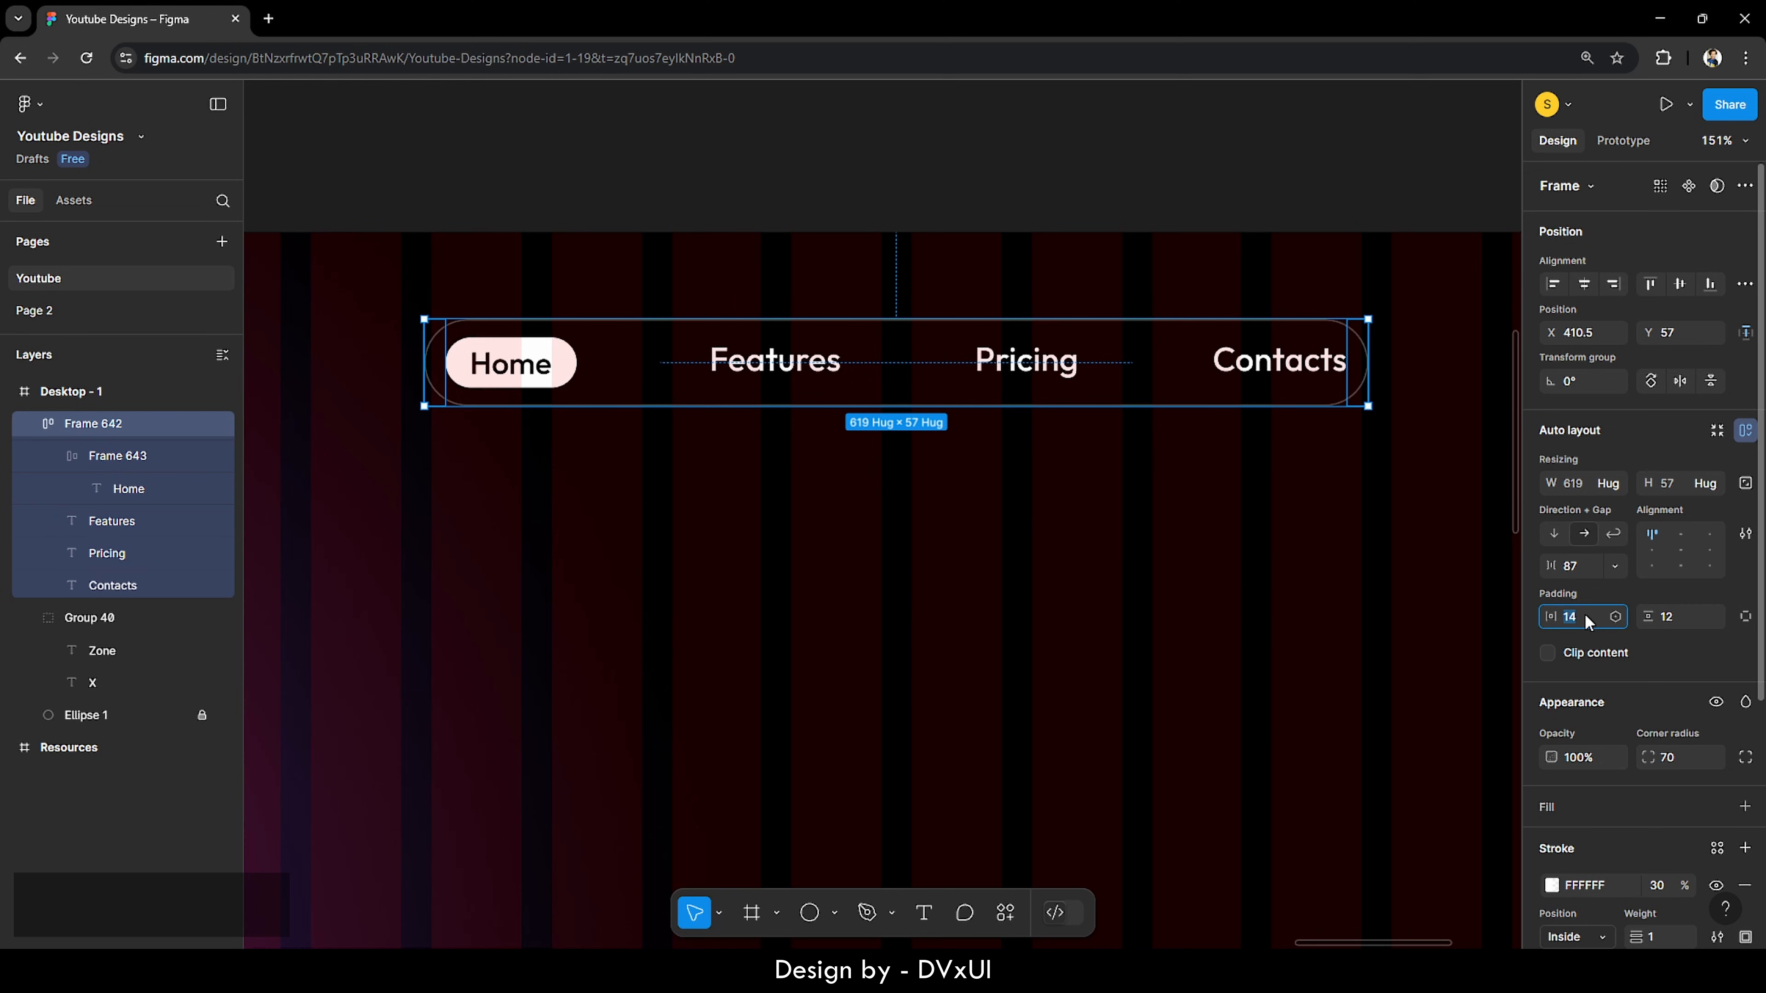
text(18)
key(Return)
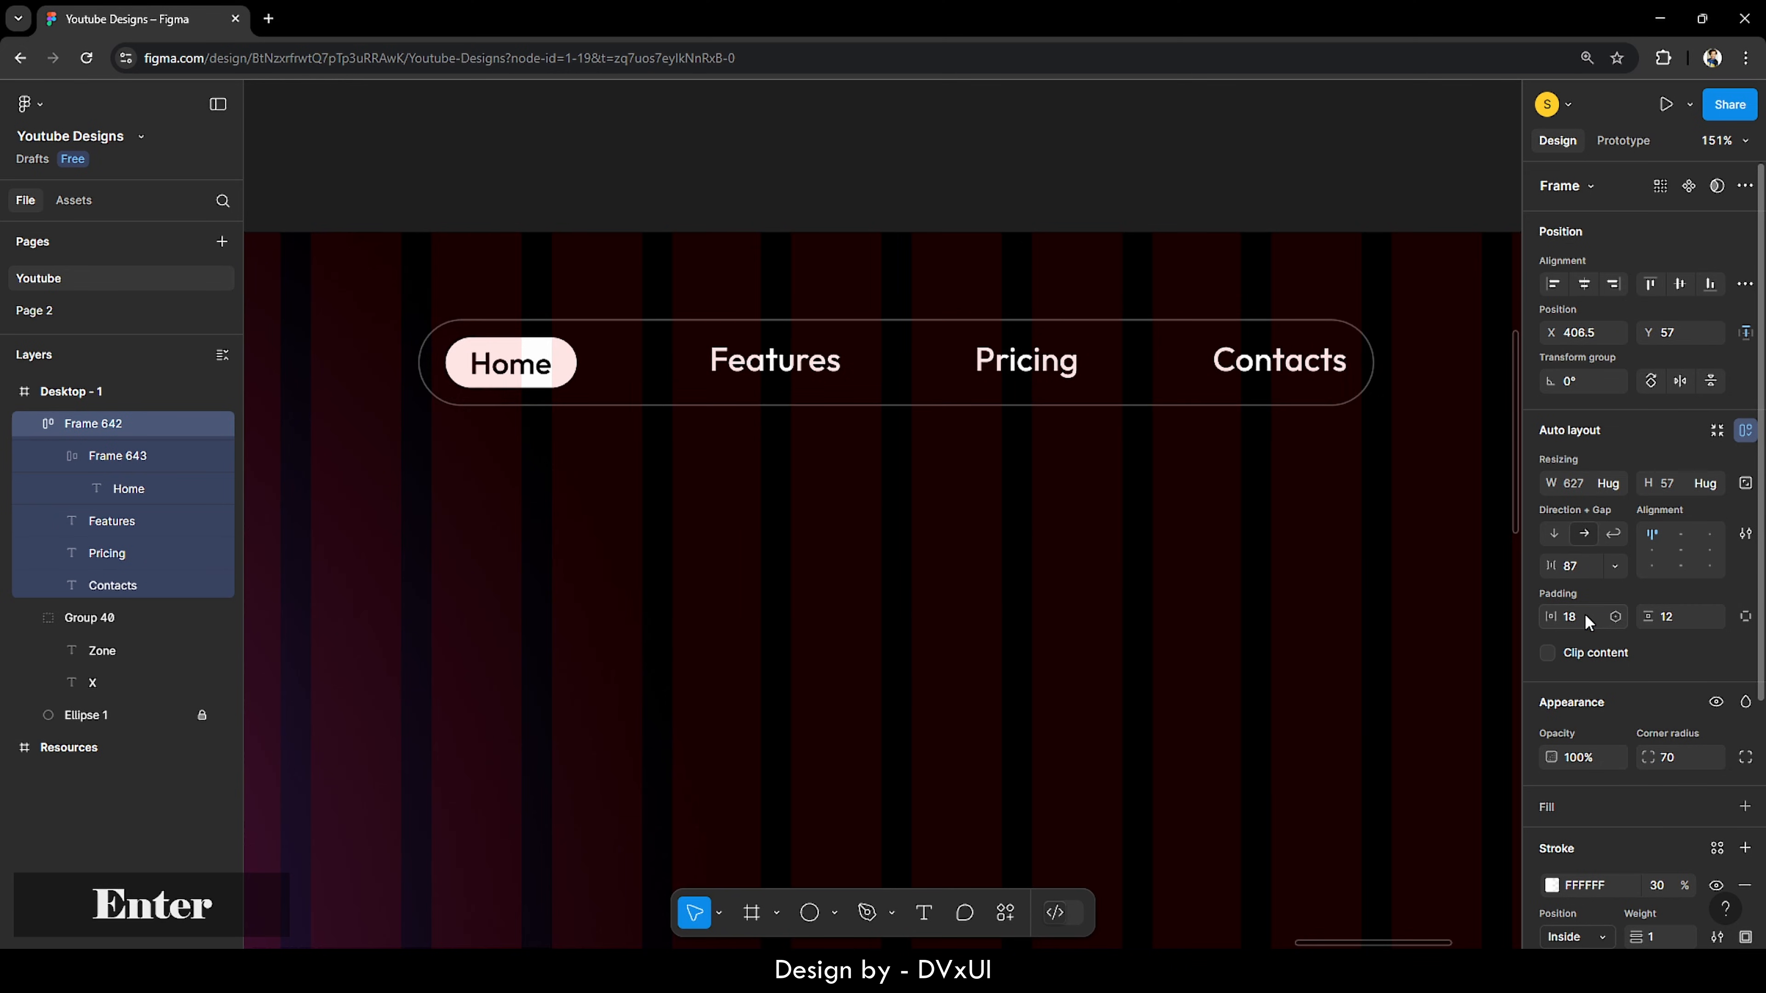
click(1190, 644)
Step: Centre the navigation frame horizontally within the Desktop - 1 frame
ctrl+scroll(949, 585, down, 3)
scroll(949, 585, down, 3)
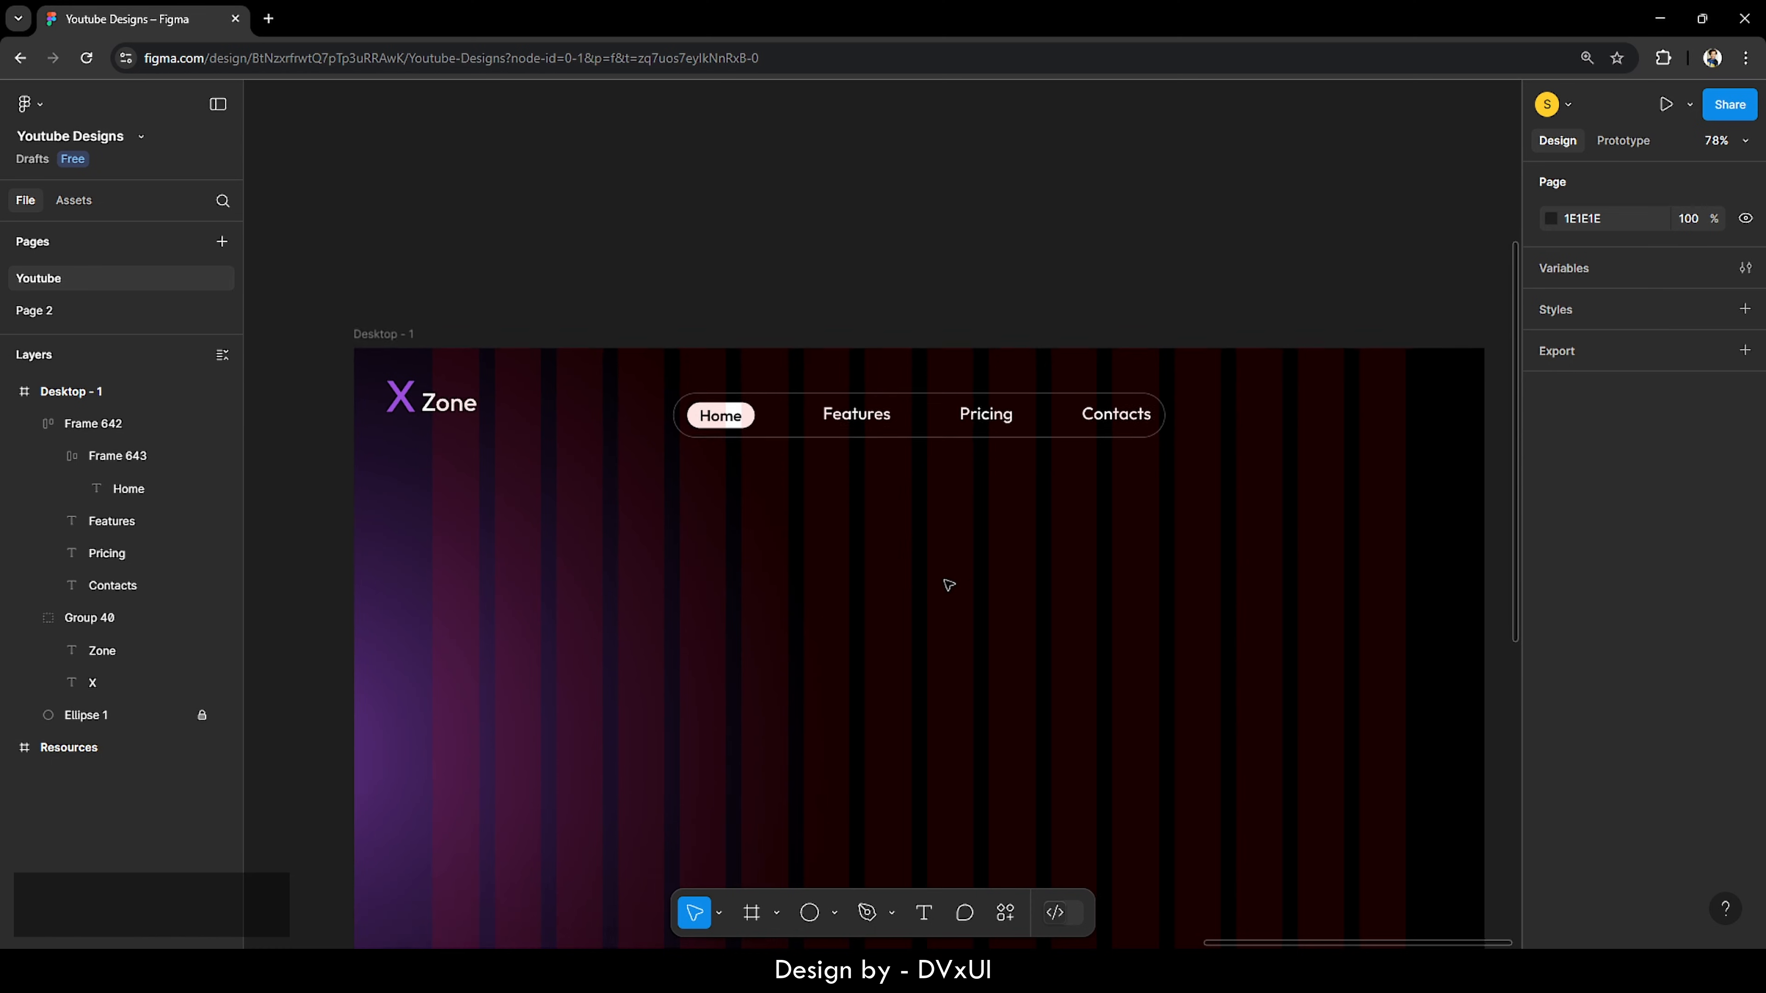
ctrl+scroll(949, 584, down, 1)
scroll(947, 584, down, 2)
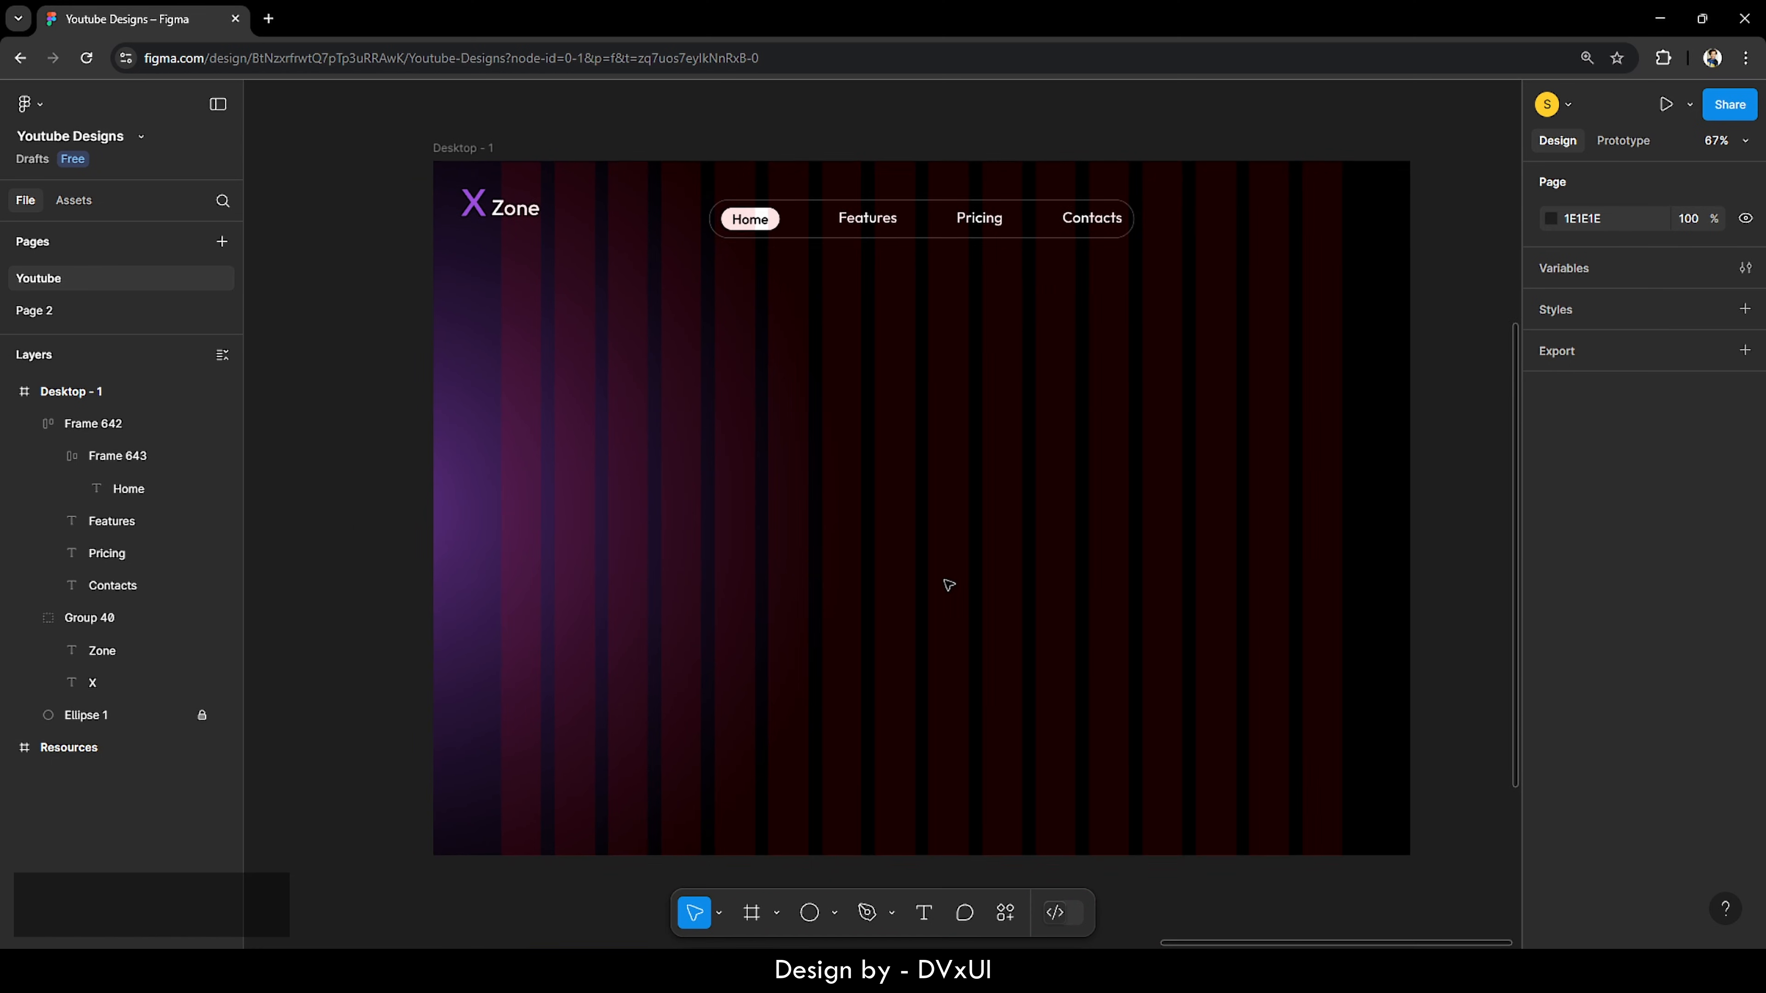
click(1017, 224)
click(1018, 224)
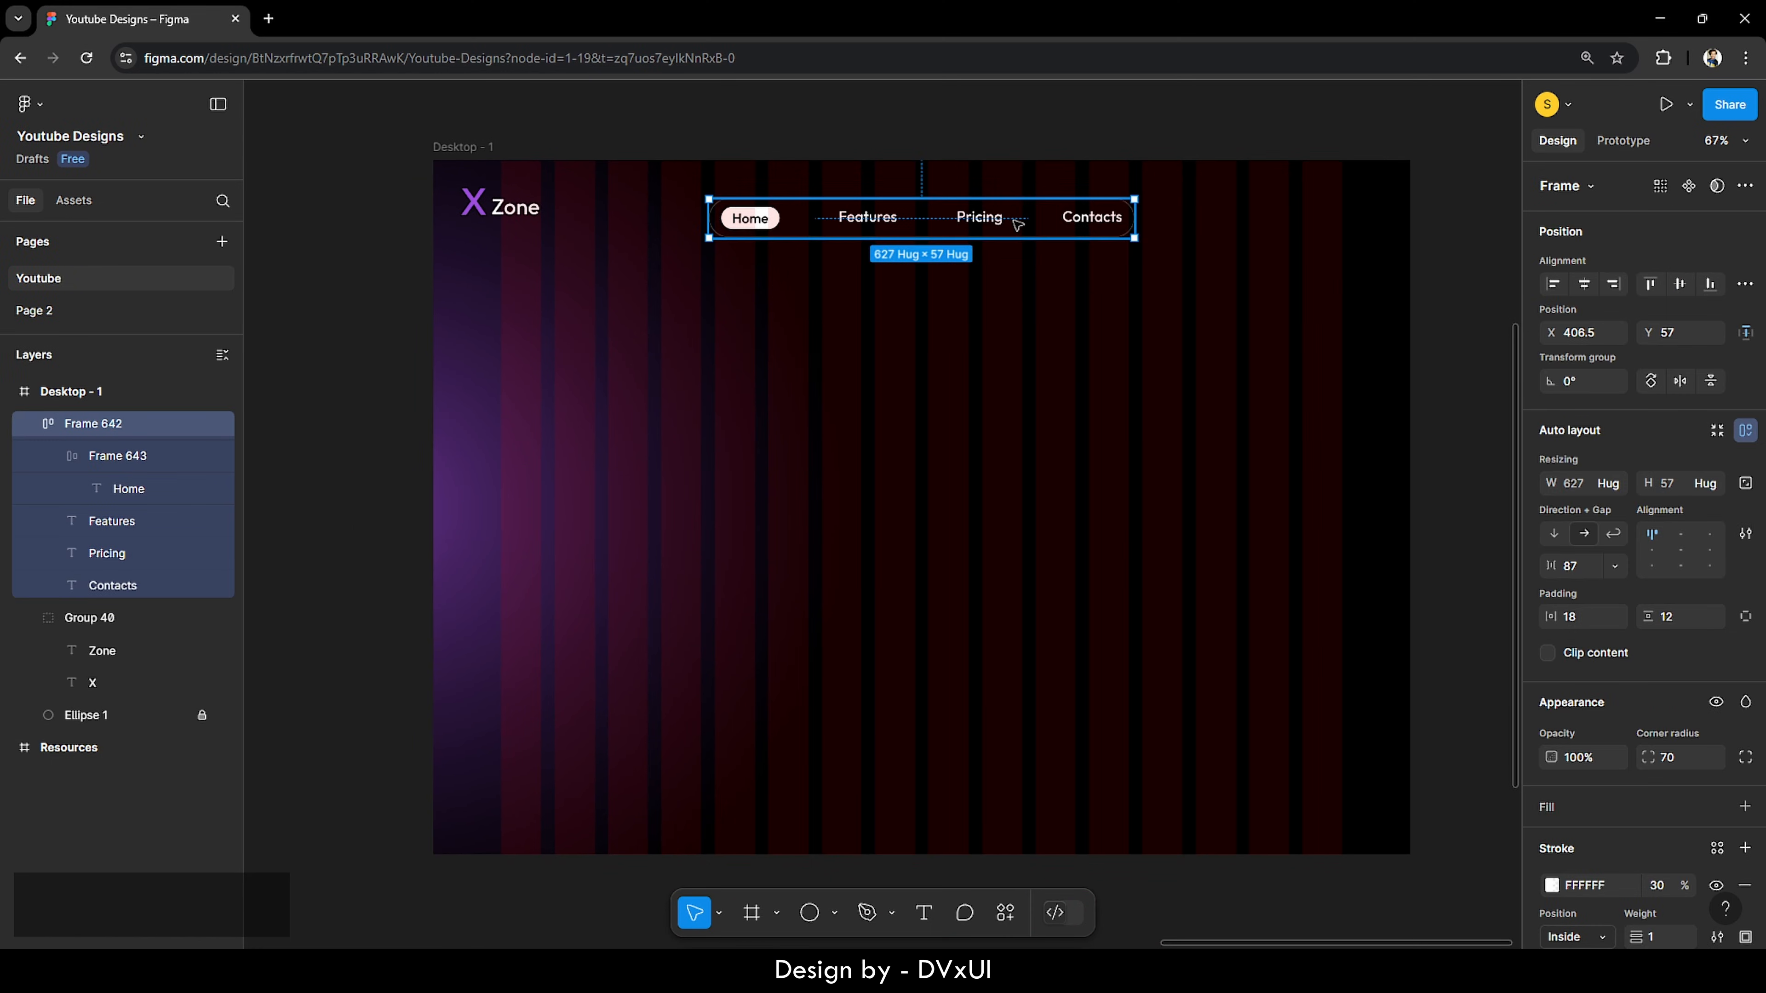
click(1585, 285)
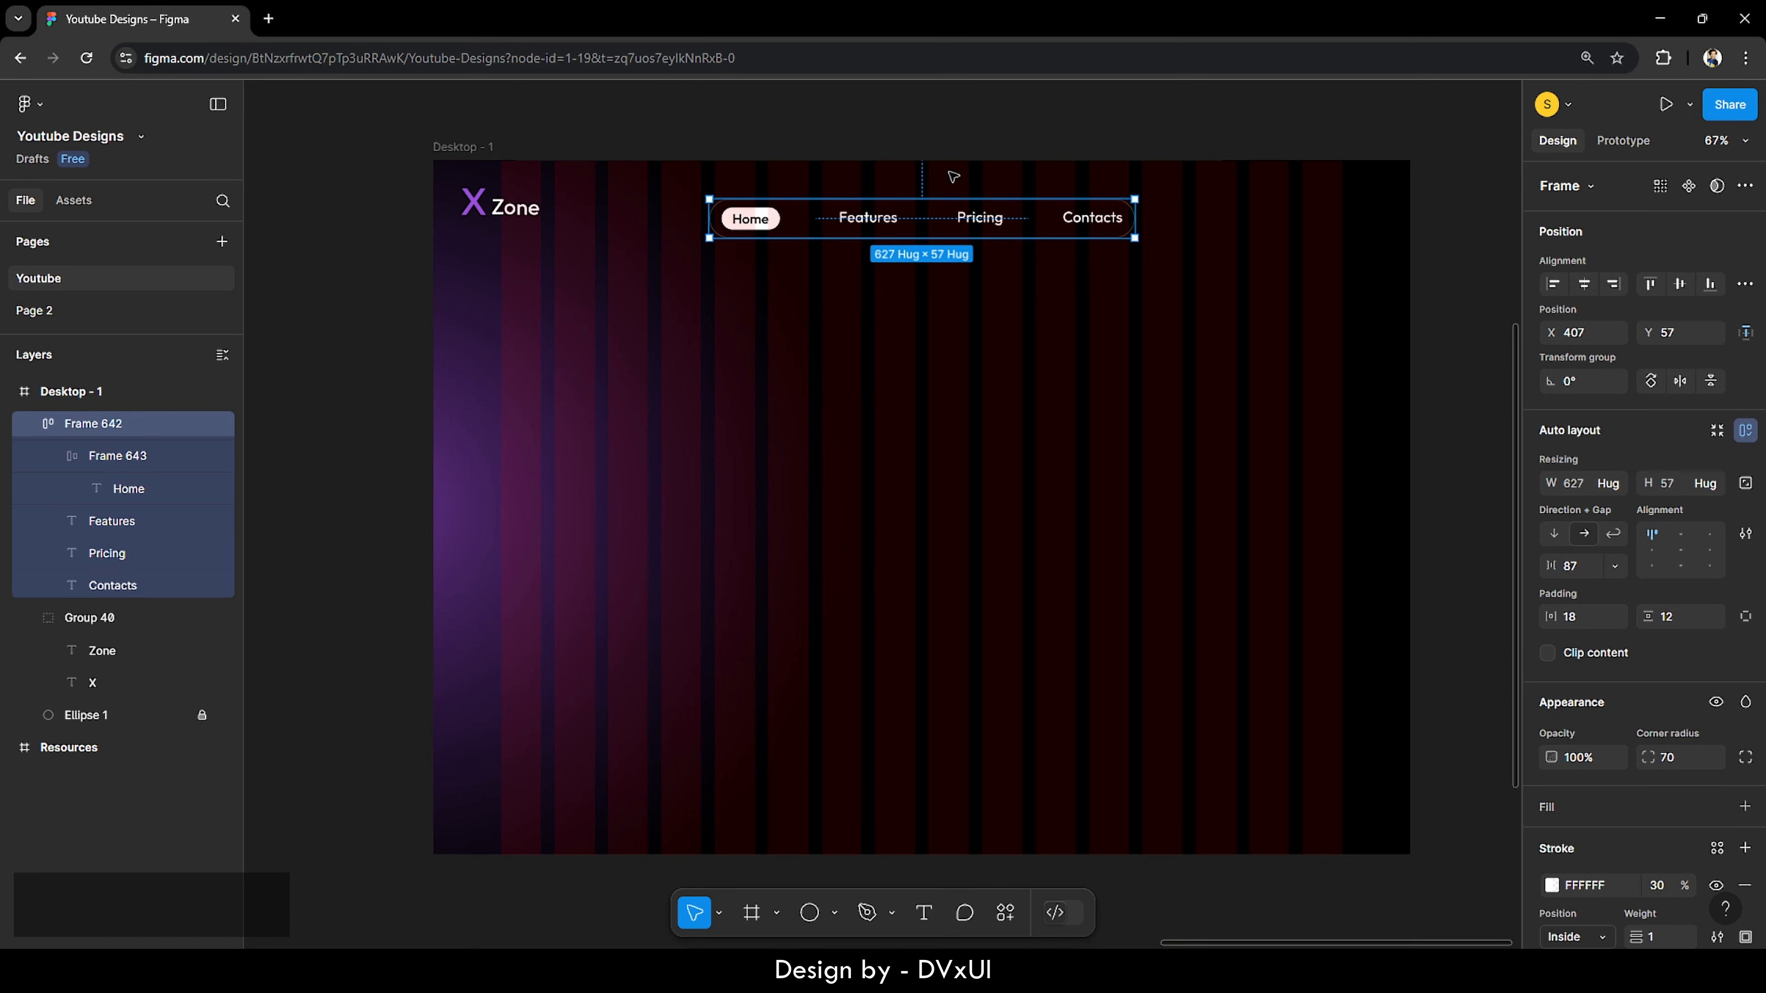
Step: Move the navigation frame up to Y 35 so it lines up with the X Zone logo
key(shift+Up)
key(shift+Up)
key(shift+Up)
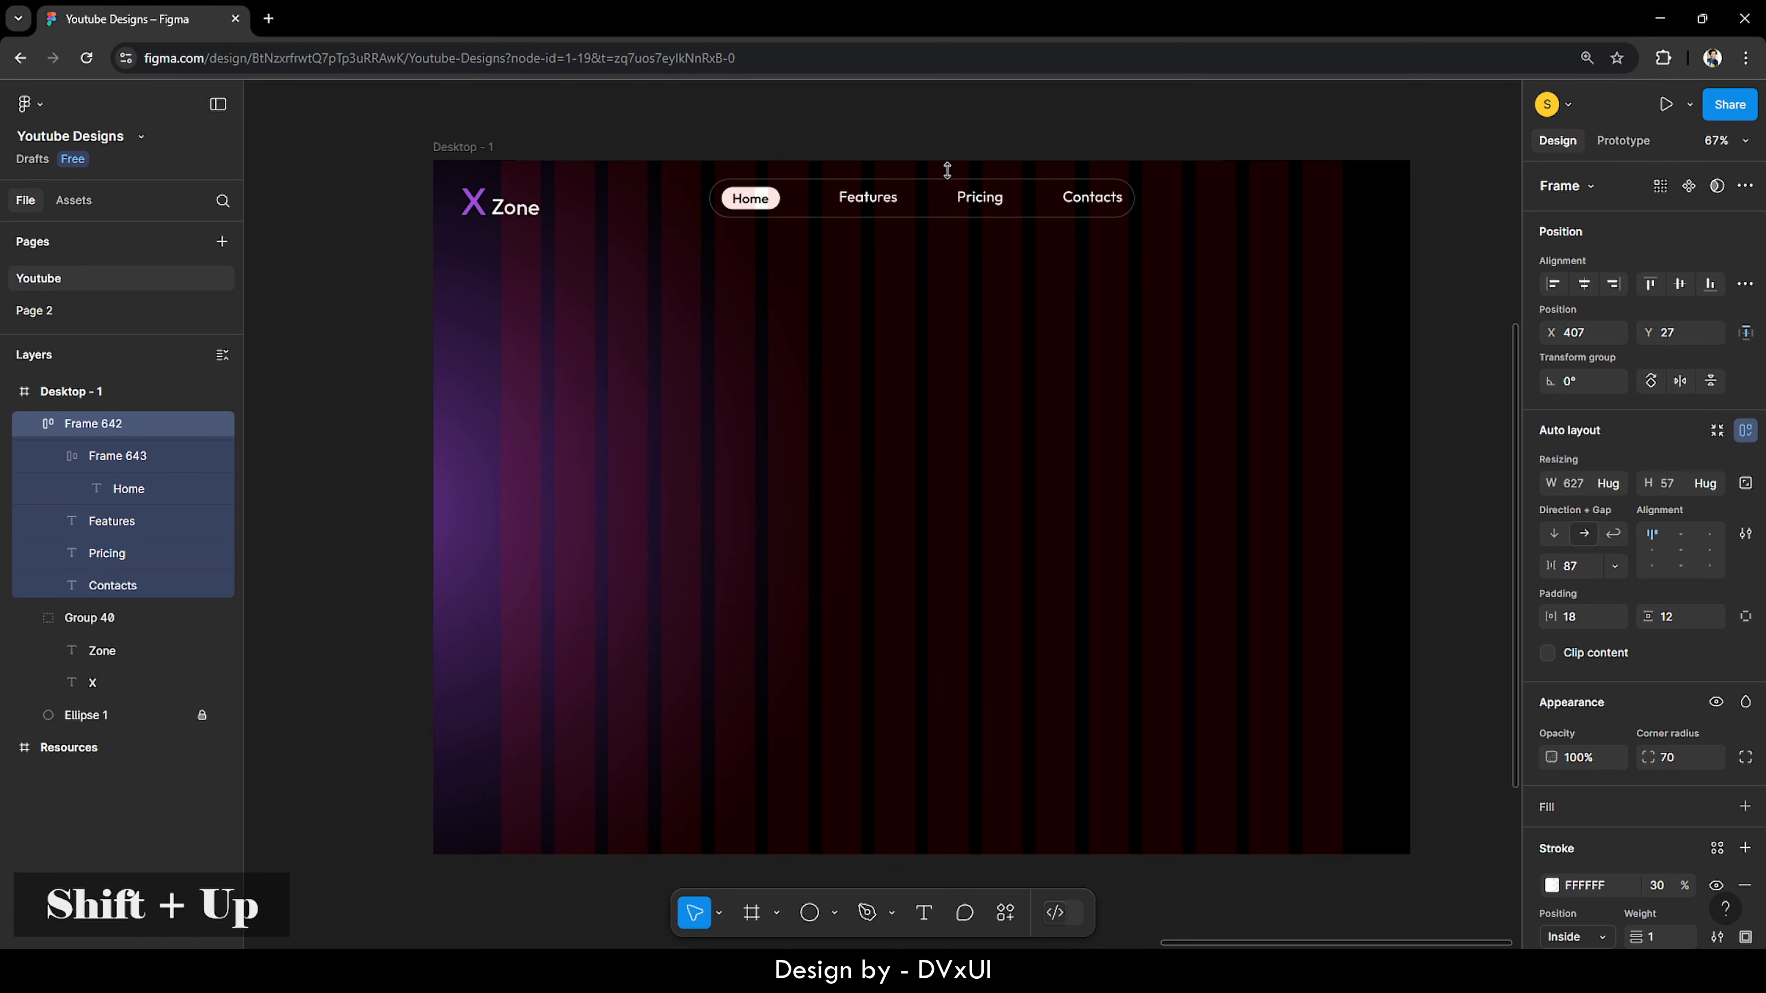
key(shift+Down)
key(Up)
key(Up)
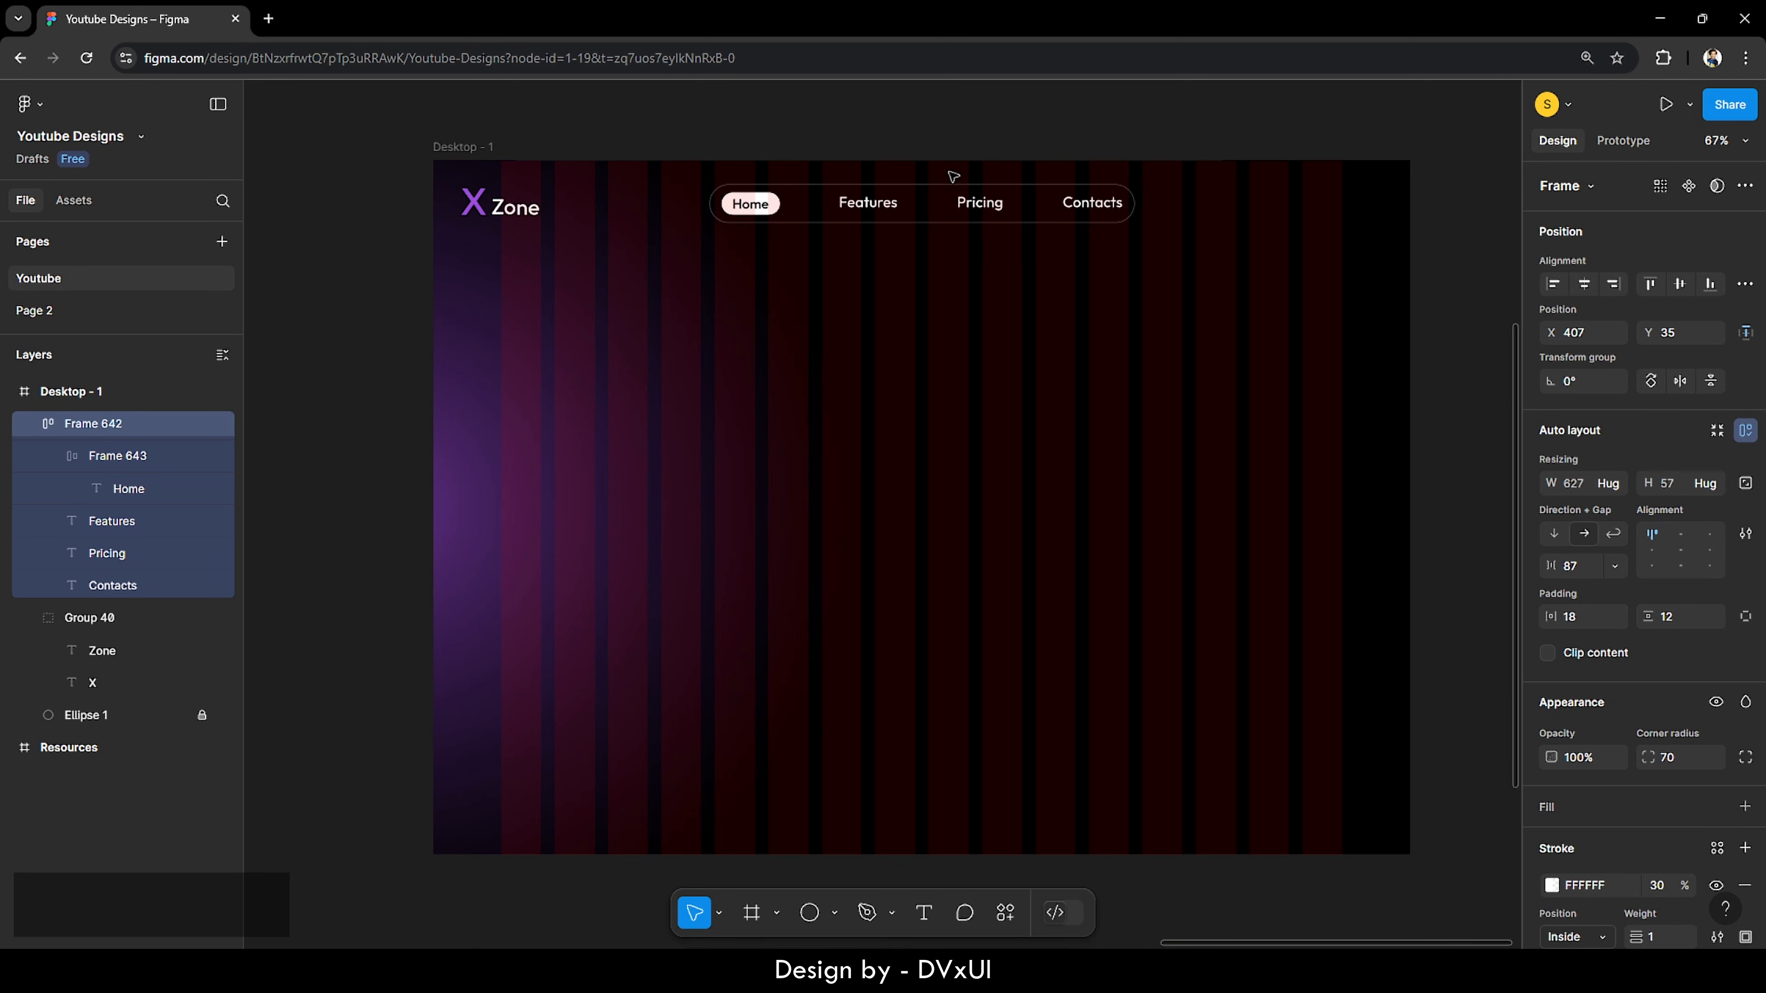
click(1011, 319)
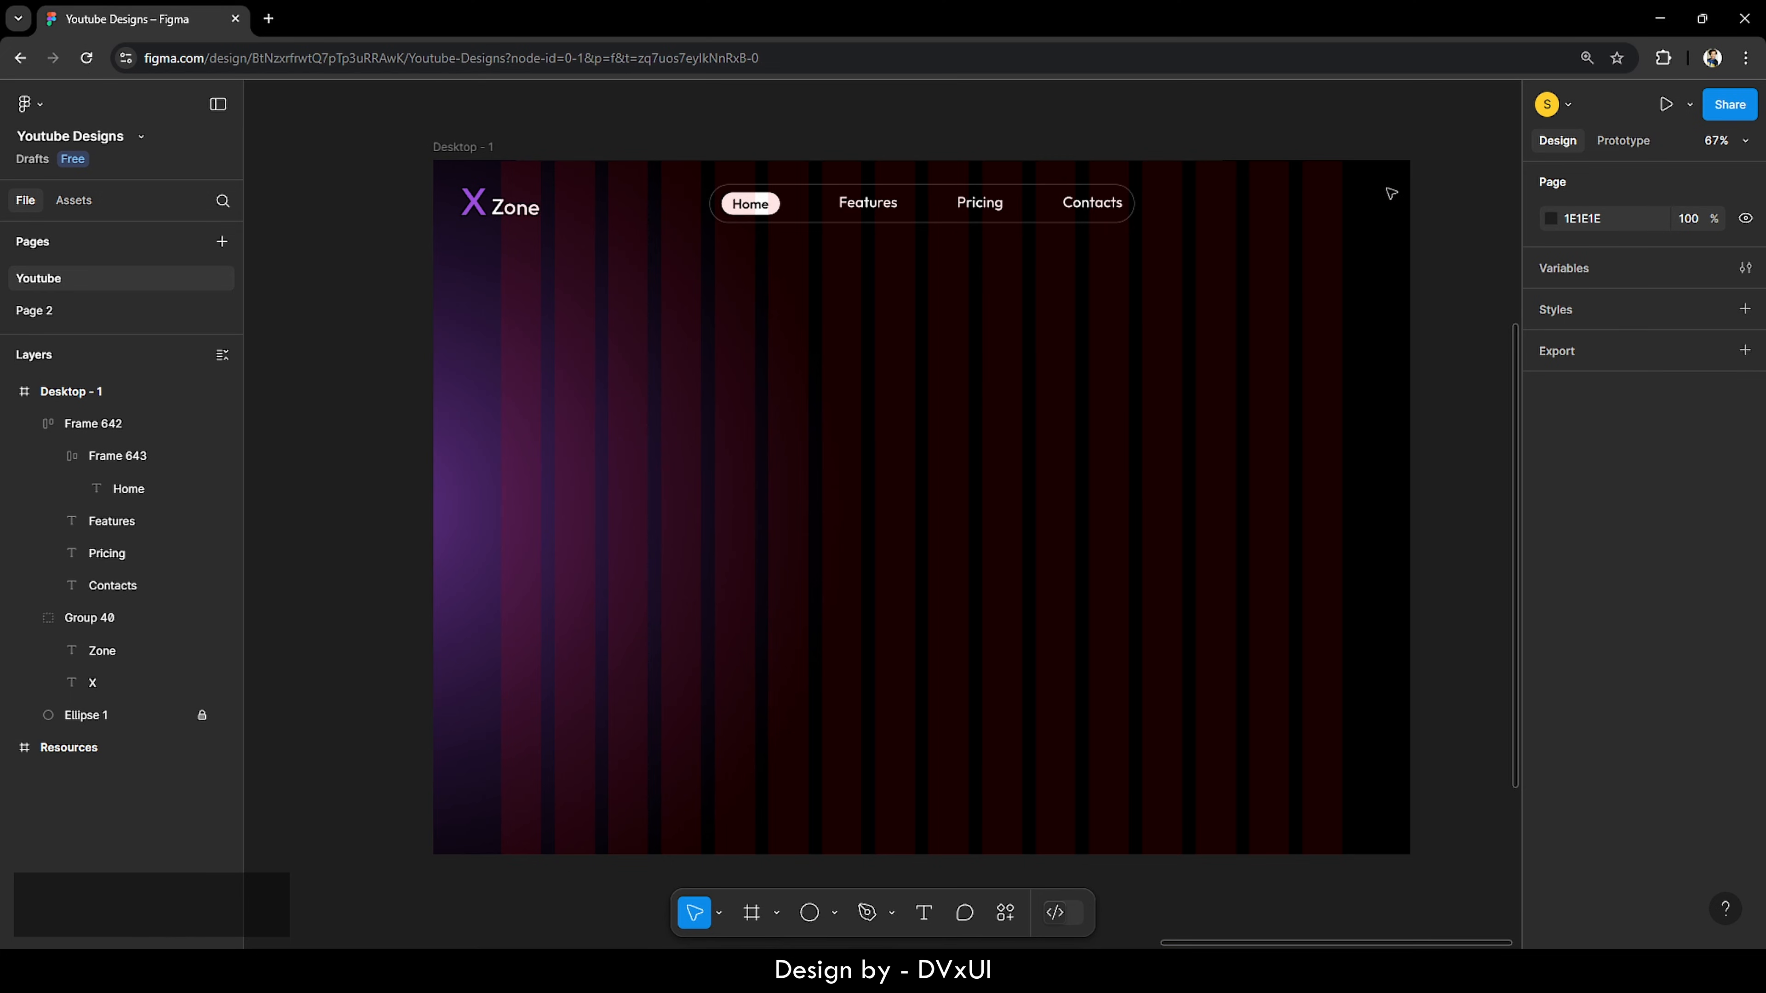
Step: Add a "Register" text to the right of the navigation bar and set its font size to 22
scroll(1402, 180, up, 5)
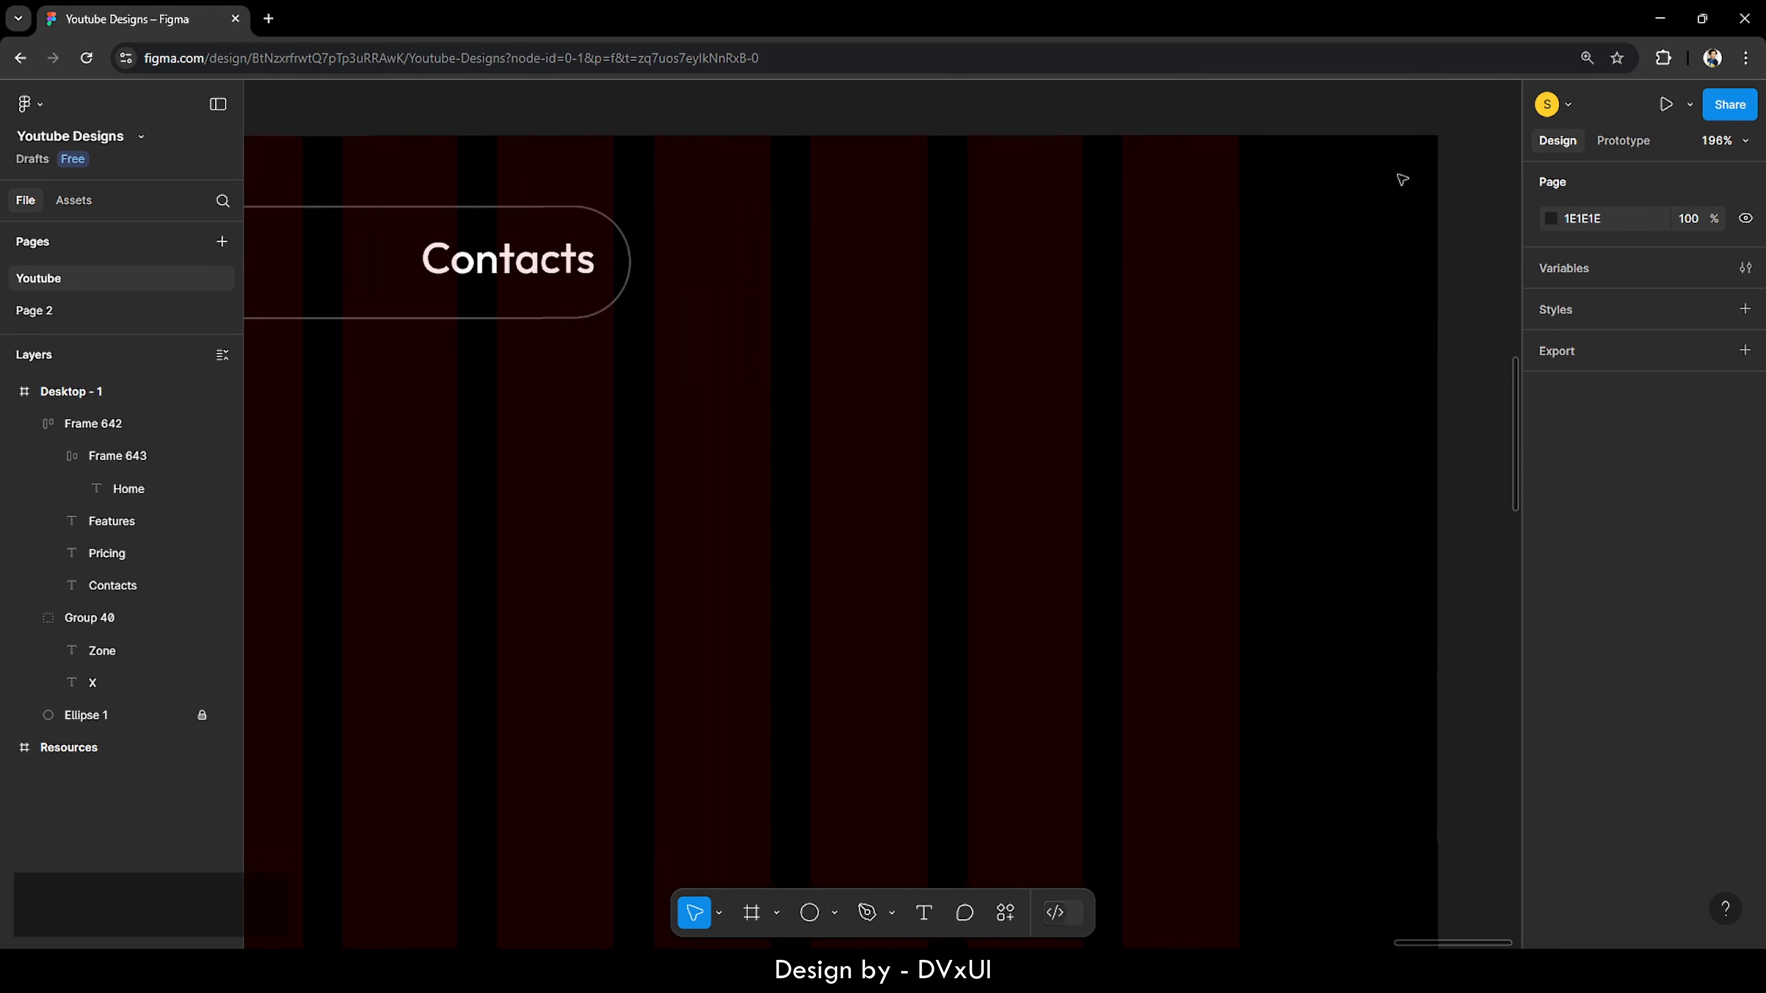
key(t)
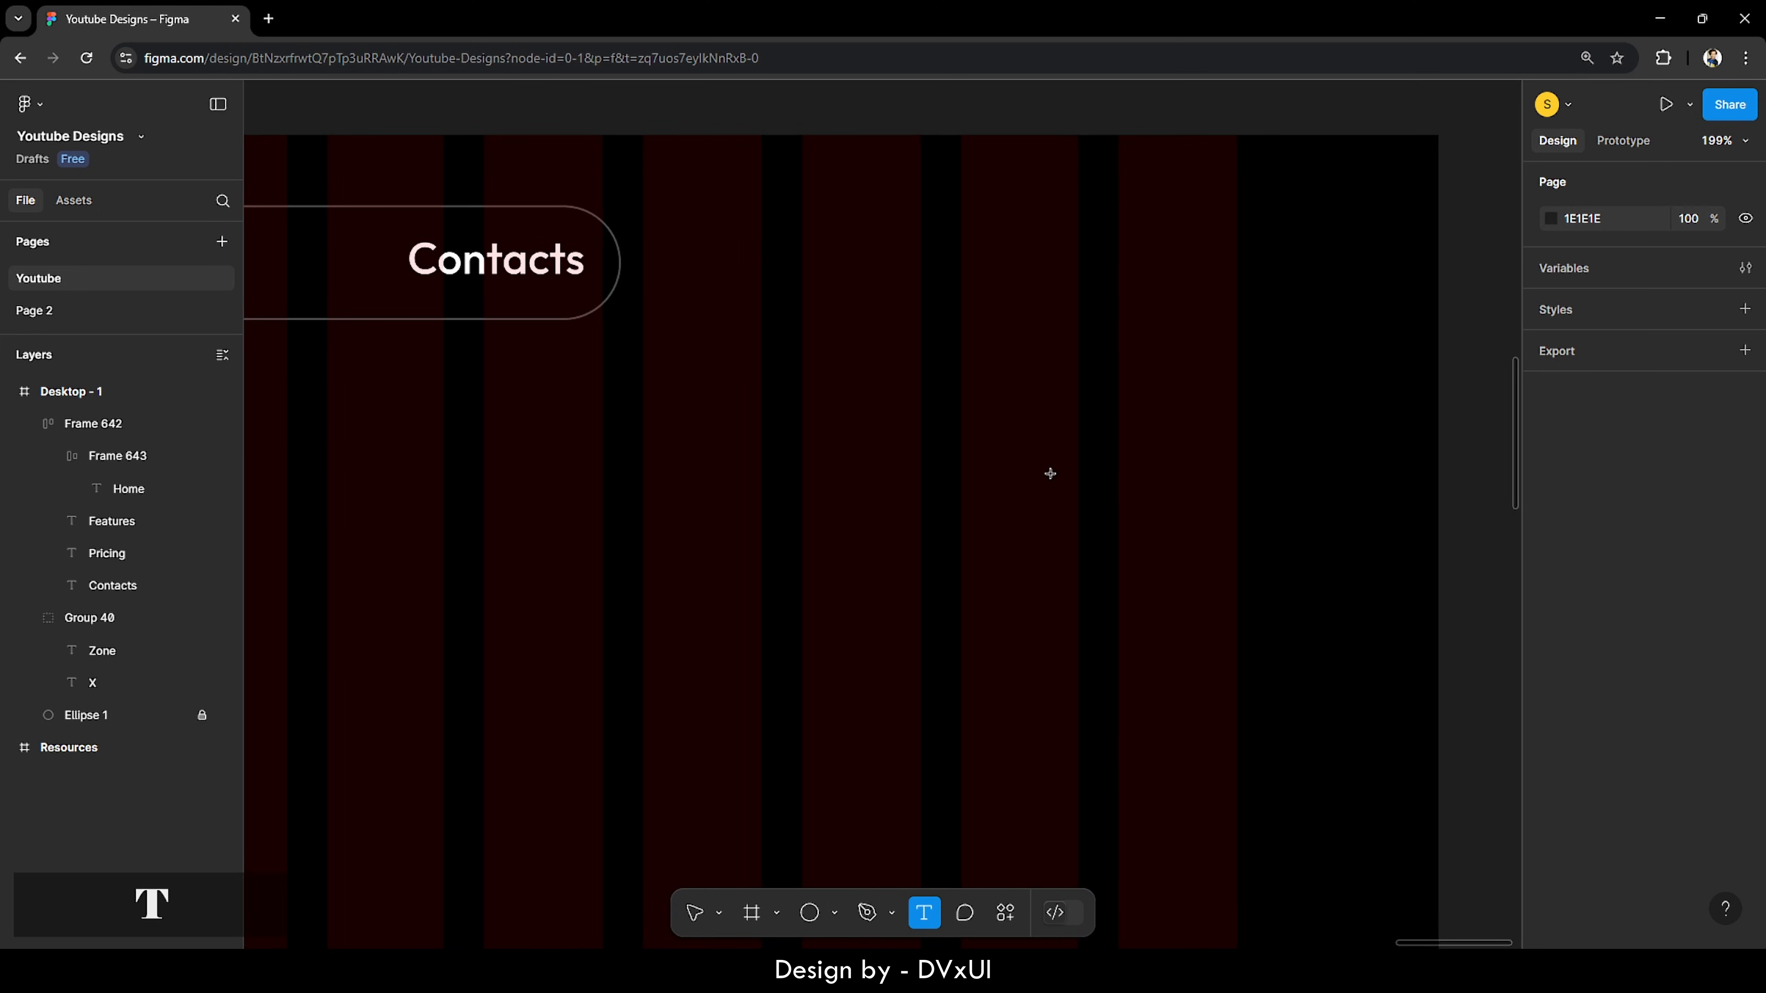
click(1042, 323)
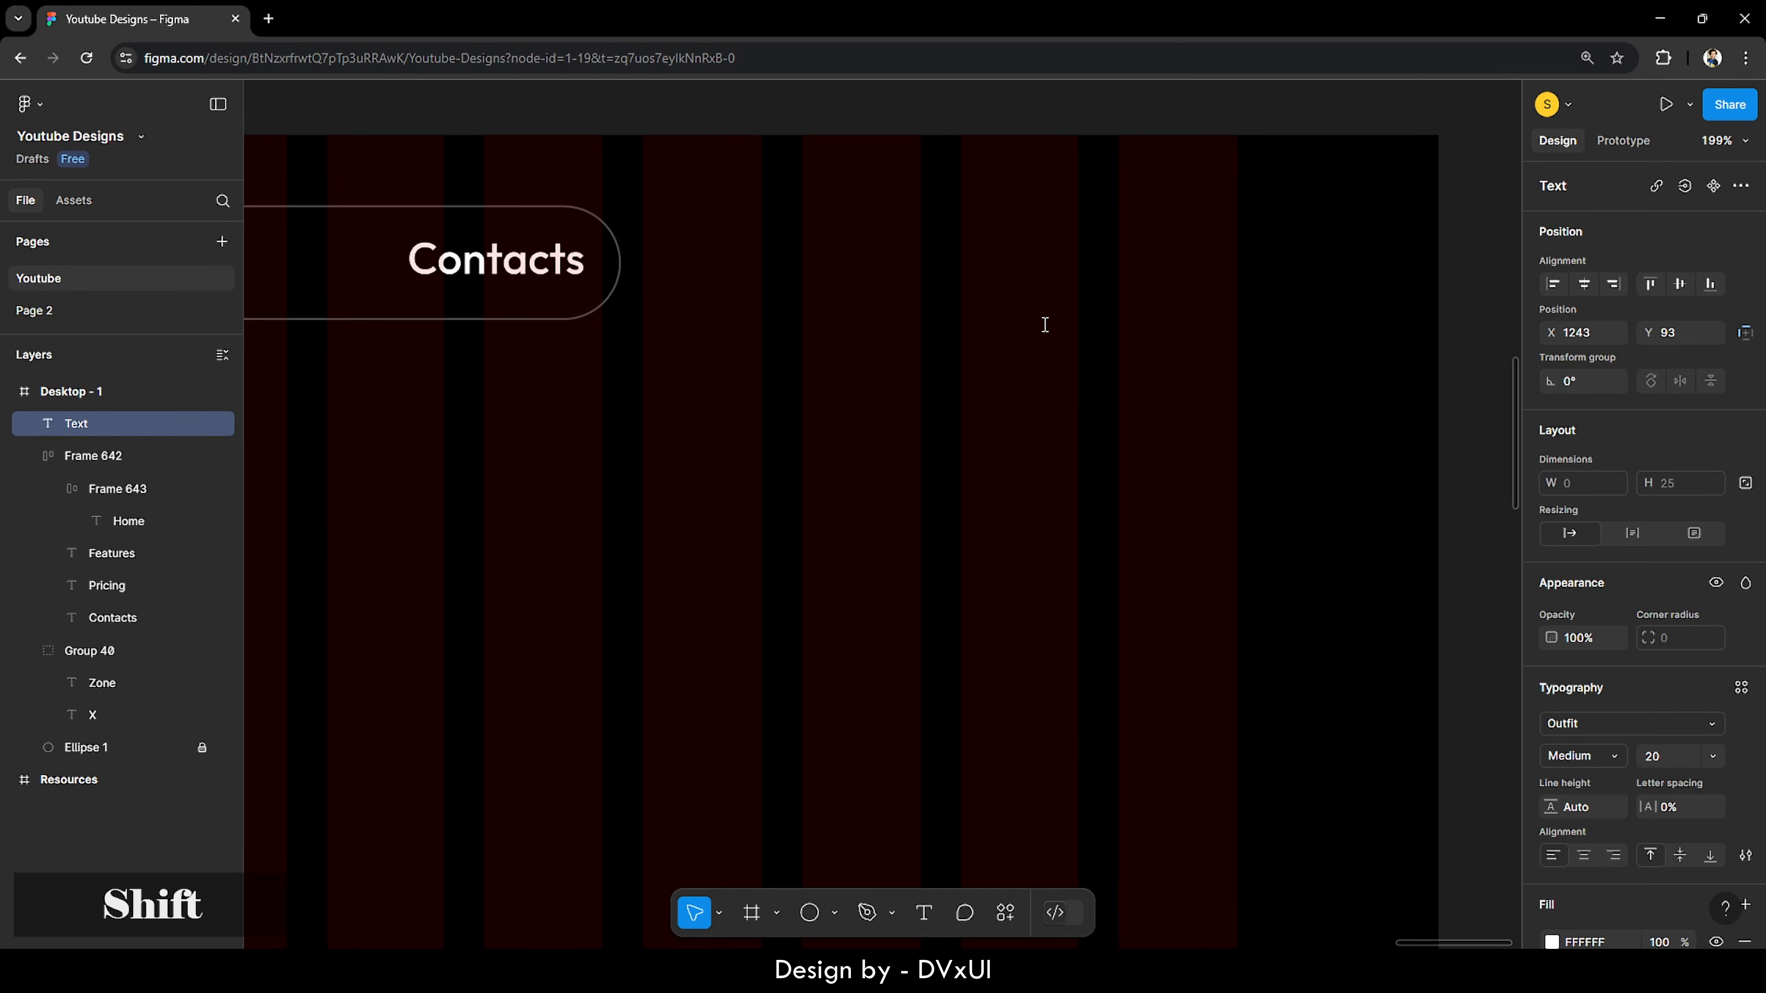
text(Register)
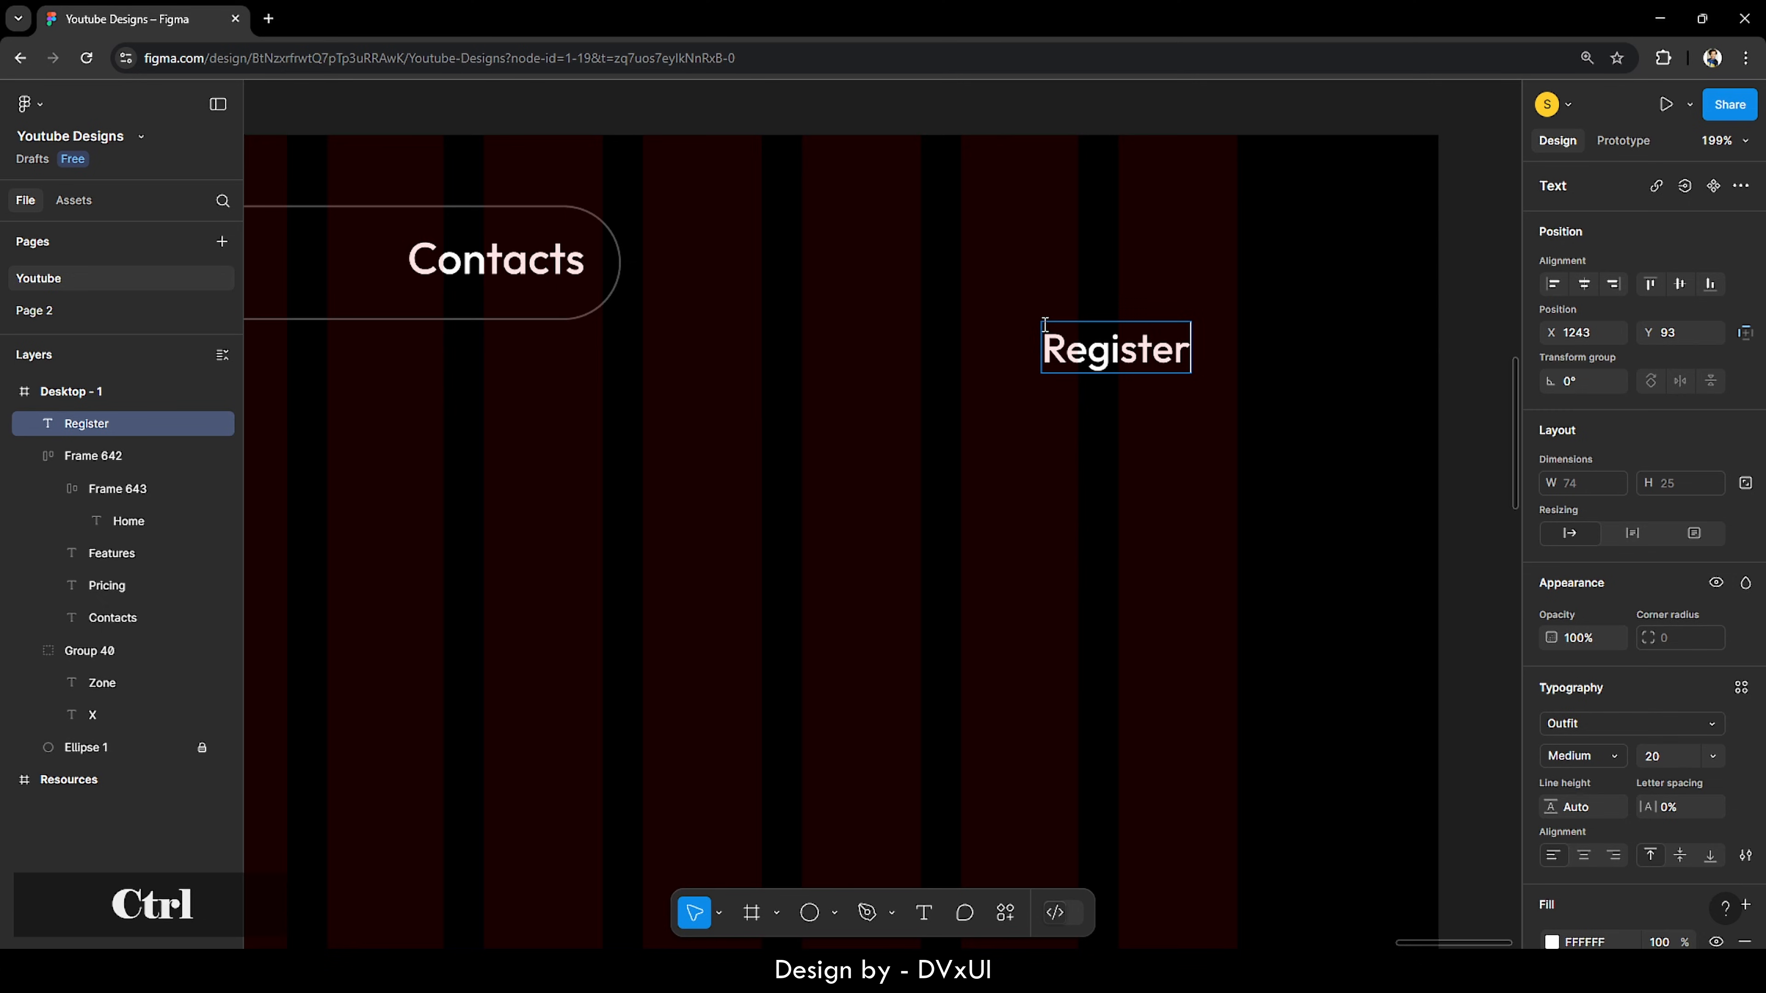
key(ctrl+a)
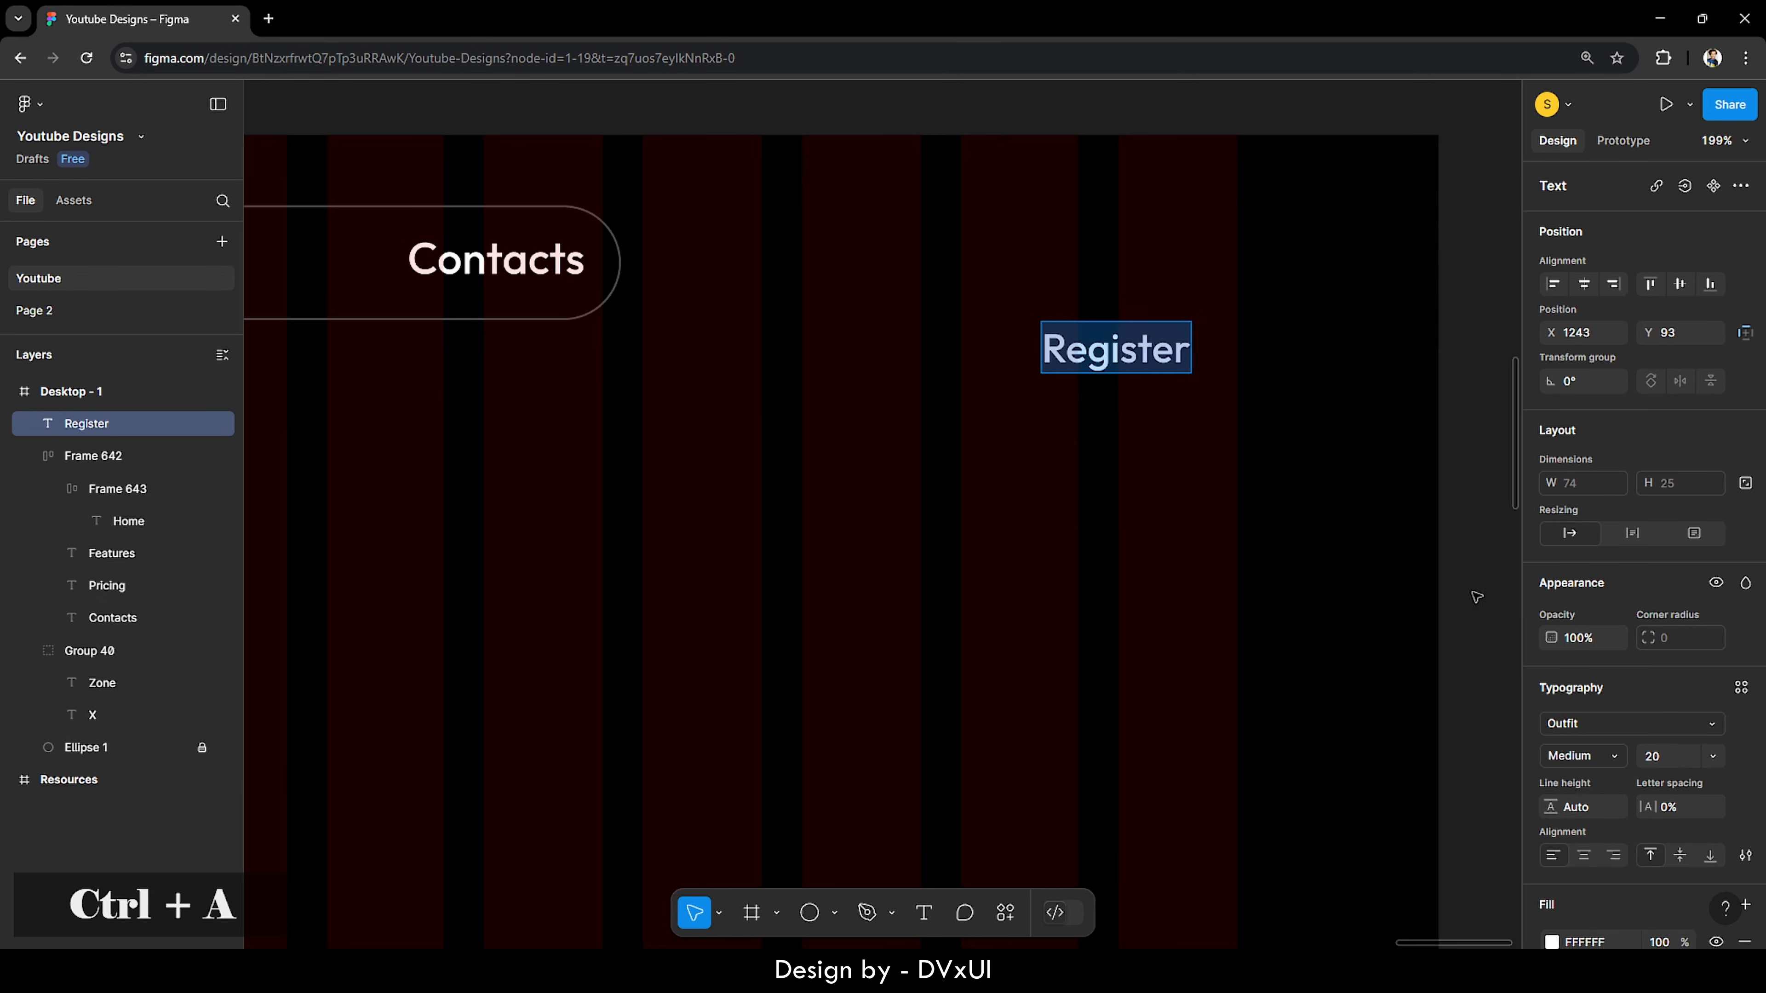
click(1670, 760)
text(22)
key(Return)
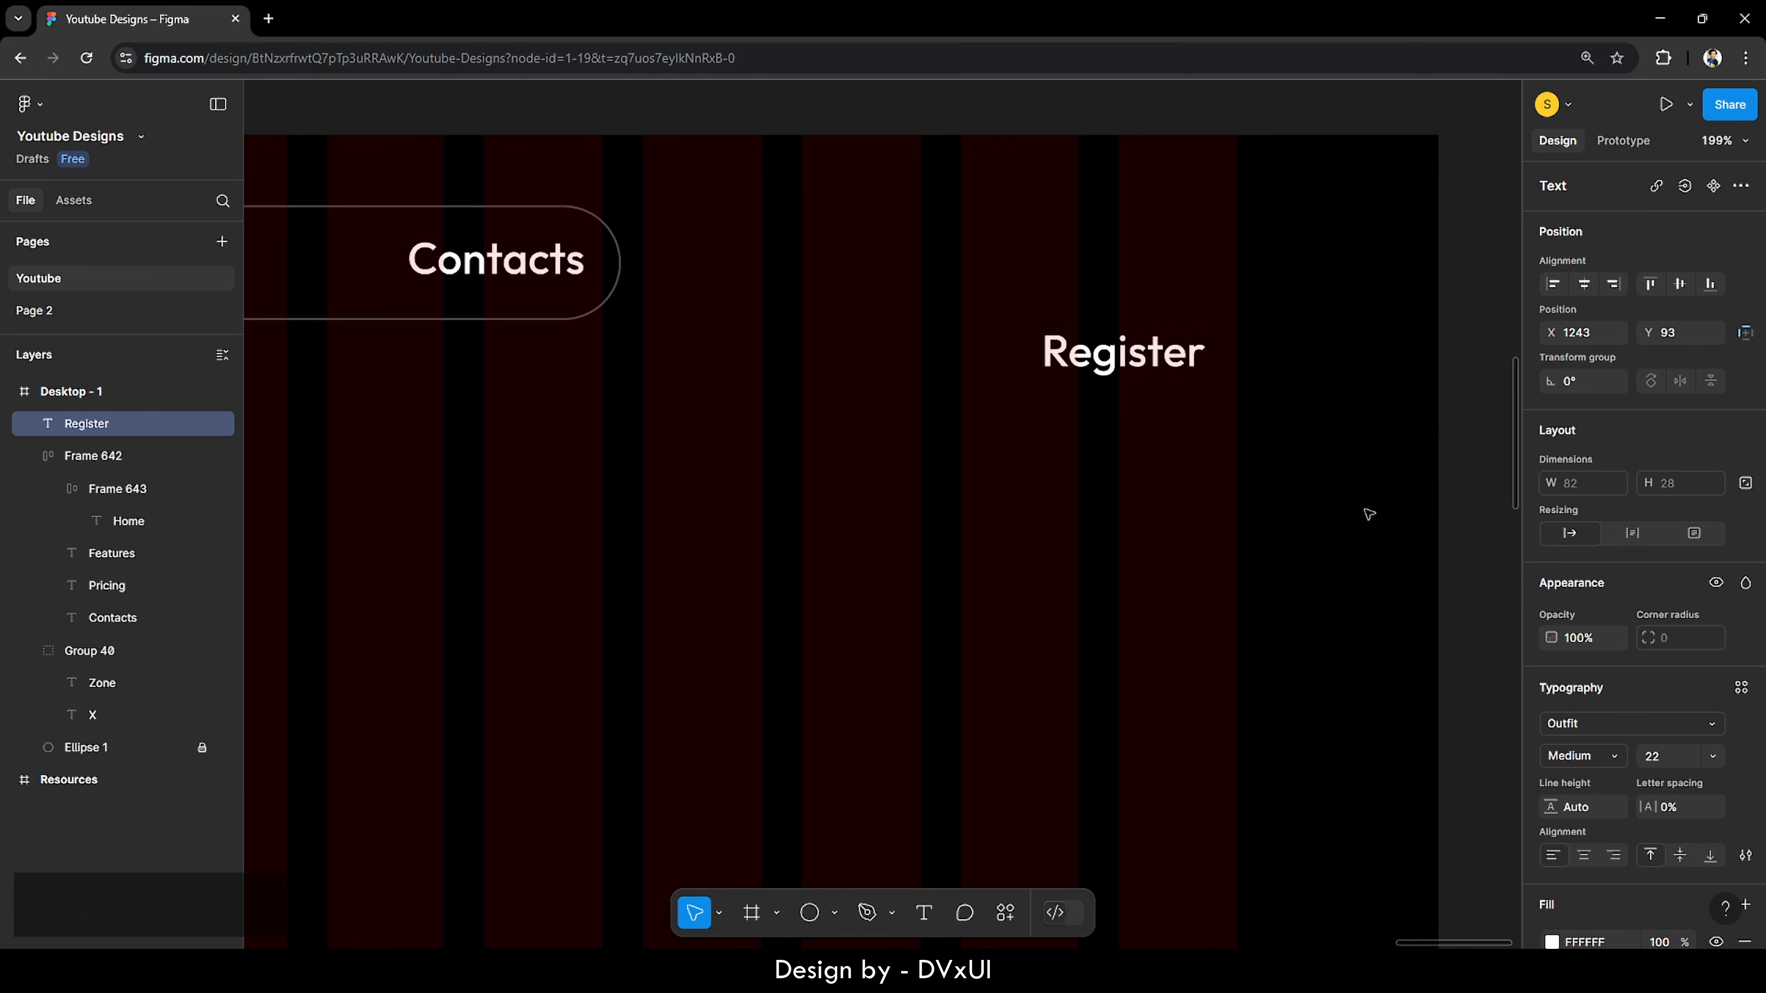
Step: Wrap the "Register" text in an auto layout frame with horizontal padding 22 and vertical padding 14
right_click(1161, 356)
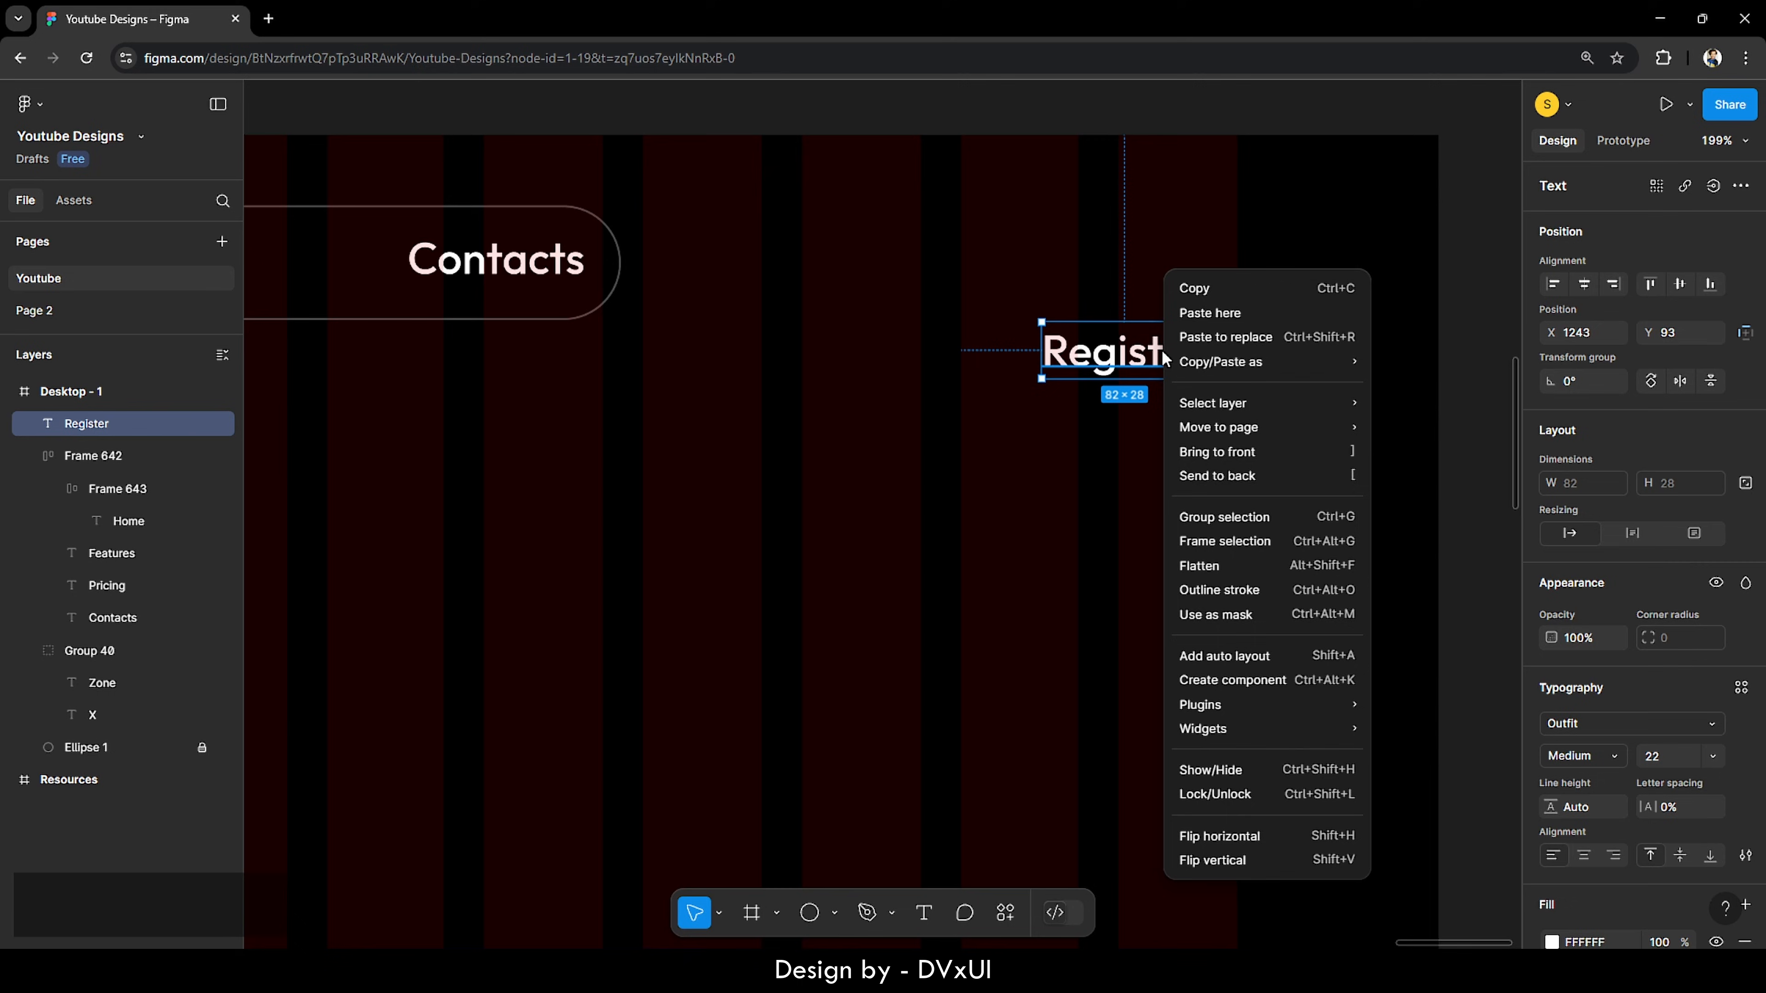
click(1201, 657)
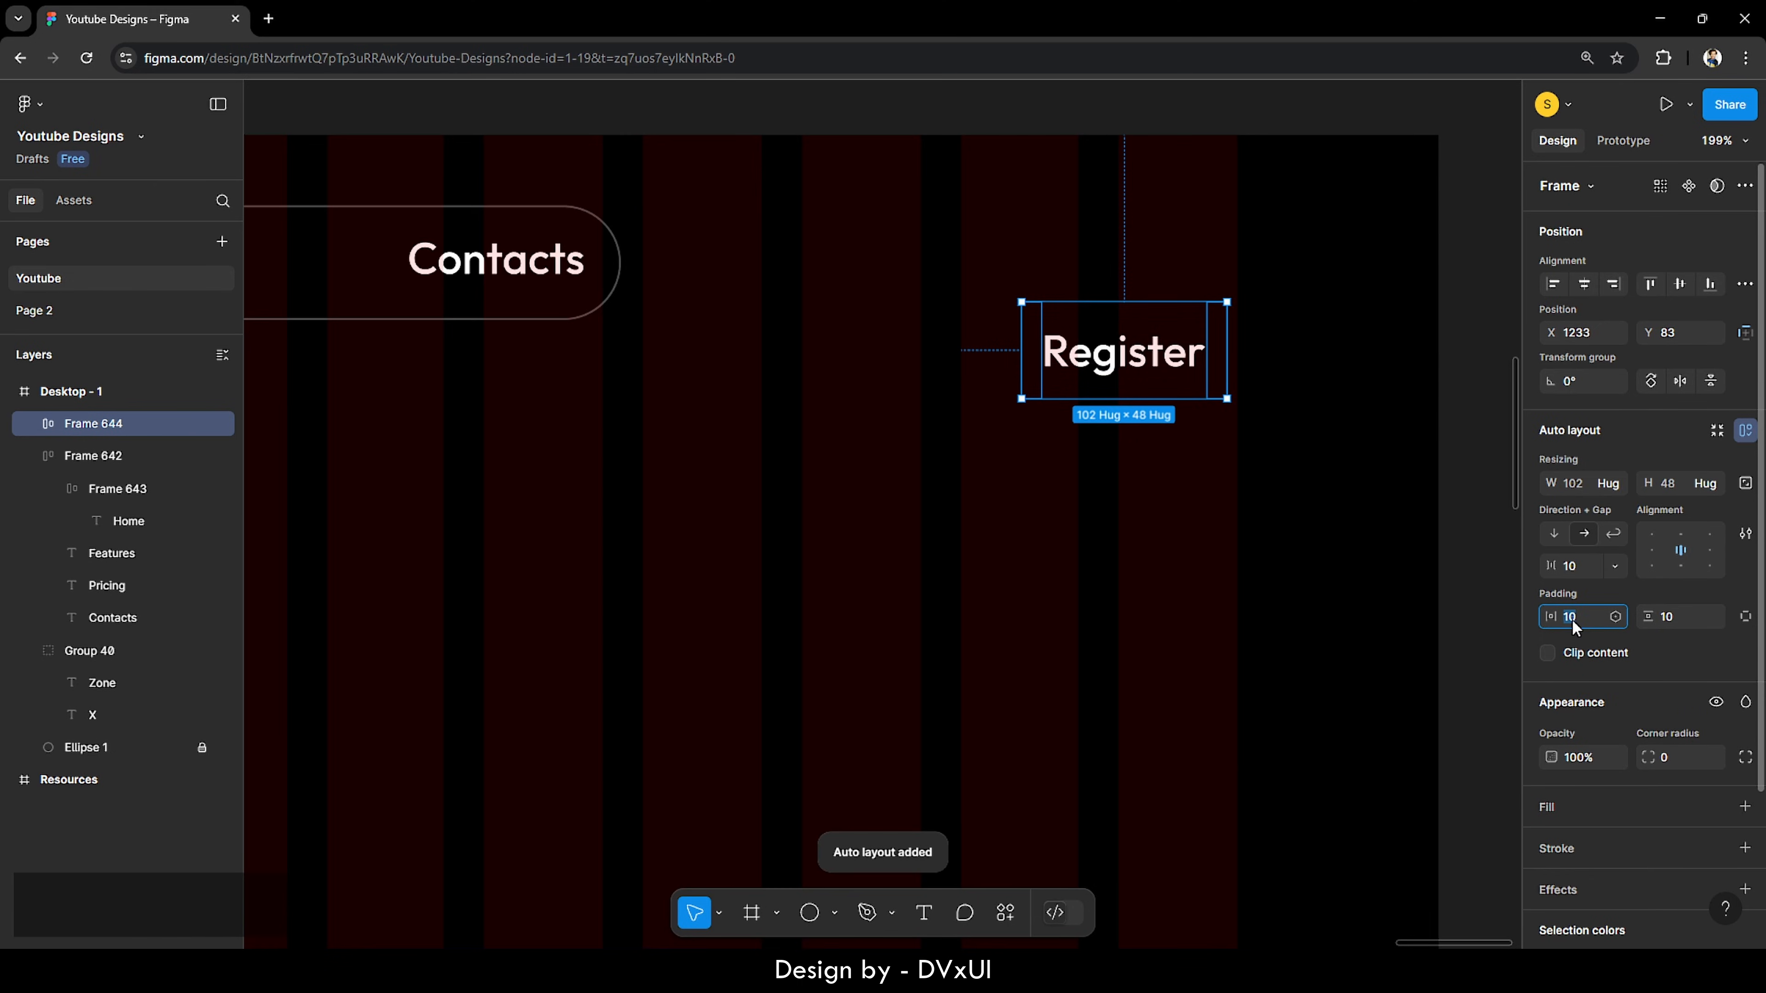
text(22)
key(Return)
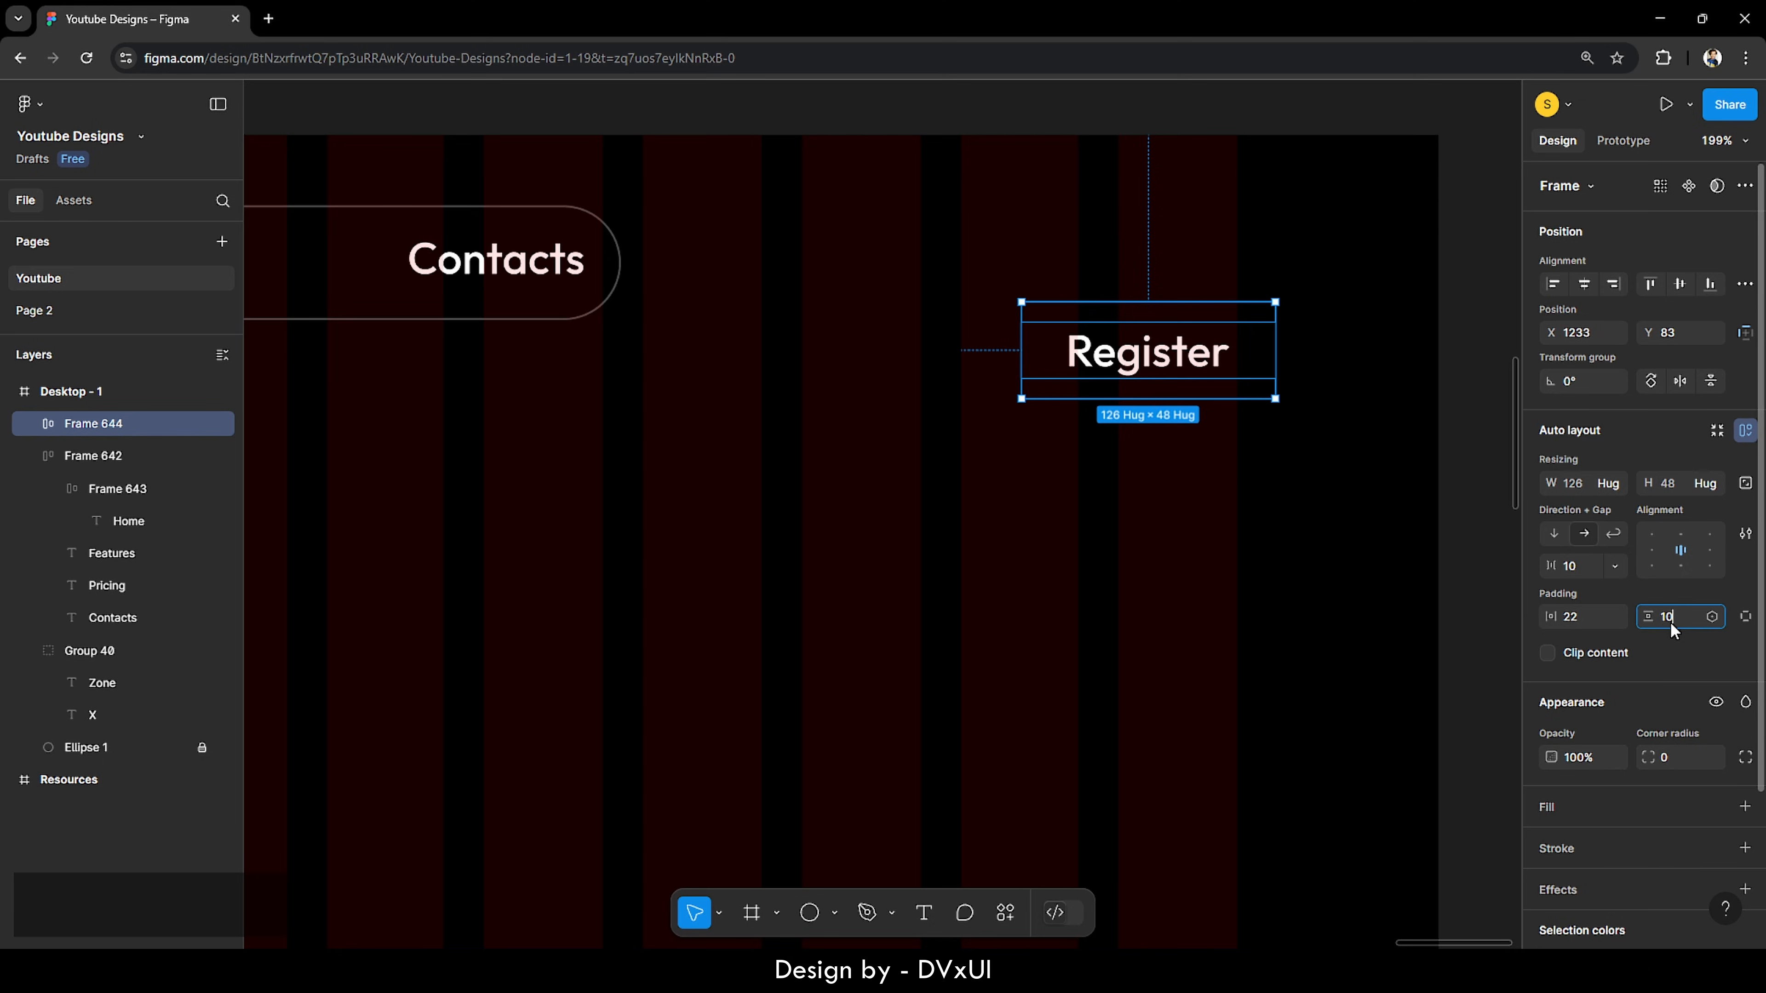
key(BackSpace)
text(4)
key(Return)
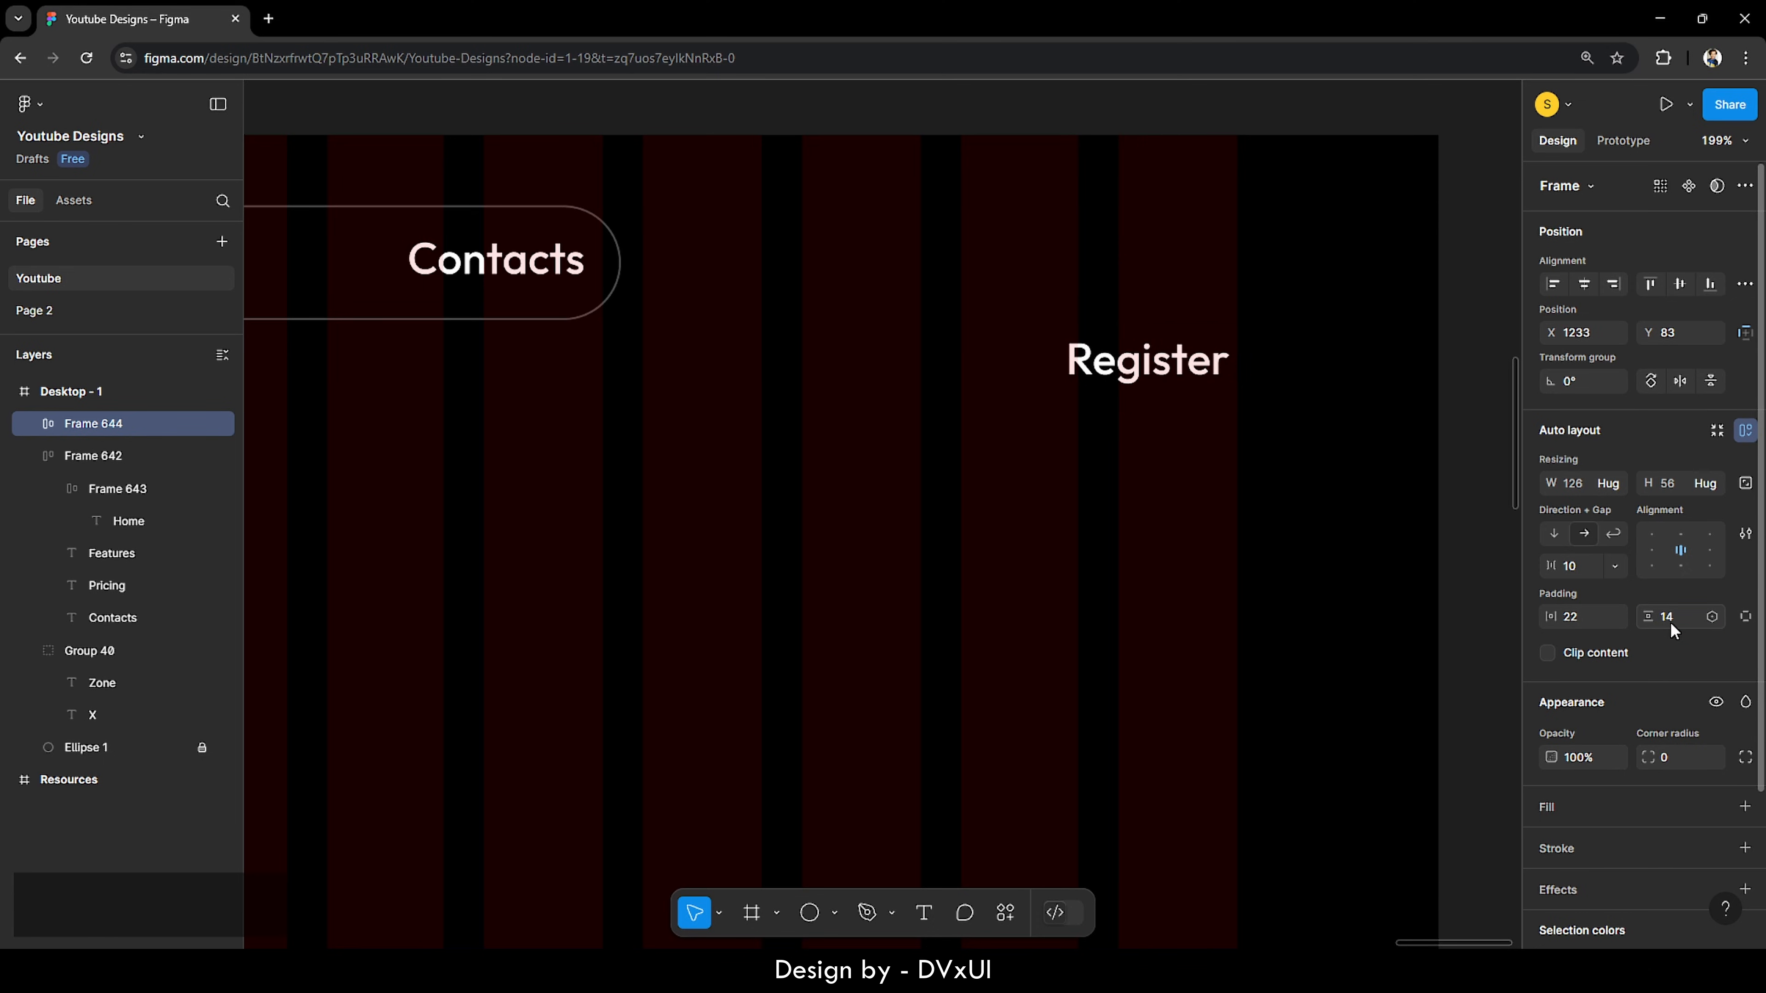
Step: Fill the Register button frame with the page's existing purple, 9D4EDD
click(1577, 805)
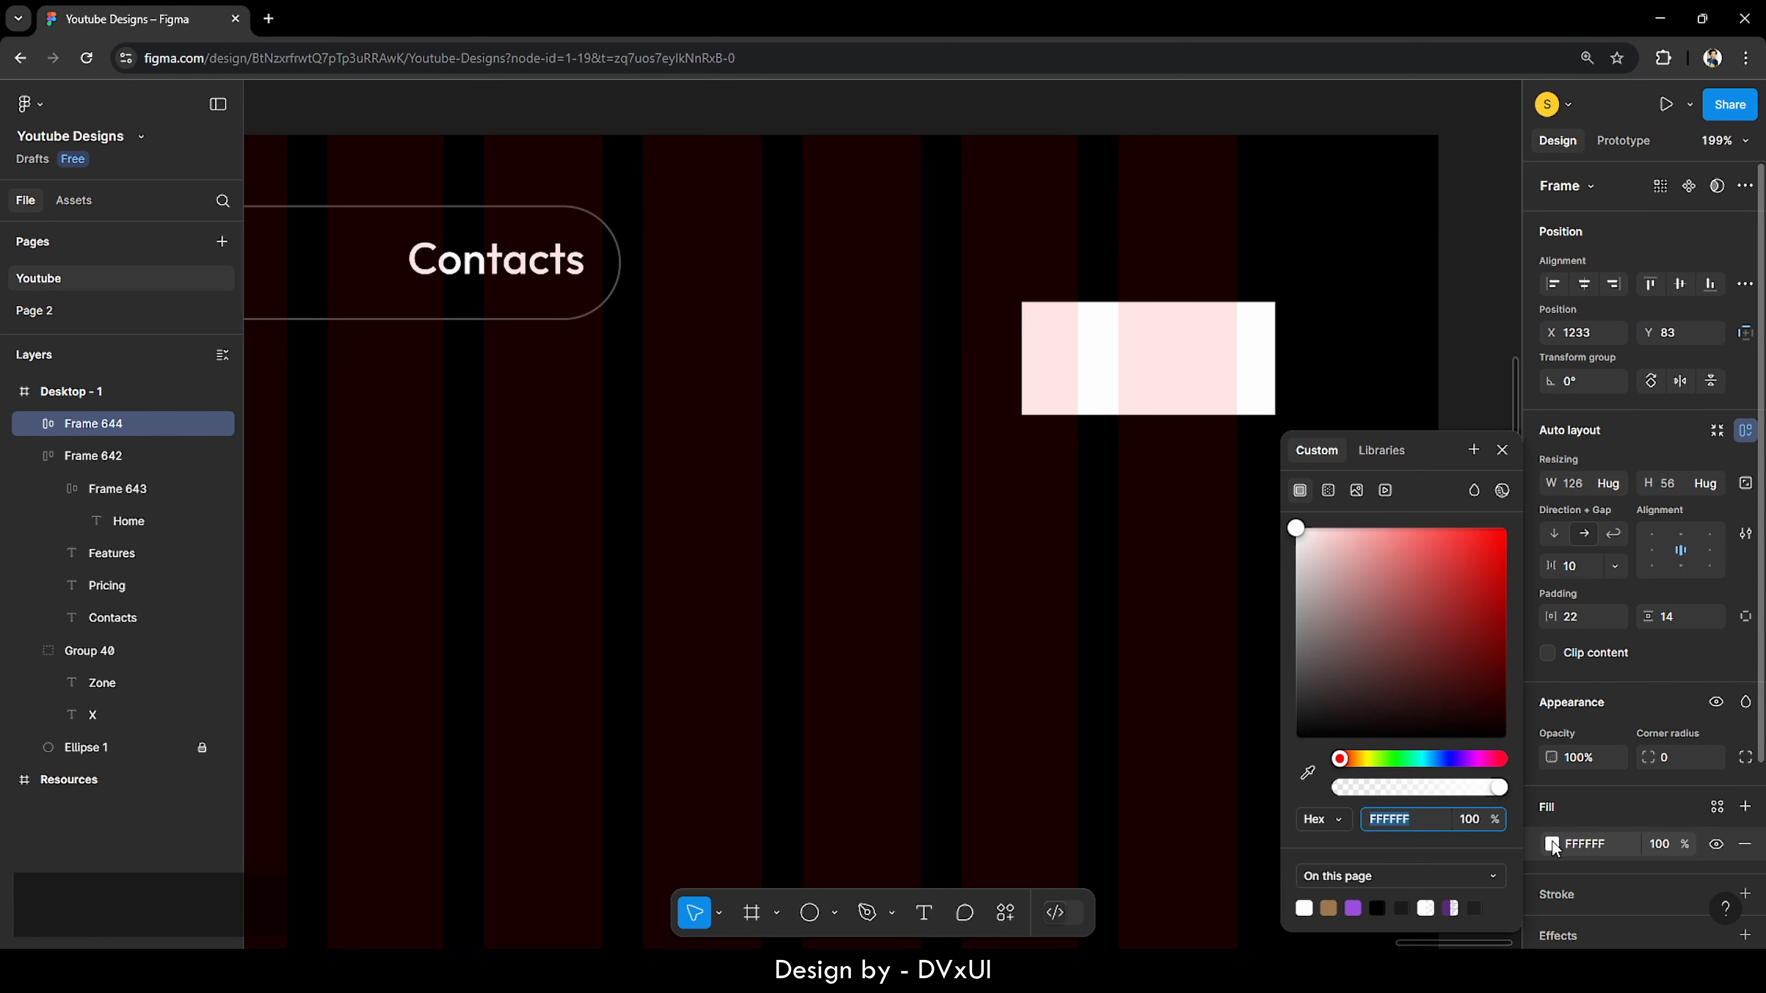
click(1552, 844)
click(1552, 844)
click(1353, 908)
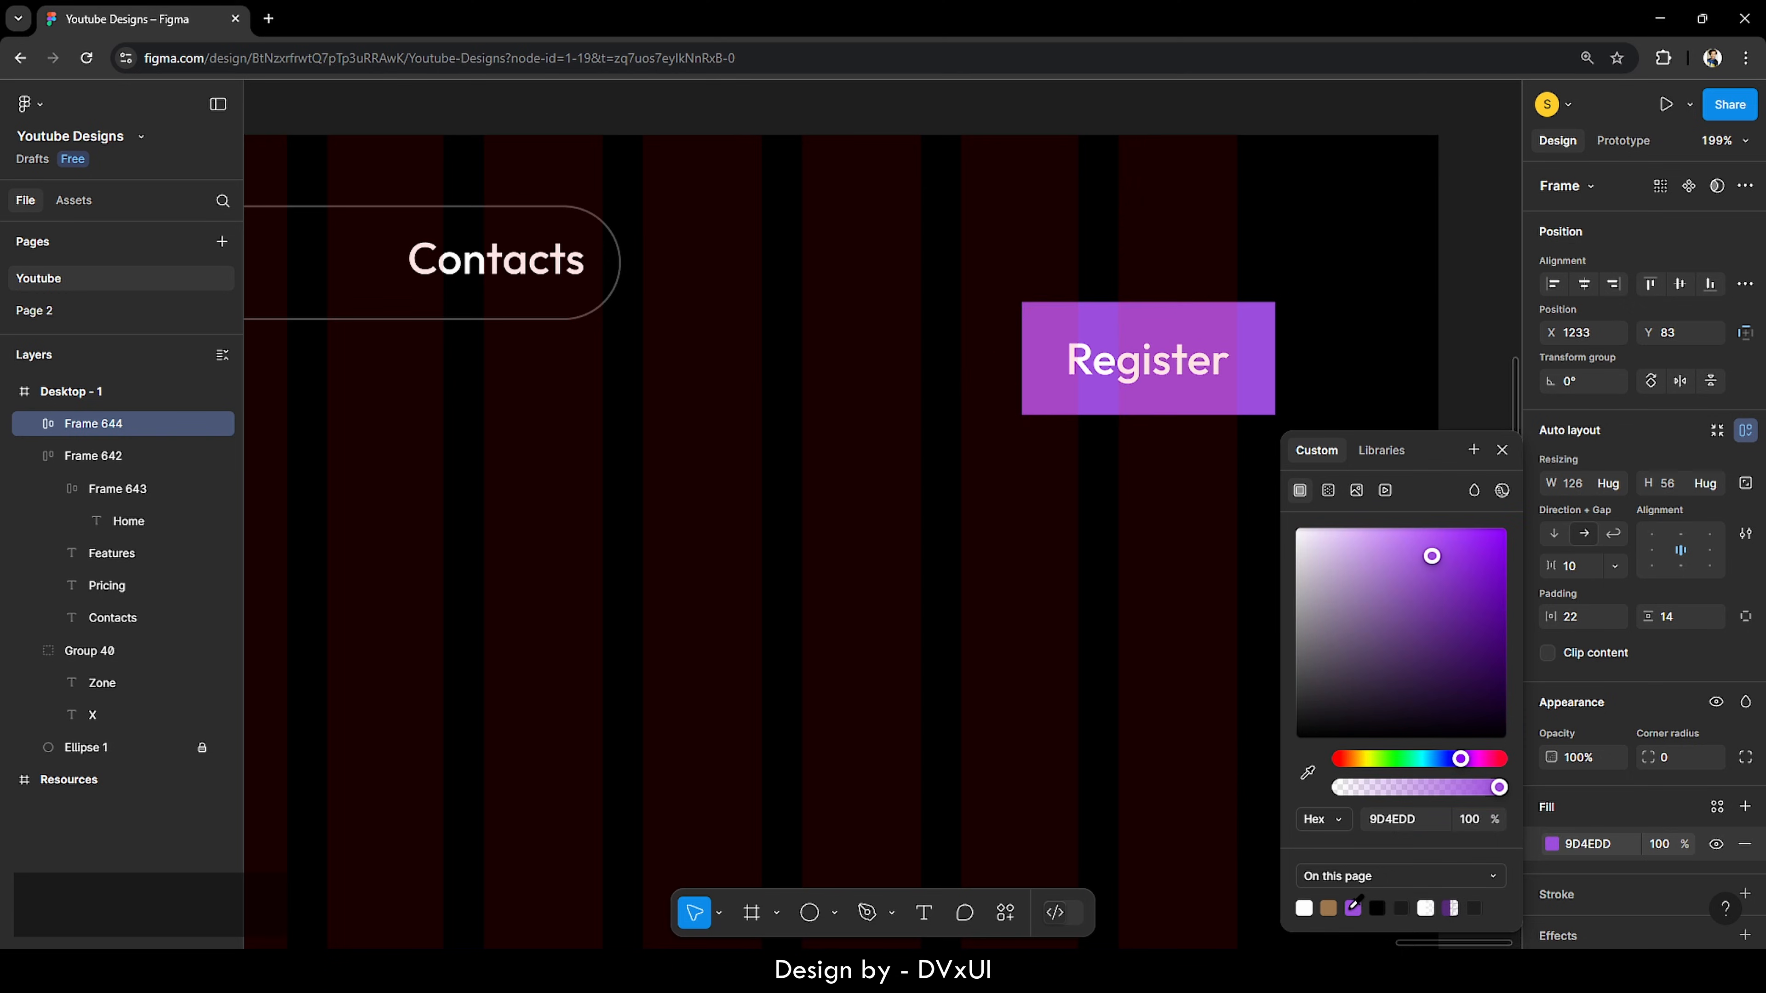
click(1502, 450)
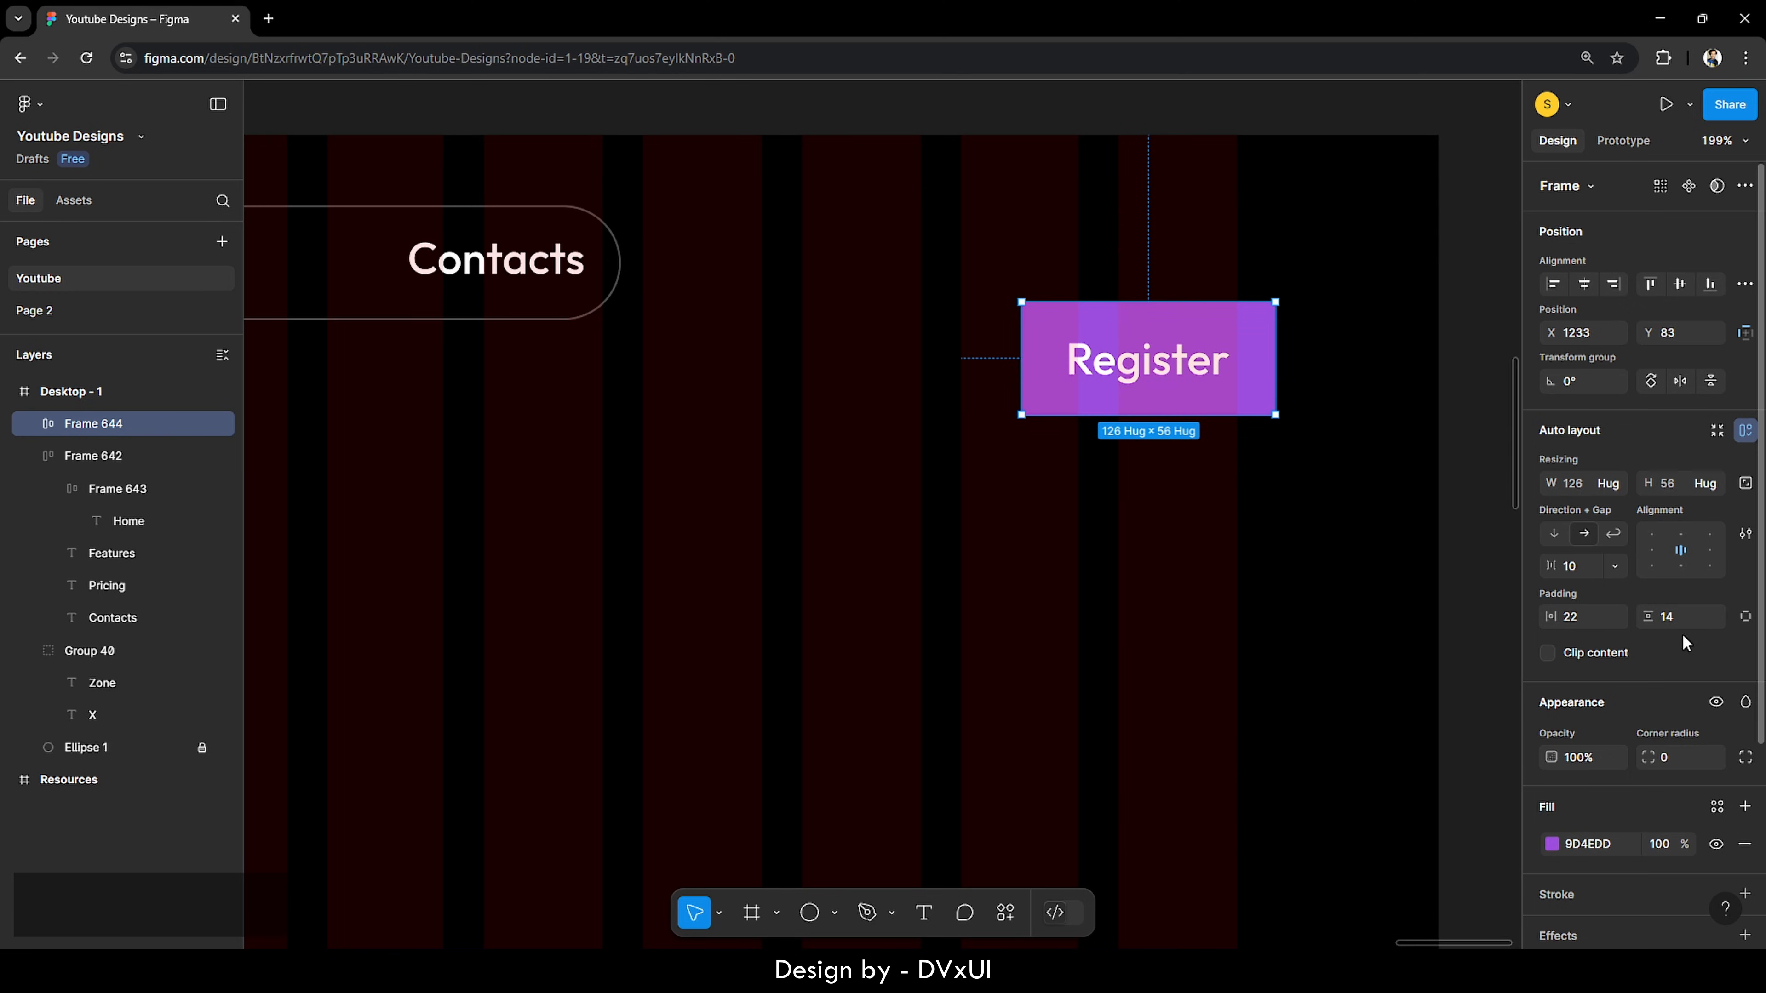
Step: Round the Register button into a pill with a corner radius of 30
click(1669, 757)
key(shift+Up)
key(shift+Up)
key(shift+Up)
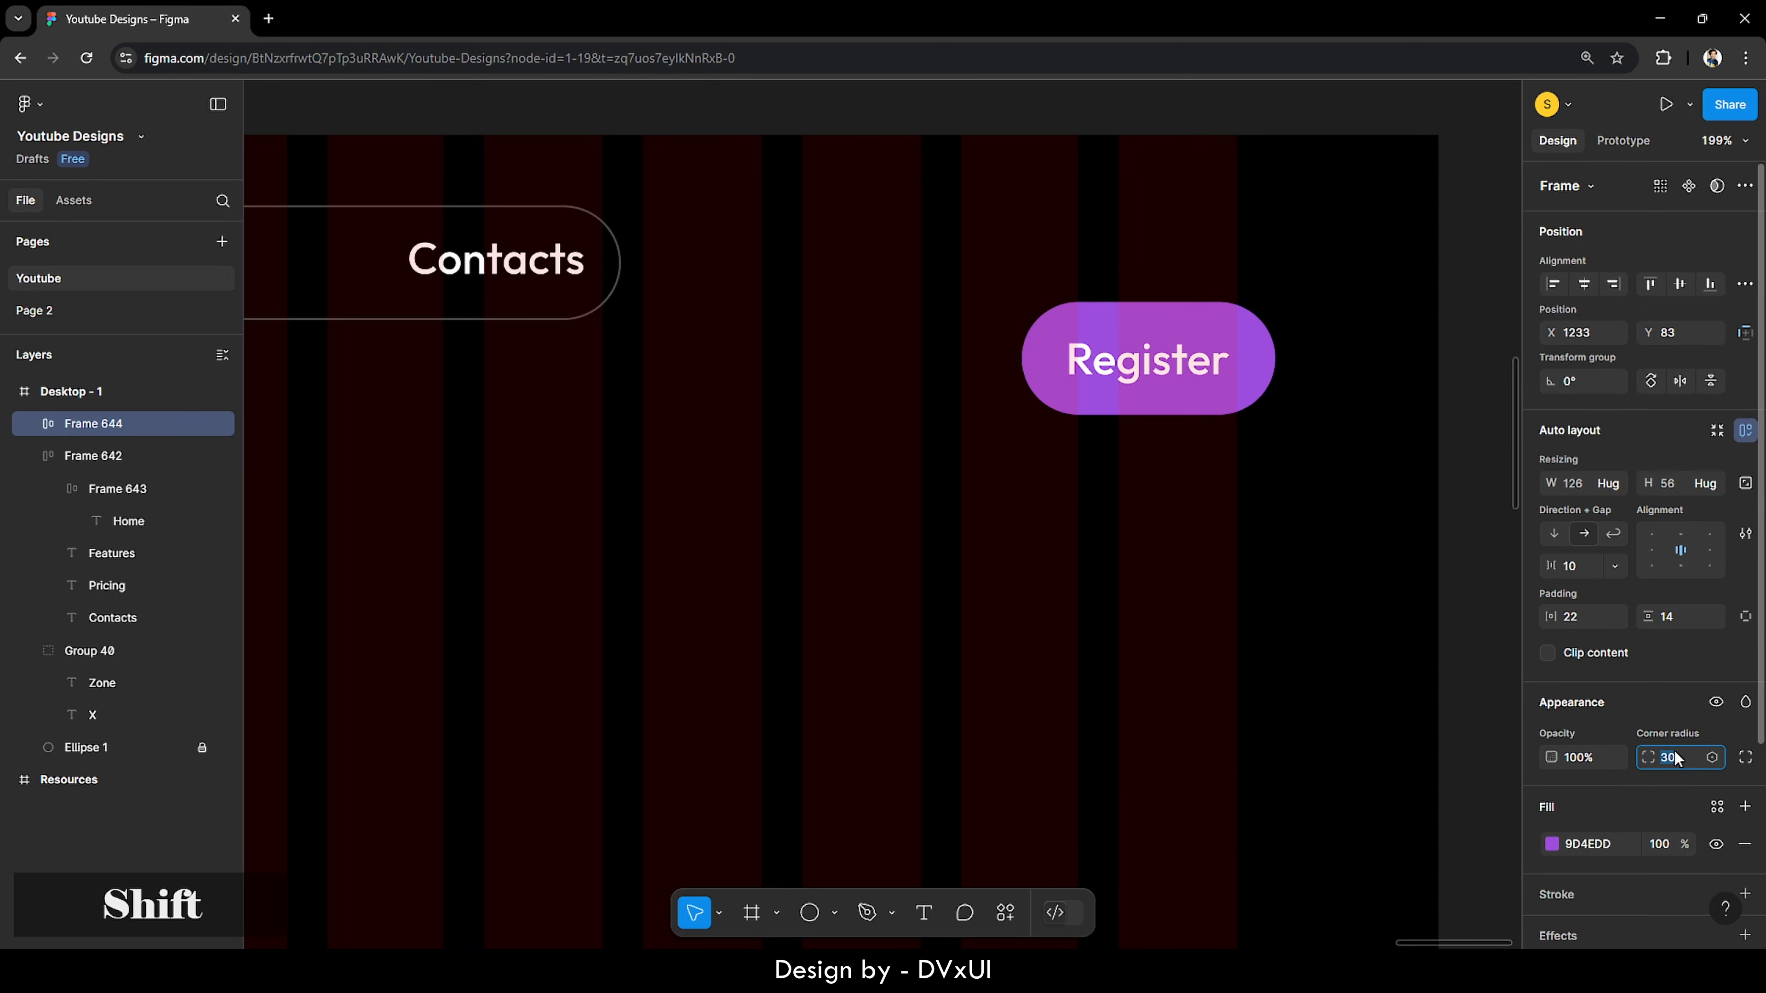
Step: Move the Register button up beside the navigation bar, near the page's right margin, to X 1274, Y 39
drag(1177, 371, 1218, 280)
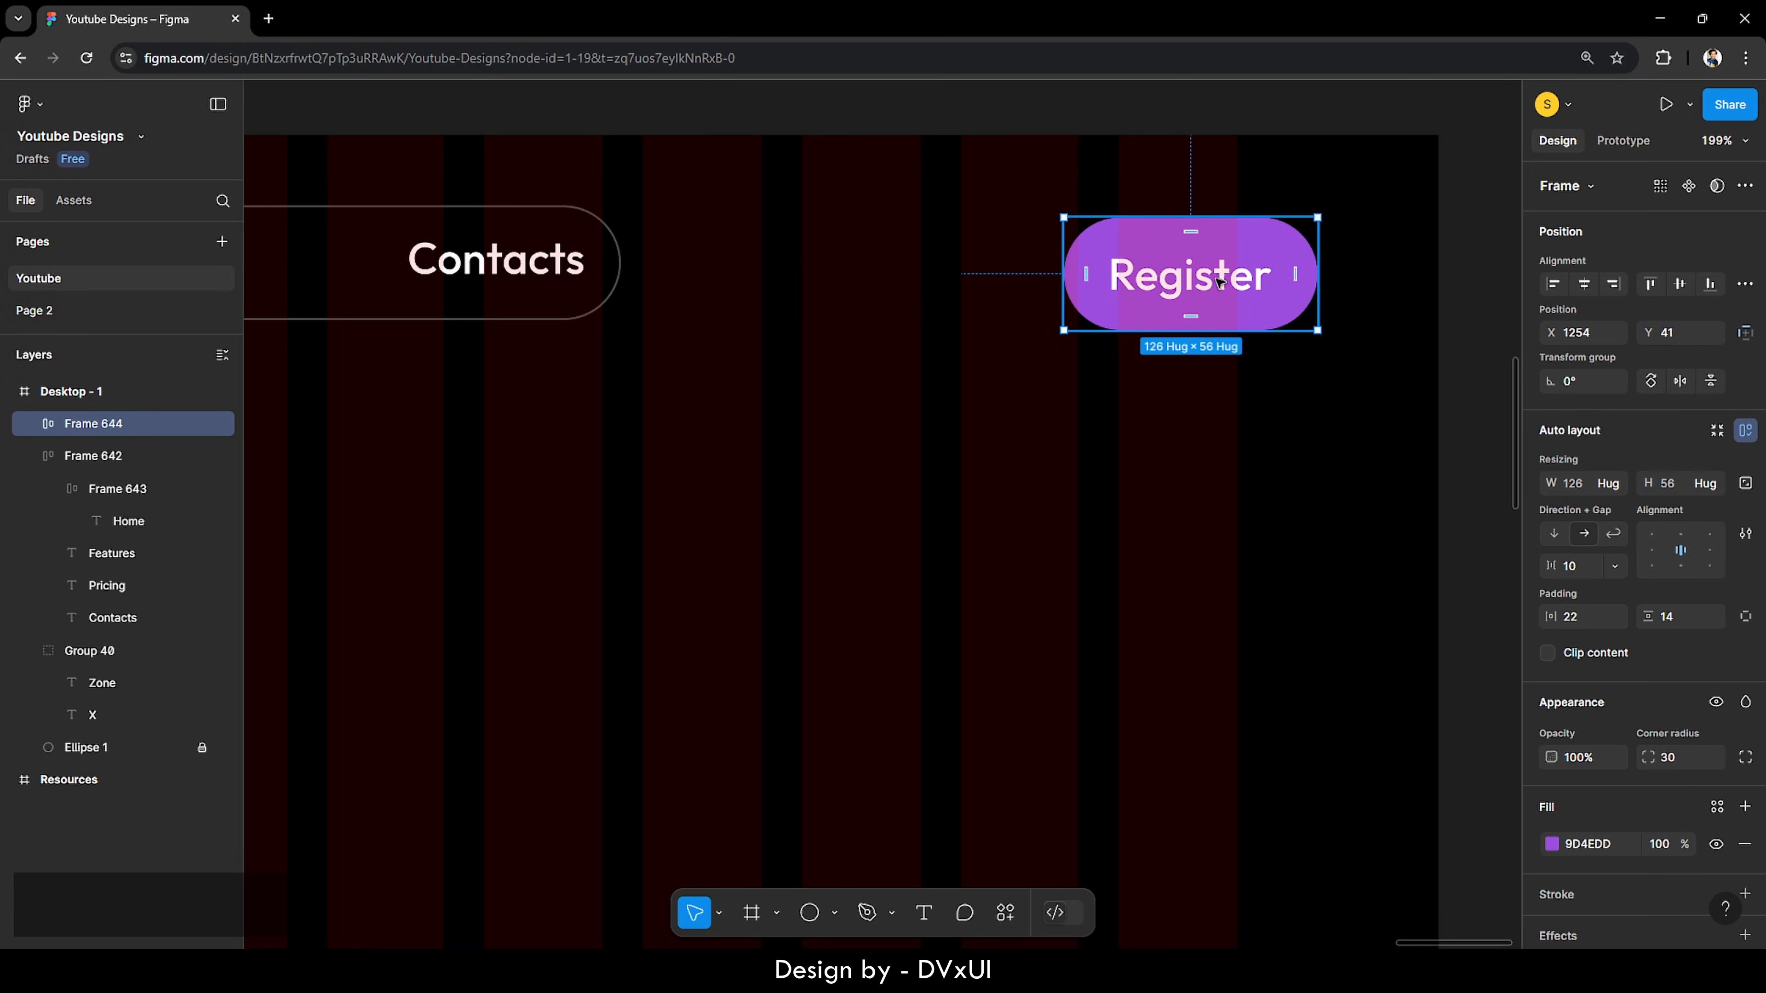
key(Up)
key(Up)
key(Up)
key(Down)
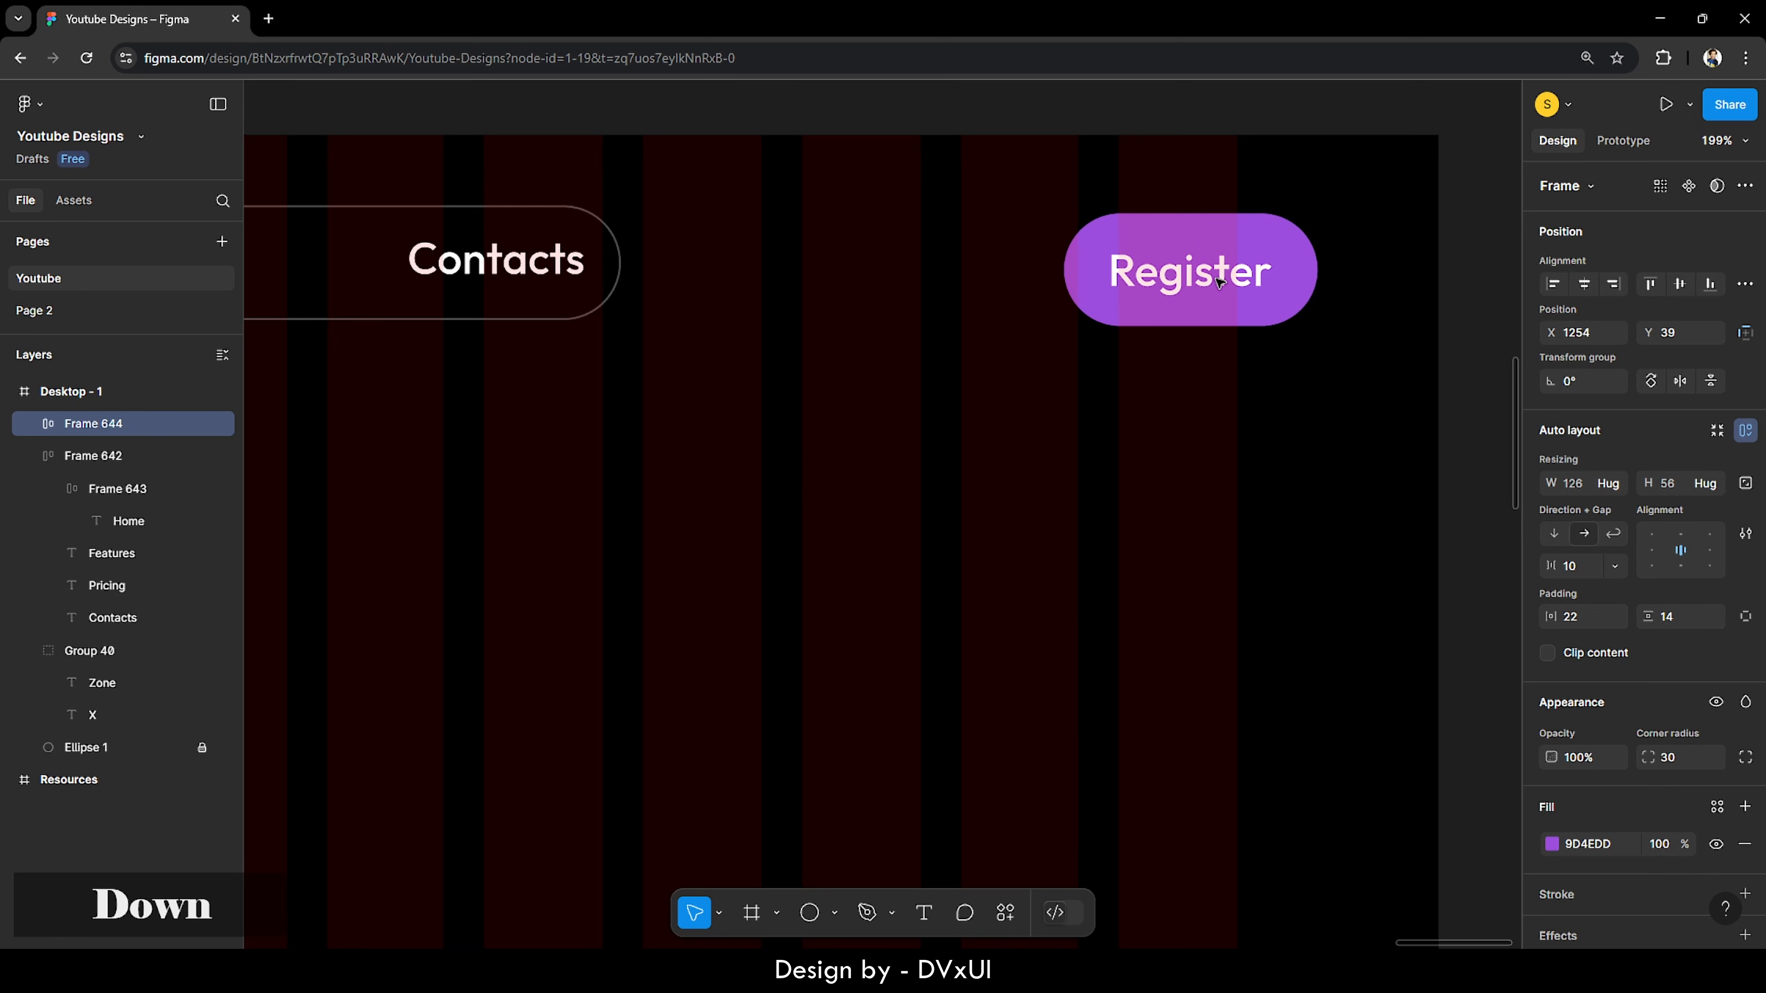
key(alt)
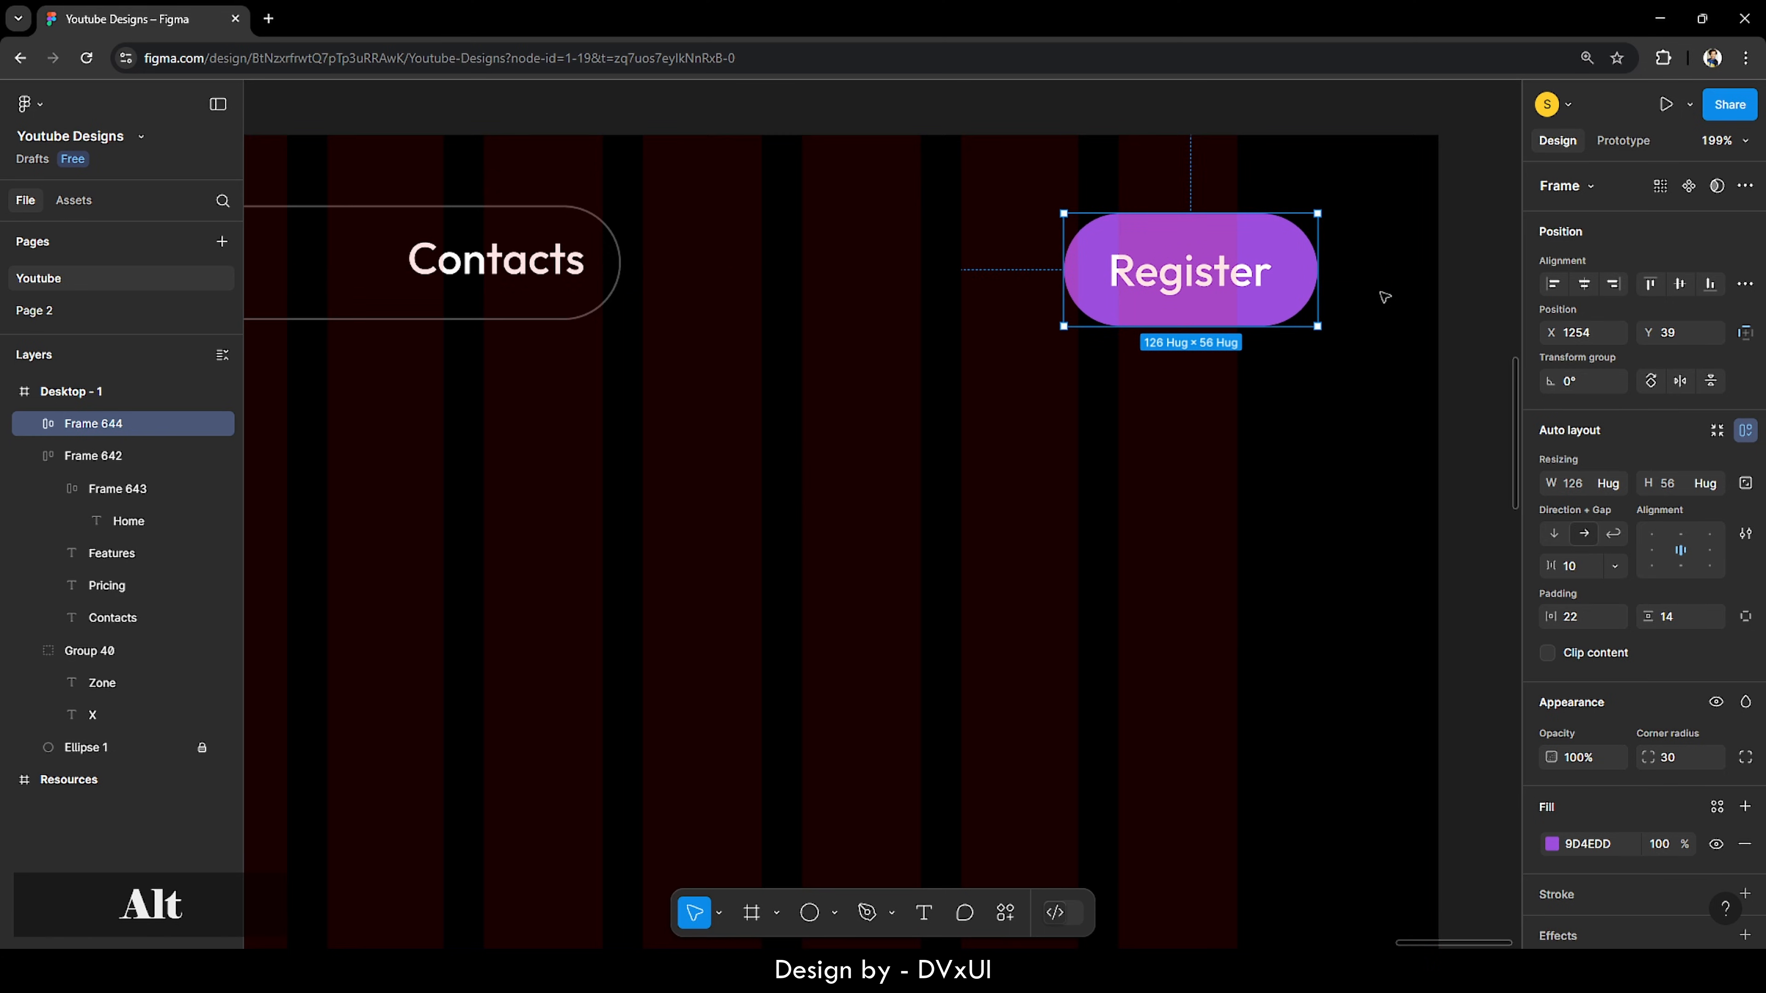
key(shift)
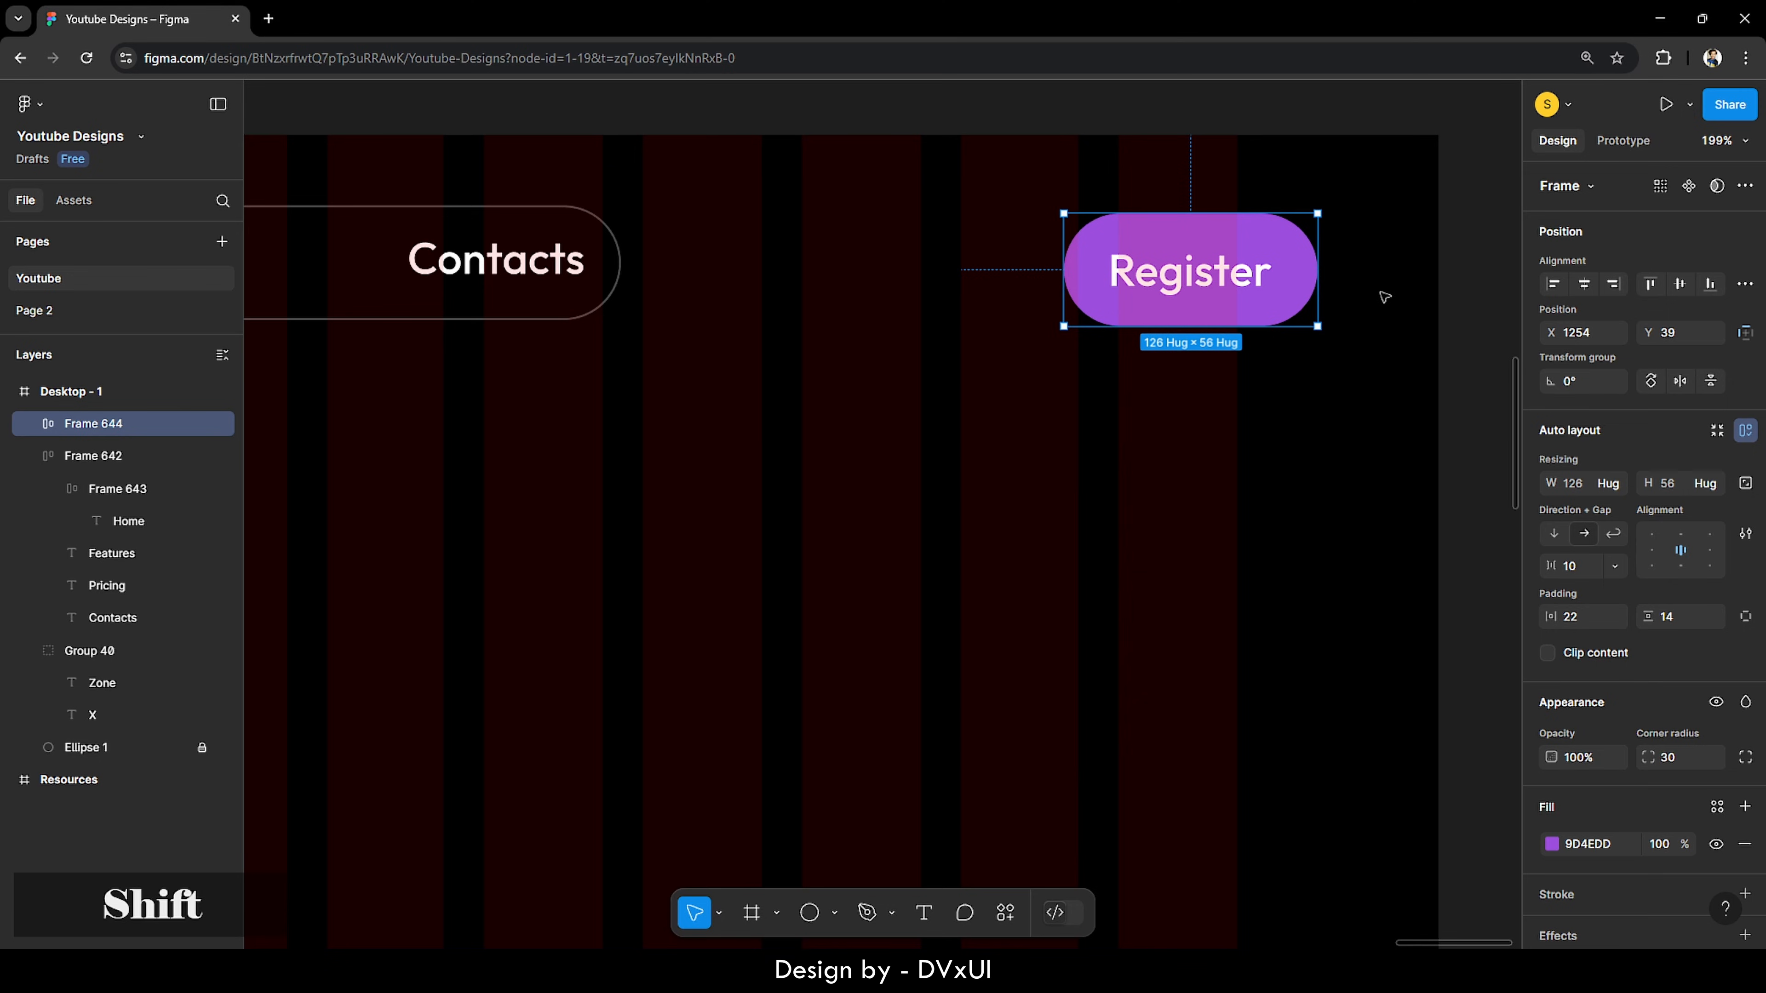
key(shift+Right)
key(shift+Right)
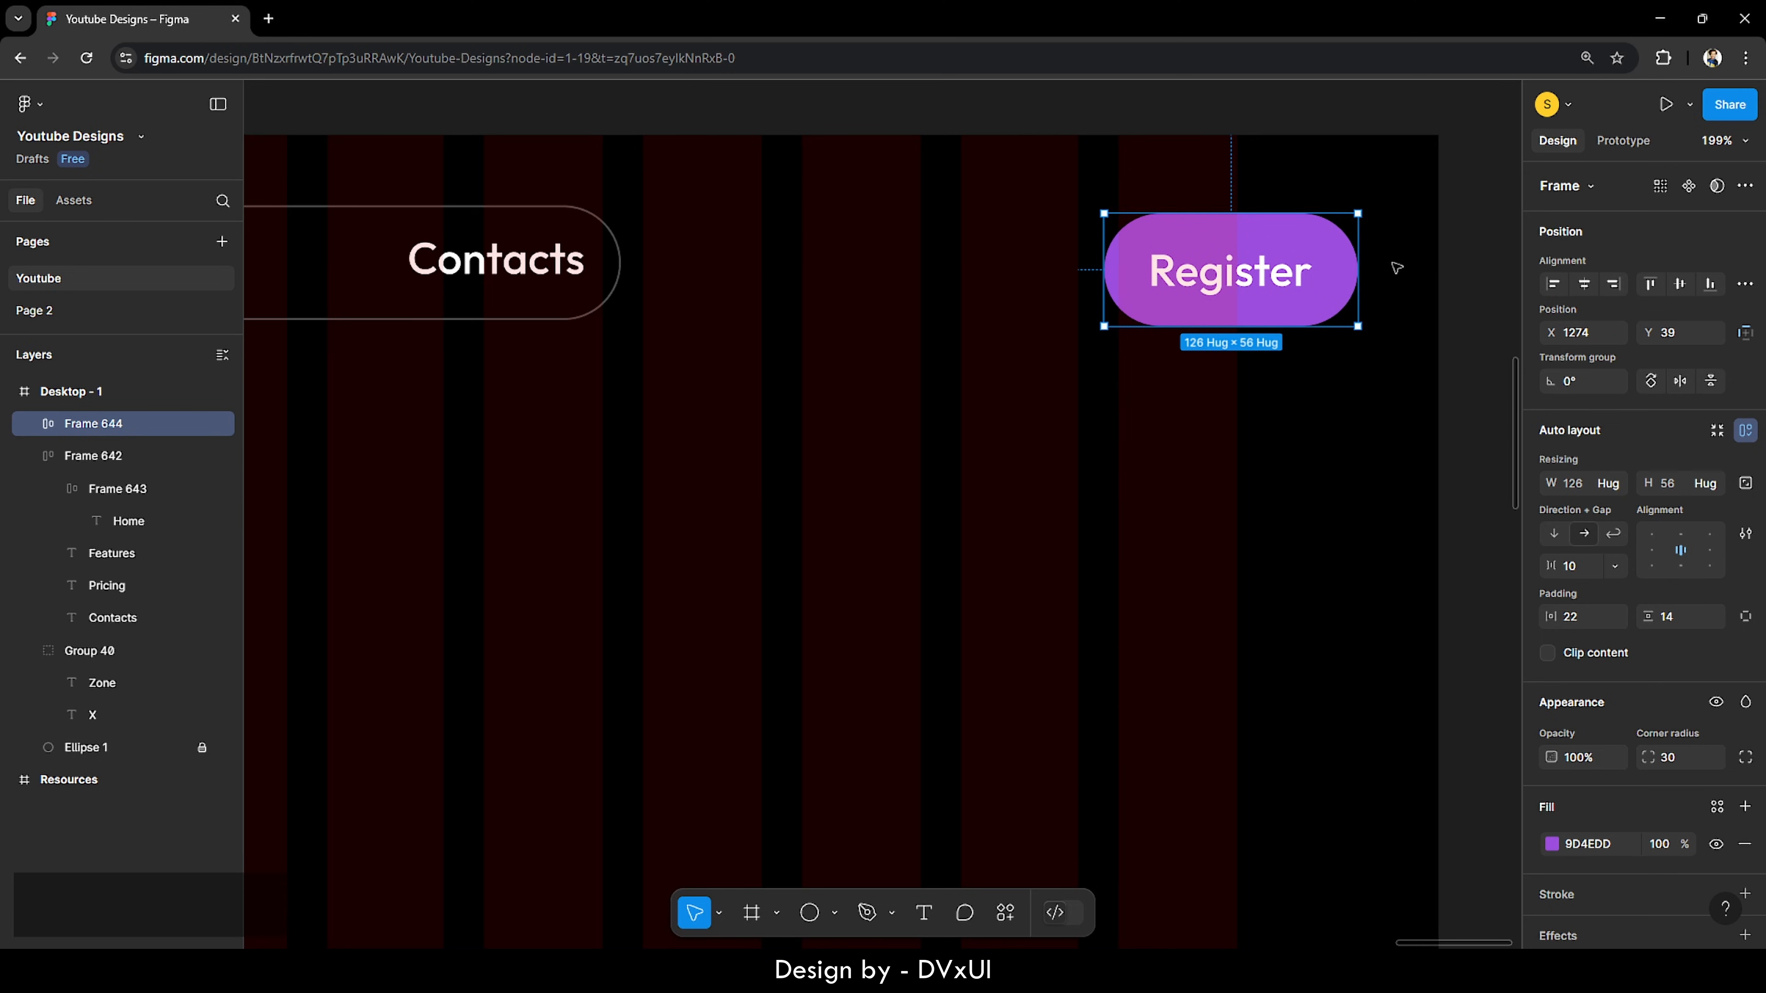
key(alt)
Step: Align the navigation bar and the Register button on their vertical centers
shift+click(563, 258)
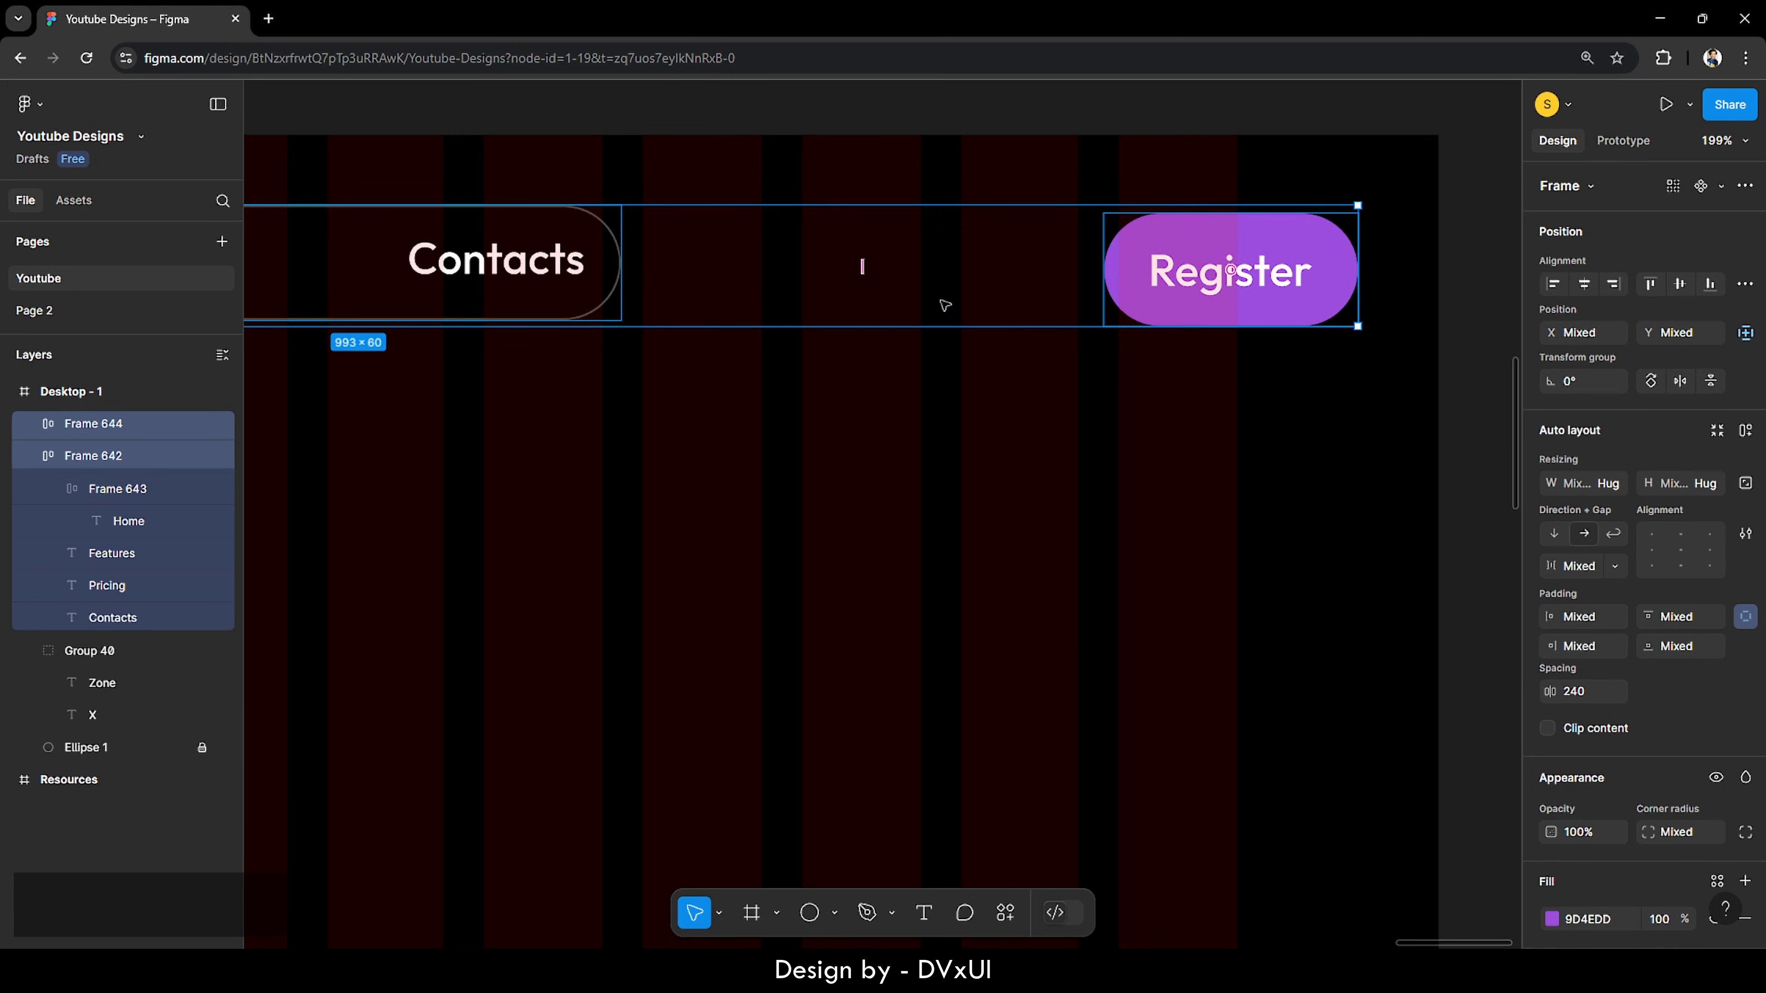
click(1681, 285)
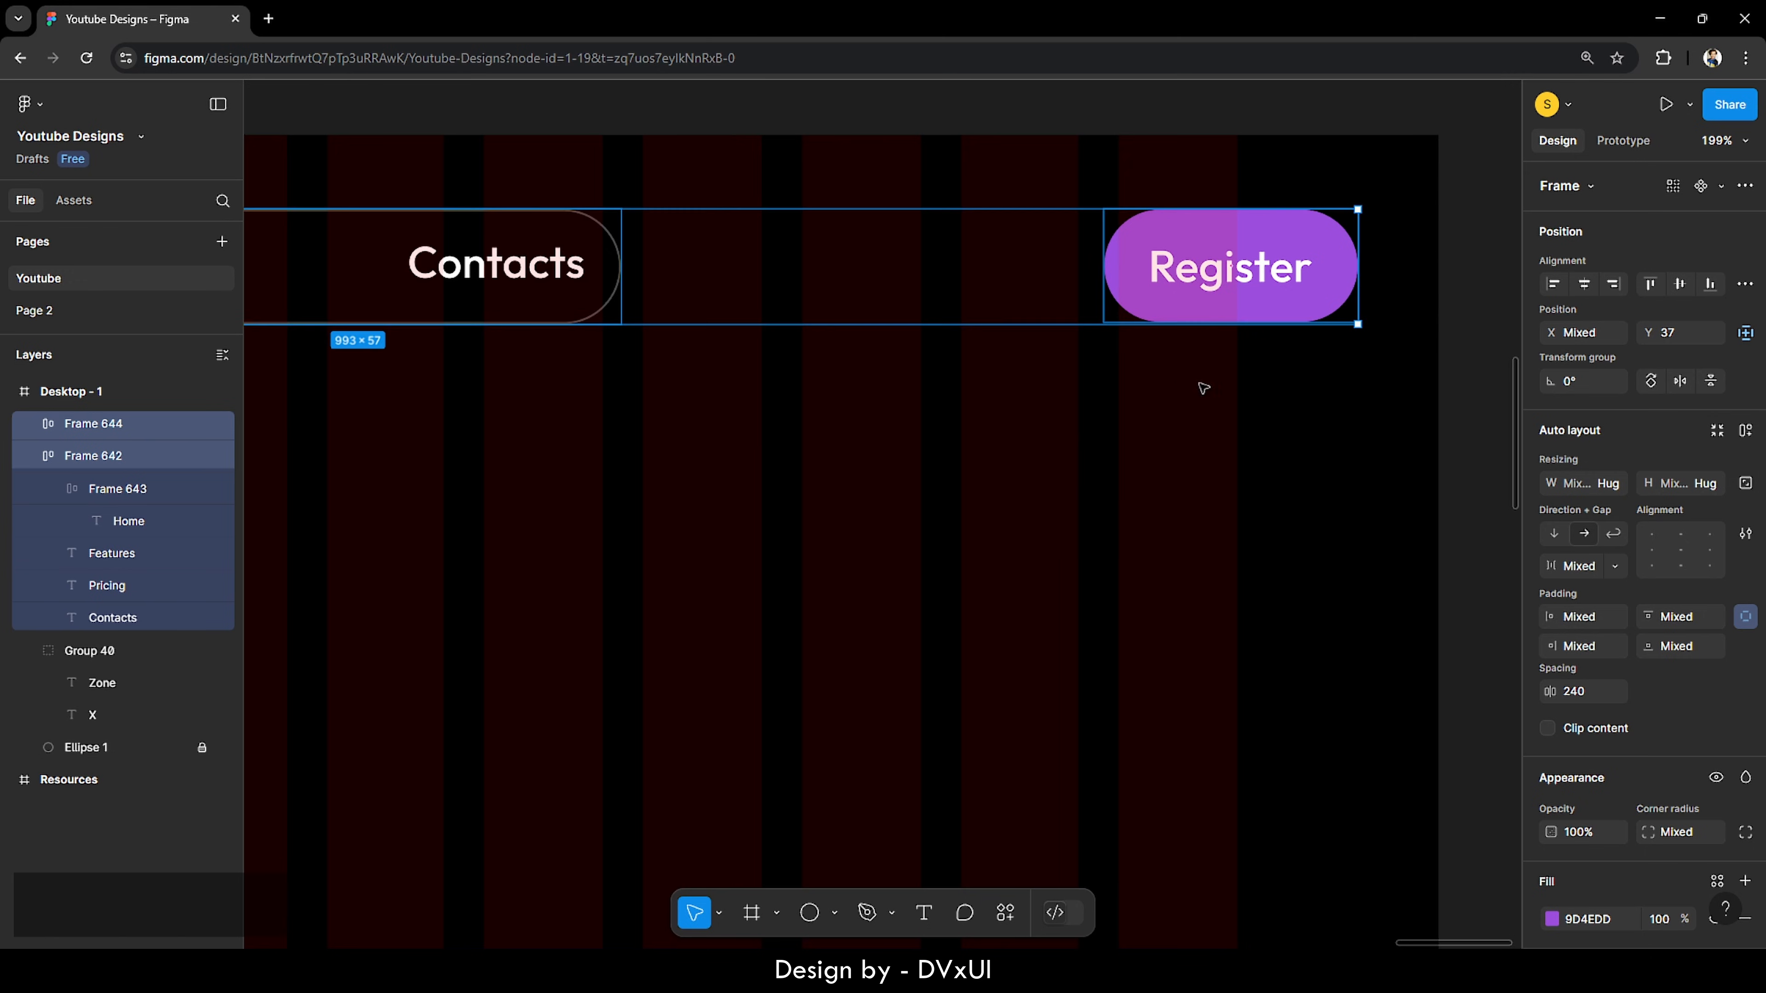
scroll(1239, 407, left, 3)
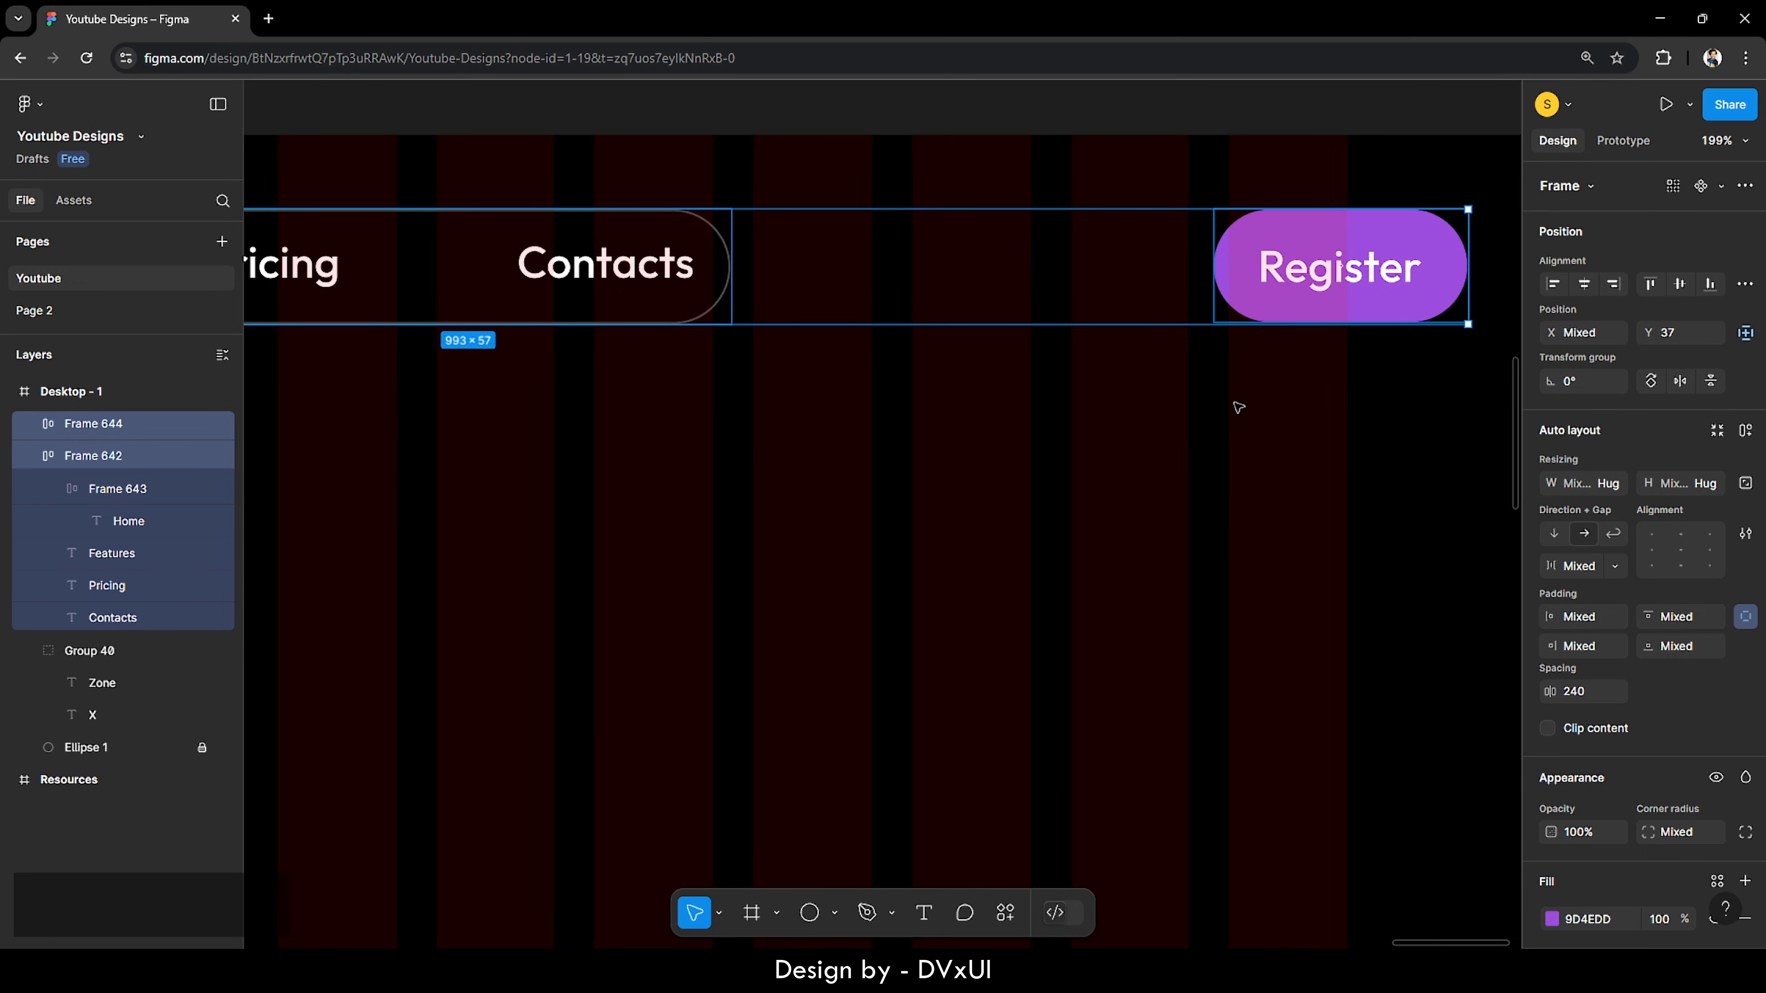
scroll(1239, 408, down, 6)
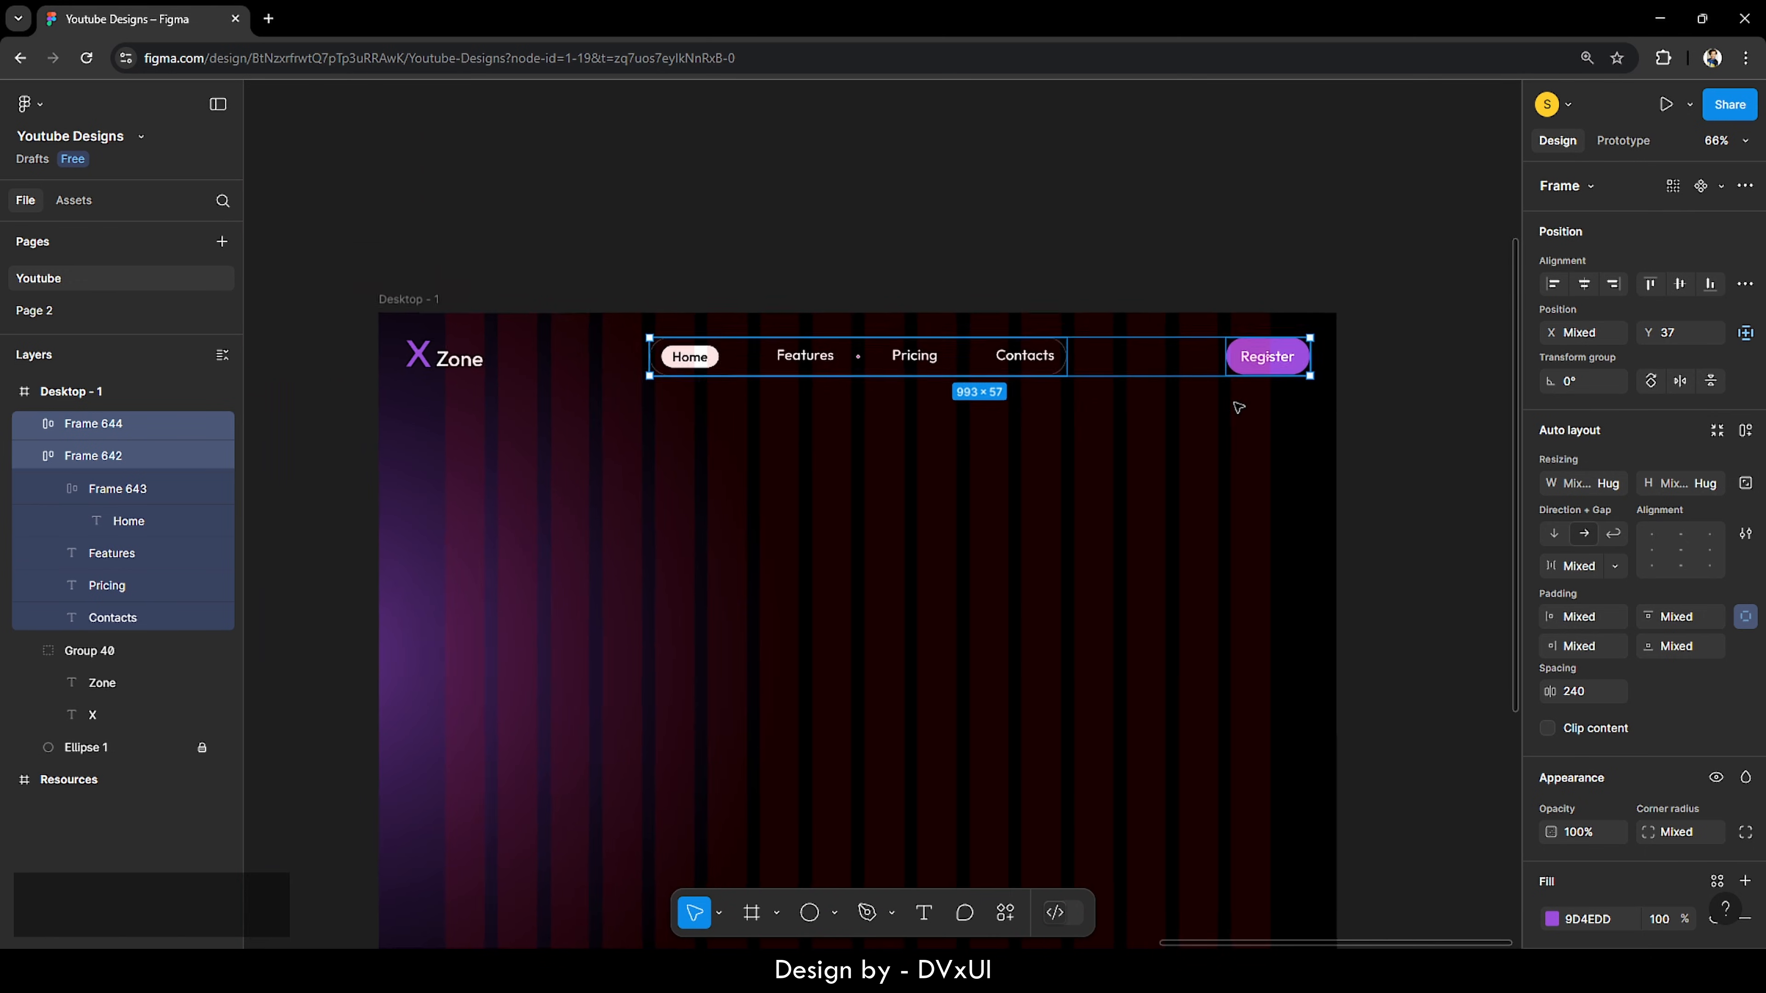
scroll(1239, 407, down, 3)
click(1373, 400)
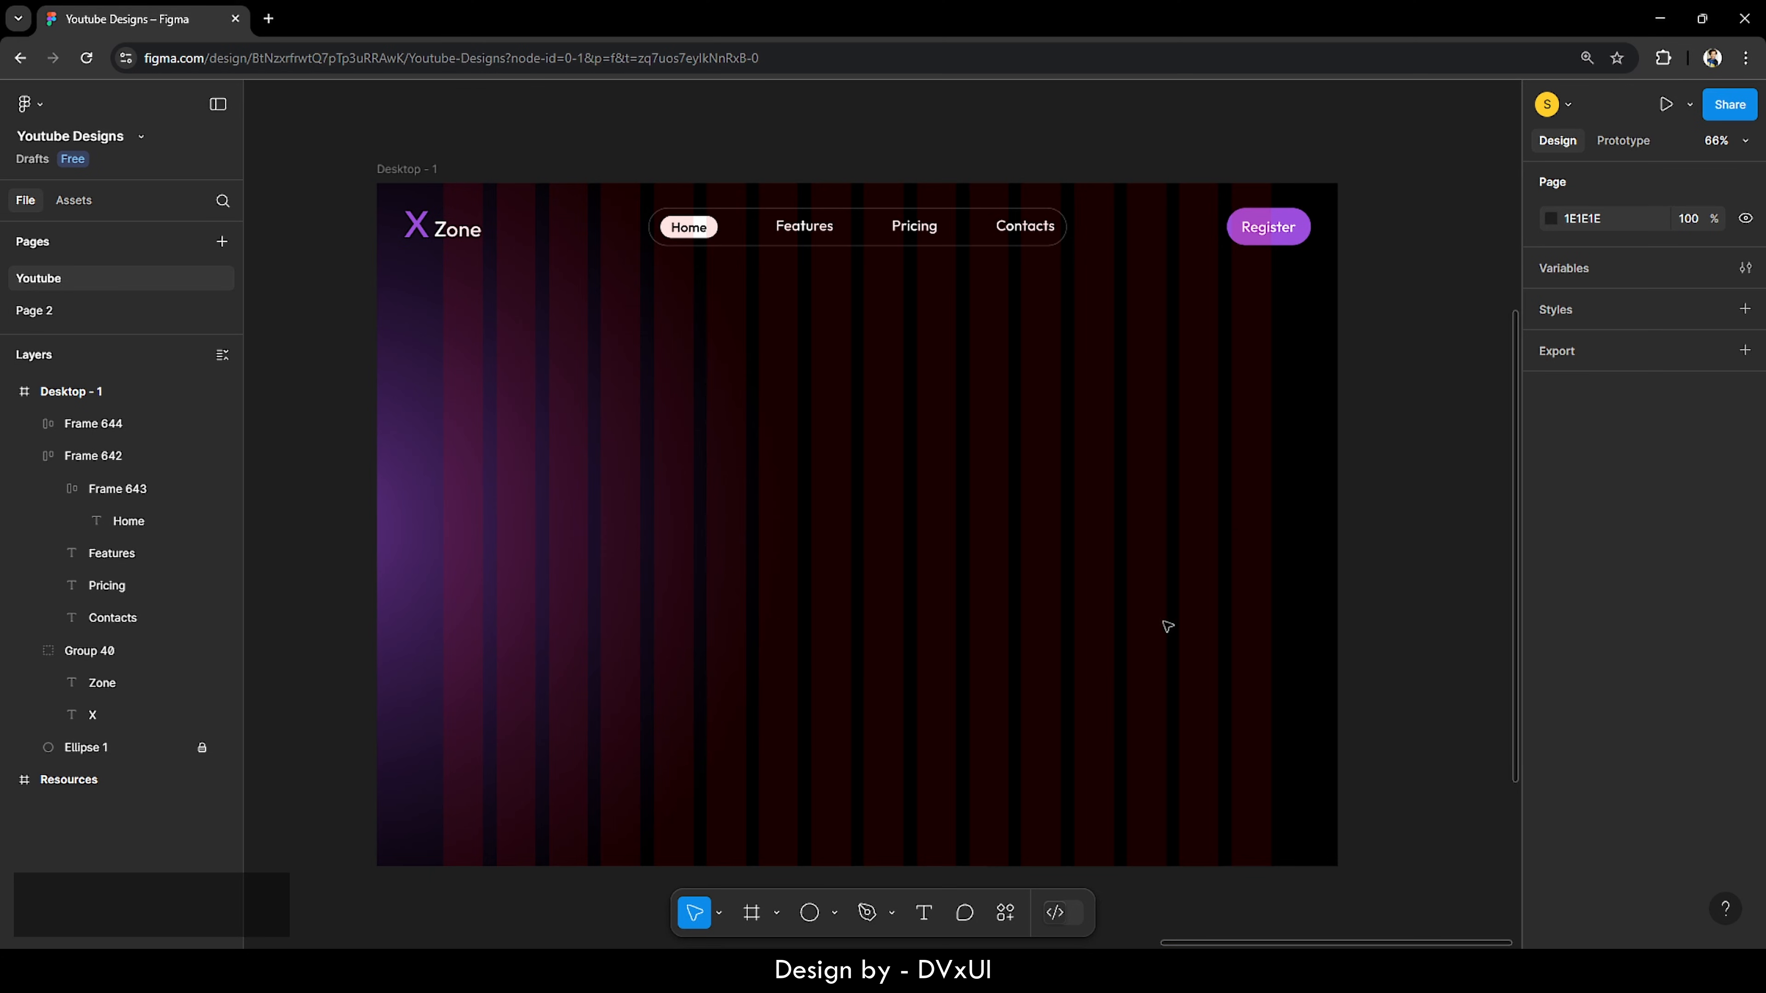
Step: Add the text "100K users in 1 month" in the hero area below the logo
click(924, 913)
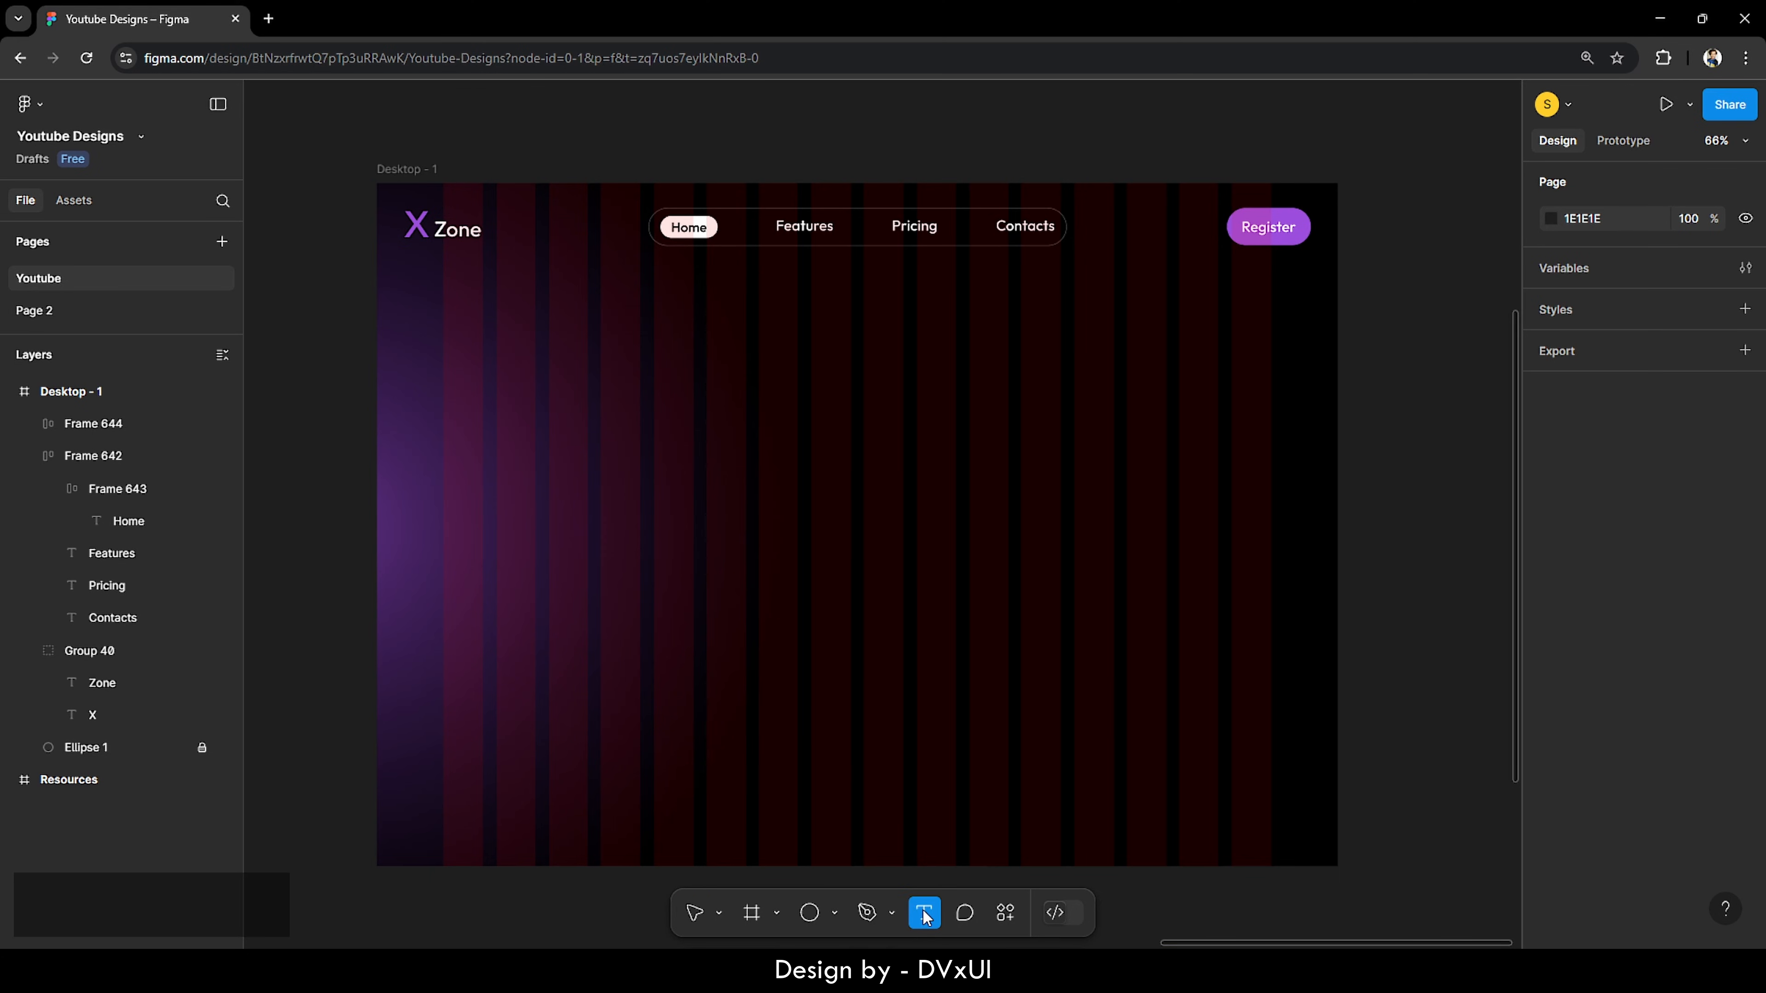
click(465, 356)
text(100)
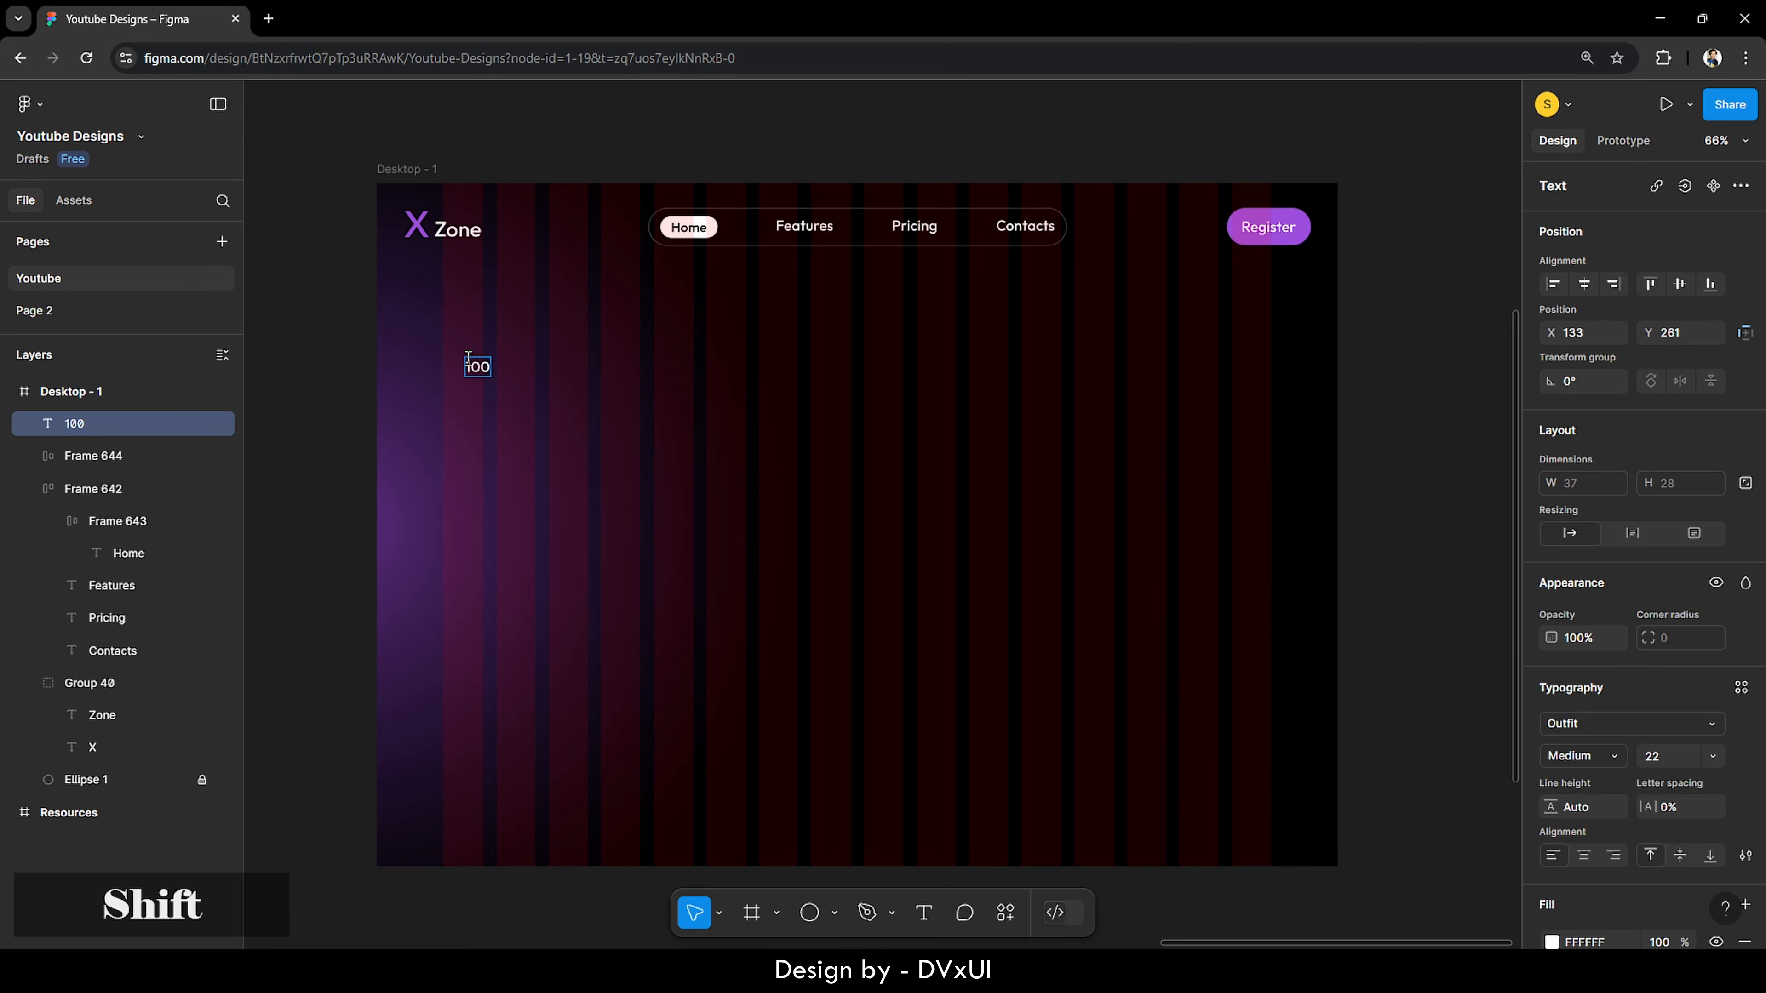
text(K)
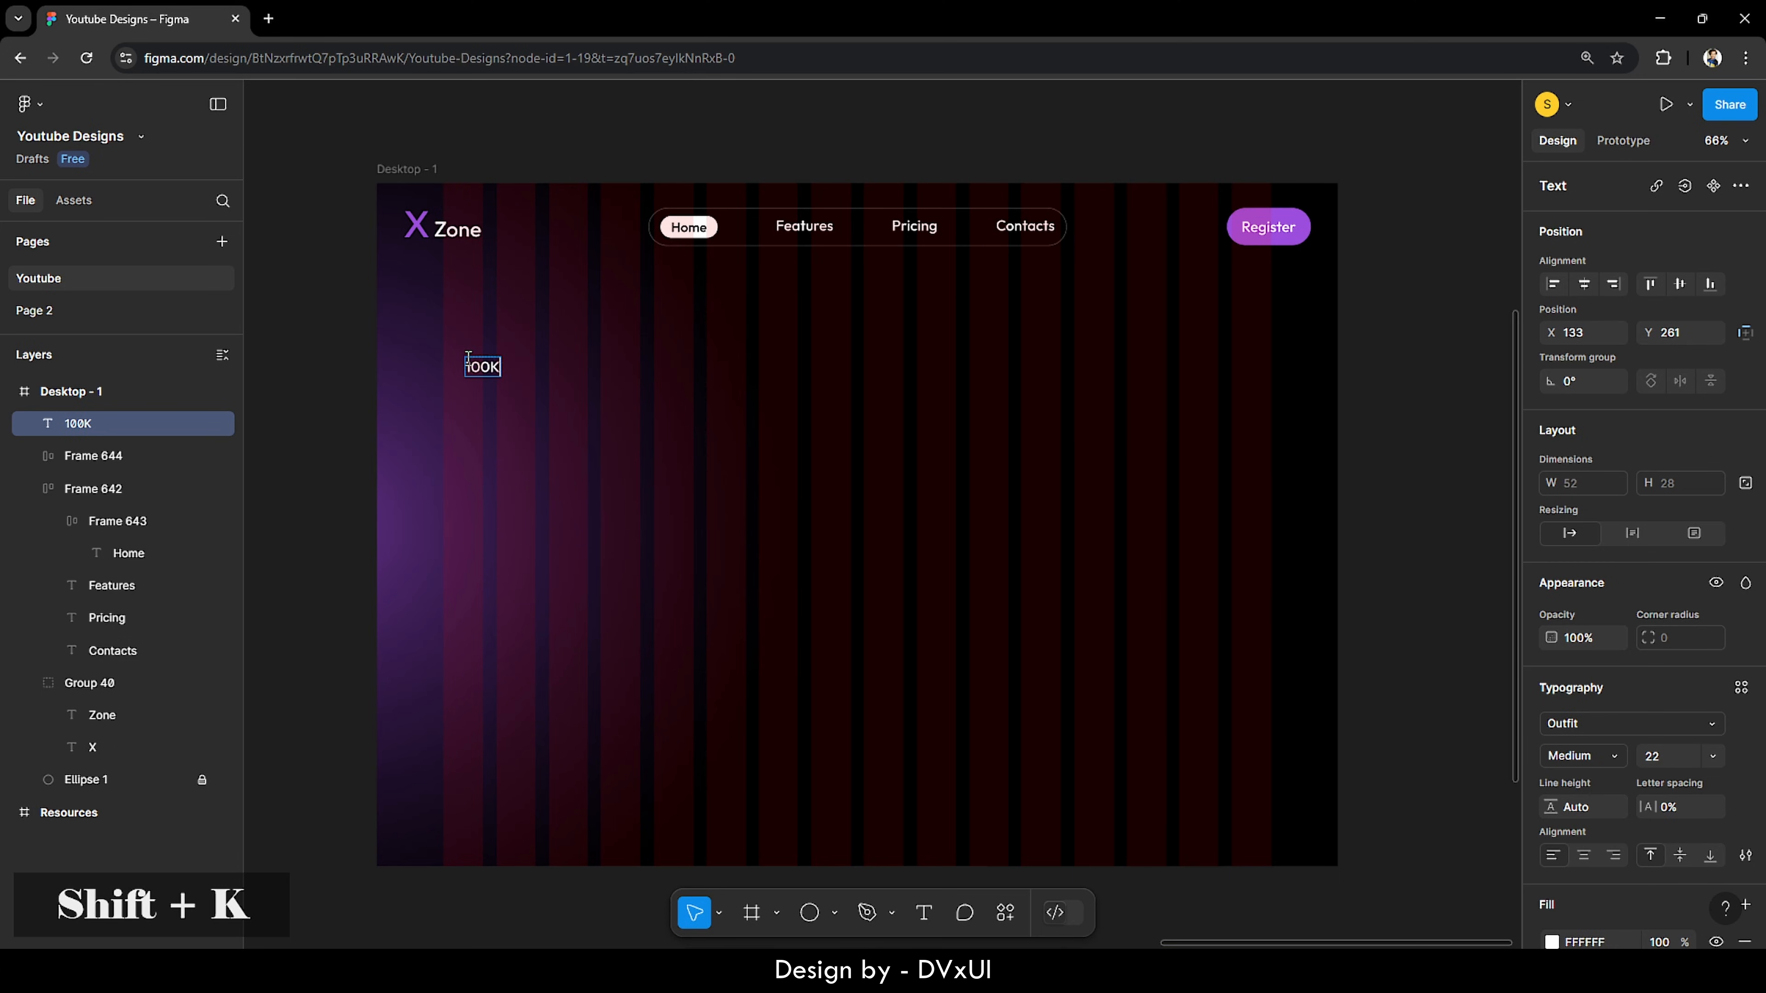
text( users in 1 month)
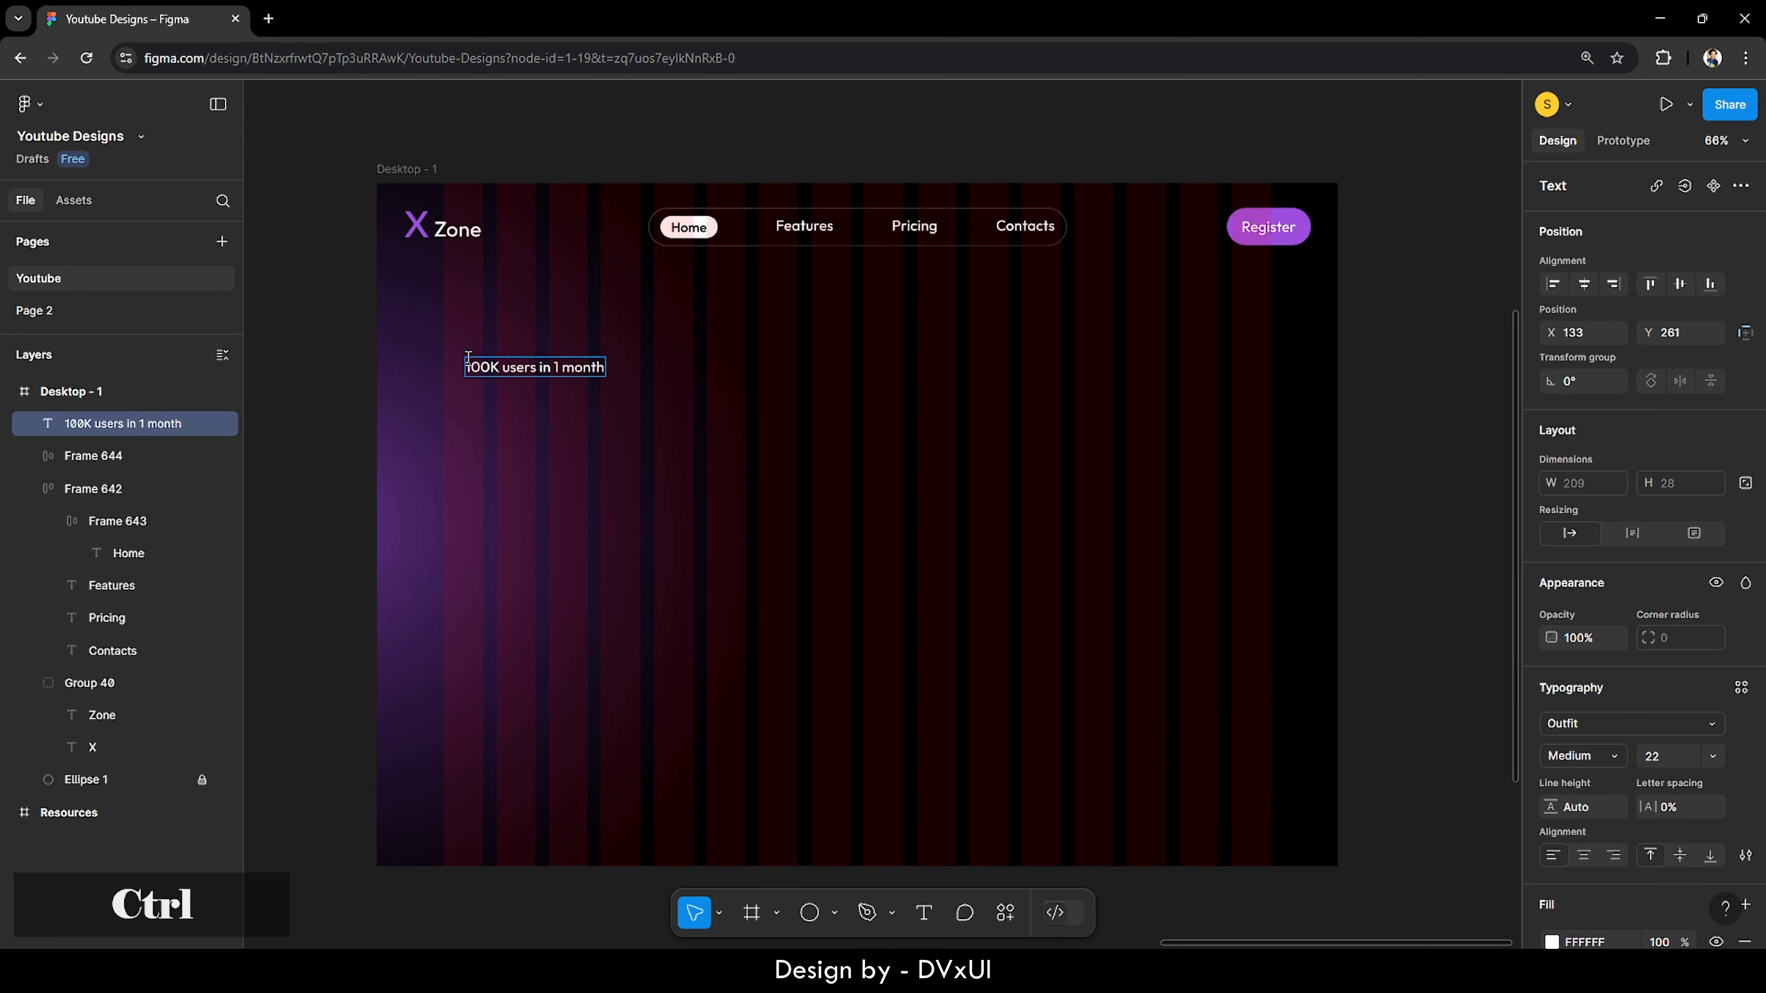
Step: Set the "100K users in 1 month" text to size 18 with its white fill at 70% opacity
key(ctrl+a)
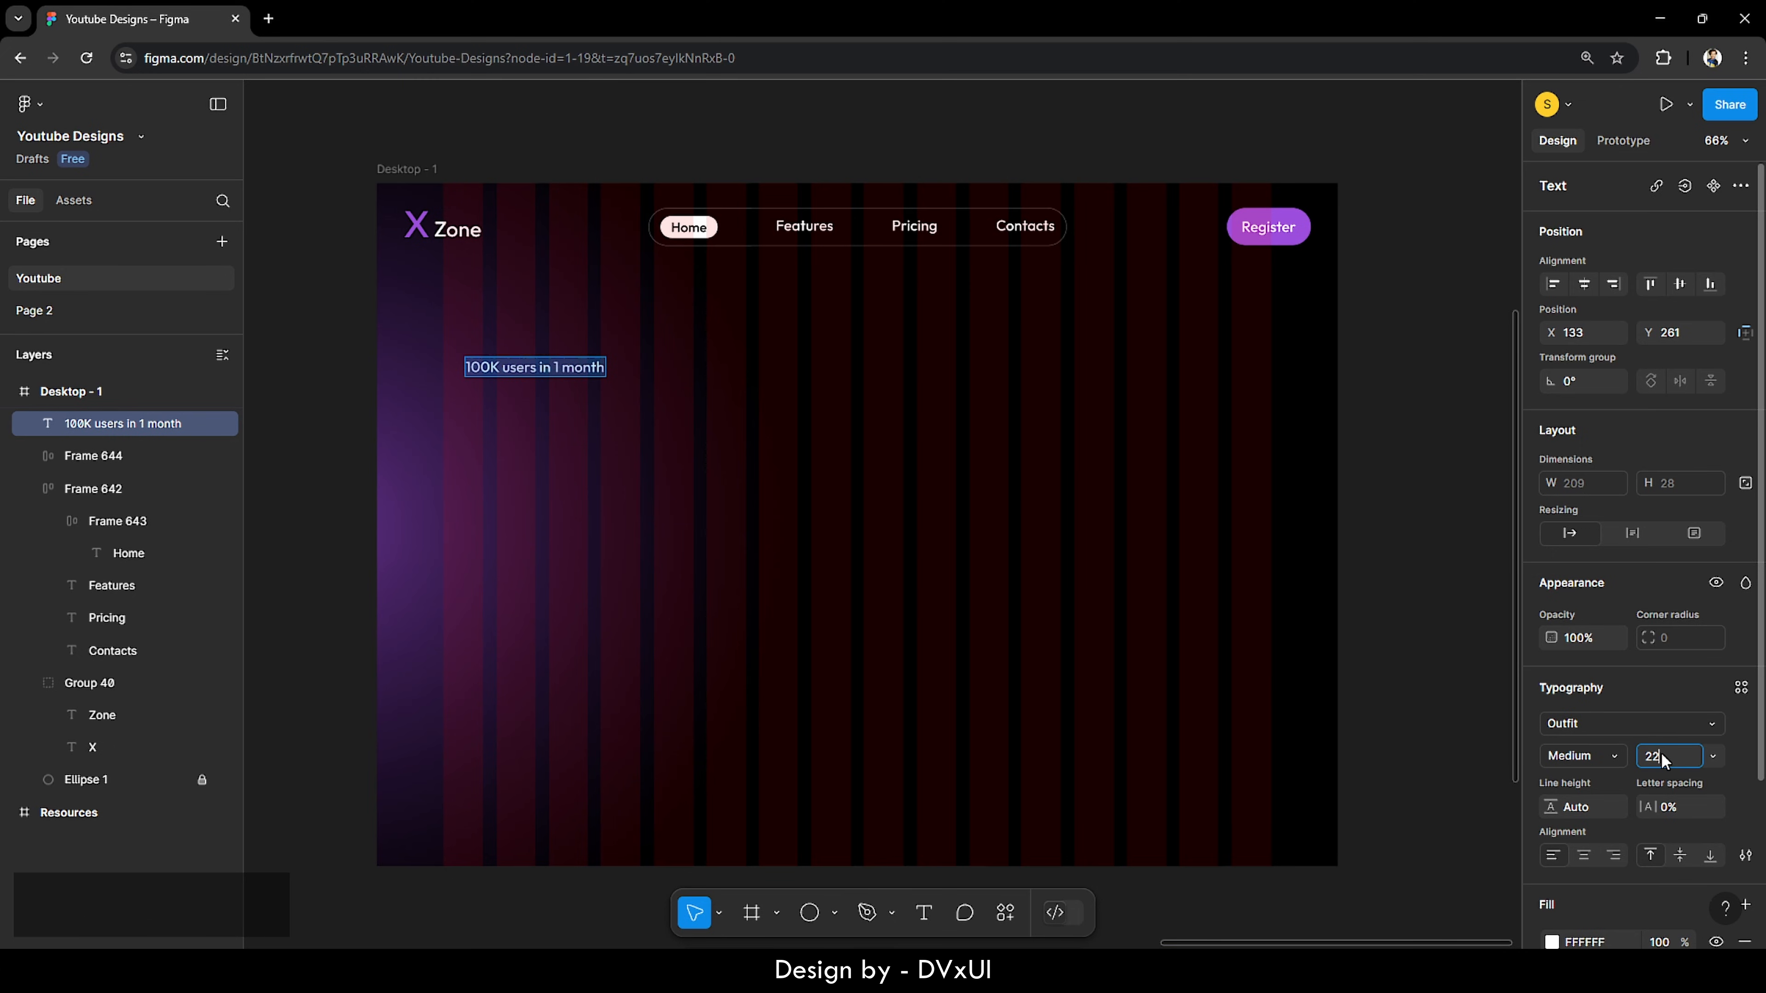
text(18)
key(Return)
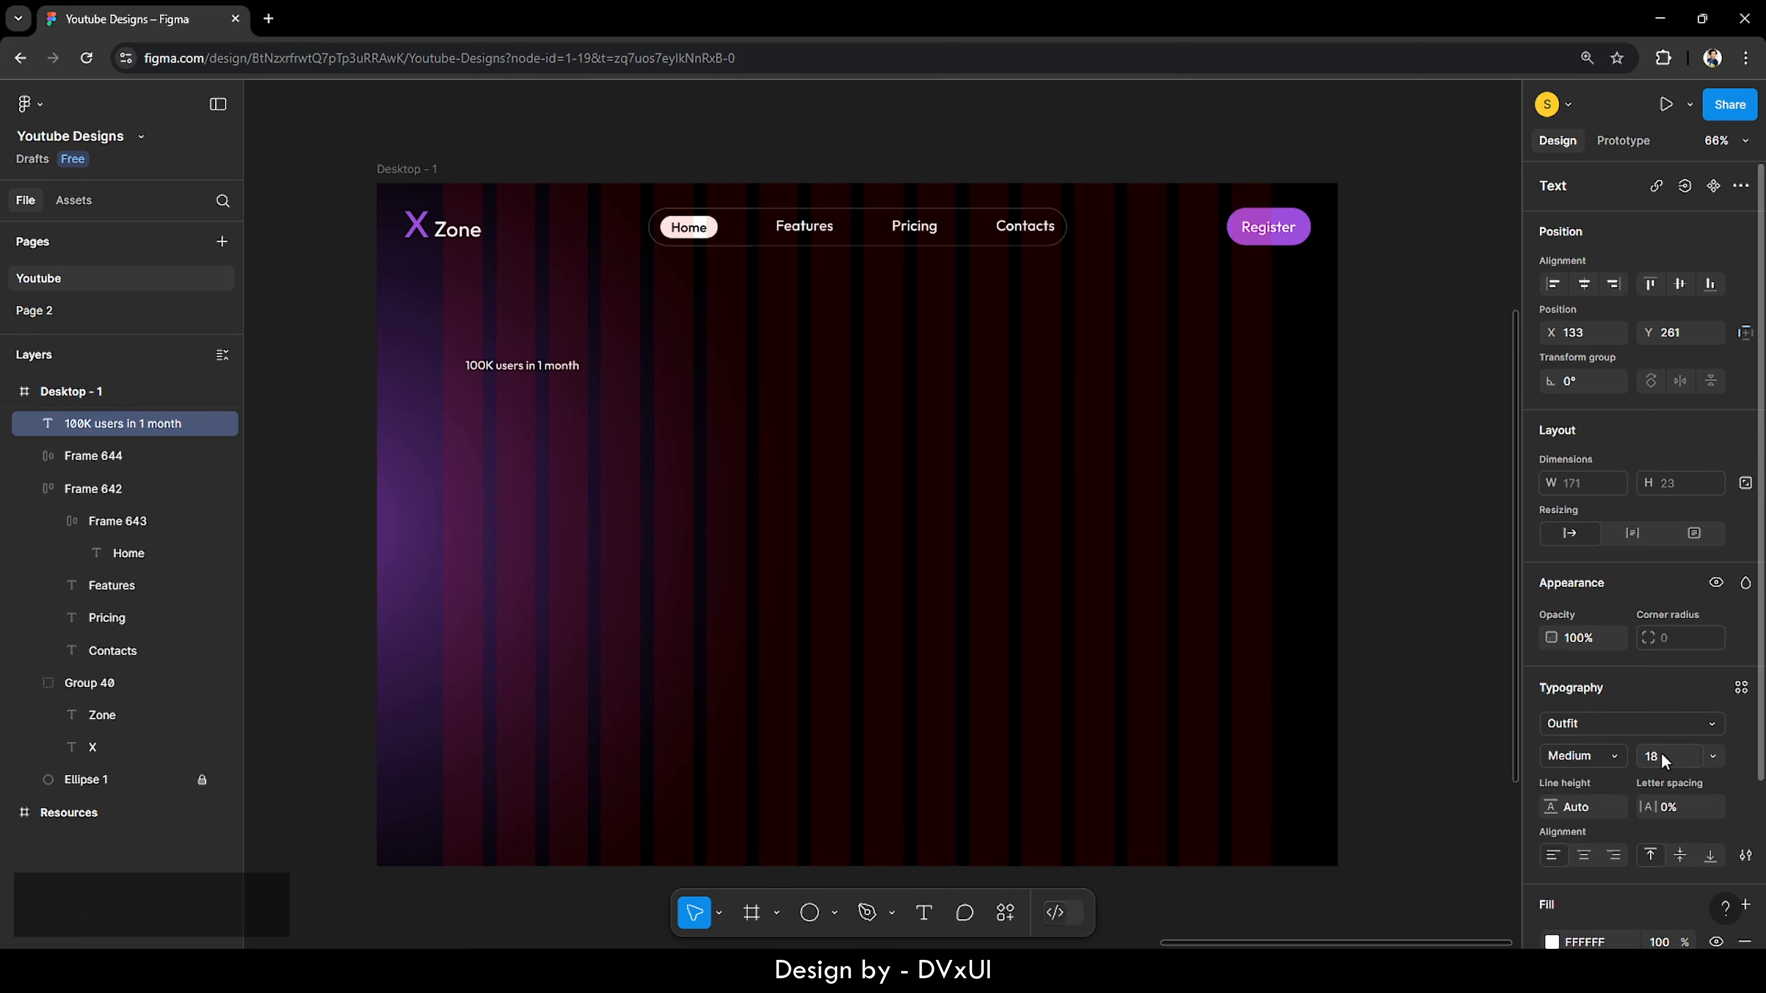
scroll(1636, 850, down, 3)
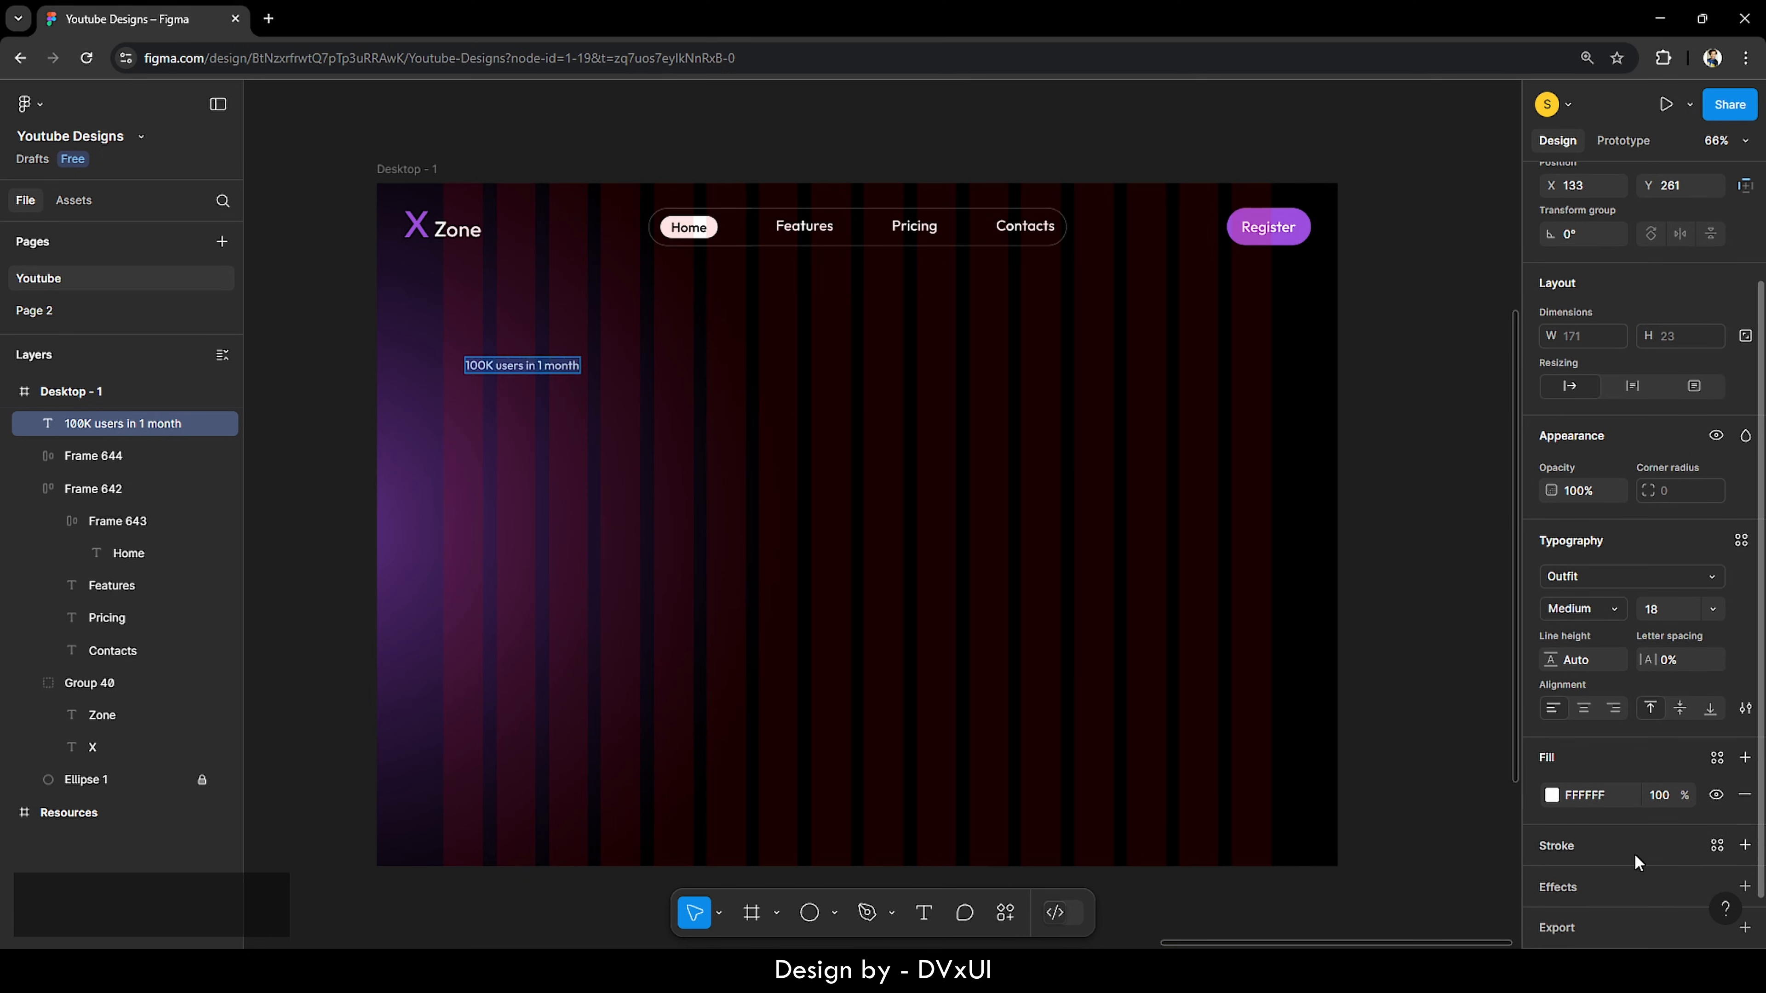
click(1658, 800)
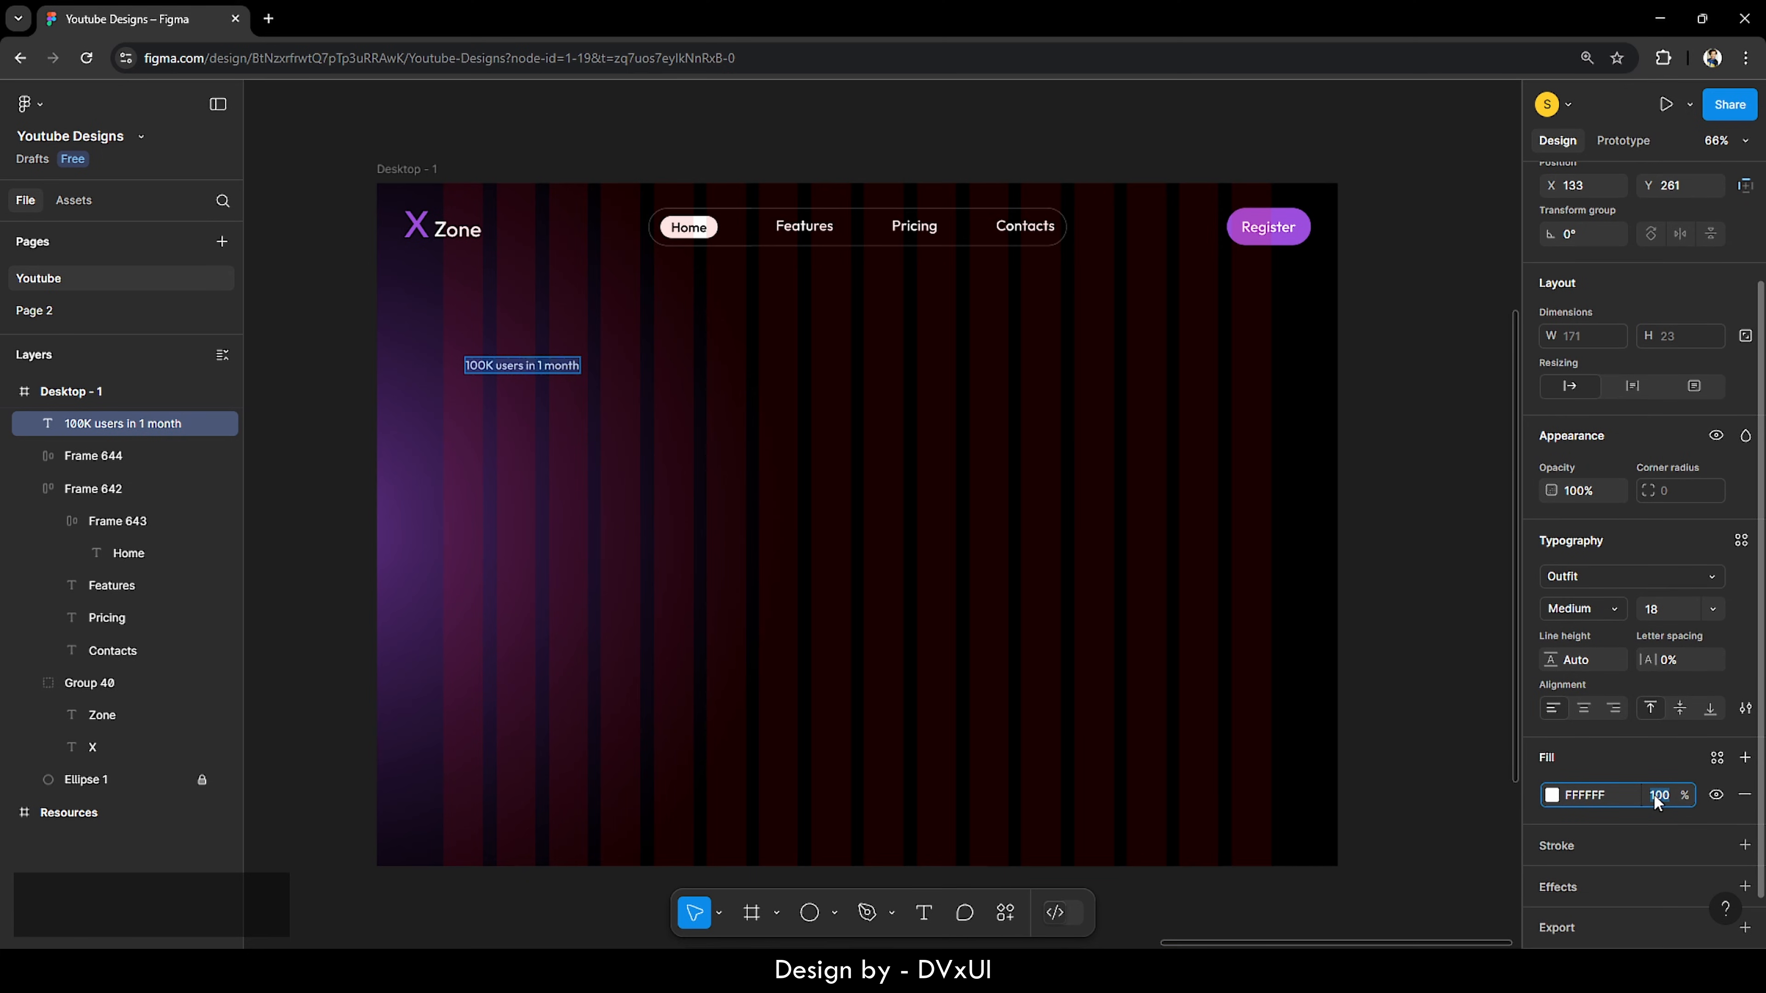
text(70)
key(Return)
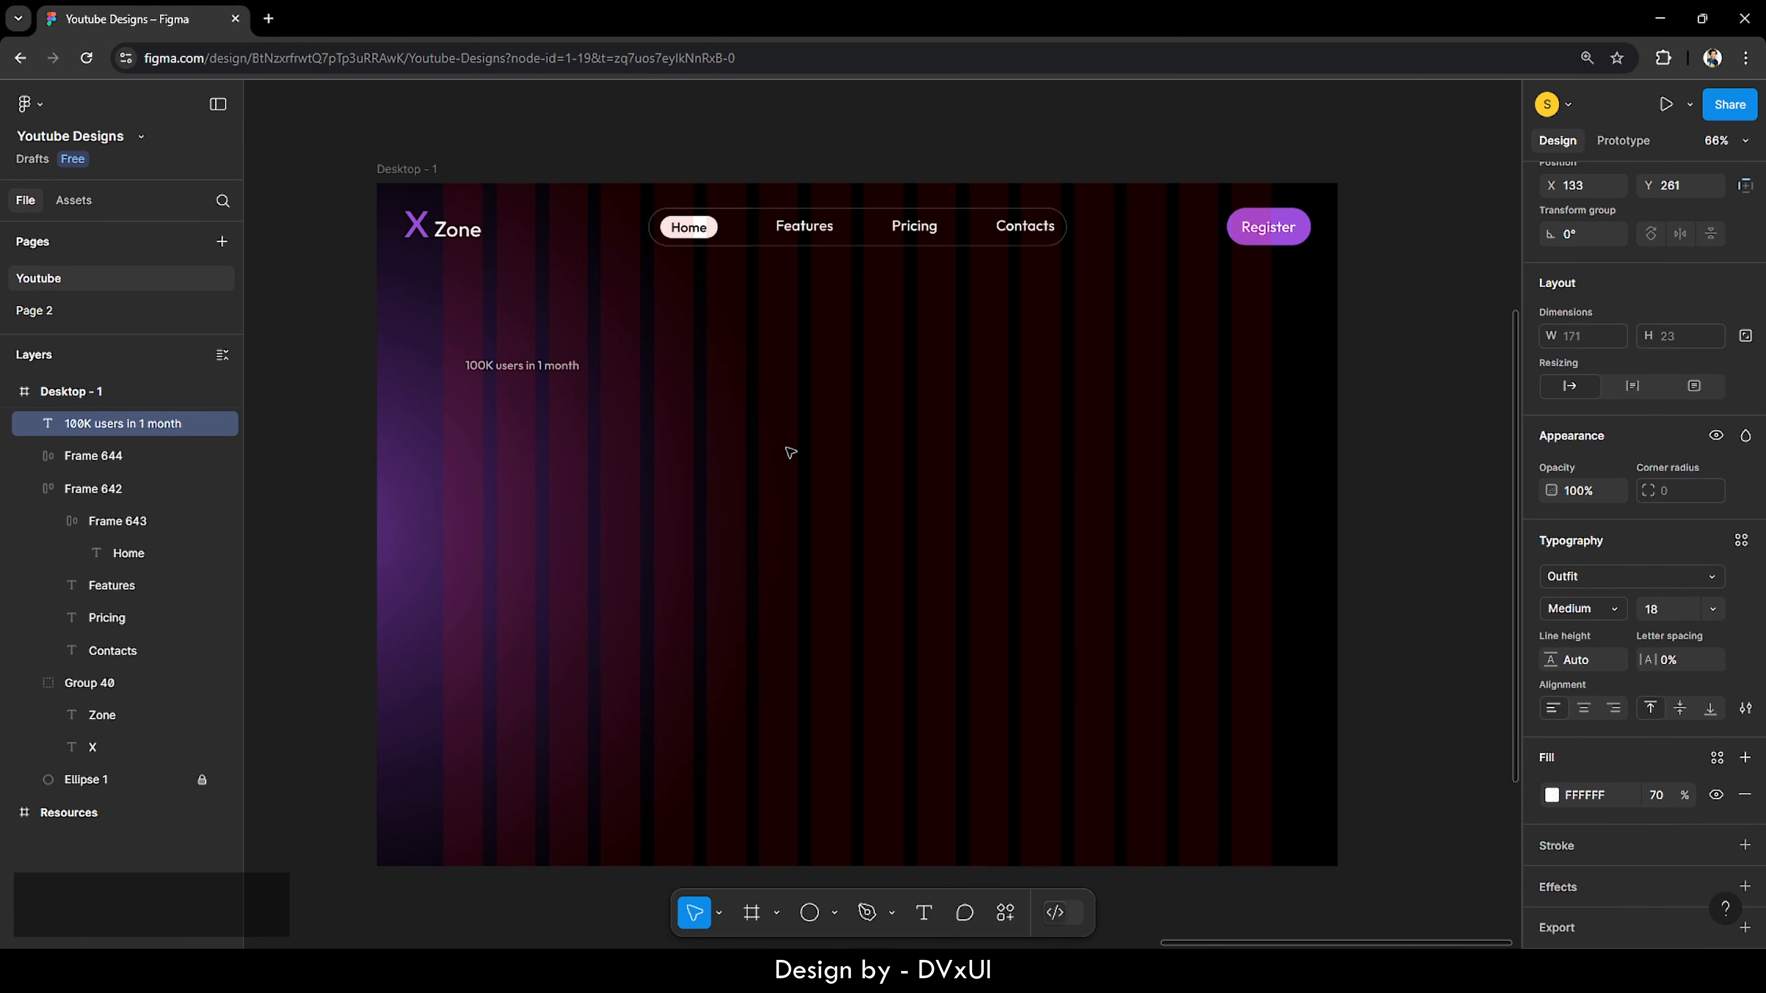
Step: Insert a partying face emoji and a space in front of "100K users in 1 month"
scroll(435, 339, up, 5)
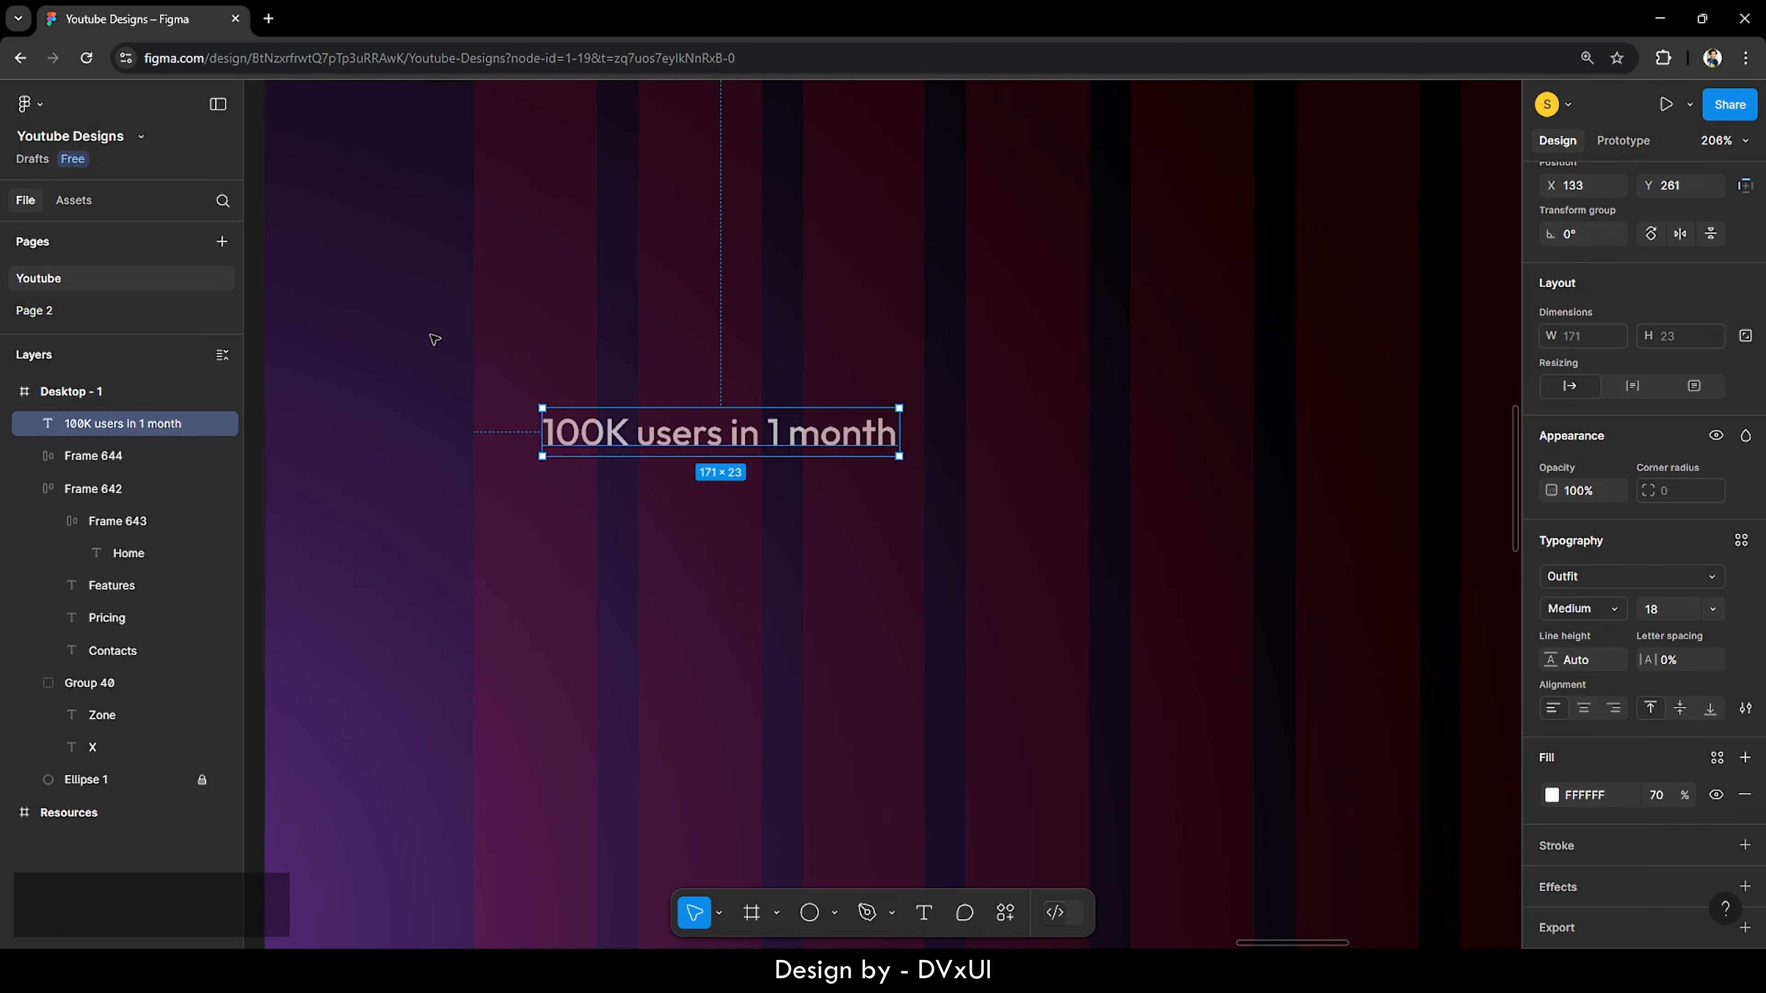
double_click(592, 432)
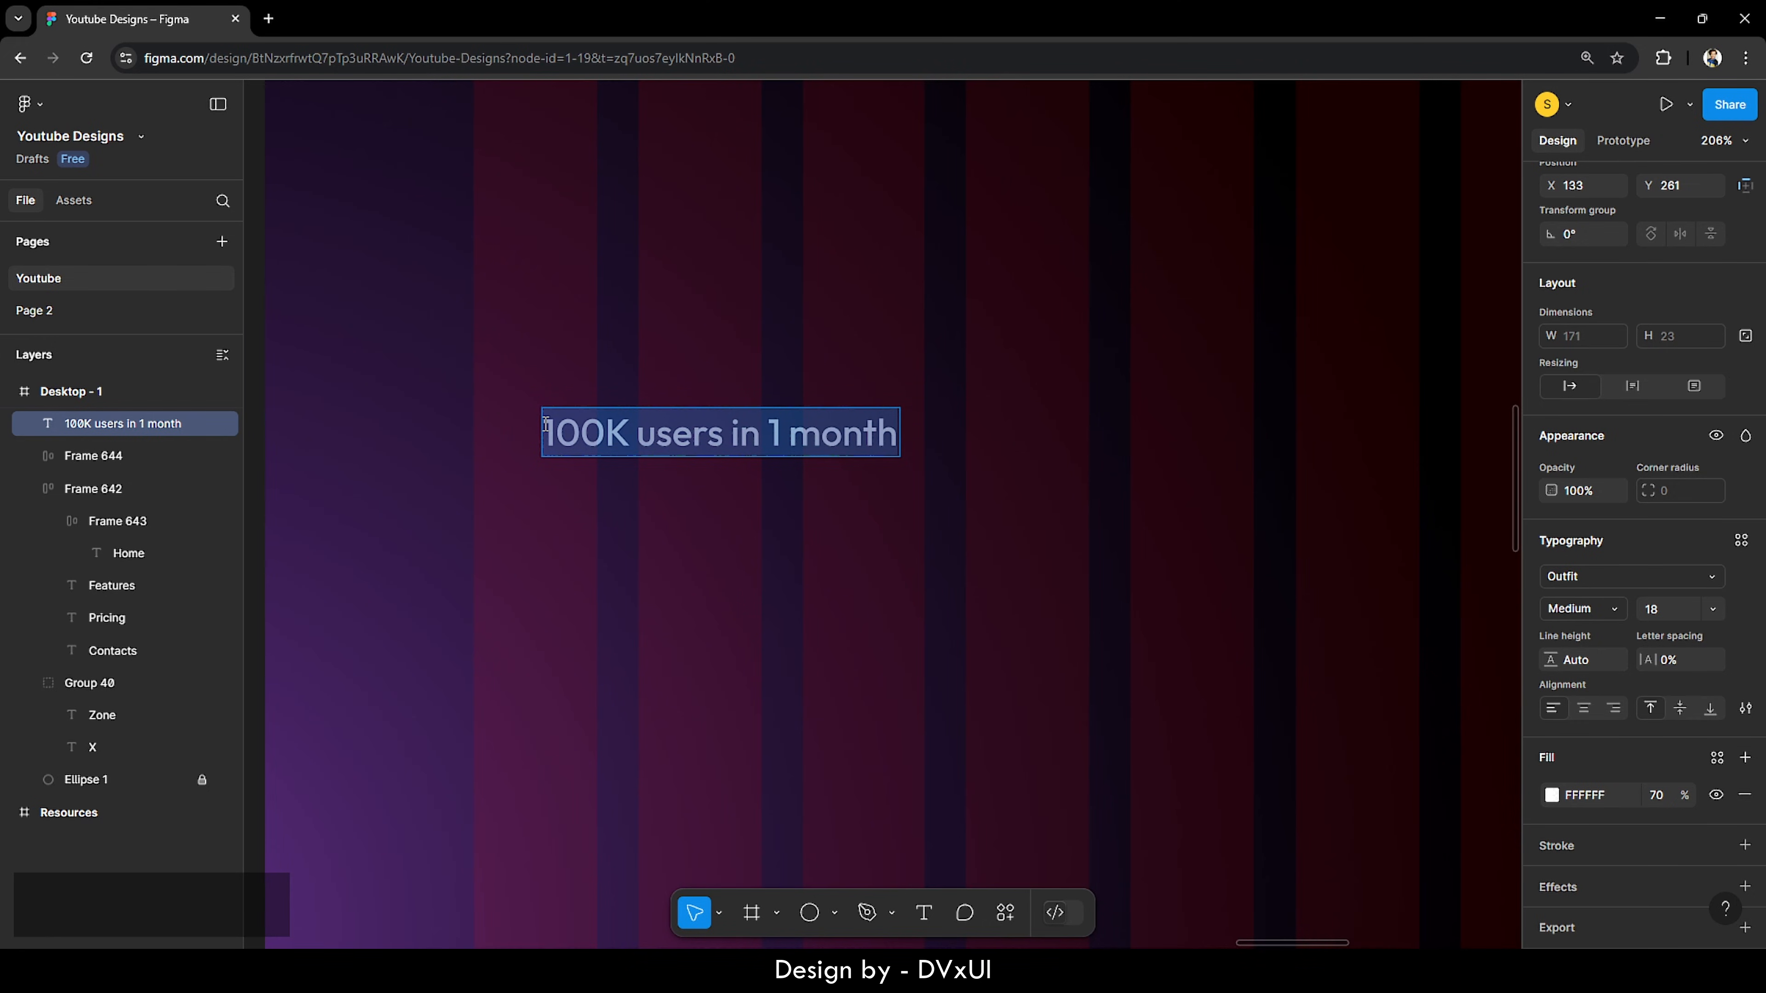
click(546, 425)
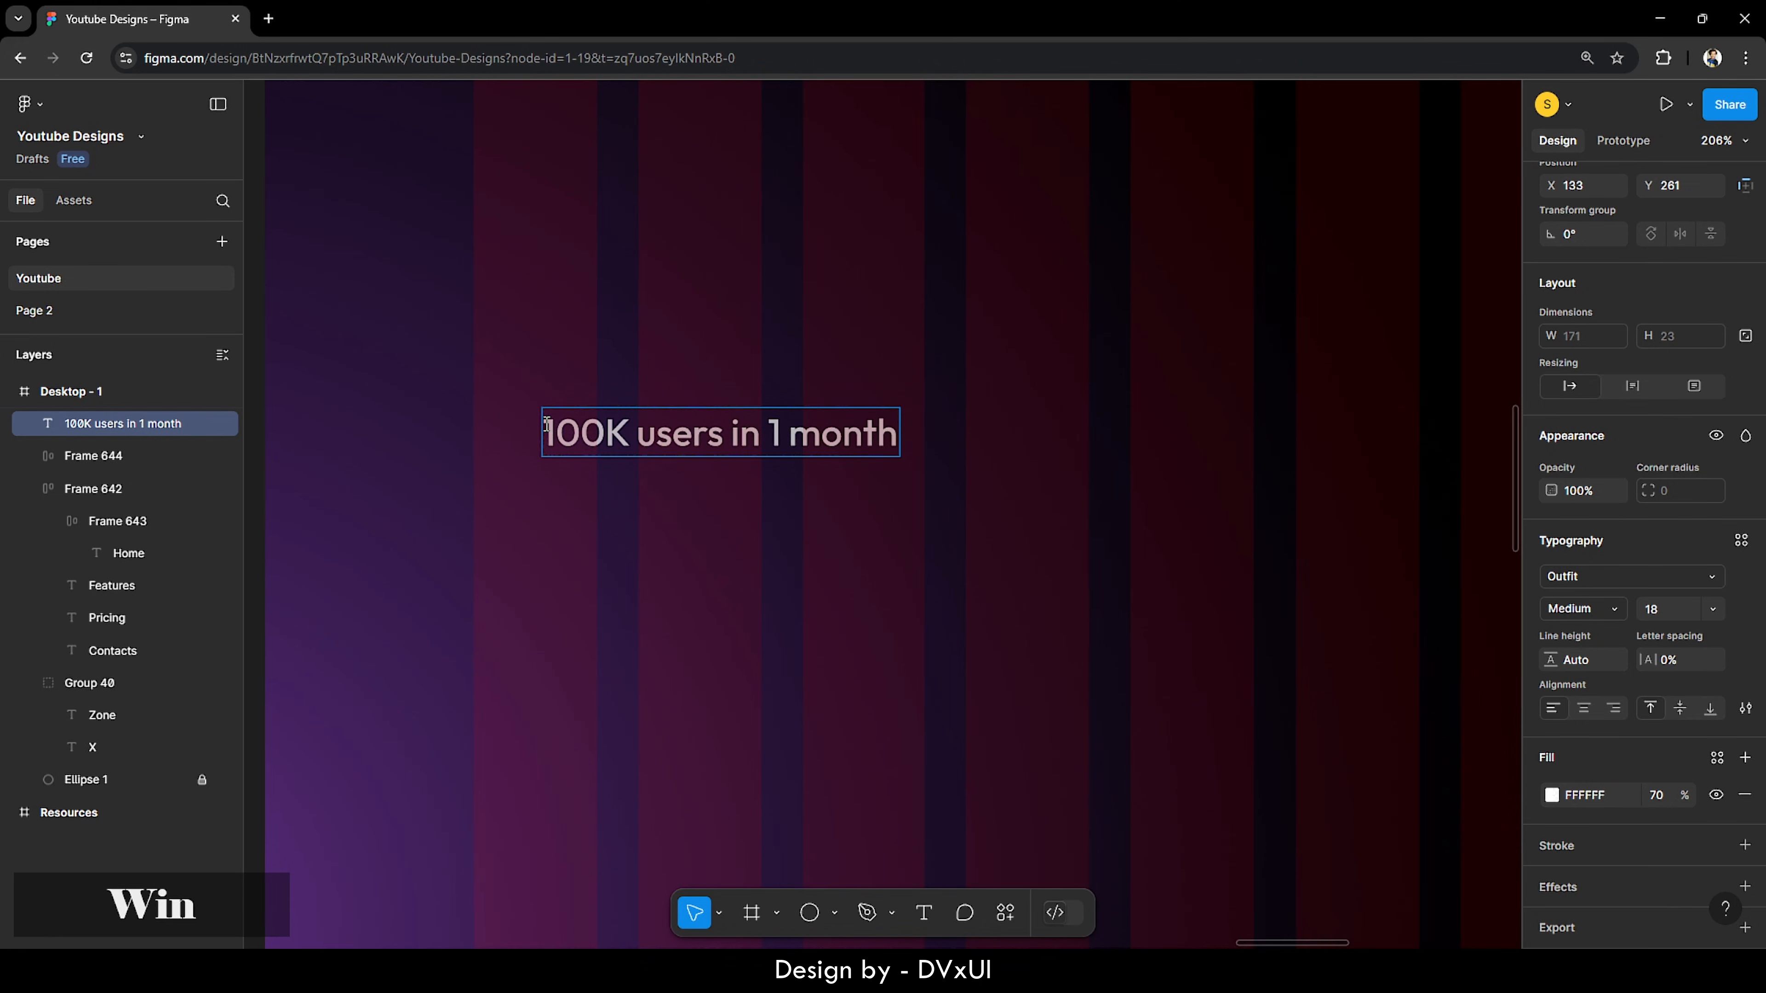
key(super+period)
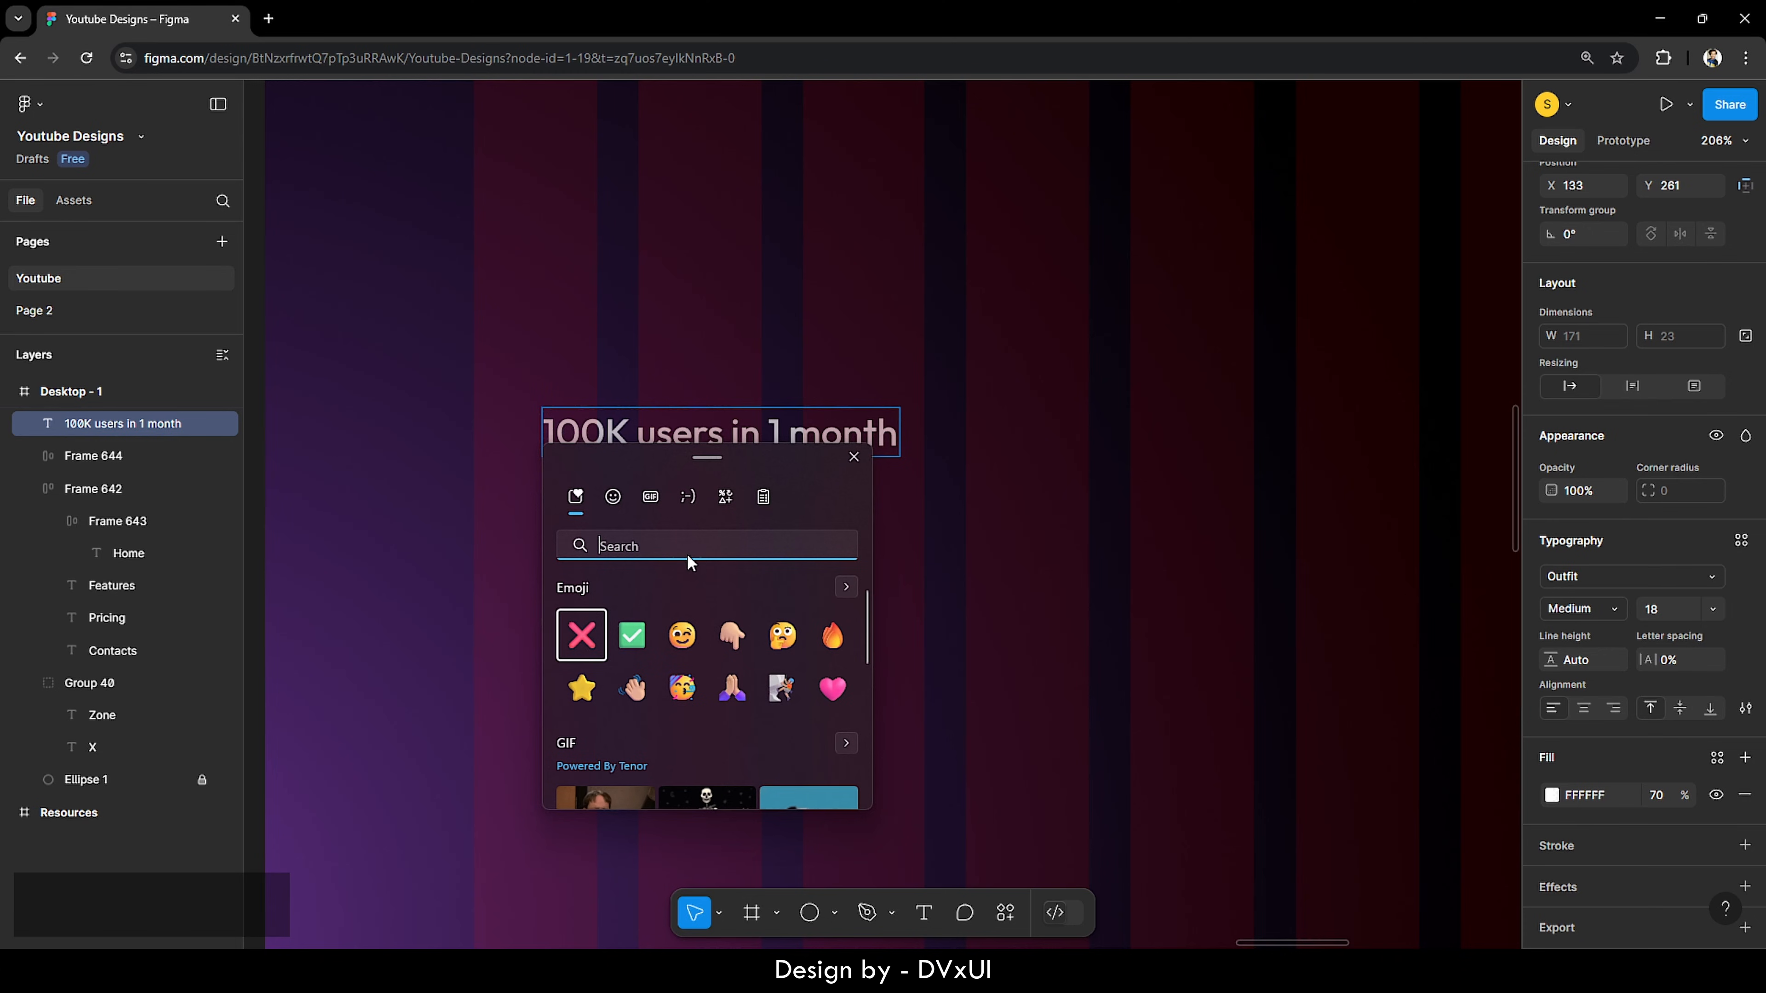
click(682, 691)
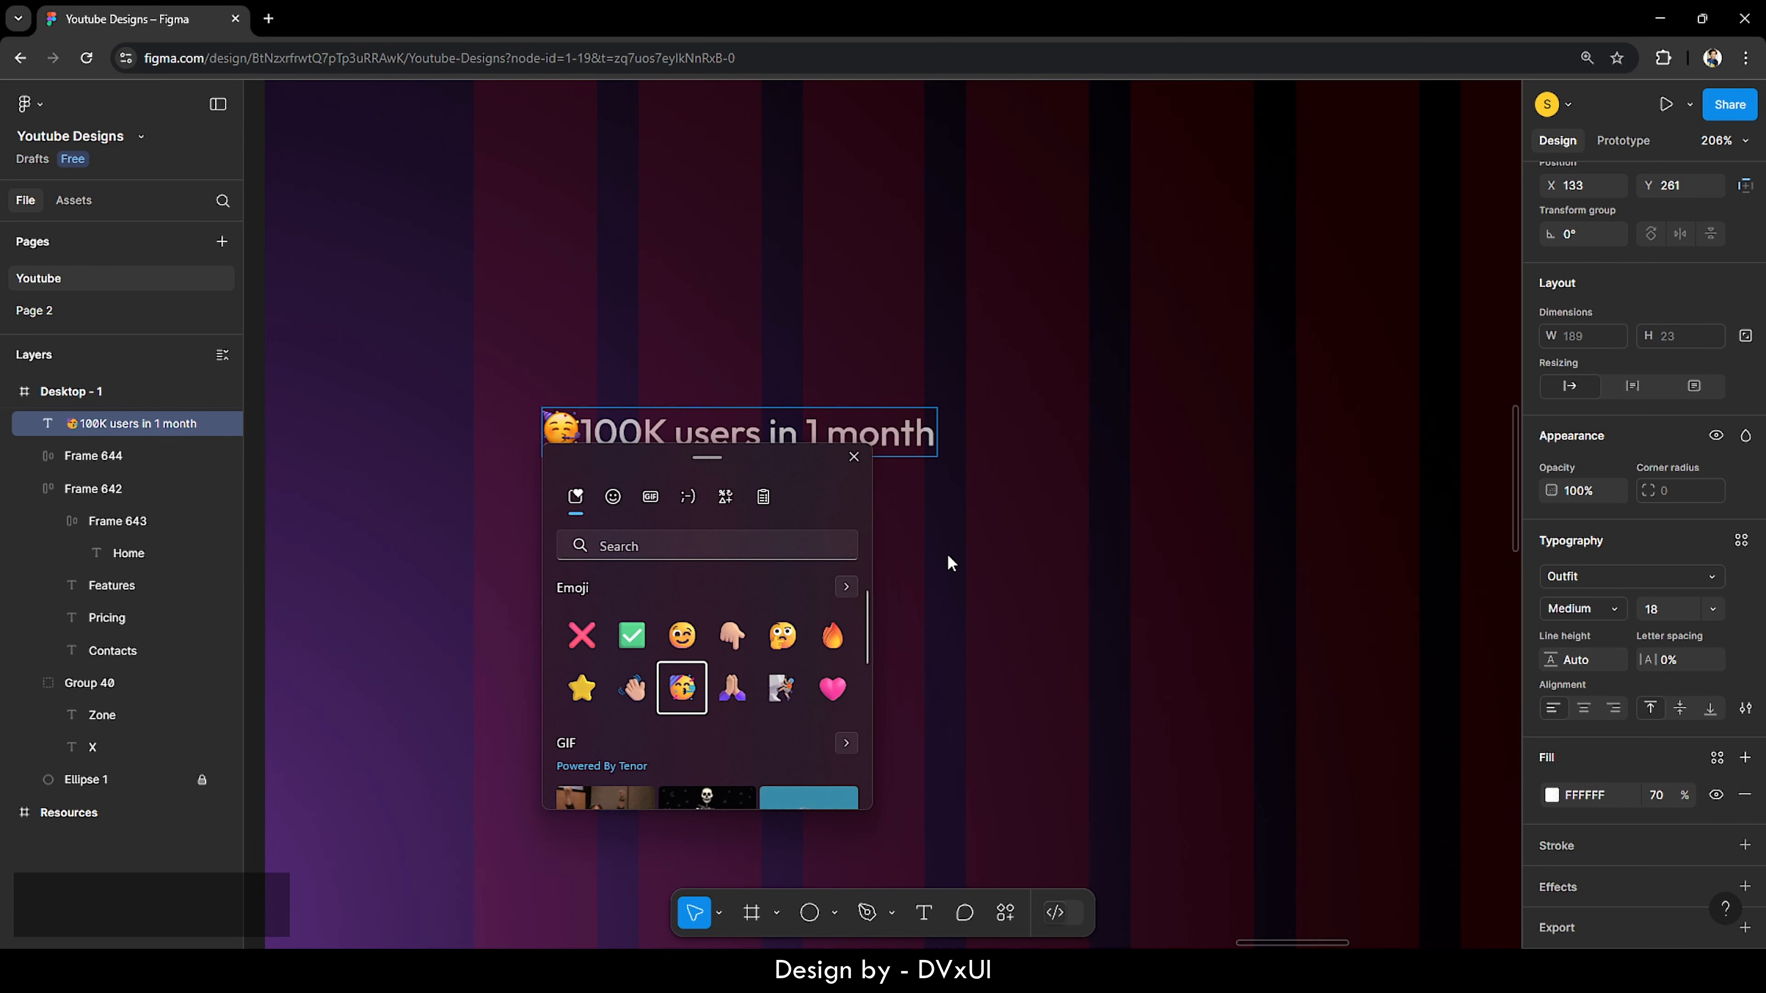
key(Escape)
key(Escape)
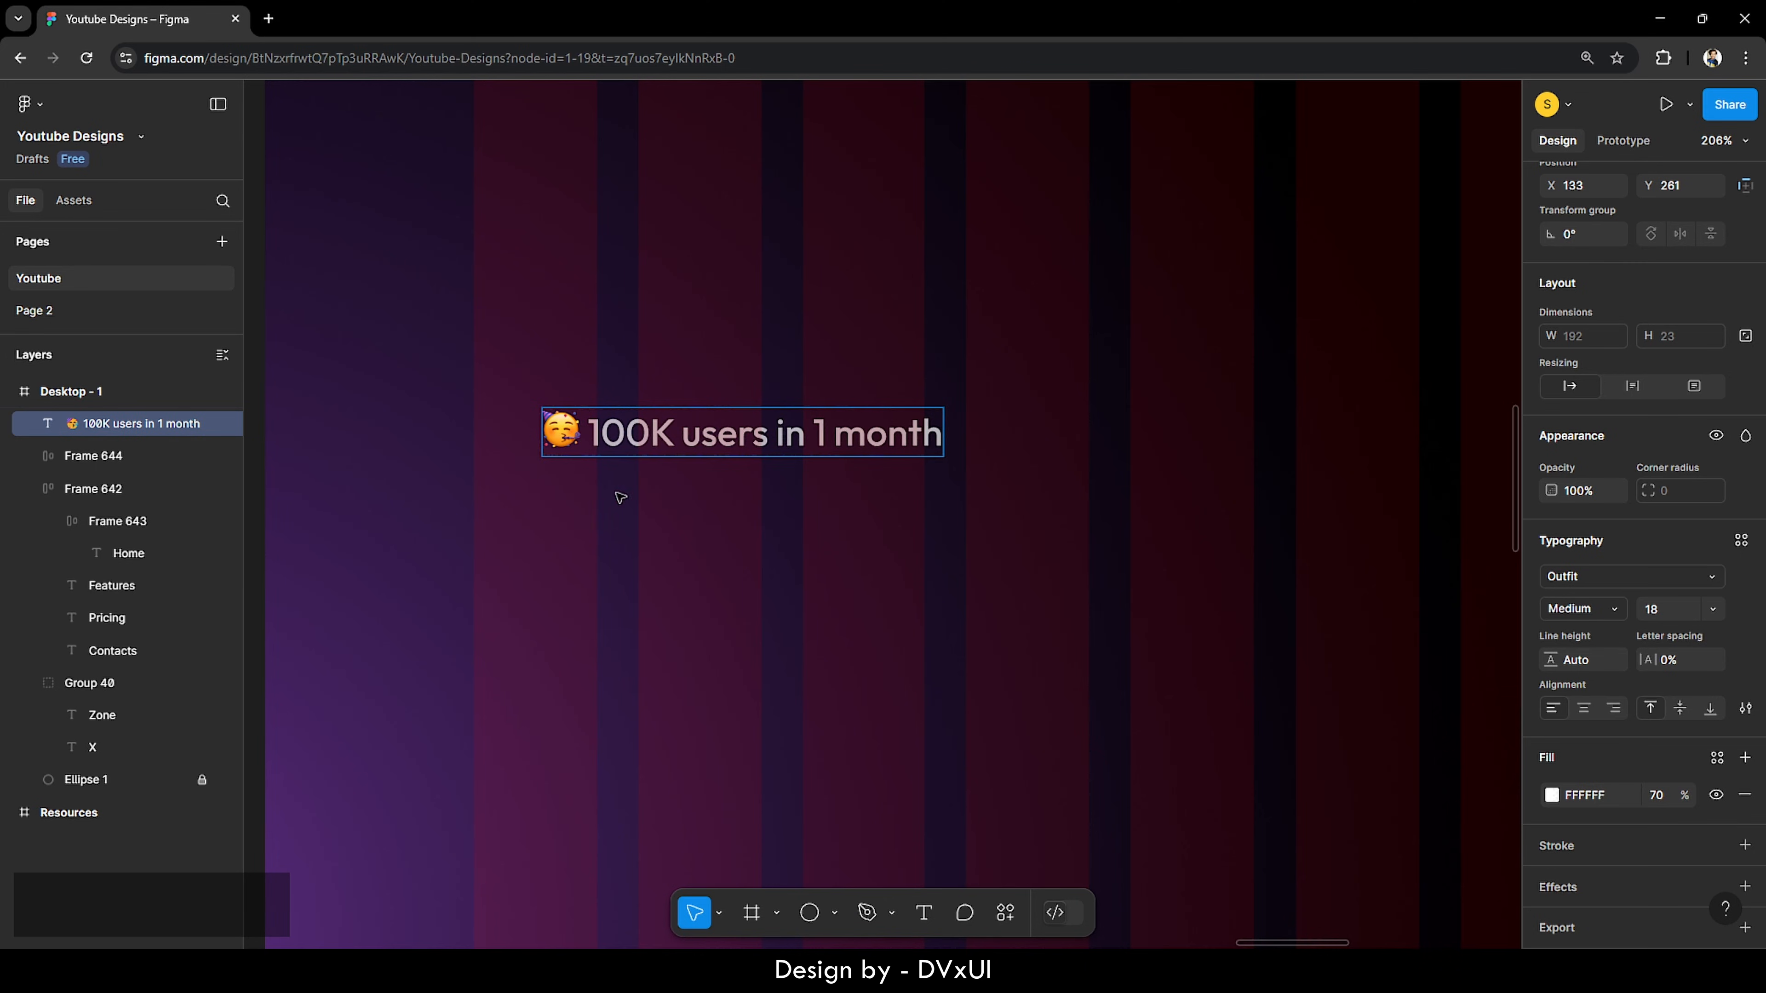
Step: Wrap the "100K users in 1 month" text in an auto layout frame with horizontal padding 12 and vertical padding 8
right_click(692, 441)
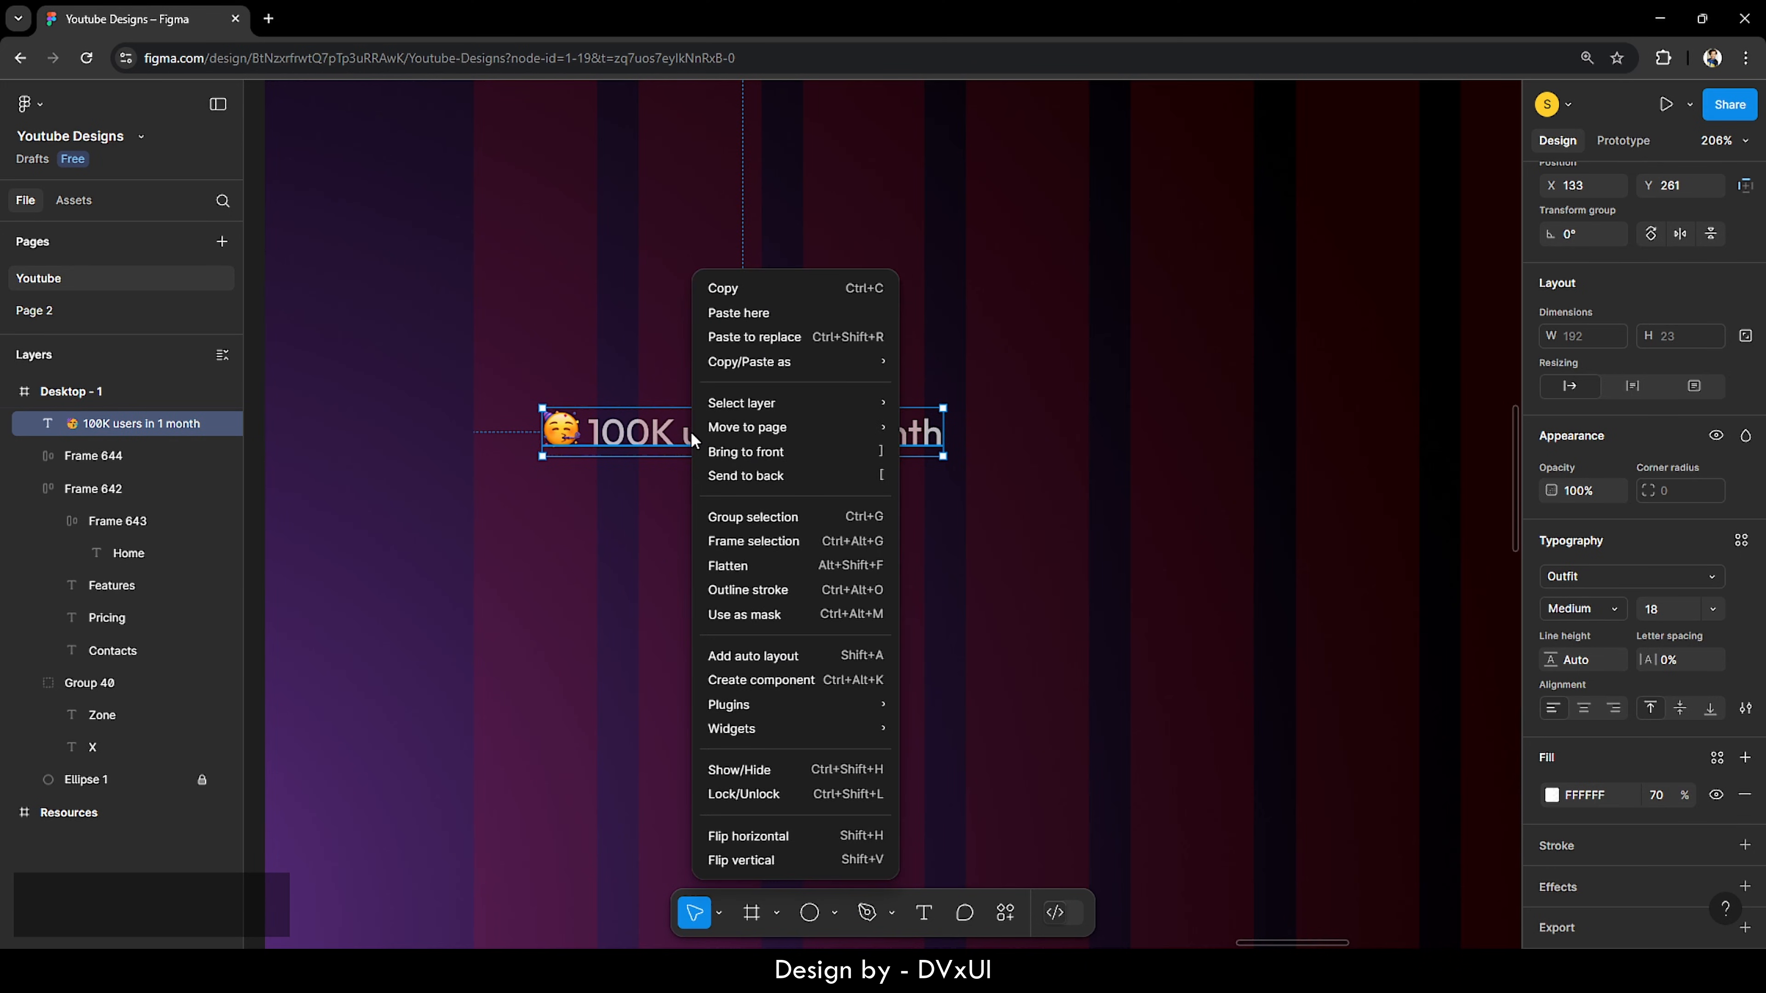
click(720, 657)
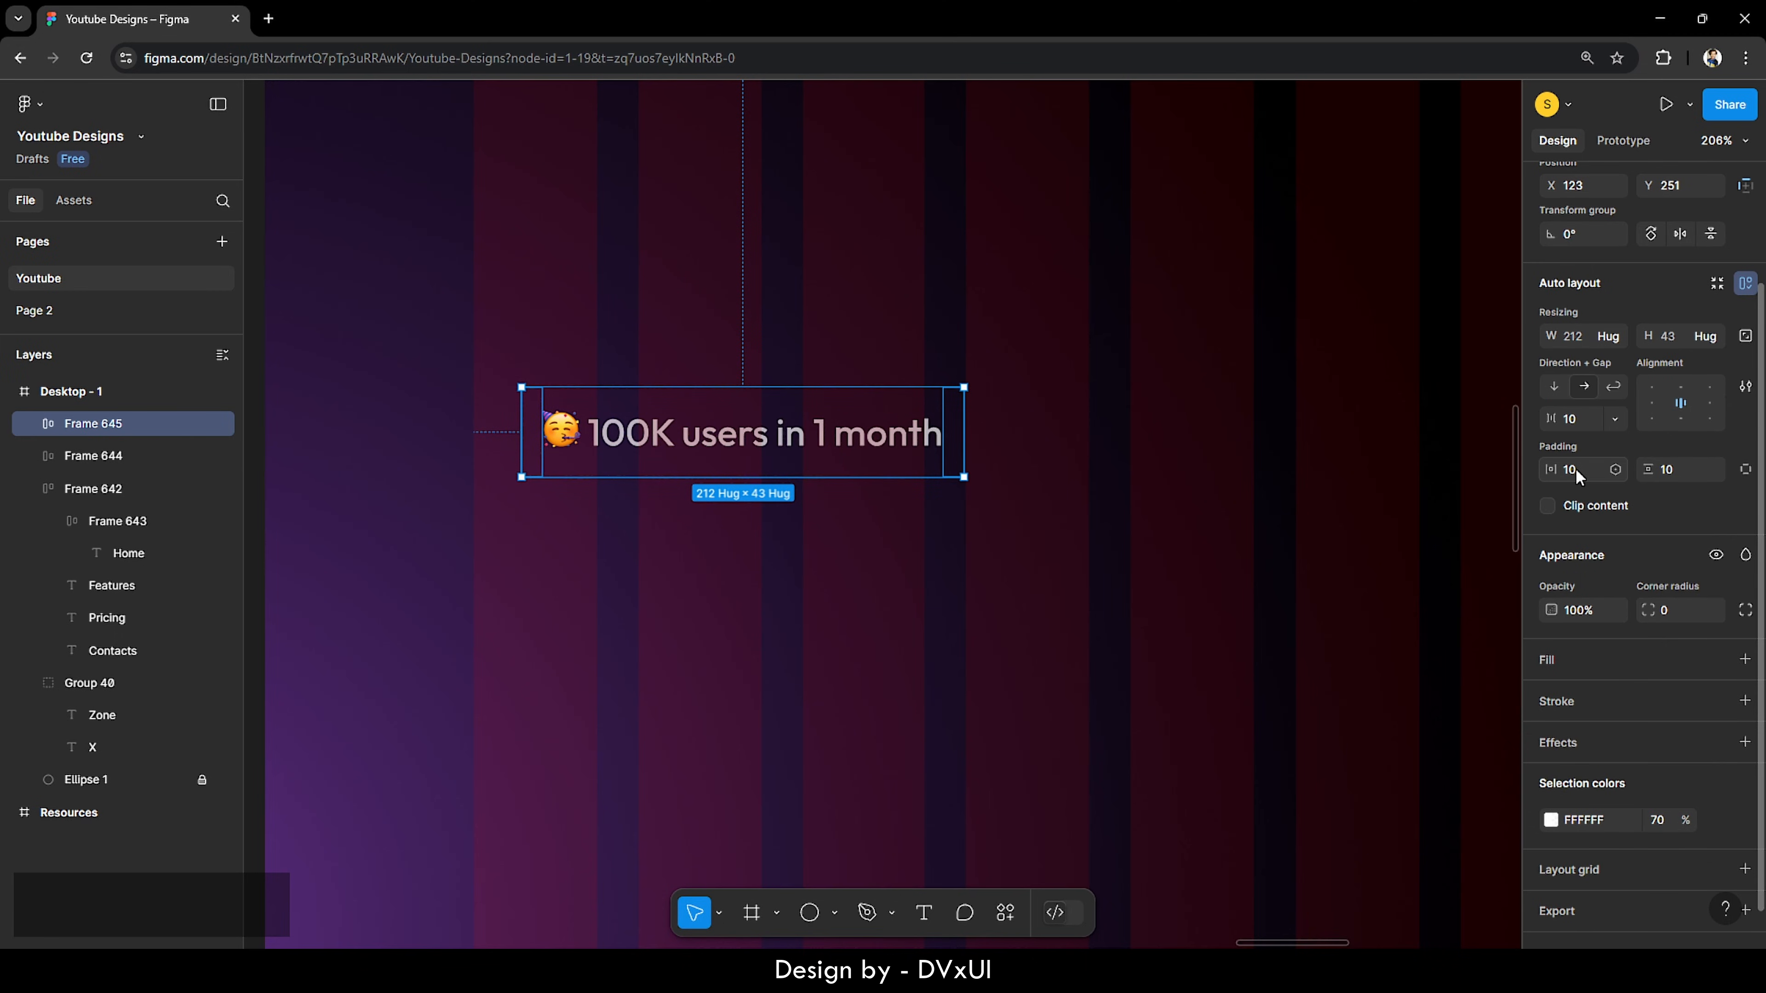
text(12)
key(Return)
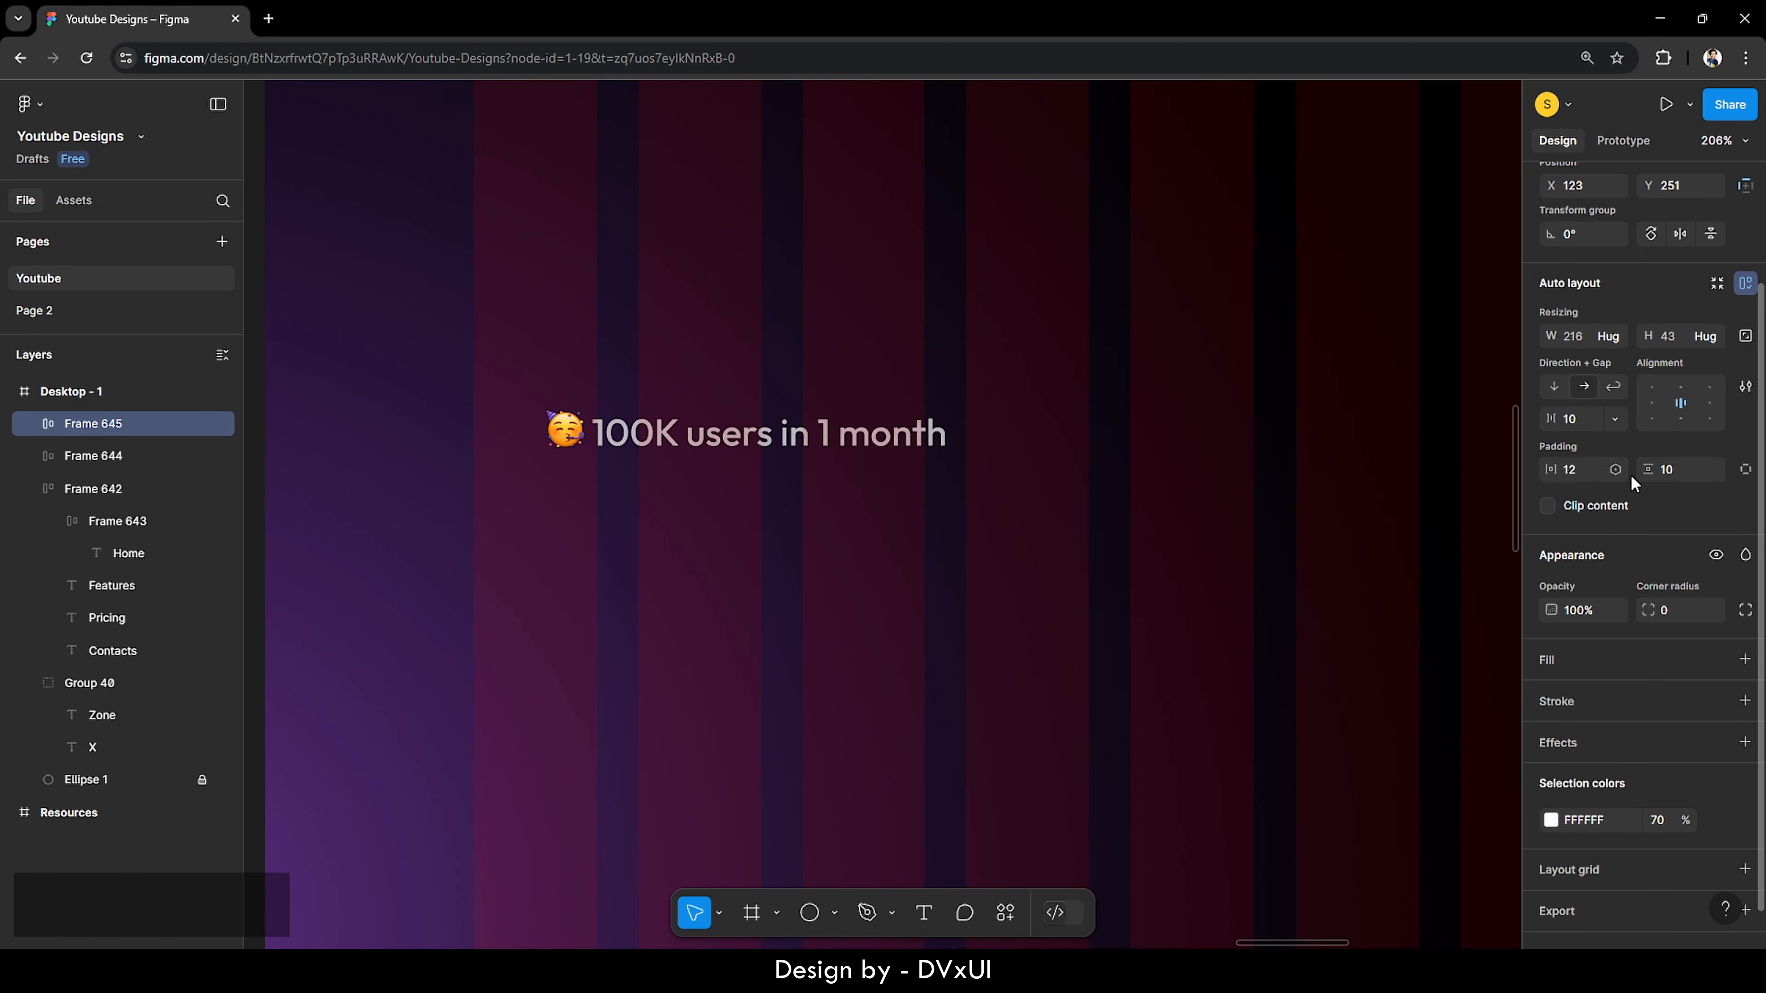
click(1675, 469)
text(8)
key(Return)
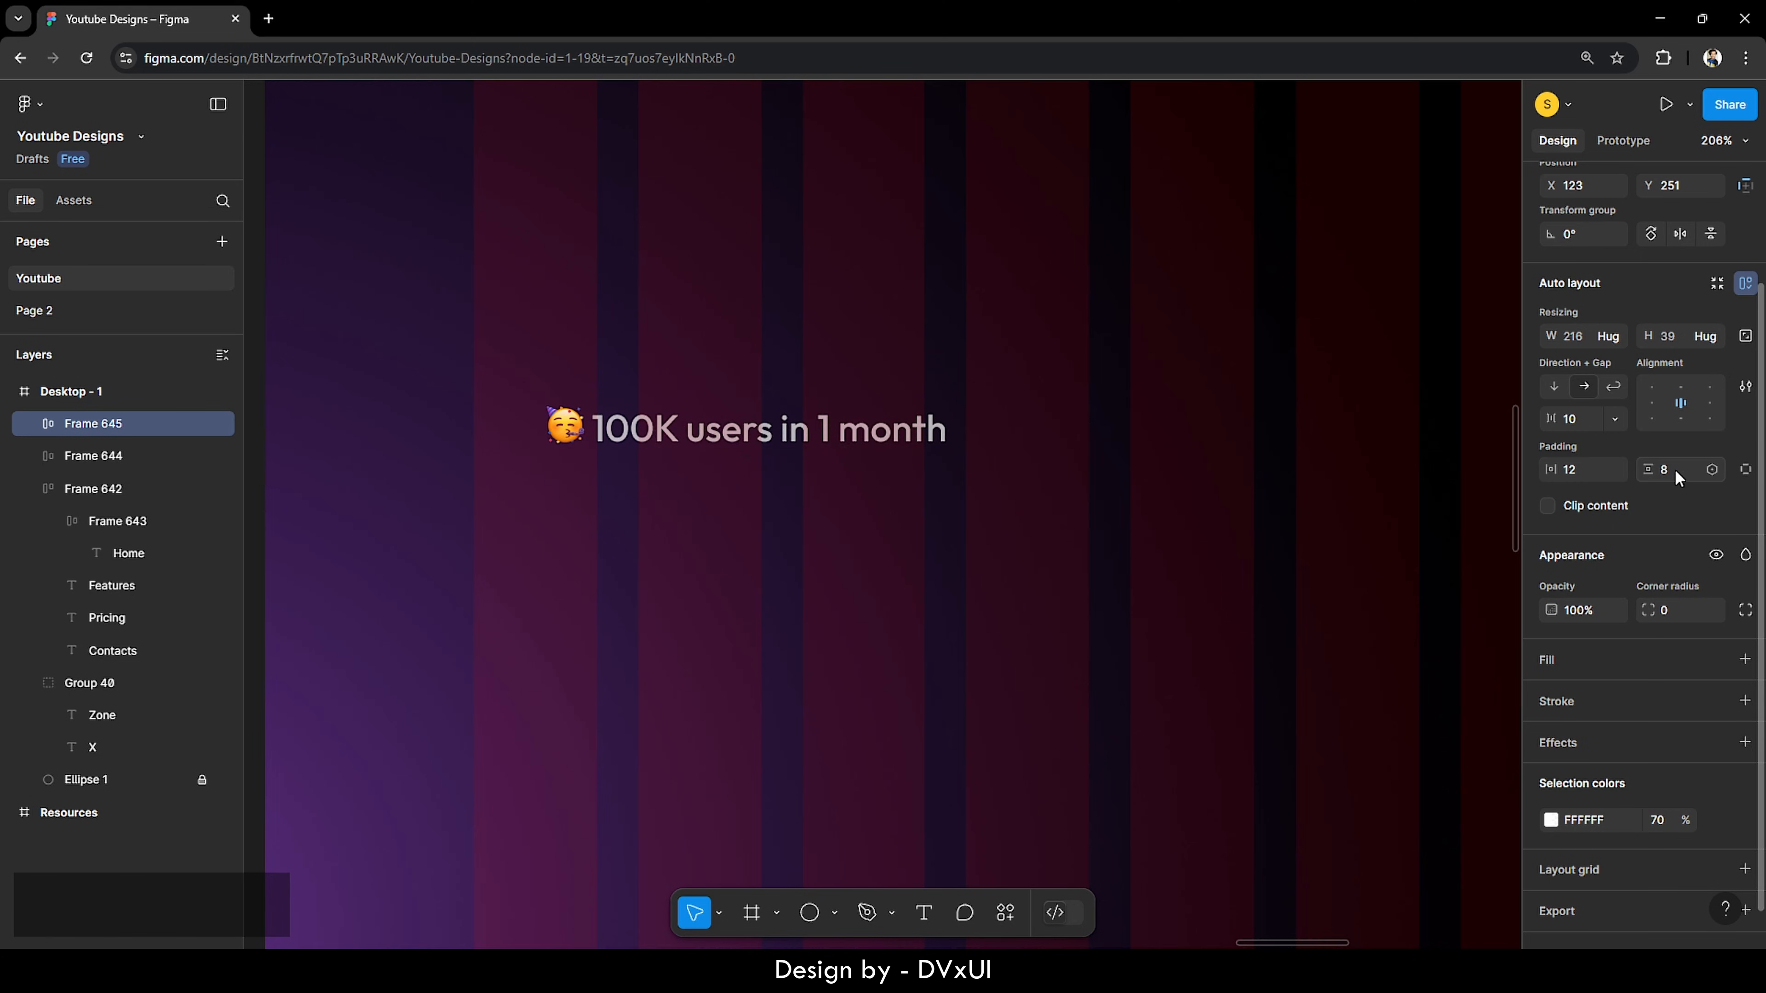
Step: Give the user-count badge frame an FFFFFF stroke at 30% opacity
click(1561, 705)
click(1600, 740)
text(FFFFFF)
key(Return)
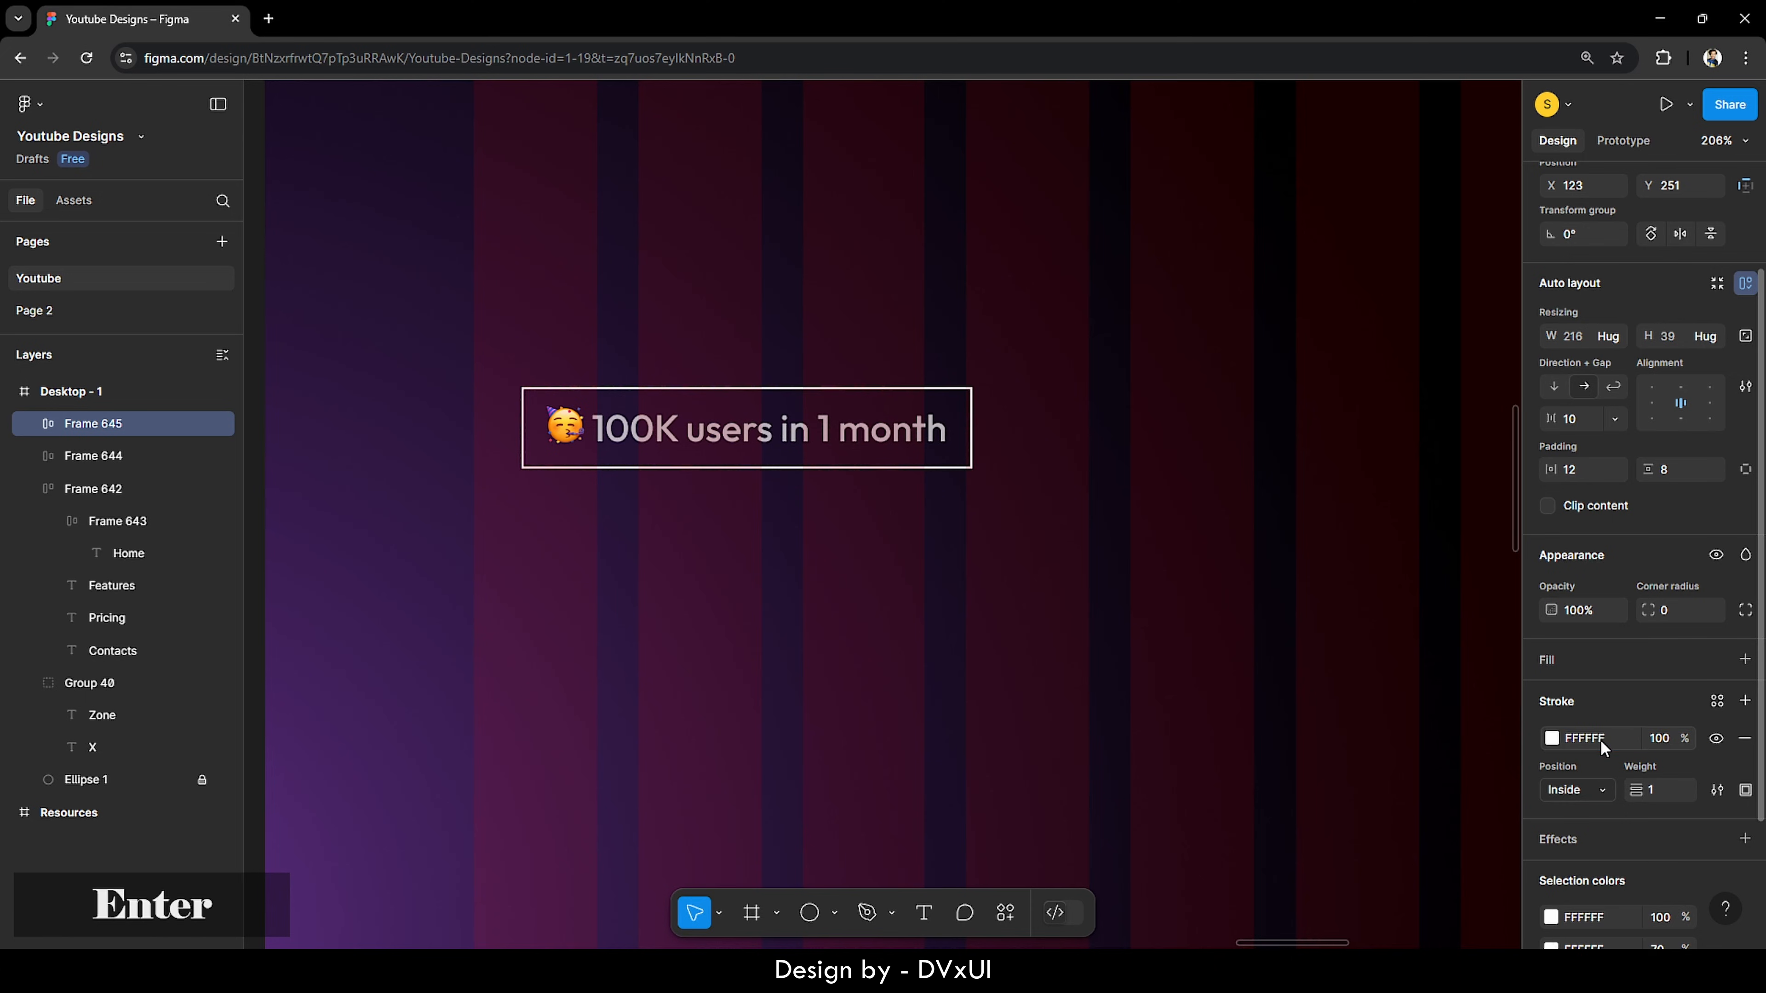
click(1674, 739)
text(3)
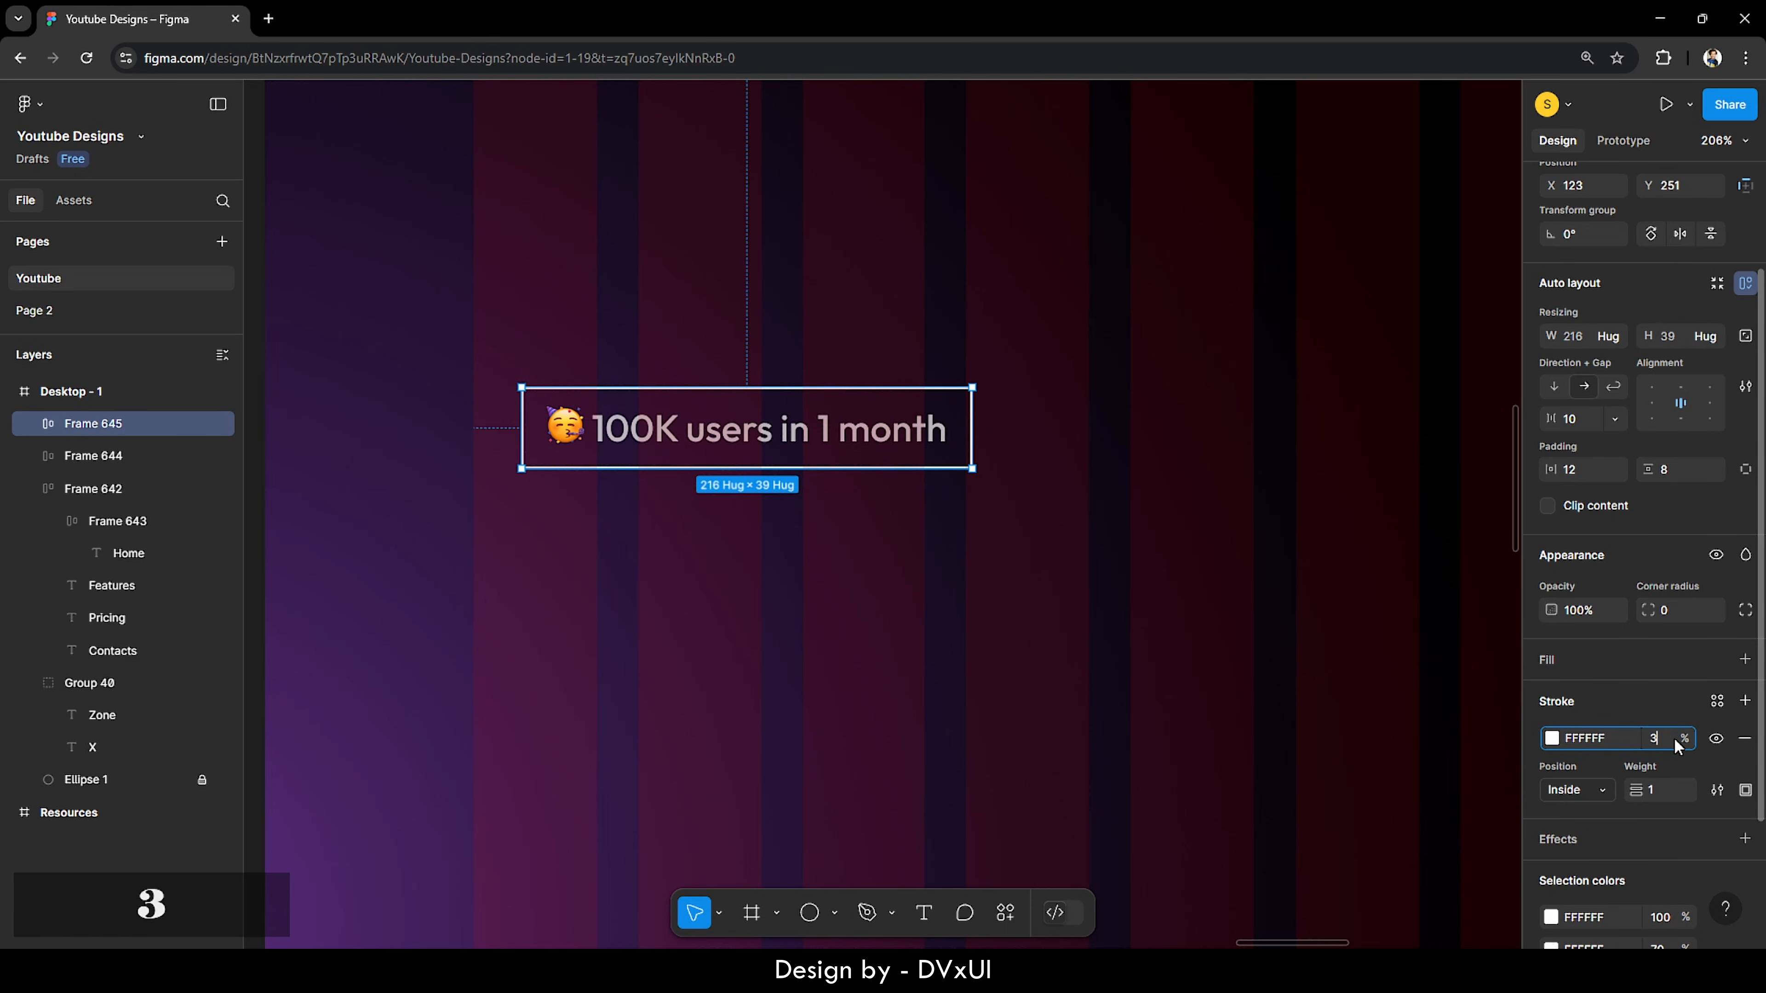
text(0)
key(Return)
Step: Round the user-count badge into a pill with a corner radius of 30
click(1676, 608)
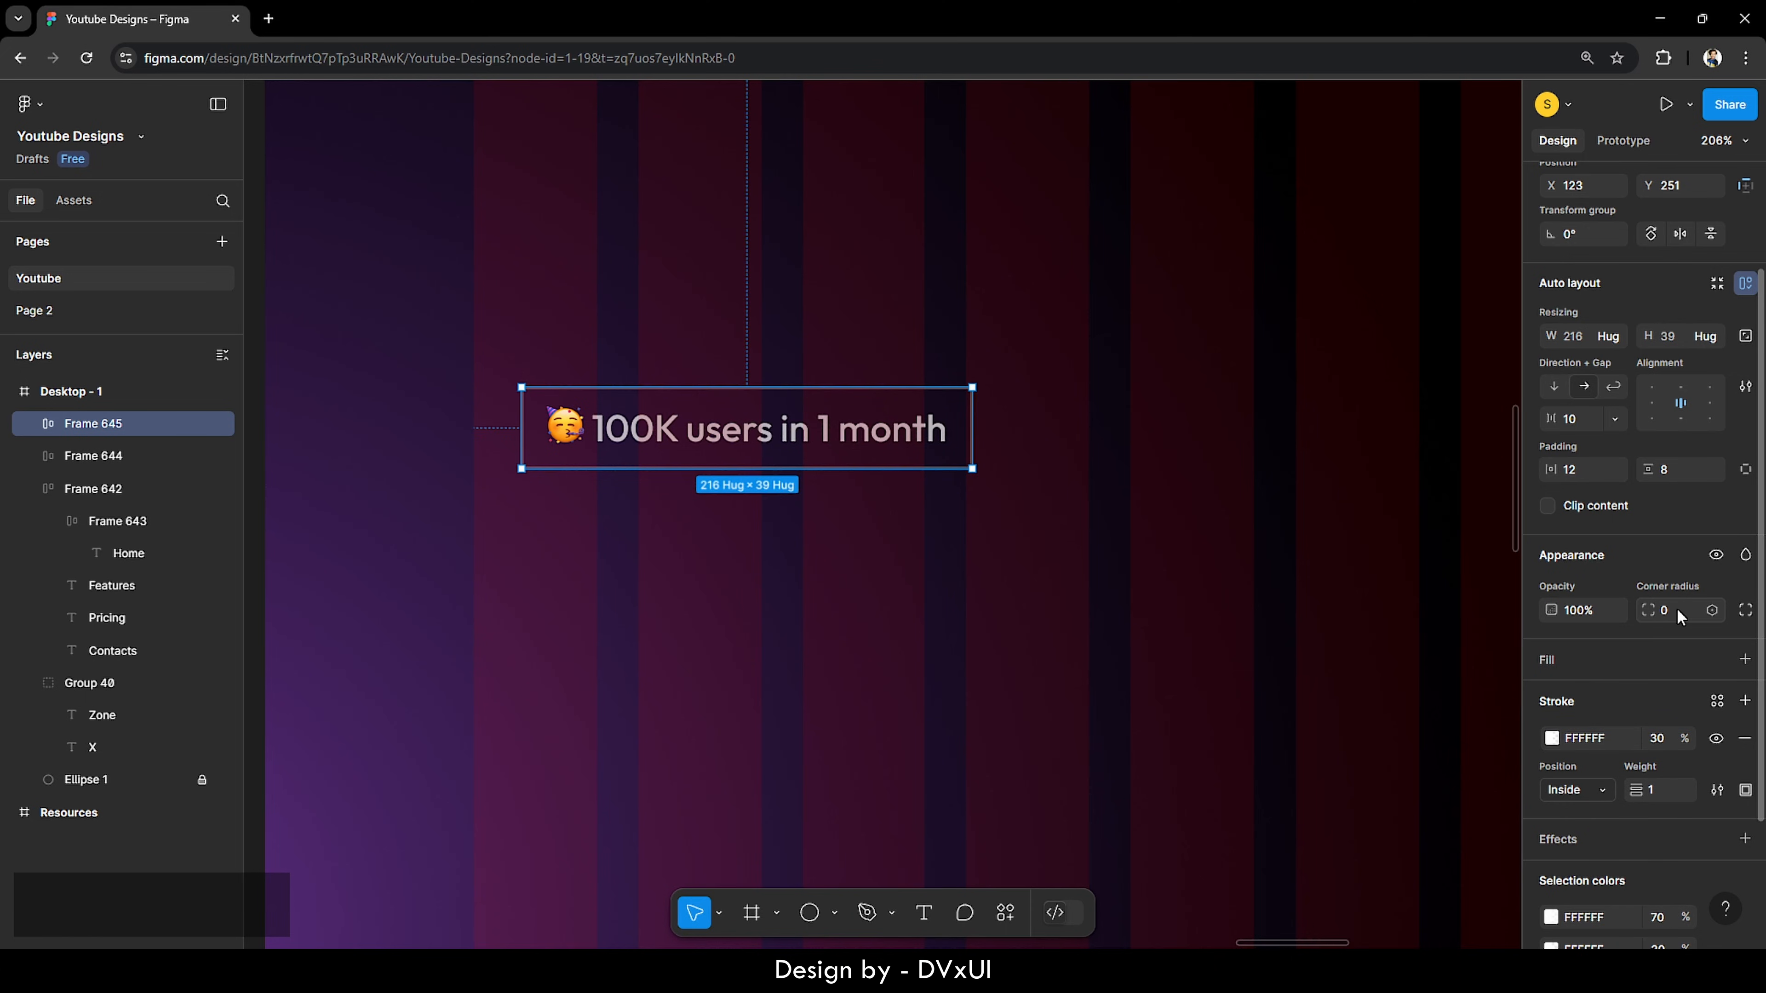
key(shift+Up)
key(shift+Up)
key(shift+Up)
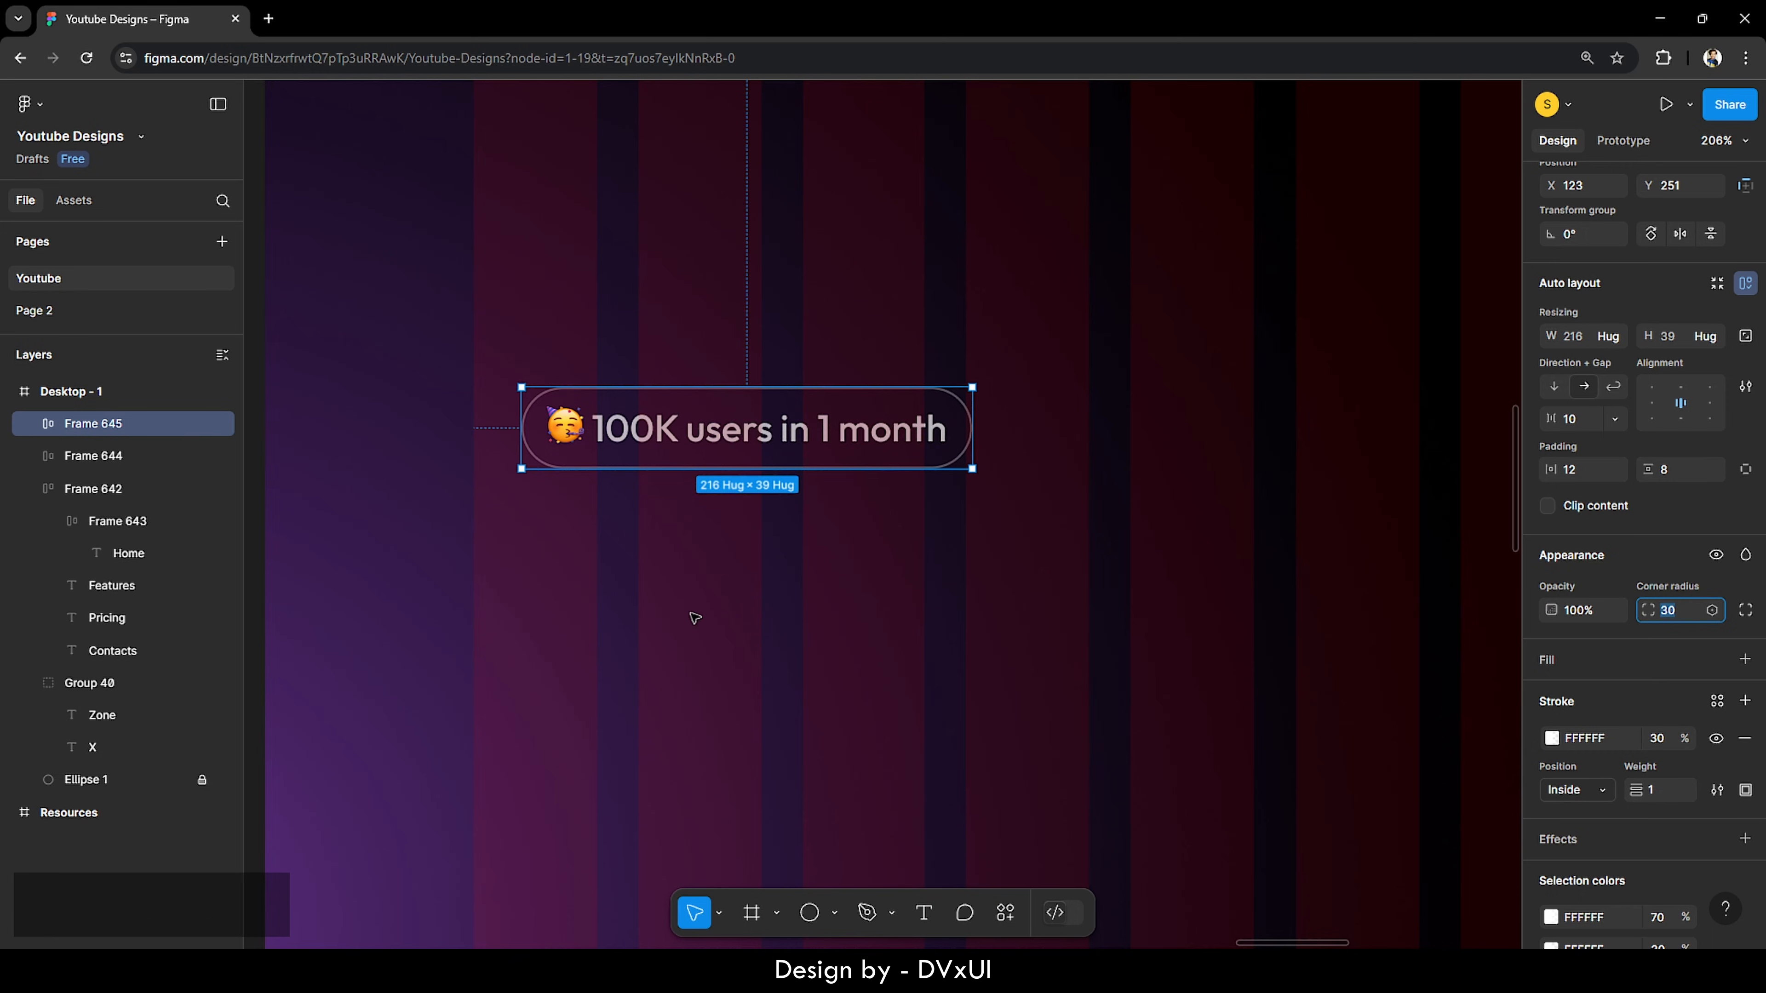
Step: Move the user-count badge so its left edge lines up with the first layout grid column
scroll(690, 615, down, 5)
scroll(693, 617, right, 3)
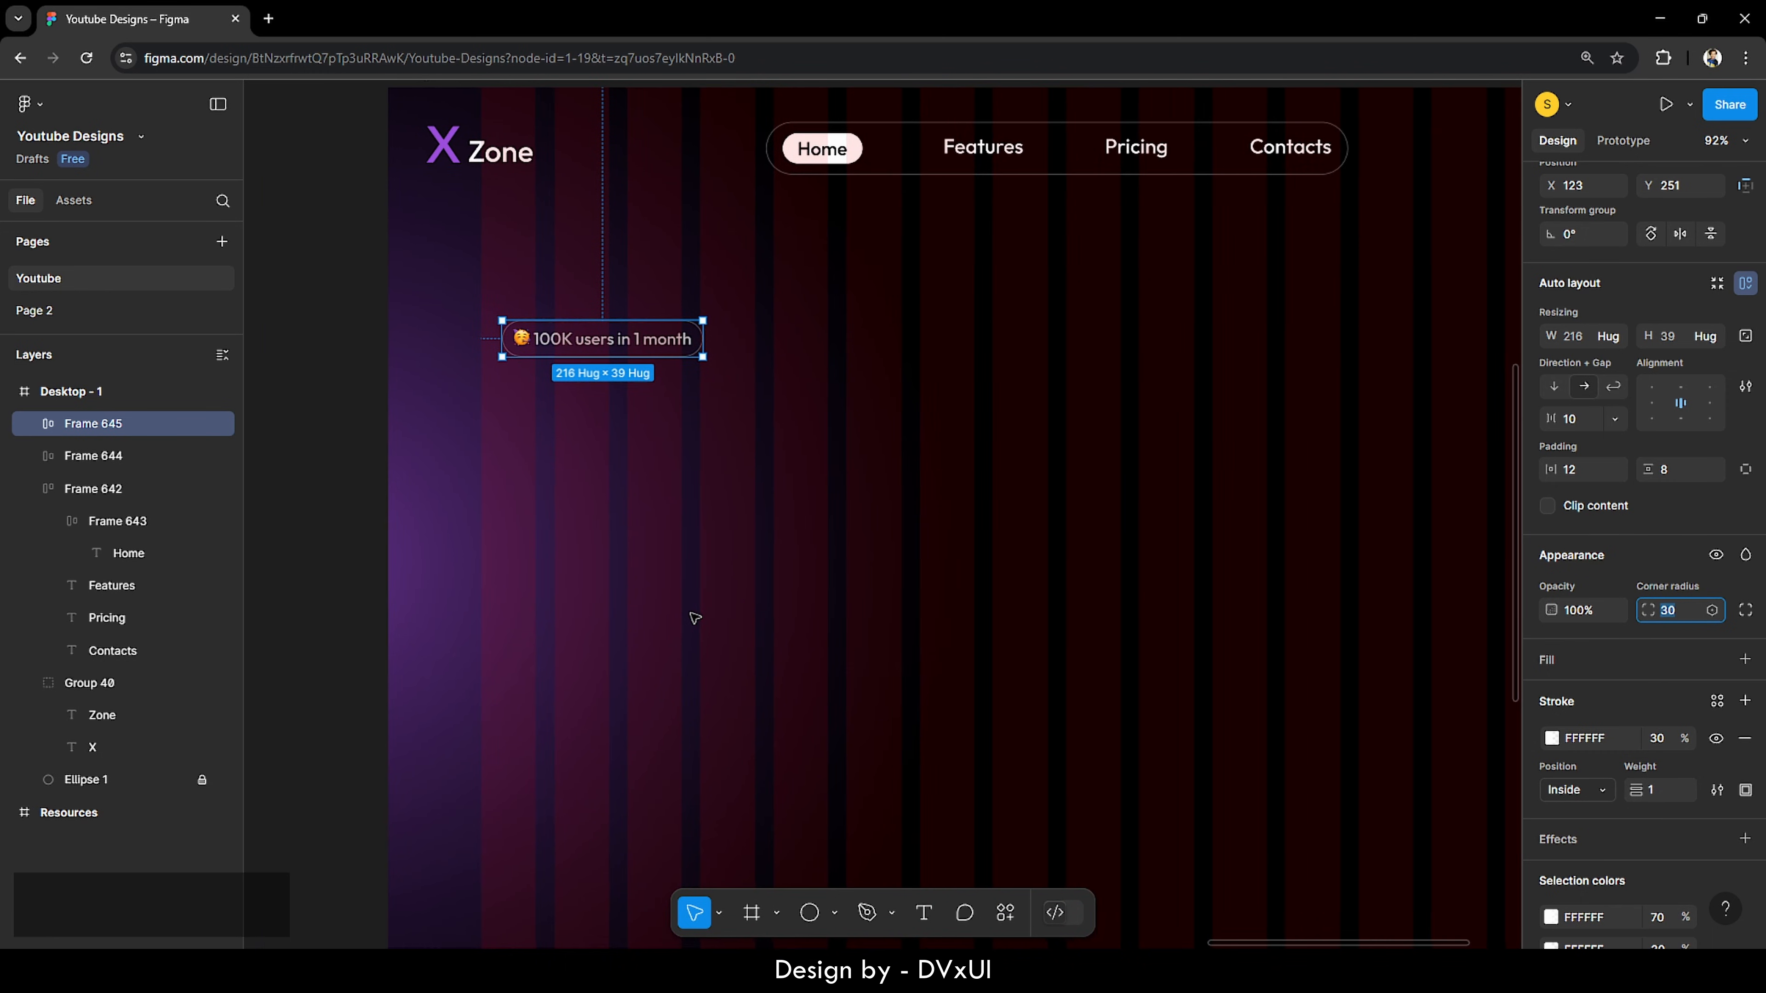
scroll(693, 618, down, 1)
drag(598, 315, 578, 300)
click(619, 379)
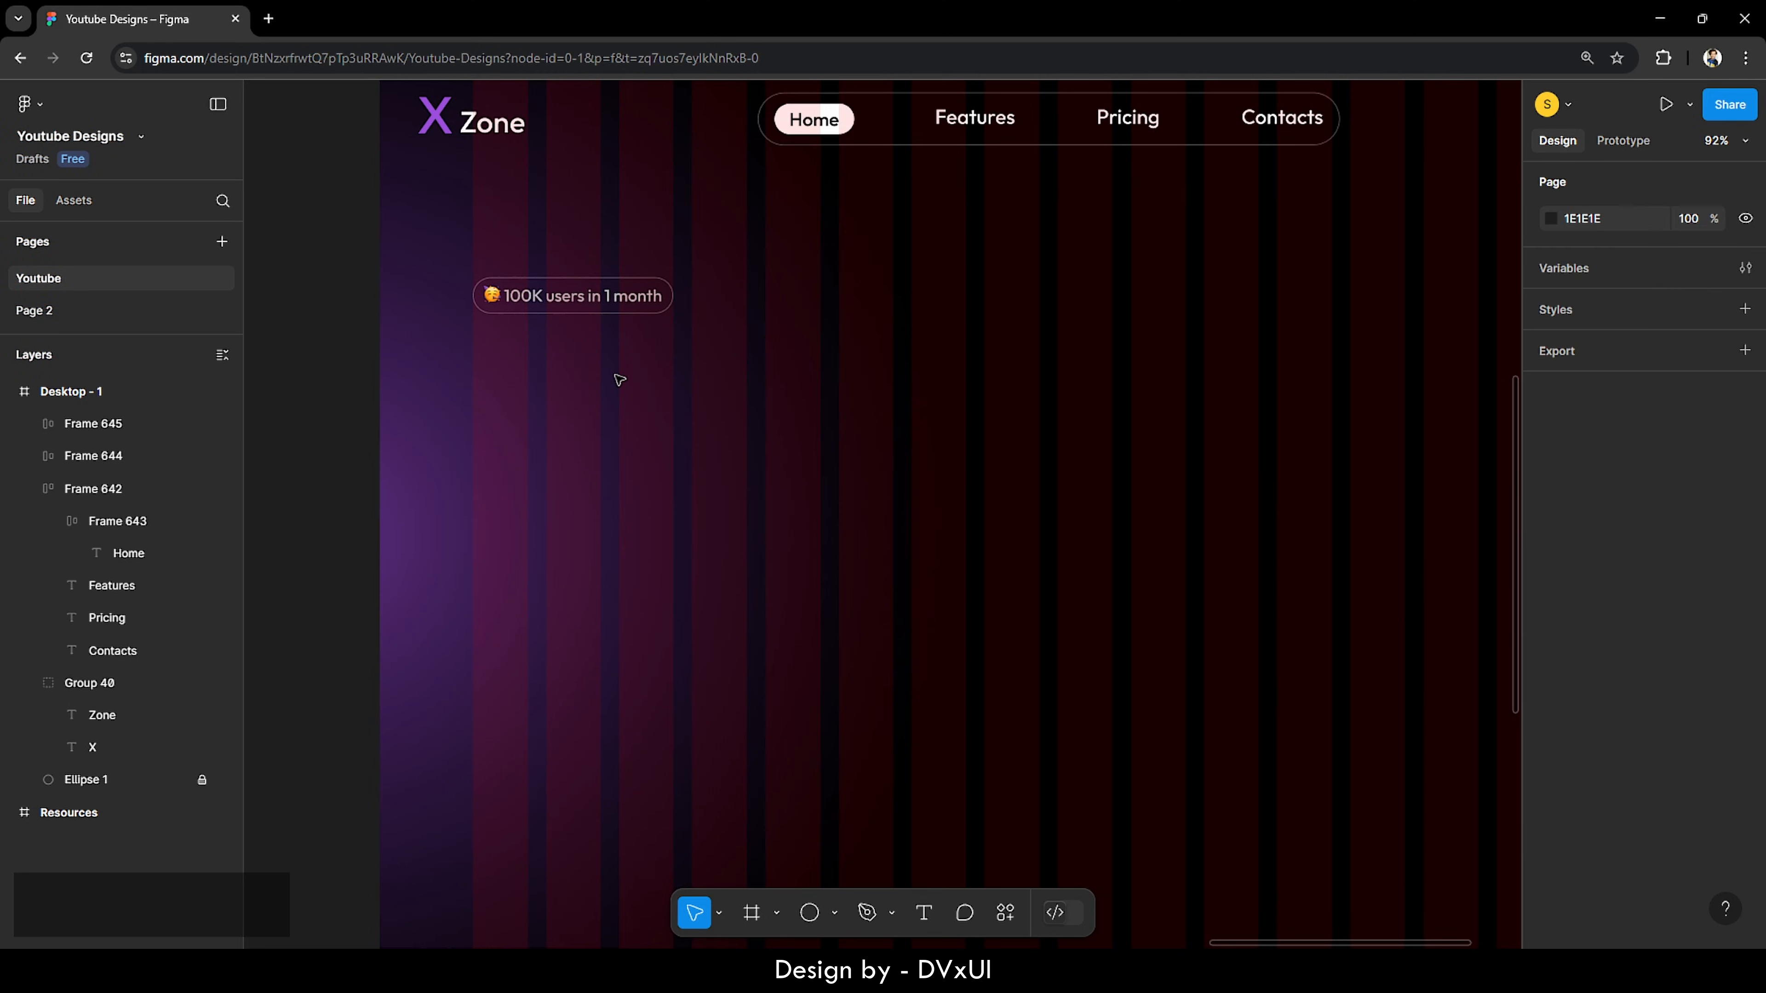
Step: Add a text layer reading "Step into the" just below the user-count badge
scroll(775, 710, right, 3)
scroll(776, 710, left, 3)
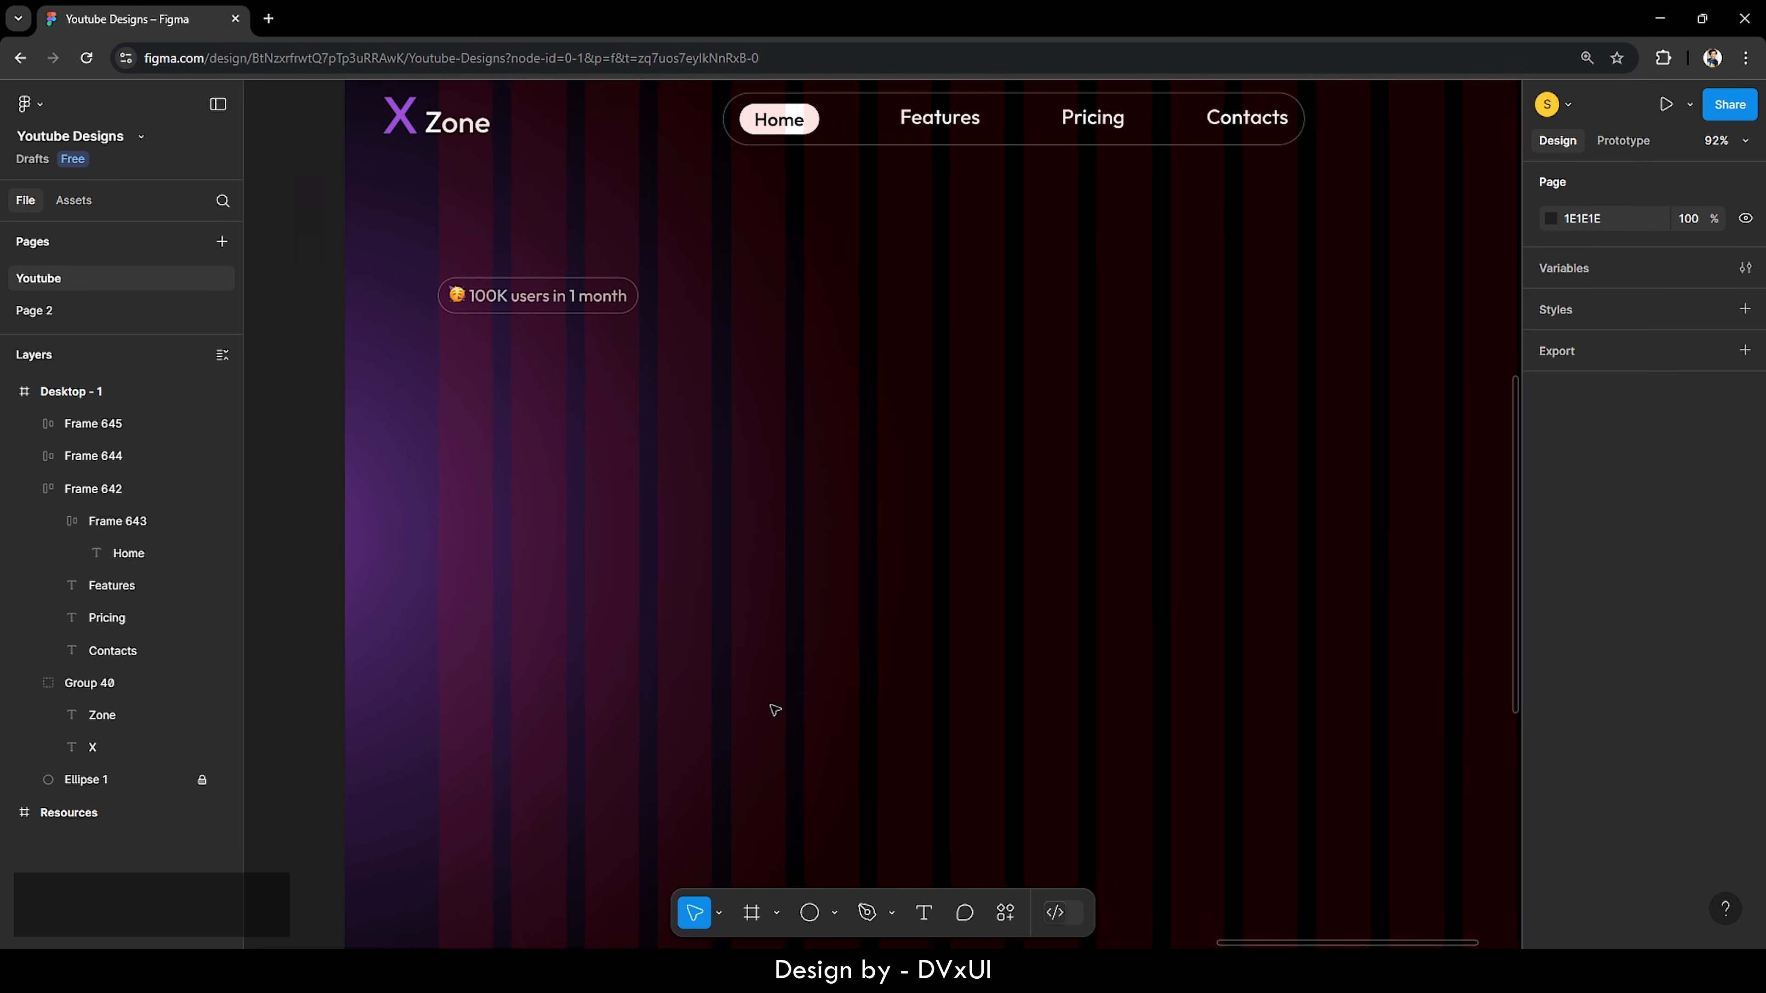
click(924, 912)
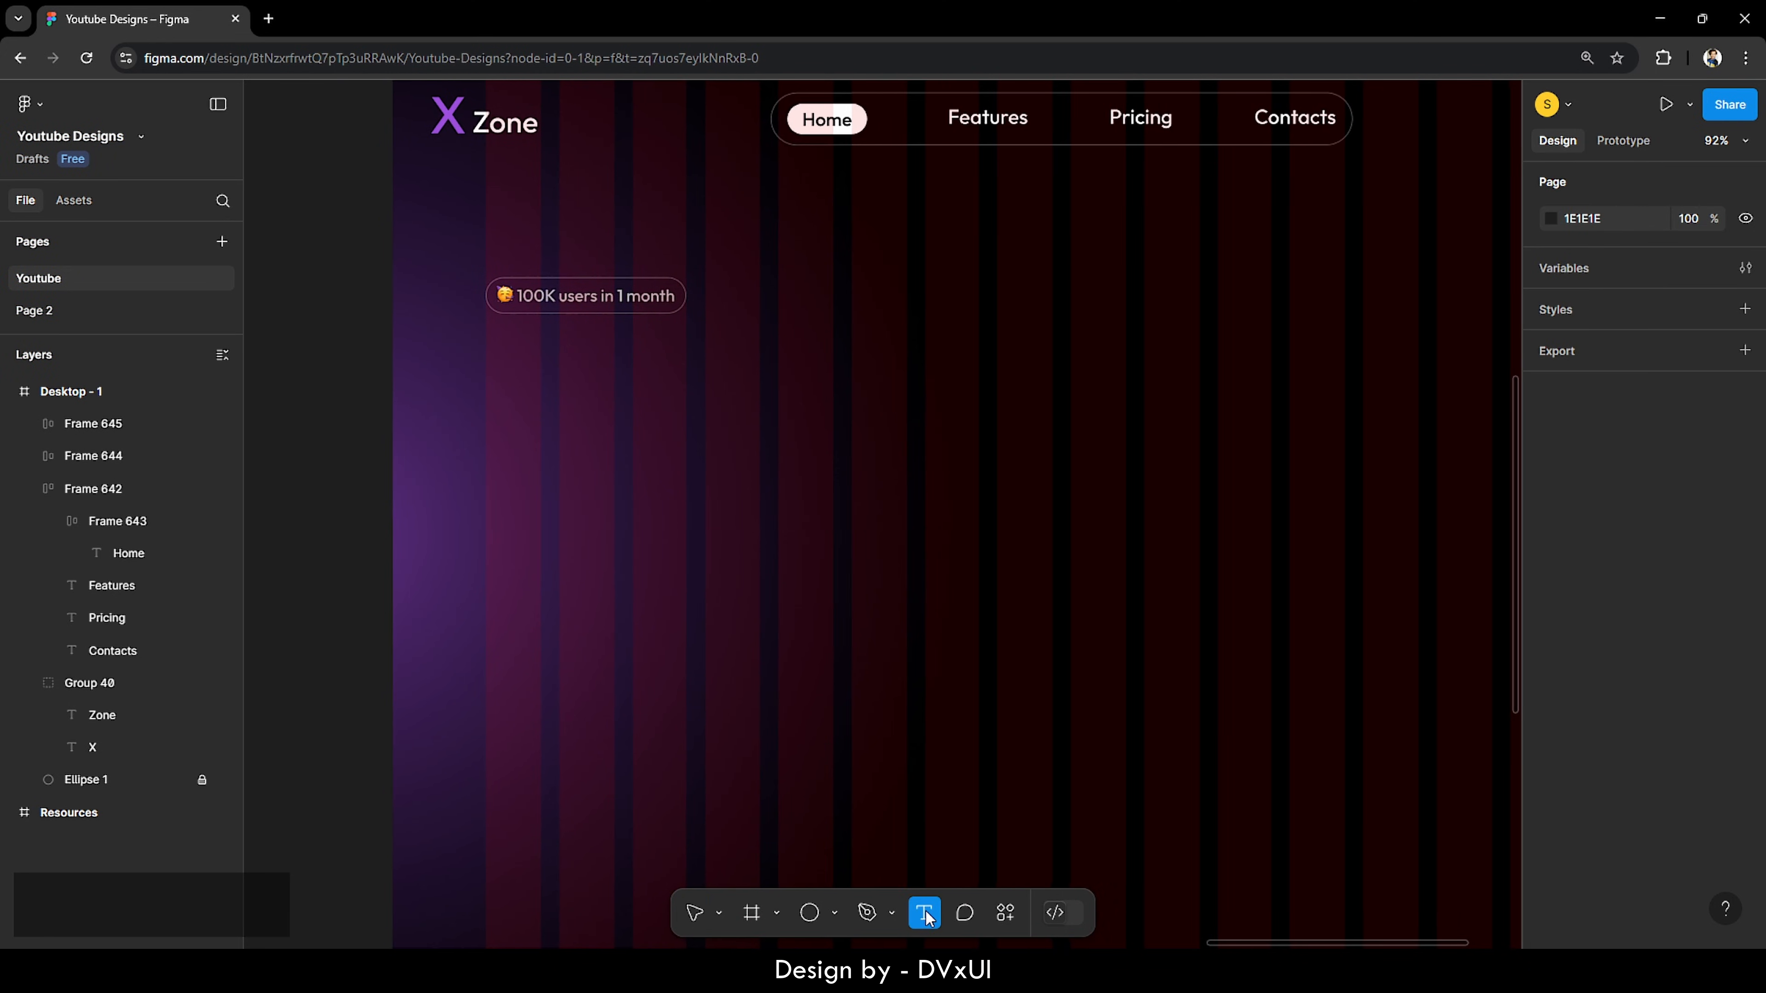
click(511, 361)
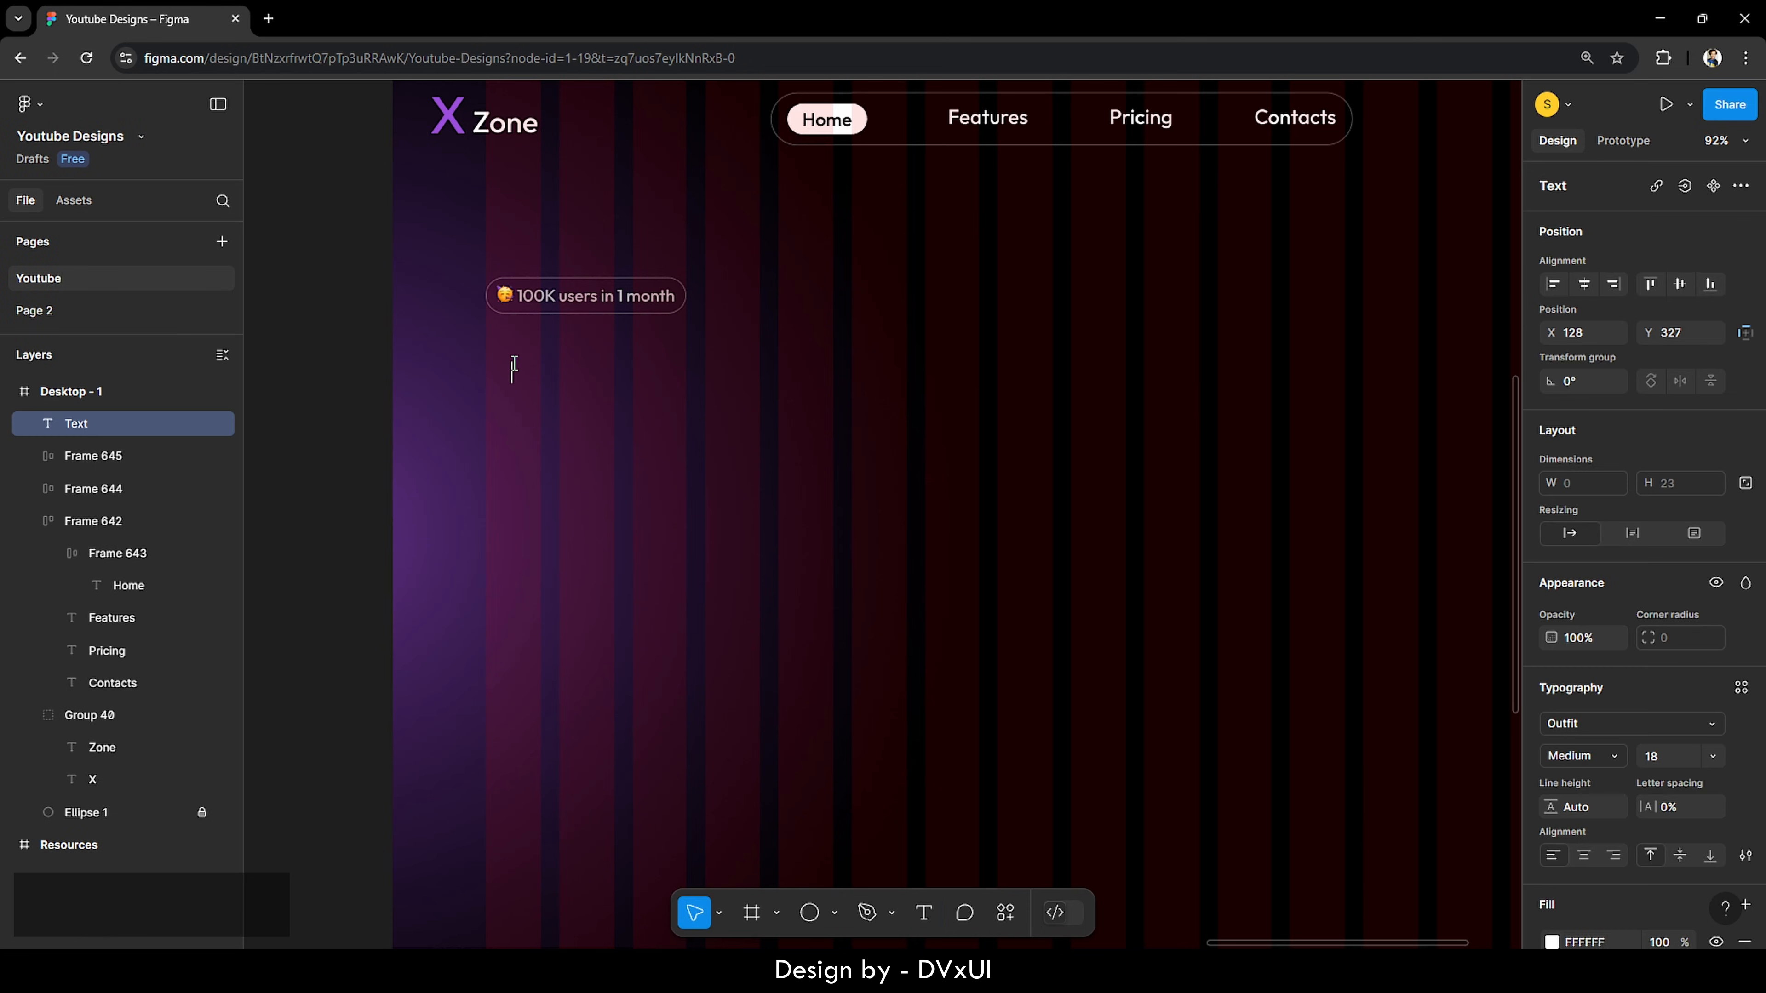
text(Step into the)
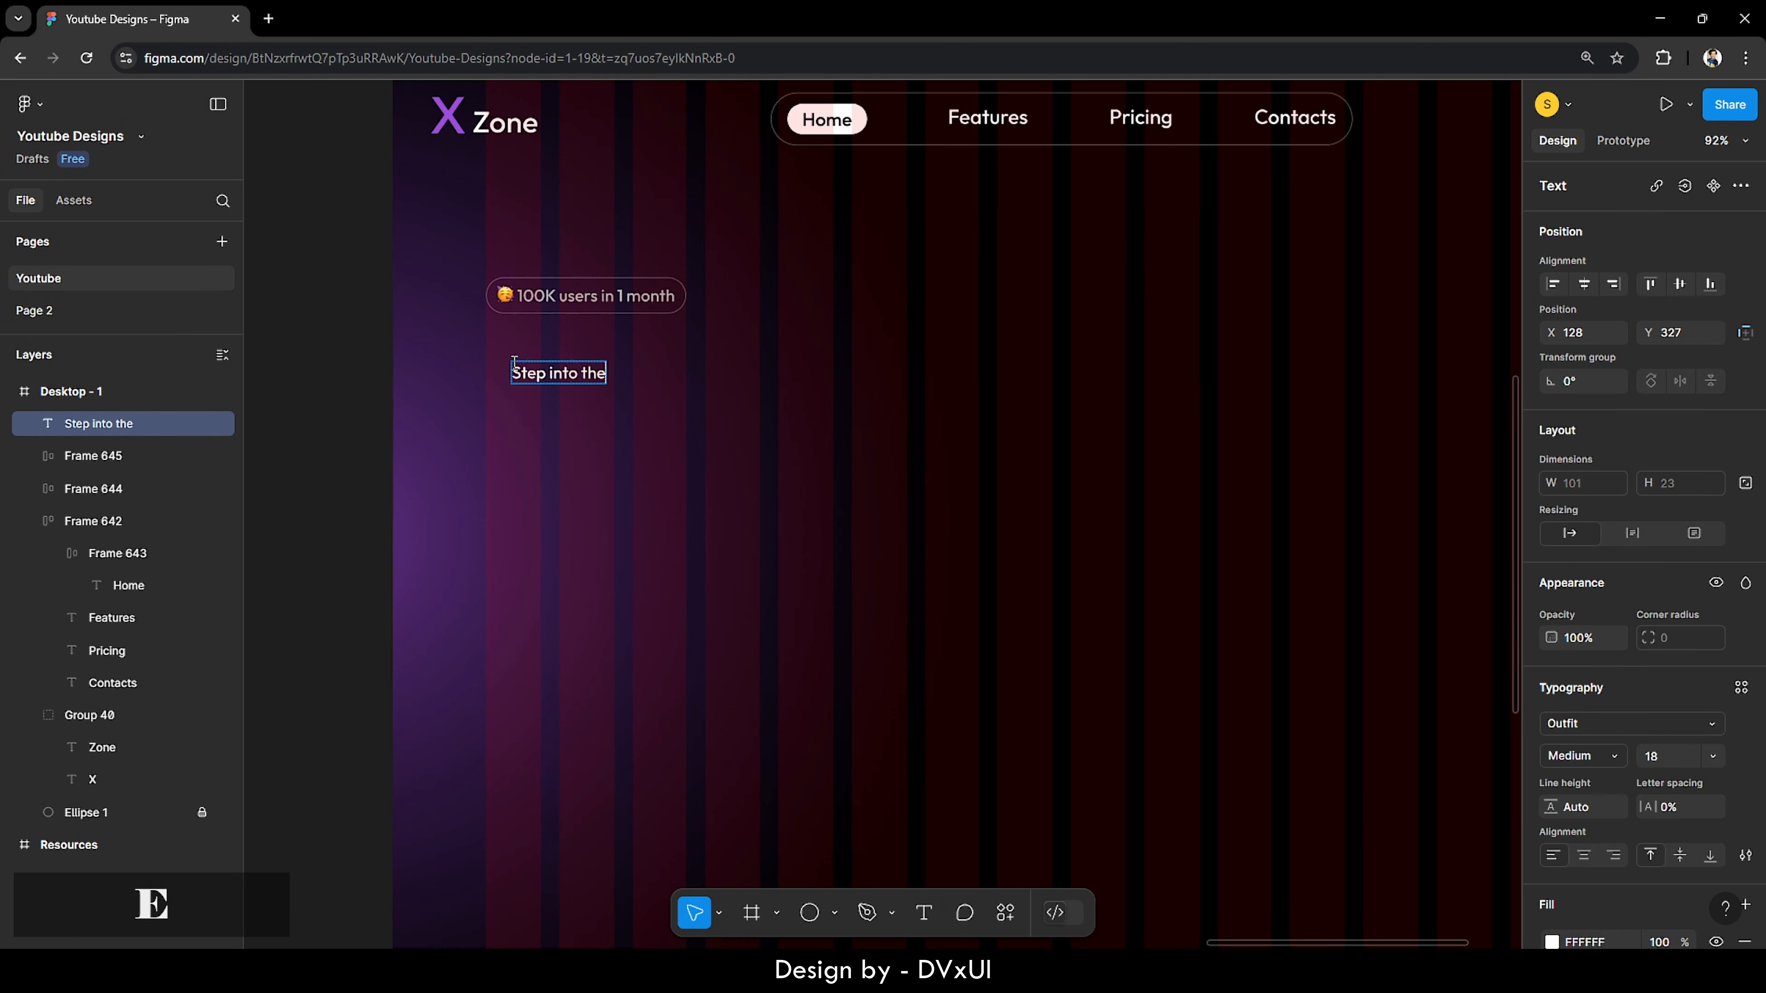
Step: Set the font size of the "Step into the" headline to 80
key(ctrl+a)
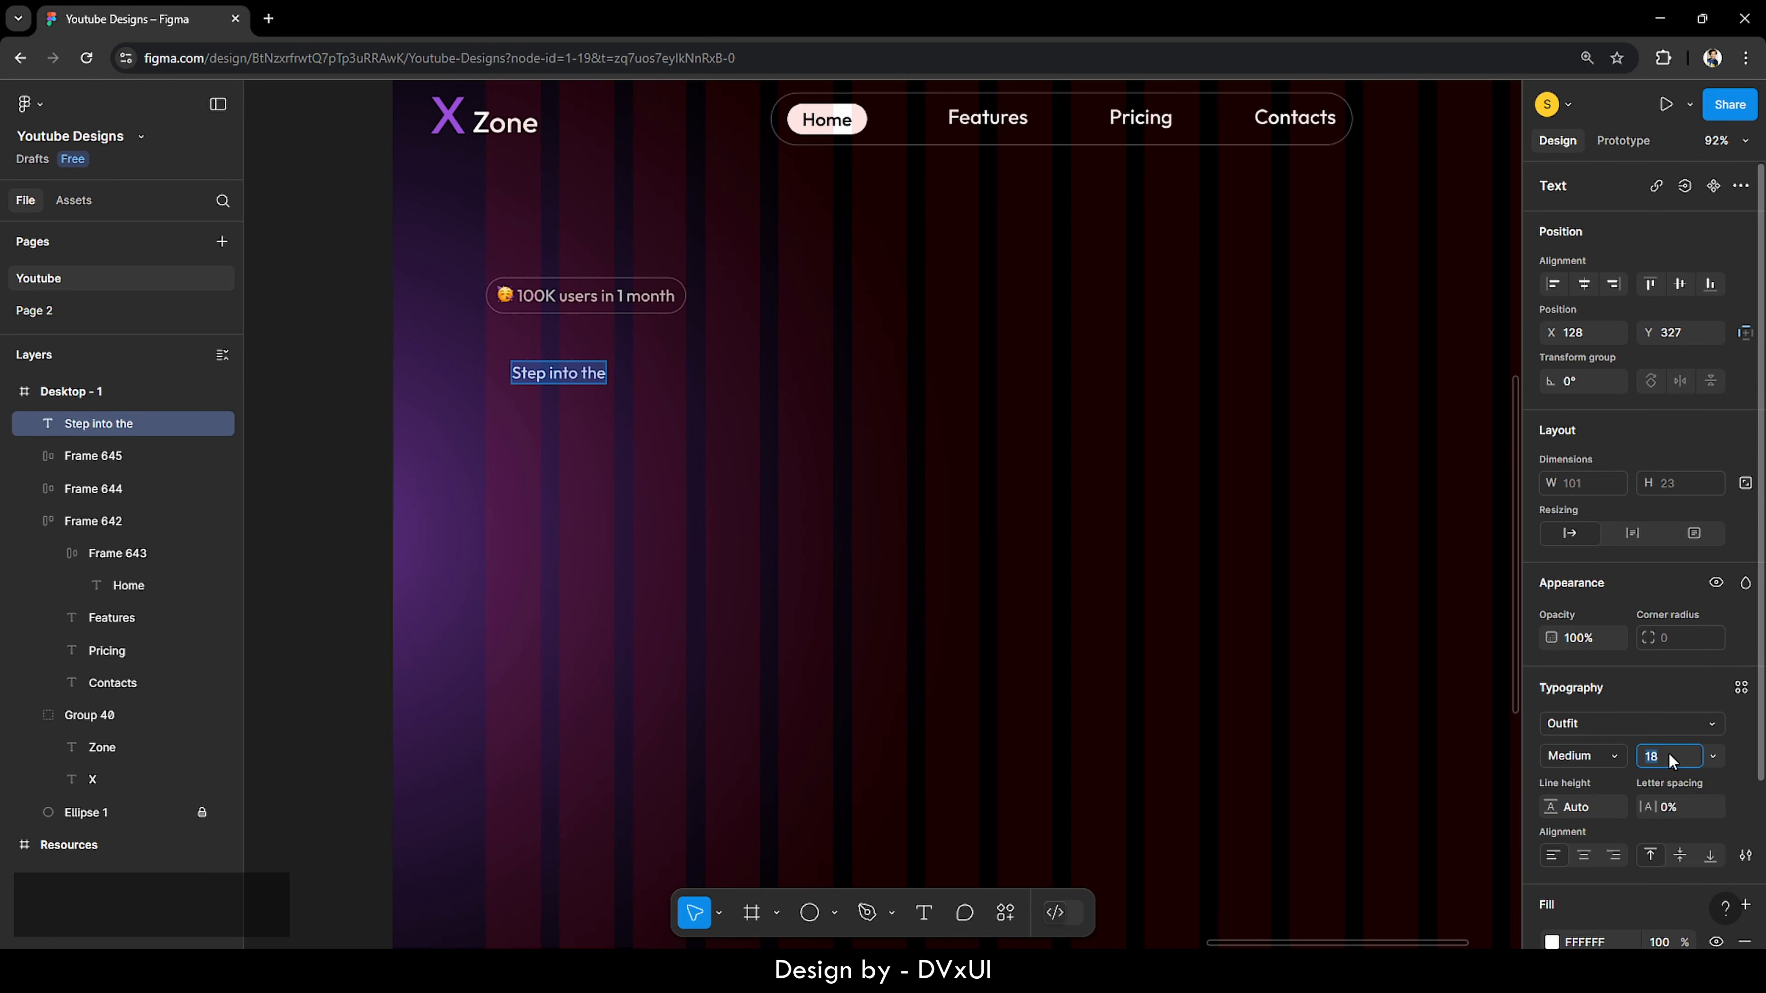
text(80)
key(Return)
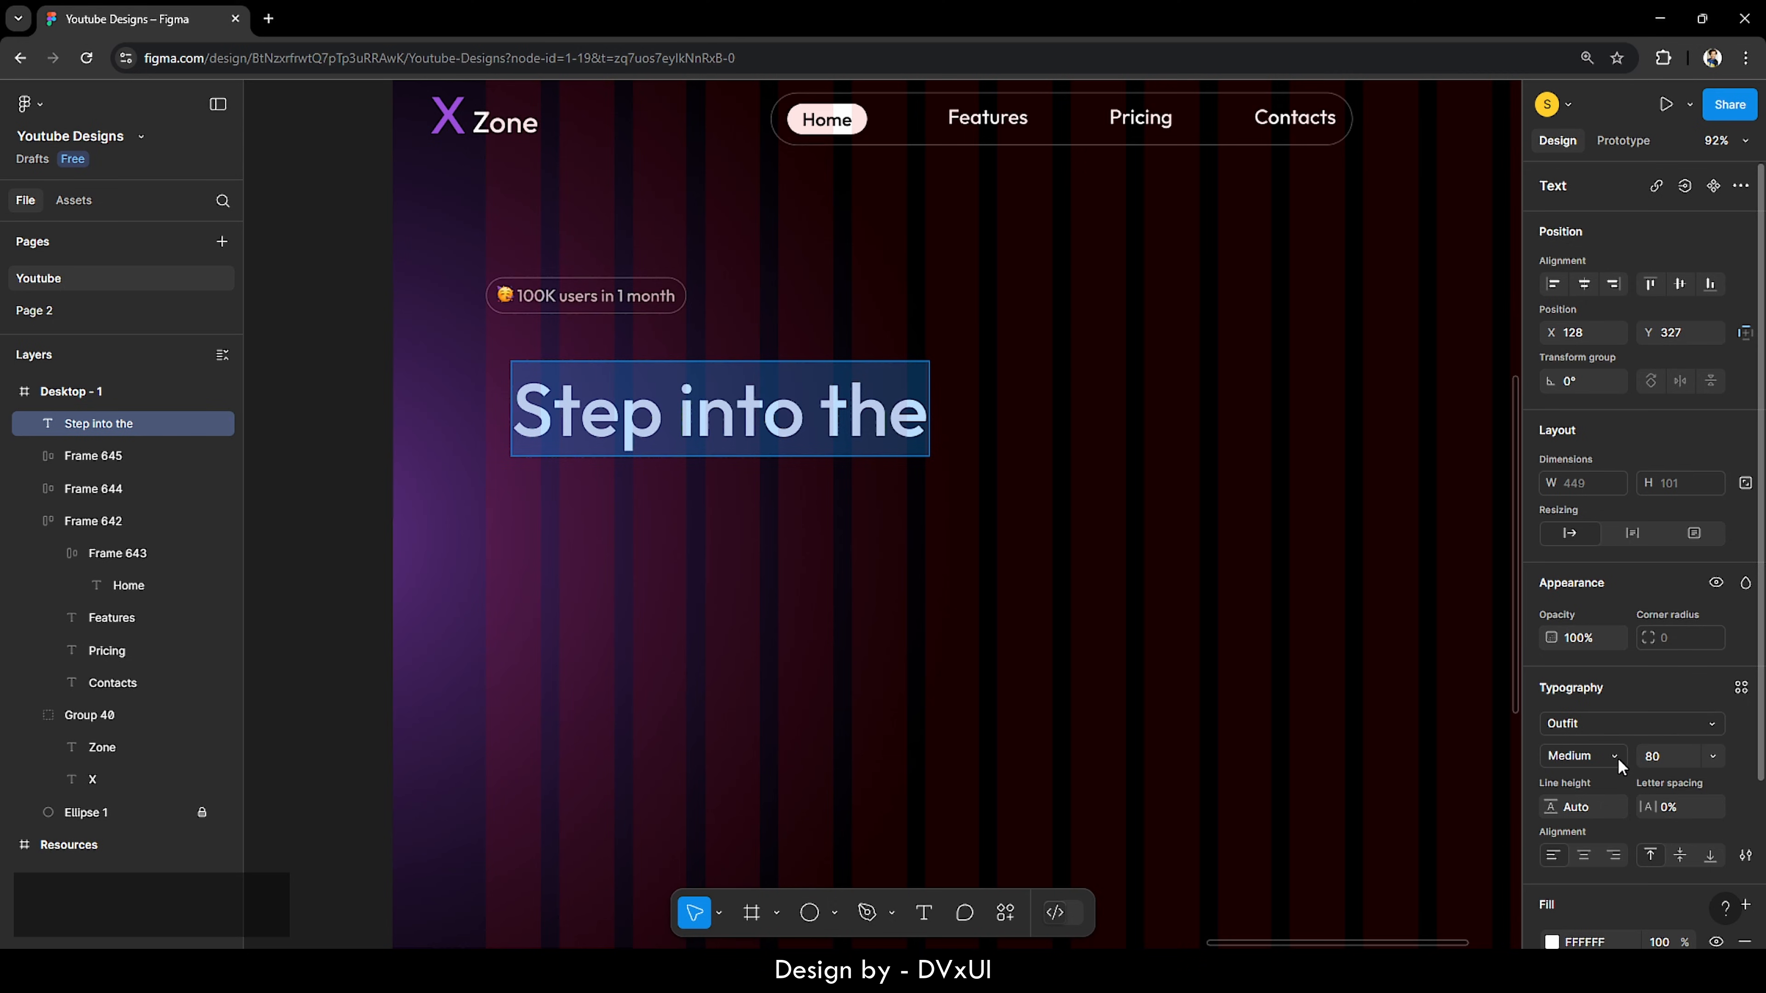
key(Escape)
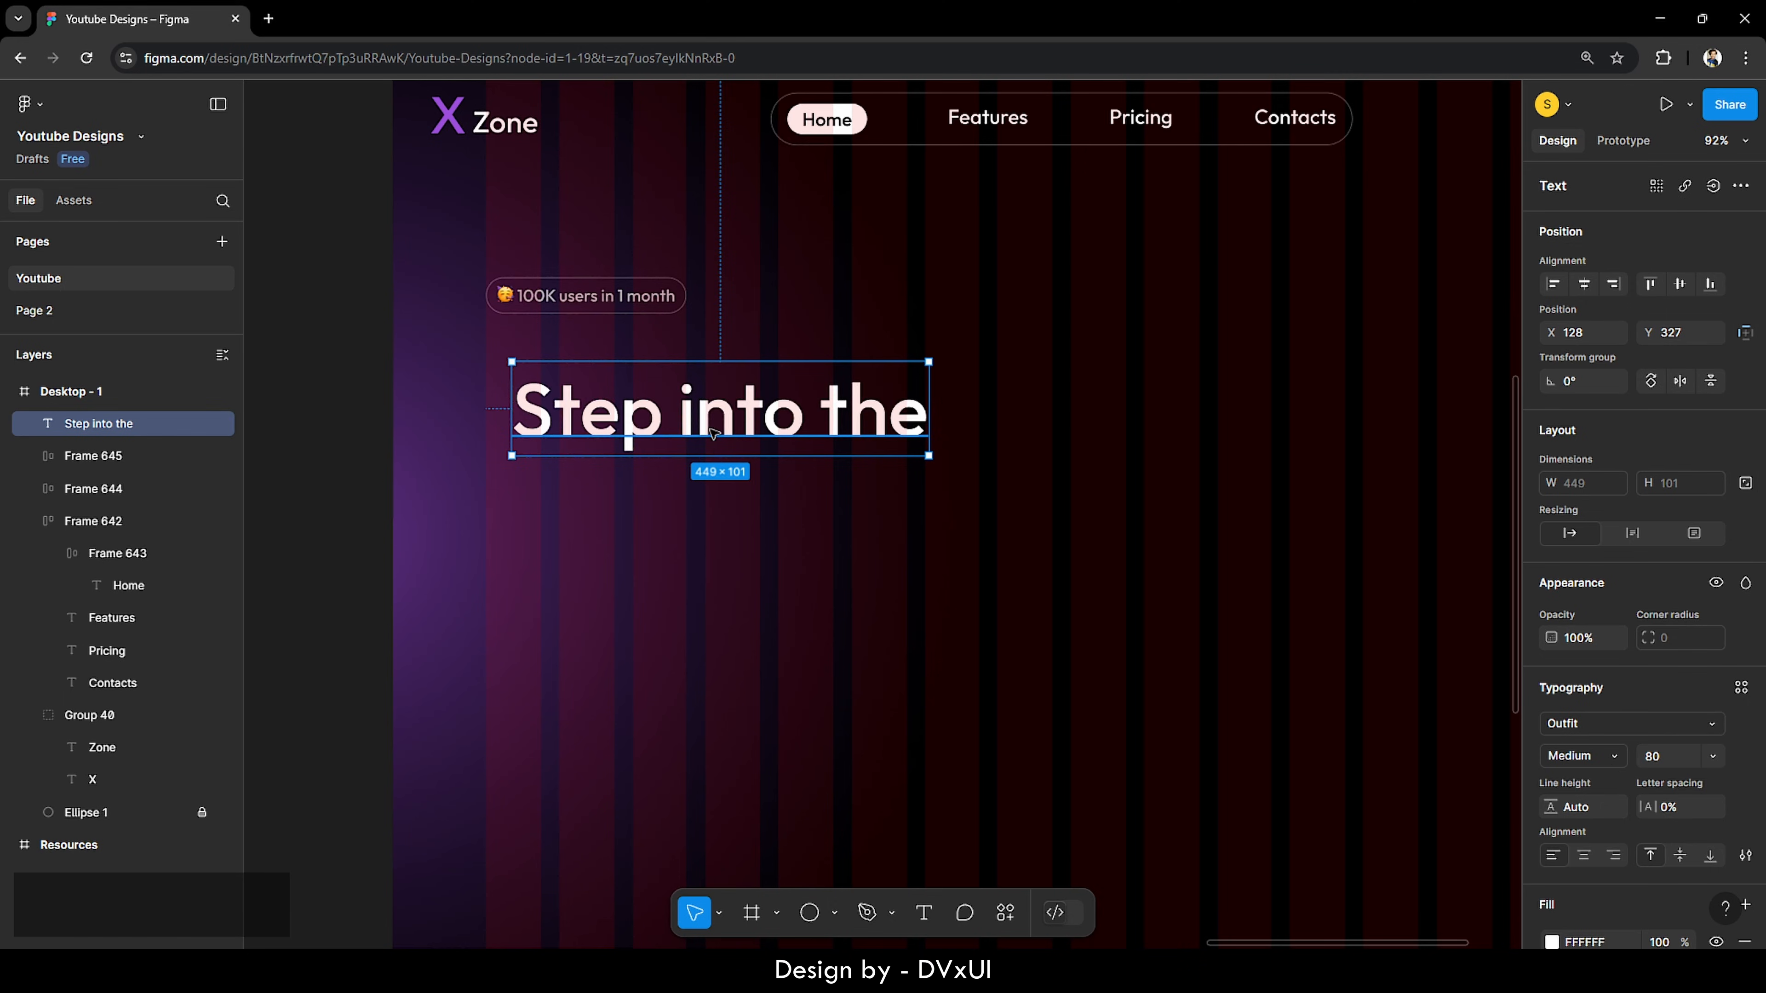
Step: Move the "Step into the" headline to X 100, Y 283, aligned with the left edge of the user-count badge
drag(704, 425, 674, 385)
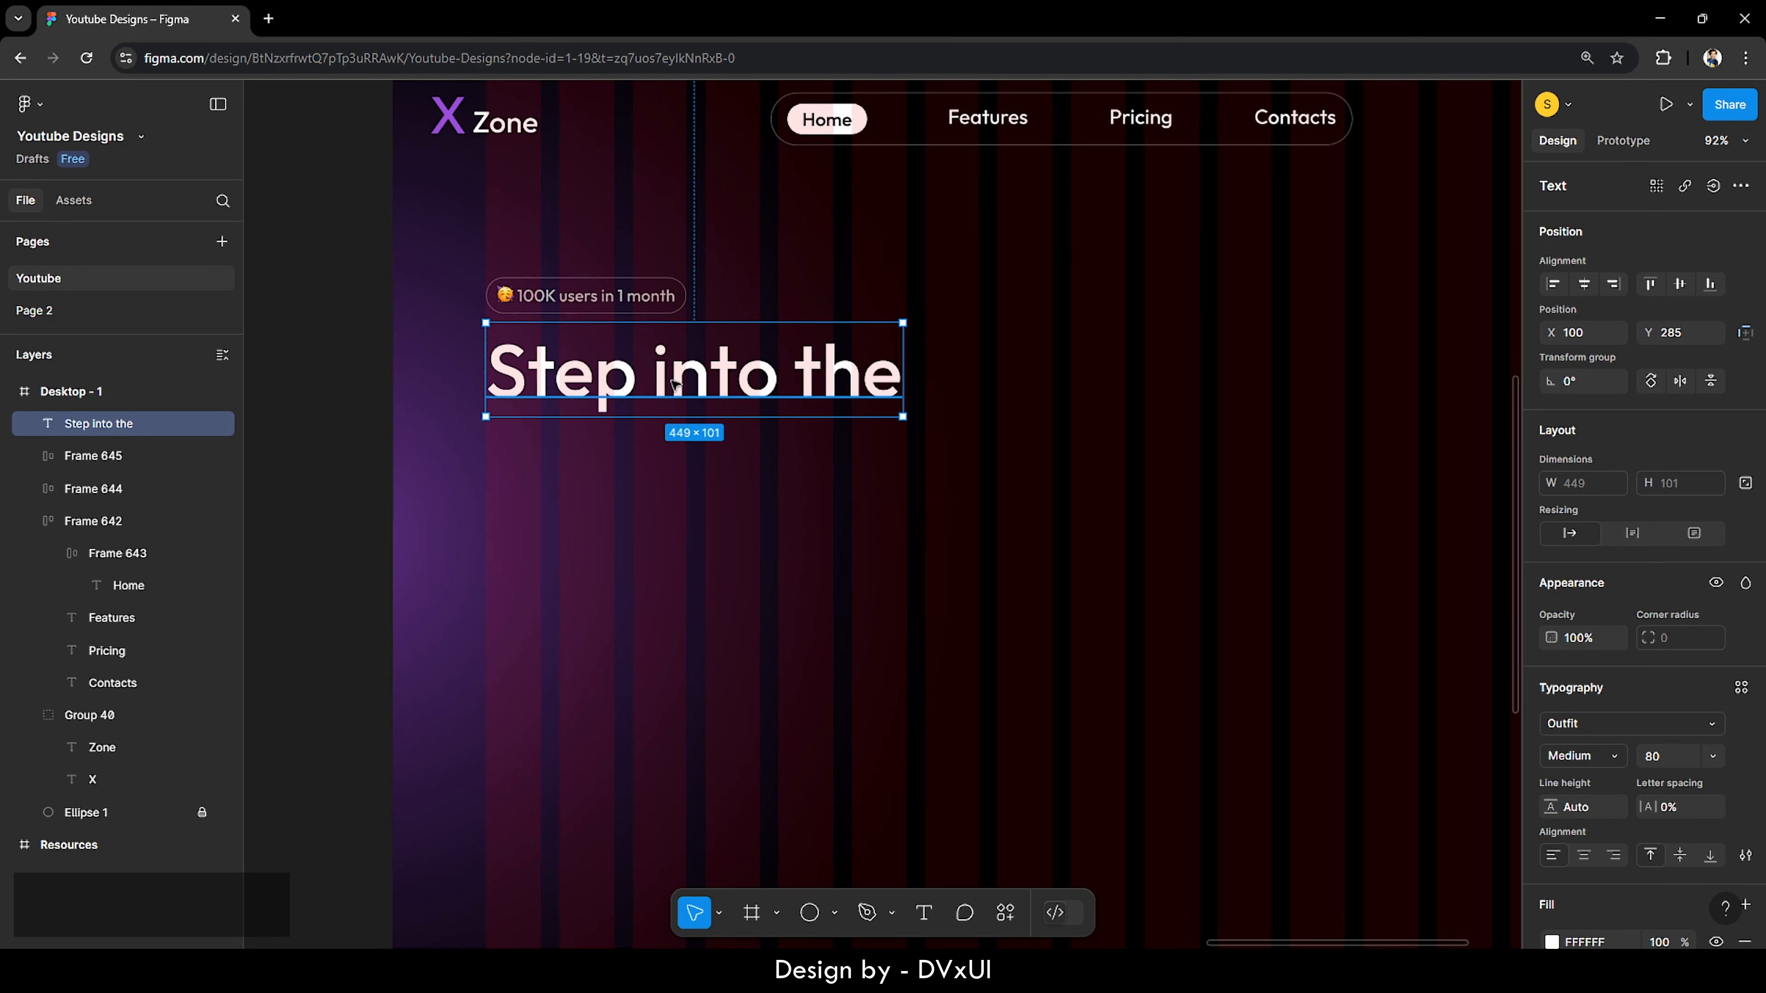
key(Up)
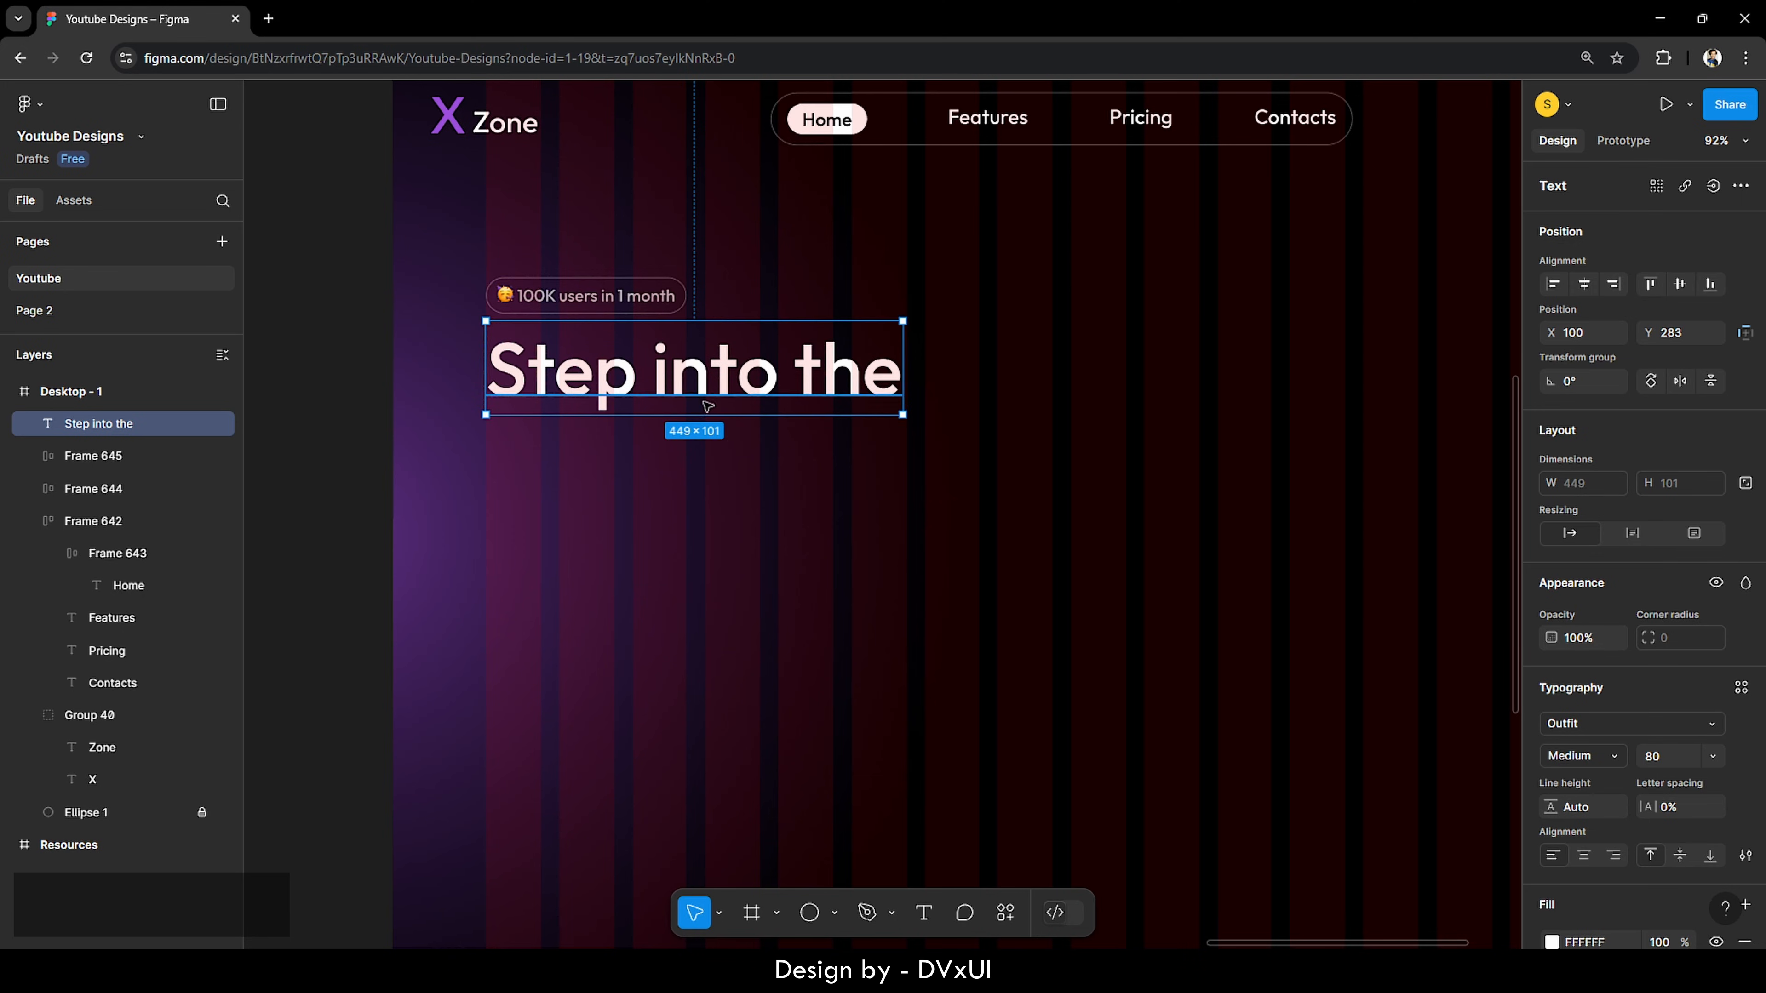
click(769, 501)
Step: Duplicate the headline text directly below at X 100, Y 376, and change the copy's wording to "future"
click(714, 403)
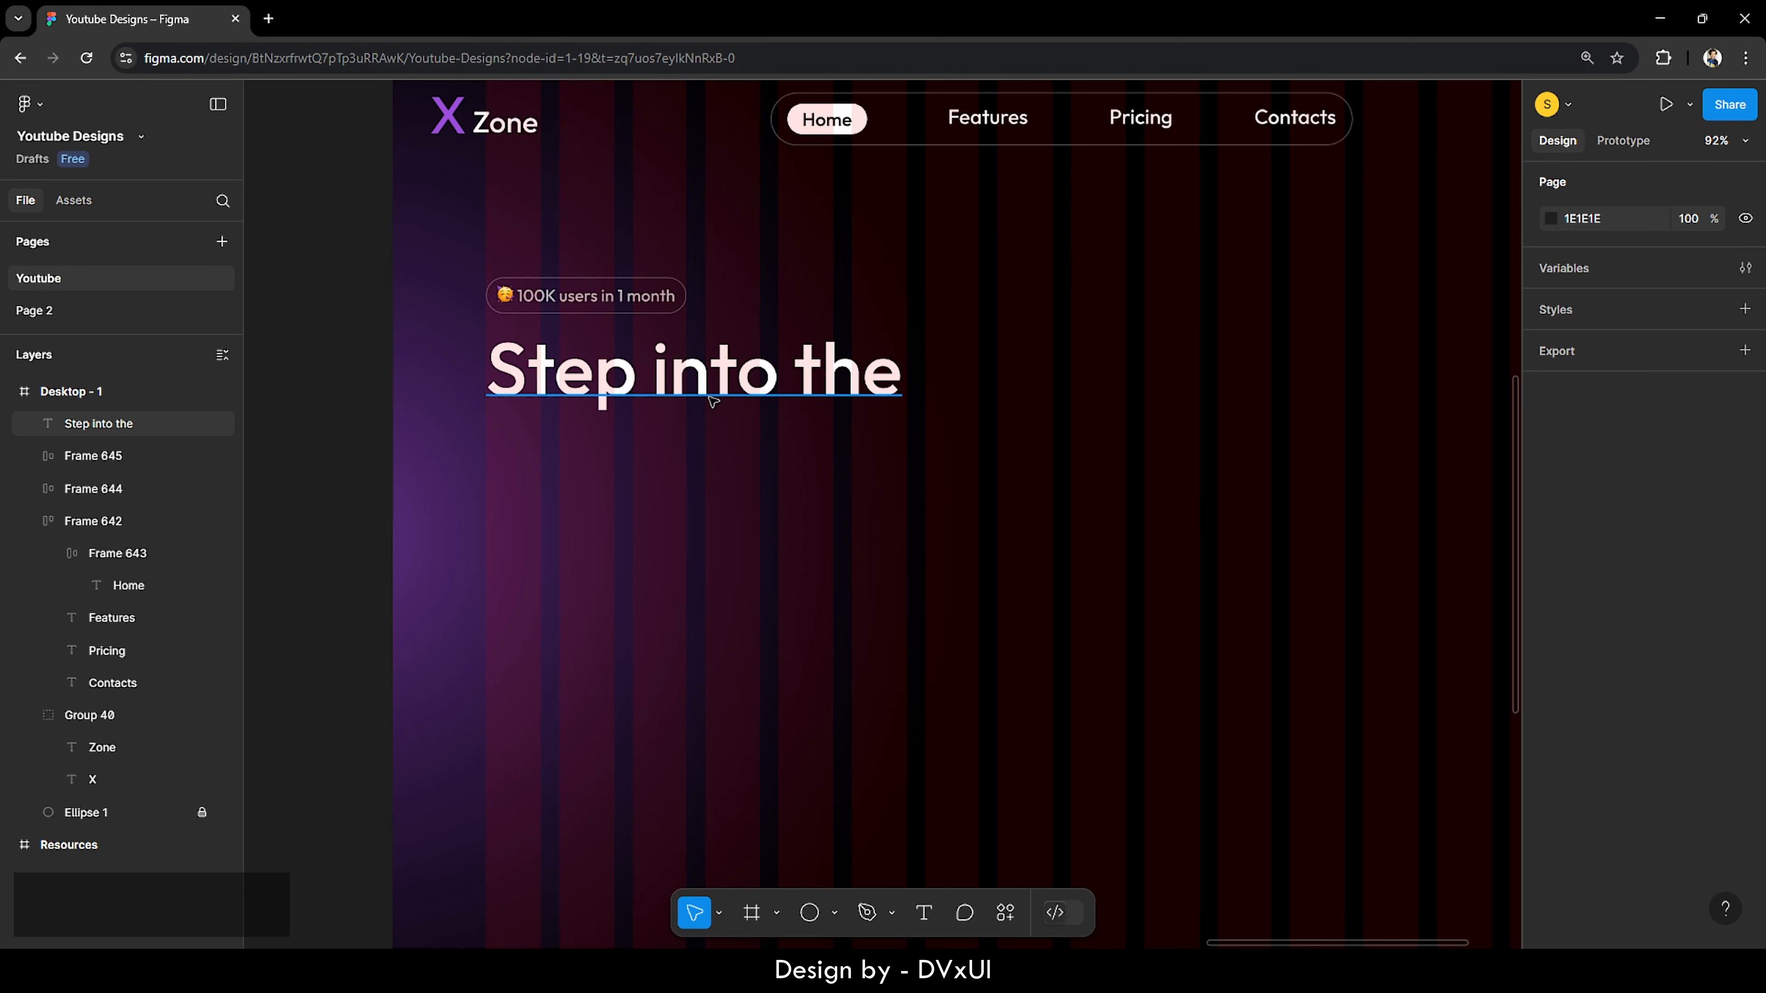
key(ctrl+v)
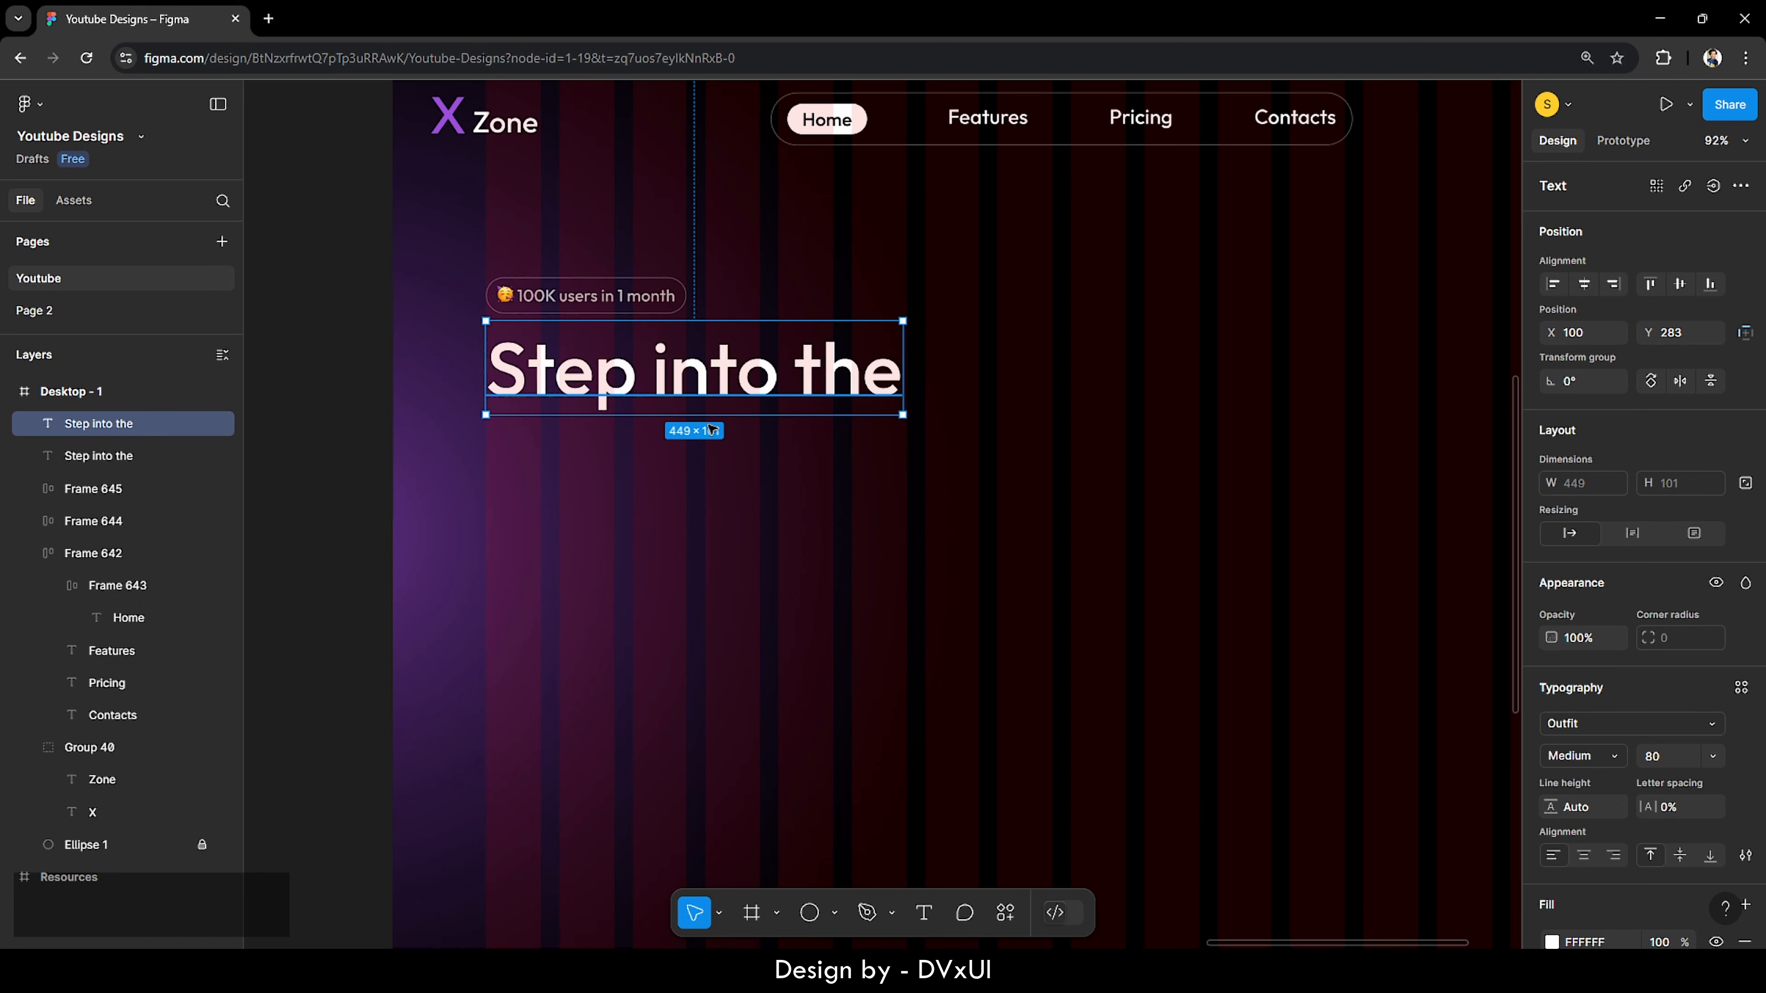
drag(715, 402, 714, 487)
double_click(714, 487)
key(BackSpace)
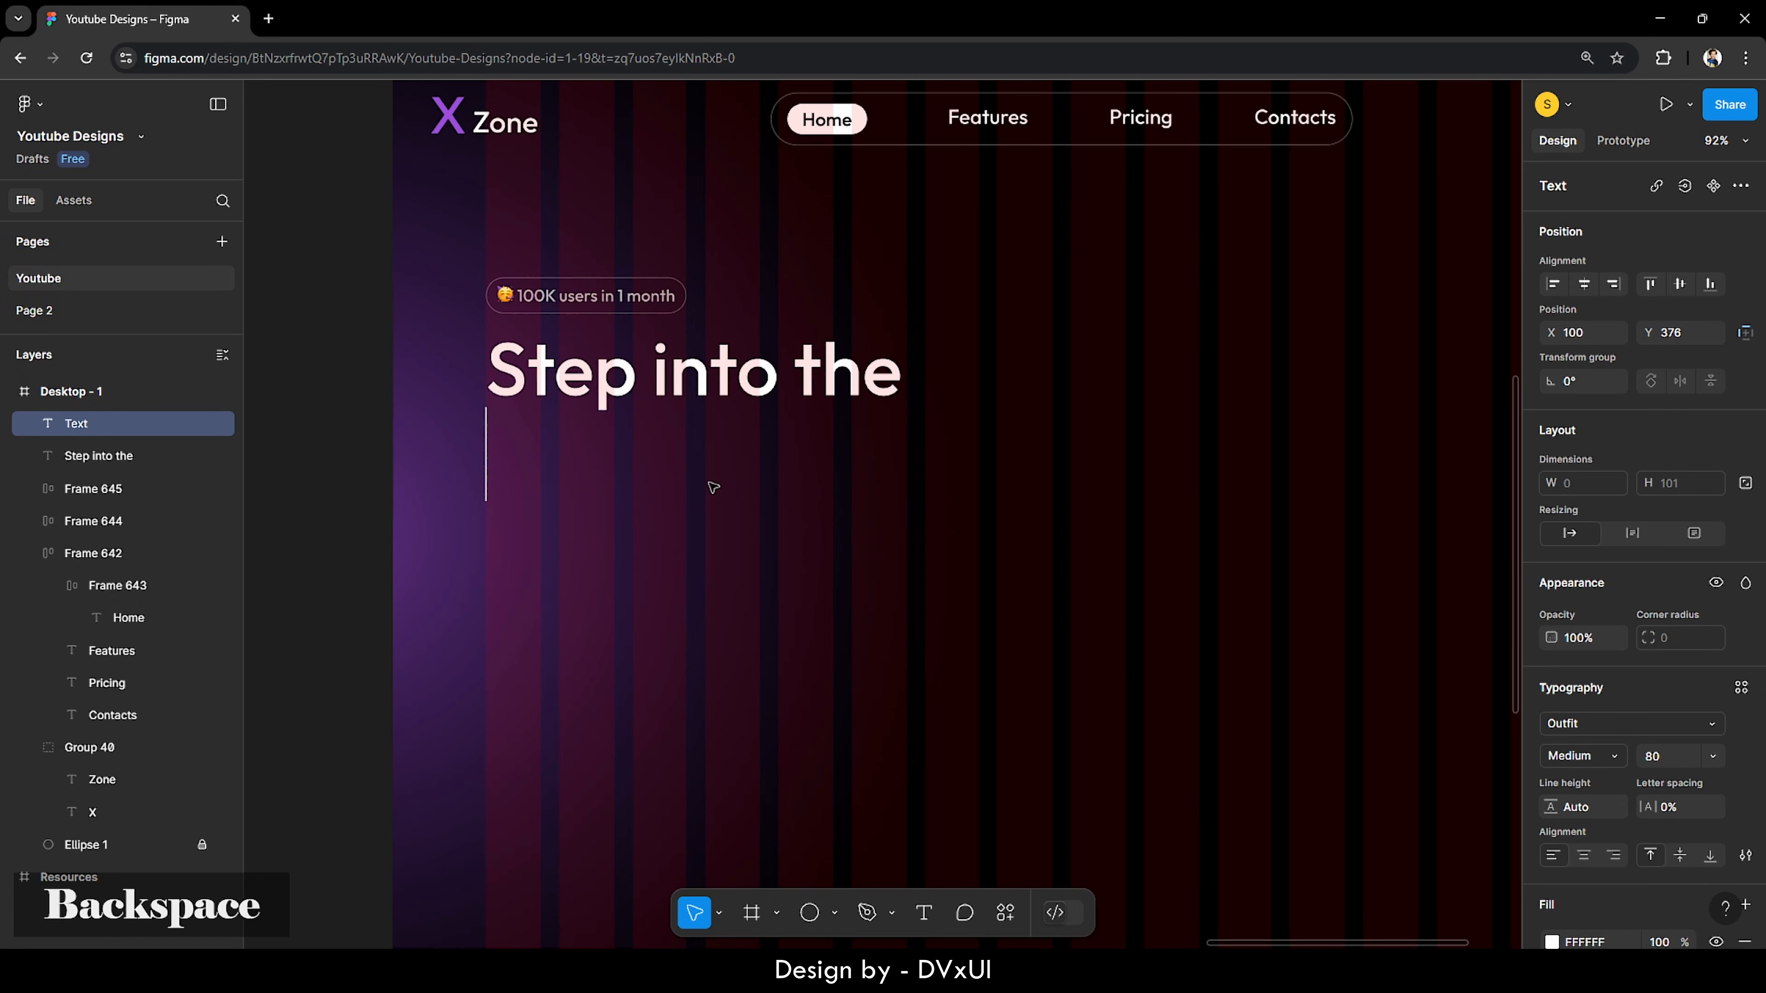
text(future)
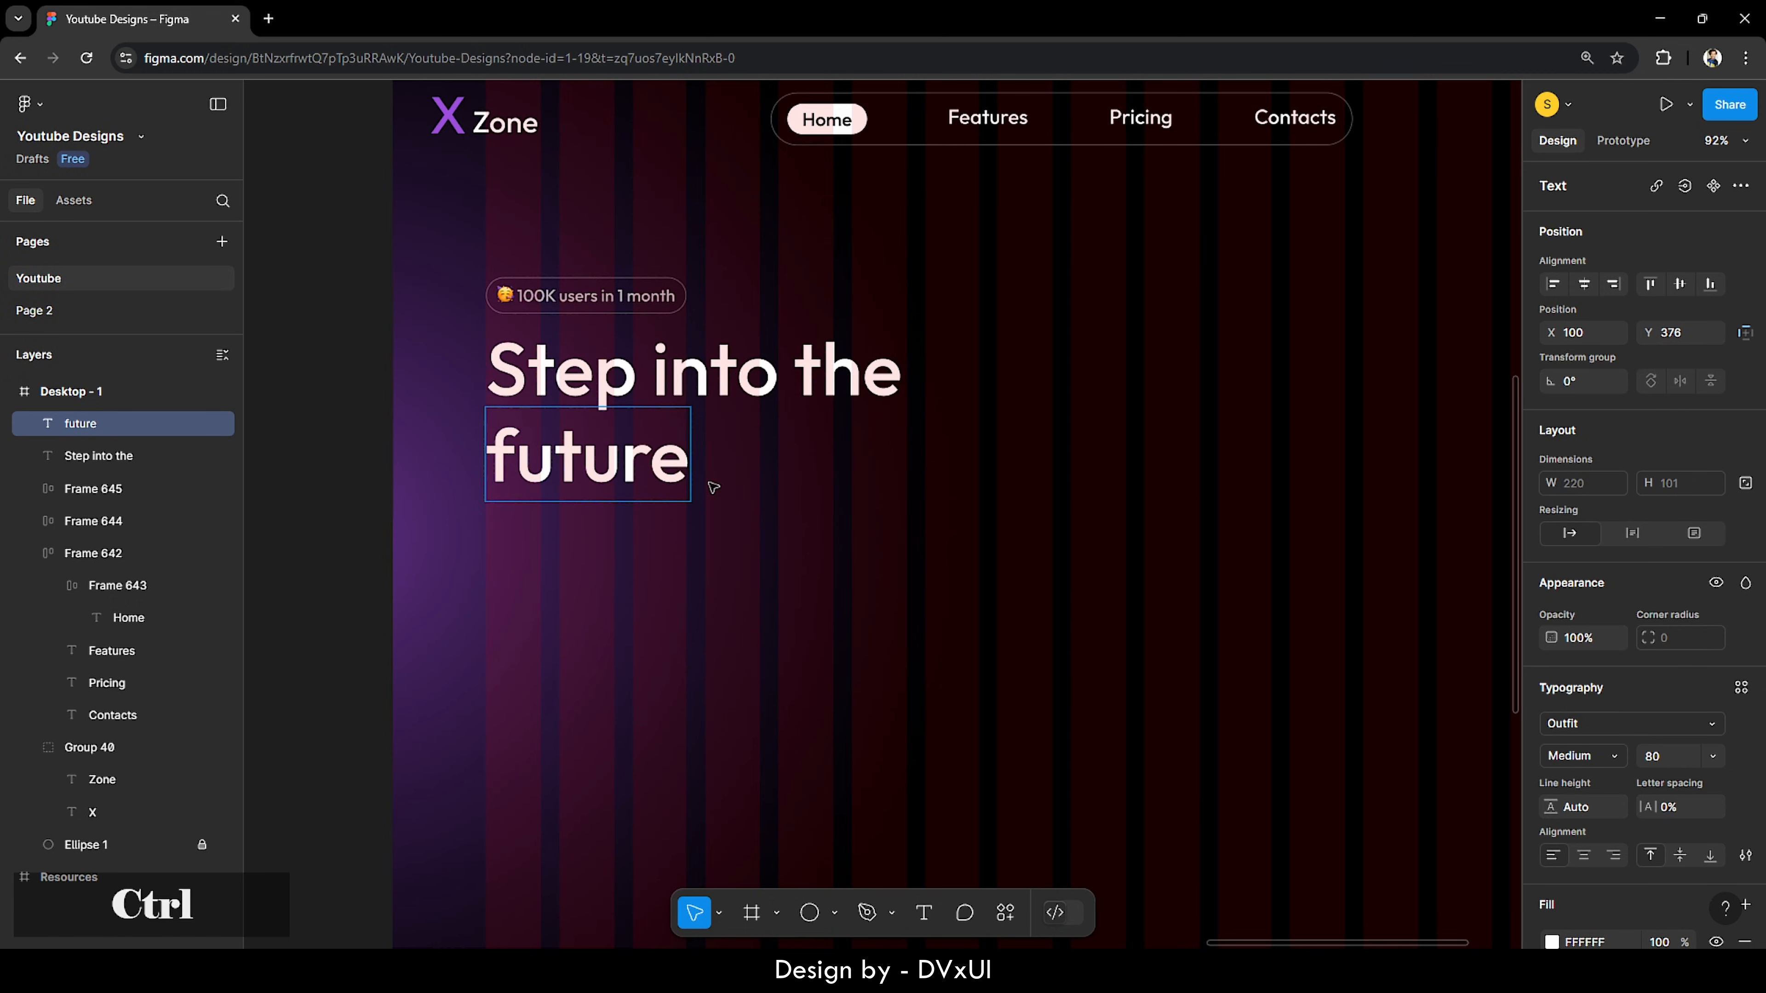
Step: Change the font of the "future" text to Overpass Mono
key(ctrl+a)
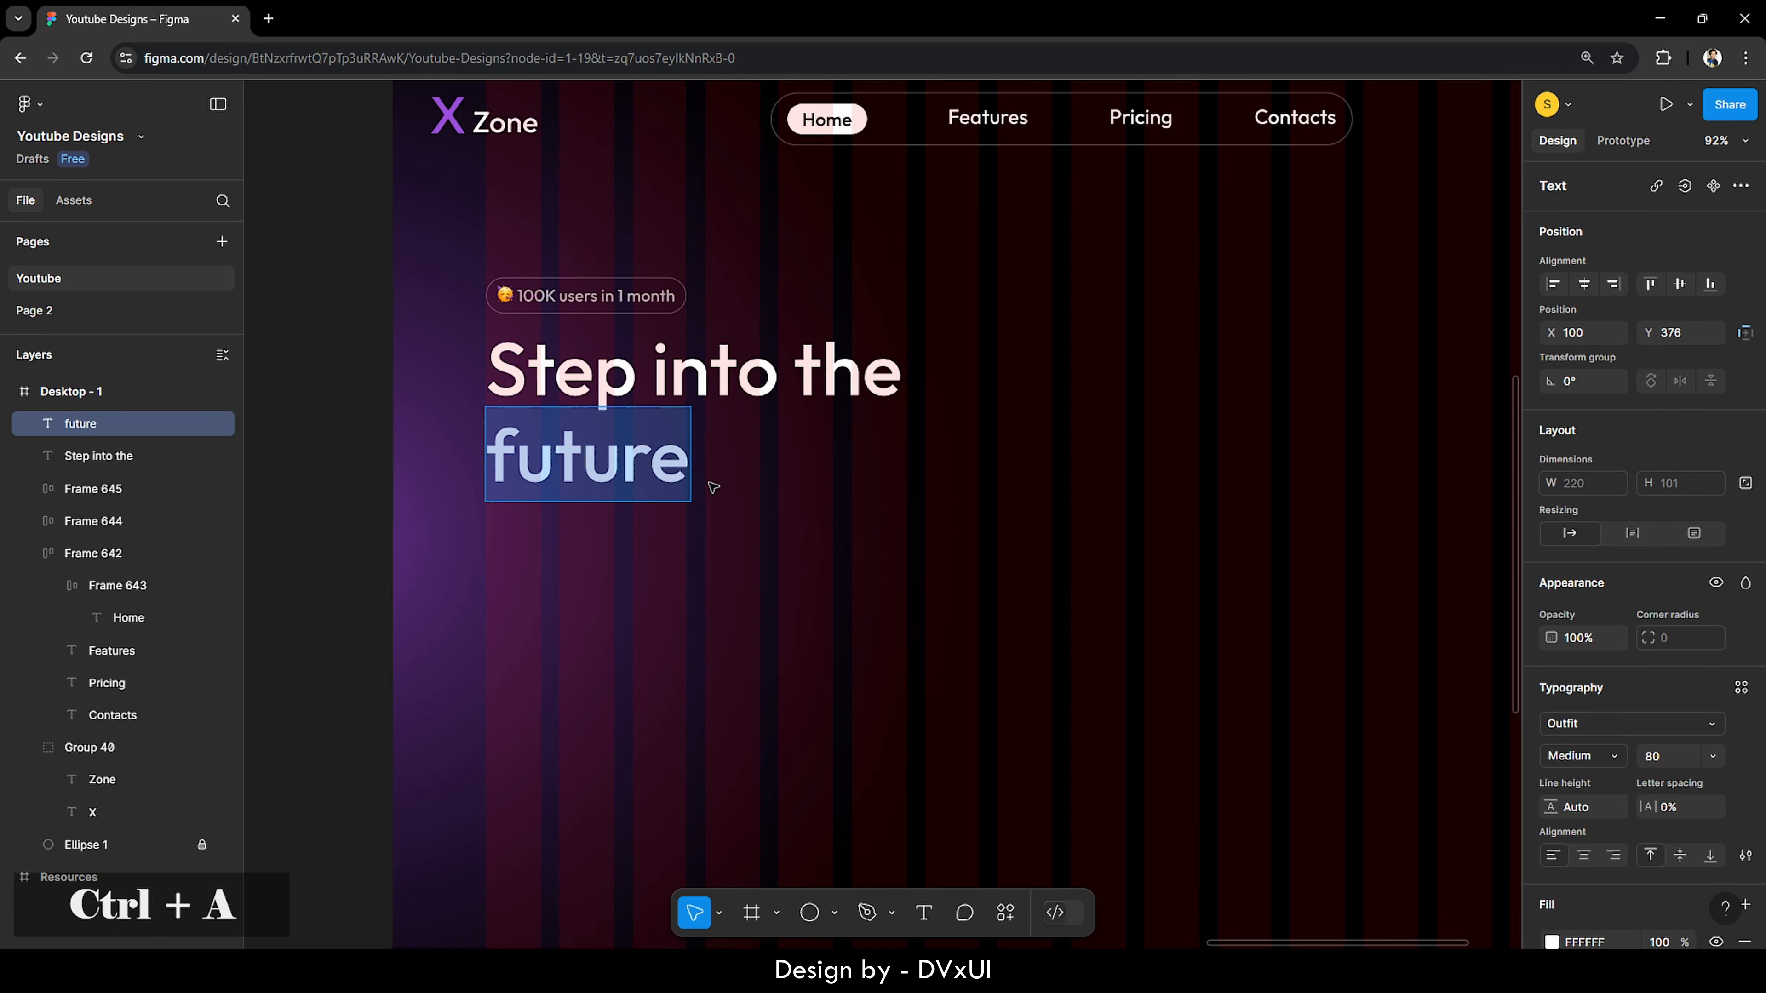
click(1573, 724)
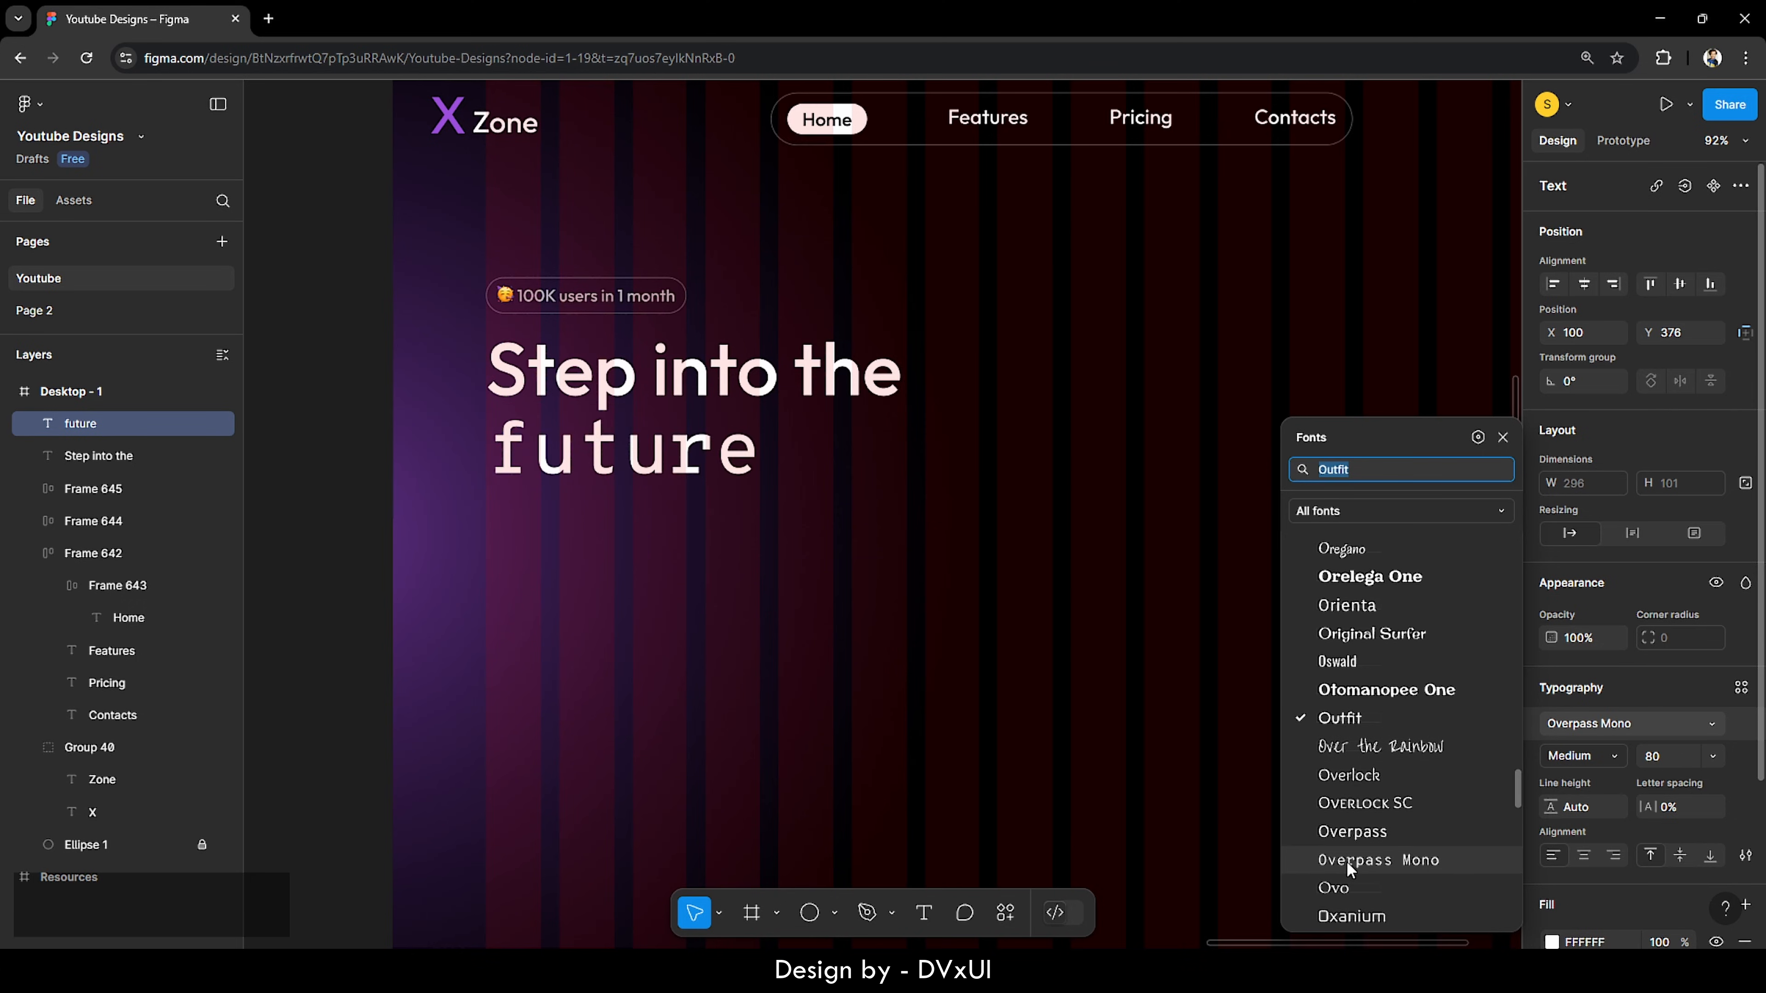
click(1411, 861)
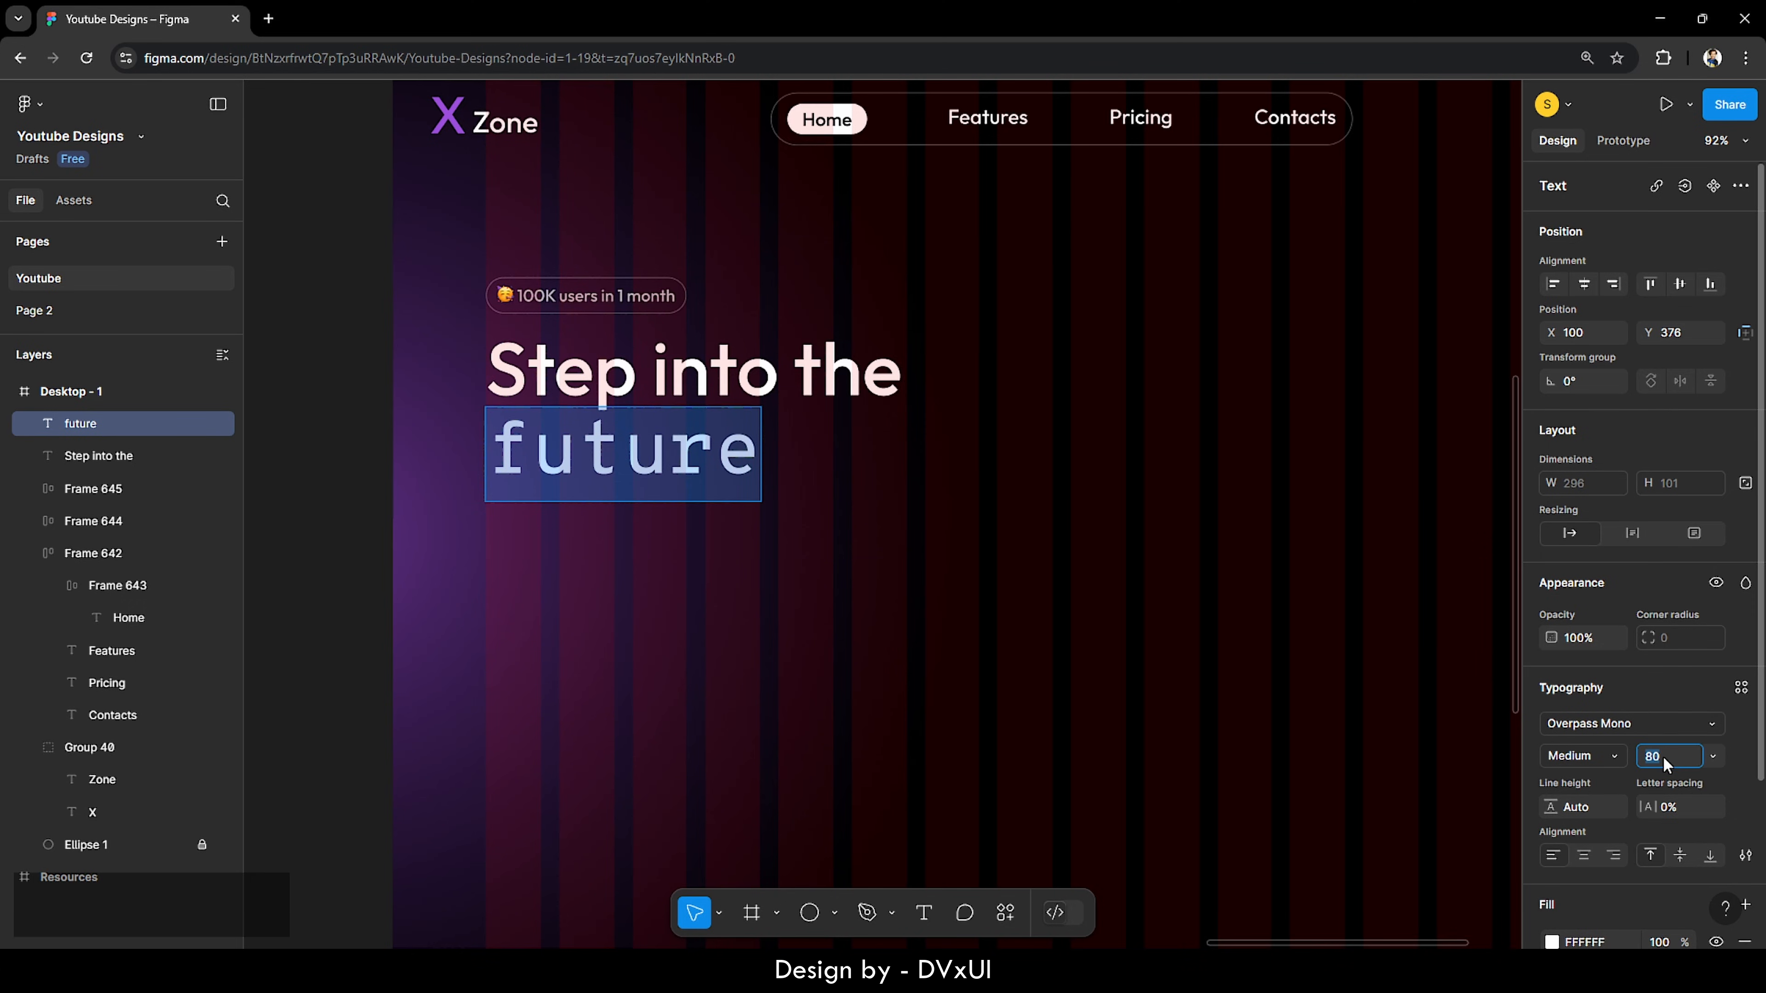
Step: Set the word "future" to font size 136 and nudge it to X 87, Y 379 beneath the first heading line
text(136)
key(Return)
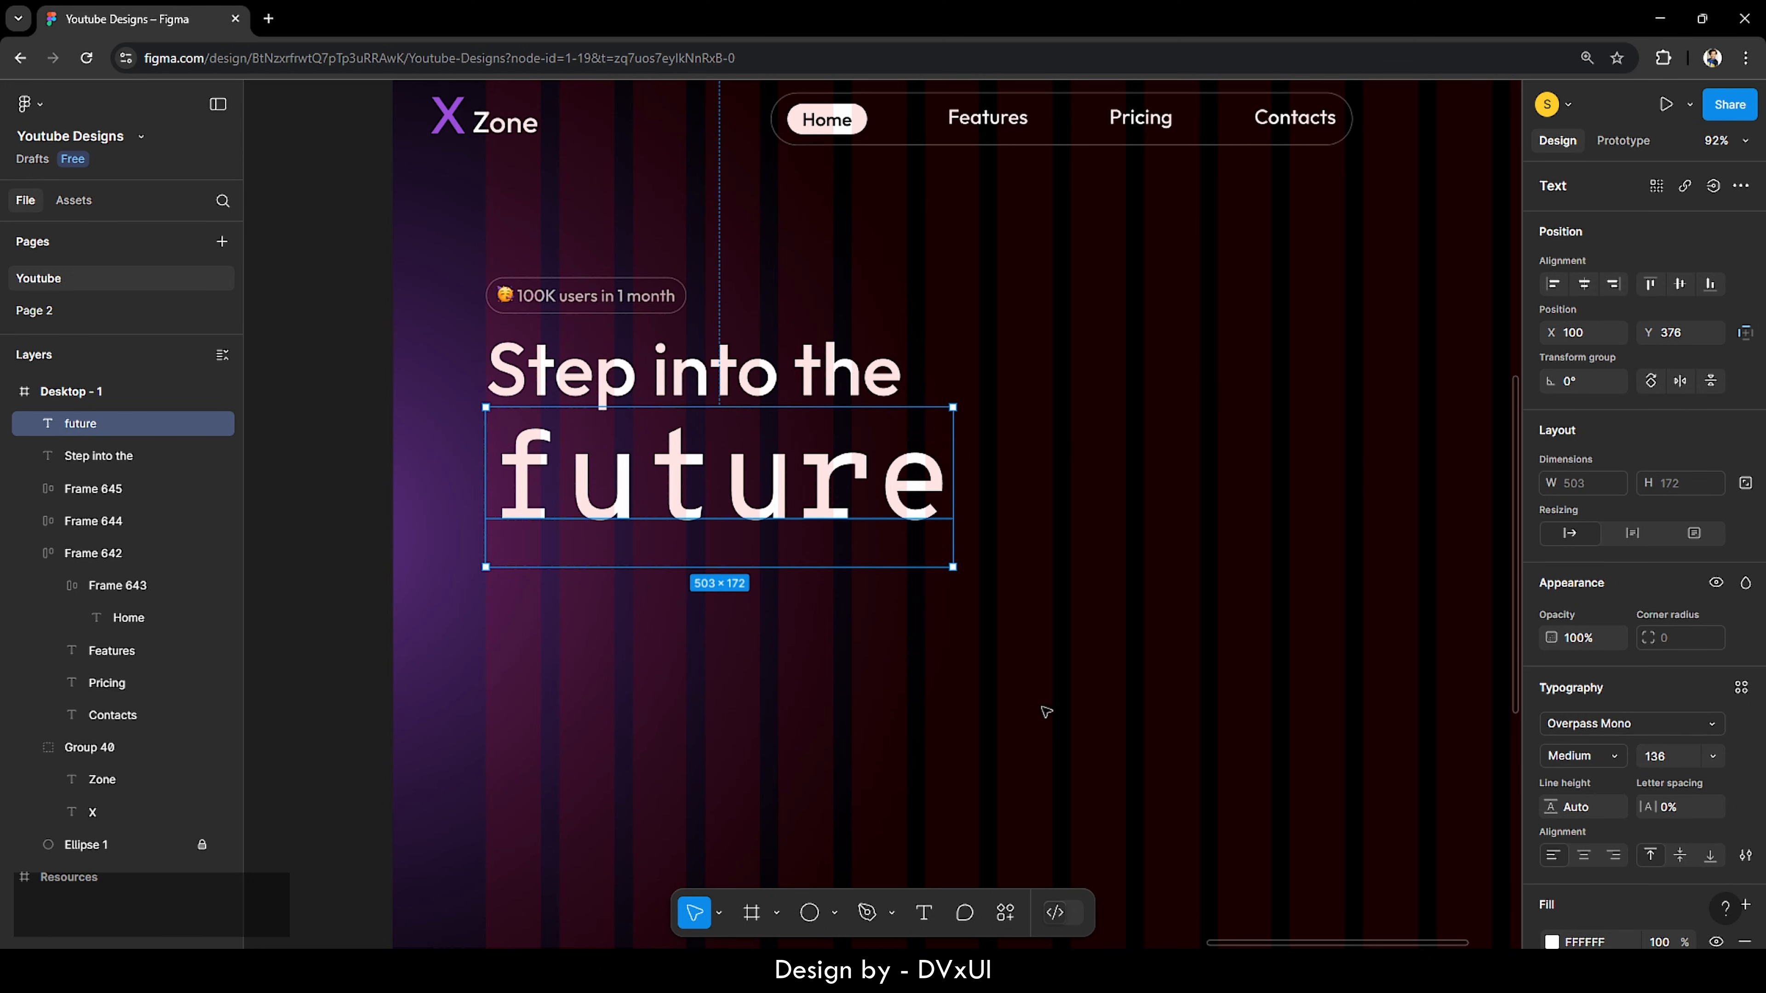
key(Down)
key(Down)
key(Down)
key(Down)
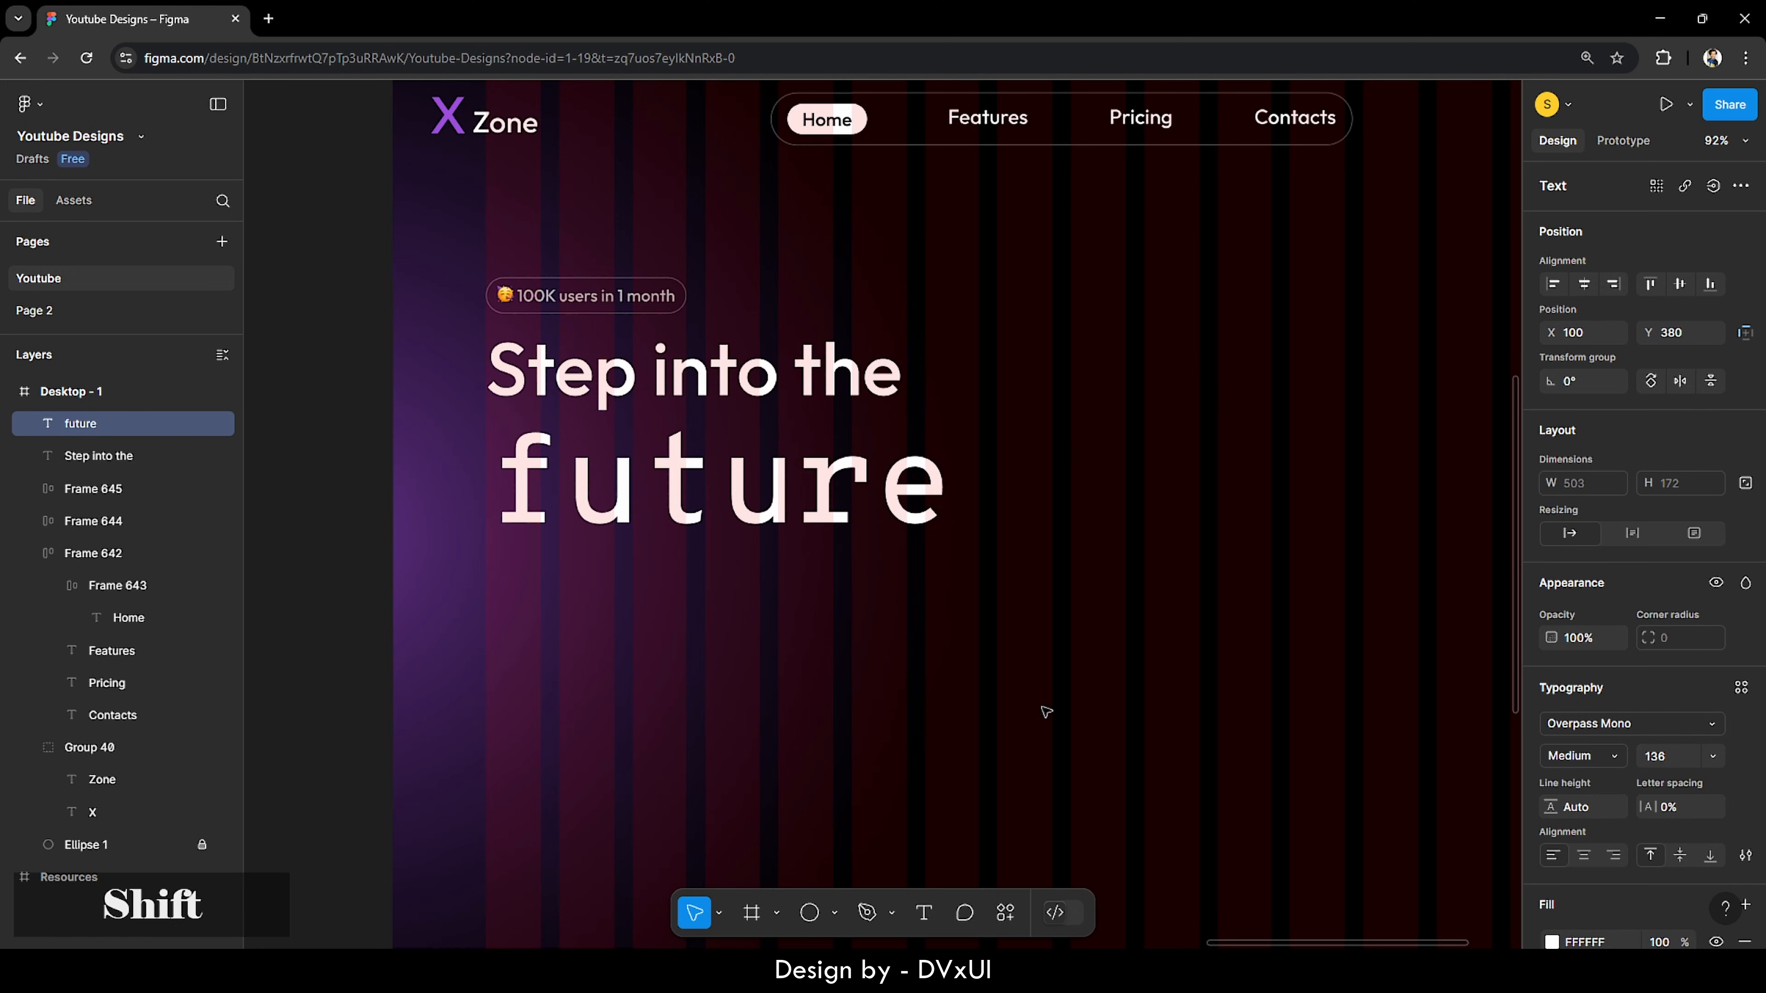
key(shift+Left)
key(Left)
key(Left)
key(Left)
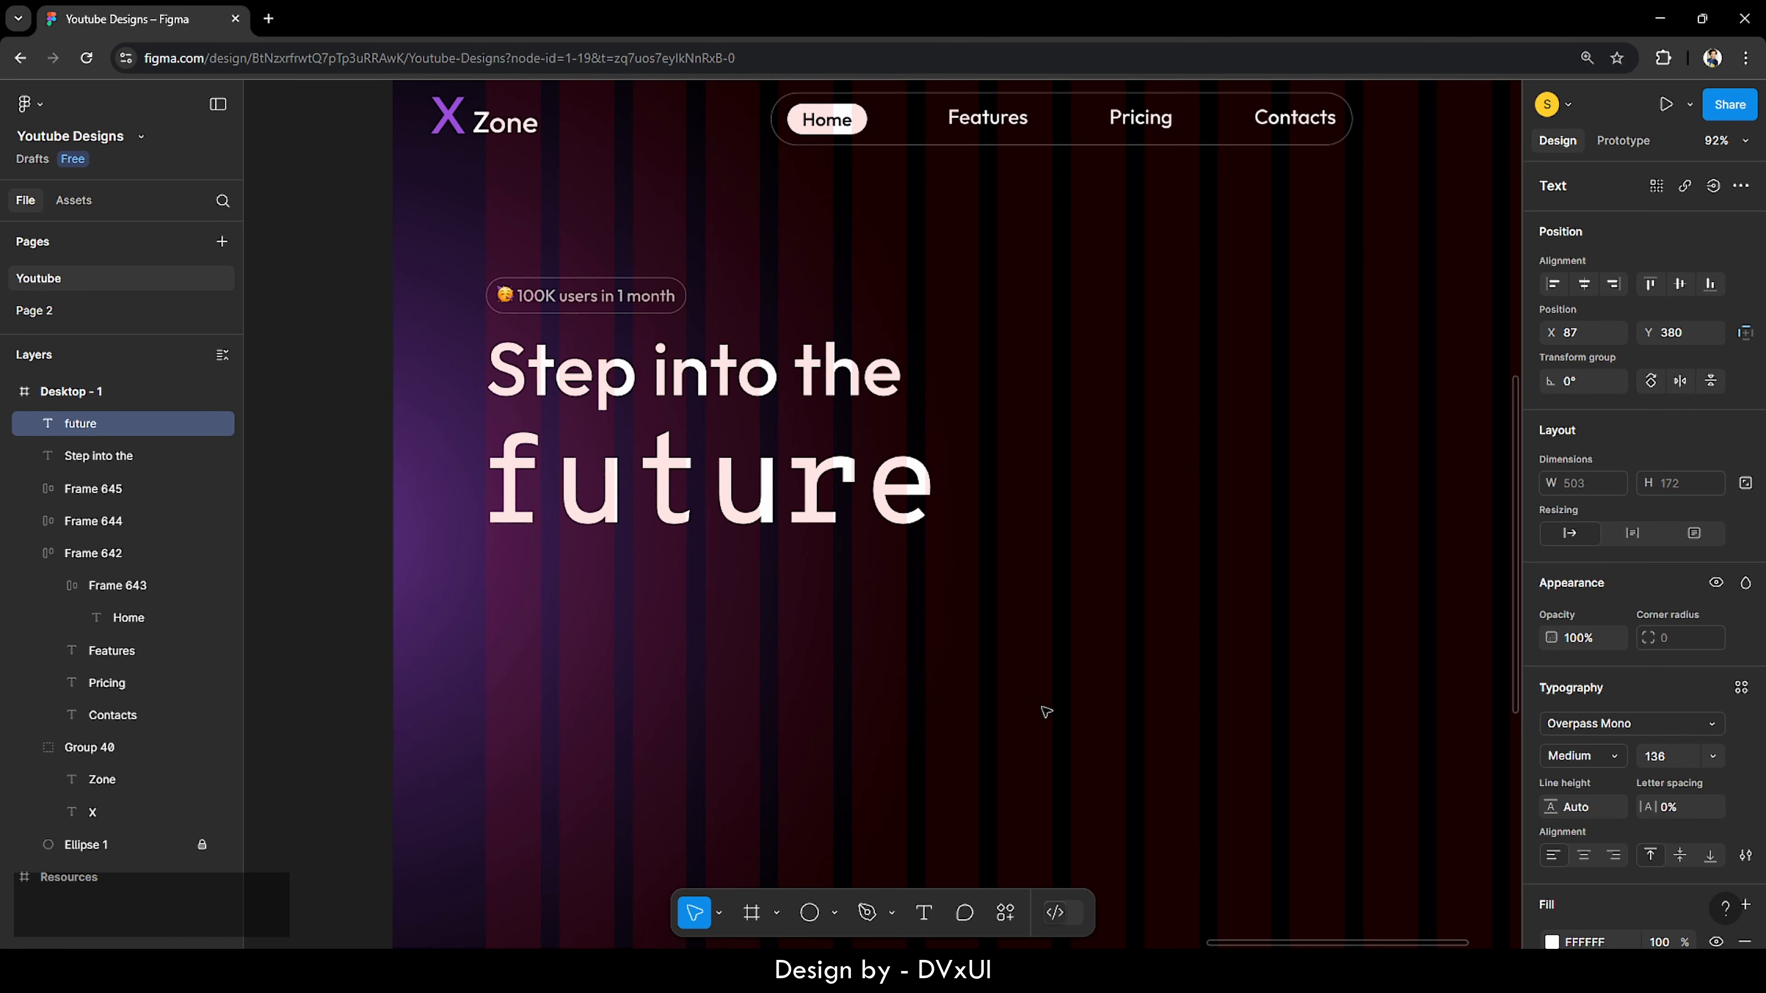
key(Up)
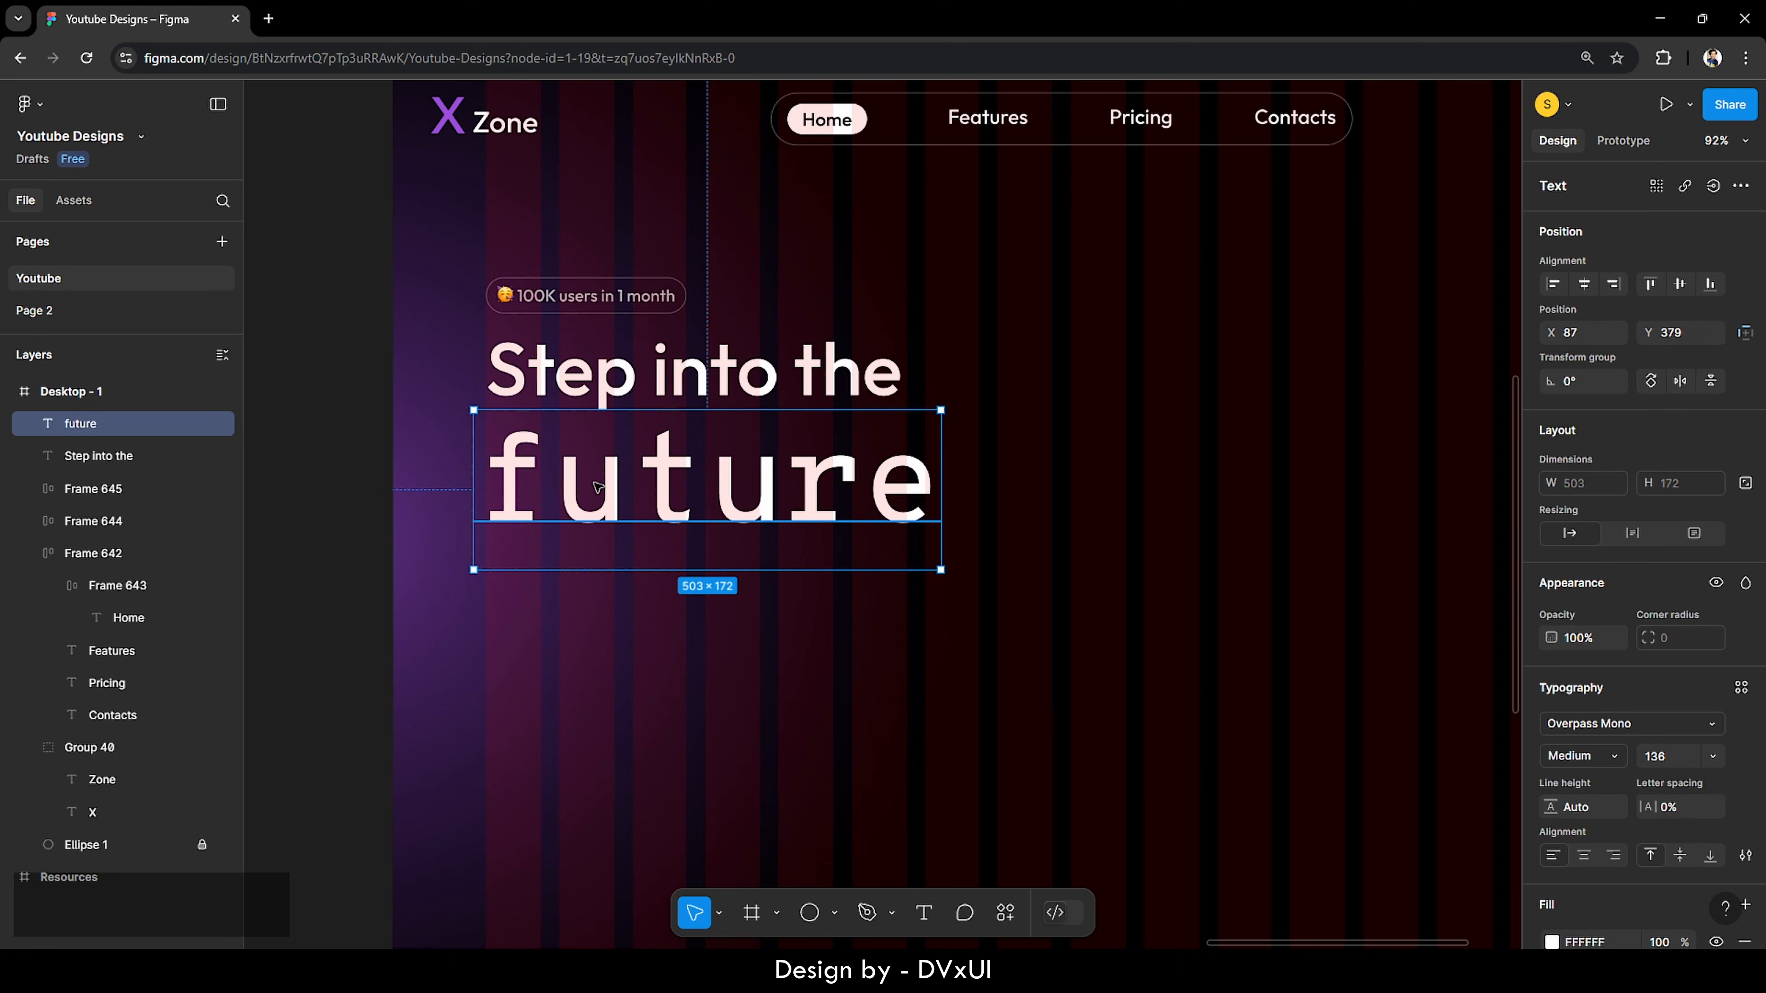
Step: Color both letters "u" in the word "future" purple 9D4EDD
double_click(597, 487)
drag(569, 480, 623, 483)
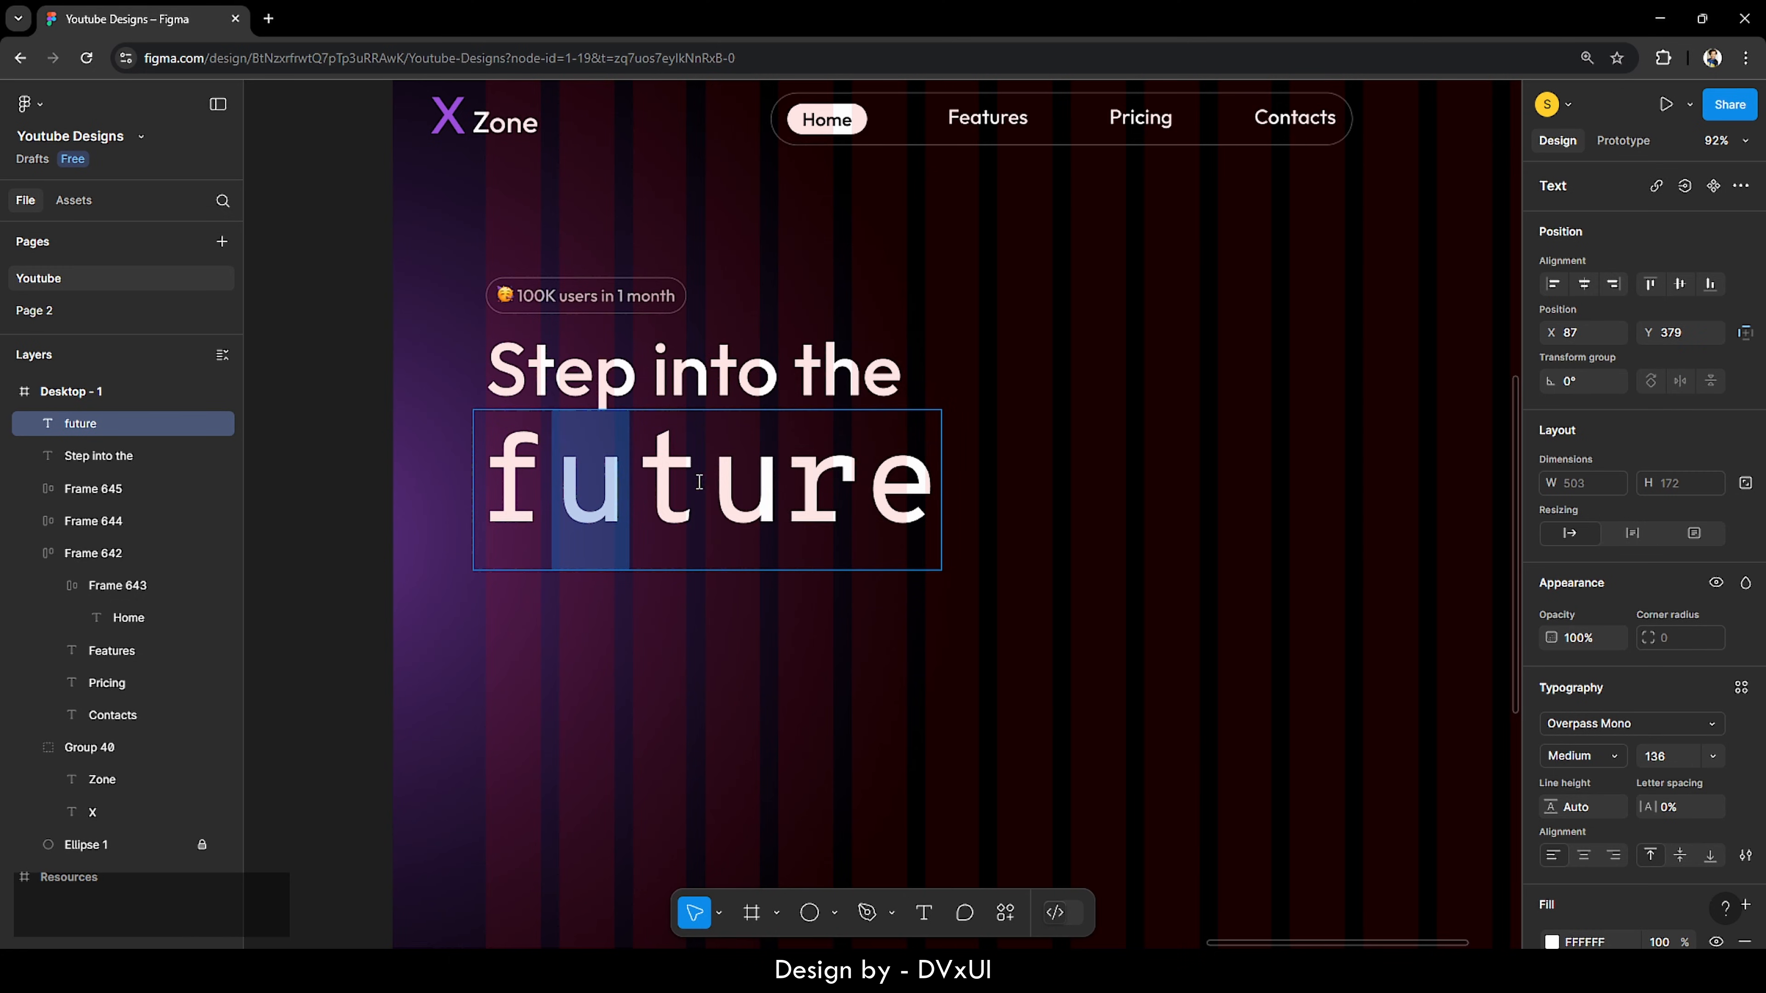
scroll(1558, 922, down, 3)
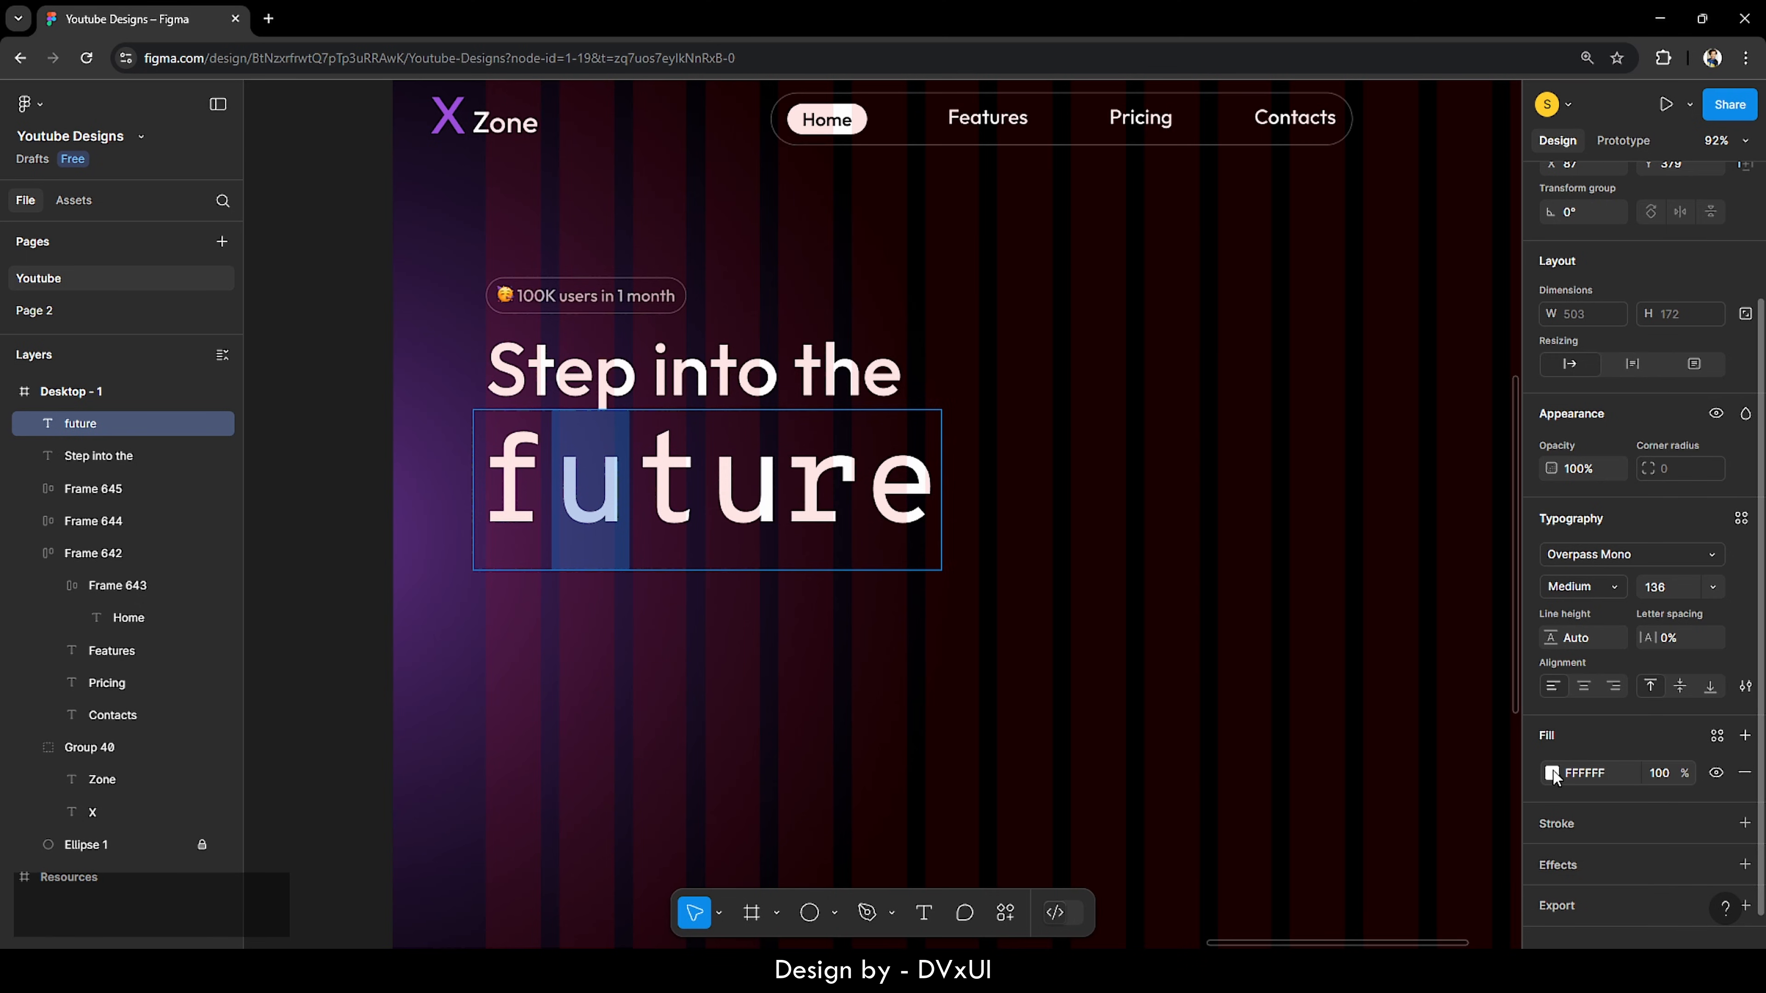
click(1551, 774)
click(1332, 907)
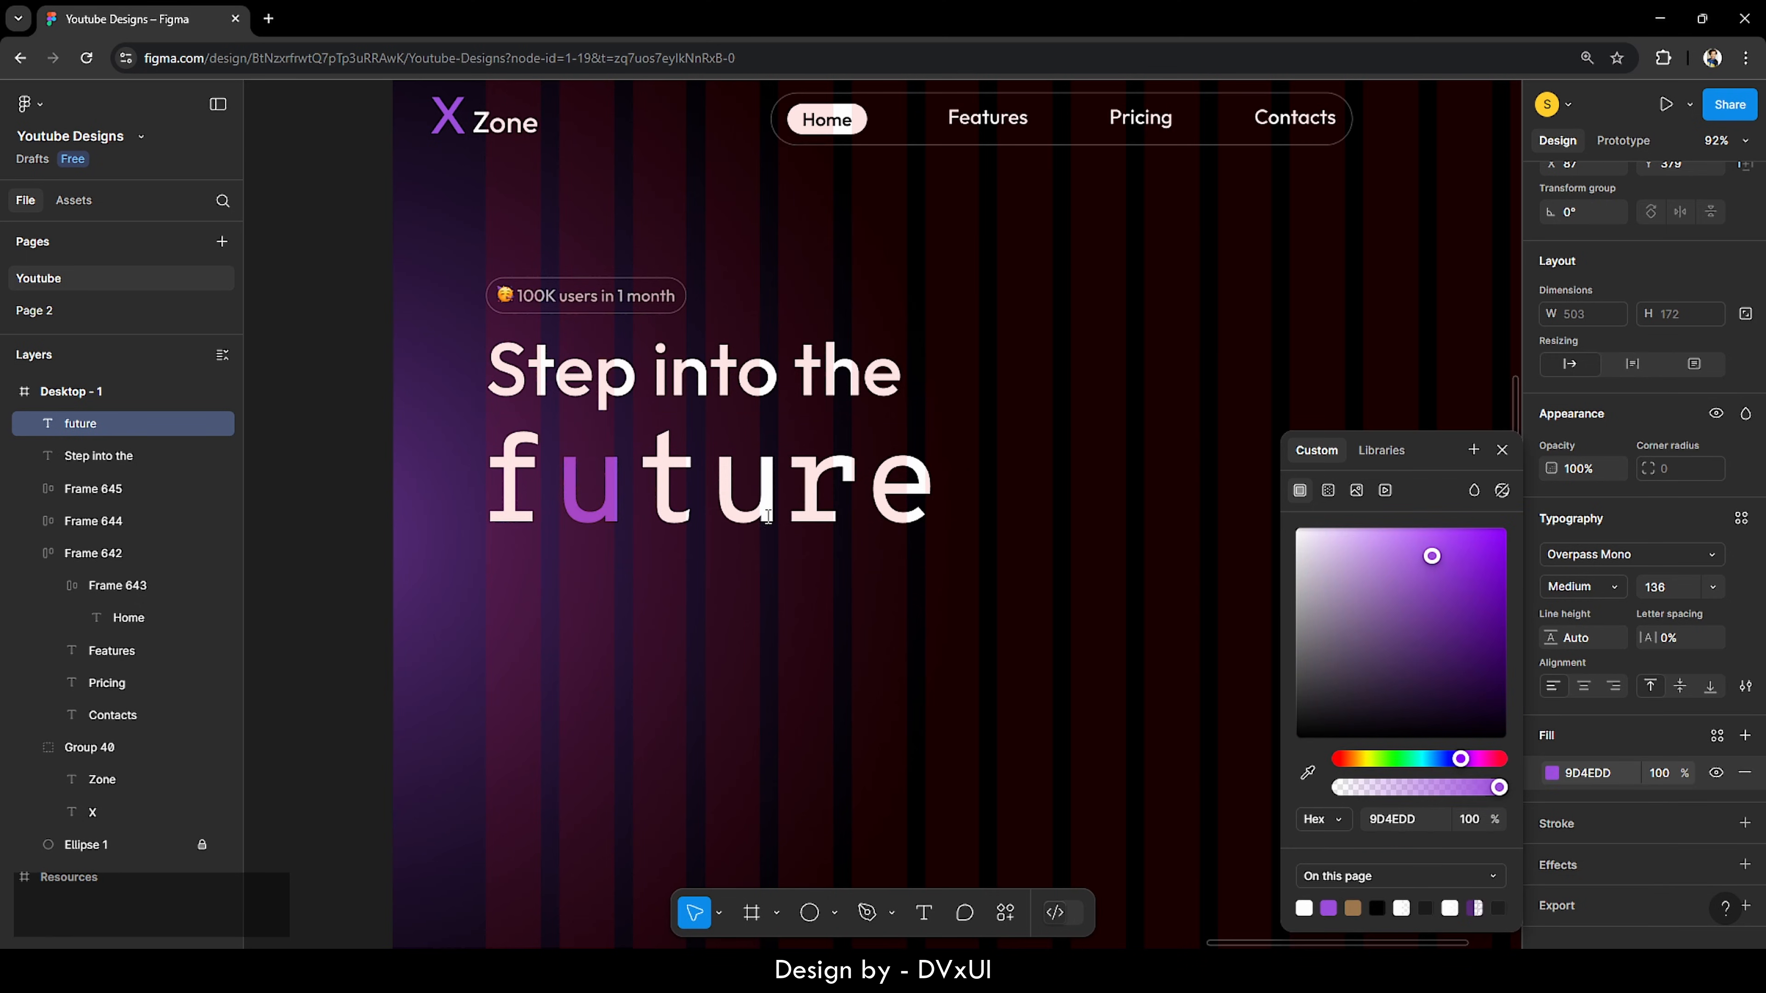
drag(723, 473, 775, 483)
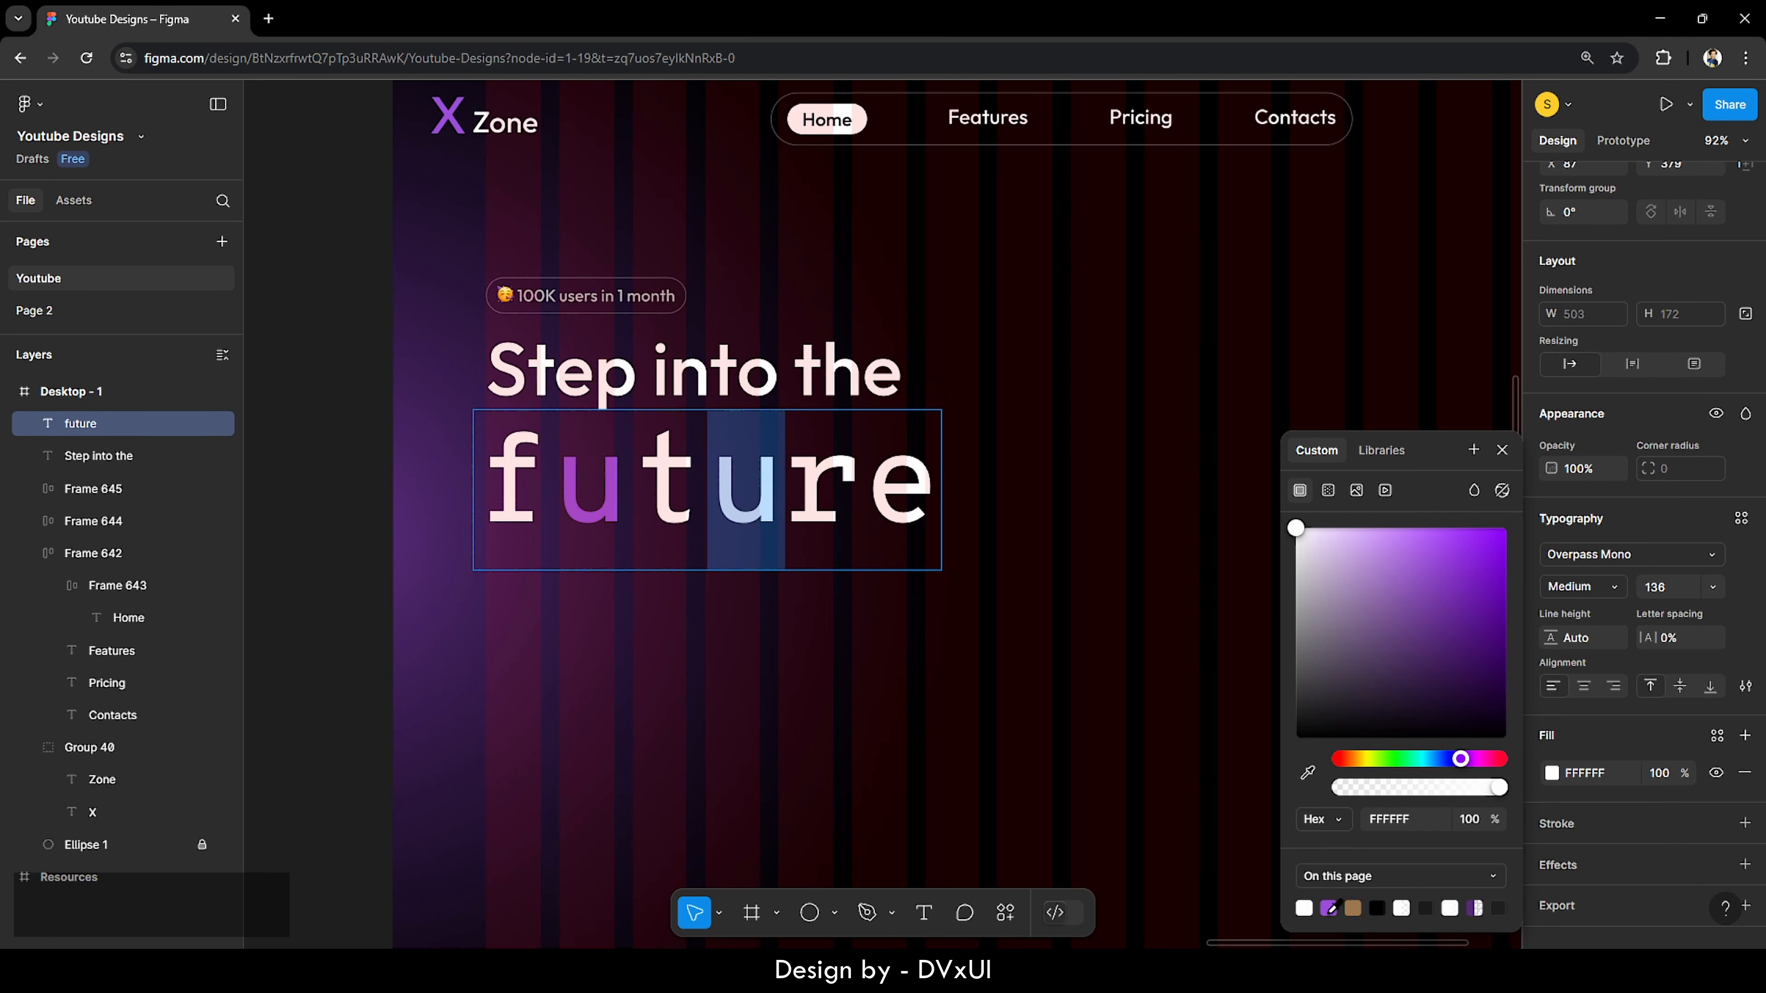
click(1330, 908)
Step: Color the word "Step" in the heading purple 9D4EDD and finish editing the text
double_click(551, 377)
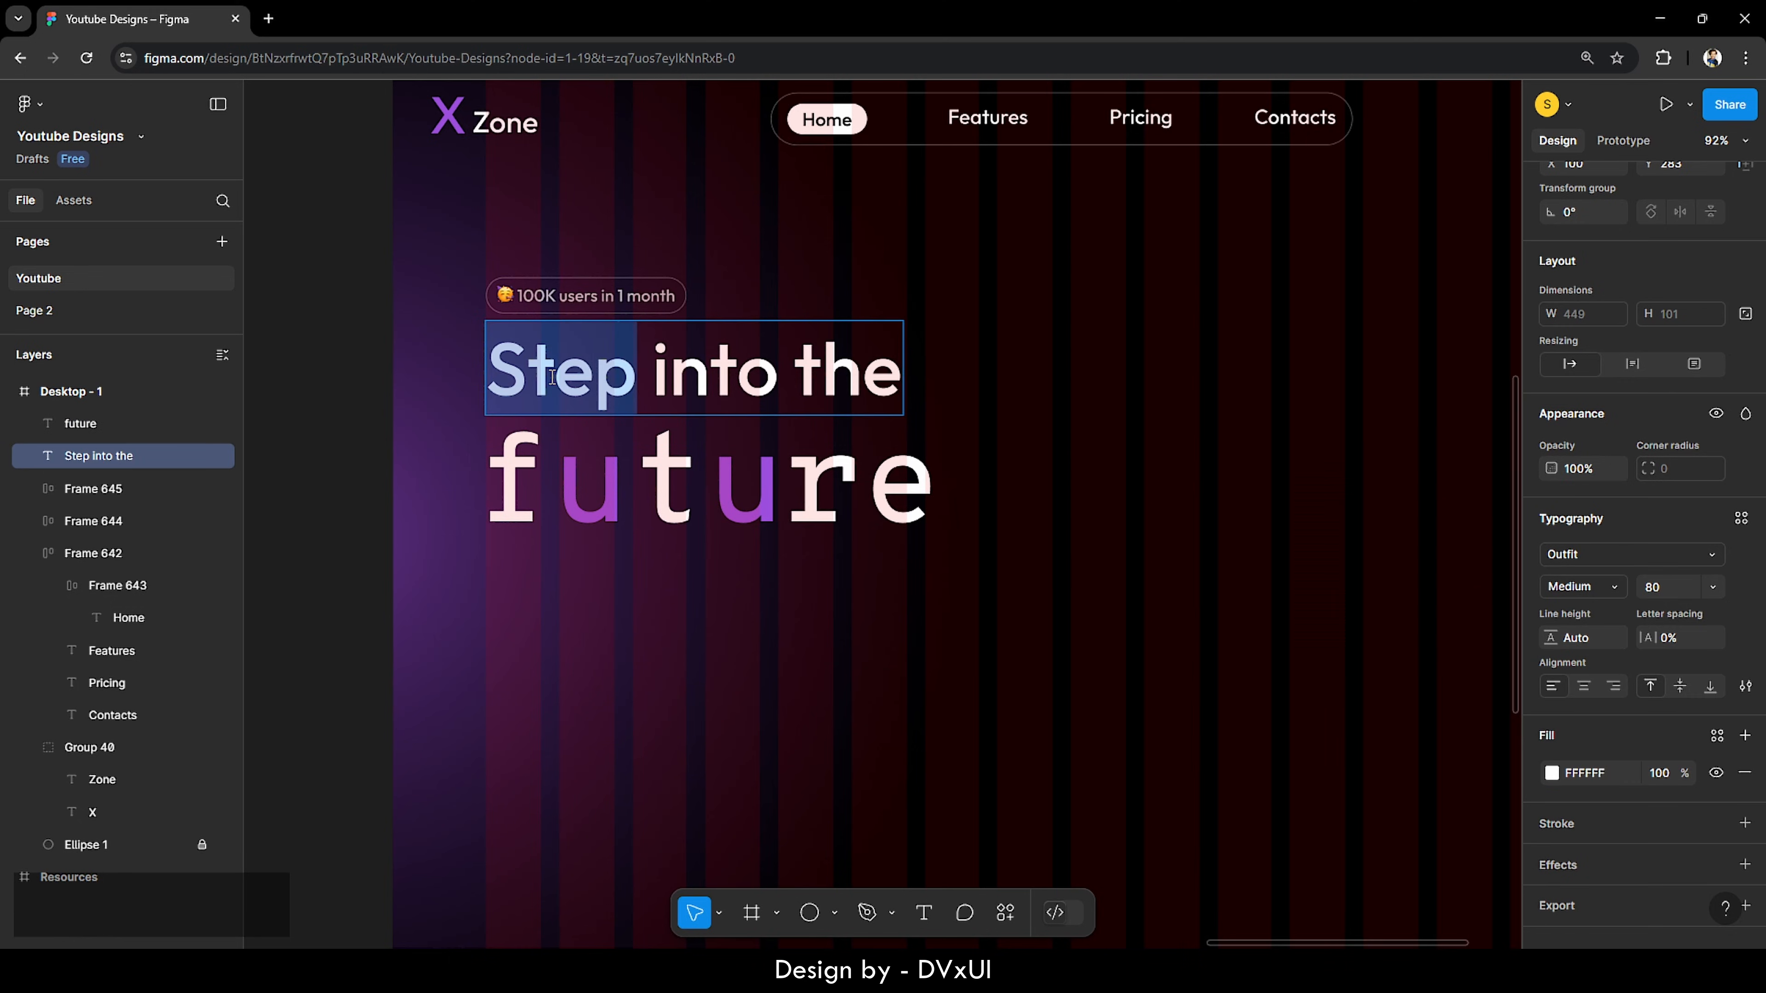
click(1551, 773)
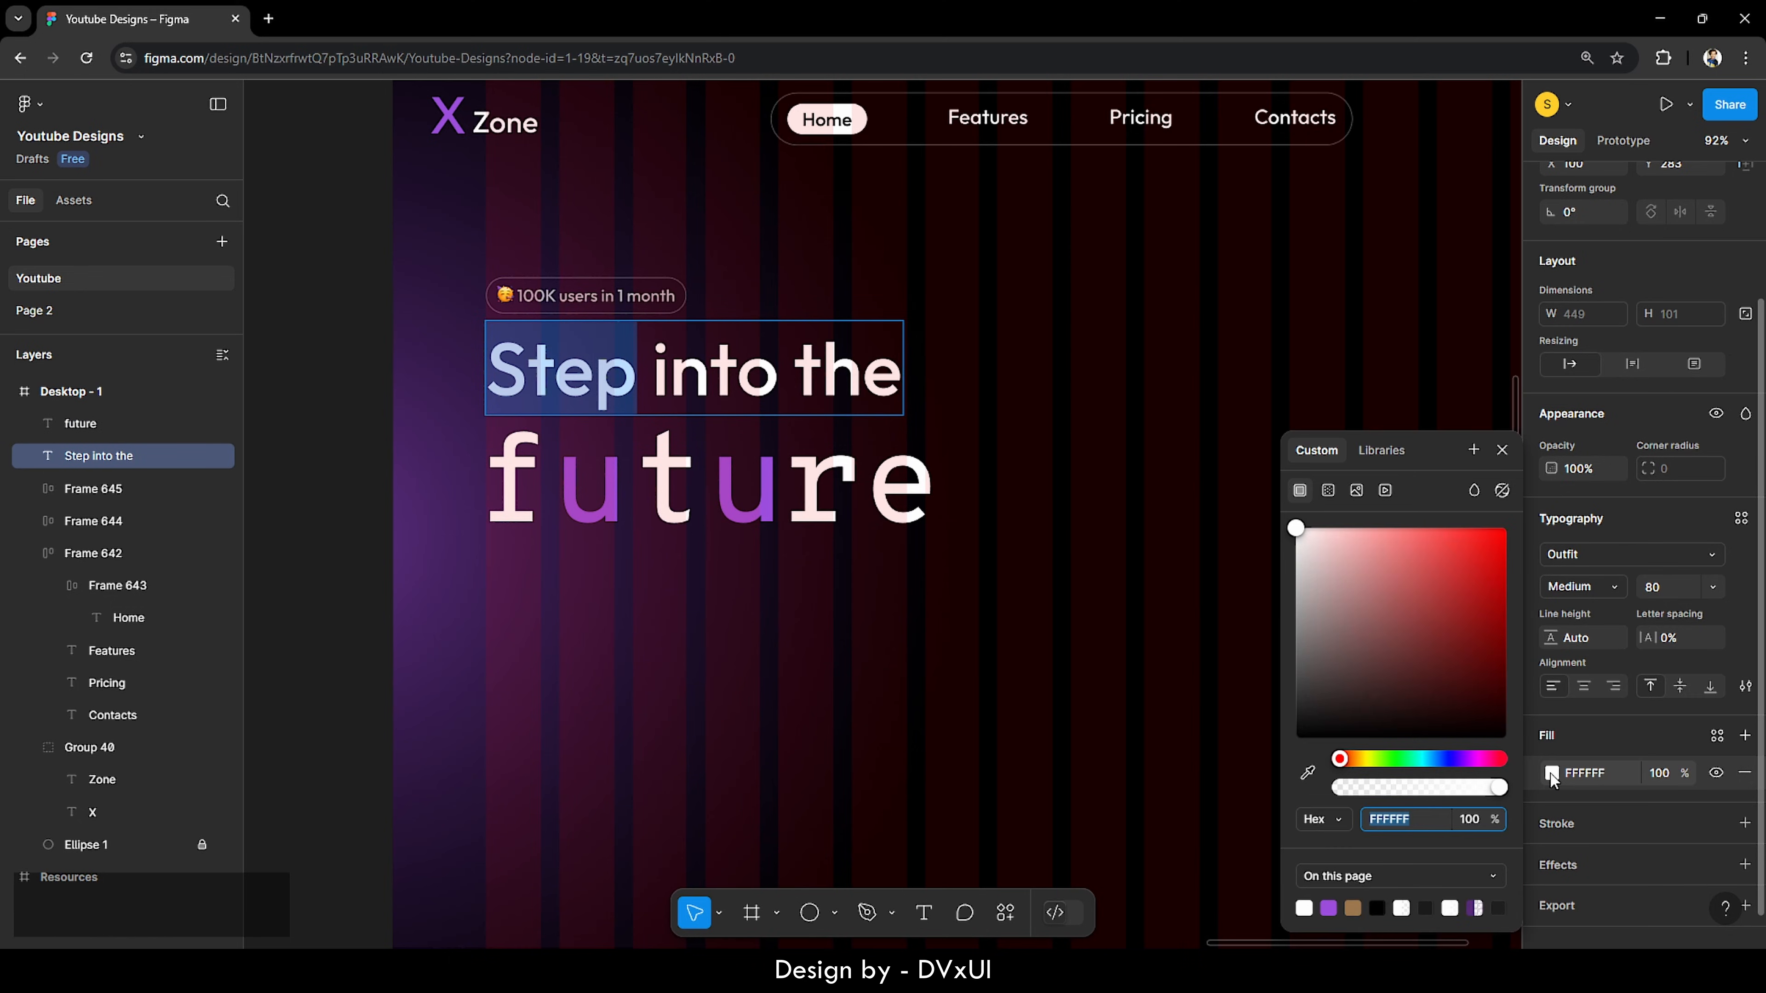
click(1330, 908)
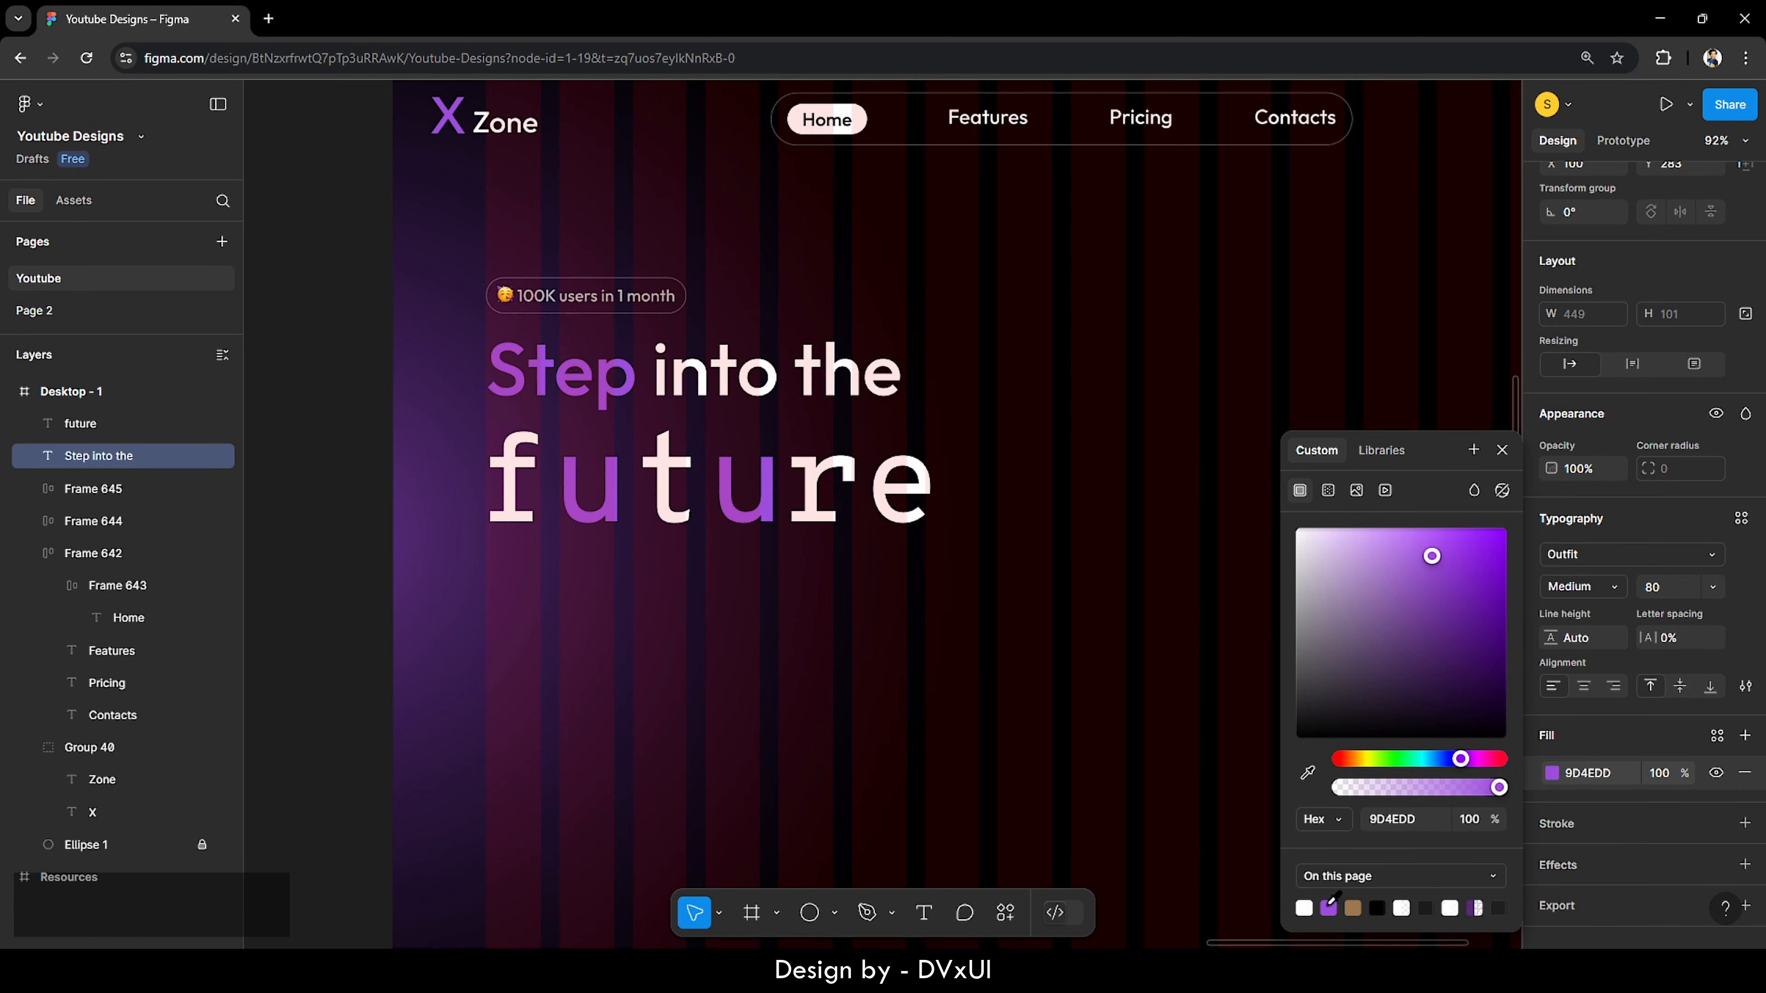
key(Escape)
key(Escape)
key(shift+1)
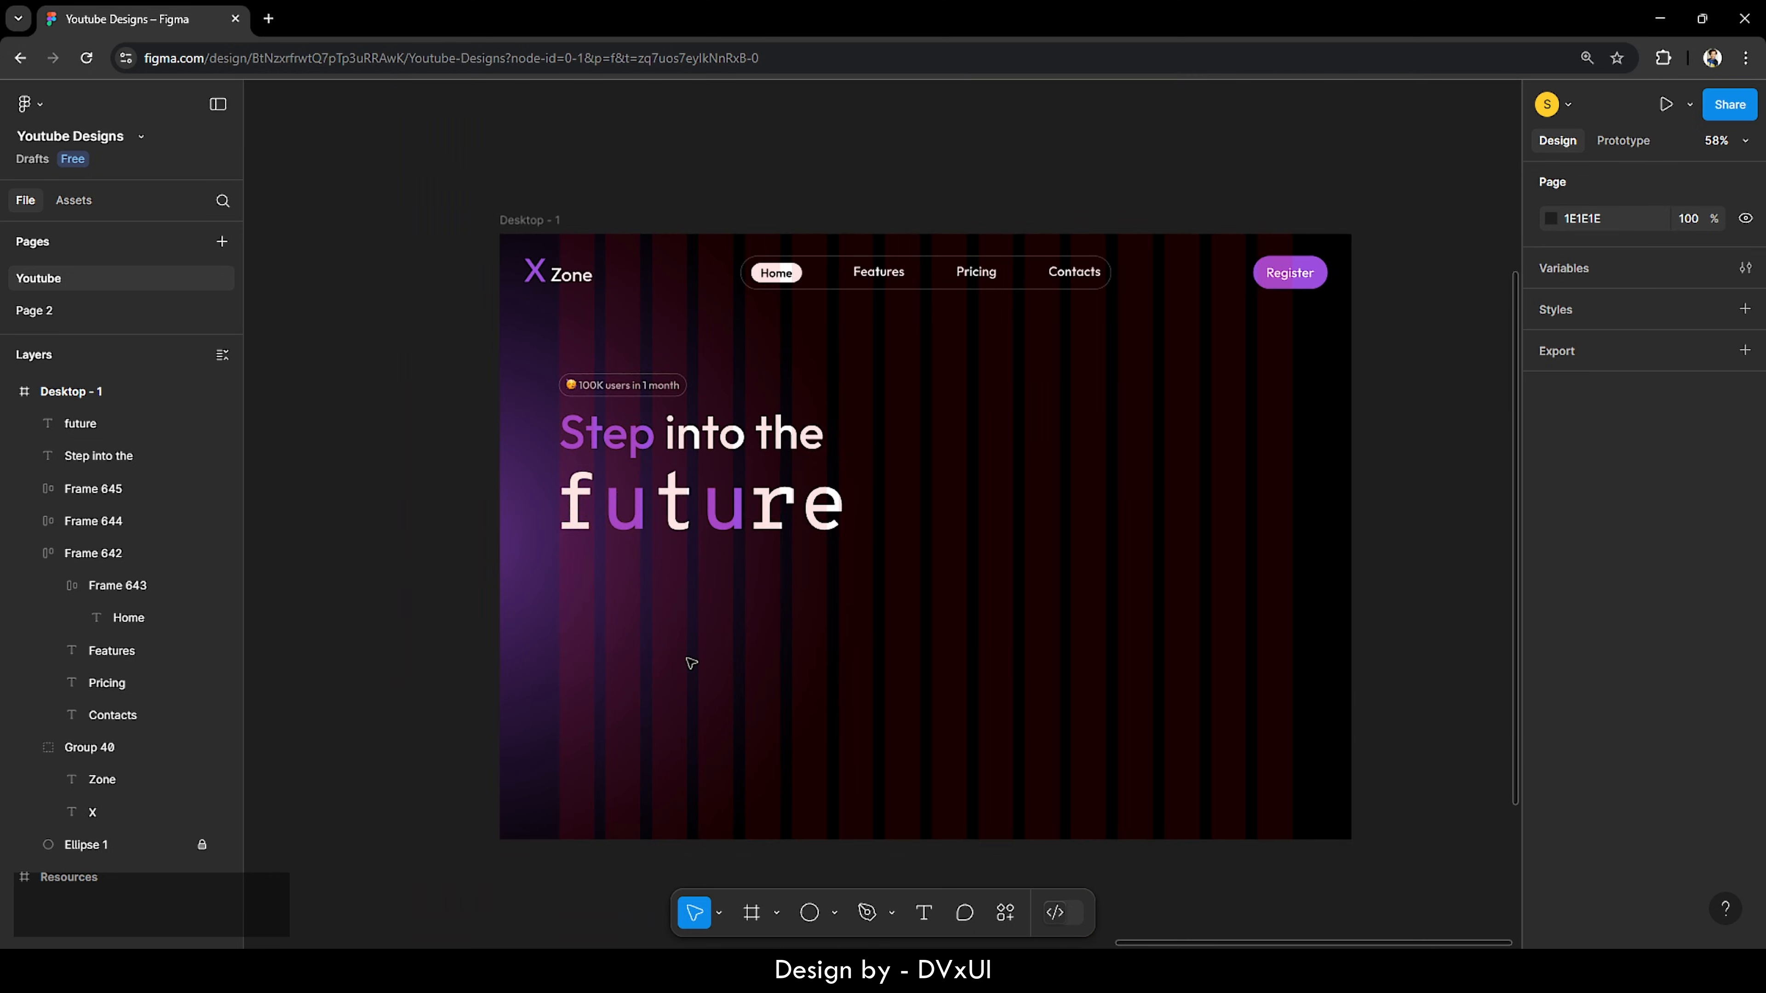
Step: Open loremipsum.io in a new browser tab and copy the first sentence of the generated text
scroll(691, 663, right, 1)
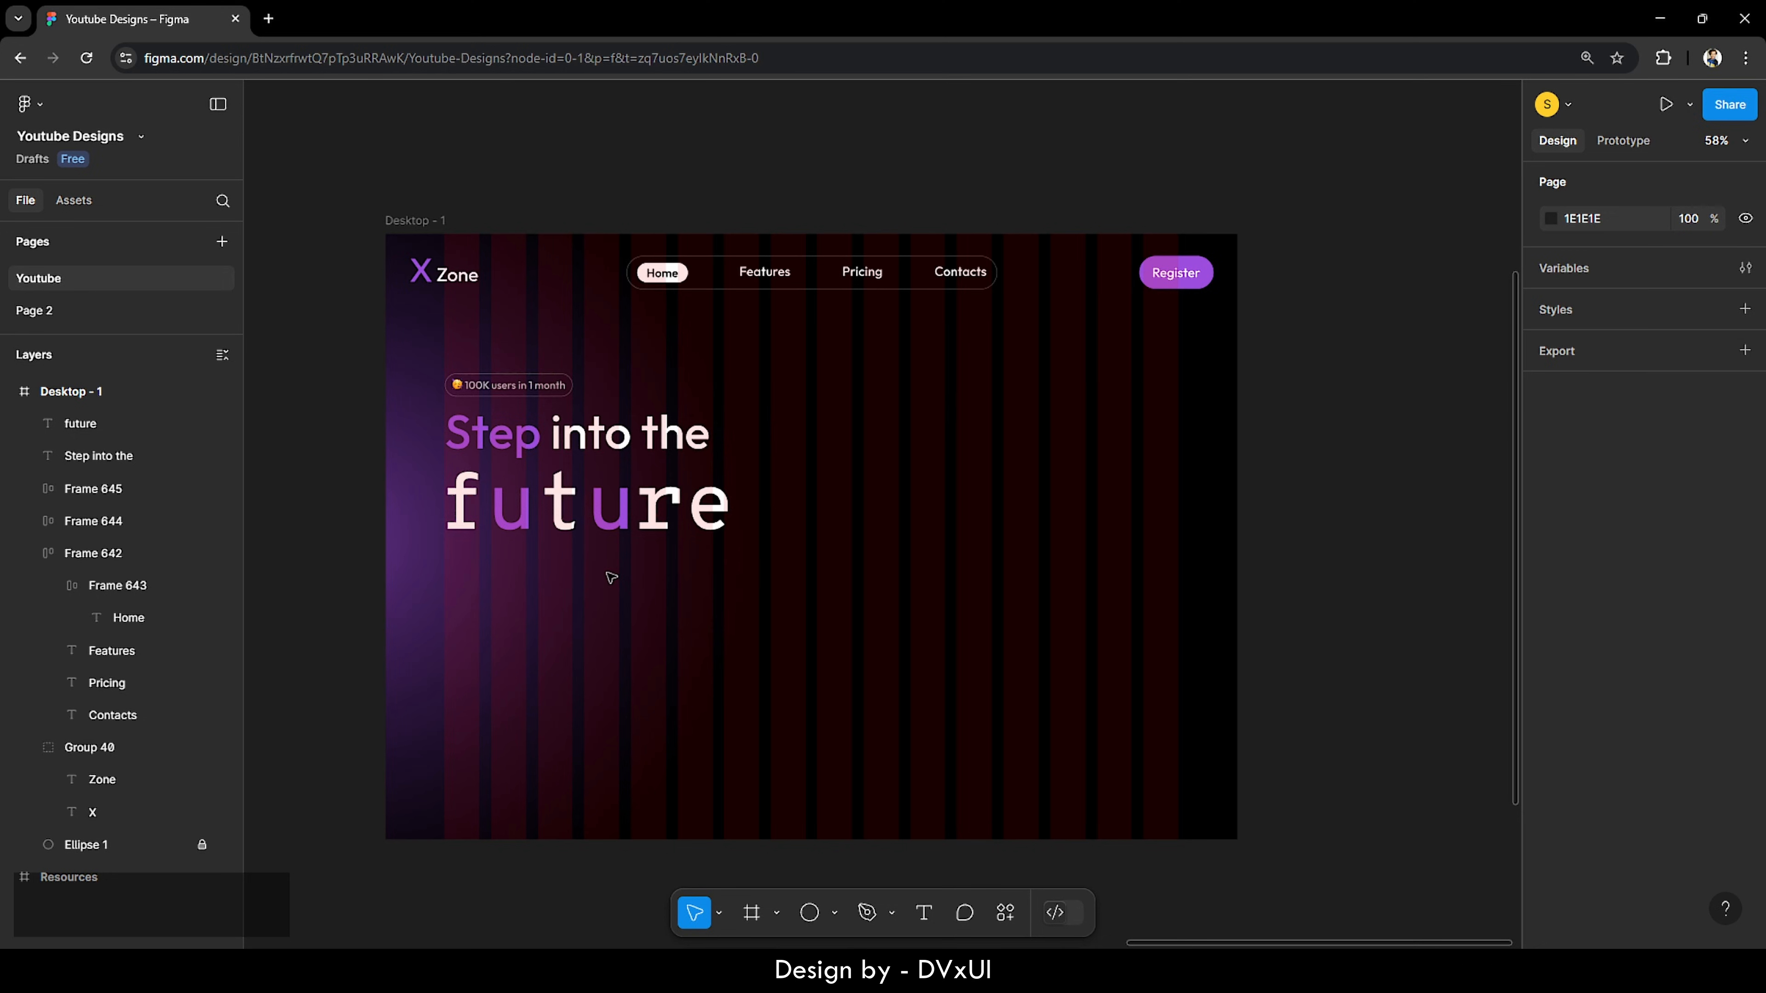
click(272, 15)
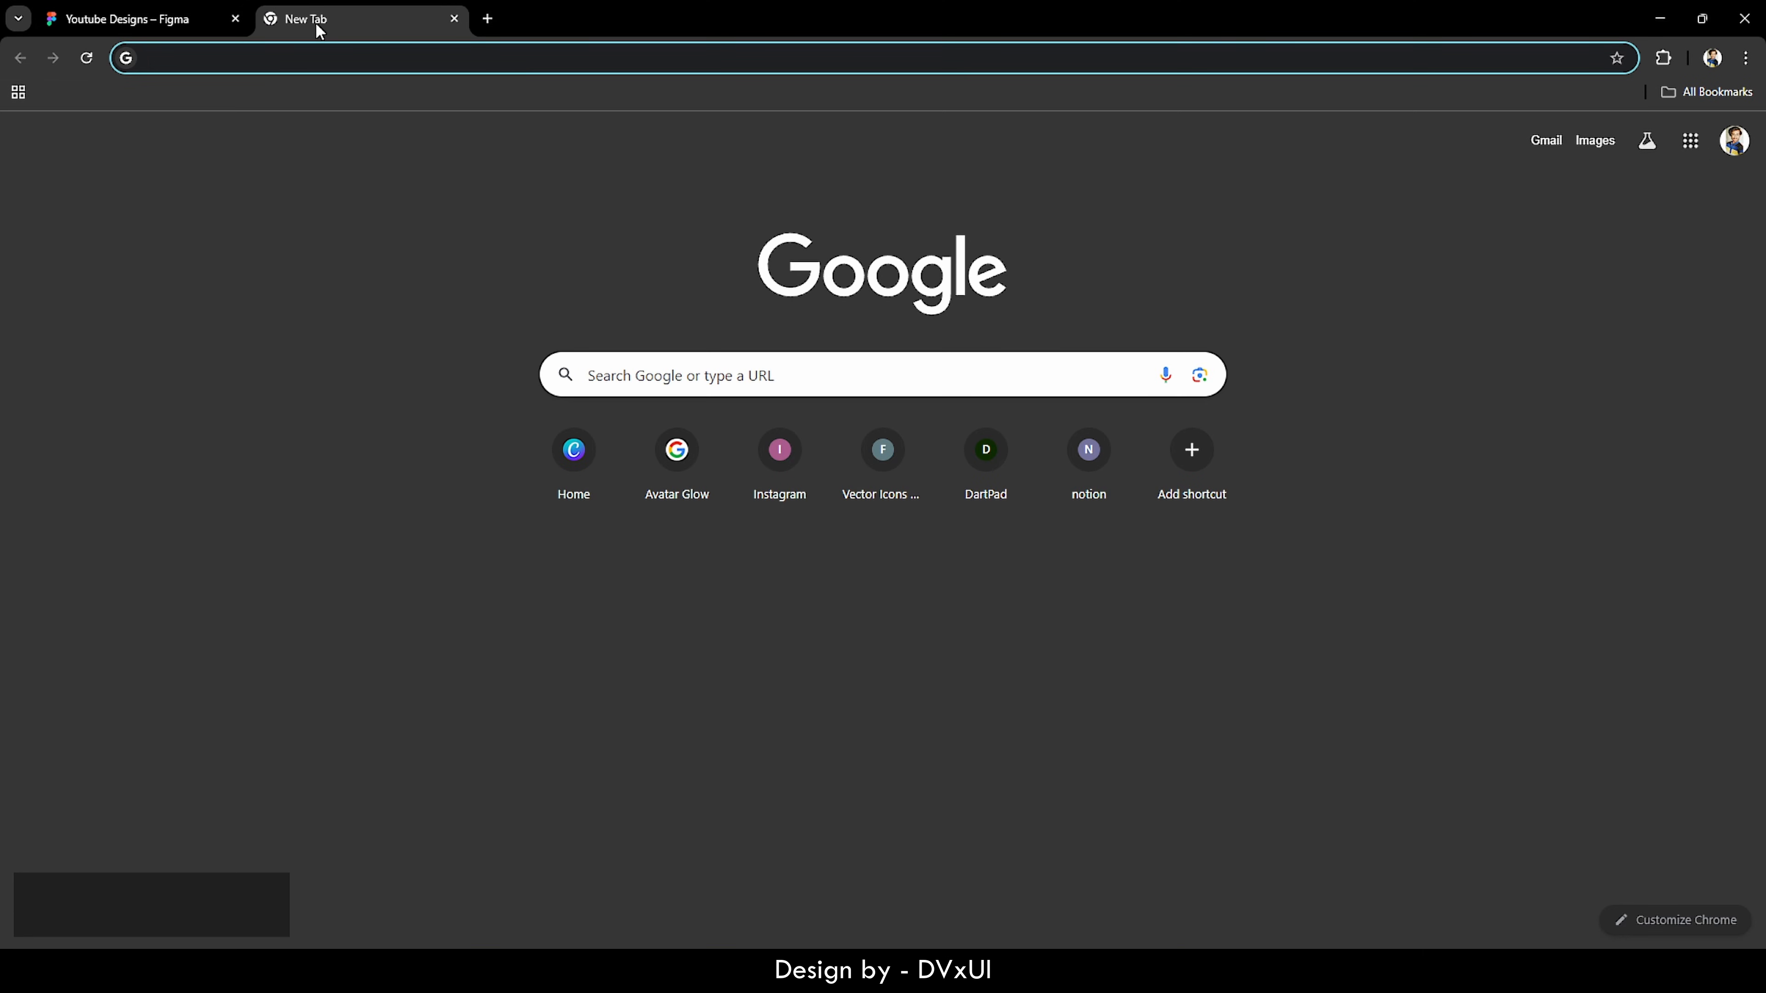
text(loremi)
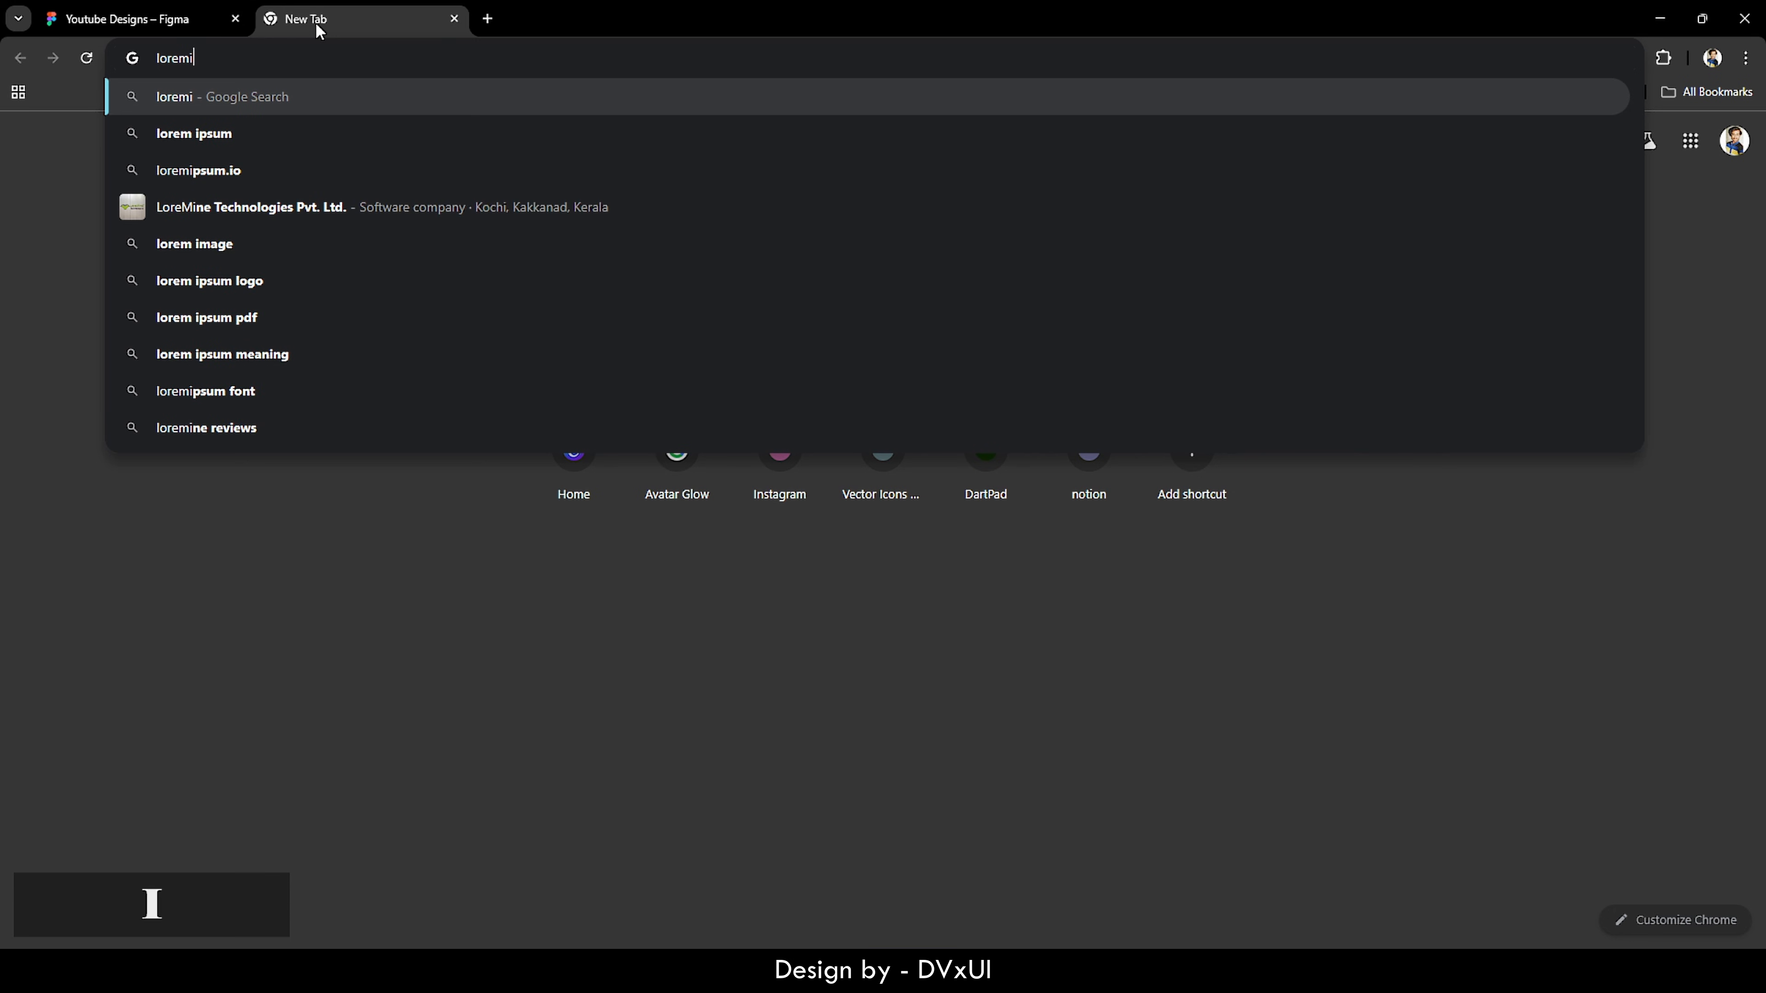
text(psum.io)
key(Return)
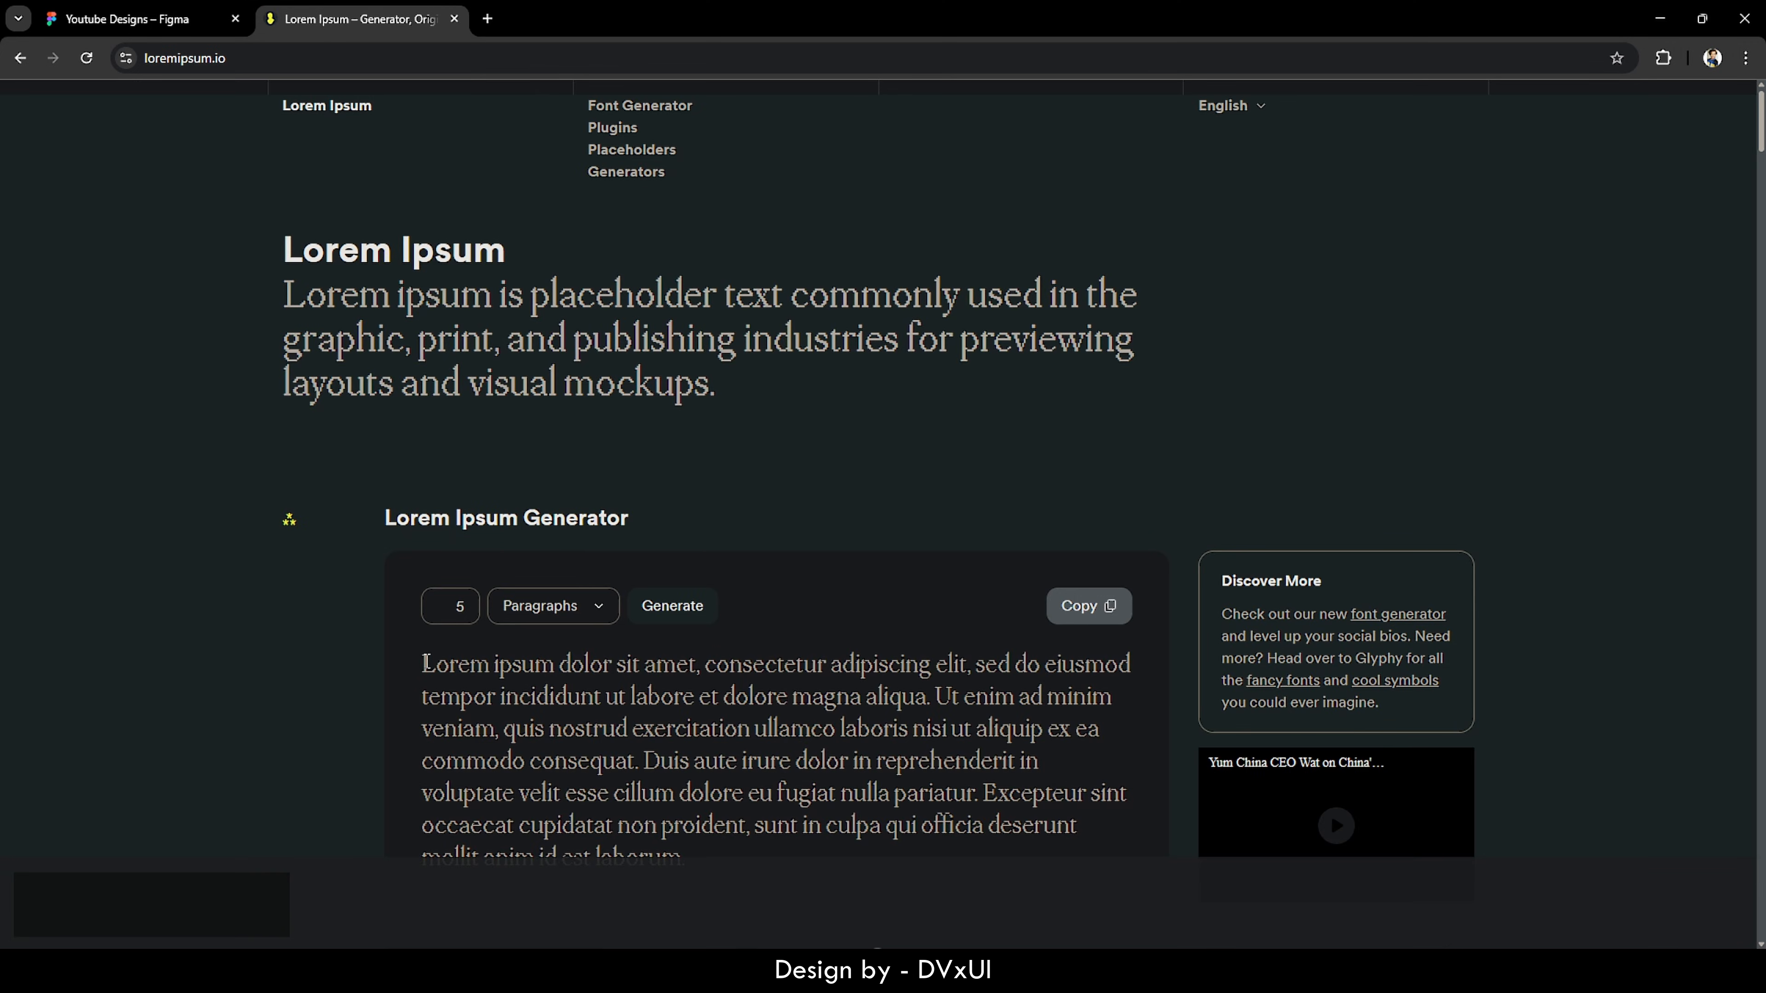
drag(423, 665, 935, 699)
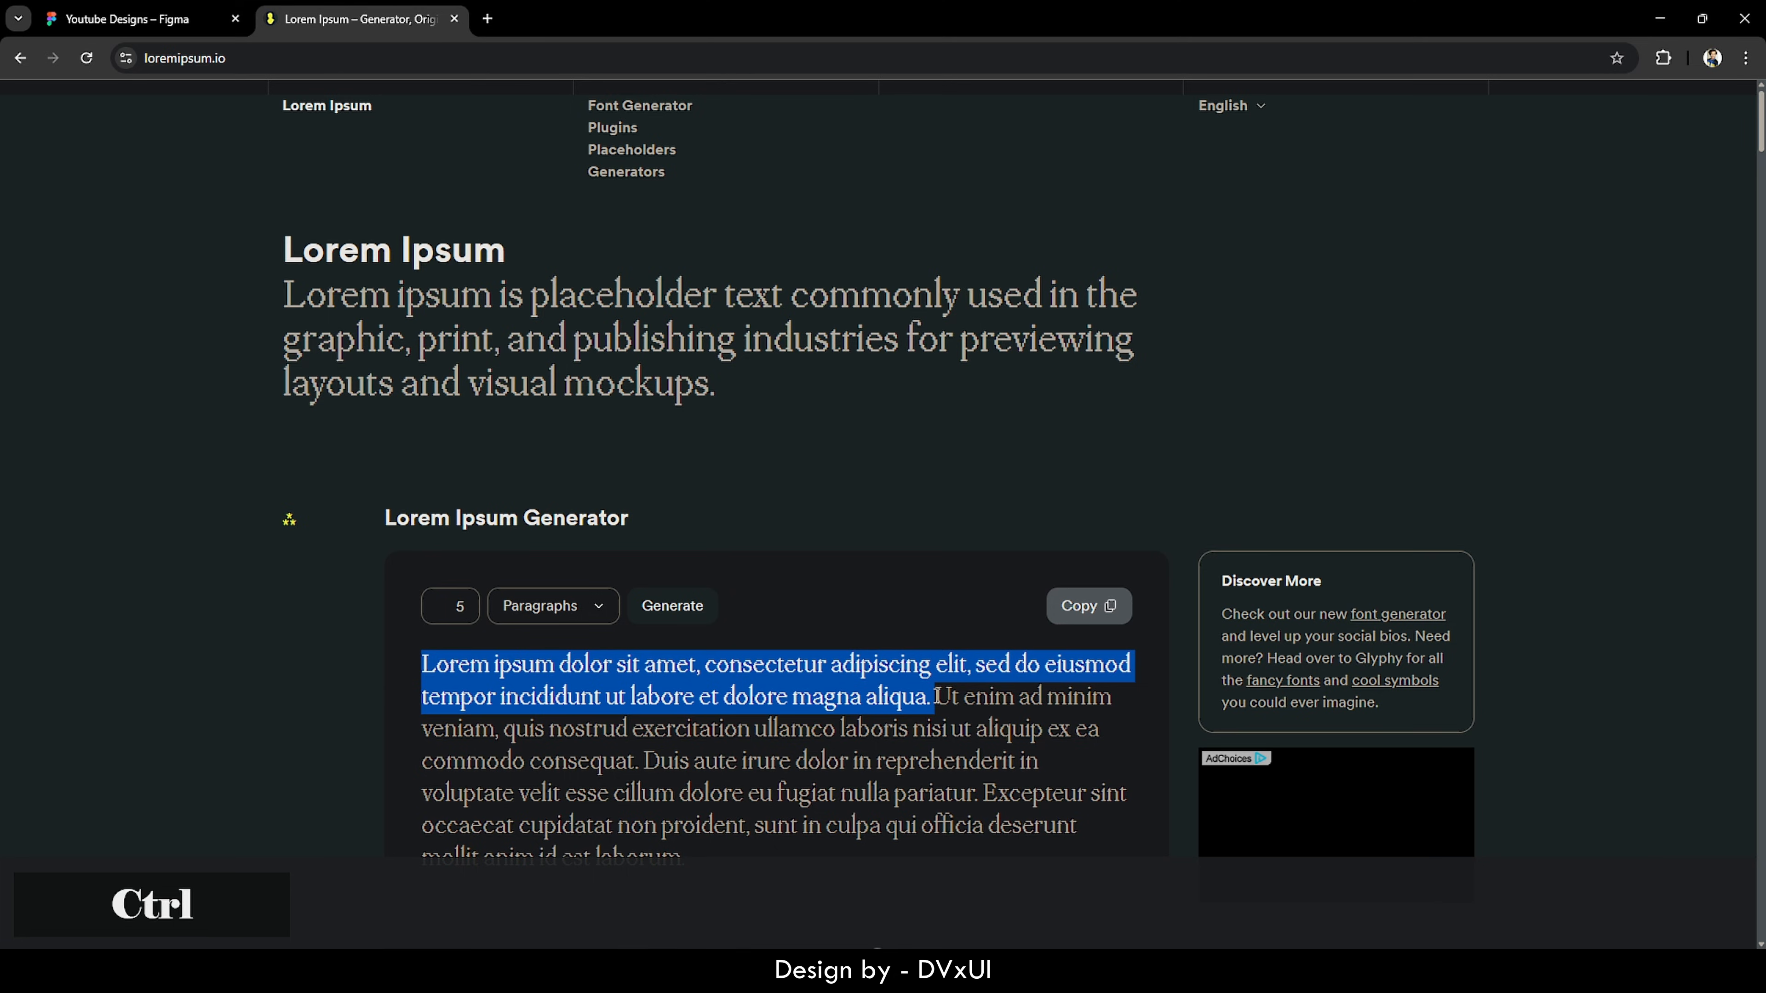
key(ctrl+c)
Step: Return to the Figma design and add a text layer below "future" containing the copied lorem ipsum sentence
click(155, 8)
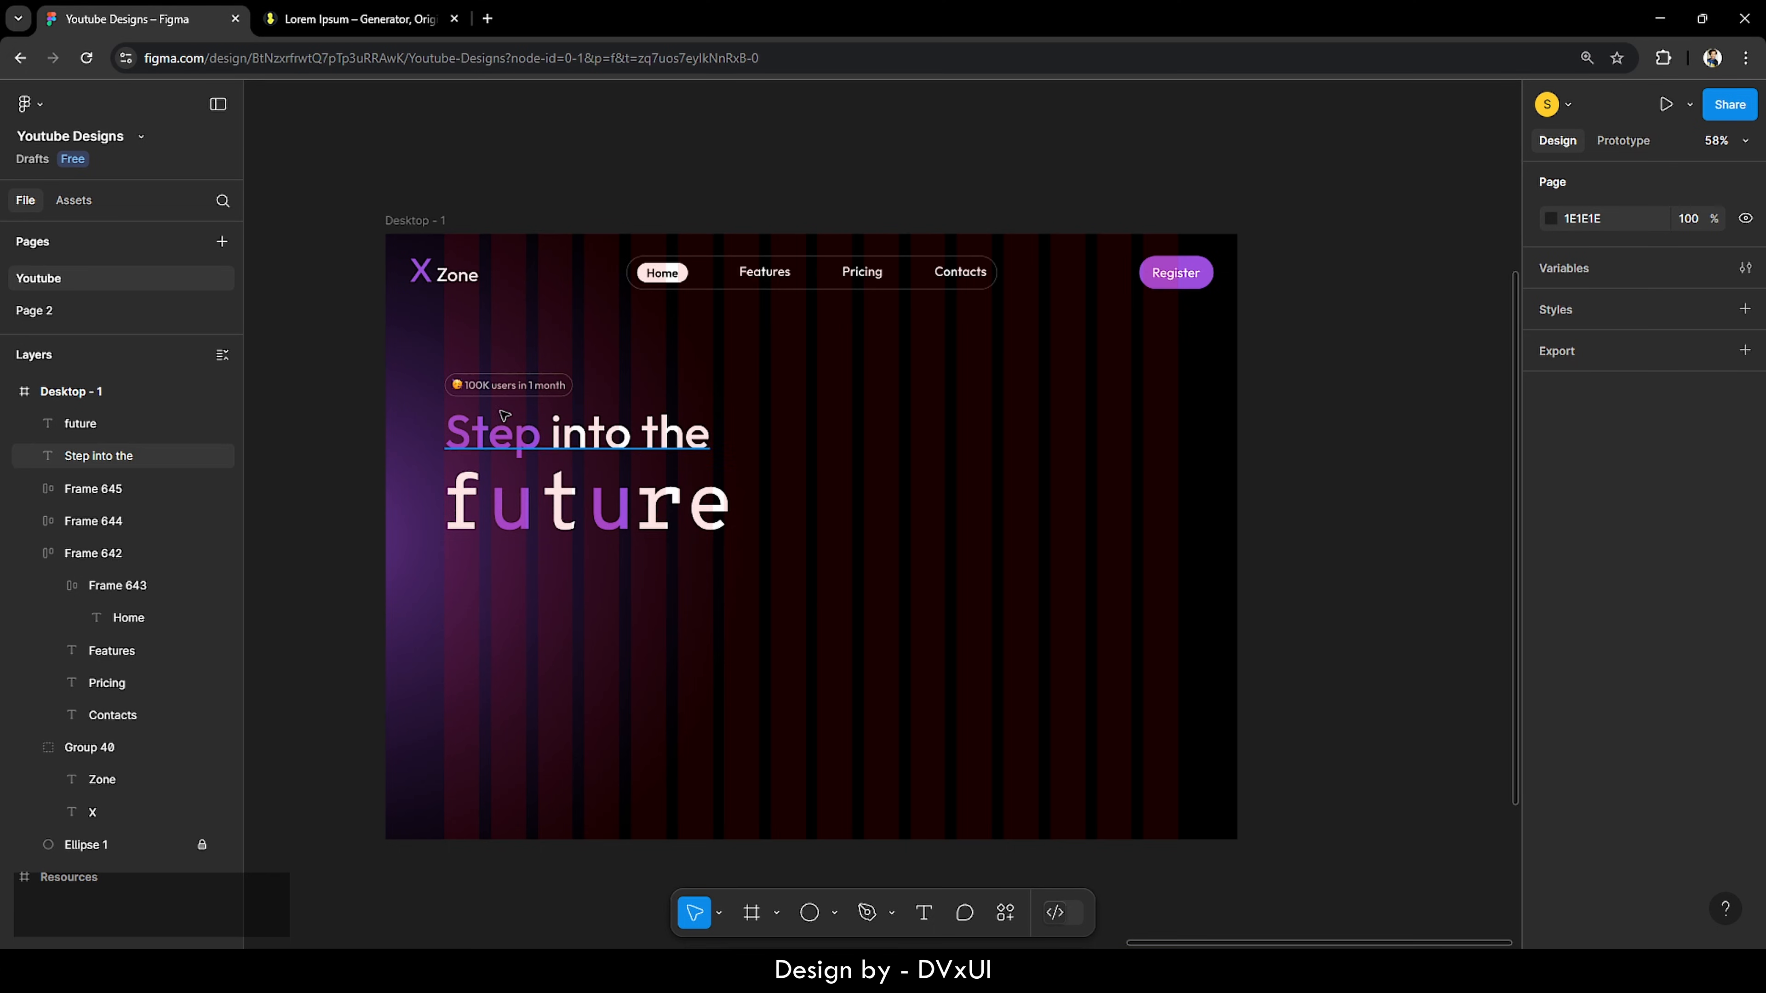
click(925, 913)
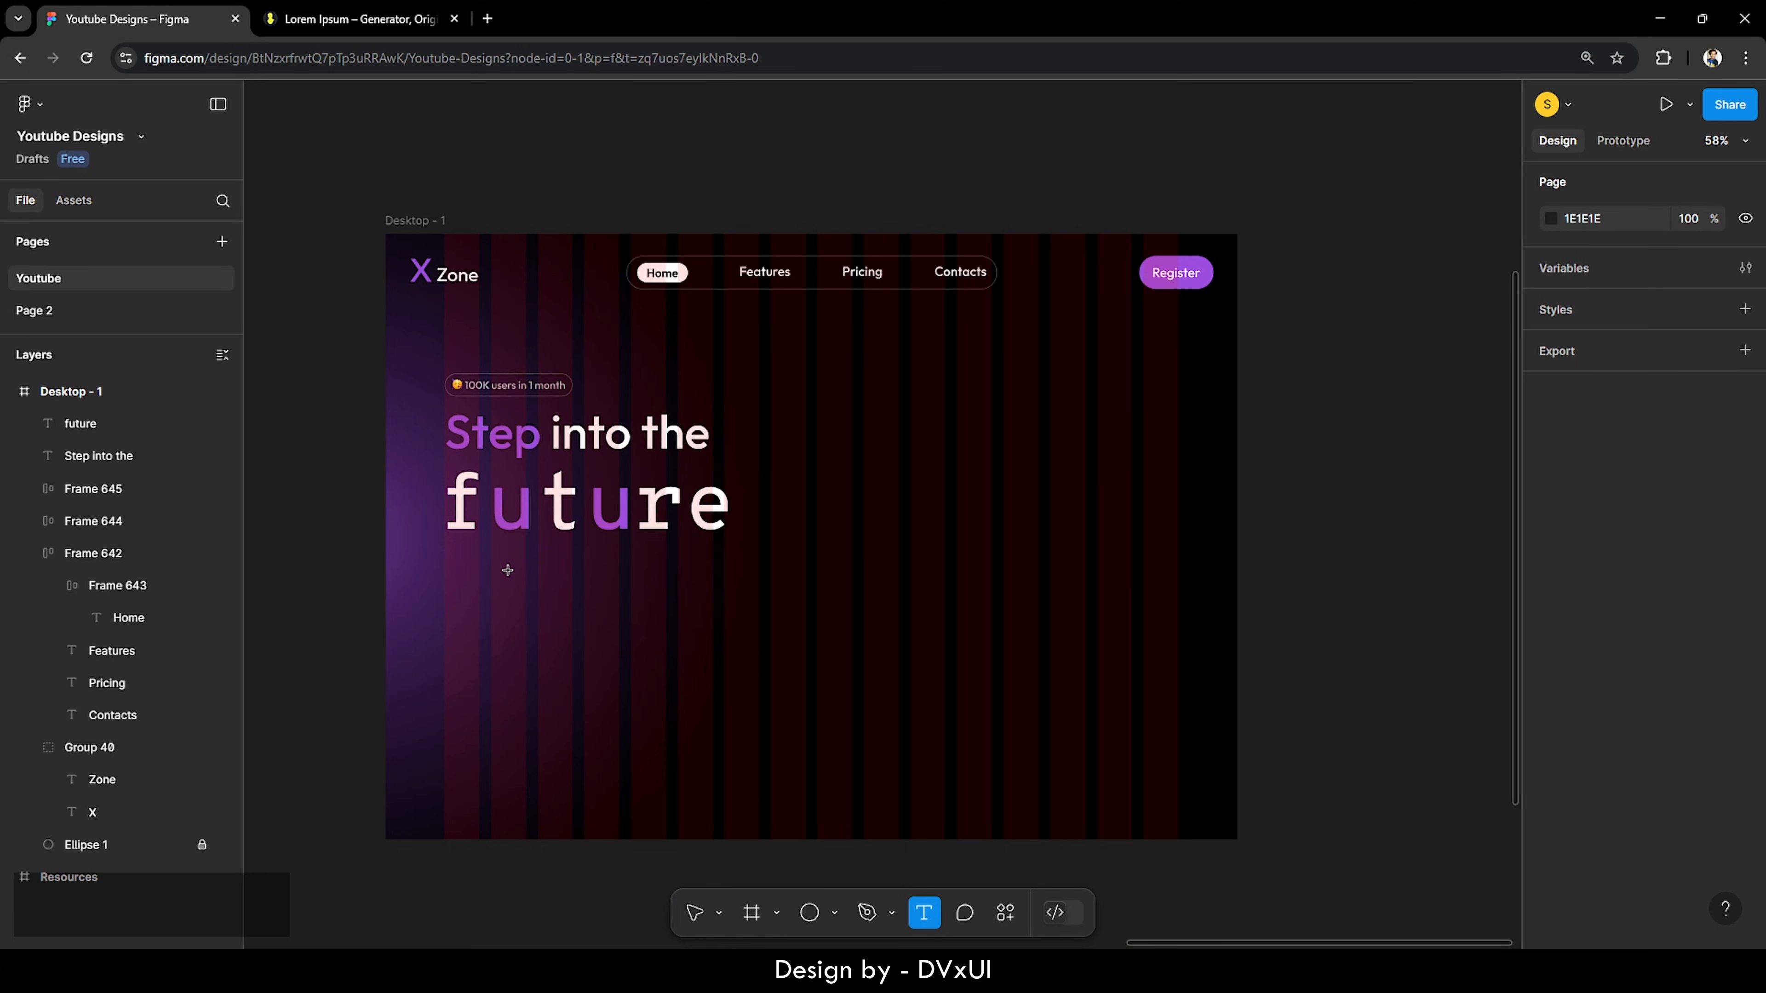
click(456, 567)
key(ctrl+v)
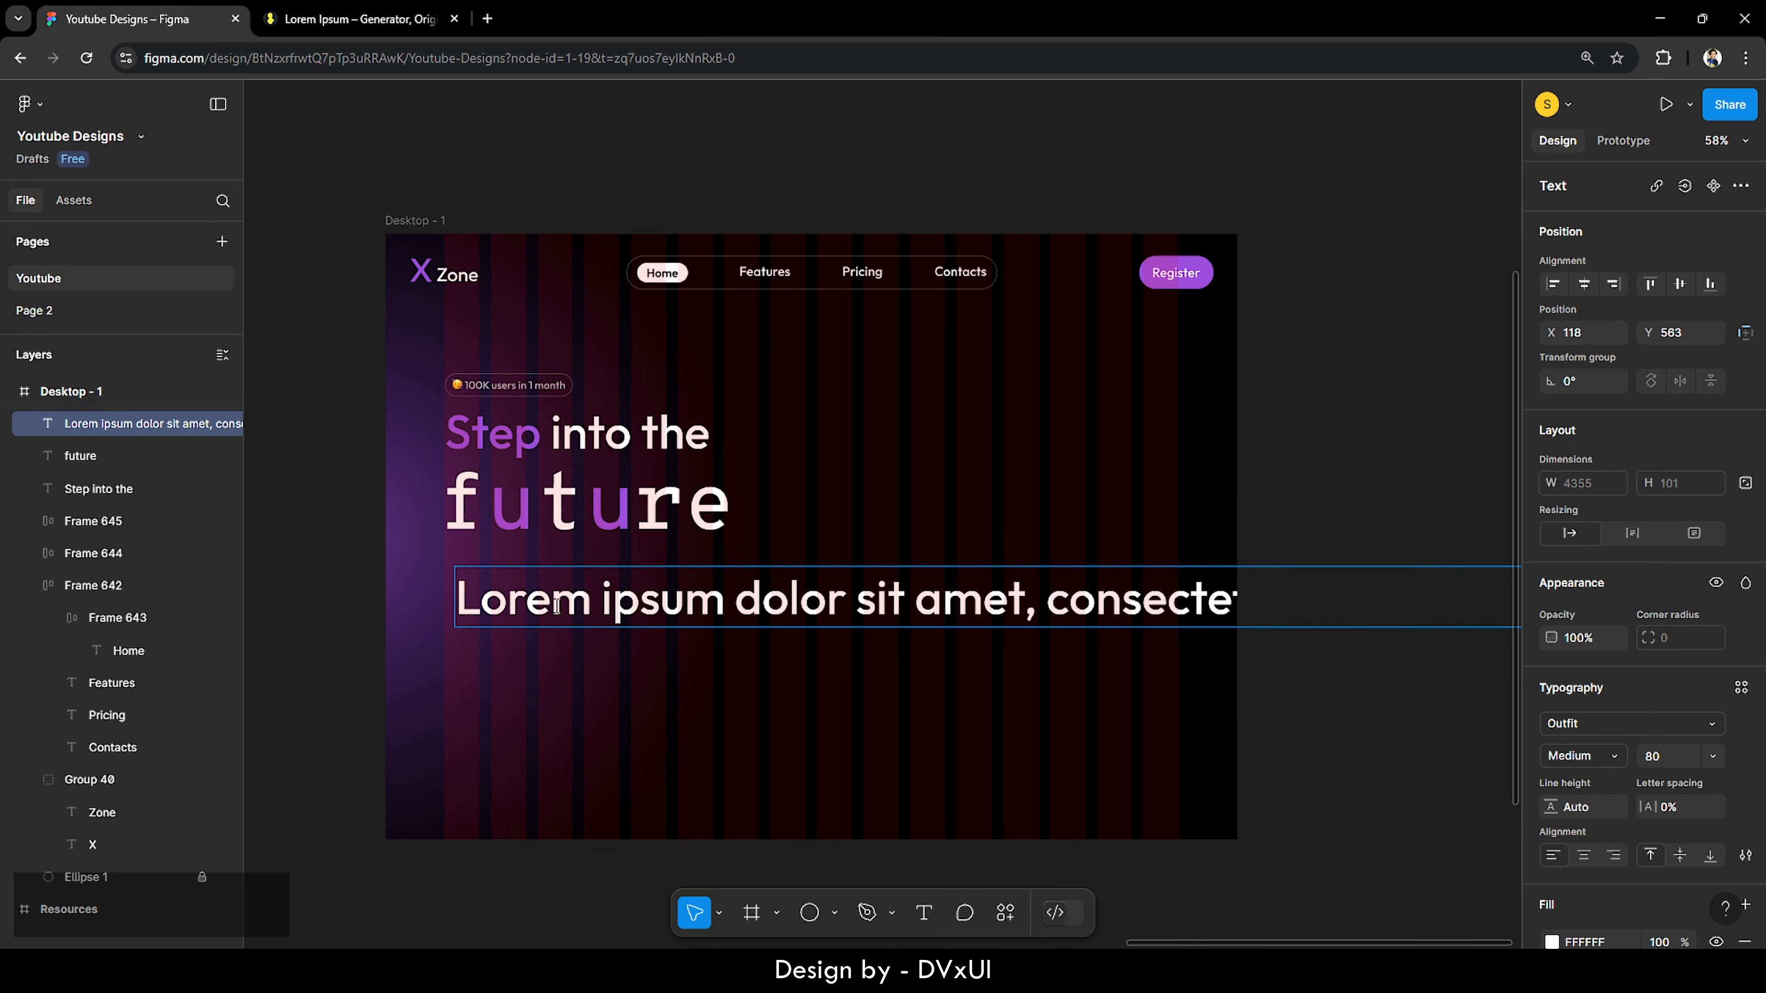
Step: Set the whole lorem ipsum text to font size 18 and Light weight
key(ctrl+a)
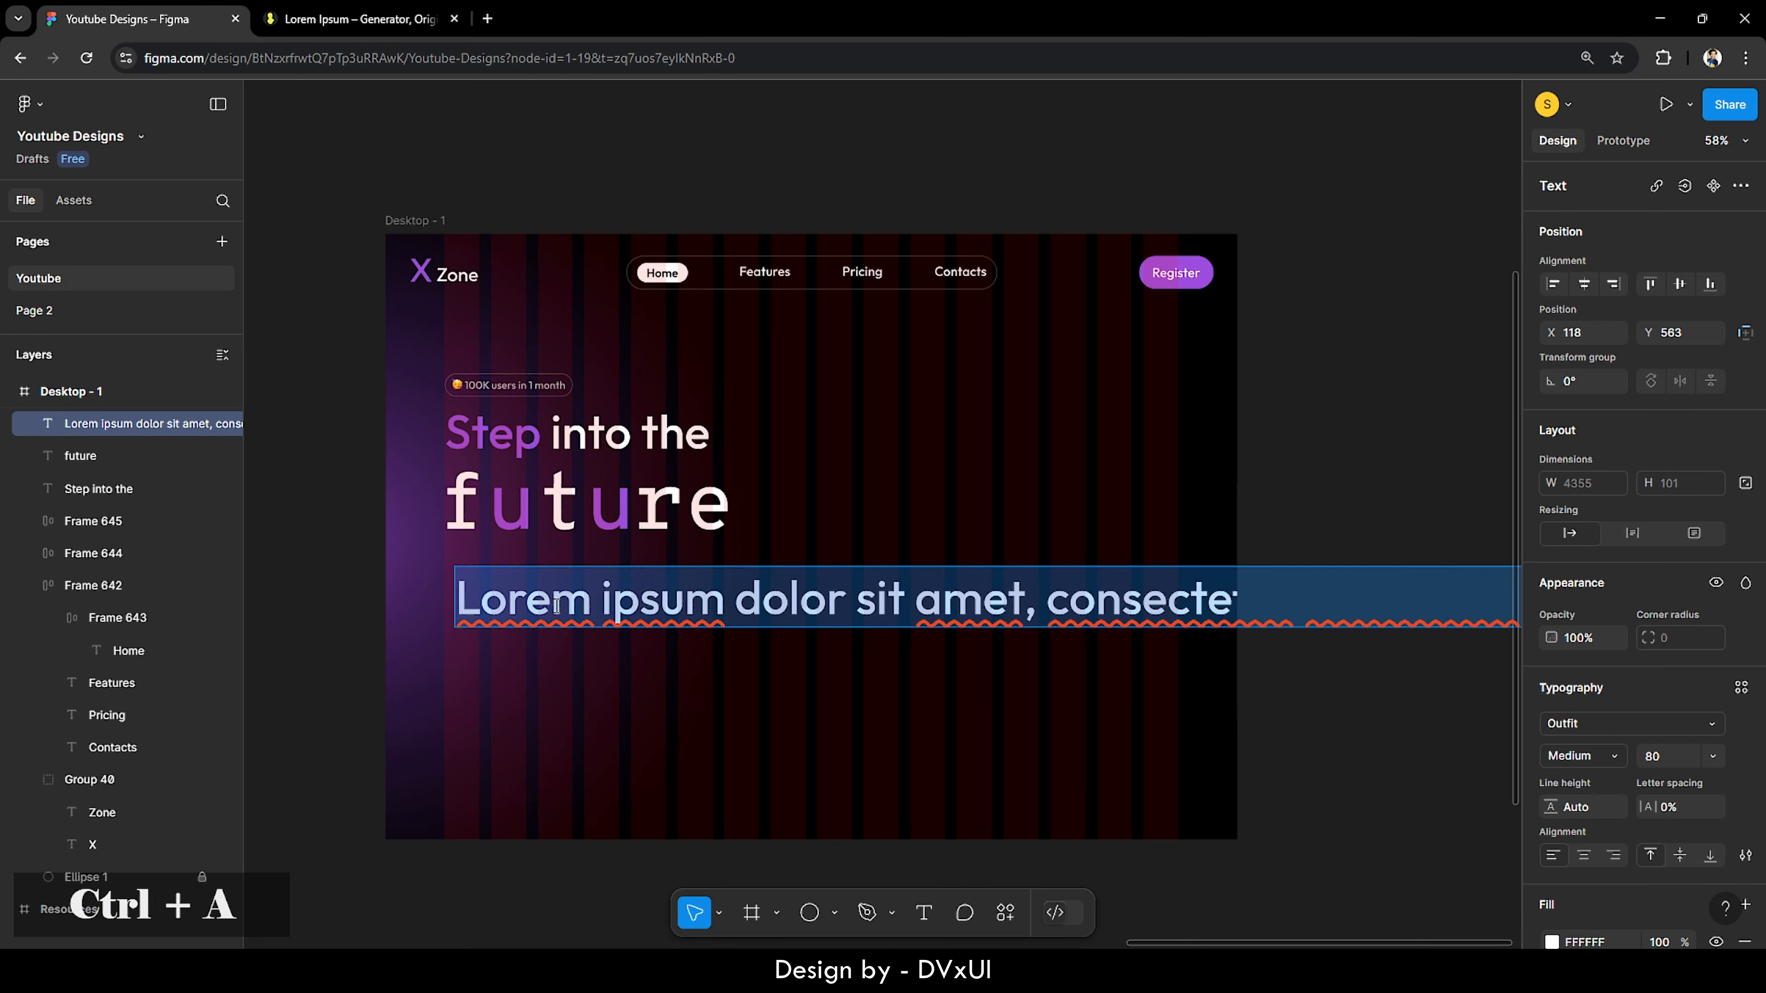
click(1656, 759)
text(18)
key(Return)
click(1595, 763)
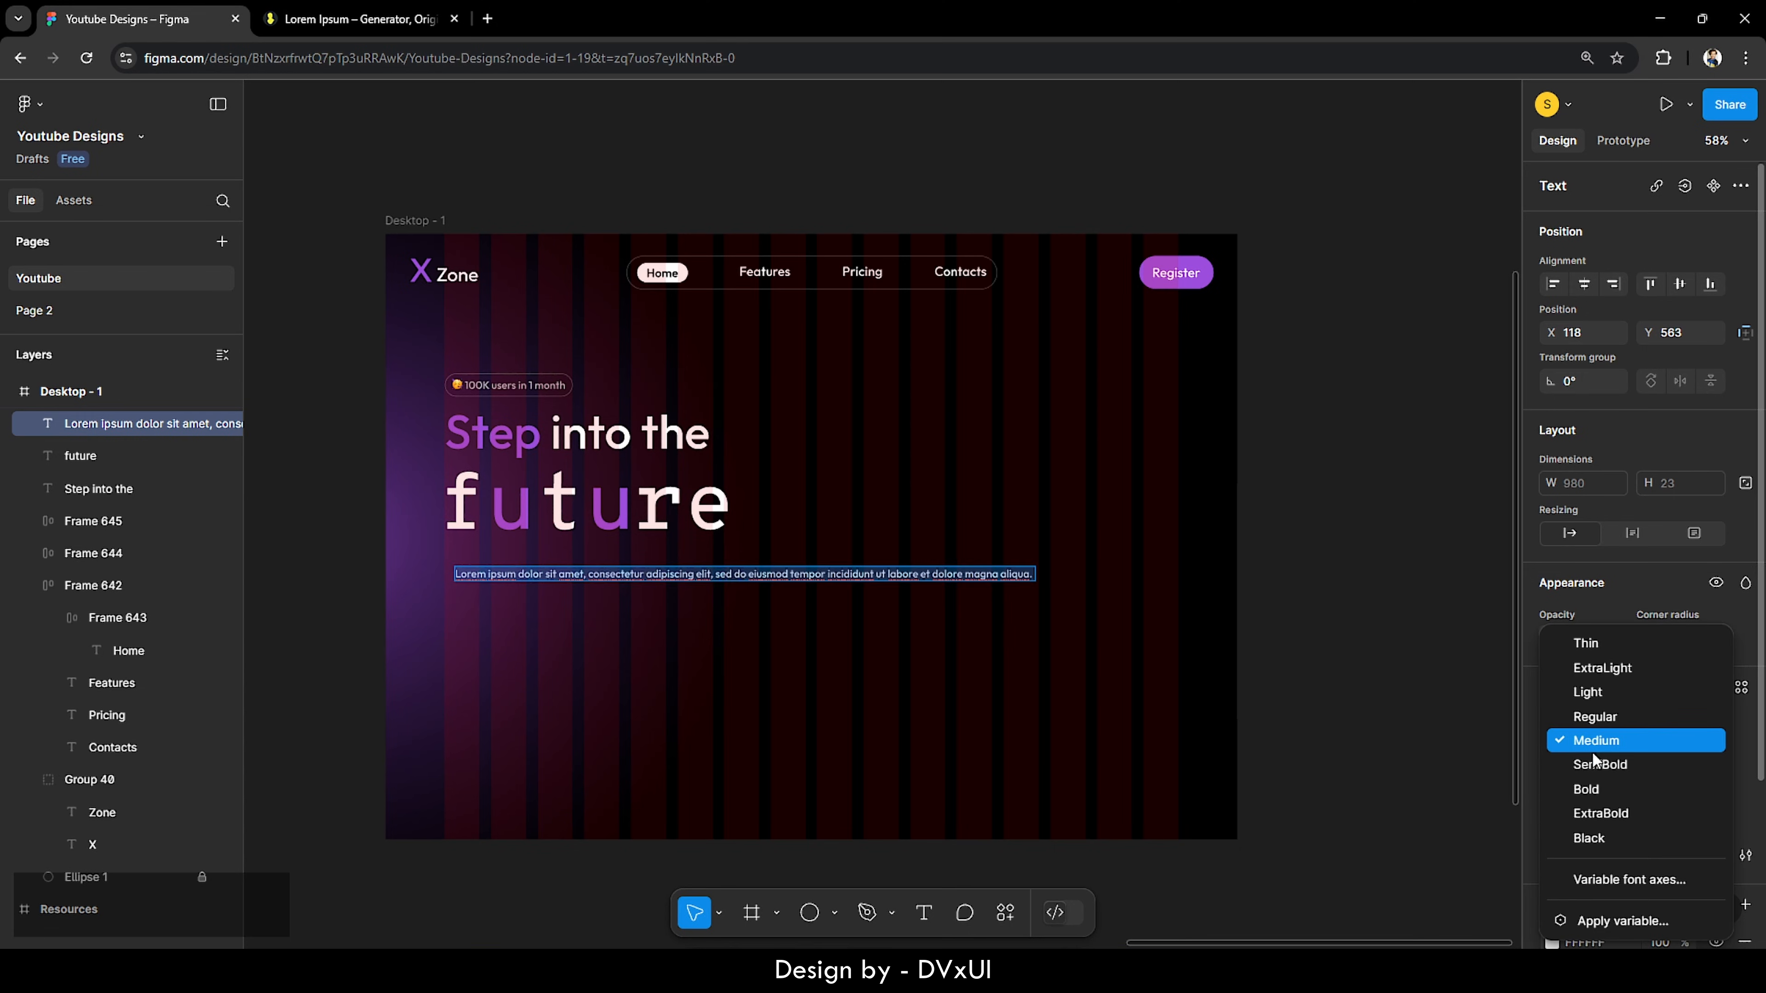
click(1591, 693)
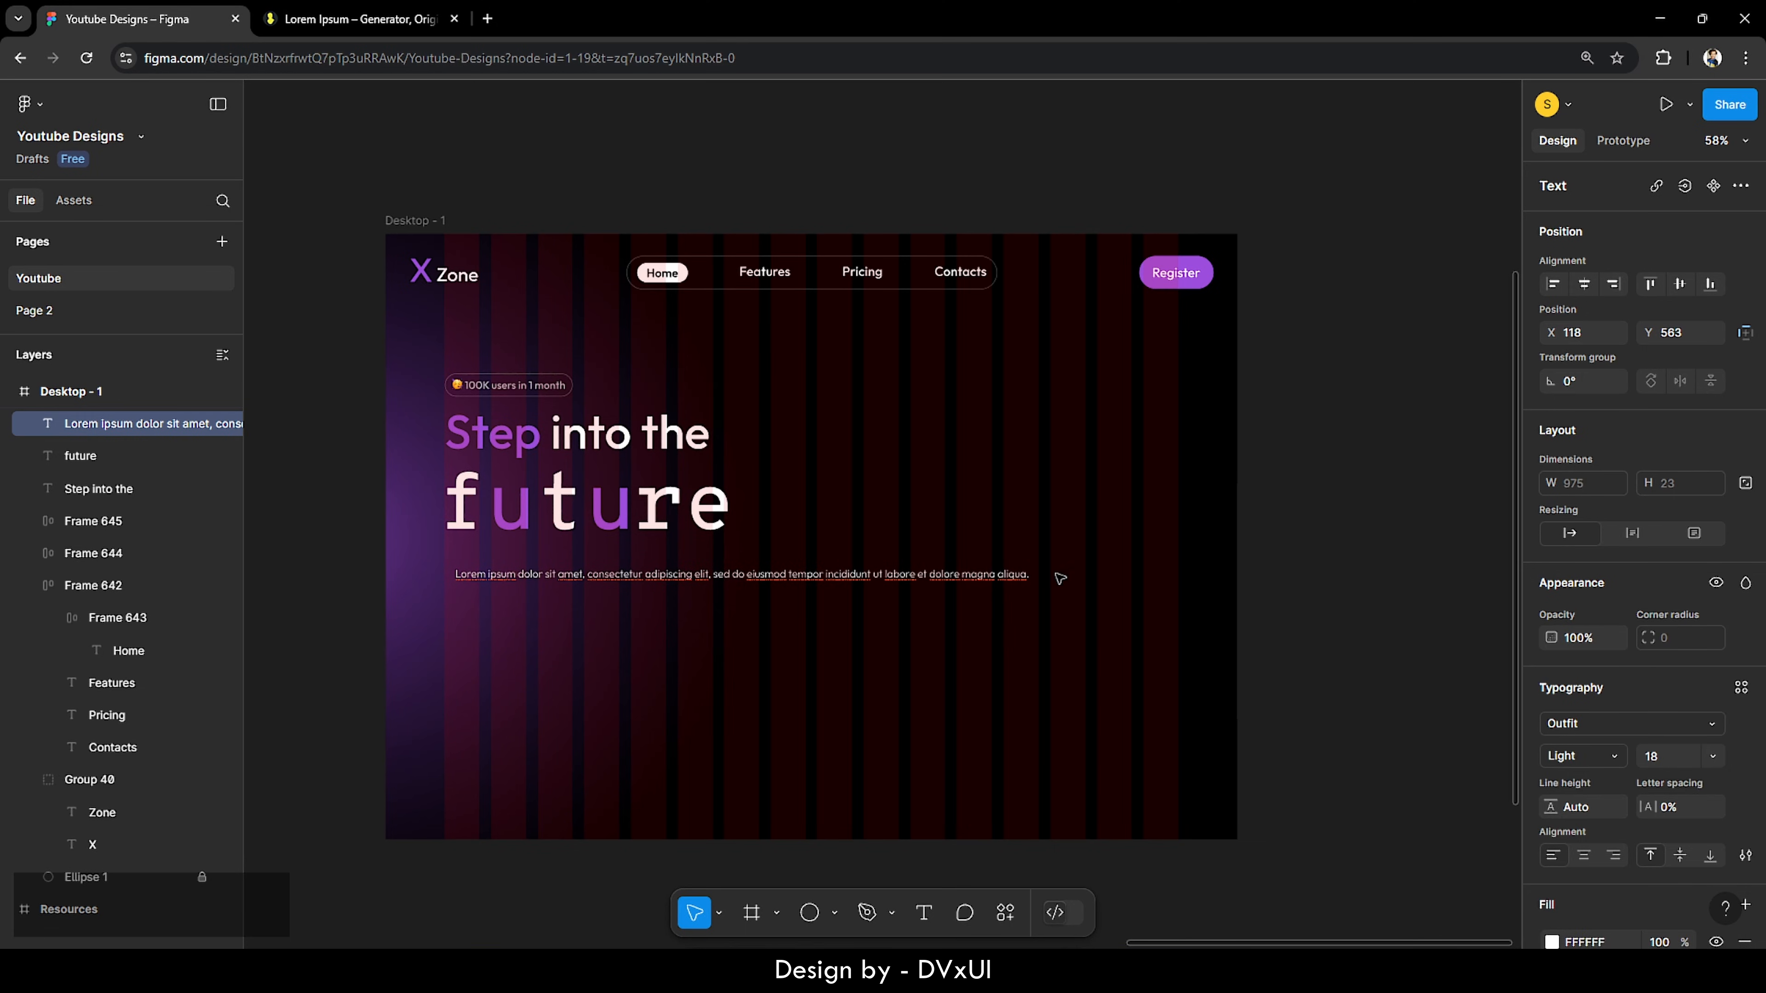
Step: Move the lorem ipsum text to X 100, Y 530, aligned with the heading's left edge
scroll(478, 537, up, 5)
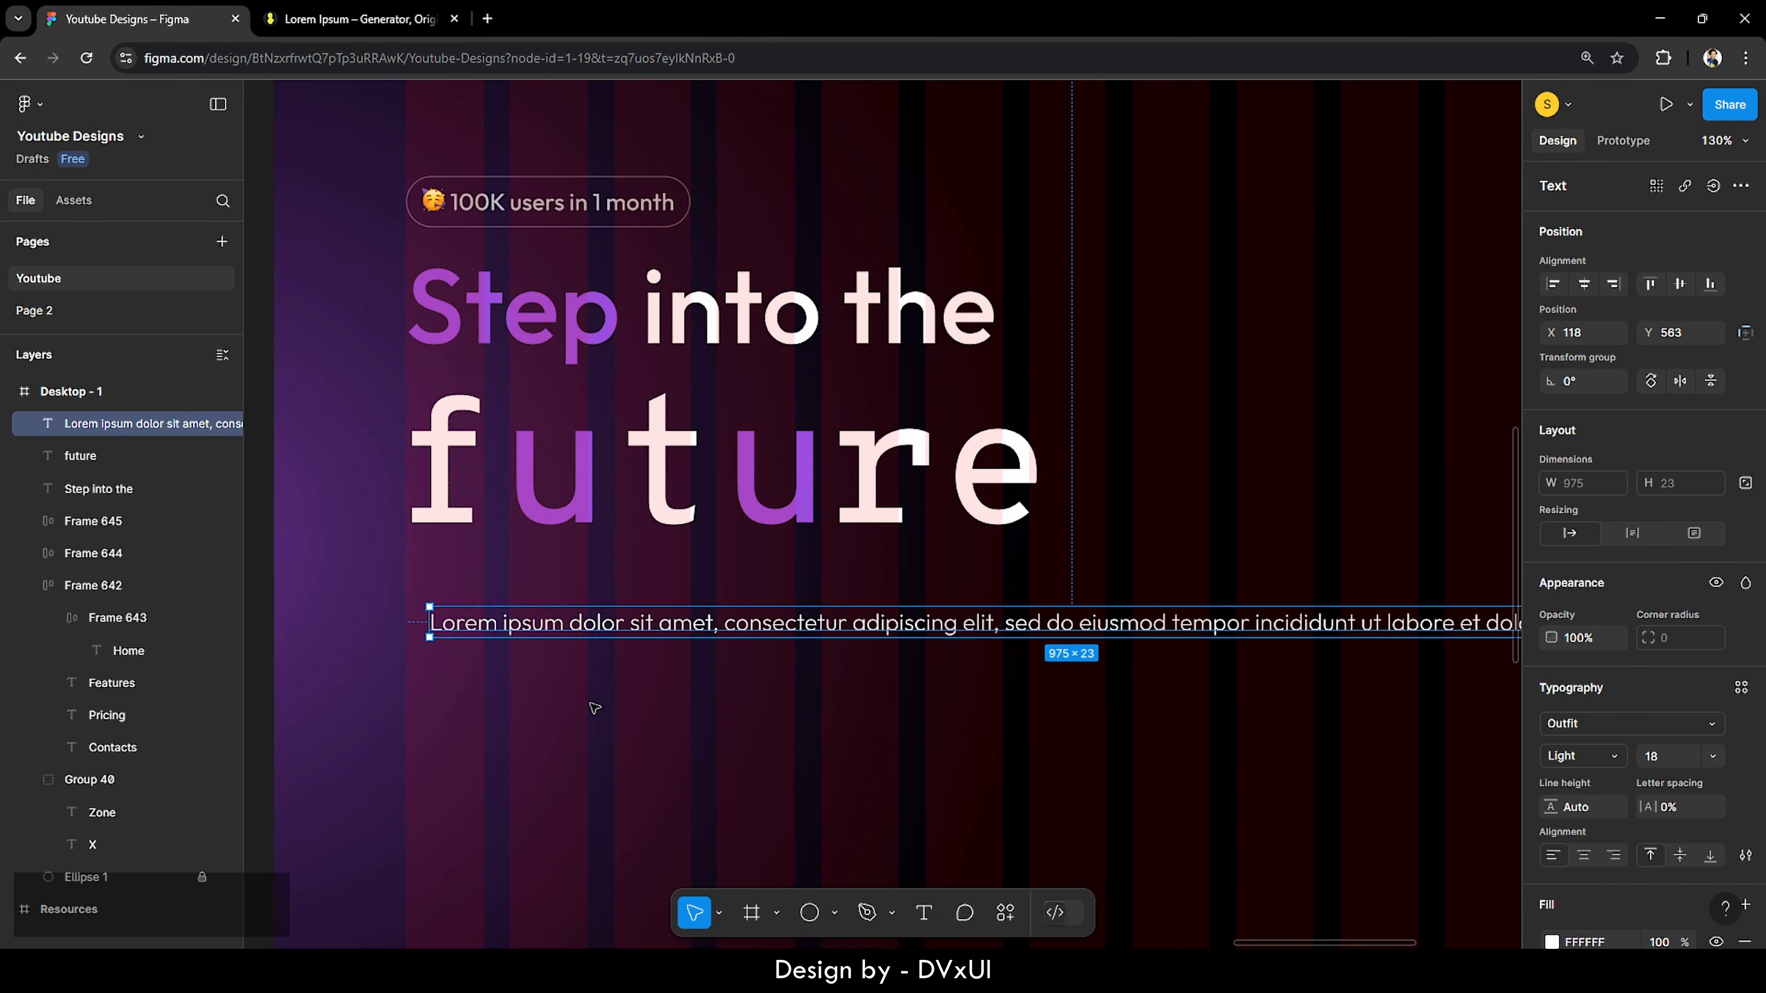
drag(558, 613, 546, 592)
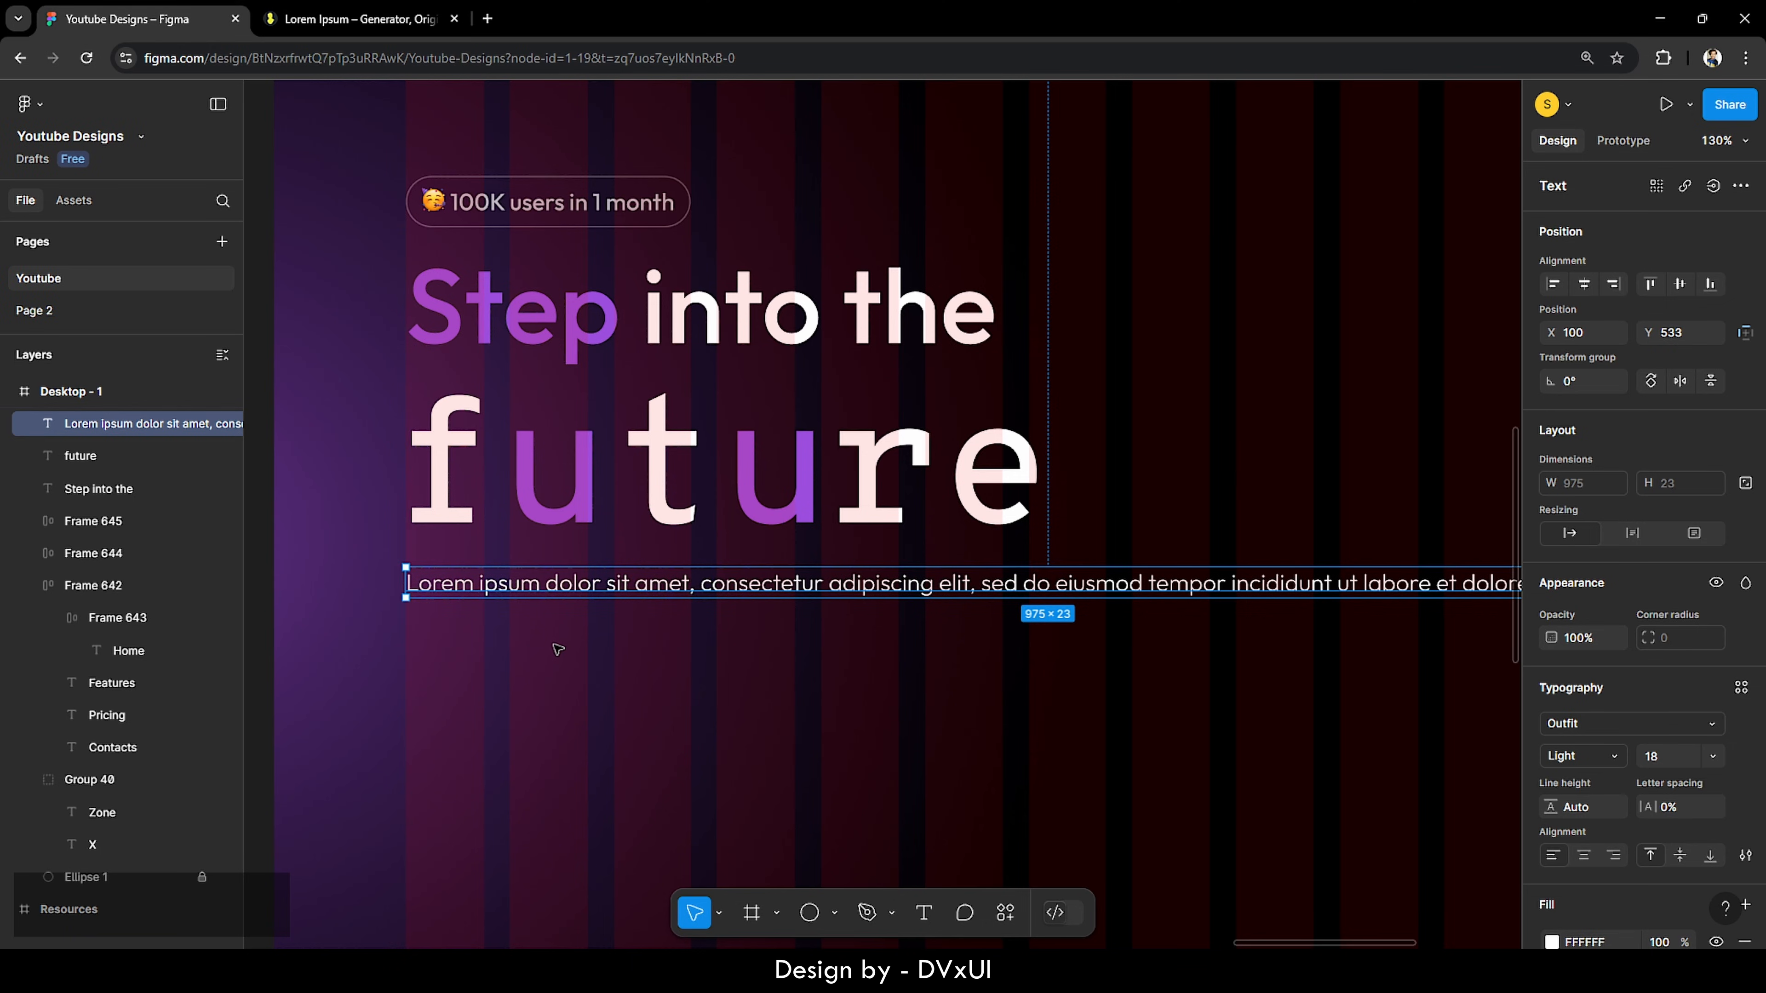
key(Up)
key(Up)
key(Up)
Step: Narrow the lorem ipsum text box to about 498 wide so it wraps, and nudge it down to Y 531
scroll(556, 647, down, 5)
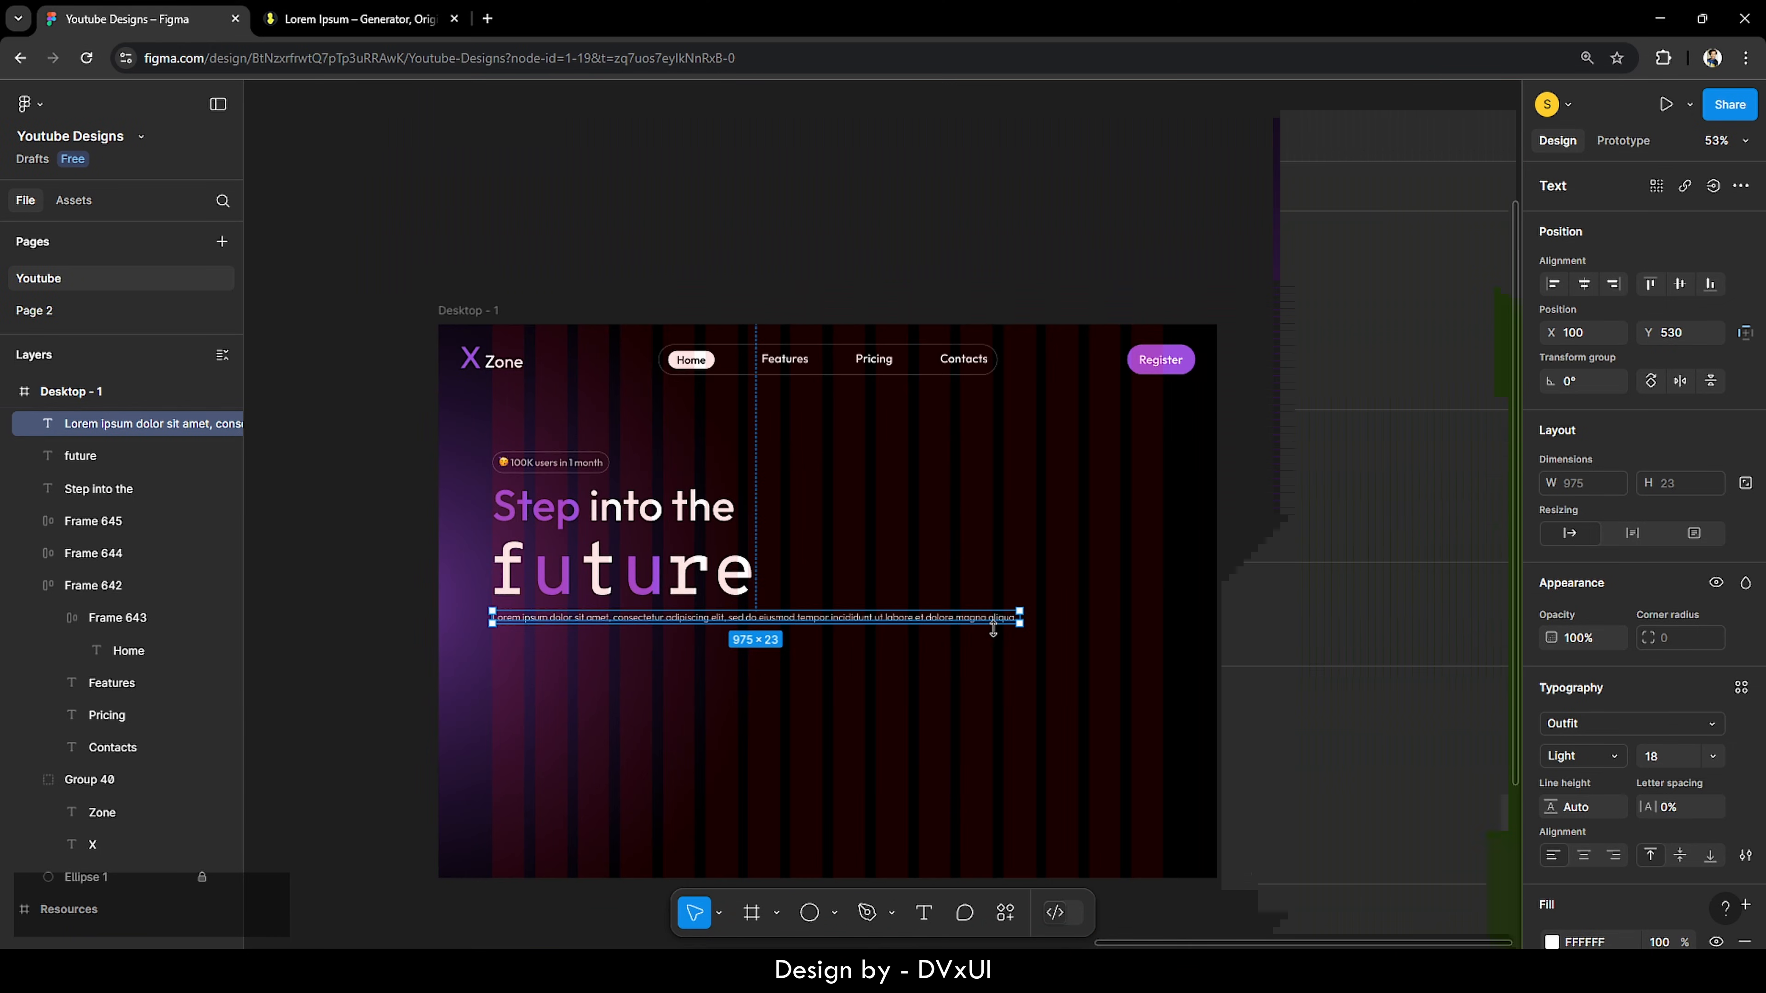
drag(1024, 616, 762, 618)
scroll(607, 619, up, 5)
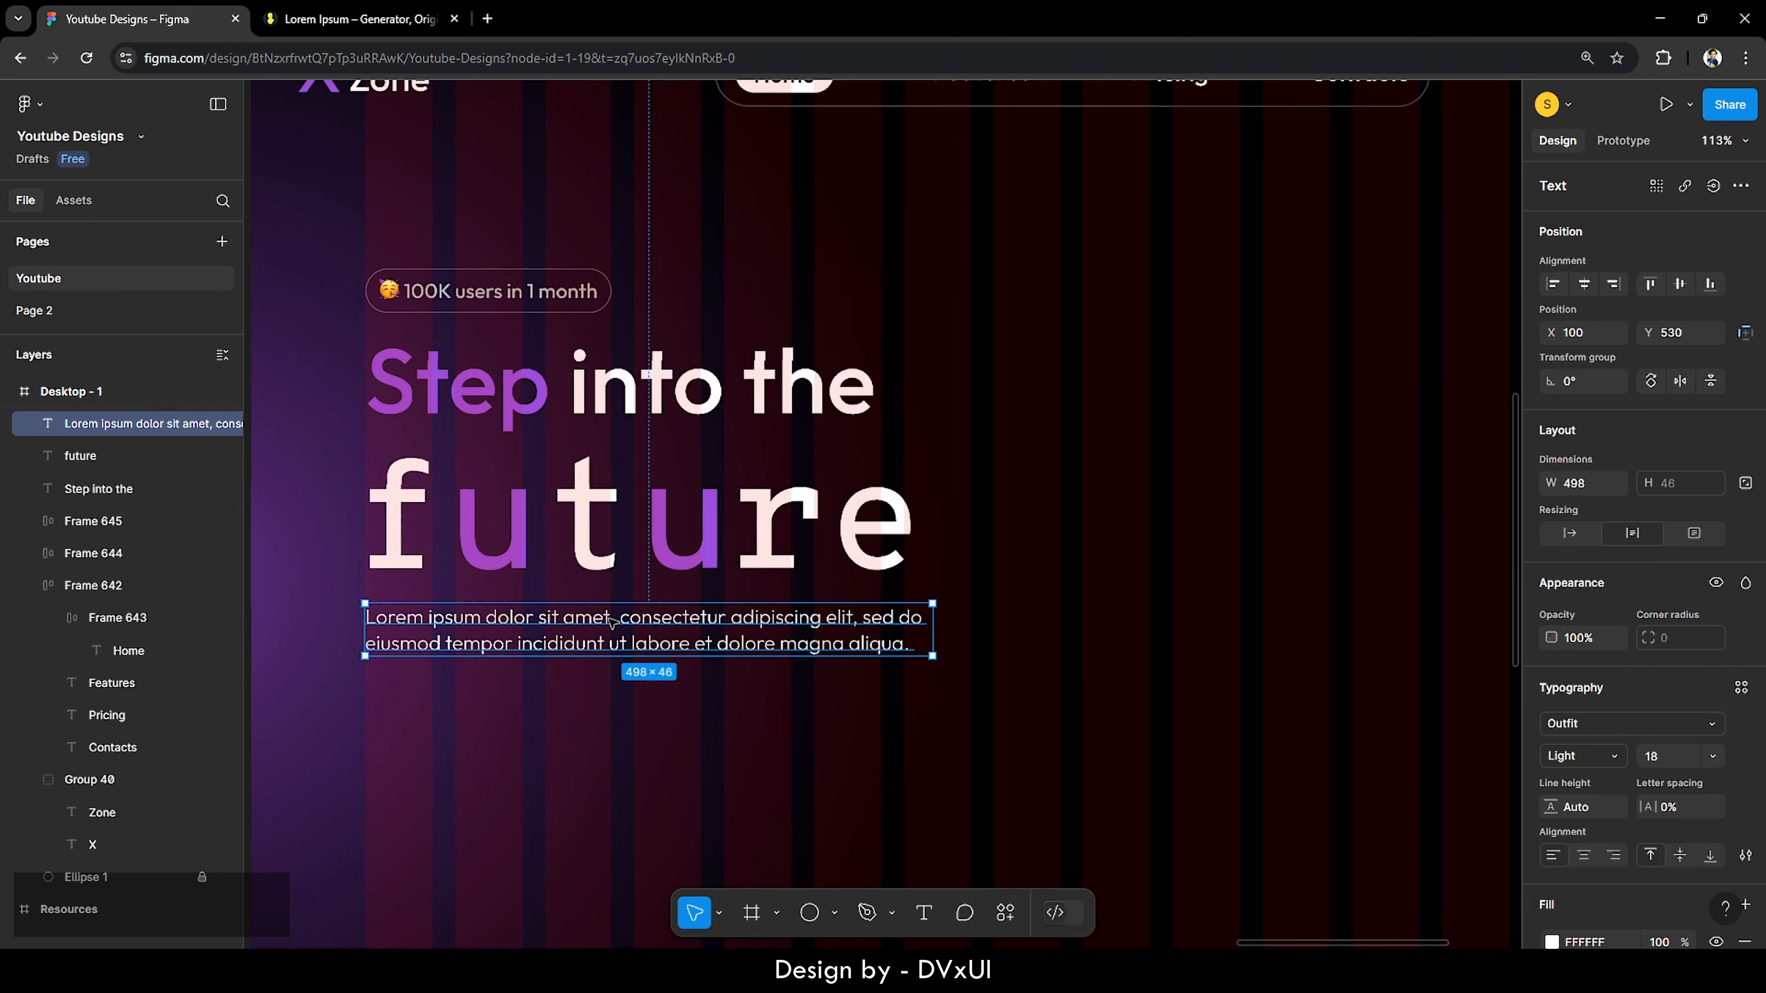
key(Down)
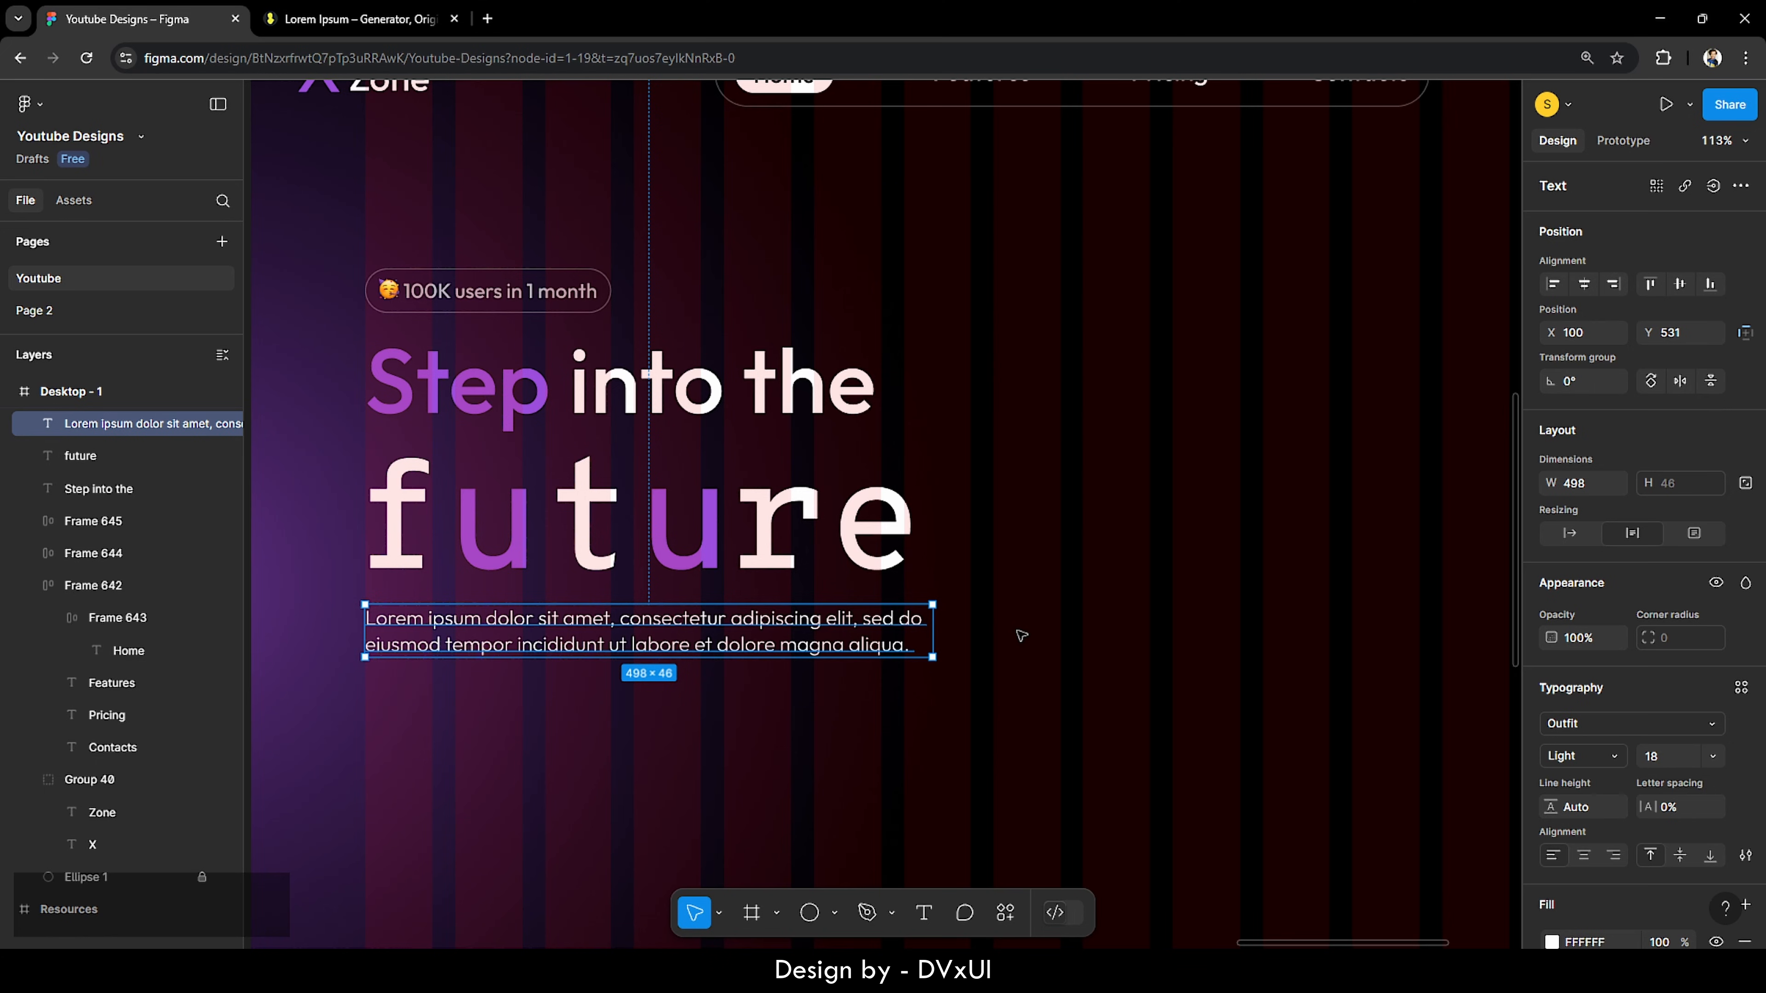
Step: Set the lorem ipsum paragraph's fill opacity to 70% and deselect it
scroll(1606, 764, down, 3)
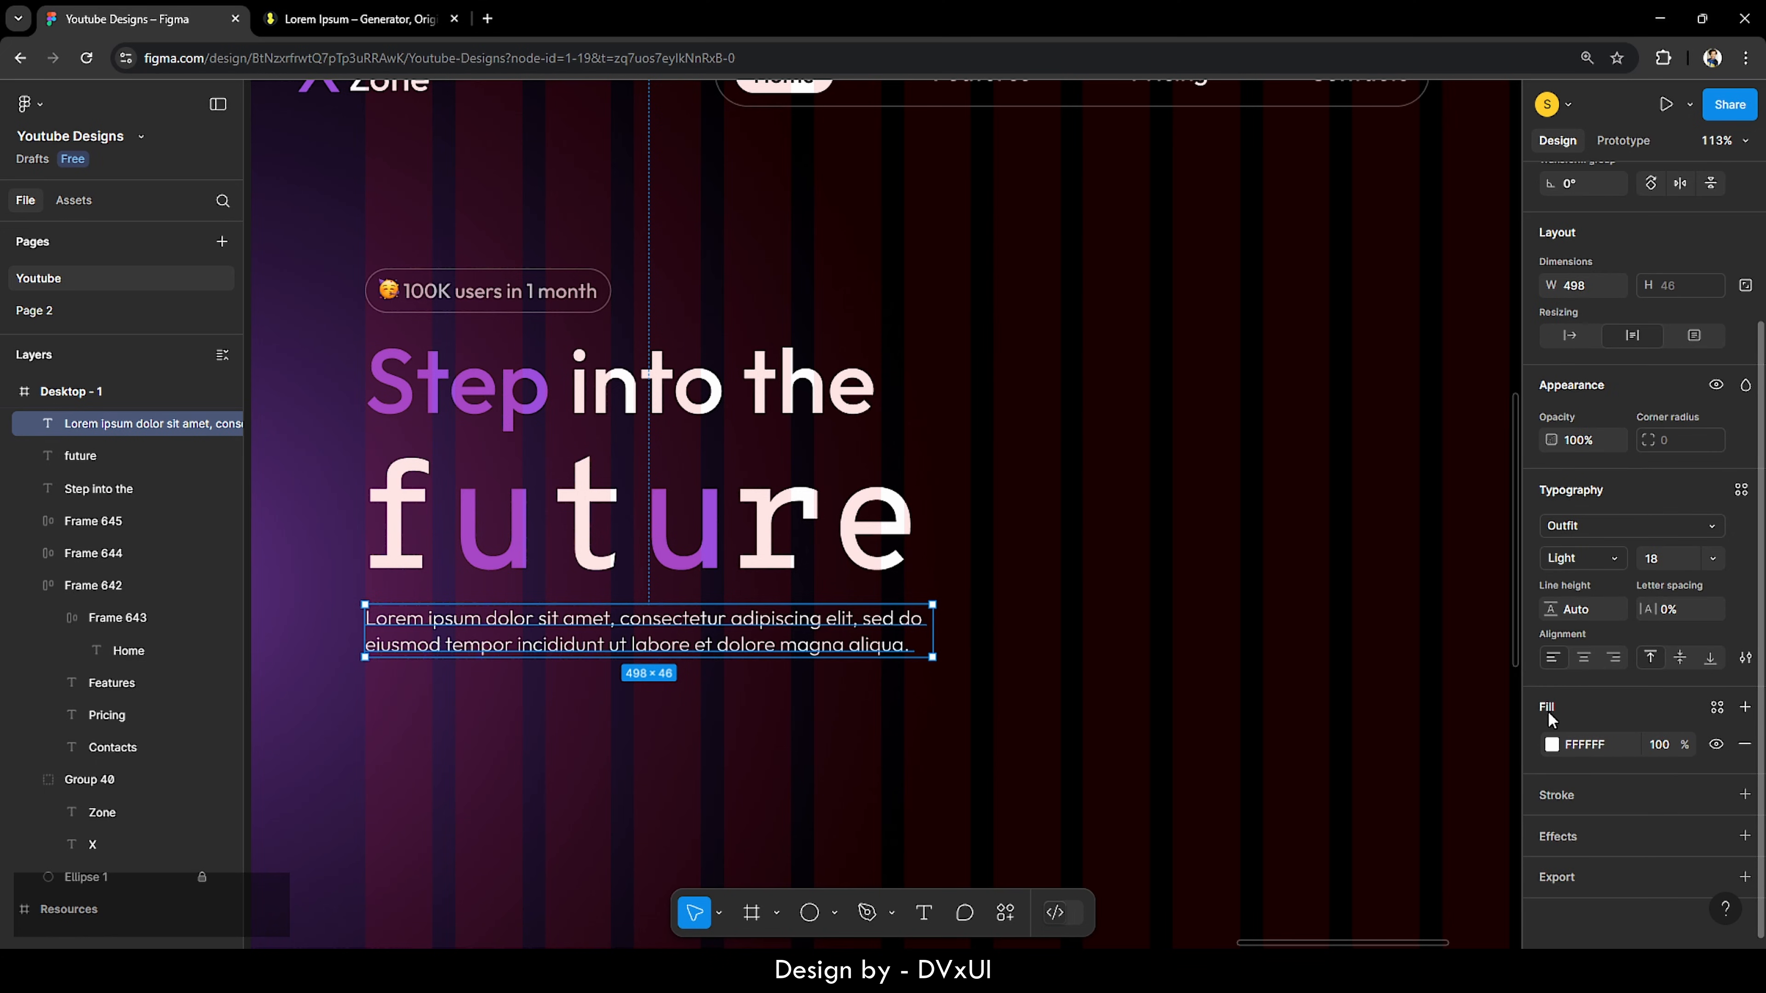
click(1664, 744)
text(70)
key(Return)
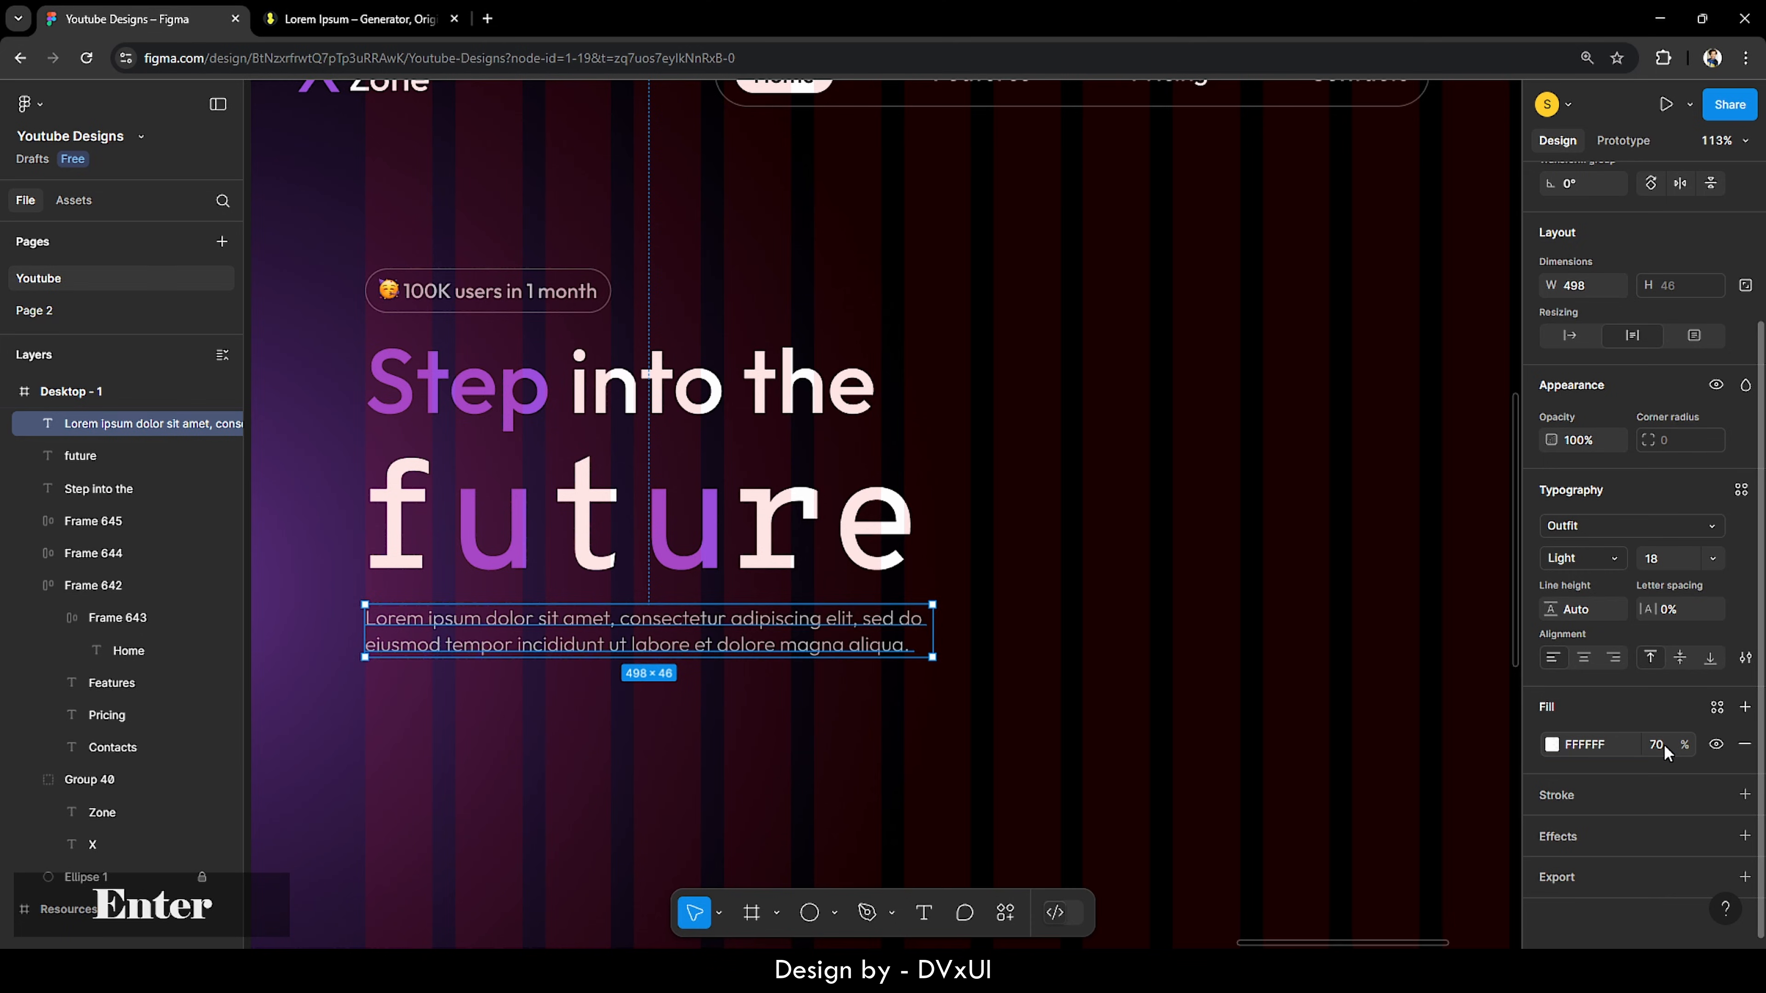
click(762, 751)
Step: Add a "Get Started" text below the lorem ipsum paragraph in the hero section
scroll(762, 750, down, 2)
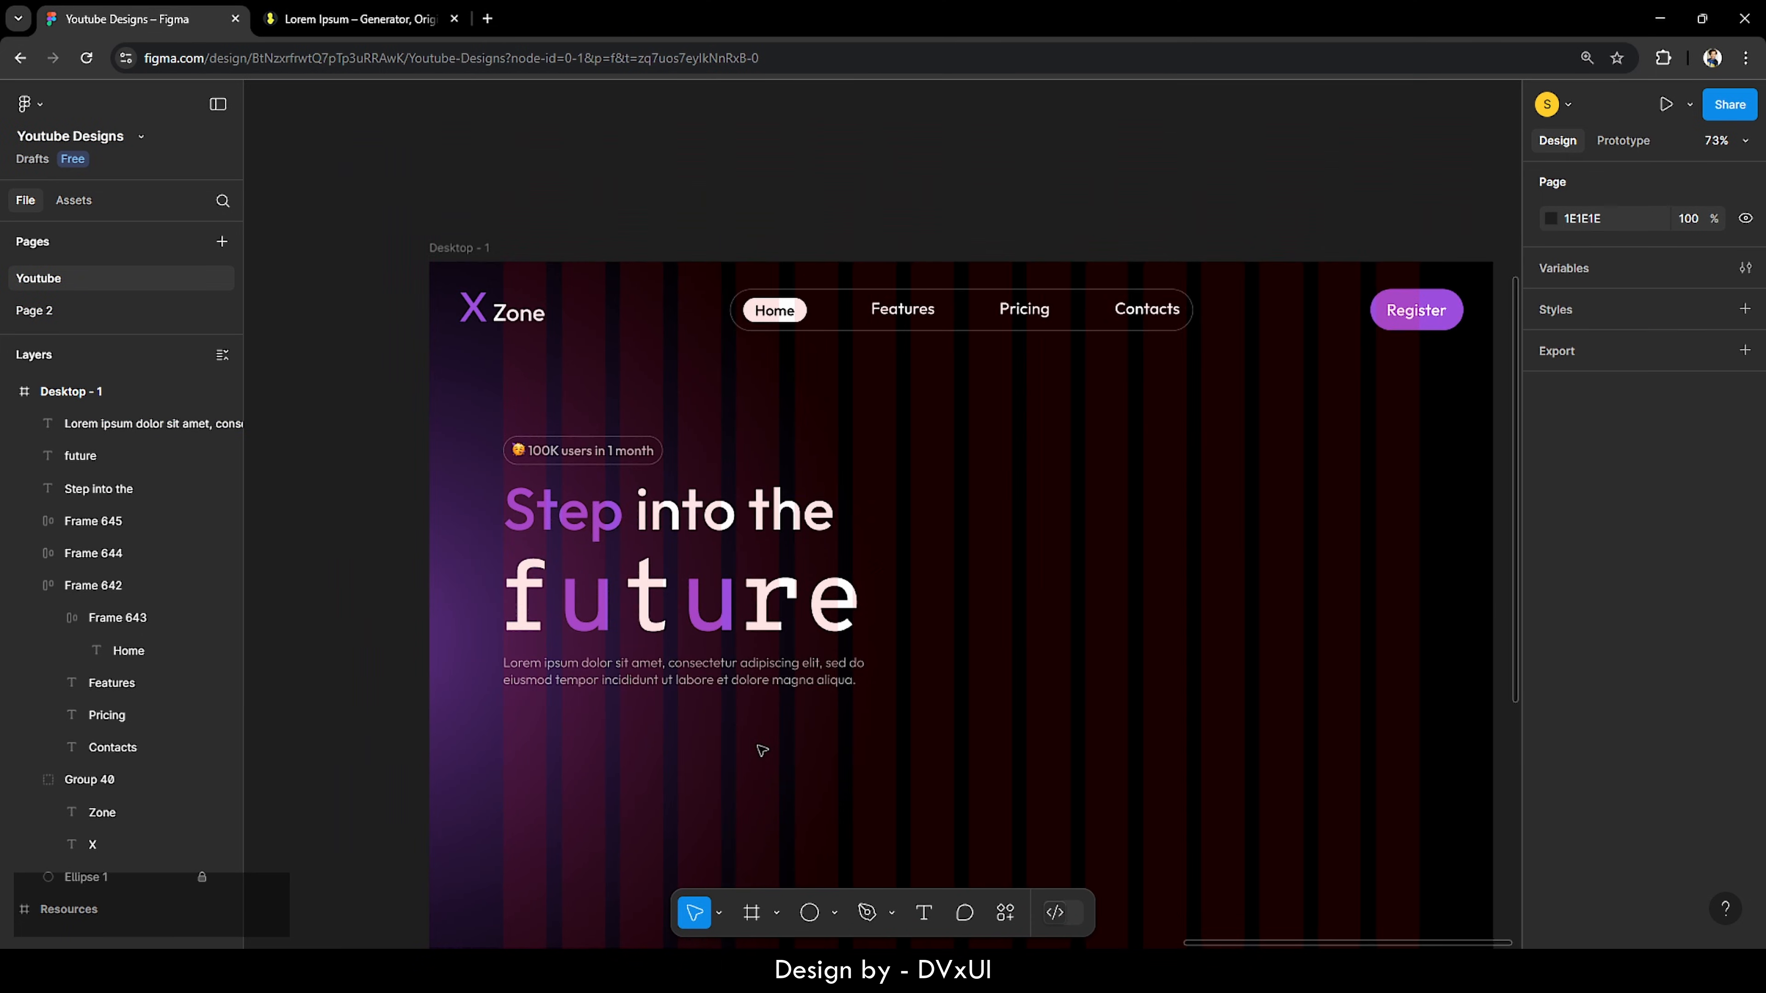
scroll(762, 750, down, 1)
scroll(762, 750, right, 2)
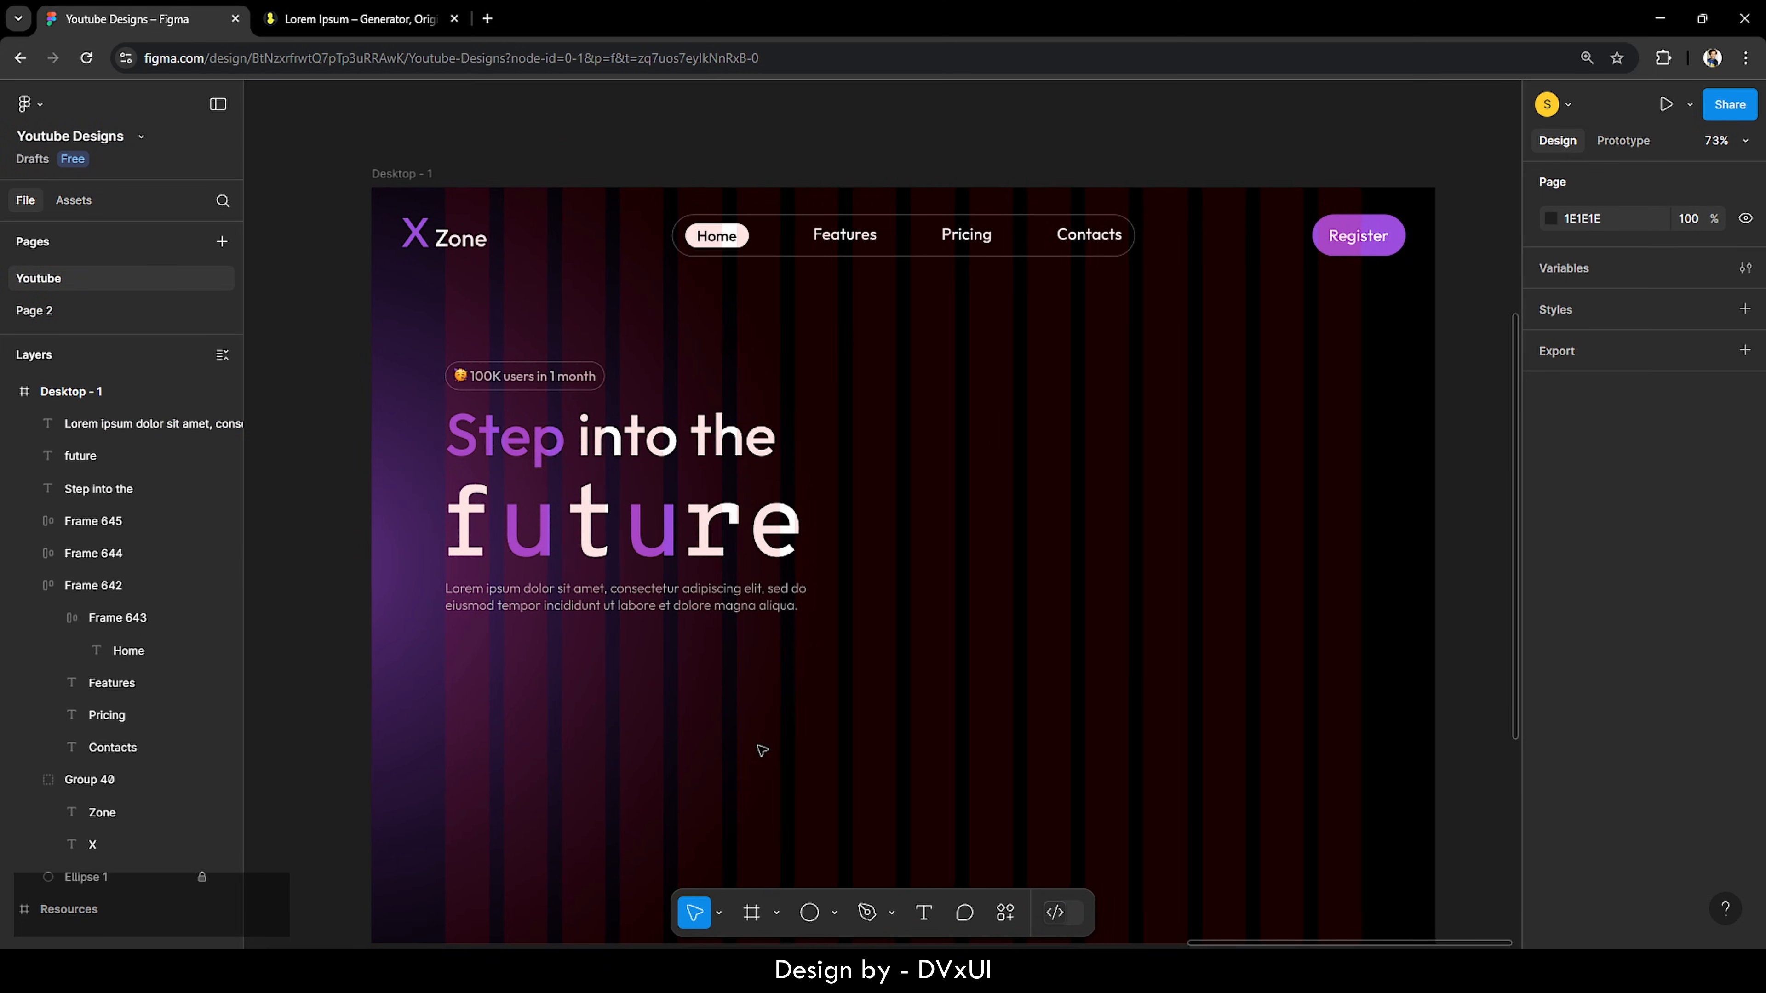
scroll(762, 751, down, 2)
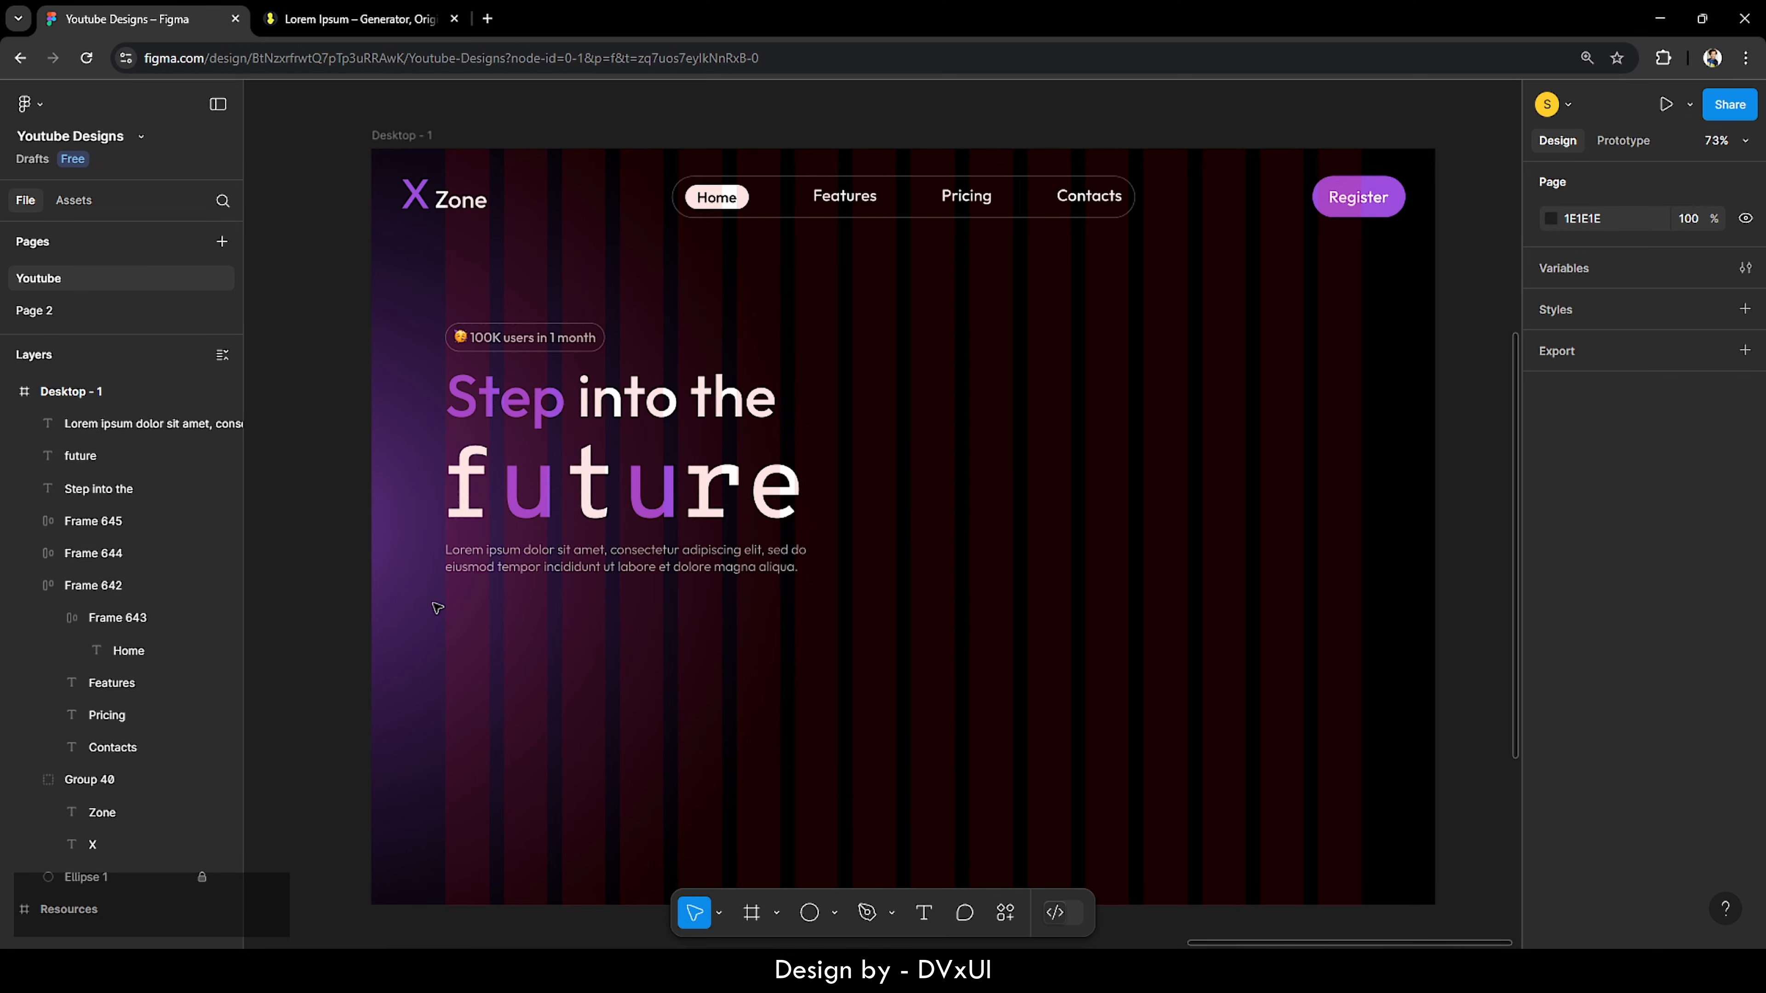
scroll(436, 602, up, 5)
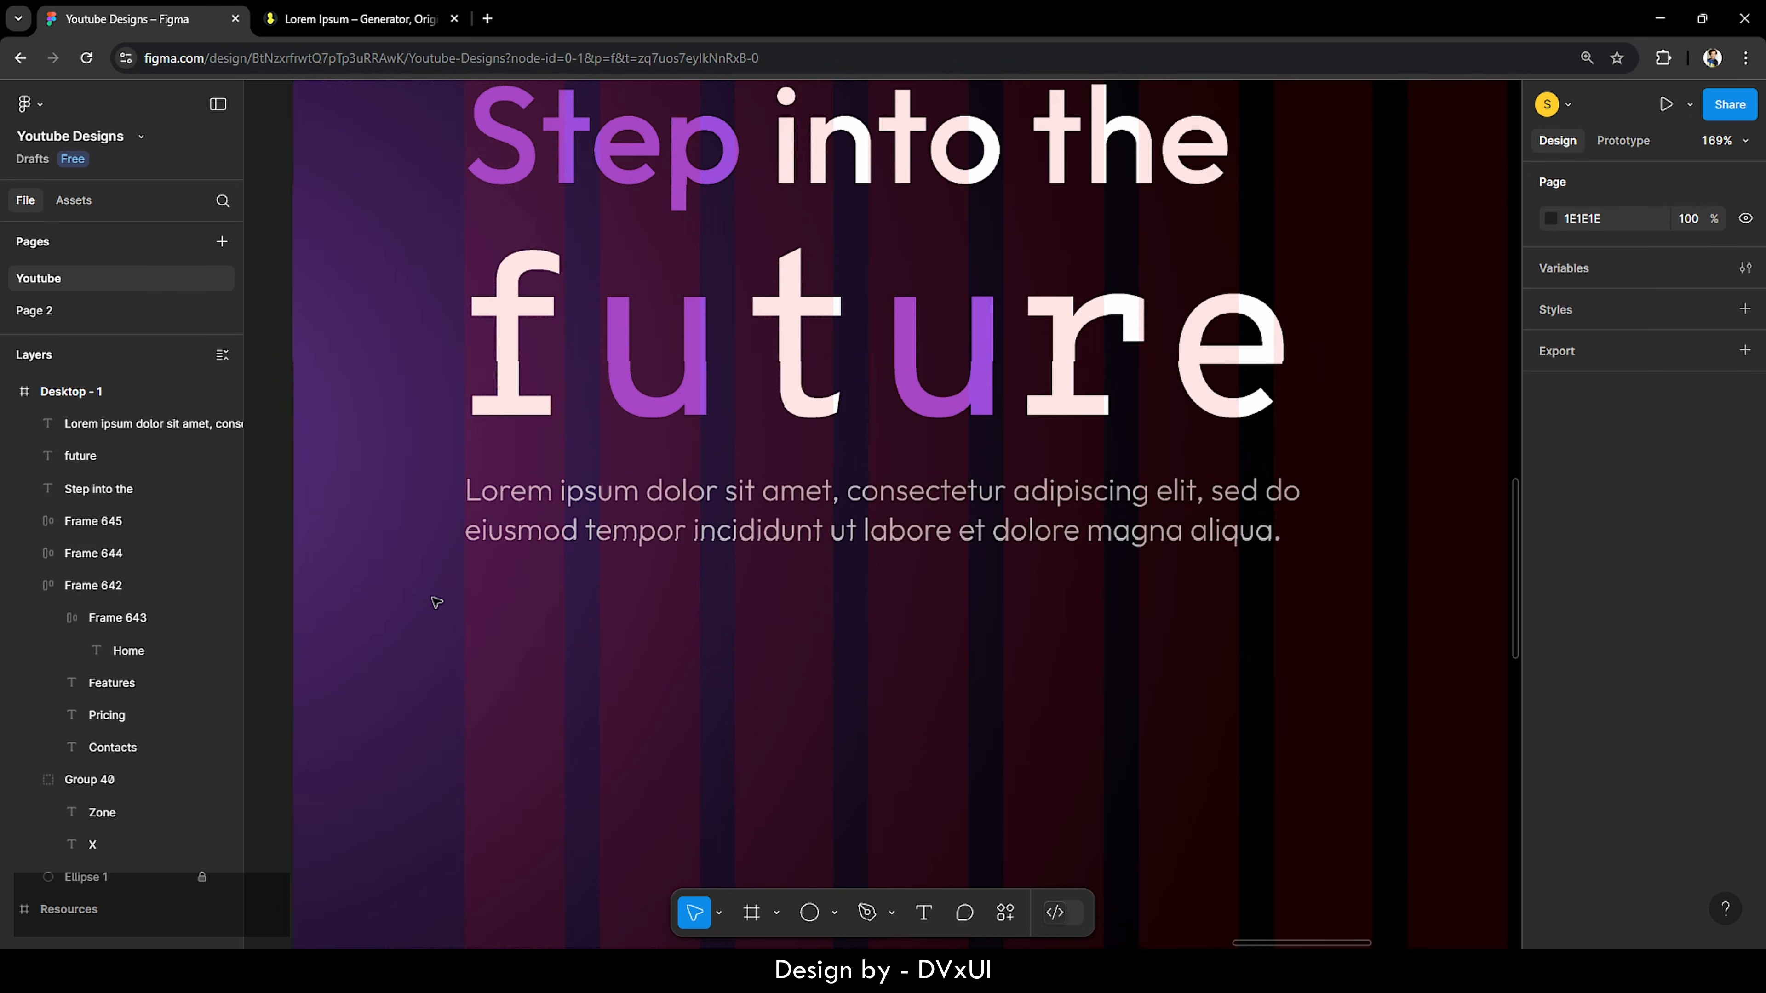
click(925, 913)
click(604, 715)
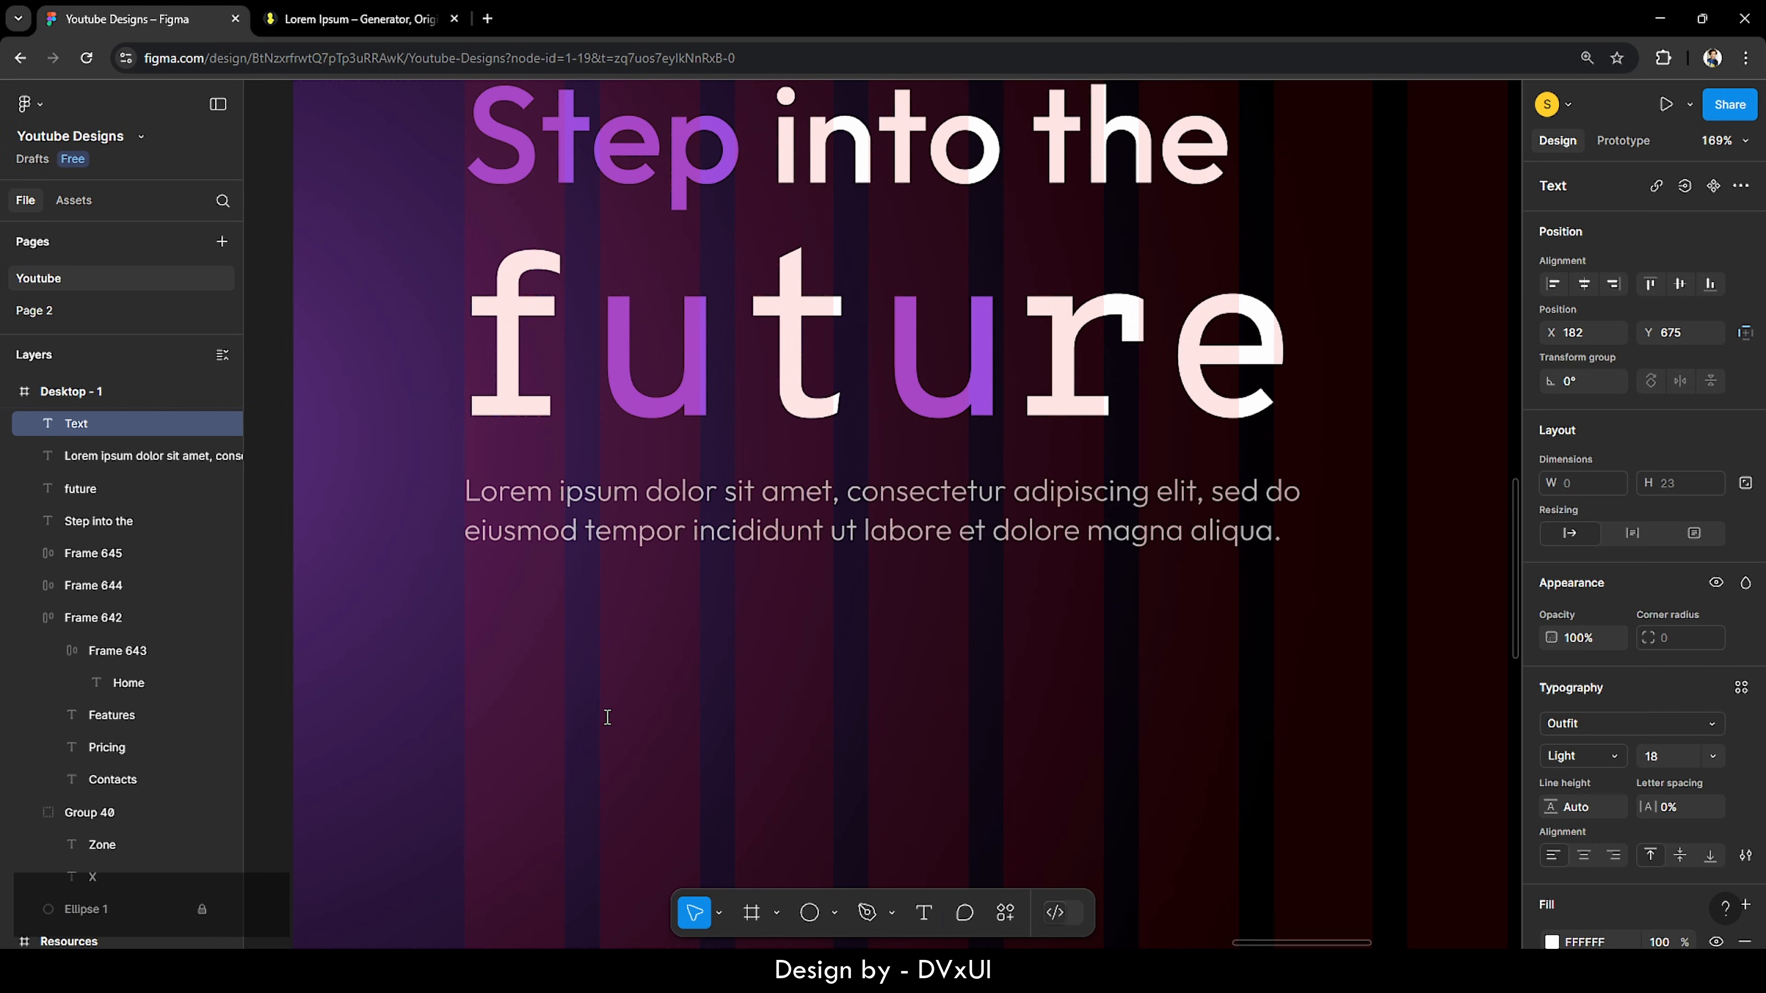
text(get)
key(BackSpace)
key(BackSpace)
key(BackSpace)
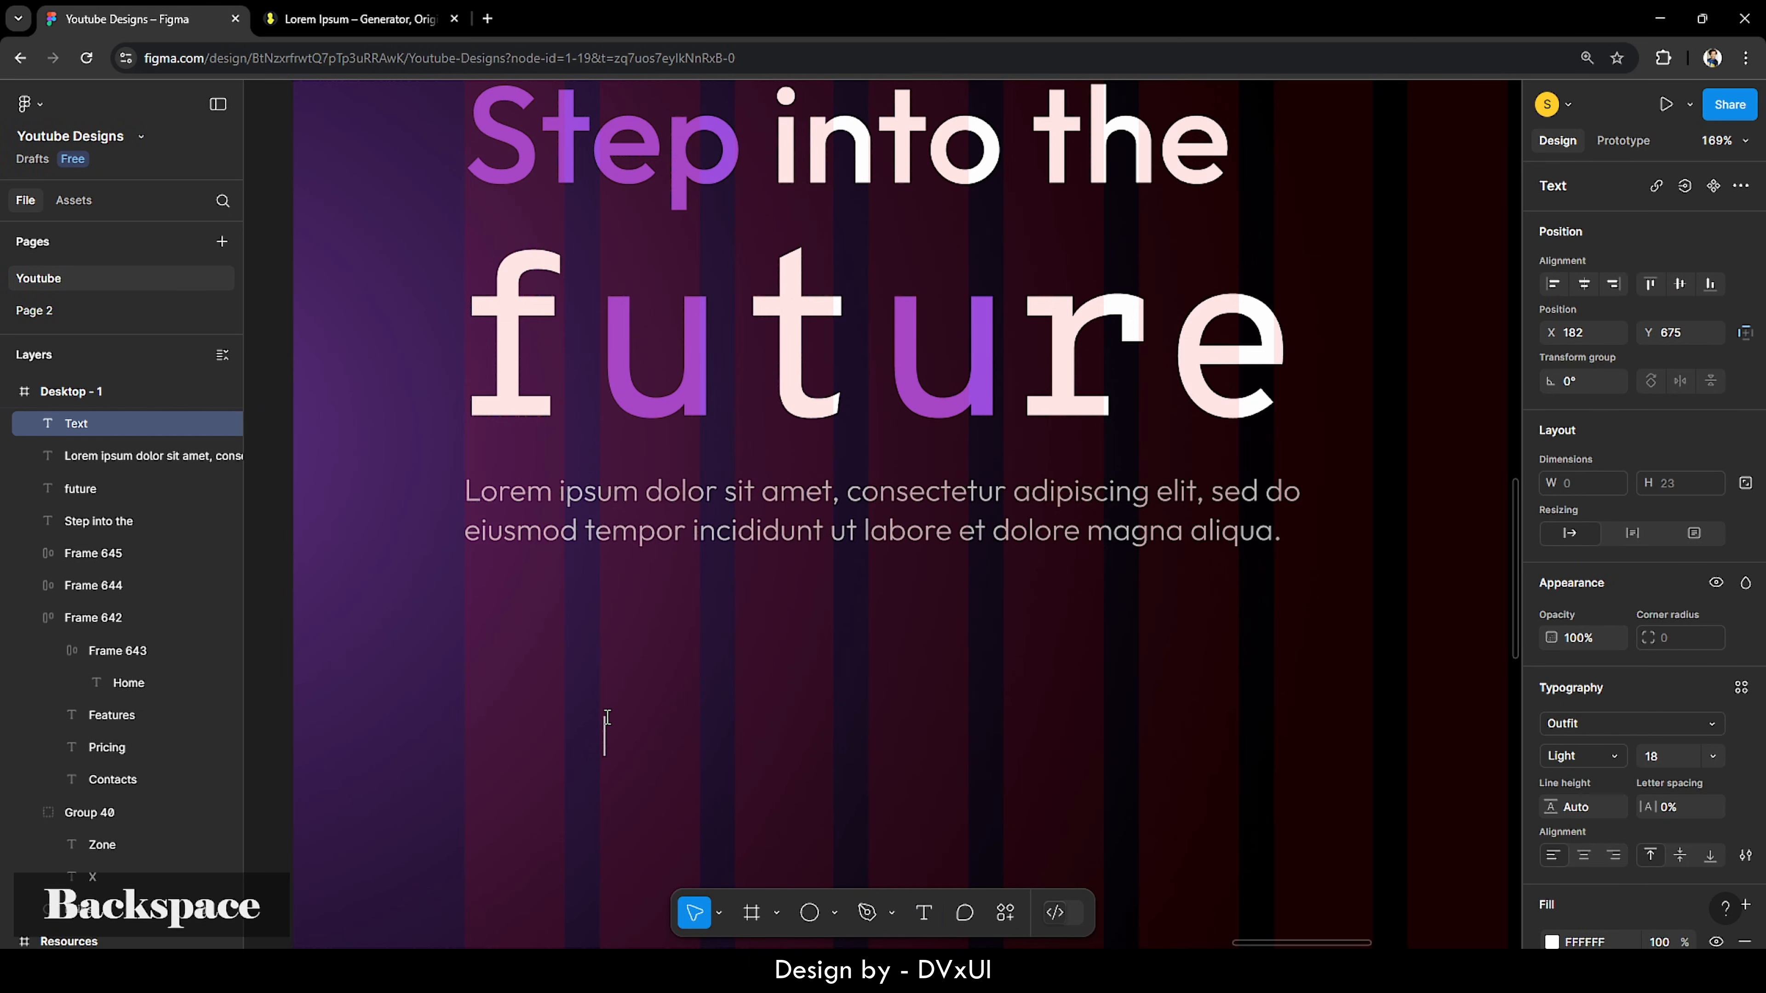
text(Get Started)
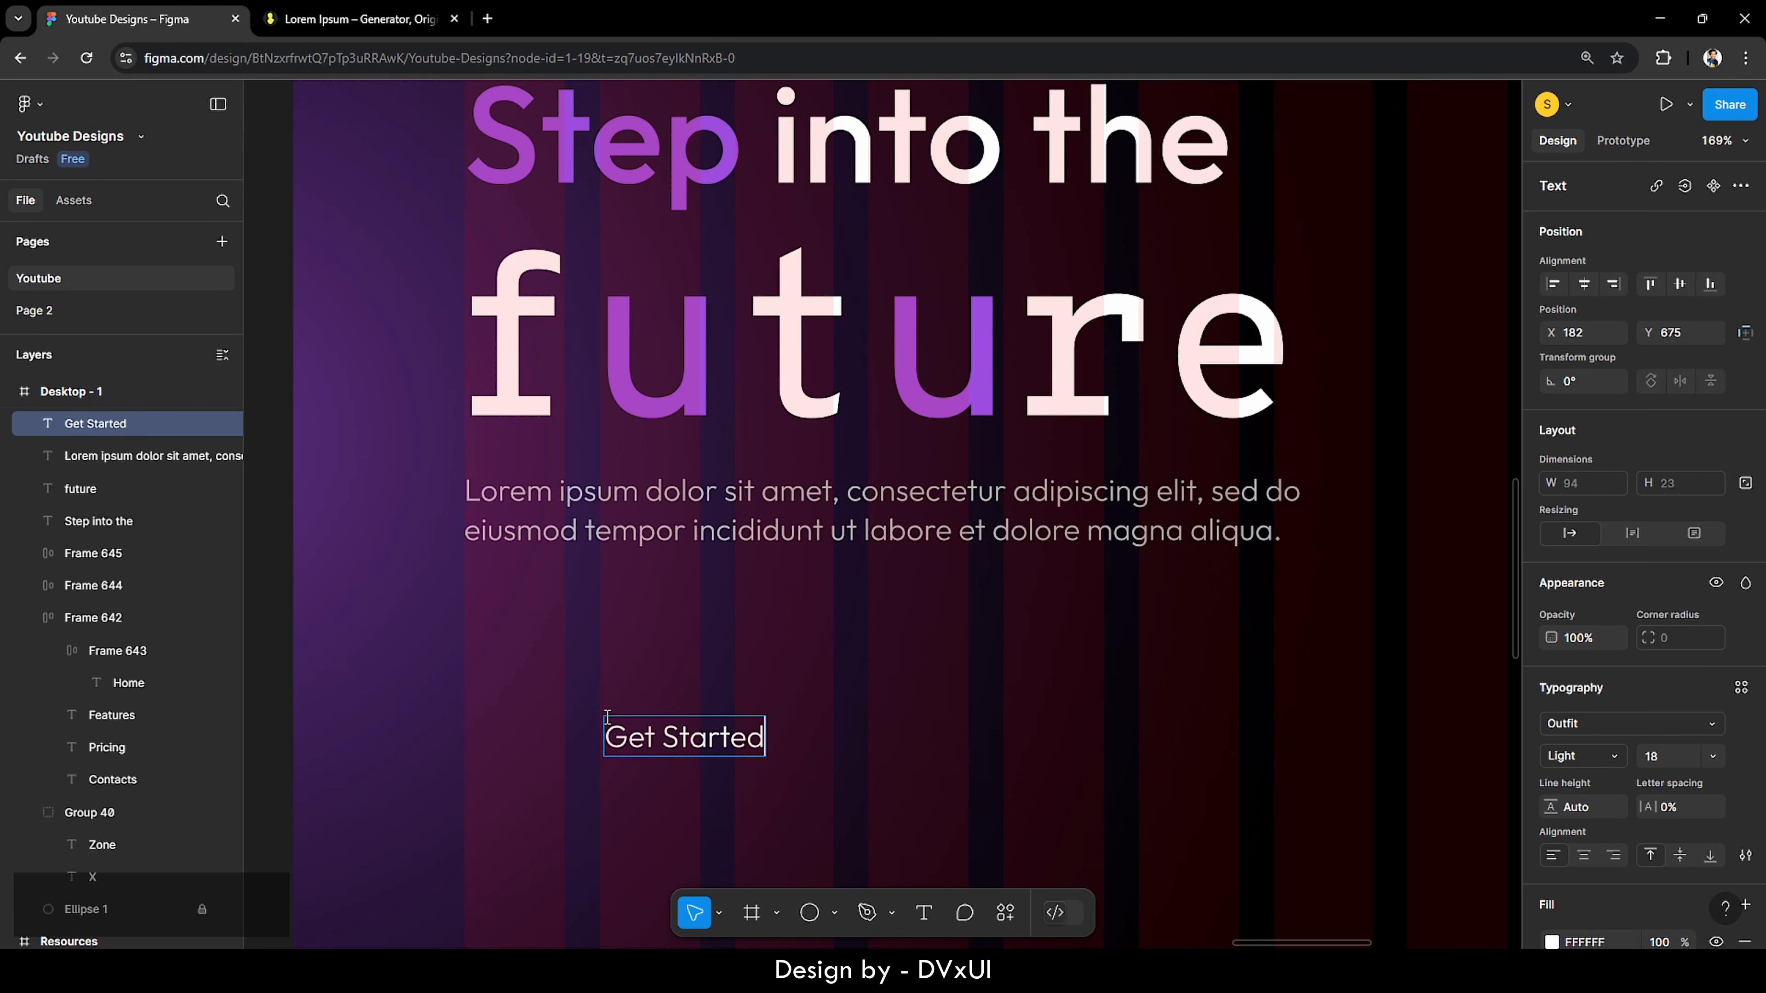
Step: Set the whole "Get Started" text to Medium weight
key(ctrl+a)
click(1585, 757)
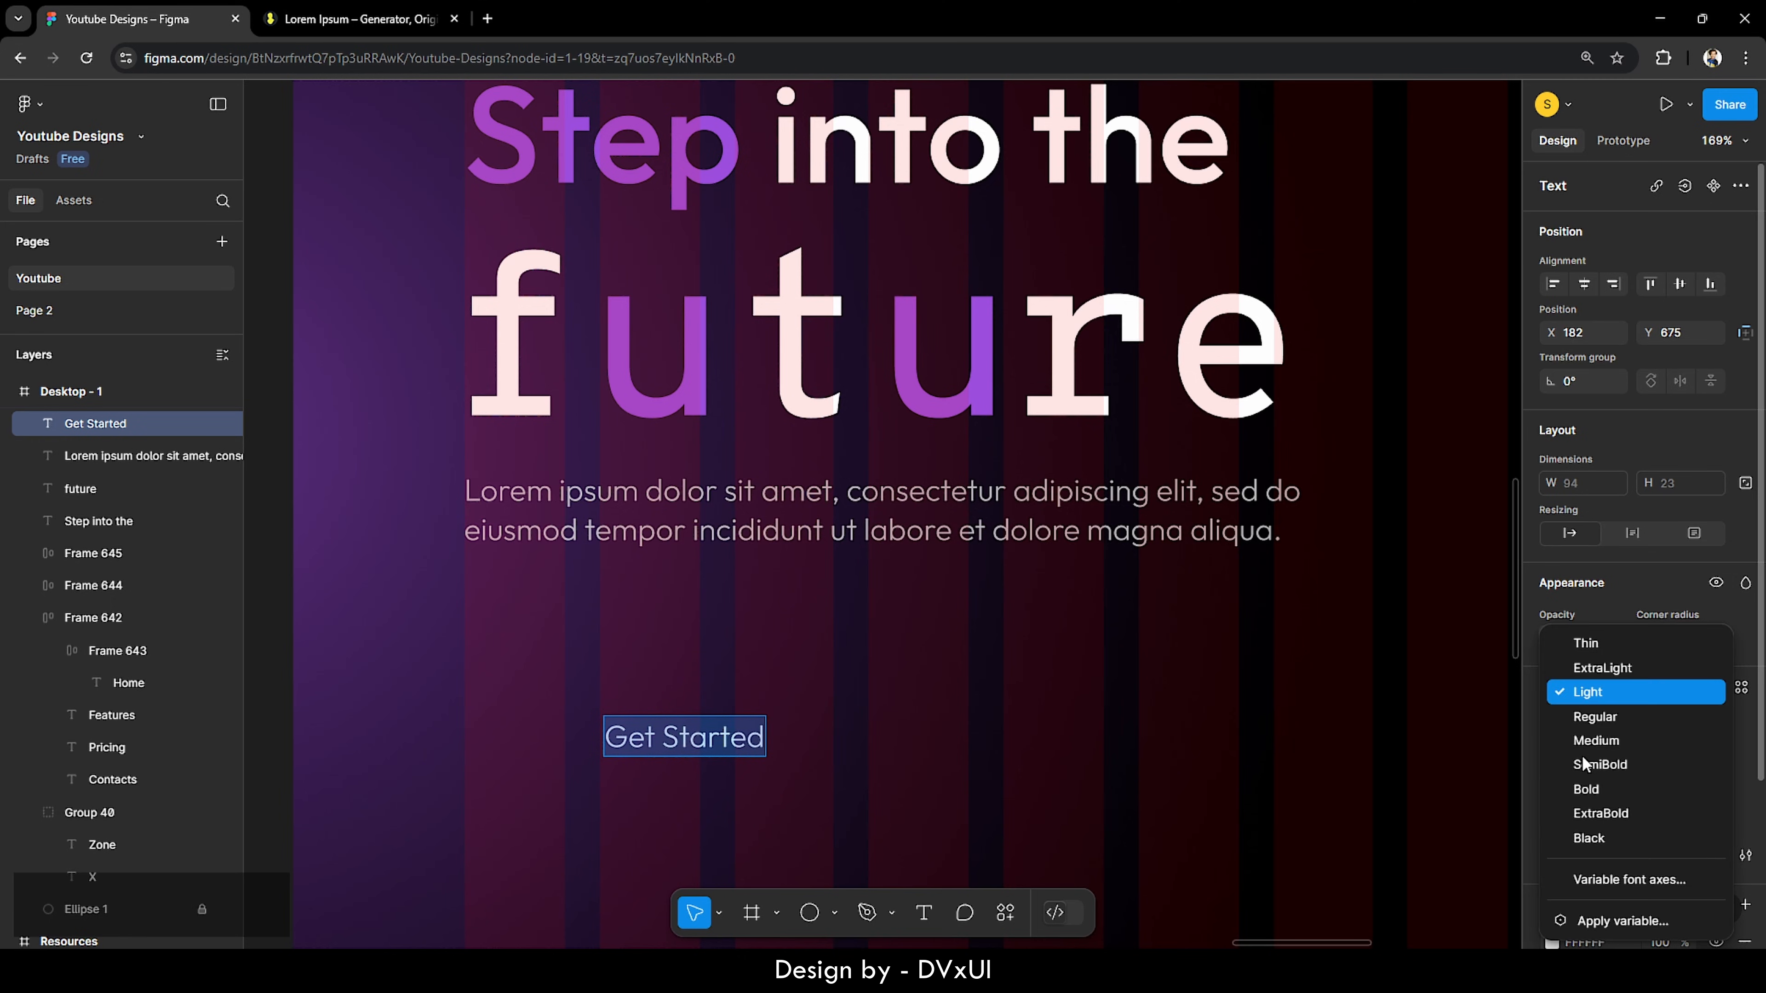
click(1592, 741)
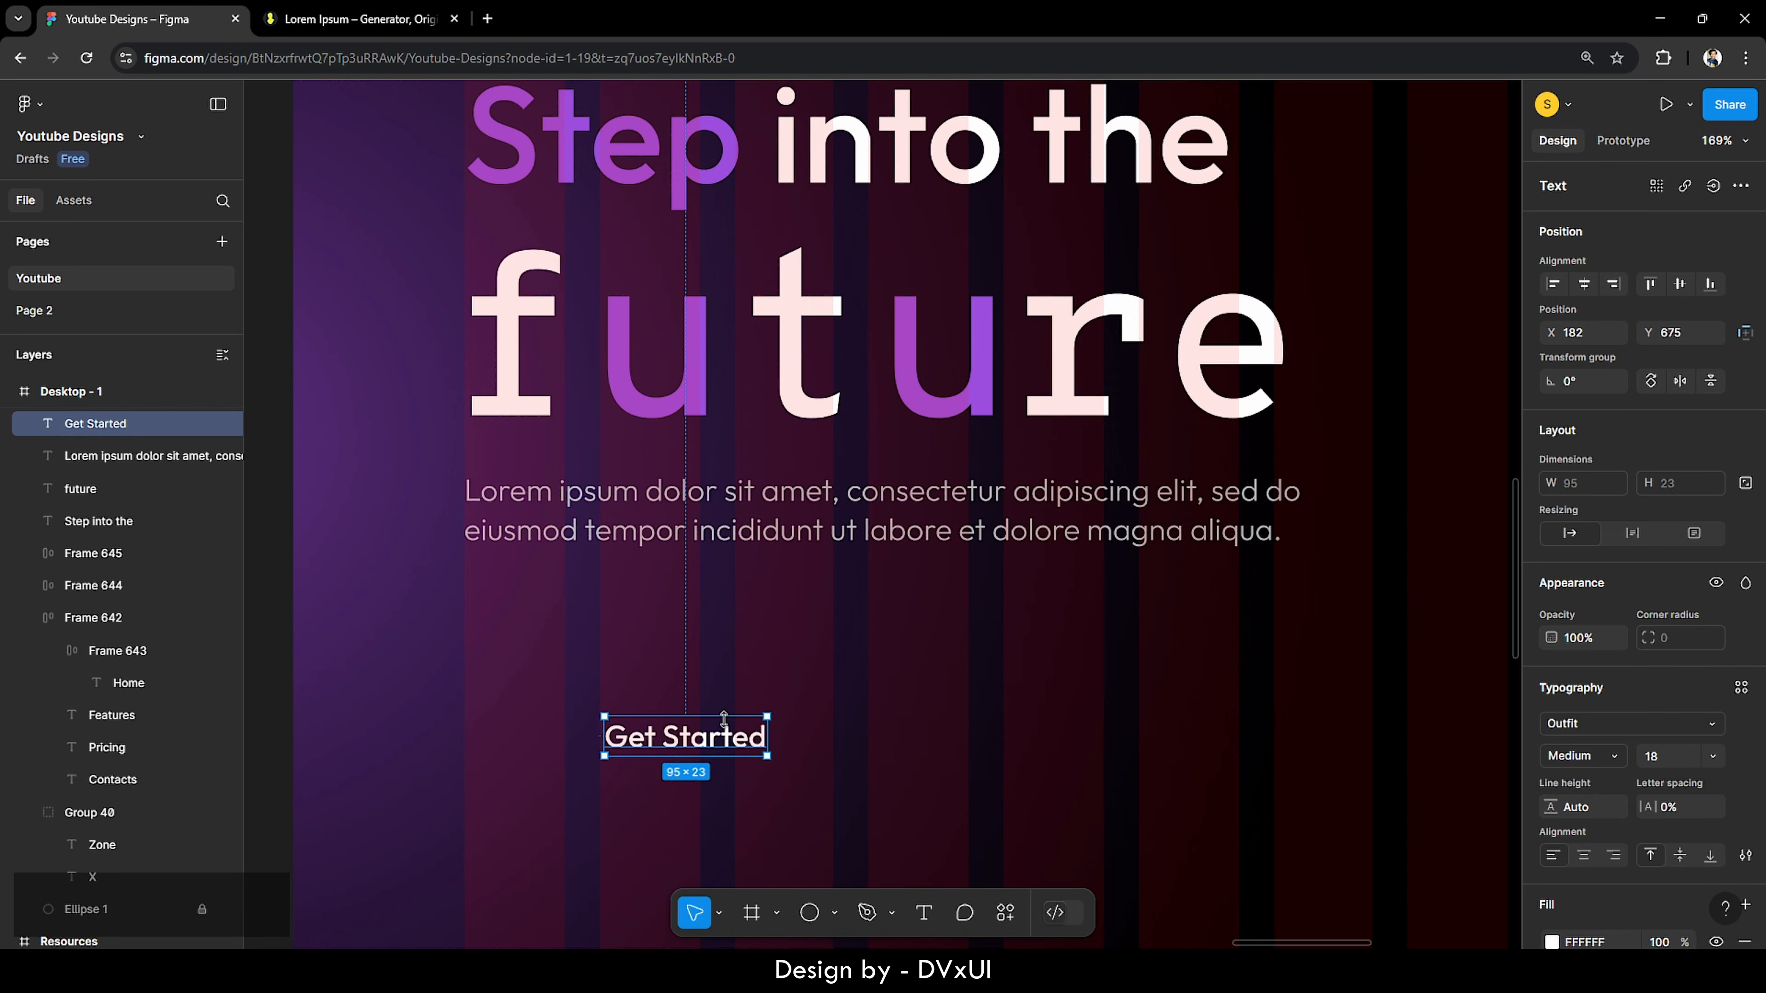
Step: Add auto layout to the "Get Started" text with horizontal padding 22 and vertical padding 14
right_click(709, 730)
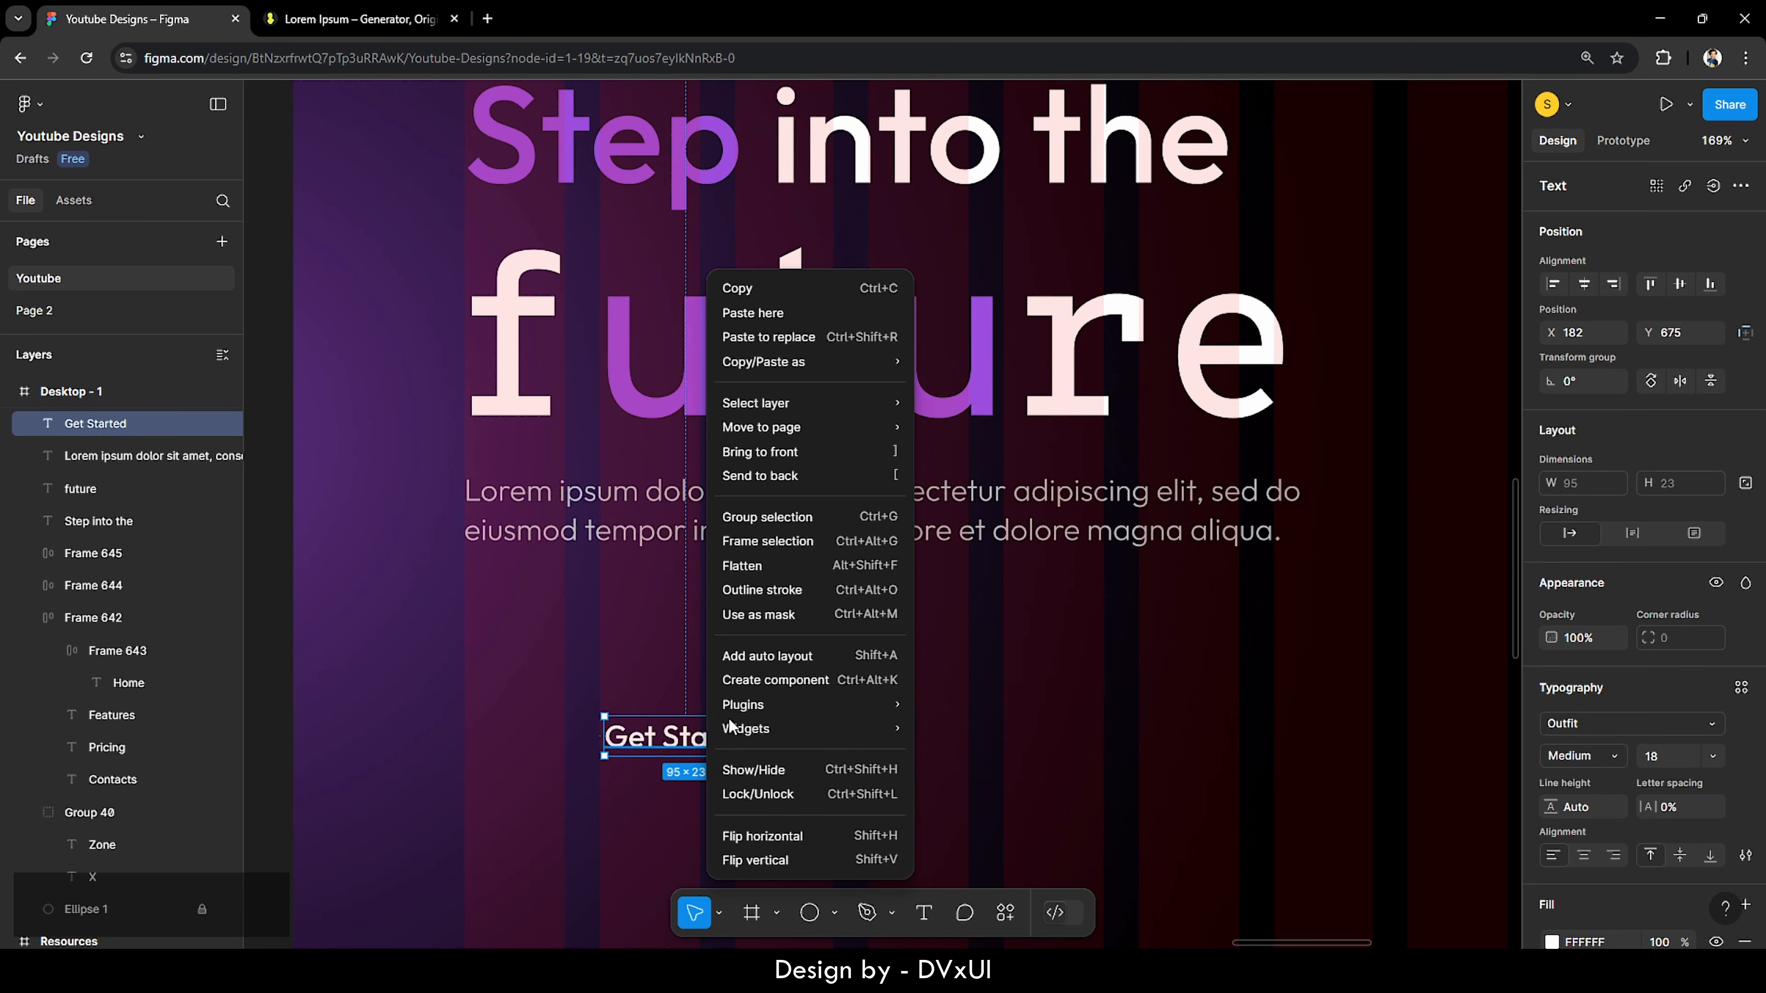
click(775, 657)
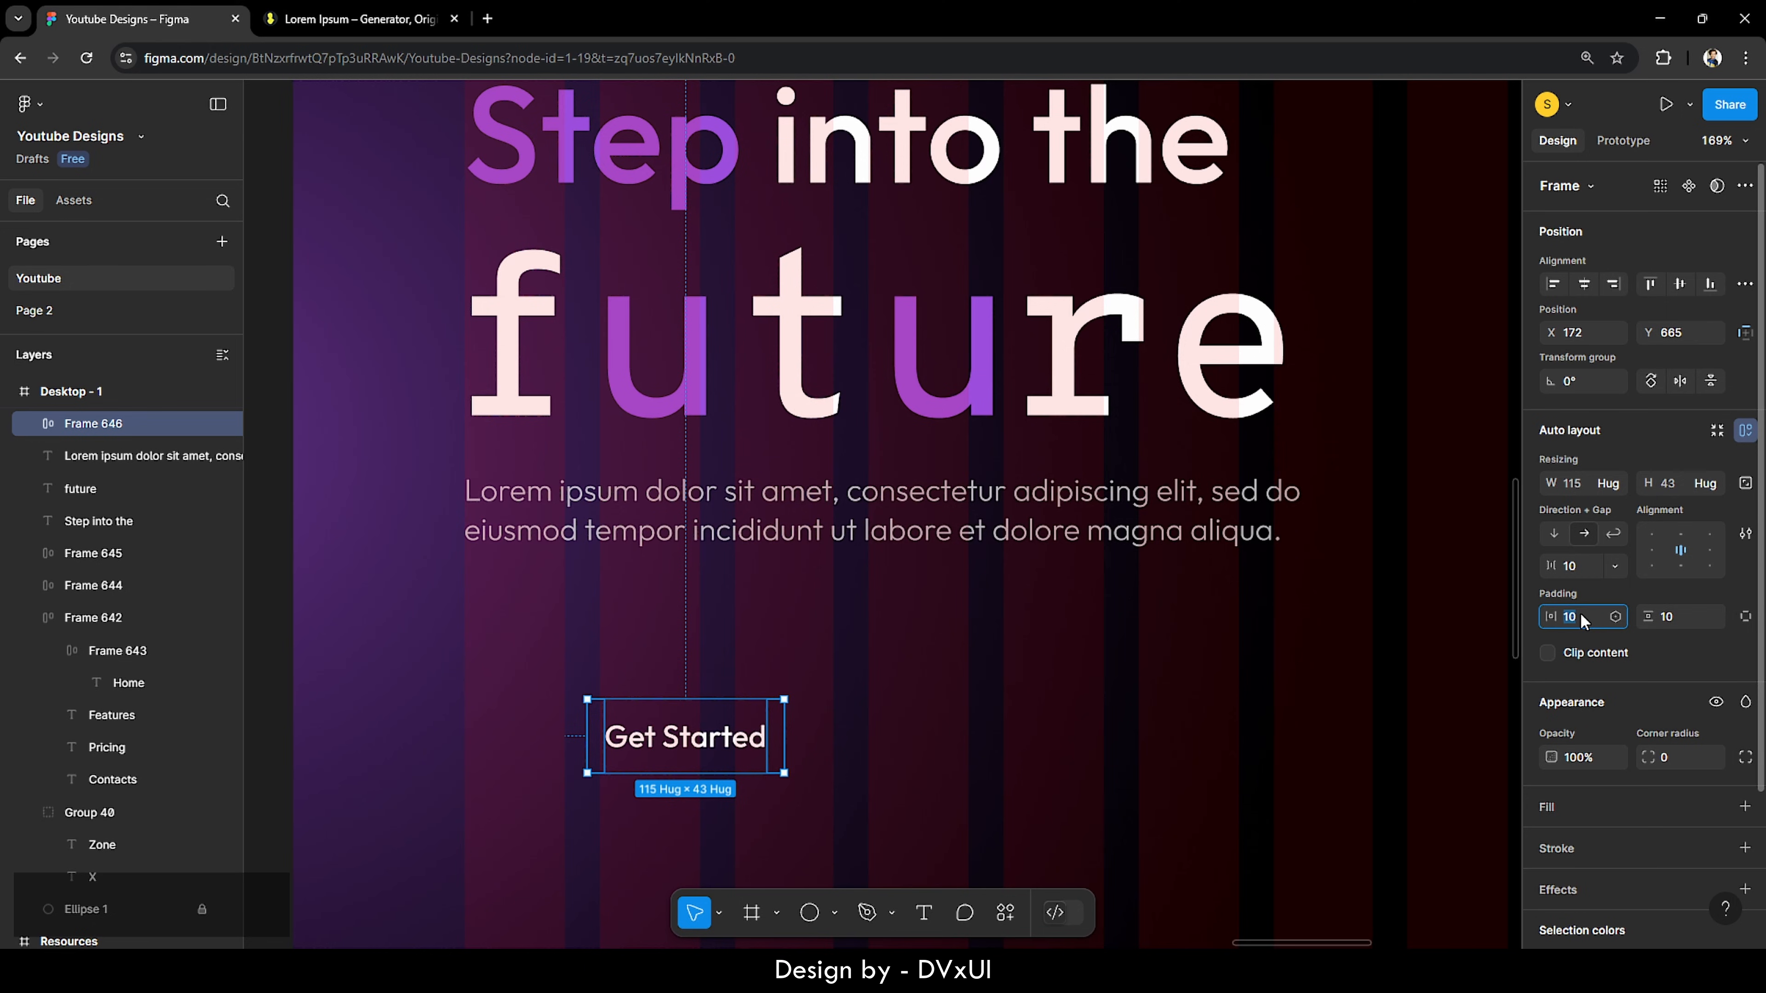
text(22)
key(Return)
click(1673, 616)
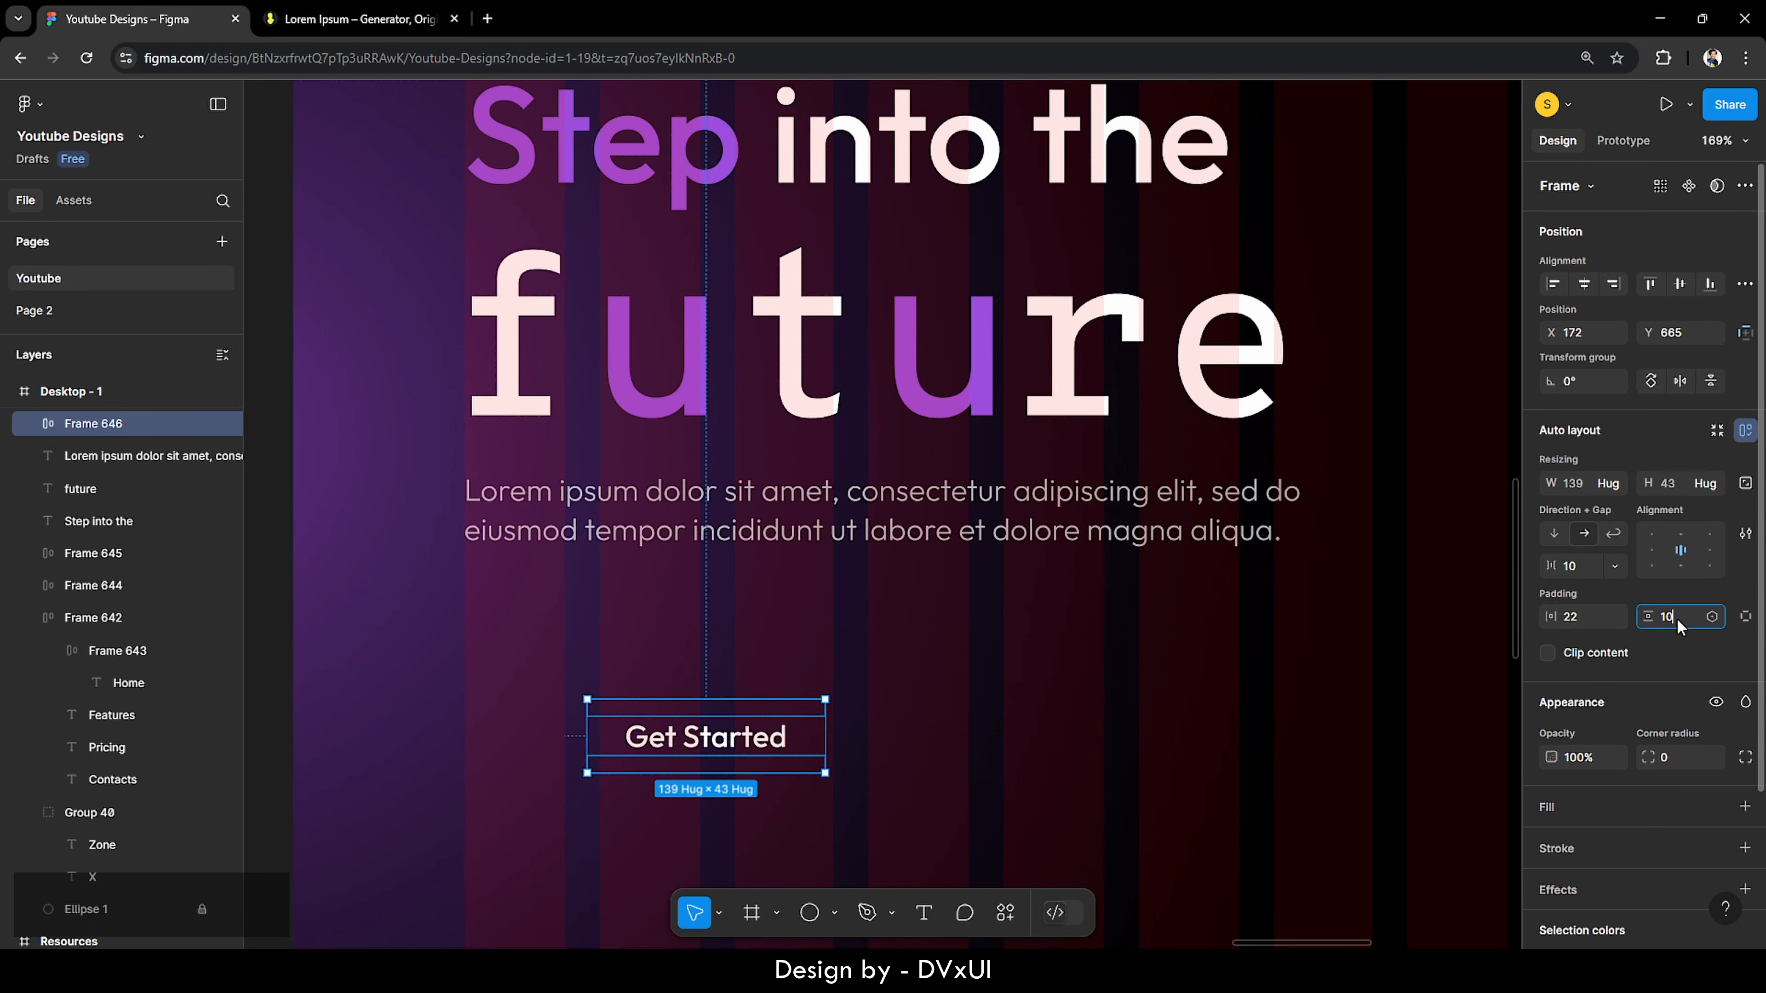
text(14)
key(Return)
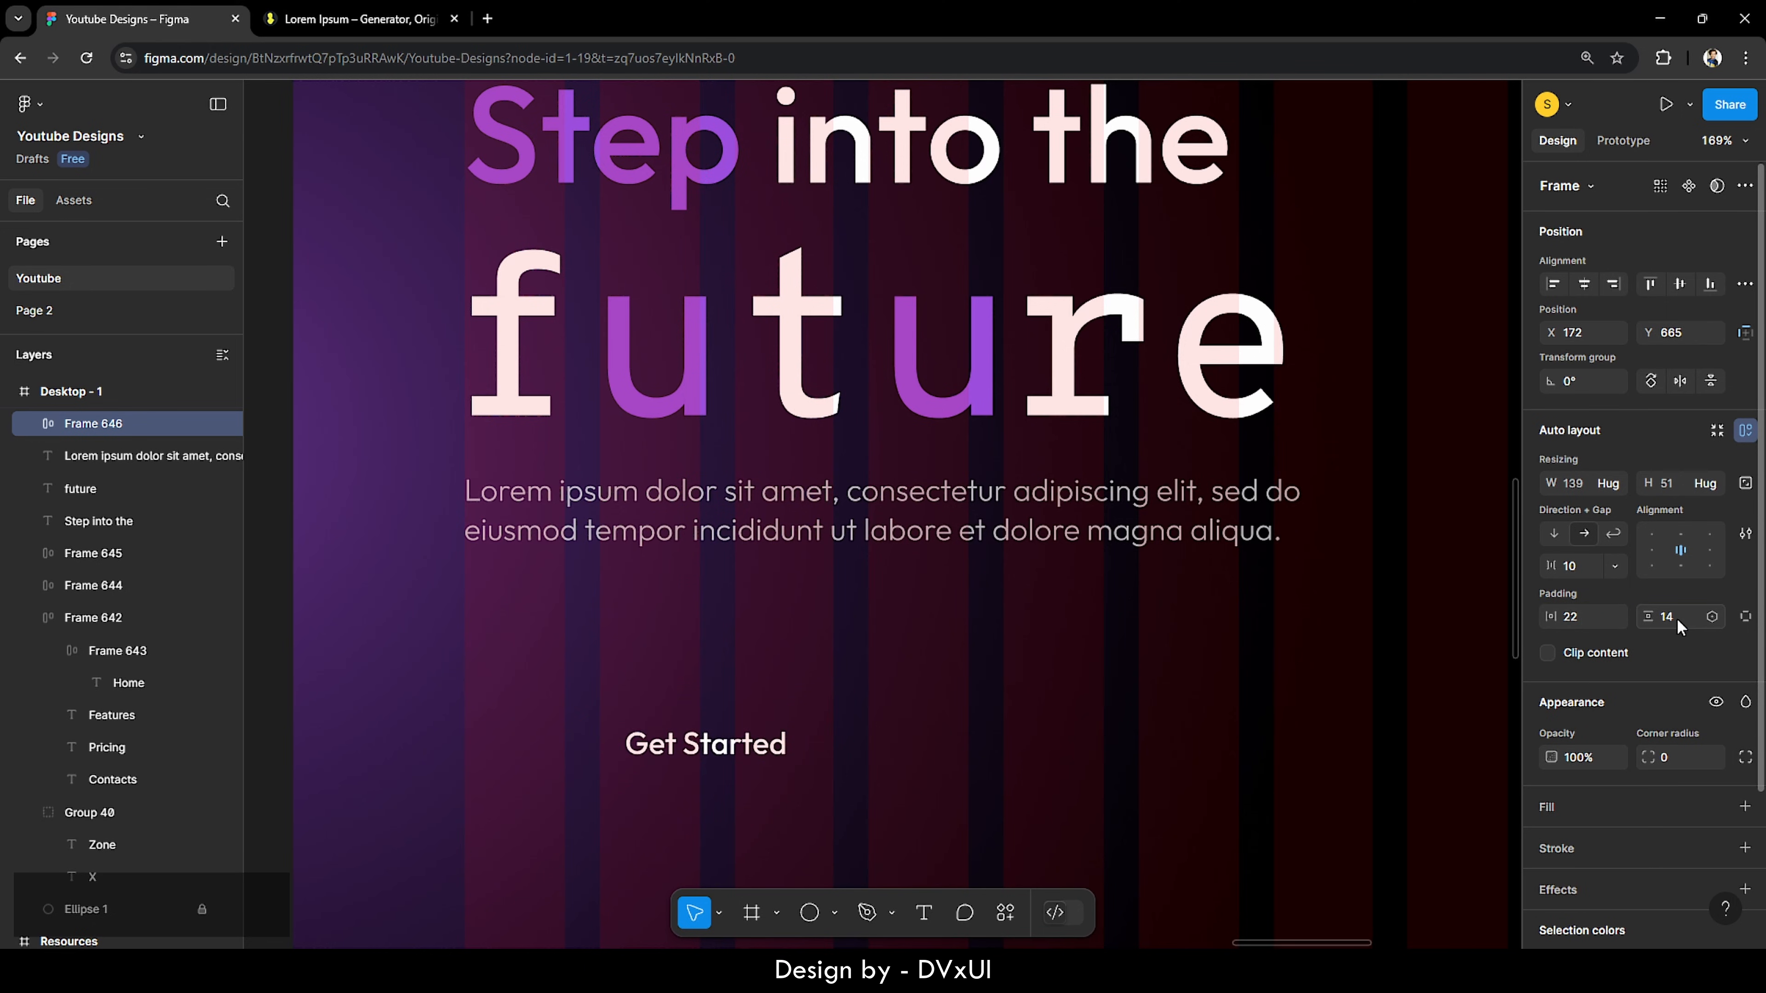
Step: Fill the Get Started frame with the purple 9D4EDD page color and set its corner radius to 40
click(1552, 804)
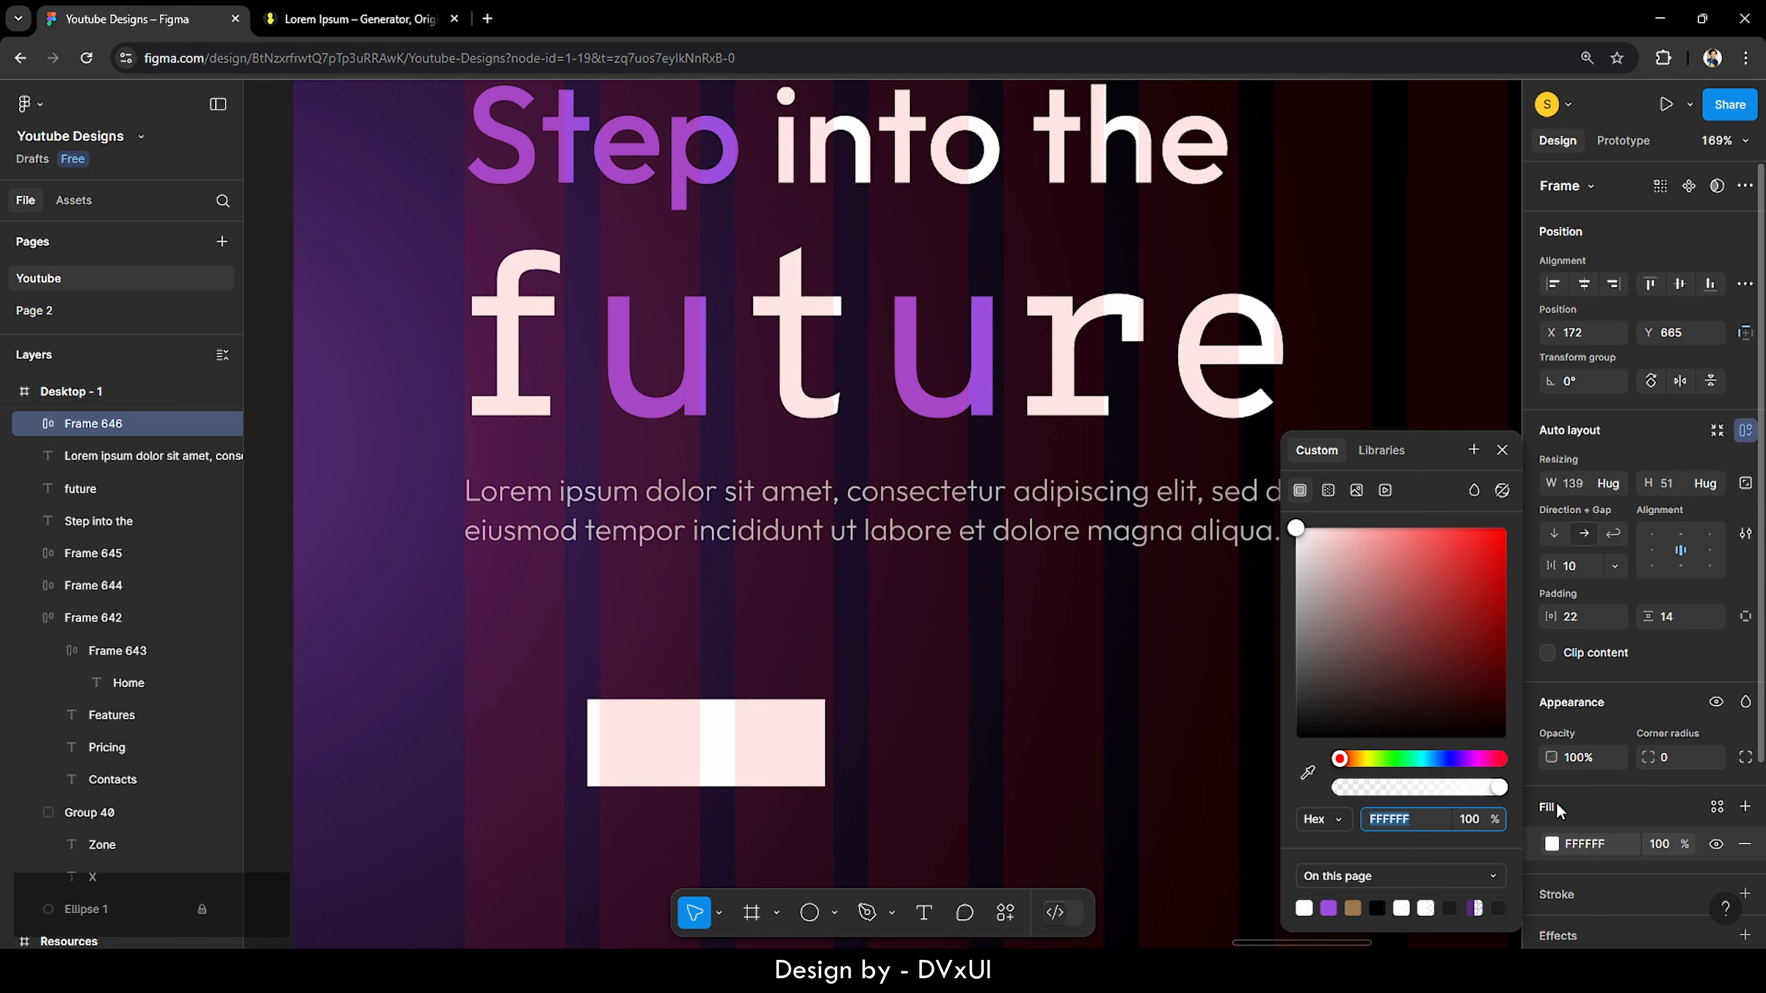
click(1338, 906)
click(1672, 756)
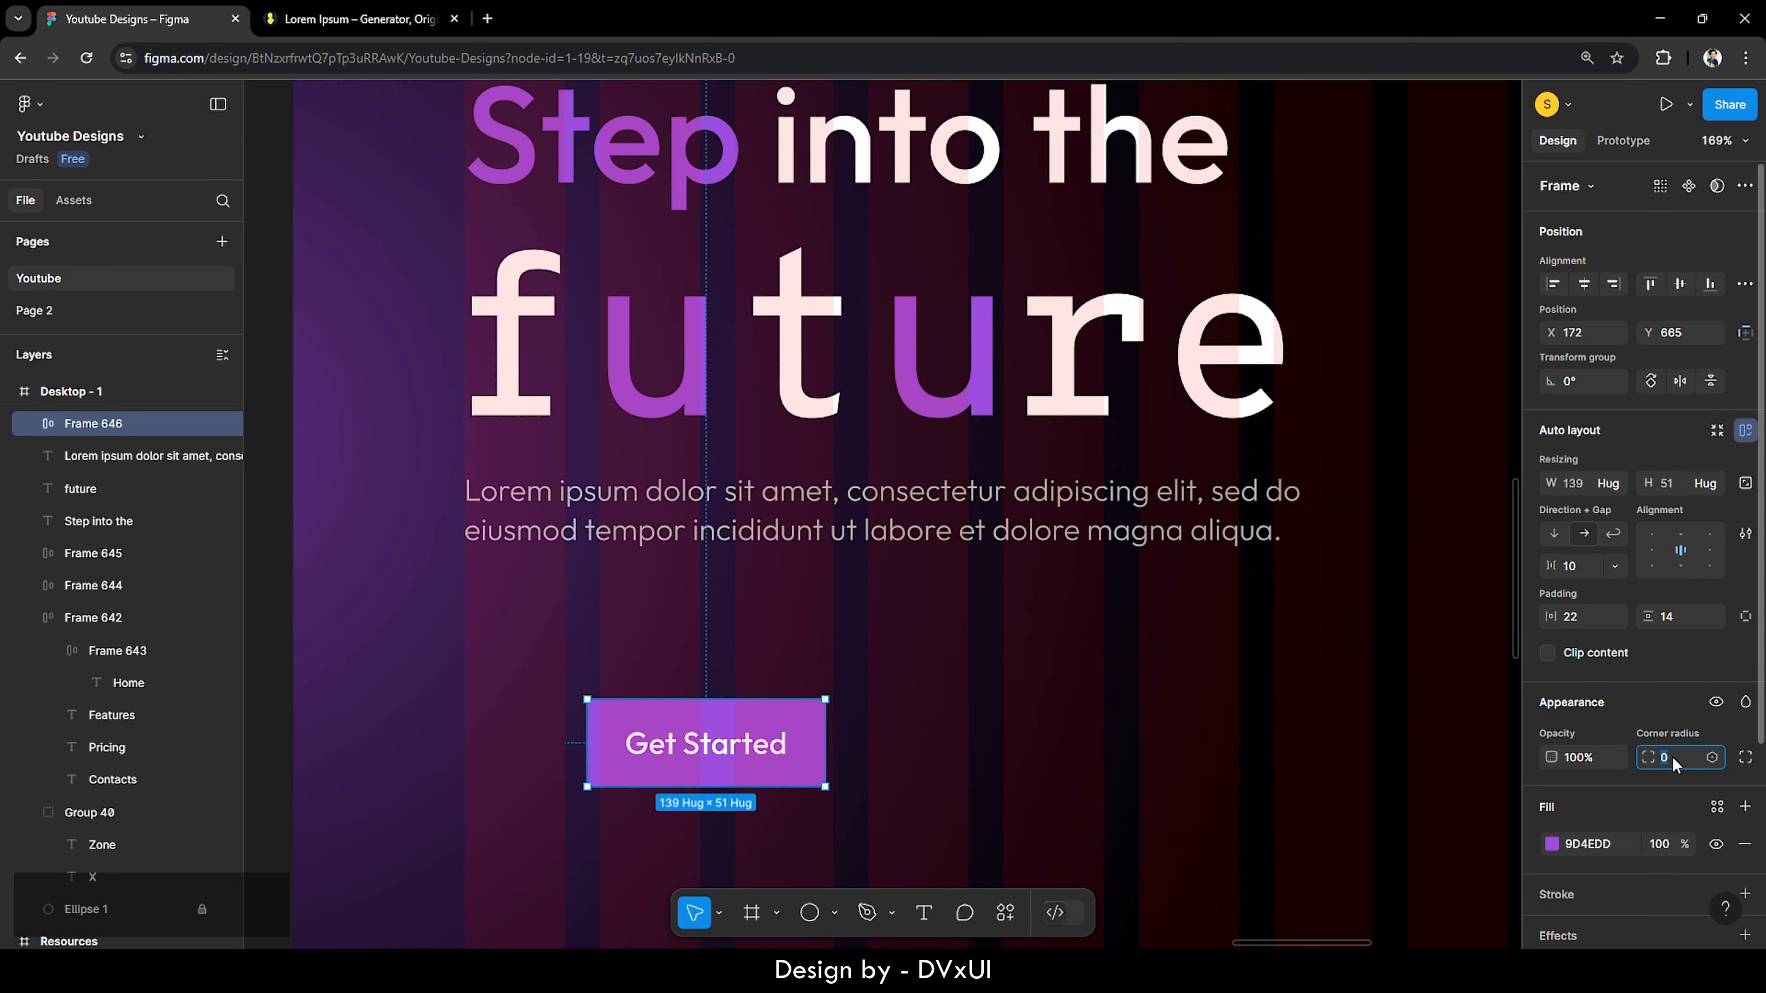
key(shift+Up)
key(shift+Up)
key(shift+Up)
key(shift+Up)
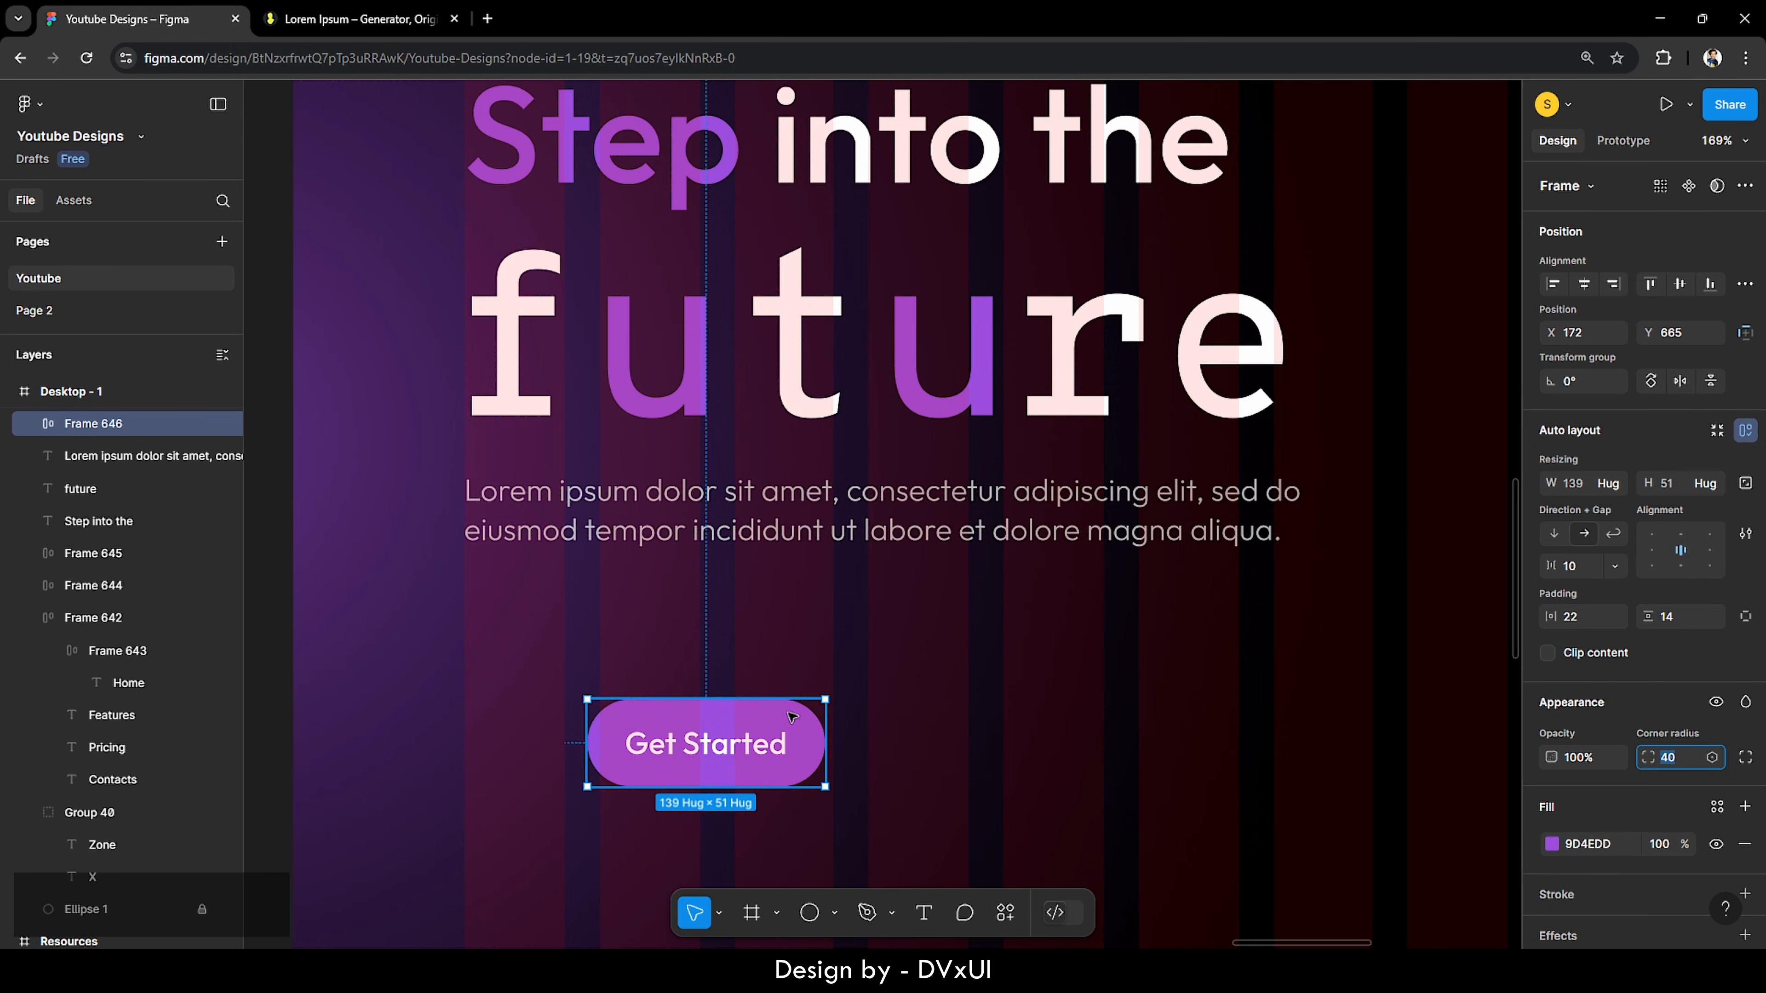
Step: Move the Get Started button to X 100, Y 595 and place a copy beside it at X 250, Y 595
drag(745, 746, 623, 627)
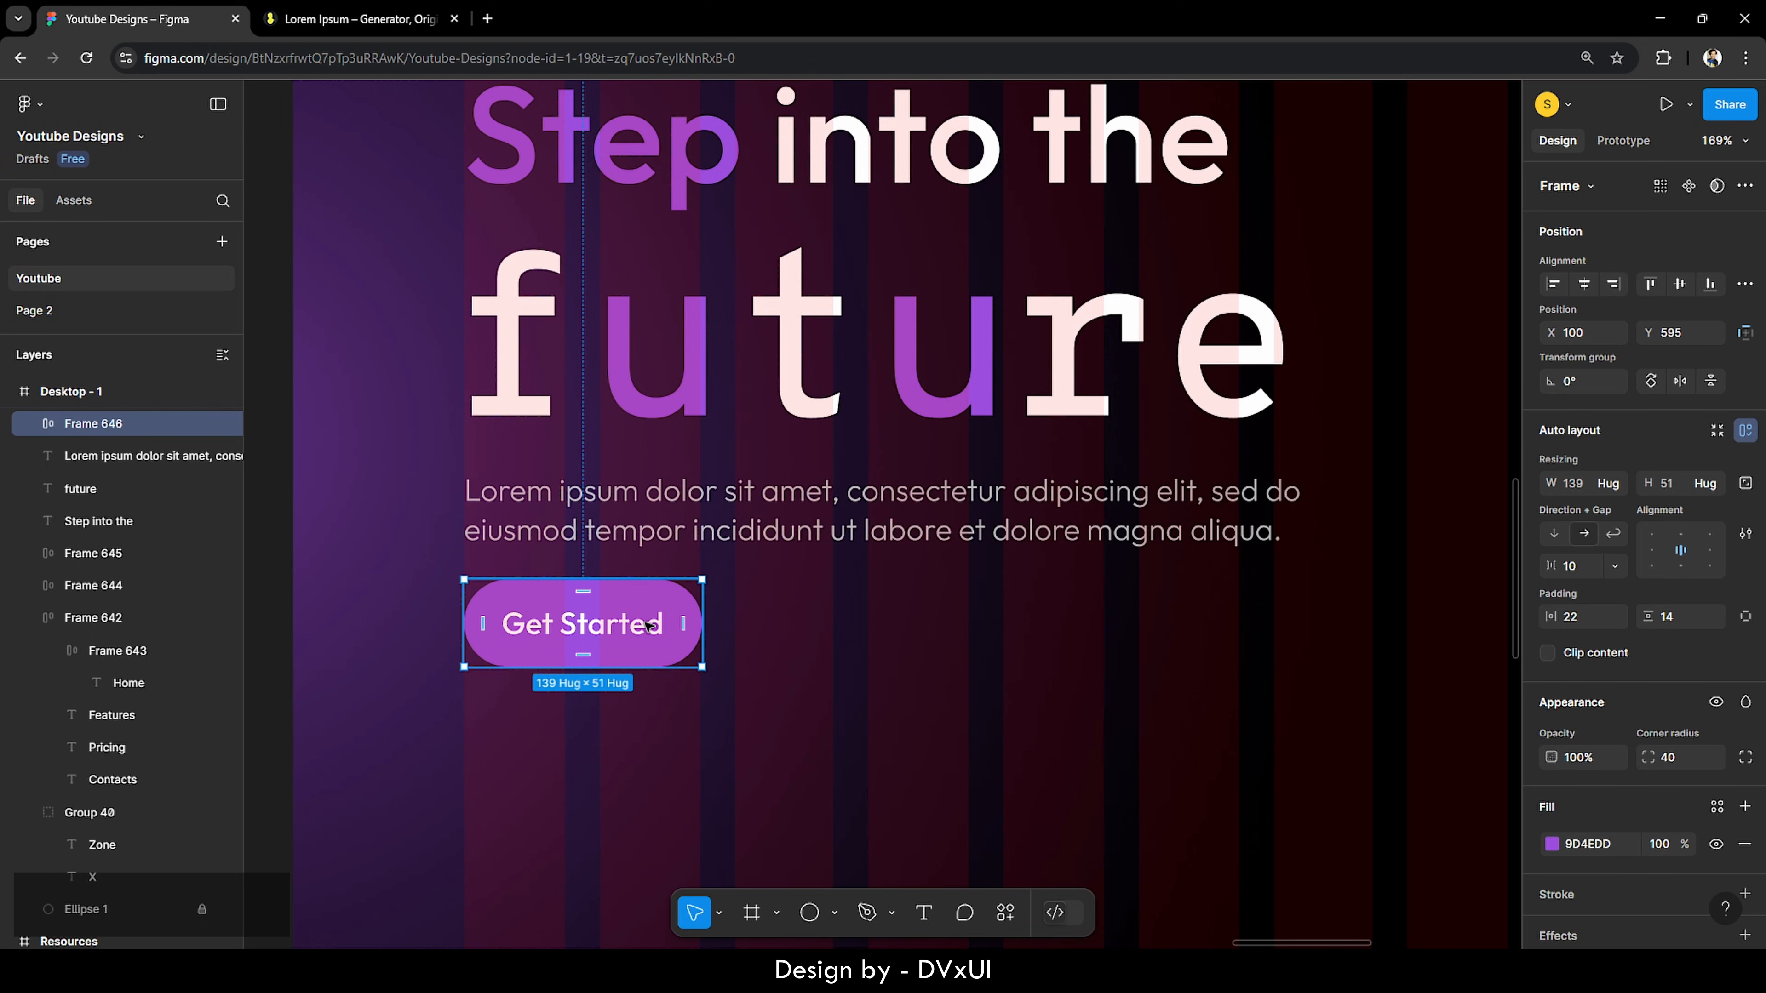
key(ctrl+v)
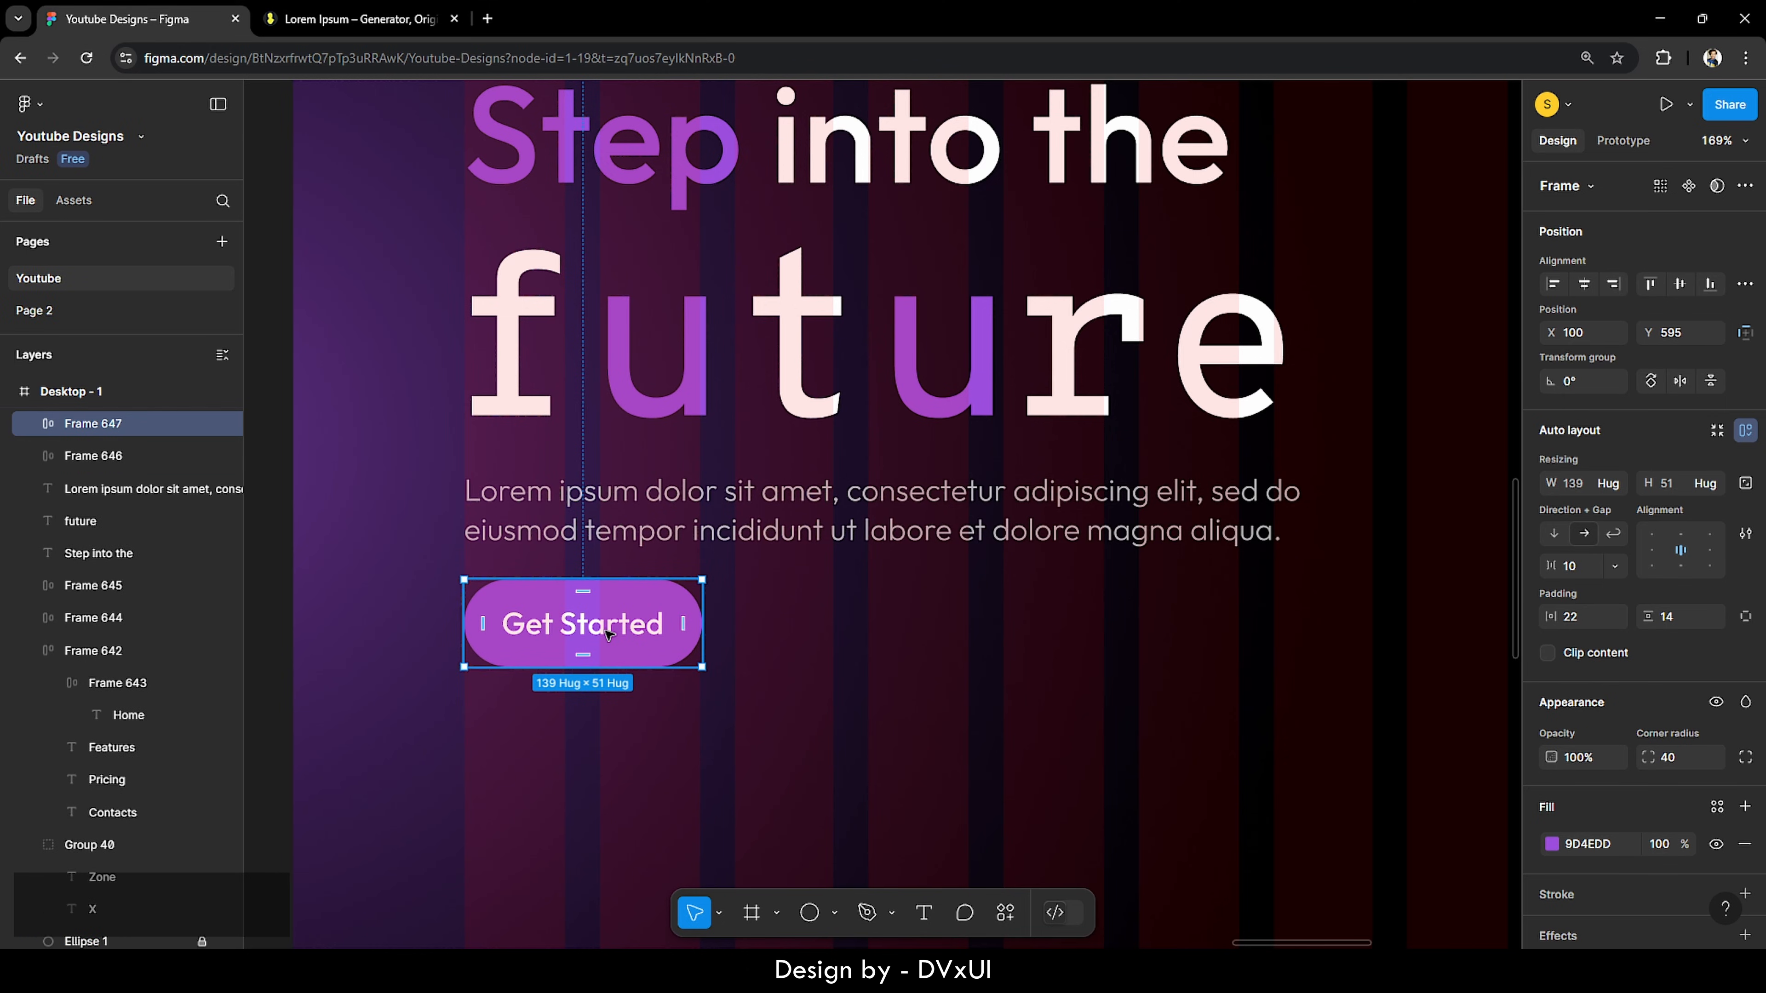
drag(608, 633, 864, 631)
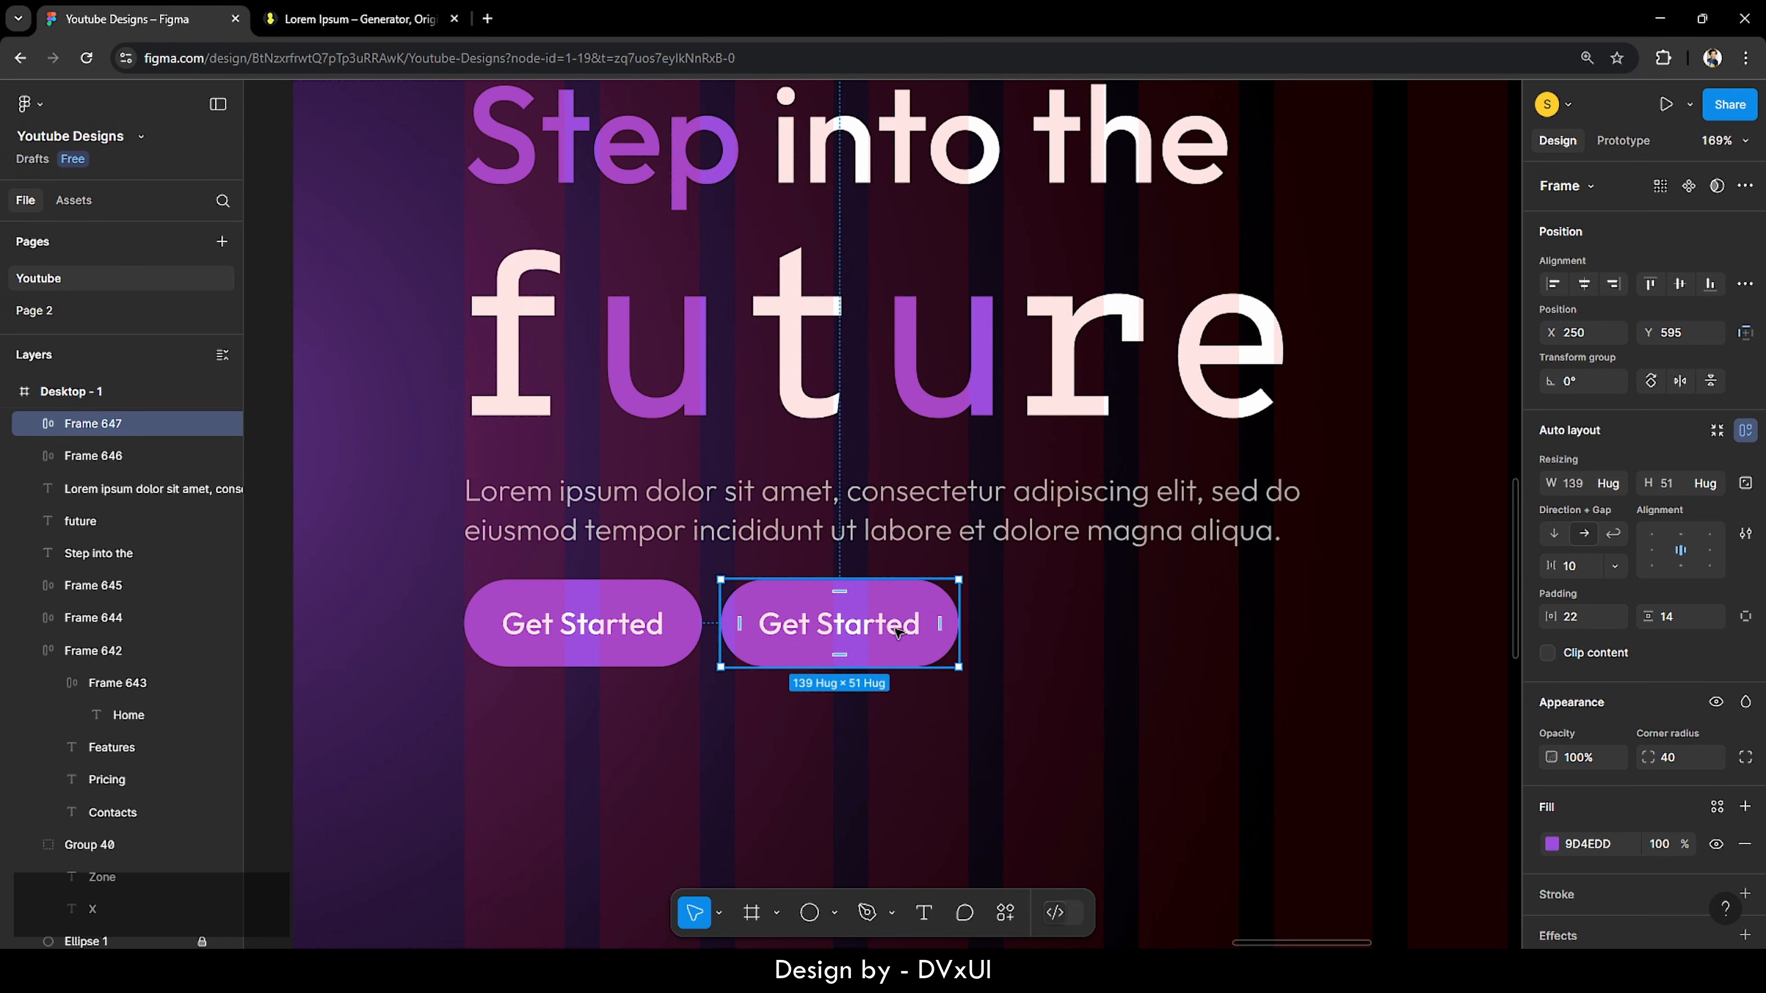
Step: Replace the copied button's fill with an inside stroke in FFFFFF at 30% opacity
scroll(1551, 810, down, 3)
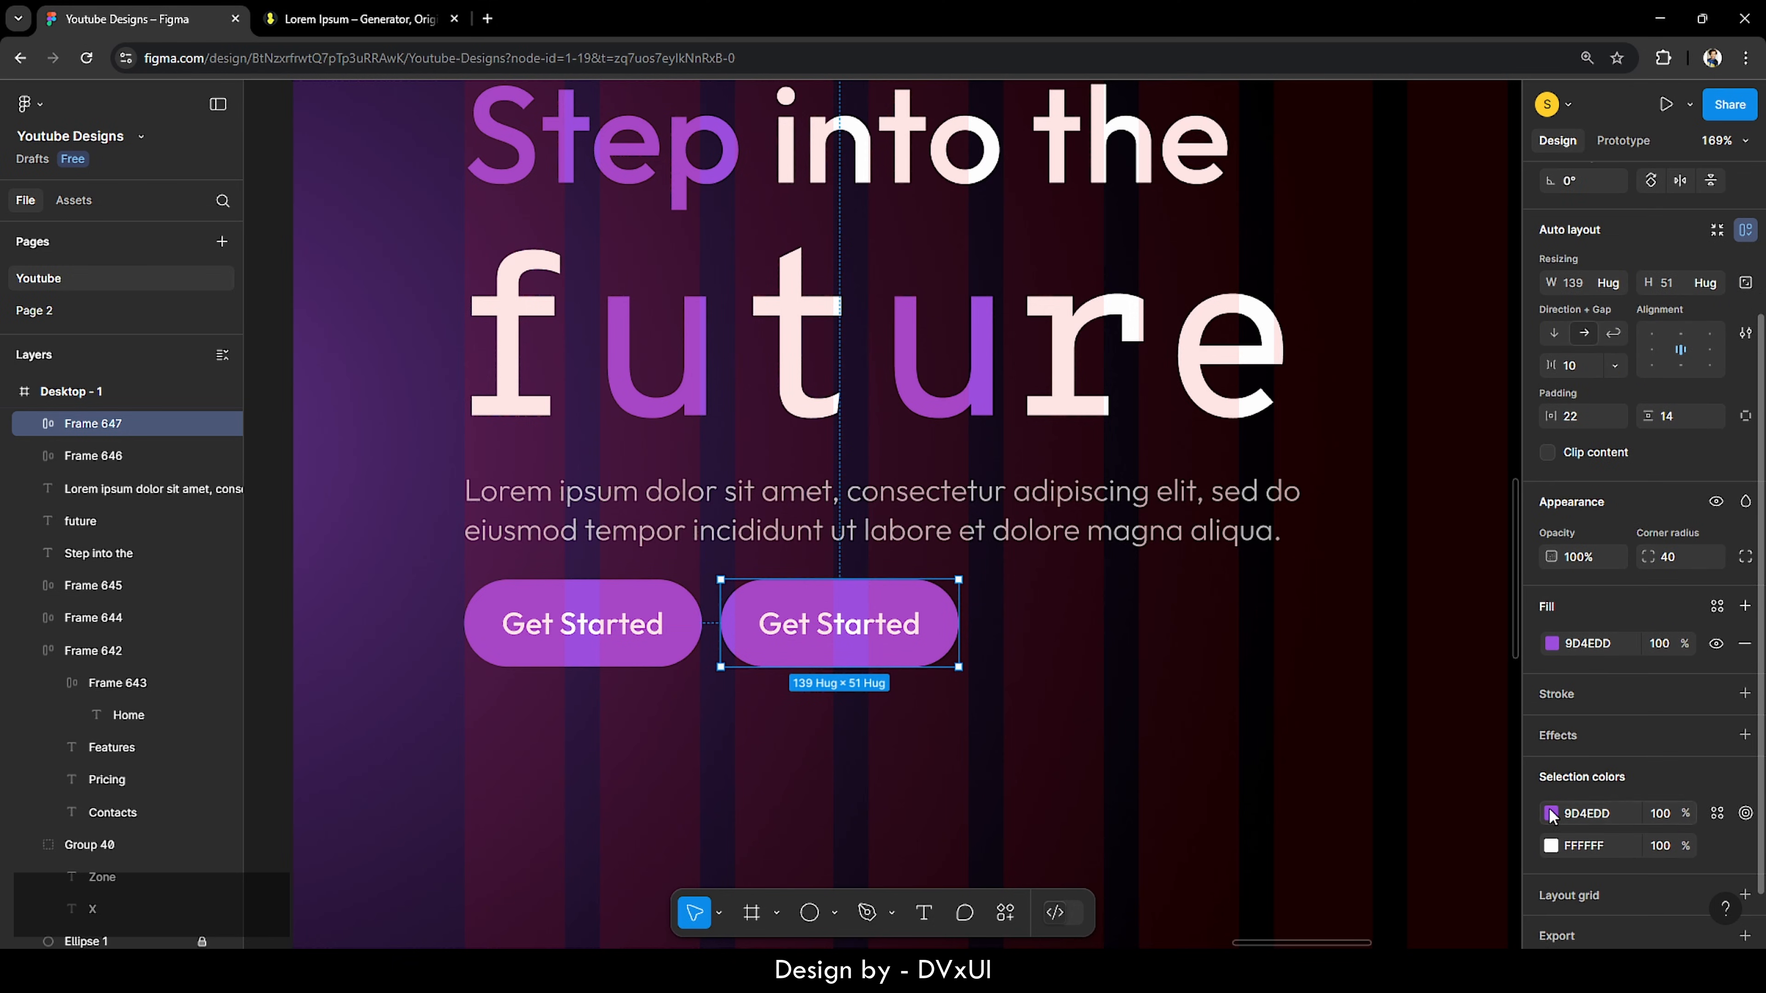
click(1744, 643)
click(1564, 649)
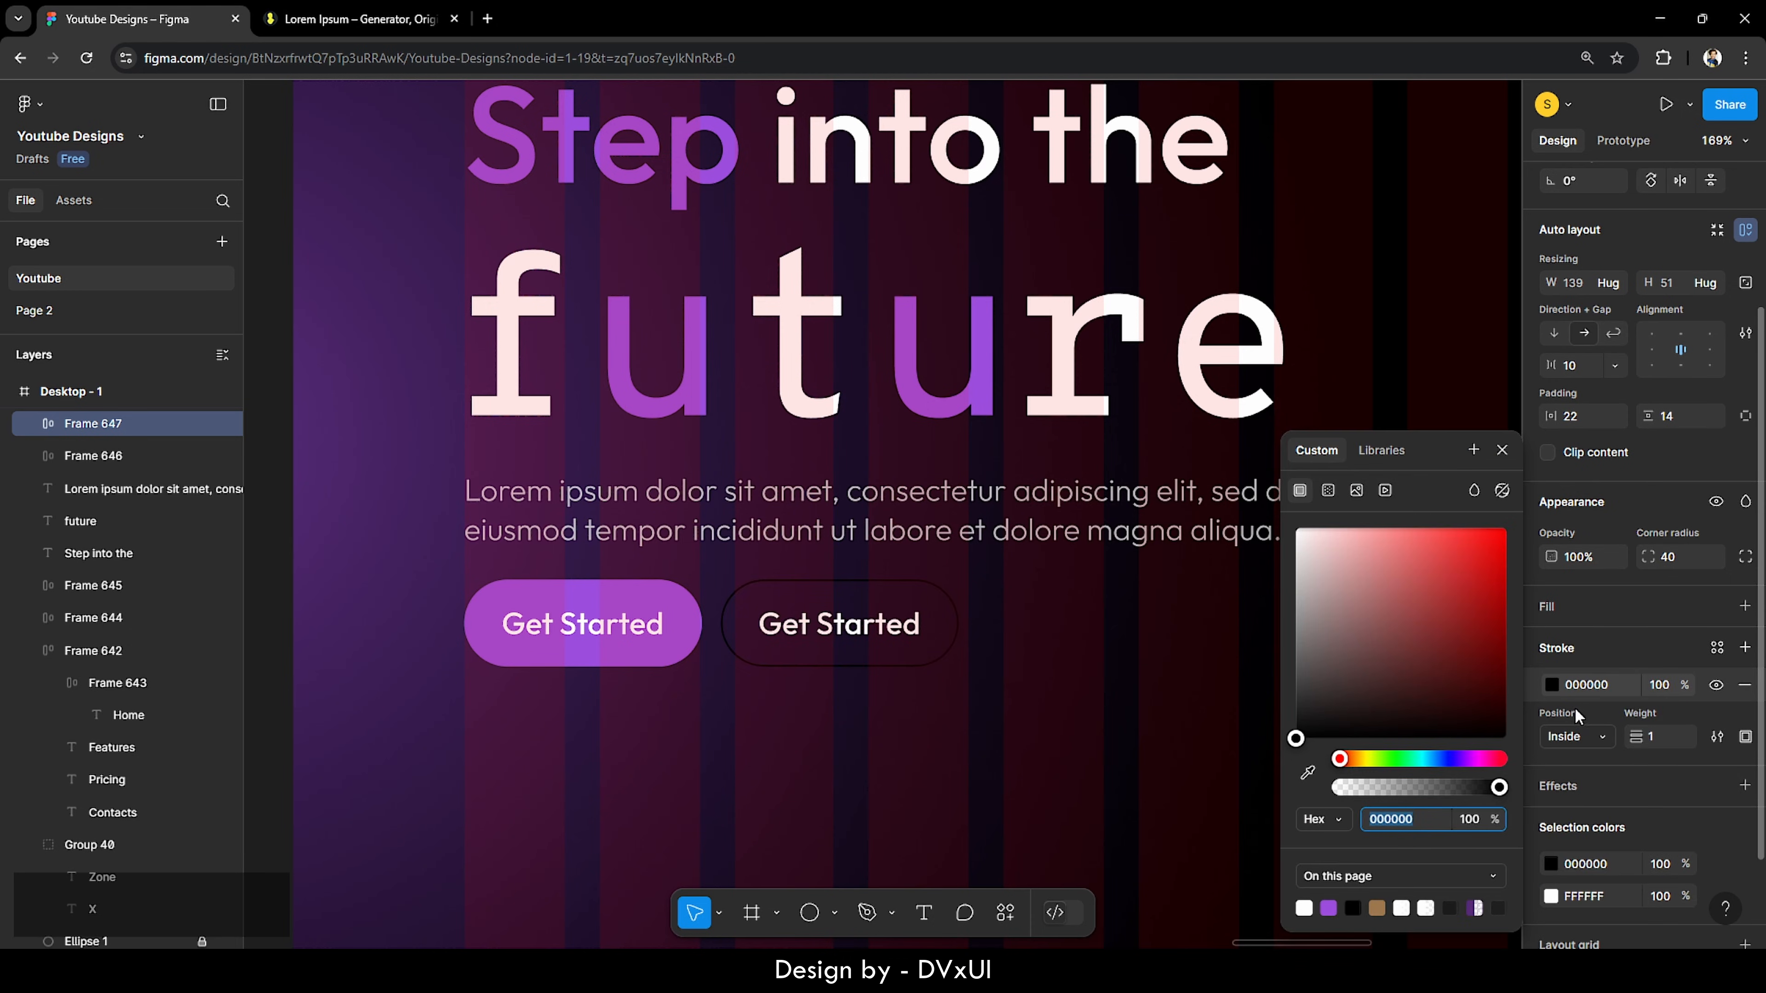
click(1579, 690)
text(f)
key(Return)
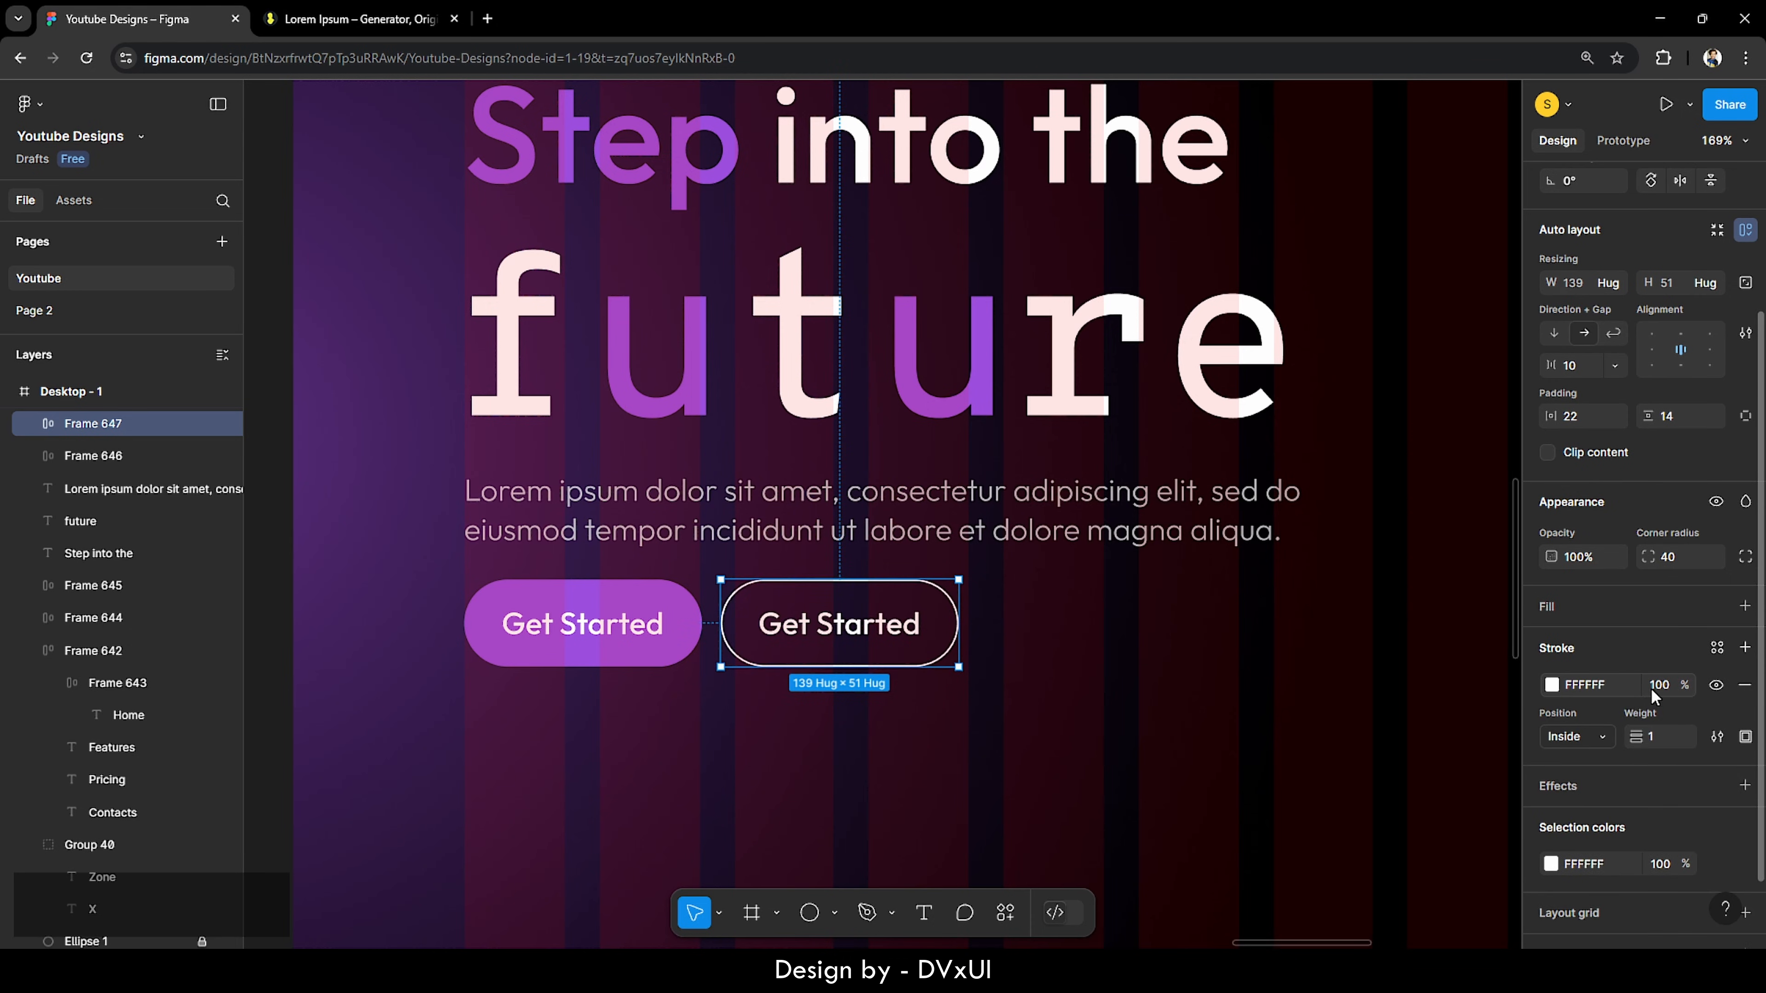
click(1662, 685)
text(30)
key(Return)
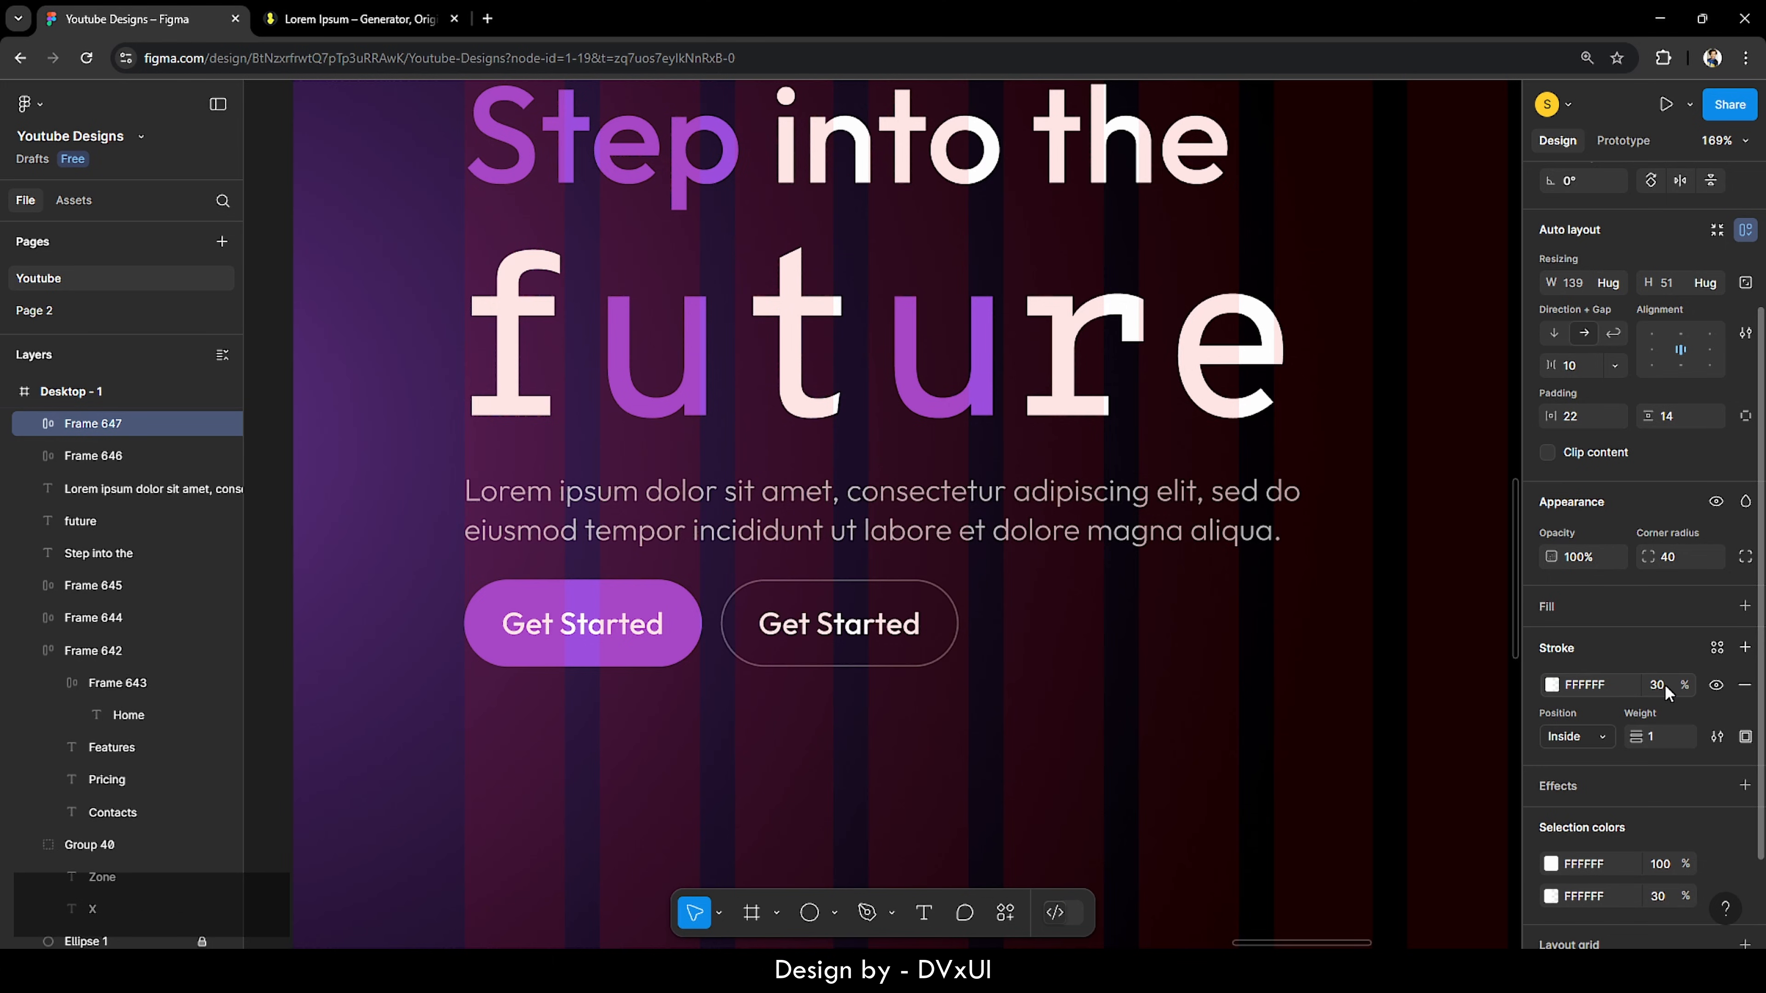
Step: Change the outlined button's label to "Our Pricing" and deselect it
double_click(899, 629)
double_click(901, 630)
key(BackSpace)
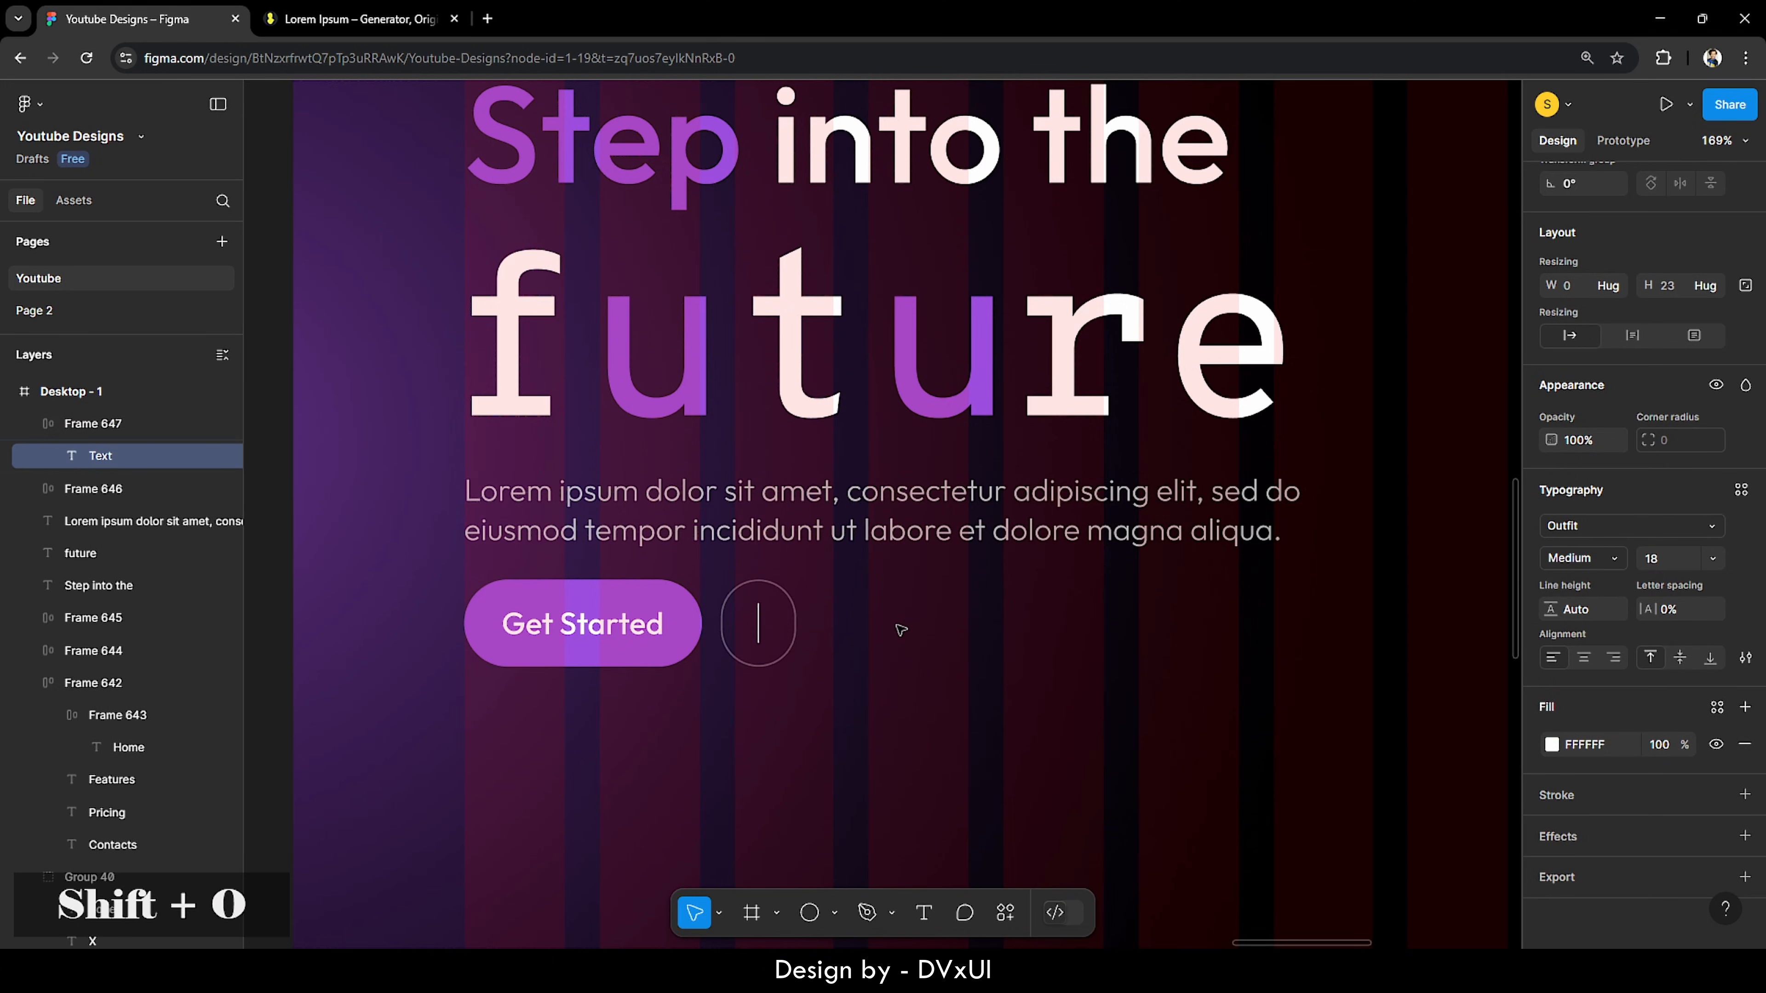
text(Our Pricin)
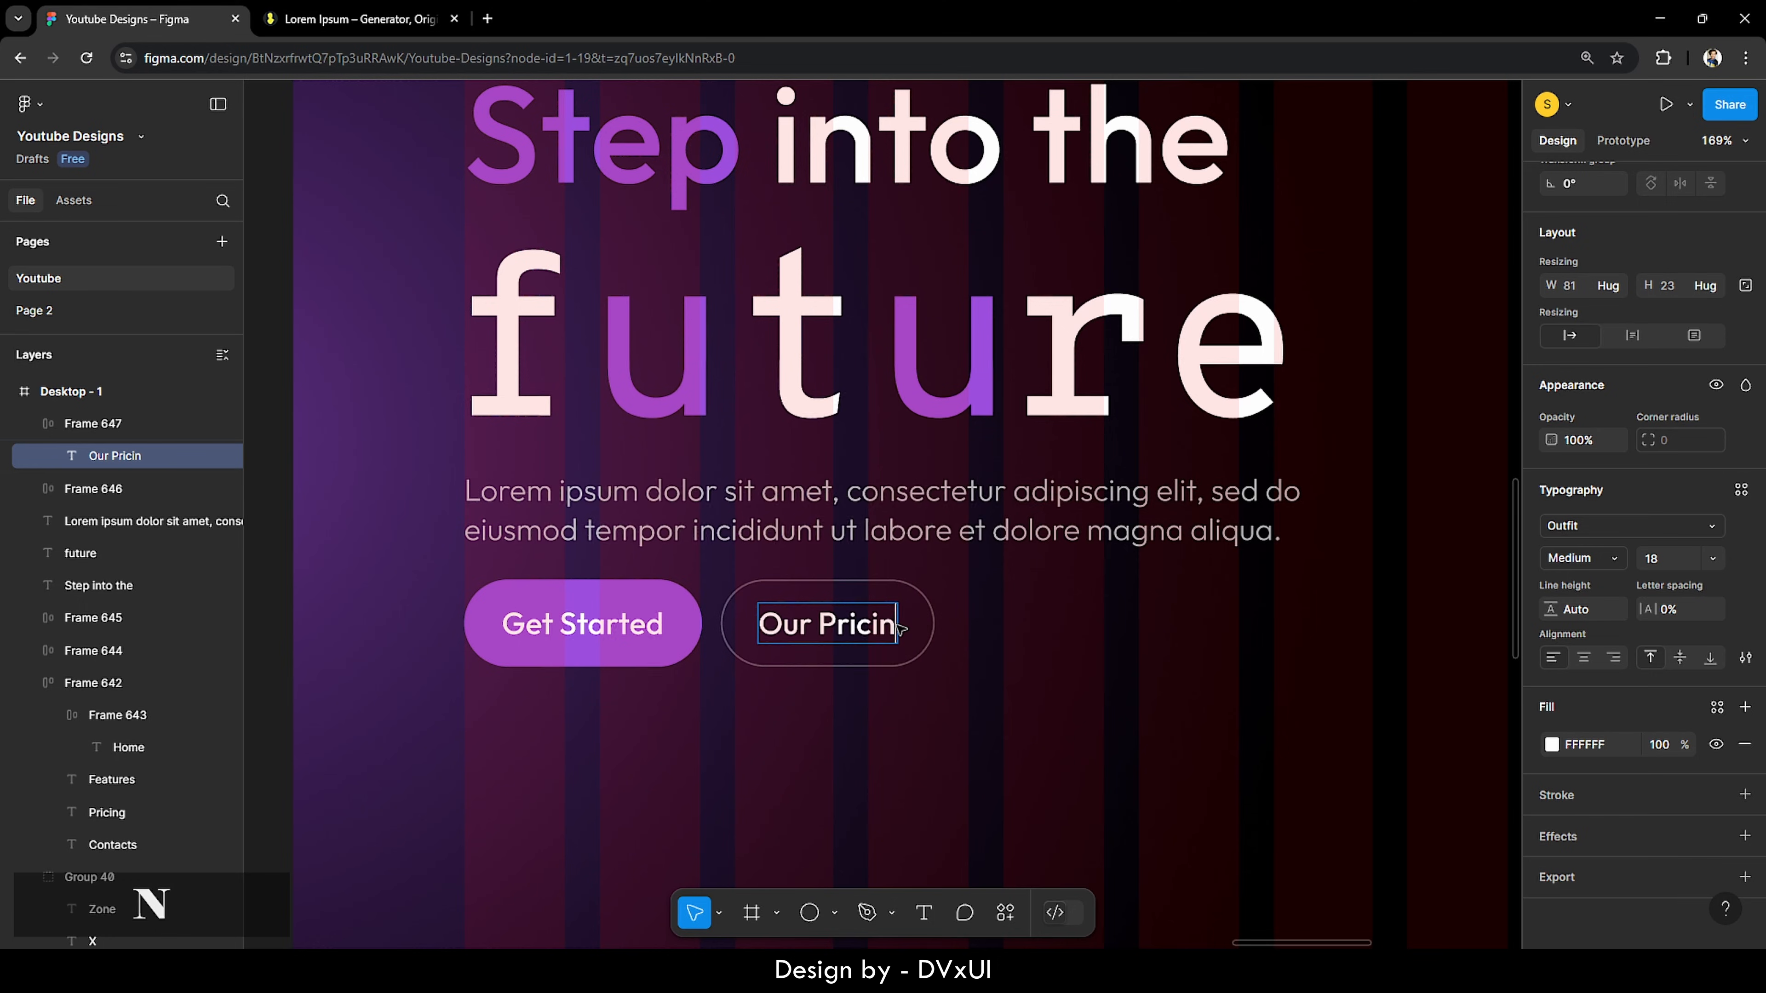
text(g)
key(Escape)
key(Escape)
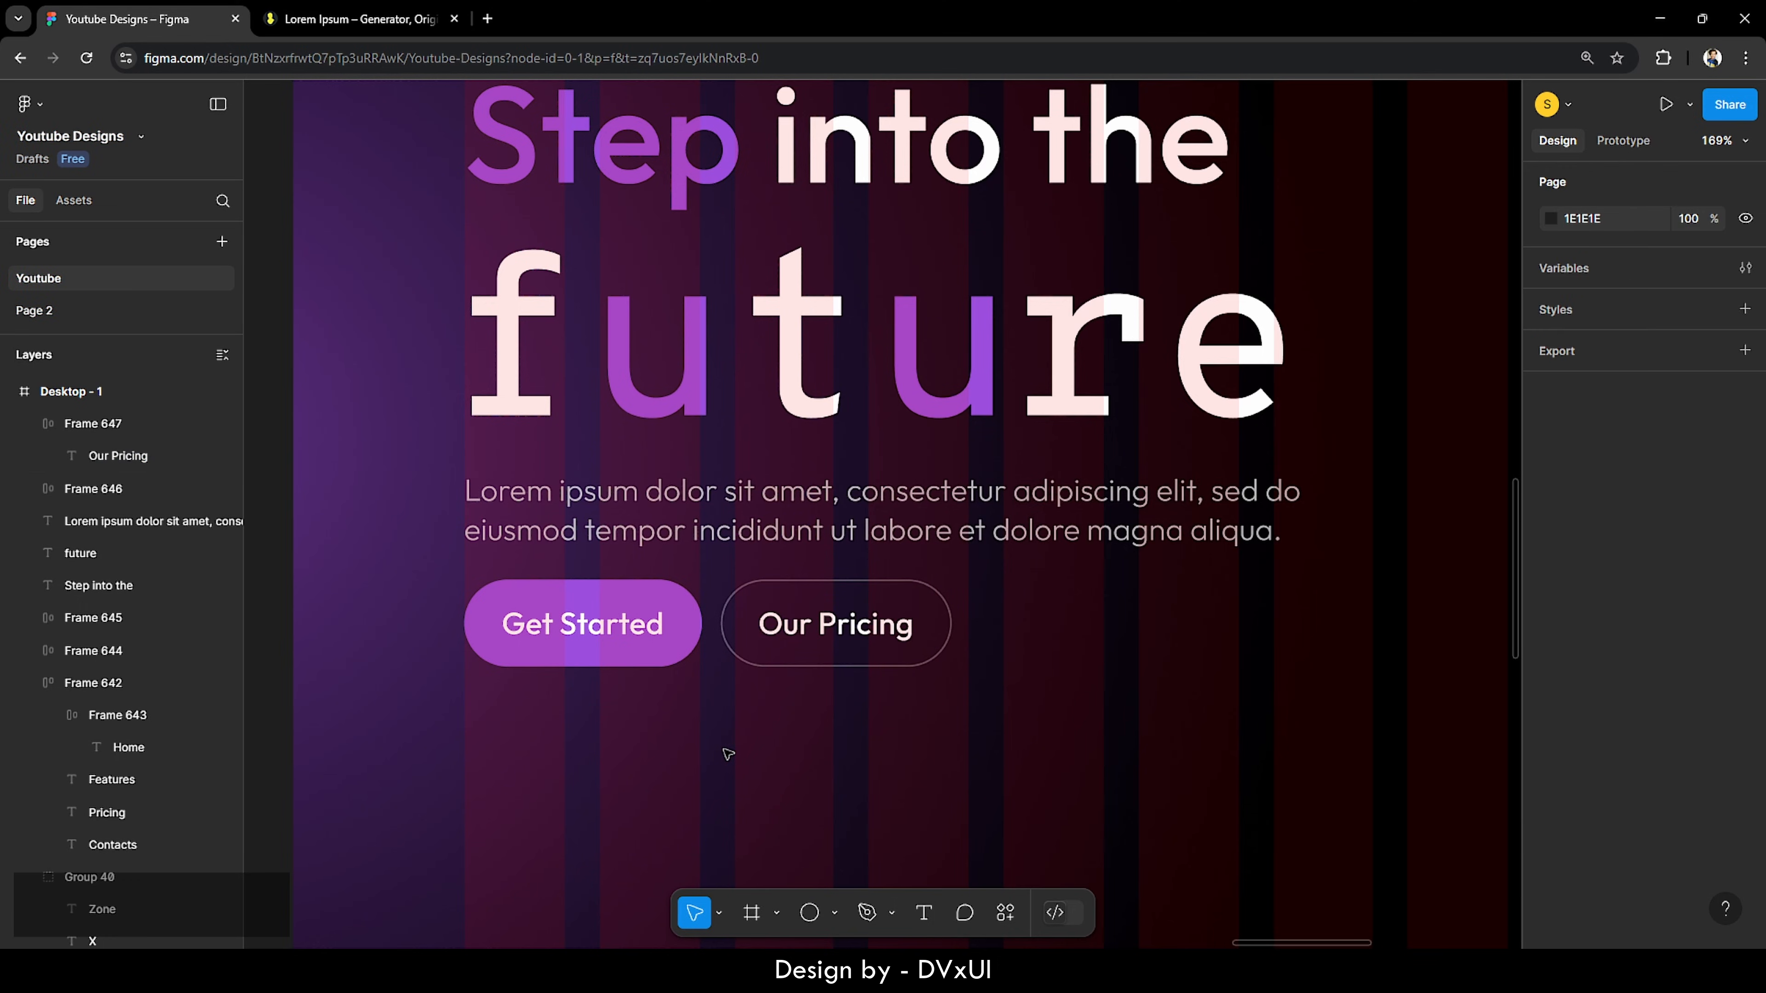
Step: Draw a line below the two buttons starting at X 100, Y 736, and set its width to 530
key(shift+1)
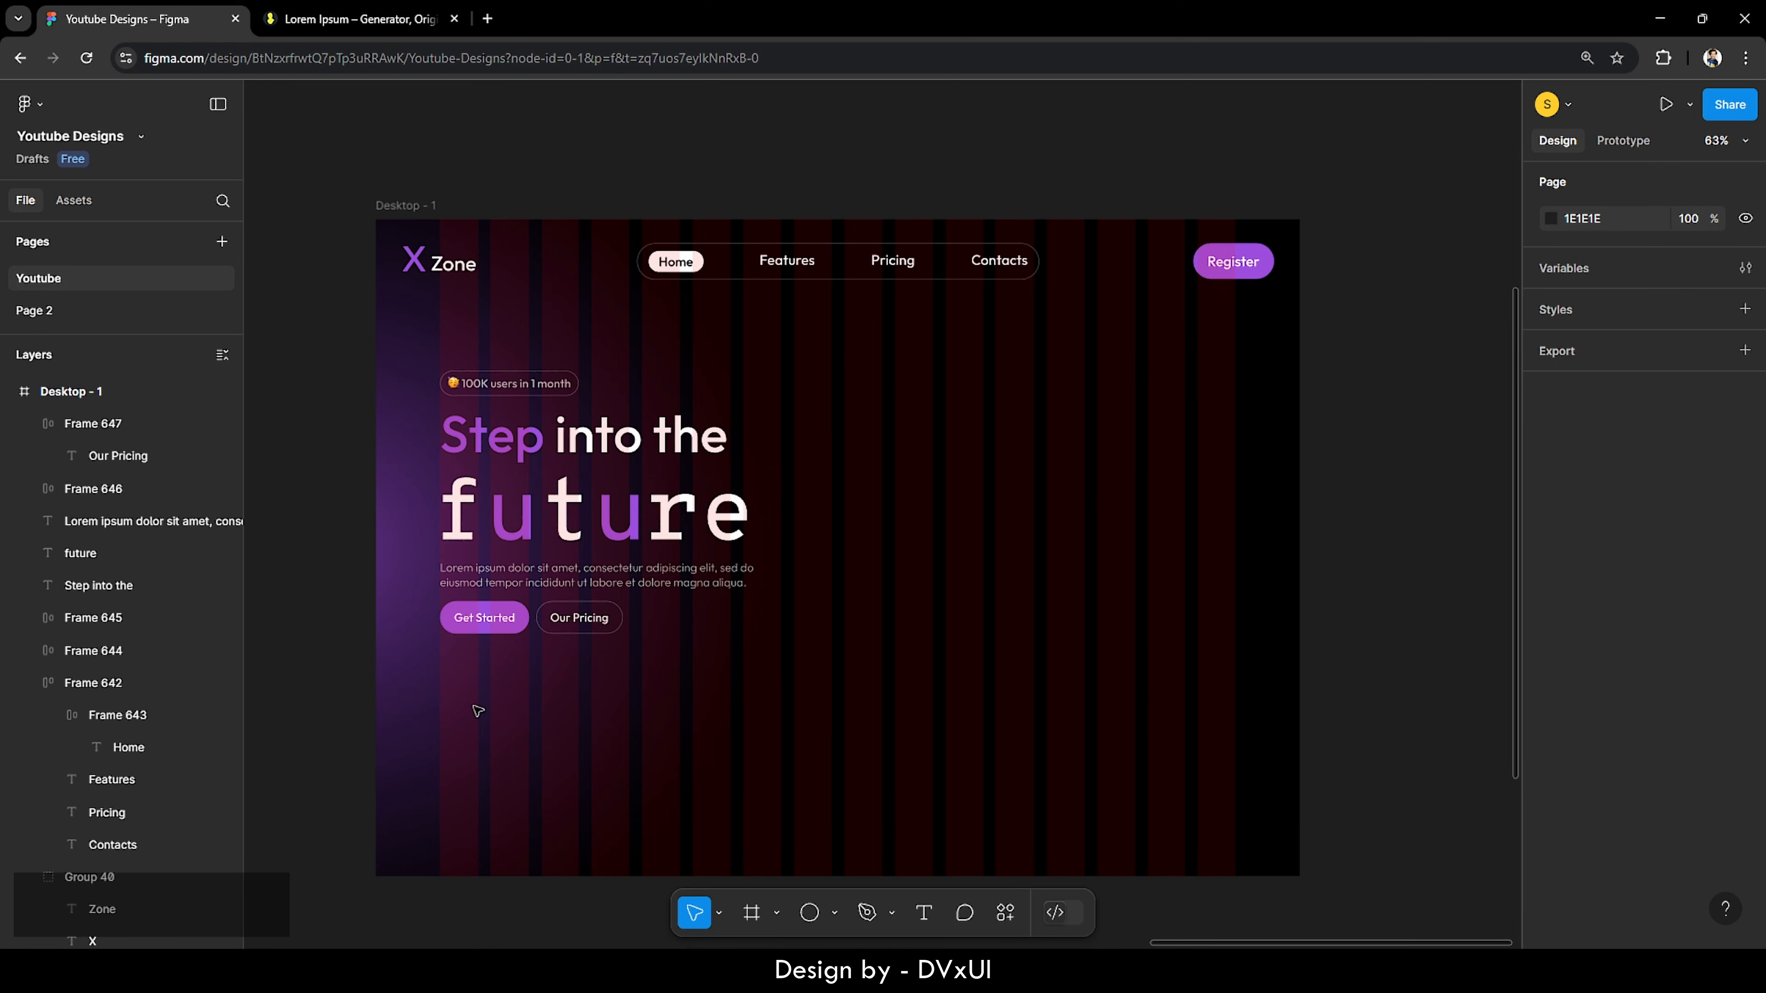
key(l)
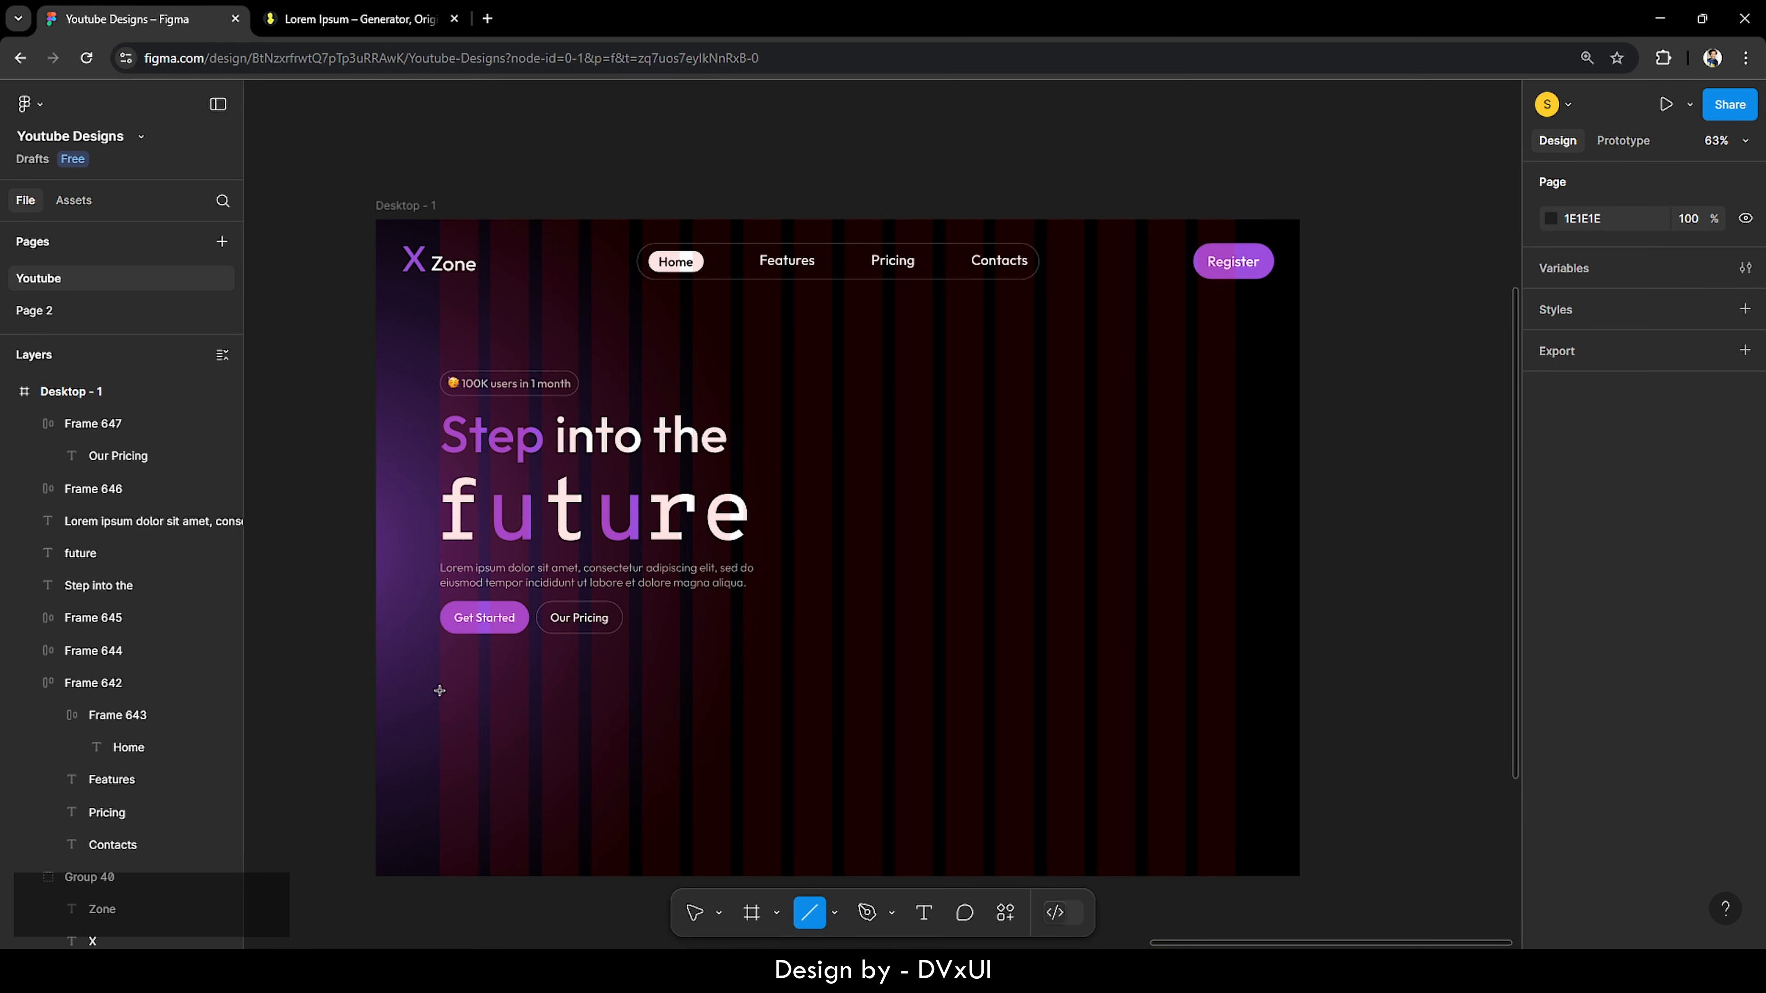
drag(439, 691, 749, 695)
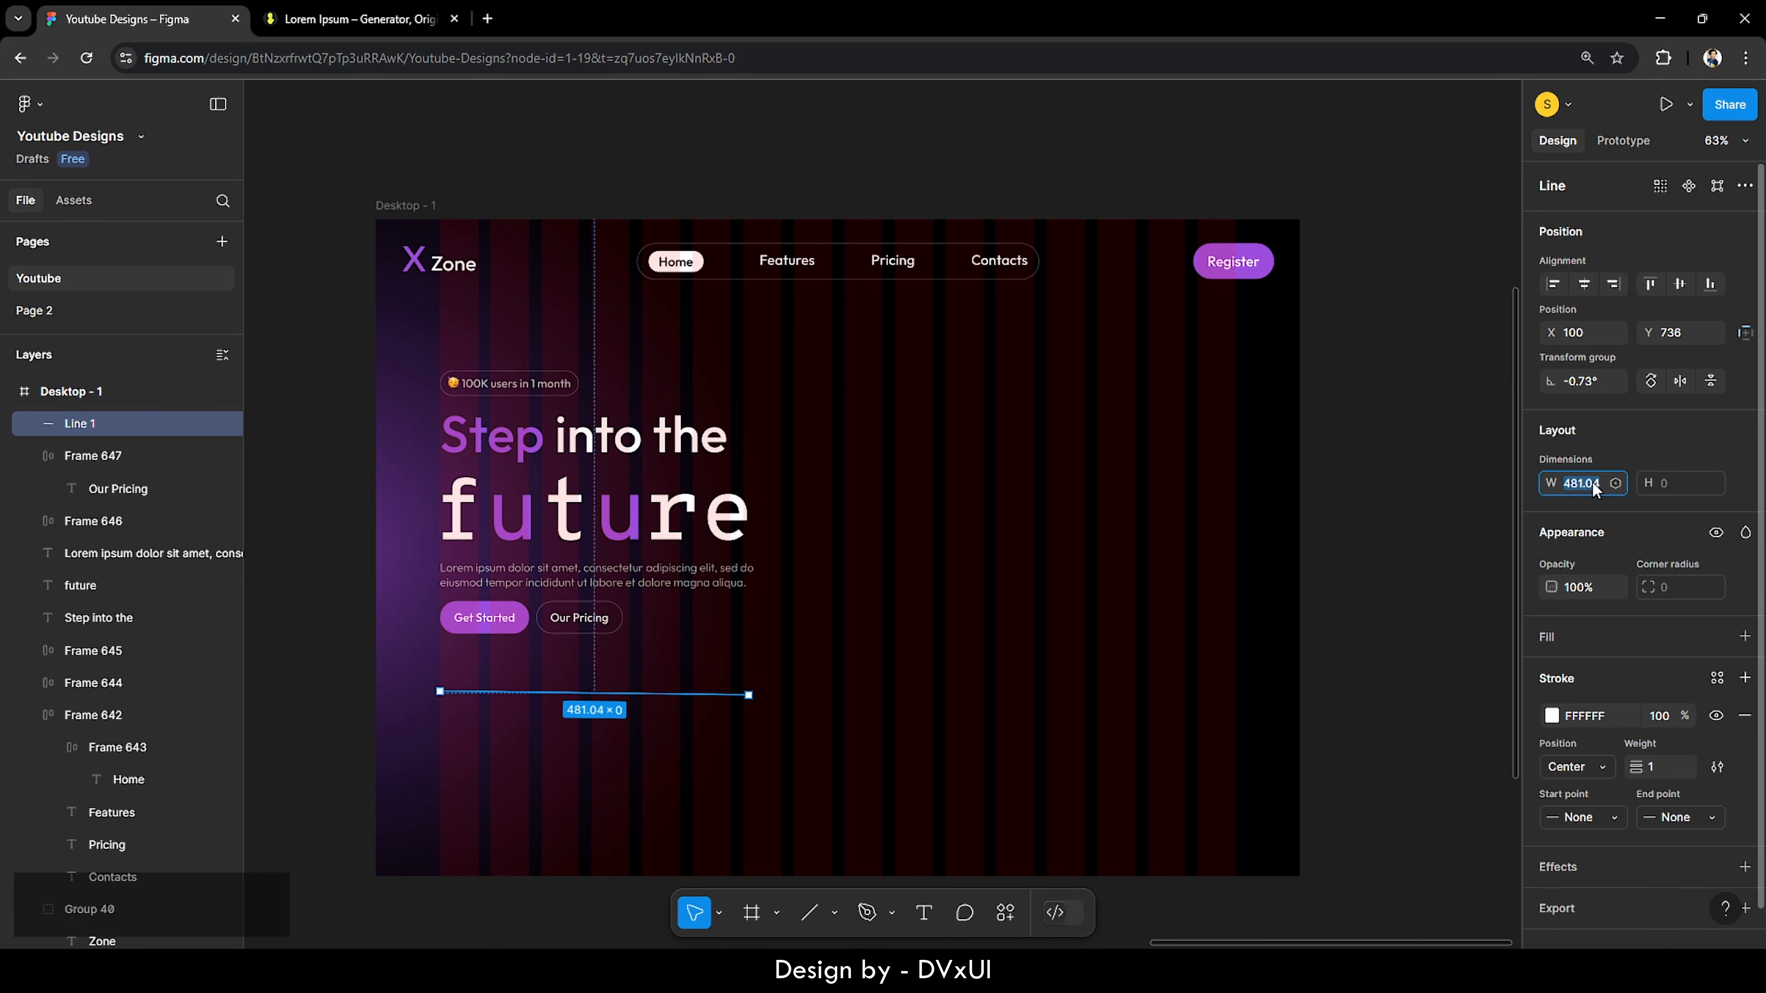
key(BackSpace)
text(530)
key(Return)
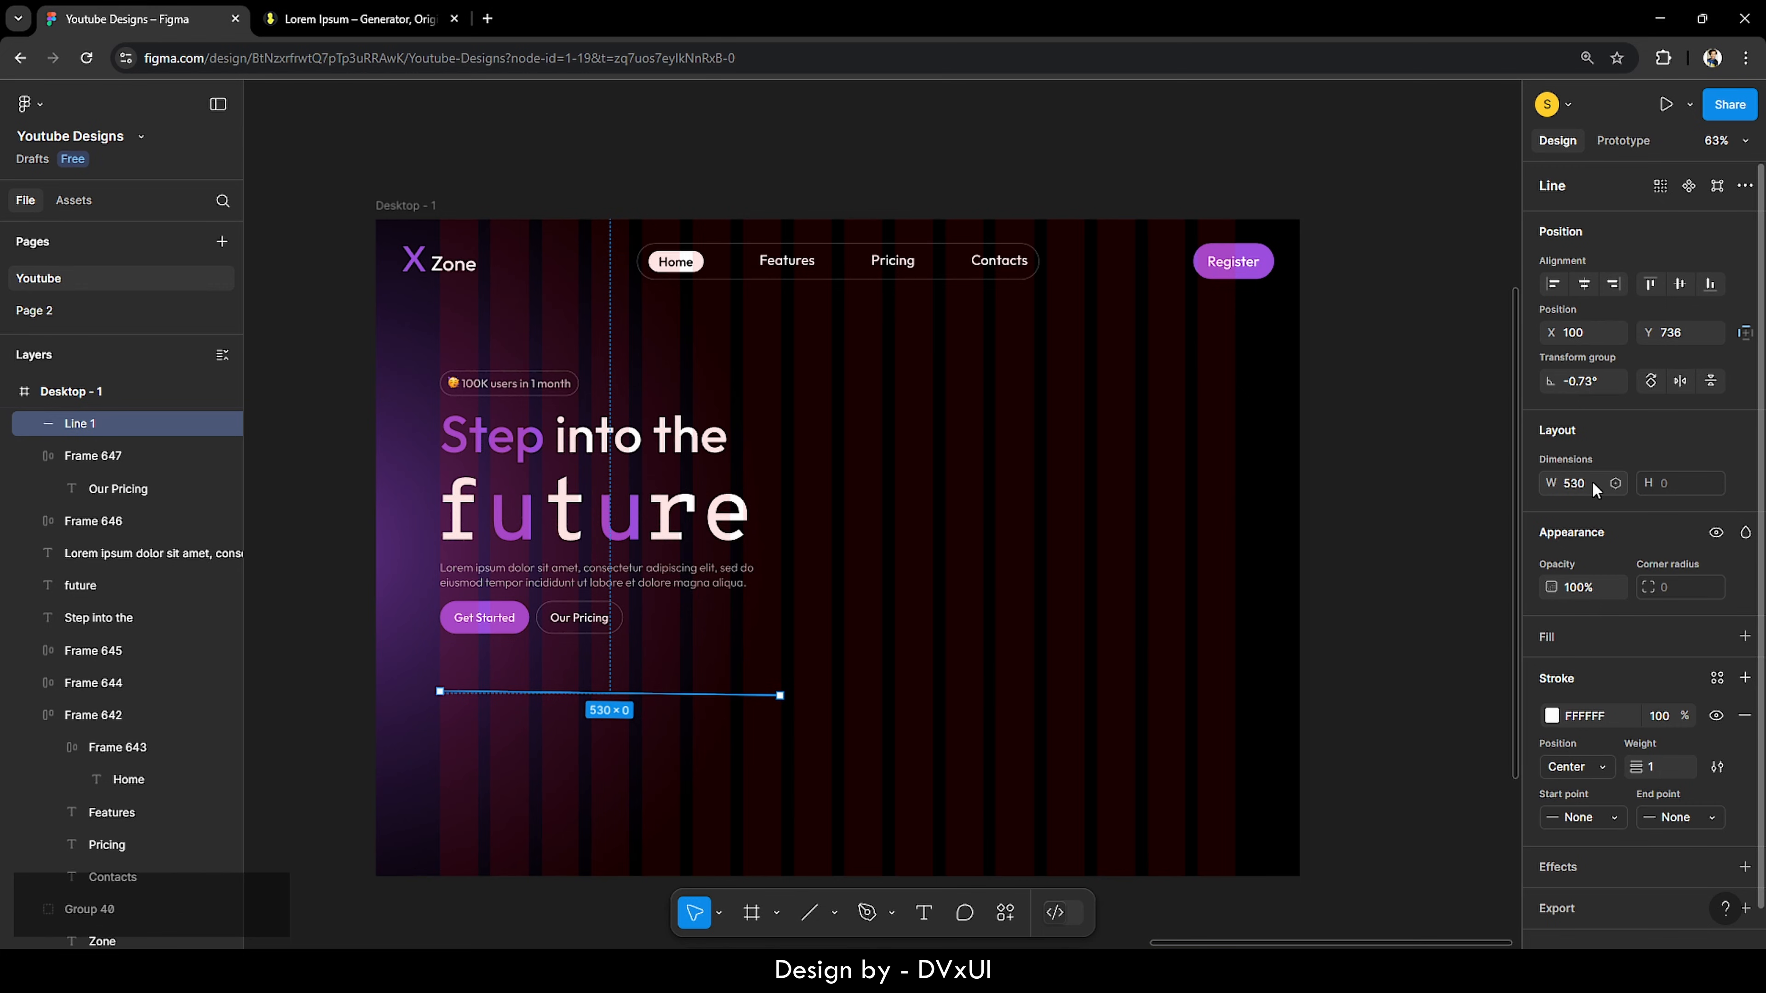
Step: Set the line's rotation to 0° and its stroke opacity to 30%
text(0)
key(Return)
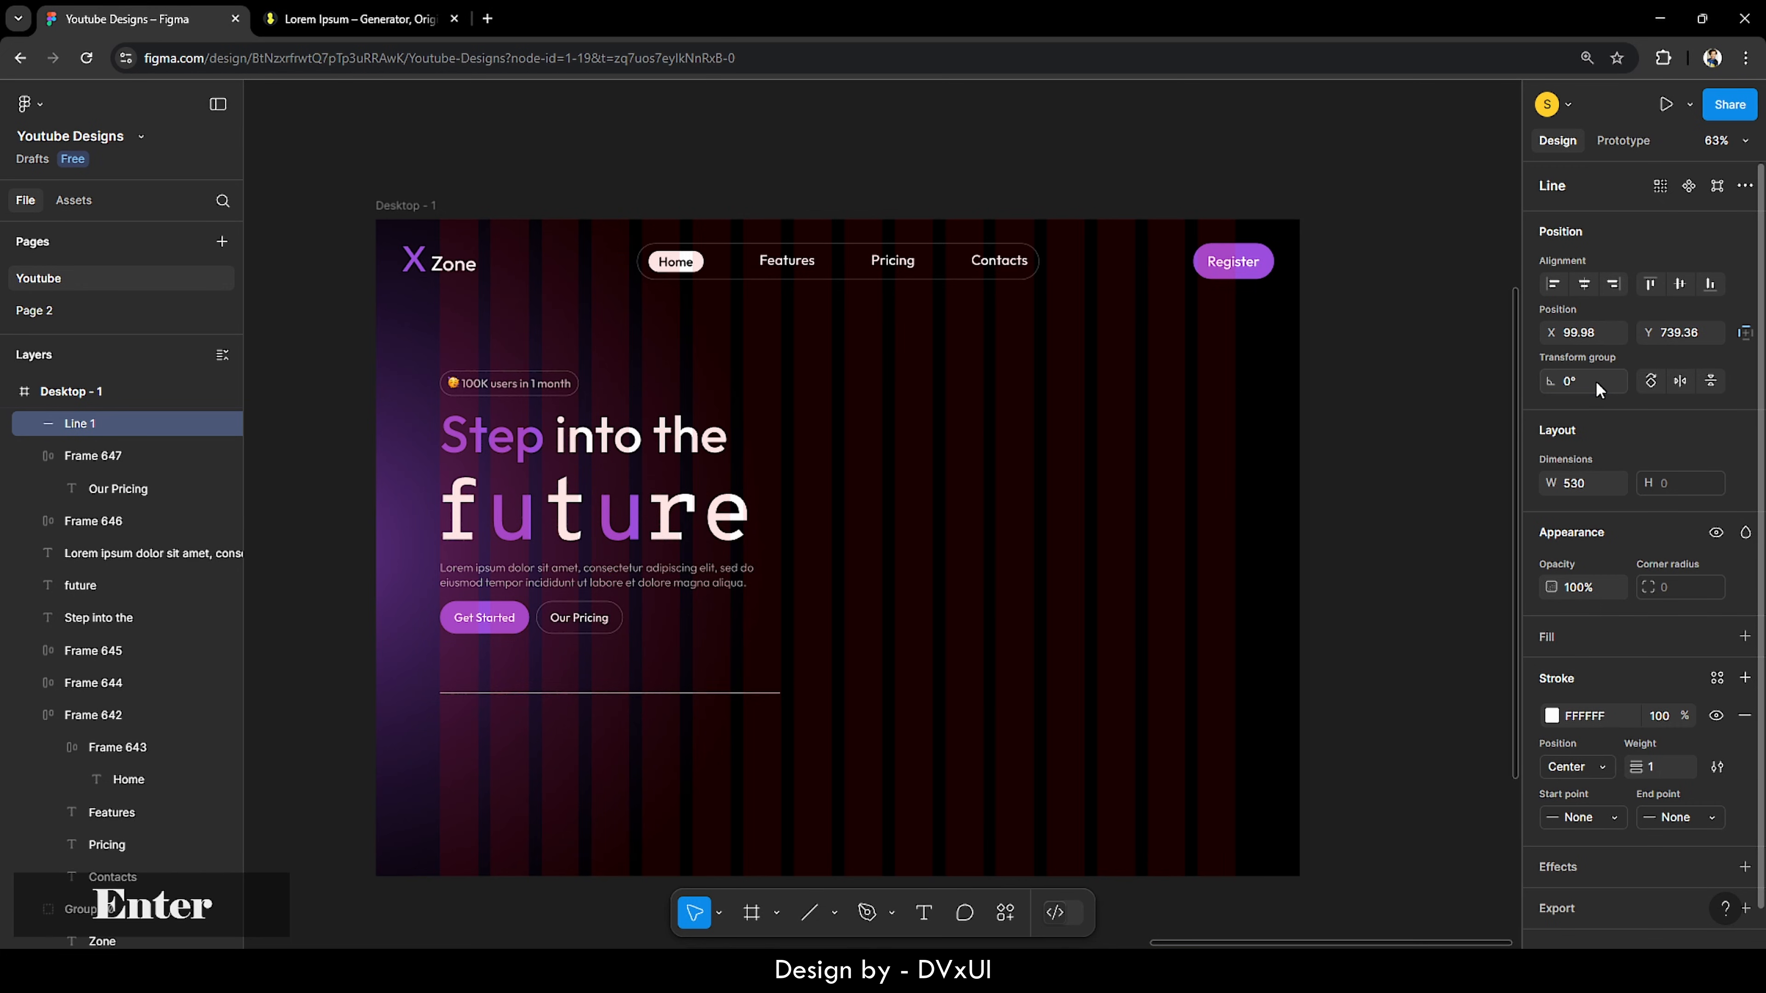
click(1648, 718)
text(30)
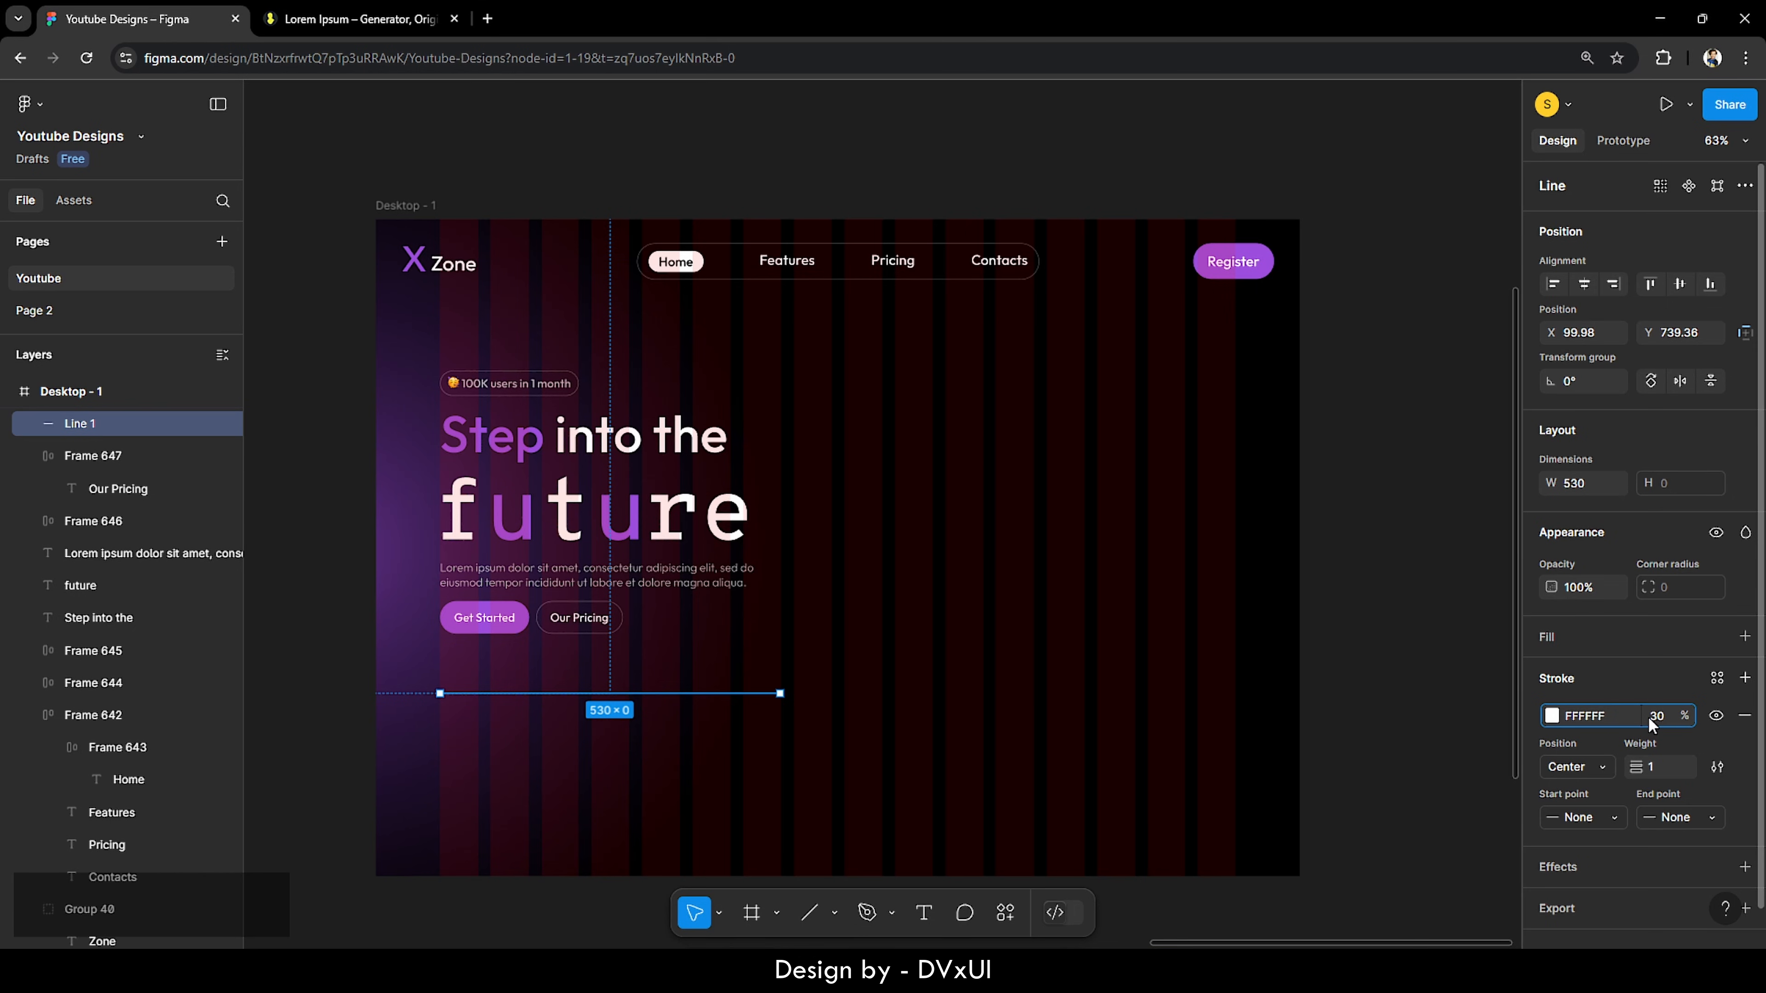
key(Return)
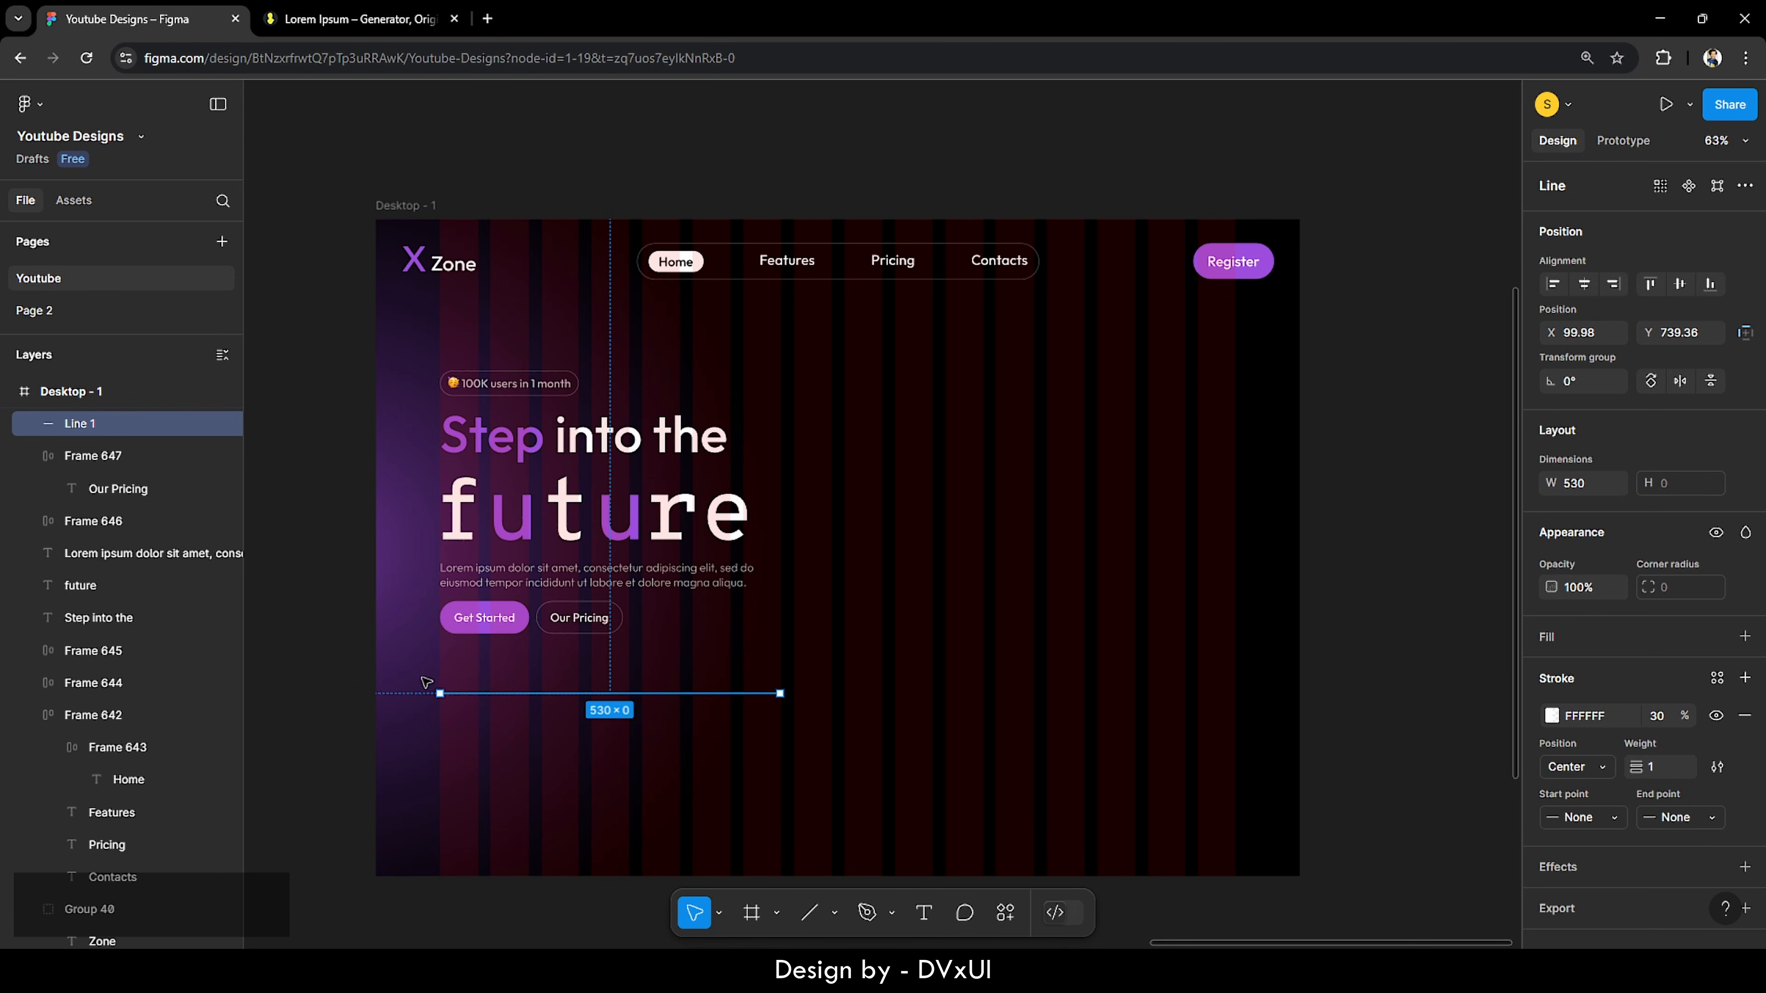
ctrl+scroll(430, 680, up, 5)
scroll(429, 680, down, 2)
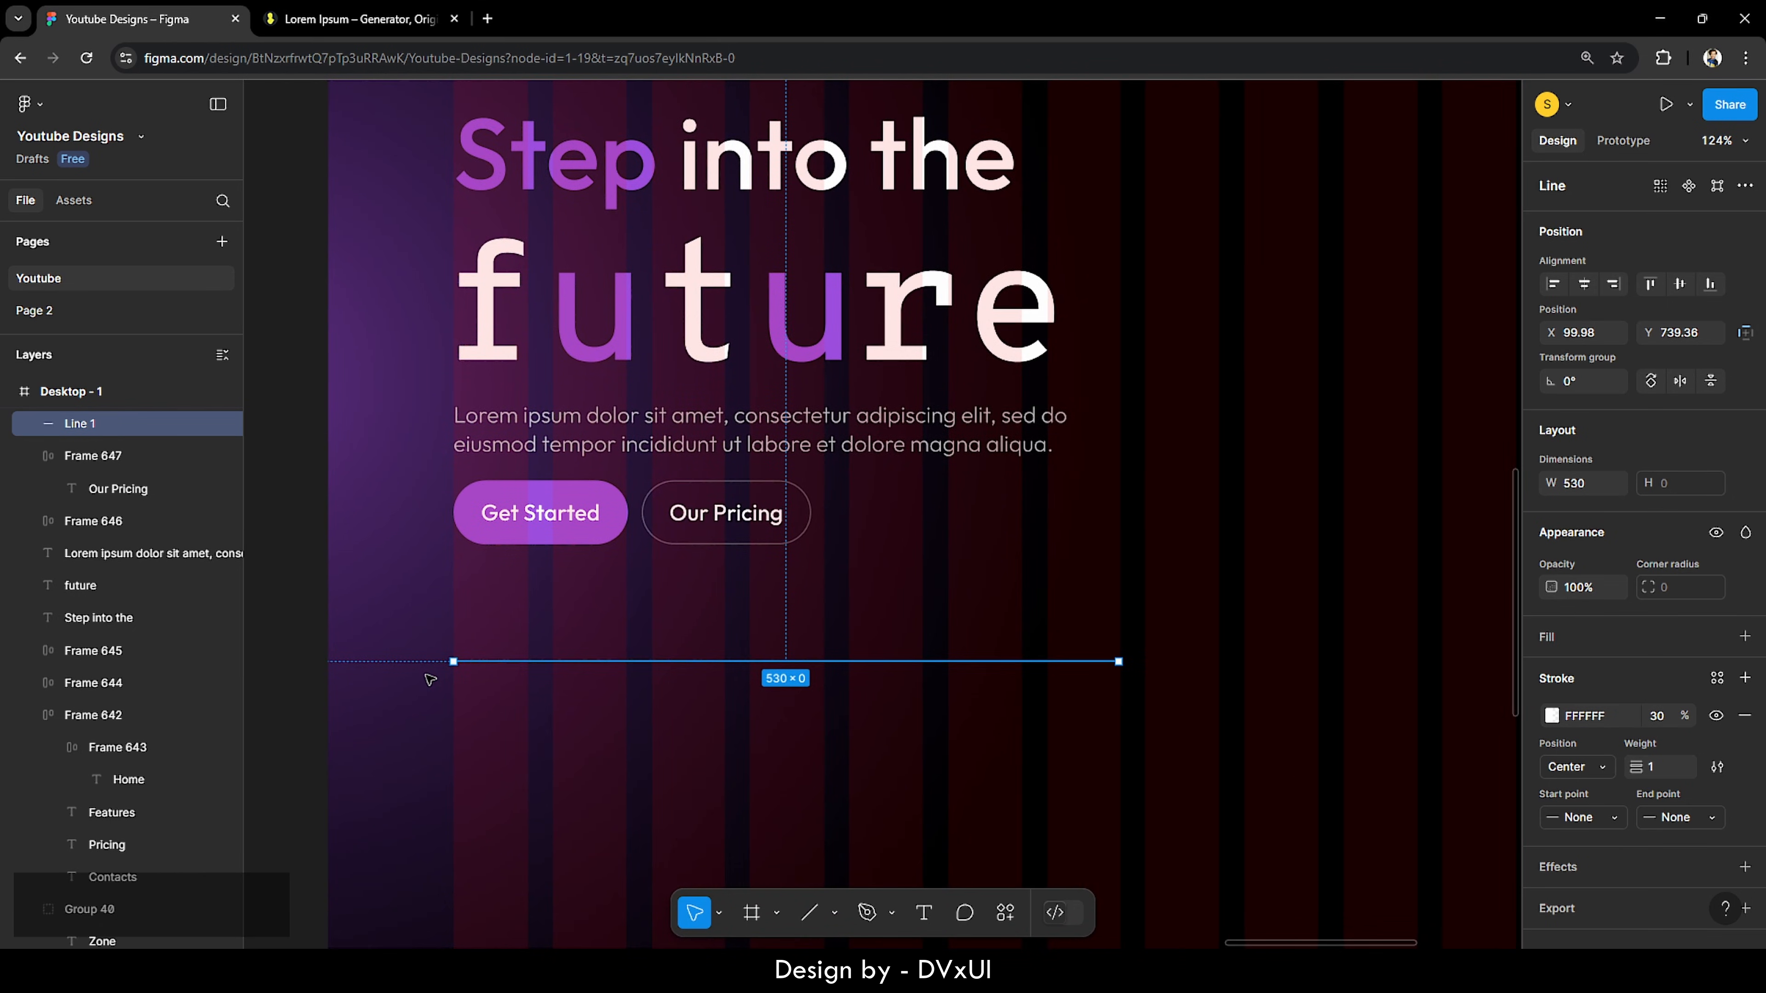
scroll(430, 680, down, 3)
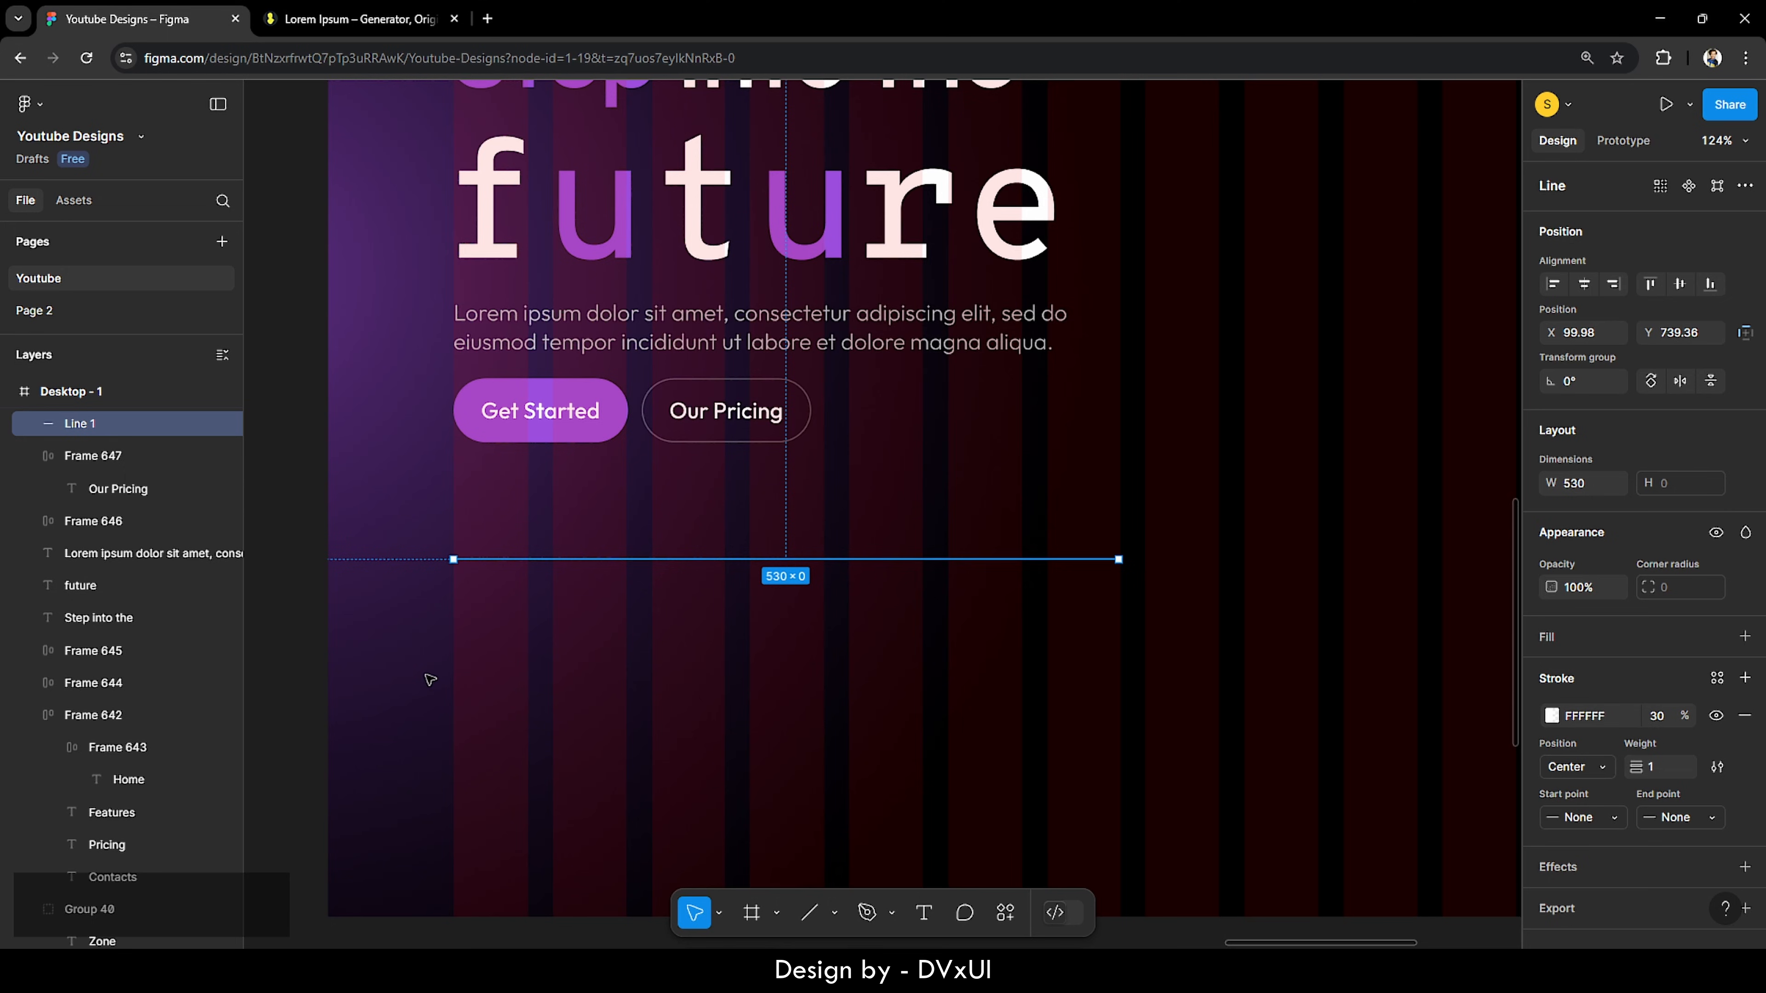
Step: Move the divider line below the buttons up to Y 719.36 and deselect it
key(shift+Up)
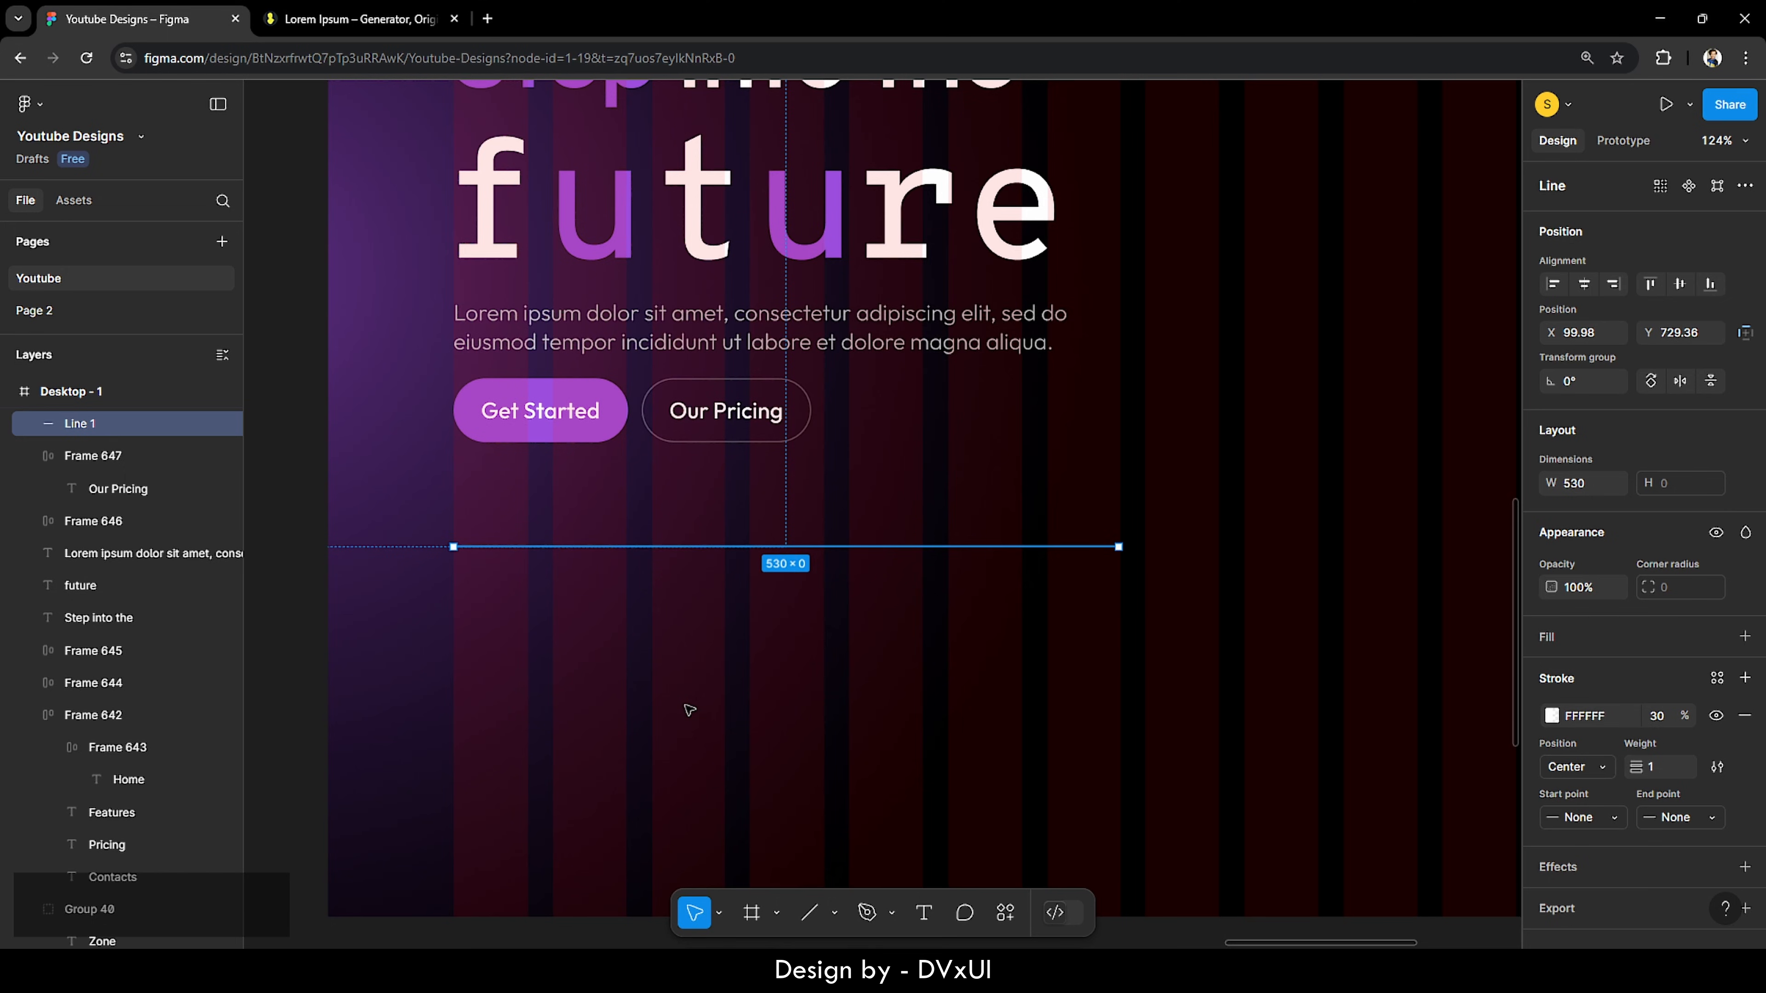
key(shift+Up)
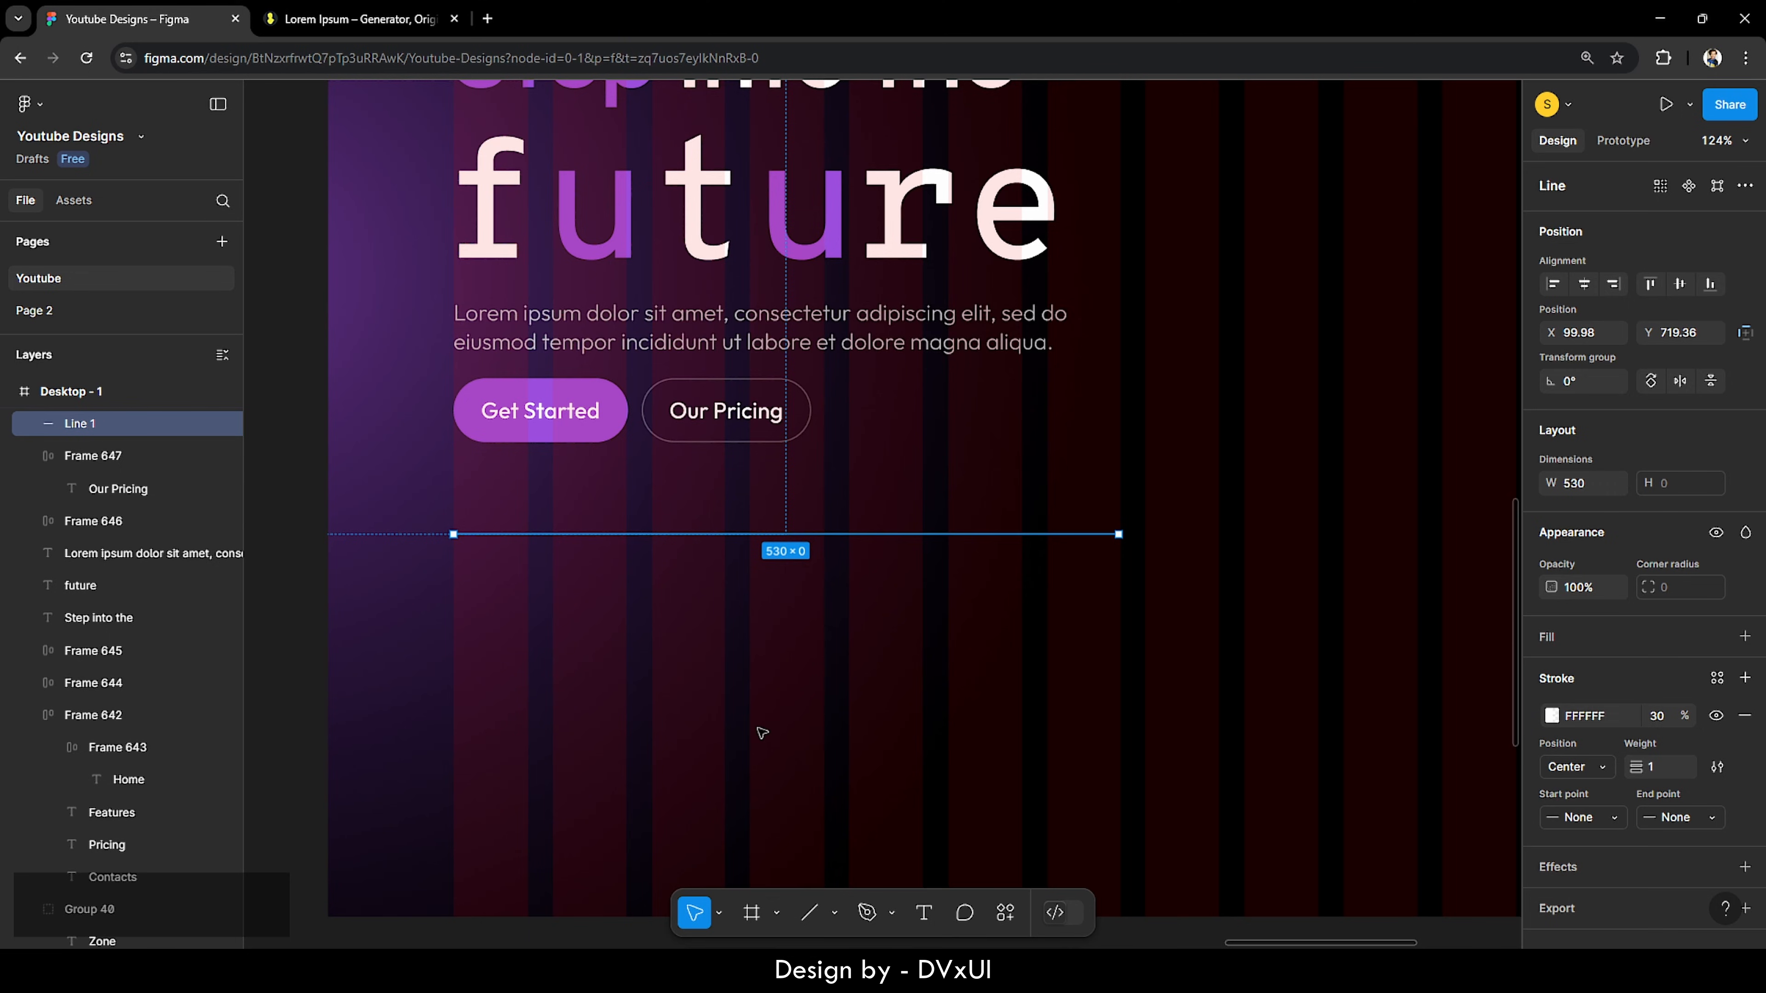
click(761, 733)
Step: Add a text layer reading "500K" below the divider line
click(923, 913)
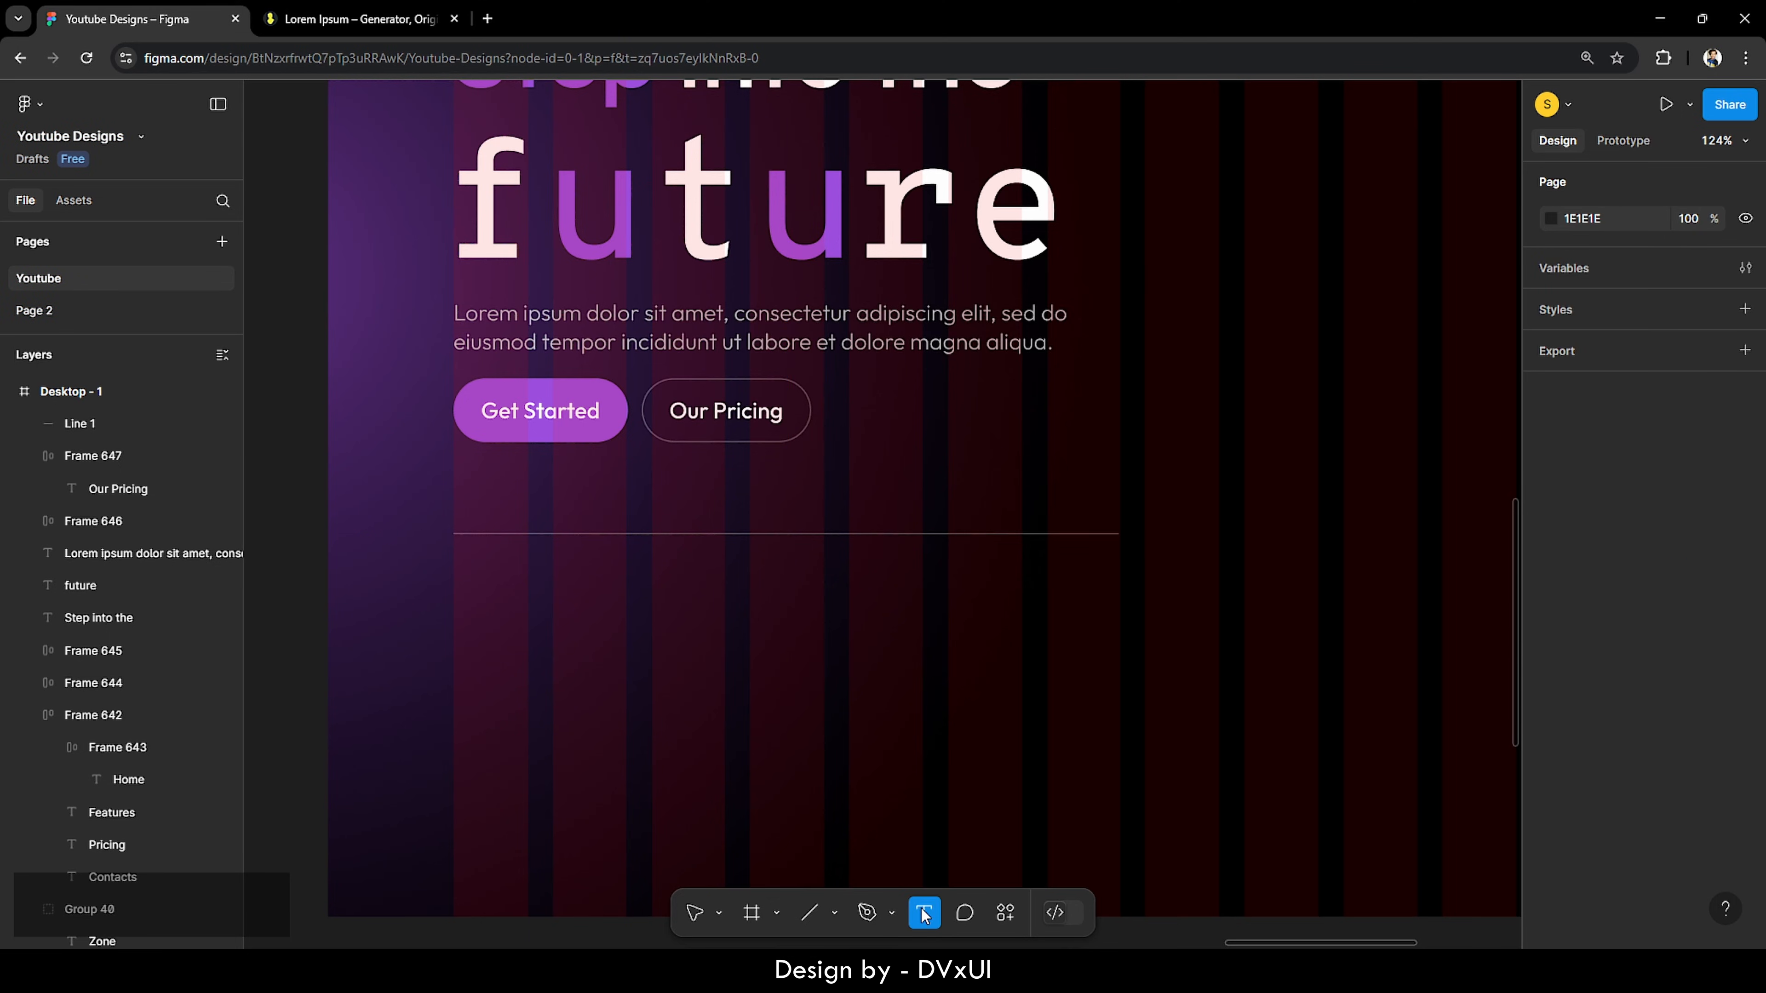
click(526, 670)
text(5)
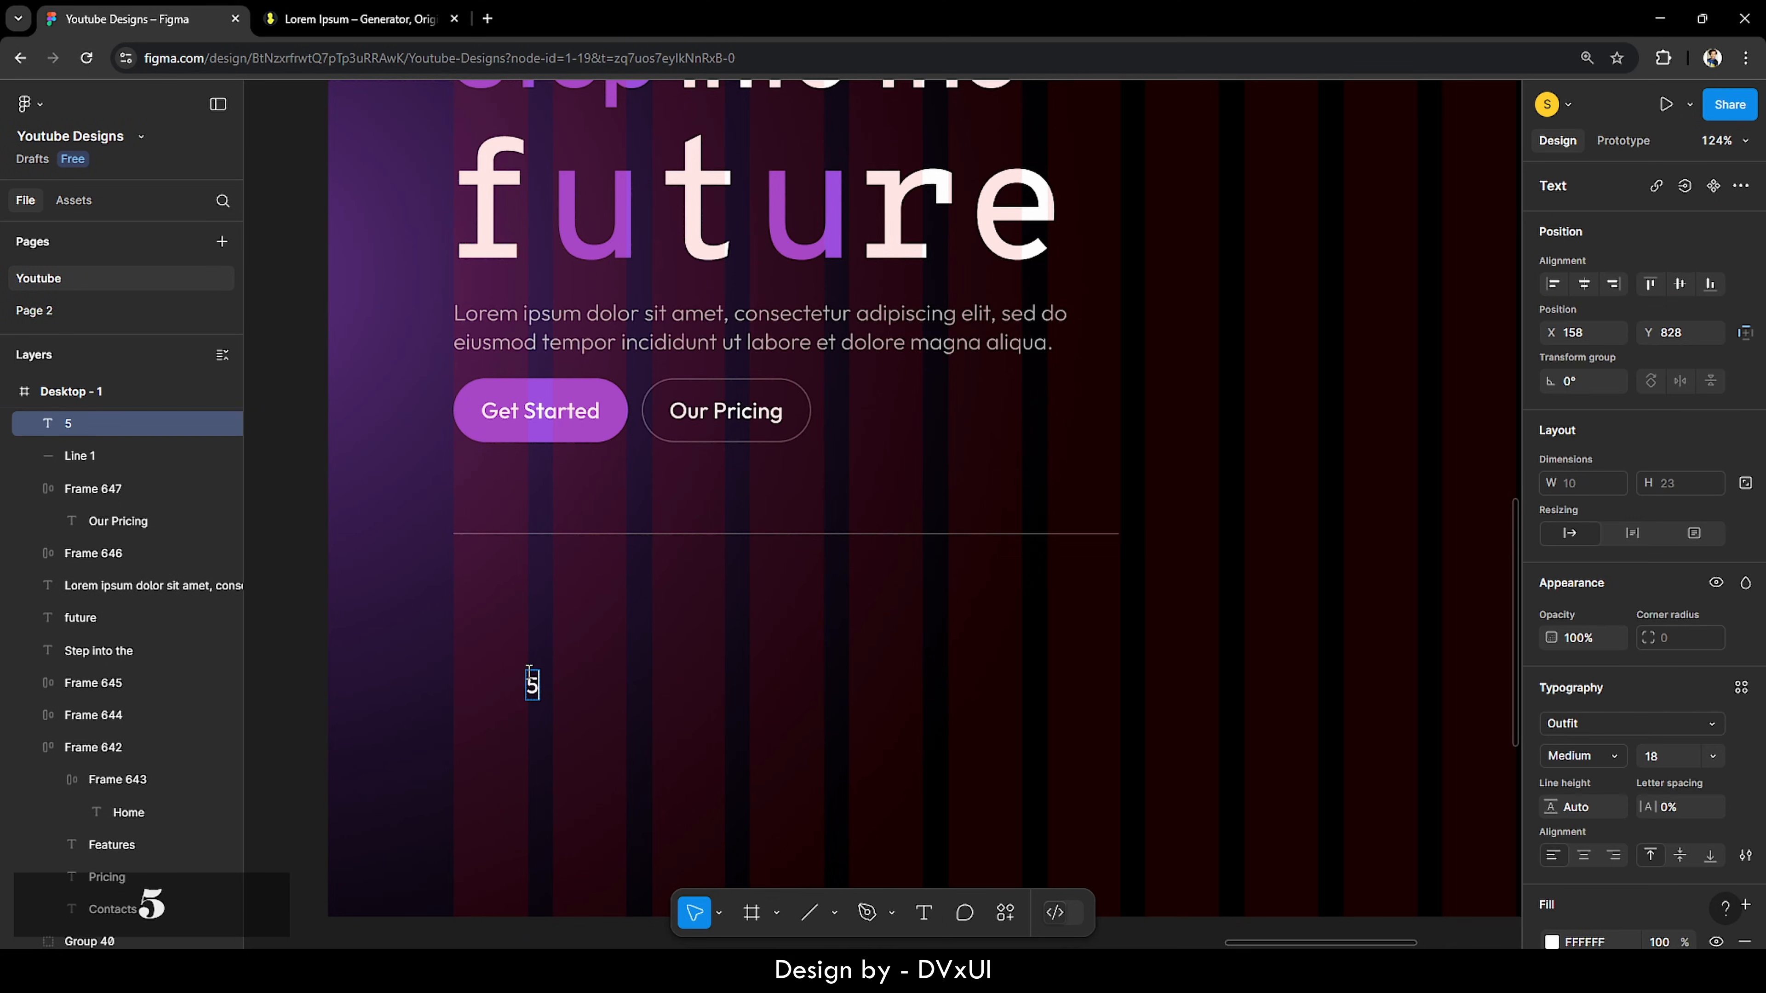
text(00K)
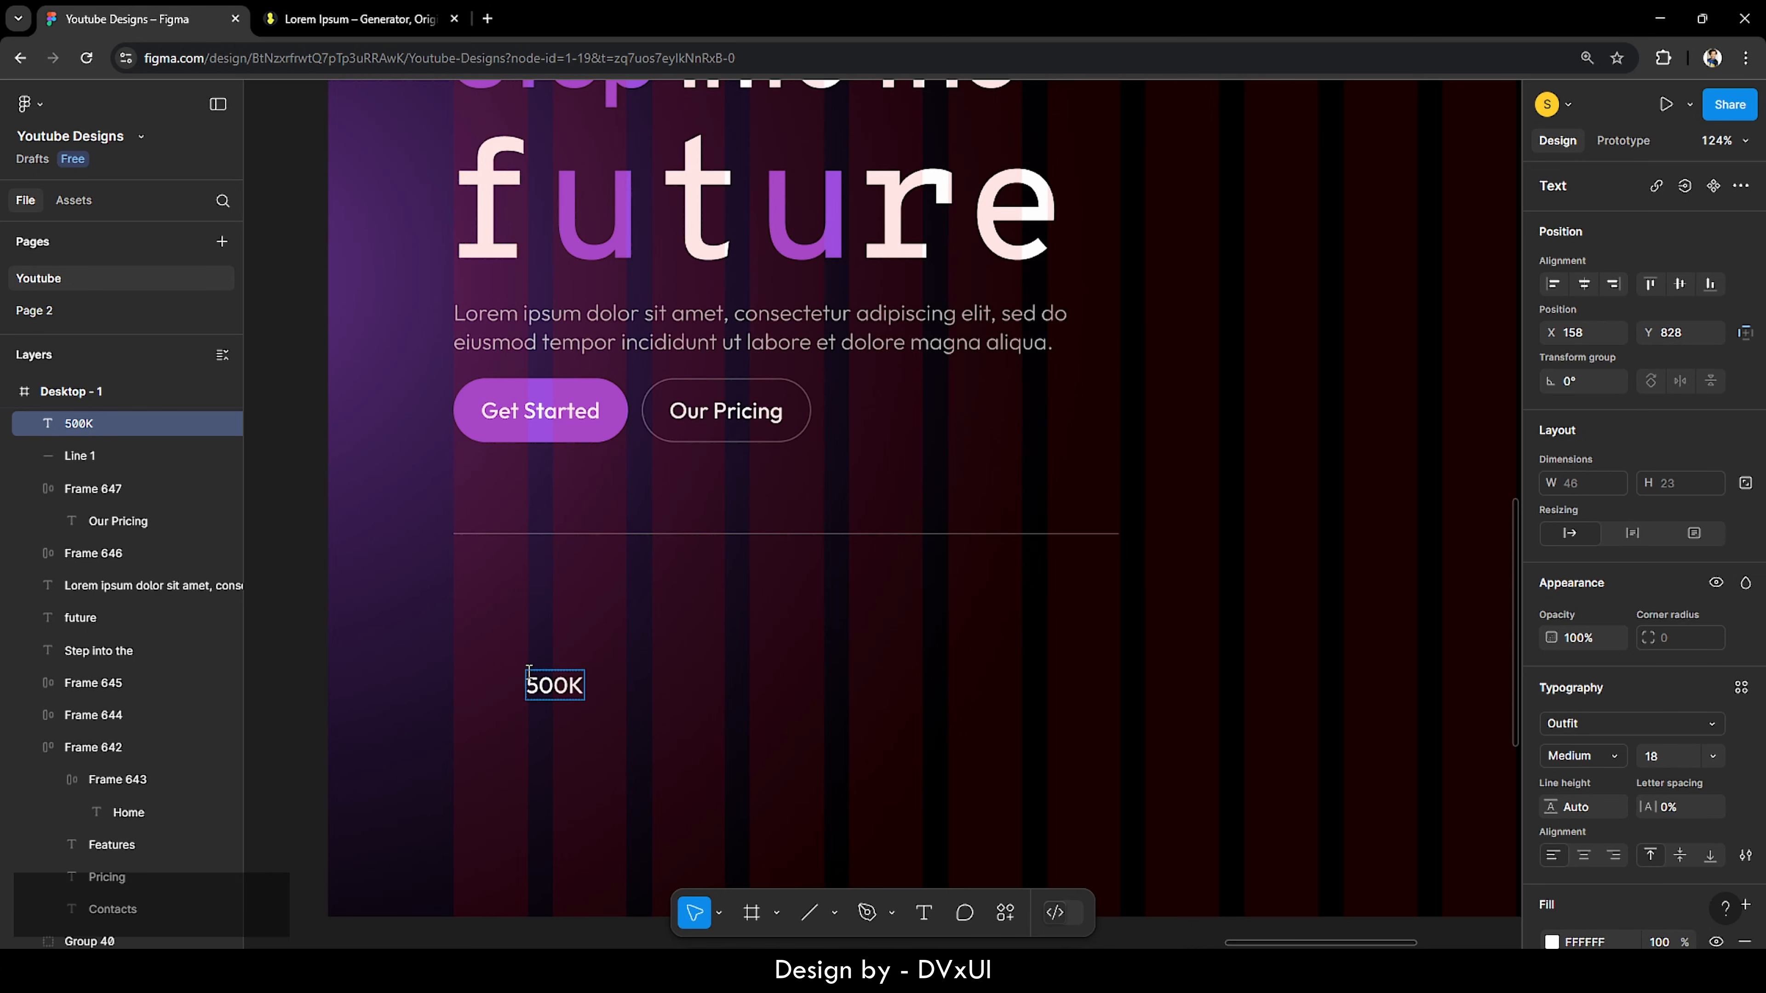
Step: Style the whole "500K" text at size 64 with SemiBold weight
key(ctrl+a)
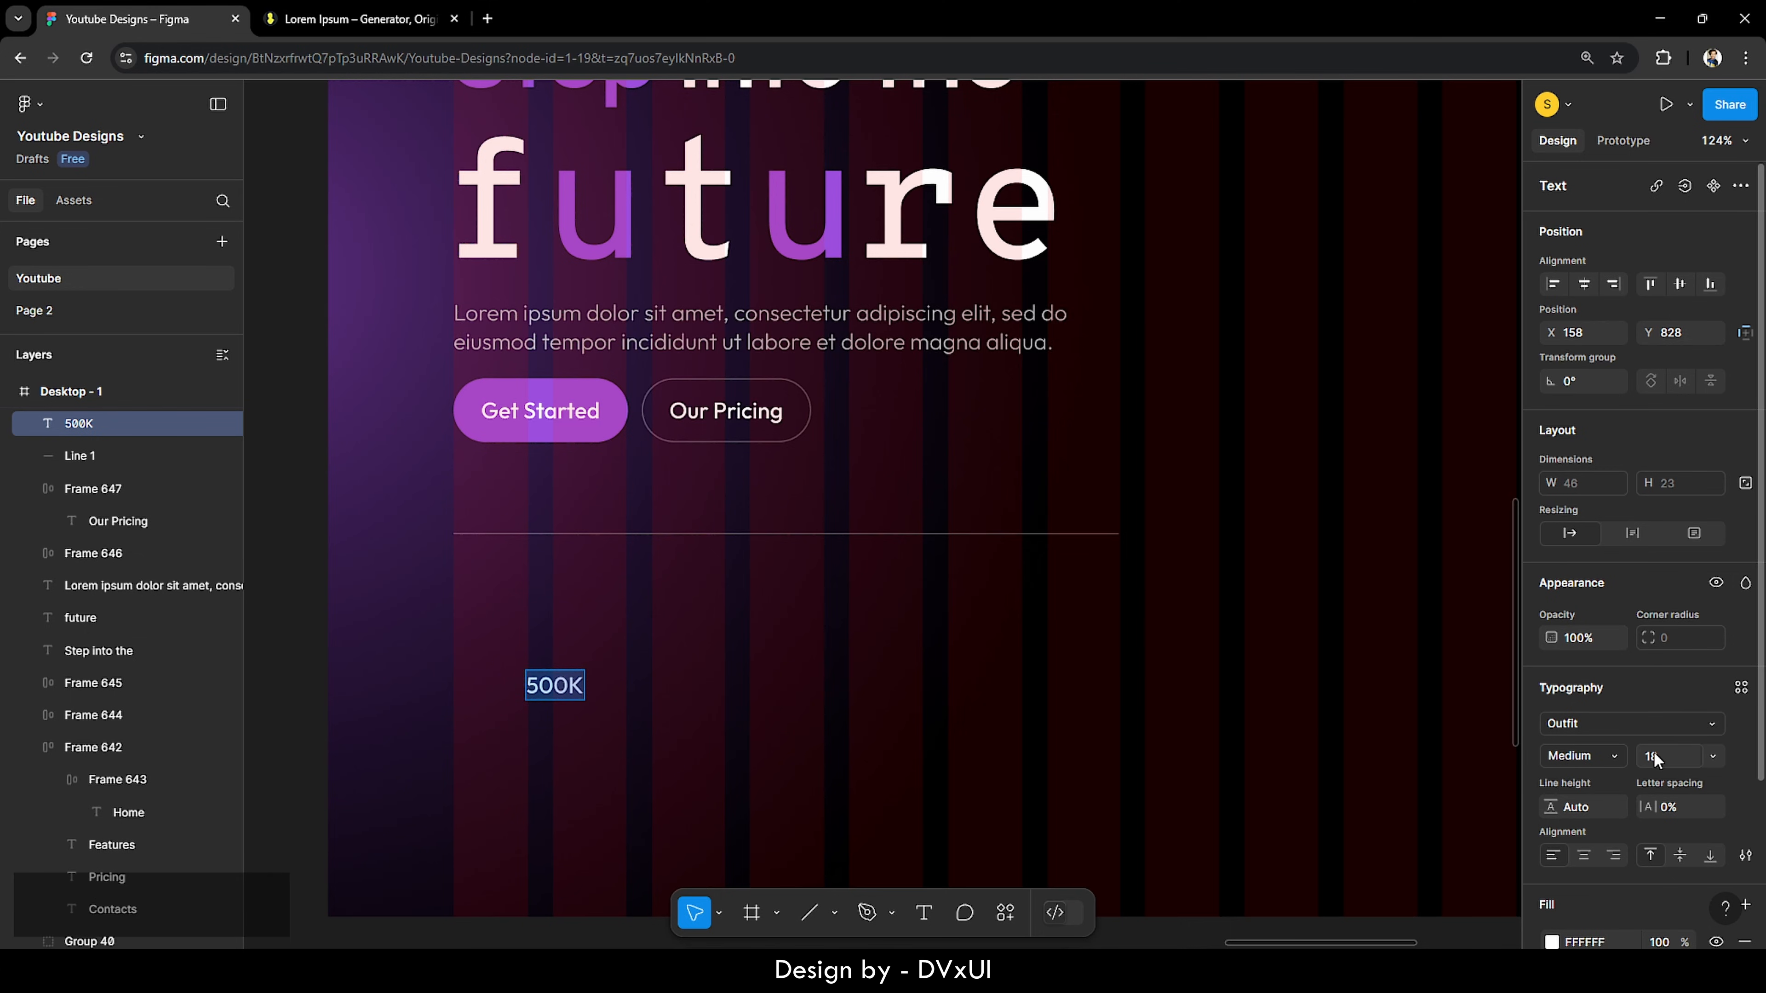
text(64)
key(Return)
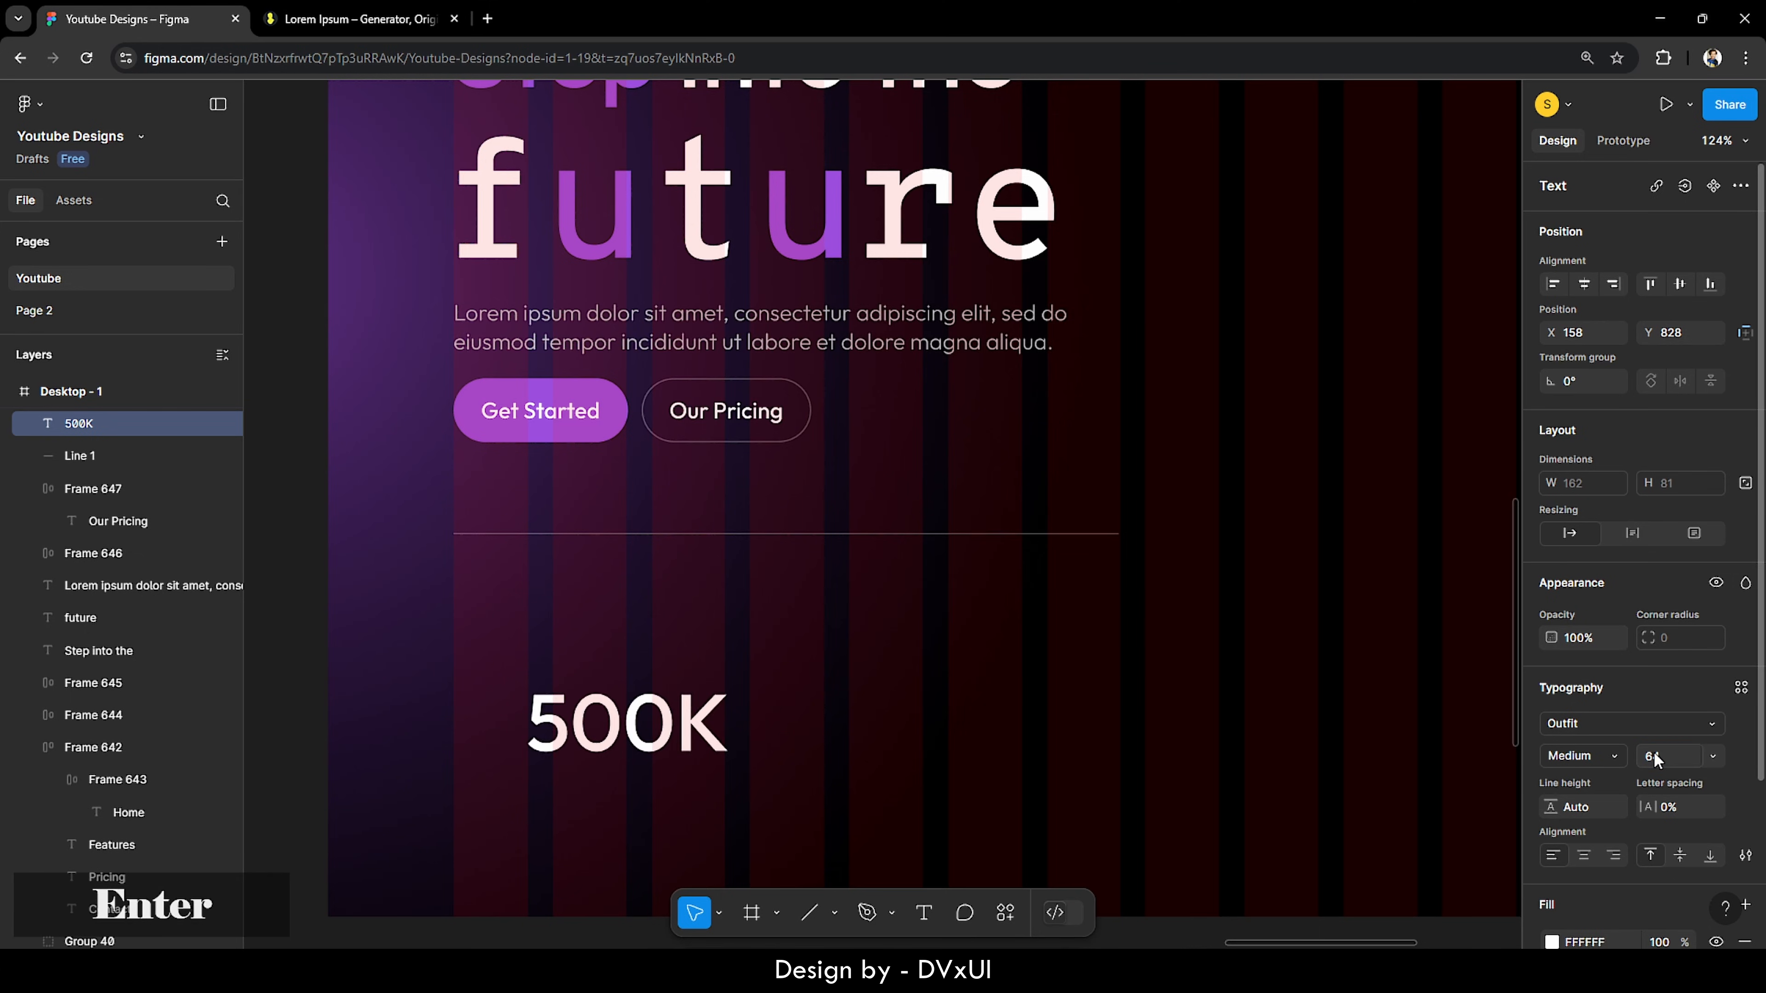
click(1595, 754)
click(1595, 764)
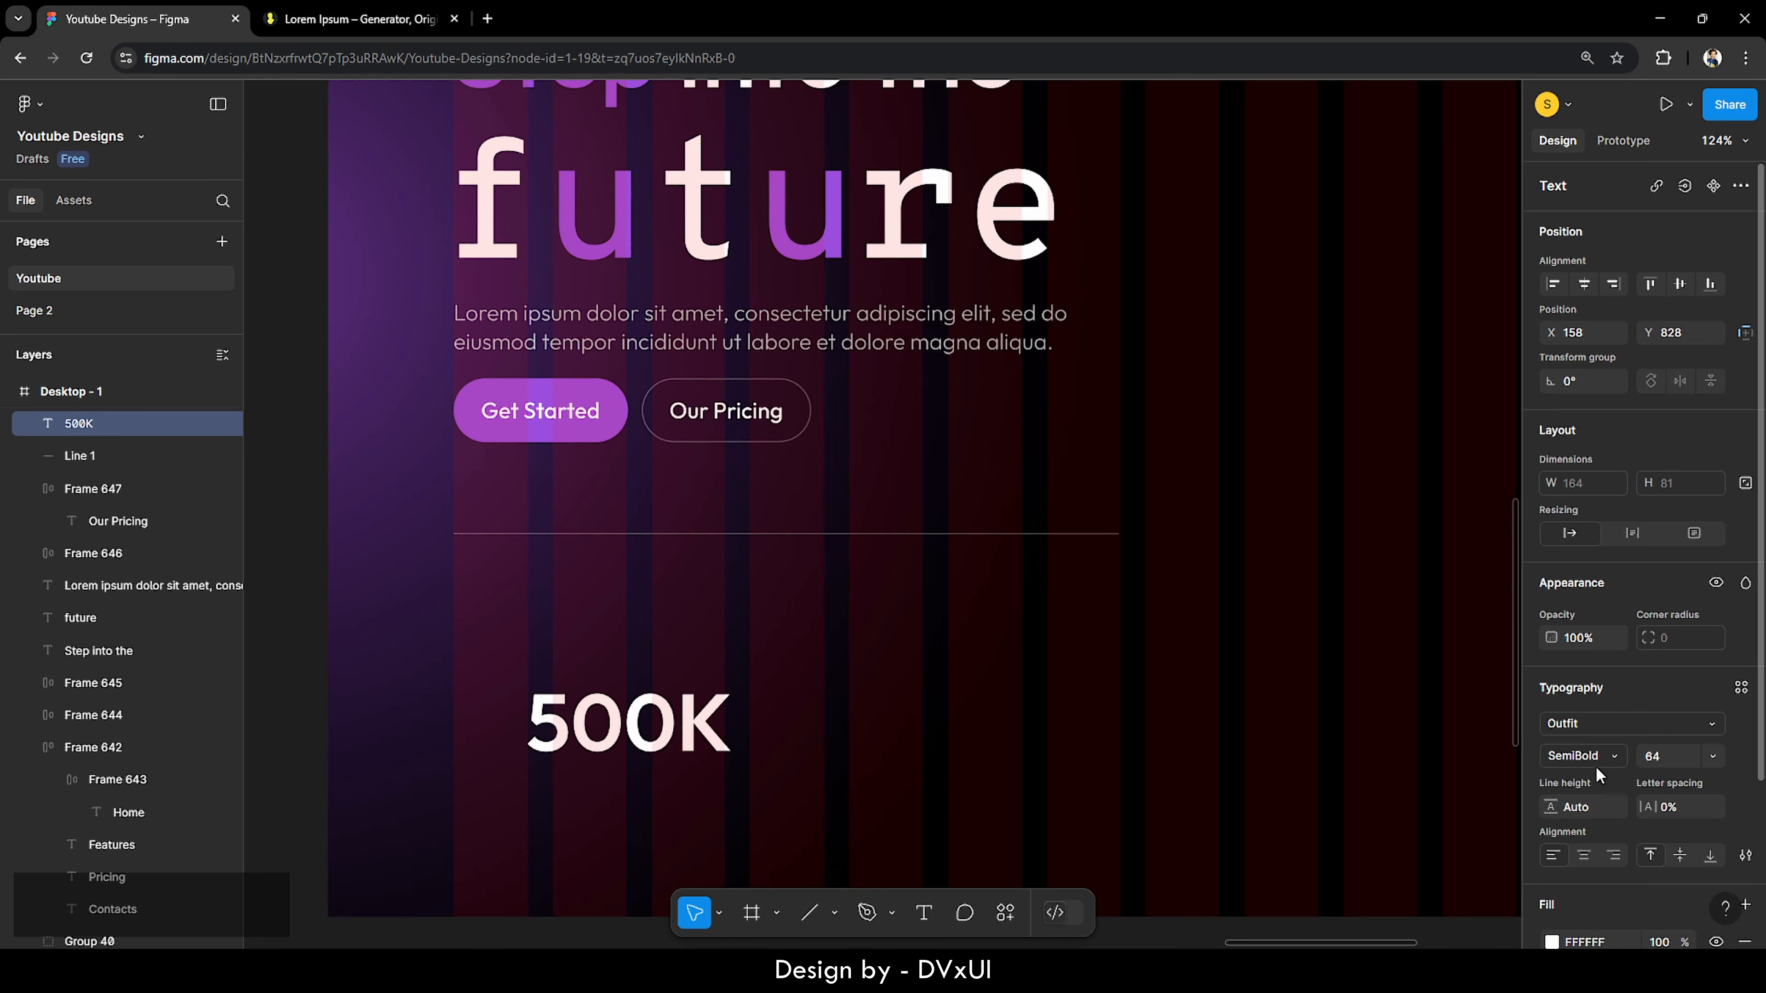
key(Escape)
Step: Duplicate the "500K" text, place the copy beside the original, and change its wording to "worldwide users"
key(ctrl+v)
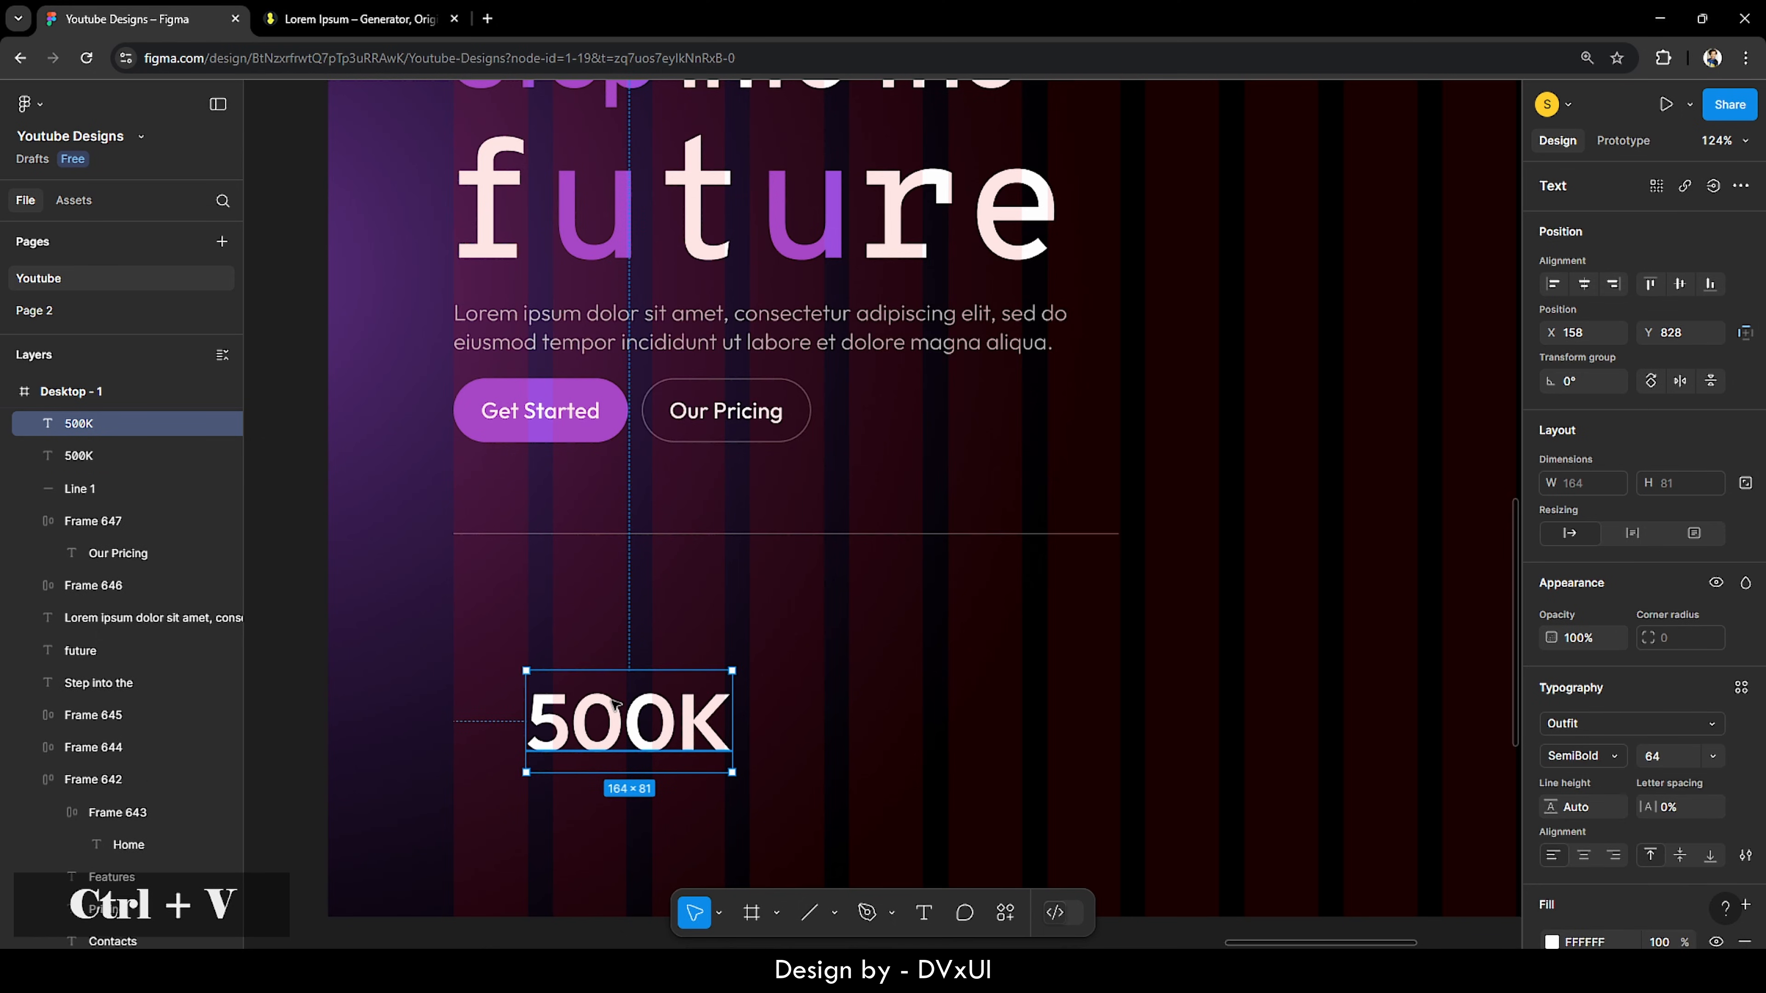
drag(612, 701, 852, 717)
double_click(851, 716)
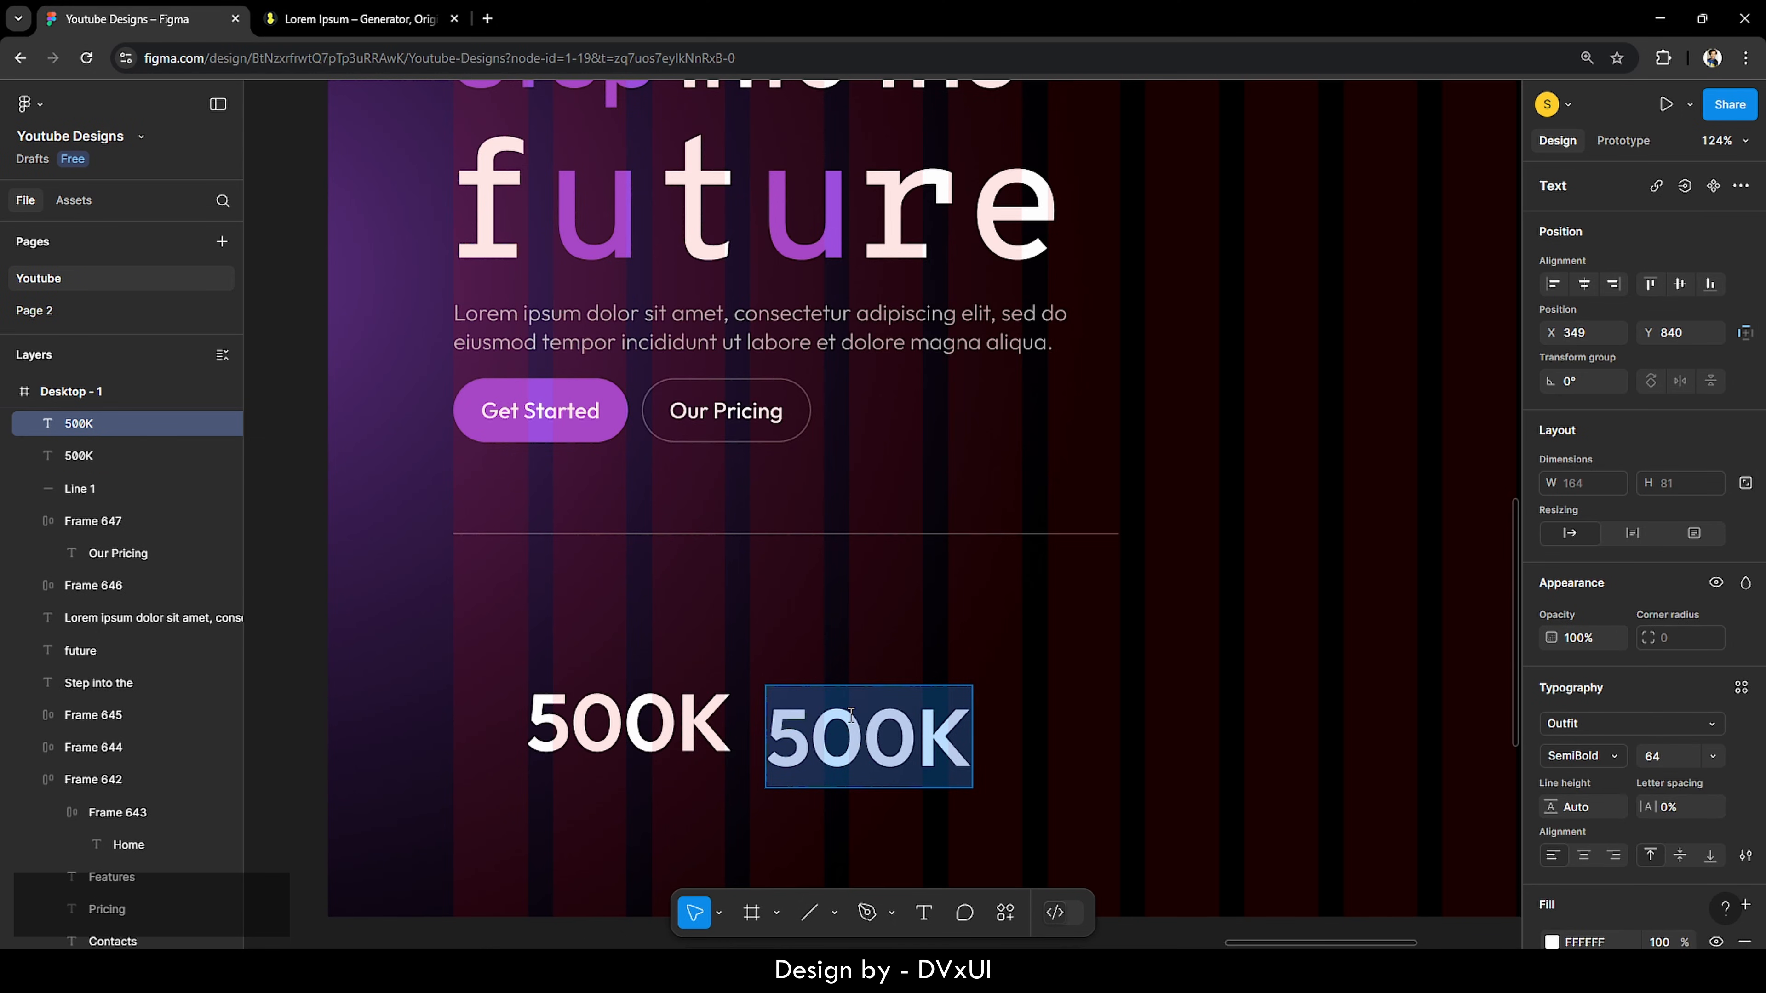
text(wordl)
key(BackSpace)
key(BackSpace)
text(l)
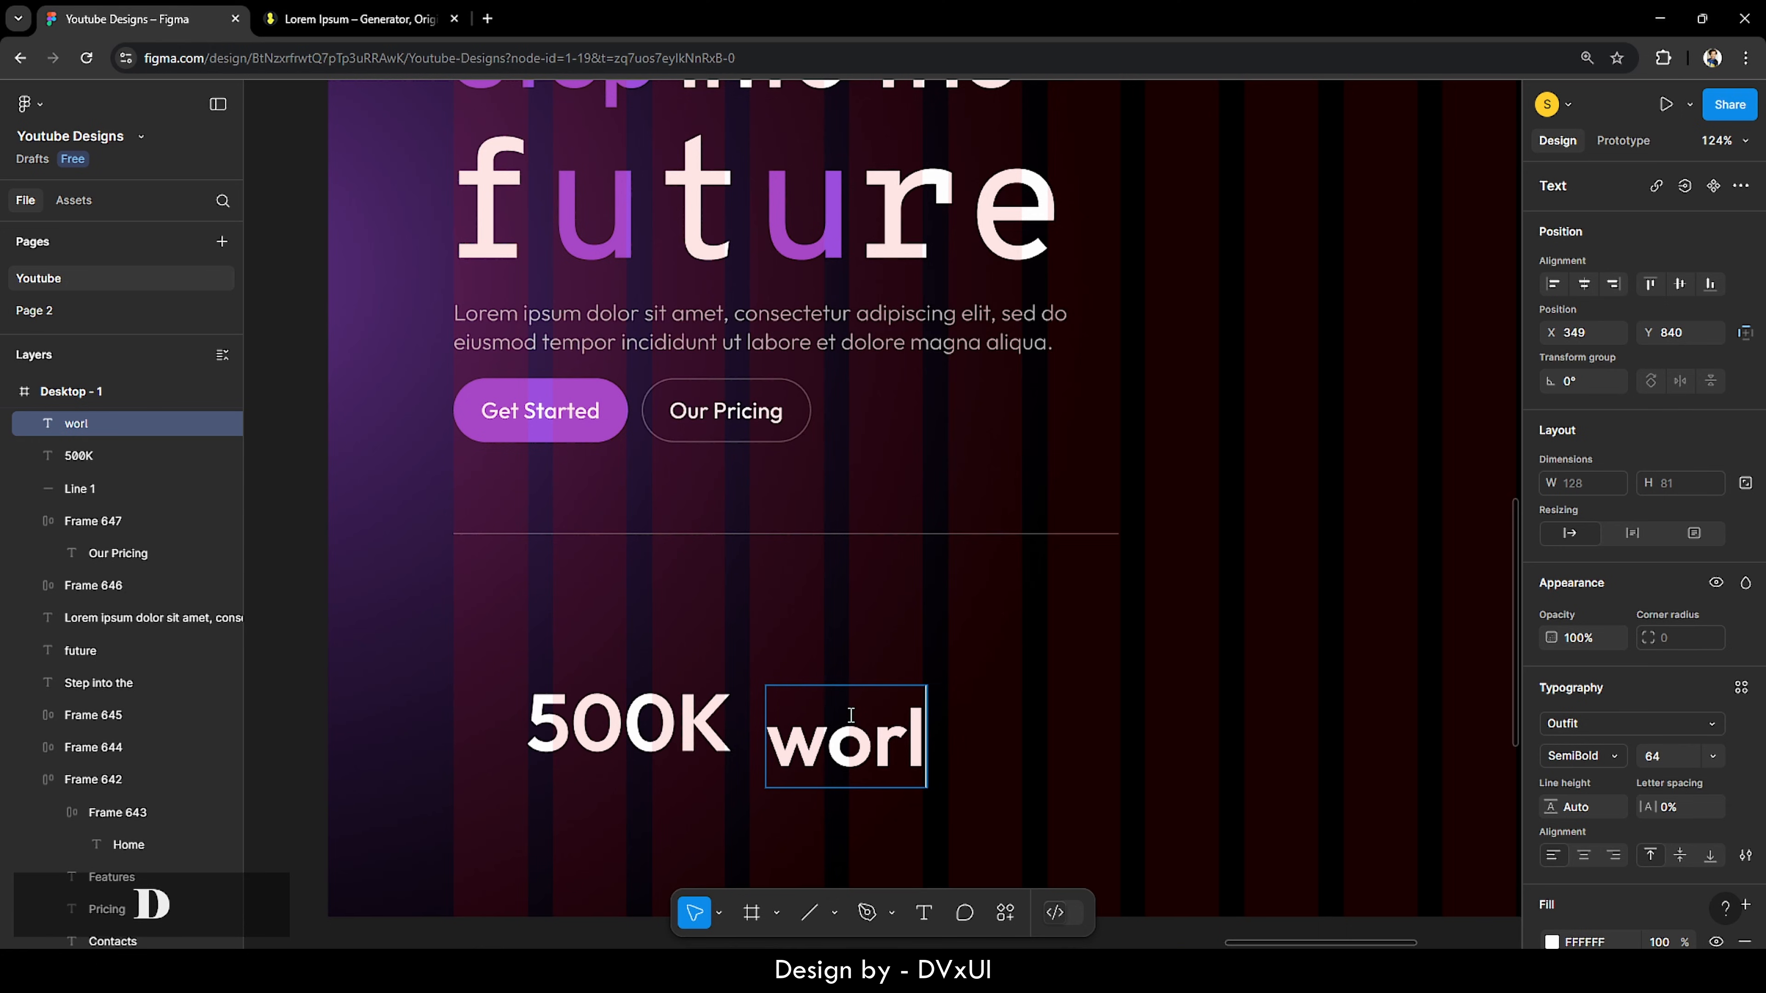
text(dwode)
key(BackSpace)
key(BackSpace)
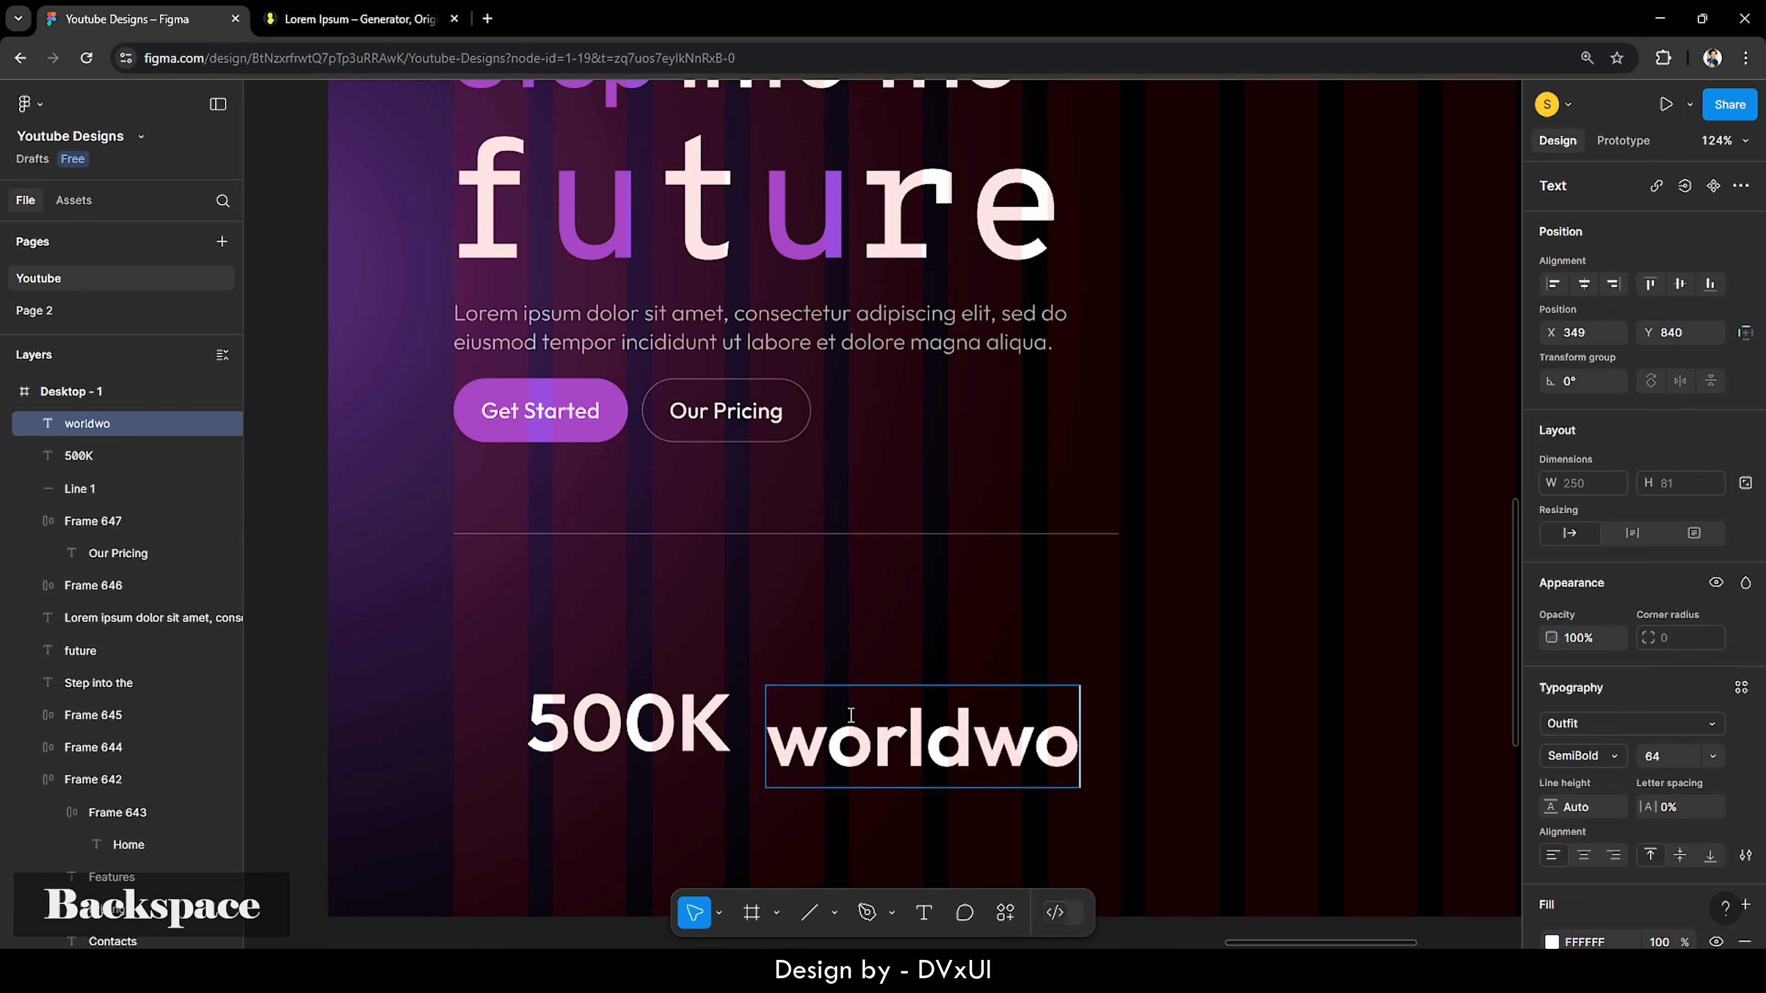
key(BackSpace)
text(ide )
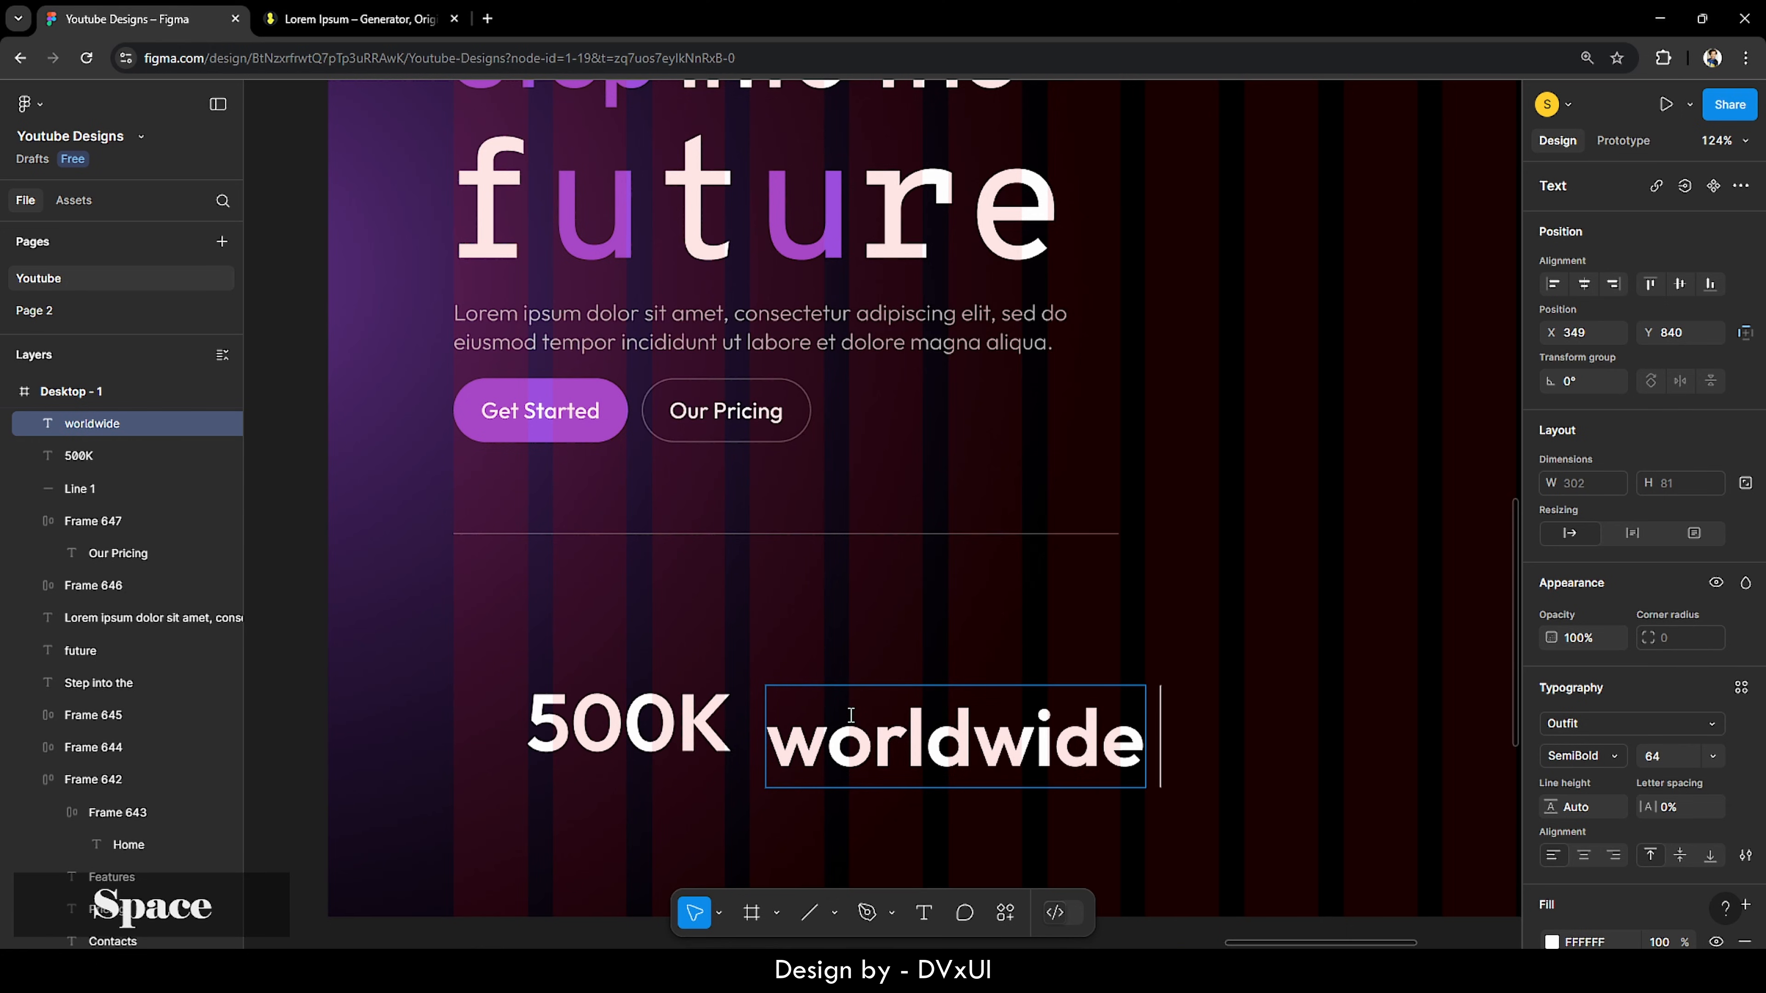
text(users)
Step: Set the "worldwide users" text to Regular weight at size 24 and place it directly beneath "500K"
click(912, 732)
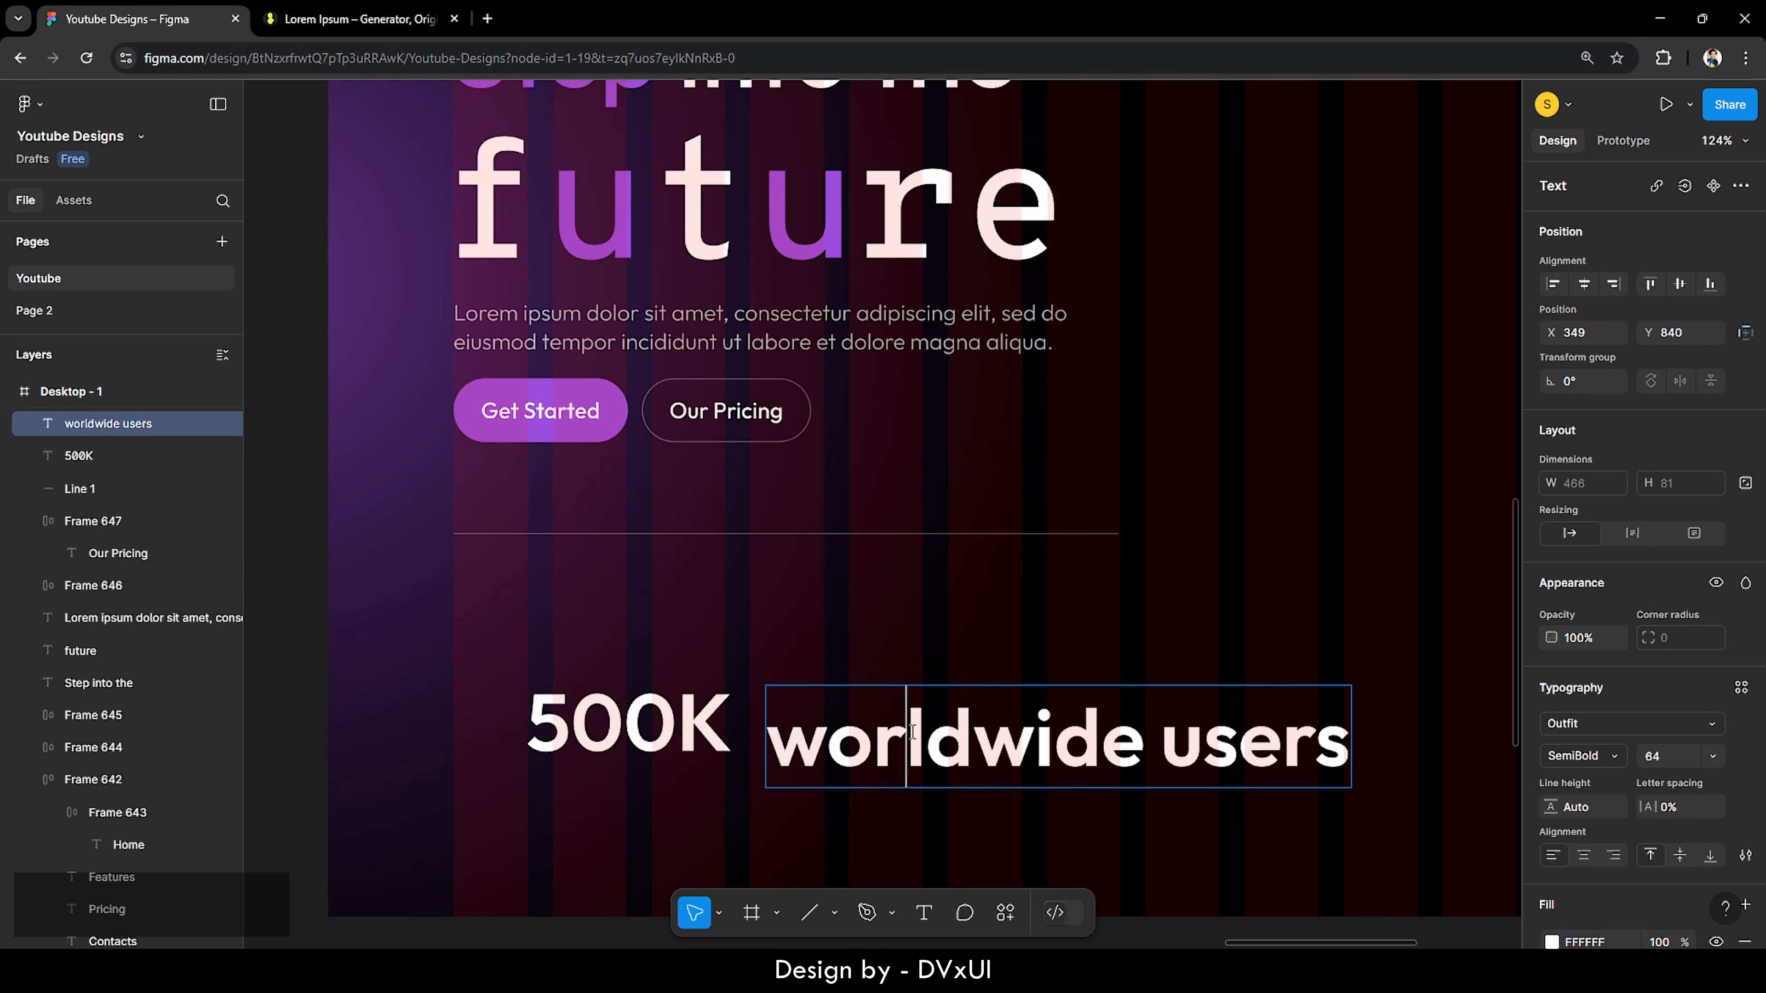
key(ctrl+a)
click(1576, 752)
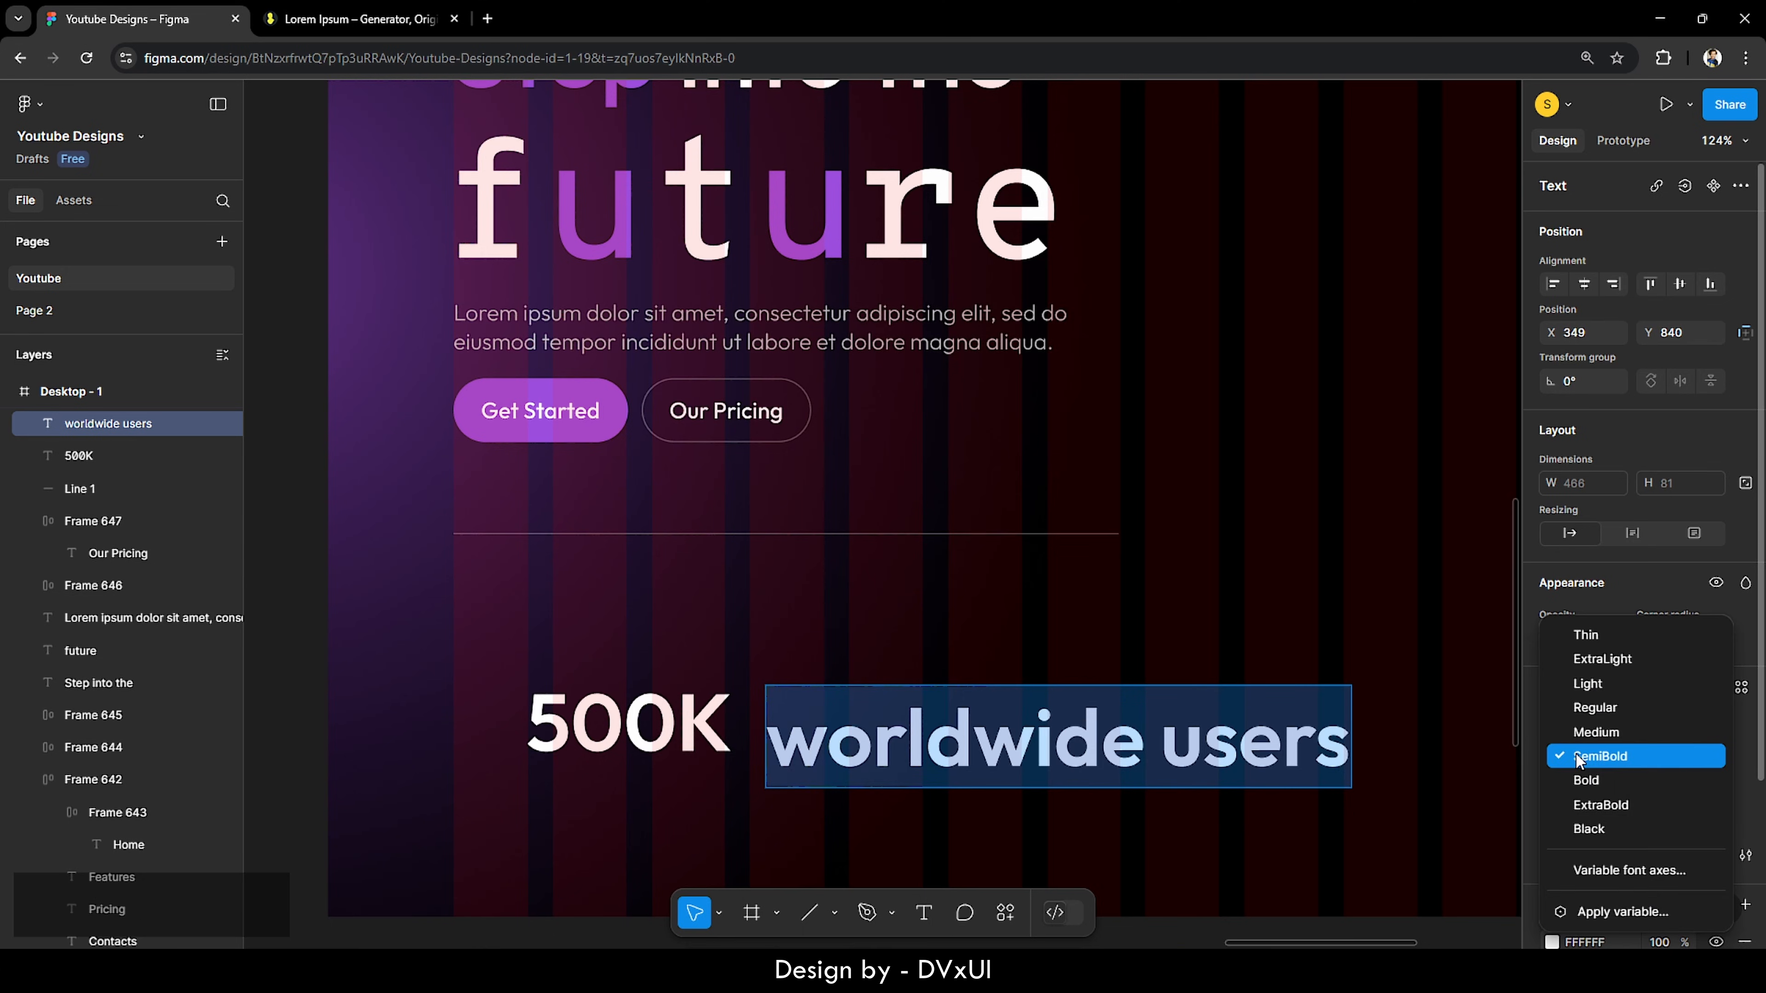
click(1578, 709)
click(1659, 763)
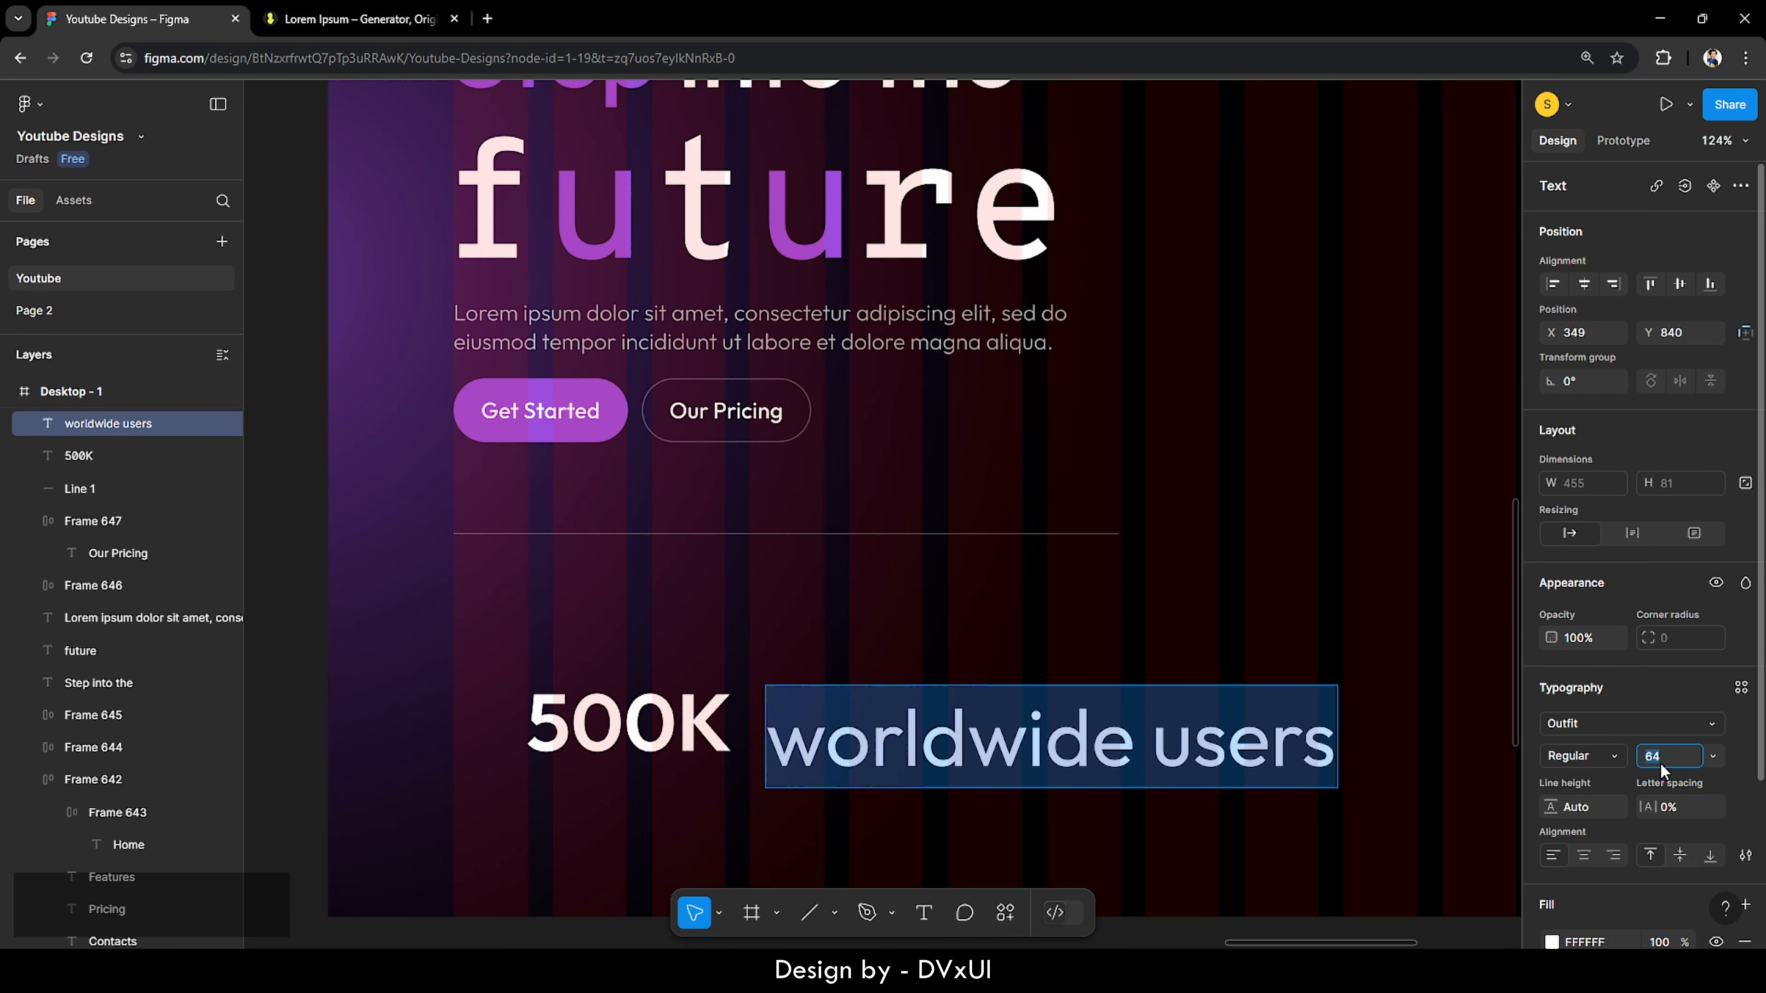
text(24)
key(Return)
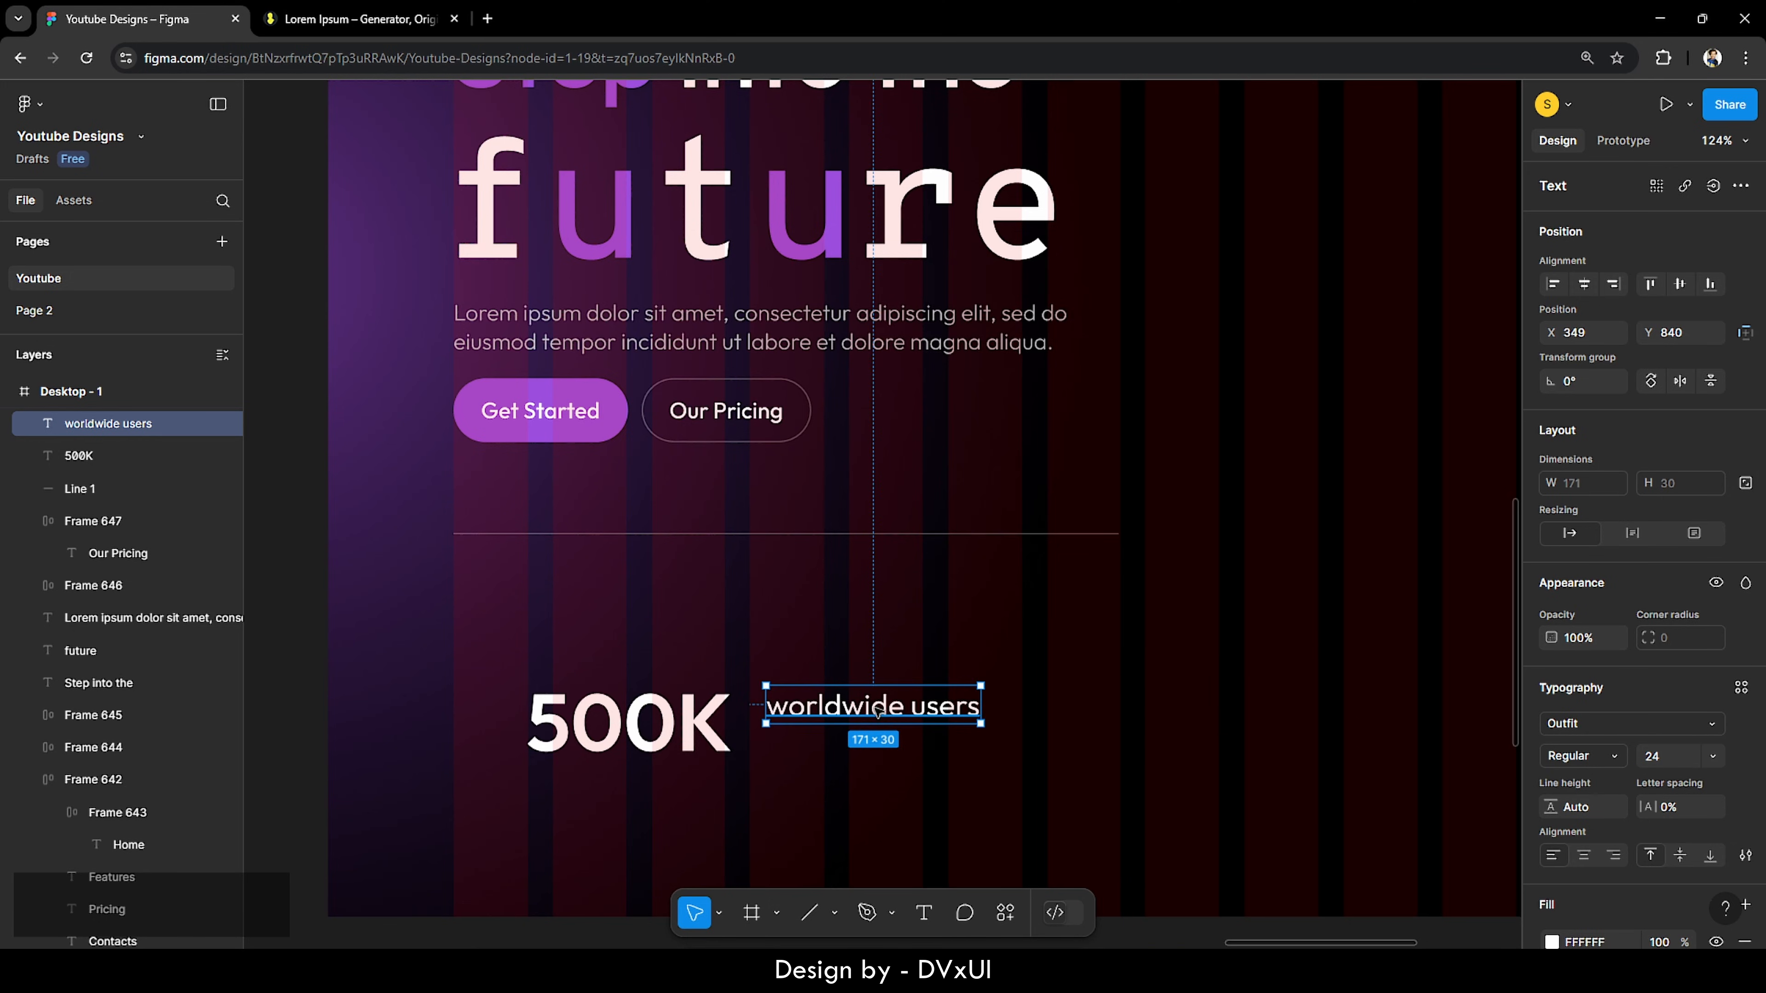
drag(877, 710, 642, 789)
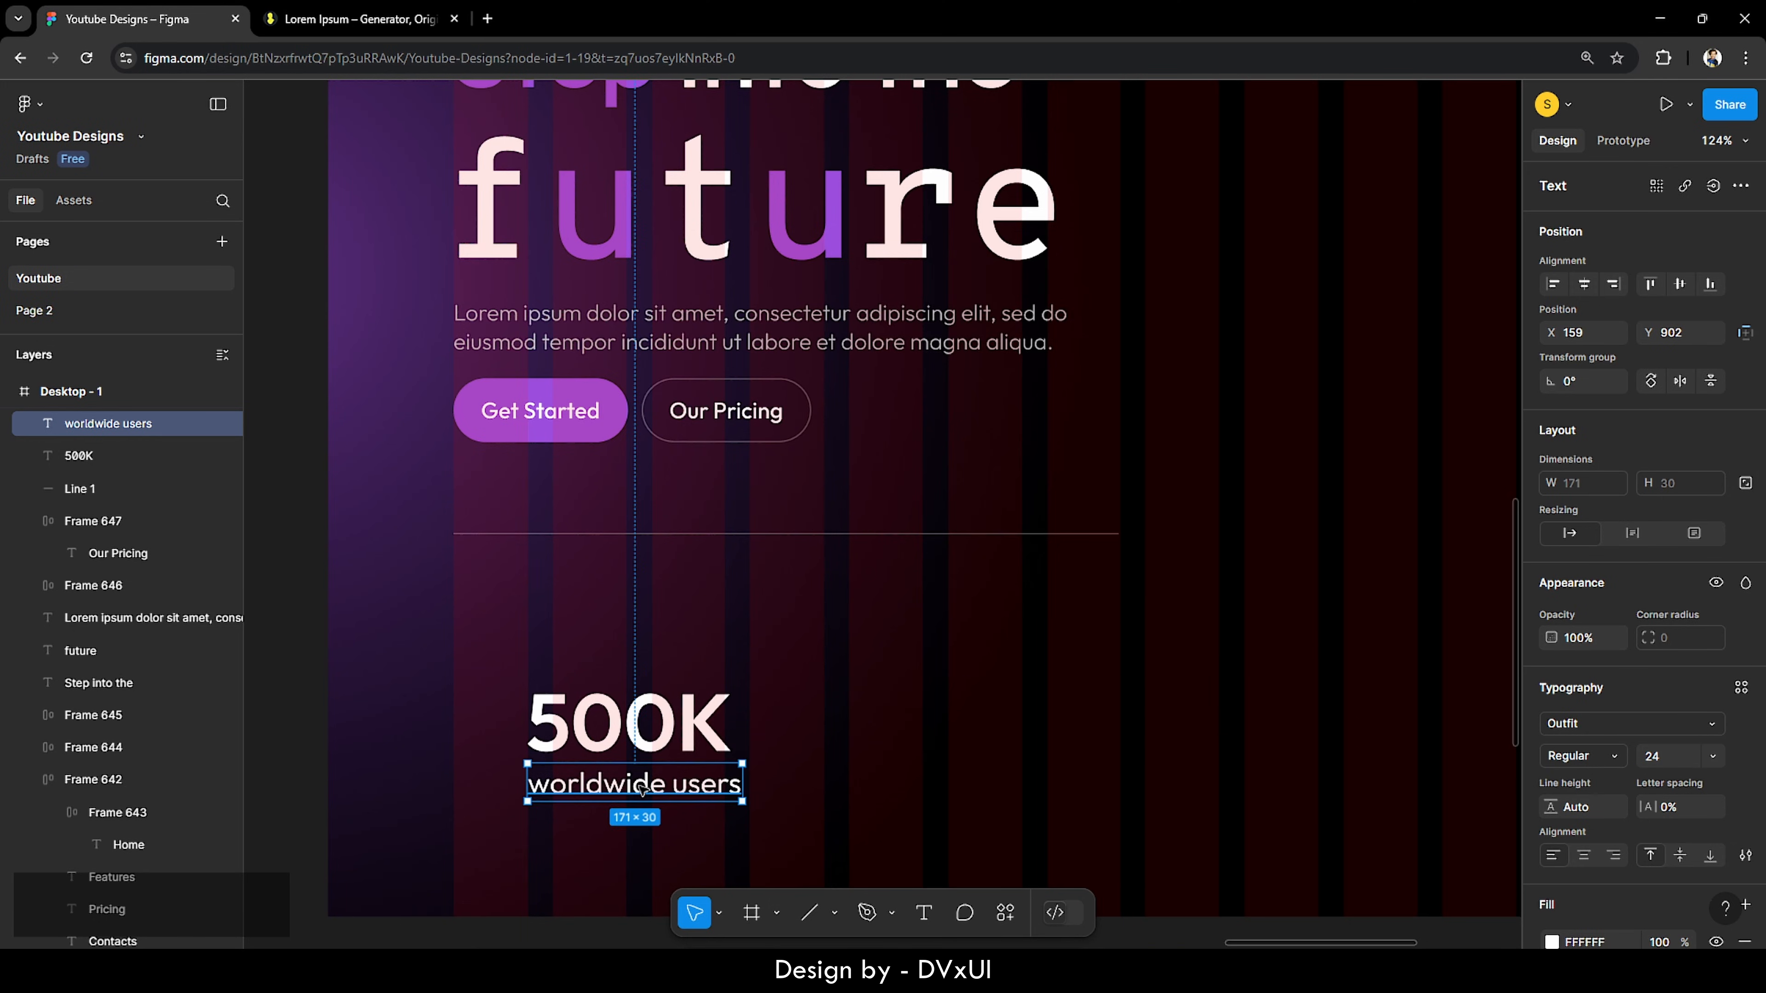
Step: Move "500K" and "worldwide users" together to line up with the divider's left end, leaving a clear gap beneath the line
shift+click(641, 728)
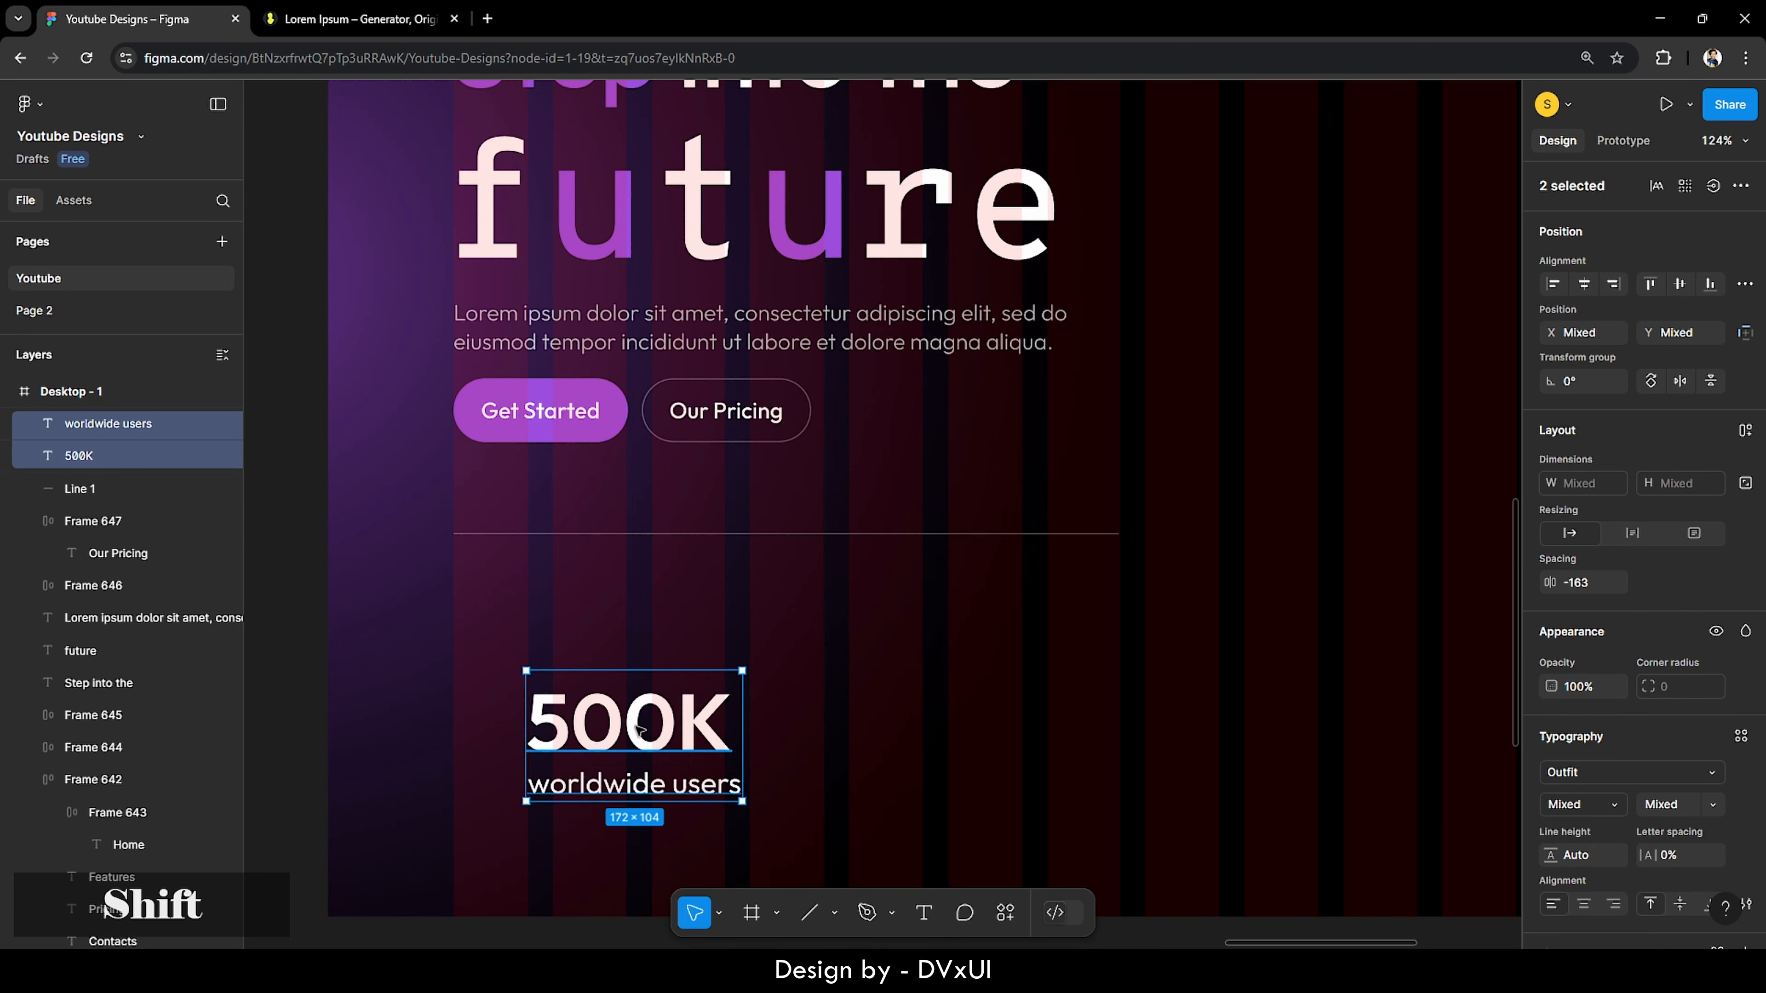
key(shift+Left)
key(shift+Left)
key(shift+Left)
key(shift+Left)
key(shift+Left)
key(shift+Left)
key(shift+Left)
key(shift+Left)
key(shift+Left)
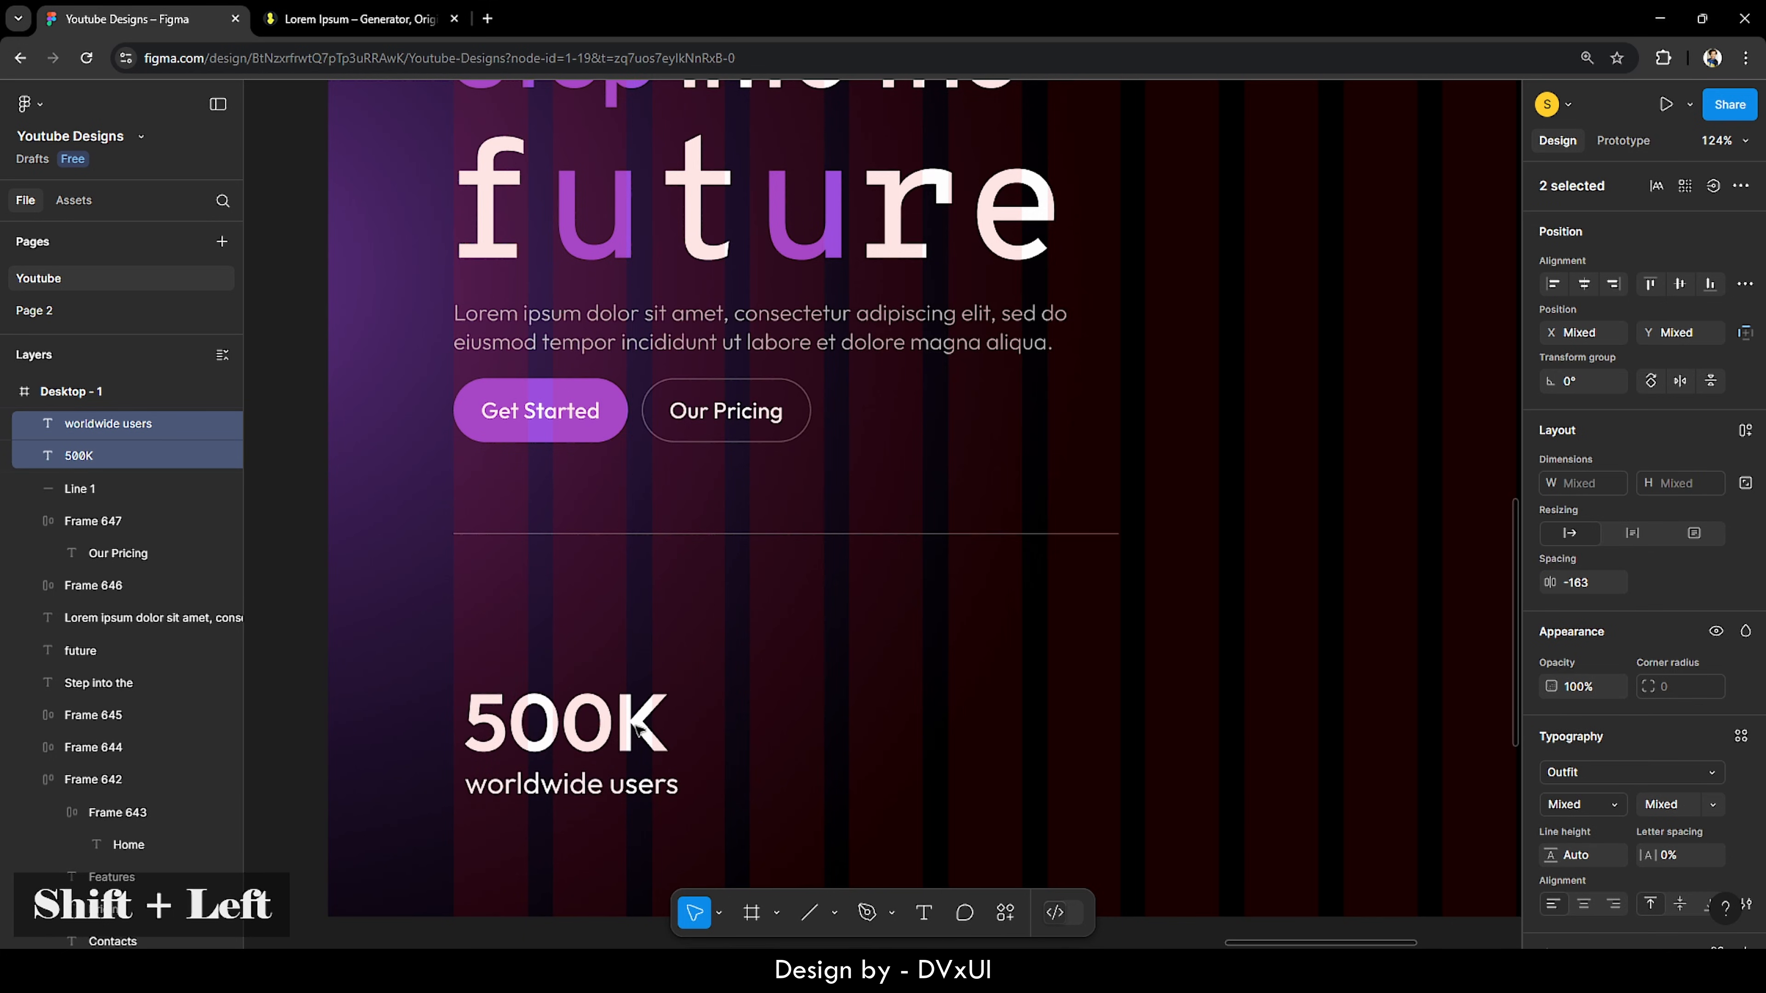
key(shift+Up)
key(shift+Up)
key(shift+Up)
key(shift+Up)
key(shift+Up)
key(shift+Up)
key(shift+Up)
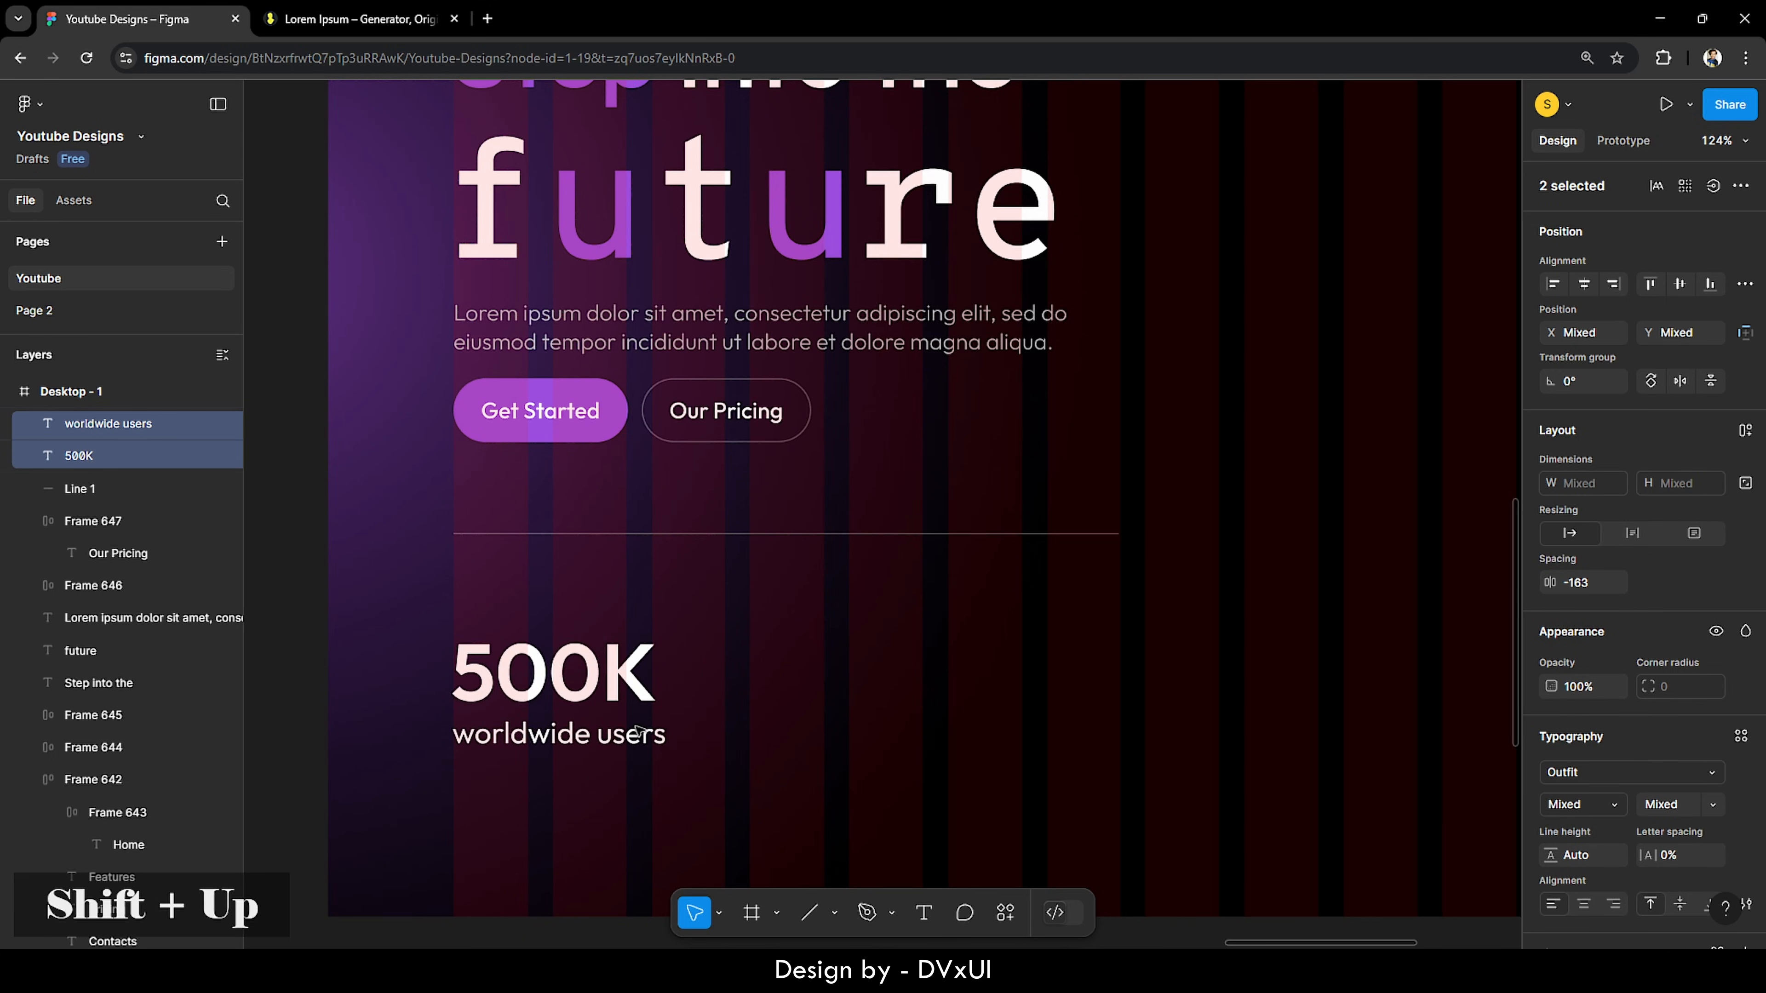
key(shift+Up)
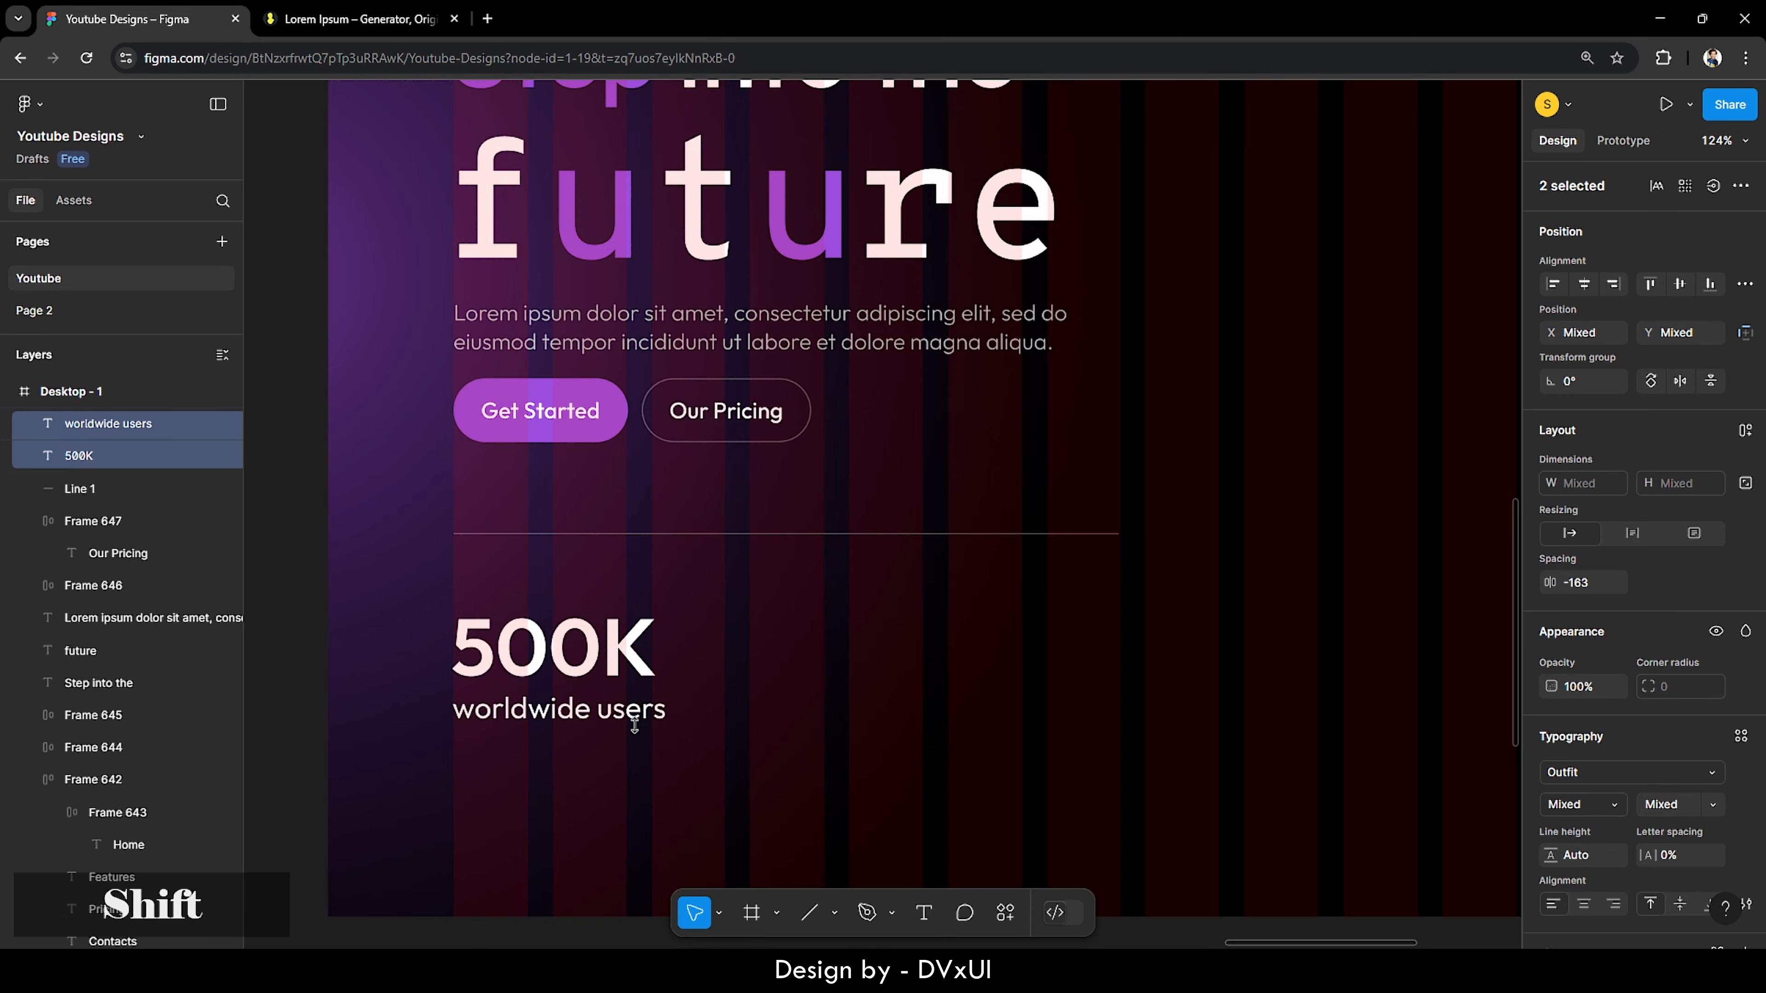
key(Down)
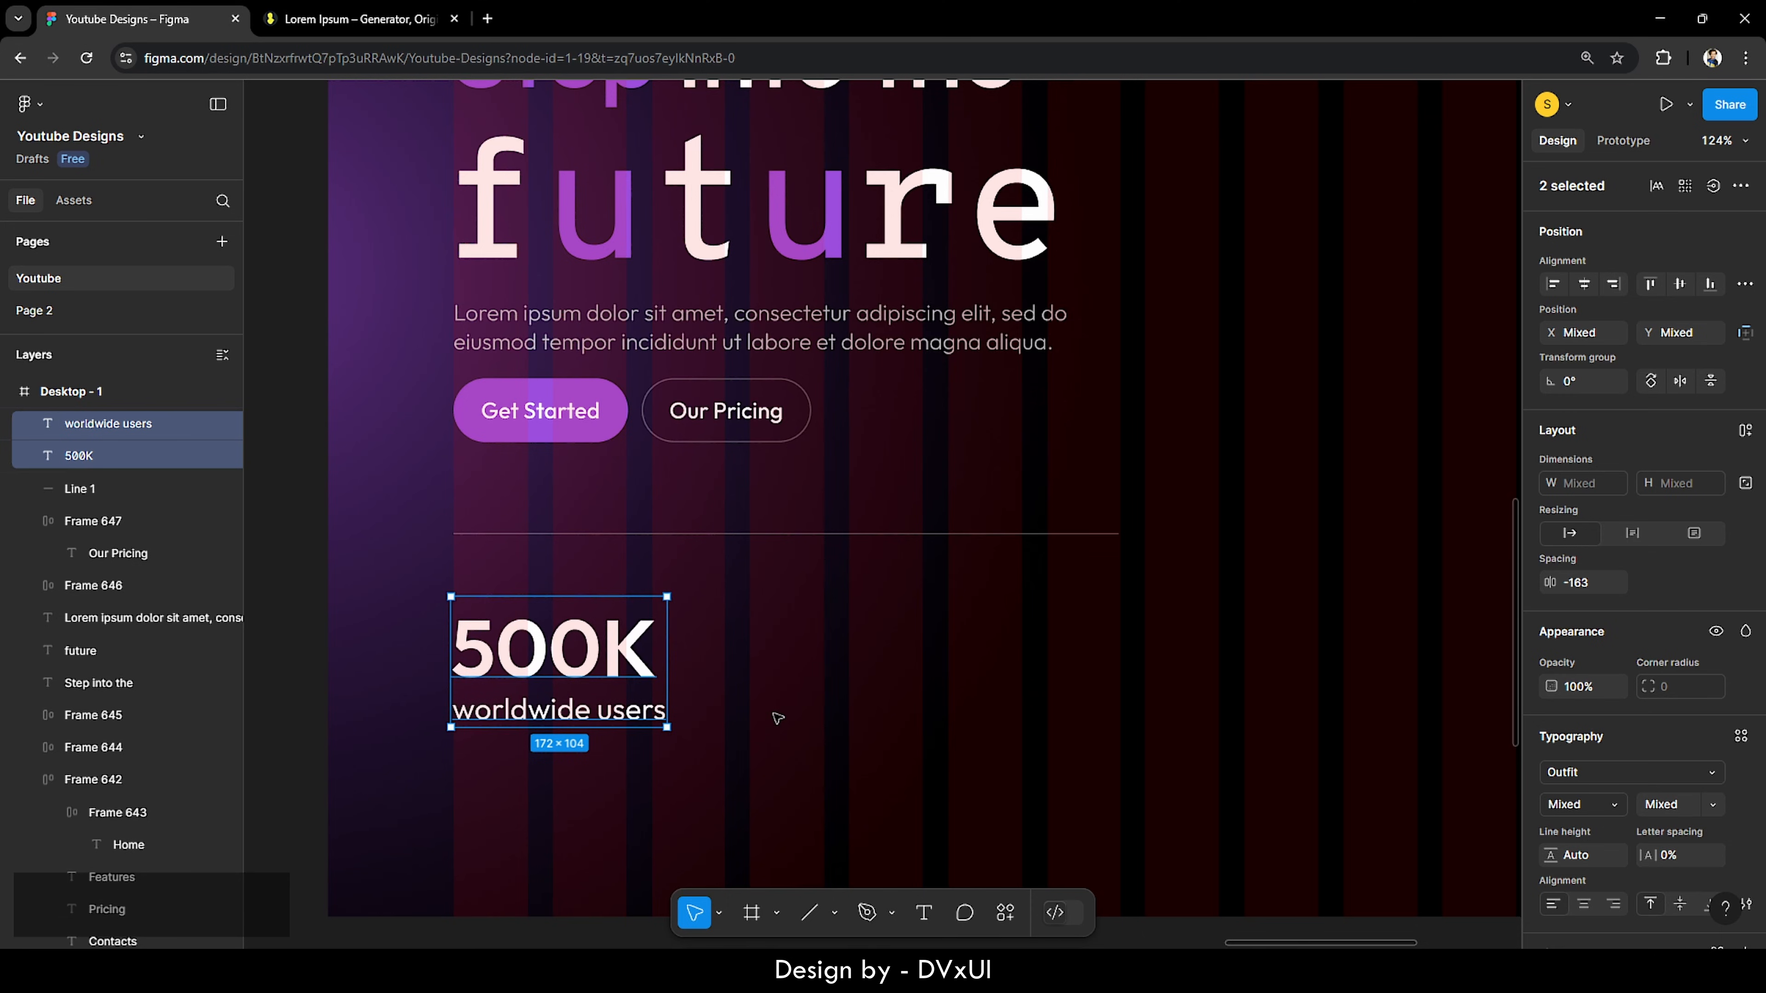
key(shift+Down)
key(shift+Down)
key(shift+Down)
key(shift+Down)
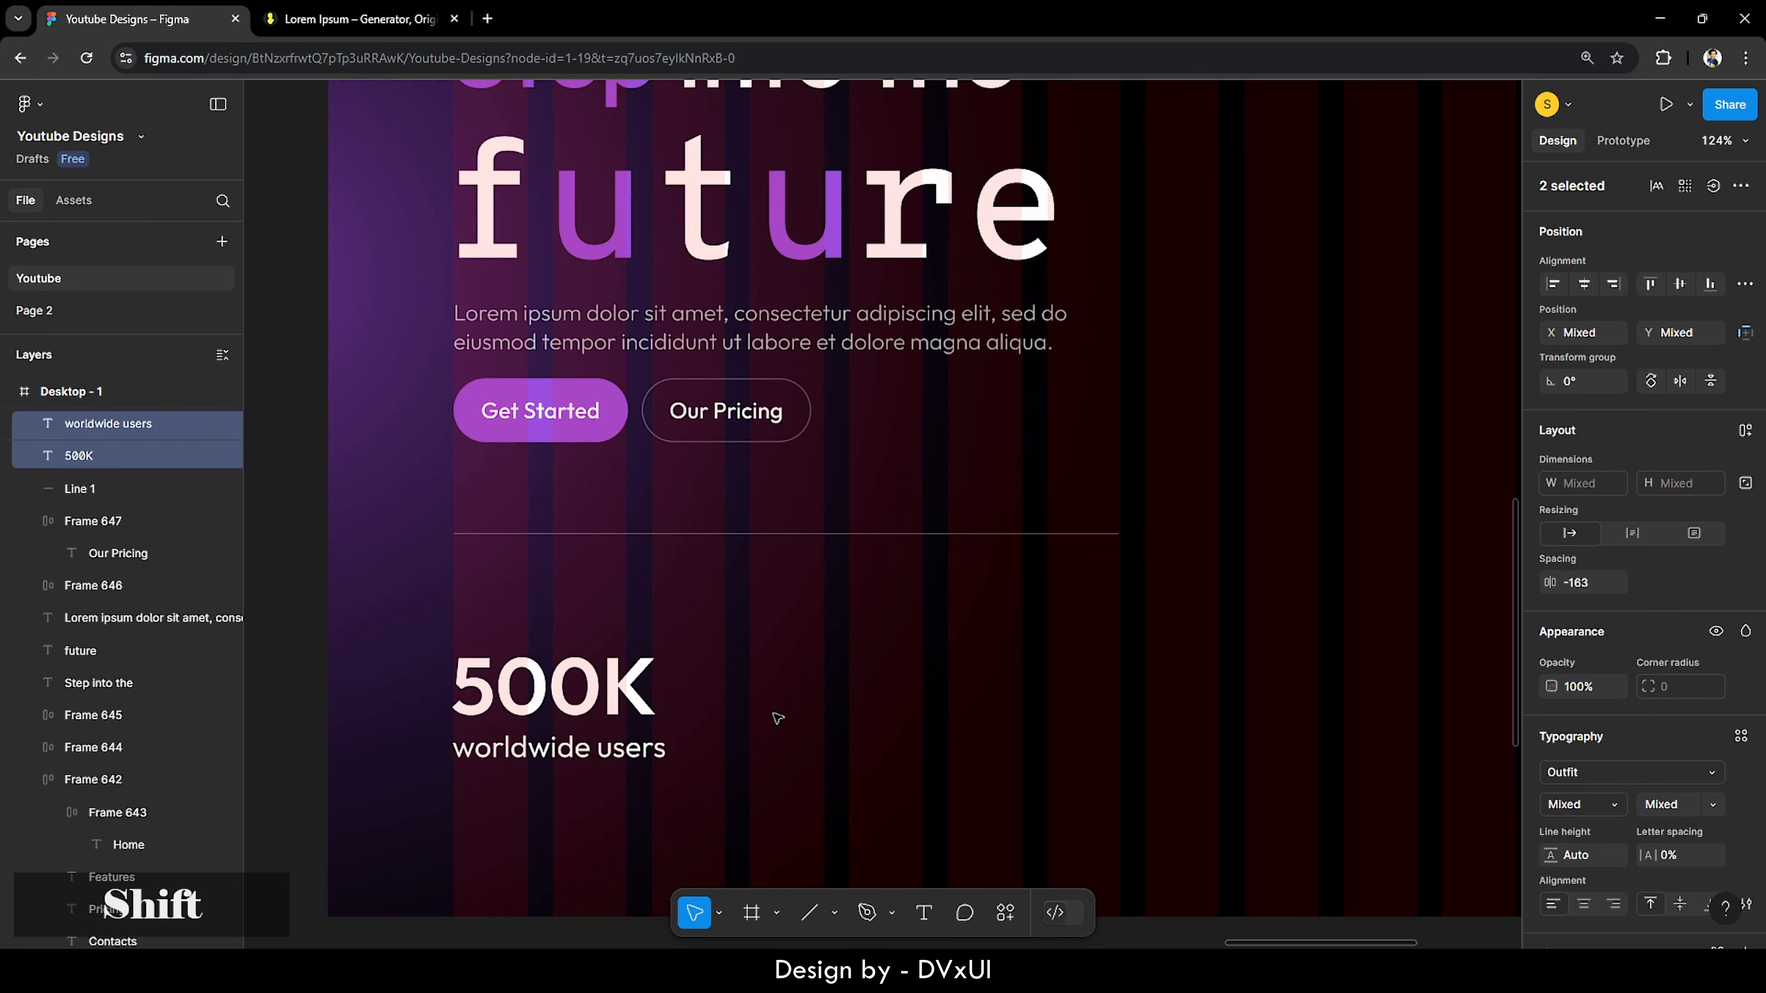
Step: Move the divider line down to Y 733.36, between the buttons and the "500K" text, and deselect it
click(704, 533)
key(shift+Down)
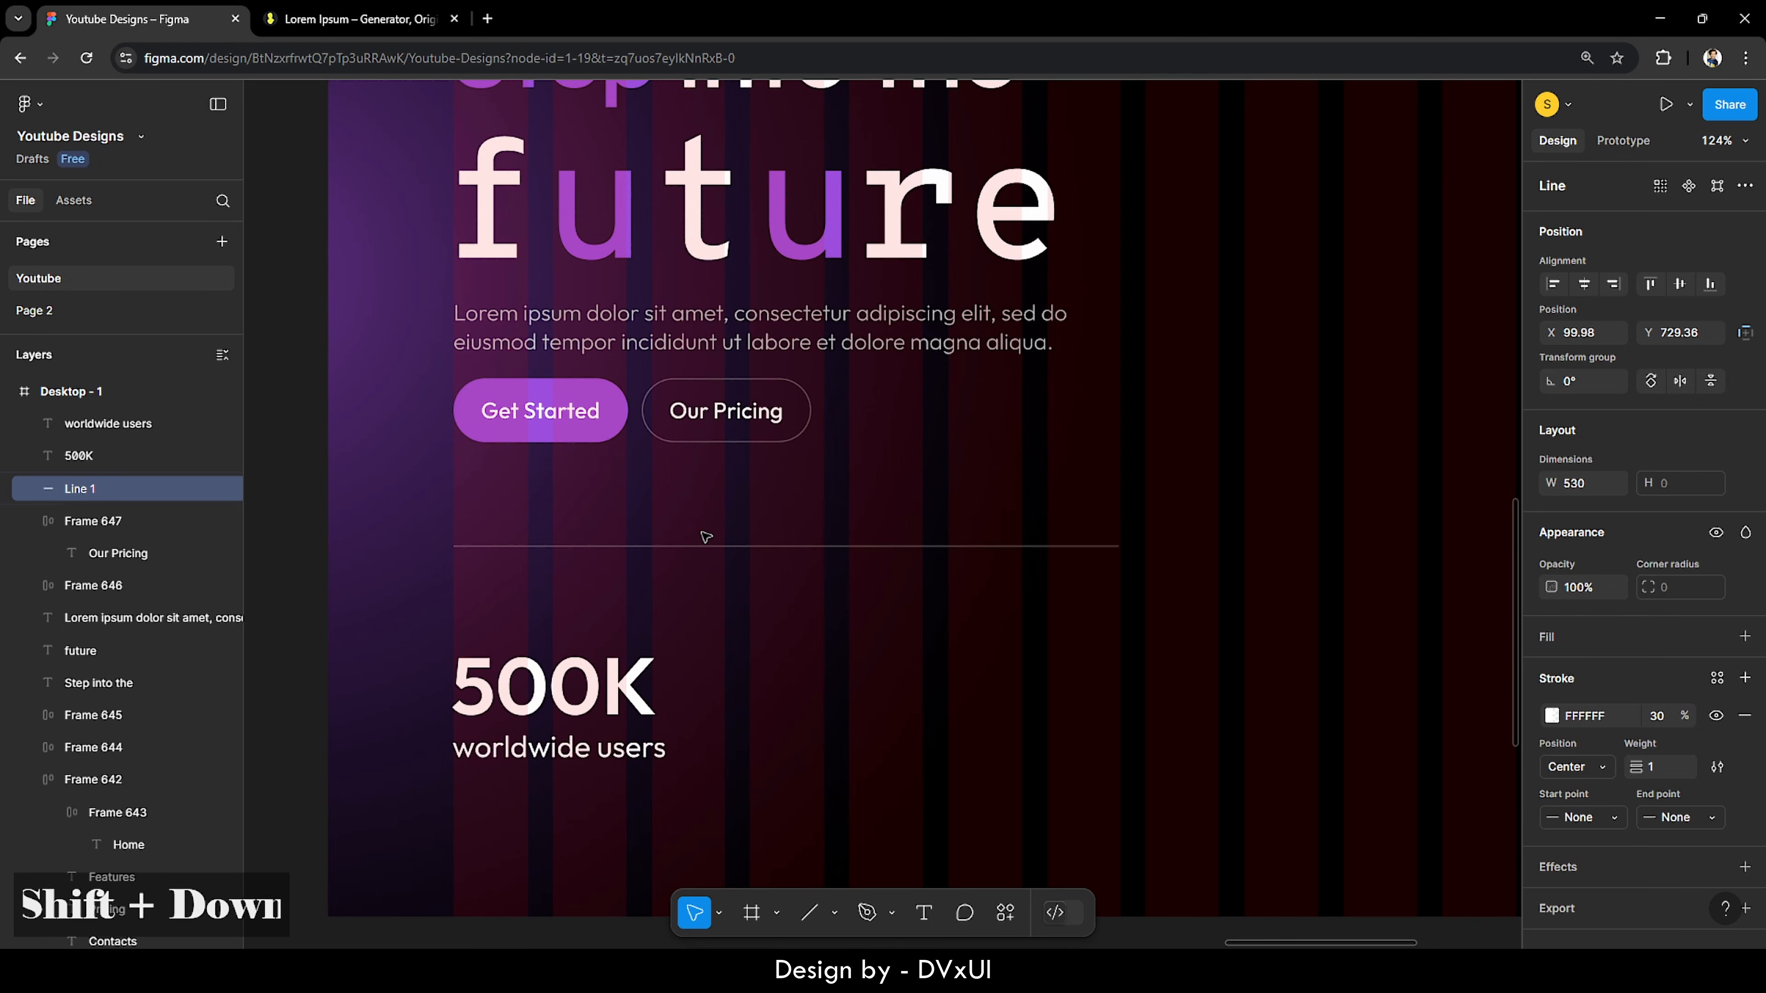
key(Down)
key(Down)
key(Down)
key(Down)
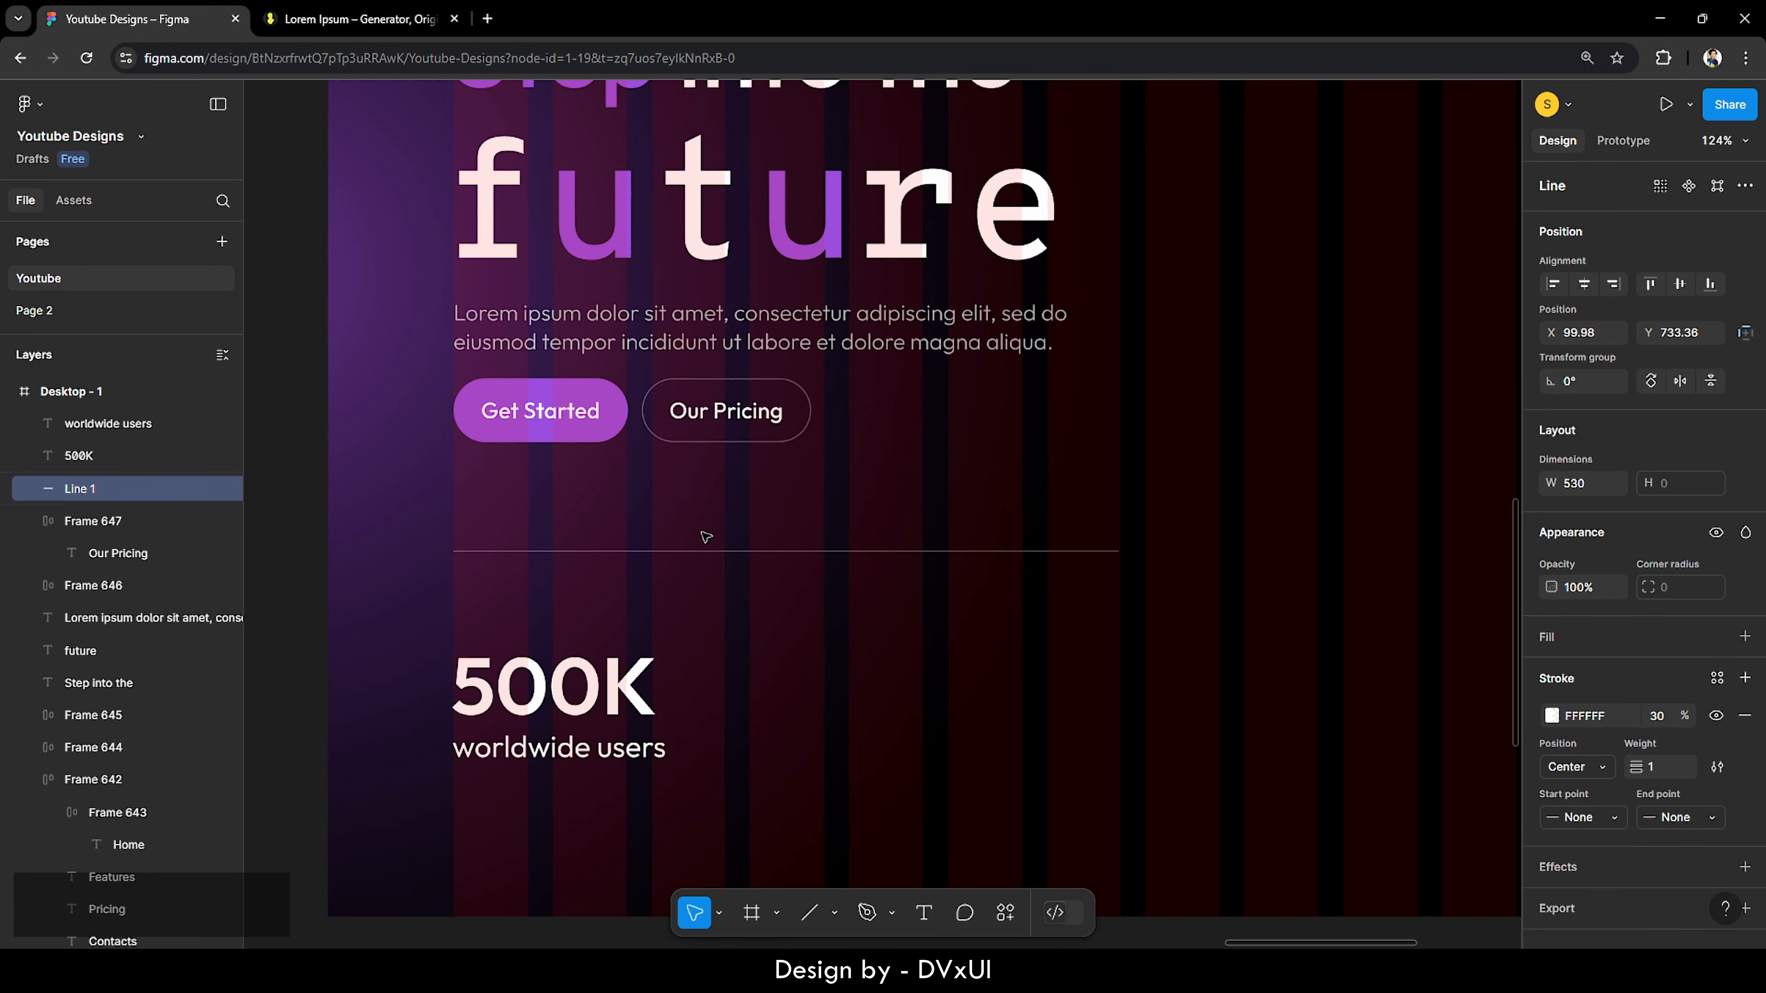
click(804, 694)
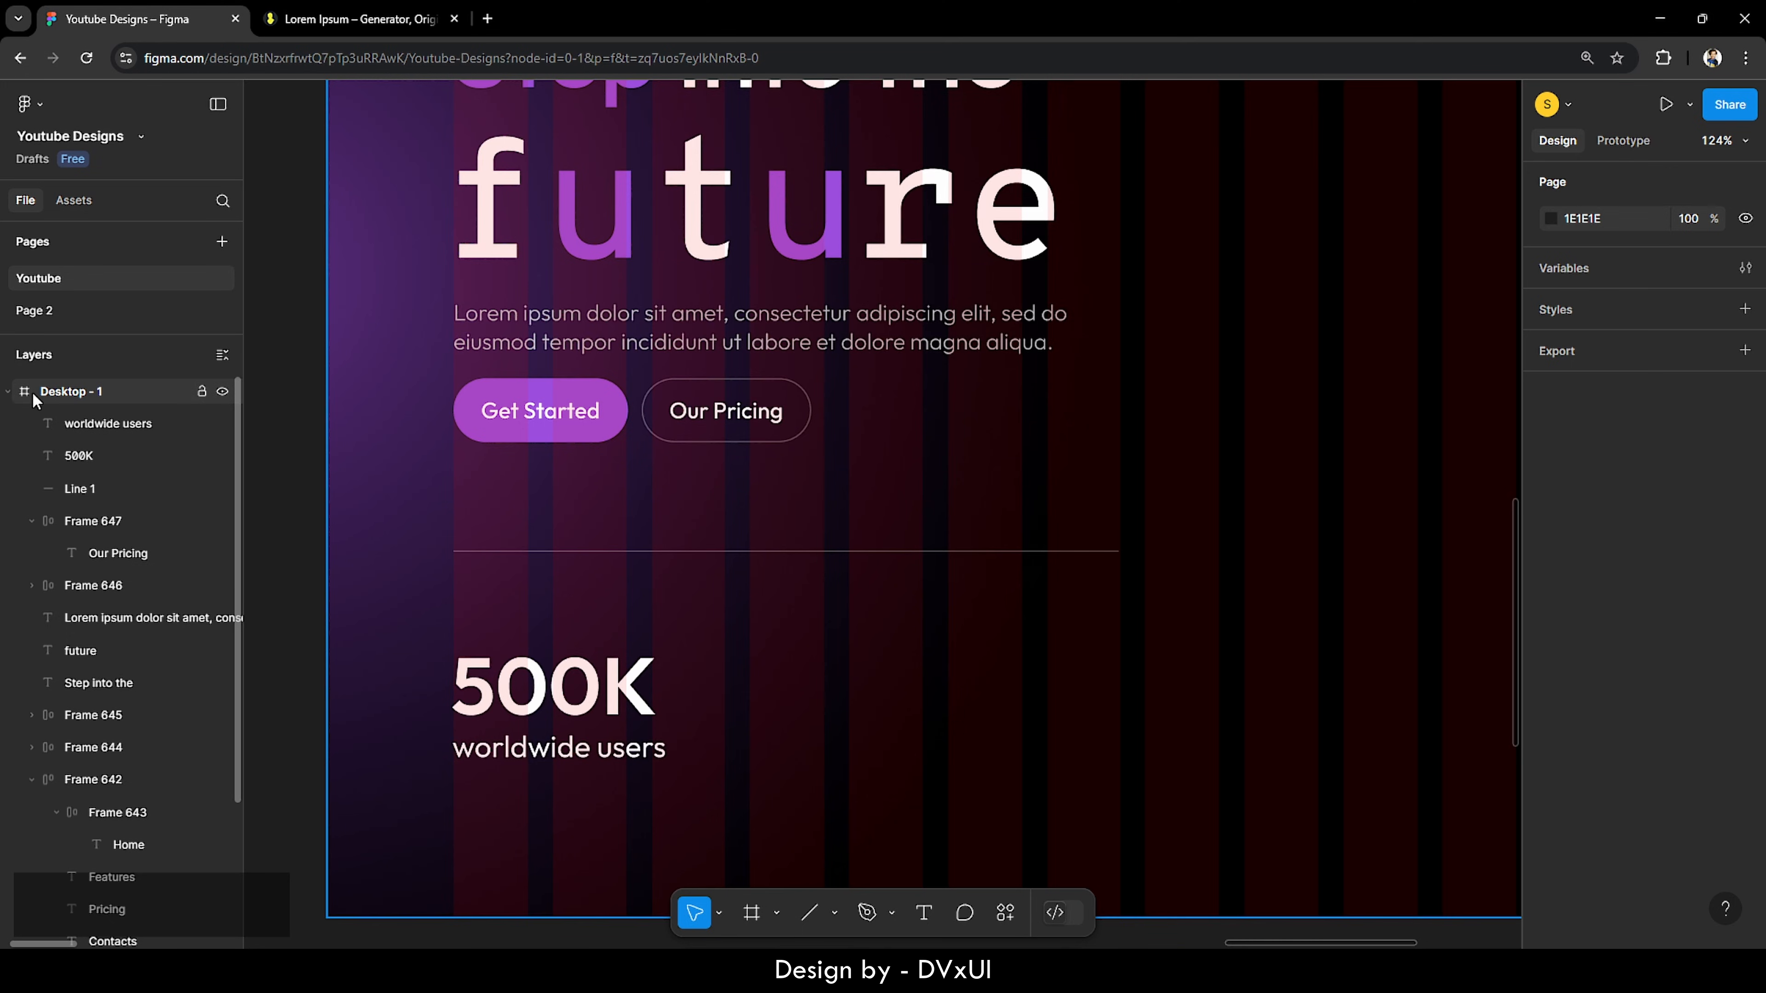
Step: Copy the group of three circular portraits from the Resources frame
click(8, 392)
click(25, 423)
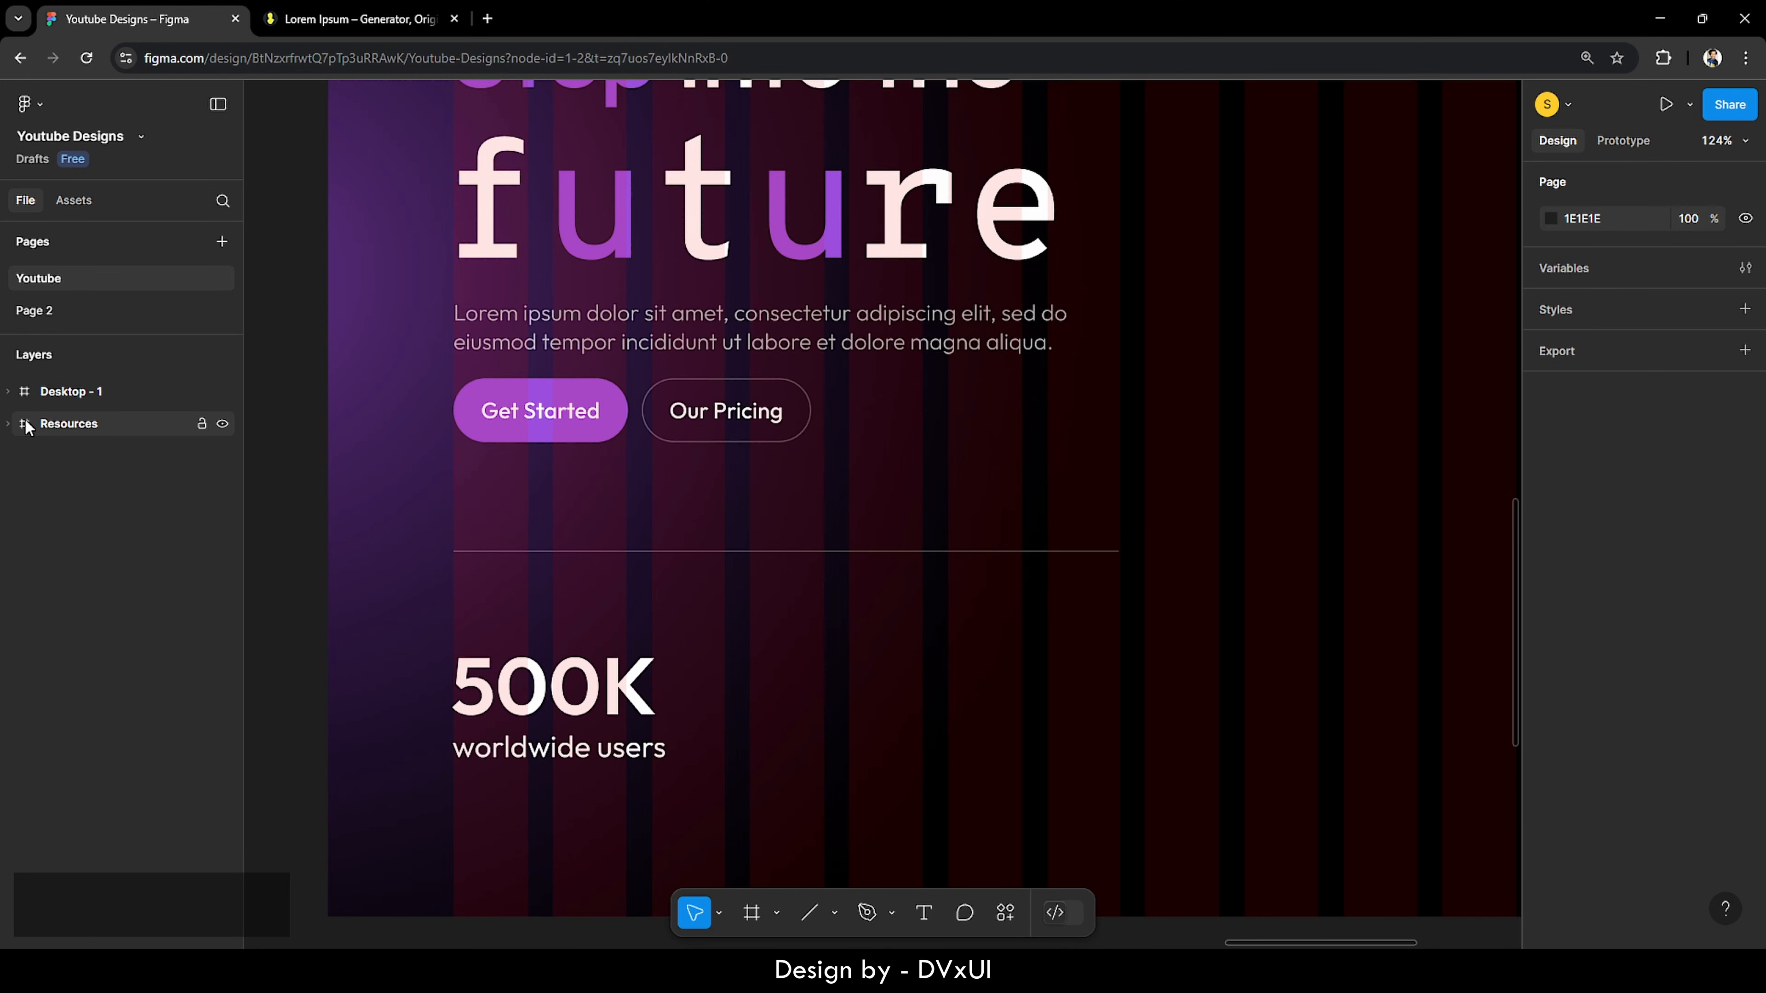
key(shift+2)
click(626, 317)
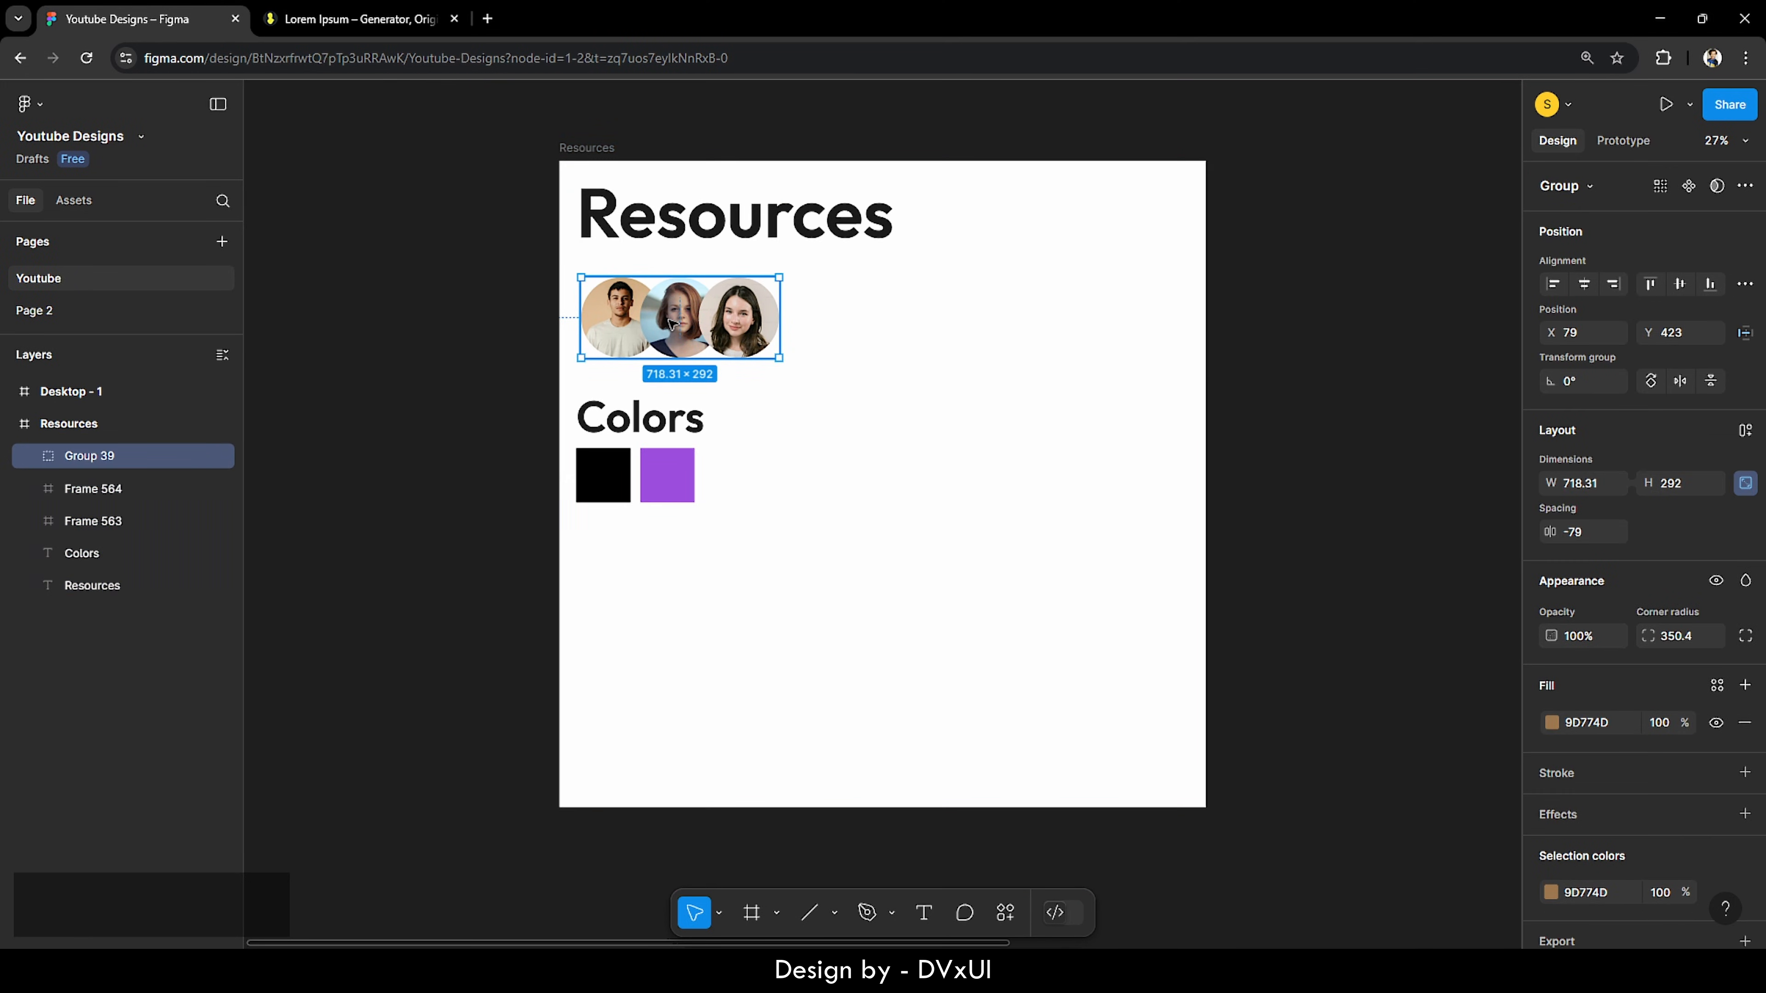
key(ctrl+c)
Step: Paste the portrait group into the Desktop - 1 frame and place it to the right of the hero text at X 578, Y 531
click(116, 391)
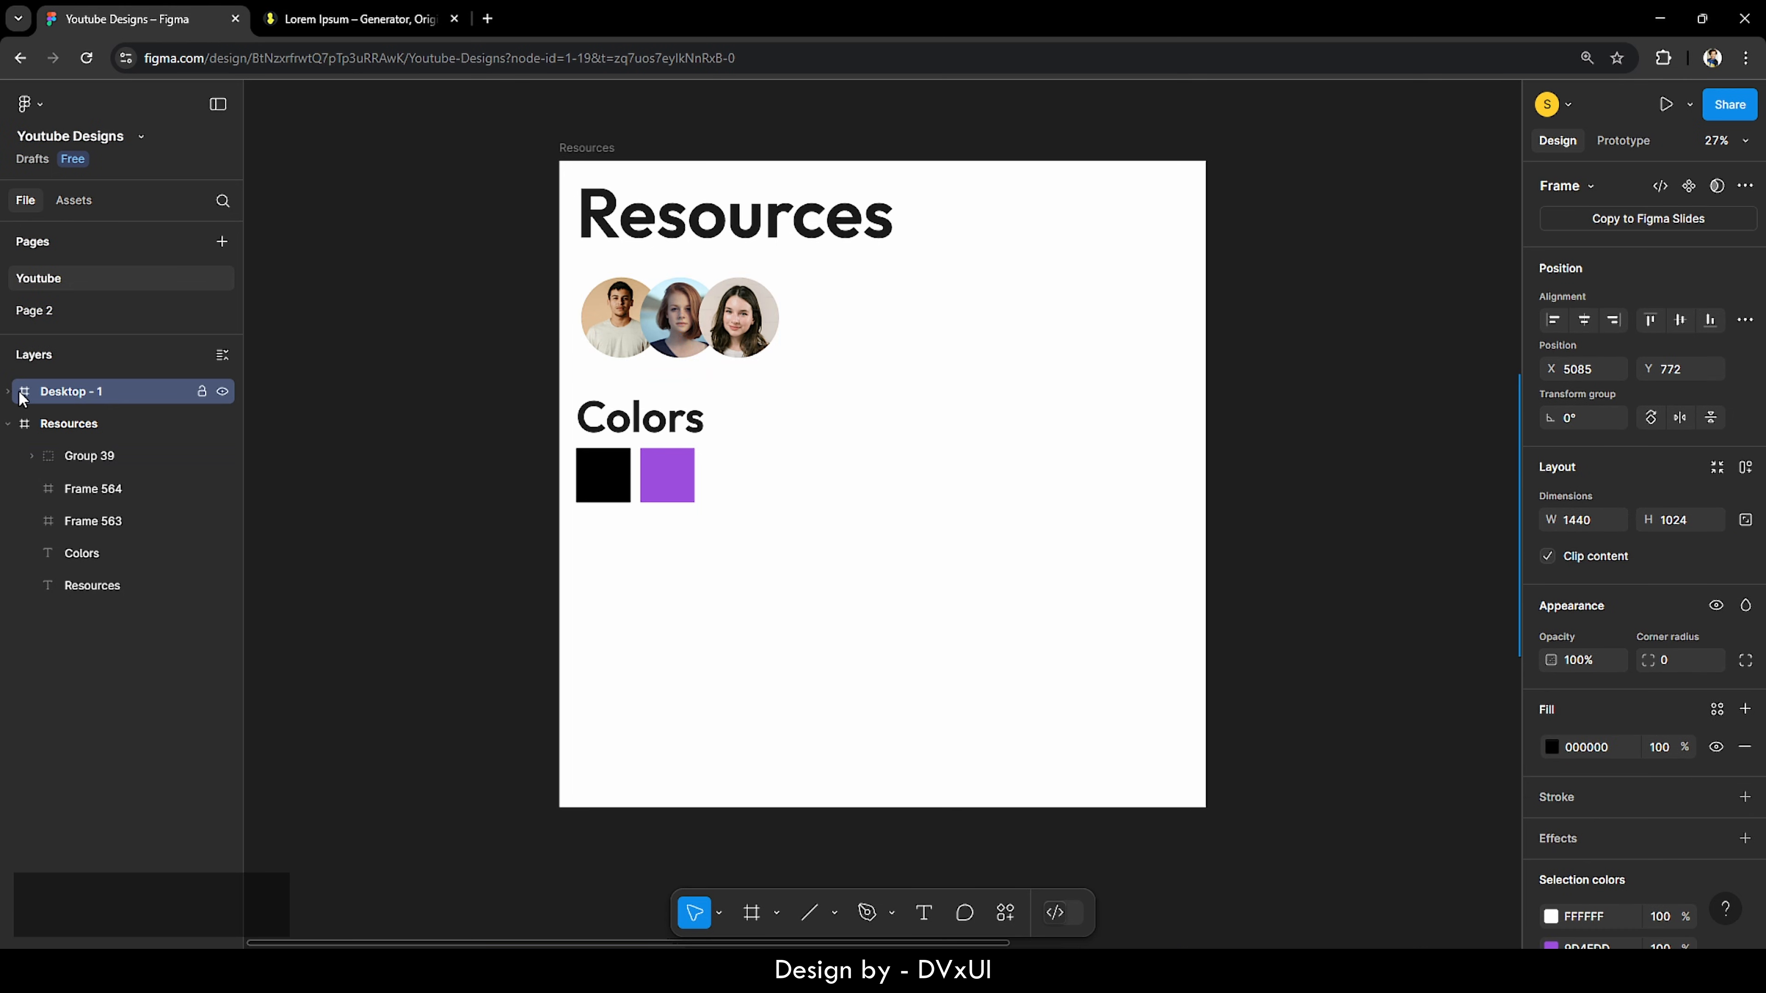
key(shift+2)
key(ctrl+v)
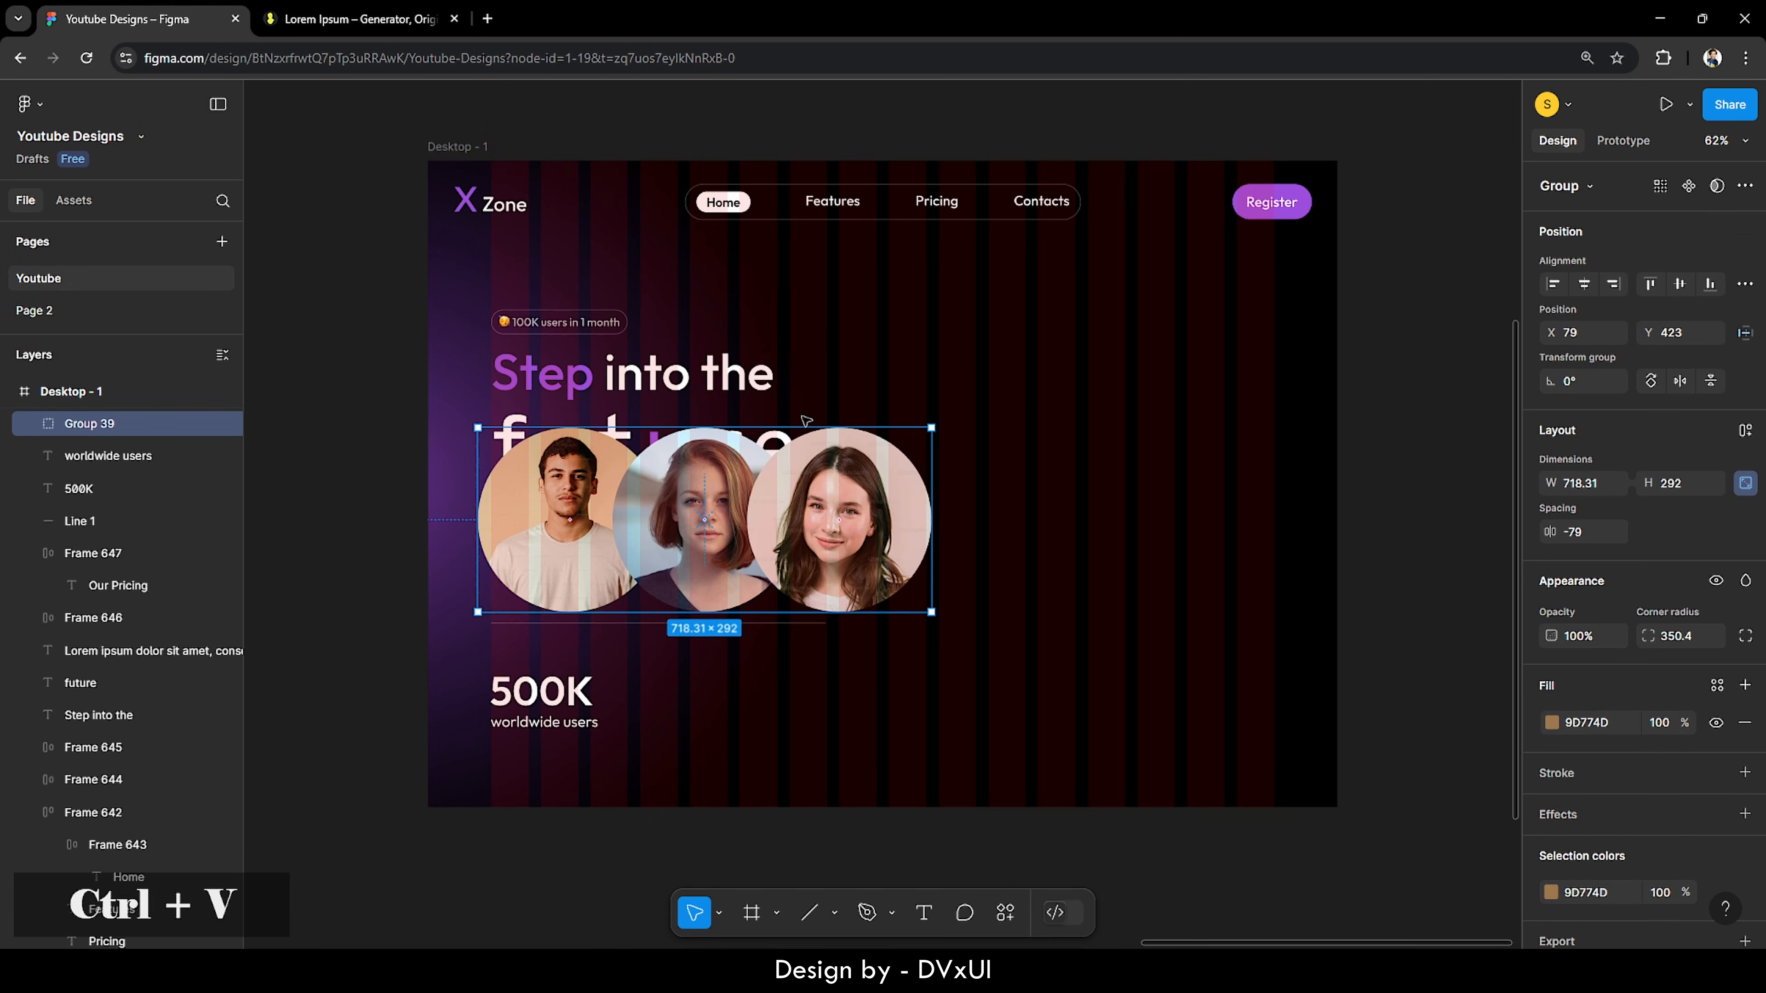
drag(874, 512, 1189, 580)
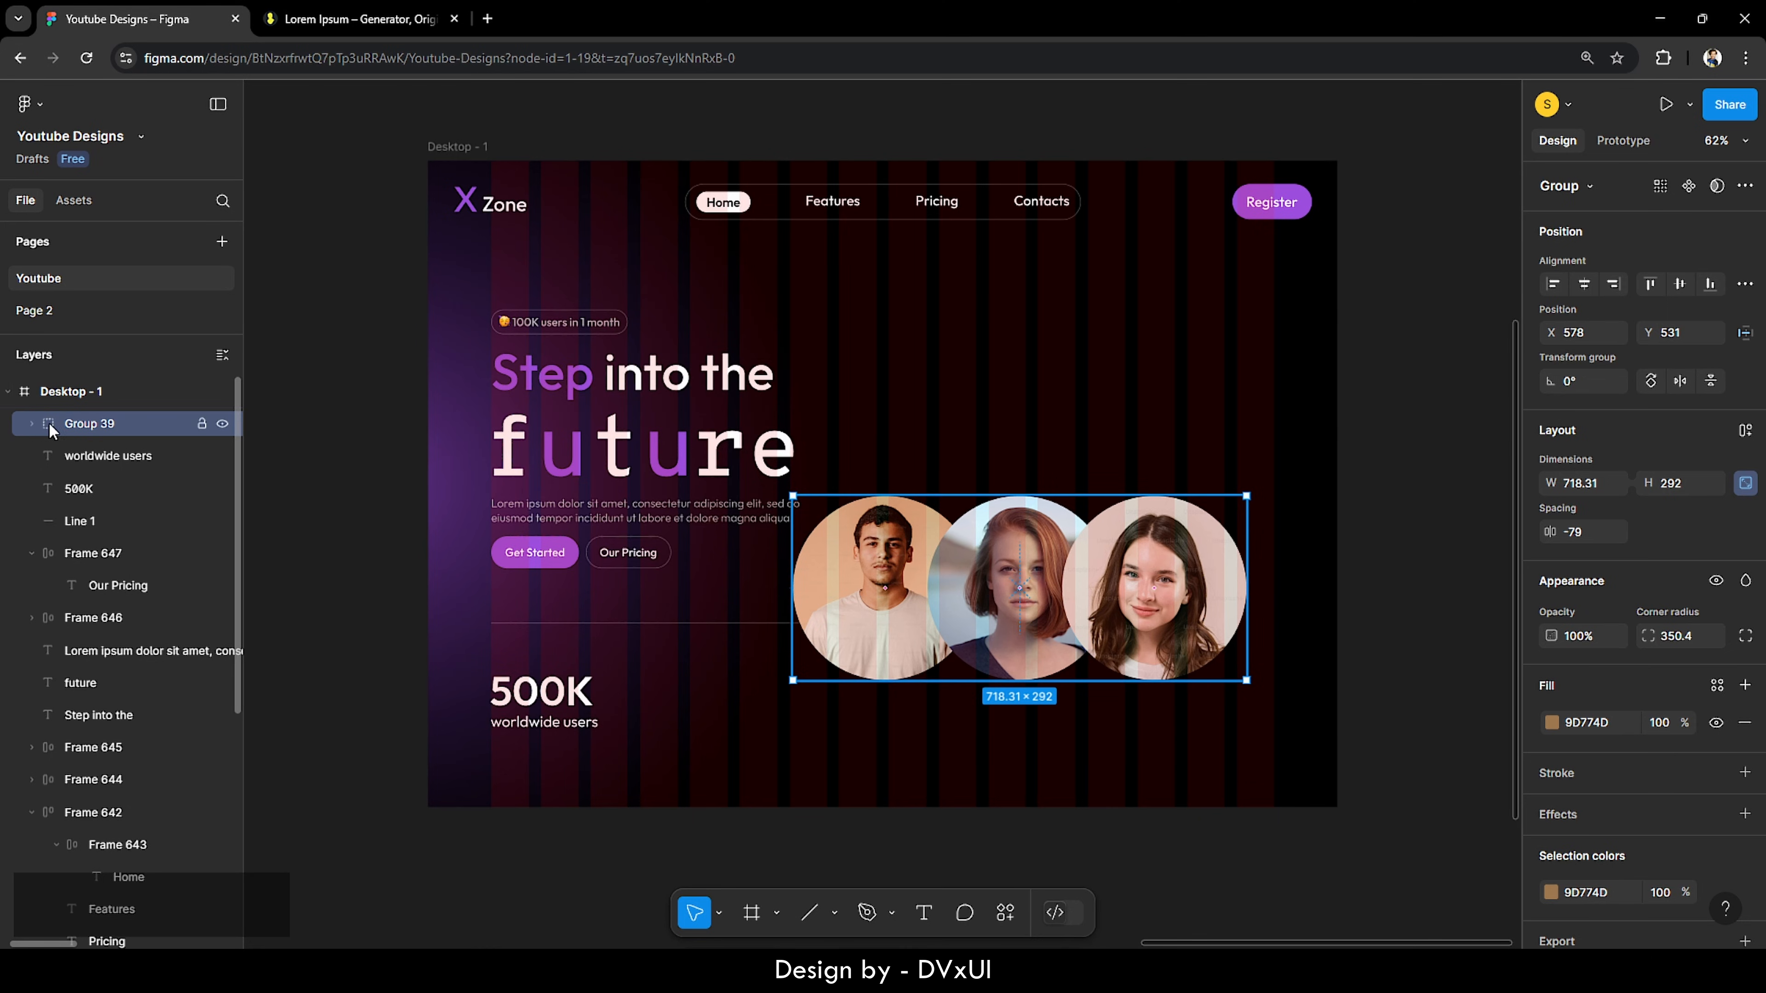
Step: Expand the portrait group and its rightmost circular frame in the layer tree to inspect the image inside
click(32, 424)
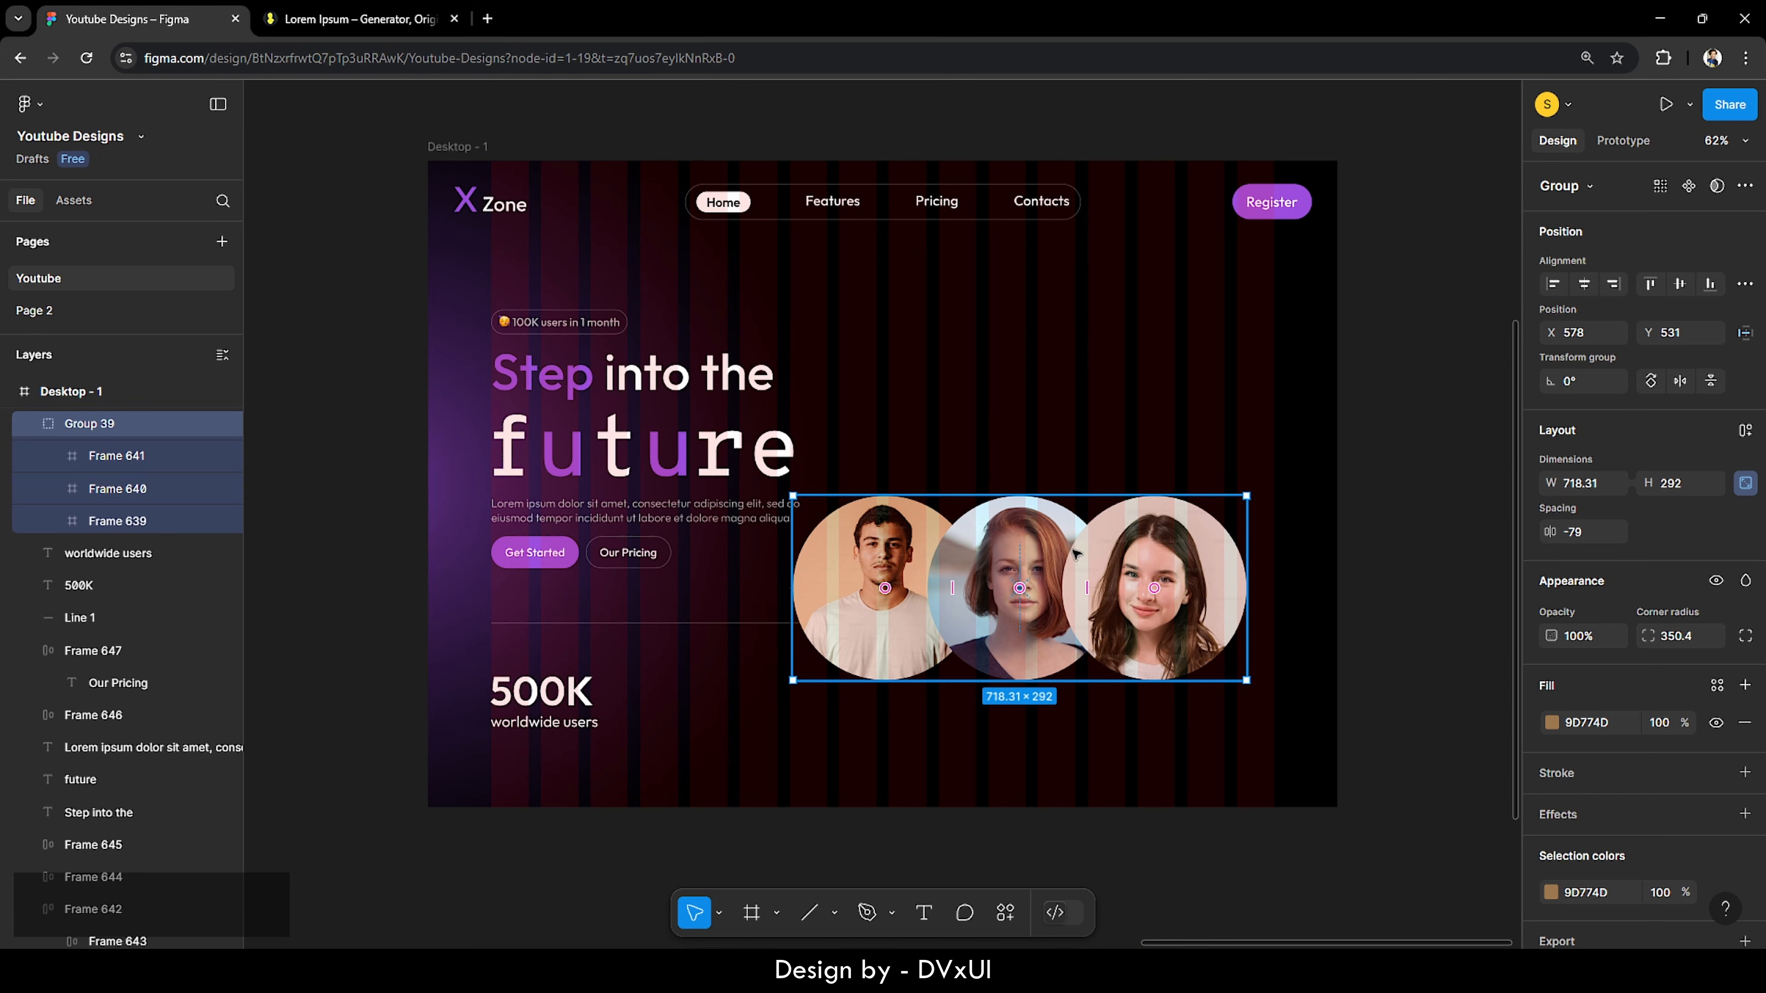
double_click(1152, 545)
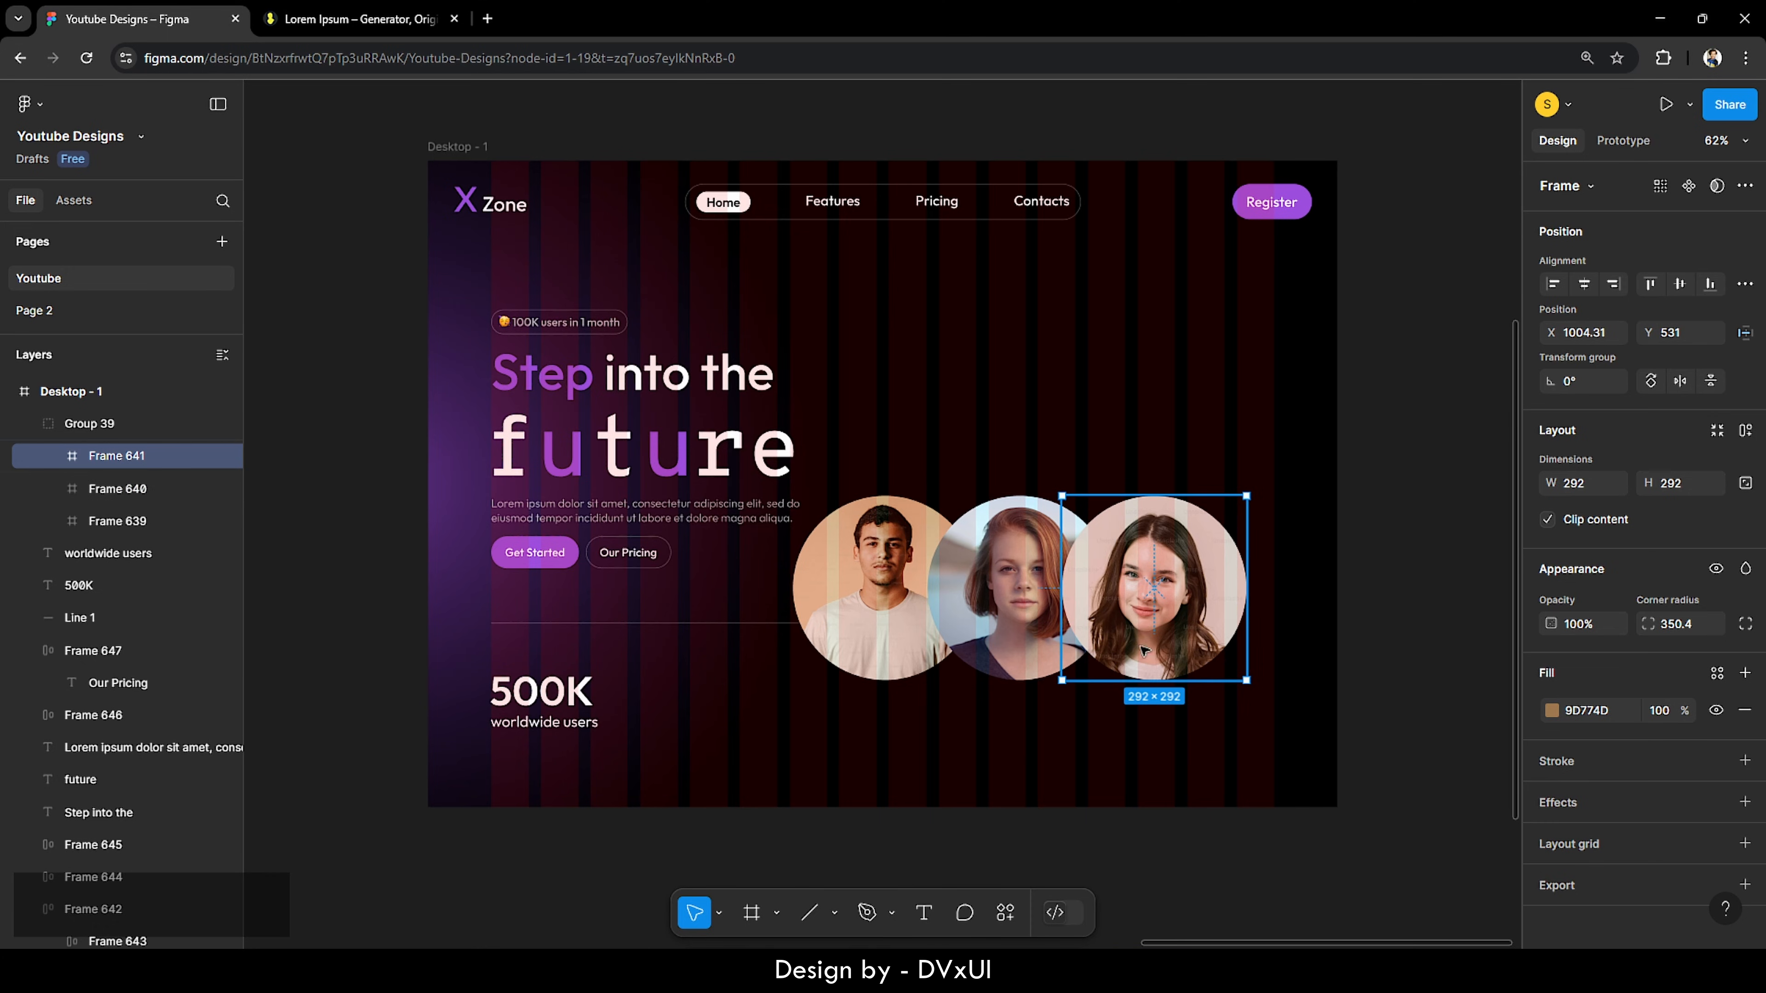
click(57, 456)
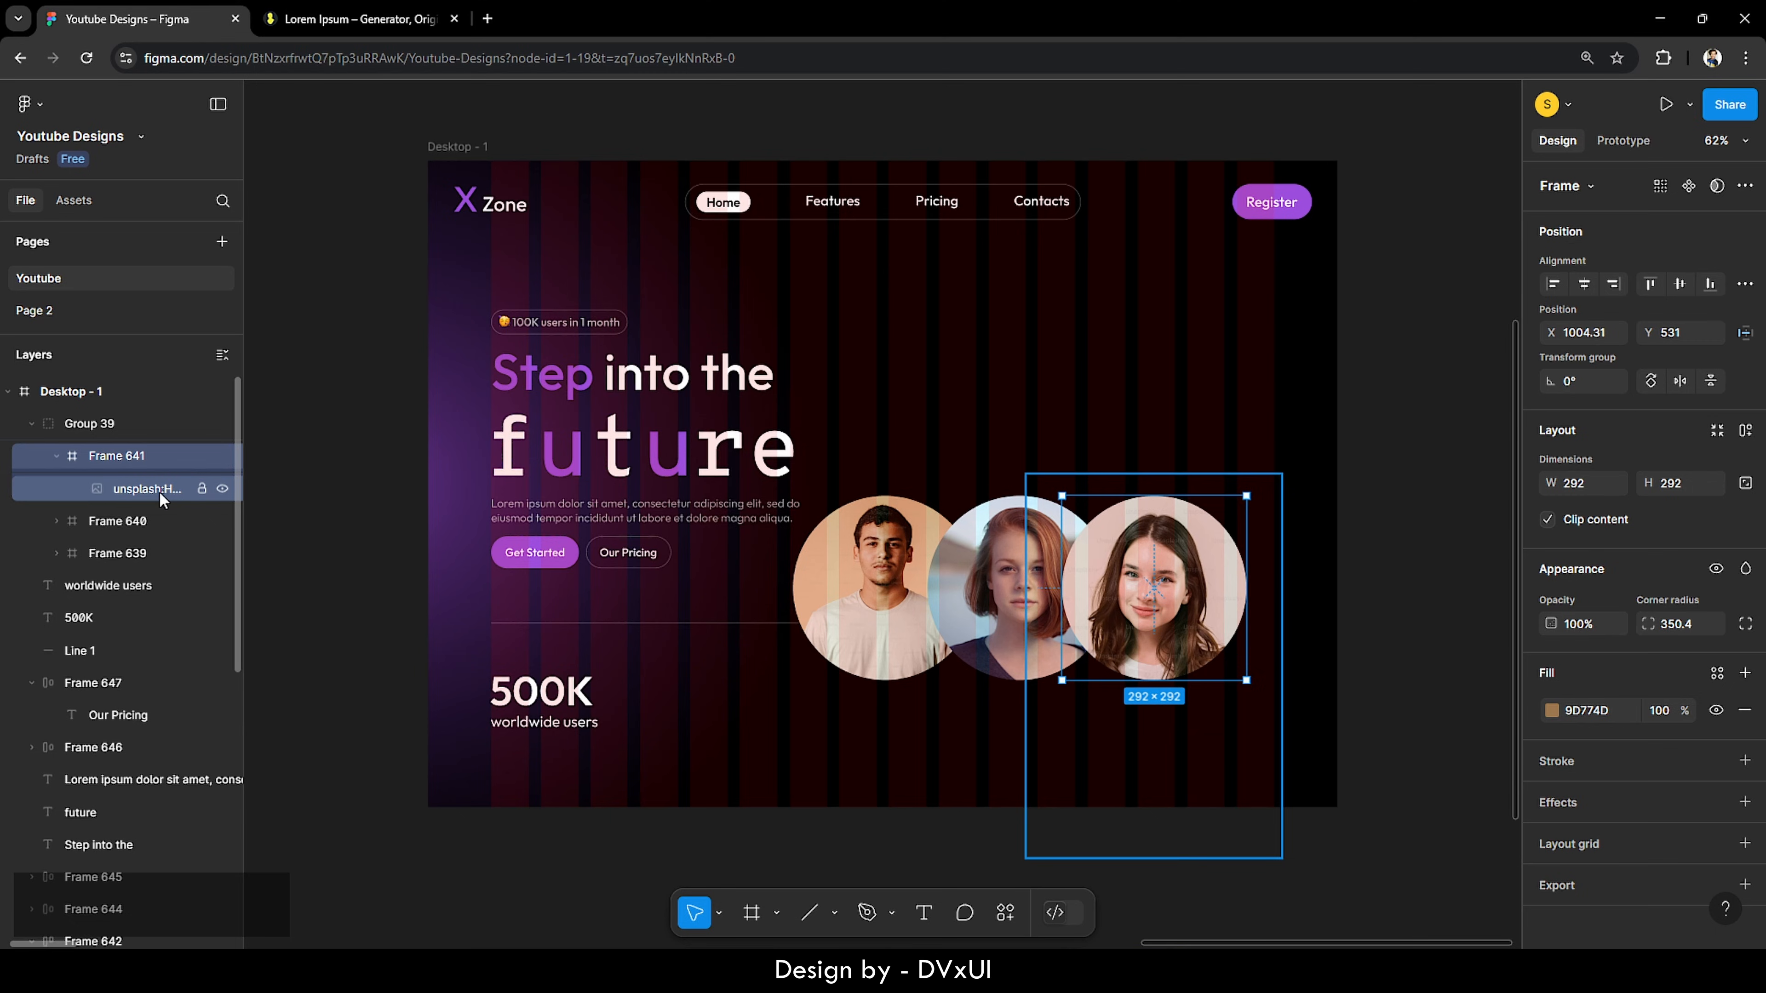
Step: Scale the portrait group down proportionally to 211 × 85.77 and place it beside the "500K" text at X 316, Y 811
click(1136, 765)
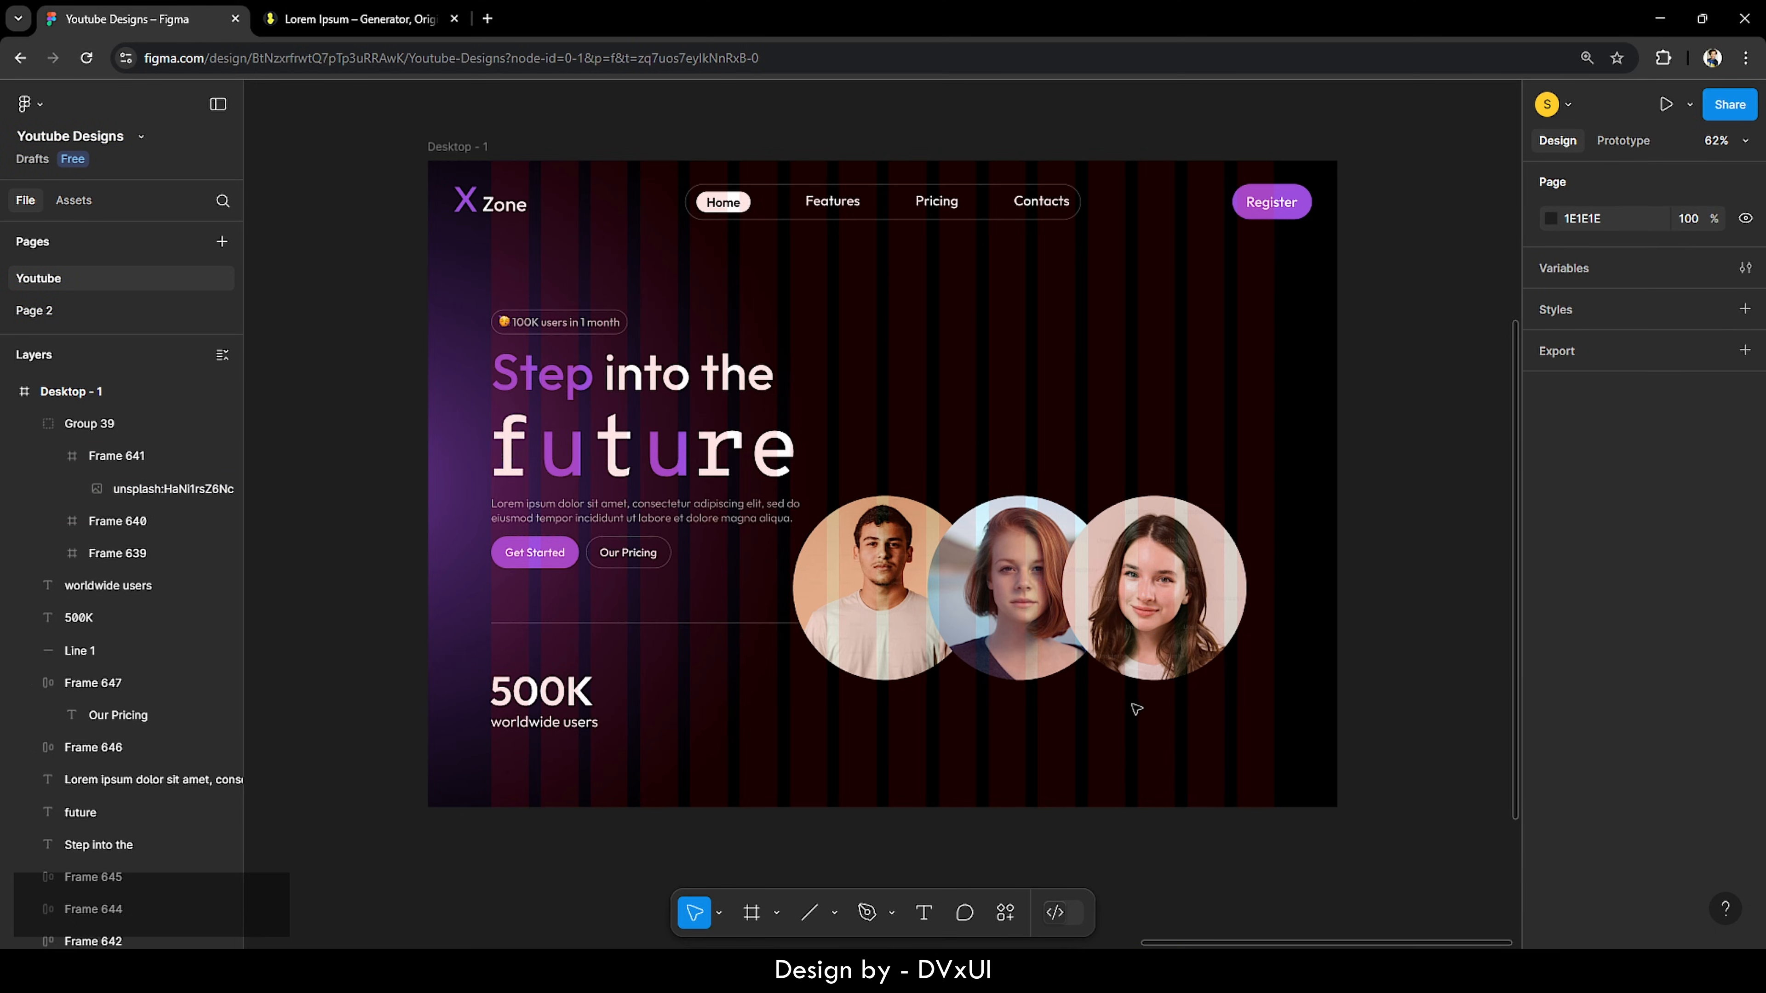
click(1022, 605)
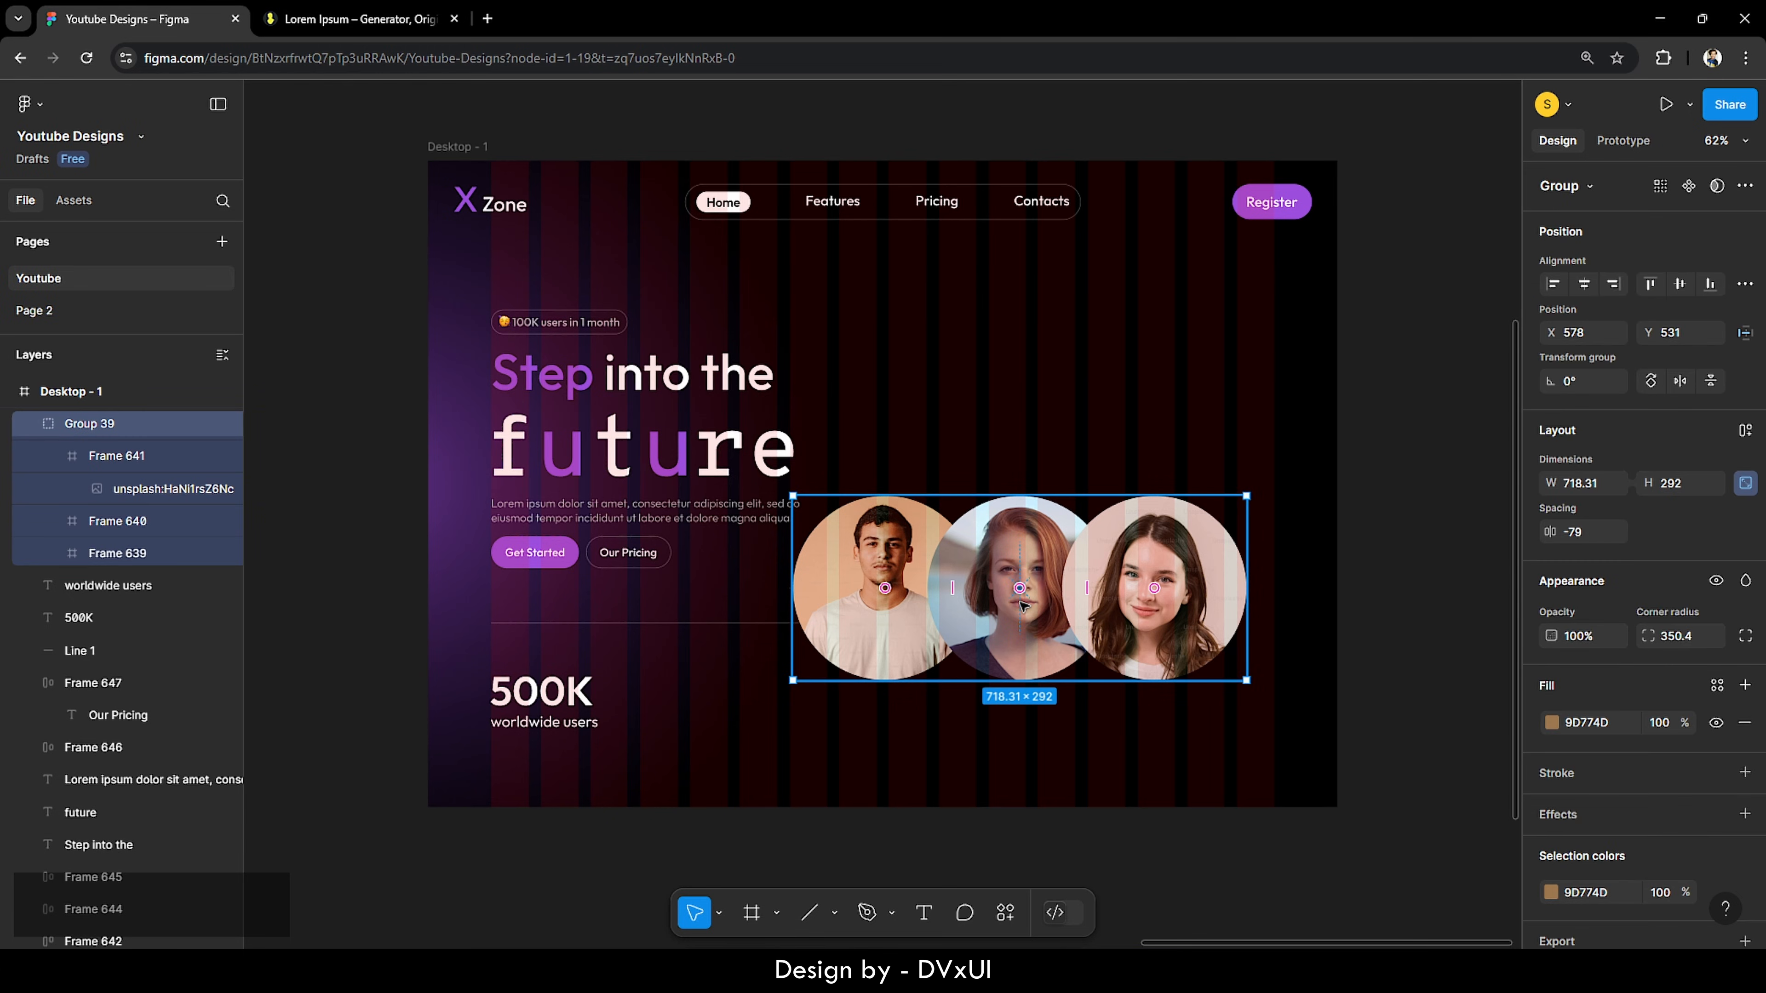
key(k)
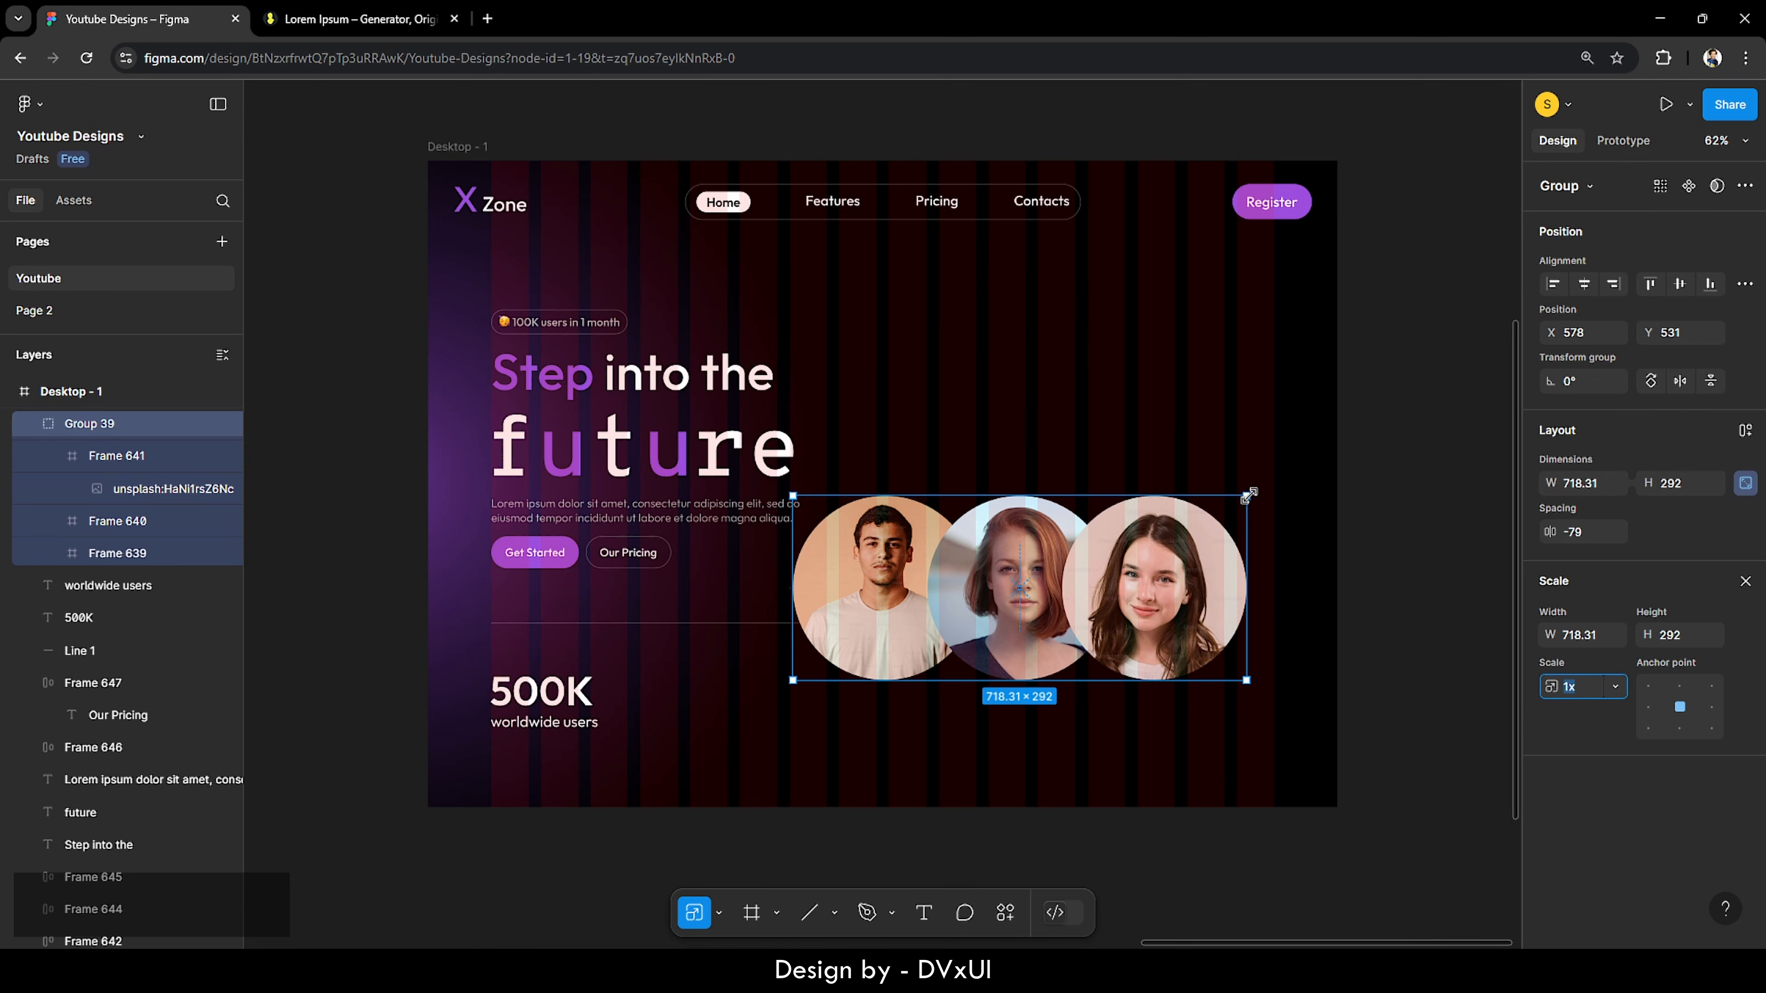
drag(1248, 495, 706, 708)
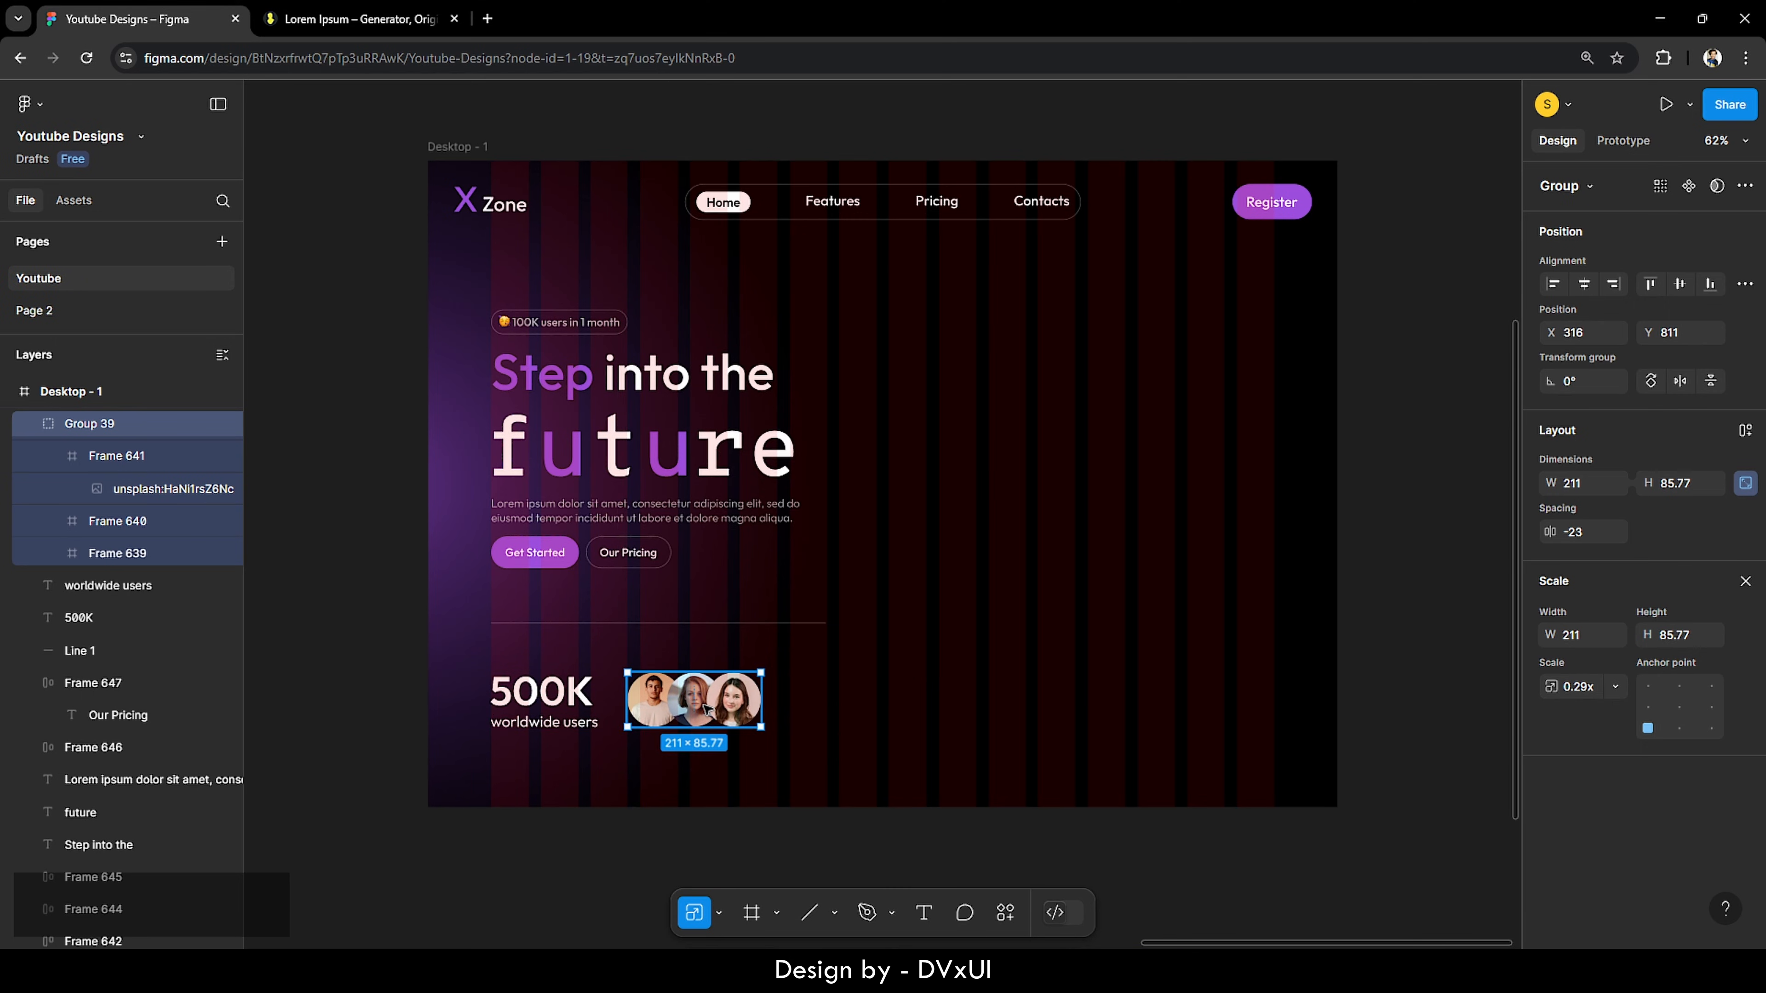
Step: Nudge the portrait group closer to the "500K" text, to X 302, Y 810, and deselect it
scroll(546, 704, up, 5)
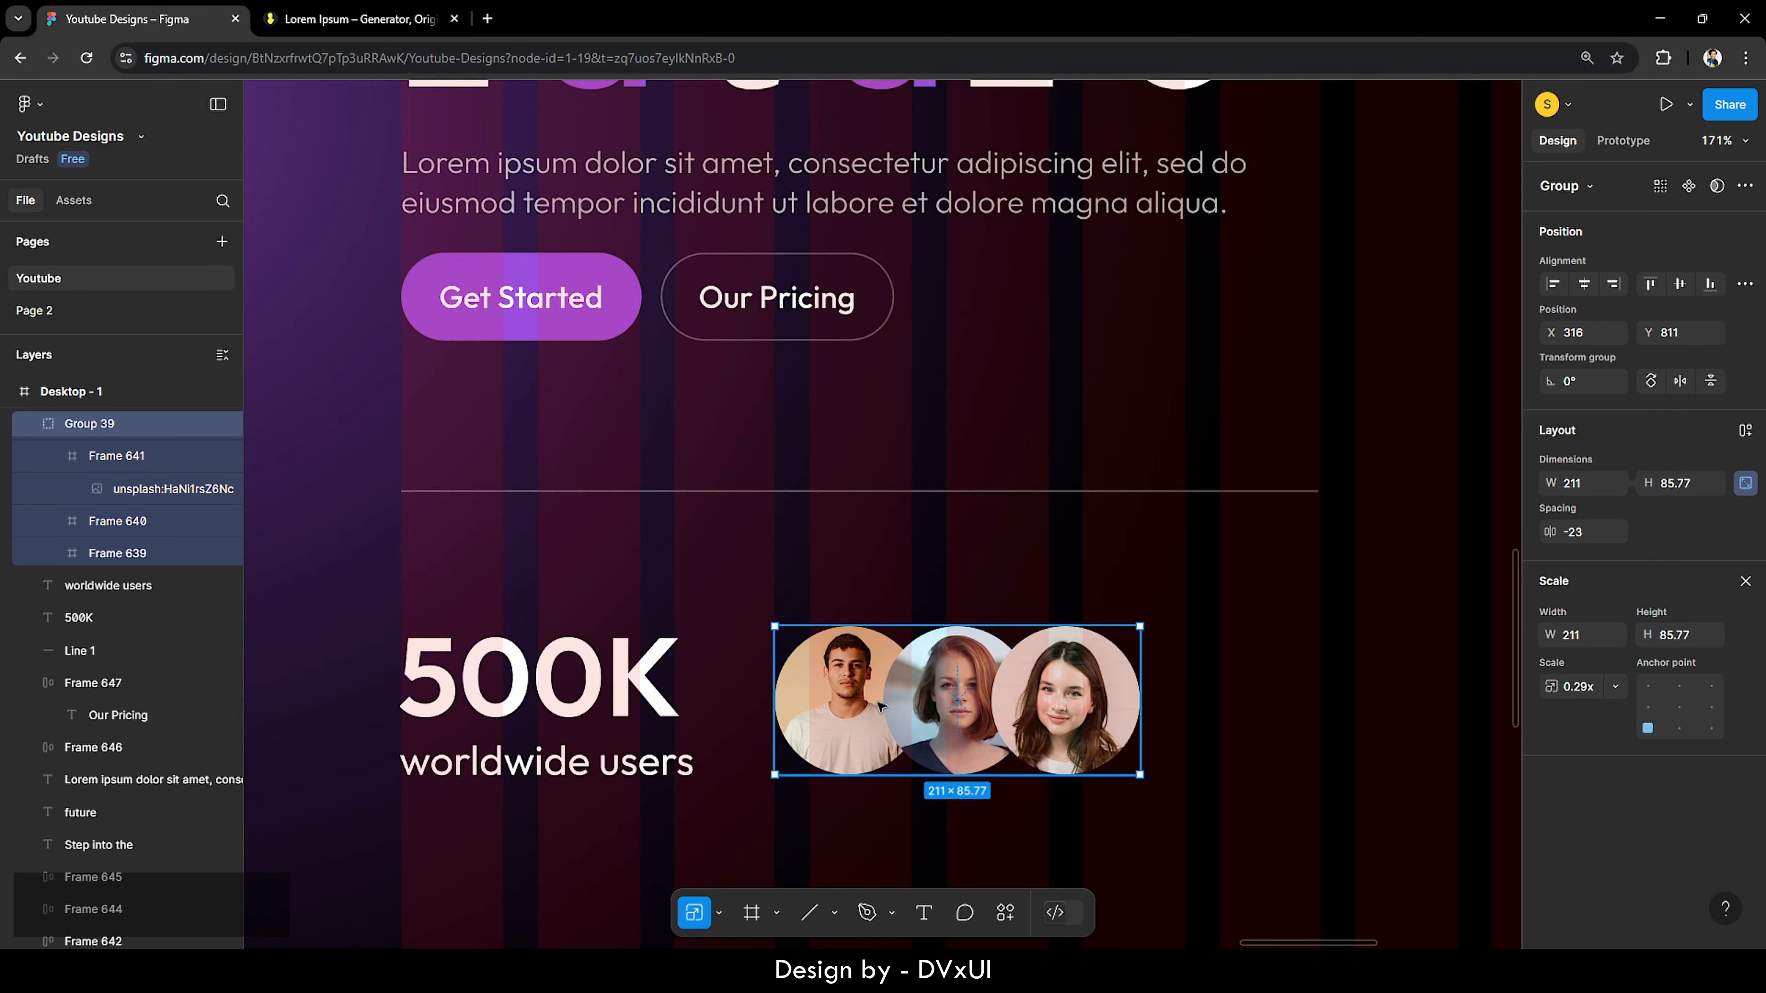
key(Left)
key(Left)
key(Left)
key(Up)
key(Up)
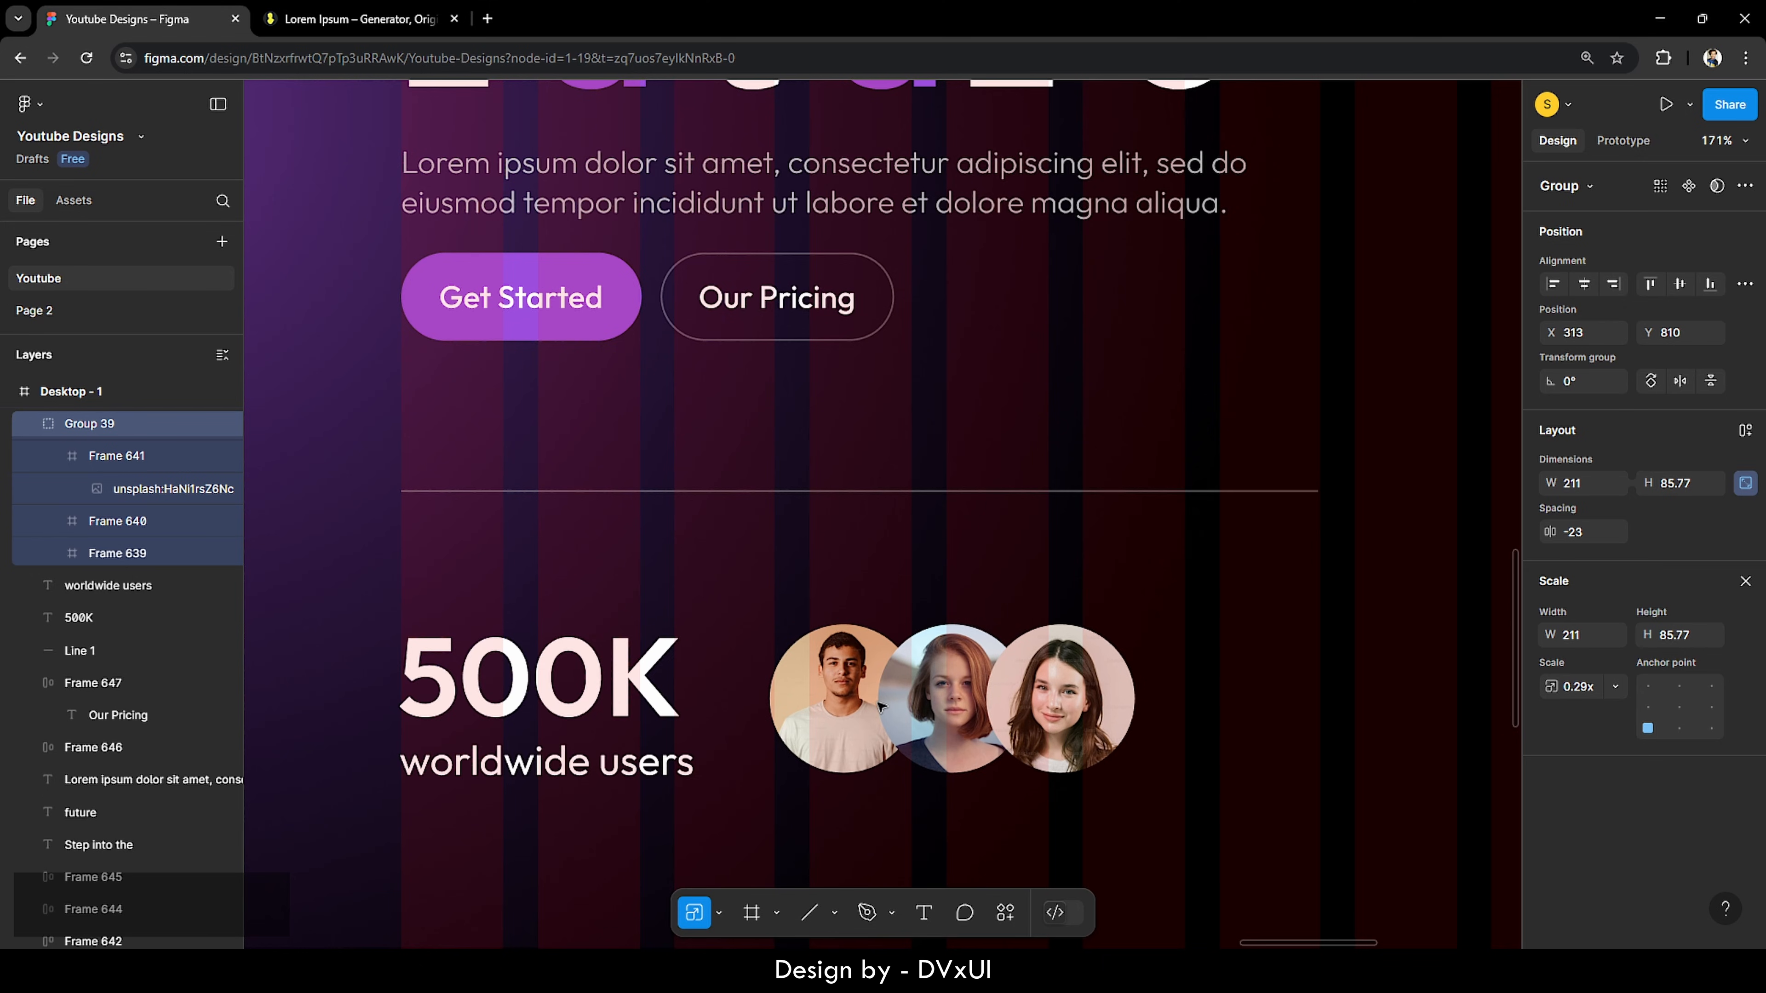
key(Down)
key(Left)
key(Left)
key(Up)
key(Up)
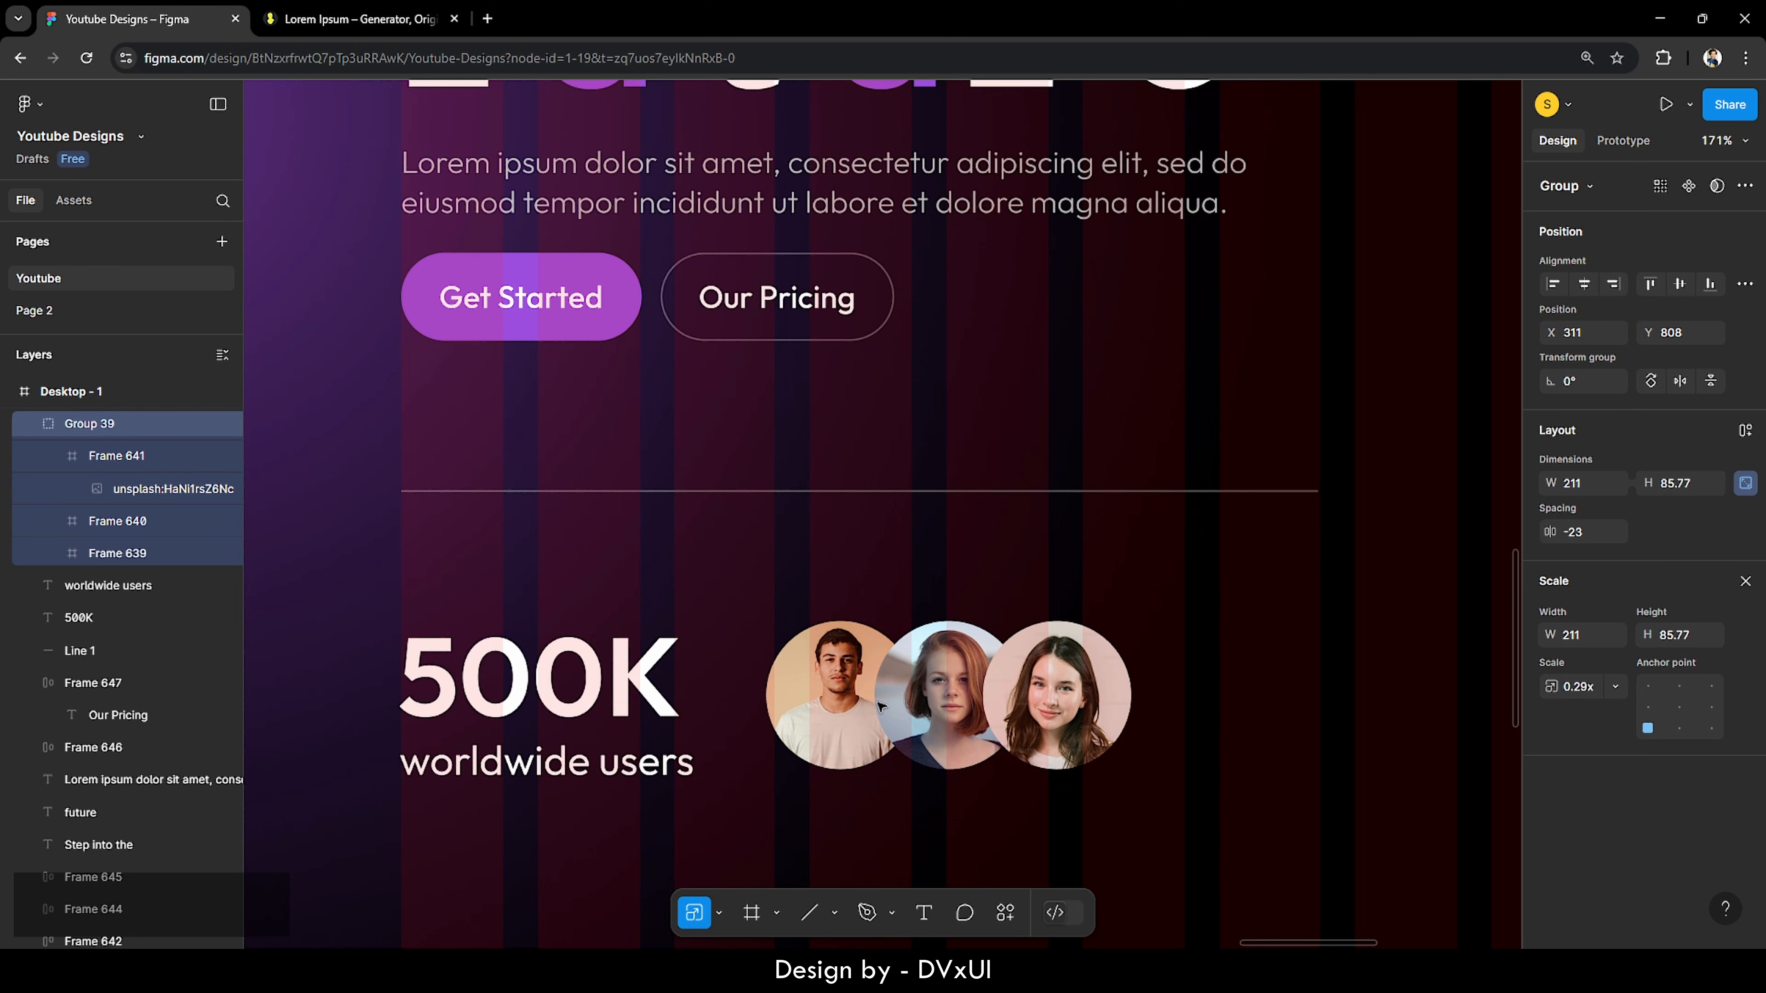
key(Down)
key(Down)
key(Left)
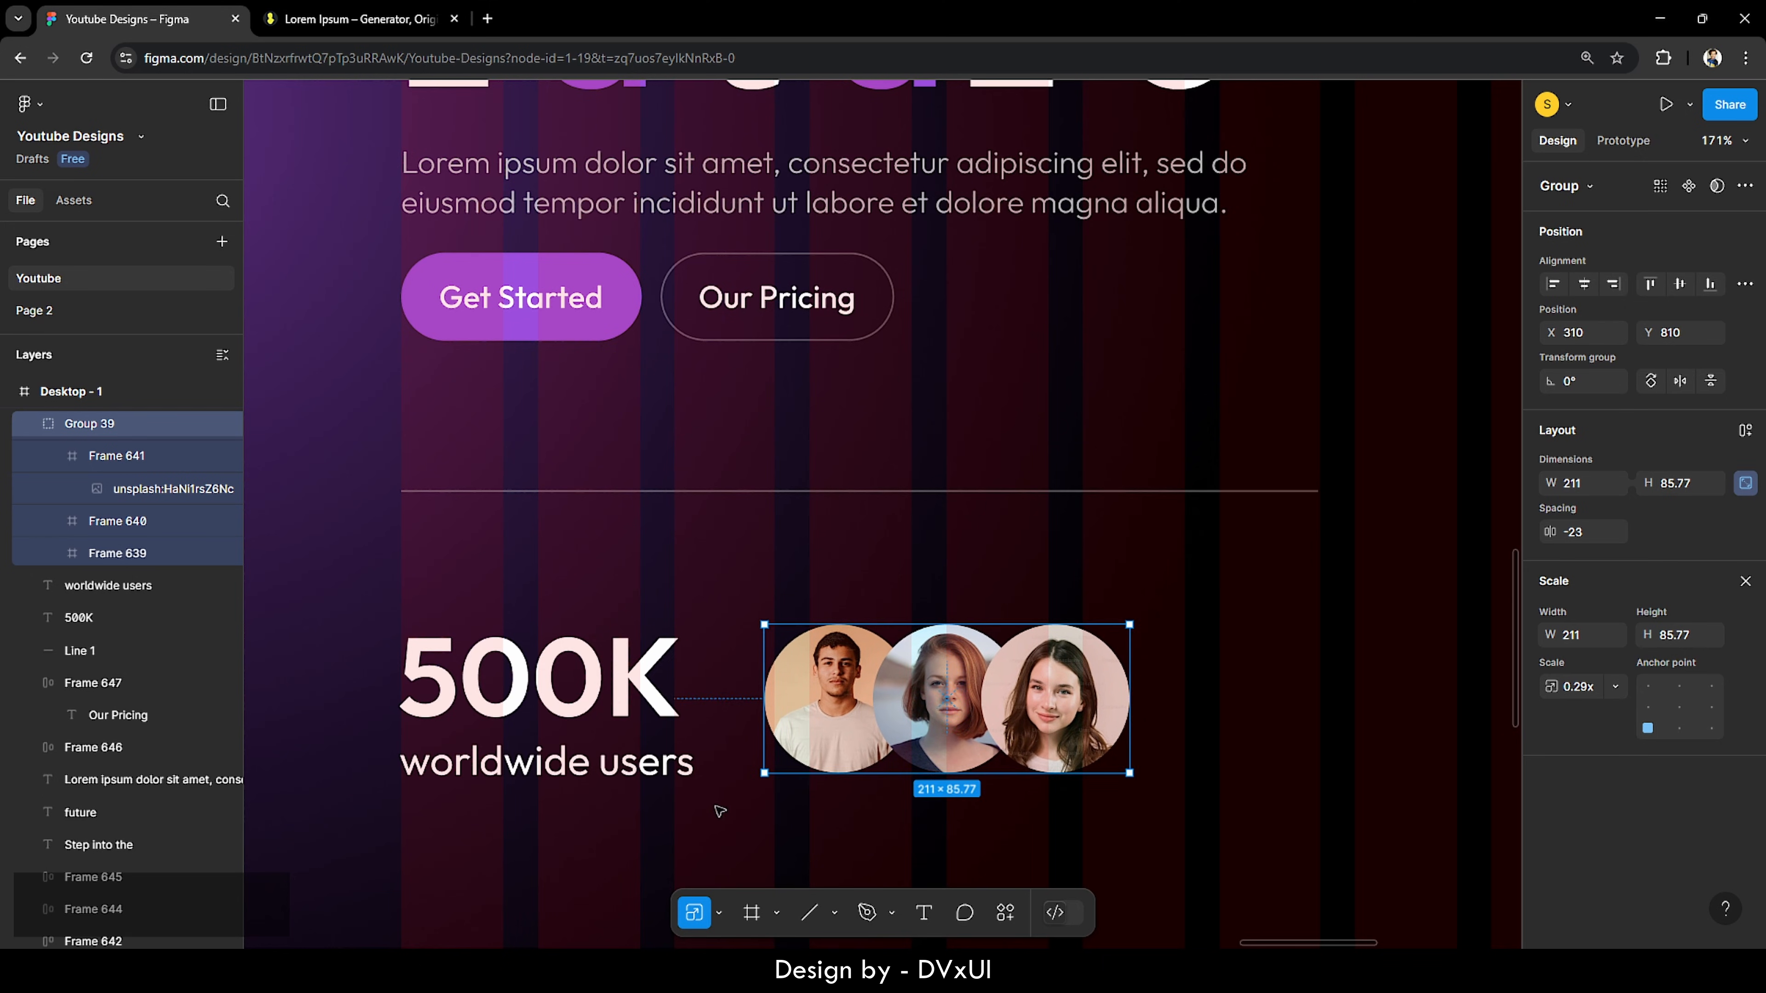
key(shift+Left)
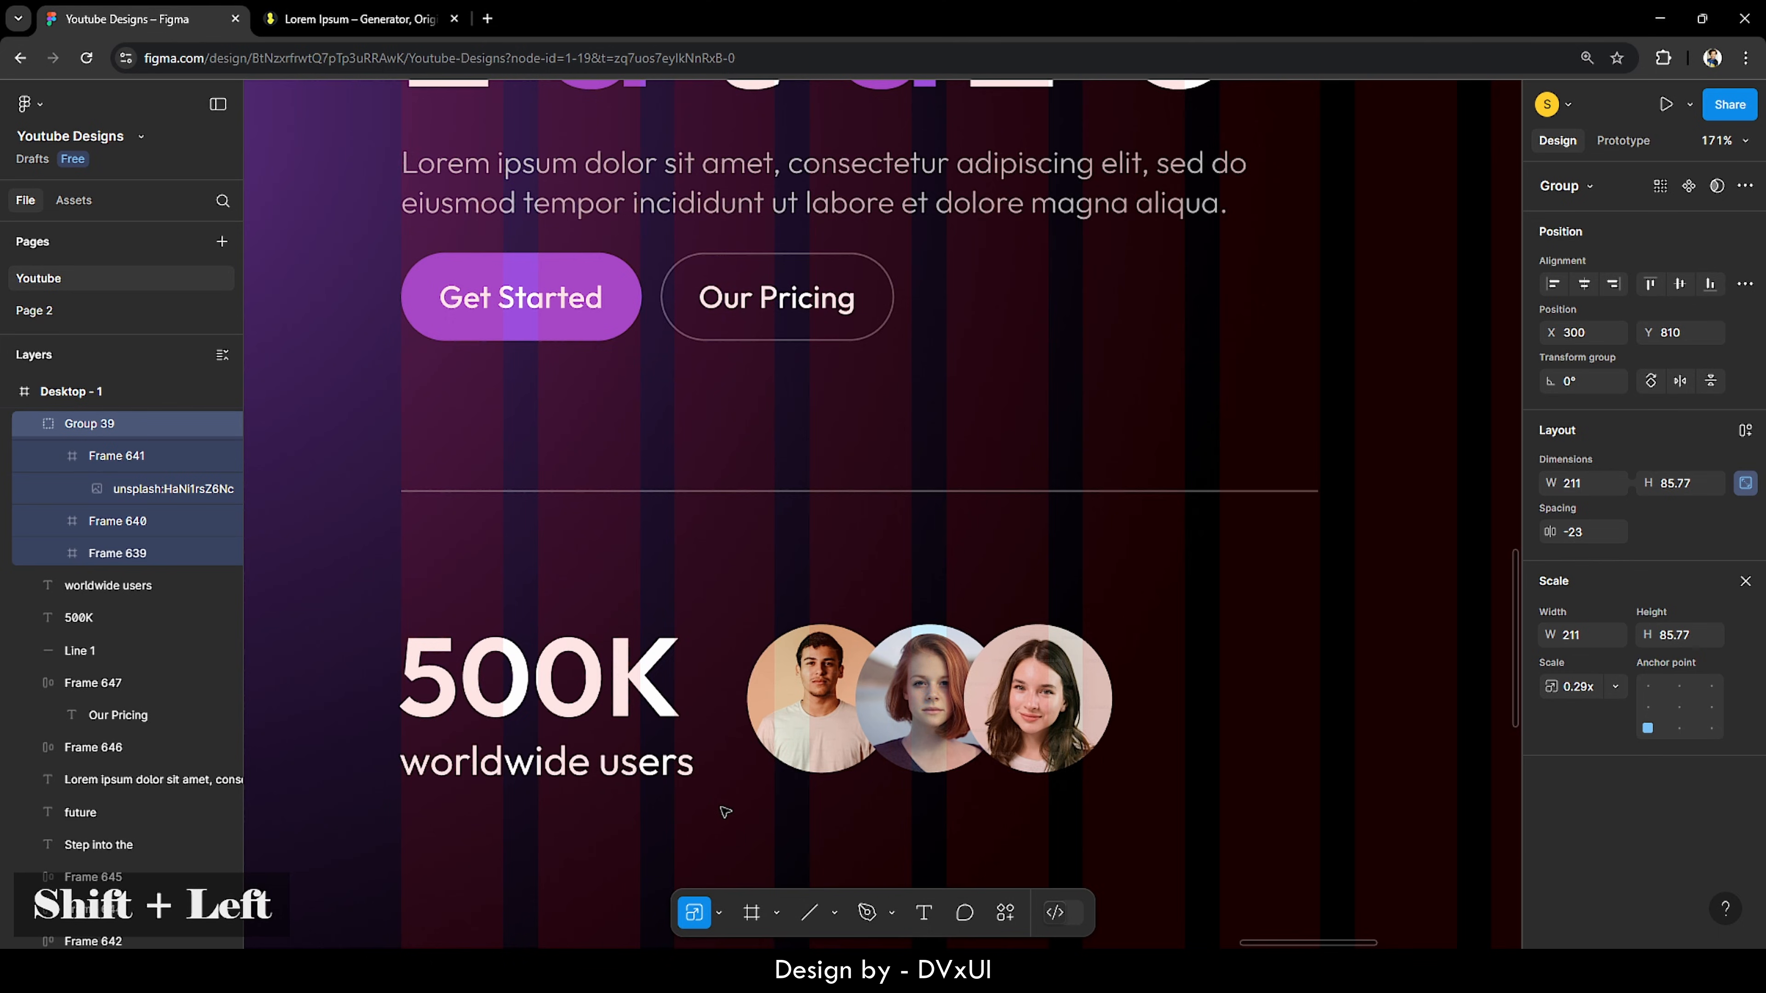
key(Right)
key(Right)
key(shift+1)
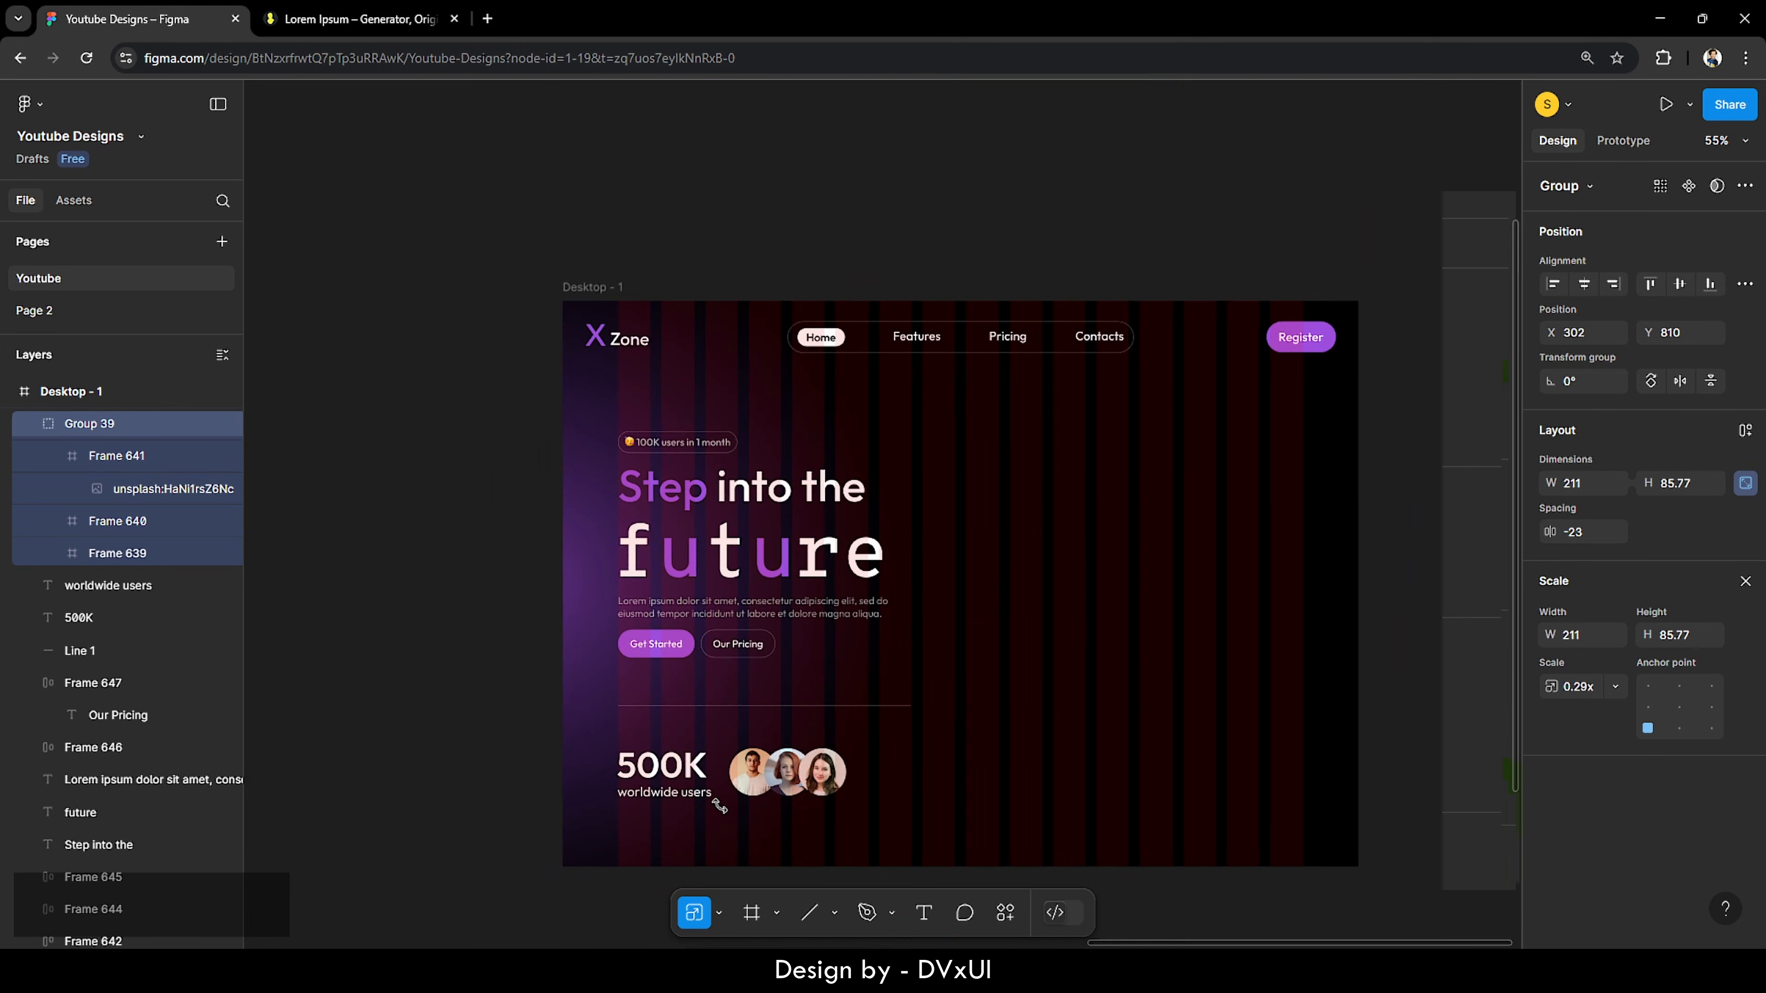
key(Escape)
Step: Select all the hero content from the "100K users in 1 month" badge to the portraits, shift it slightly up together, and deselect it
scroll(930, 809, right, 2)
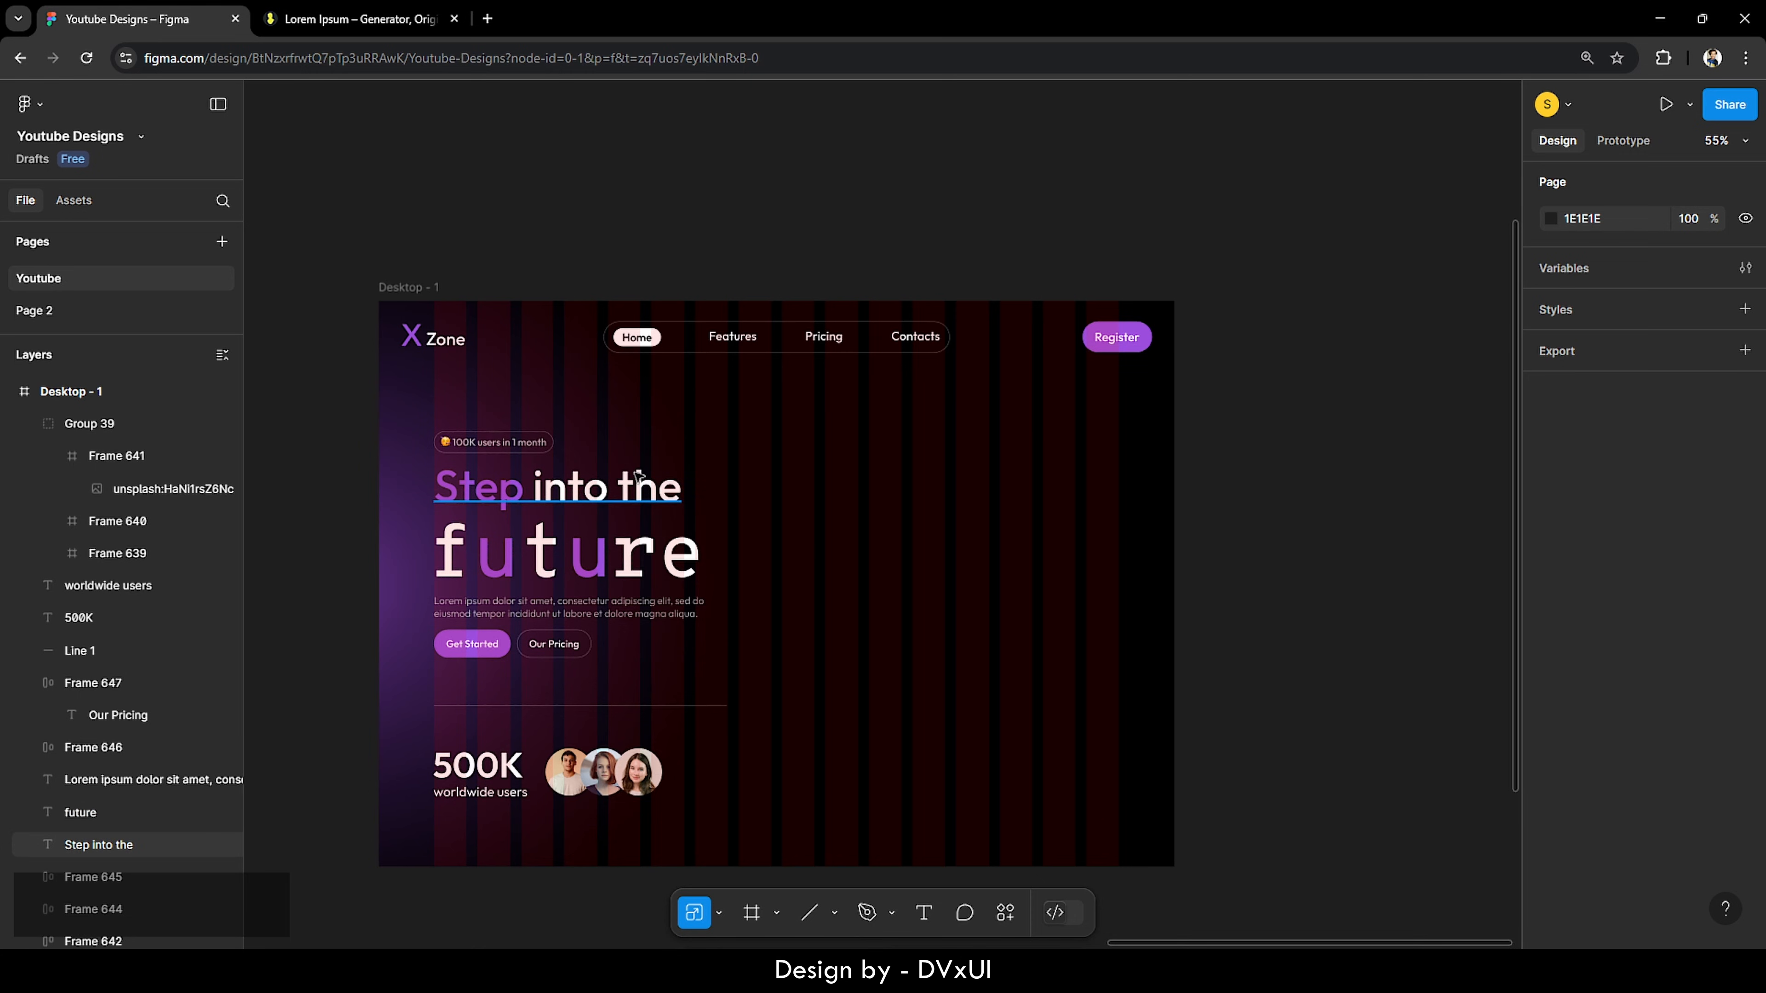
drag(419, 398, 697, 857)
key(shift+Up)
key(shift+Up)
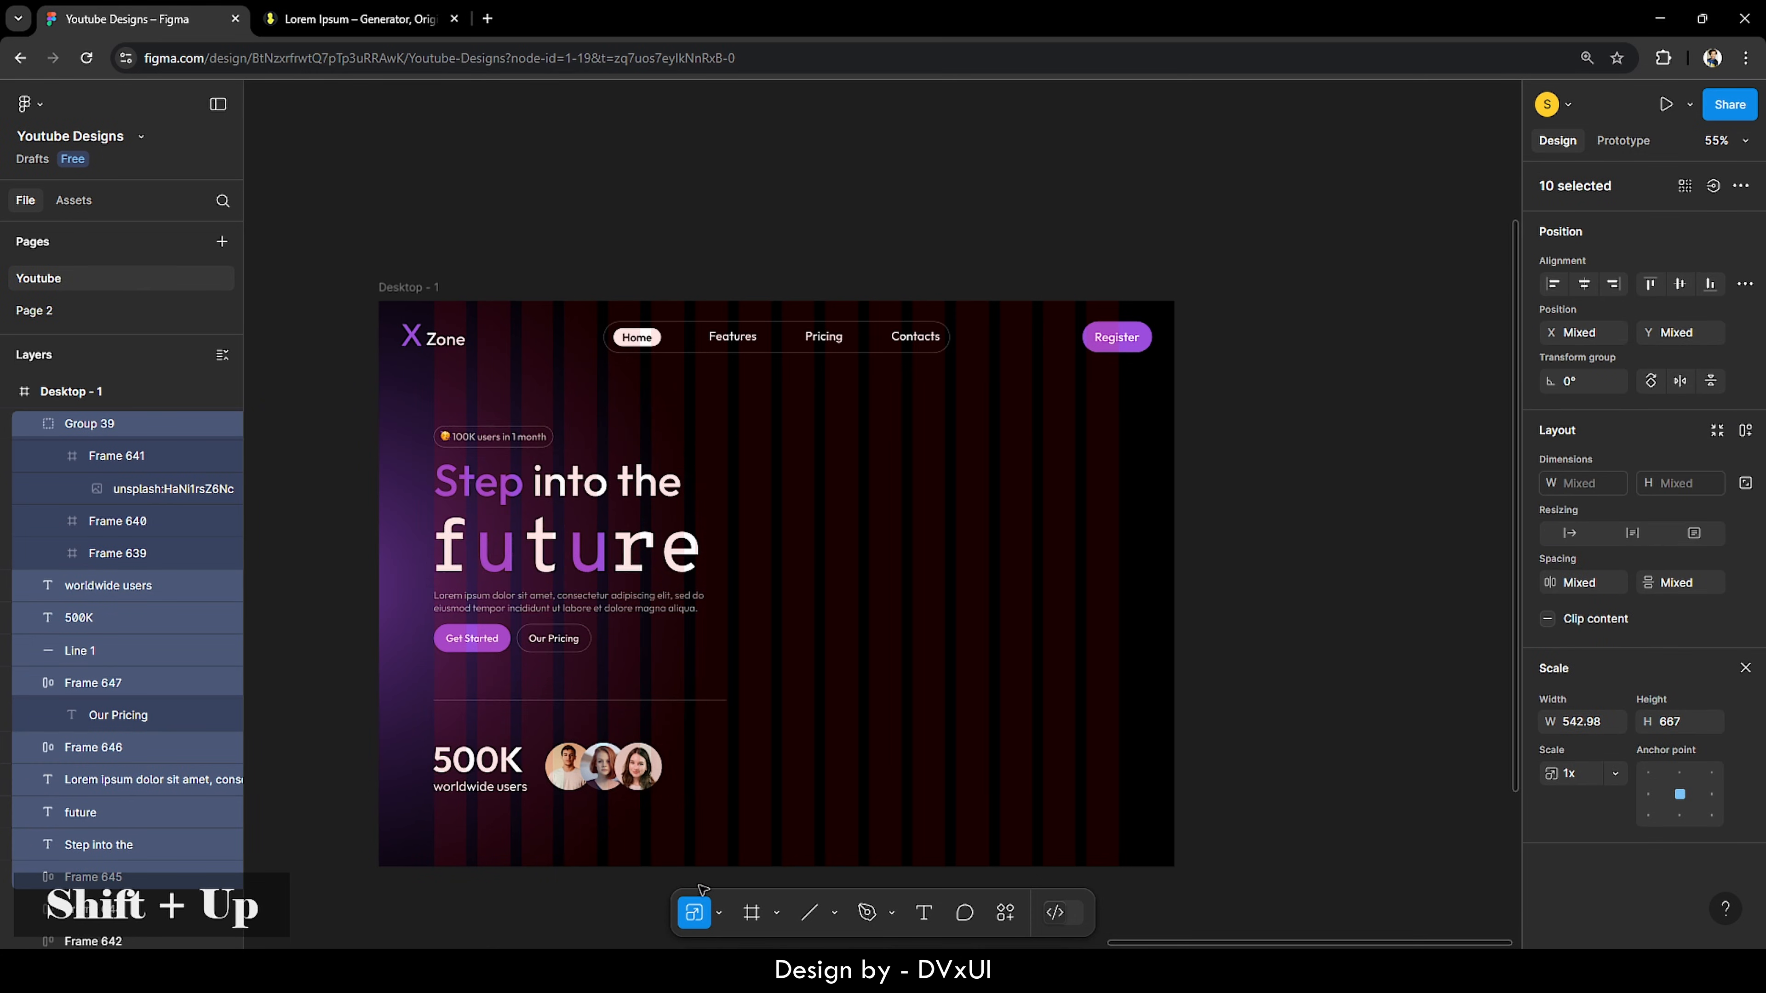
key(shift+Up)
key(shift+Down)
key(shift+Down)
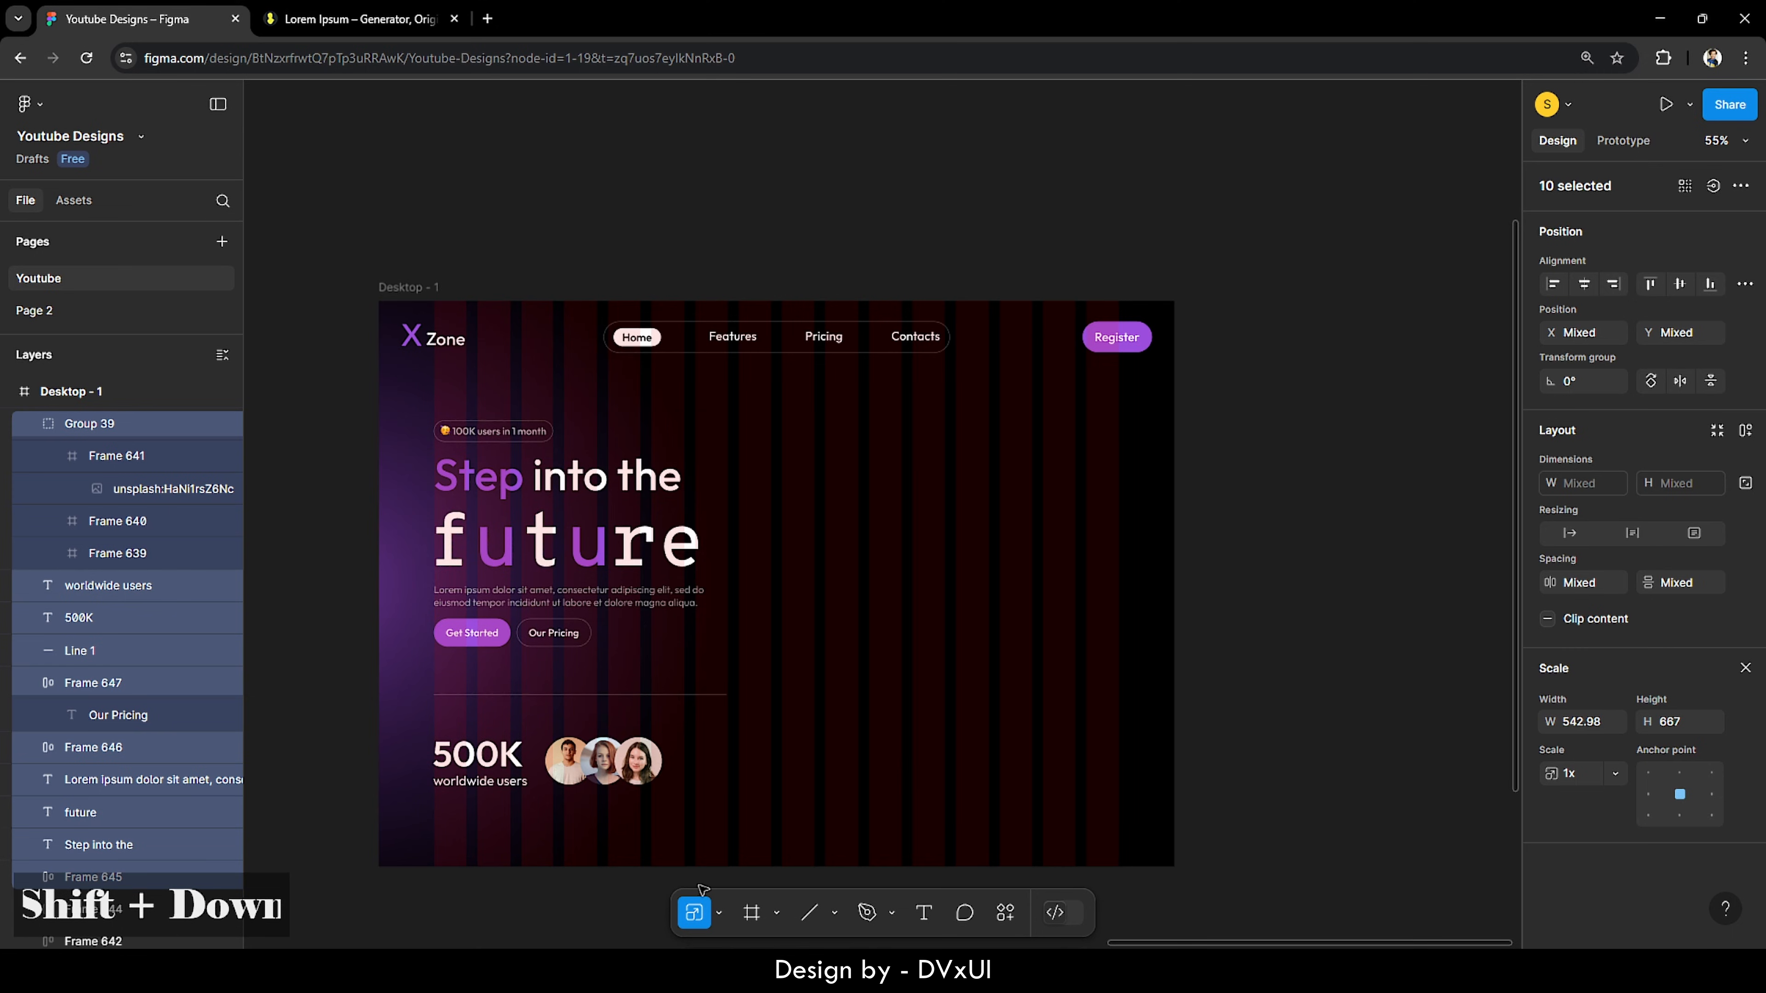
click(1010, 787)
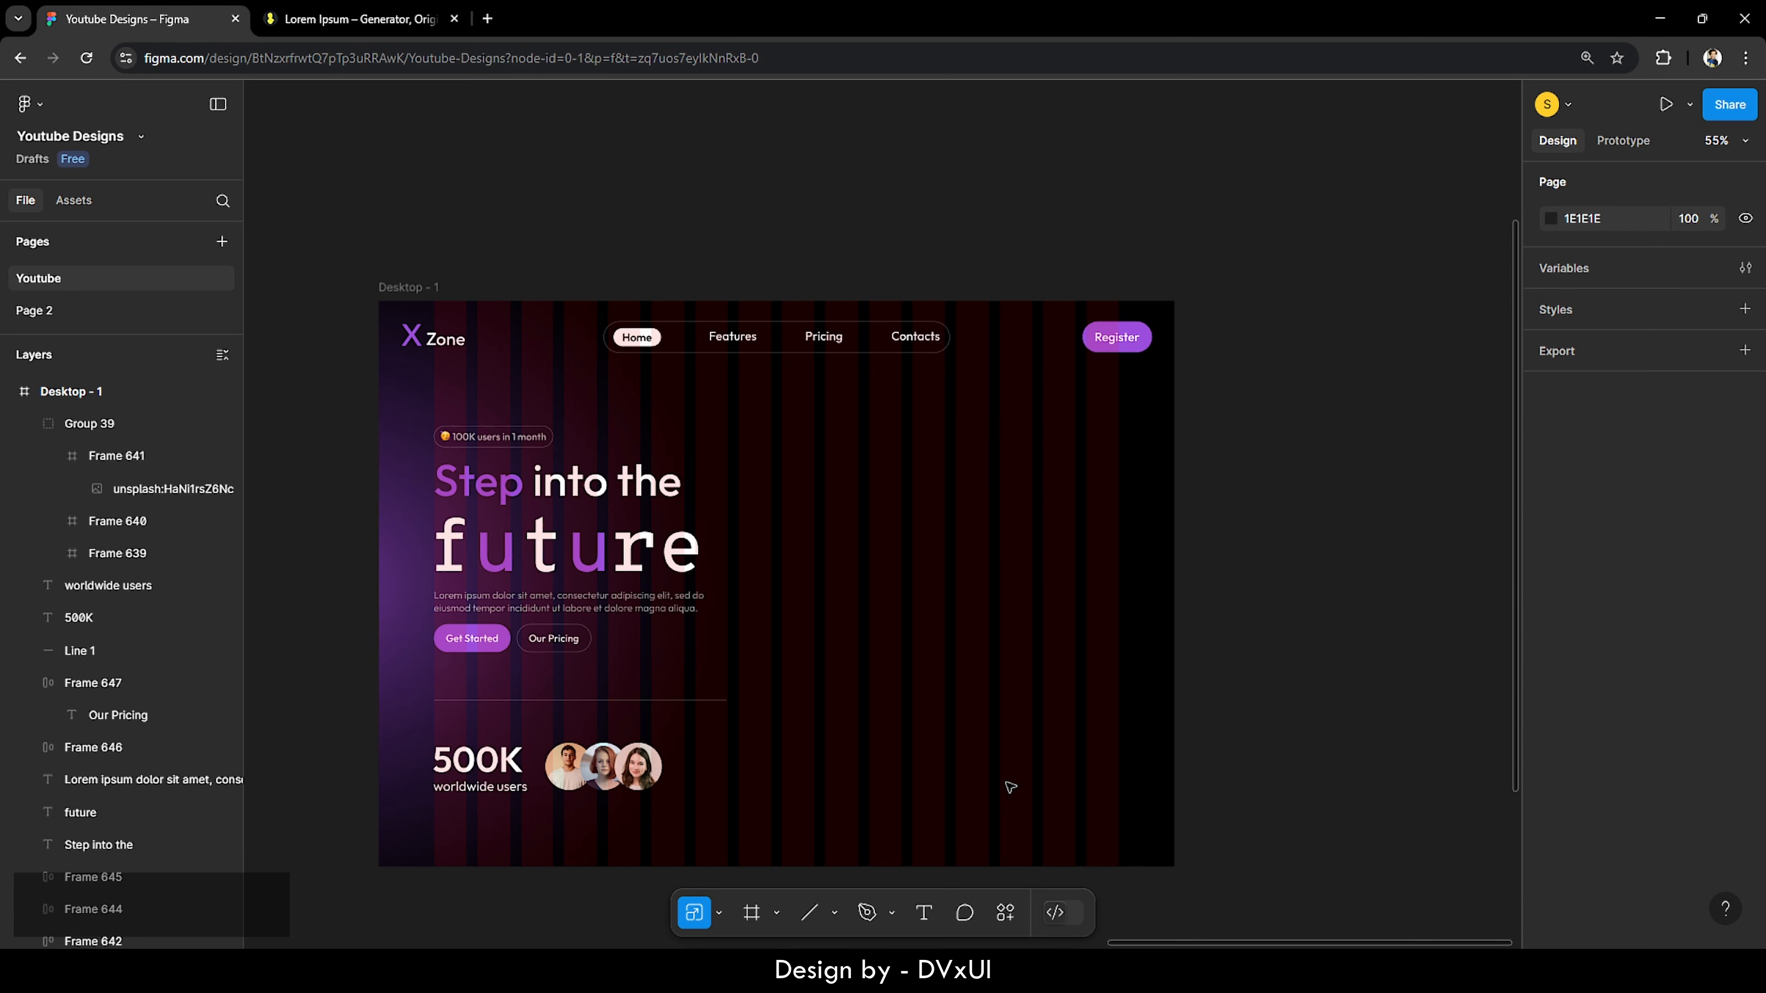
Step: Add a 100 × 100 rectangle to the empty area beside the headline at X 679, Y 254
scroll(1011, 786, up, 3)
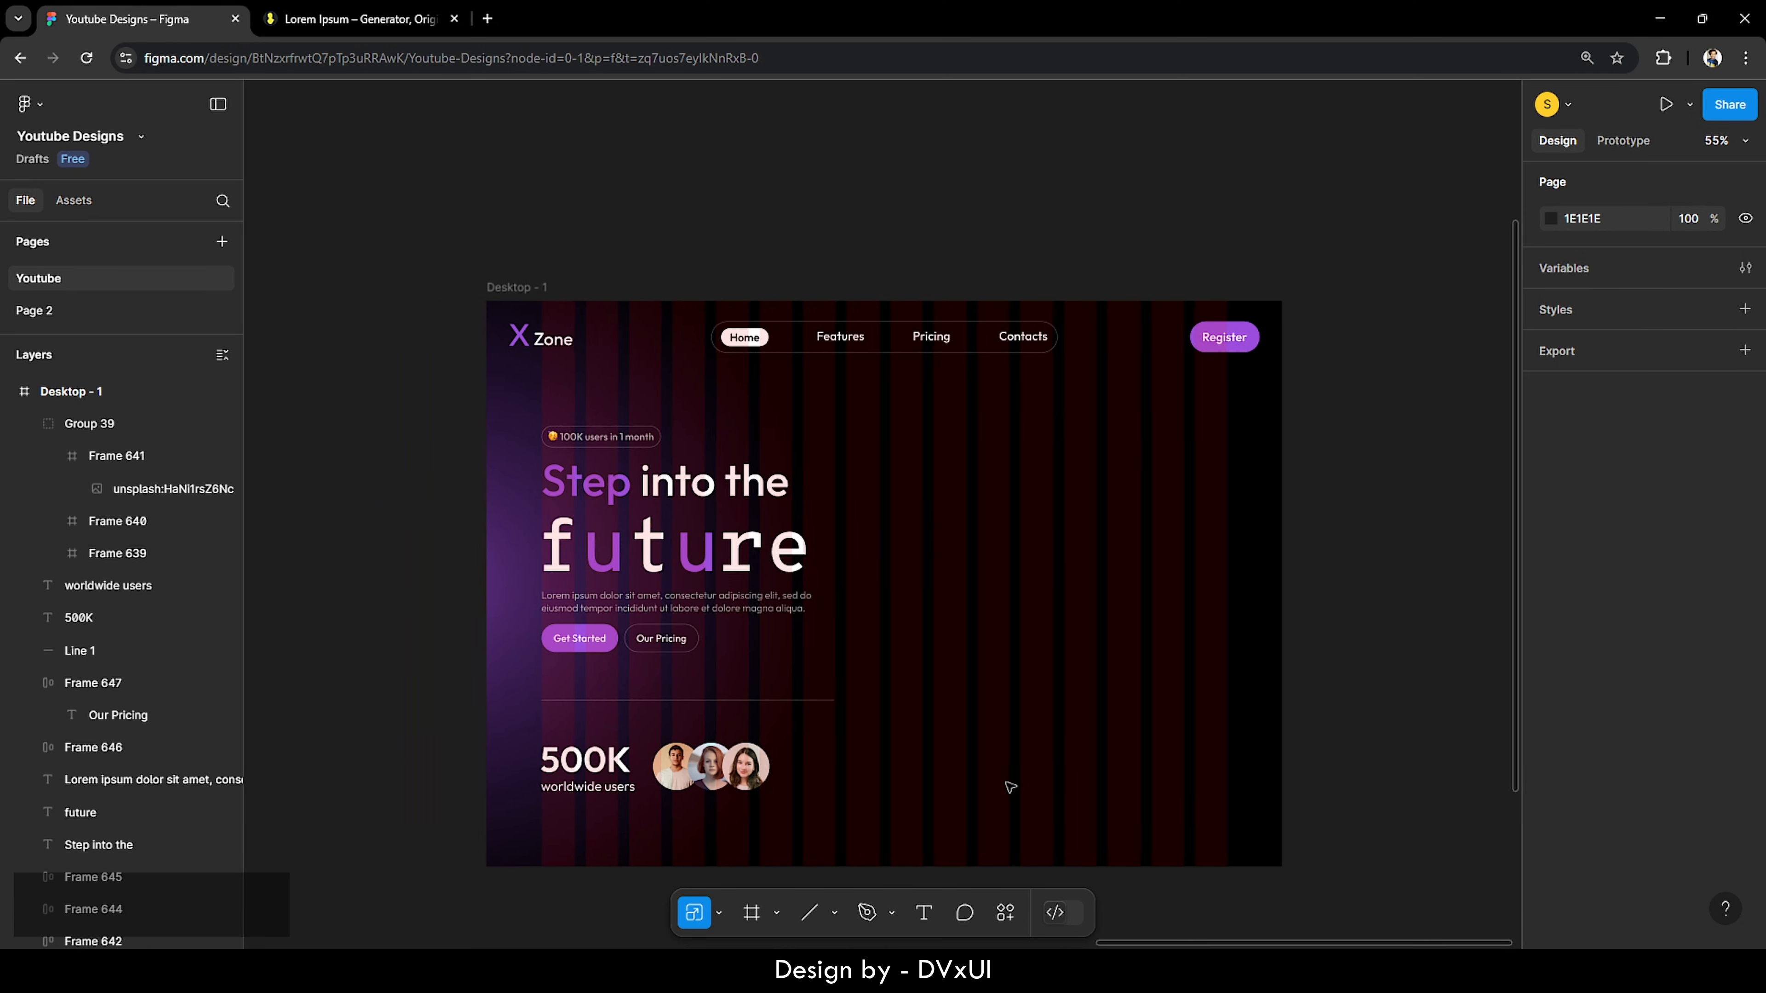
scroll(1010, 786, down, 1)
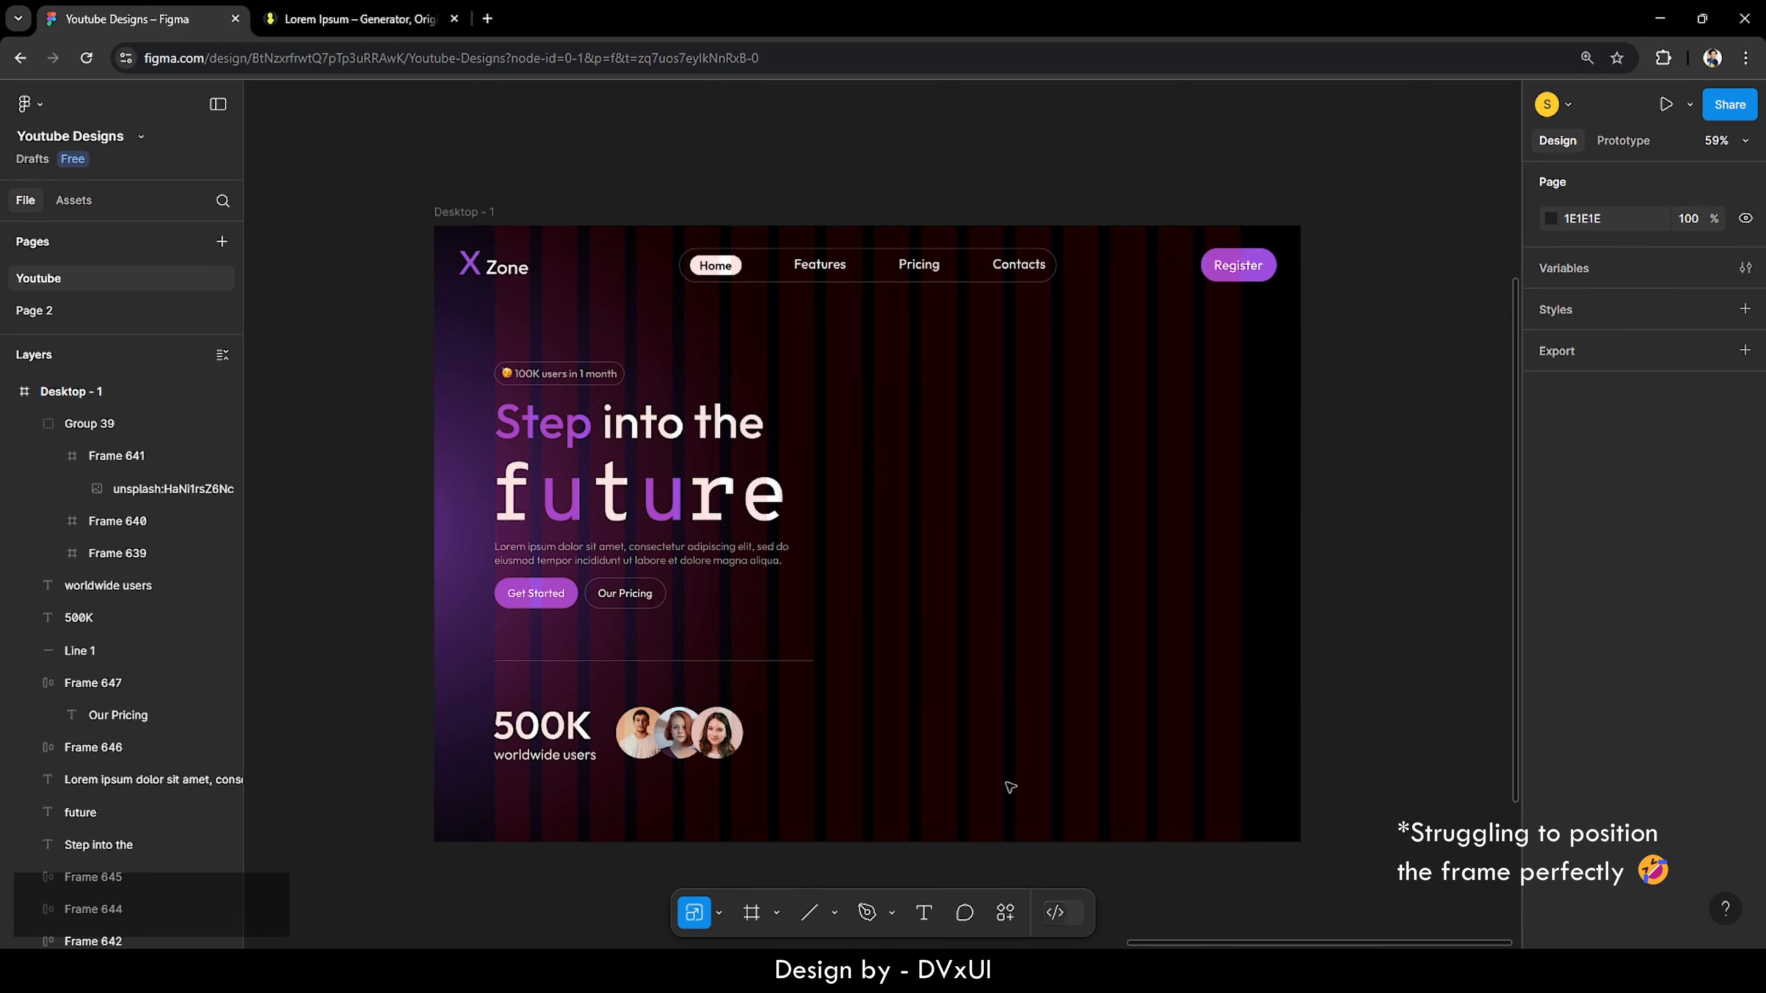
scroll(1010, 787, down, 1)
scroll(1010, 787, up, 3)
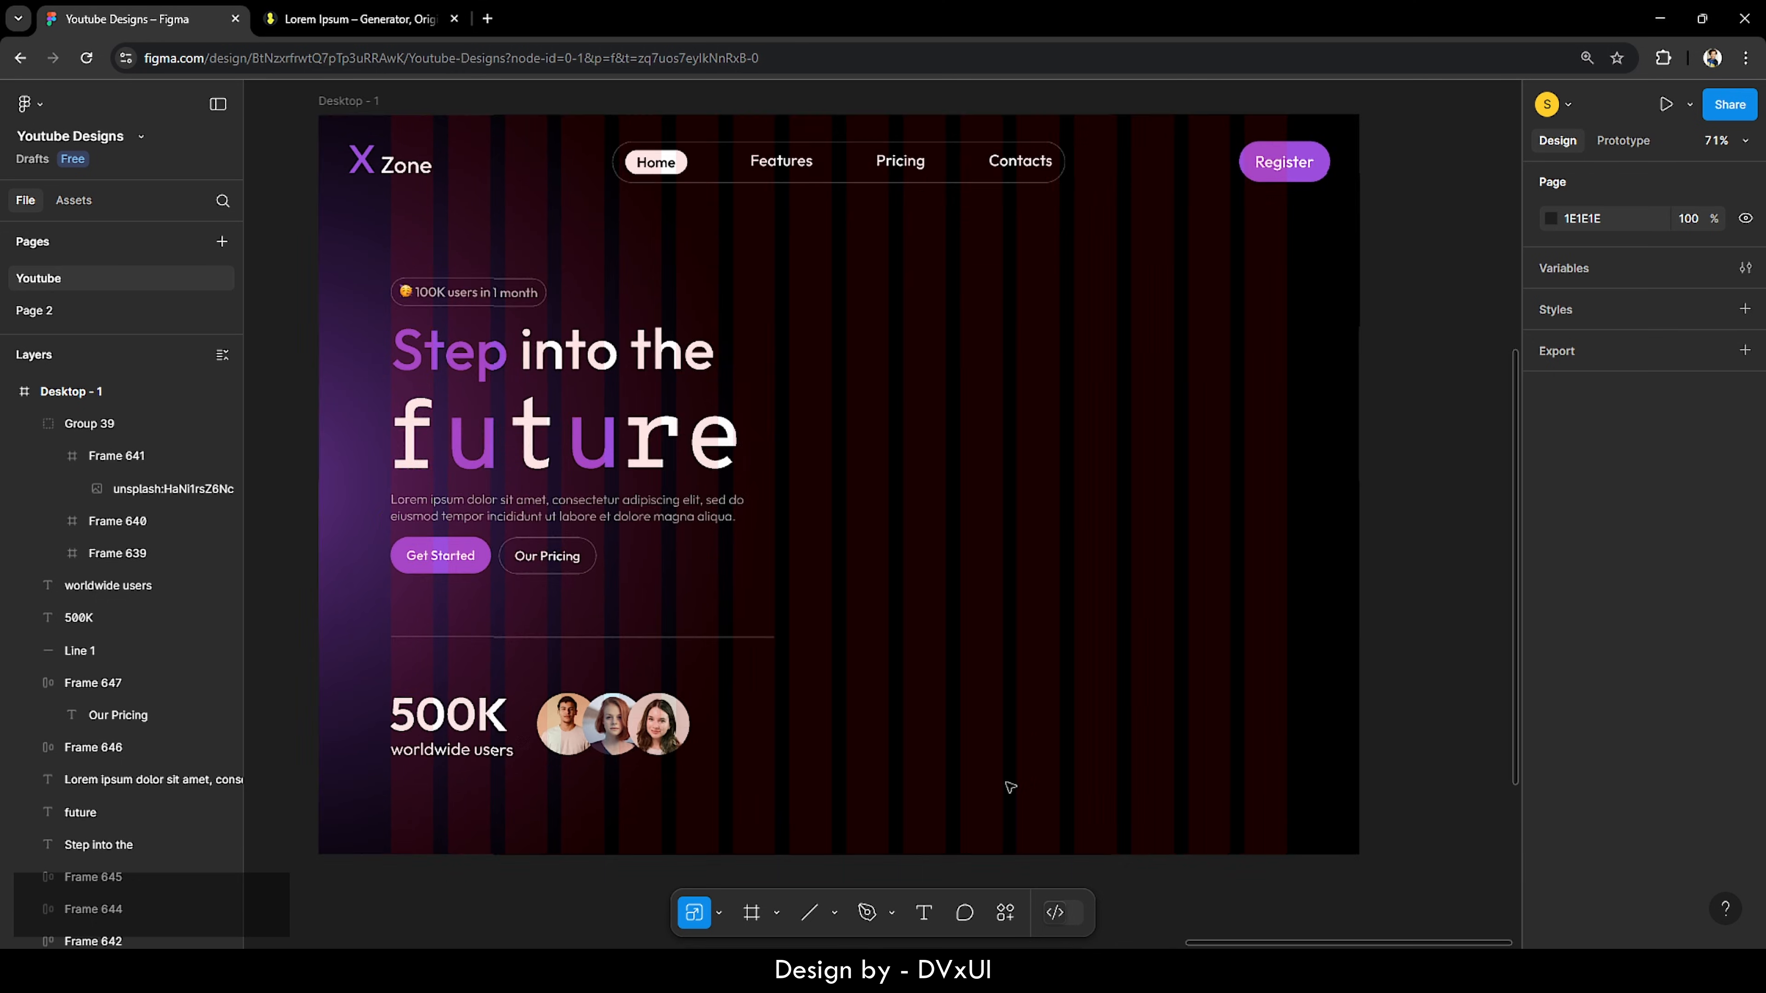
scroll(1011, 787, left, 1)
key(v)
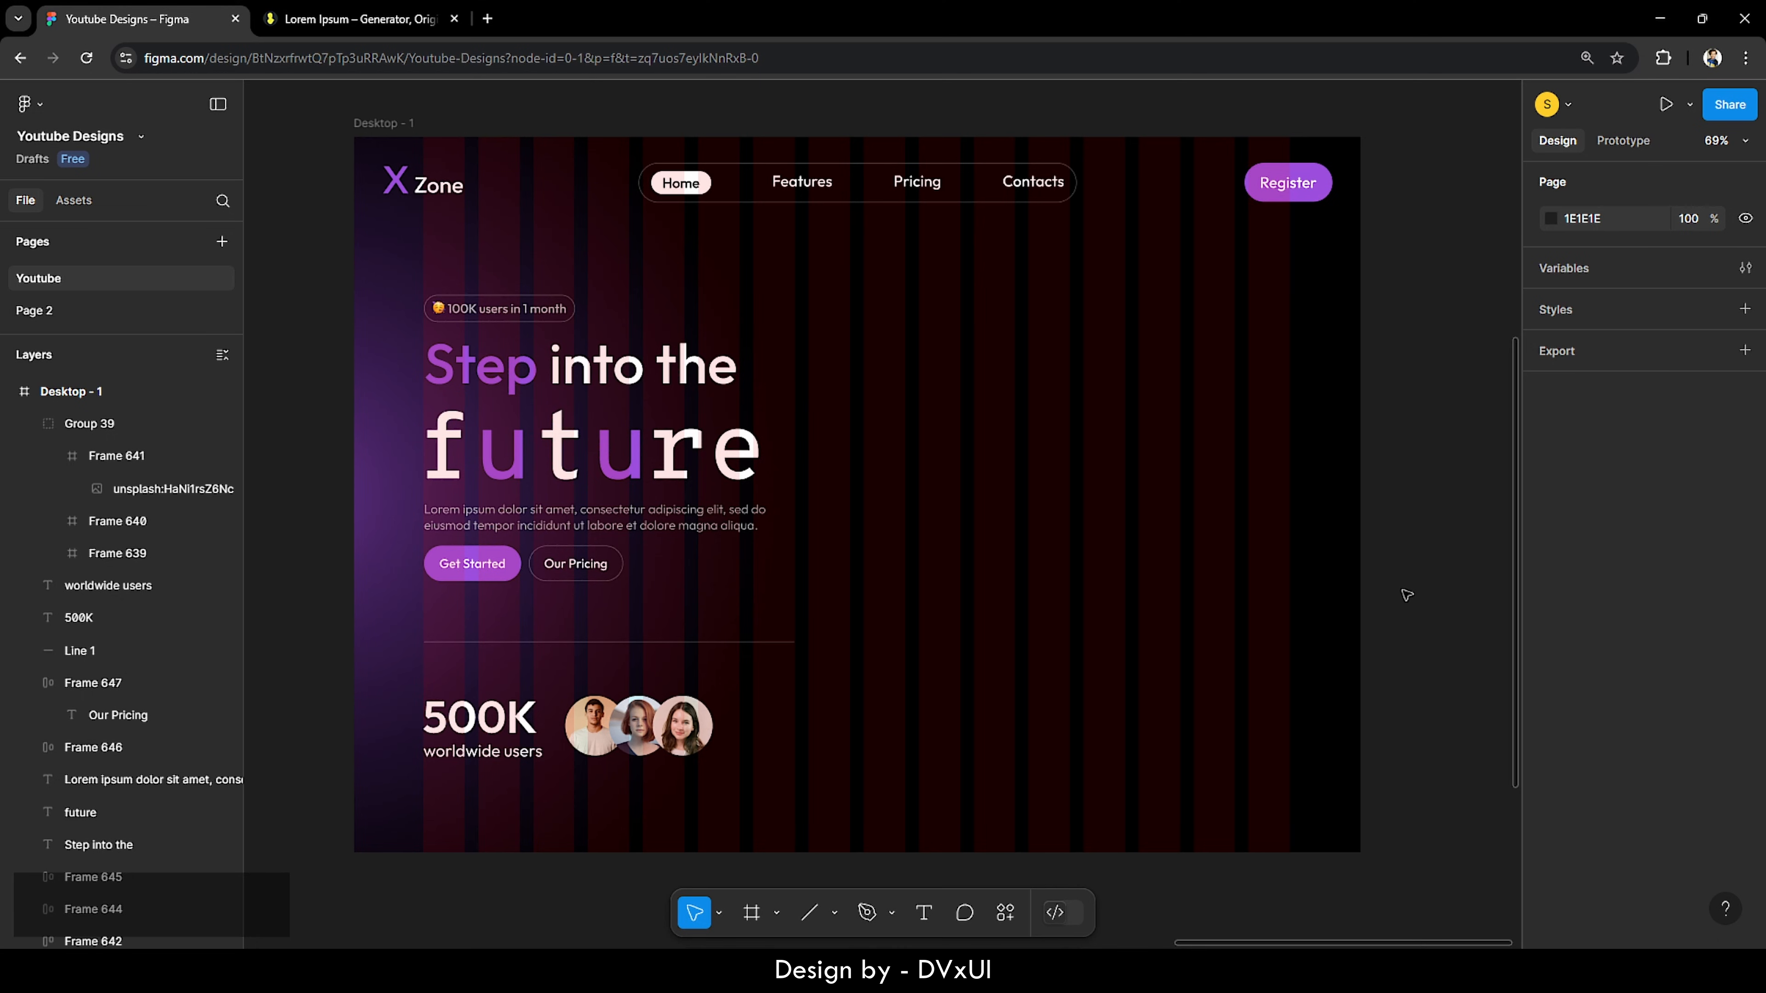
key(r)
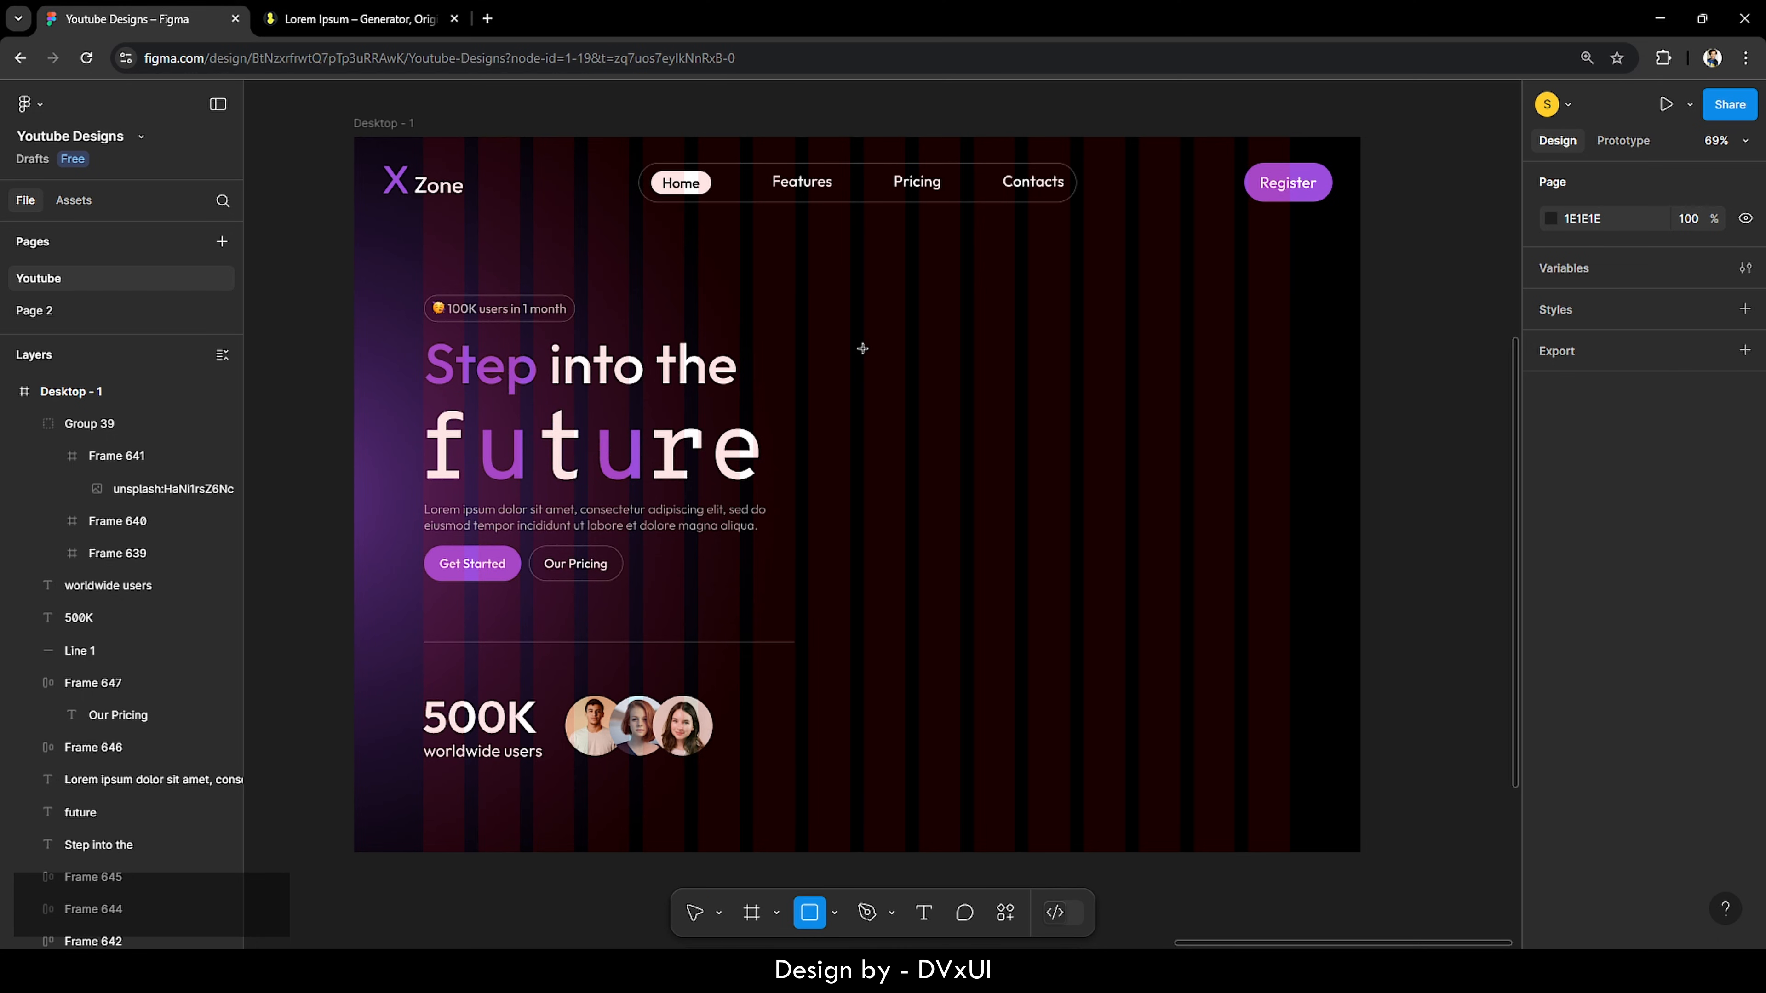
click(863, 349)
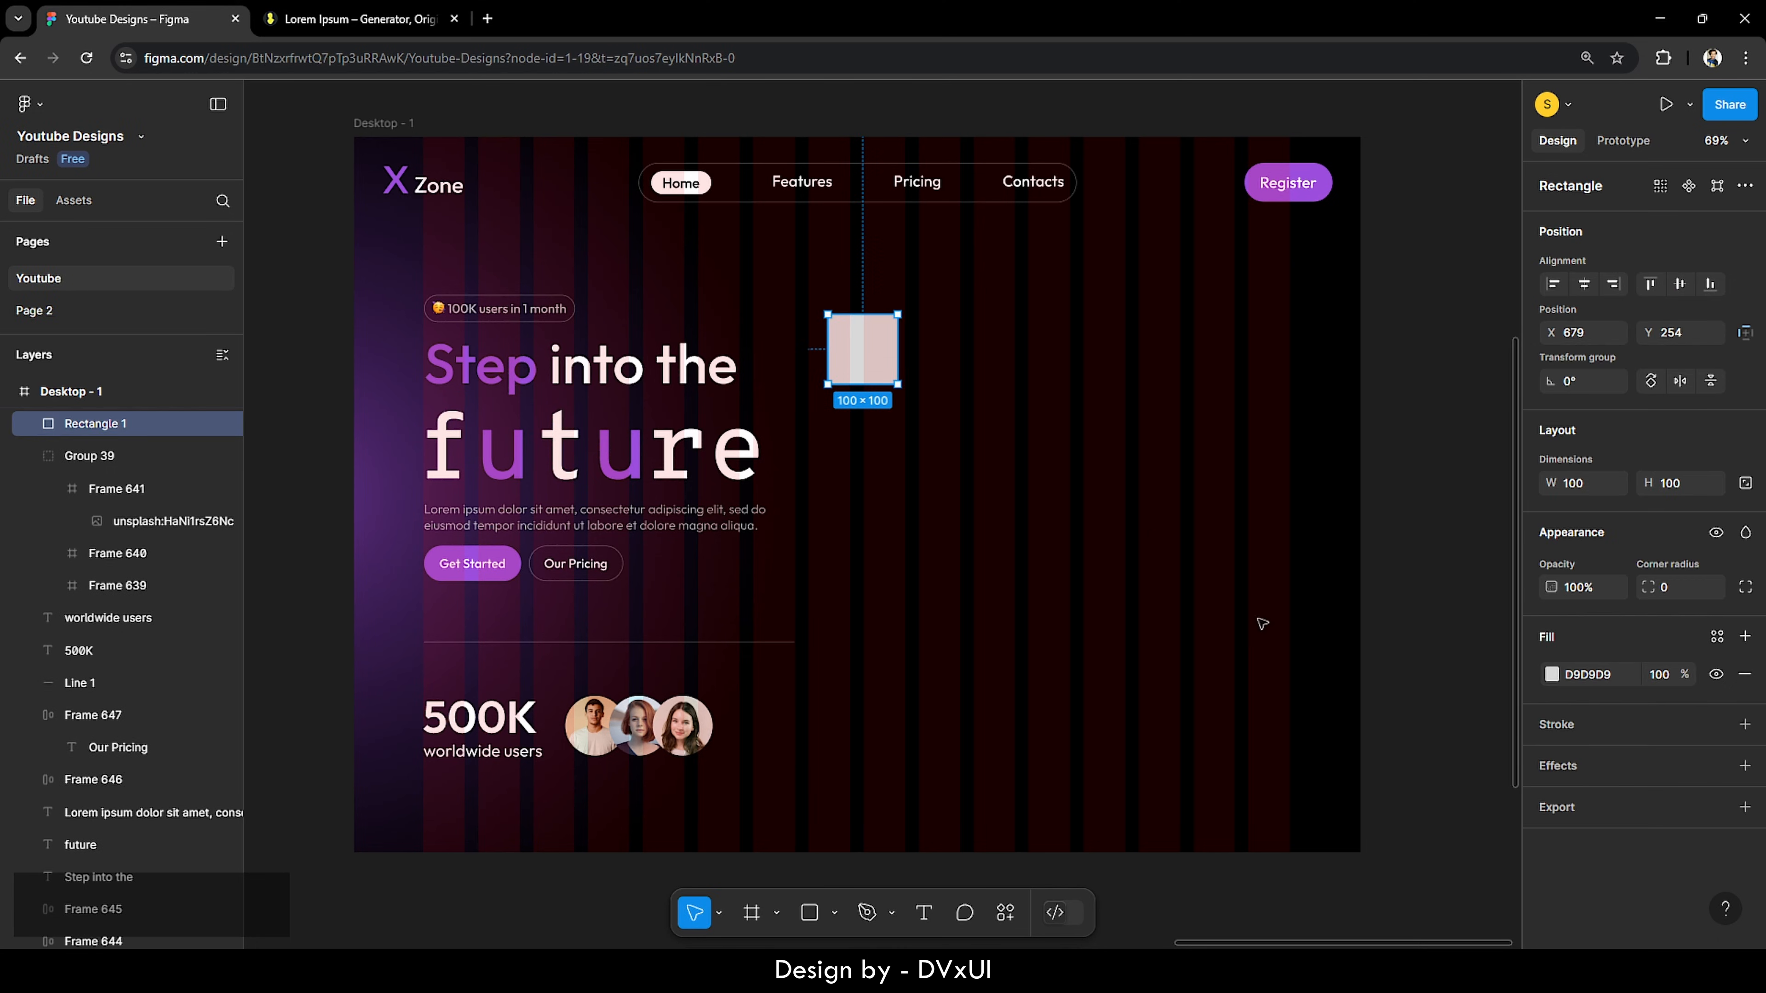
Step: Give the new rectangle an FFFFFF stroke and remove its fill
click(1570, 724)
click(1598, 761)
text(FFFFFF)
key(Return)
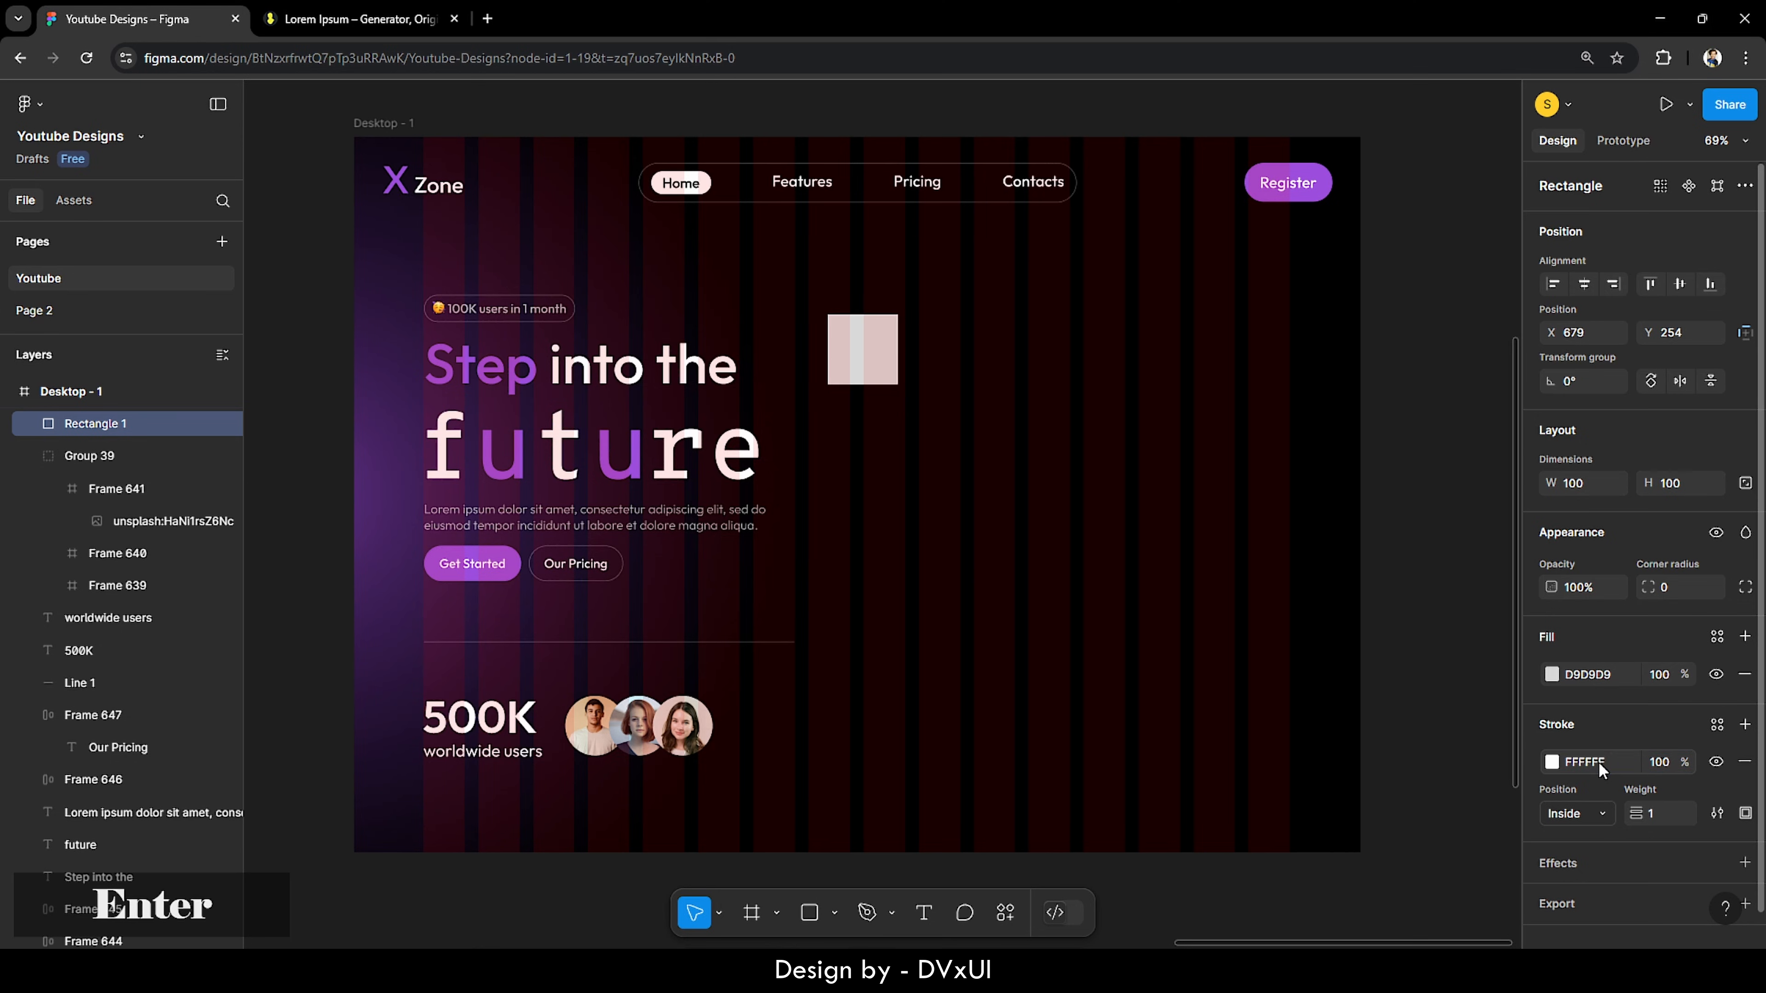
click(1744, 674)
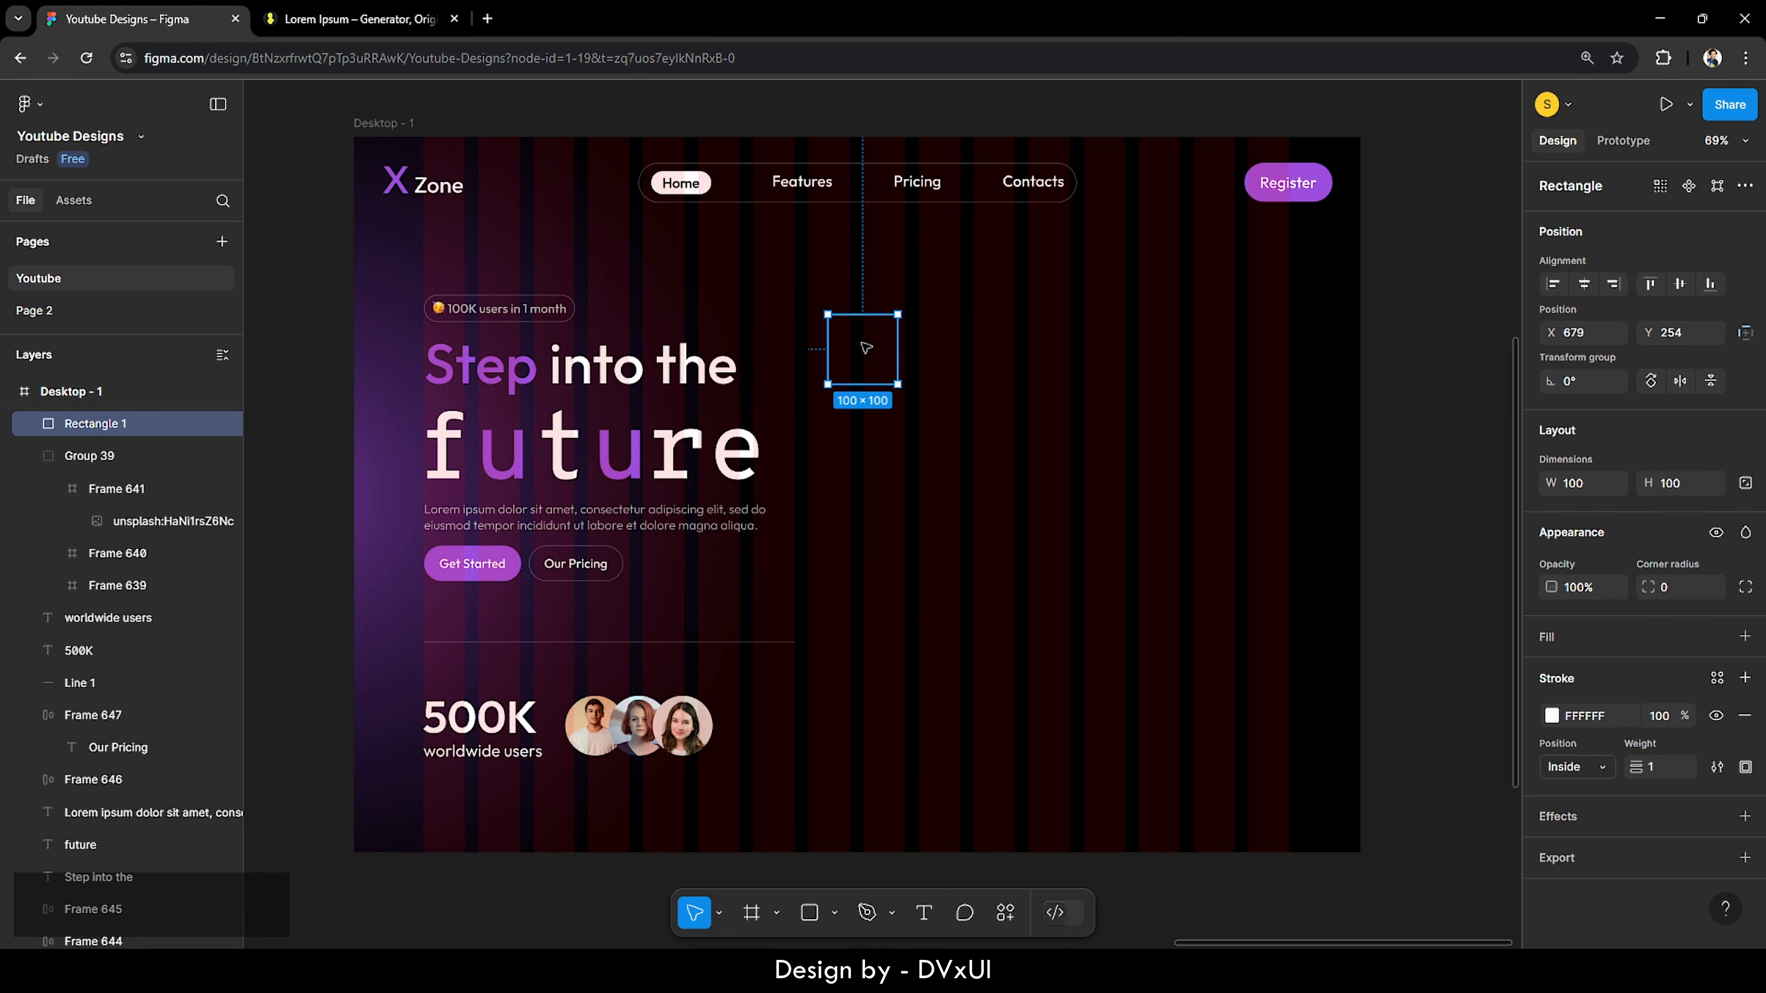
click(1006, 365)
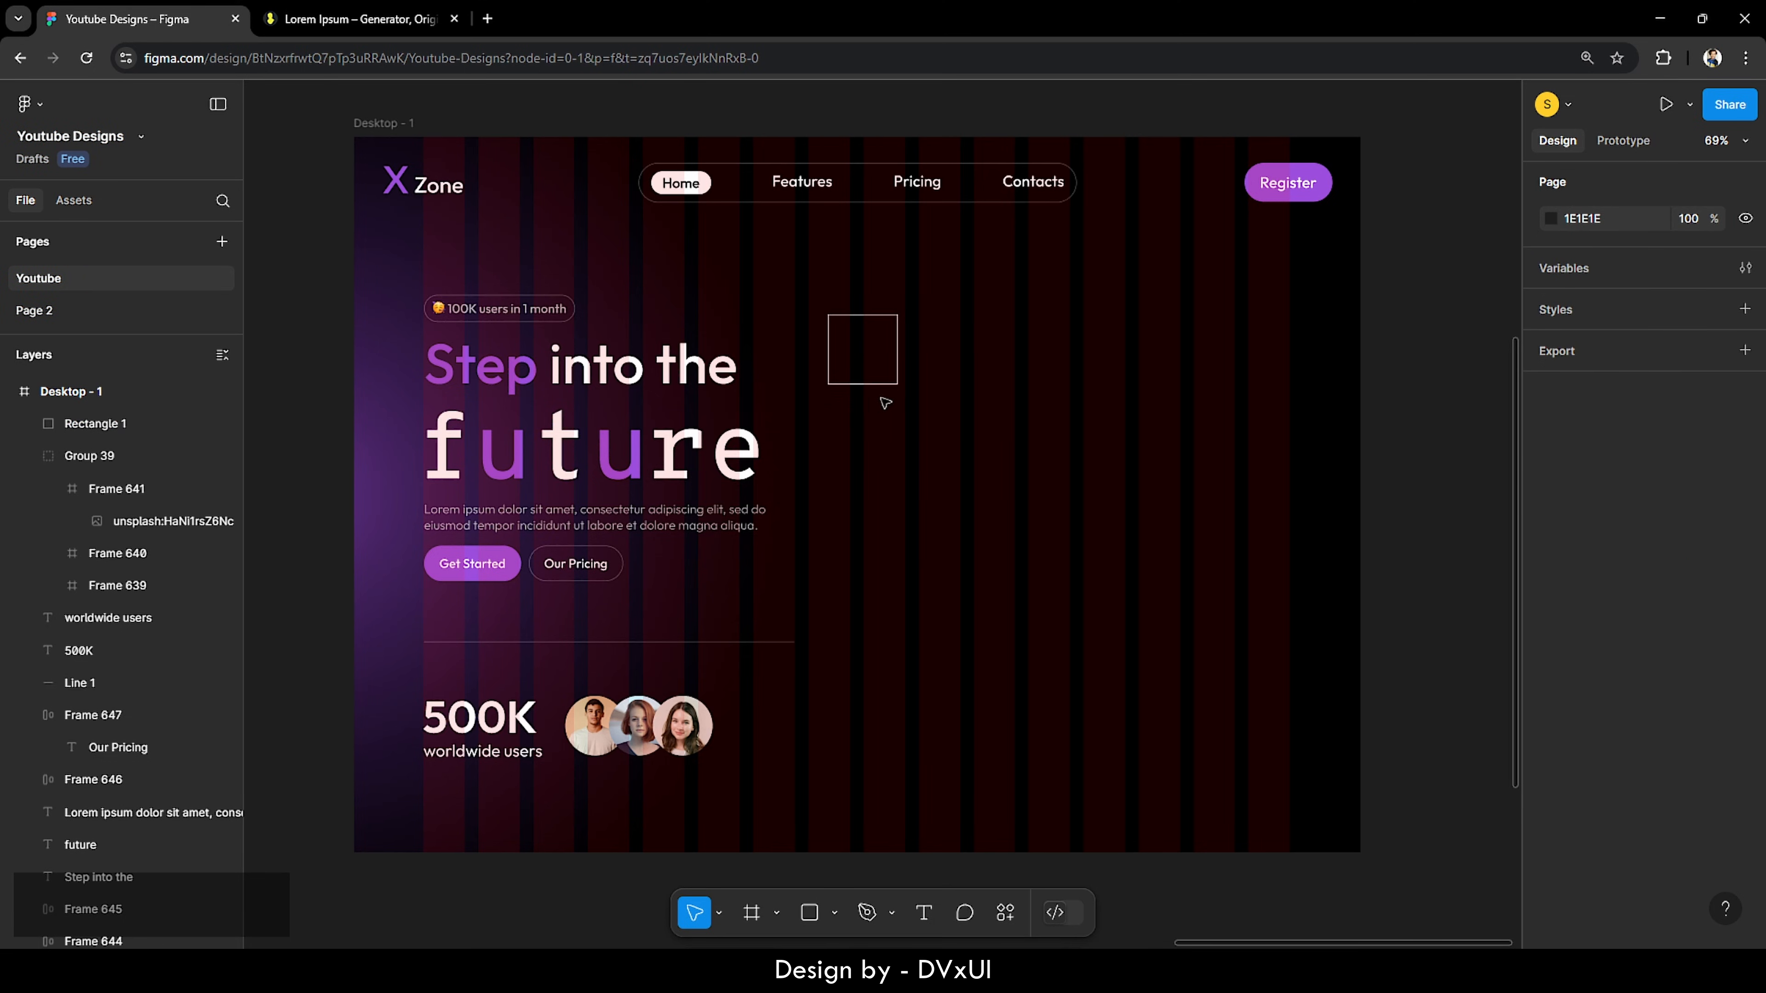
Step: Resize the outlined square to 762 × 762 with locked proportions and center it vertically in the frame
click(897, 343)
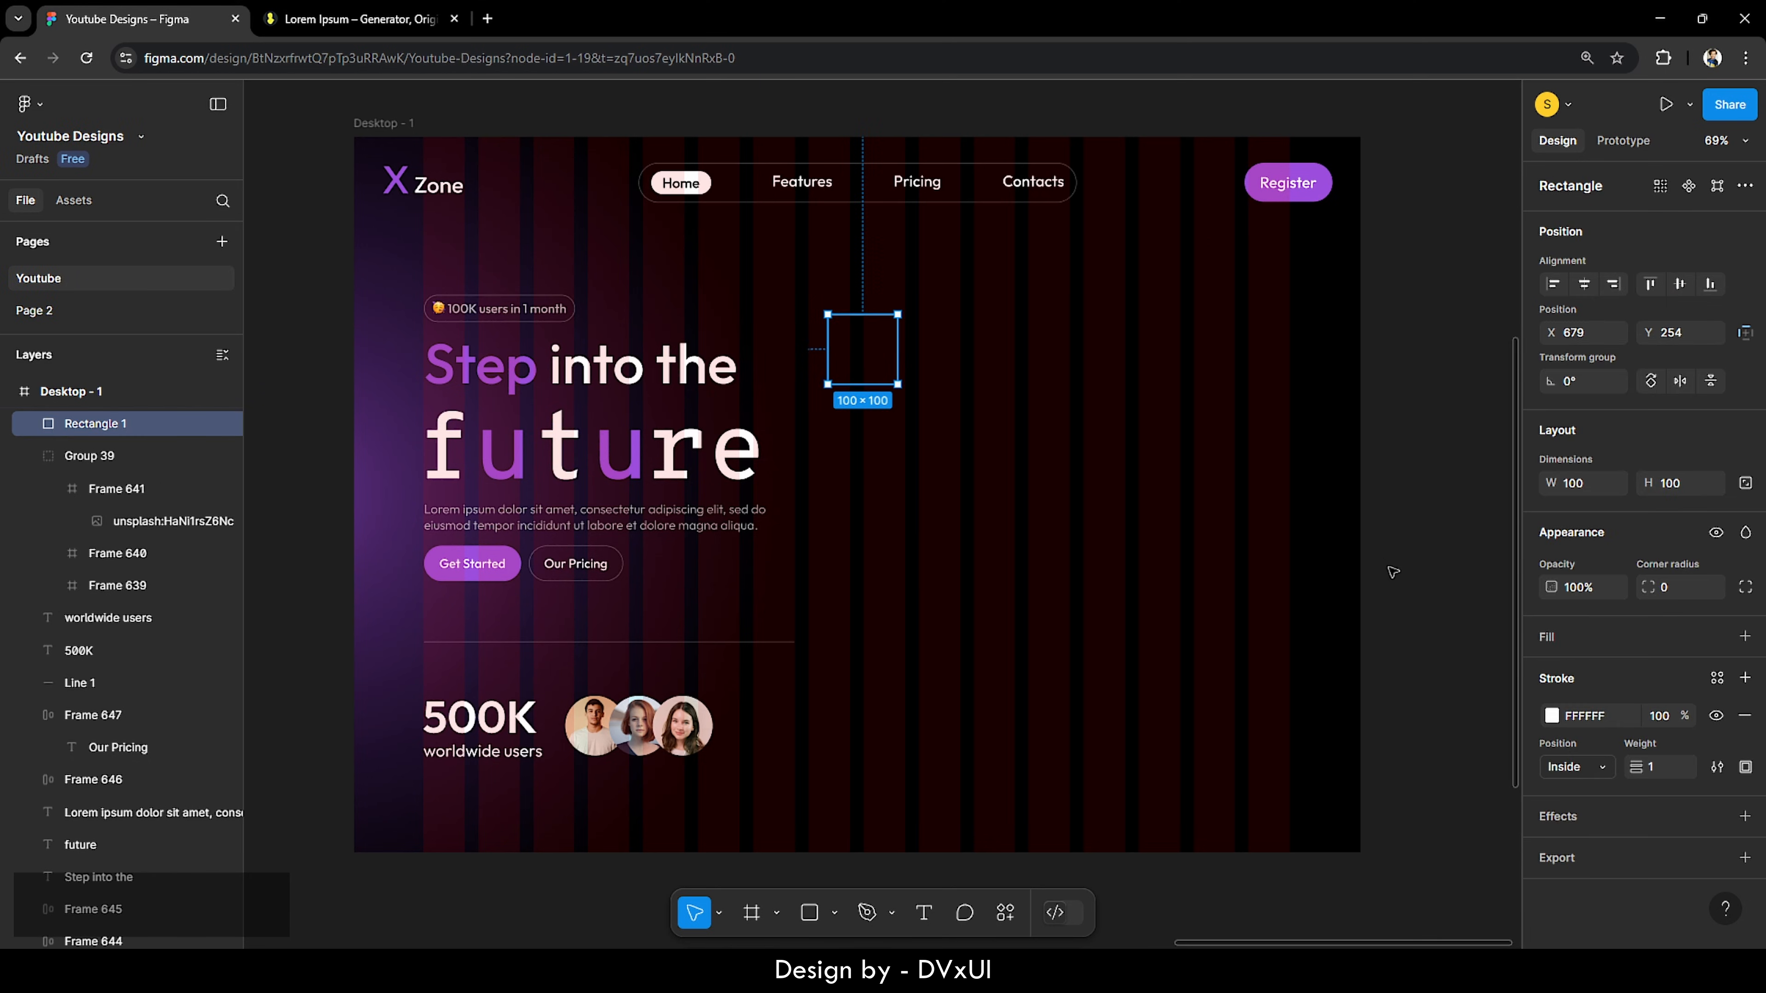
click(1744, 485)
key(BackSpace)
text(762)
key(Return)
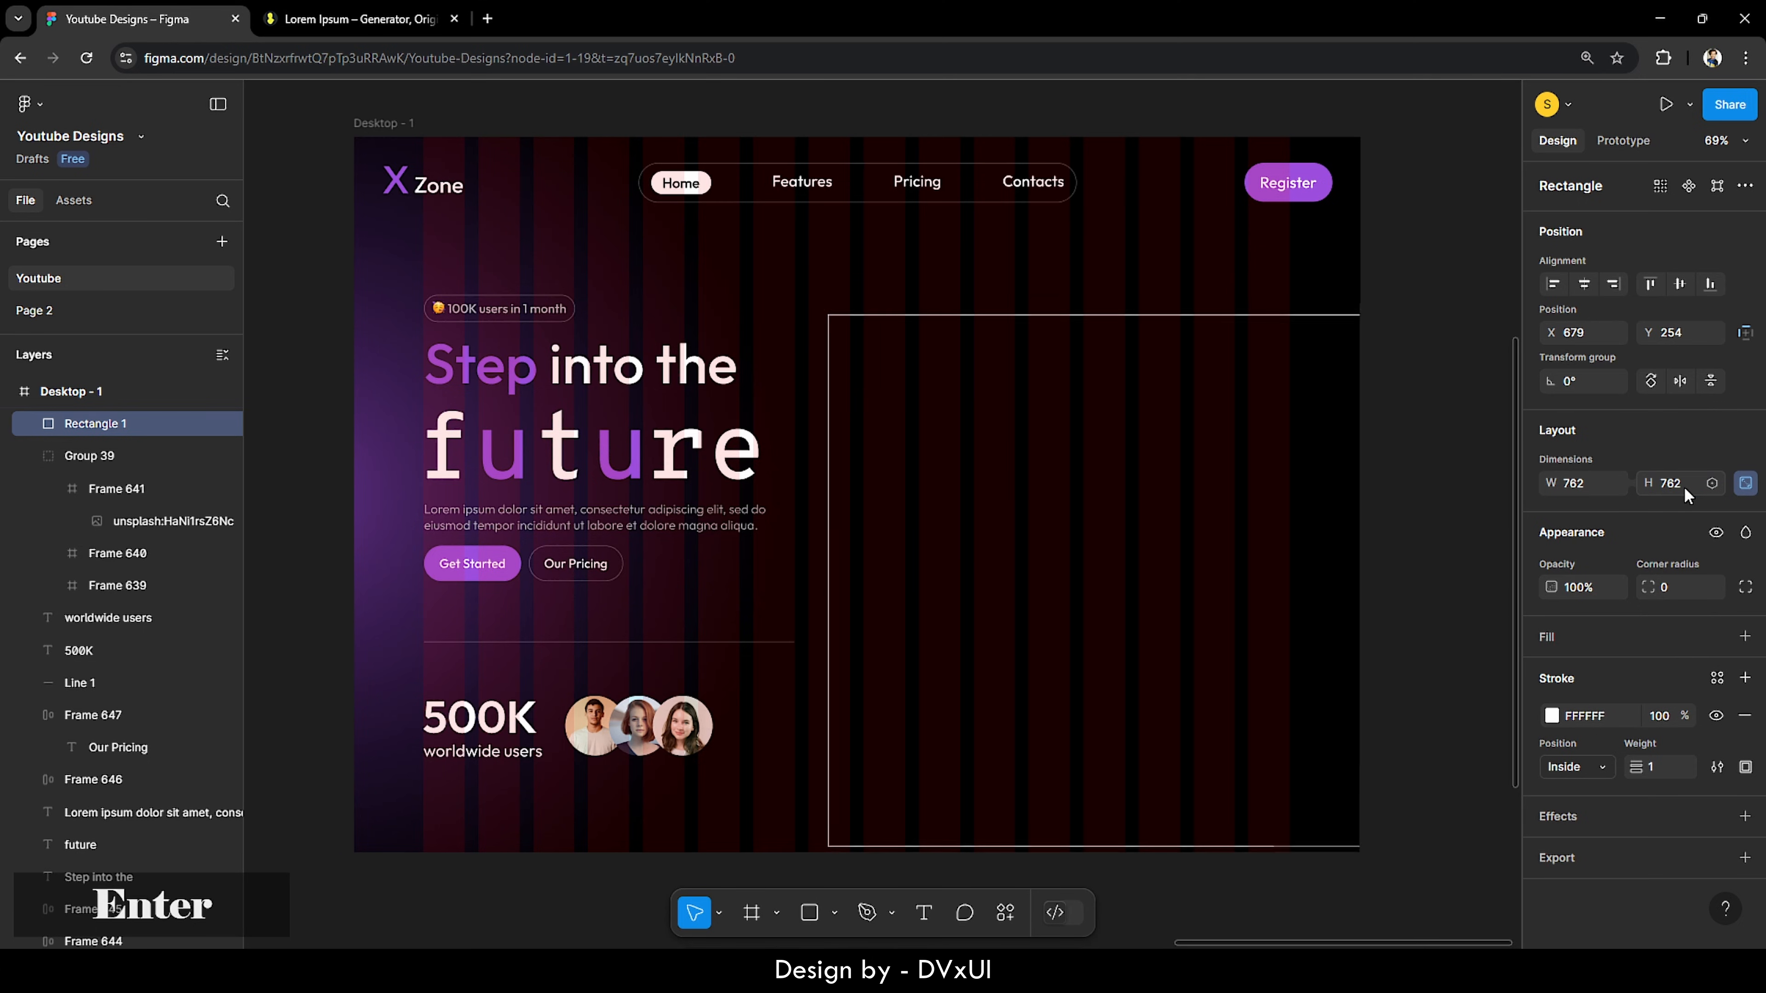
click(1681, 288)
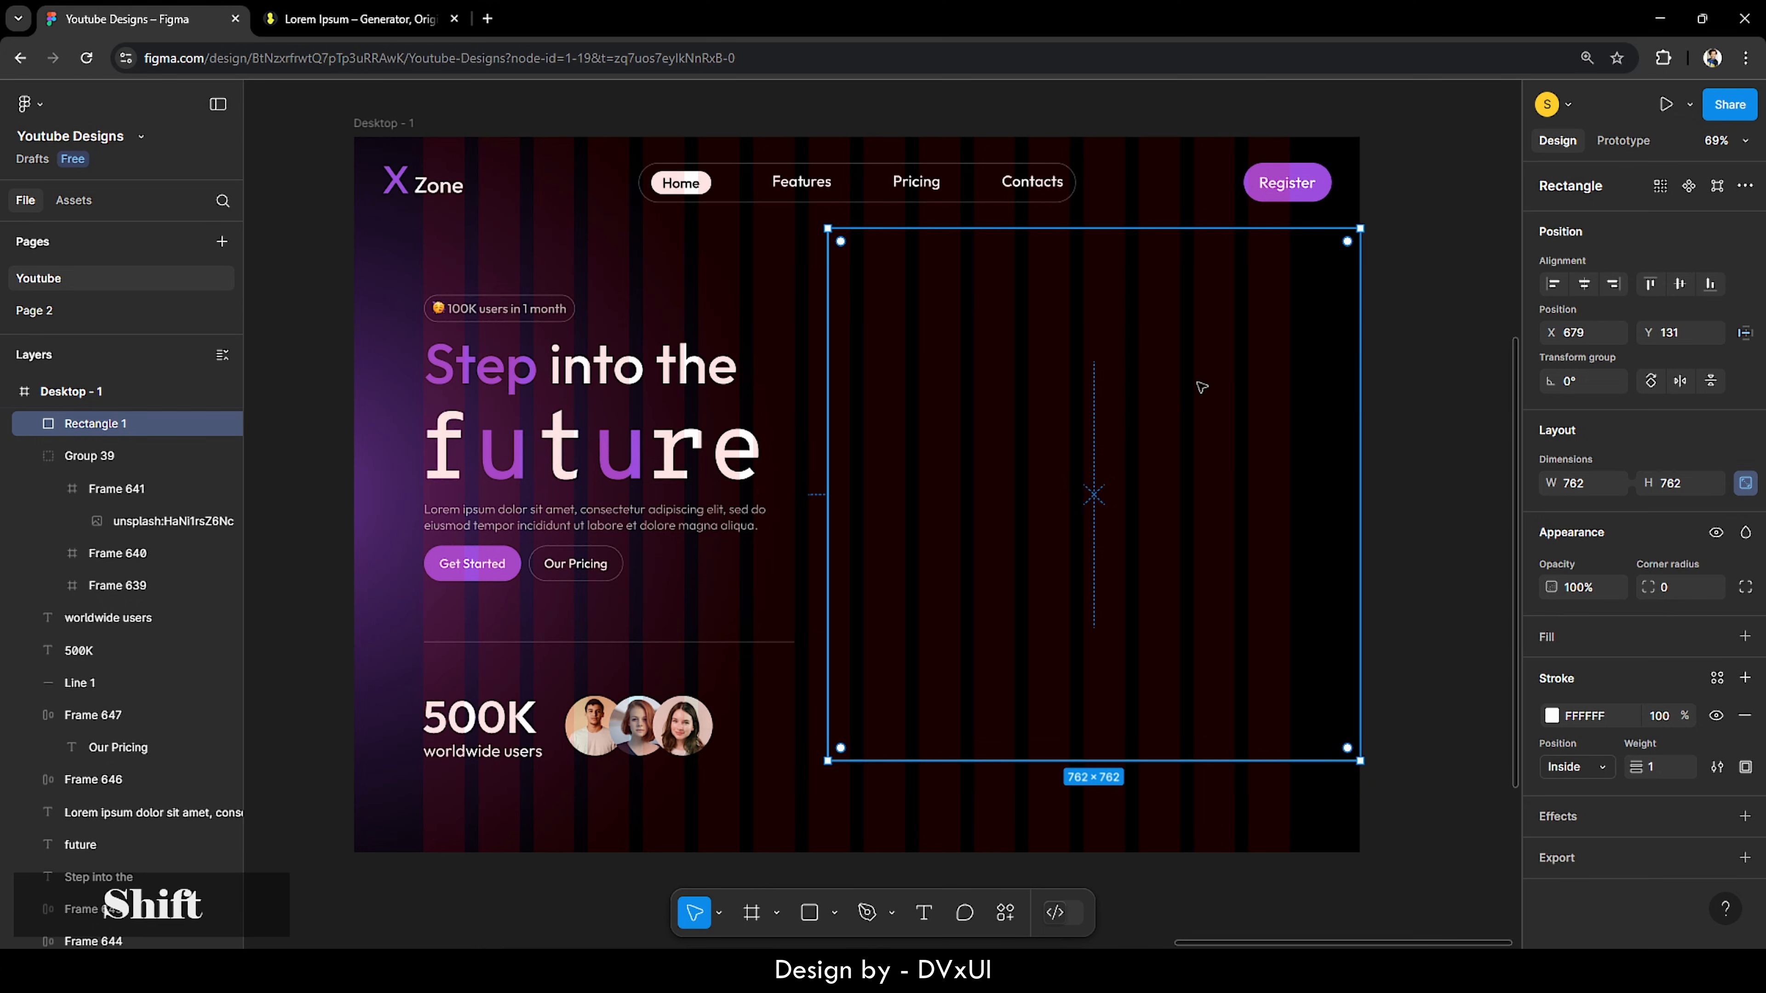
Step: Move the outlined square left and down to X 649 and about Y 179, and deselect it
key(shift+Left)
key(shift+Left)
key(shift+Down)
key(shift+Down)
key(shift+Down)
key(shift+Down)
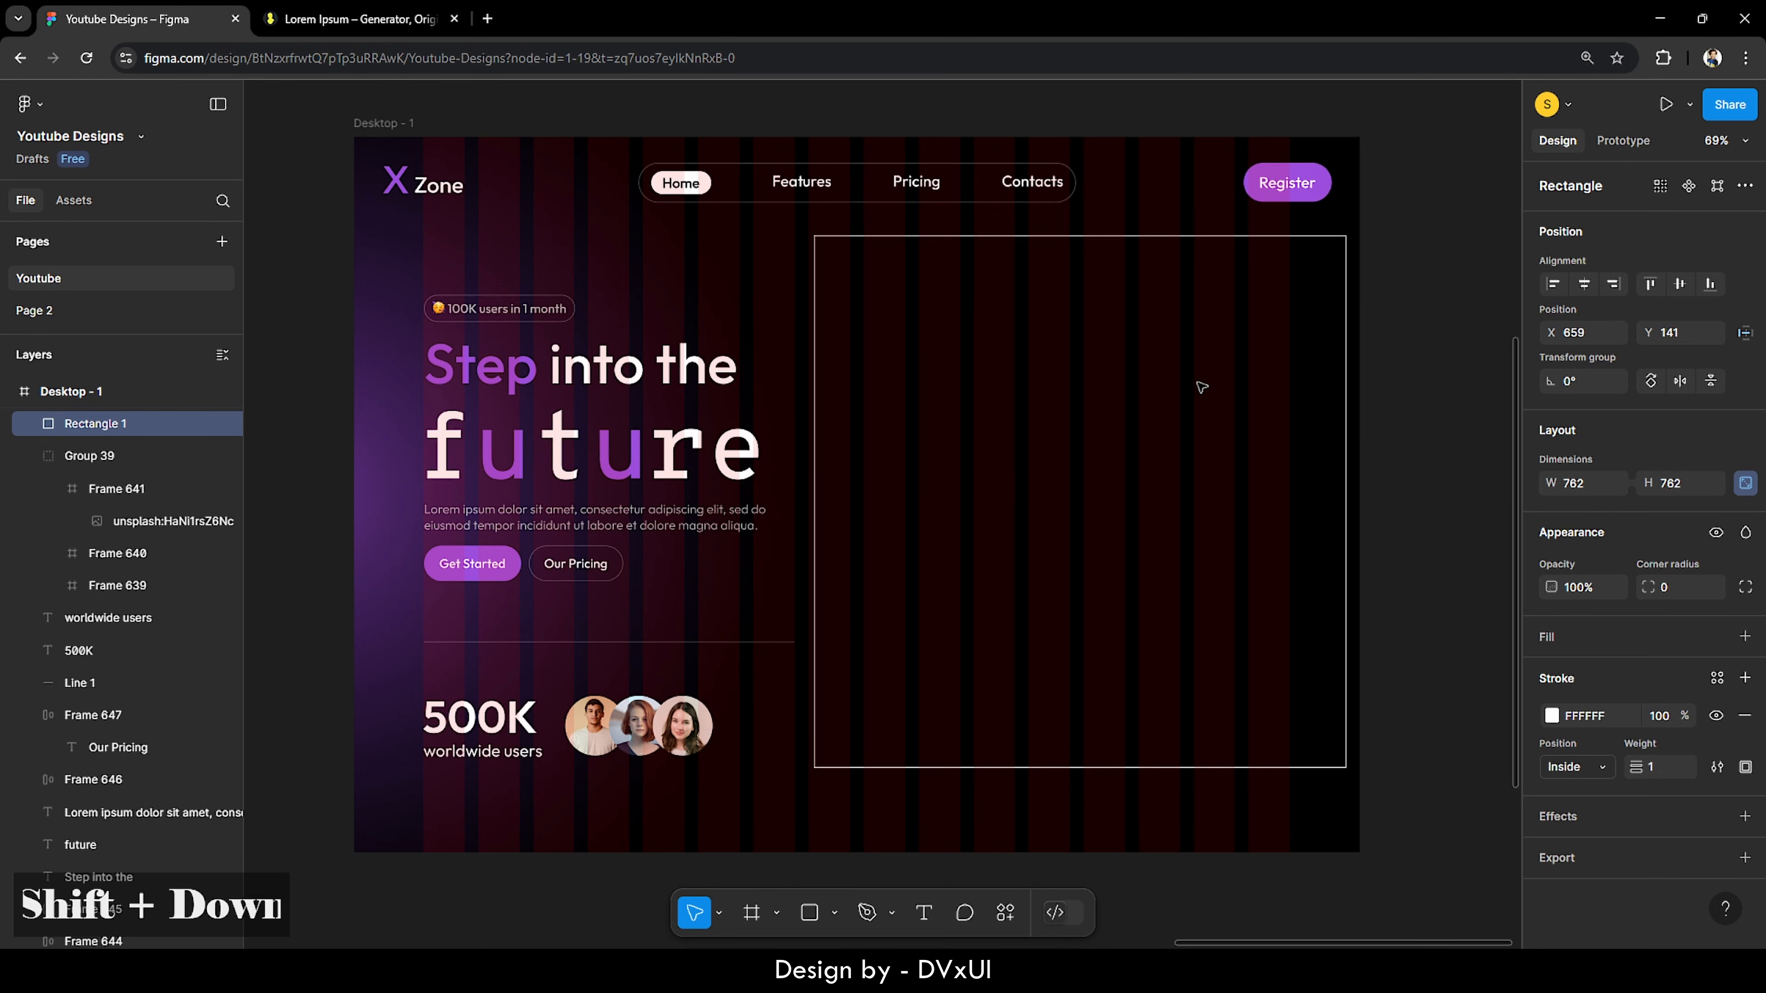
key(shift+Left)
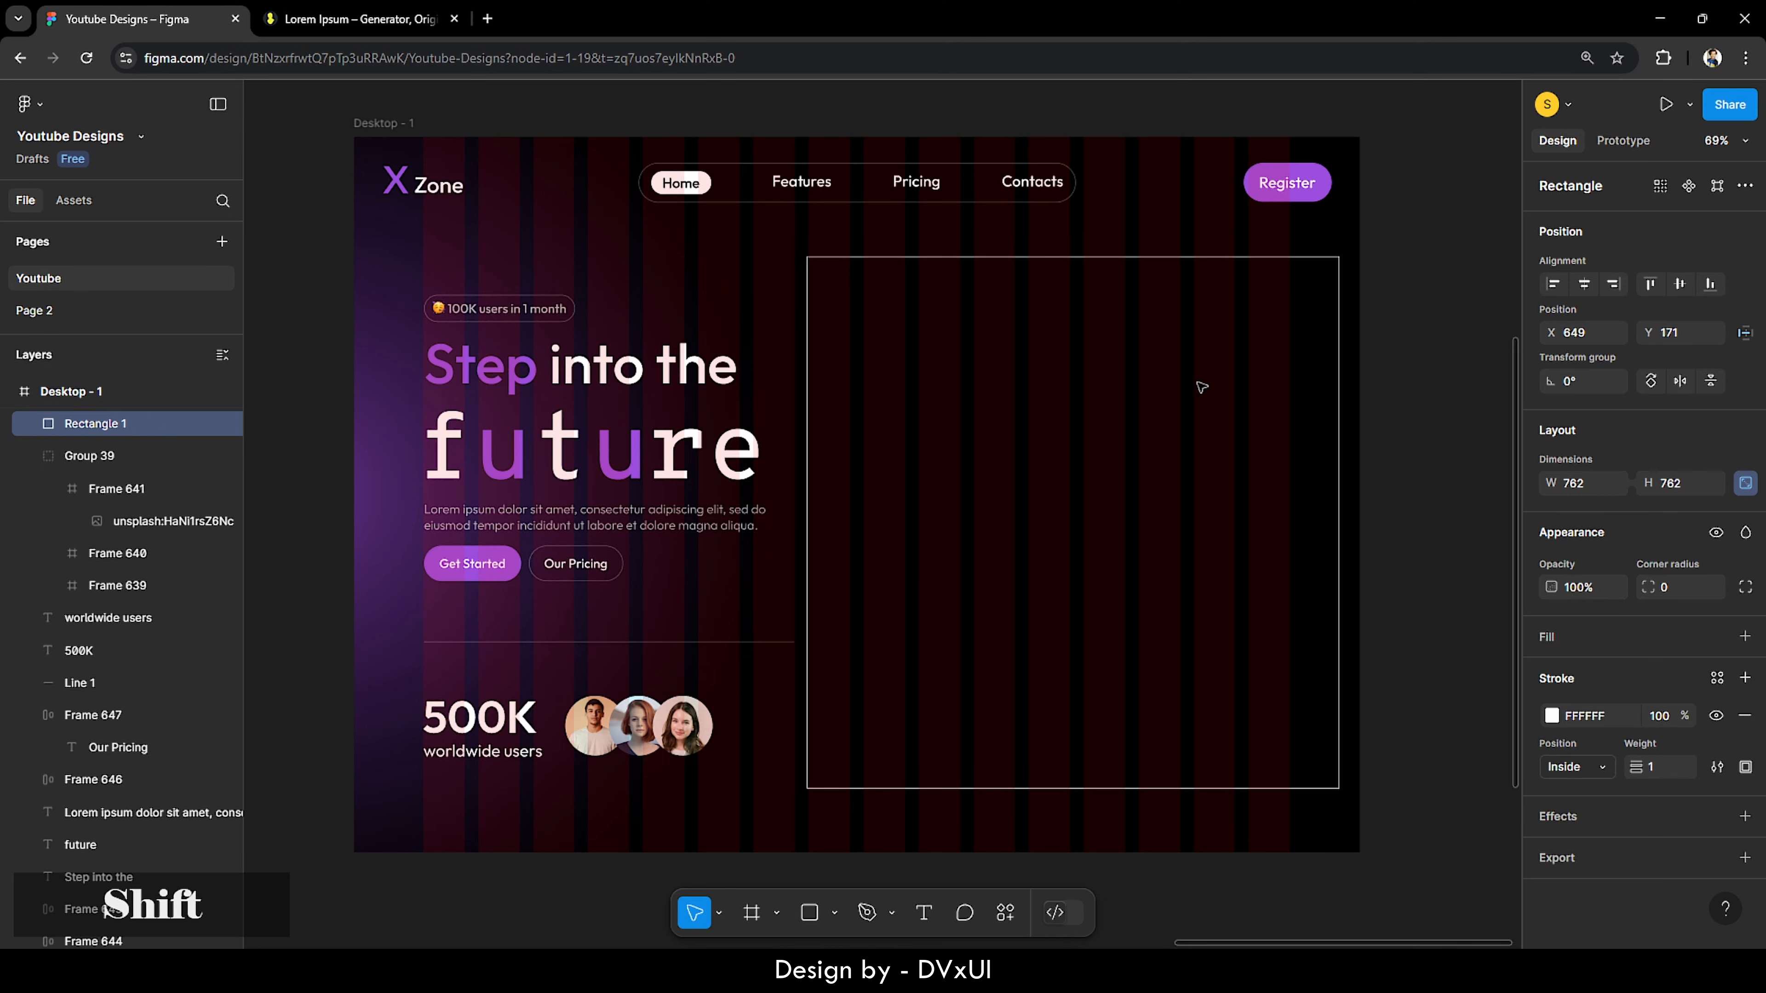
key(Down)
key(Down)
key(Down)
key(Down)
key(Down)
key(Down)
key(Down)
key(Down)
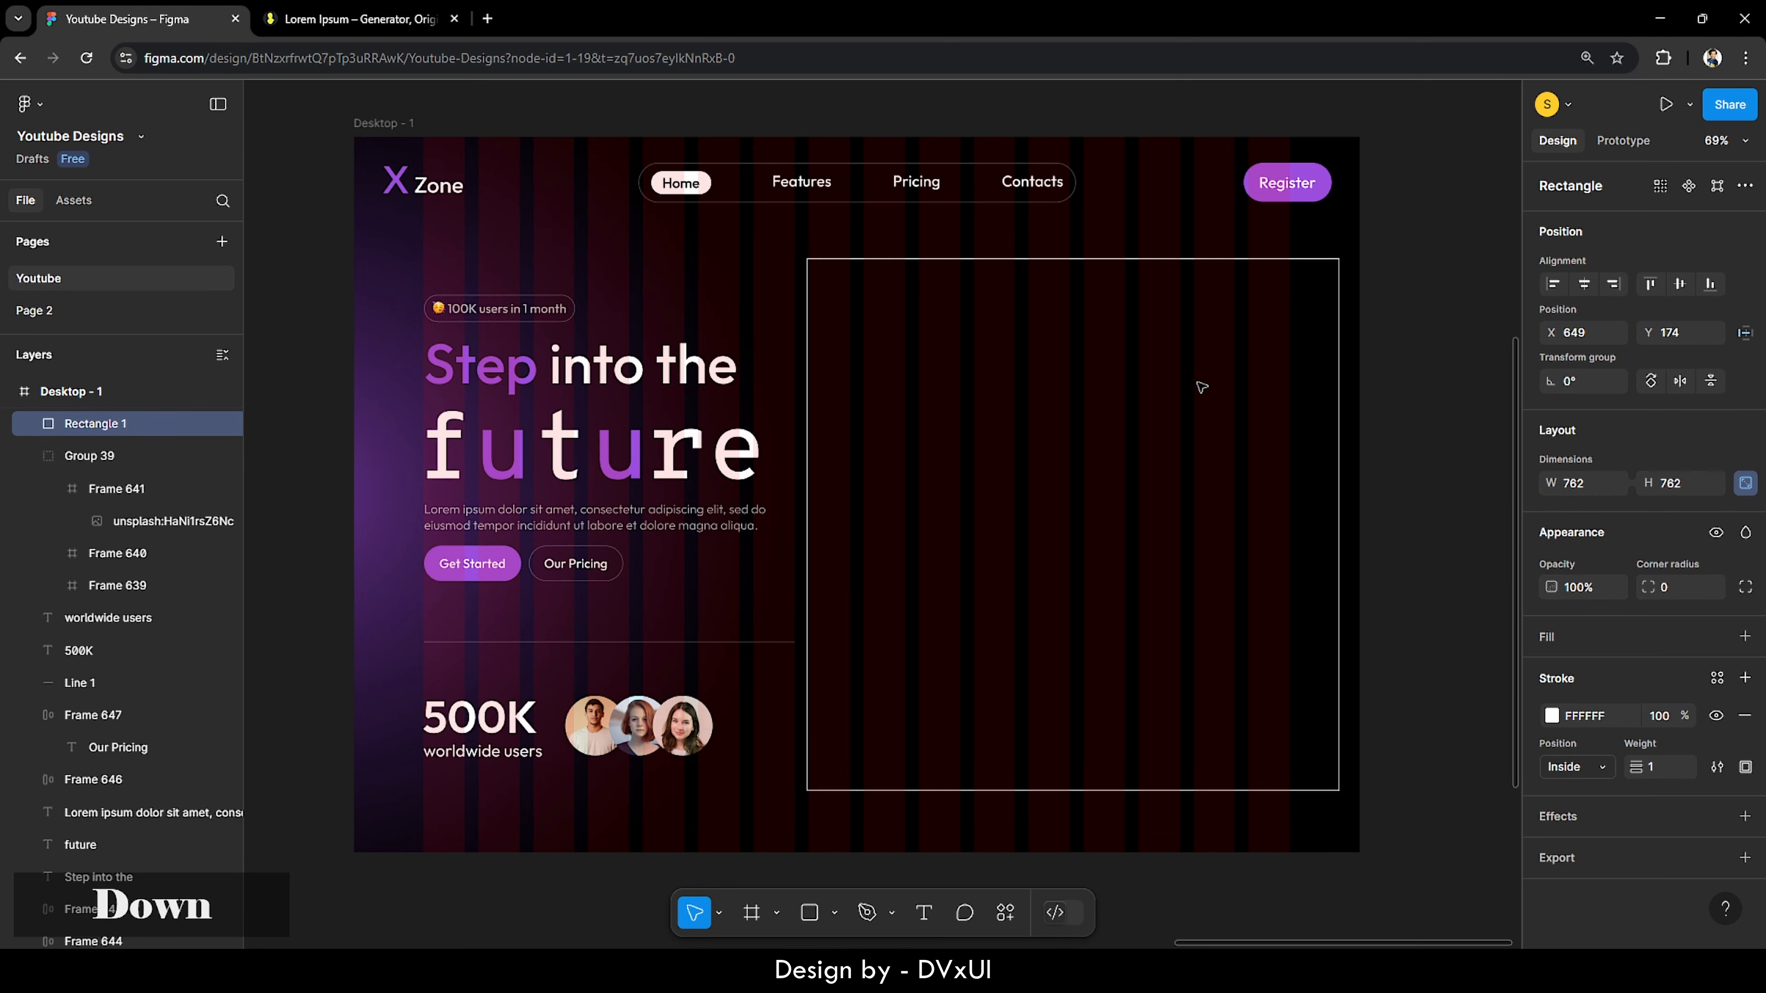
click(1429, 373)
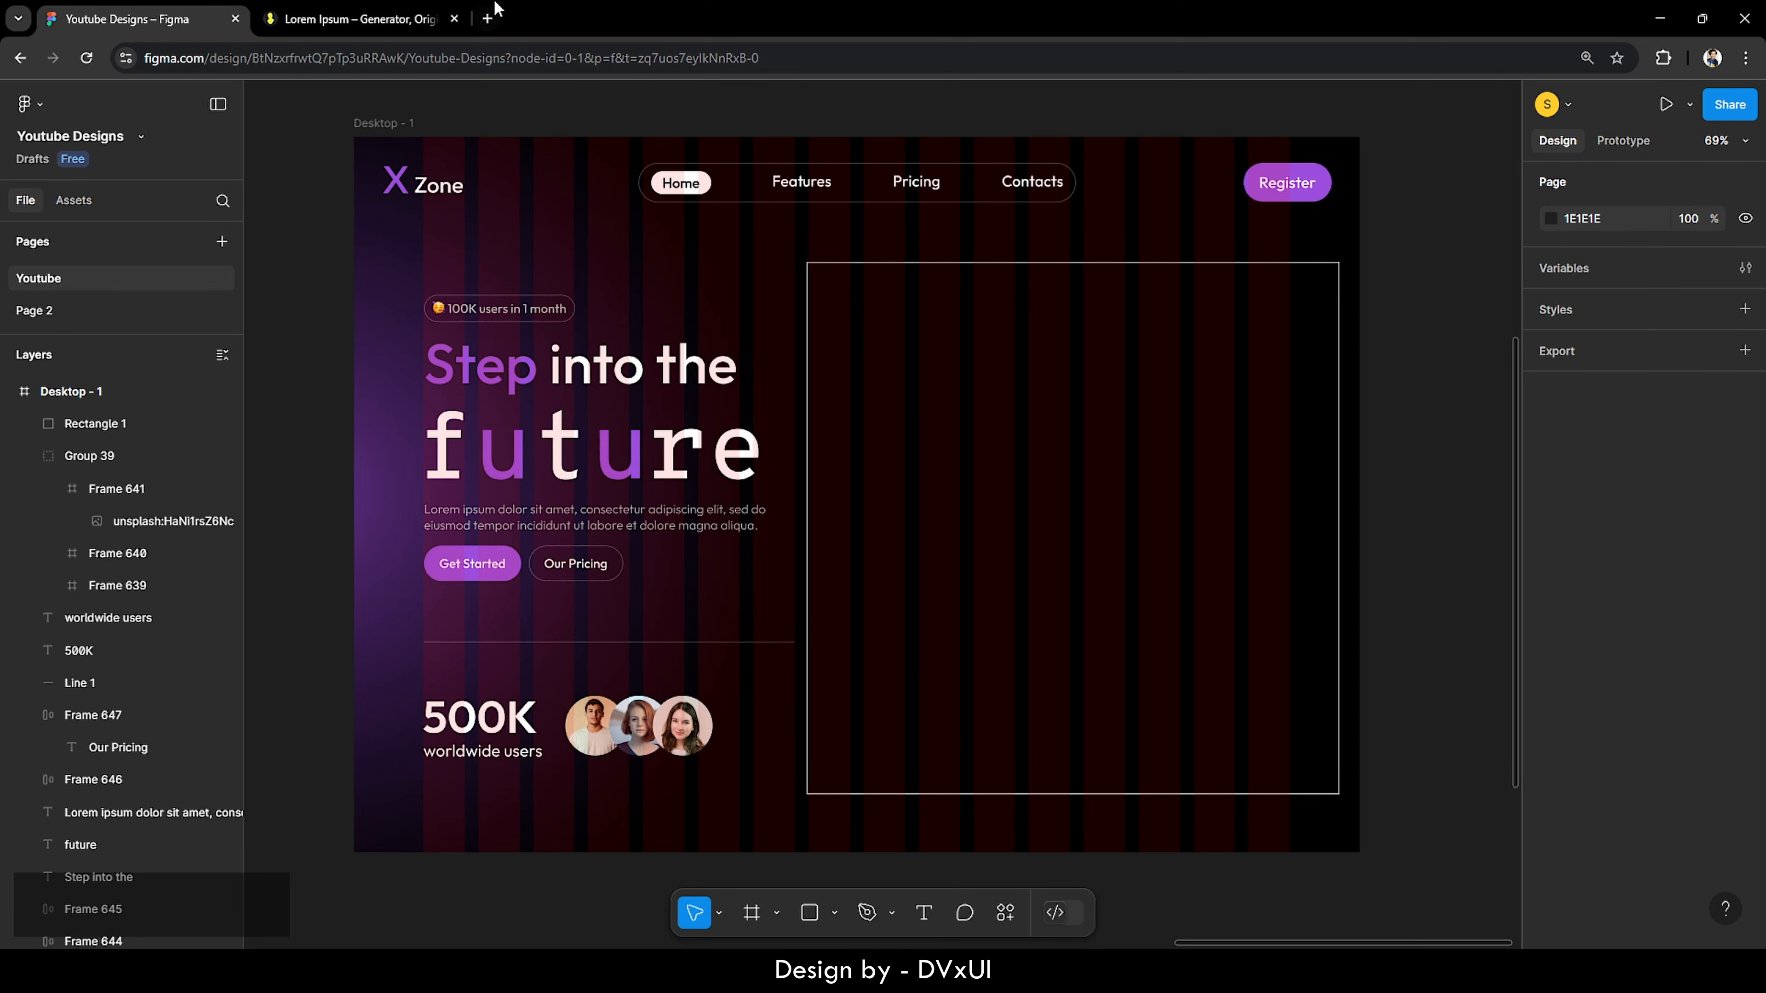
Step: Search Google for "spline community" in a new browser tab and open the Spline Community site
click(489, 17)
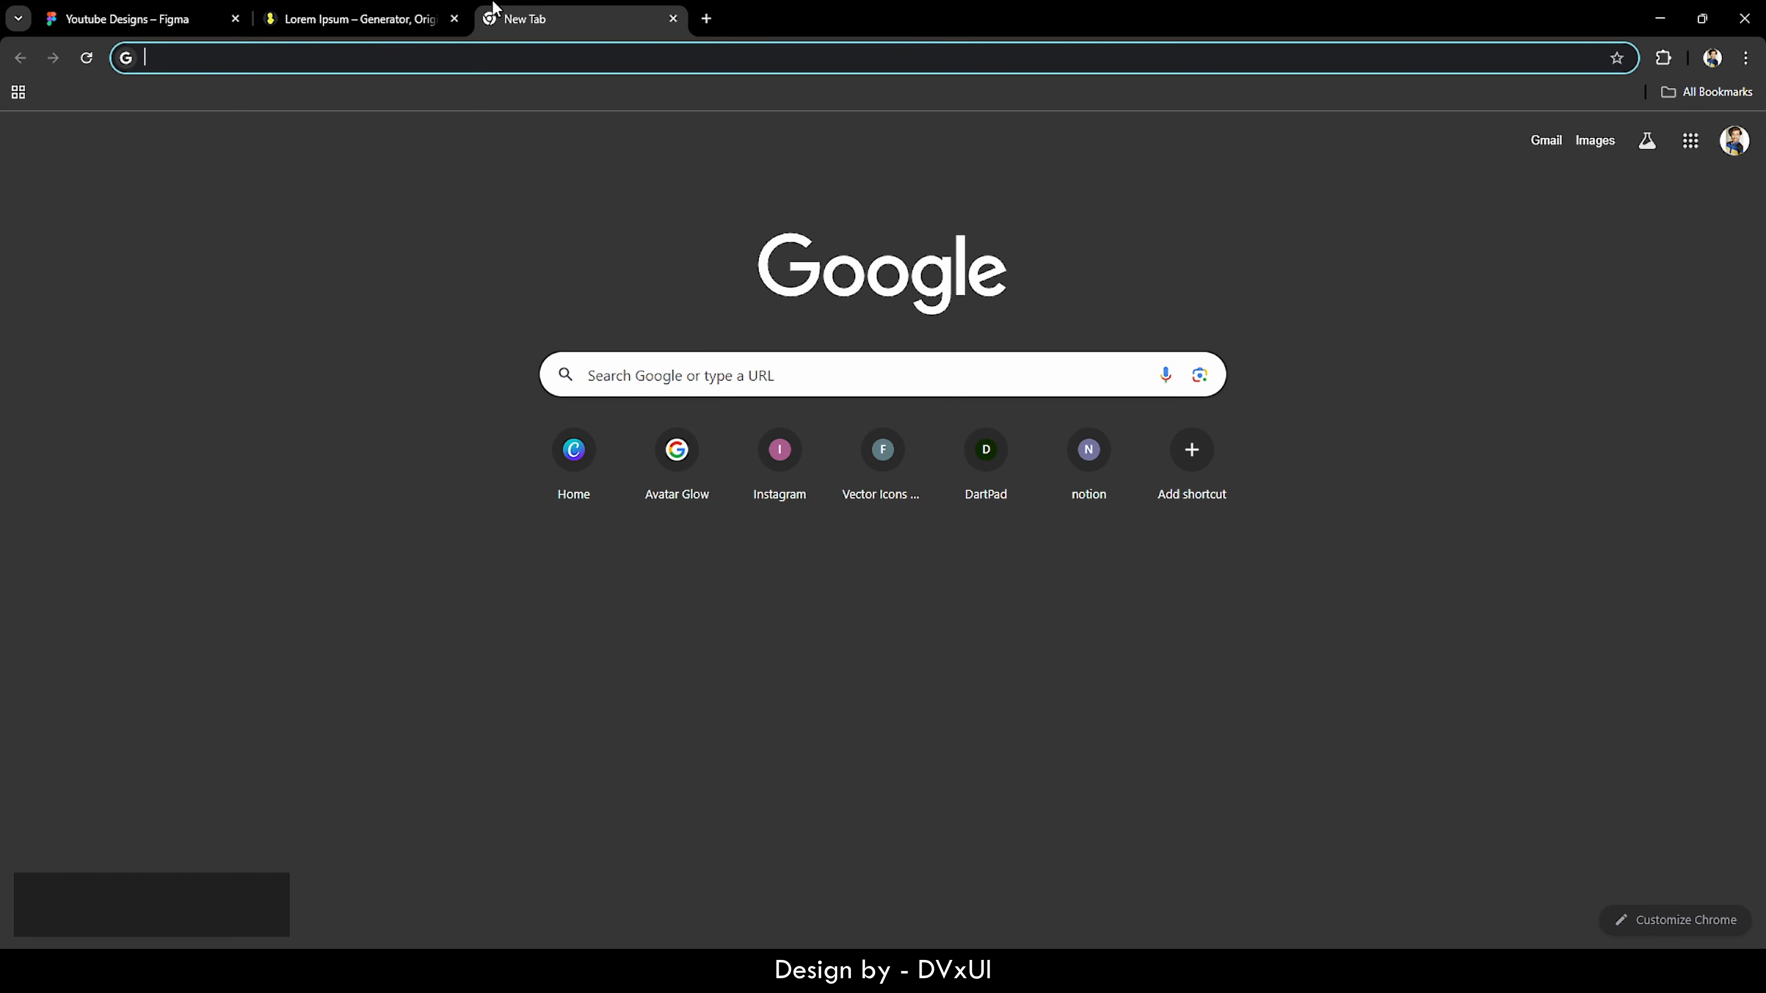
text(spl)
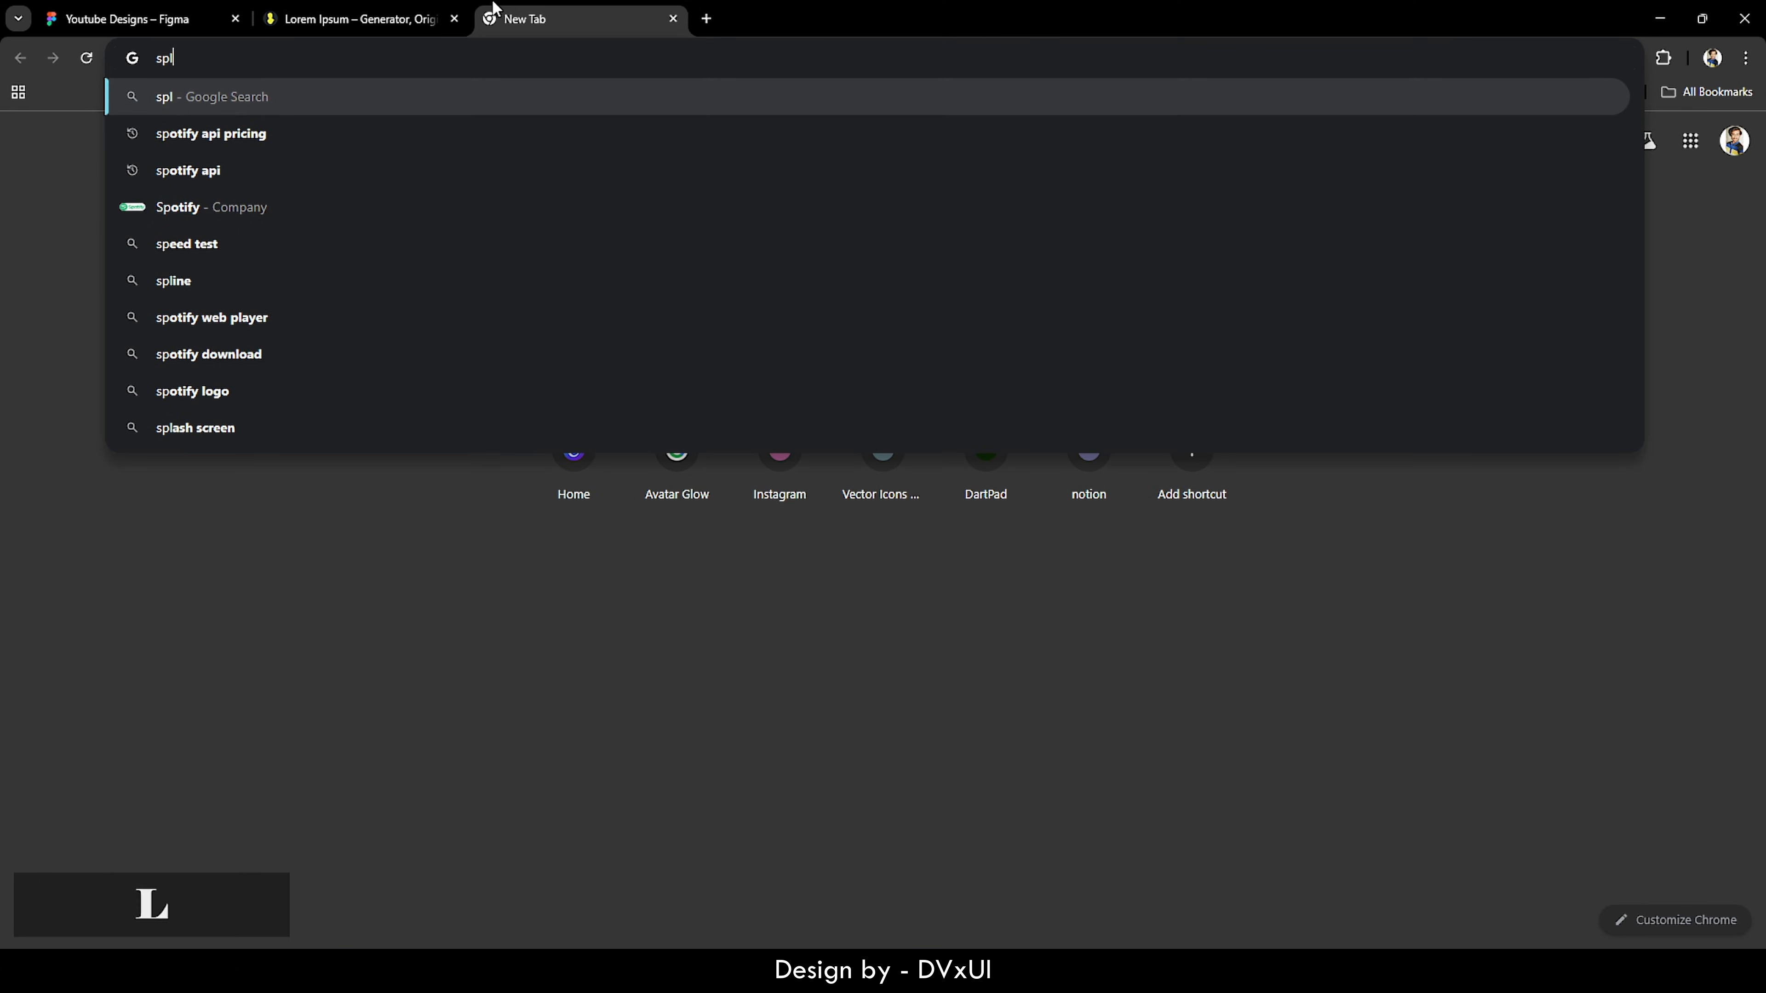
text(ine community)
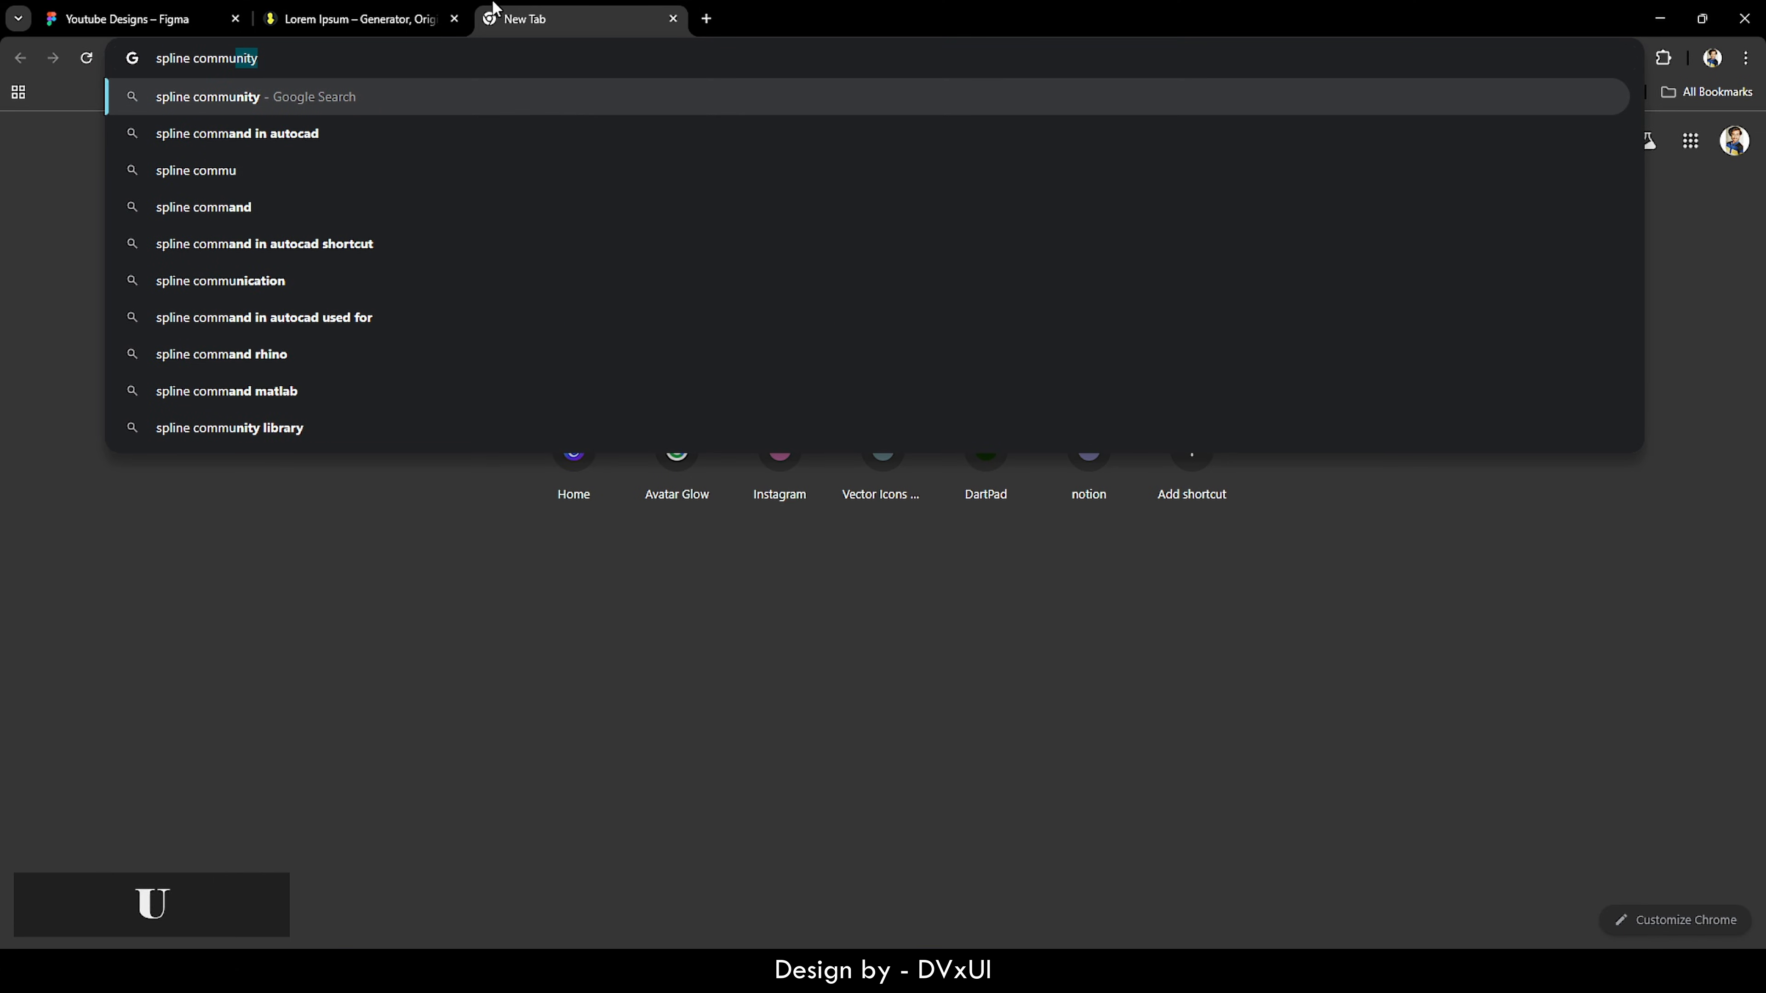
key(Return)
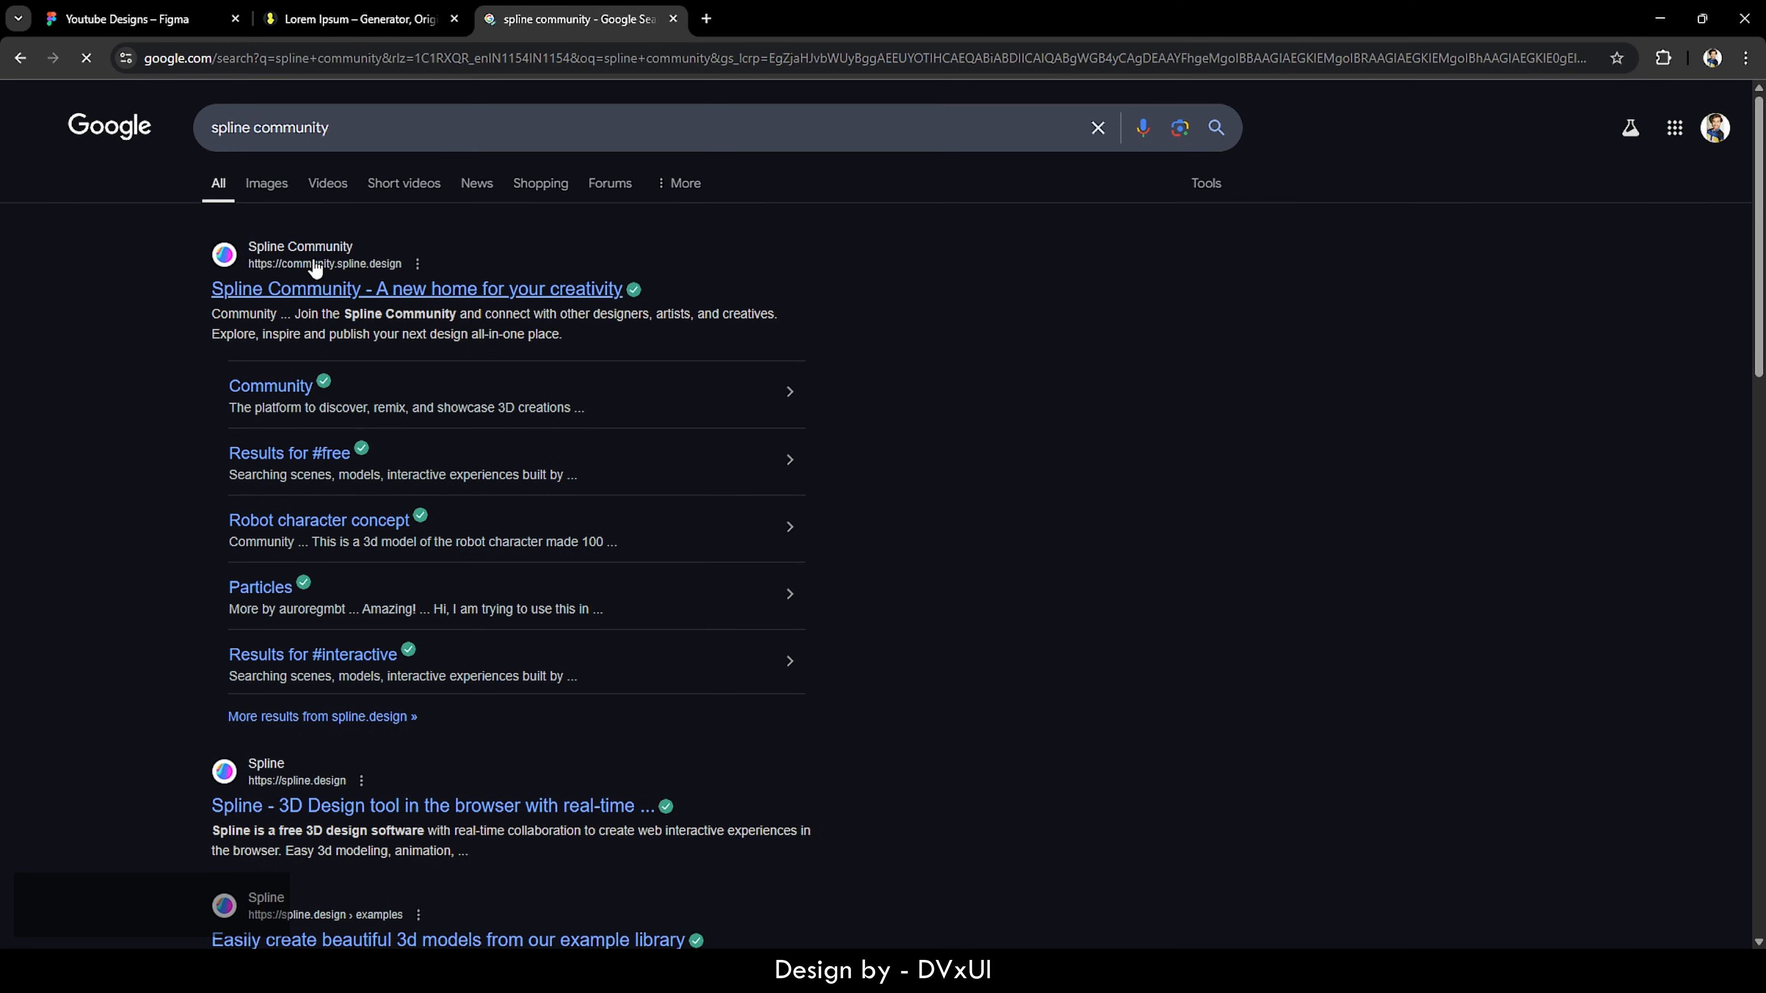
click(301, 290)
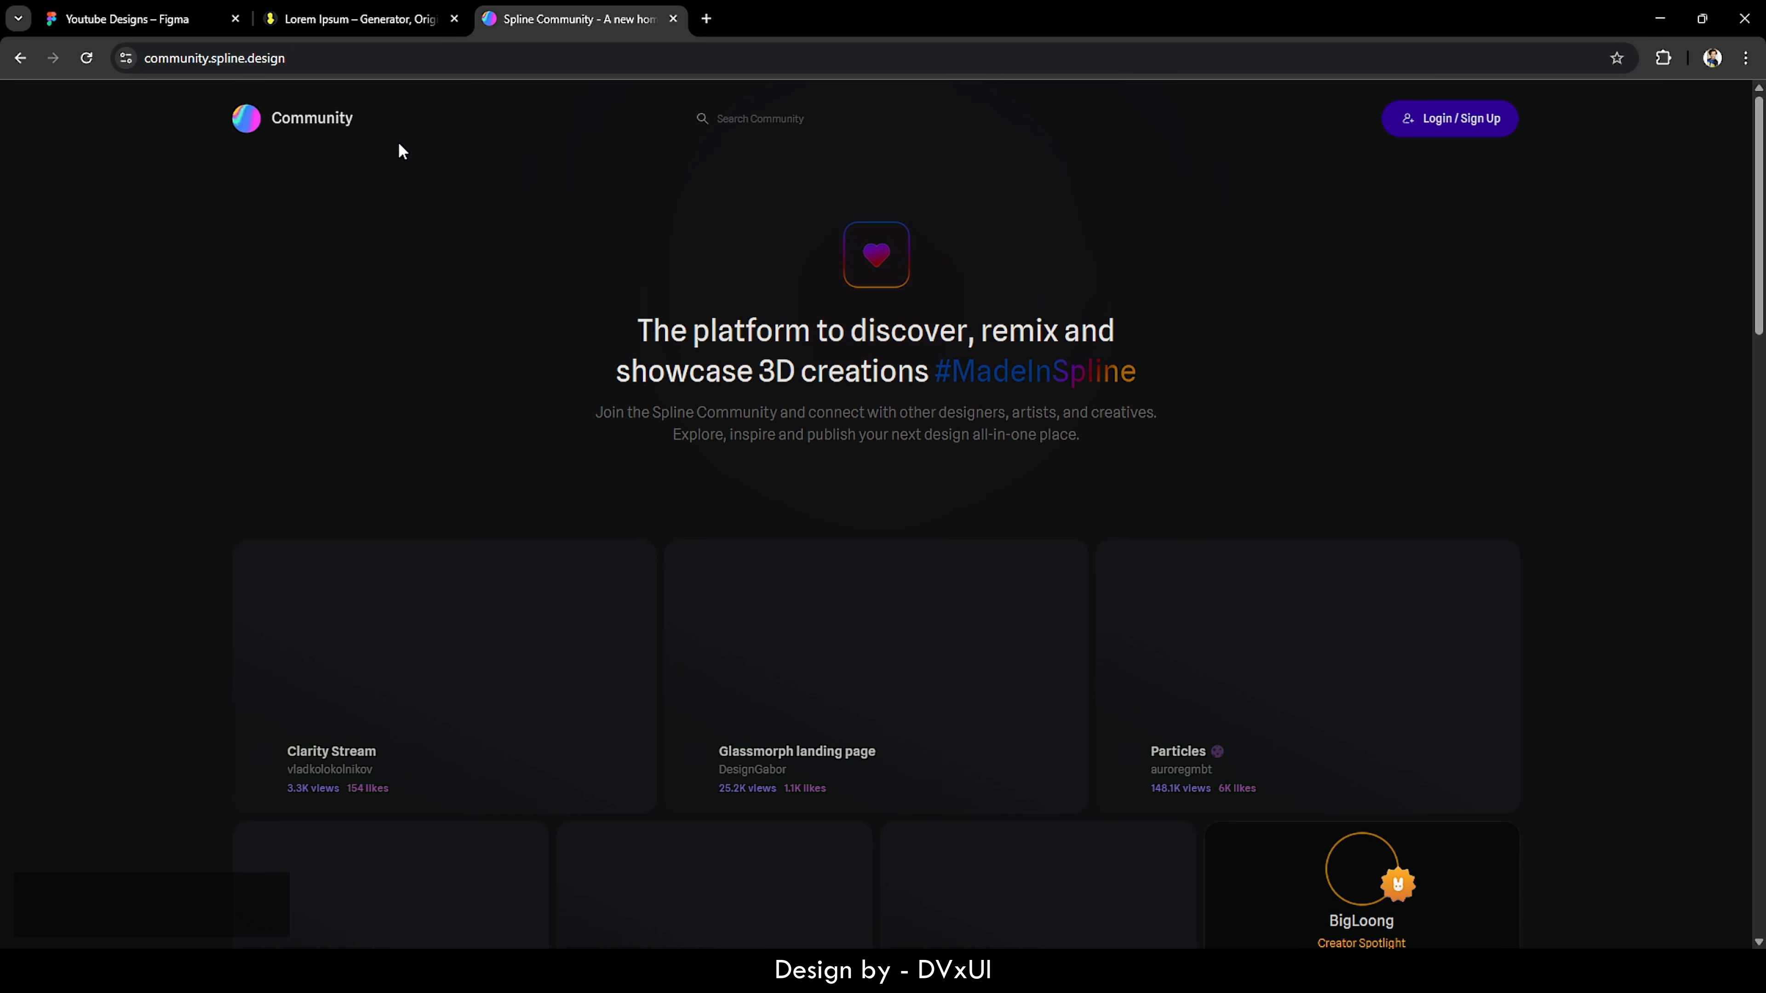
Step: Find the Chips scene in Spline Community, start its remix and sign in to Spline with Google
scroll(447, 430, down, 3)
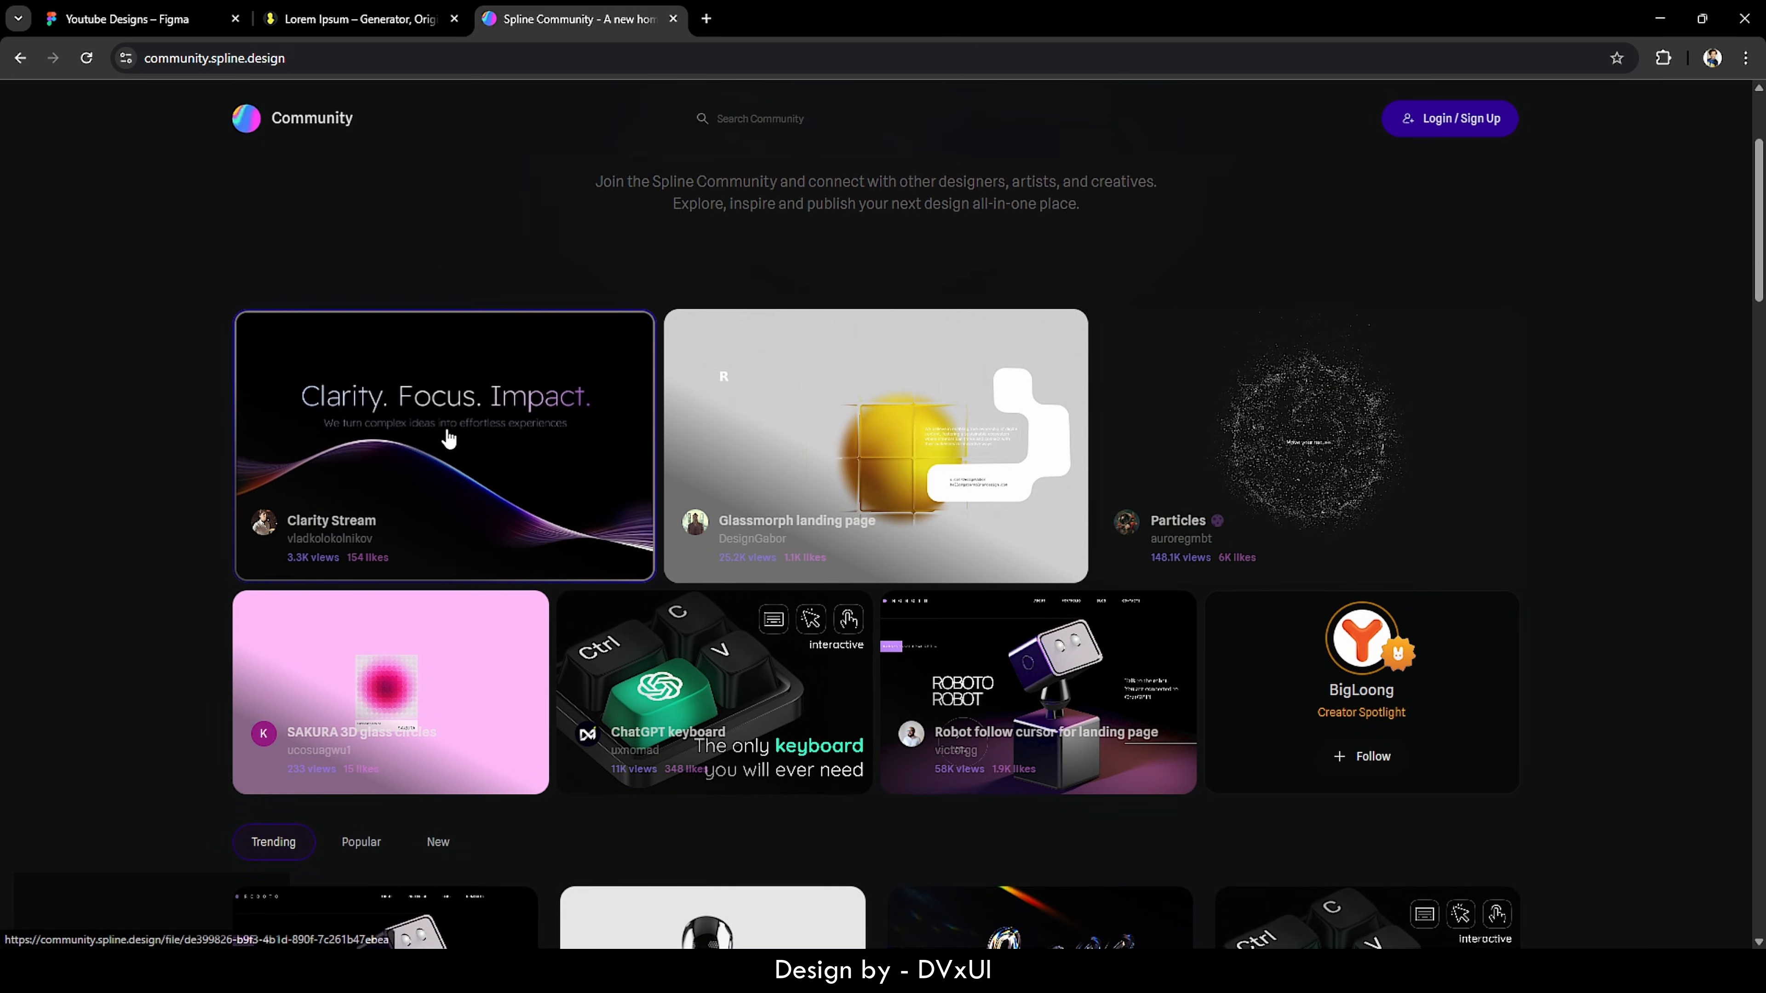
scroll(991, 711, down, 7)
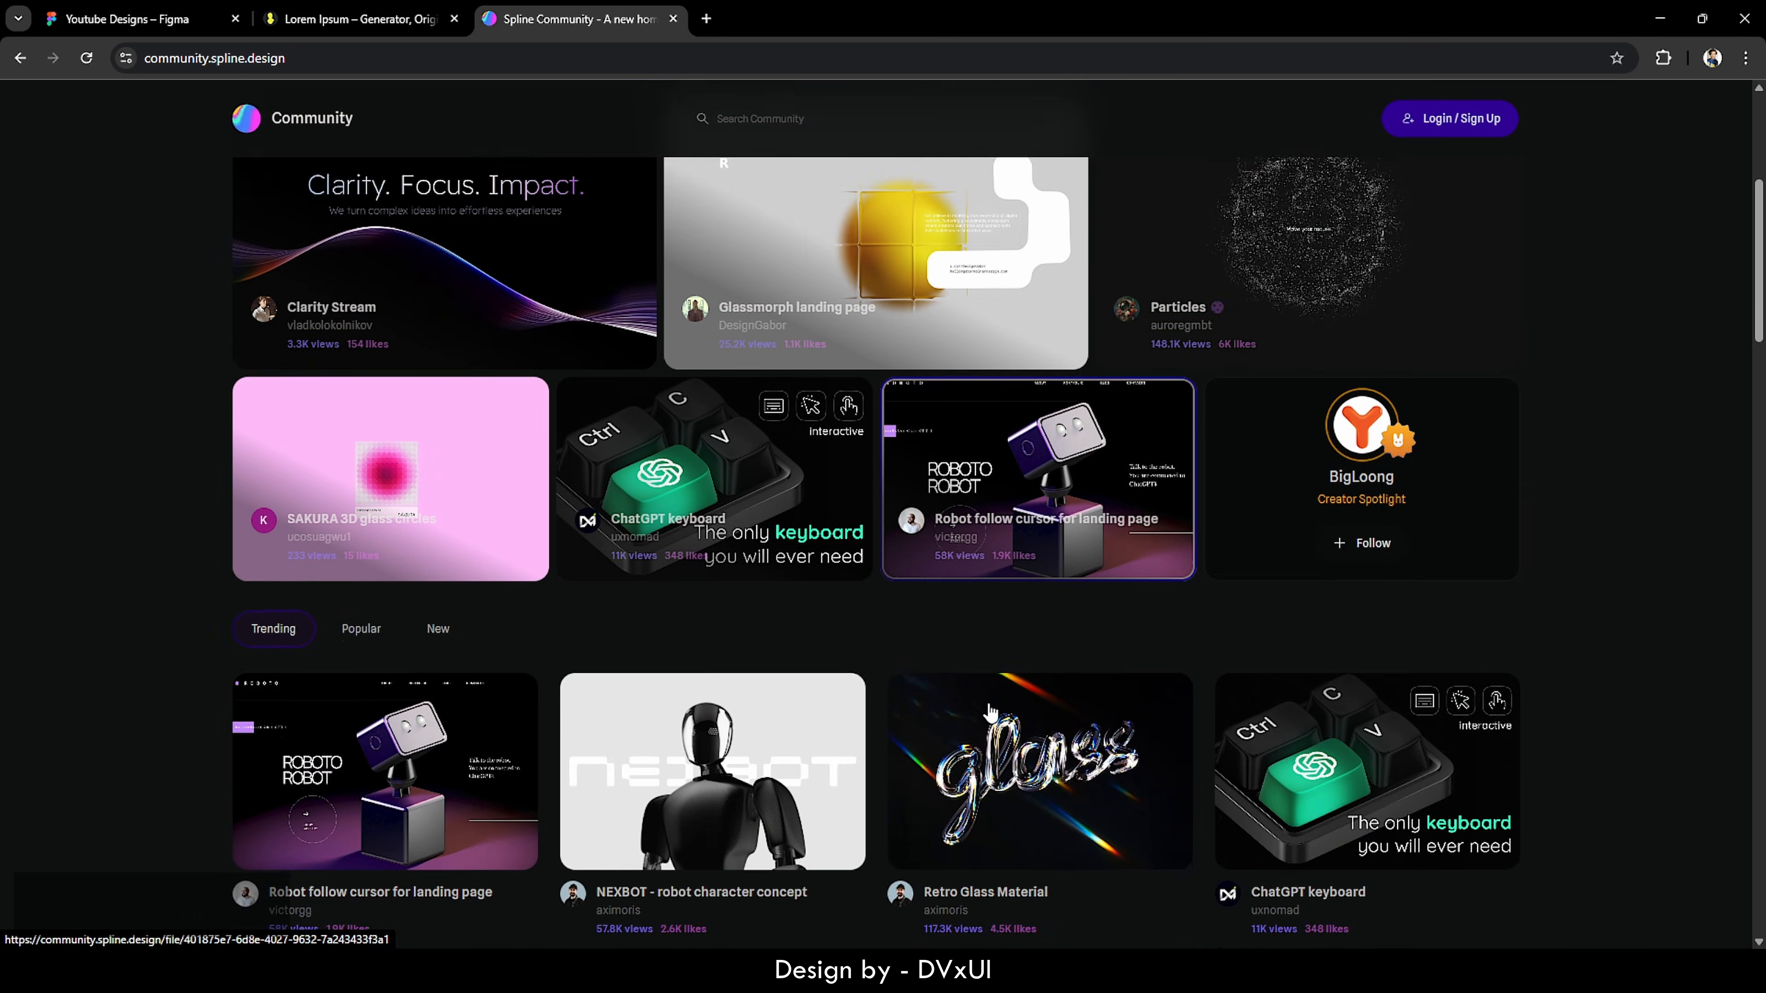
scroll(988, 701, down, 1)
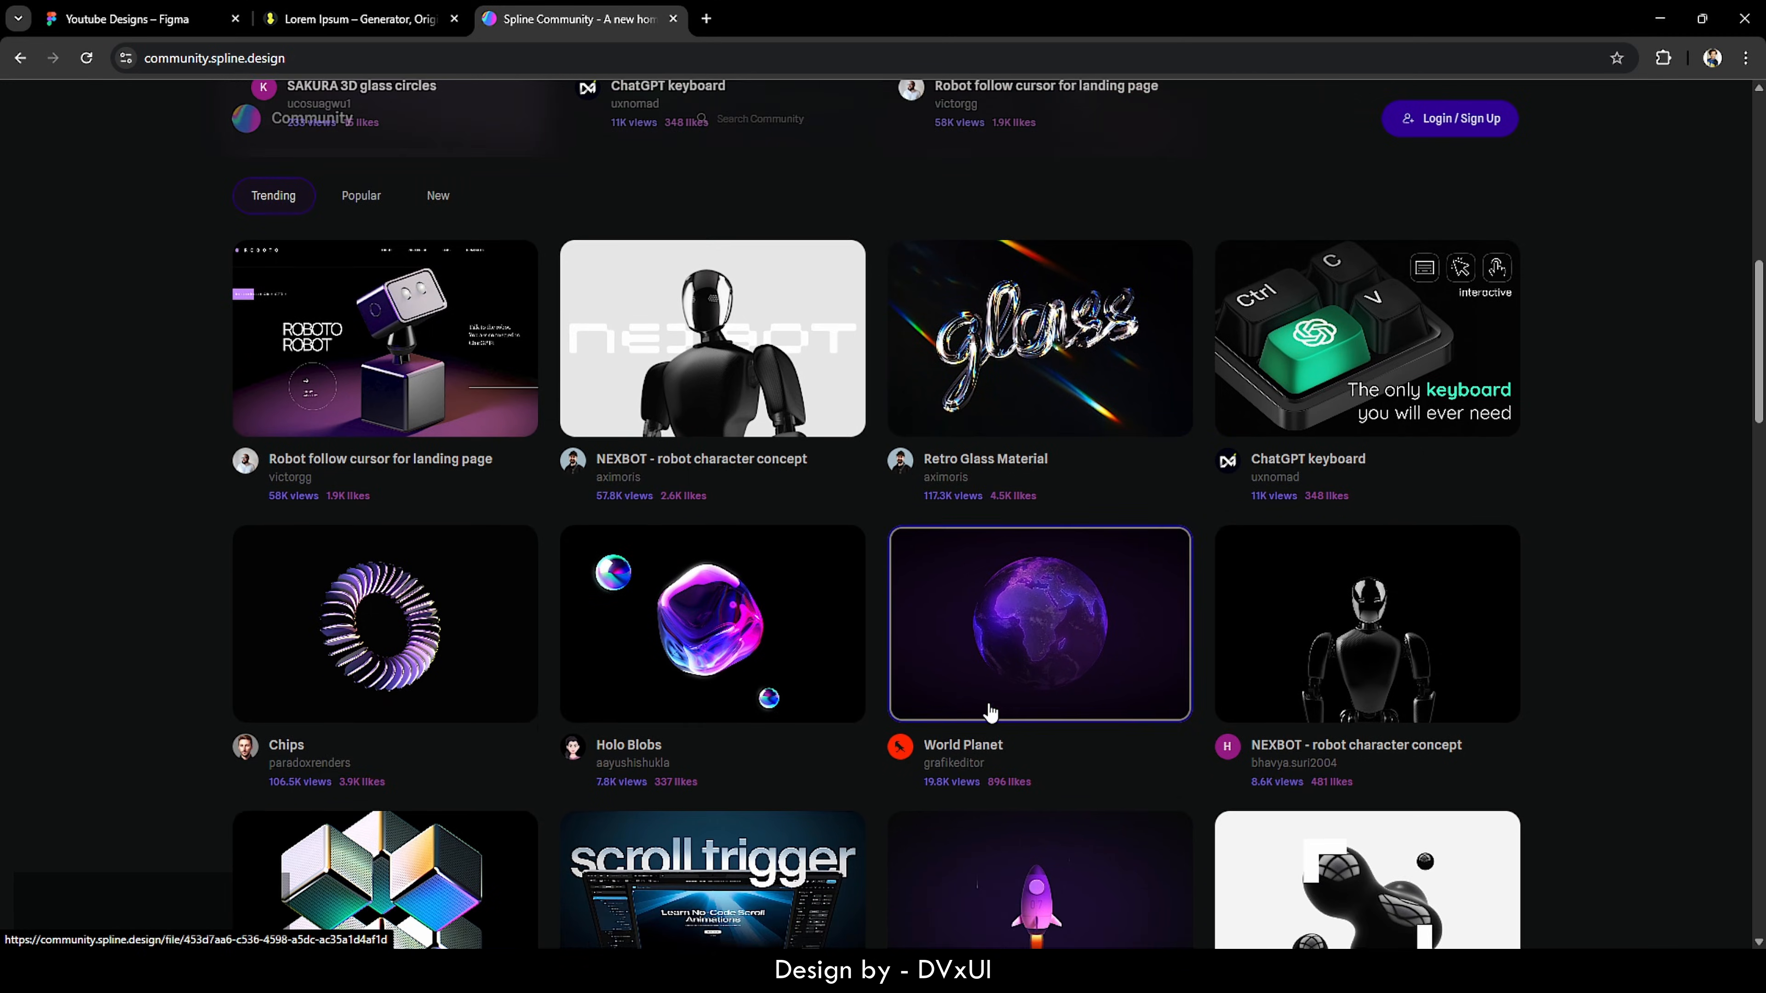
click(402, 618)
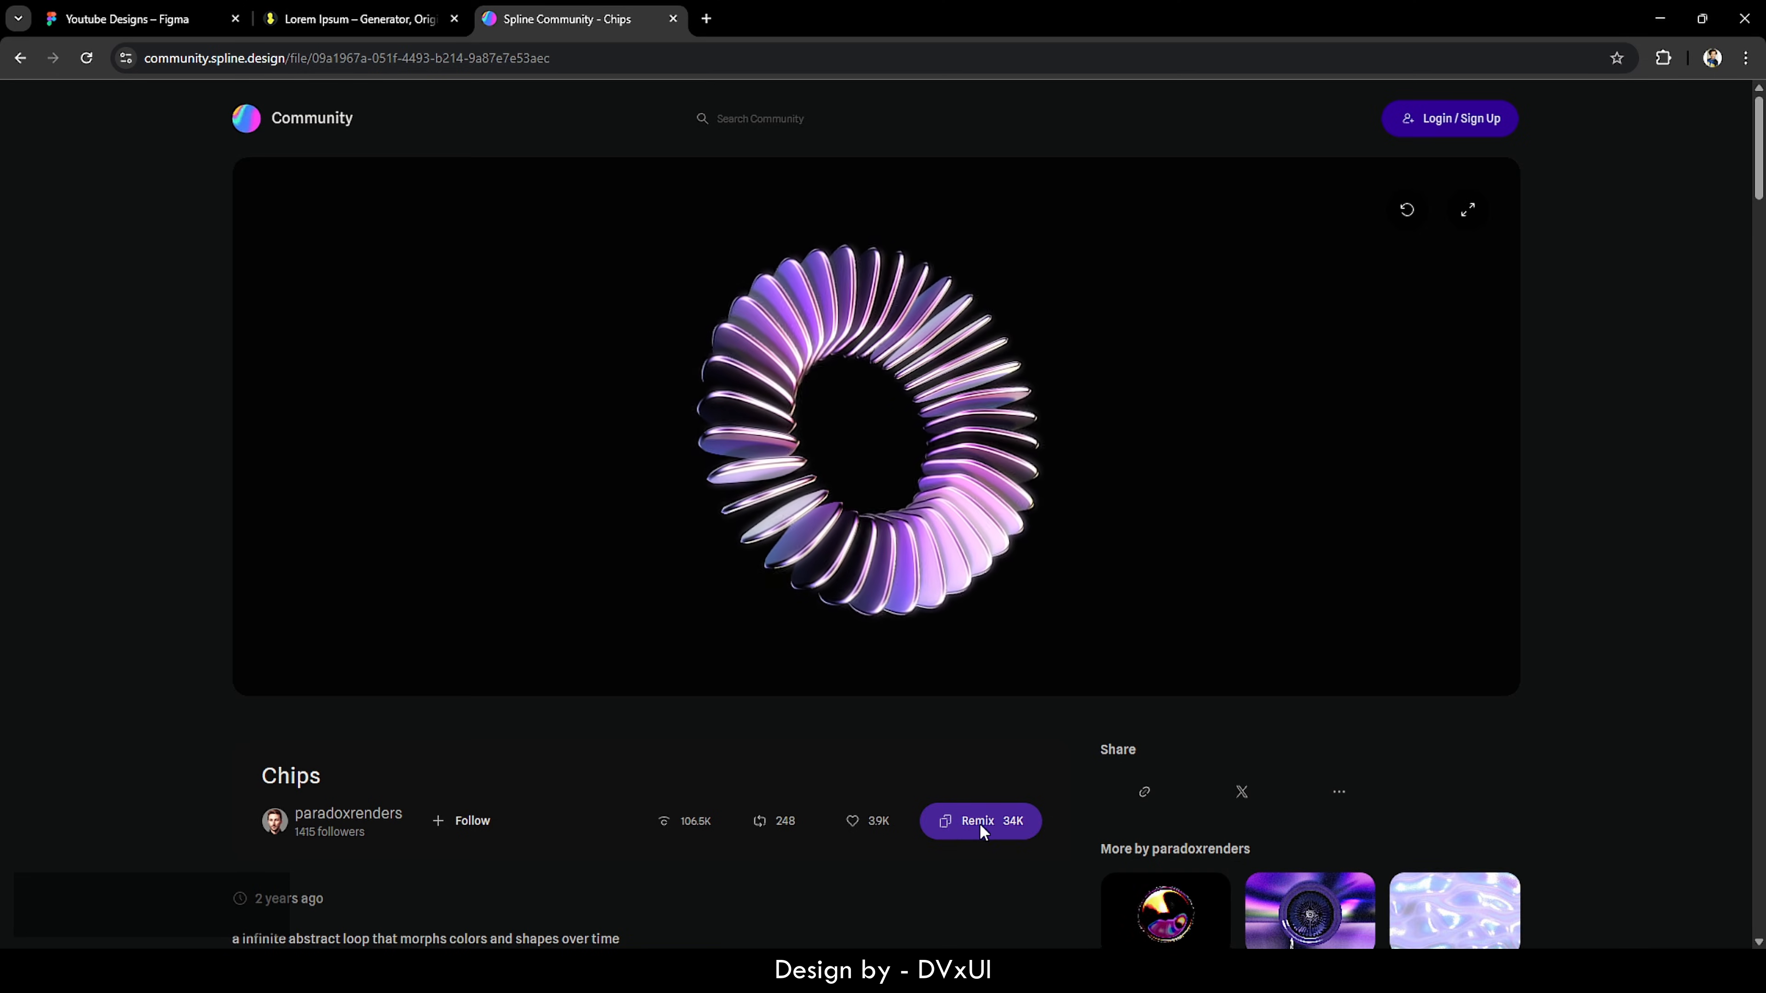
click(980, 824)
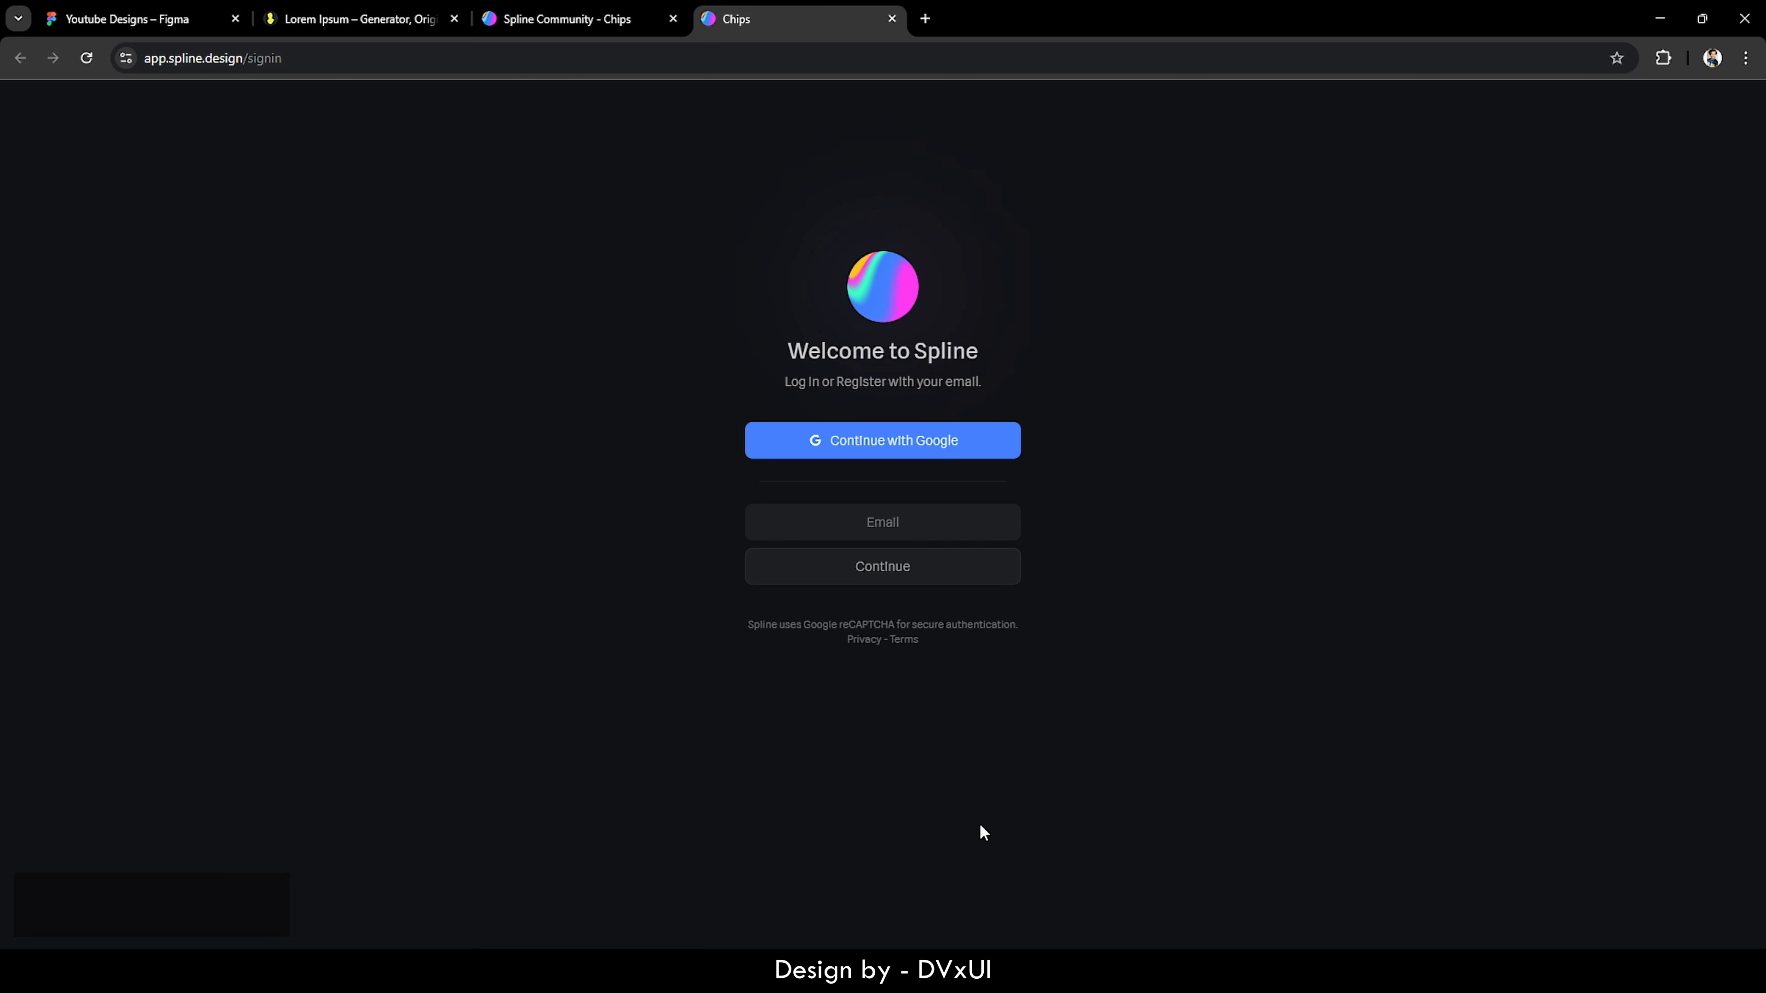
click(850, 446)
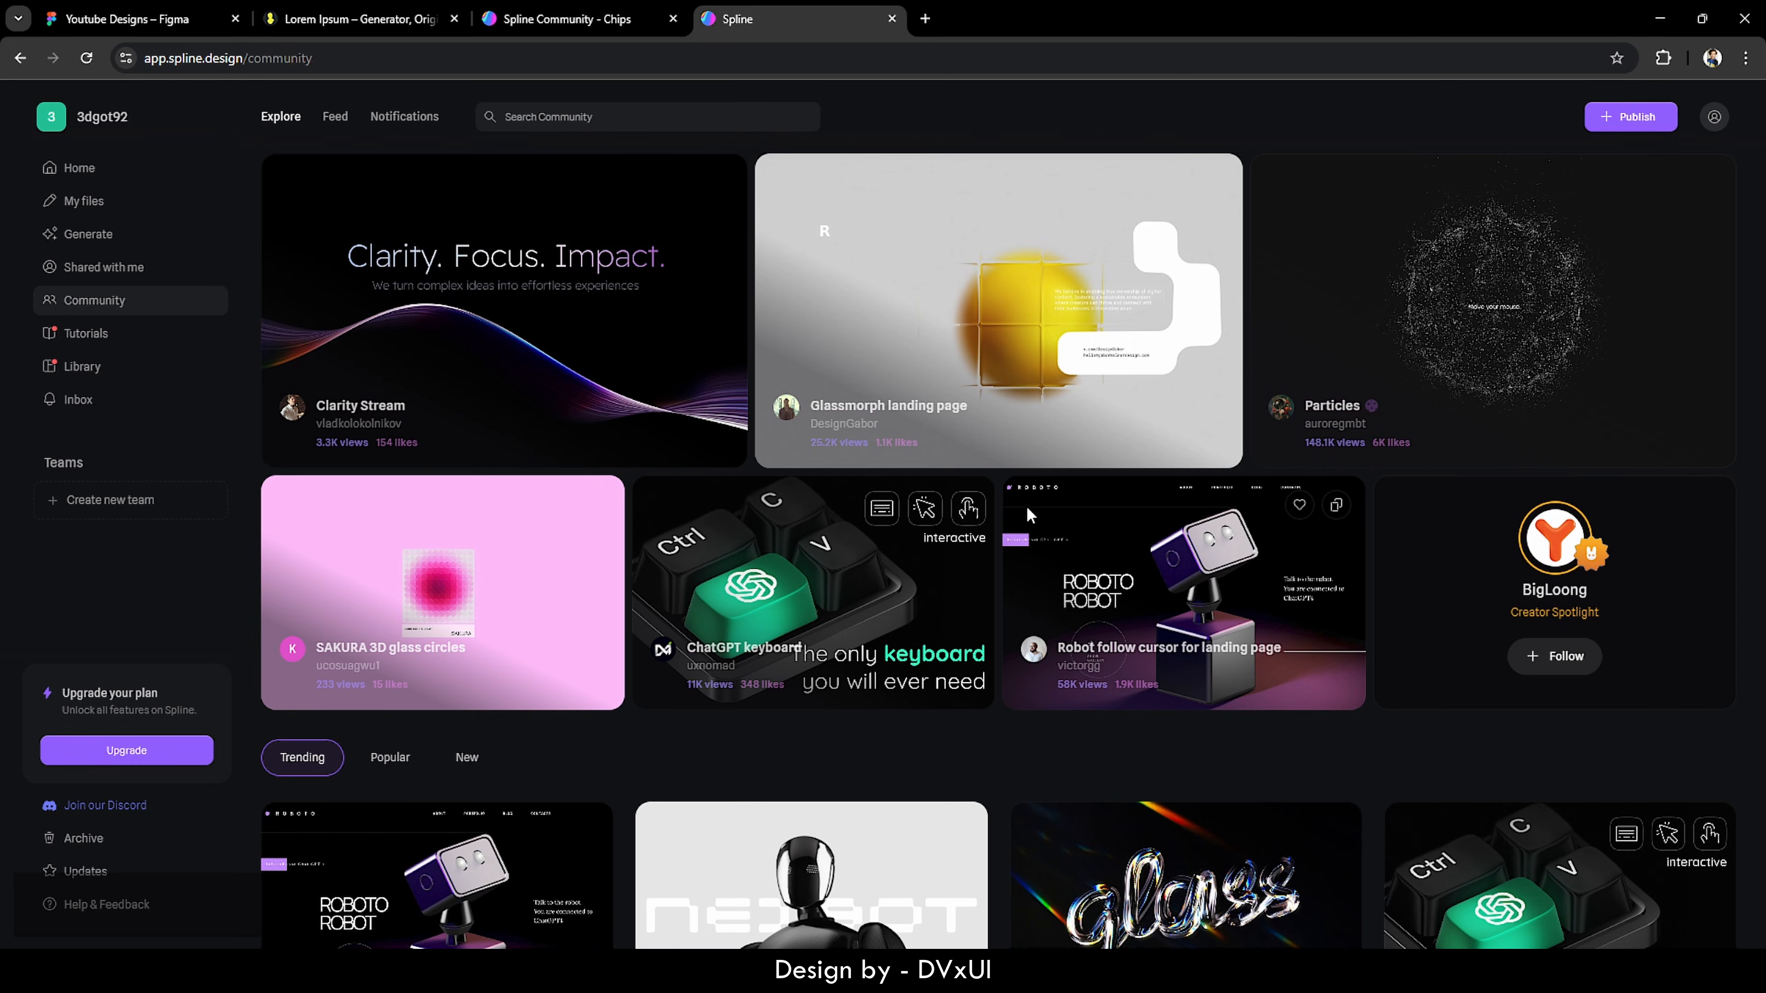
Step: Remix the Chips scene from the signed-in community page, dismissing the upgrade offer and skipping the introductory tour
scroll(1029, 515, down, 4)
scroll(1026, 505, down, 3)
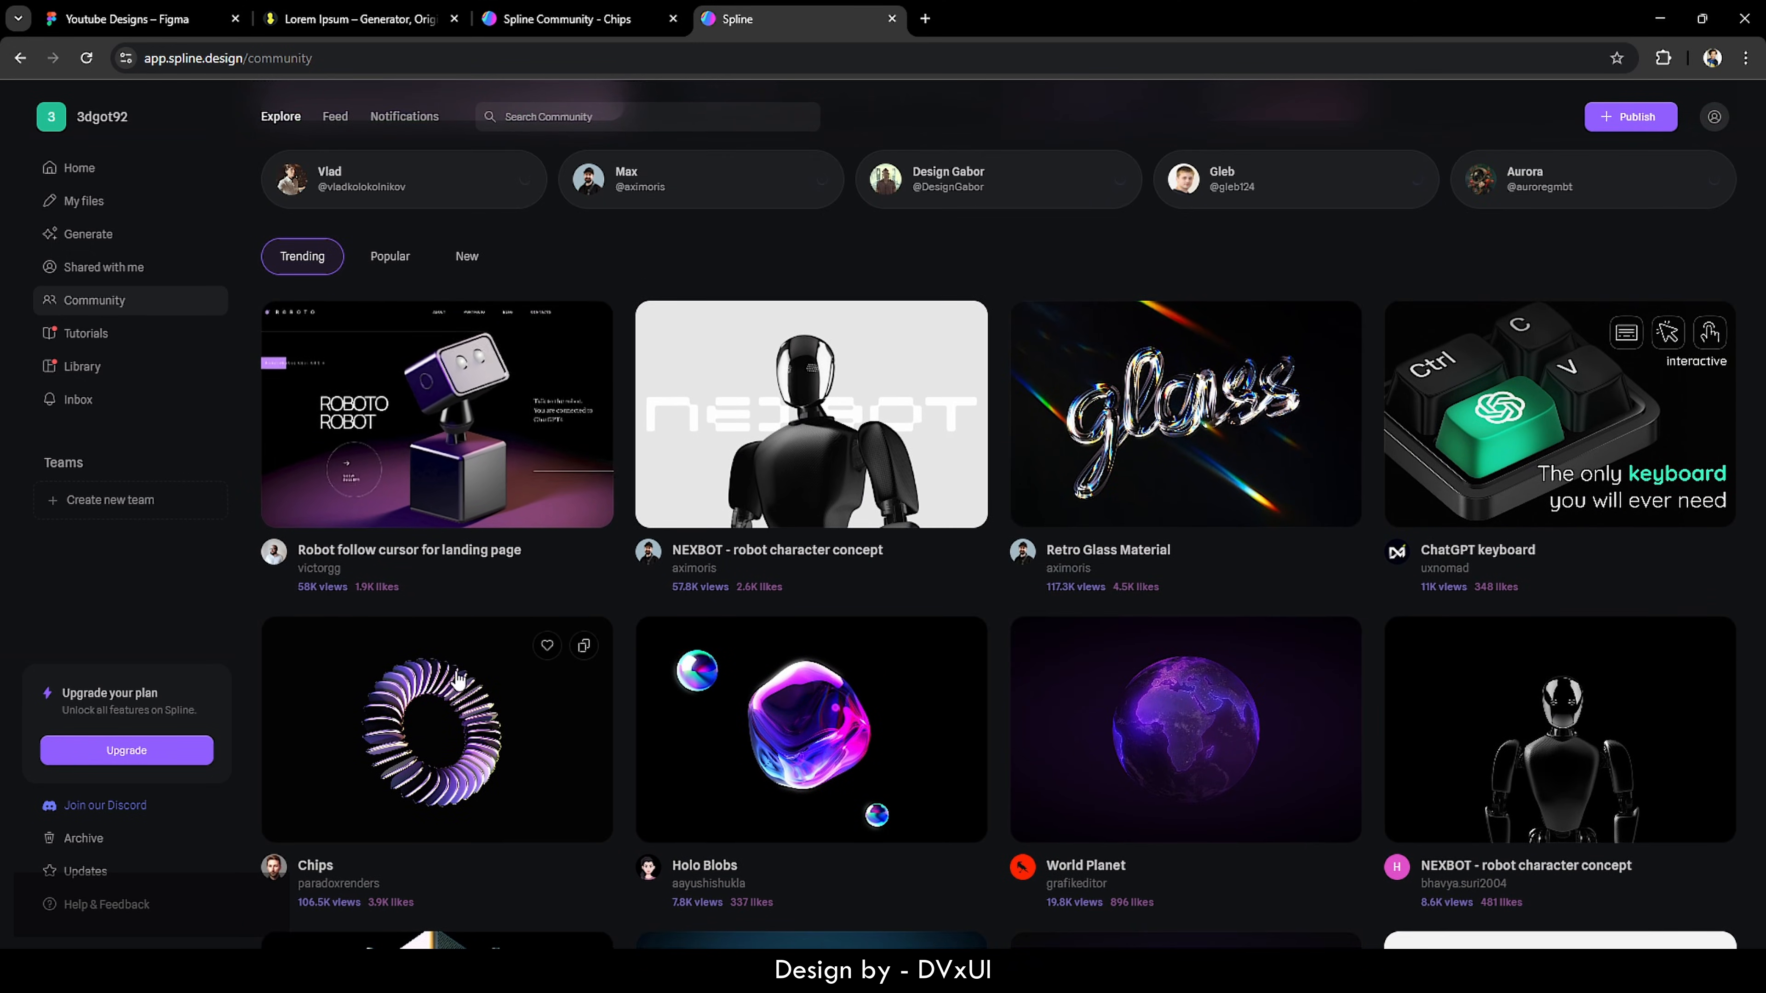
click(454, 699)
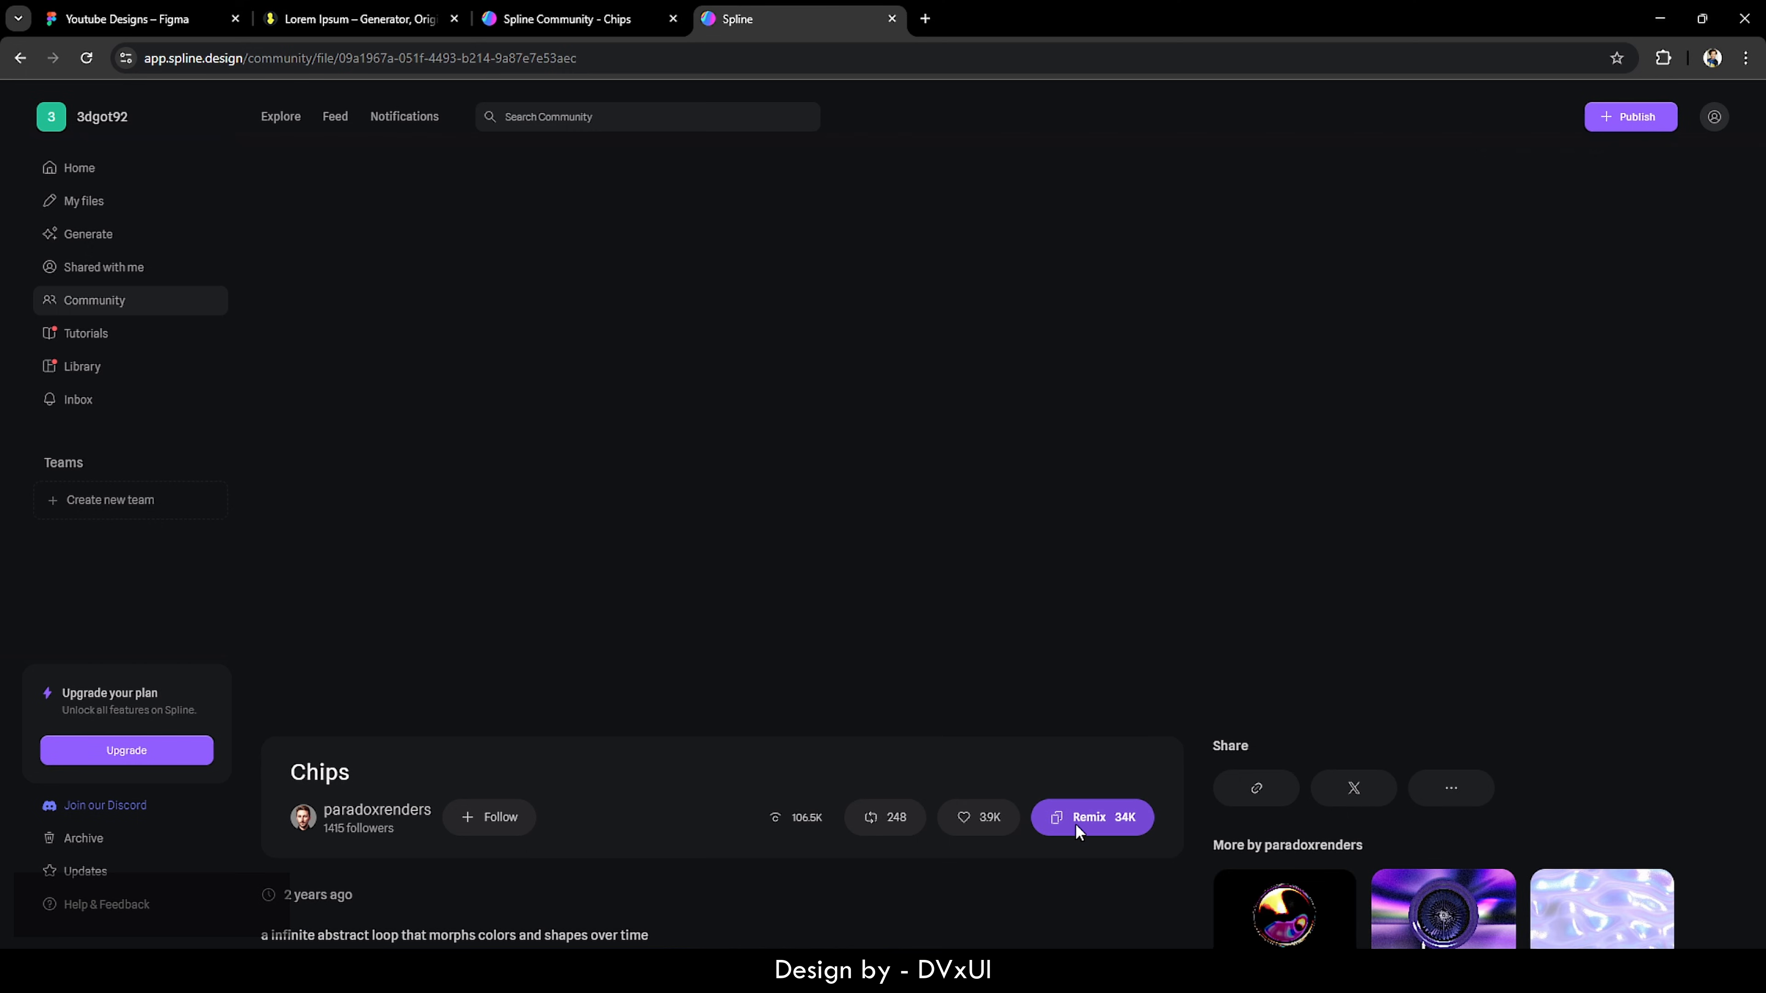
click(1076, 826)
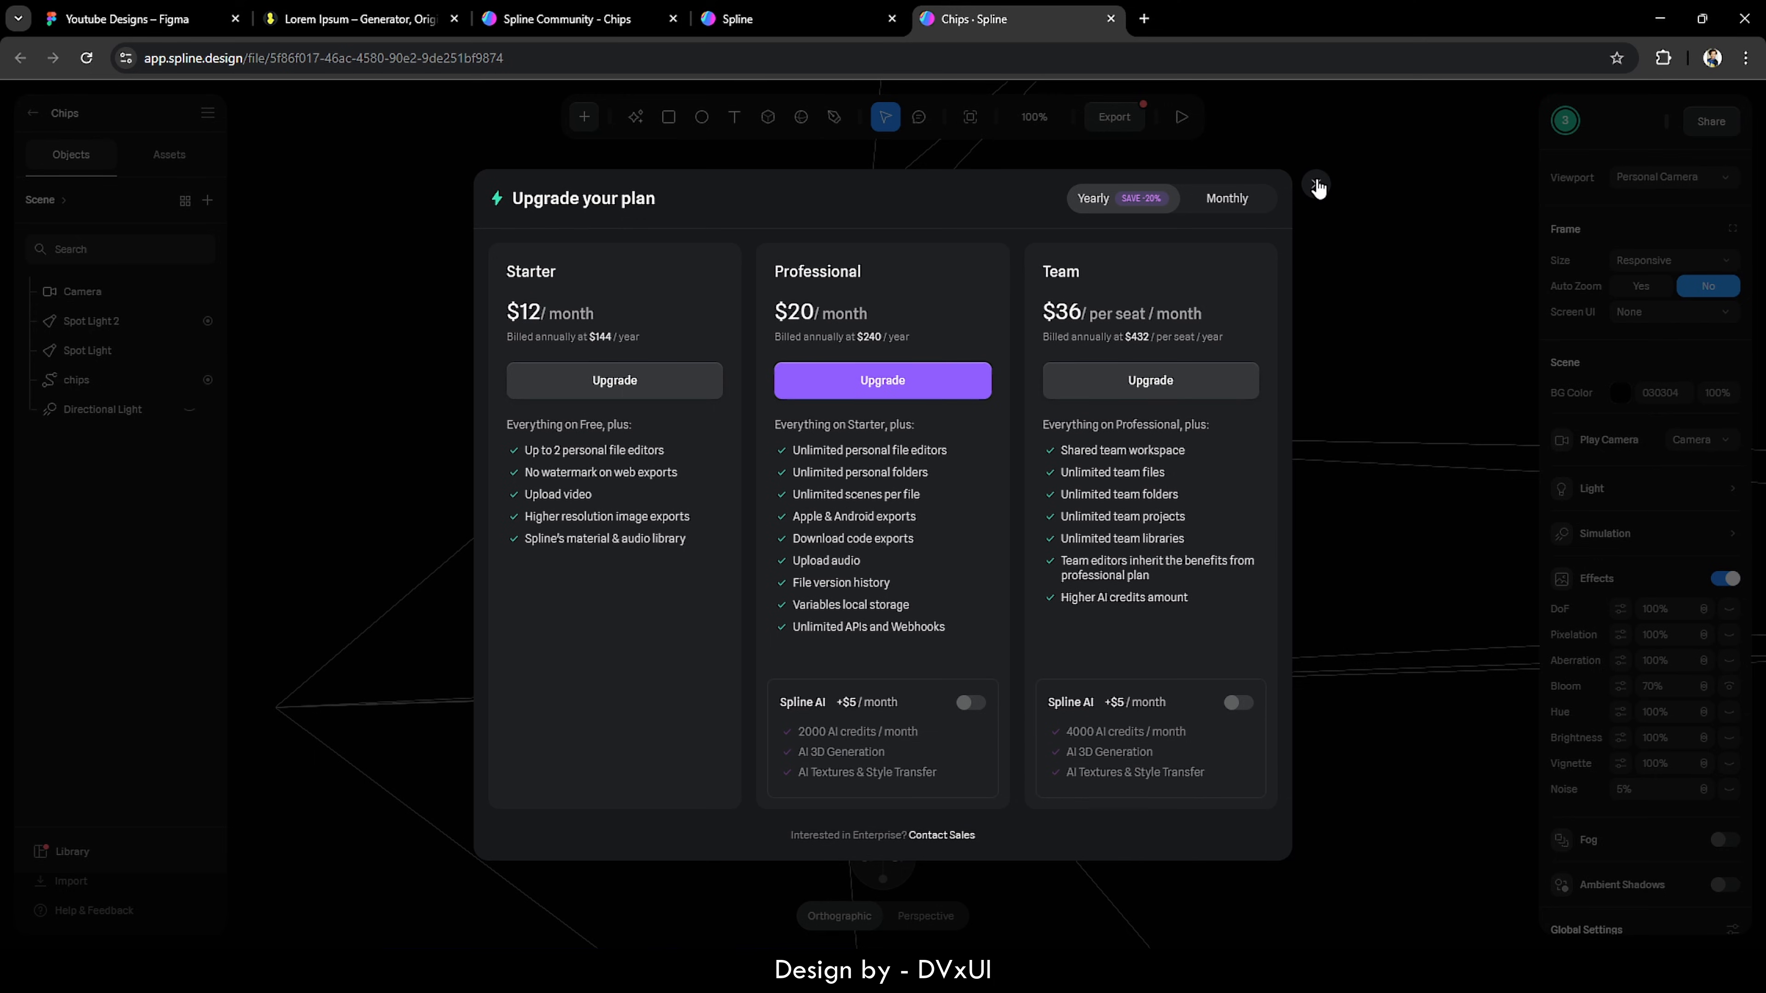
click(1317, 185)
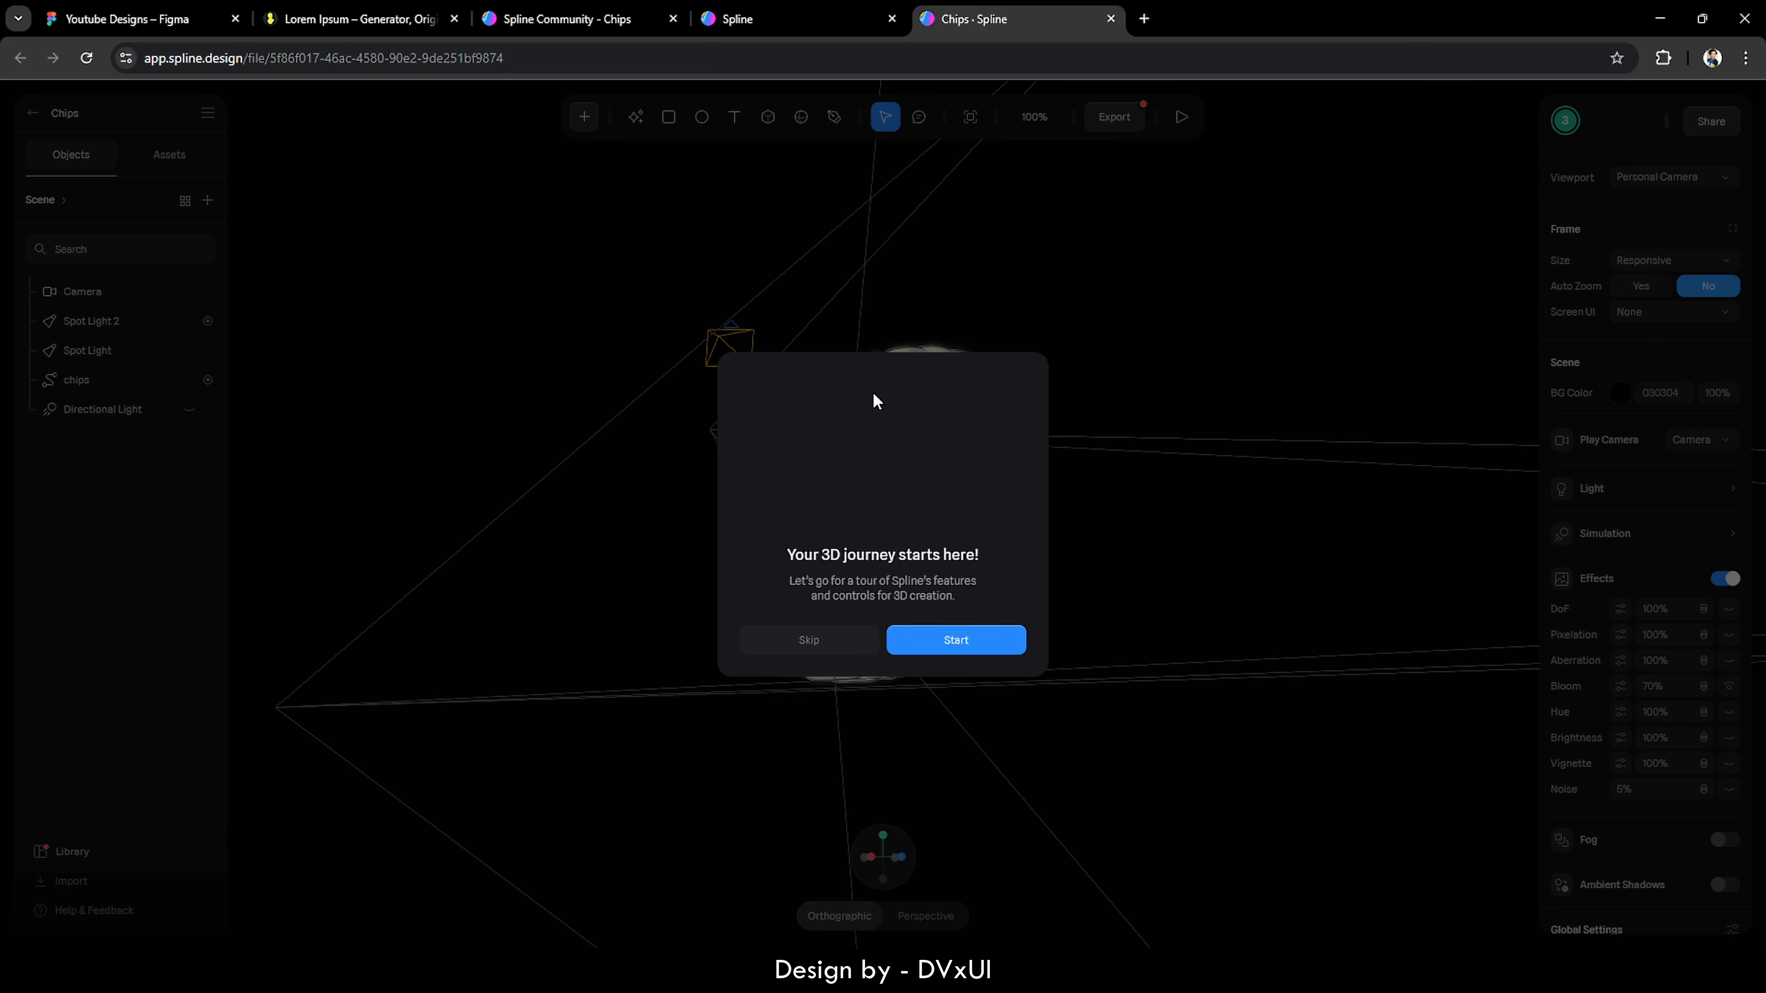
click(822, 641)
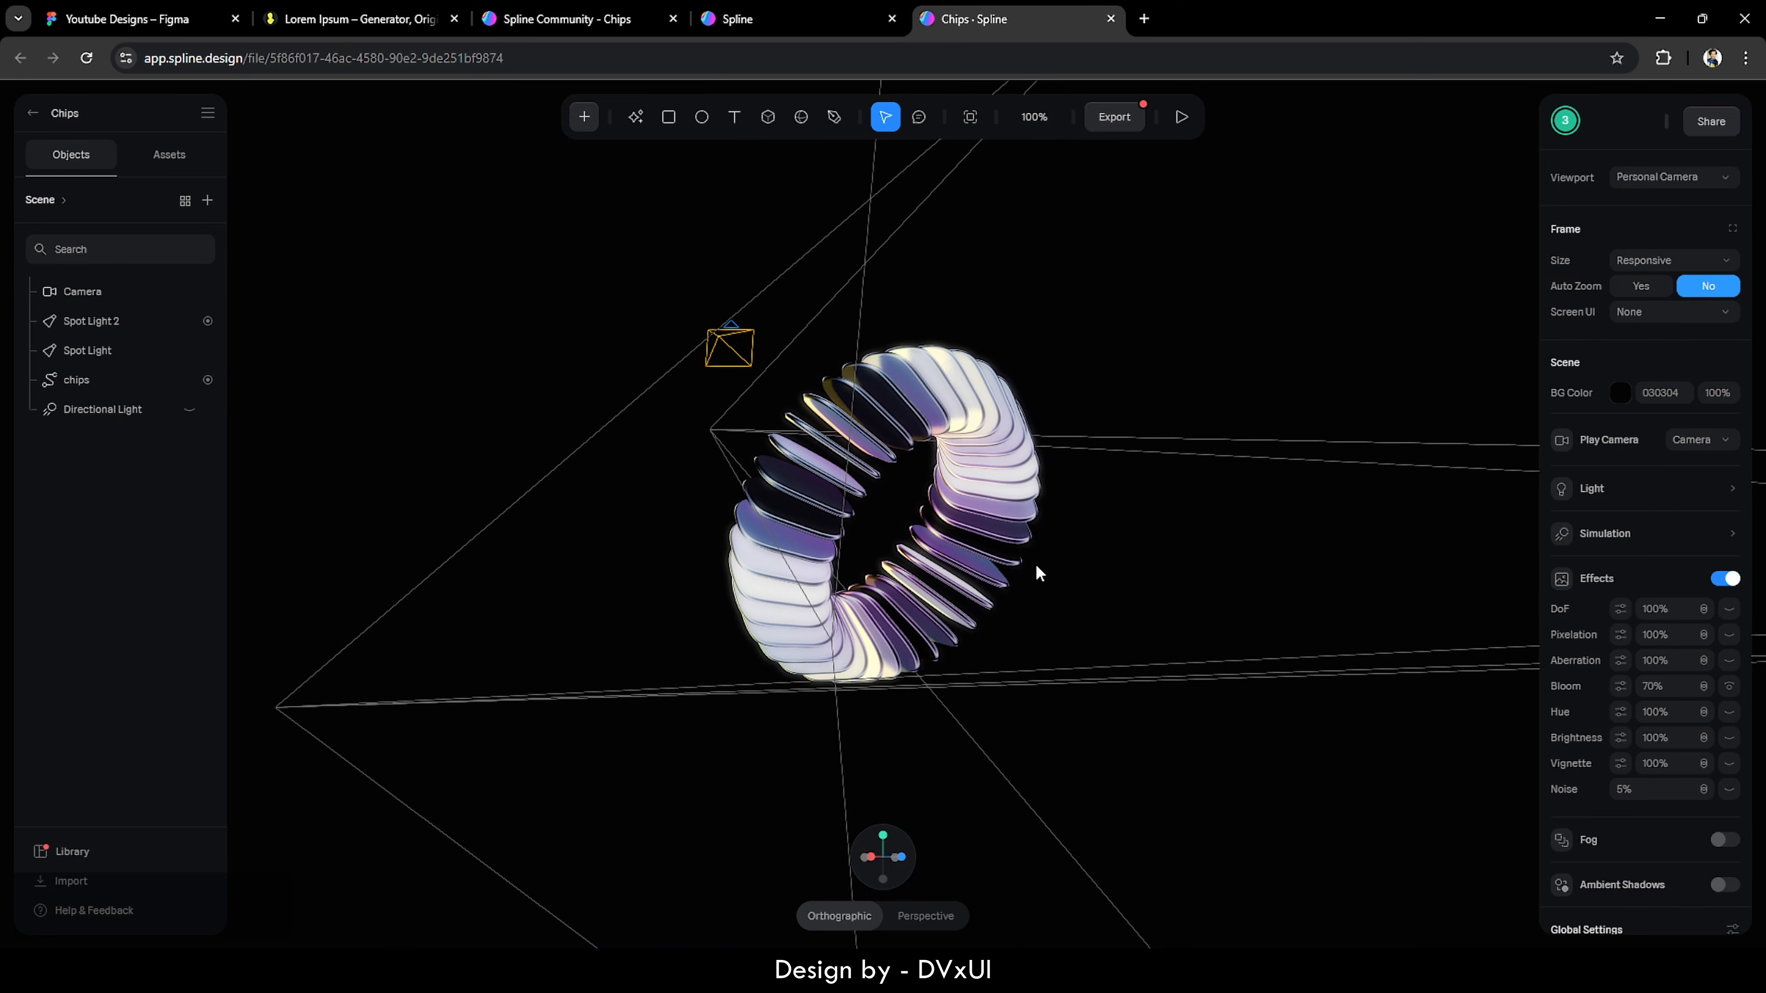
Step: Export the Chips scene as a public URL with its background color hidden, update the URL and copy its link
click(941, 379)
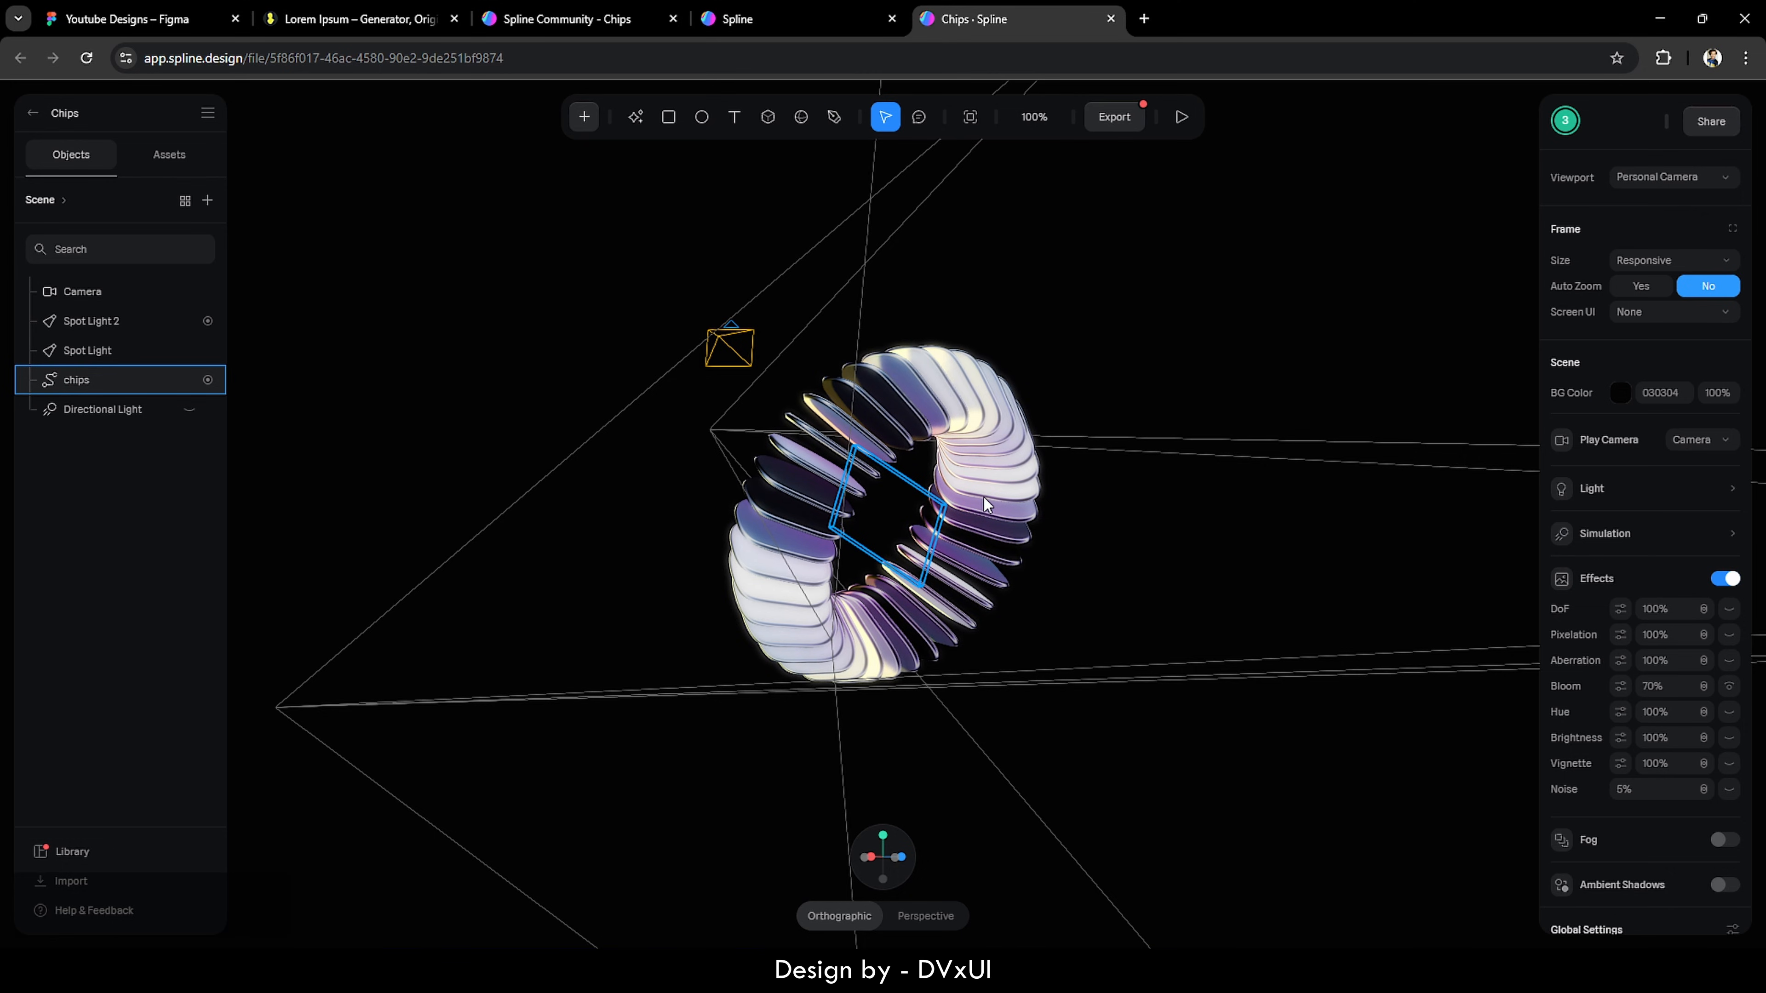
click(1109, 119)
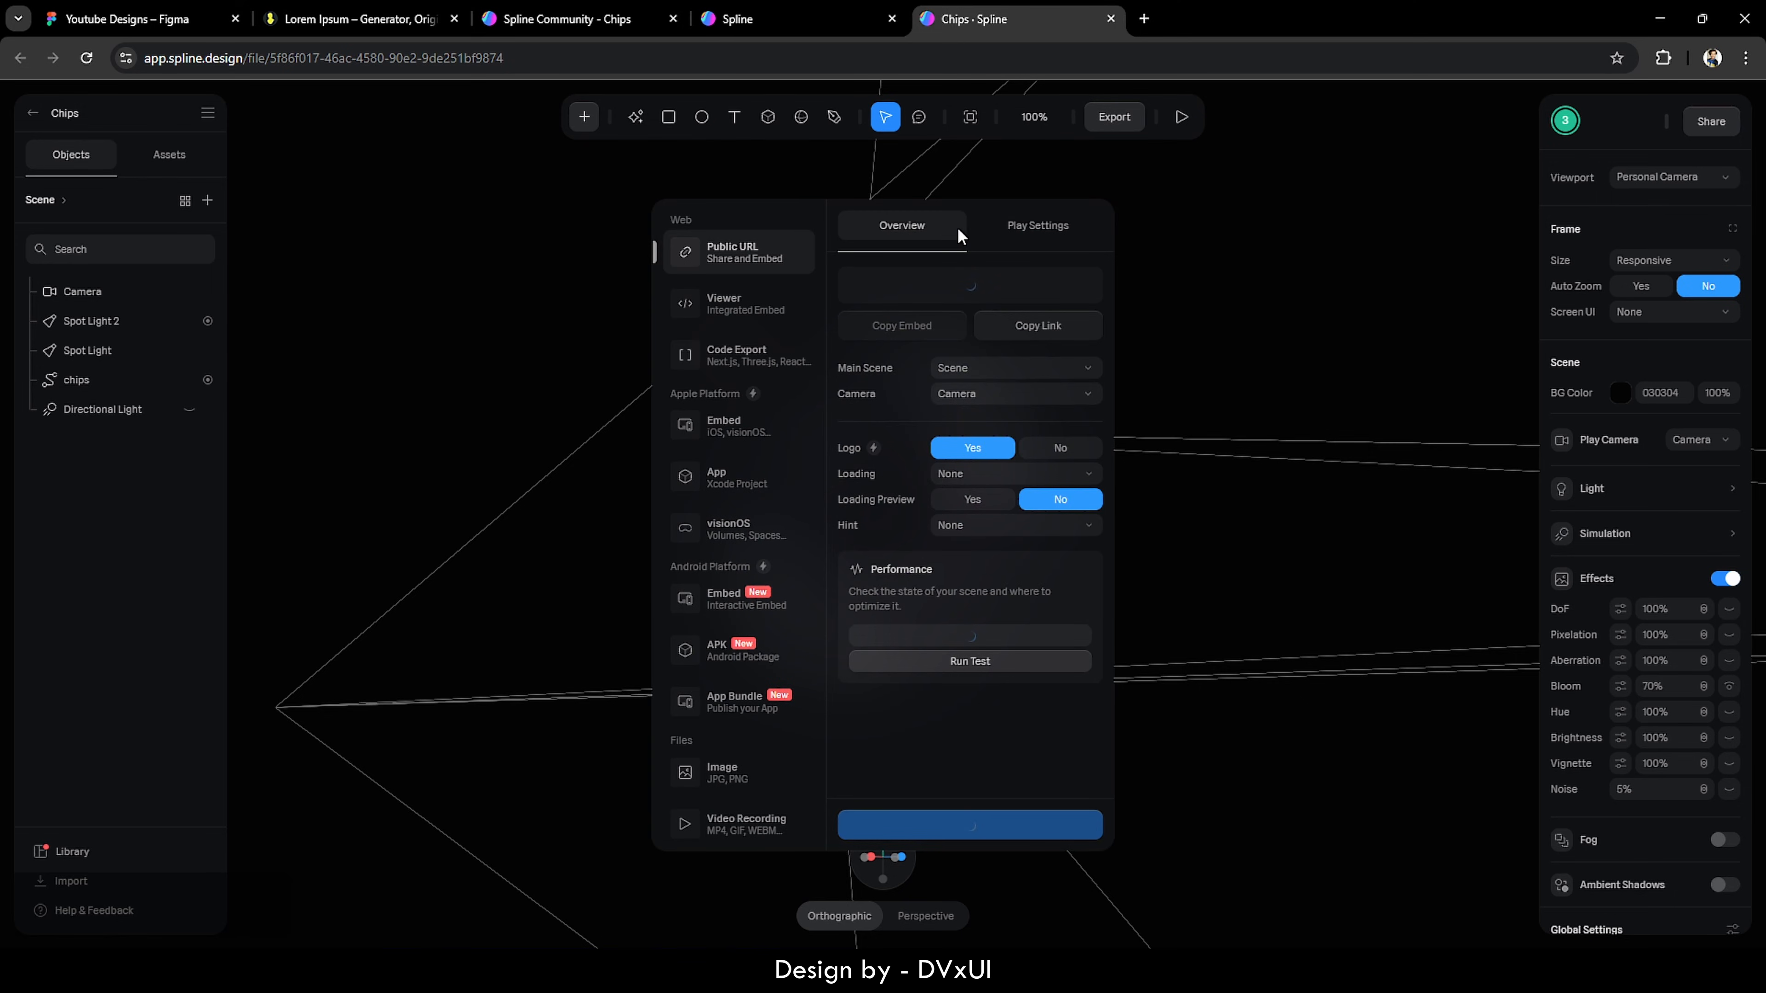
click(1027, 228)
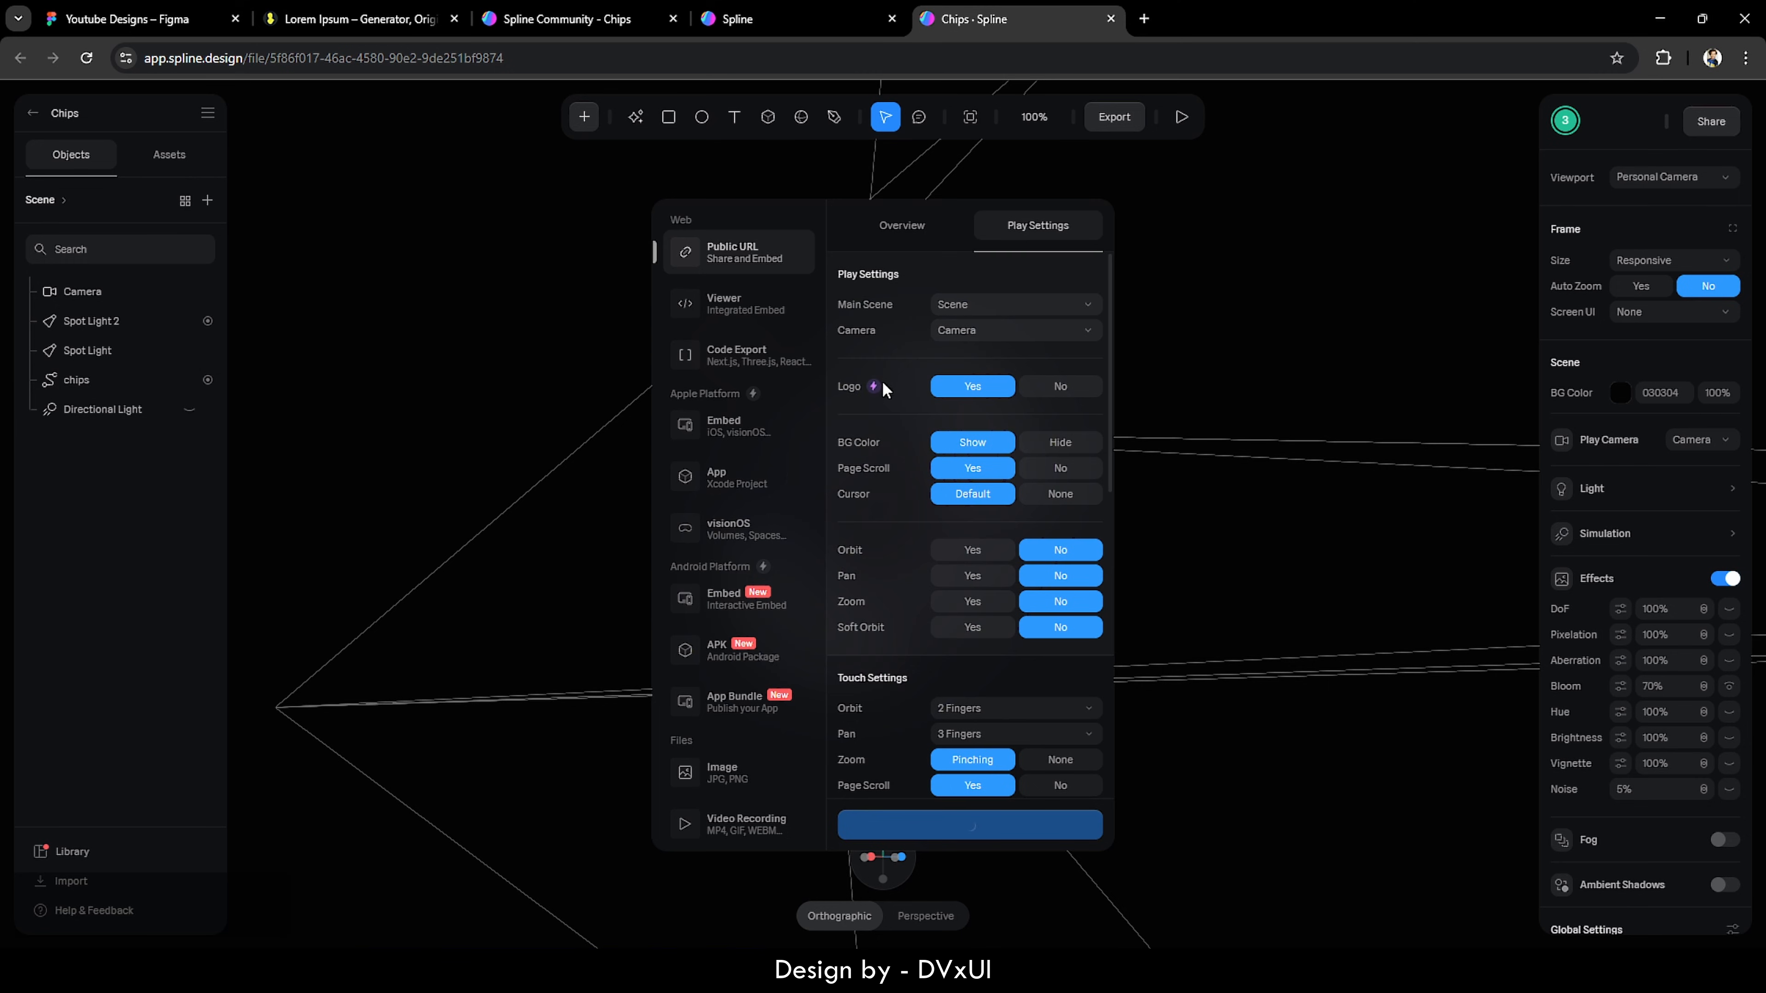
click(1058, 444)
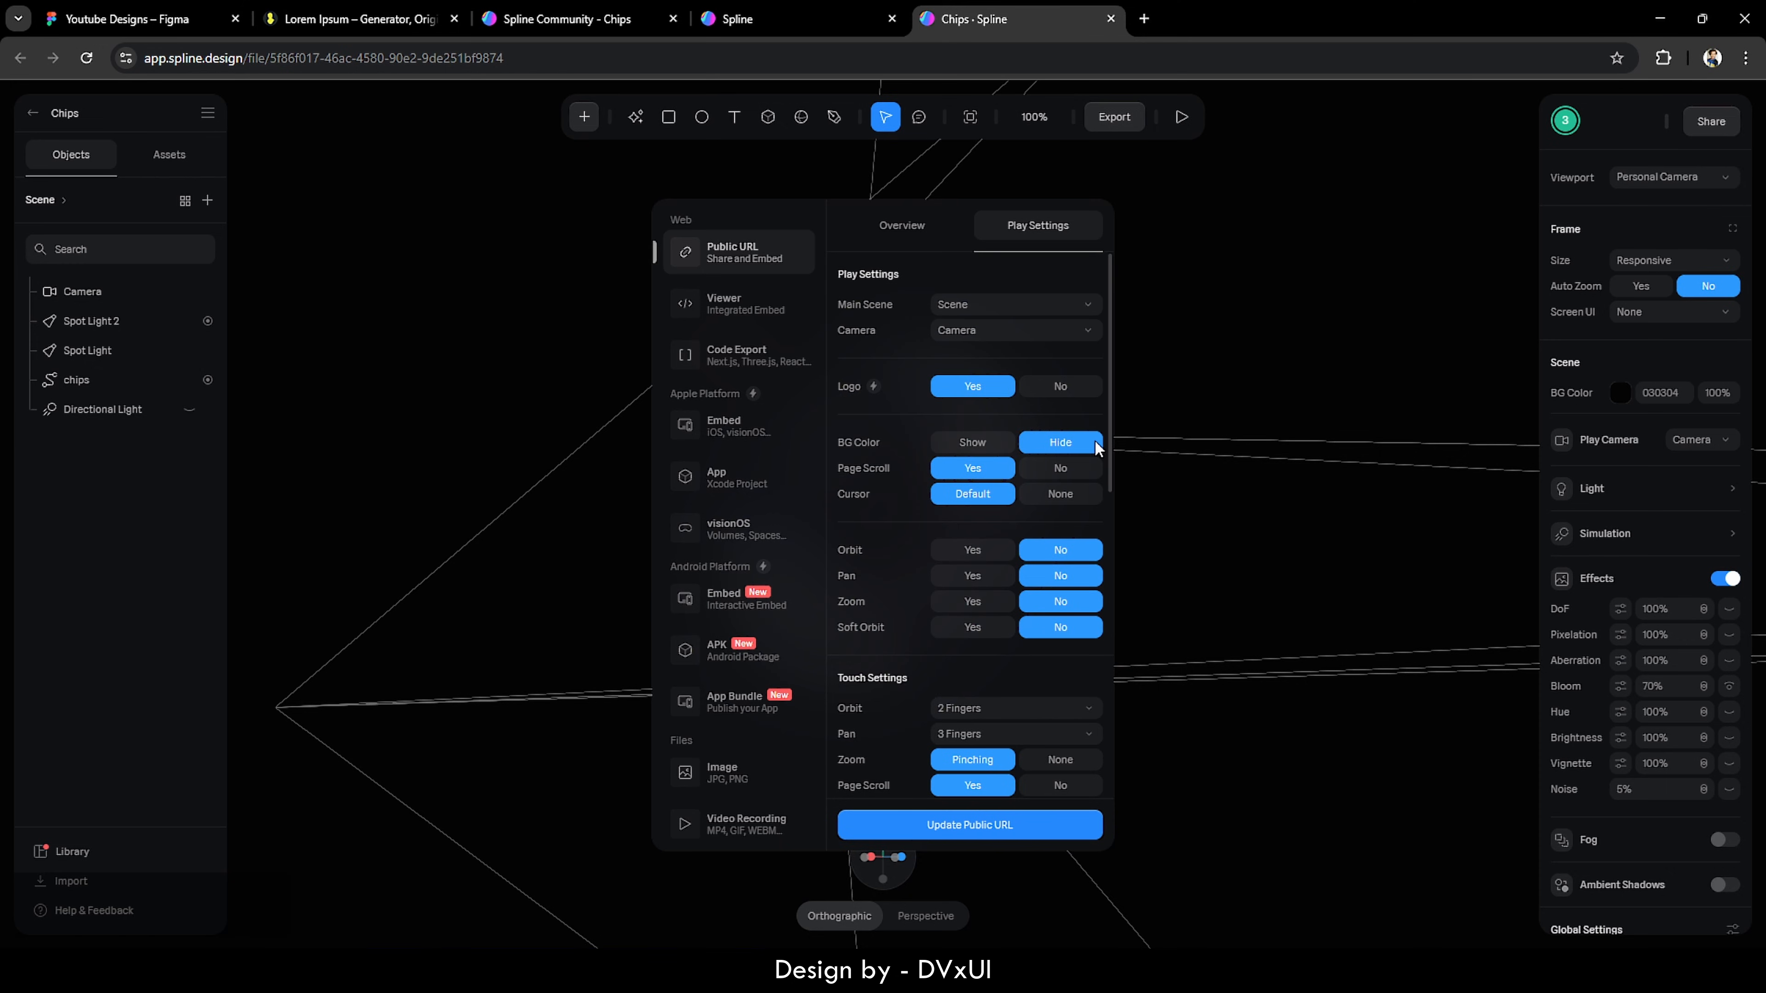
click(951, 823)
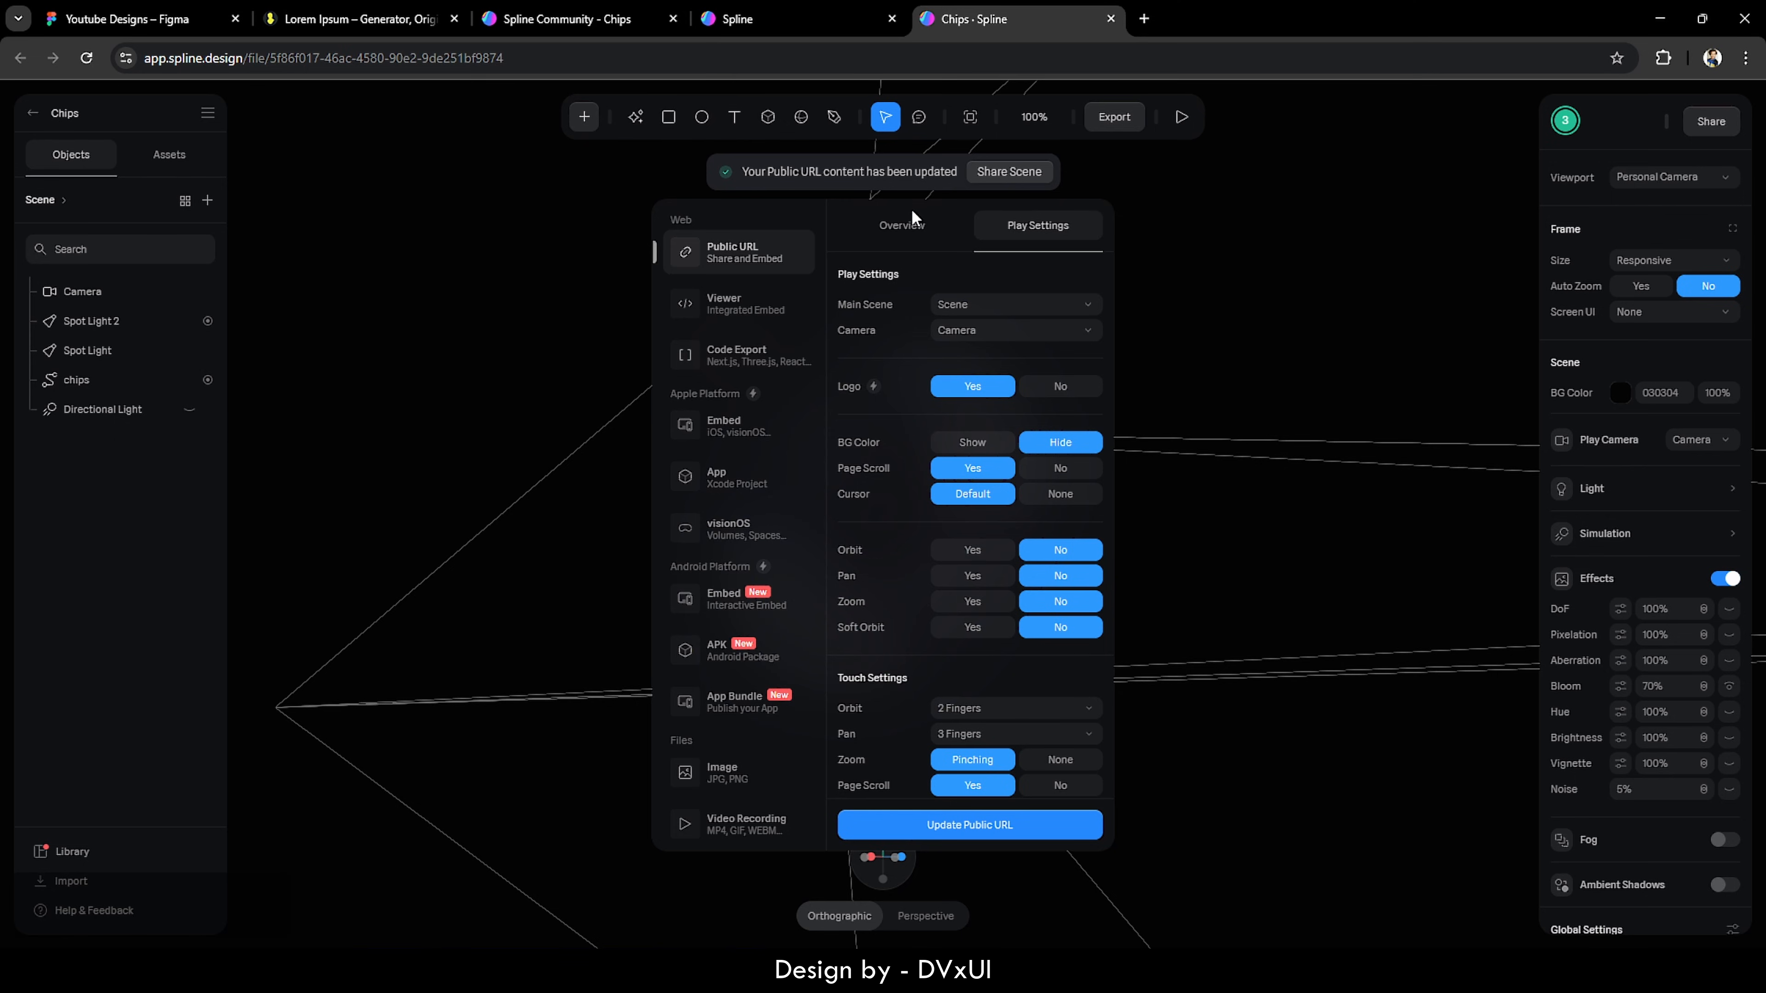
click(904, 225)
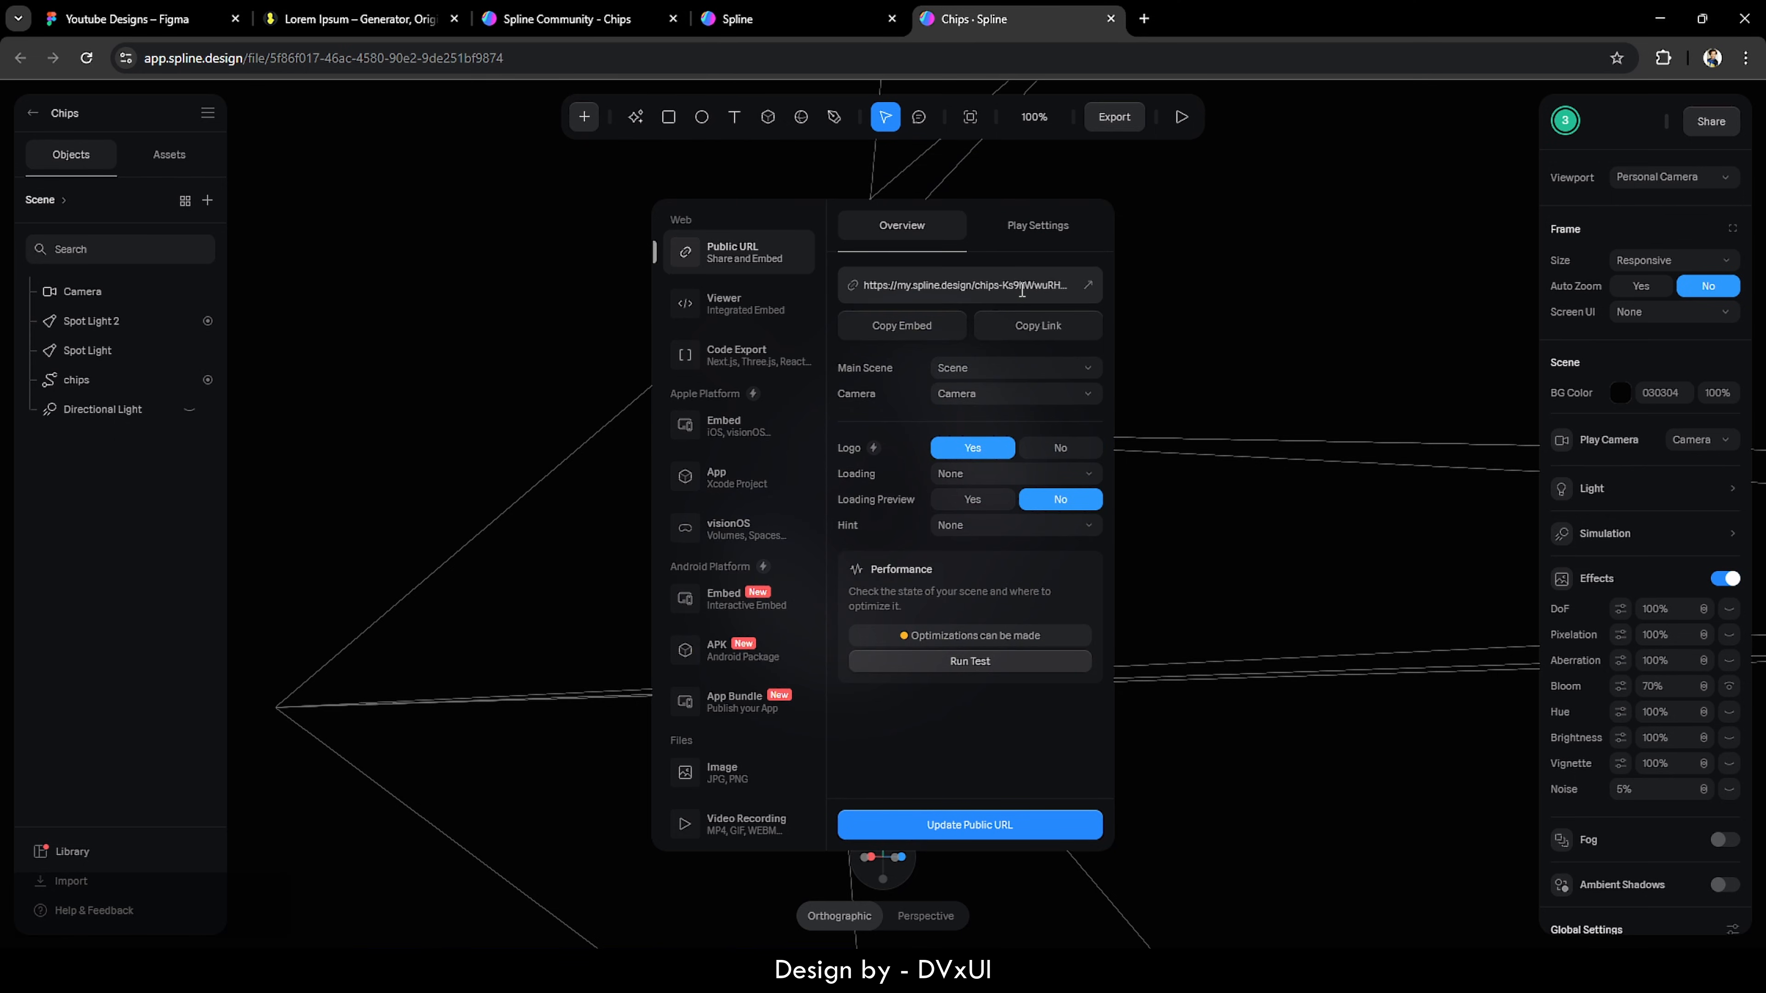
click(1020, 330)
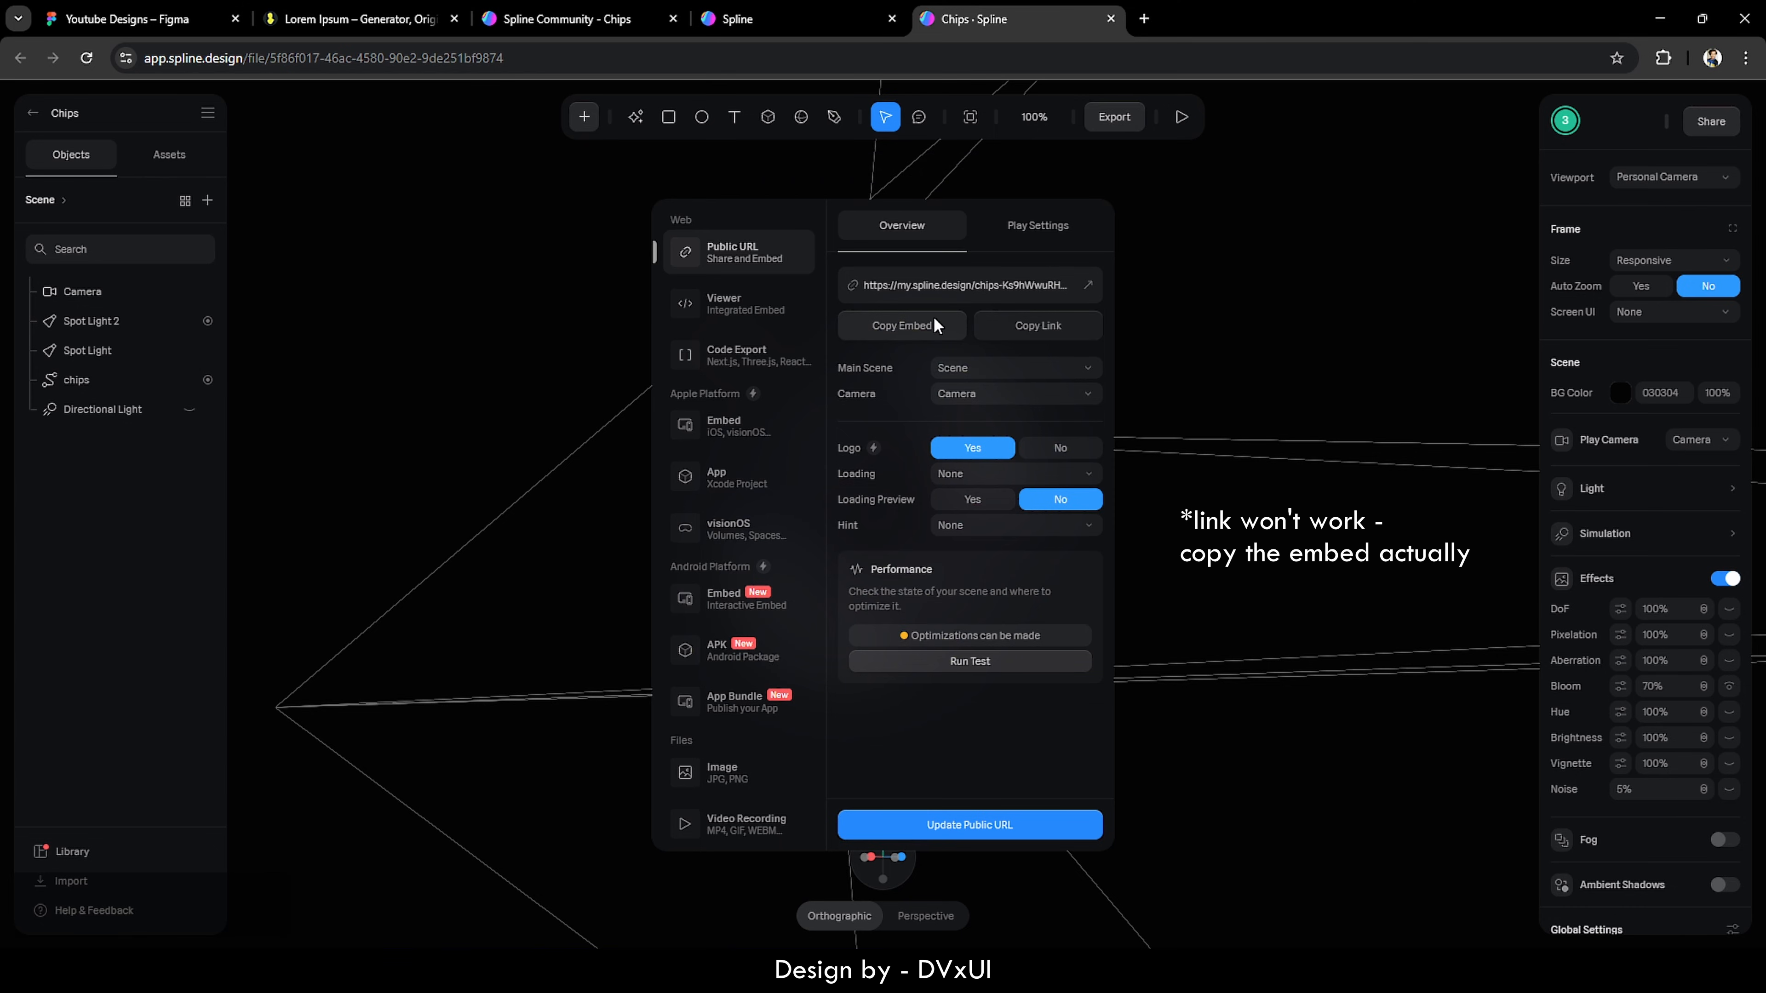
Step: Switch to Figma, hide the Desktop - 1 frame's 16-column layout grid and set the frame's corner radius to 24
click(158, 19)
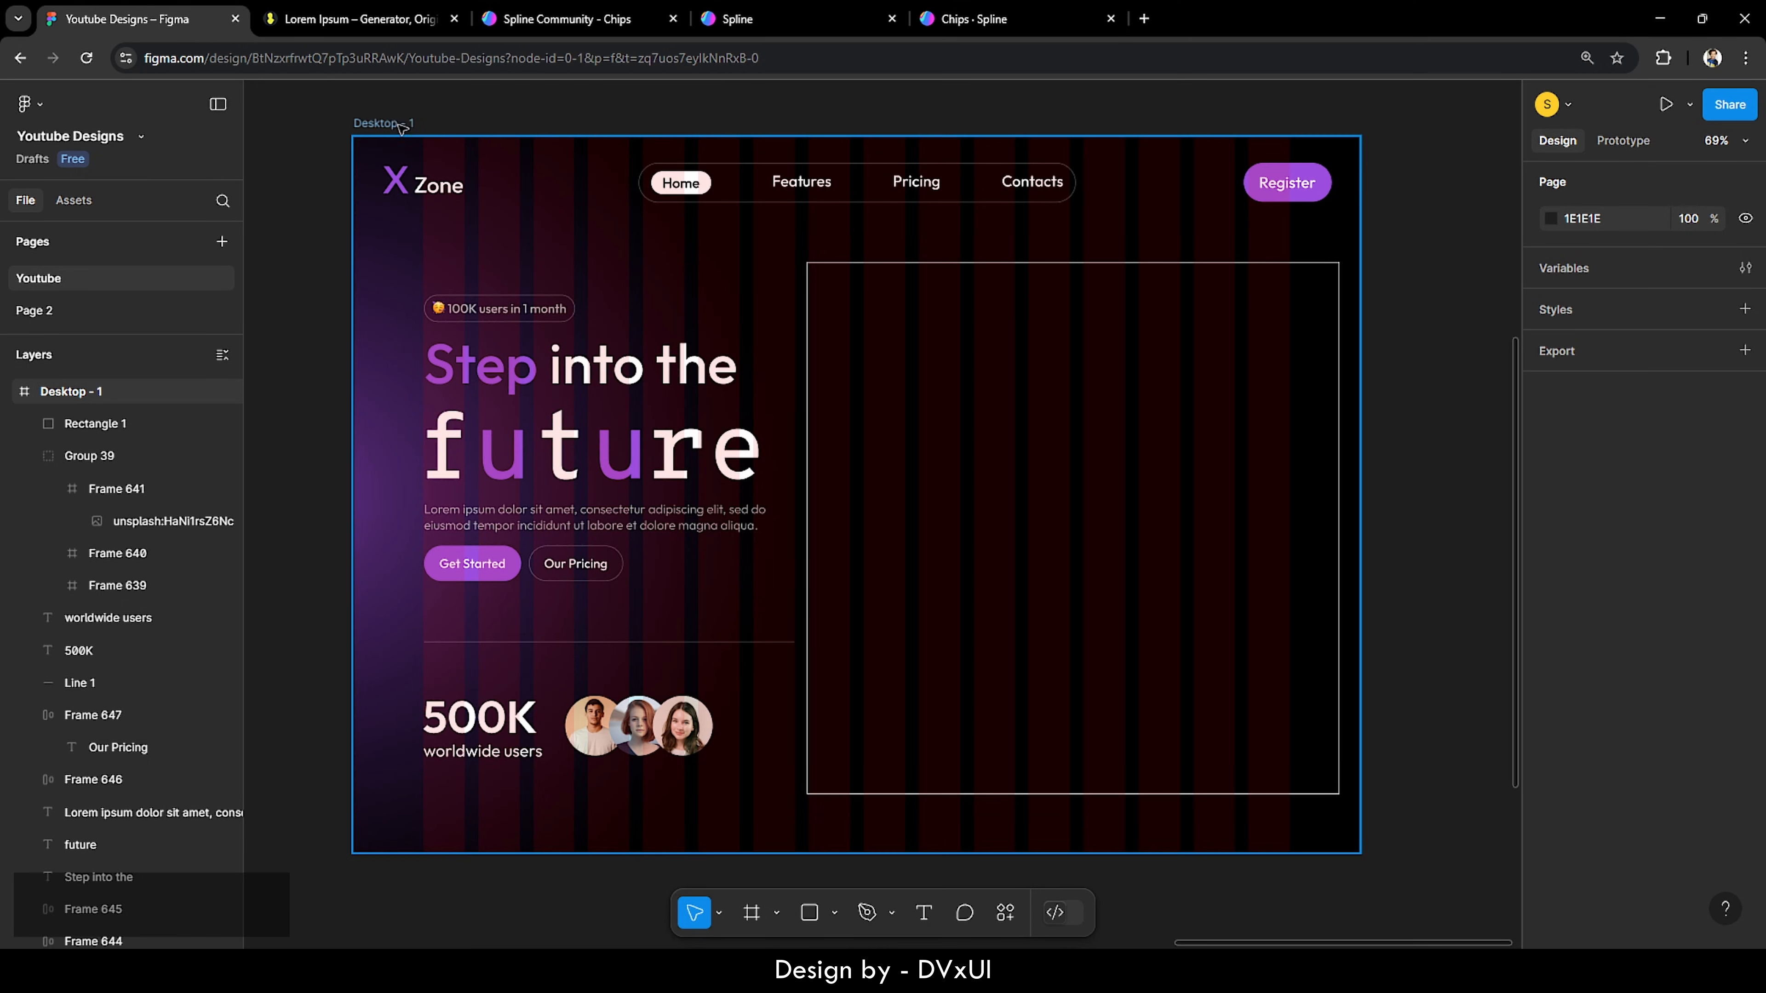
click(556, 233)
scroll(1662, 685, down, 2)
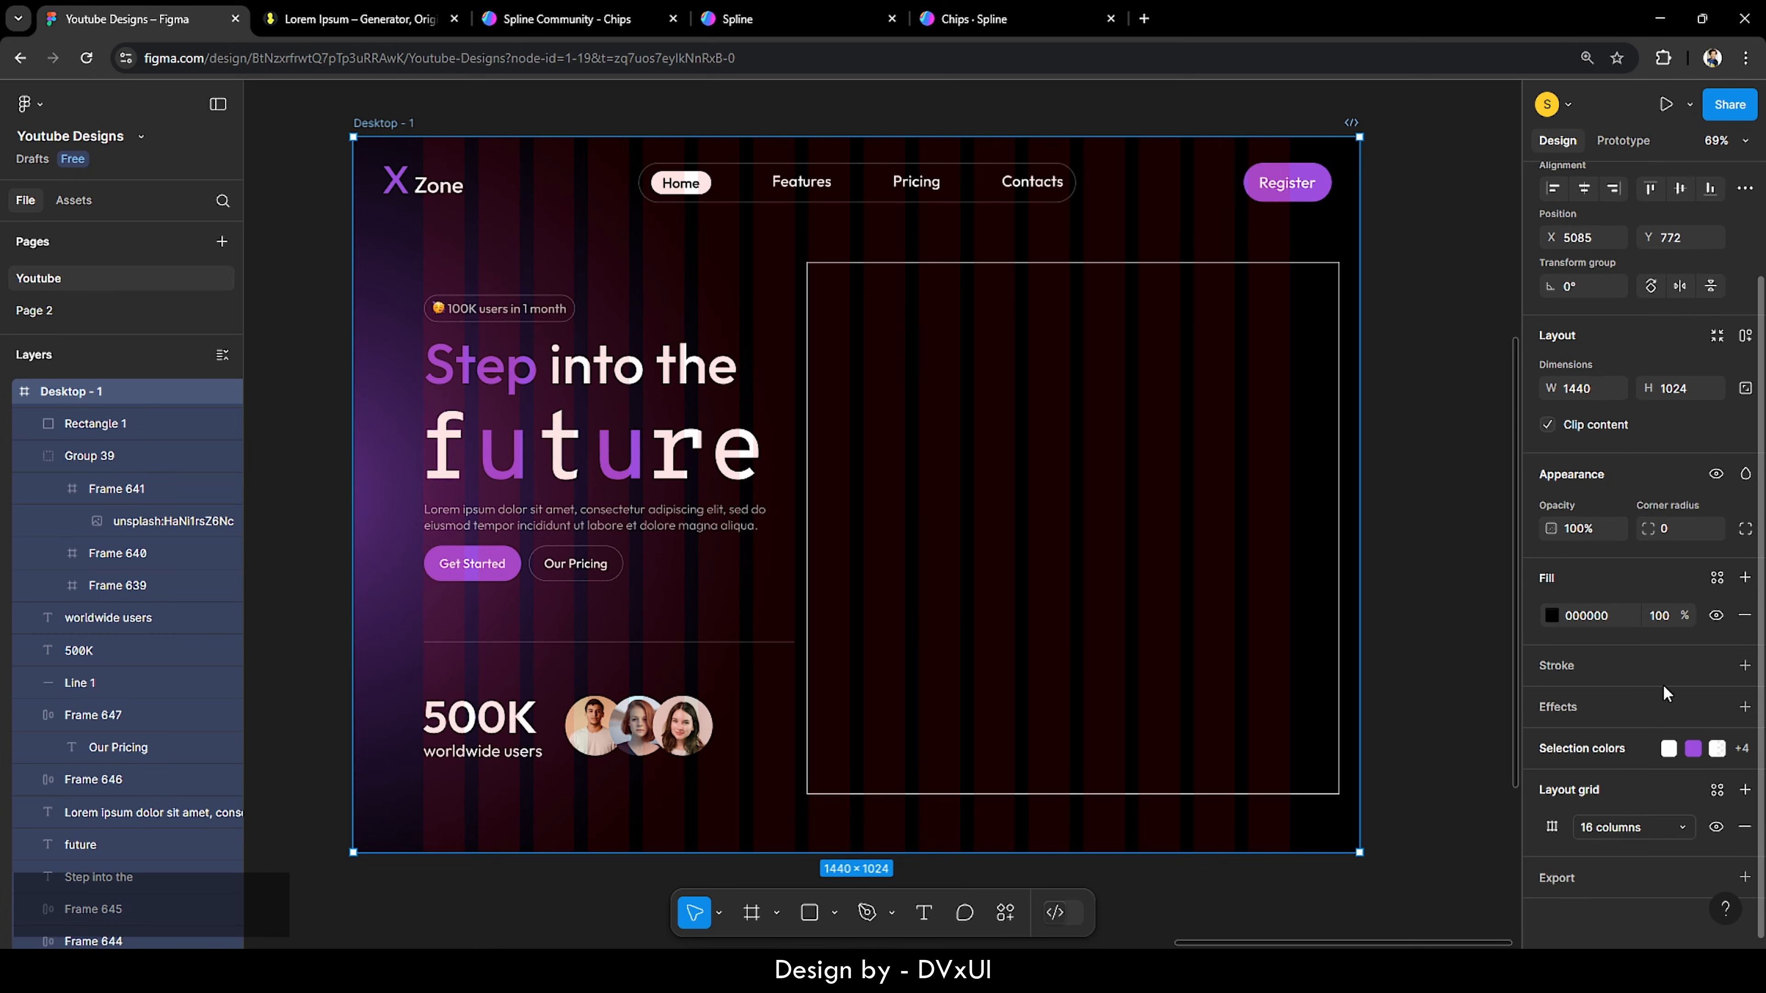
click(1716, 827)
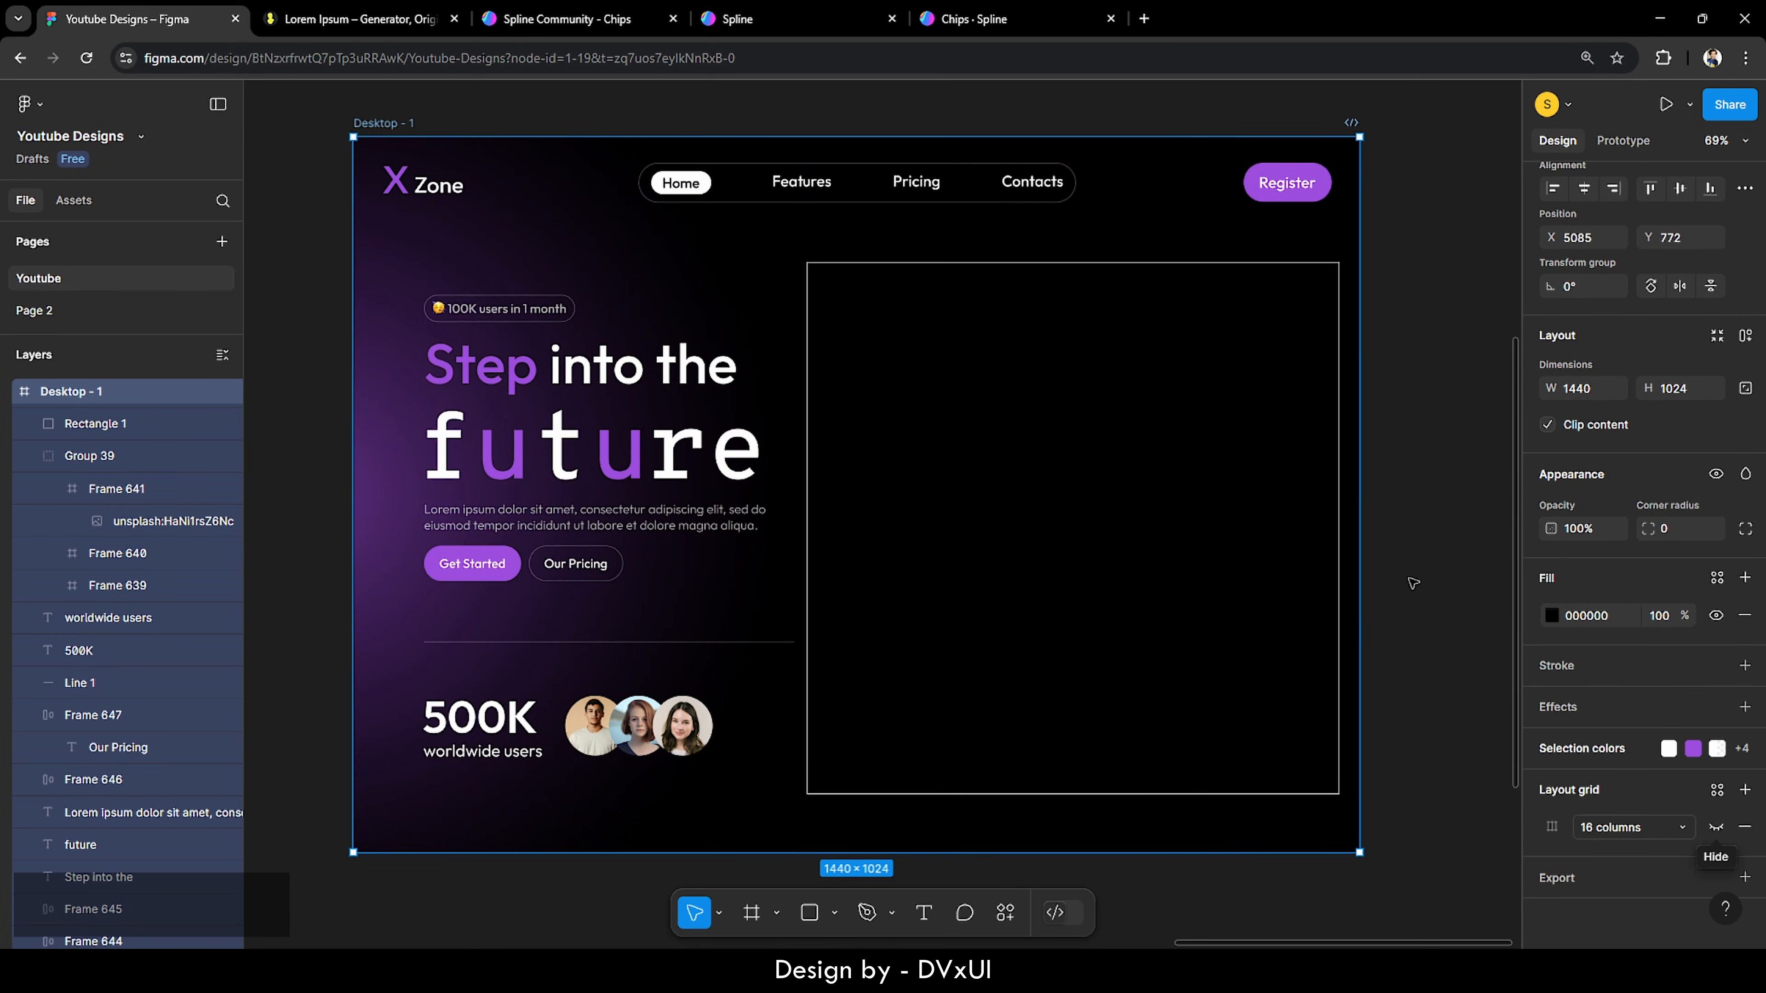
click(1672, 529)
text(24)
key(Return)
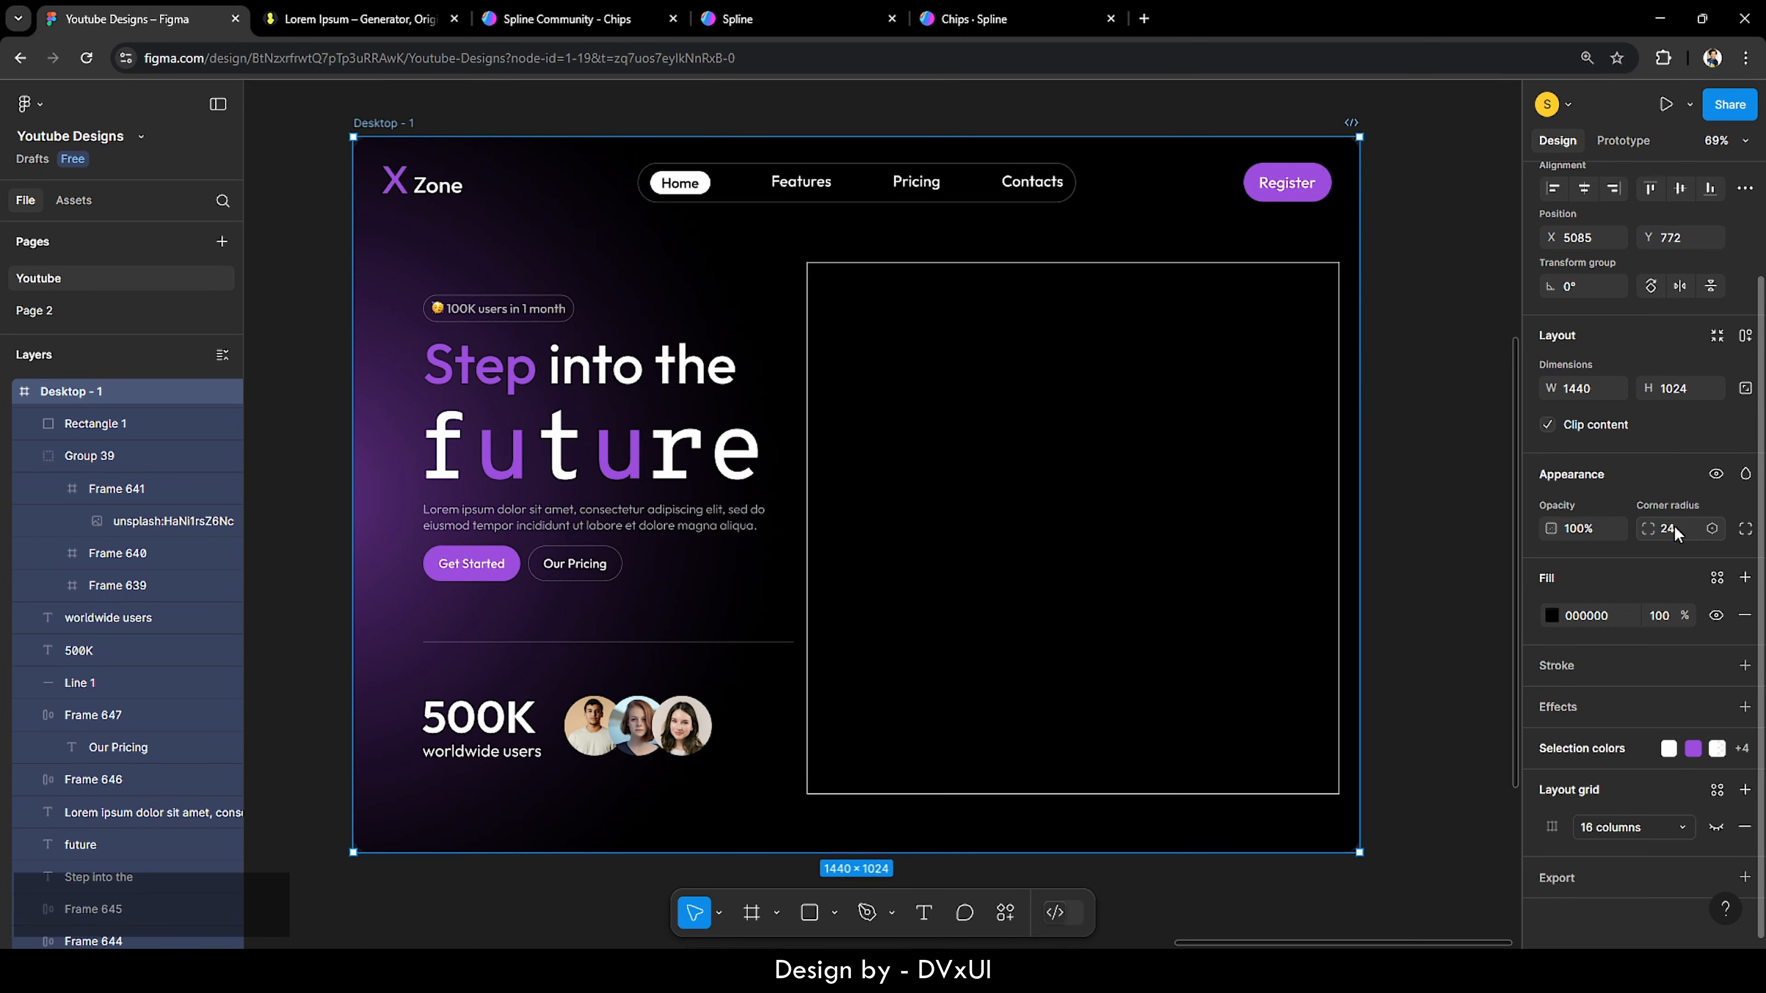
click(1468, 212)
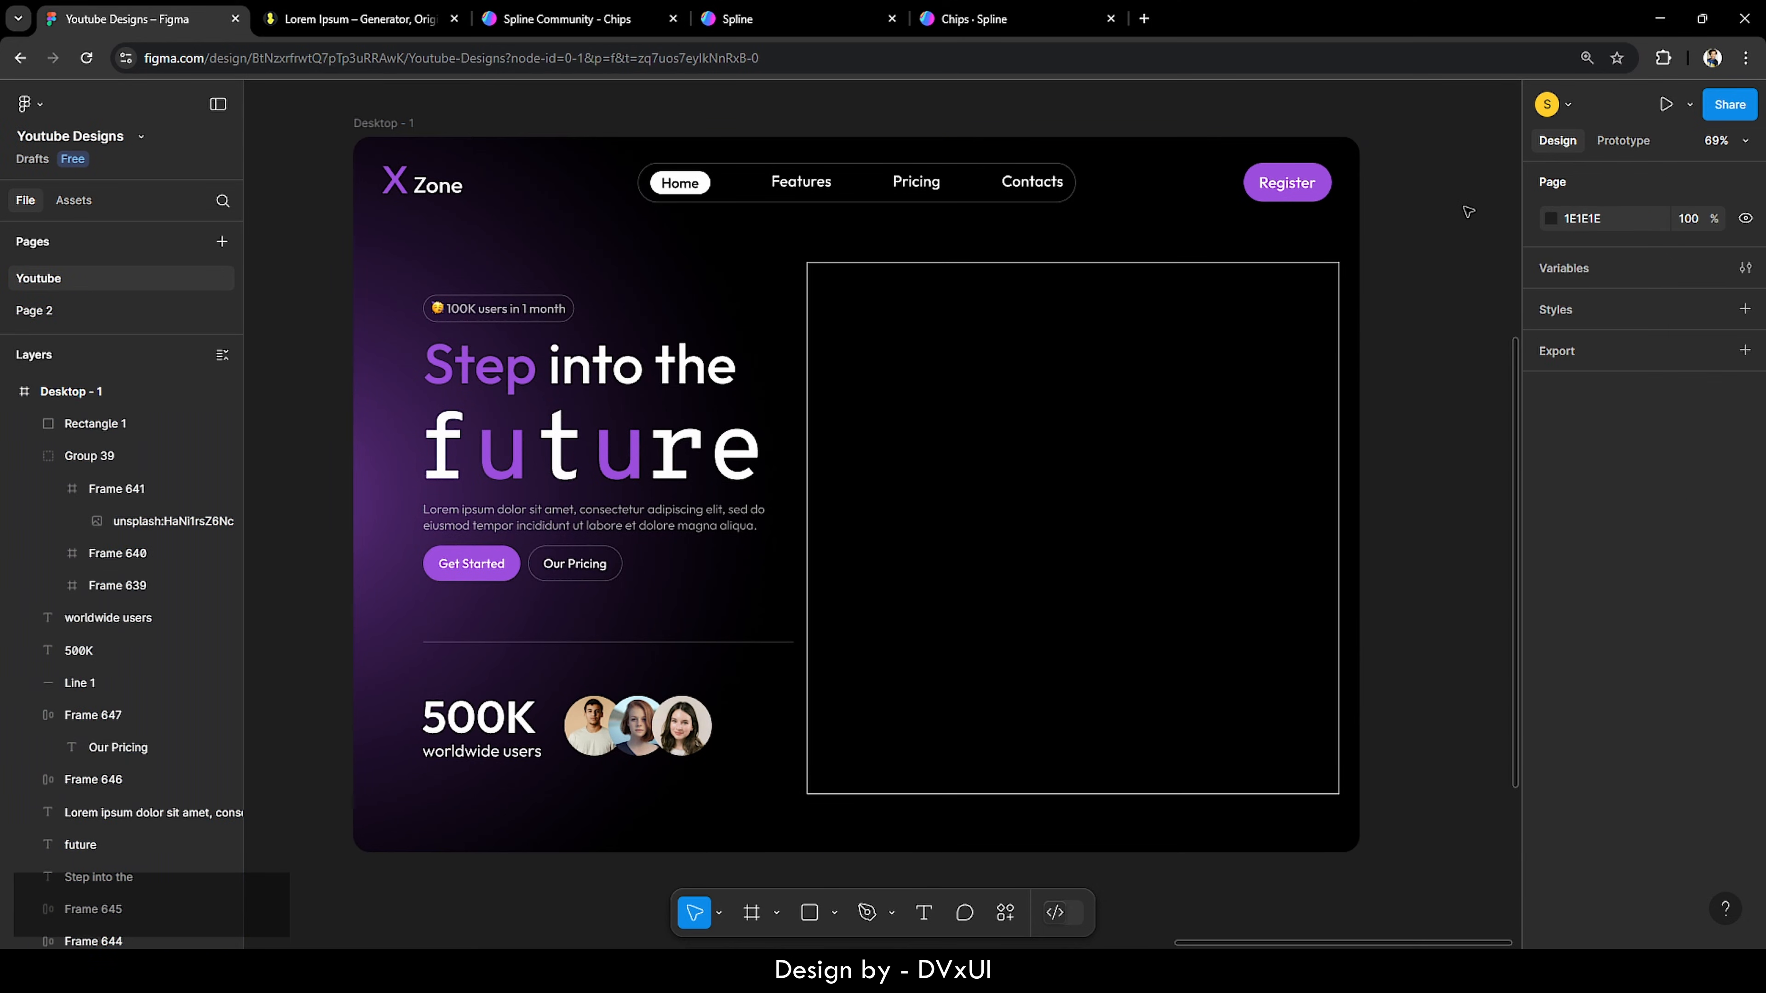
Step: Search the Figma plugins for "Anima" and run the Anima - Figma to Code plugin
right_click(1199, 99)
mouse_move(1246, 269)
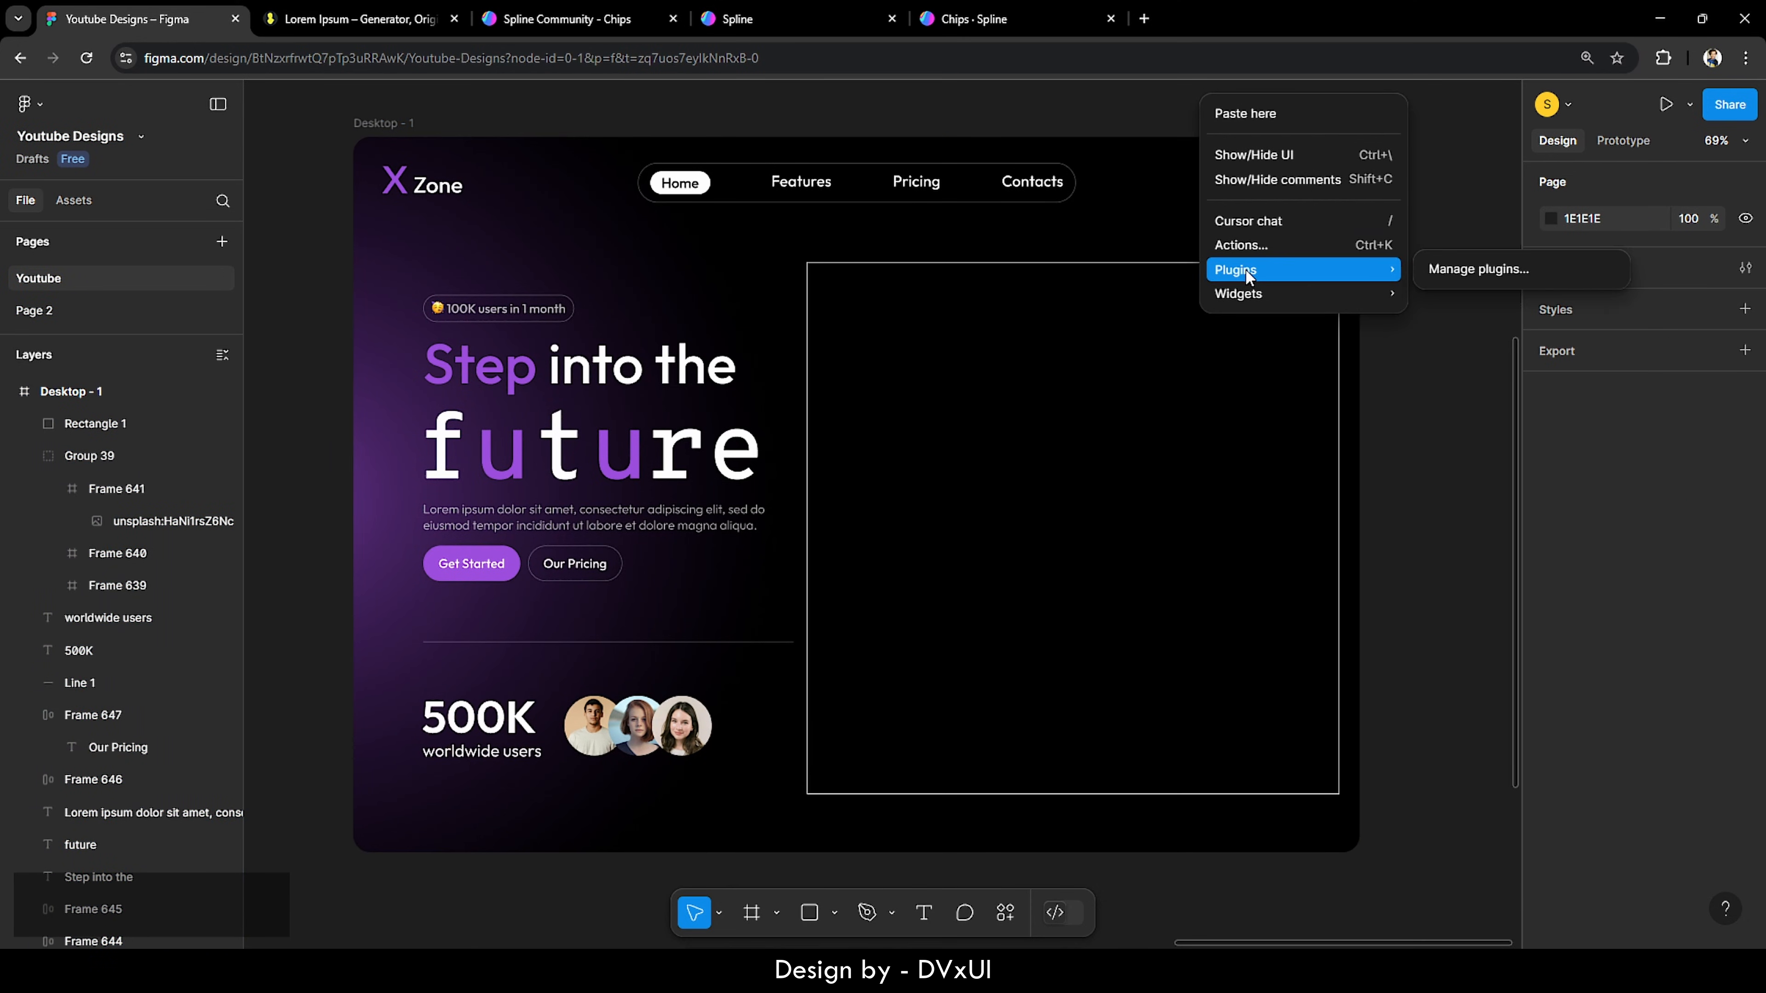
click(1462, 273)
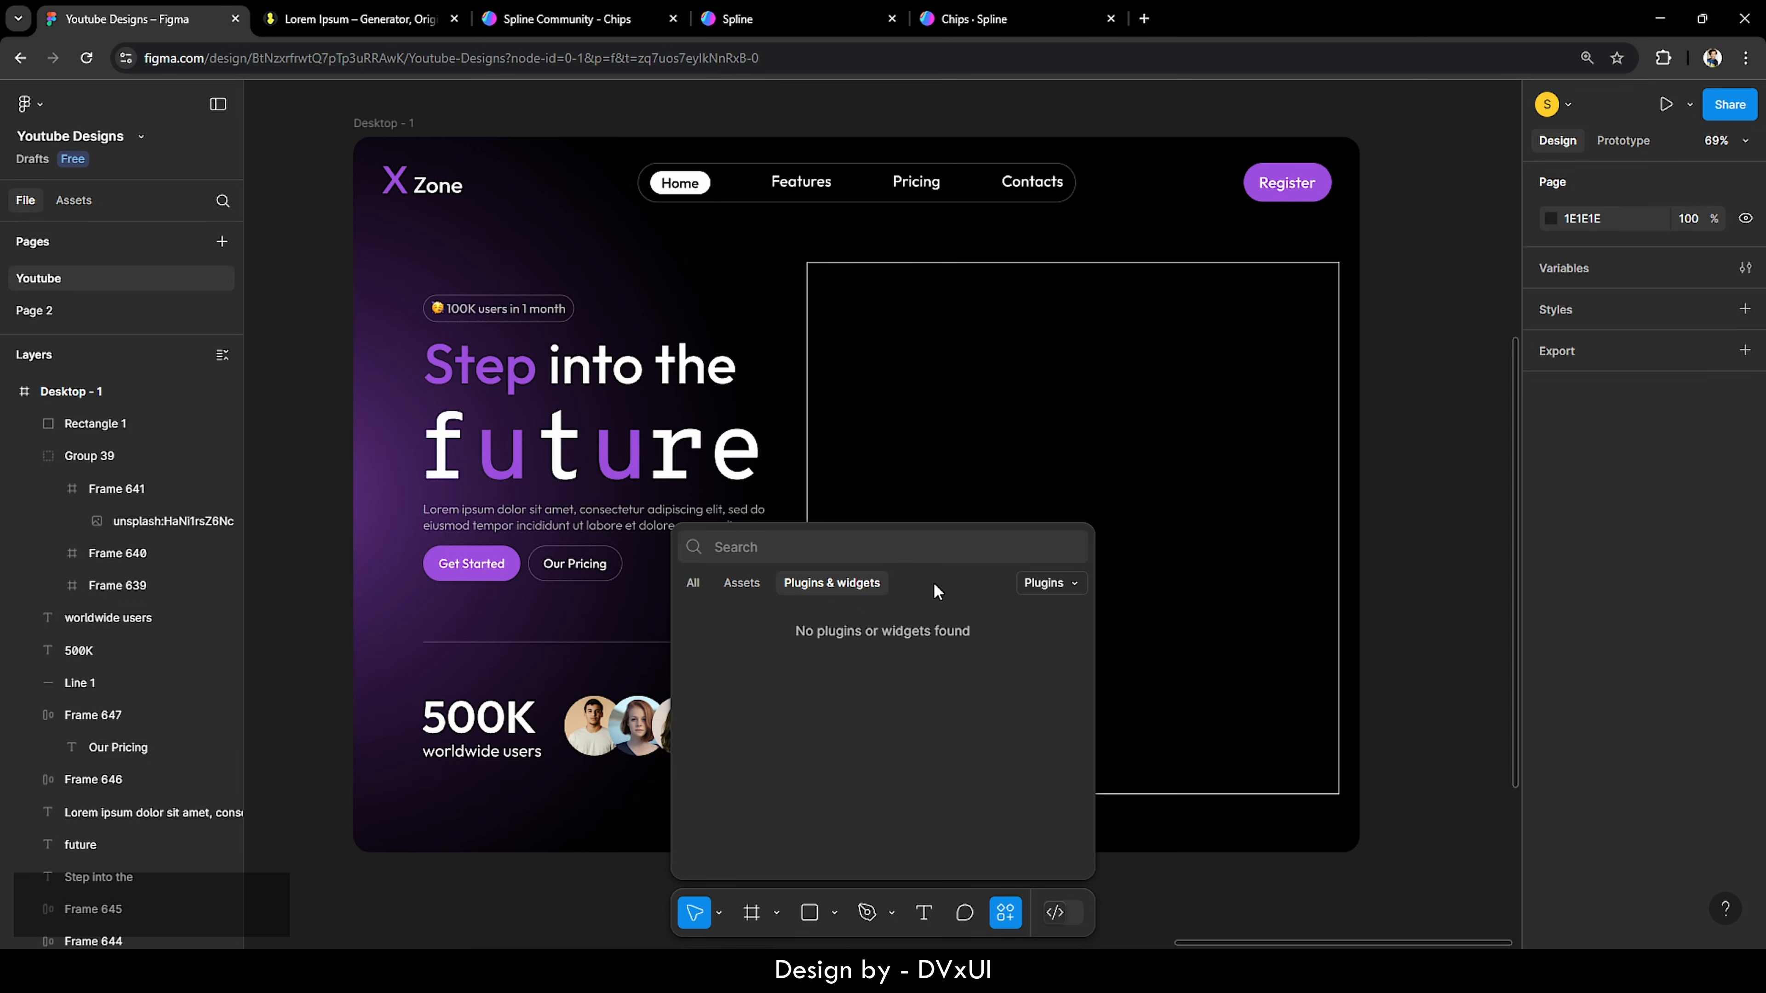
text(Anima)
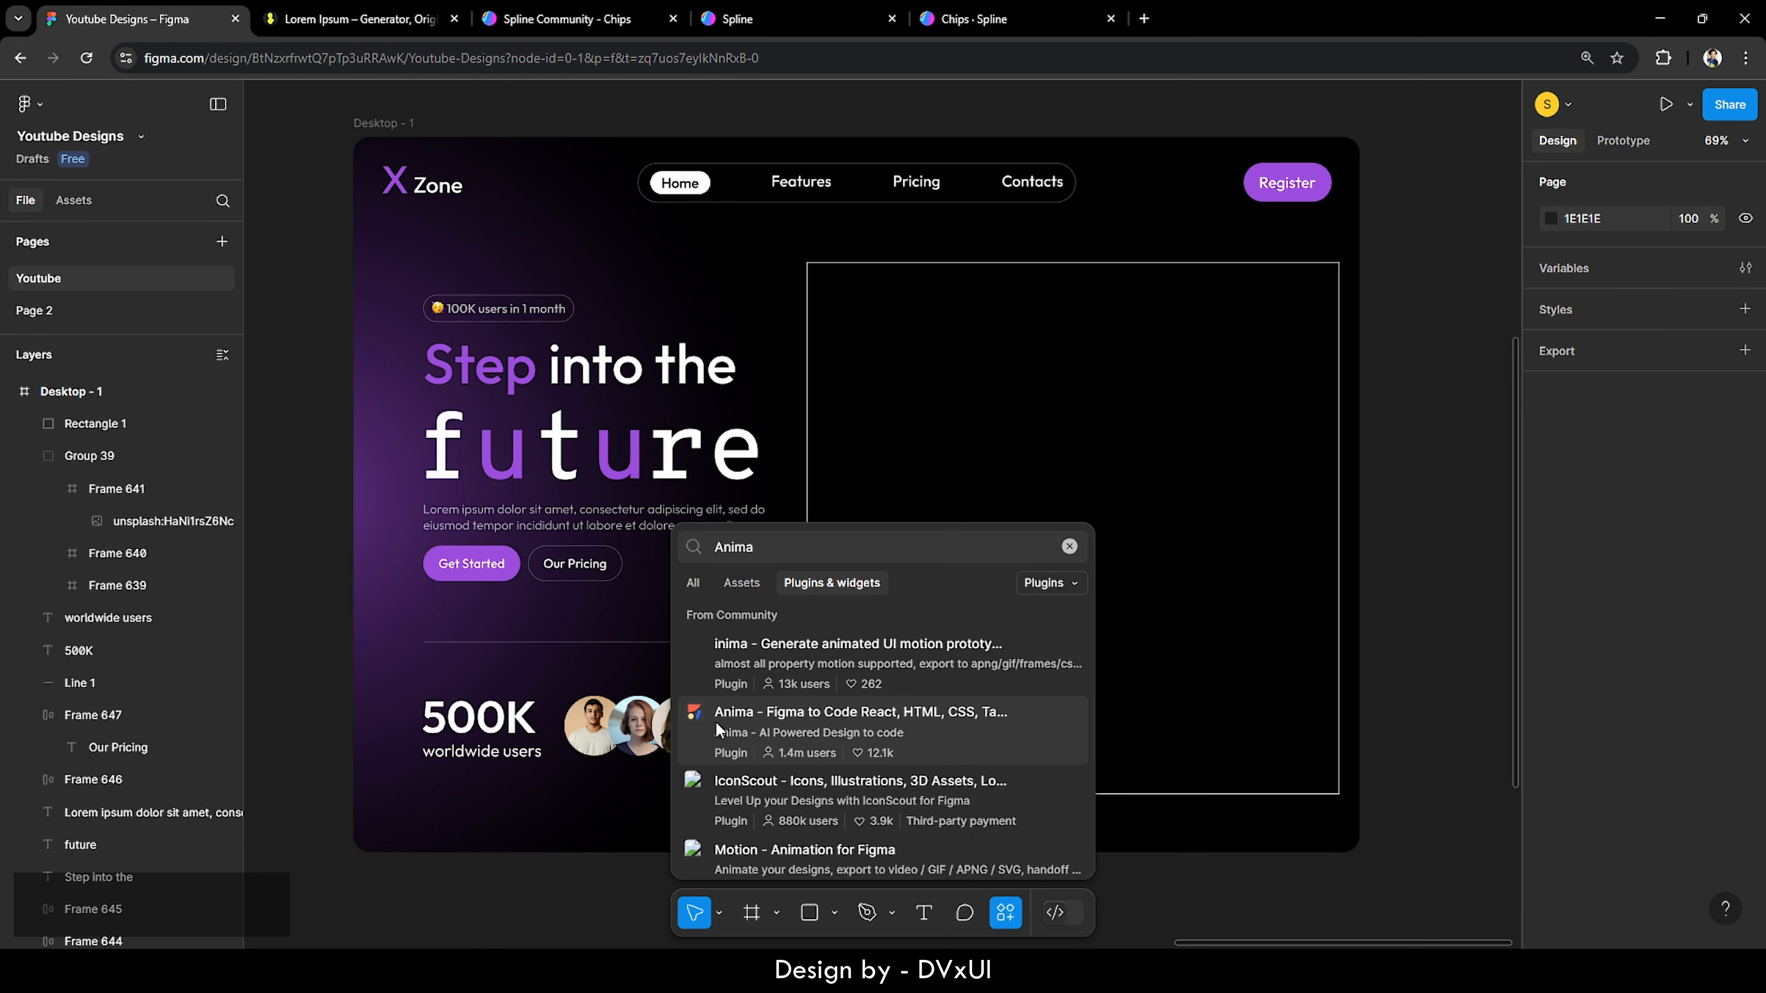
click(816, 720)
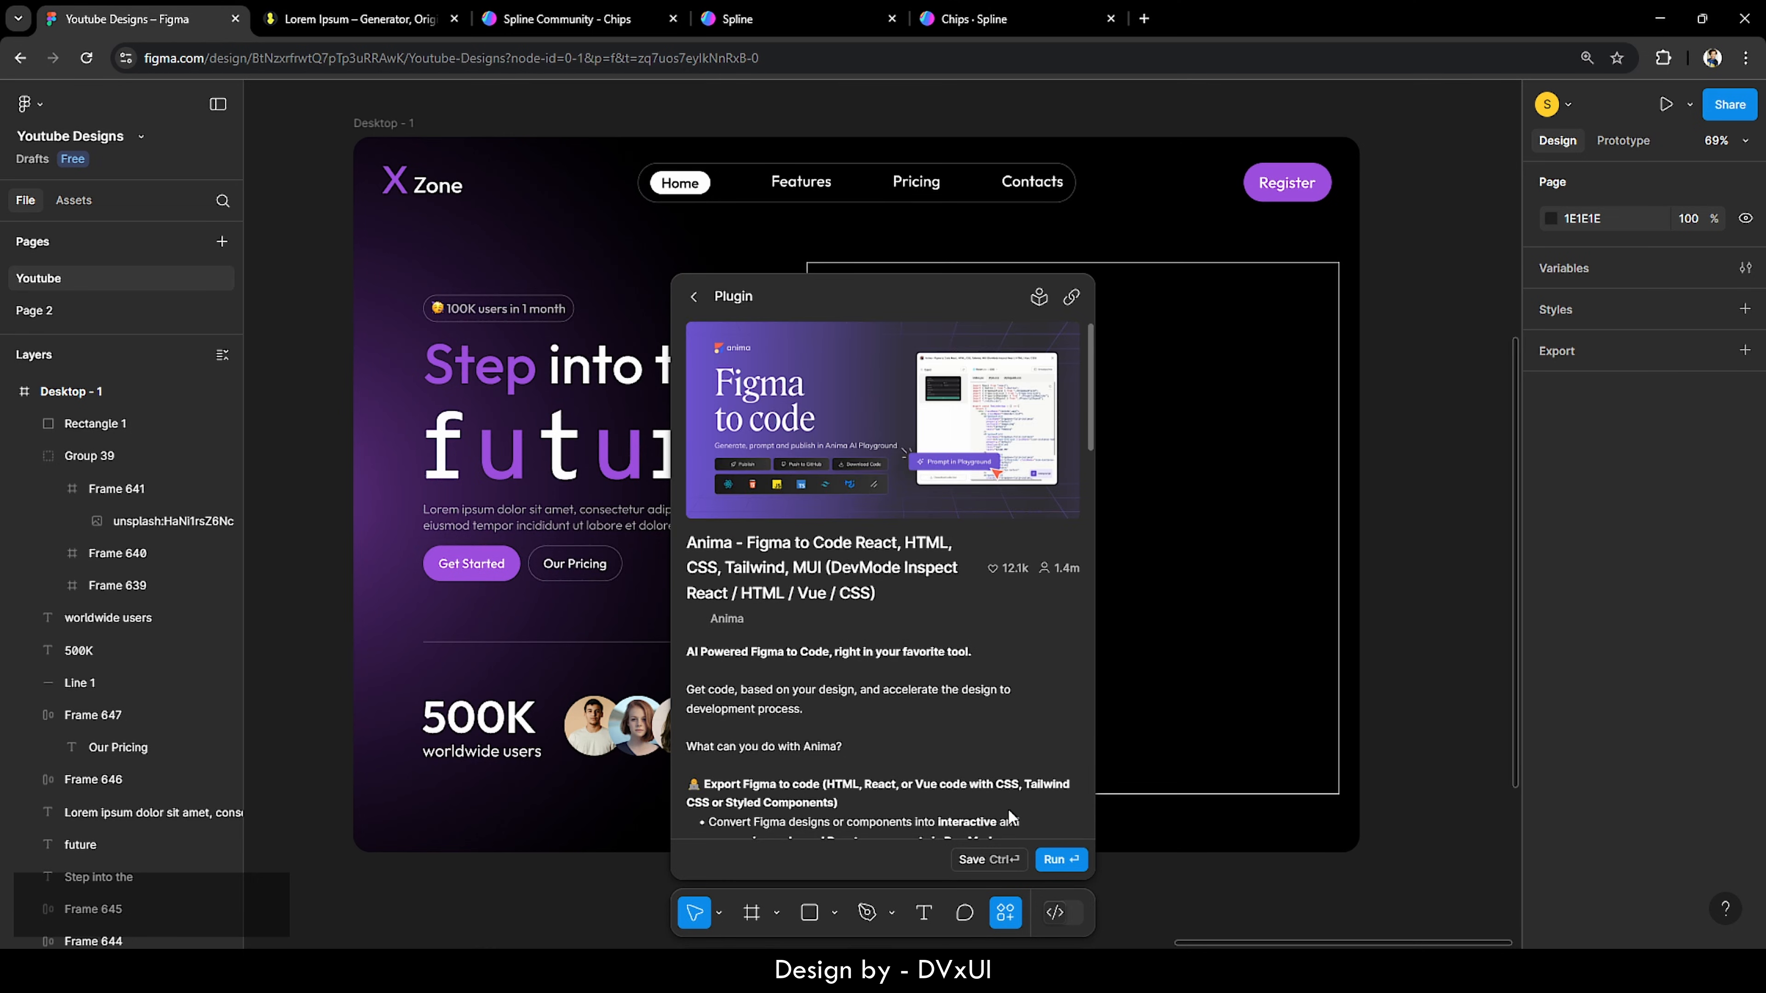
click(1054, 860)
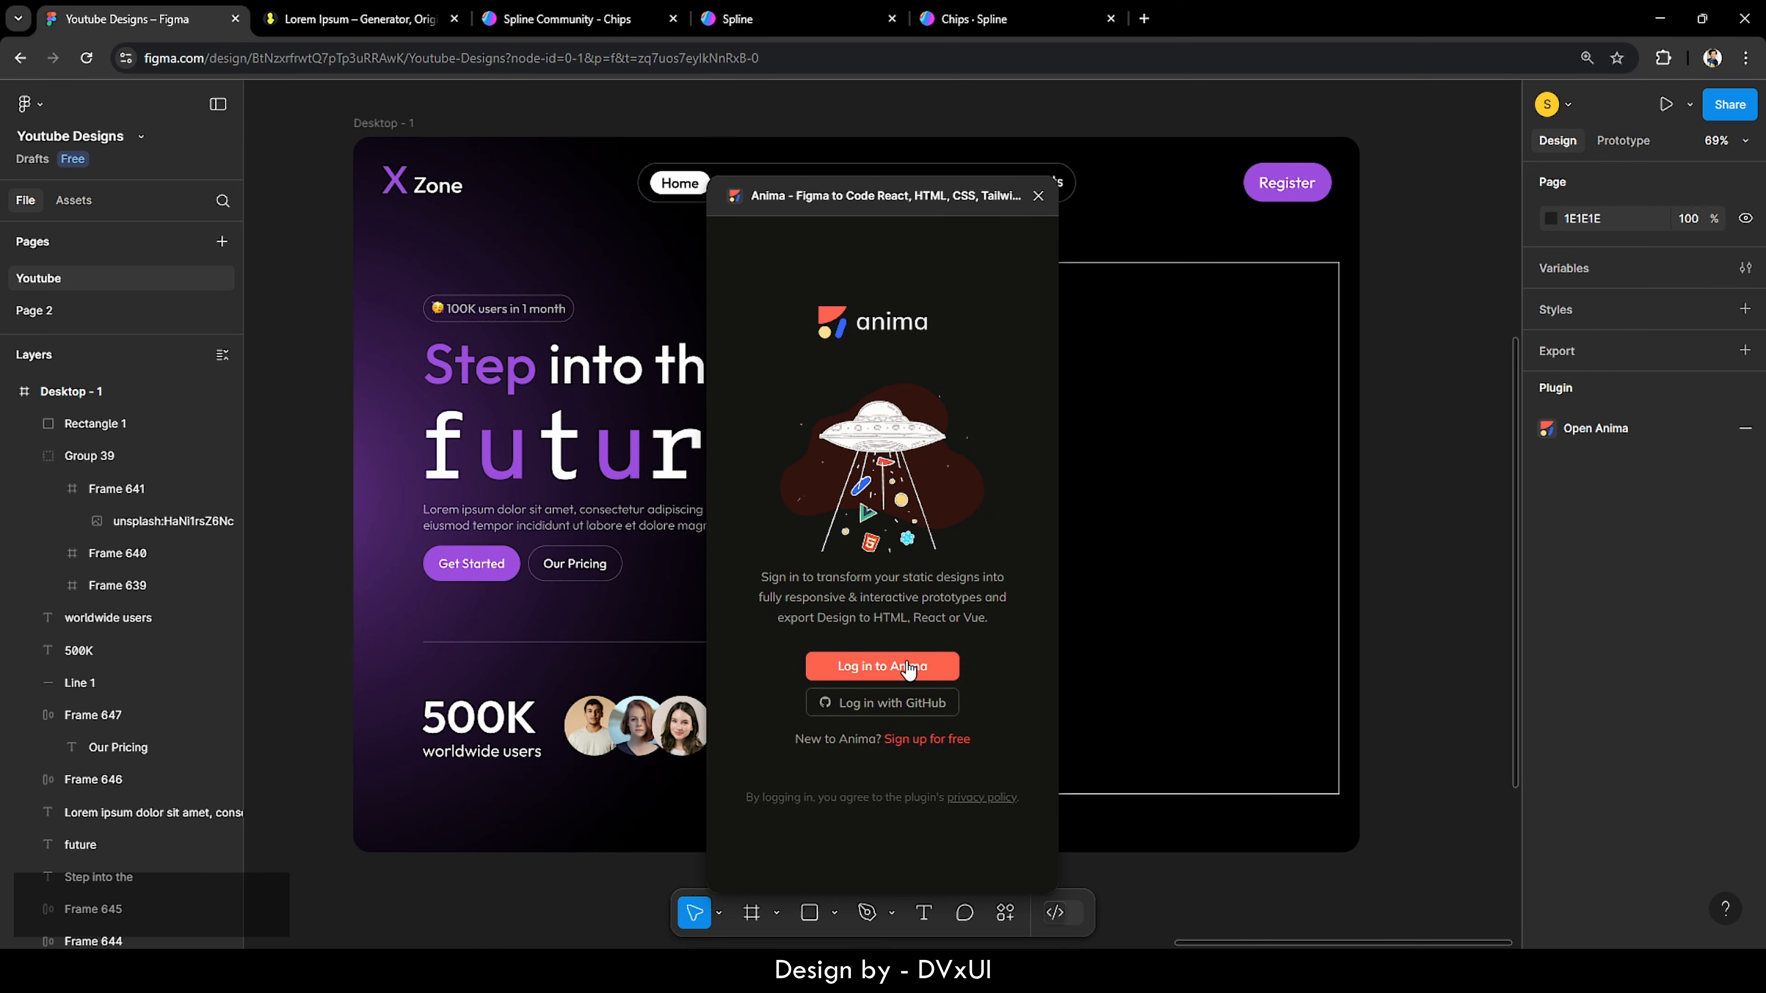
Step: Sign up for Anima with Google and connect it to Figma, allowing AnimaApp access to the account
click(916, 741)
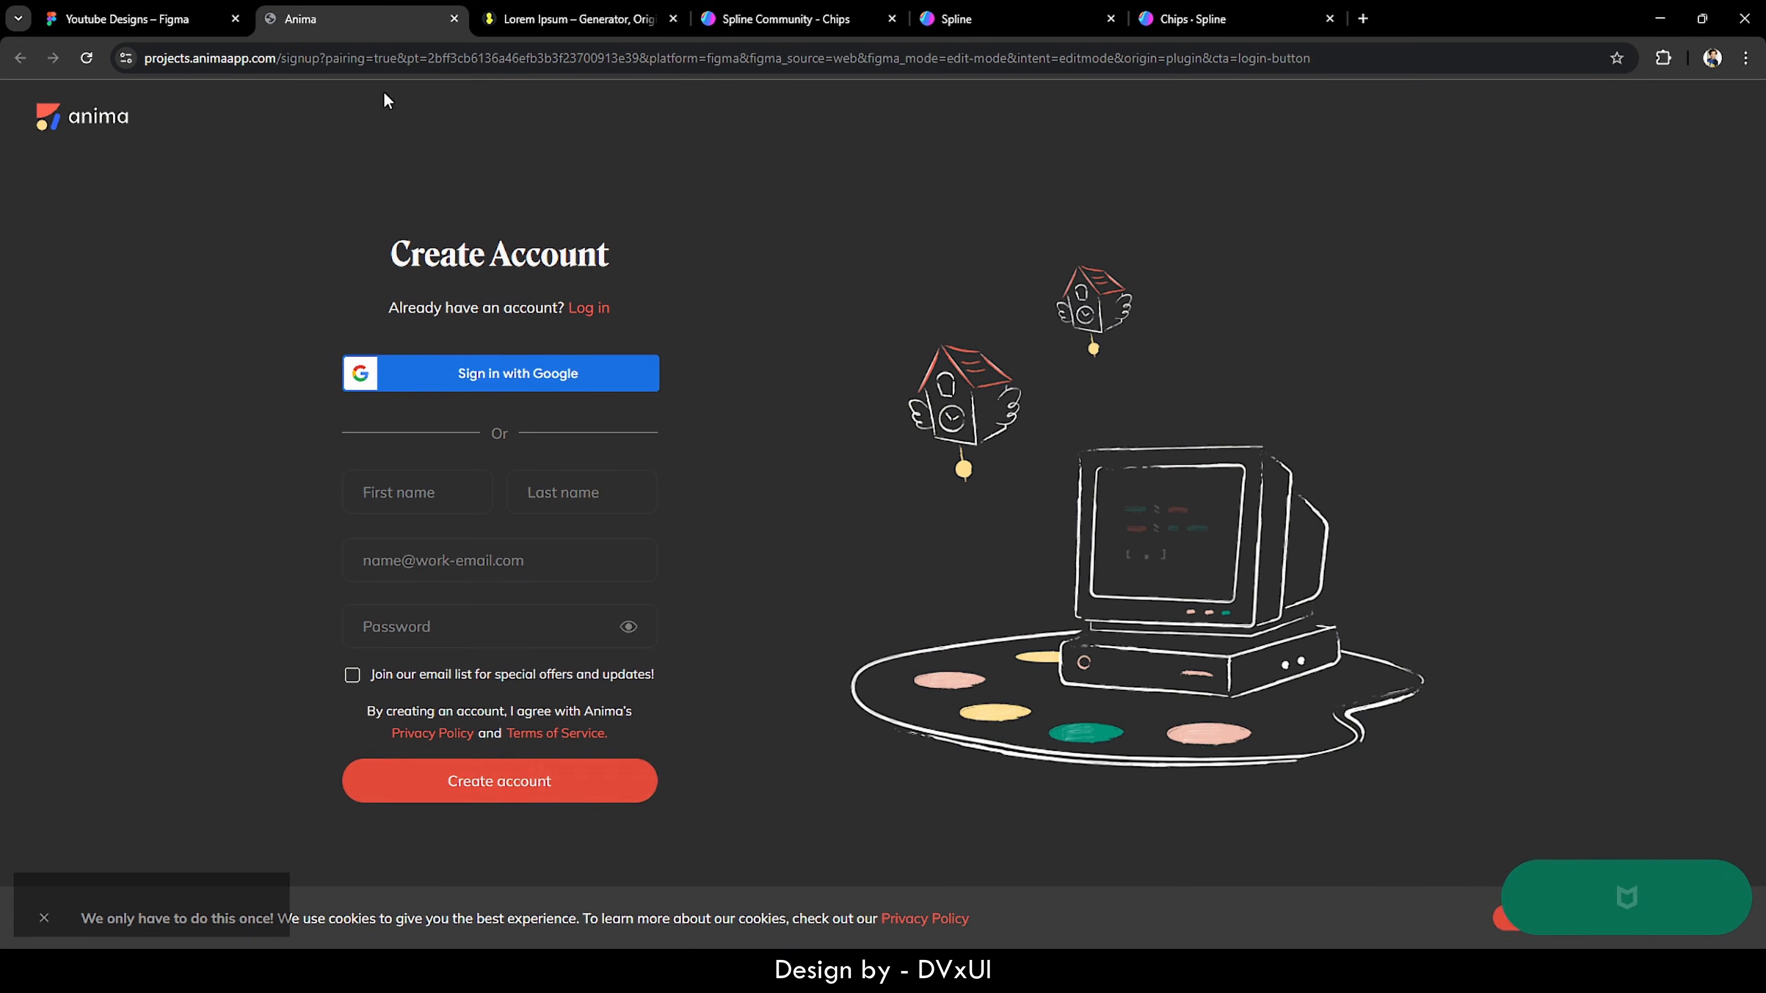
click(484, 382)
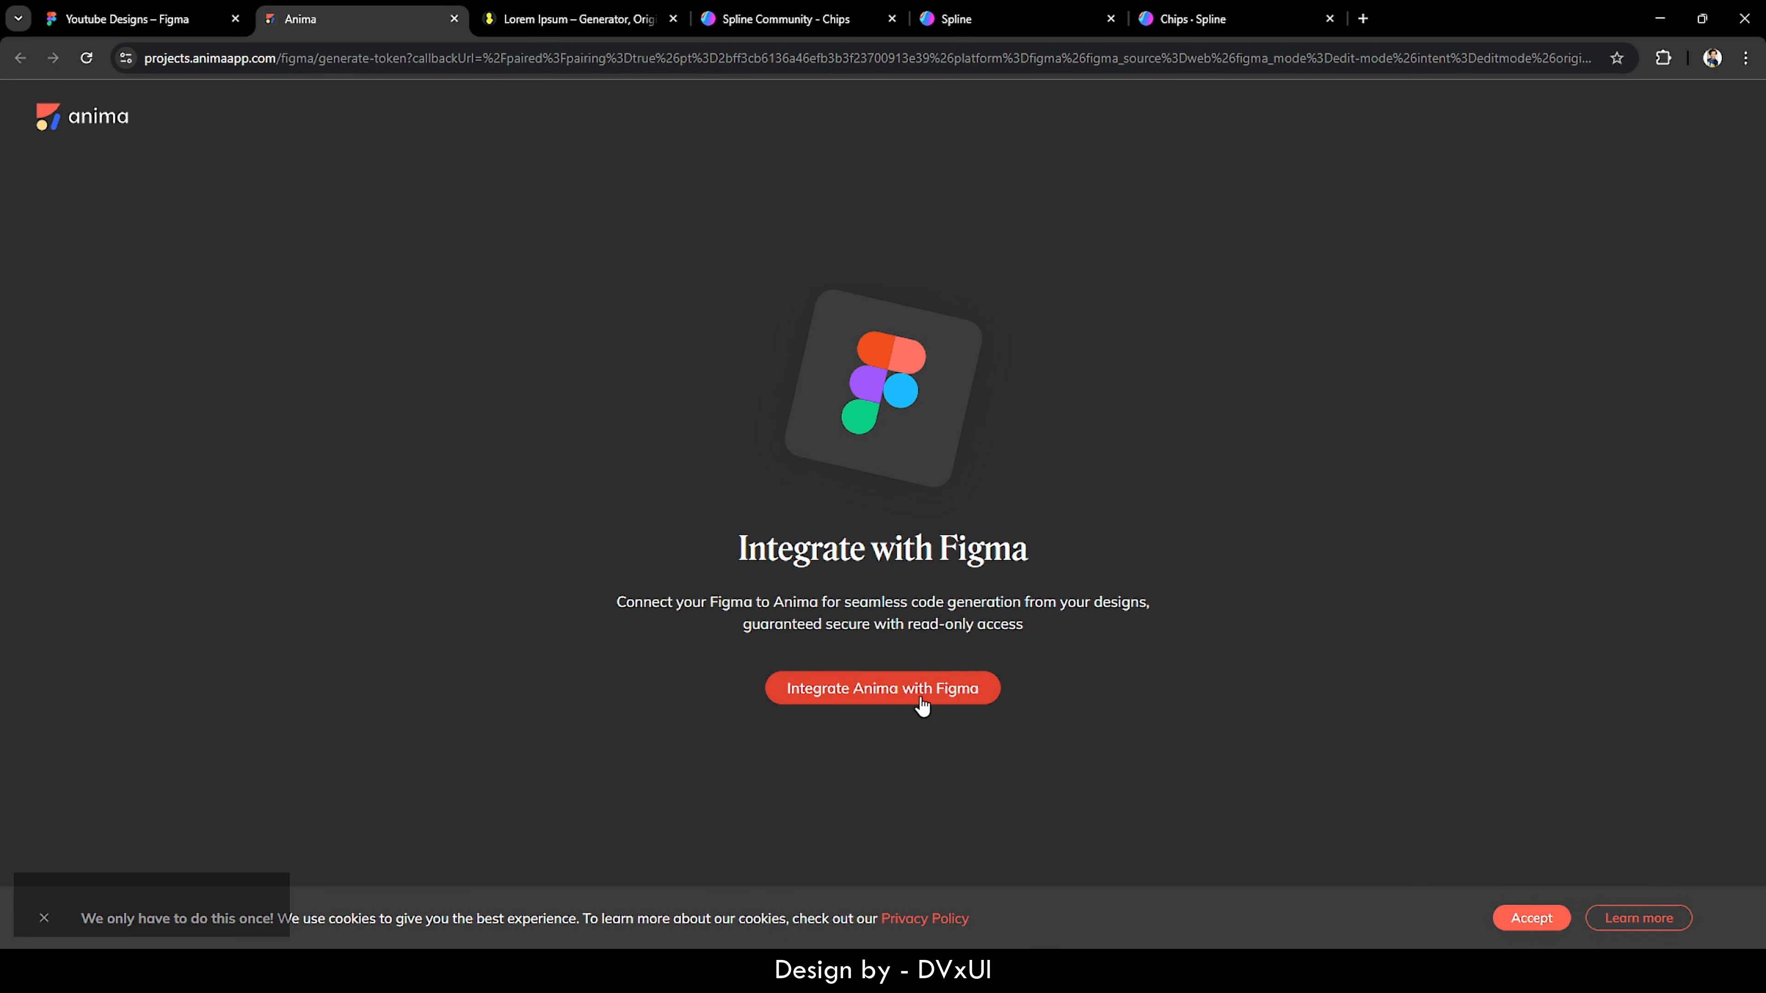
click(921, 699)
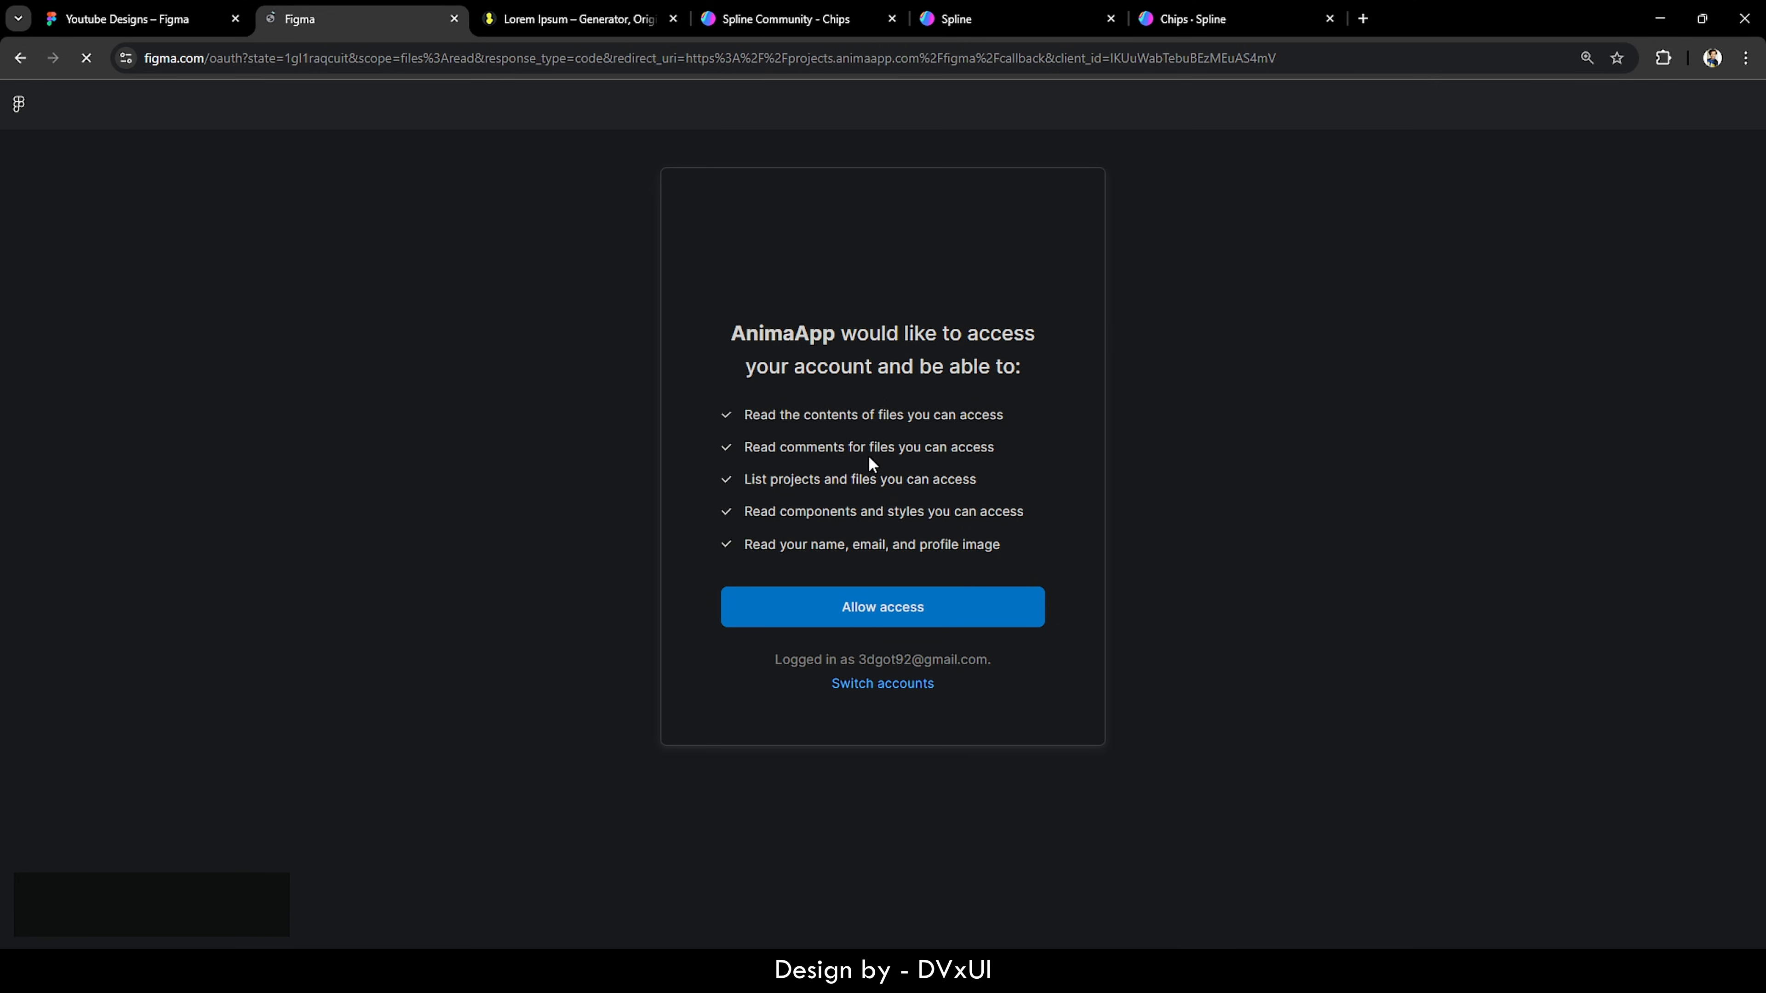
click(847, 606)
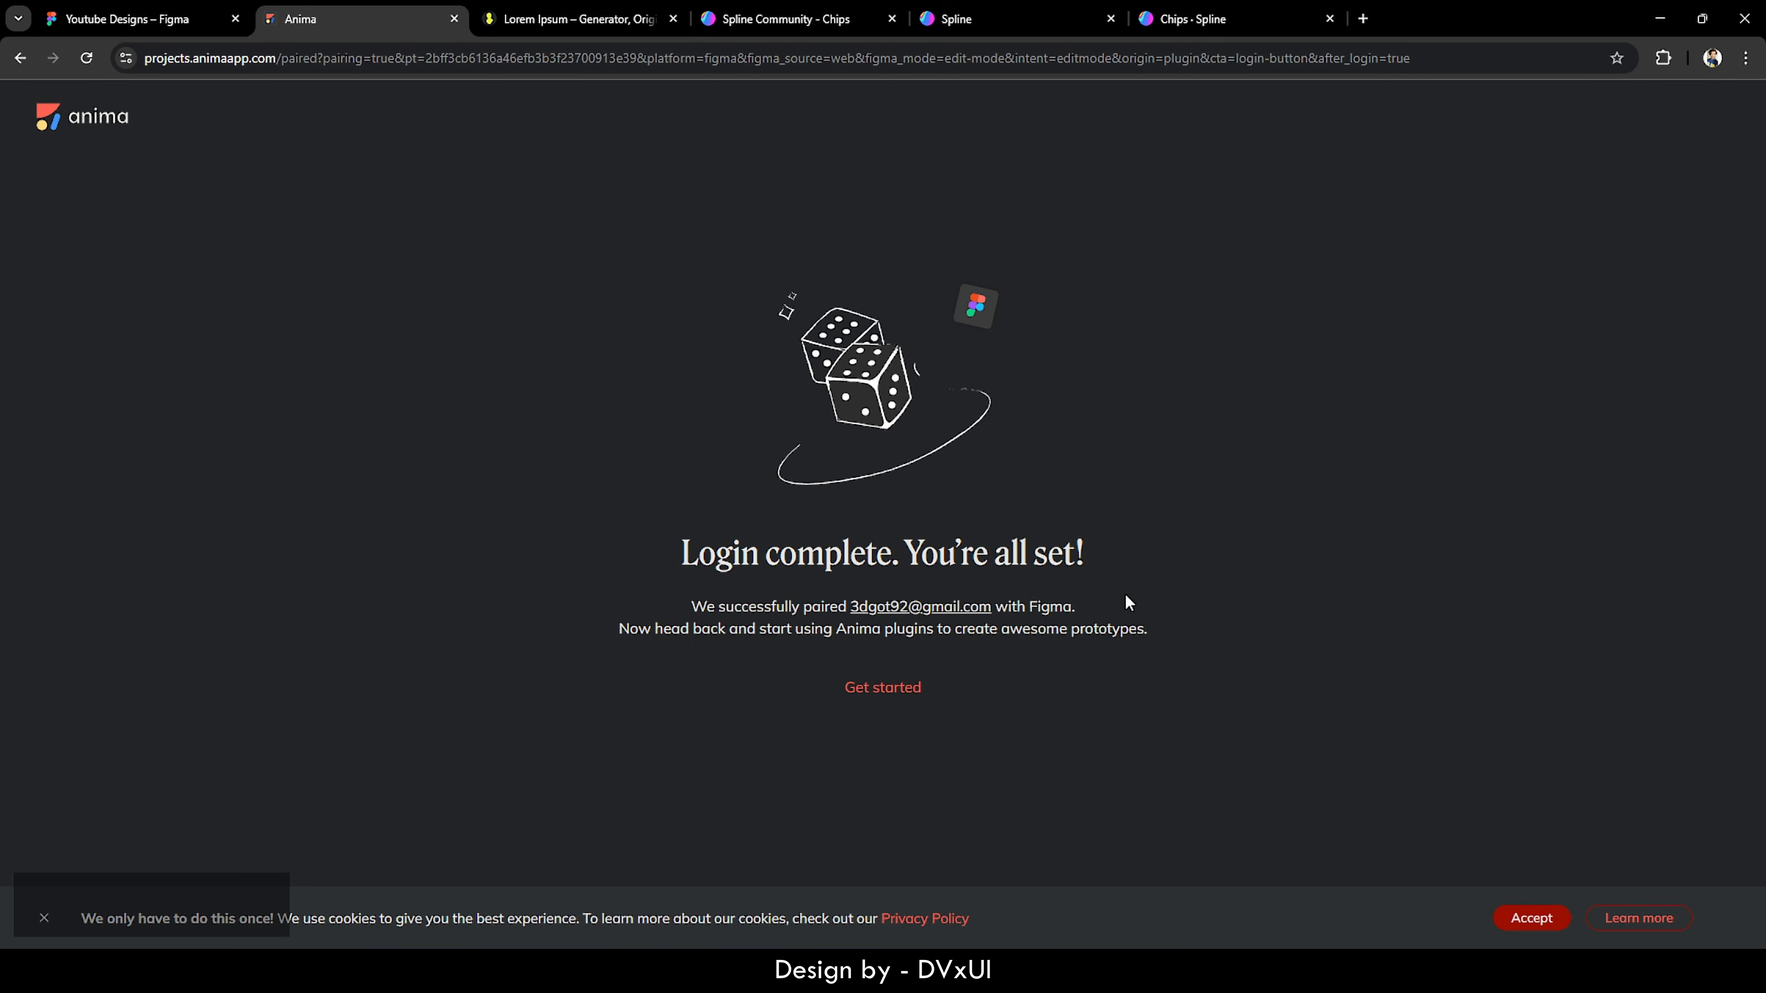
click(903, 687)
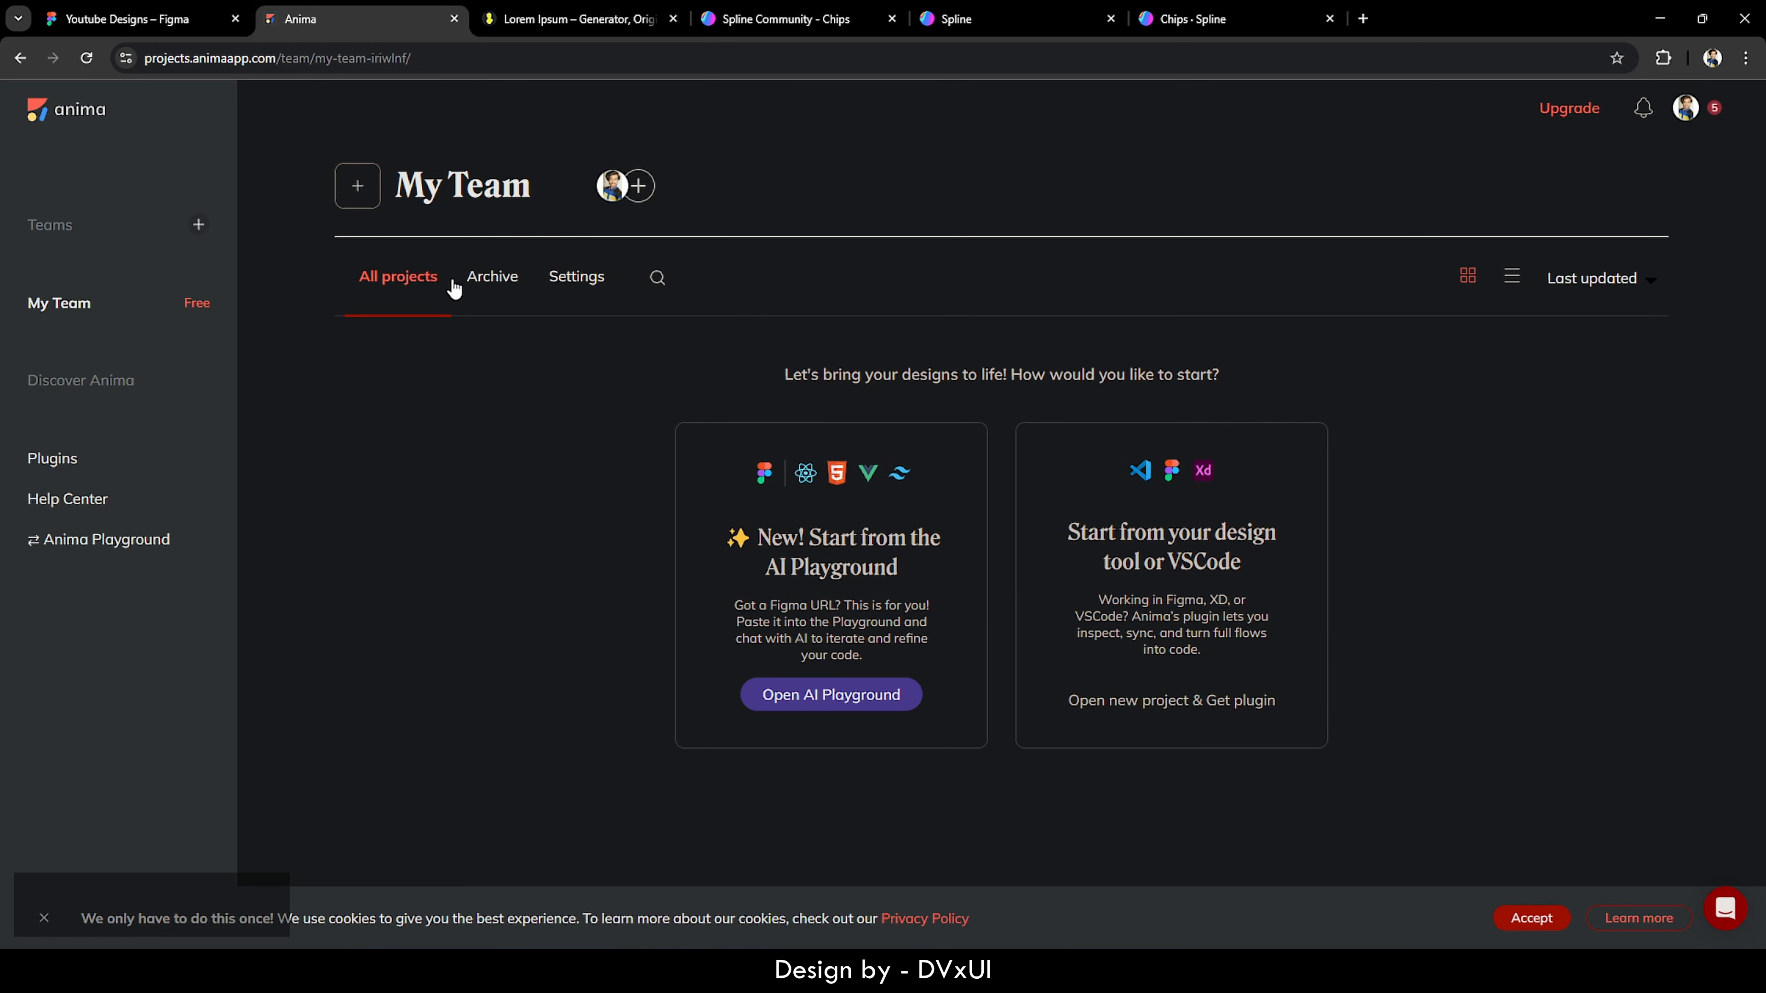
Step: Switch to Figma and change Anima to Full flows code mode
click(127, 19)
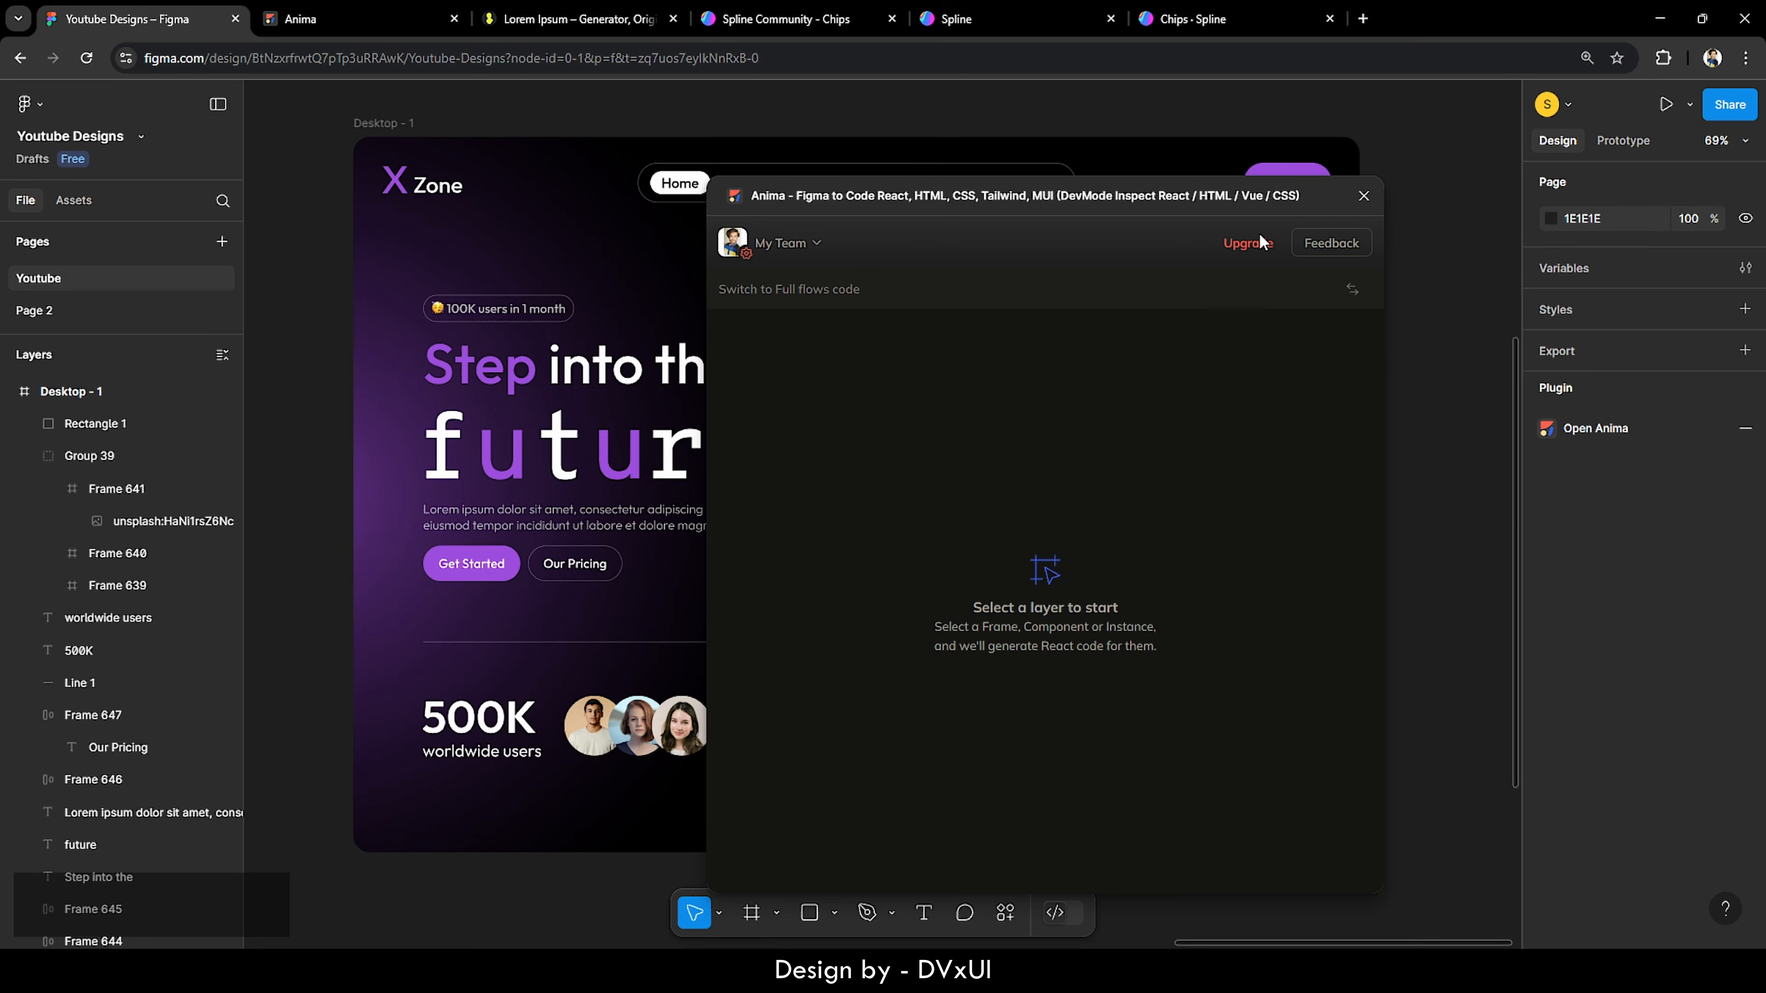
click(1352, 289)
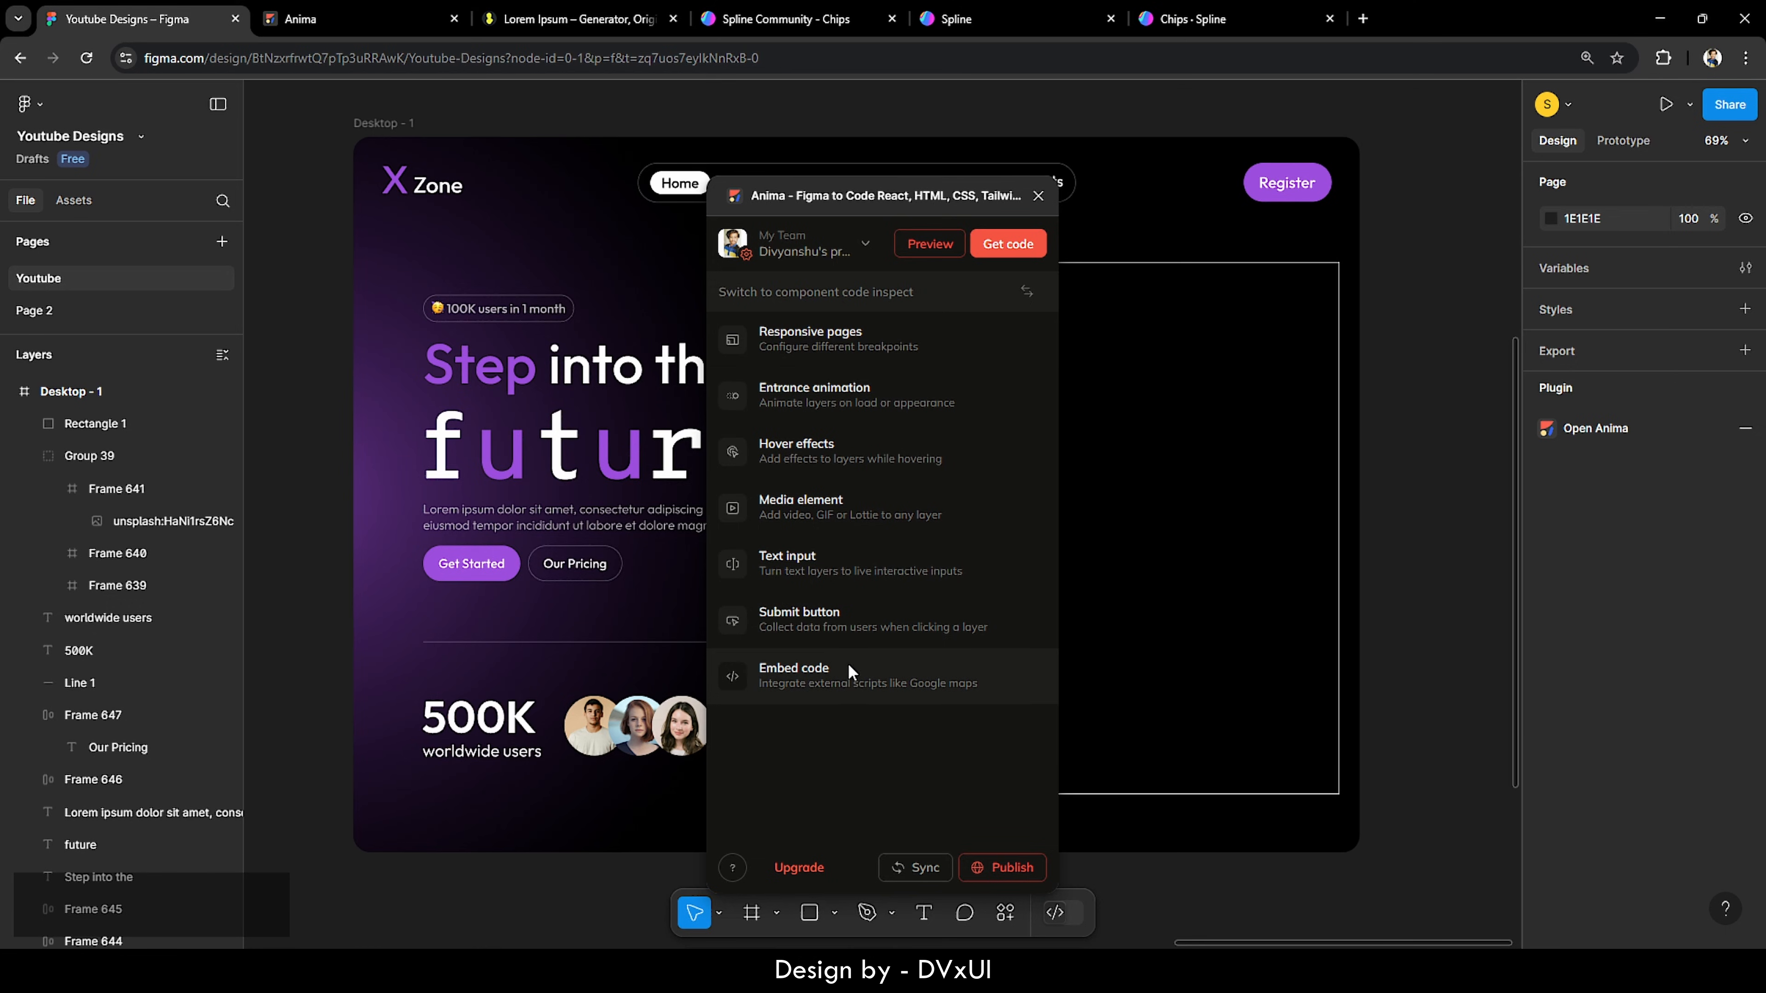
click(783, 683)
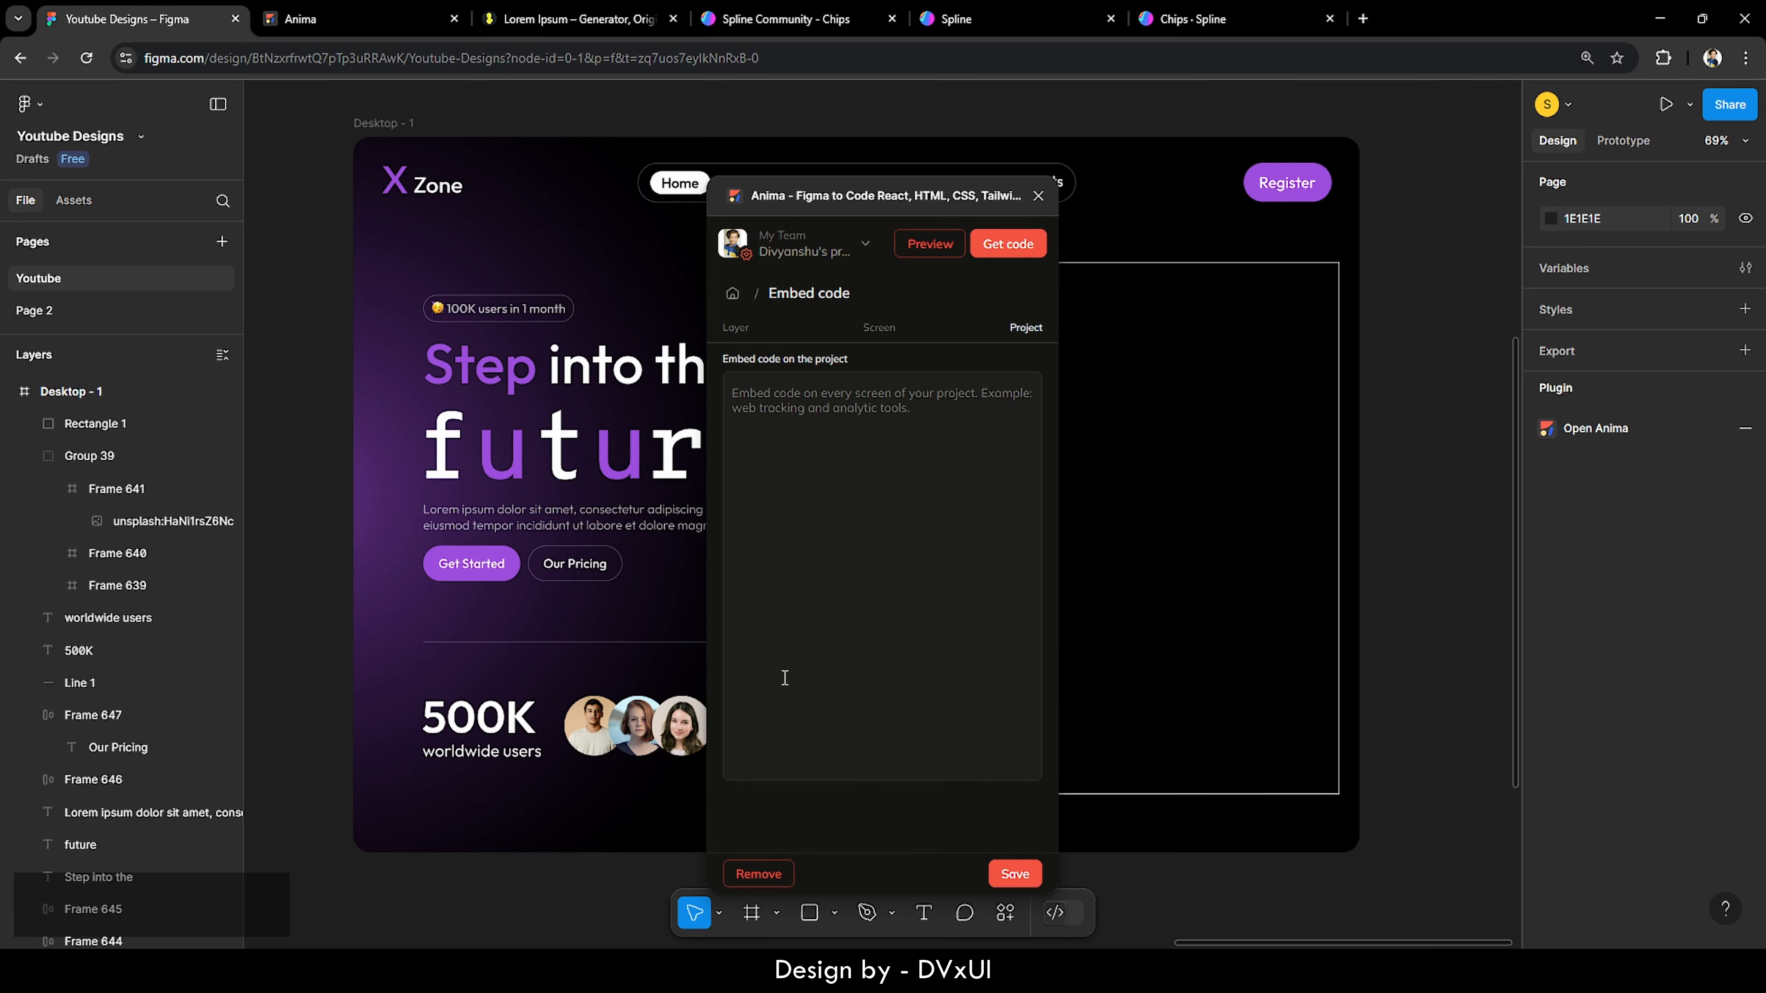
click(831, 435)
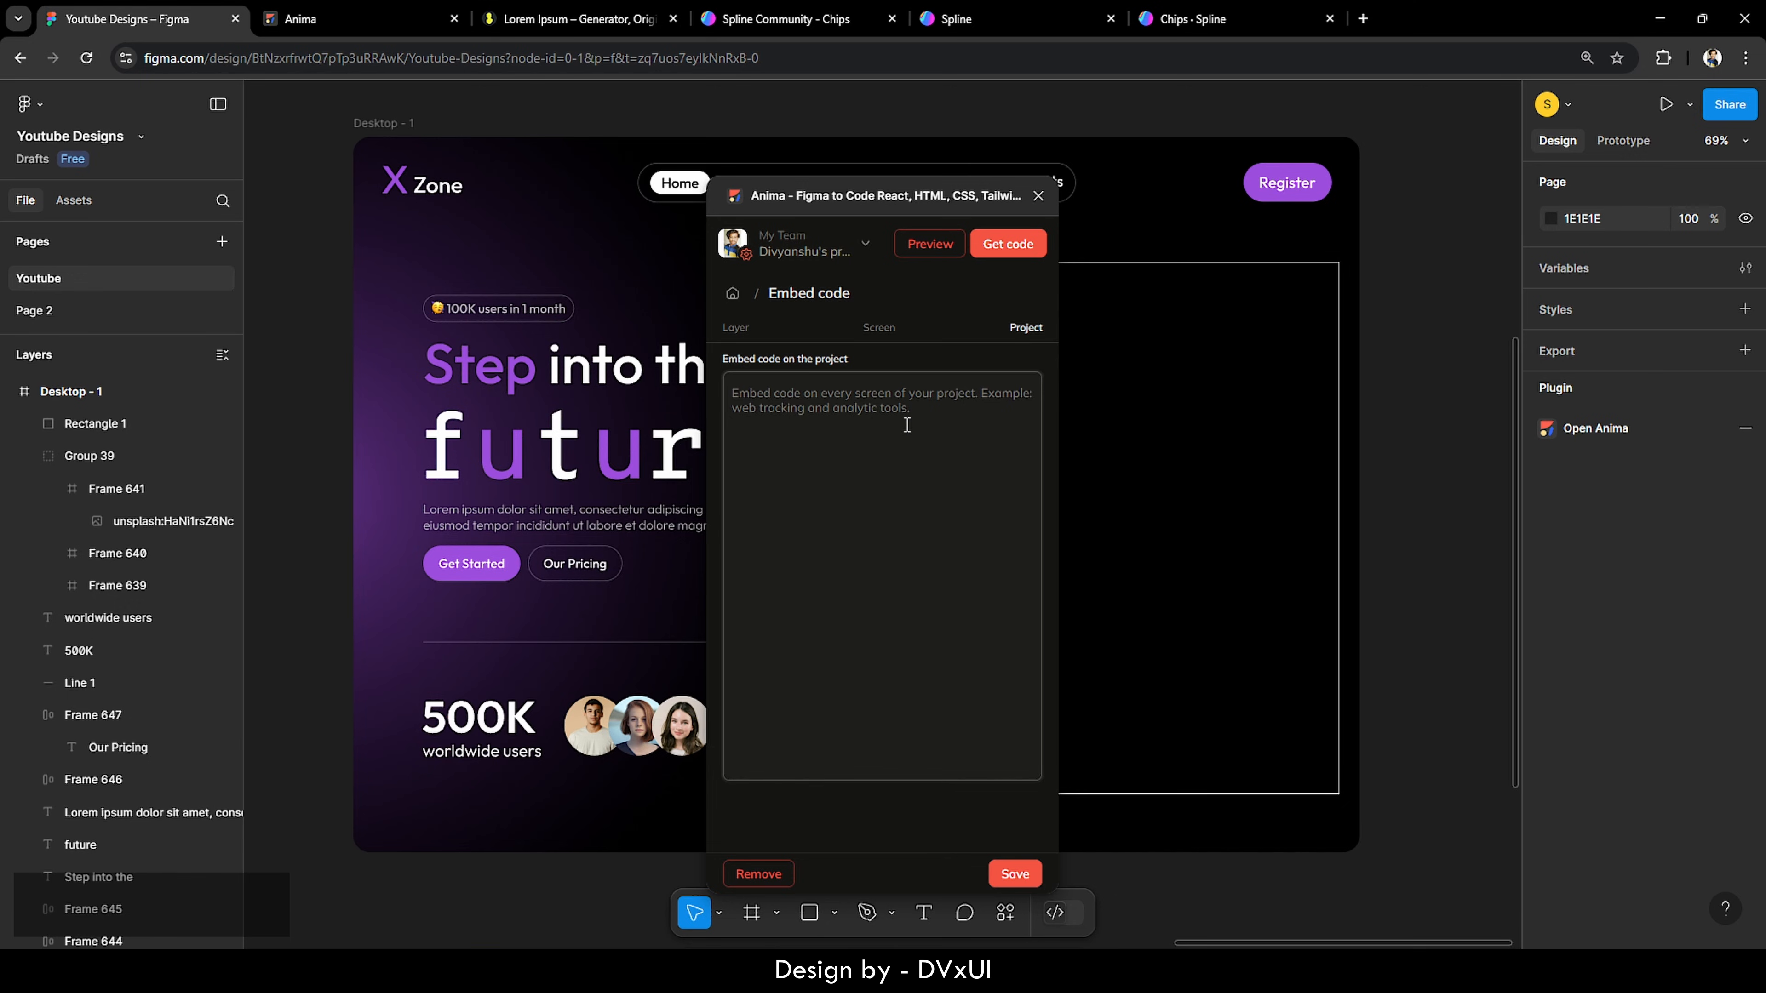
click(1038, 197)
Step: Run Anima on the square Rectangle 1 and paste the Chips scene's Spline iframe as the layer's embed code
click(862, 281)
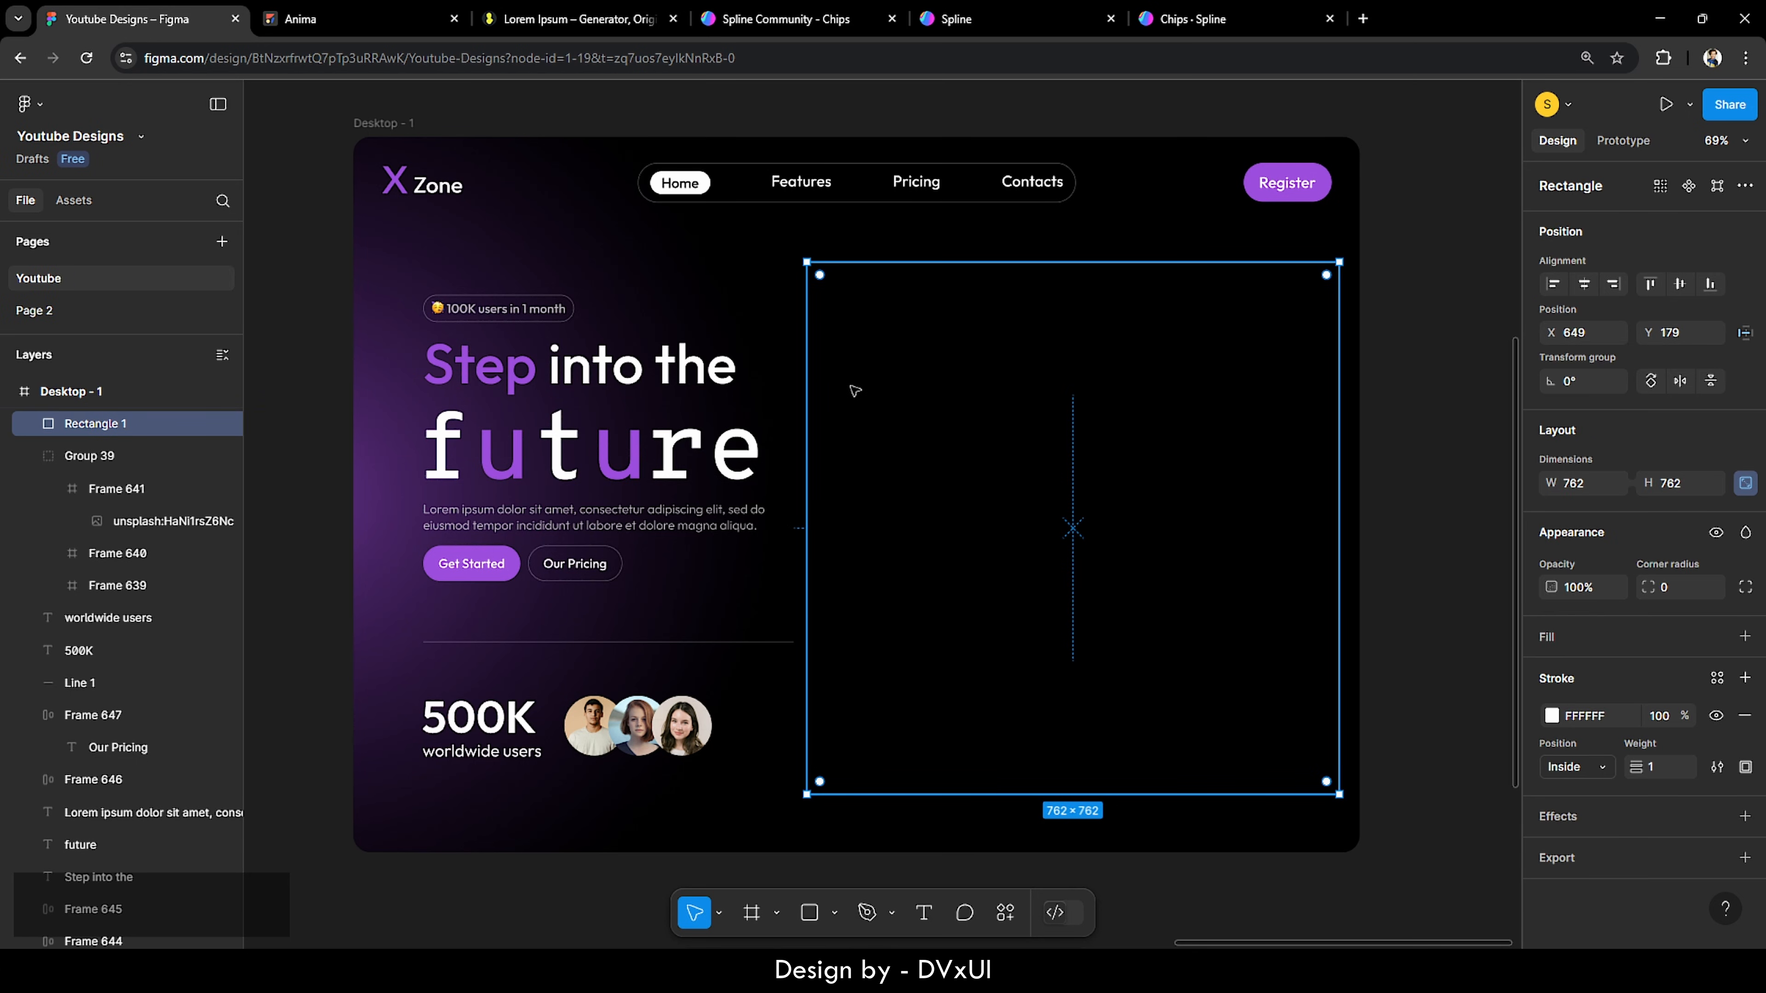
right_click(854, 391)
mouse_move(890, 708)
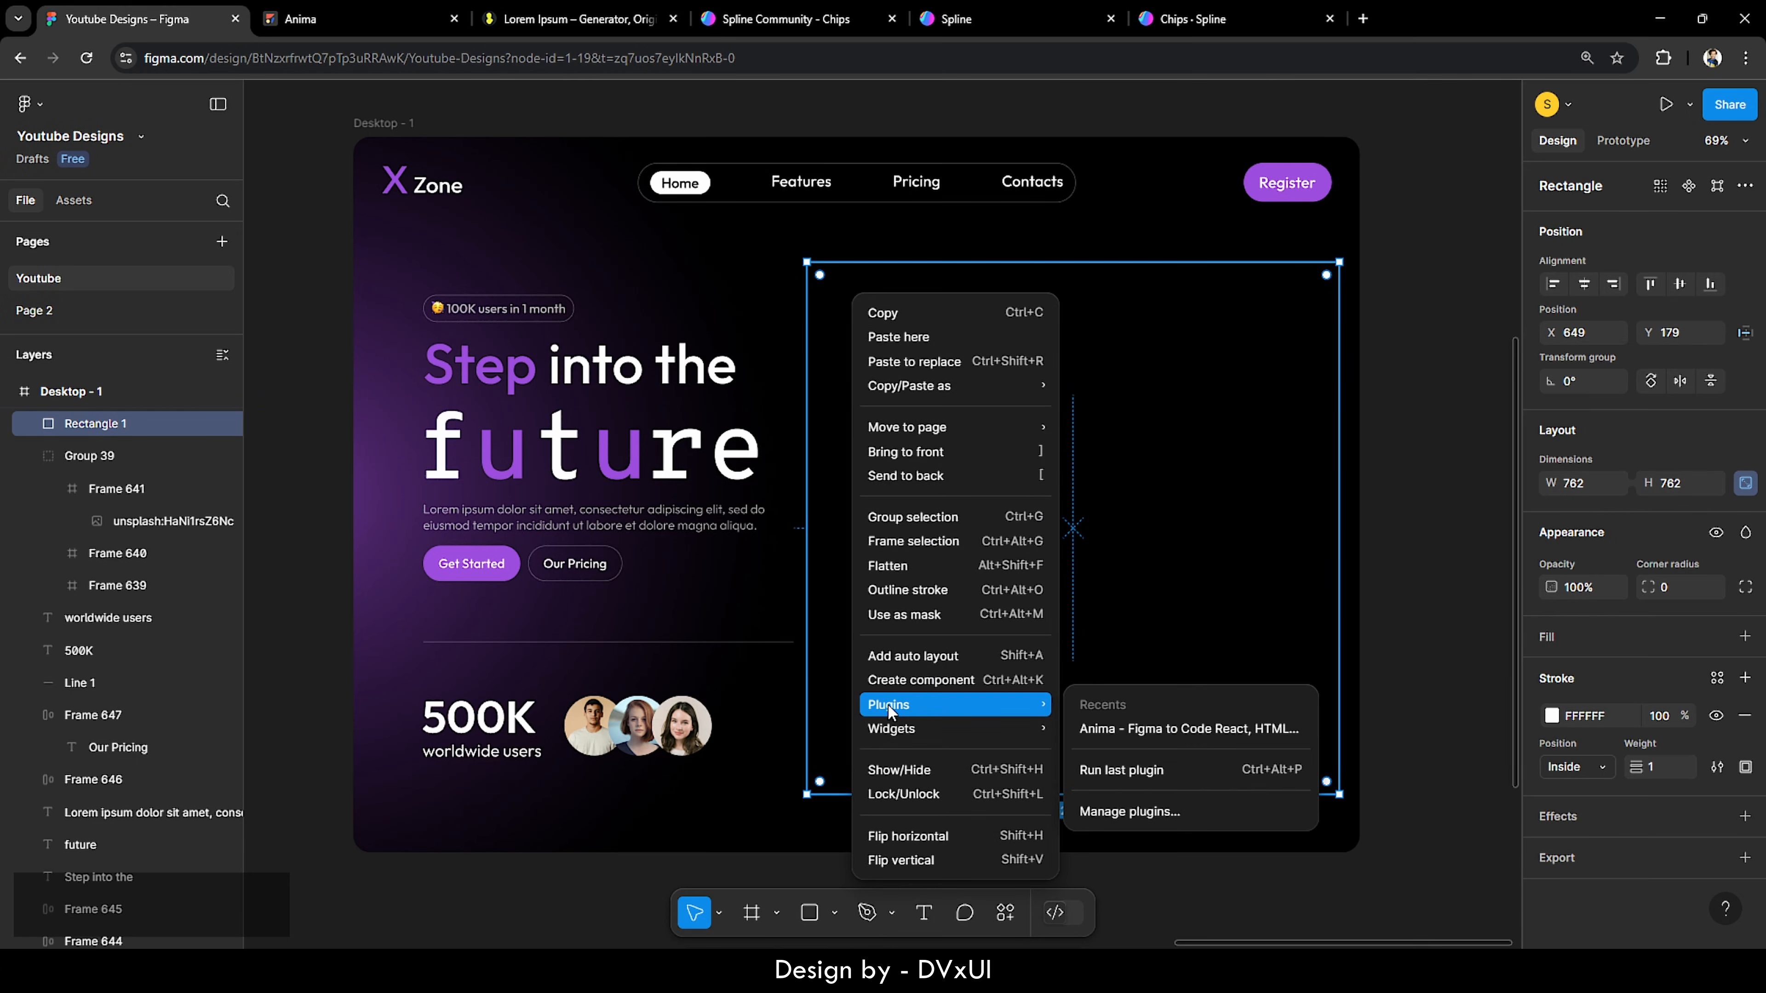
click(1089, 737)
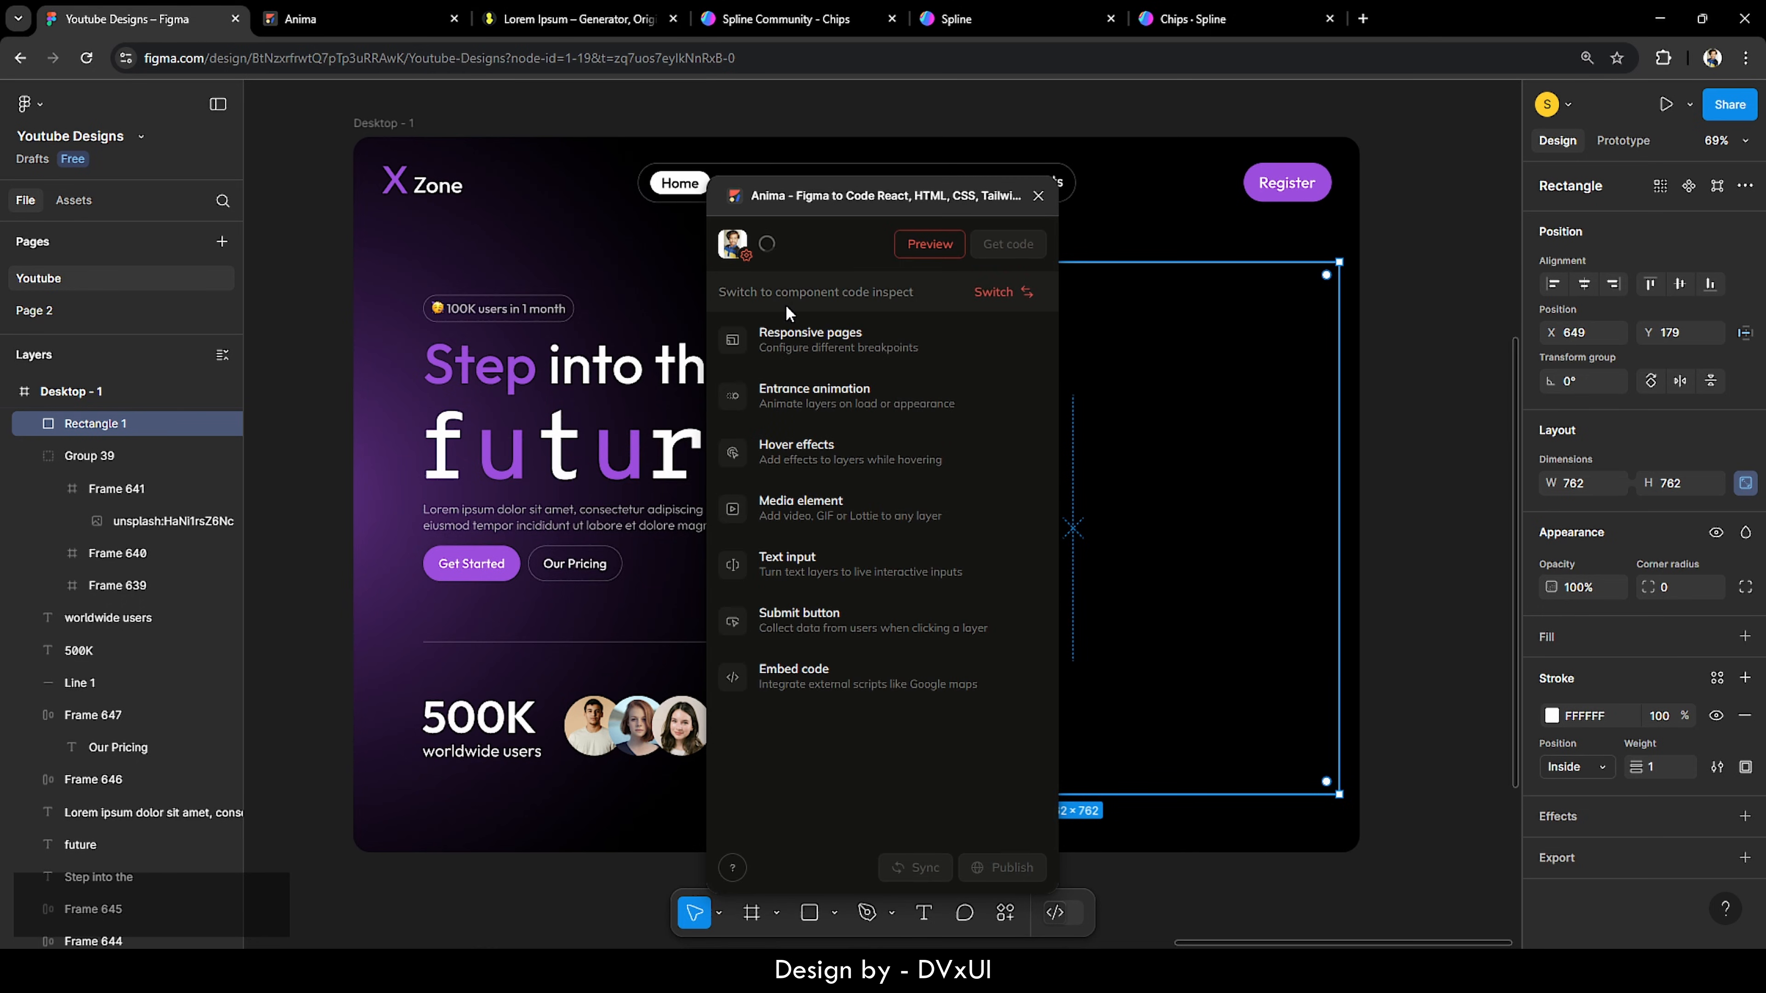
click(839, 679)
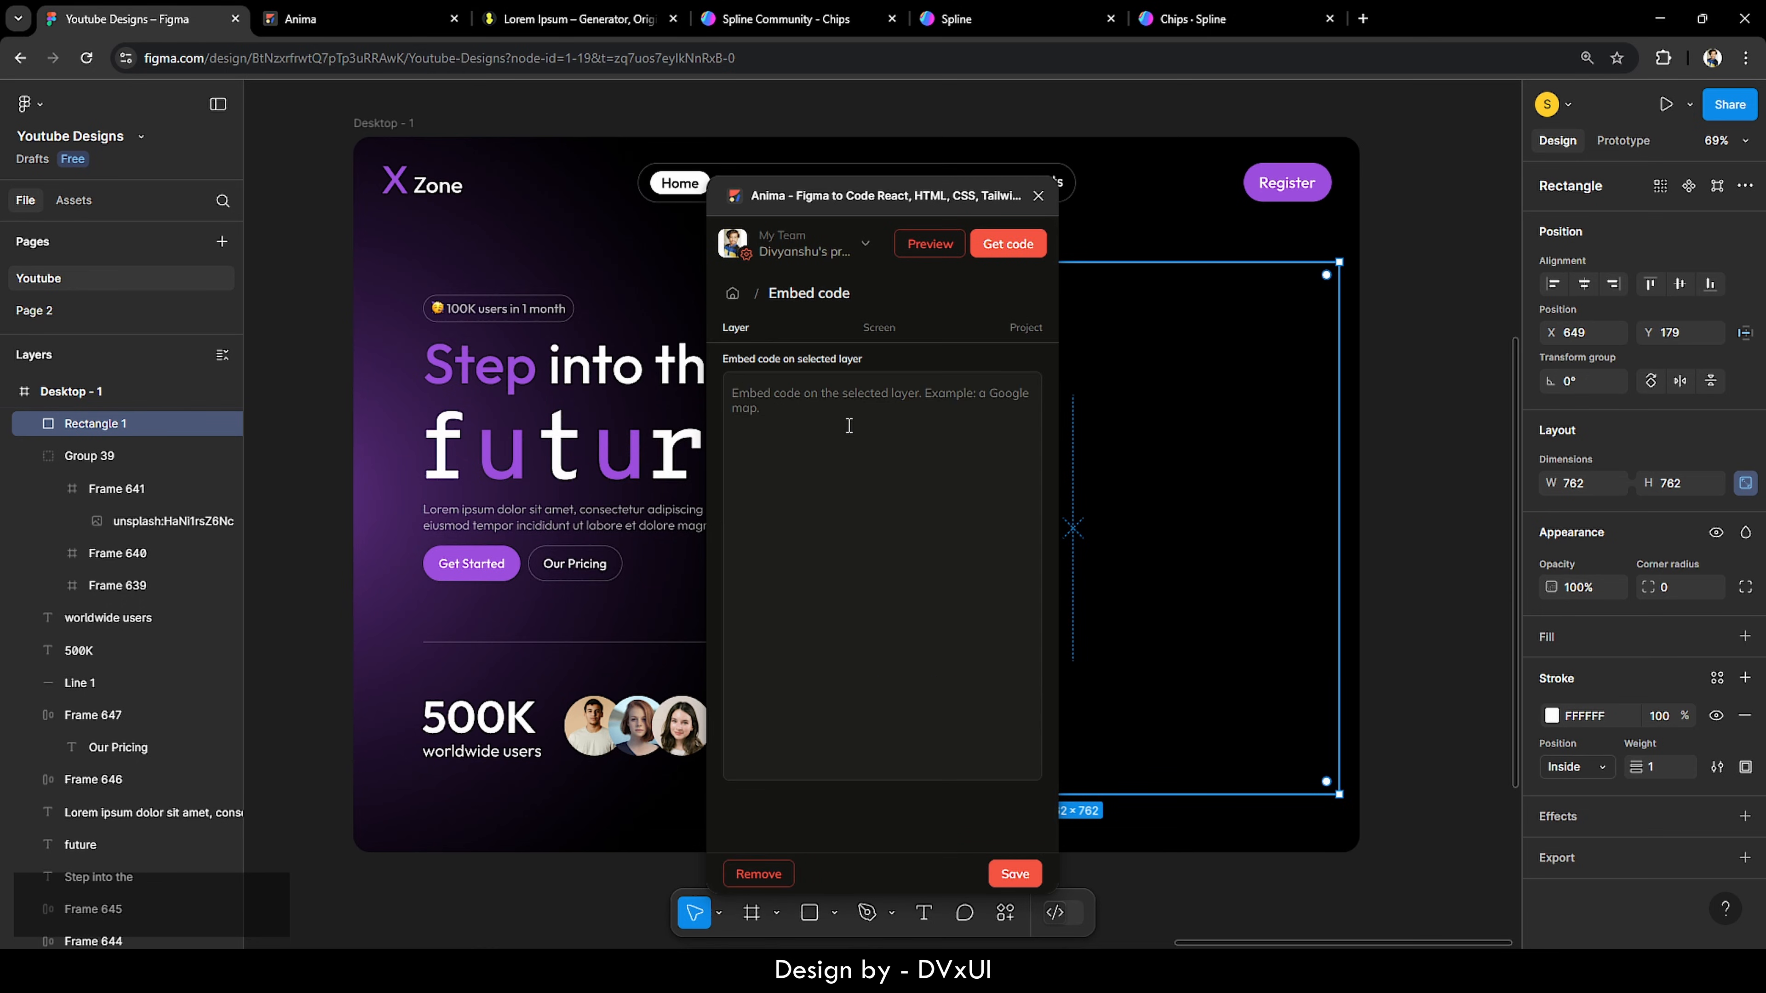
click(849, 426)
text(<iframe src='https://my.spline.design/chips-Ks9hWwuRH4pW0Cq9vjMSoxOy/' frameborder='0' width='100%' height='100%'></iframe>)
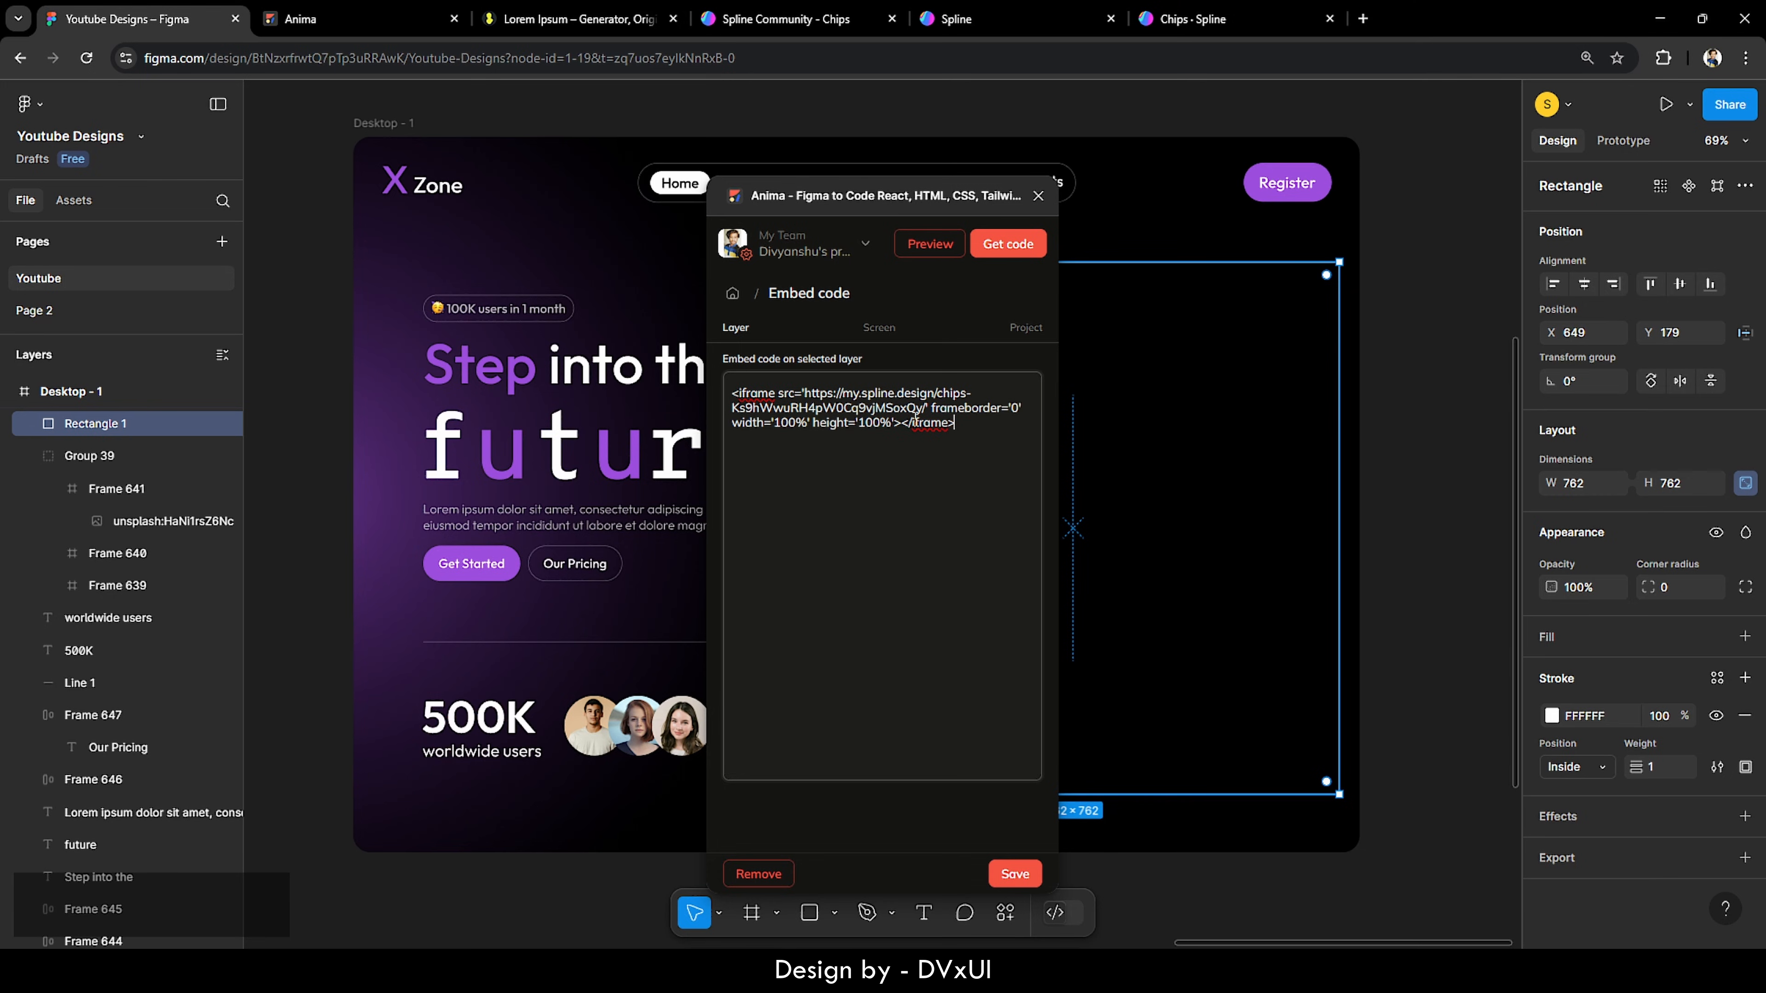
Step: Switch to the Chips file in Spline and copy the public URL's embed code
click(988, 19)
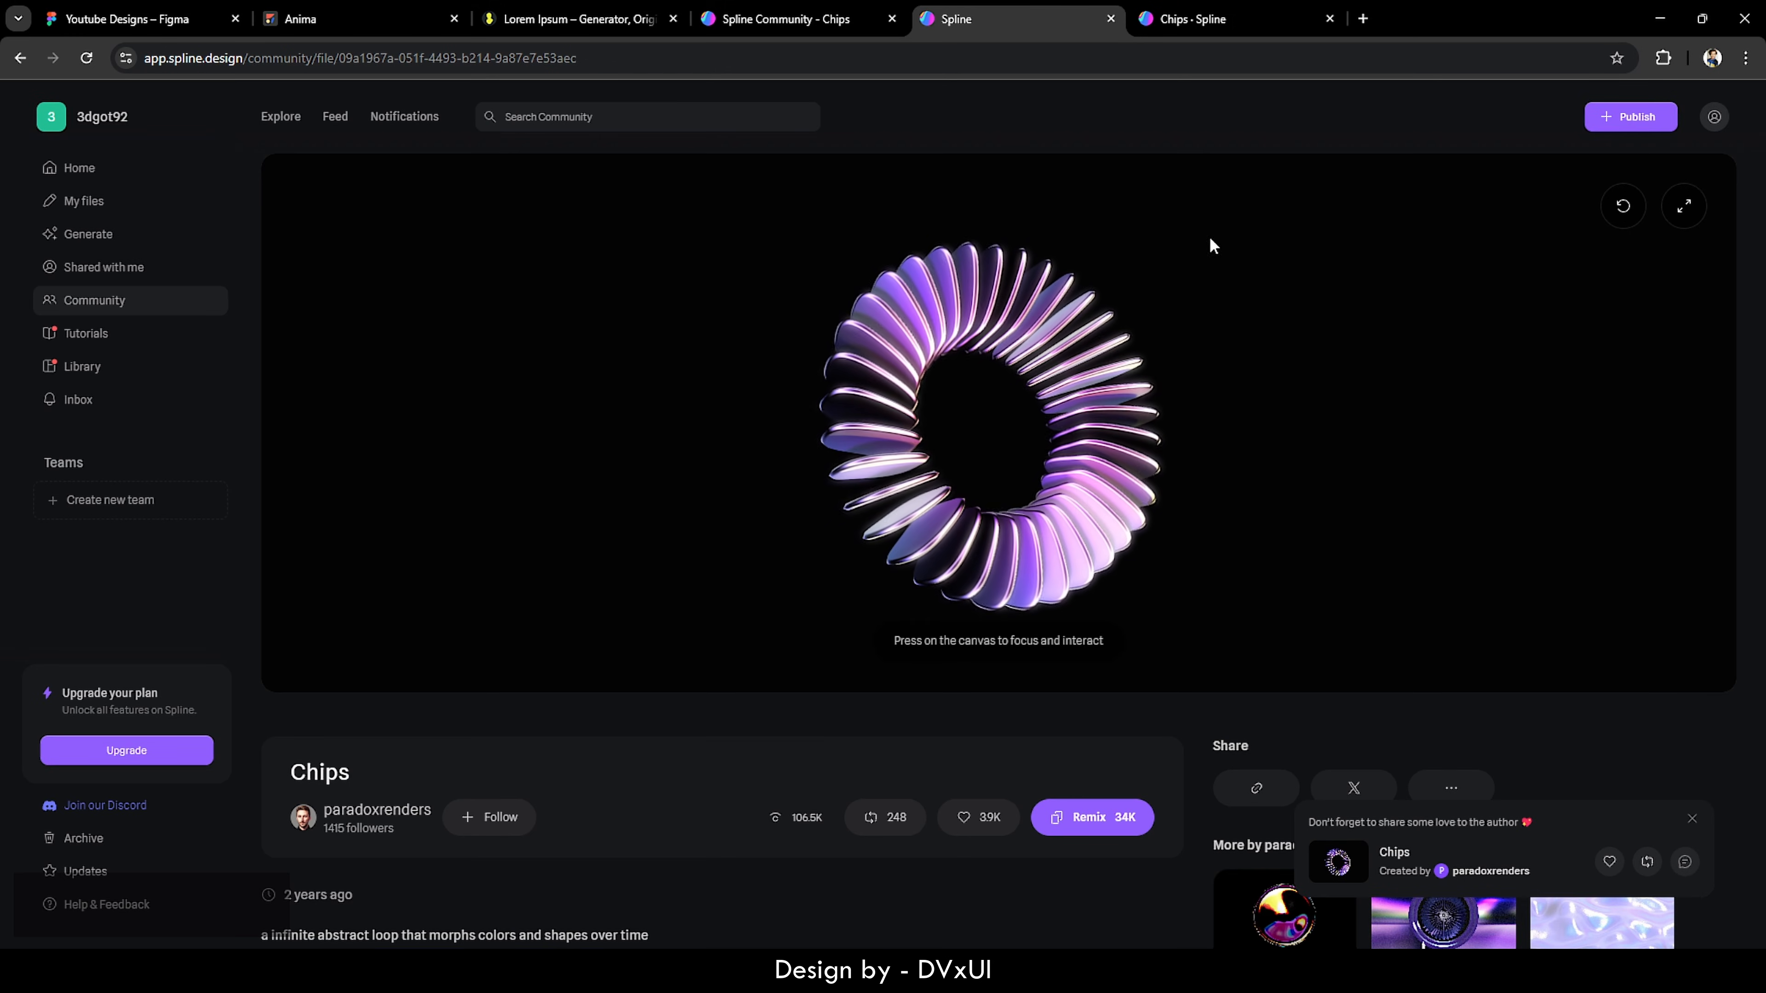
click(1202, 6)
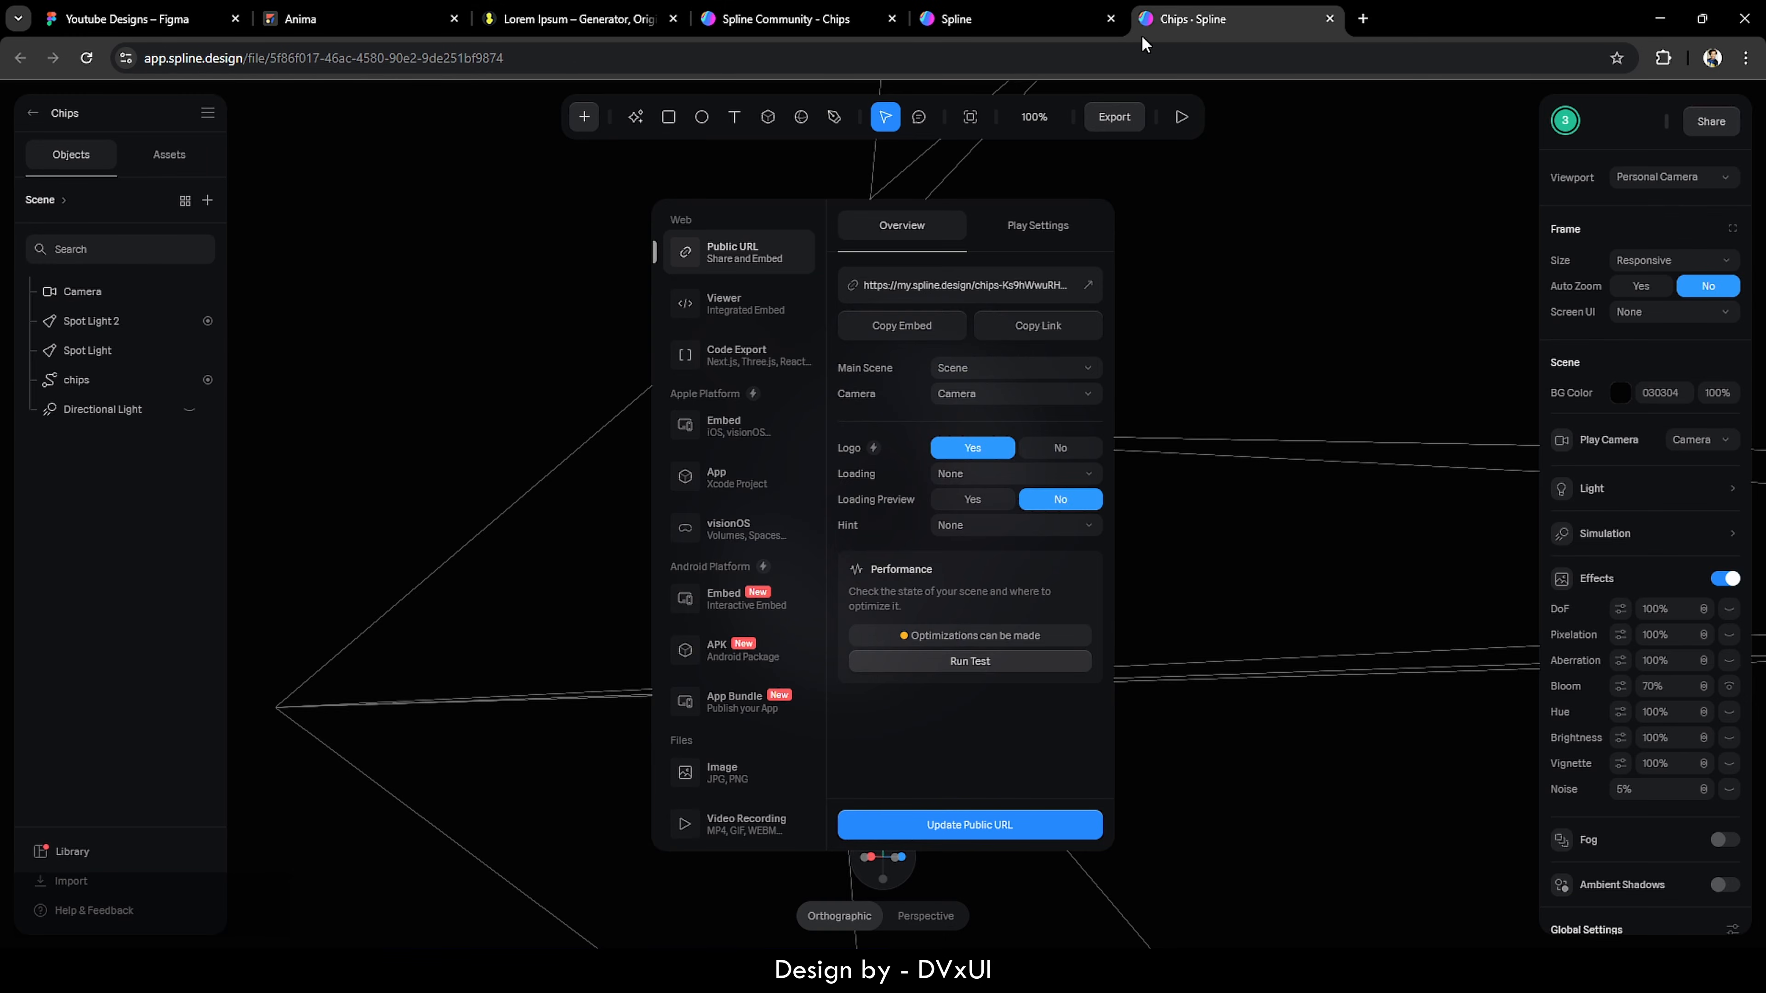
click(904, 331)
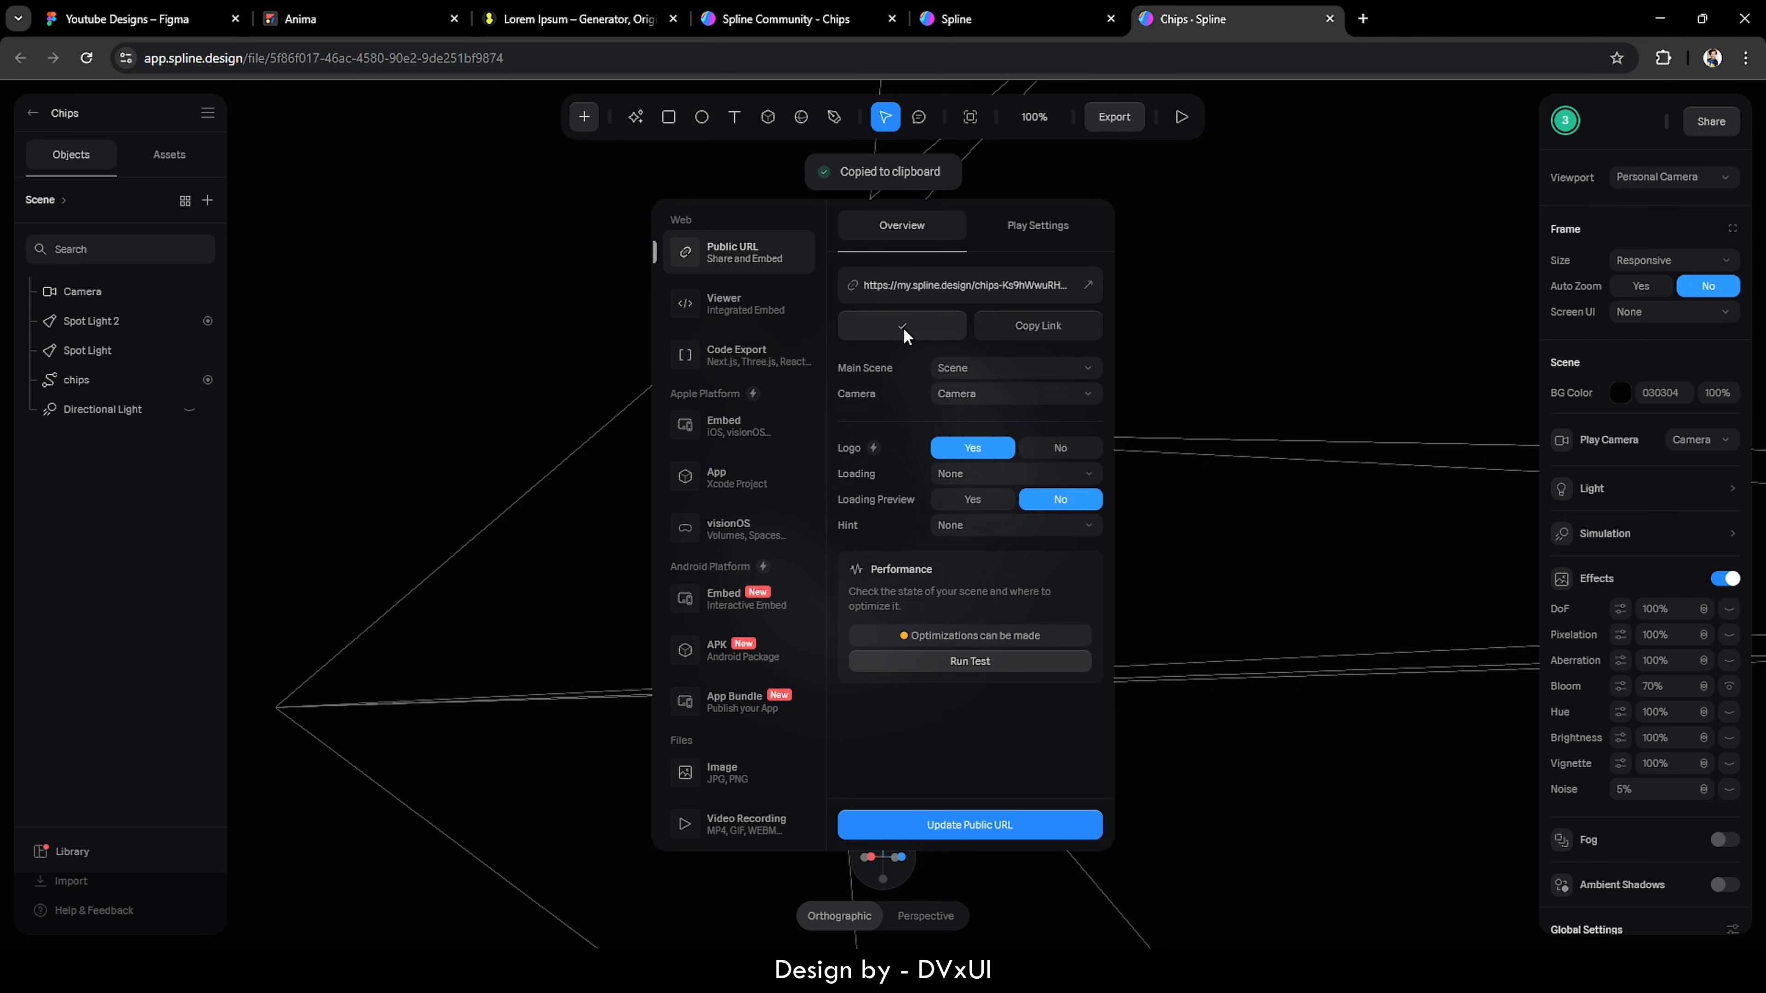
Step: Return to Figma, replace Rectangle 1's embed code in Anima with the copied Spline embed code and save it
click(156, 8)
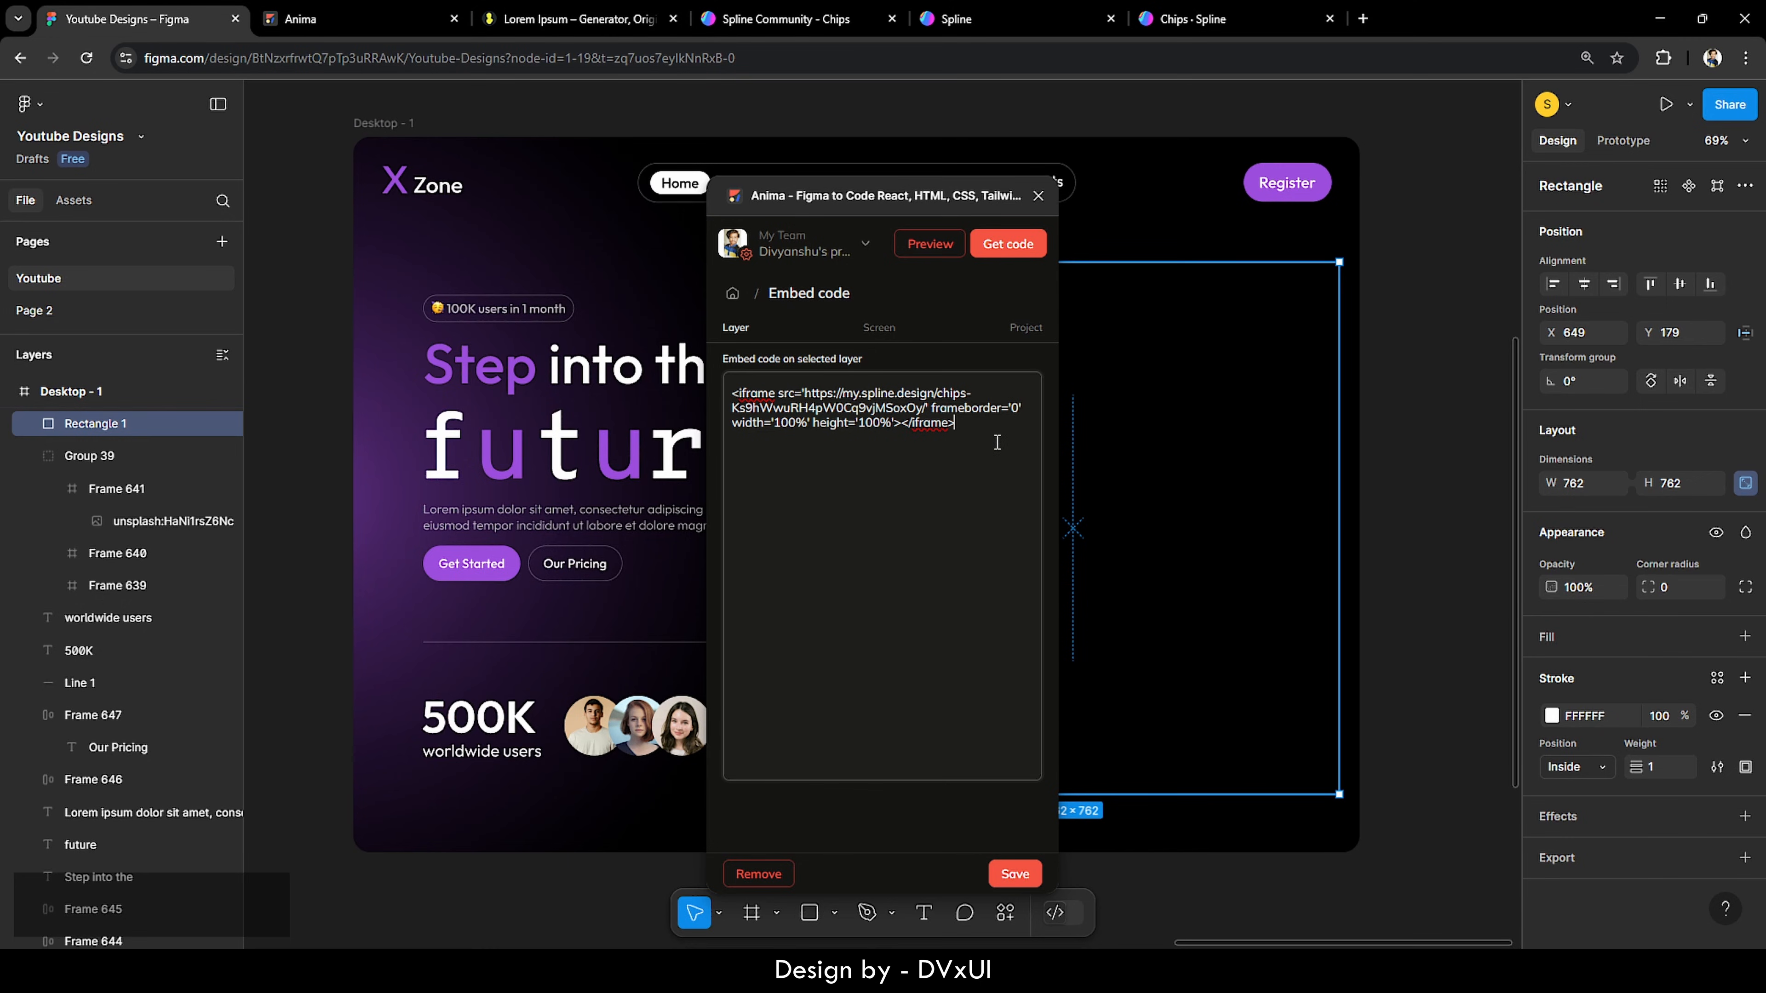
key(ctrl+a)
key(ctrl+v)
click(1014, 874)
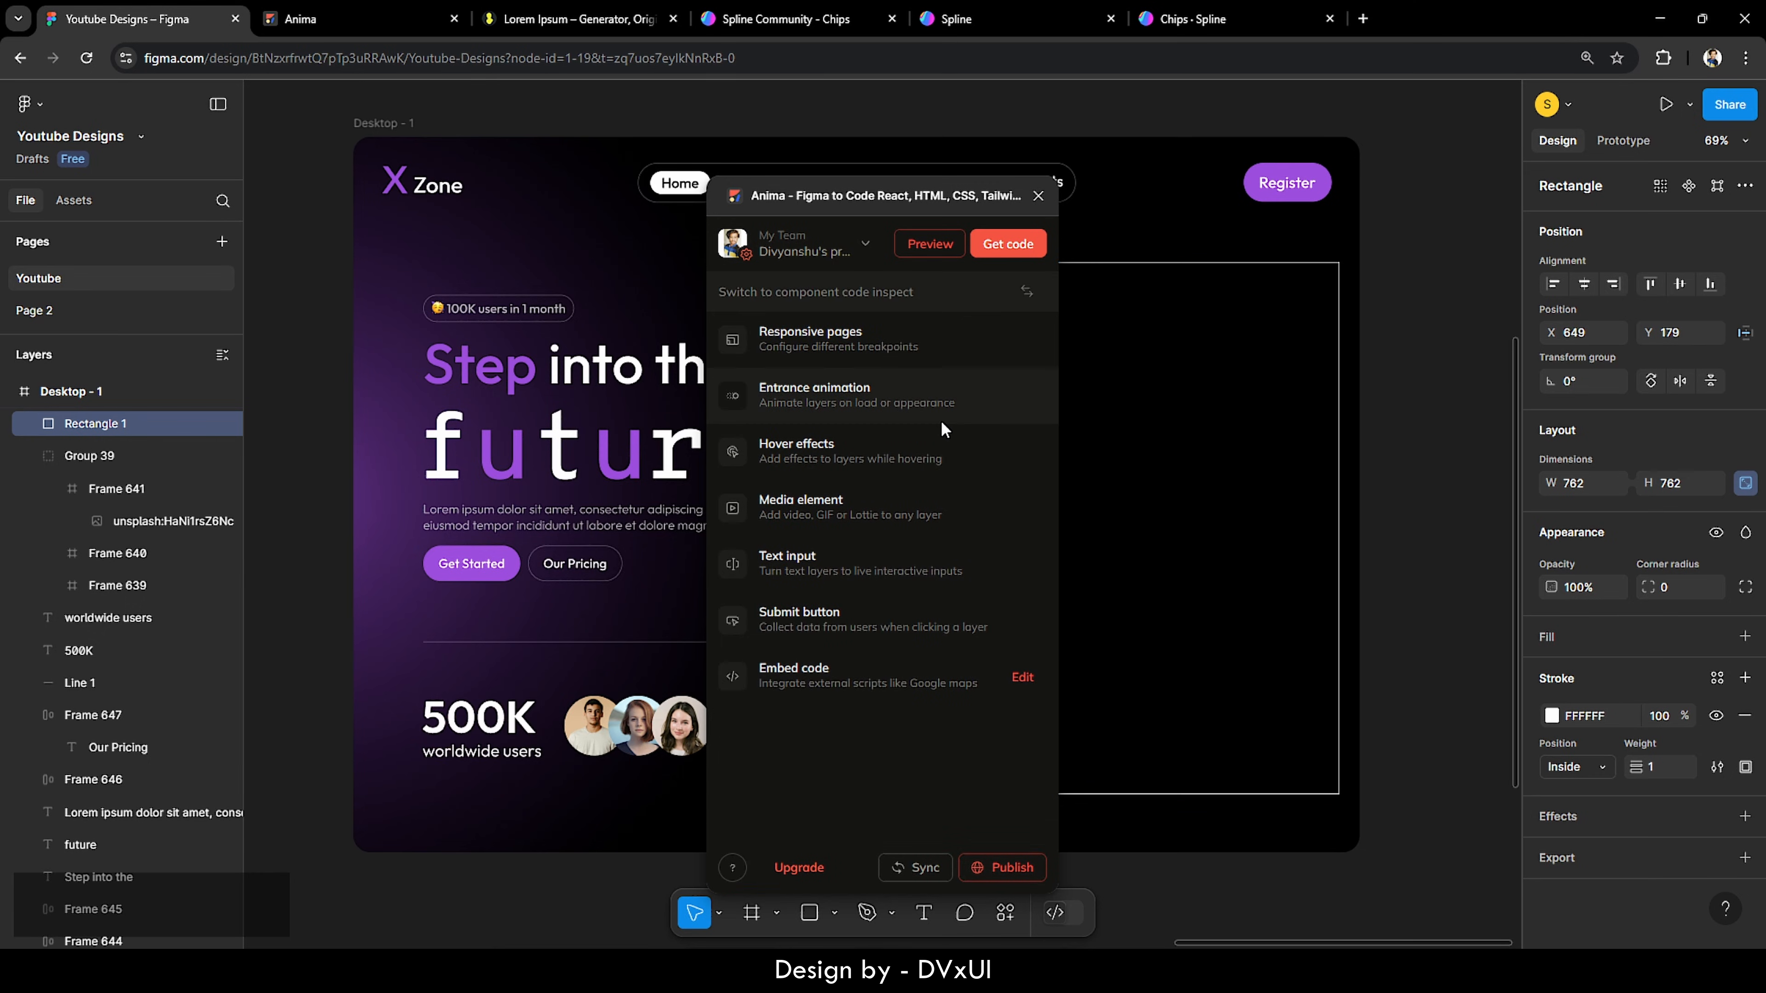
Step: Preview the Desktop - 1 page in Anima at 75% to check the embedded Chips scene, and close the plugin
click(929, 243)
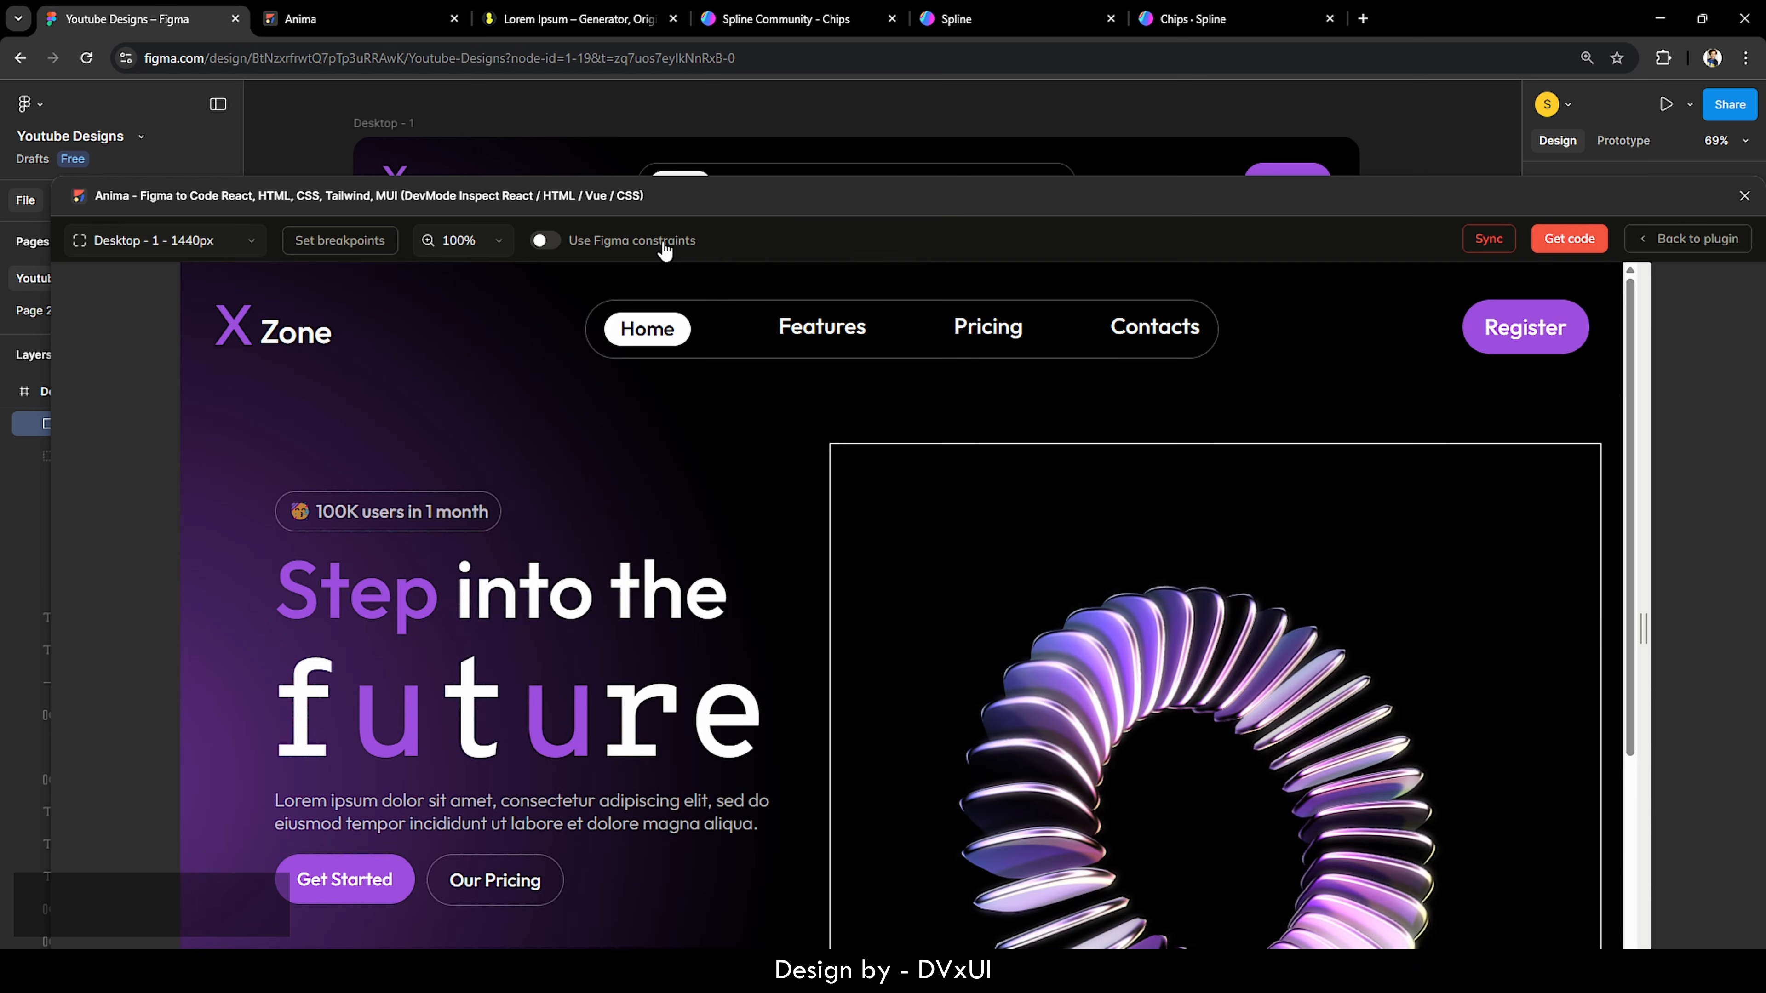
click(490, 242)
click(477, 292)
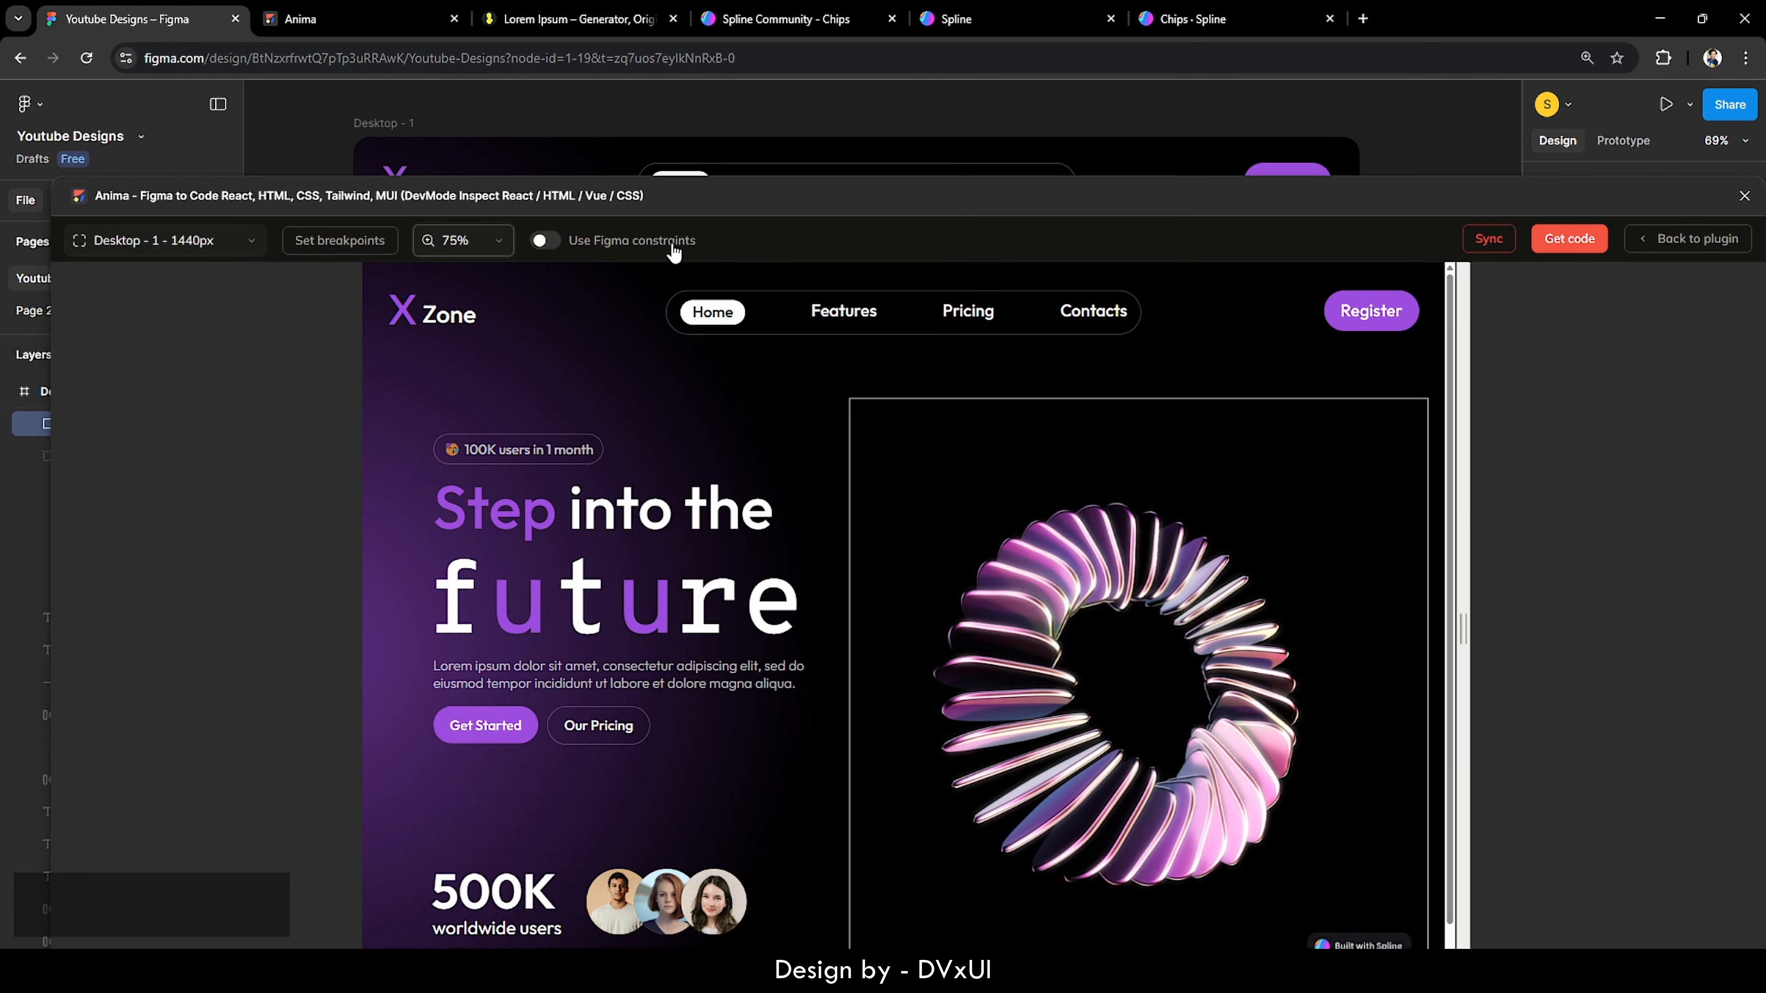
drag(799, 197, 809, 95)
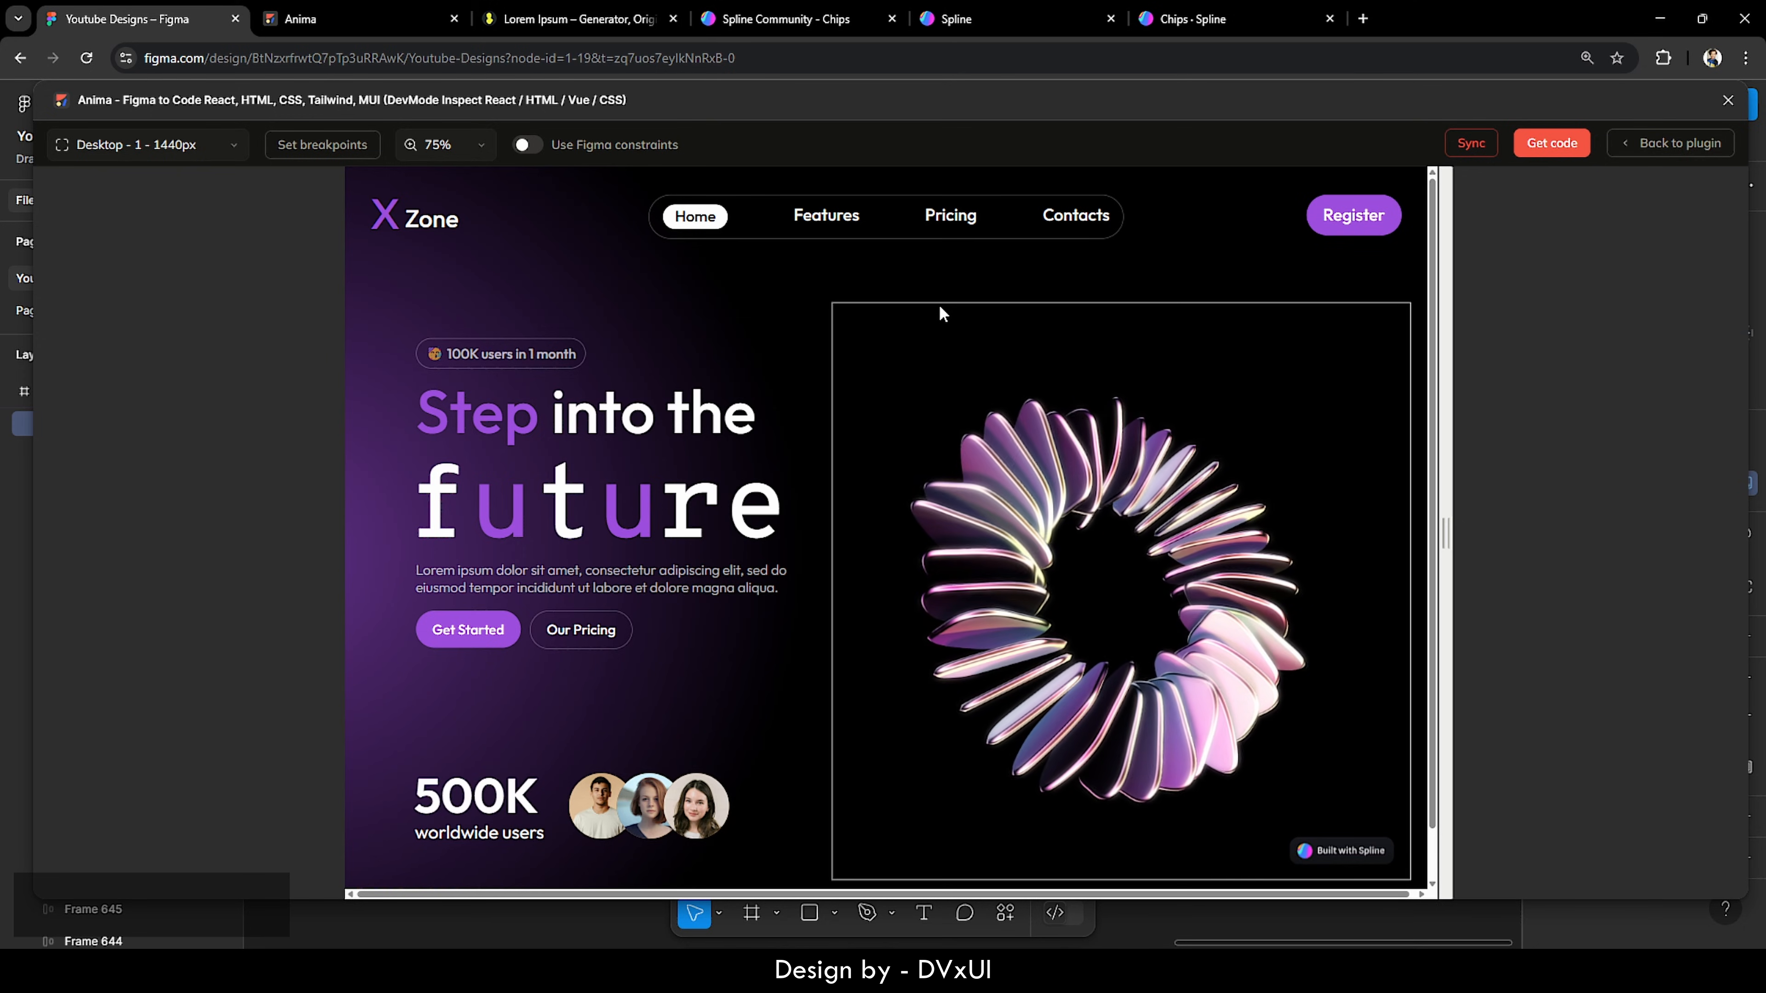
click(1729, 101)
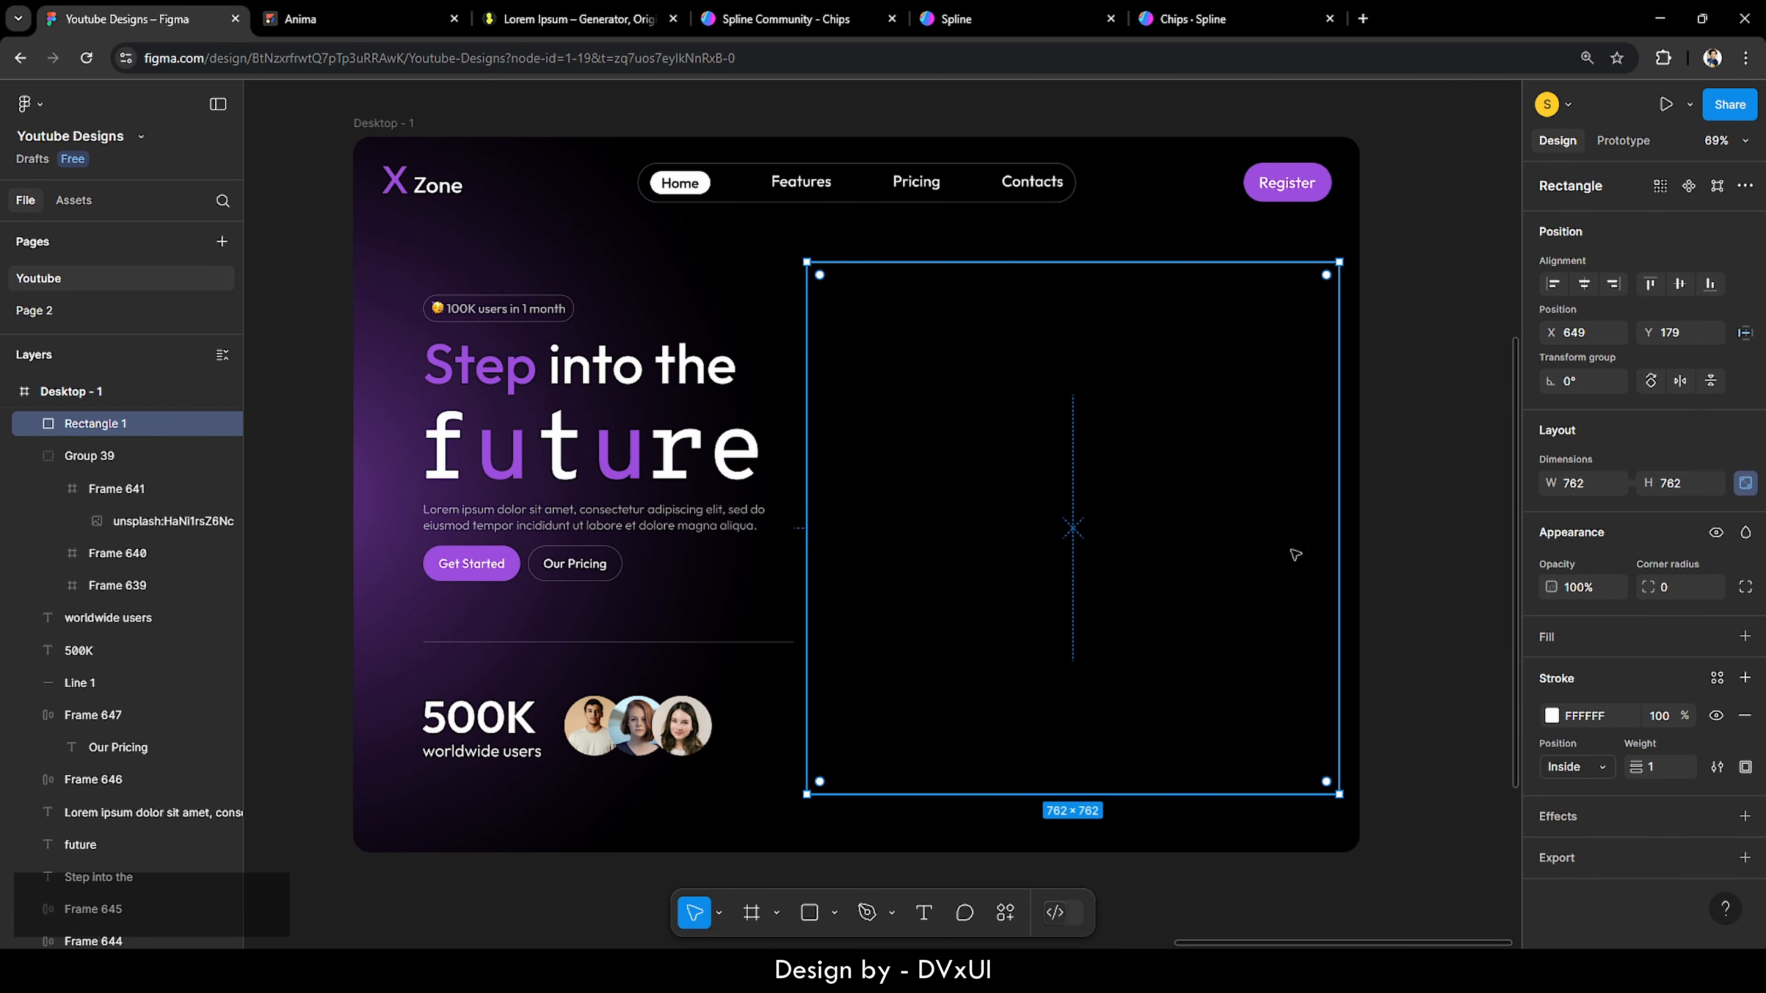
Step: Remove the white stroke from Rectangle 1
click(1745, 716)
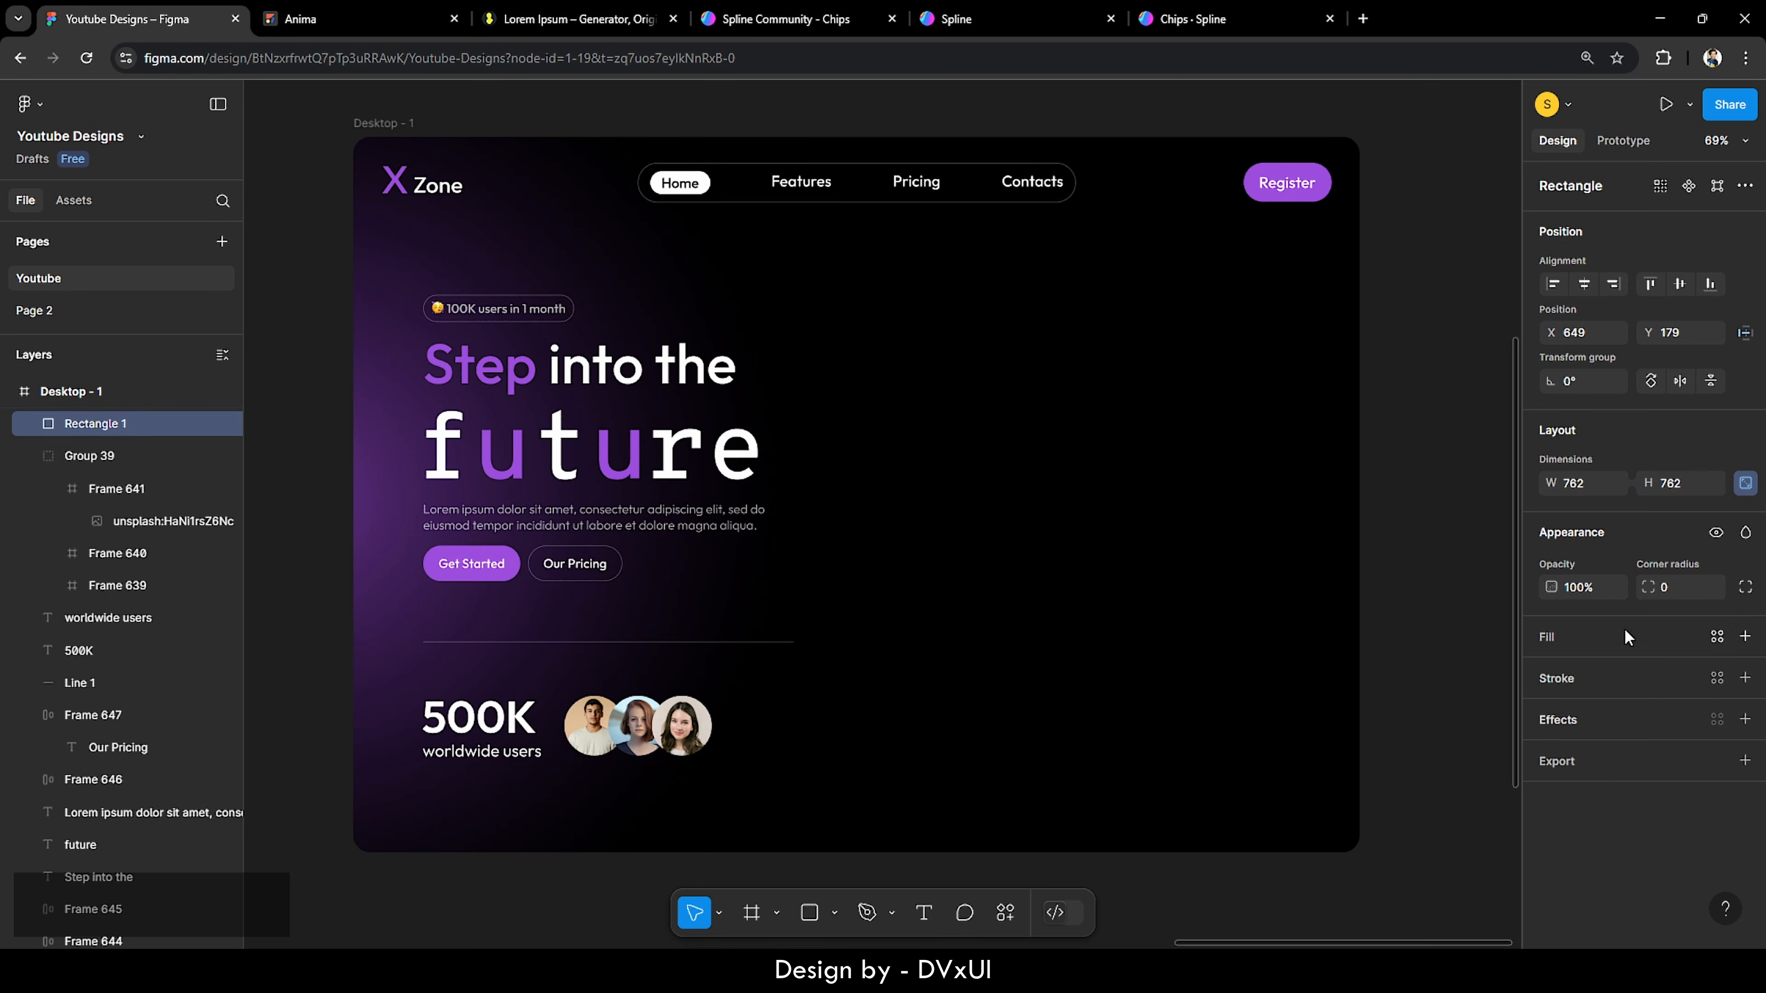
click(932, 400)
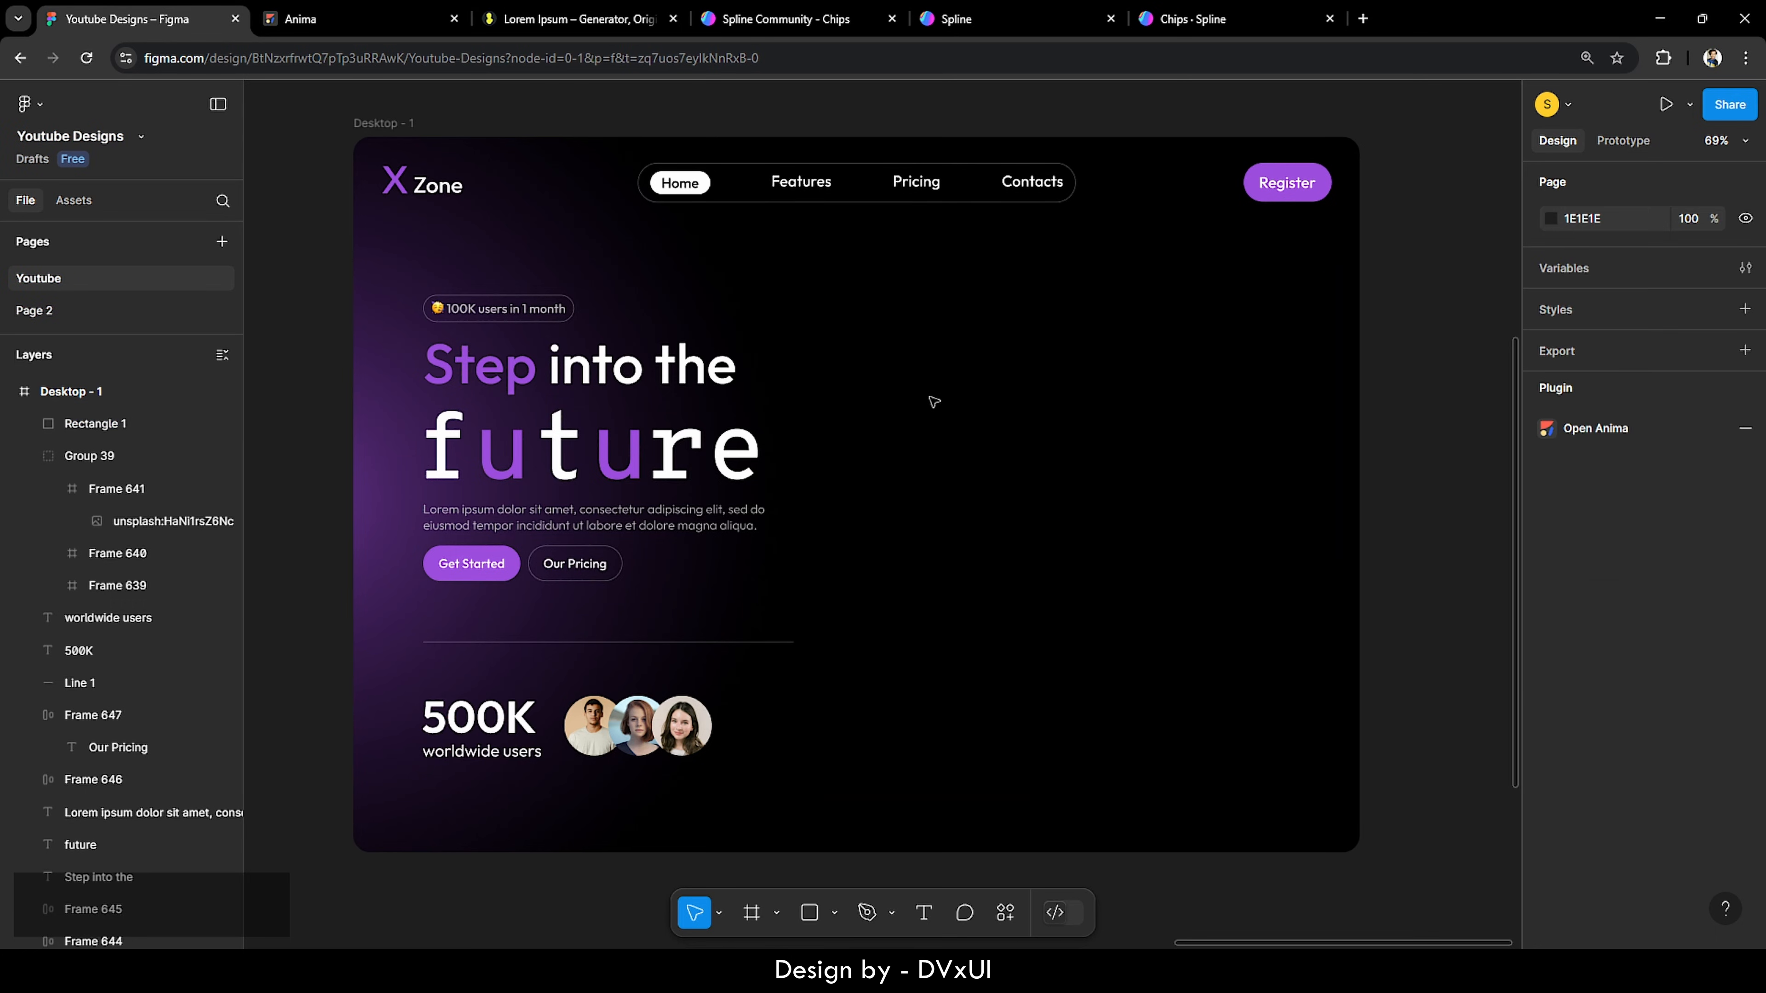
Step: Run Anima on Rectangle 1 again and open the layer's saved embed code
click(117, 425)
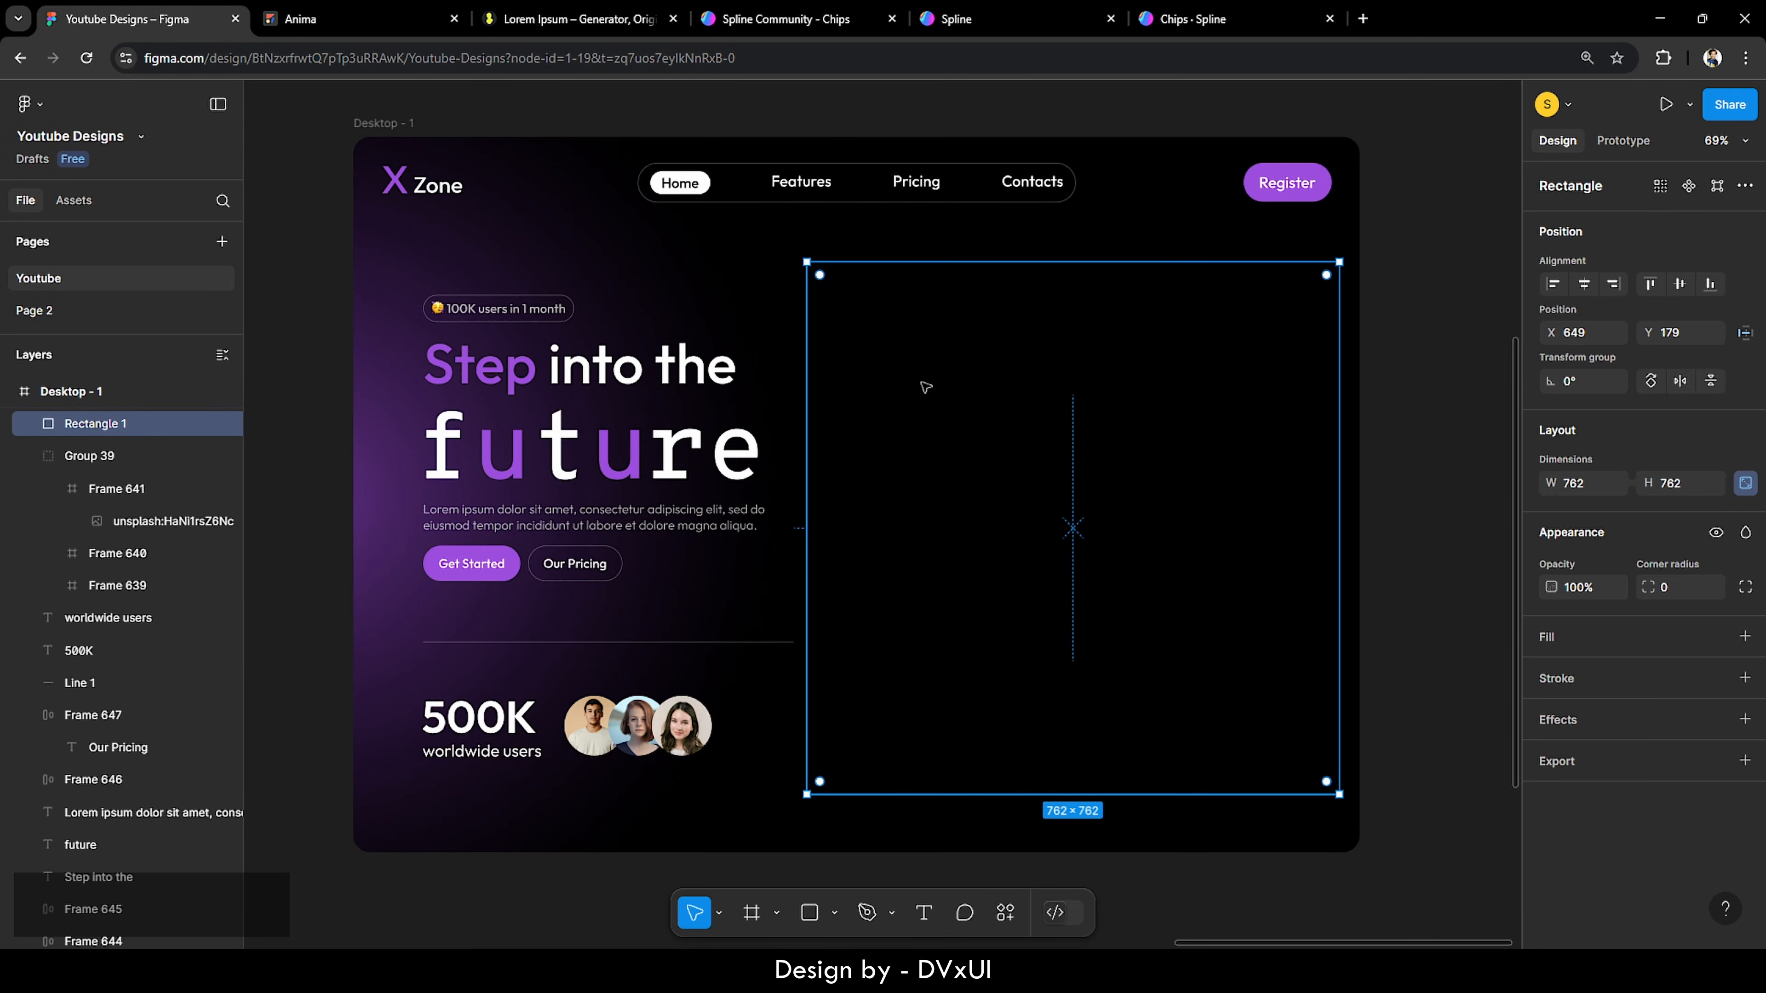
right_click(925, 387)
mouse_move(975, 705)
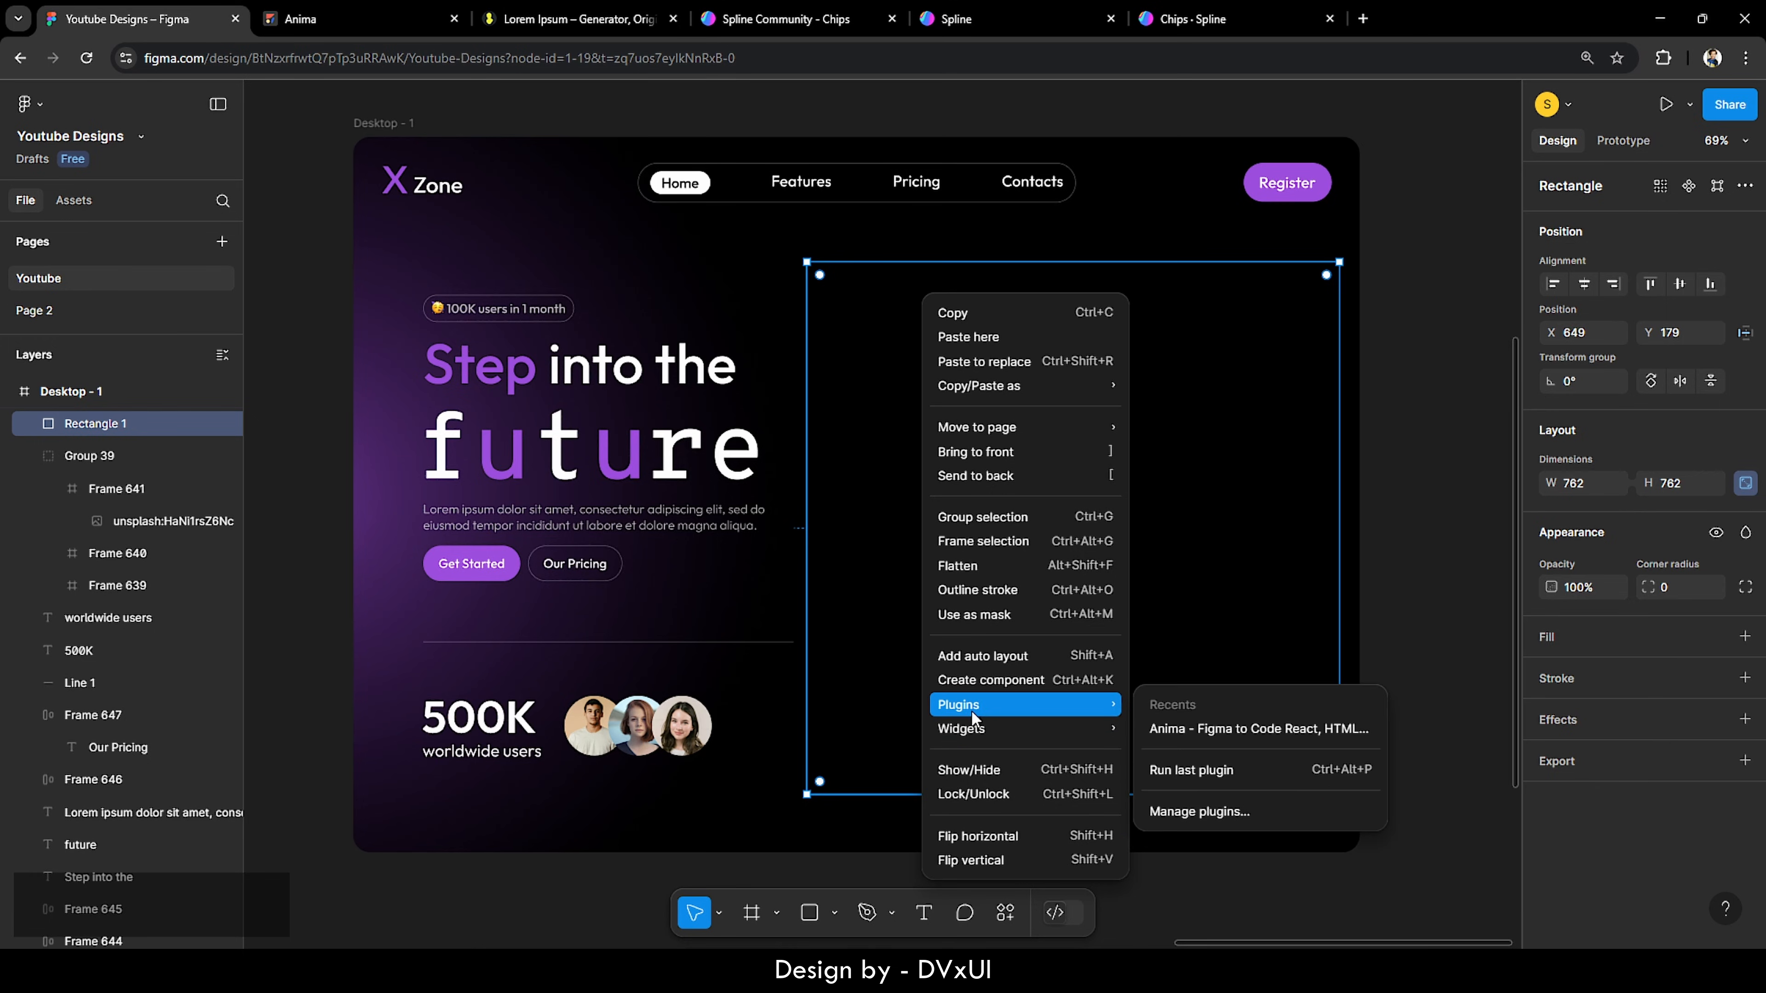
click(1230, 737)
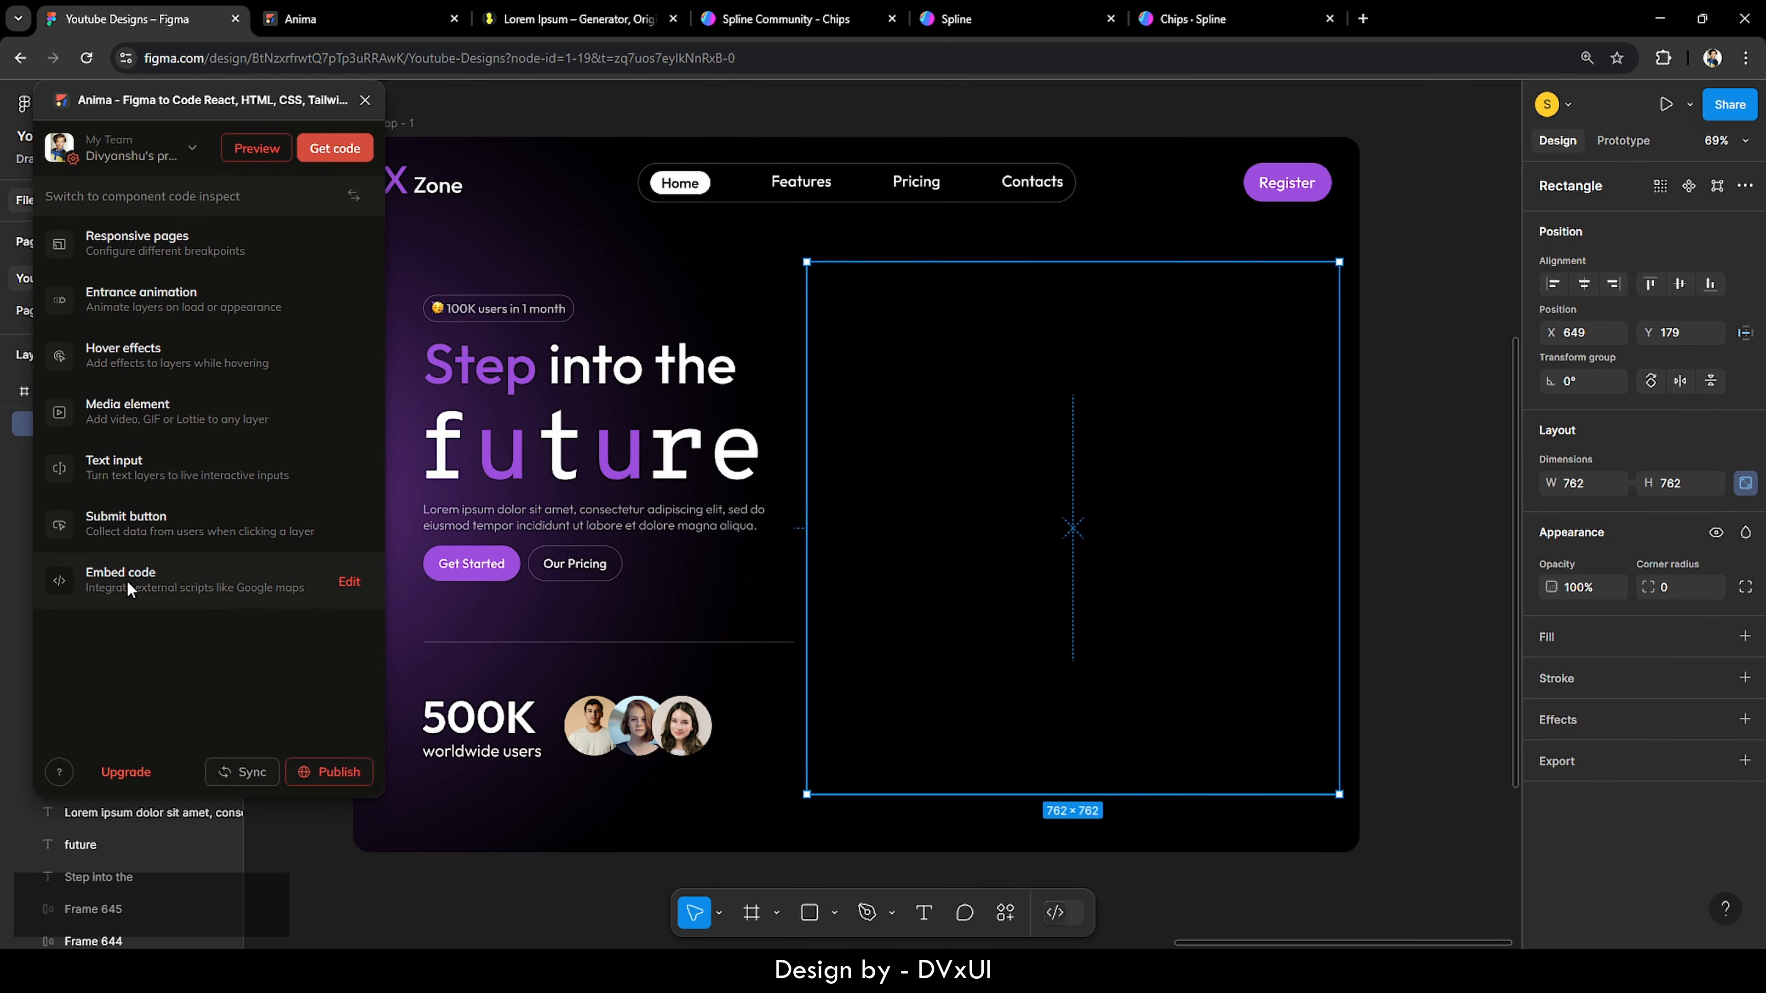
click(131, 575)
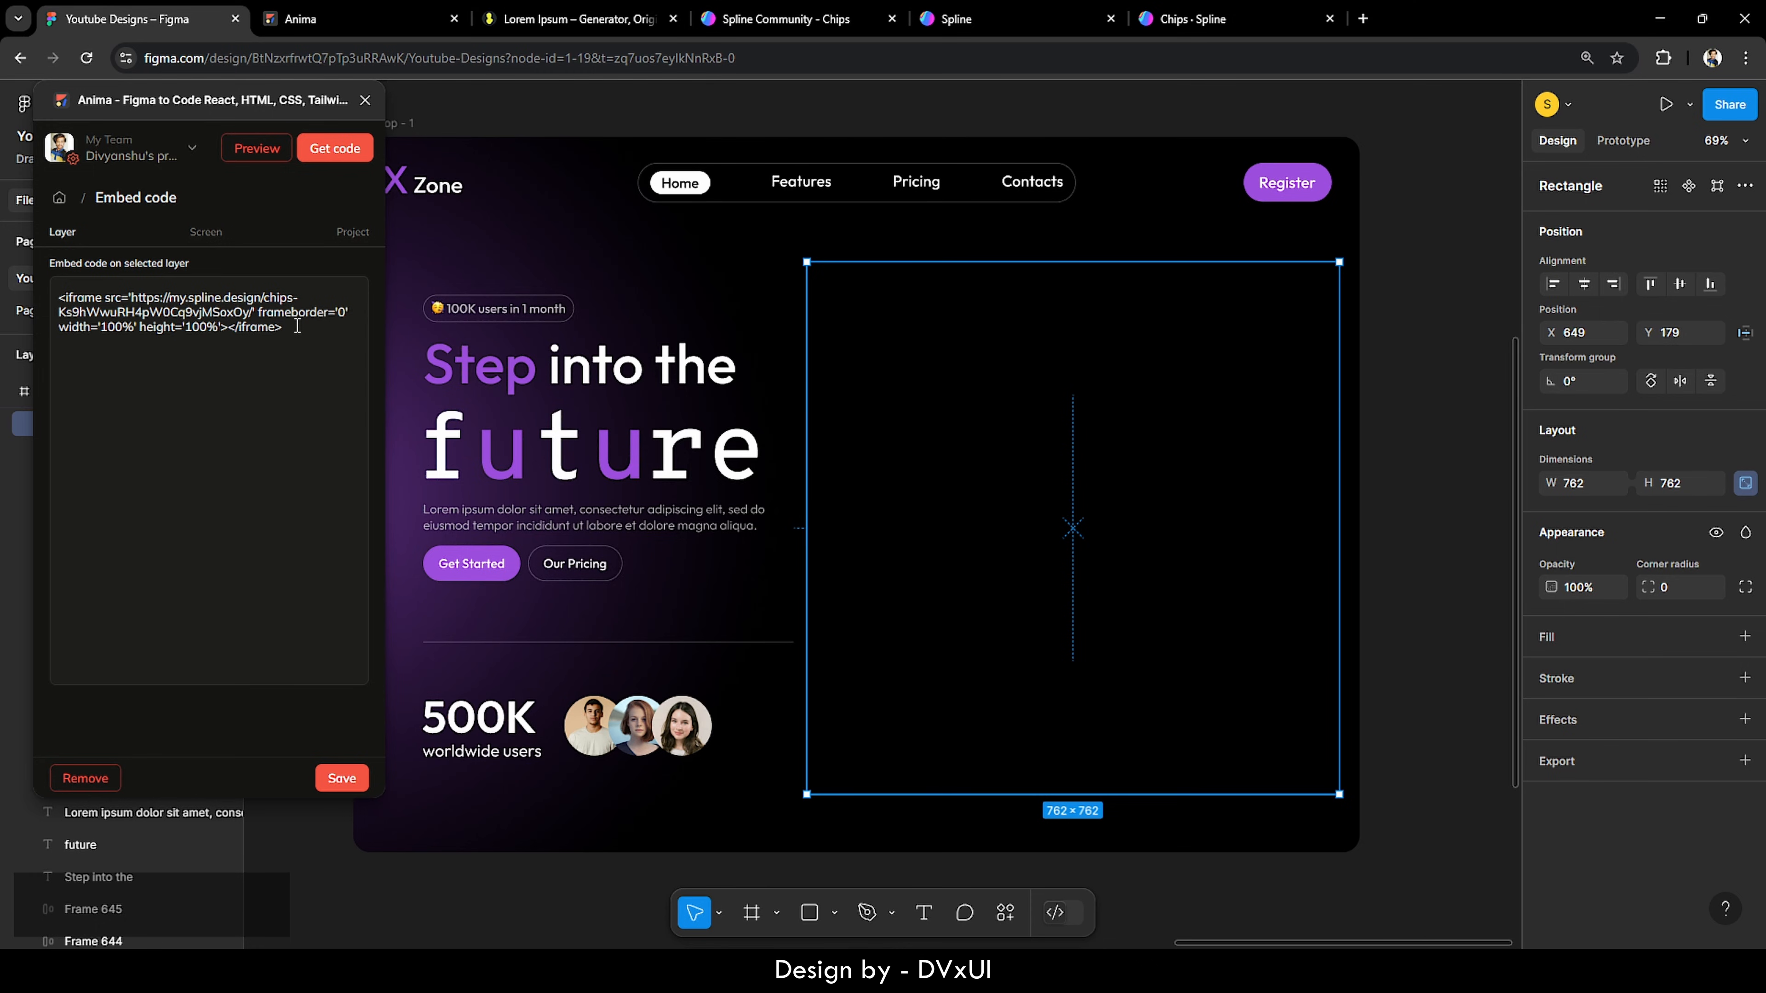
Step: Preview the hero page at 75% to examine the Chips animation without the square's outline, and close Anima
click(238, 159)
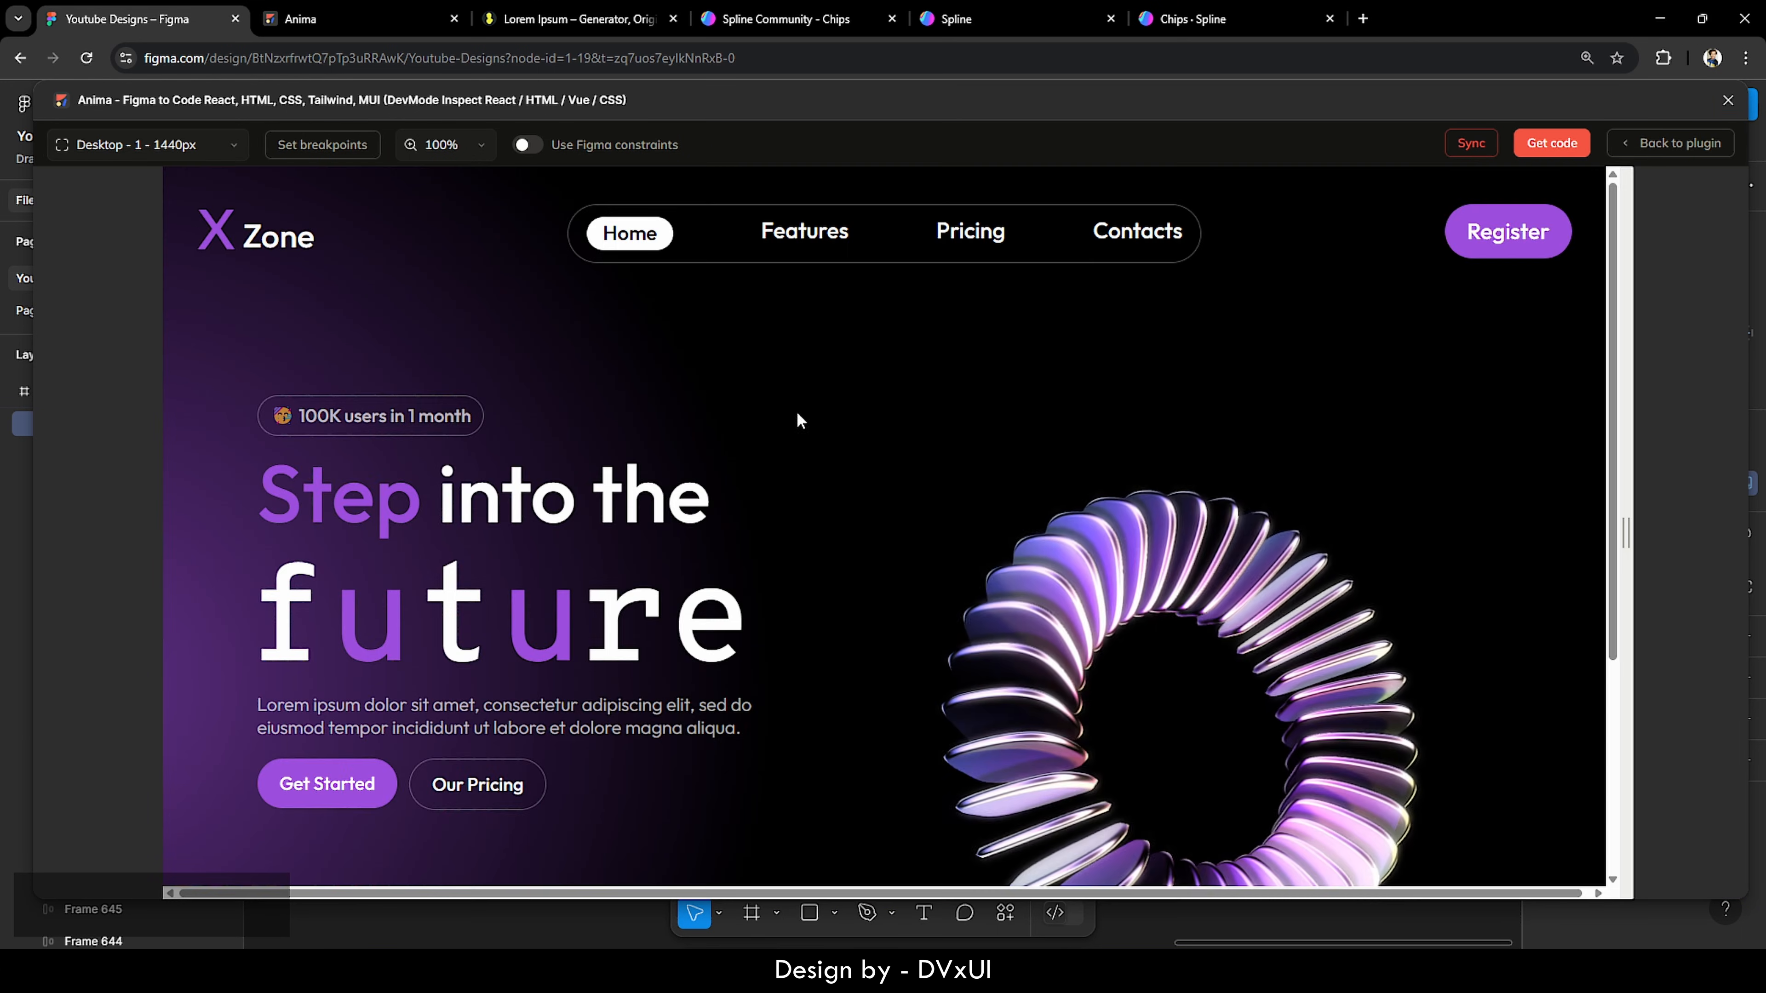
click(456, 142)
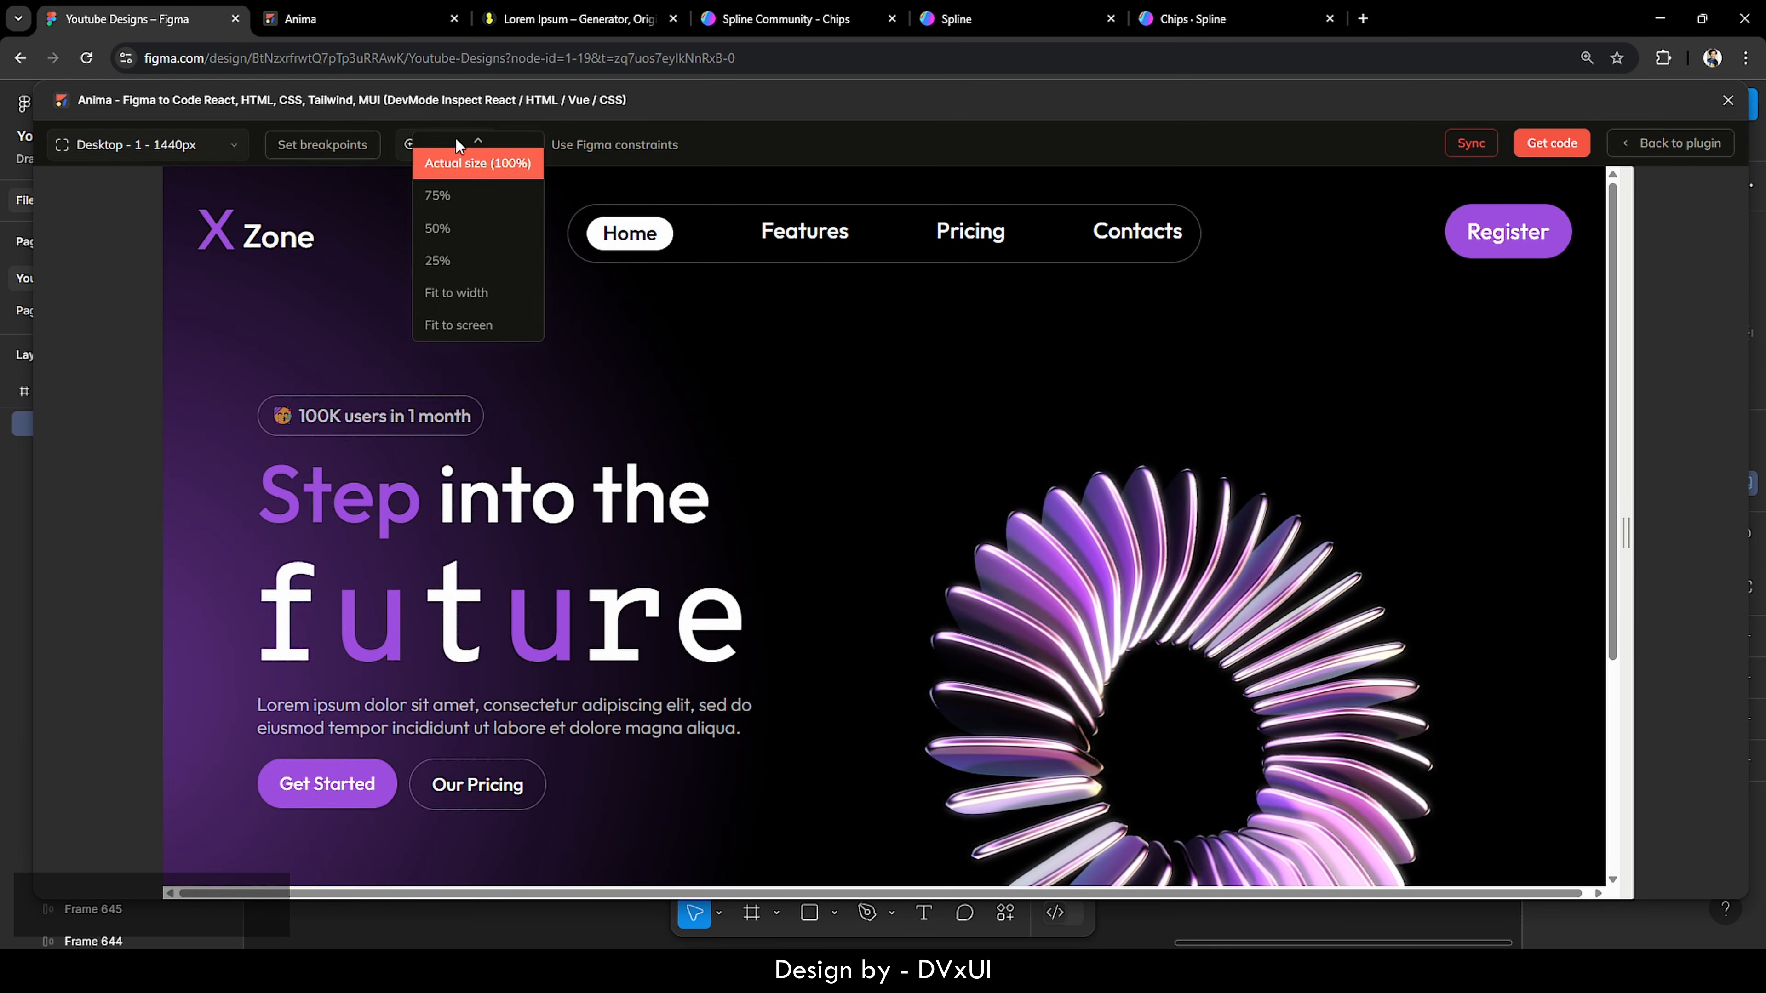
click(464, 191)
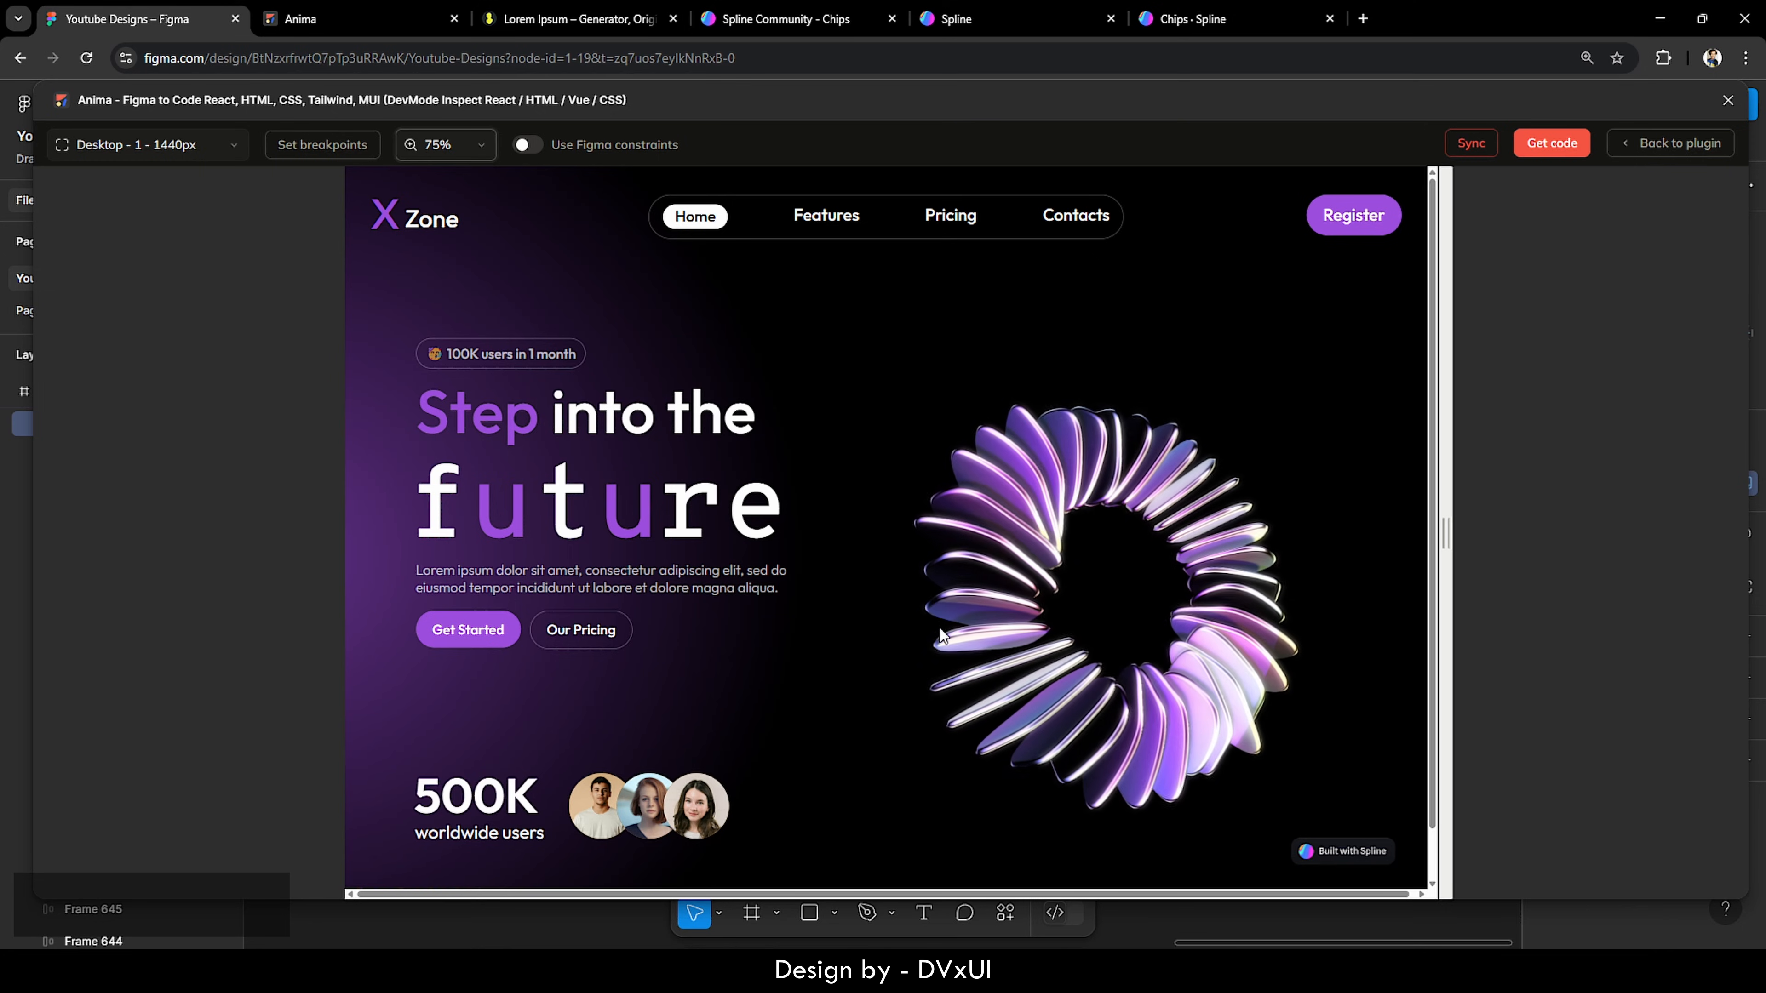
scroll(1035, 696, down, 1)
scroll(1037, 700, up, 1)
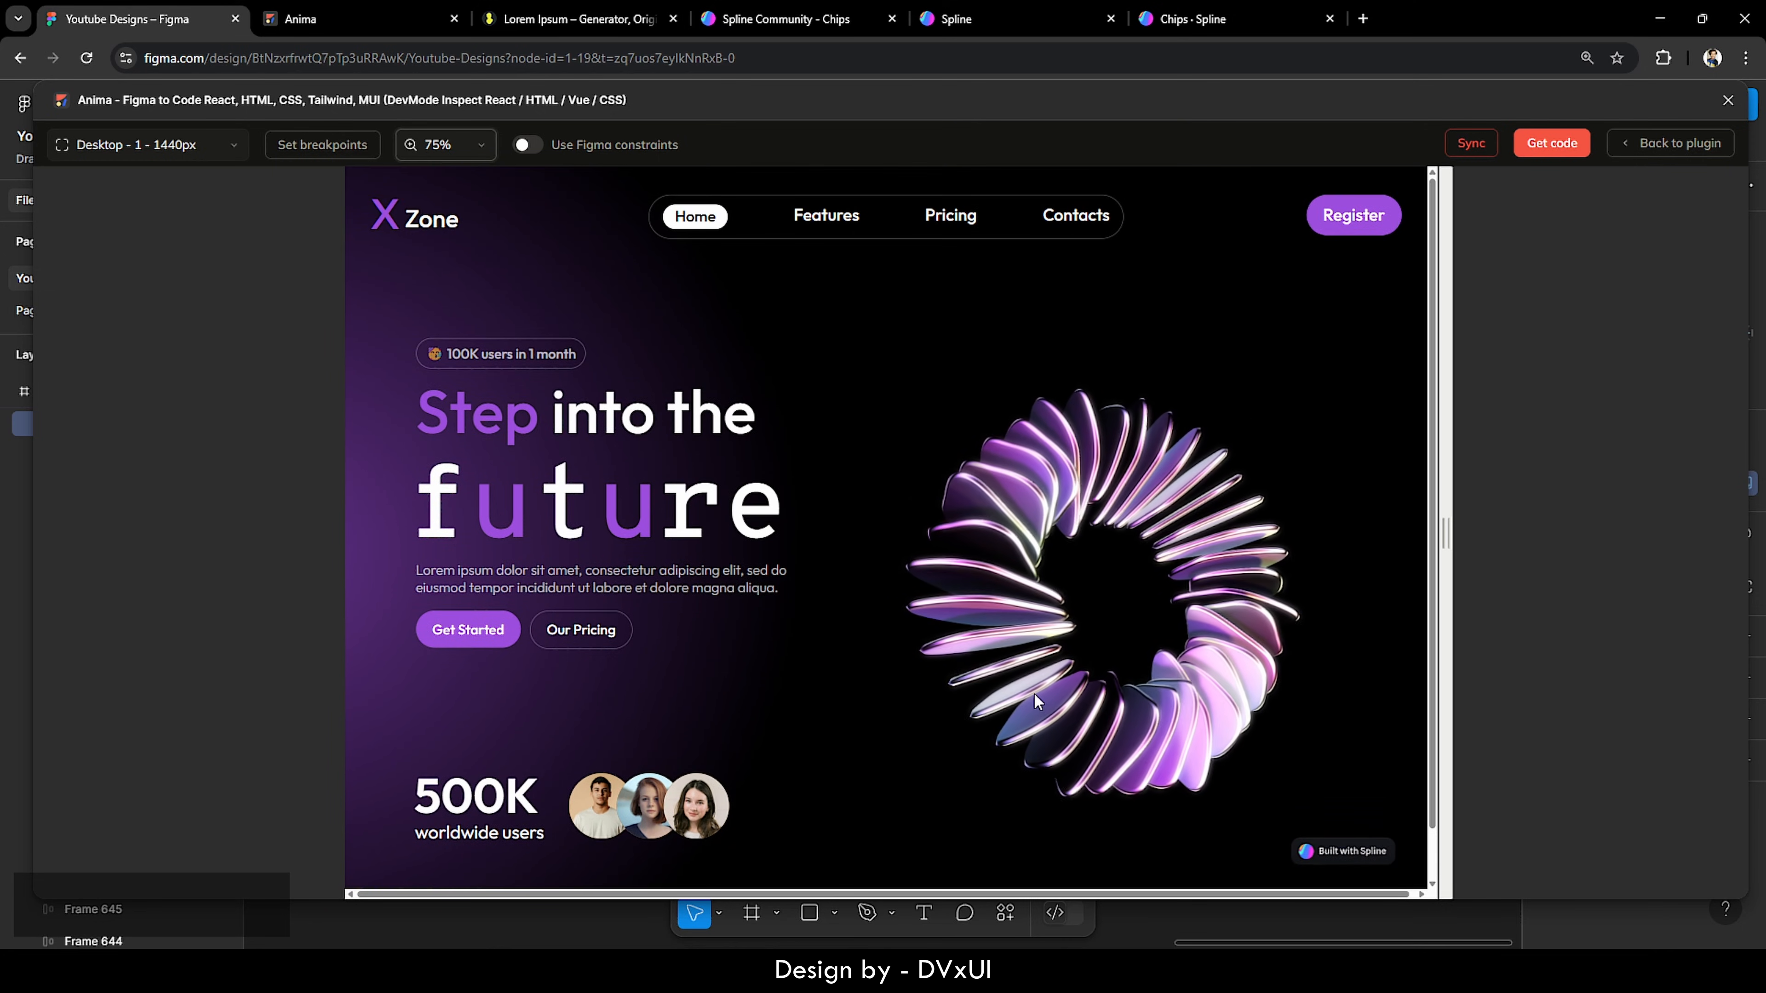
scroll(1037, 701, down, 1)
scroll(1036, 701, up, 1)
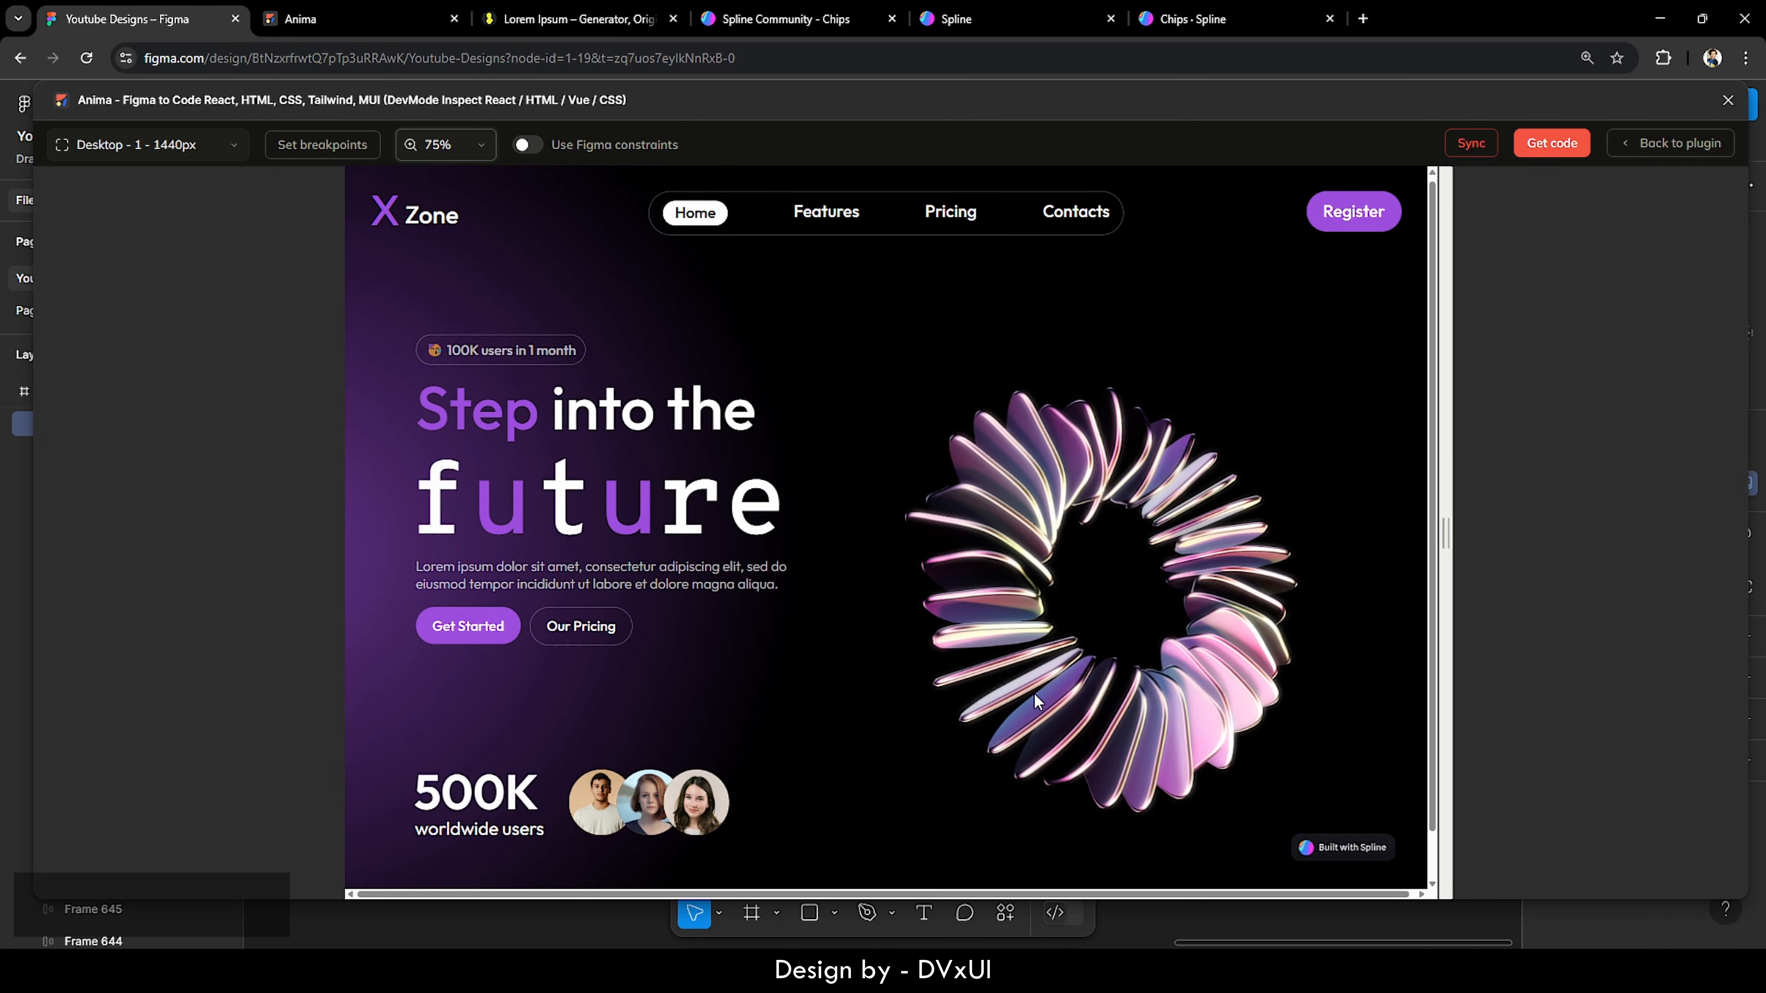
scroll(1034, 696, down, 1)
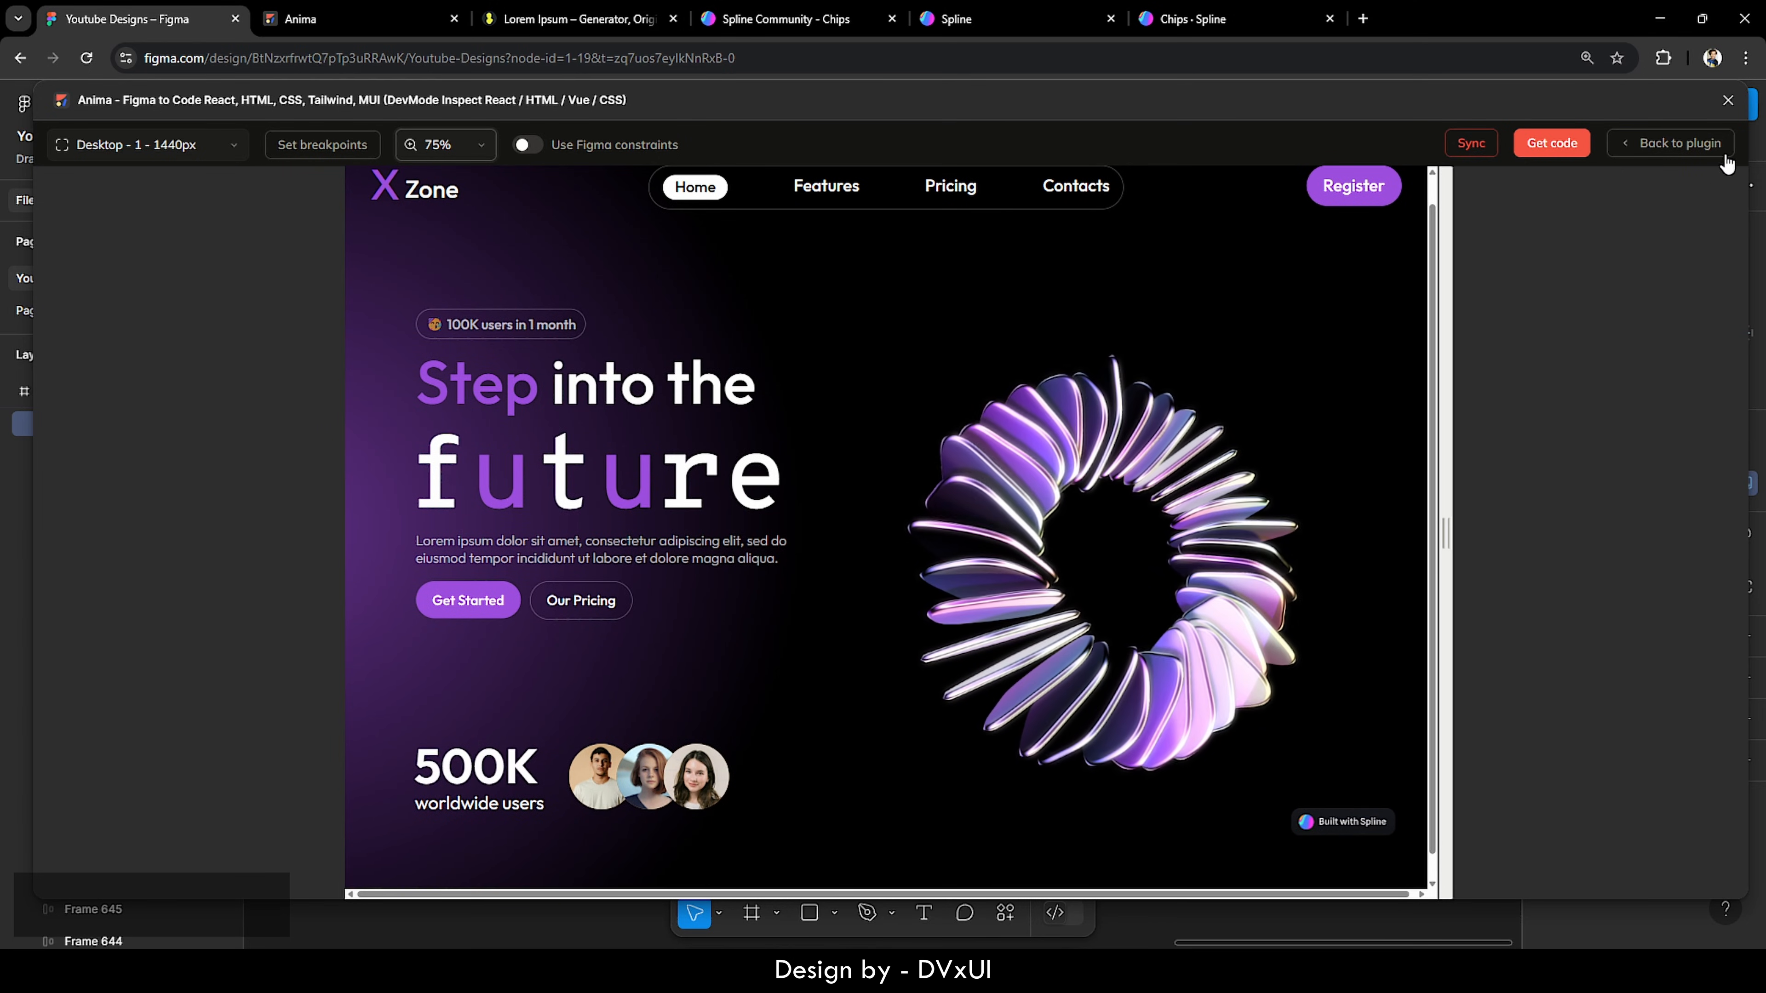
click(1727, 101)
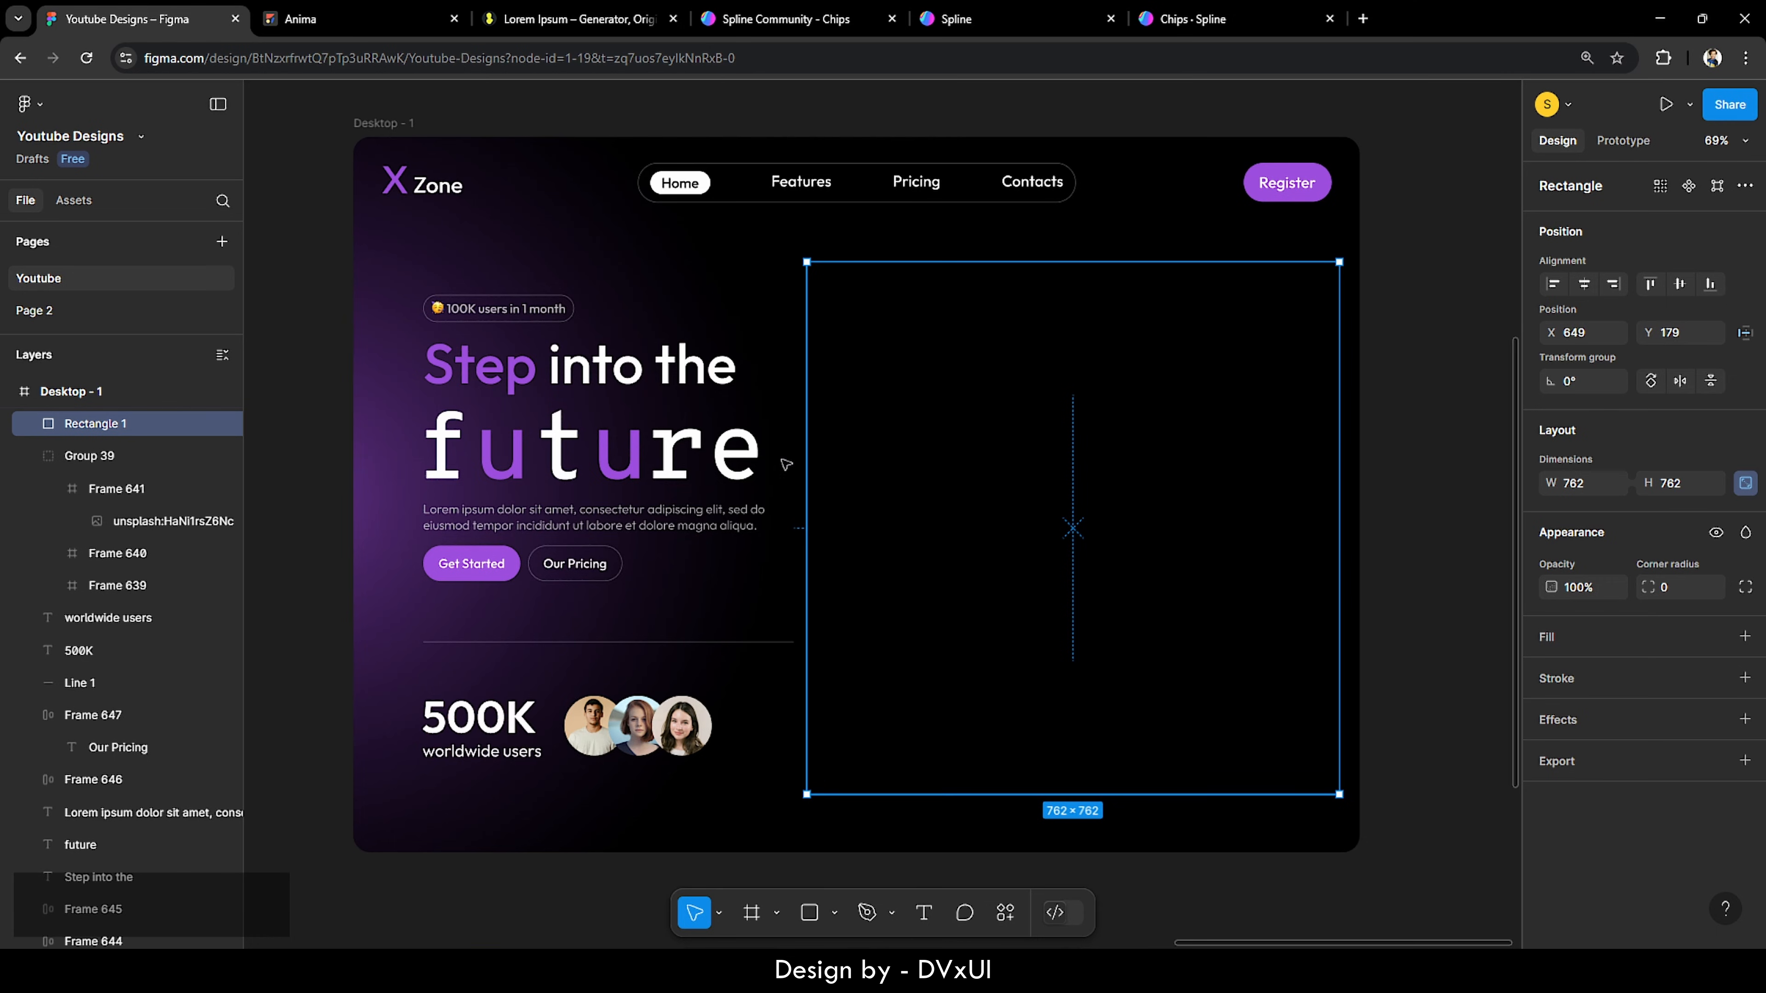
Step: Move the divider line above the 500K text to the top of the Desktop - 1 layers, above Rectangle 1
click(513, 642)
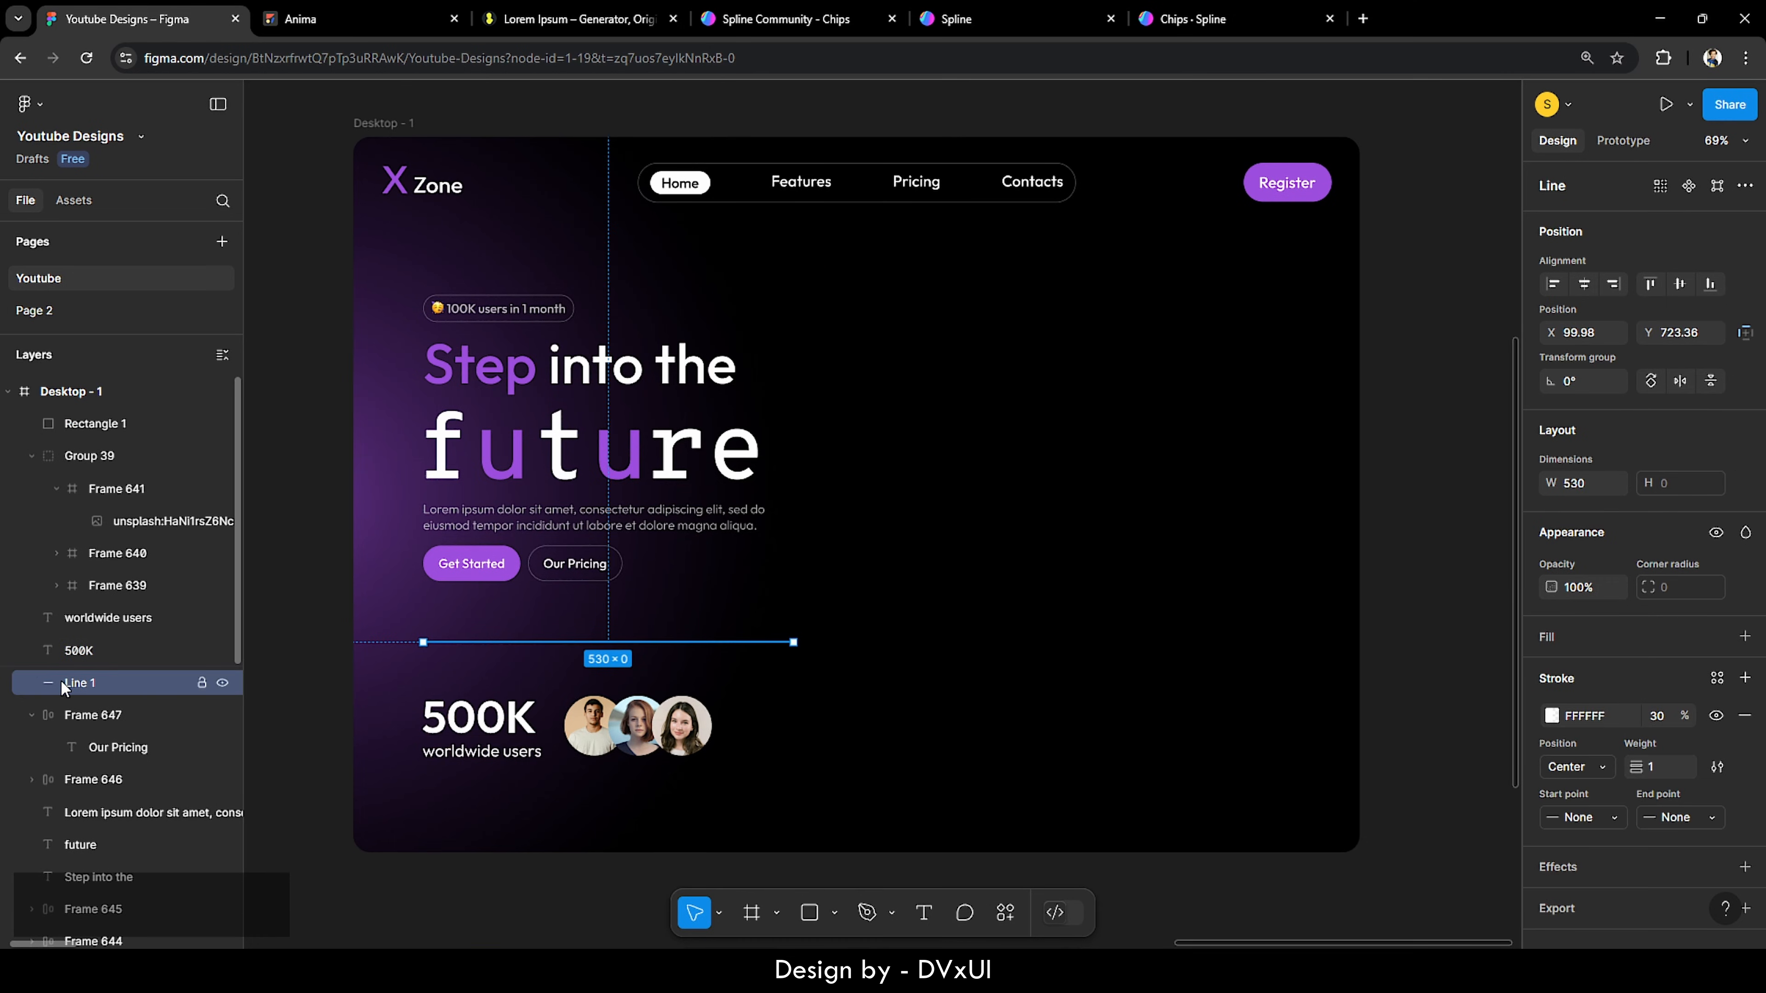
drag(61, 679, 88, 423)
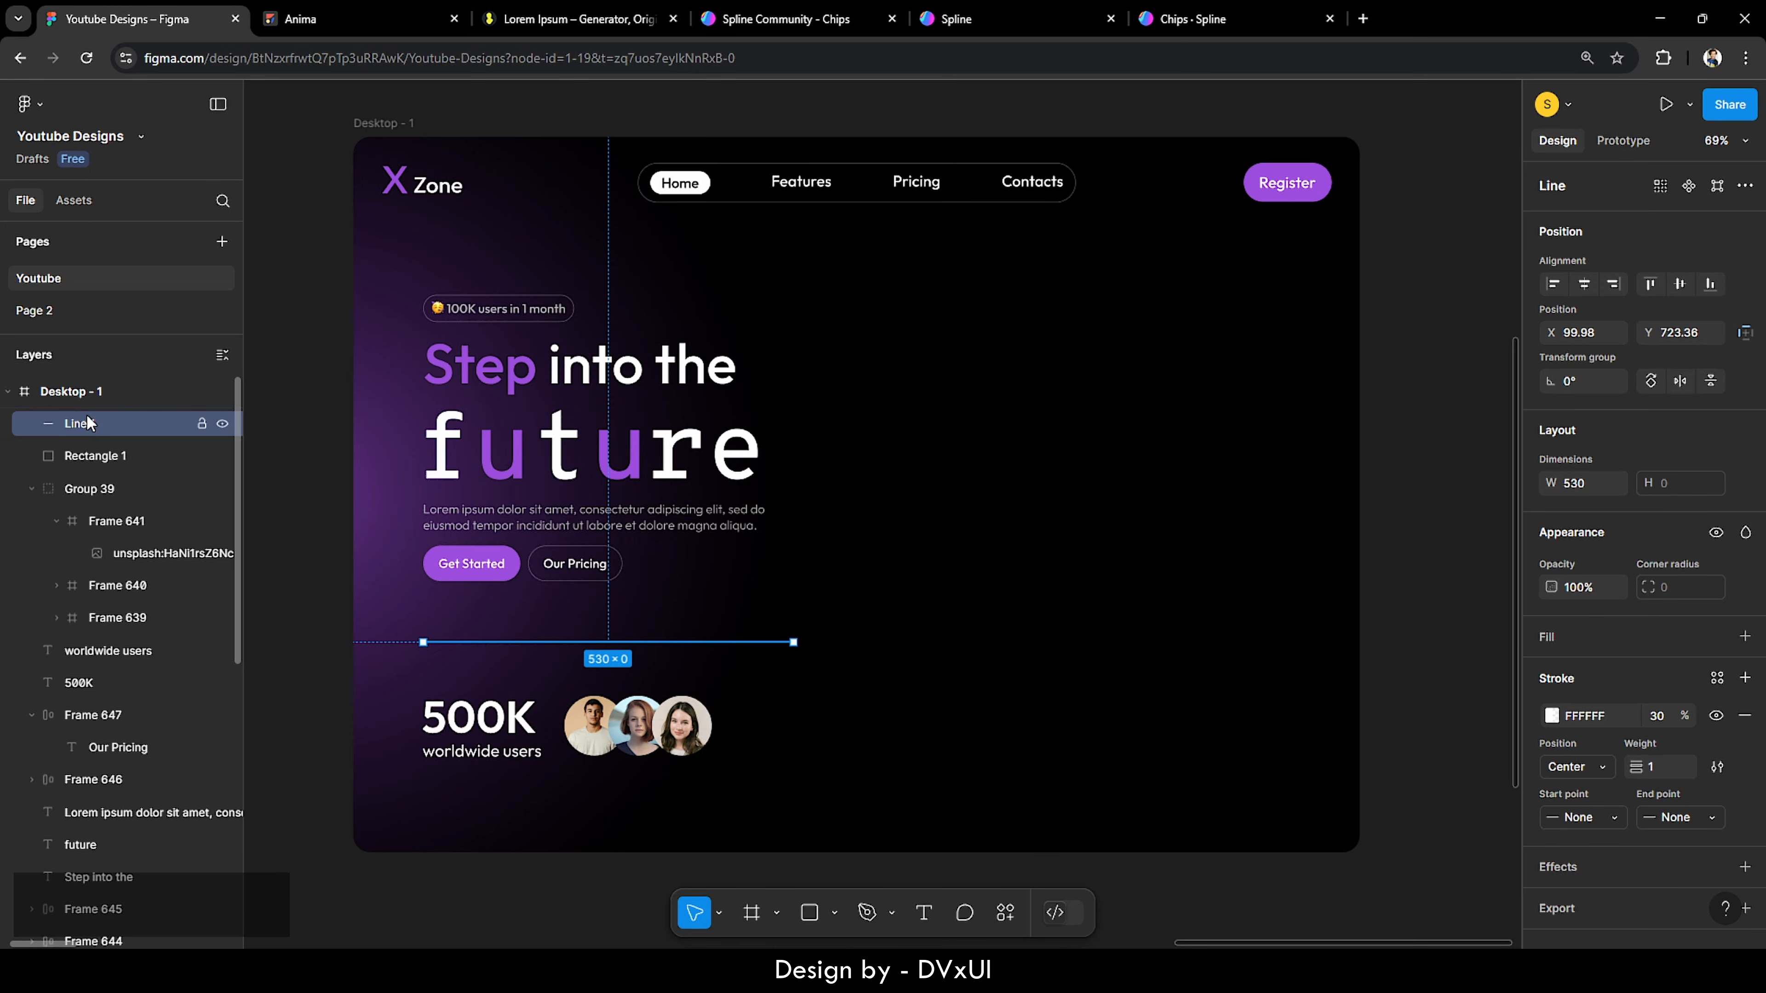
click(388, 626)
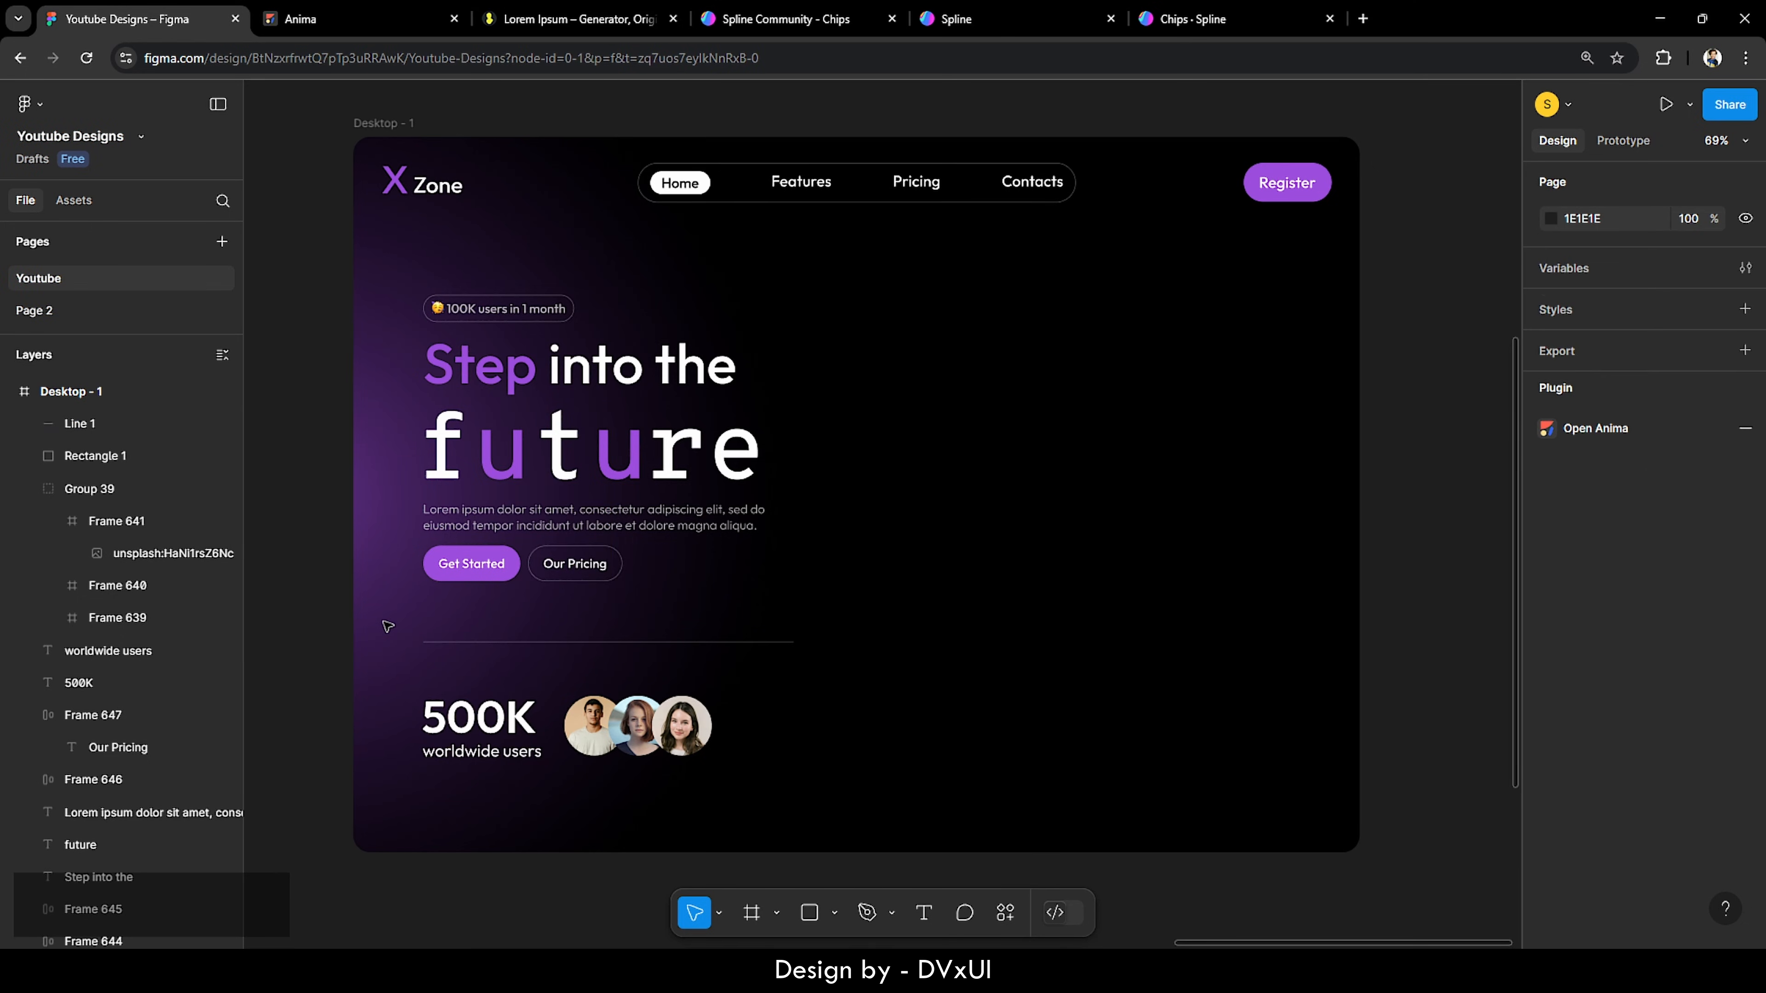
click(473, 647)
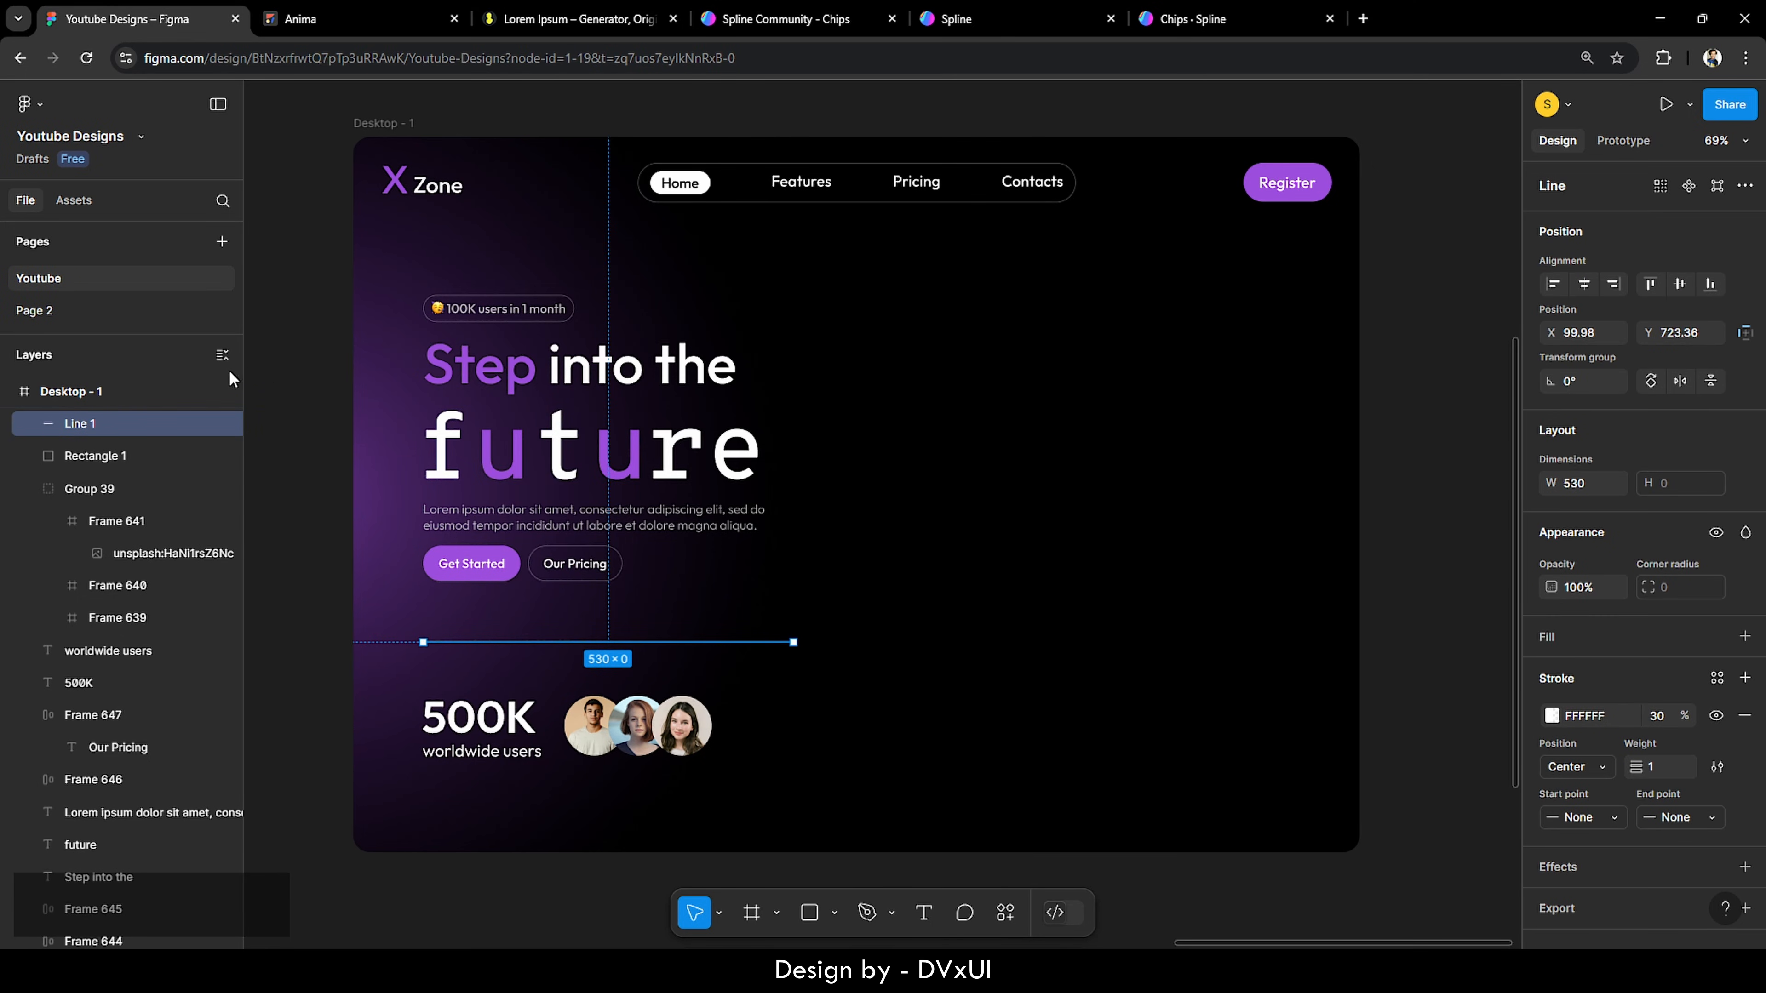
Step: Run Anima on Rectangle 1 and preview the hero page at 75% to check the Chips scene with the reordered divider line
click(95, 456)
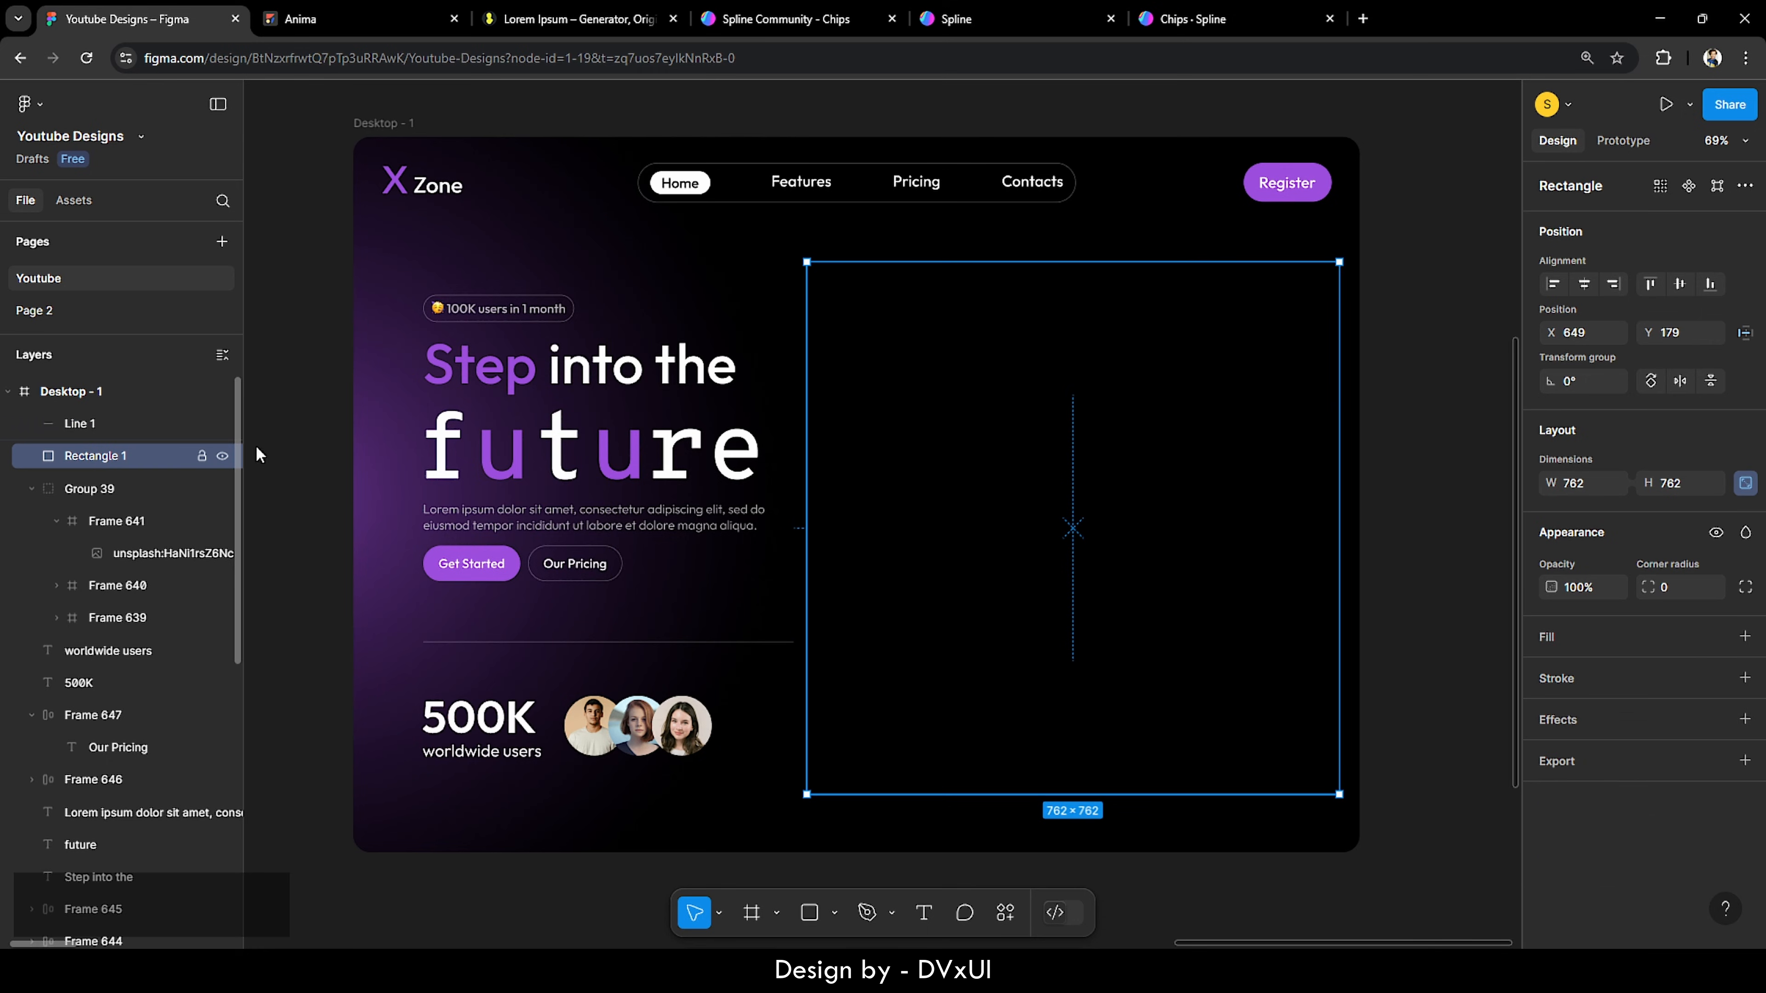
right_click(988, 295)
mouse_move(1016, 707)
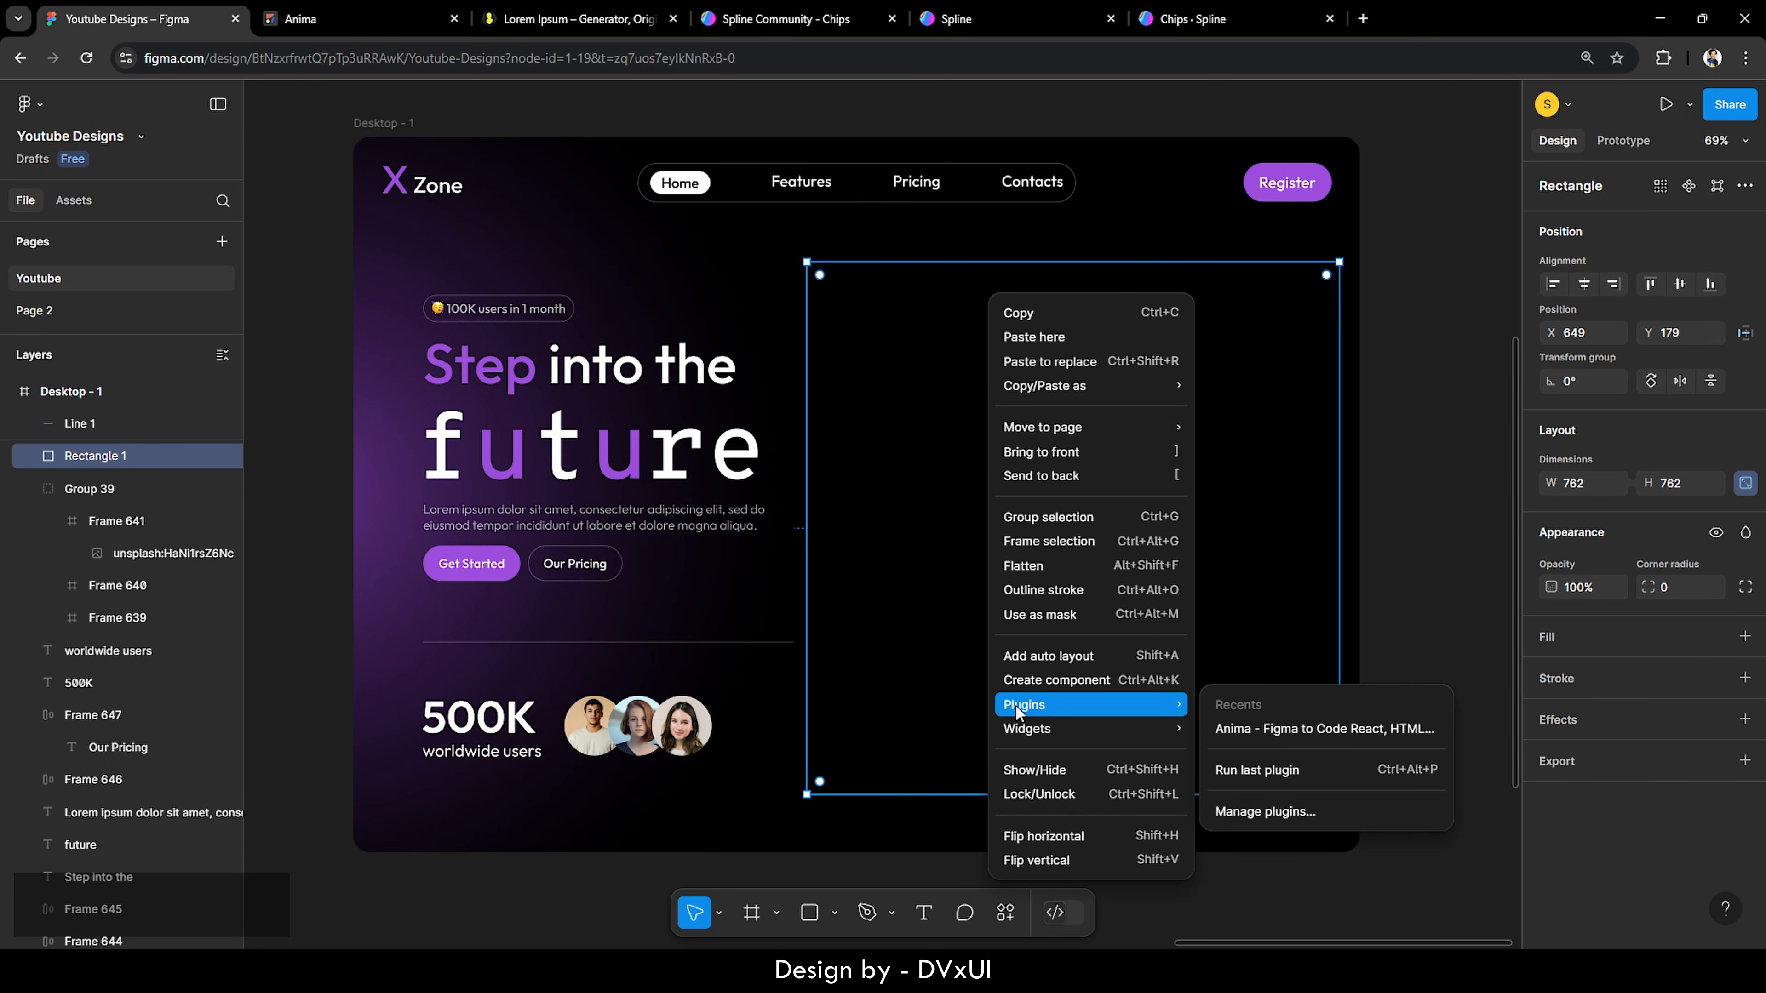
click(1259, 730)
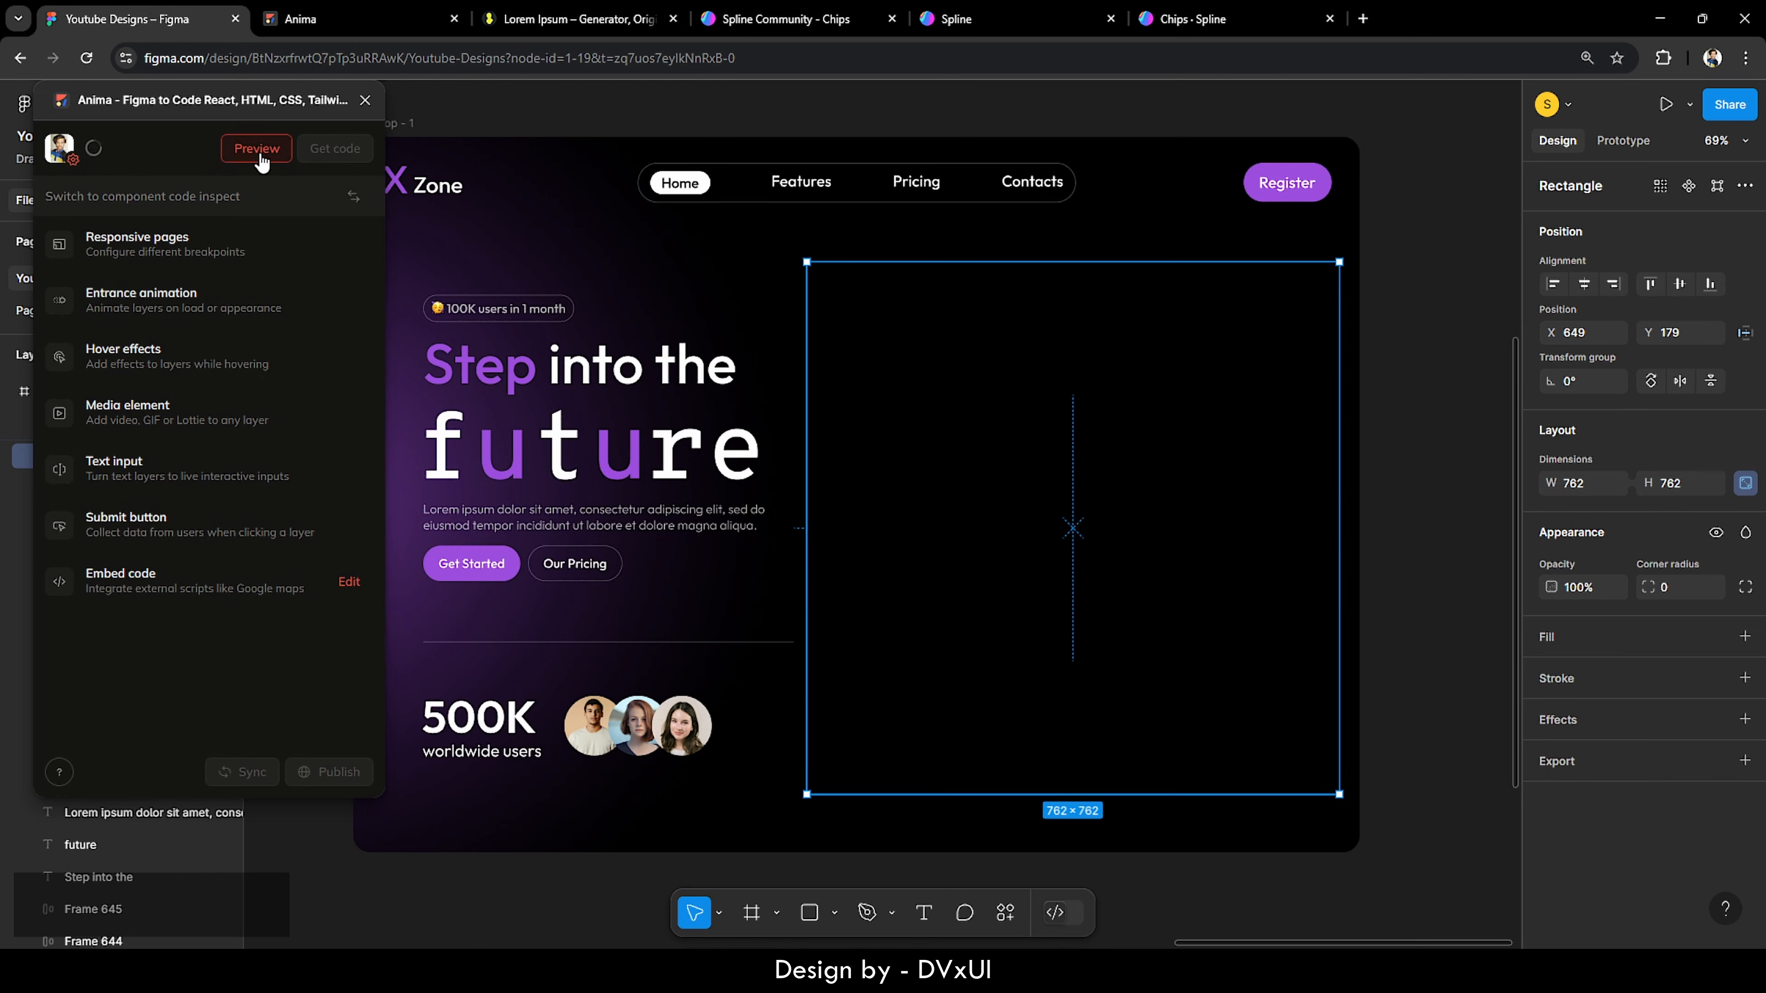
click(255, 154)
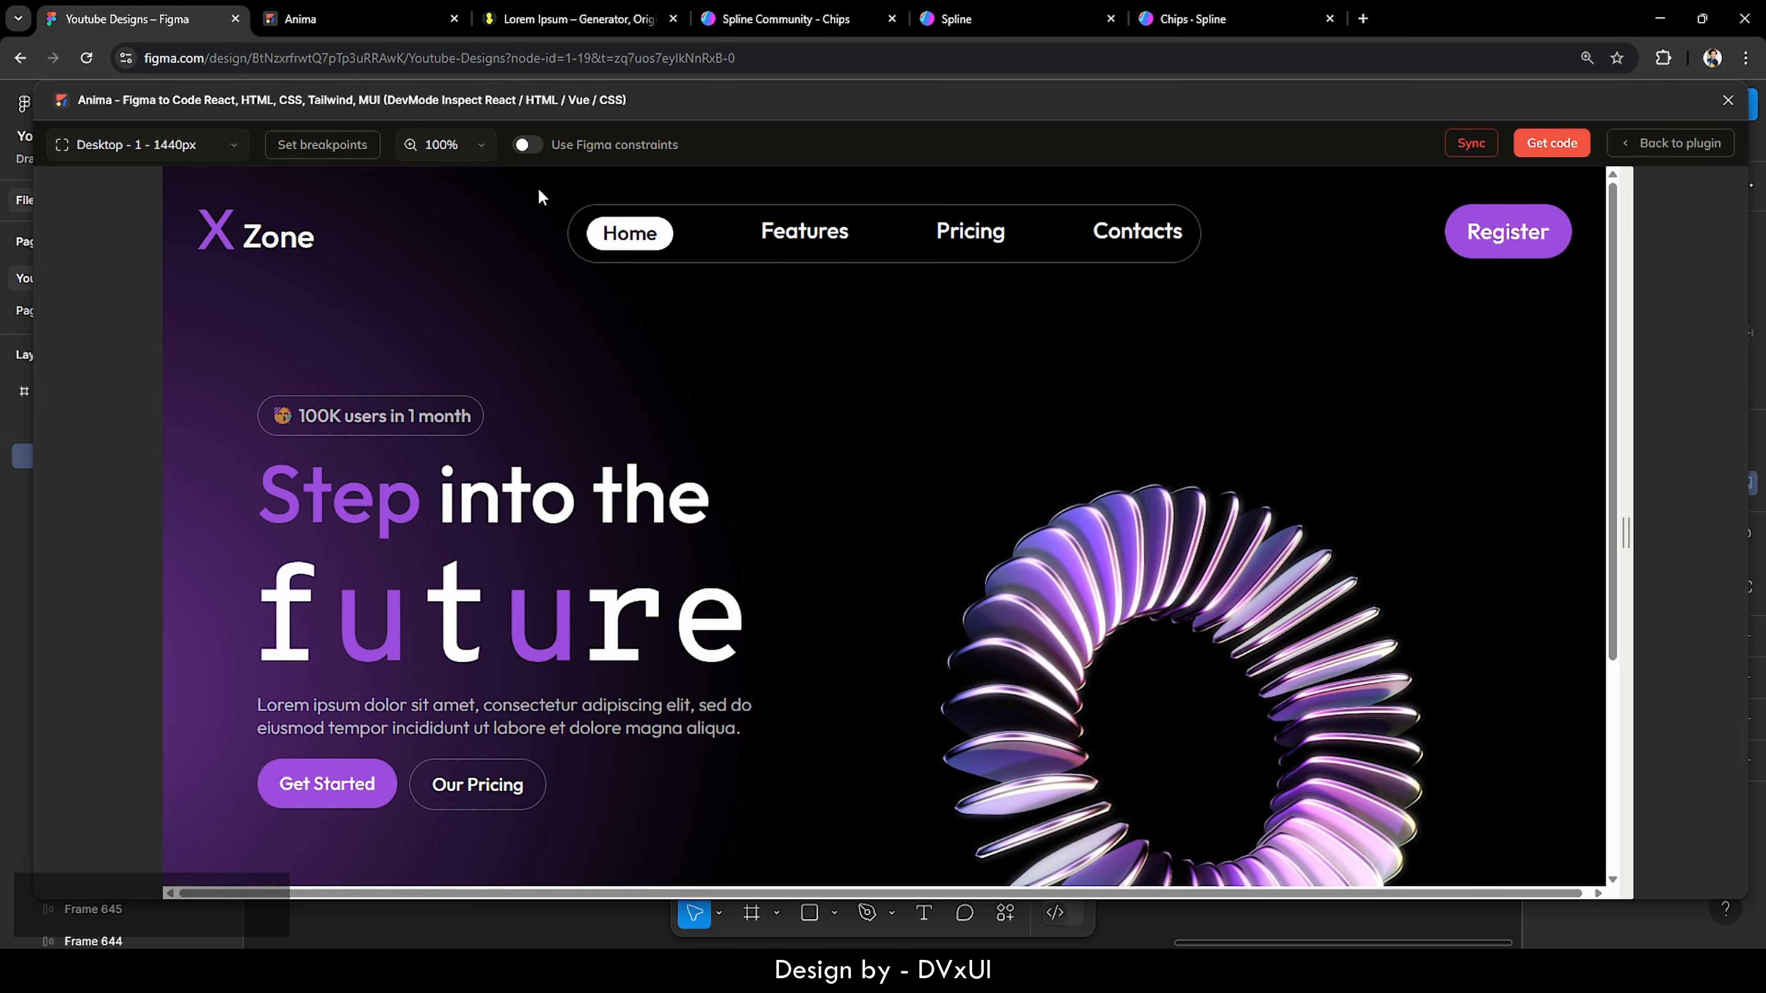
click(452, 142)
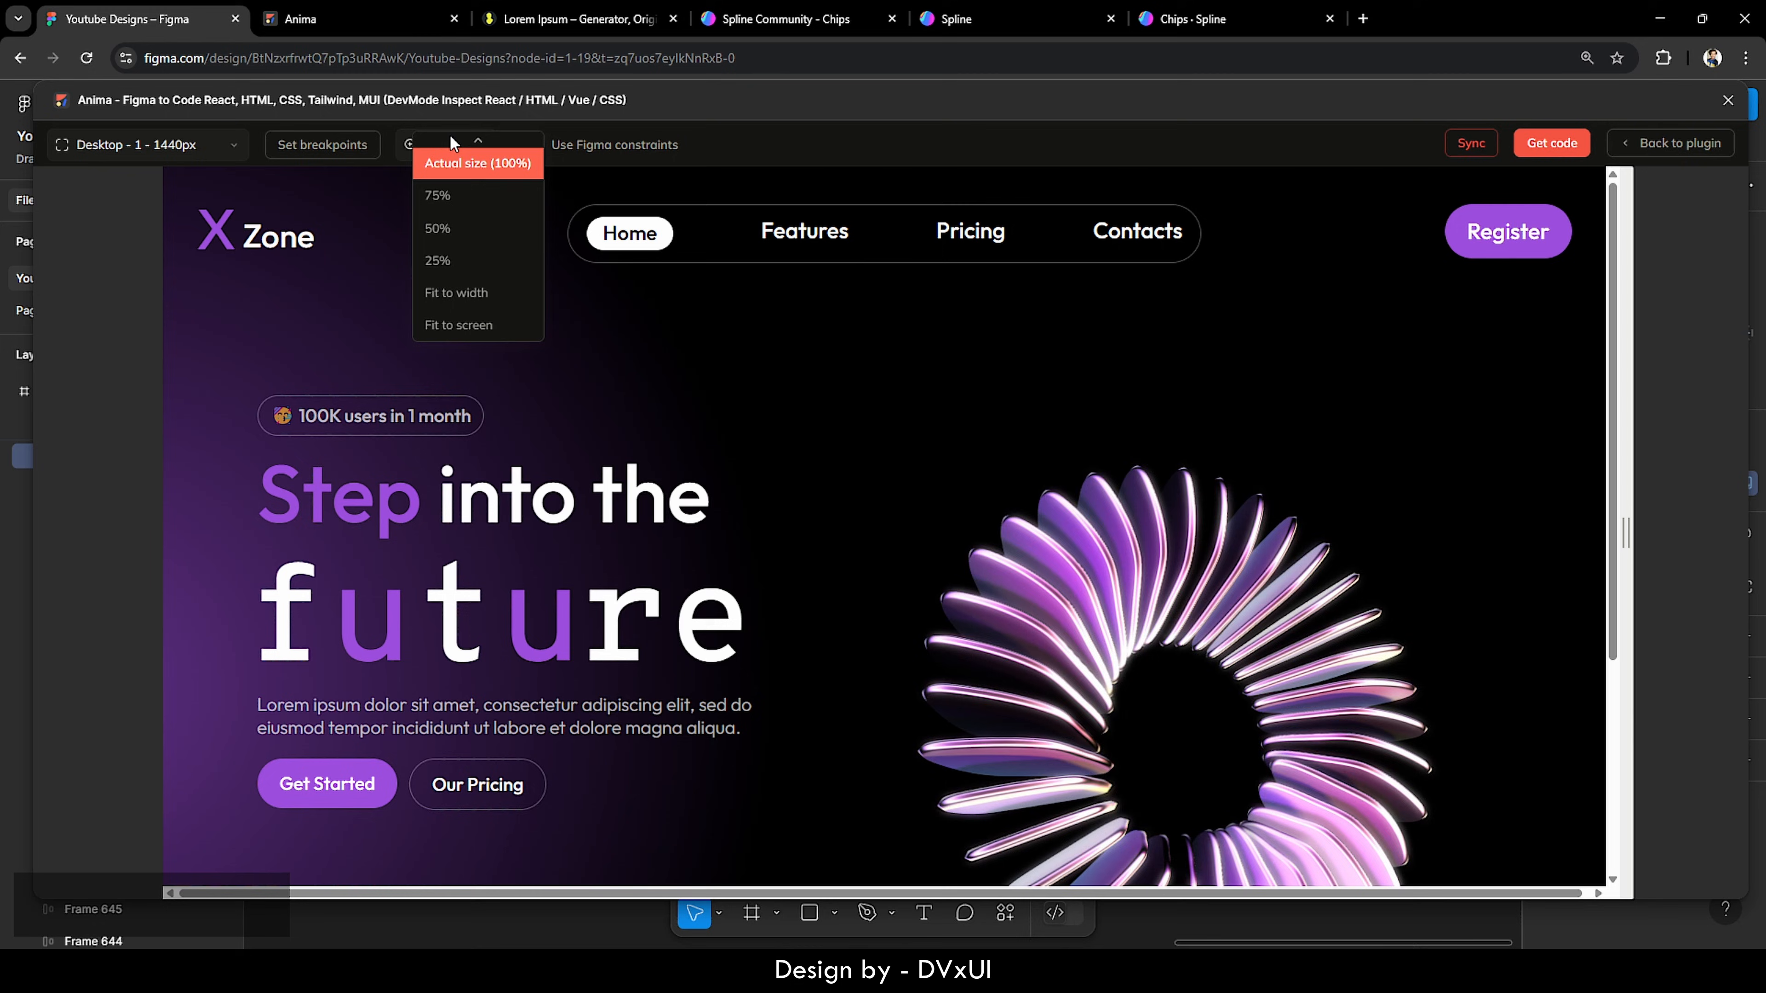
click(453, 189)
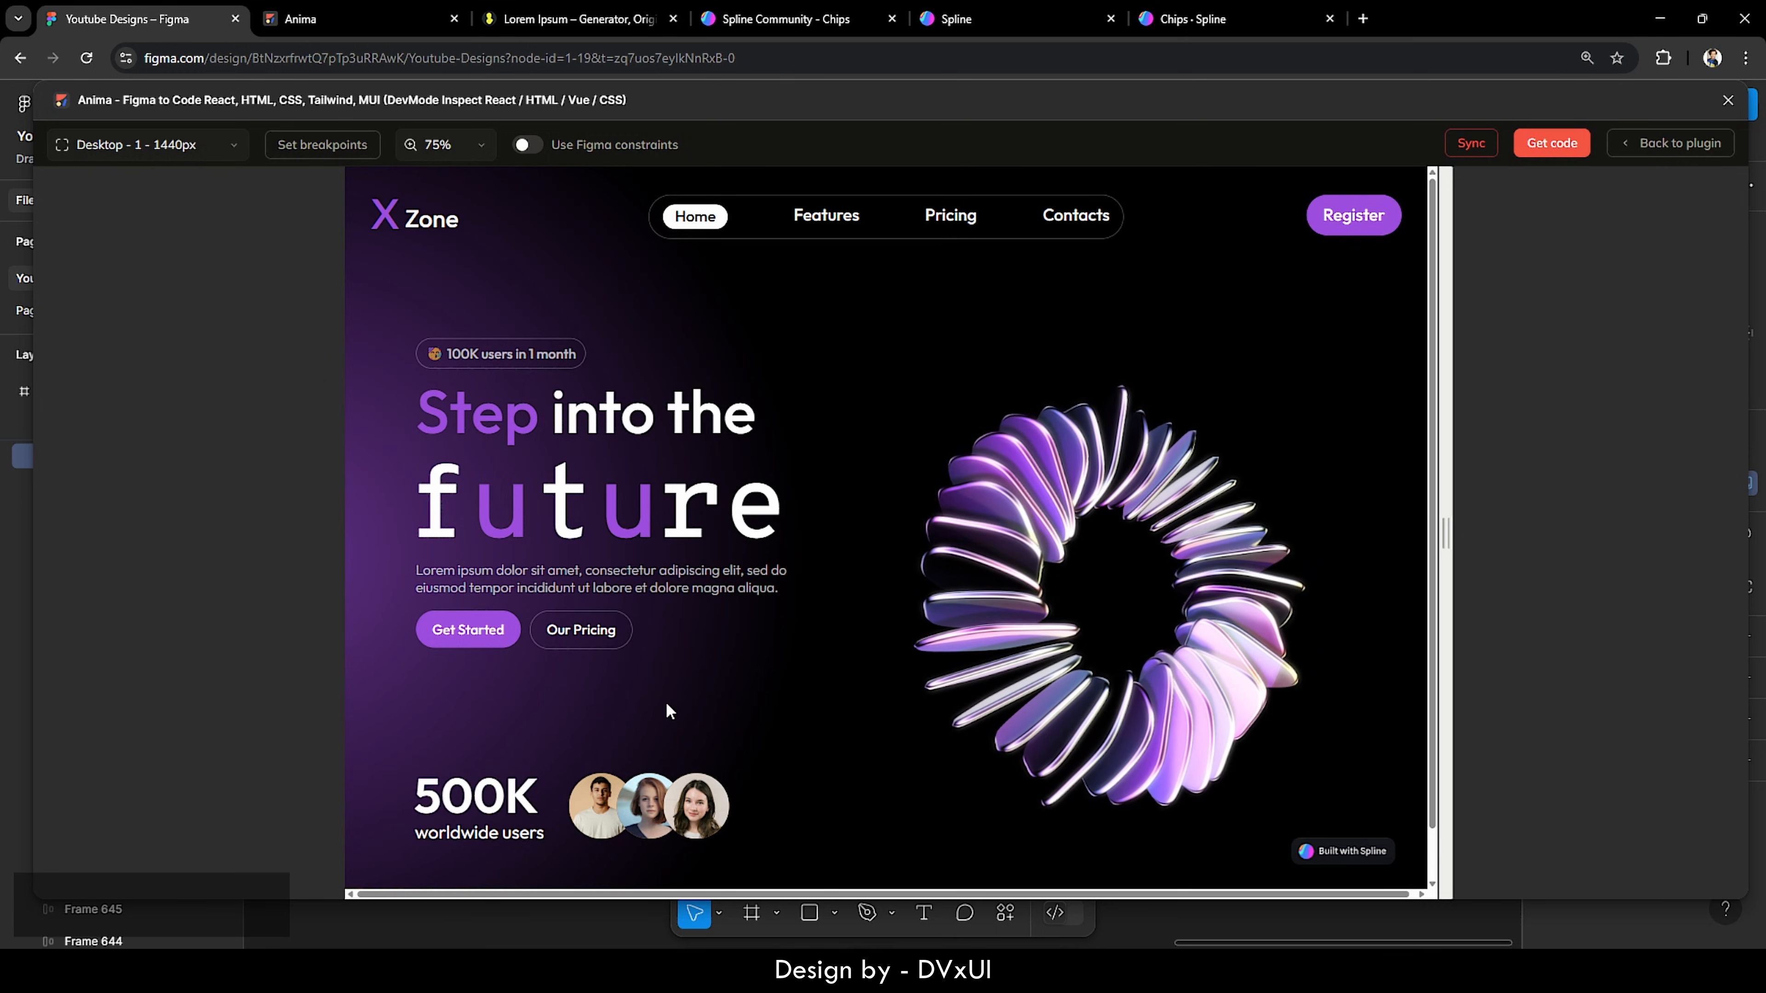
Step: Switch to the Spline community site and browse its featured and trending 3D scenes
click(711, 8)
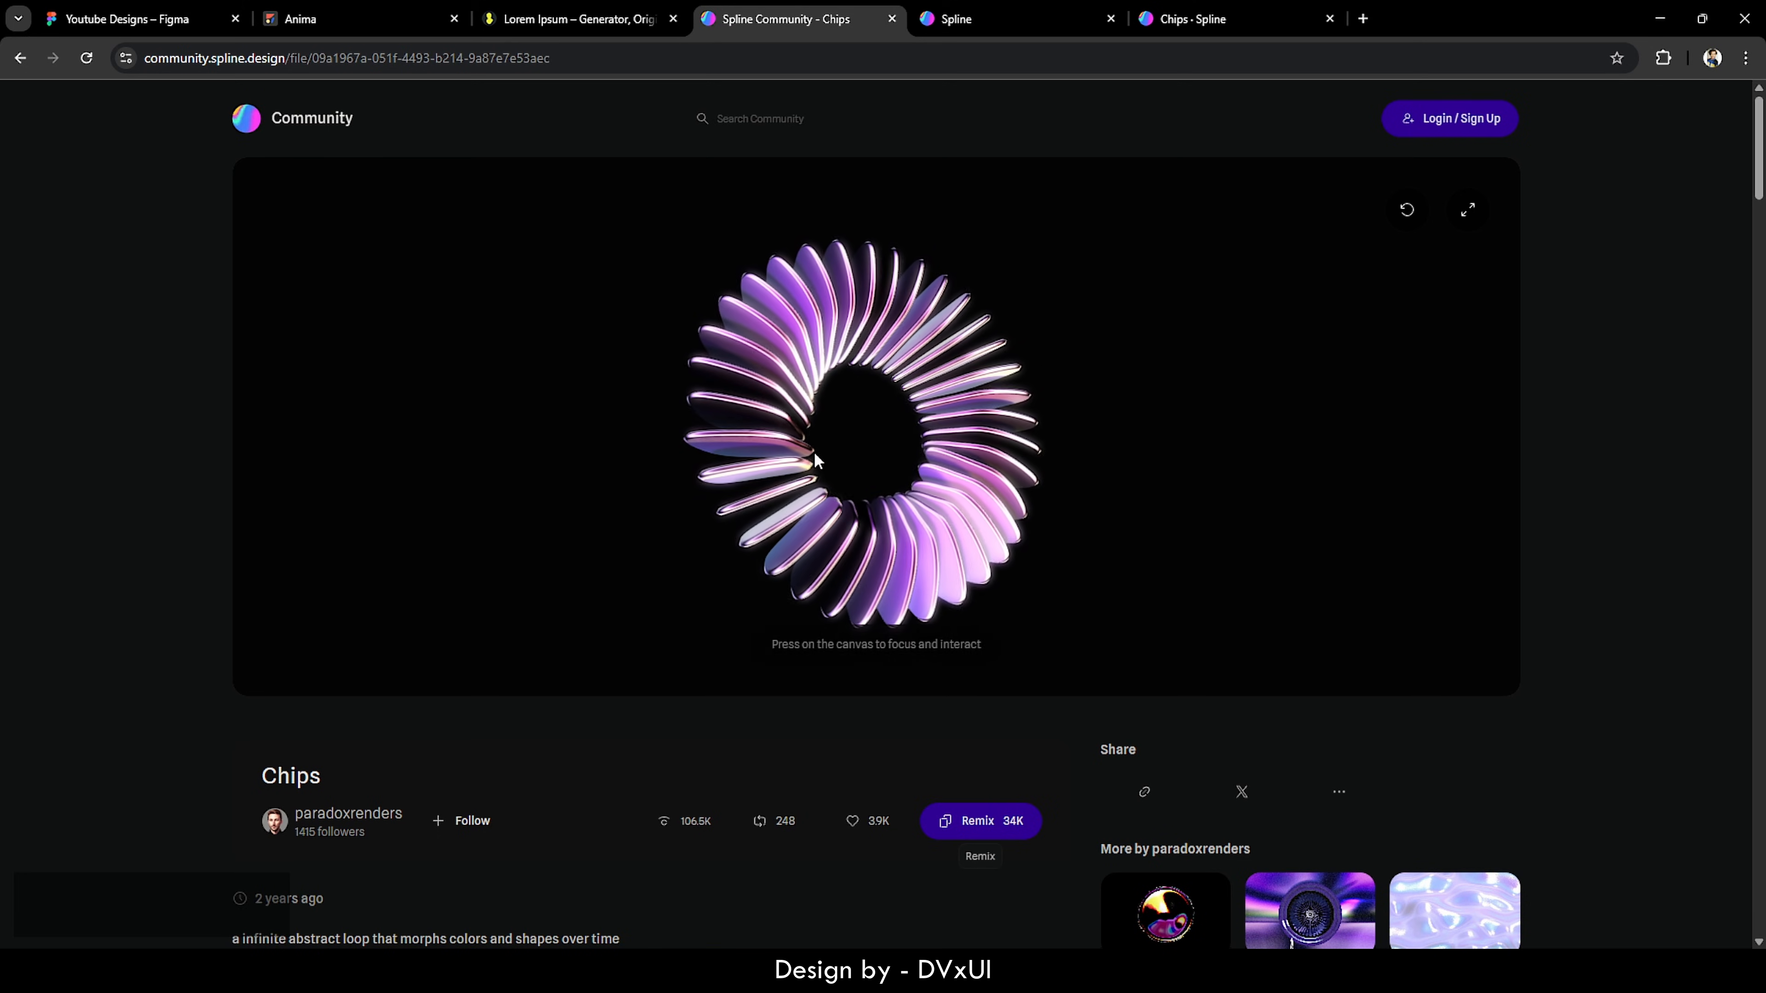
scroll(823, 679, down, 6)
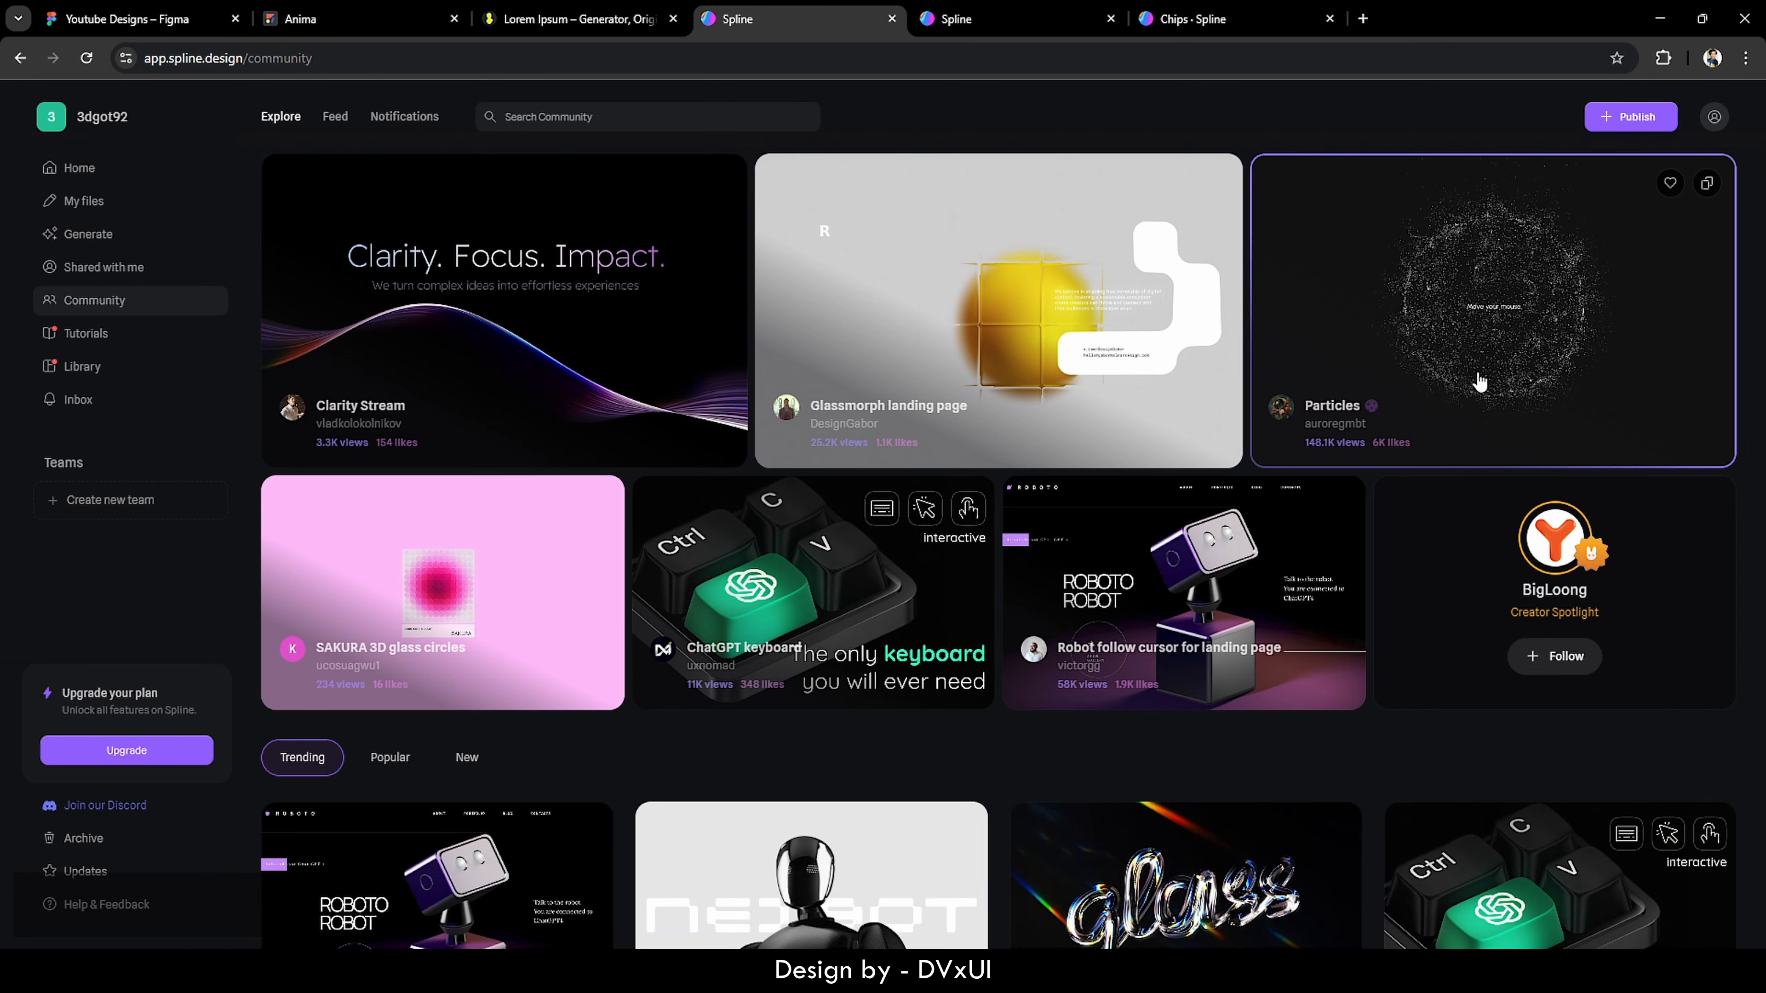
scroll(1228, 613, down, 2)
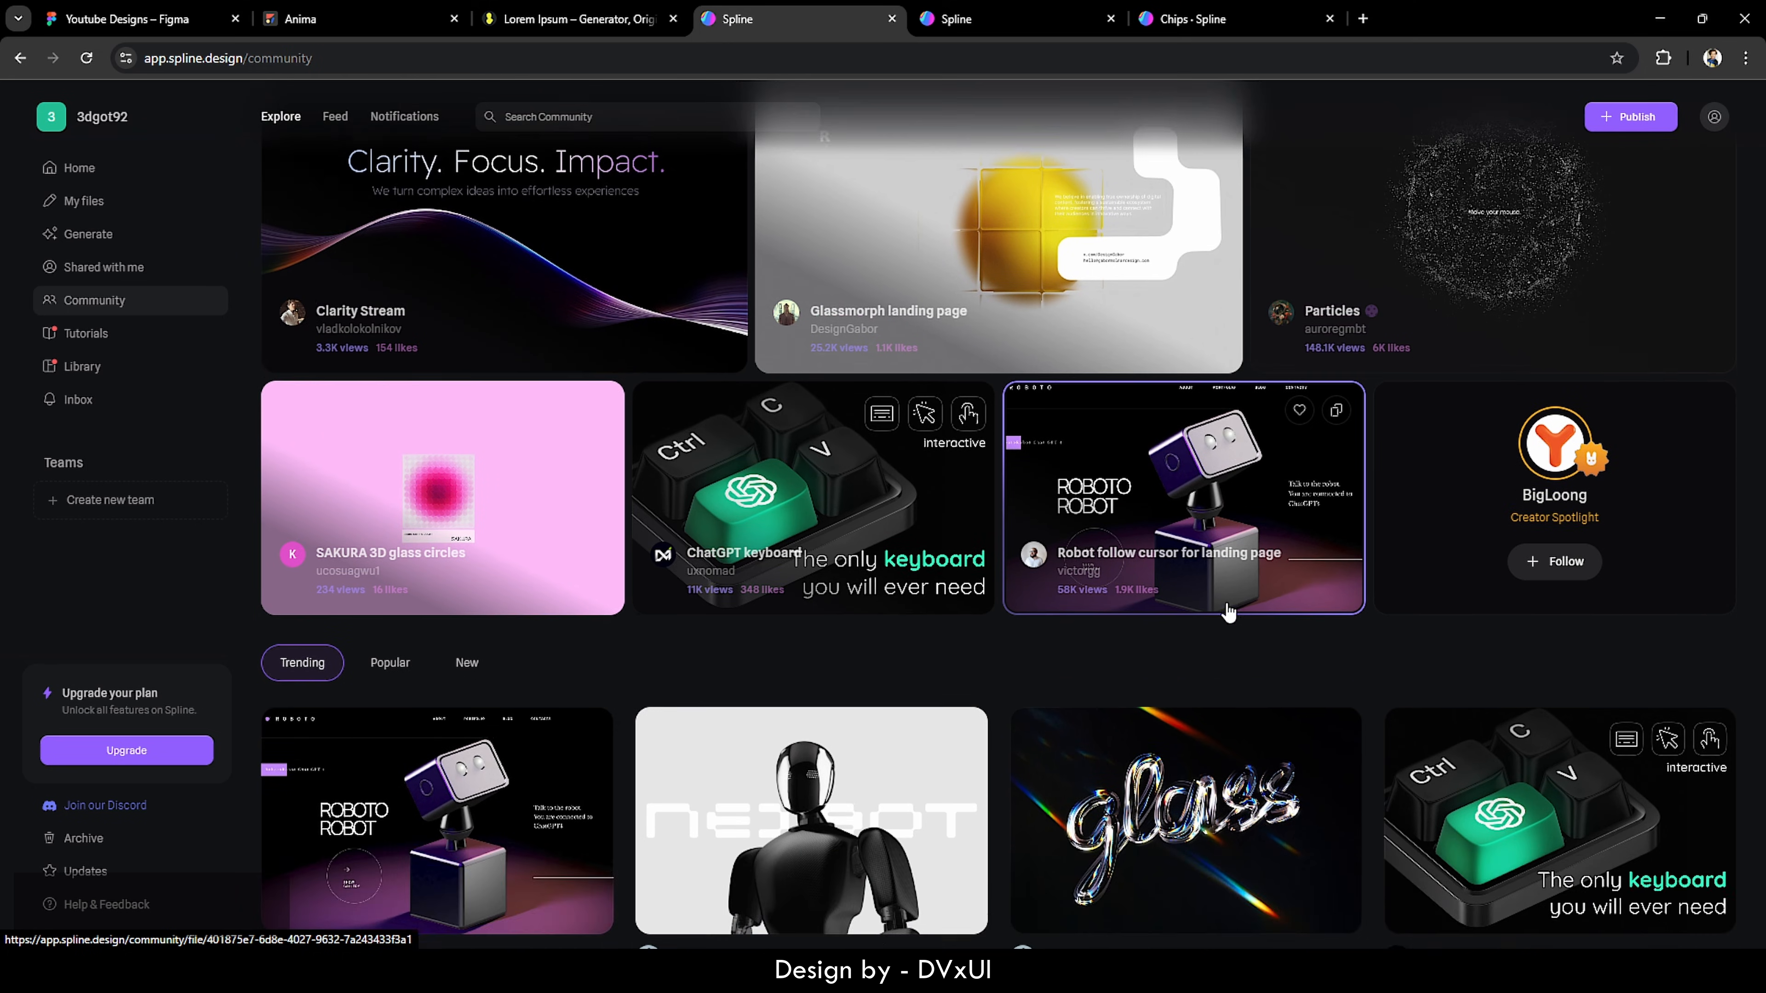
scroll(1228, 612, down, 2)
scroll(1228, 612, up, 4)
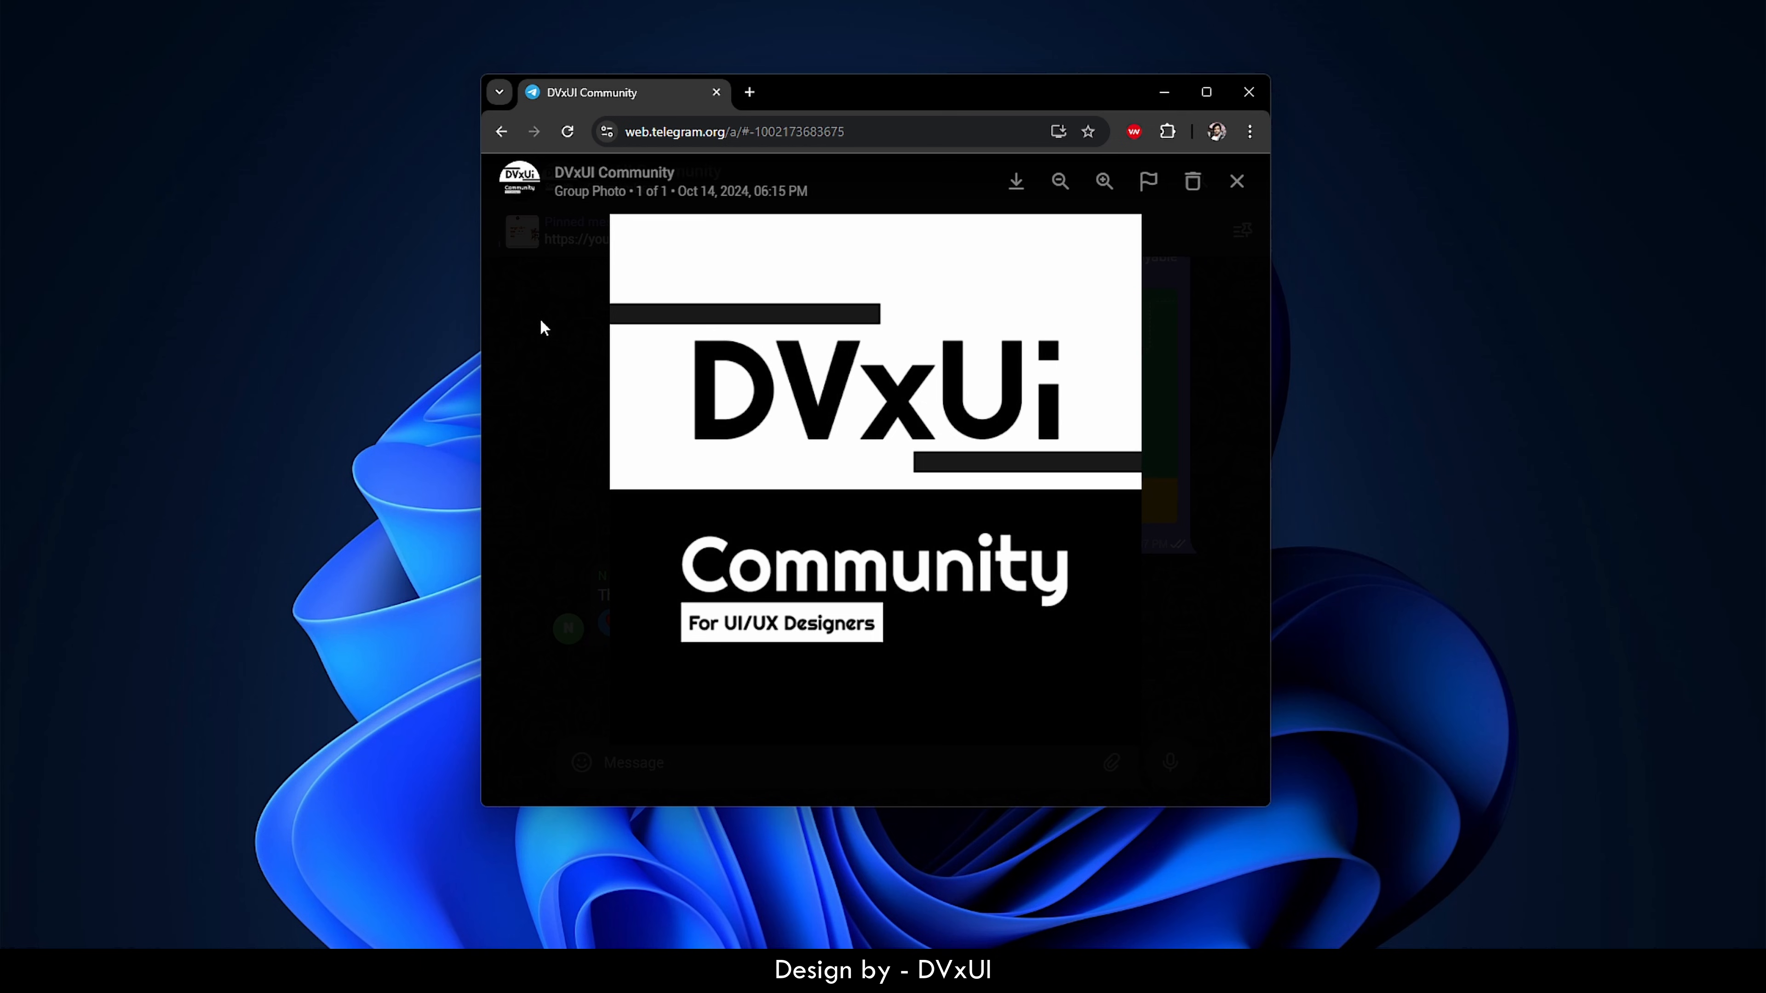
Step: Close the enlarged group photo of the DVxUI Community in Telegram and look back through the chat's earlier messages and shared designs
click(543, 331)
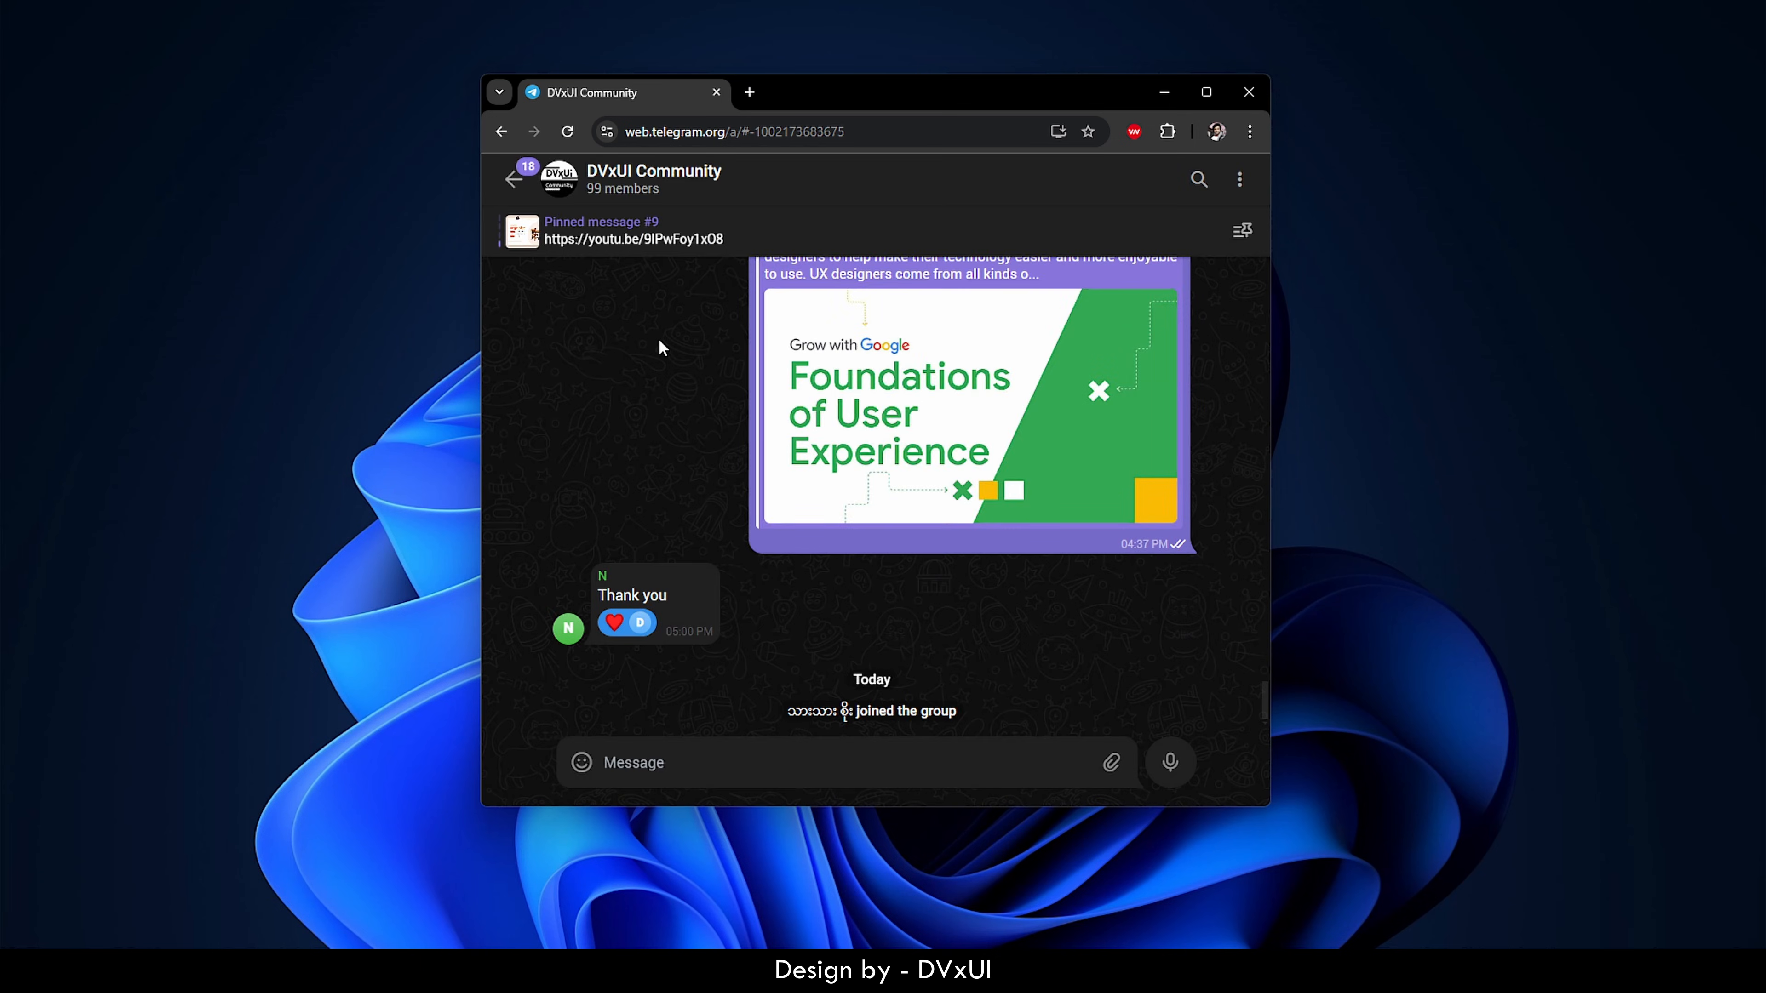
scroll(659, 338, up, 2)
scroll(659, 348, up, 10)
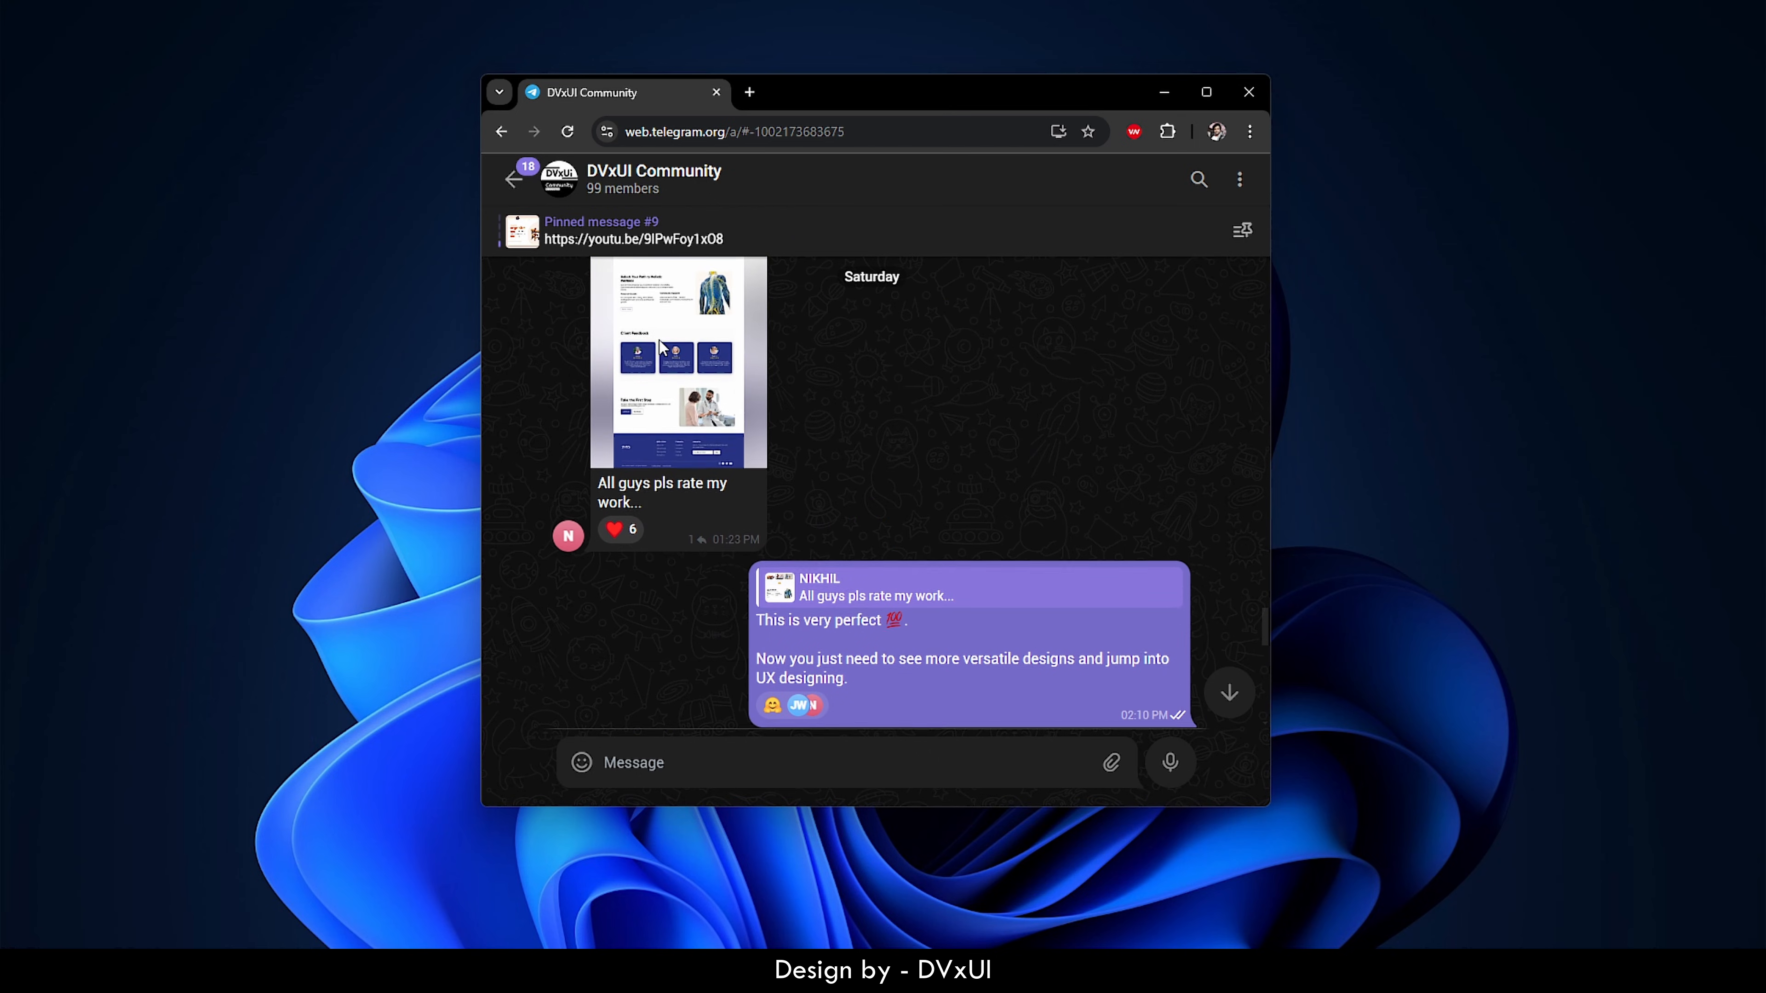
scroll(660, 348, up, 5)
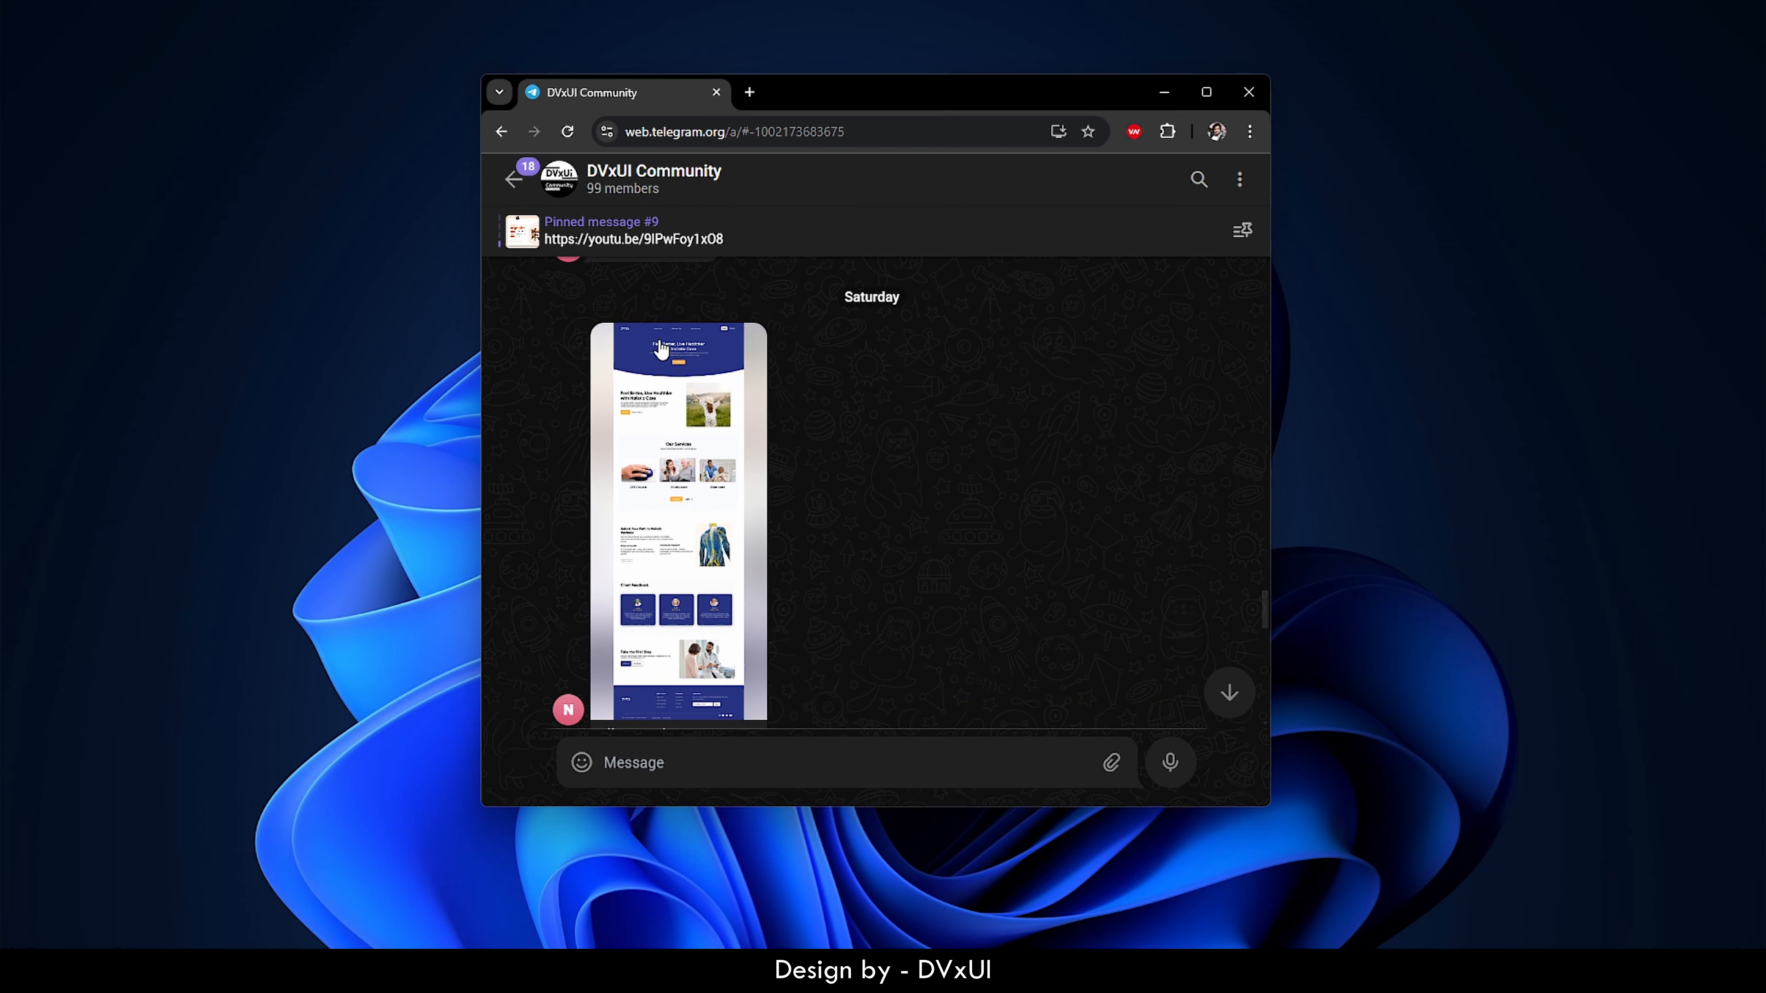
scroll(660, 348, up, 4)
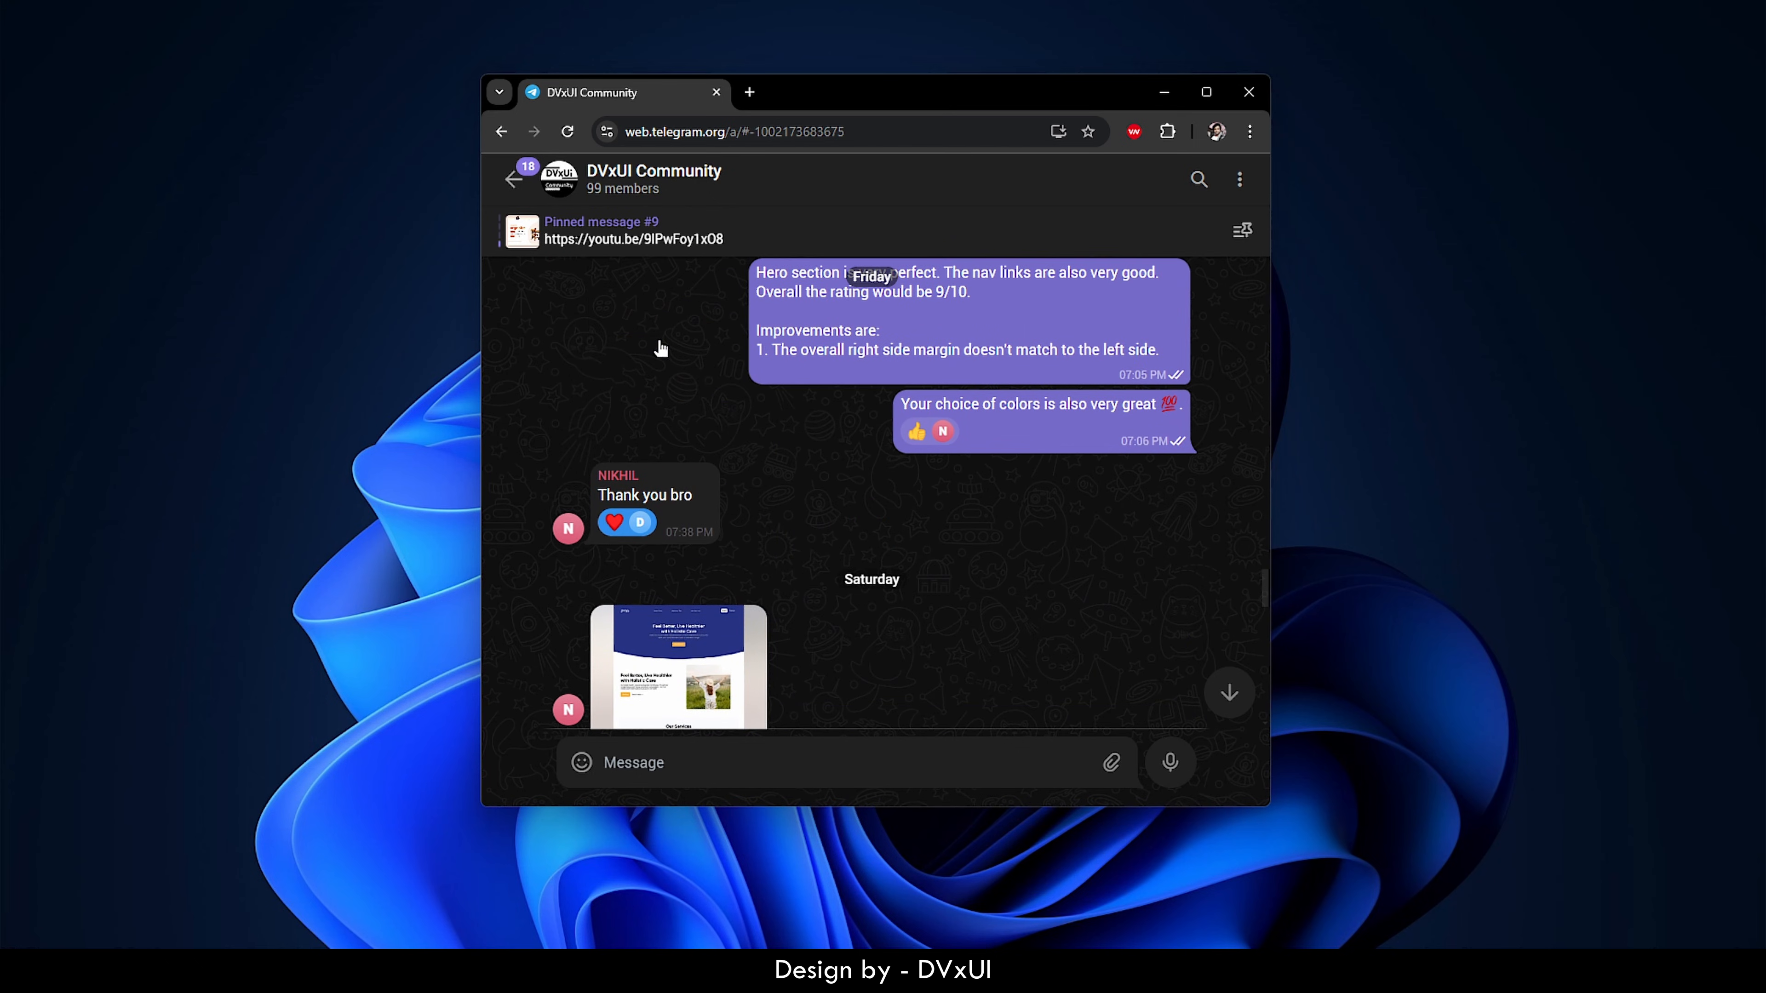
scroll(660, 348, up, 4)
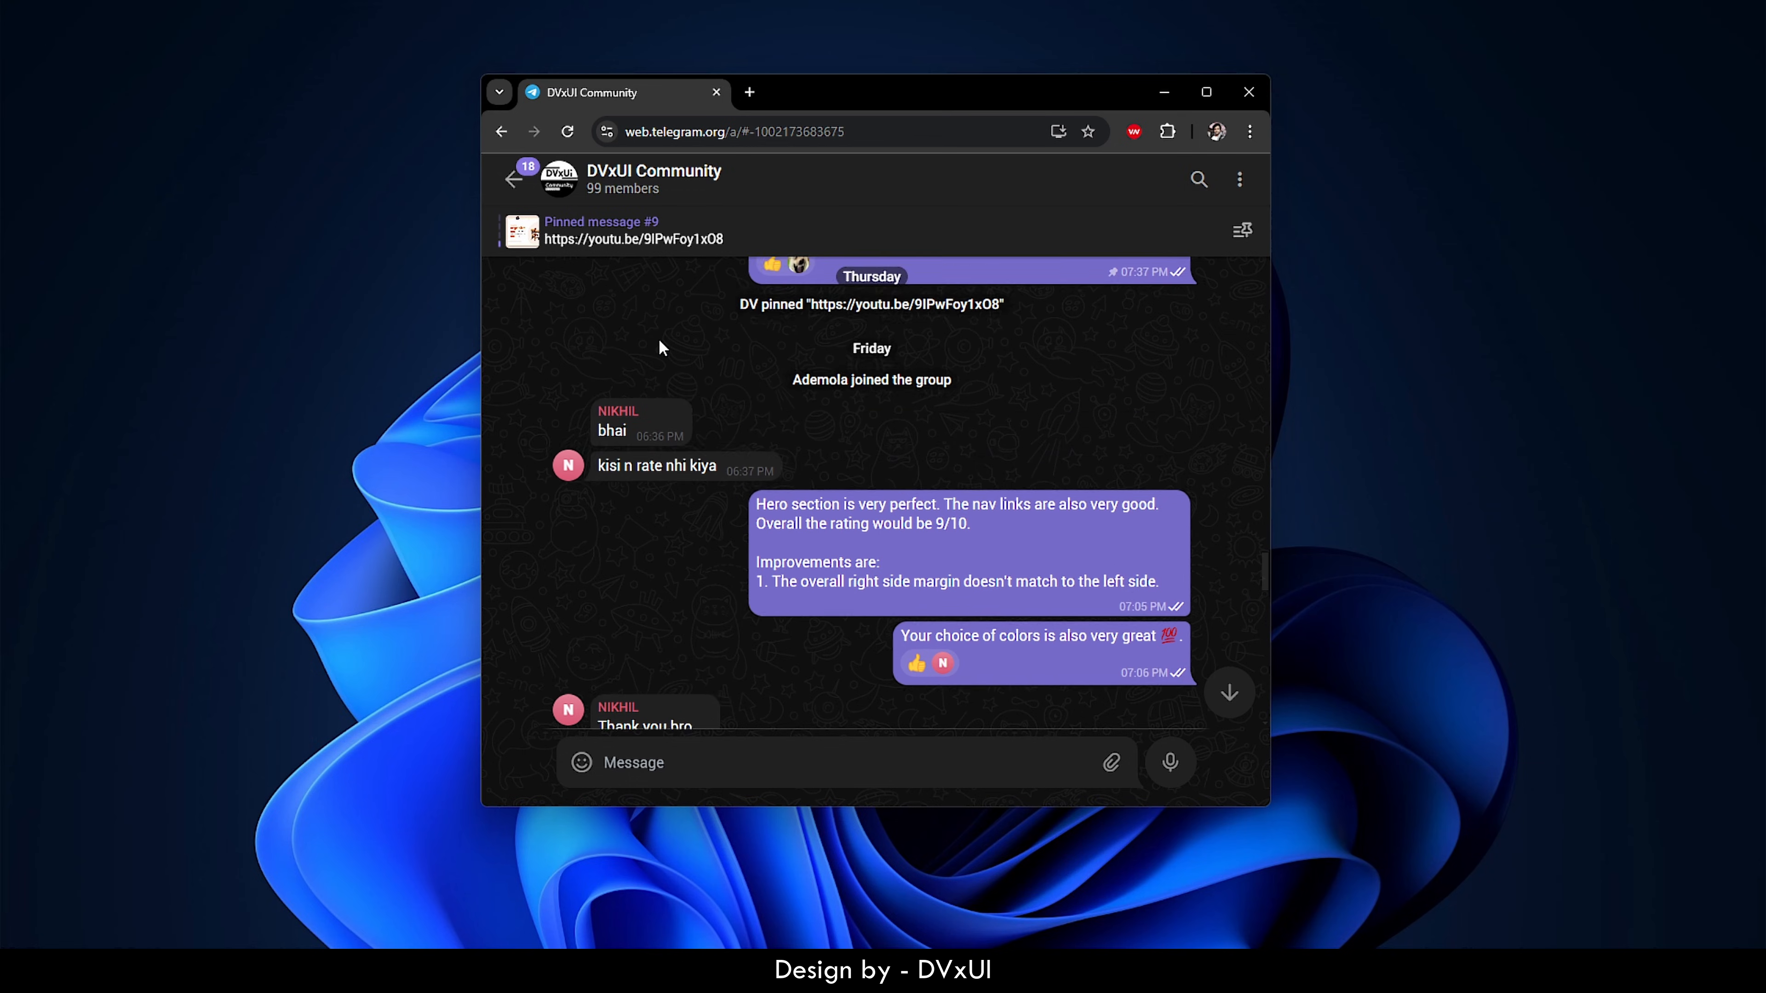
scroll(659, 342, up, 4)
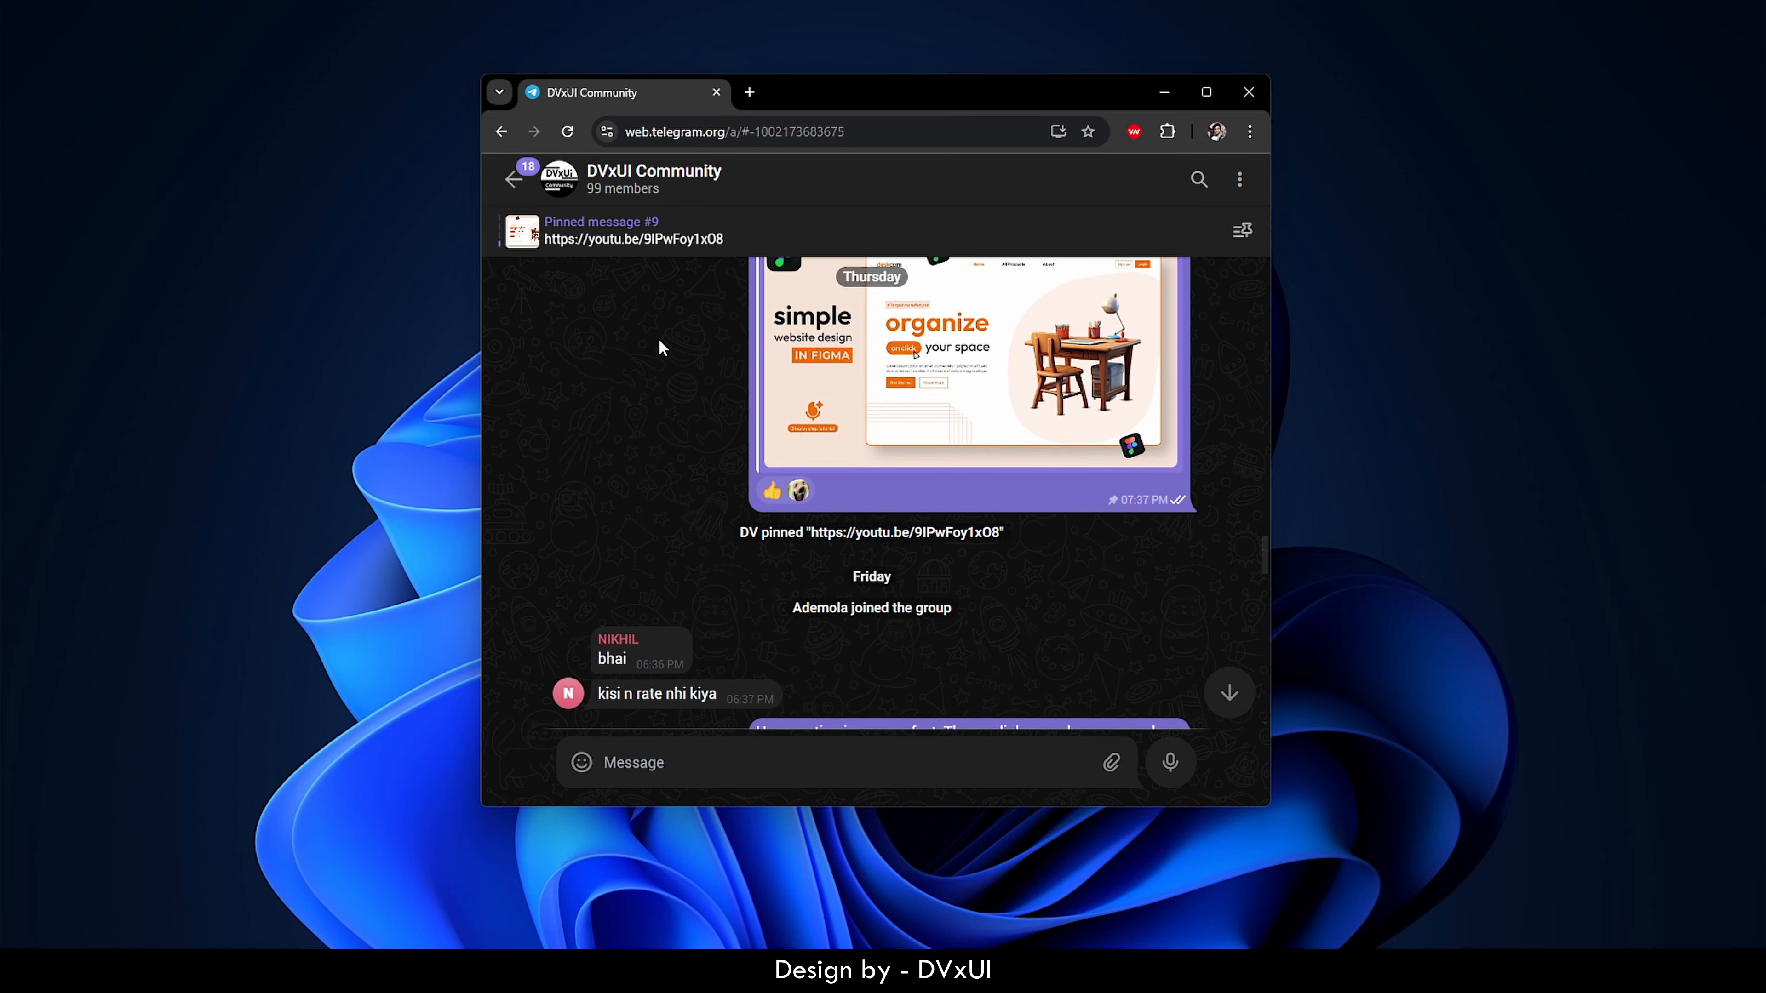